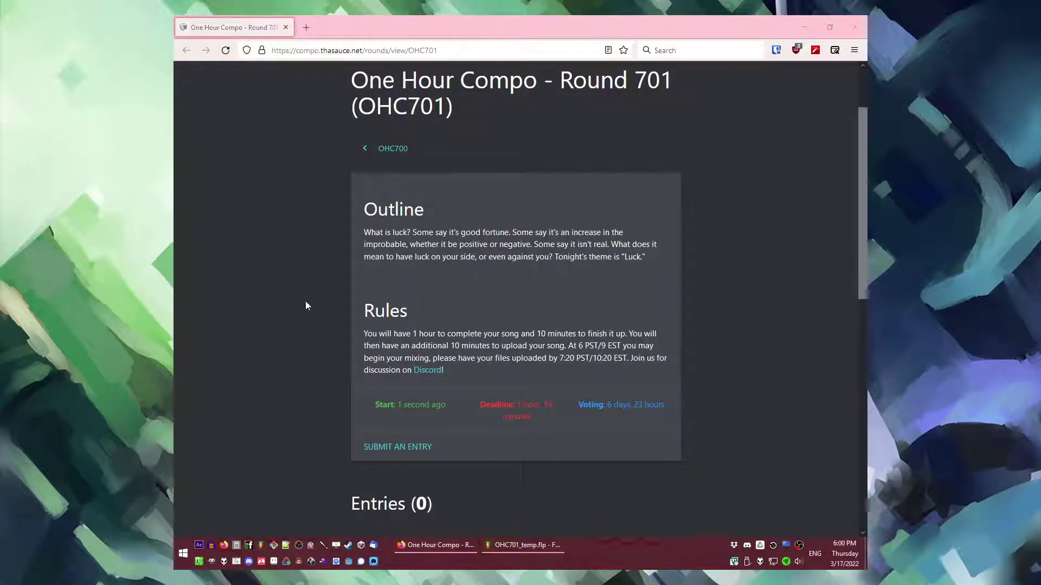
Step: Read the theme outline and the rules of One Hour Compo Round 701
drag(363, 232, 643, 284)
click(645, 285)
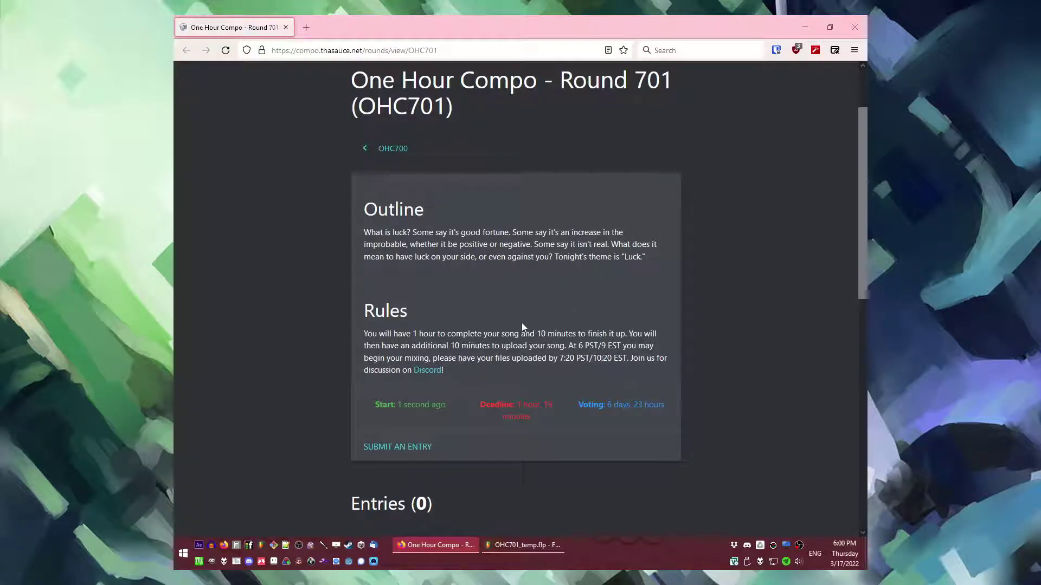
scroll(521, 323, down, 2)
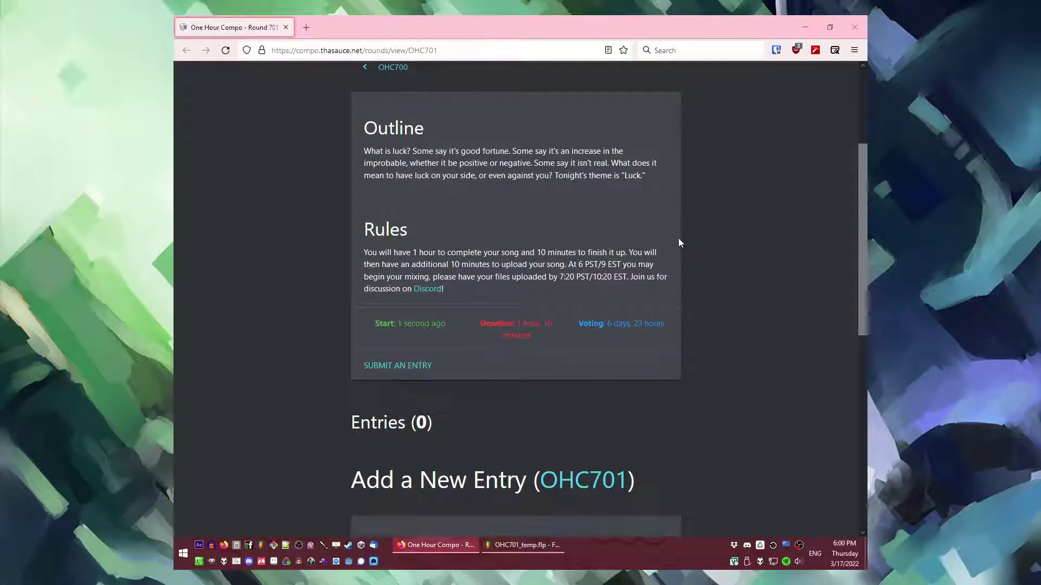
scroll(678, 241, up, 2)
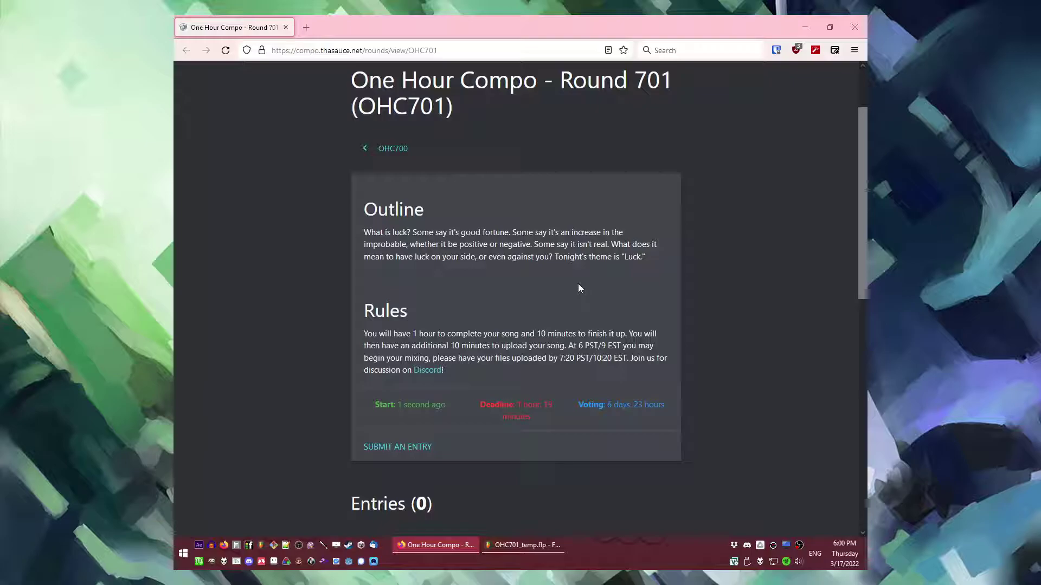
drag(646, 257, 417, 245)
click(371, 234)
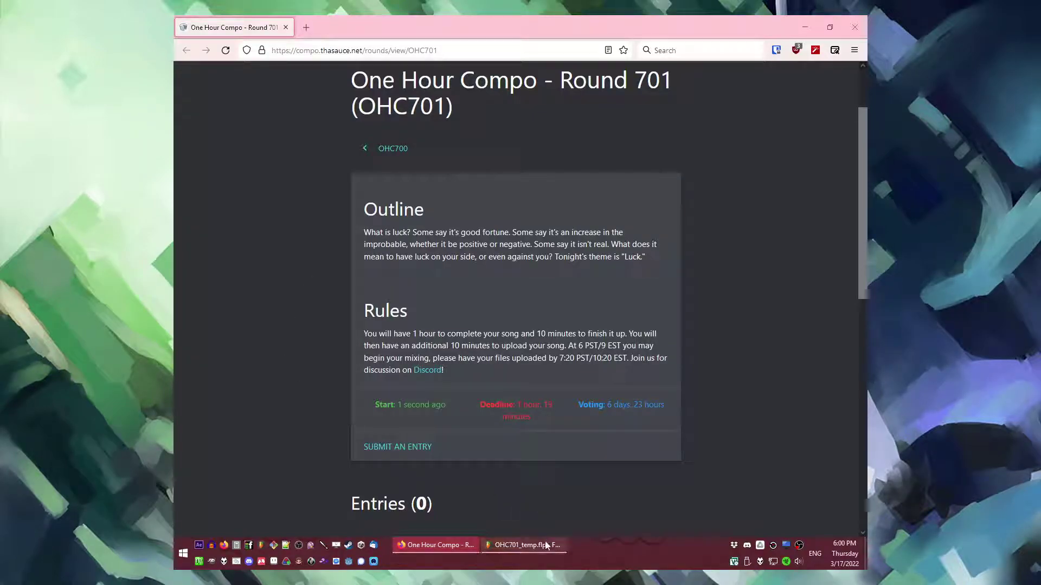
Step: Switch to the OHC701_temp project in FL Studio, bring the Playlist in front of the Channel rack and move it slightly higher
mouse_move(545, 542)
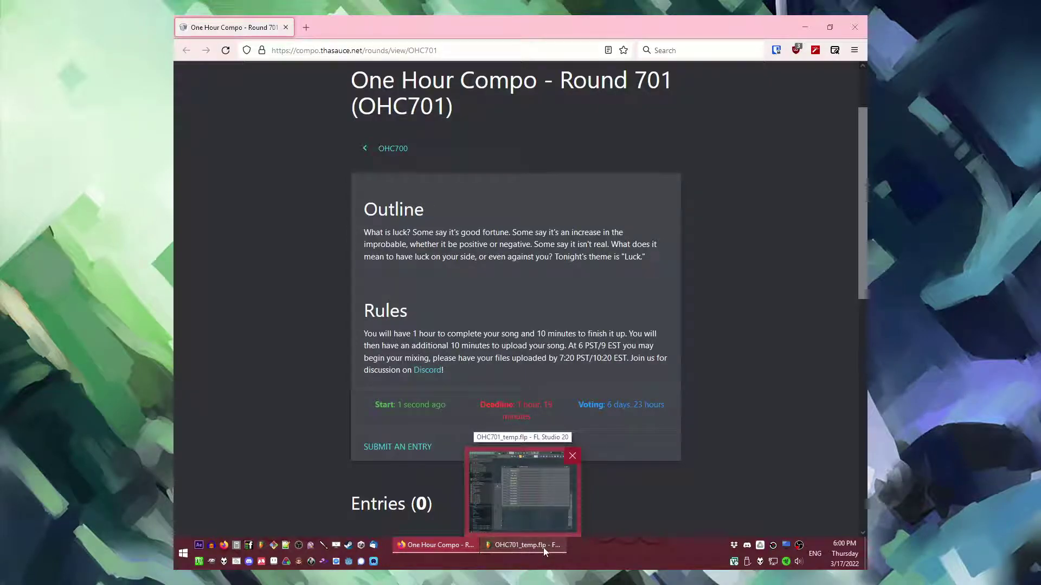
click(543, 547)
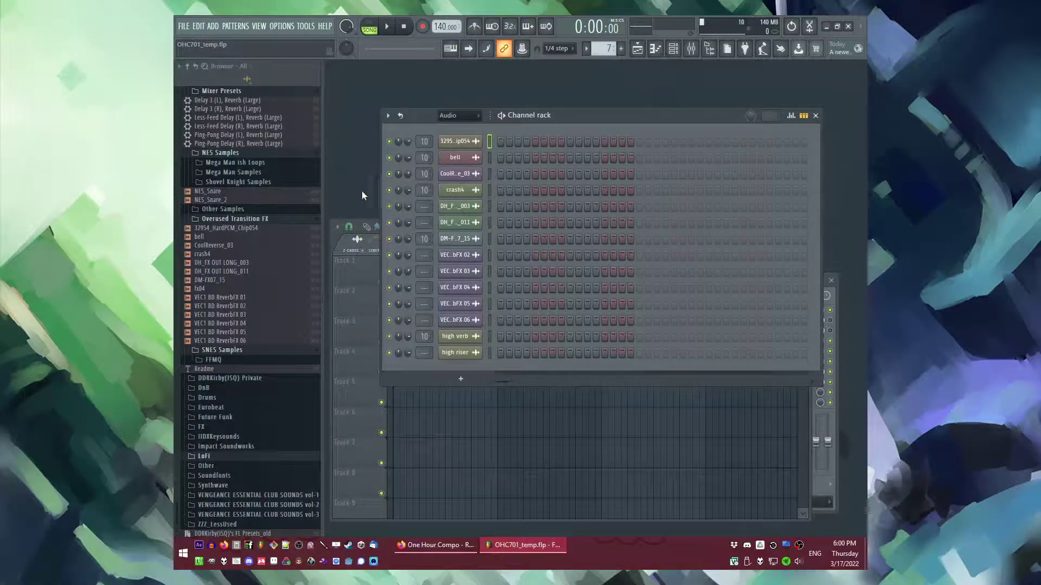
click(356, 221)
drag(614, 226, 625, 201)
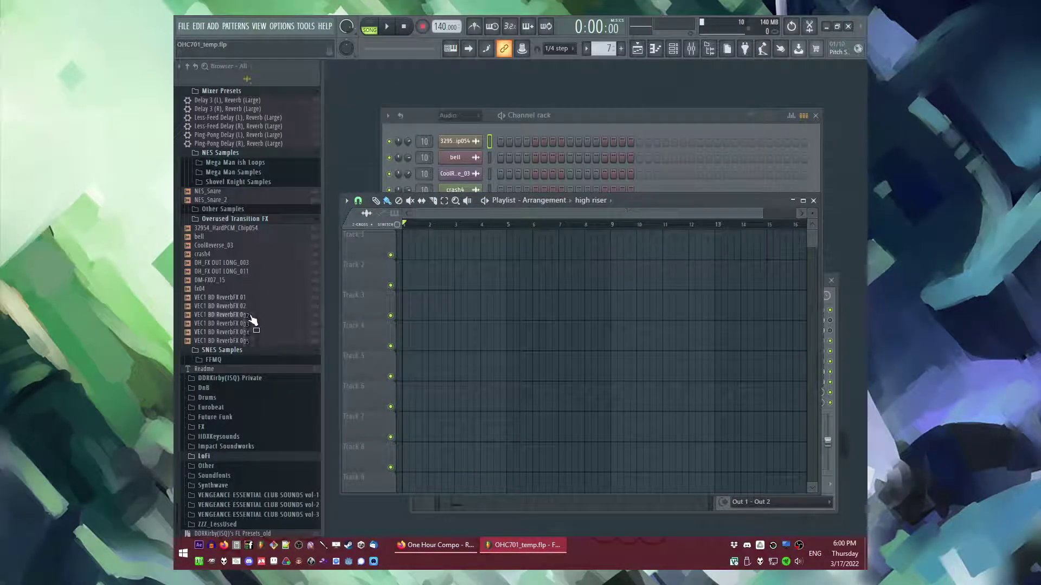
Step: Look through the browser's presets and samples and the list of available instrument plugins for sounds to use
scroll(246, 340, up, 12)
scroll(246, 344, down, 15)
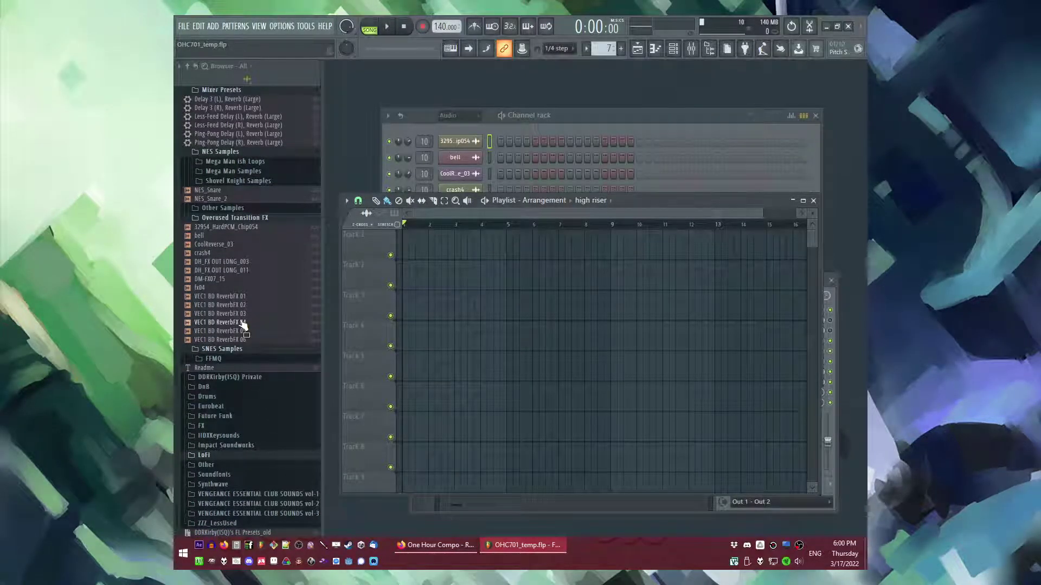
scroll(243, 324, up, 10)
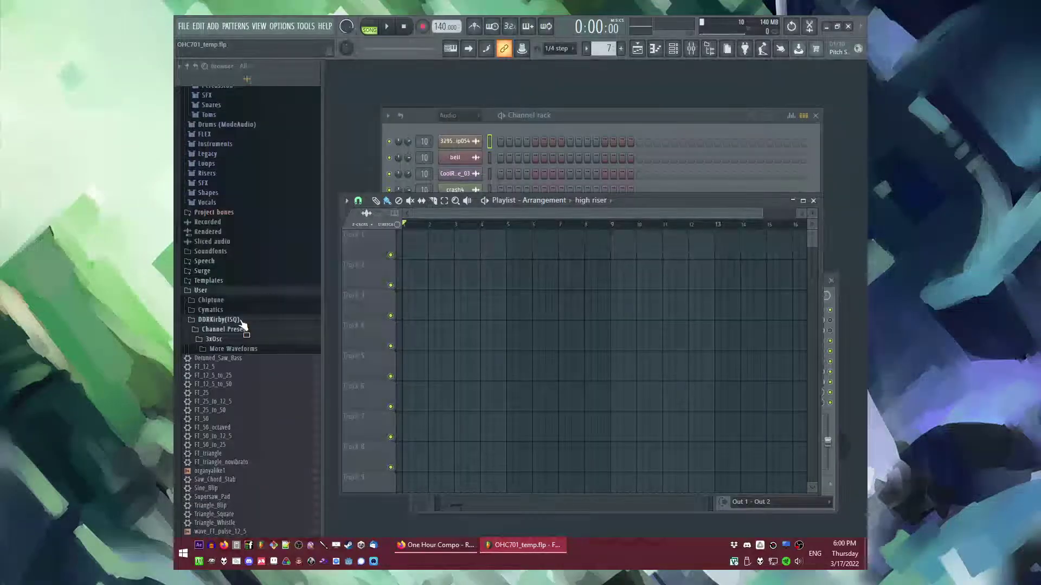
scroll(243, 324, down, 8)
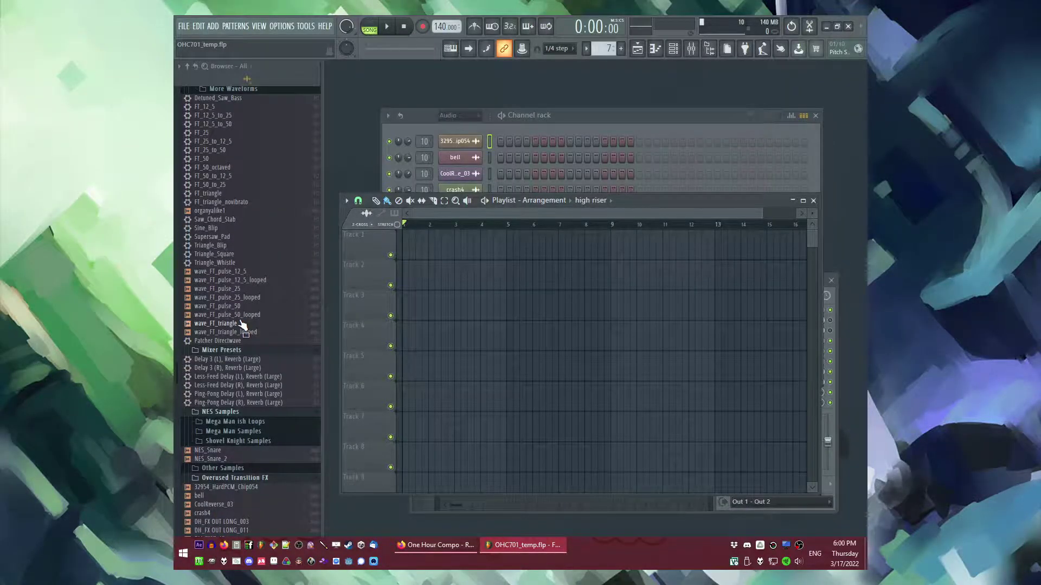
scroll(242, 324, down, 8)
click(469, 554)
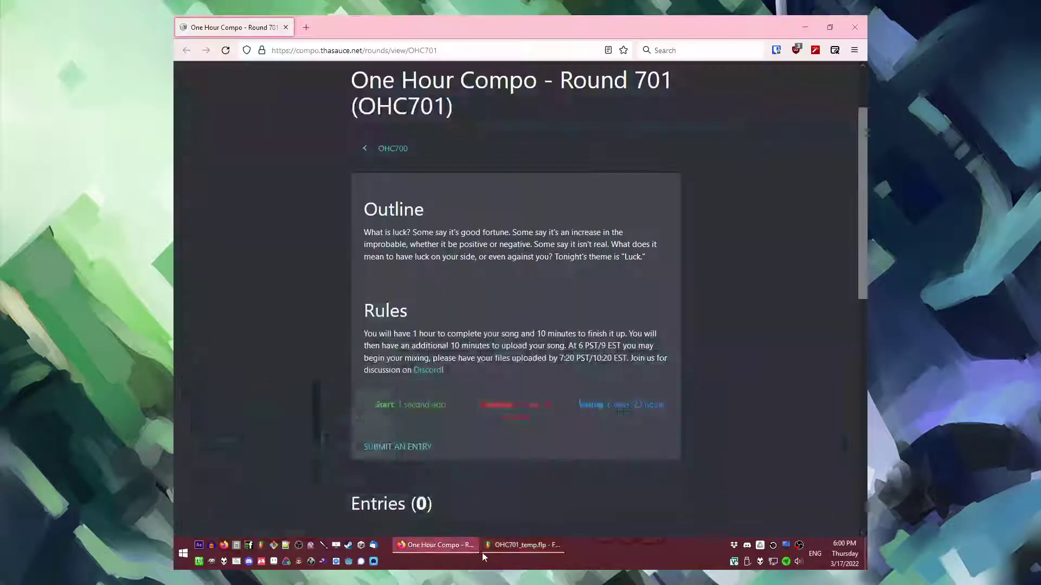
click(526, 544)
scroll(247, 358, up, 5)
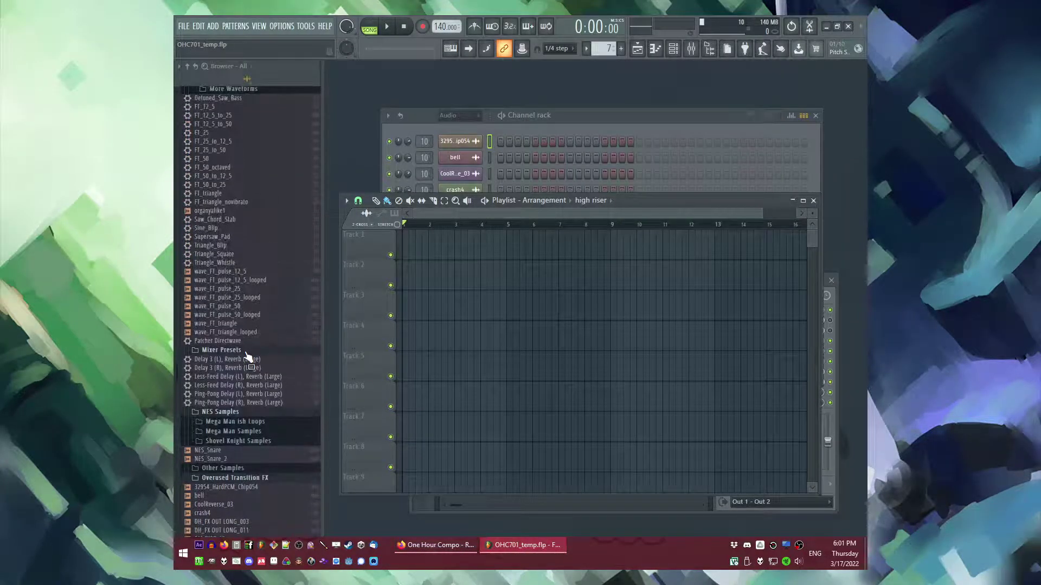
scroll(243, 347, up, 6)
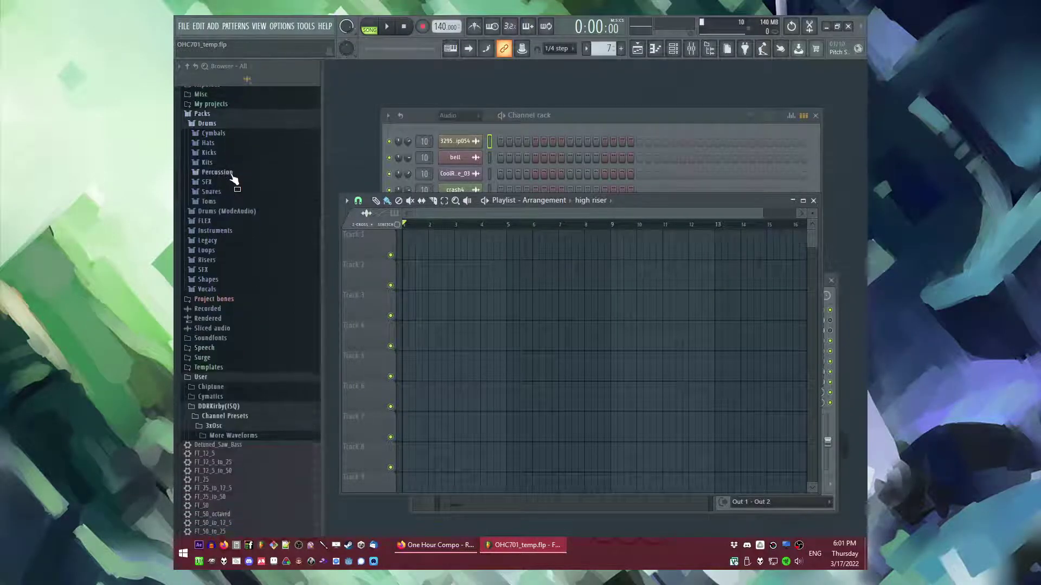
click(212, 27)
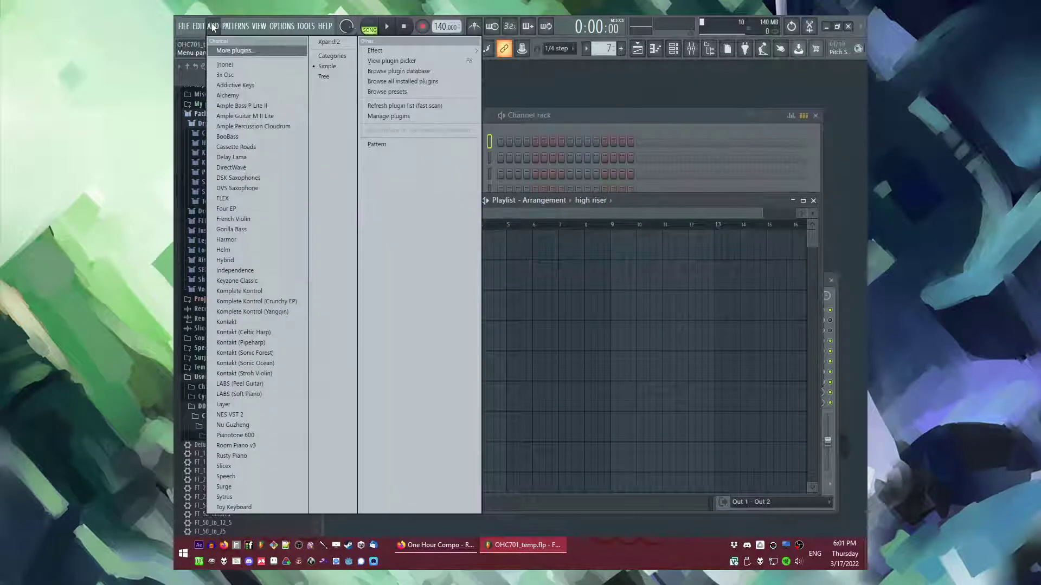
click(213, 27)
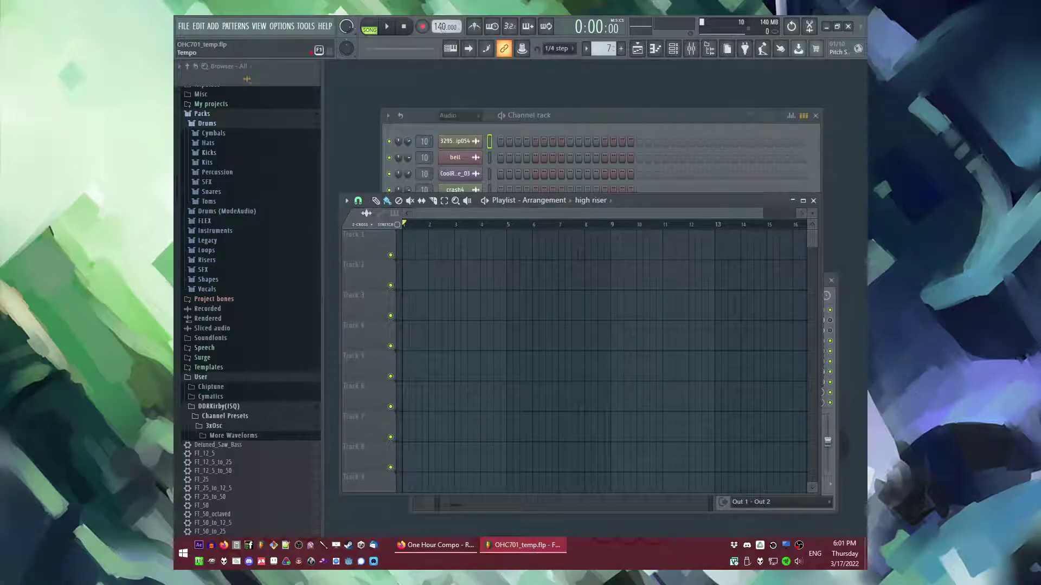
Step: Set the project tempo to 110 BPM while auditioning it with the metronome, ending with the metronome off and the Channel rack in front
click(481, 25)
key(space)
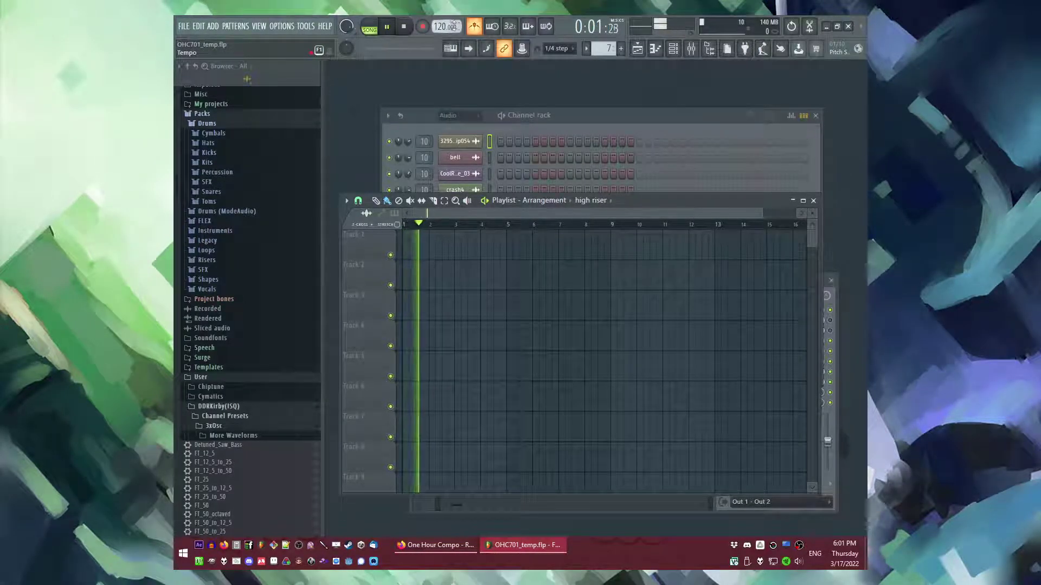
scroll(446, 26, down, 7)
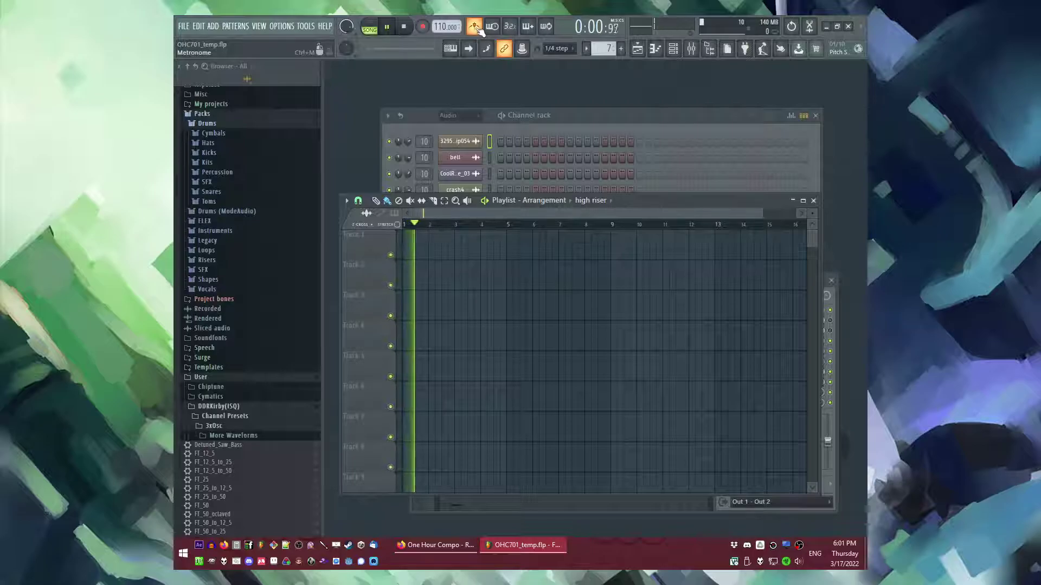
scroll(446, 26, down, 5)
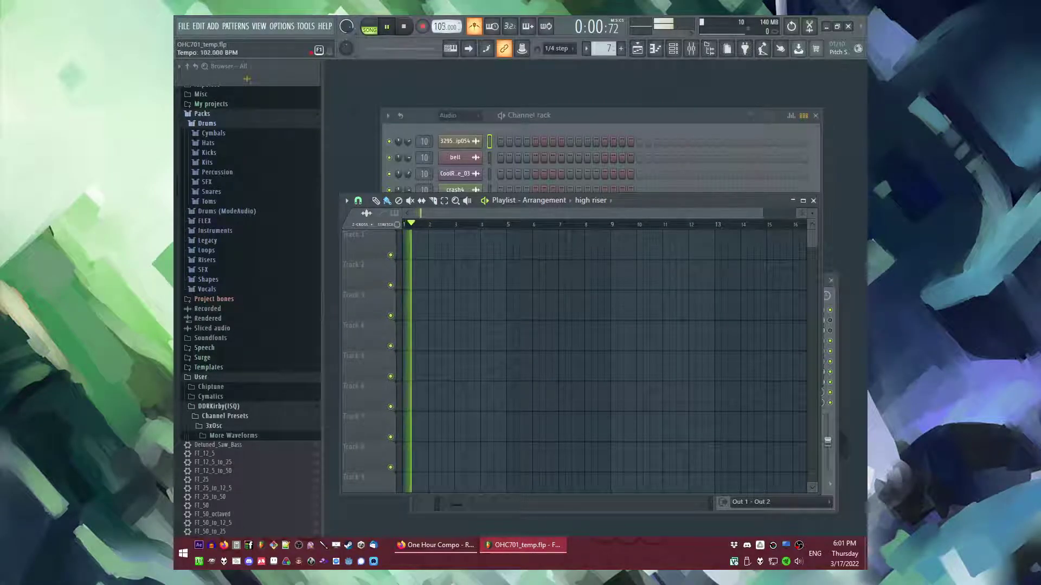
scroll(440, 26, up, 1)
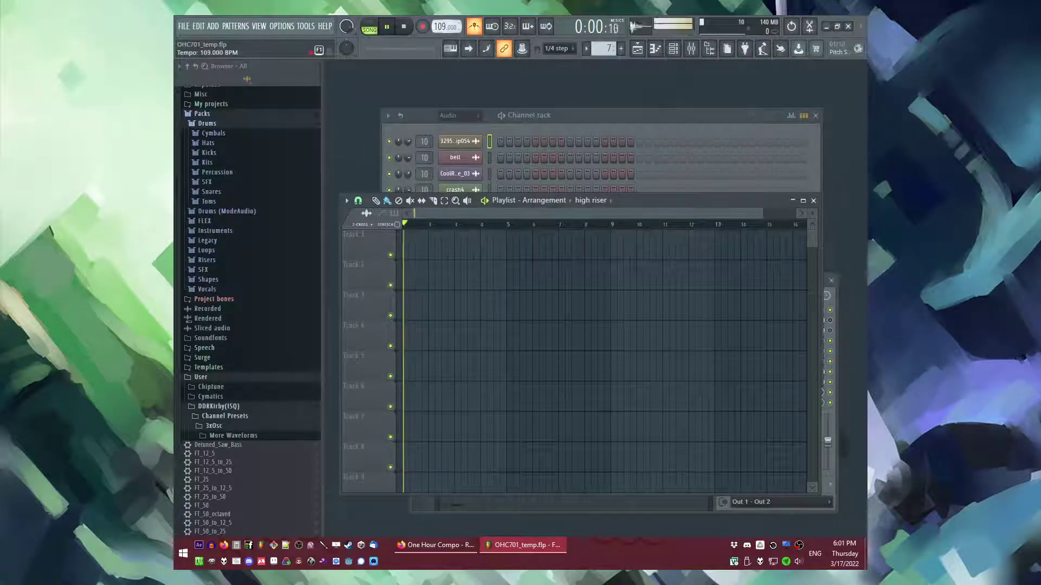
scroll(445, 26, up, 4)
click(474, 27)
key(F6)
key(space)
Step: Add a FLEX instrument channel and load the 5String NewRock Super preset from the Essential Bass Guitars pack
scroll(214, 276, down, 5)
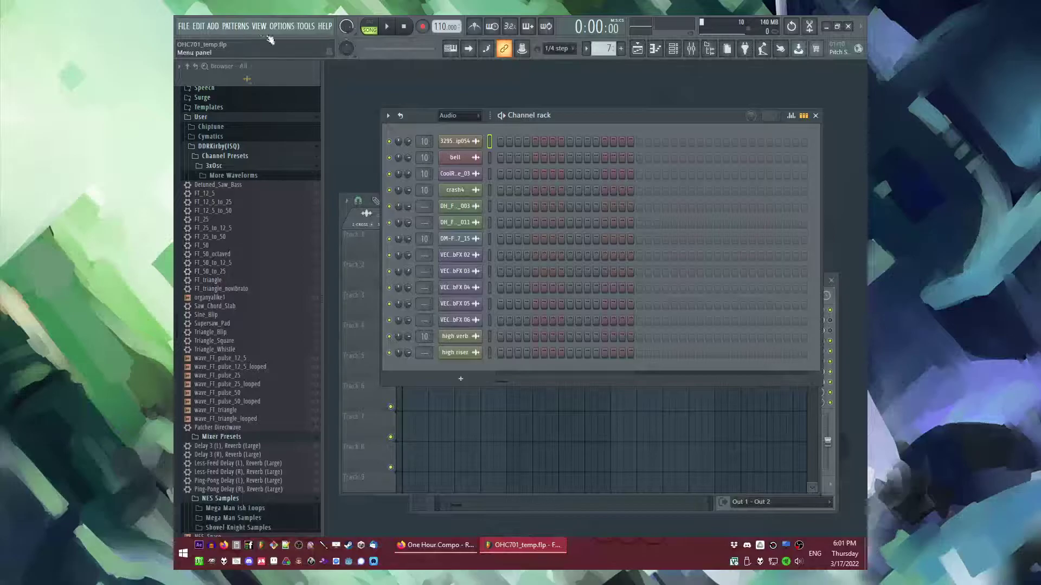
click(213, 26)
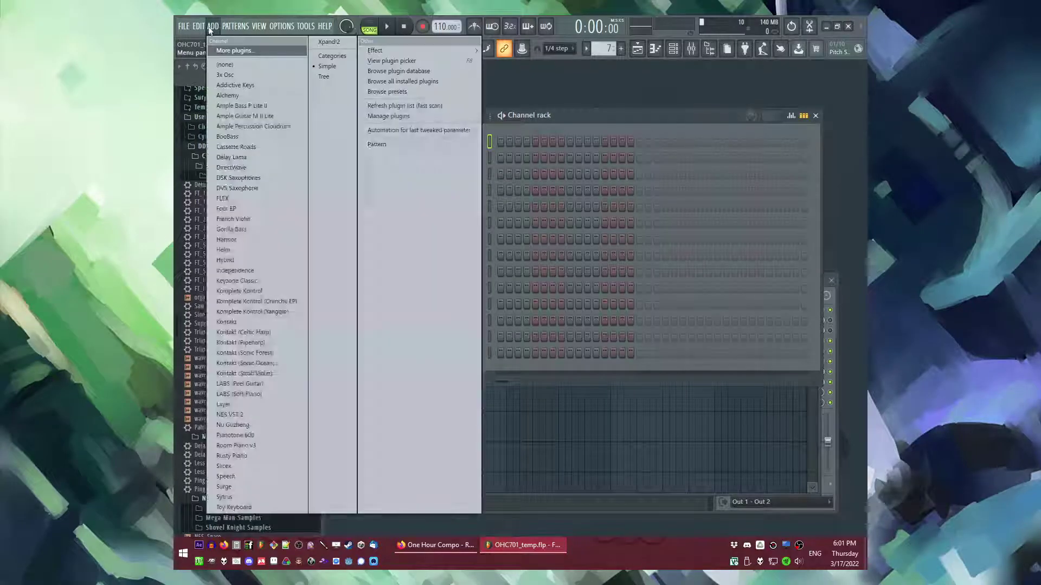
click(256, 198)
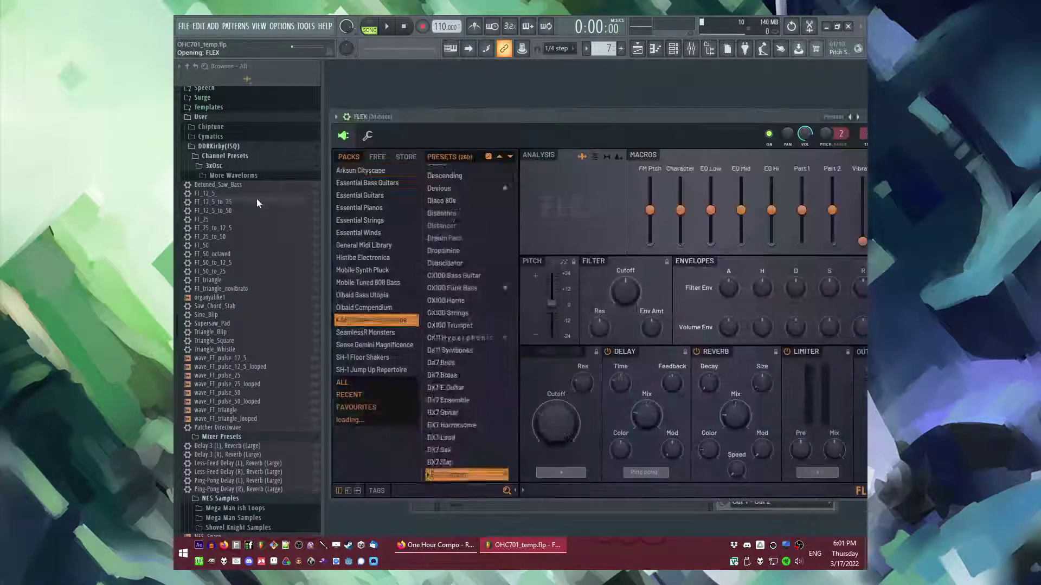
scroll(461, 276, up, 4)
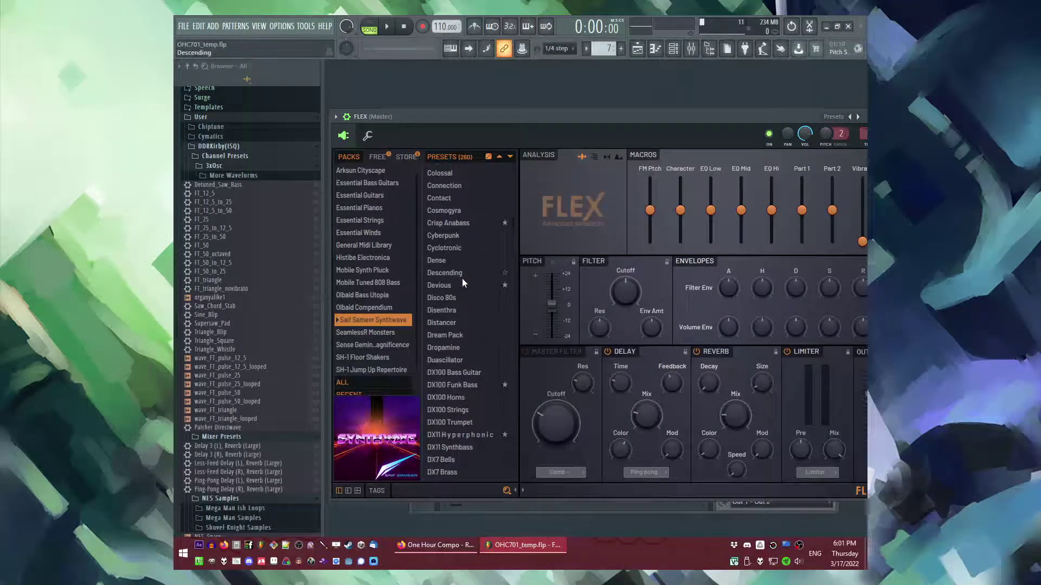
drag(475, 121, 478, 164)
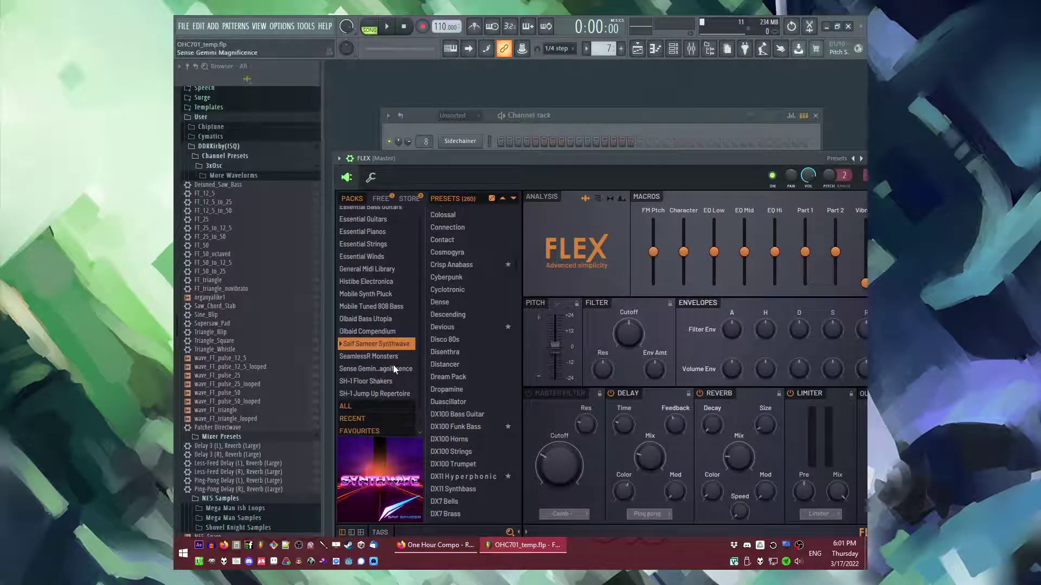
click(372, 226)
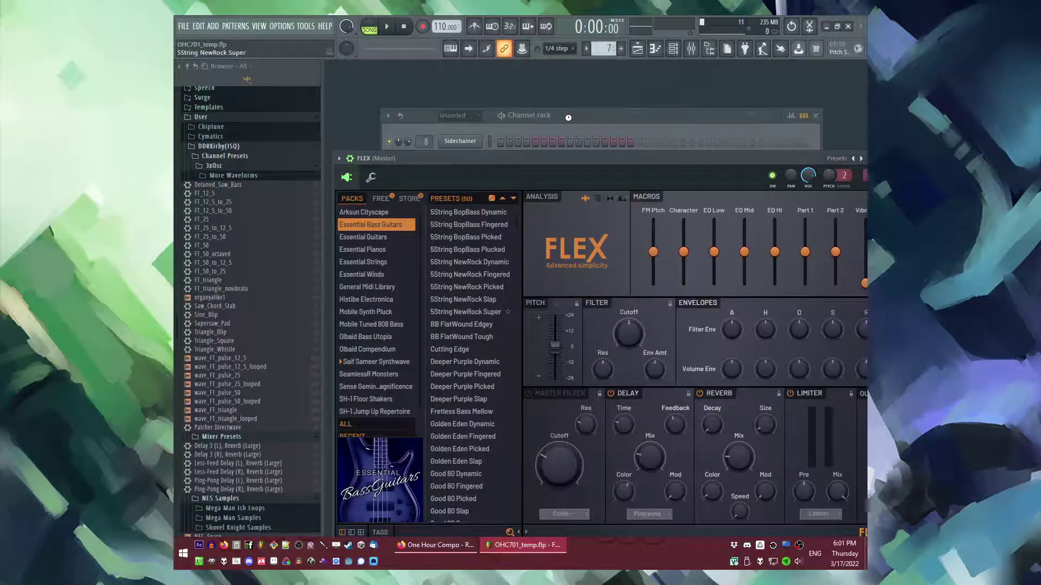
Step: Place a note on step 1 of the FLEX channel and audition the 5String NewRock Super bass in pattern playback mode
drag(567, 116, 588, 115)
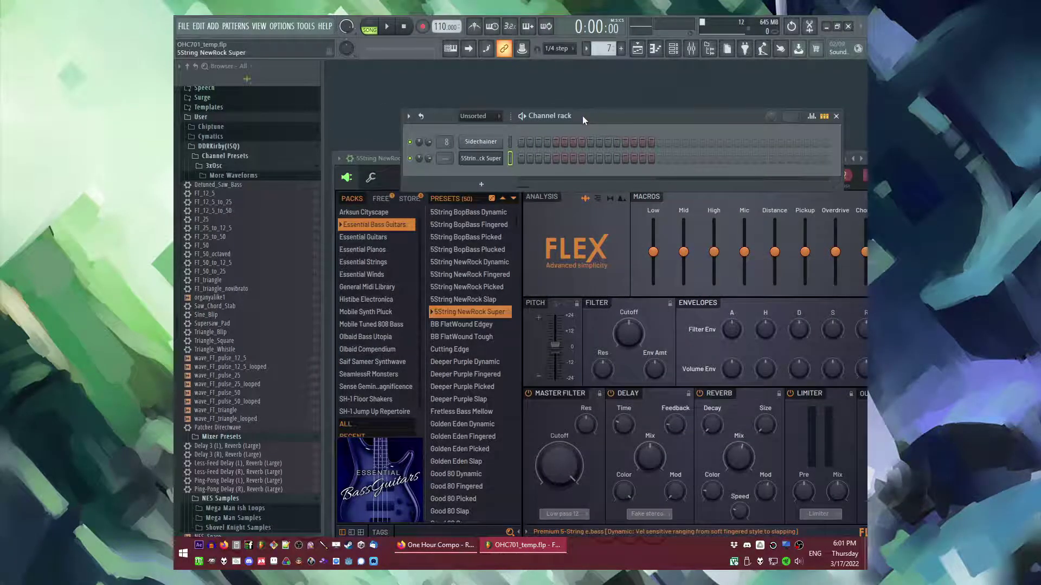
drag(585, 116, 598, 106)
click(469, 262)
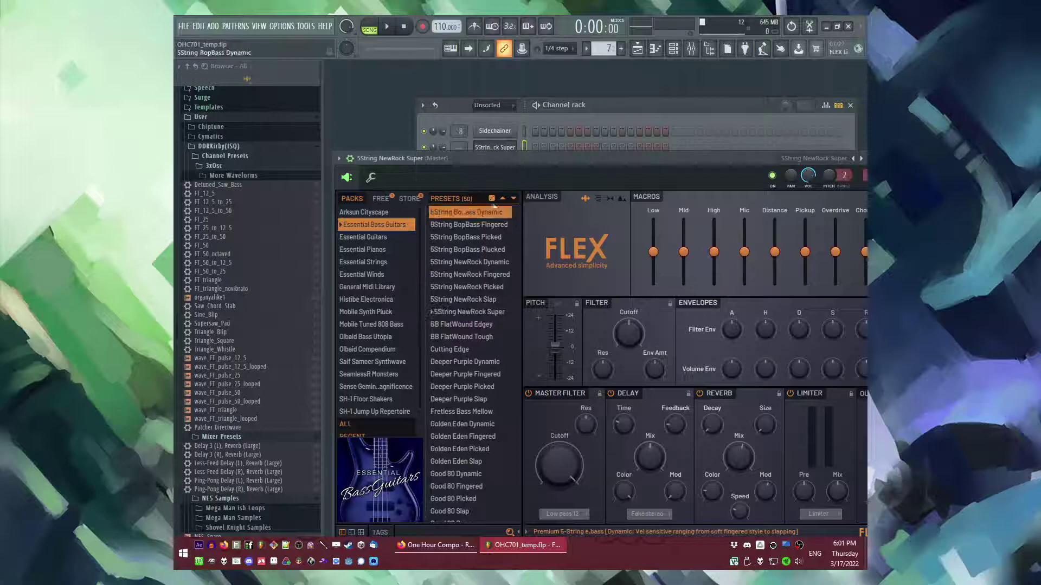
click(538, 146)
key(space)
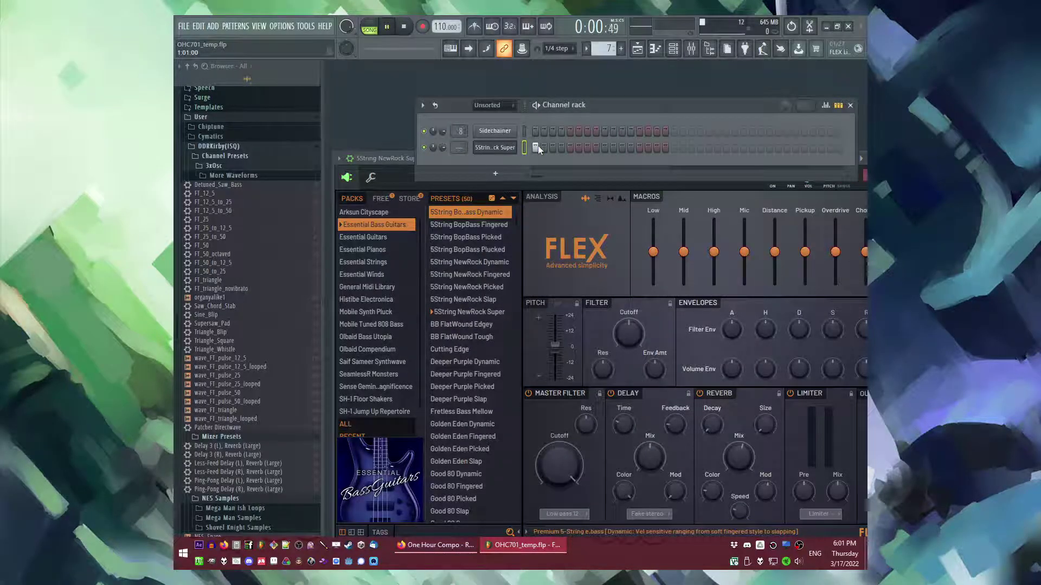
drag(617, 108, 602, 103)
key(space)
key(l)
key(space)
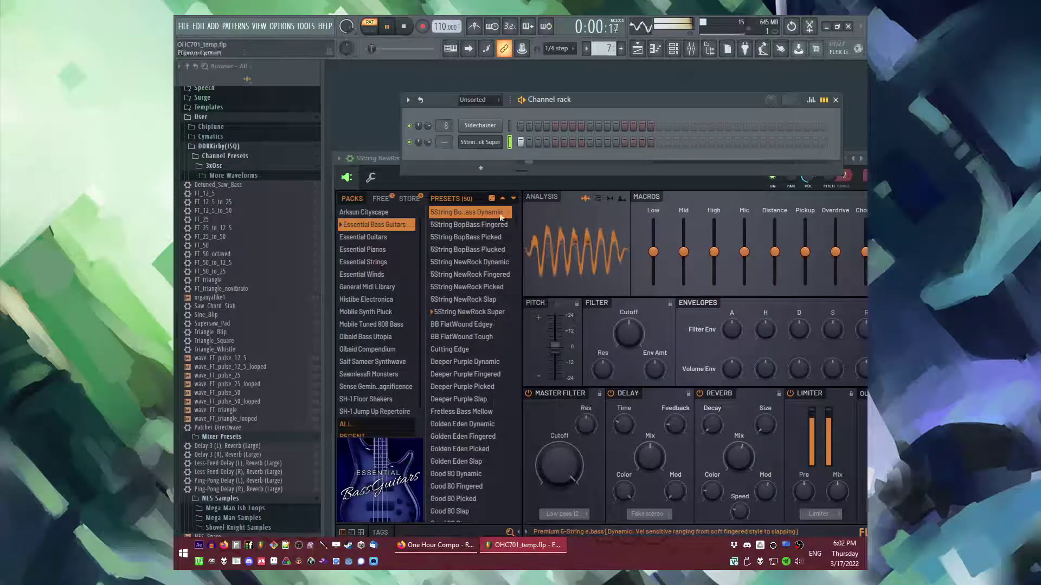
click(477, 311)
Step: Open the FLEX channel's piano roll, place a single C4 note at the start of bar 1 and play the pattern
right_click(495, 142)
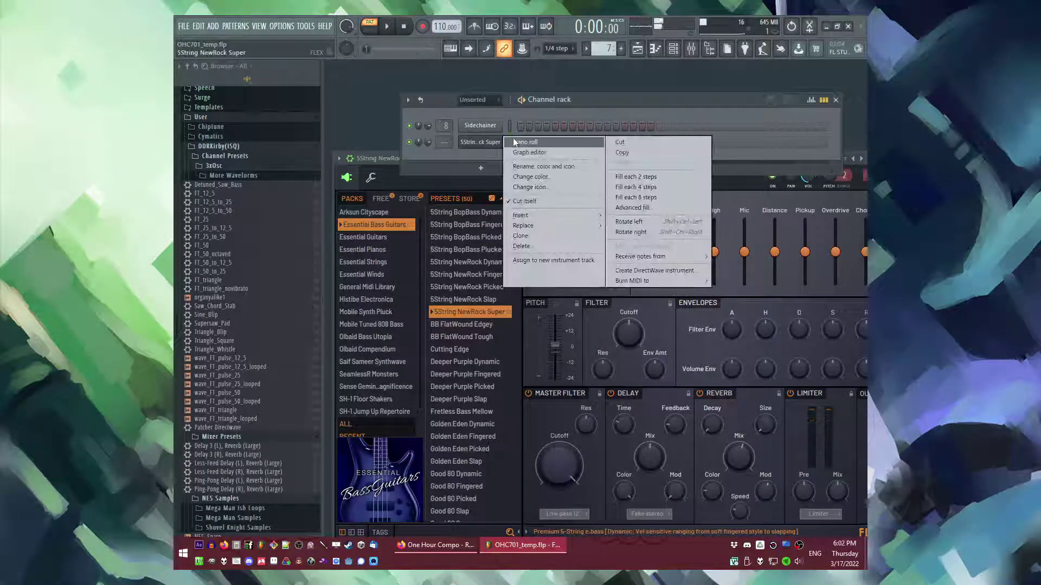
click(521, 140)
scroll(421, 298, down, 2)
click(418, 294)
right_click(417, 295)
click(411, 388)
key(space)
key(space)
right_click(411, 388)
click(426, 243)
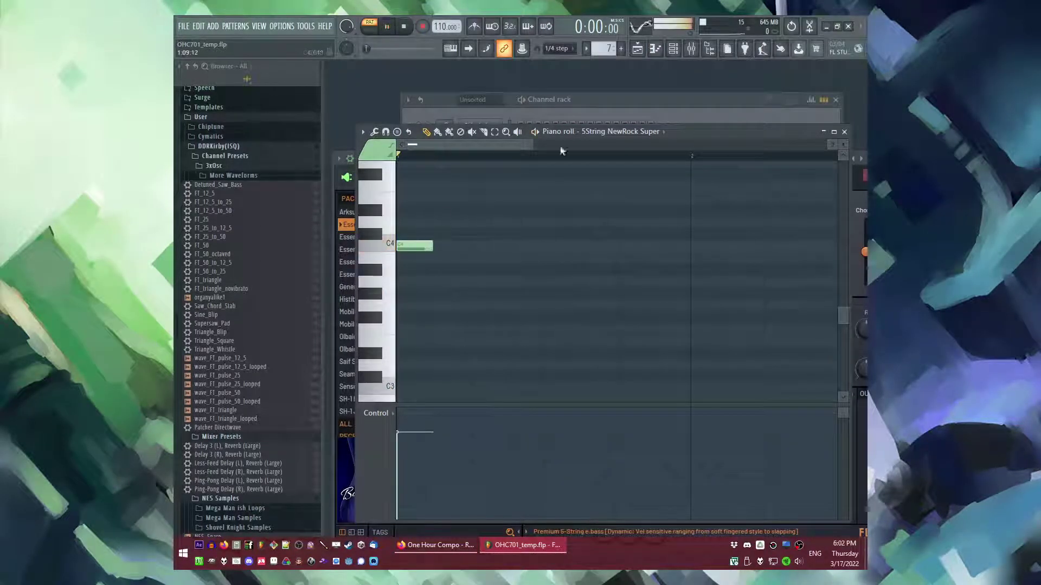
key(space)
Step: Return to the FLEX window and load the Temptated Bass Dynamic preset from the Essential Bass Guitars pack
click(530, 114)
click(475, 144)
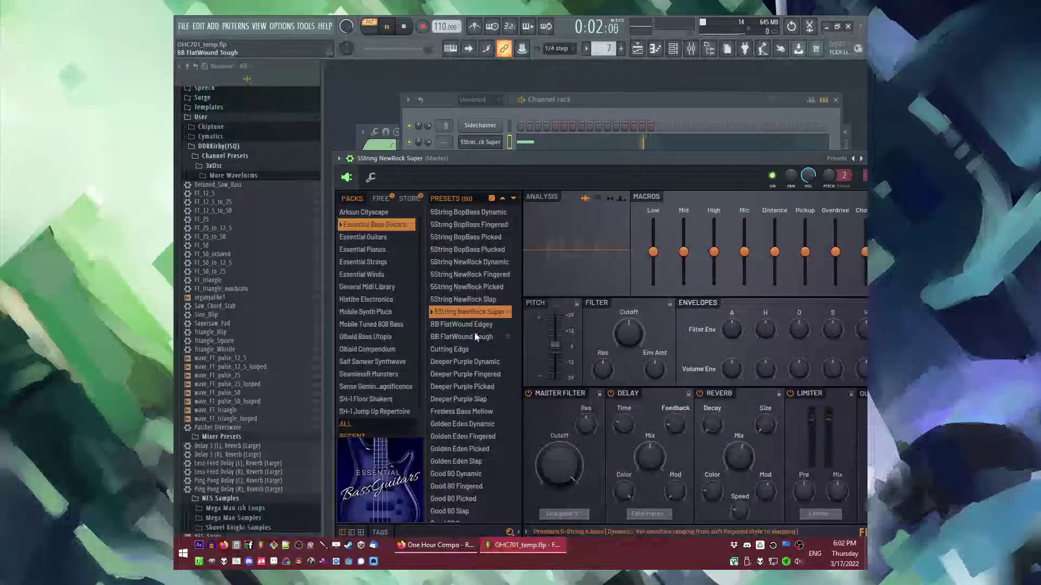
scroll(469, 342, down, 8)
click(454, 355)
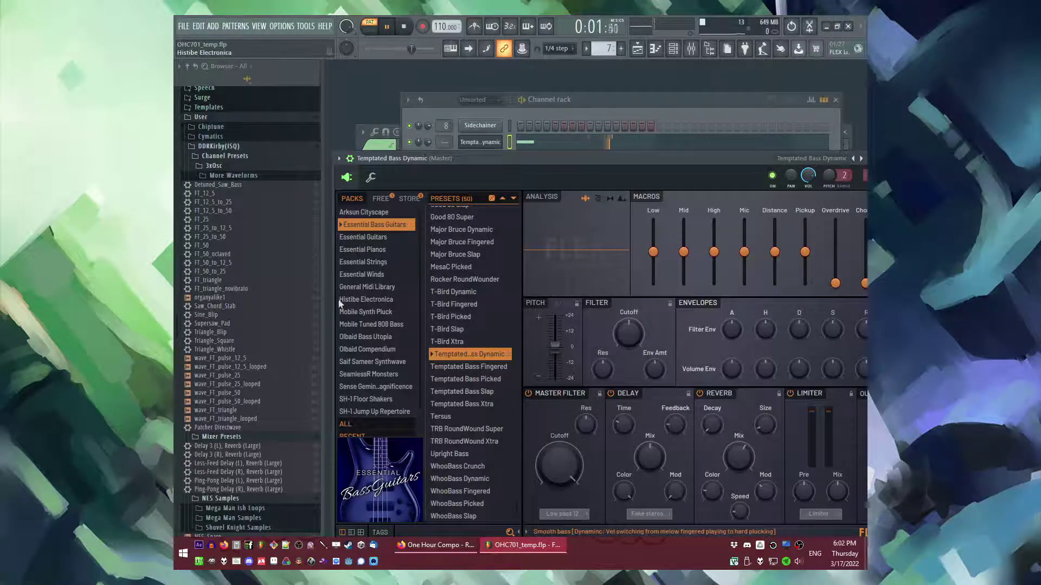
Step: Browse the Histibe Electronica pack and audition the 808 Crushed preset from the Mobile Tuned 808 Bass pack
click(367, 299)
scroll(456, 353, down, 8)
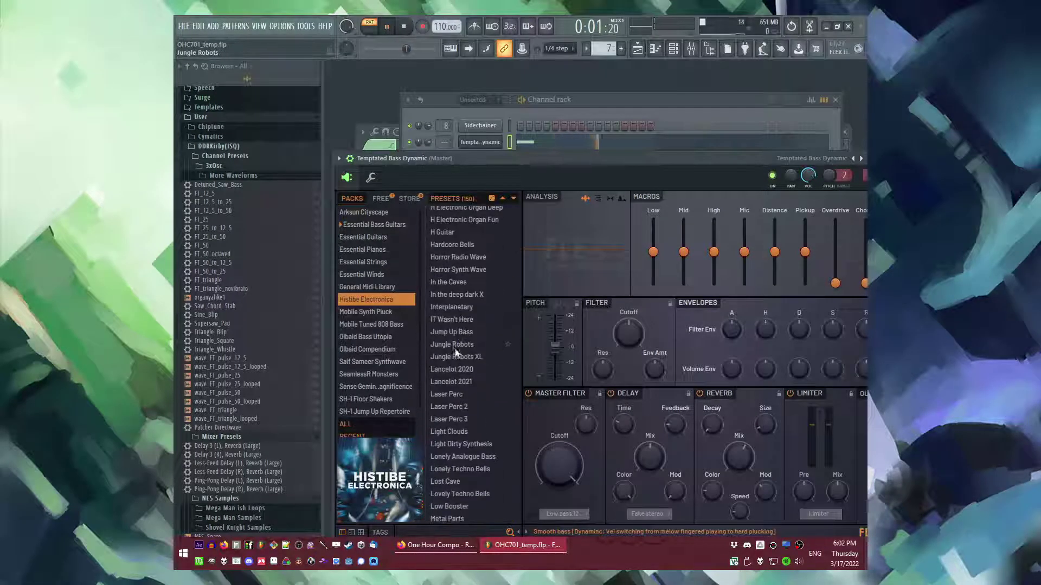
click(387, 323)
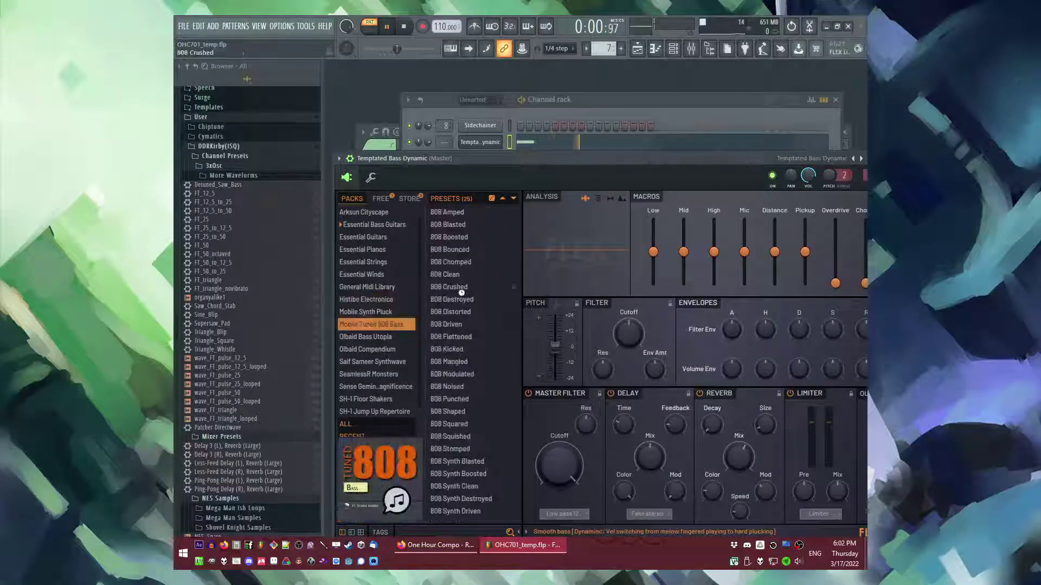
click(460, 288)
Step: Switch to the Olbaid Bass Utopia pack and audition the Gas Station, Hammer Head and Heavy Breathing presets
click(389, 337)
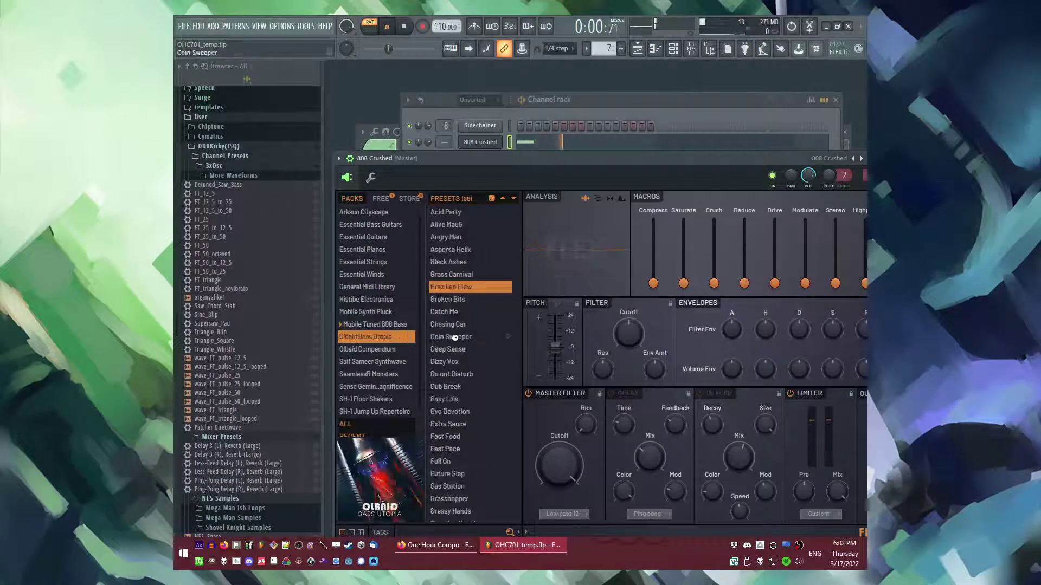
scroll(480, 398, down, 5)
click(455, 313)
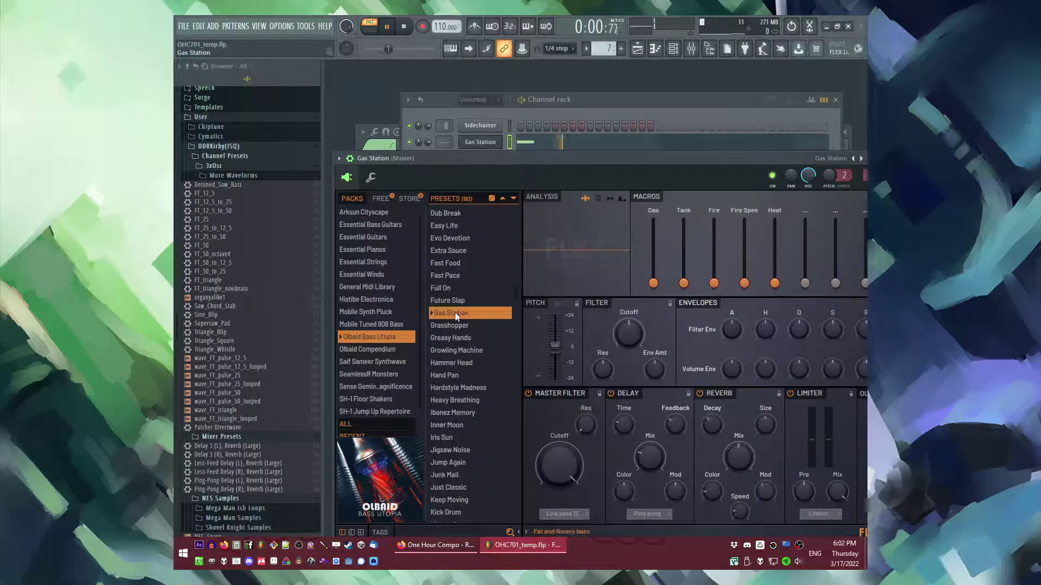
click(460, 362)
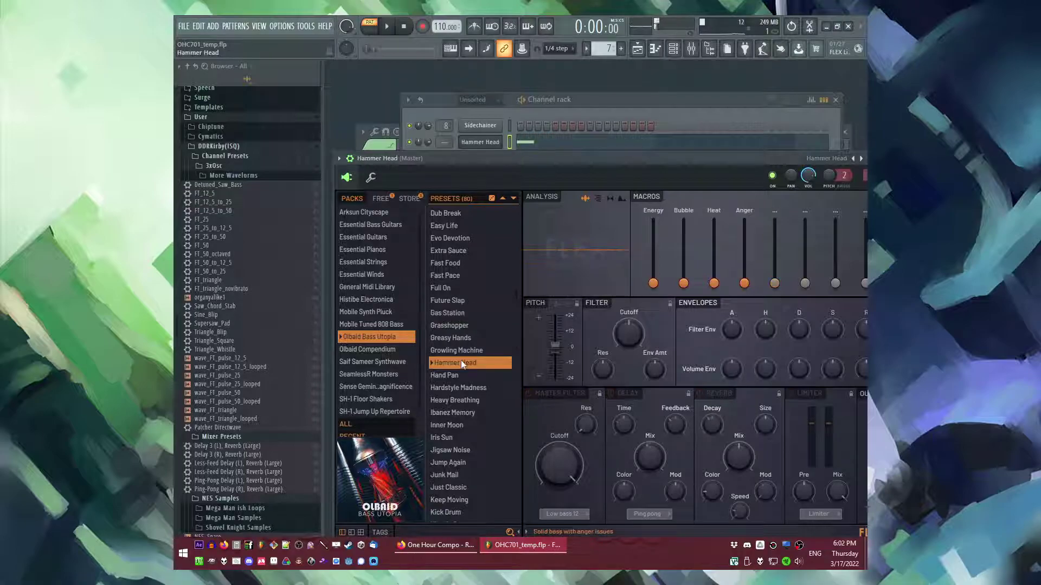
click(465, 400)
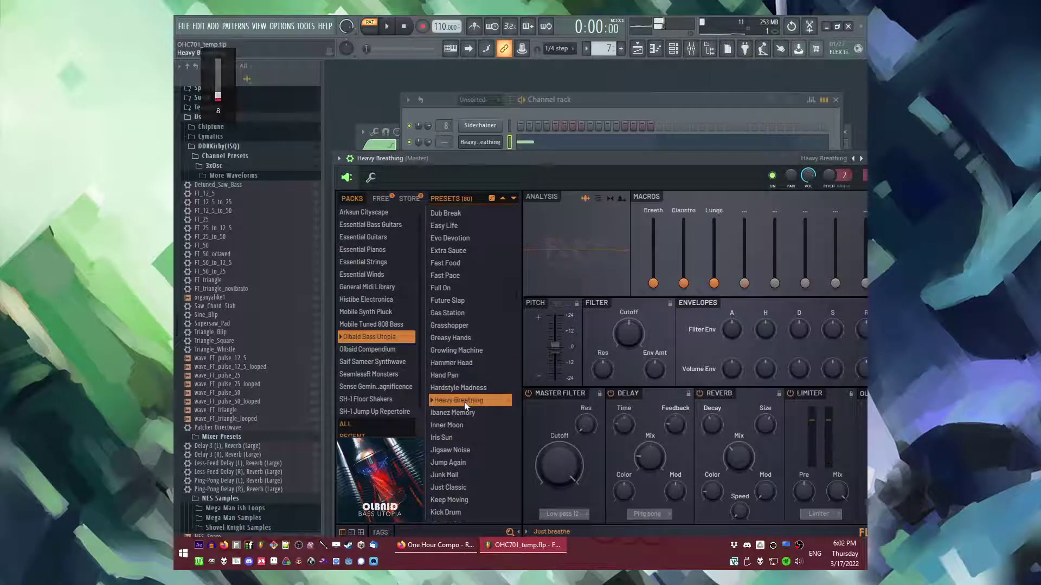
Step: Audition the Jump Again, Lollipop Caramel and Kinetic Game presets from the Olbaid Bass Utopia pack
click(461, 462)
key(space)
scroll(458, 433, down, 5)
click(455, 376)
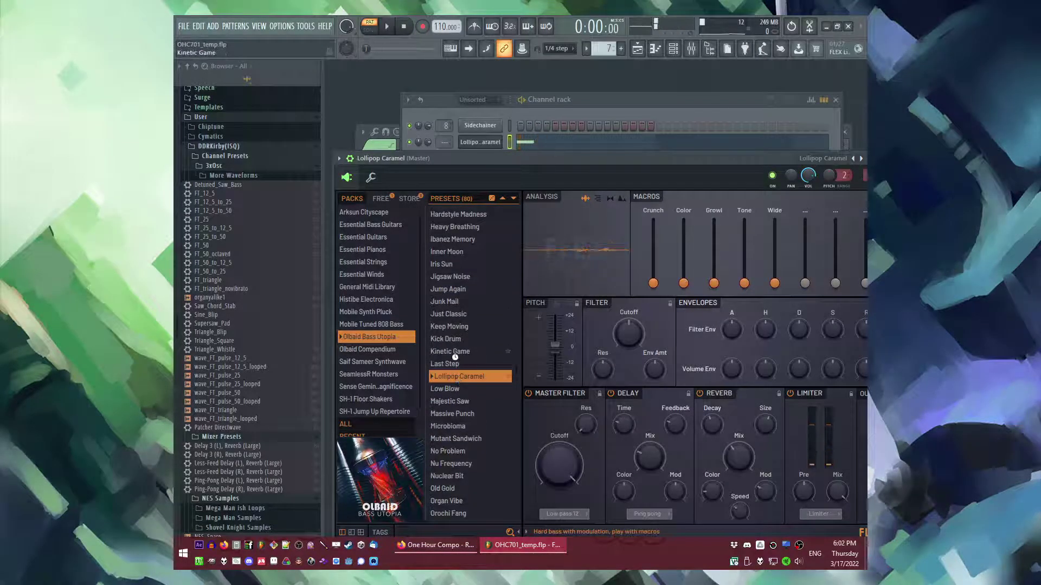
click(454, 353)
Step: Audition the Microbioma, Majestic Saw, Nu Frequency and Old Gold presets from the Olbaid Bass Utopia pack
click(460, 426)
click(457, 399)
key(space)
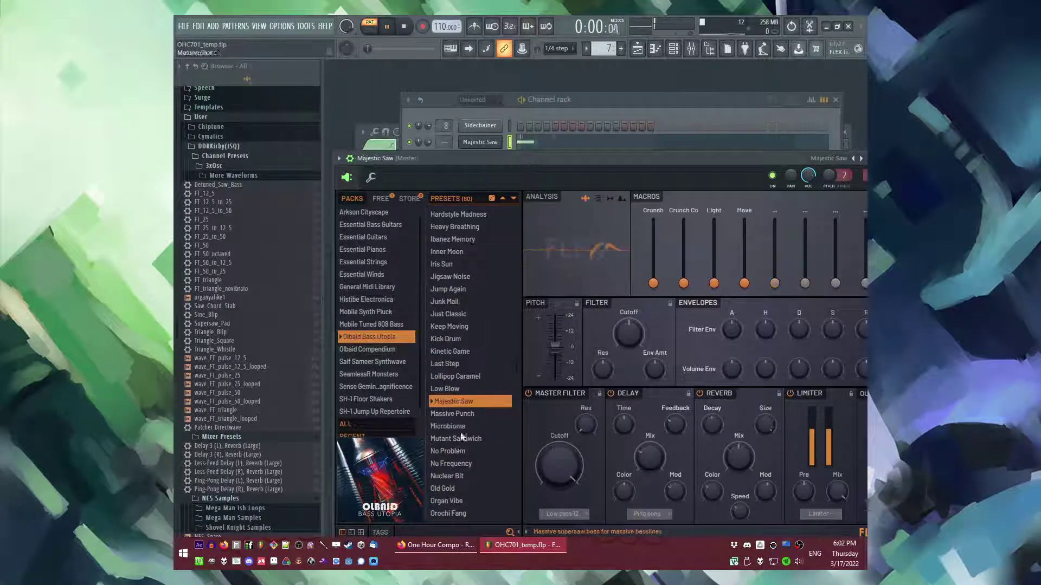
click(457, 464)
click(455, 490)
Step: Return to the start of the Olbaid Bass Utopia presets and audition Alive Mau5, Black Ashes and Brazilian Flow
scroll(458, 362, up, 8)
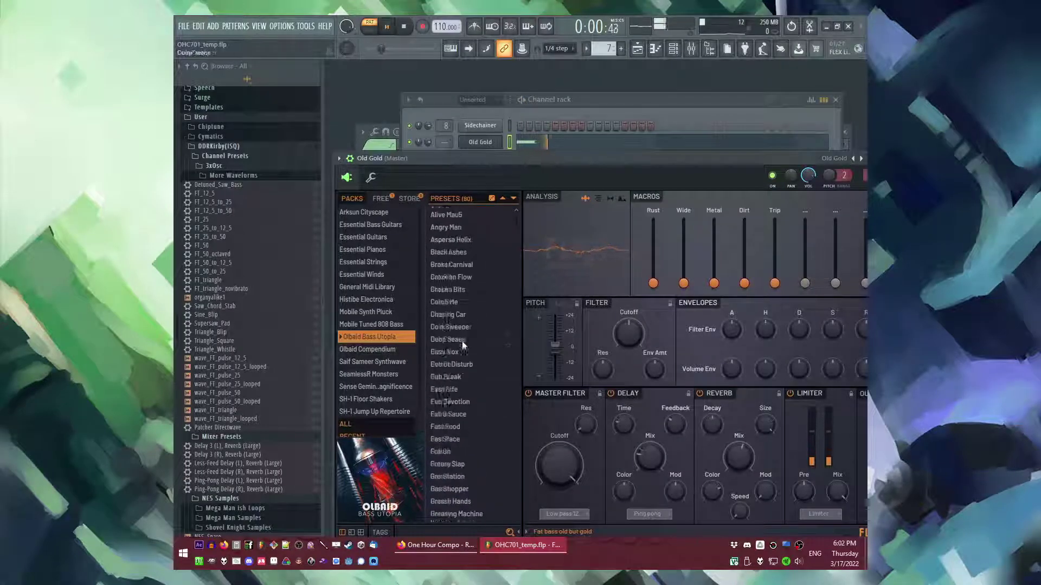
click(458, 225)
key(space)
key(space)
click(459, 268)
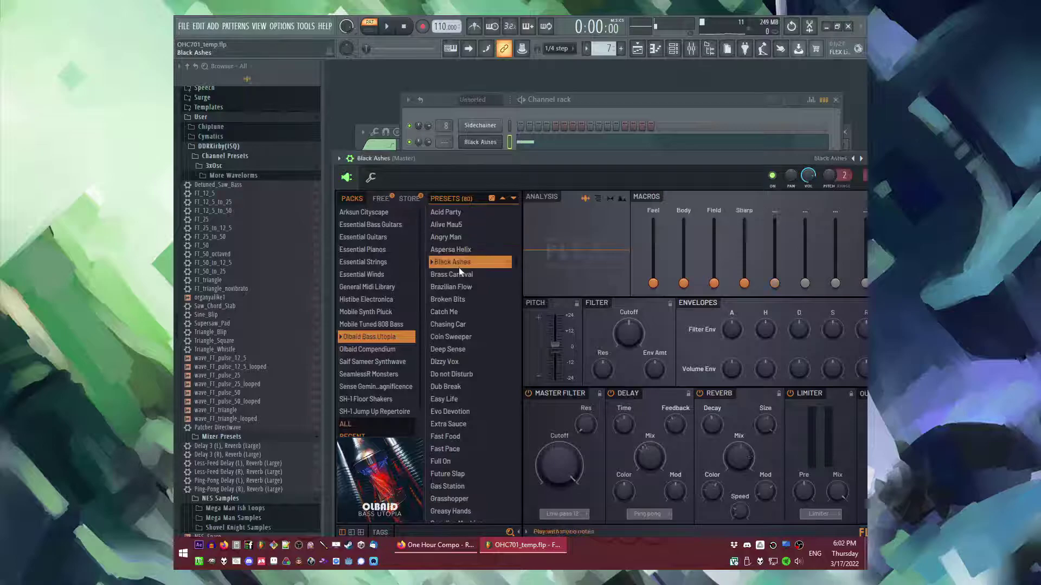
click(463, 288)
key(space)
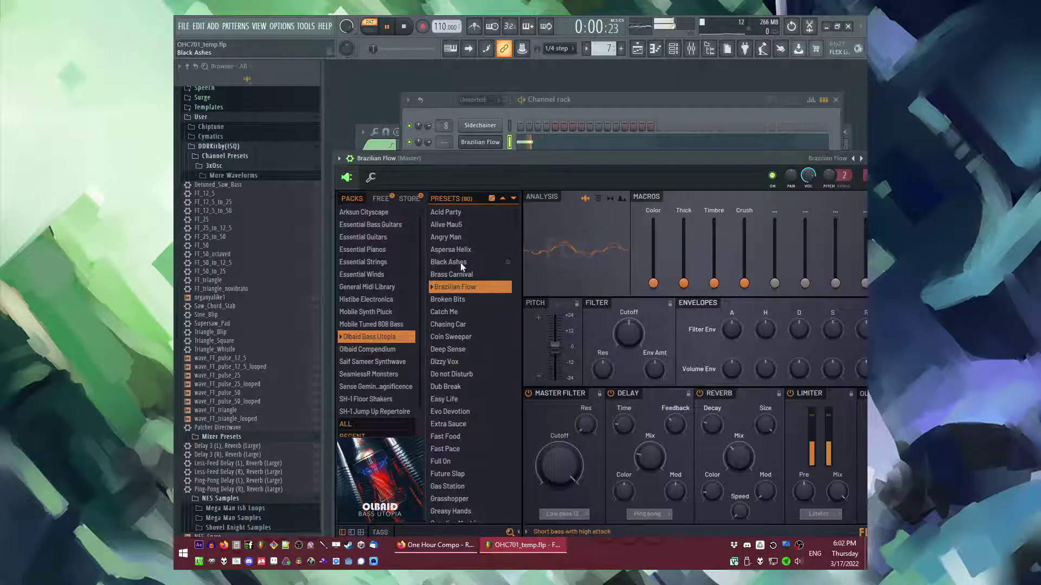
key(space)
Step: Audition the Broken Bits, Deep Sense, Dub Break and Evo Devotion presets from the Olbaid Bass Utopia pack
click(460, 298)
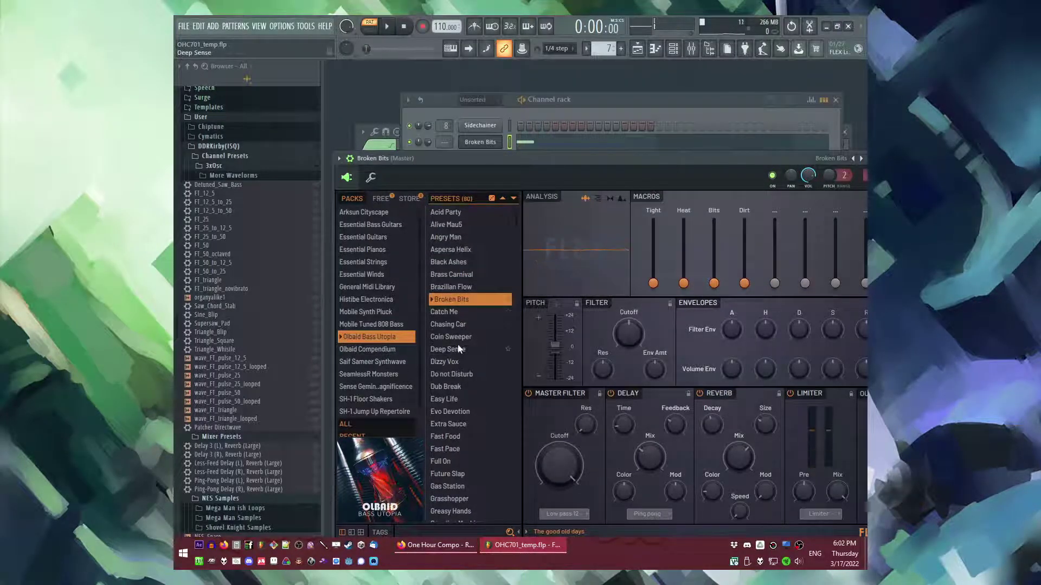
click(460, 350)
click(454, 387)
click(450, 412)
scroll(450, 380, down, 5)
key(space)
Step: Audition the Fast Pace, Gas Station, Greasy Hands, Hammer Head, Hardstyle Madness and Inner Moon presets from the same pack
click(451, 275)
key(space)
click(451, 314)
click(455, 338)
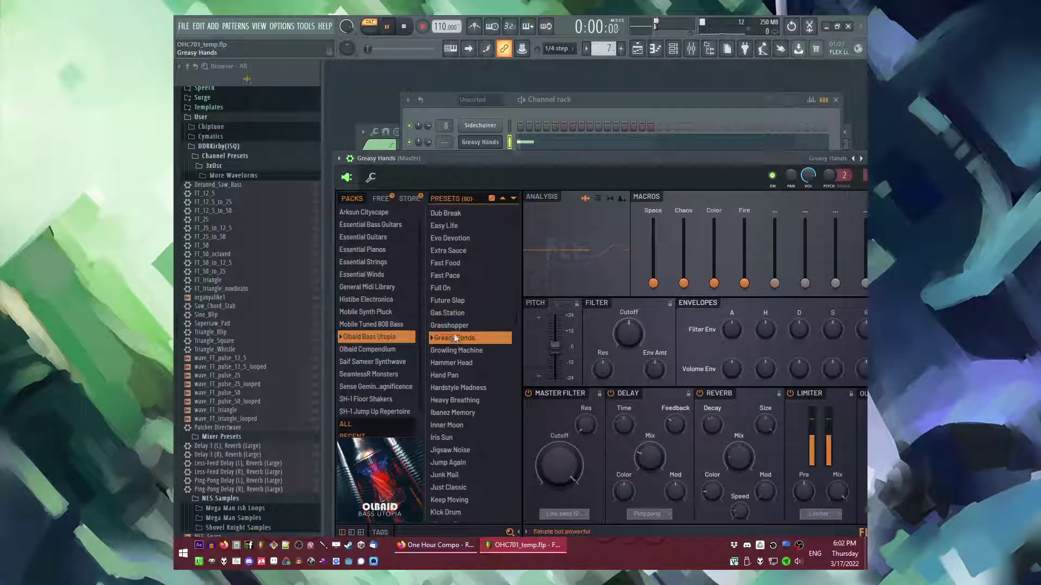
click(459, 362)
click(456, 388)
click(454, 425)
key(space)
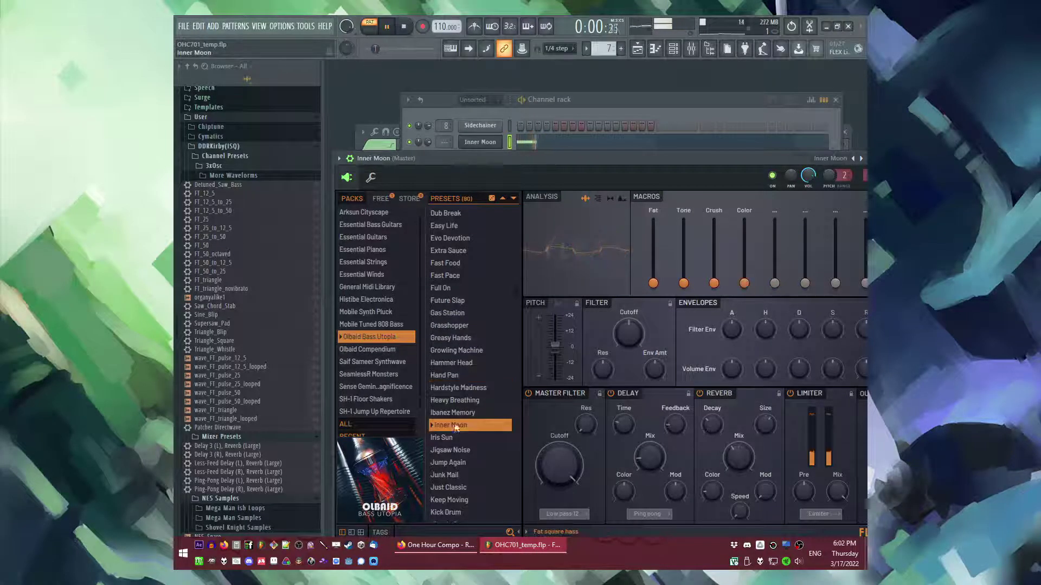
Step: Load the Just Classic preset and raise the FLEX channel's volume in the channel rack
scroll(458, 417, down, 3)
click(463, 400)
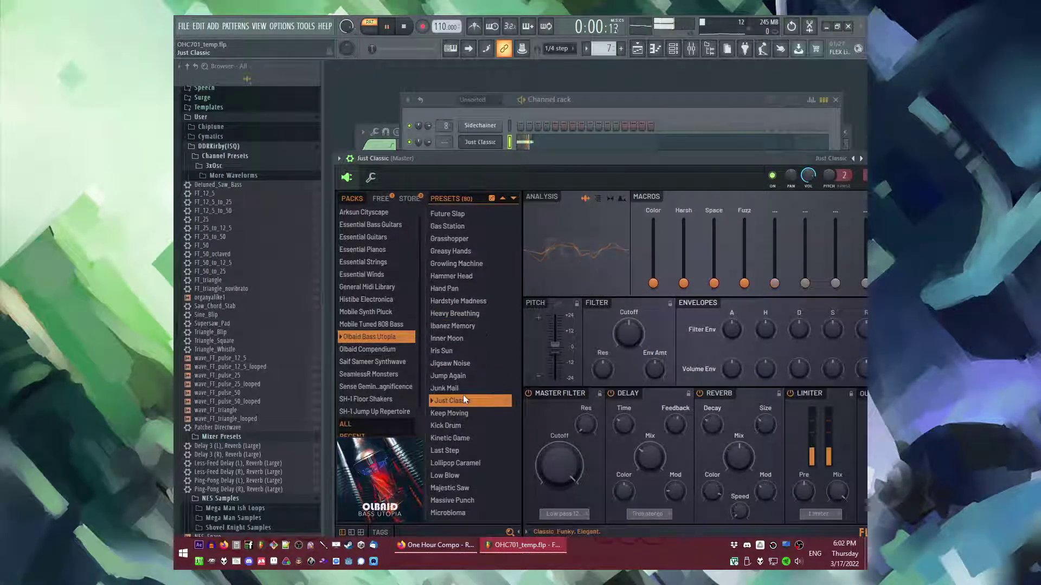
drag(427, 142, 428, 117)
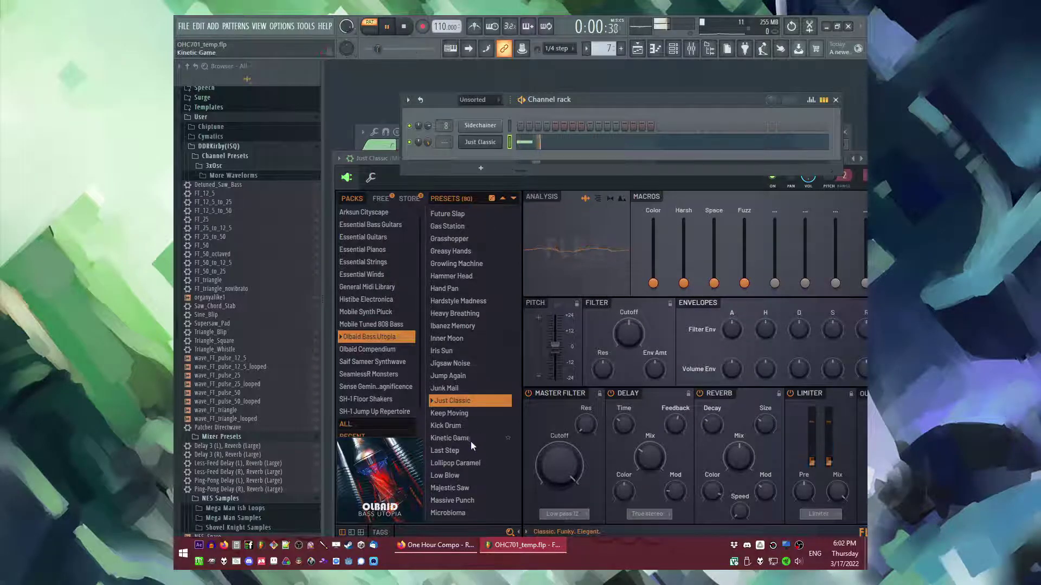
Step: Audition presets further down the Olbaid Bass Utopia pack, ending on Vintage Neon
scroll(467, 427, down, 6)
click(467, 425)
scroll(467, 424, down, 3)
scroll(468, 426, down, 3)
click(468, 425)
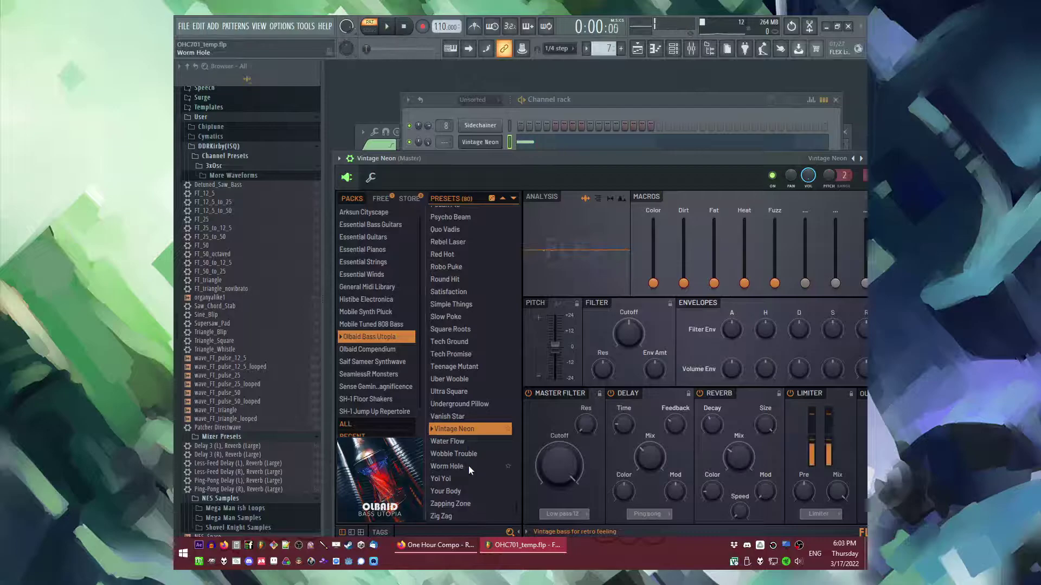
Step: Audition the Worm Hole, Yoi Yoi, Zapping Zone, Zig Zag and Your Body presets at the end of the pack
click(468, 466)
key(space)
click(464, 480)
click(458, 504)
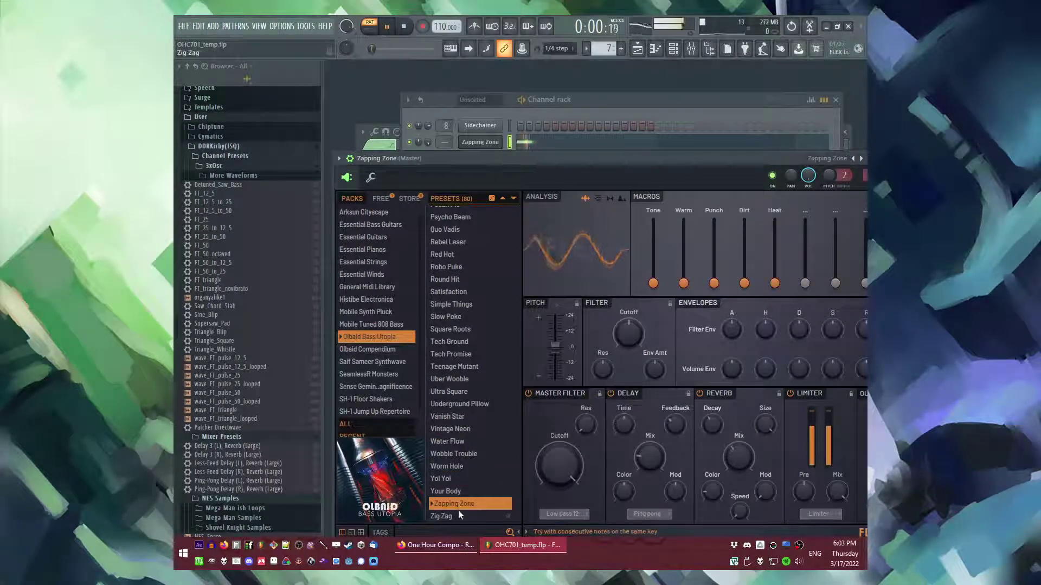
click(458, 516)
click(457, 493)
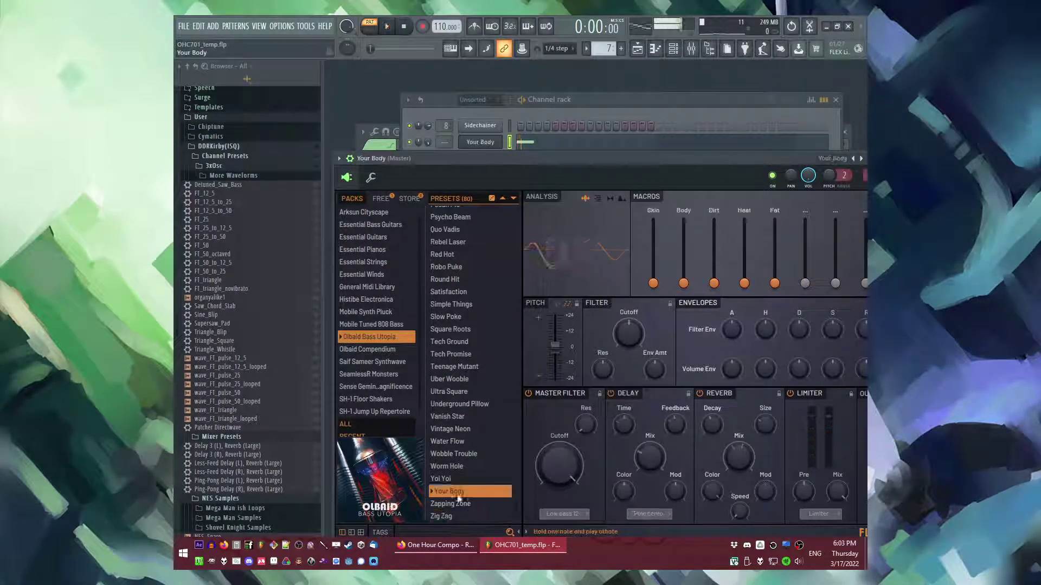
key(space)
Step: Switch to the Olbaid Compendium pack and audition a few presets, ending on Reeceland Foundation
click(359, 350)
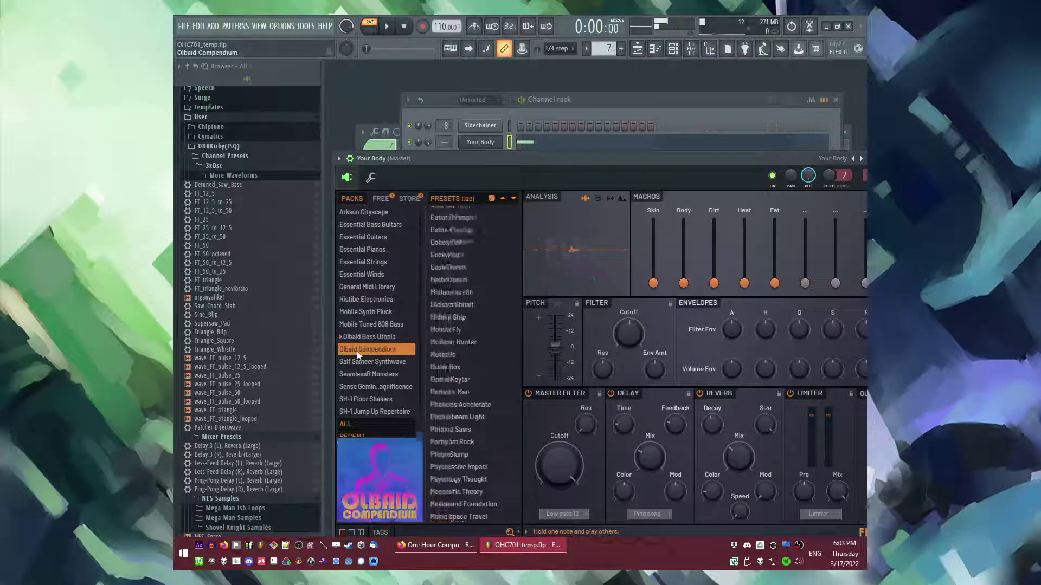
click(460, 379)
key(space)
click(460, 466)
key(space)
drag(460, 155, 454, 126)
click(452, 450)
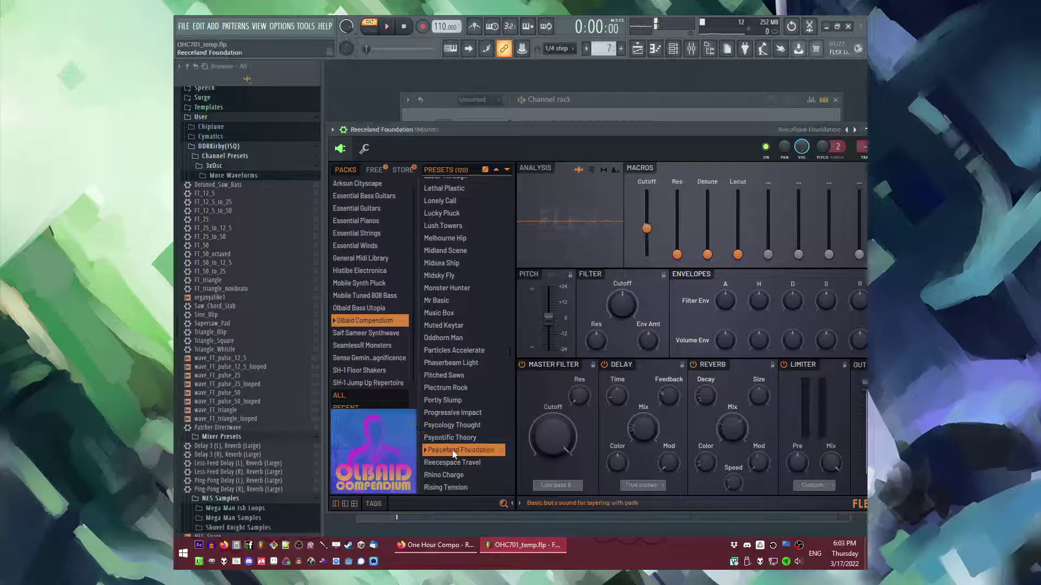
Step: Filter the FLEX presets by the Bass type tag and play the pattern with Reeceland Foundation
click(374, 504)
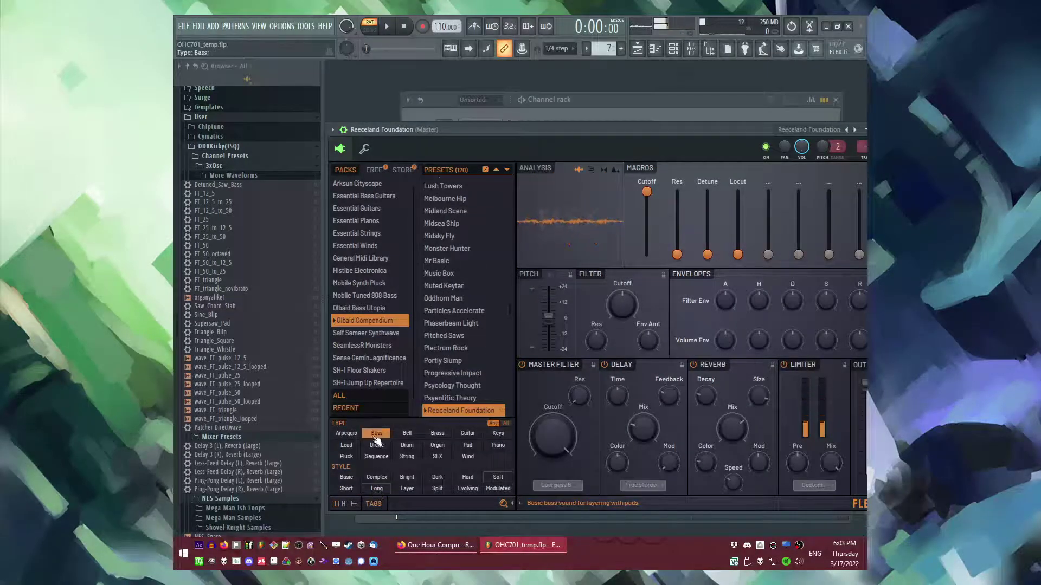
click(376, 435)
click(609, 102)
key(space)
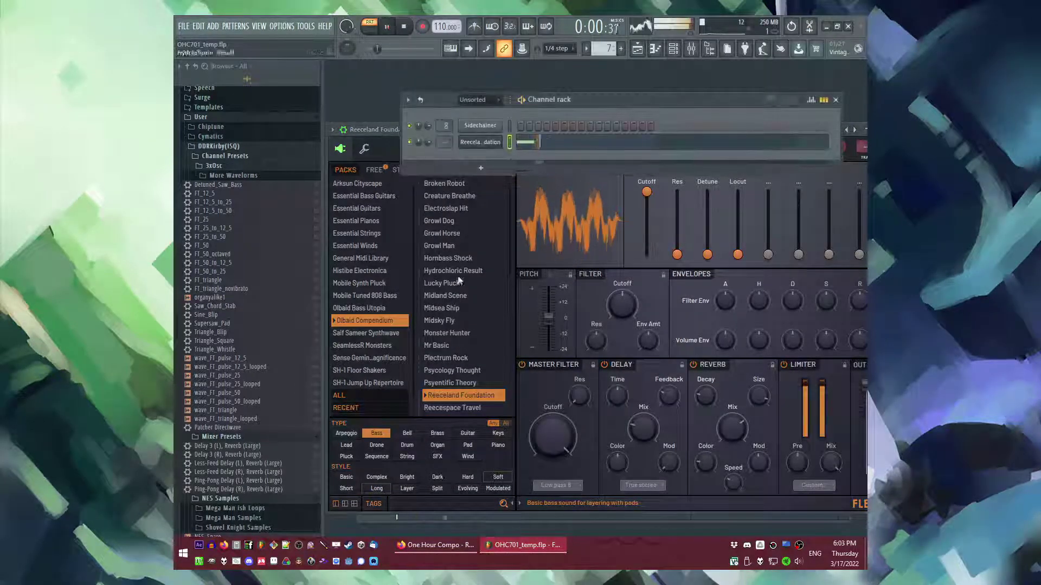
Step: Audition Olbaid Compendium bass presets, including Hydrochloric Result, Electroslap Hit, Reecespace Travel and Thud Bump
click(443, 391)
click(458, 270)
click(465, 210)
click(457, 407)
scroll(457, 401, down, 3)
click(457, 395)
Step: Audition the Tubular Slap, Robo Convo, Growl Dog and Electroslap Hit bass presets from the Olbaid Compendium pack
scroll(457, 398, down, 1)
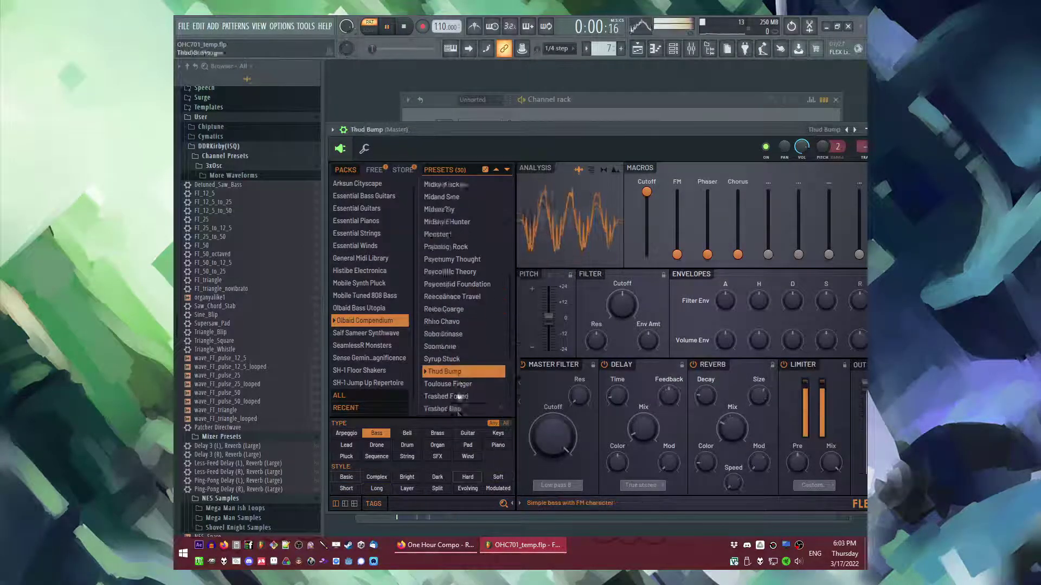
scroll(457, 396, down, 1)
click(455, 388)
click(453, 298)
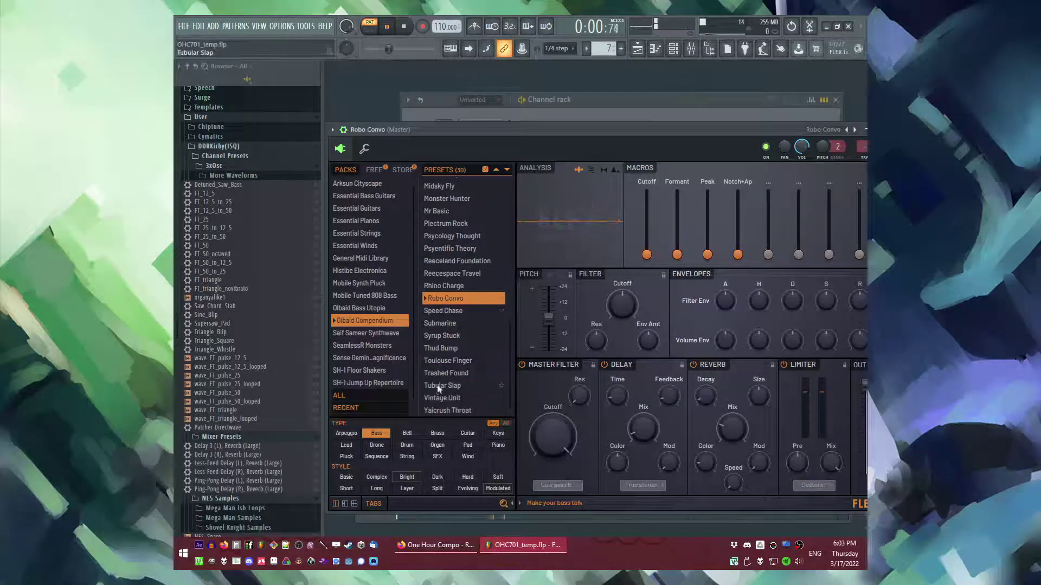
scroll(439, 379, up, 4)
click(449, 221)
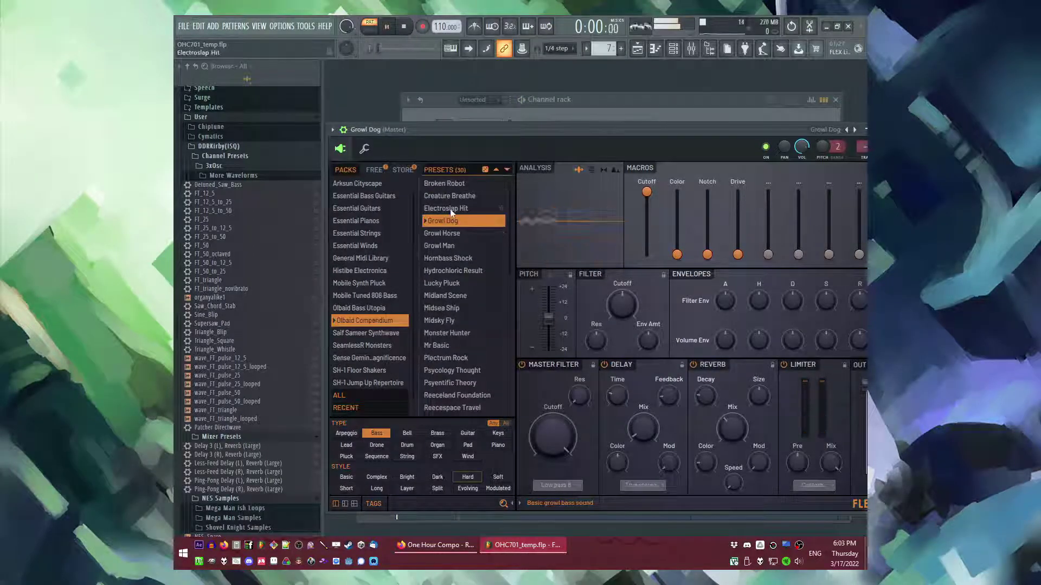
click(450, 210)
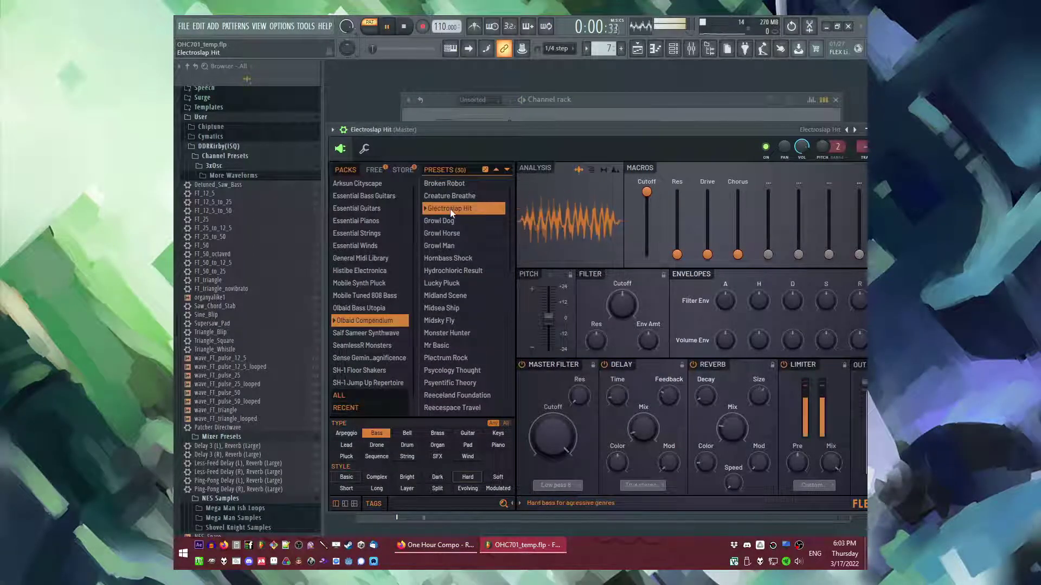
Step: Replace the Electroslap Hit channel's note in the piano roll, trying a lower pitch before placing it back on C4
click(591, 103)
click(529, 143)
right_click(416, 281)
click(403, 337)
drag(403, 336, 404, 280)
right_click(418, 283)
click(402, 282)
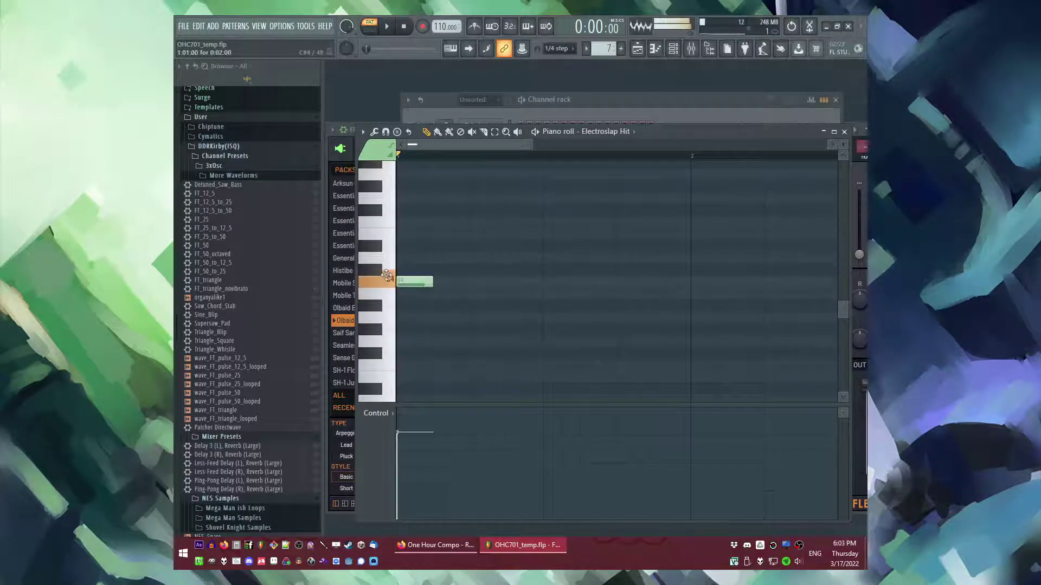
Step: Switch to the Saif Sameer Synthwave pack and audition Colossal, Crisp Anabass, Agressive One and 4-OpFM Designer
click(339, 333)
key(space)
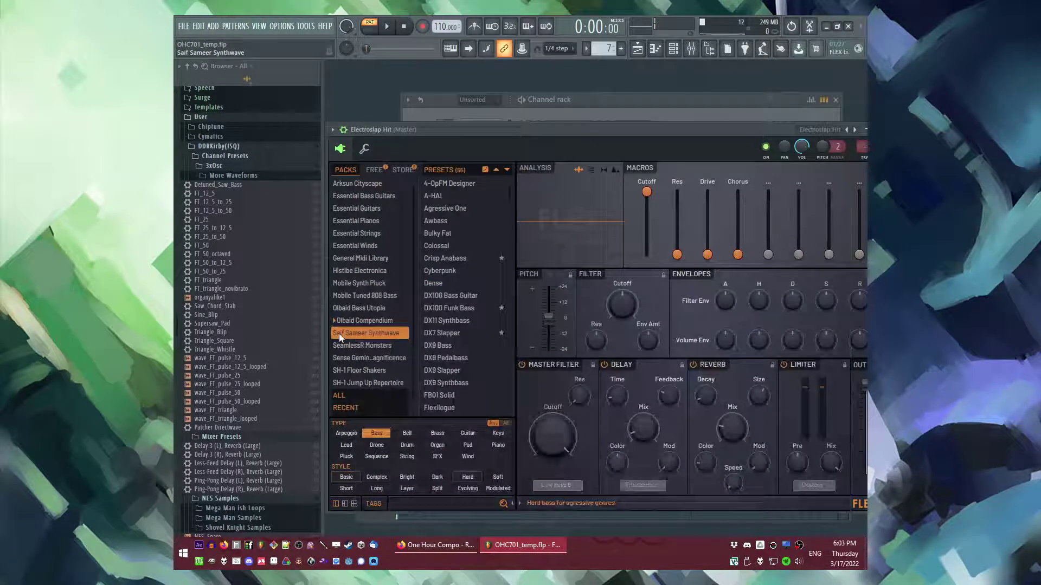
click(442, 245)
click(444, 259)
click(450, 206)
click(450, 186)
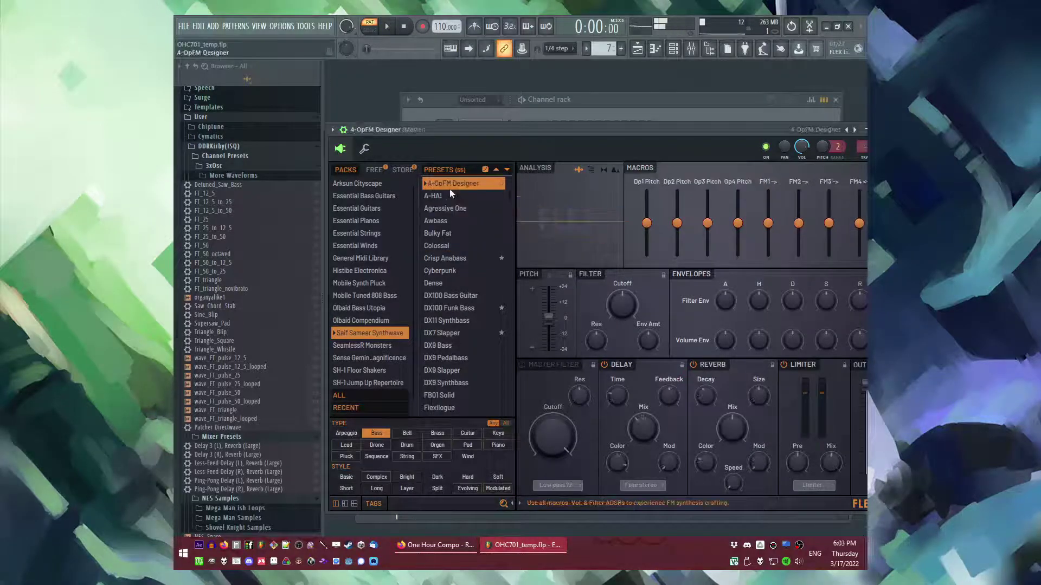
Step: Compare Bulky Fat, DX100 Funk Bass and DX11 Synthbass, and load the DX100 Bass Guitar preset from the Saif Sameer Synthwave pack
click(451, 234)
click(451, 308)
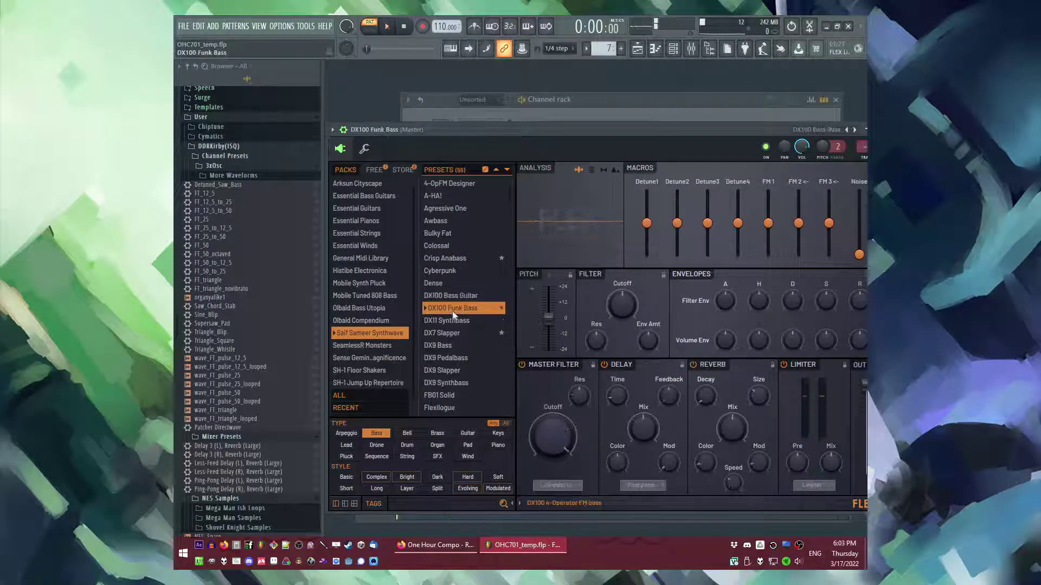
click(454, 295)
click(454, 321)
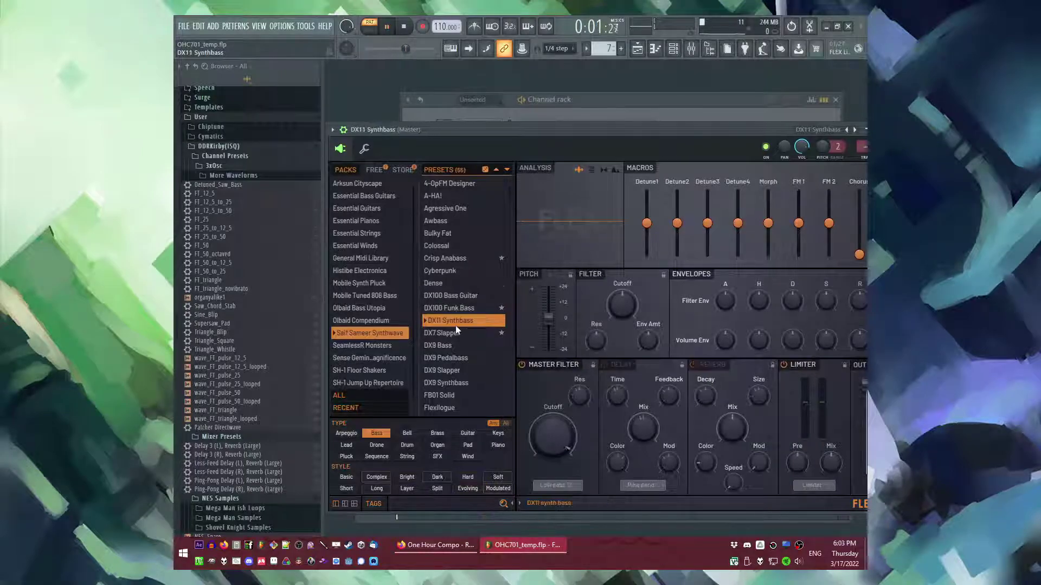
click(454, 296)
Step: Open the DX100 Bass Guitar channel's piano roll and delete the C4 note at the start of bar 1
click(558, 103)
key(space)
click(545, 147)
right_click(423, 281)
Step: Try out a C3 note at the start of bar 1 several times, deleting it after each try
scroll(428, 304, down, 3)
click(404, 353)
right_click(416, 353)
click(403, 353)
right_click(418, 354)
click(404, 353)
right_click(417, 354)
Step: Open the melodic folder of the EDMProd LoFi Hip Hop Sample Pack and audition mind droplet 2, strings from memory 4 and warped piano
scroll(233, 275, down, 10)
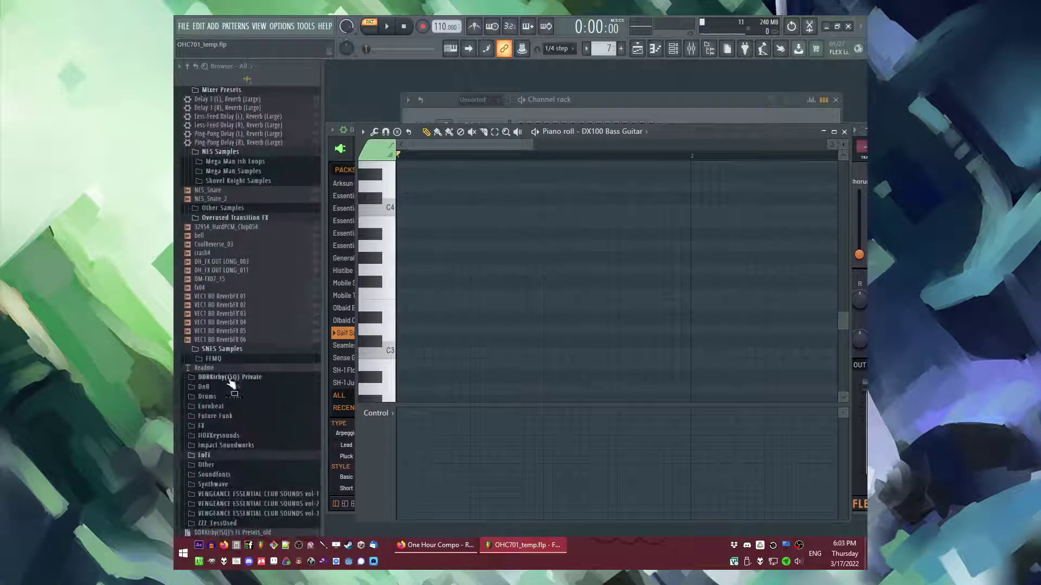
click(228, 455)
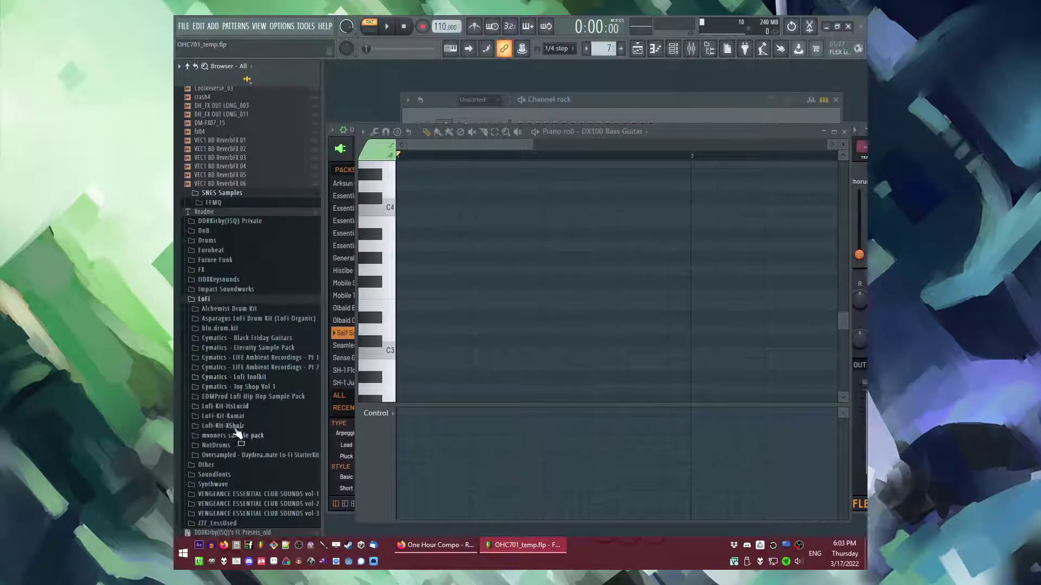
click(252, 397)
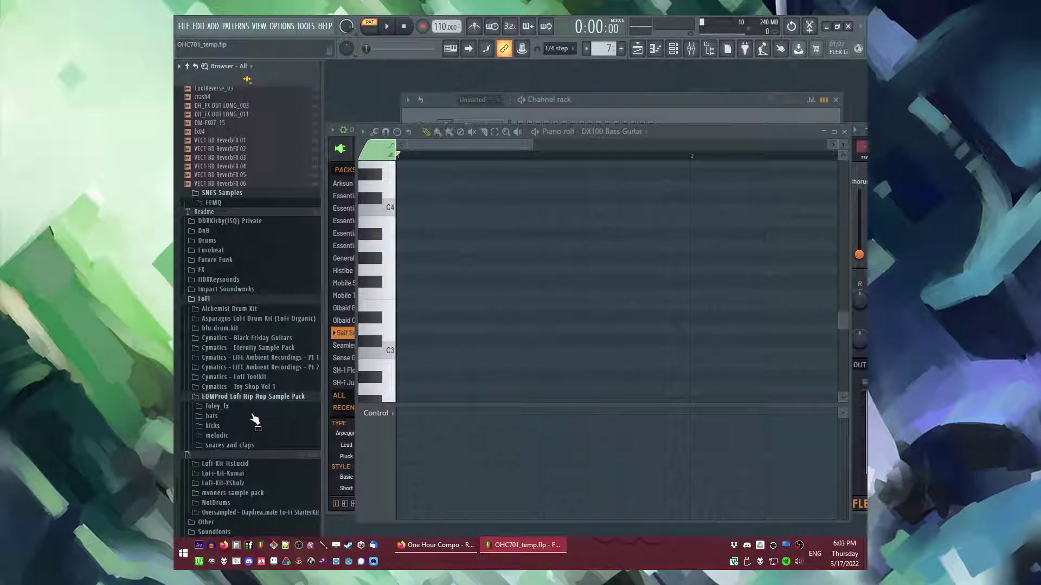
click(217, 435)
click(594, 102)
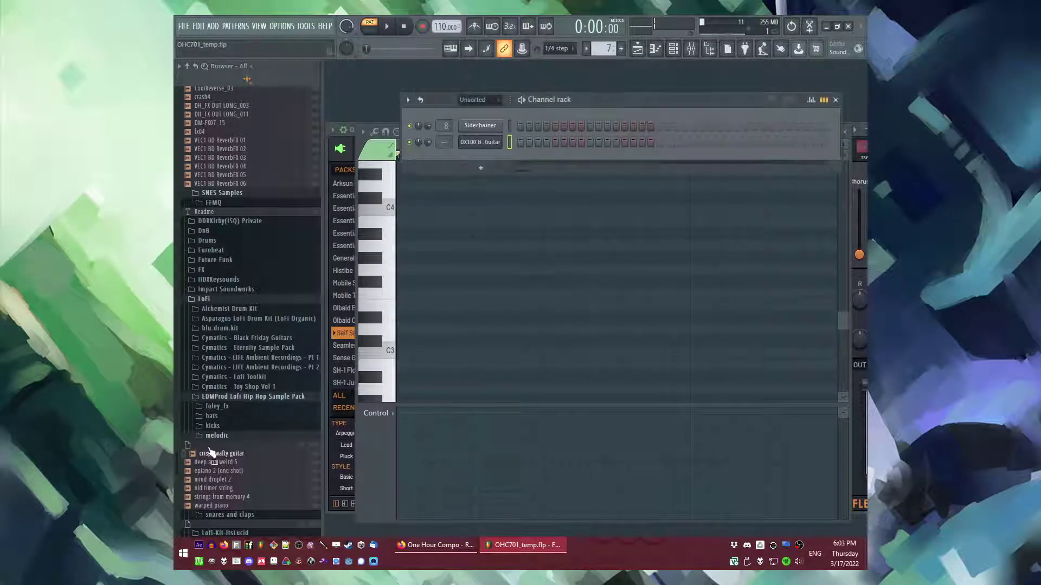
drag(213, 480, 261, 484)
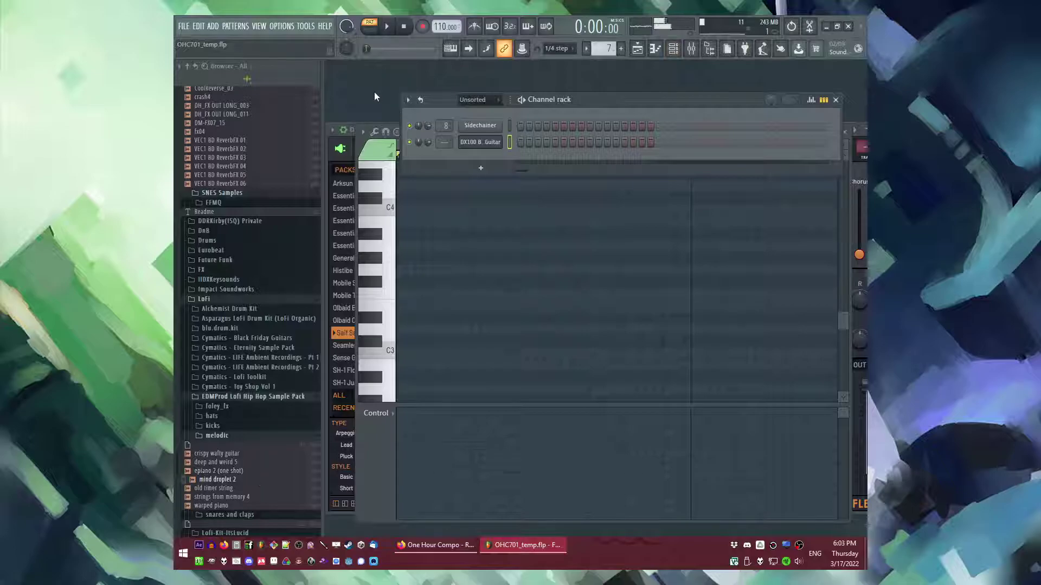
key(F6)
key(F5)
click(233, 496)
click(232, 507)
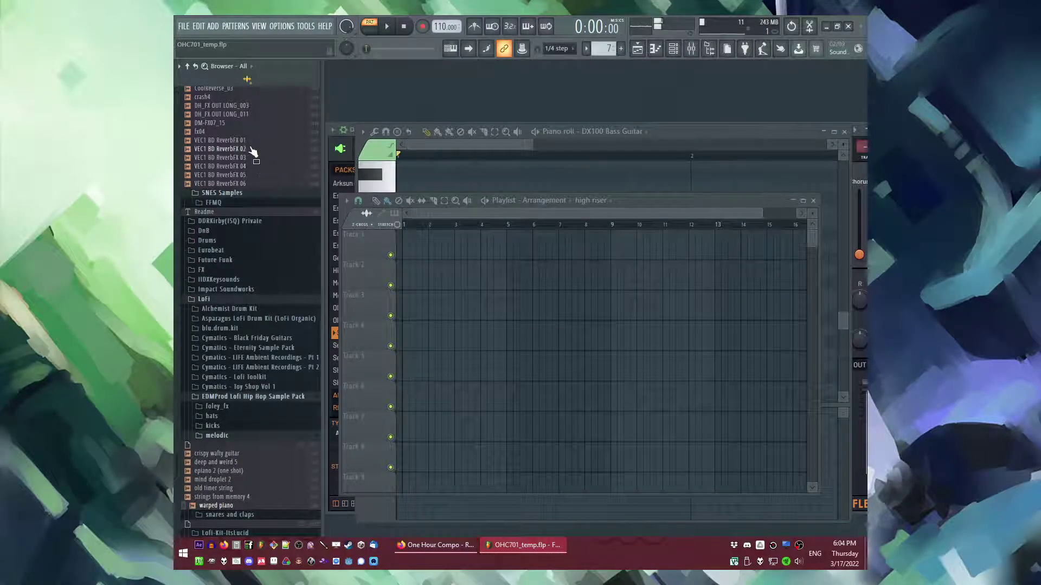
Step: Look through the user sample folders, including Drums and Eurobeat, and audition the DMX tom samples
scroll(260, 216, up, 10)
scroll(286, 317, down, 10)
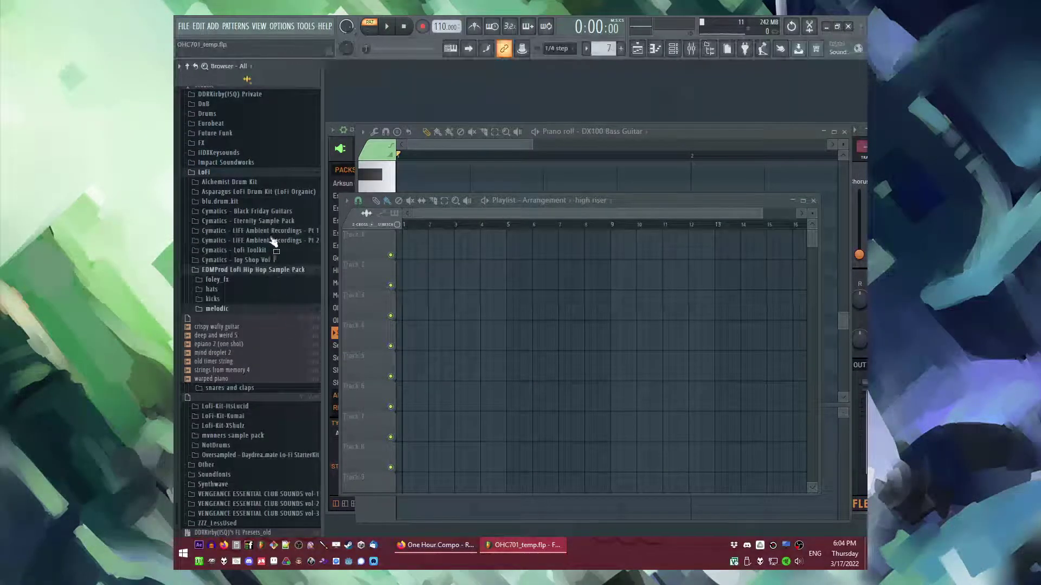
scroll(242, 329, up, 20)
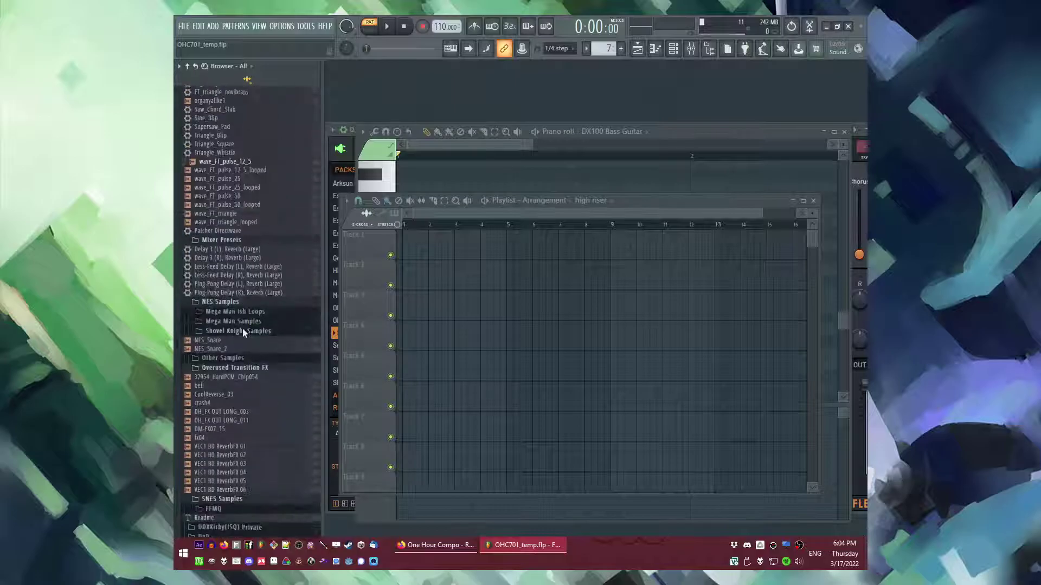
scroll(242, 328, down, 20)
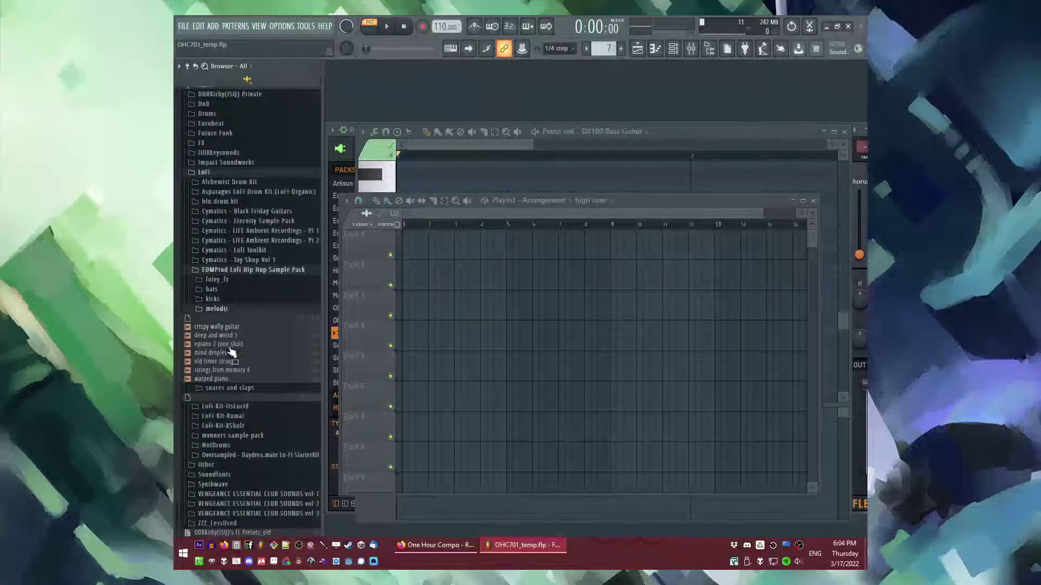
scroll(216, 194, up, 6)
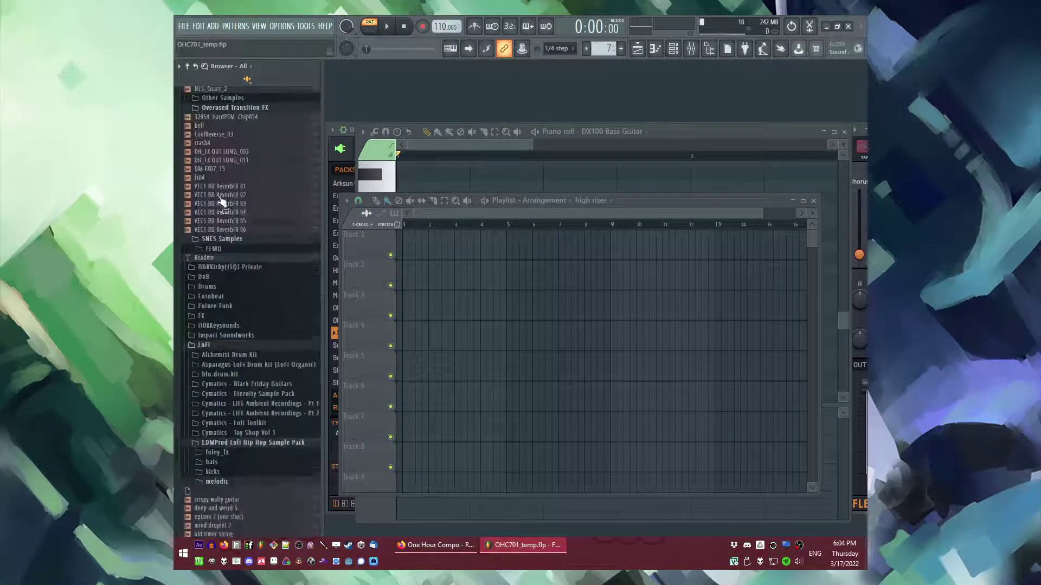
click(210, 347)
click(209, 397)
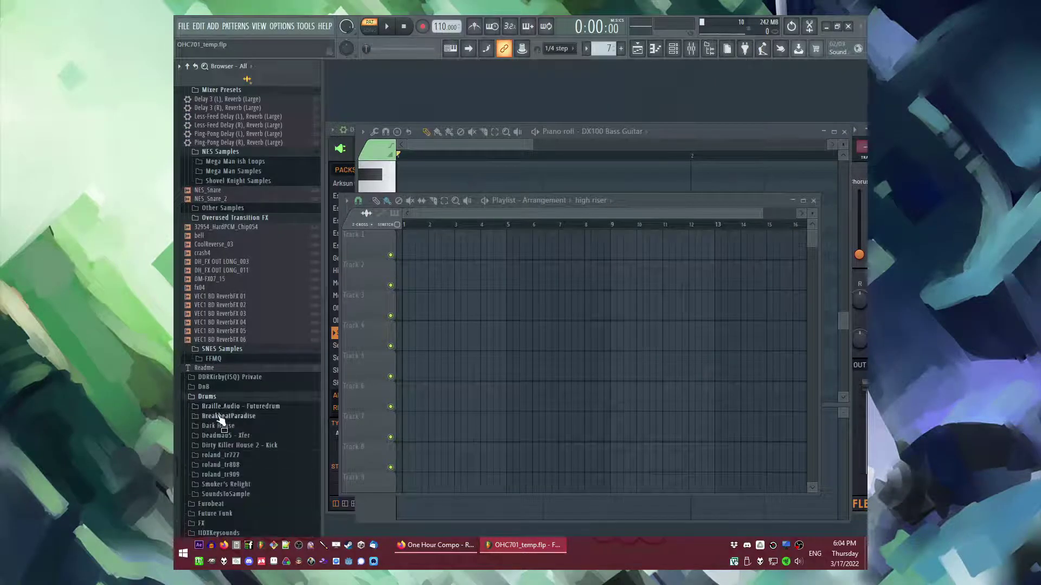
scroll(219, 427, down, 3)
click(217, 418)
scroll(219, 419, down, 6)
click(213, 376)
click(212, 327)
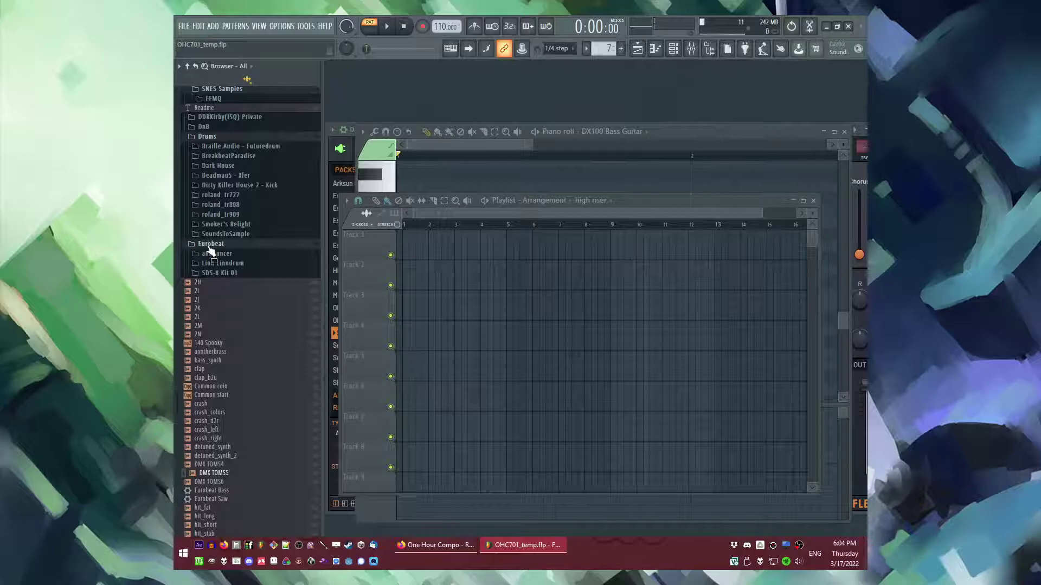
click(209, 245)
Step: Audition the Future Bass Drum One Shots kicks and add B.A_FD_Future_Bass_Kick_10 as a channel with a hit on step 1
click(223, 311)
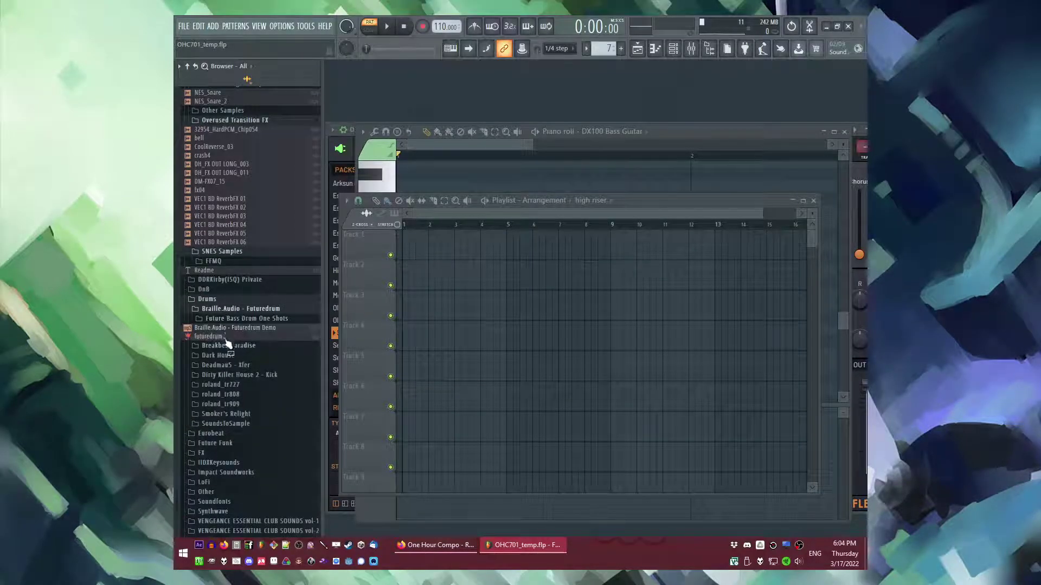
scroll(233, 384, down, 1)
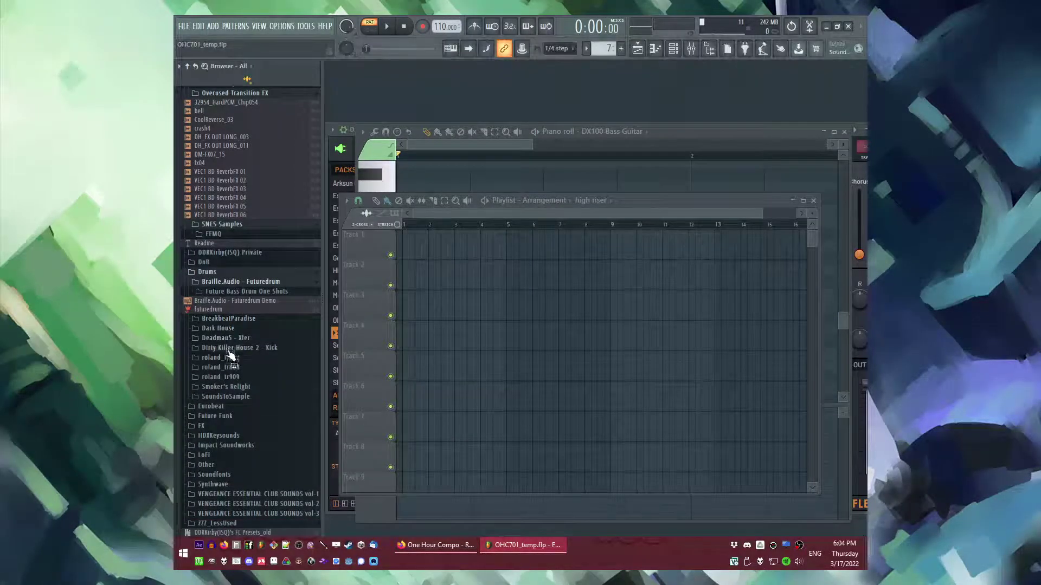
click(222, 319)
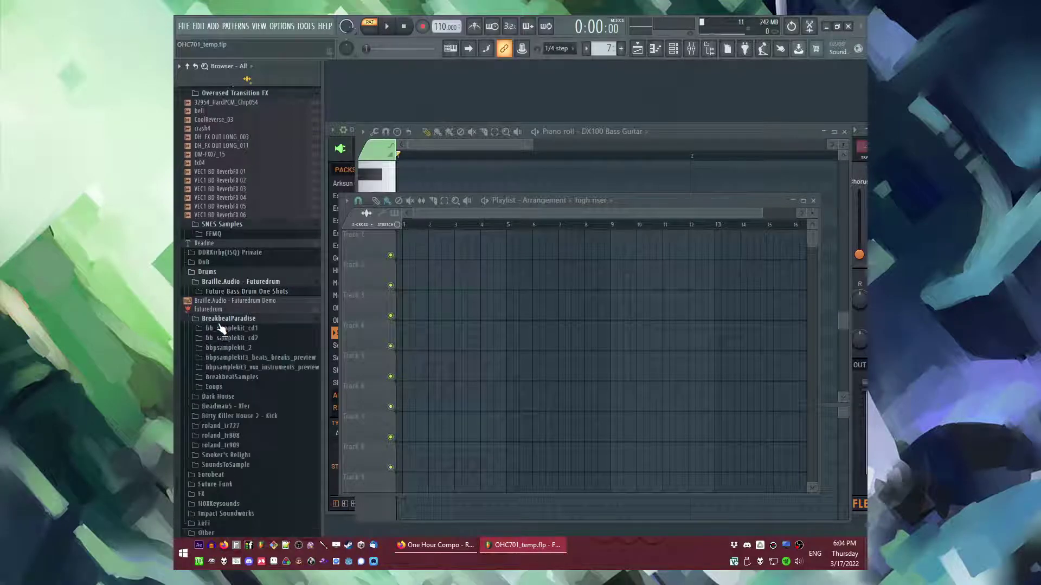
click(224, 318)
click(222, 293)
click(216, 321)
click(225, 366)
click(237, 392)
click(237, 418)
click(239, 393)
click(240, 408)
drag(240, 408, 512, 157)
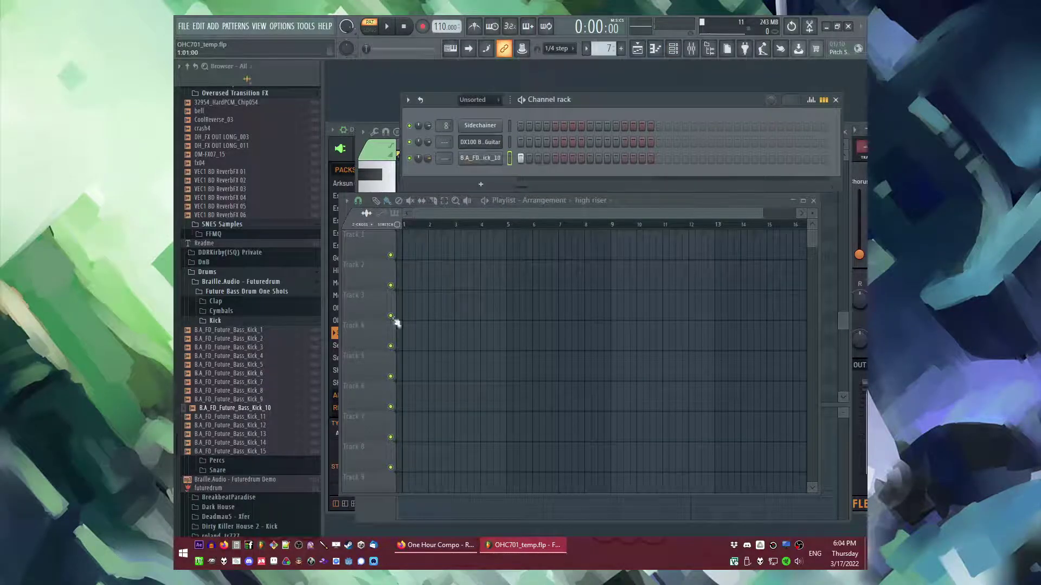
Step: Audition Future Bass snare and percussion one-shots, including B.A_FD_Future_Bass_Snare_5 and B.A_FD_Future_Bass_Perc_9
scroll(274, 399, down, 3)
click(217, 383)
click(239, 461)
click(236, 428)
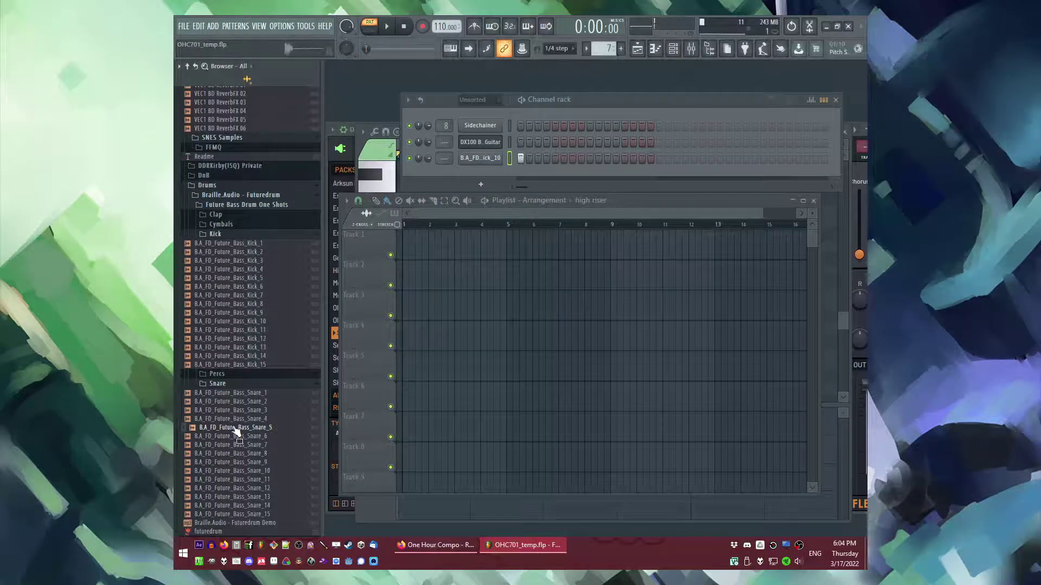
click(217, 374)
click(239, 453)
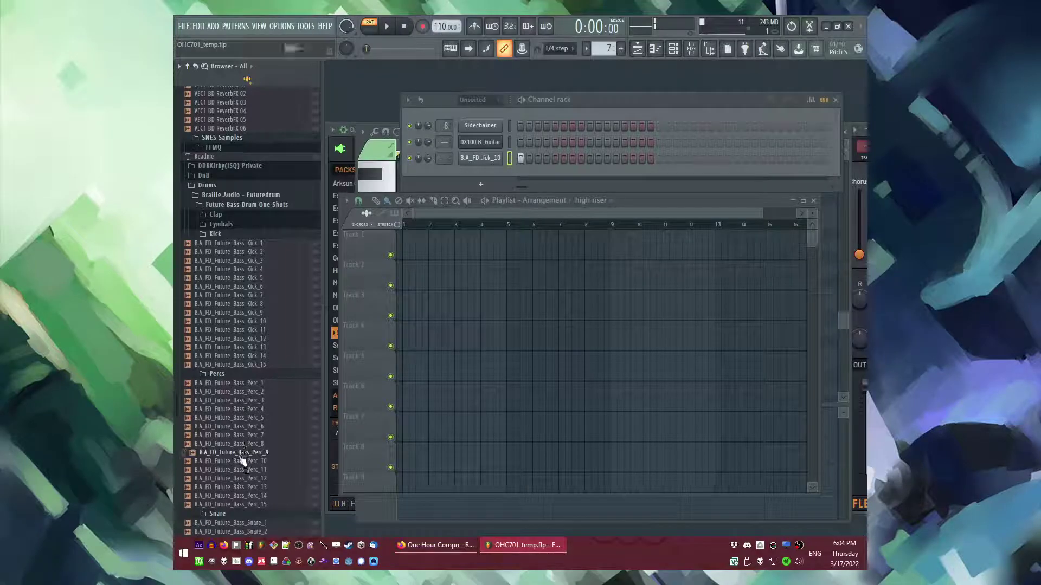
click(230, 376)
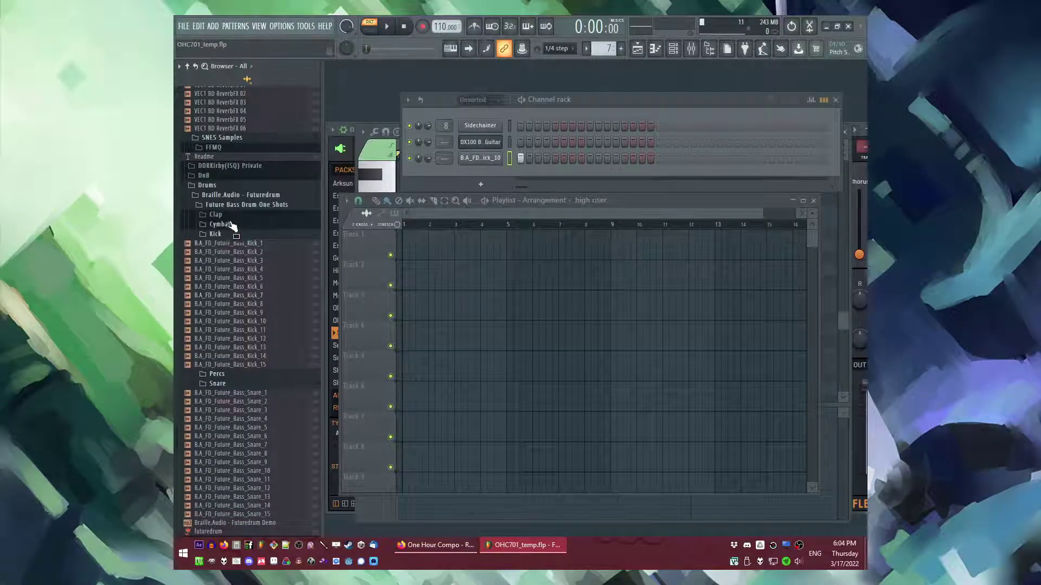
Step: Expand the Eurobeat folder's Linn Linndrum and SDS-8 Kit 01 subfolders and audition SDS-8 drum samples, including sds-8-sd03
scroll(232, 225, down, 5)
click(211, 406)
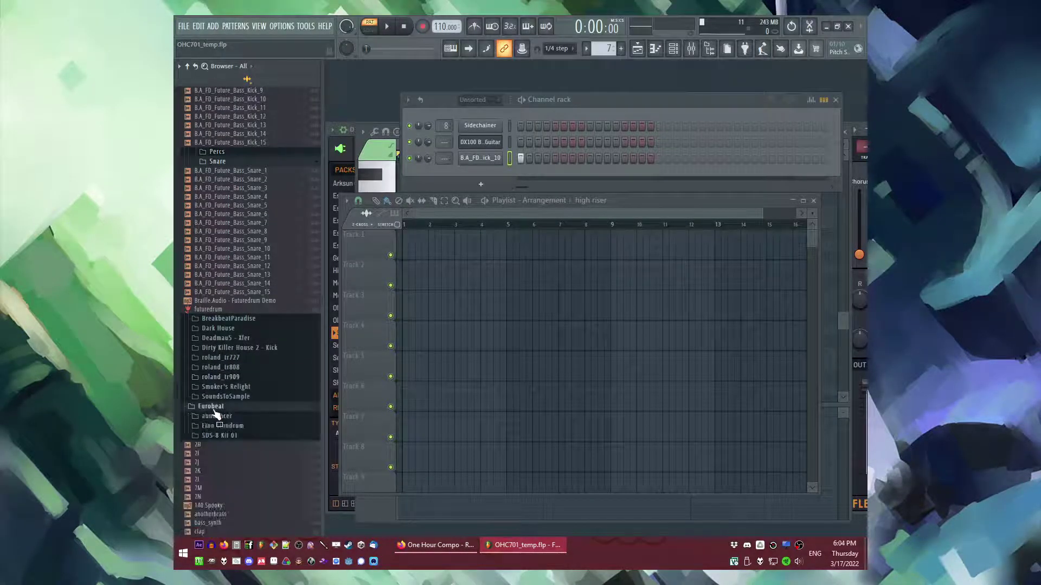
click(228, 426)
scroll(220, 292, down, 4)
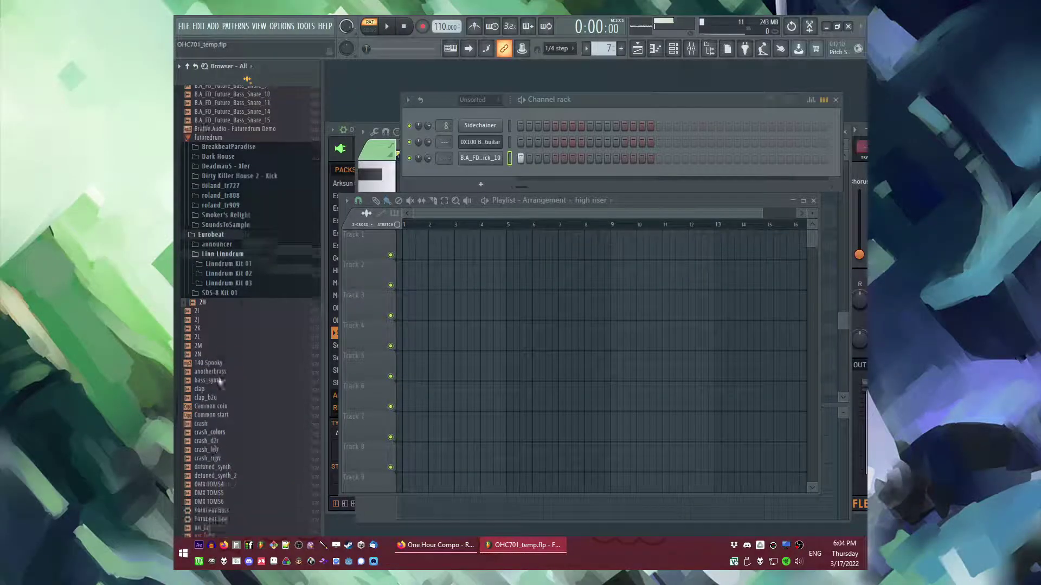
click(211, 293)
click(211, 292)
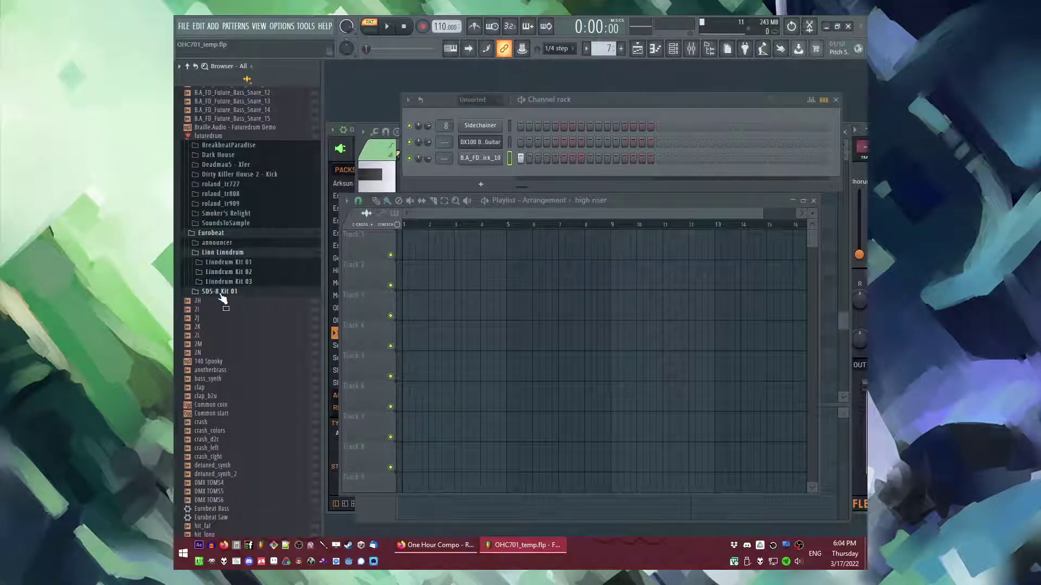
click(219, 292)
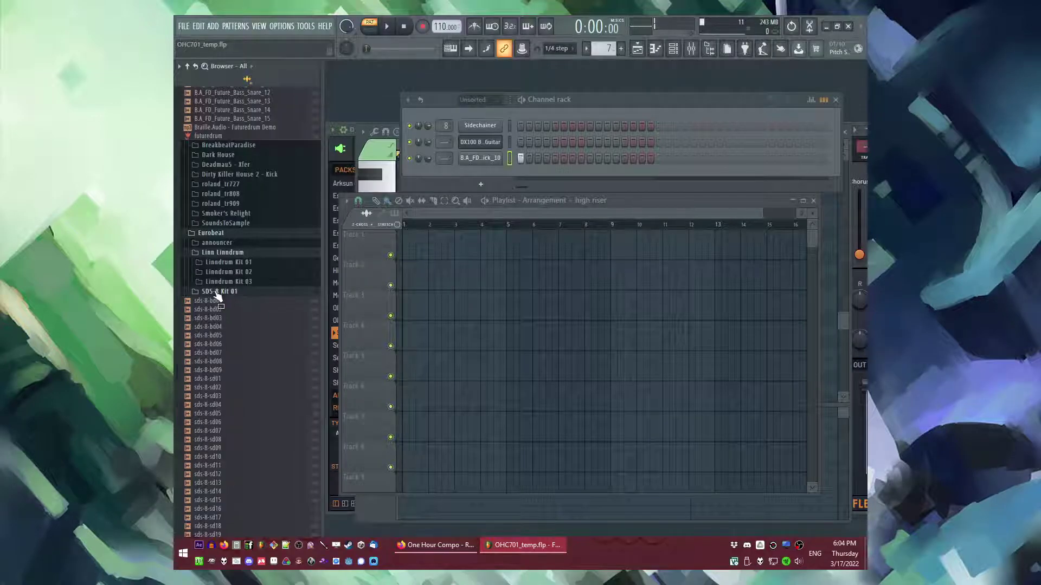
click(220, 468)
scroll(219, 442, down, 4)
click(218, 415)
click(224, 345)
click(223, 295)
scroll(225, 295, up, 2)
click(226, 313)
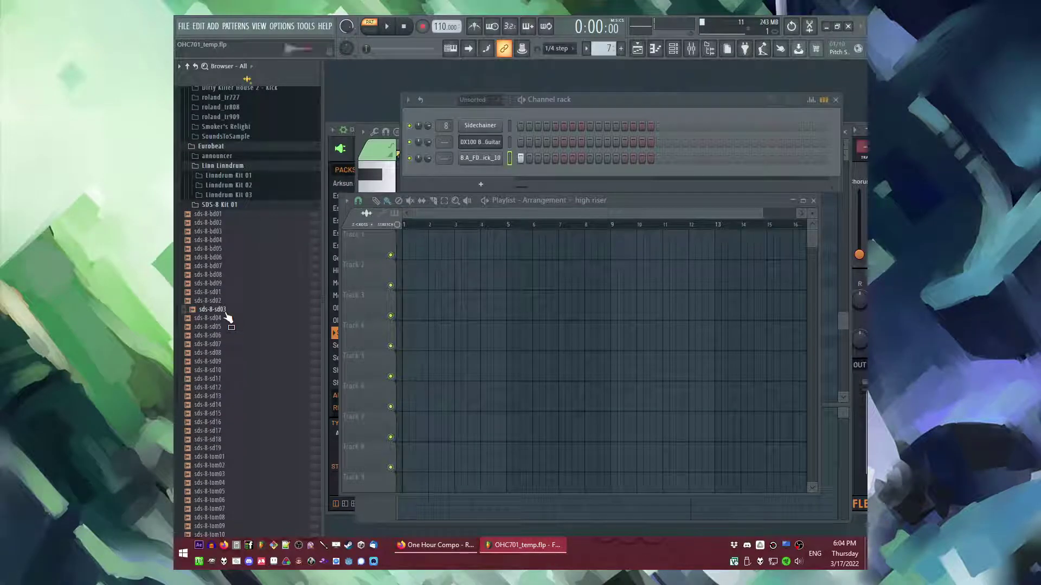
Step: Audition the clap from Linndrum Kit 01 and a snare from the Snaredrums folder of Linndrum Kit 03
click(233, 177)
drag(215, 219, 389, 196)
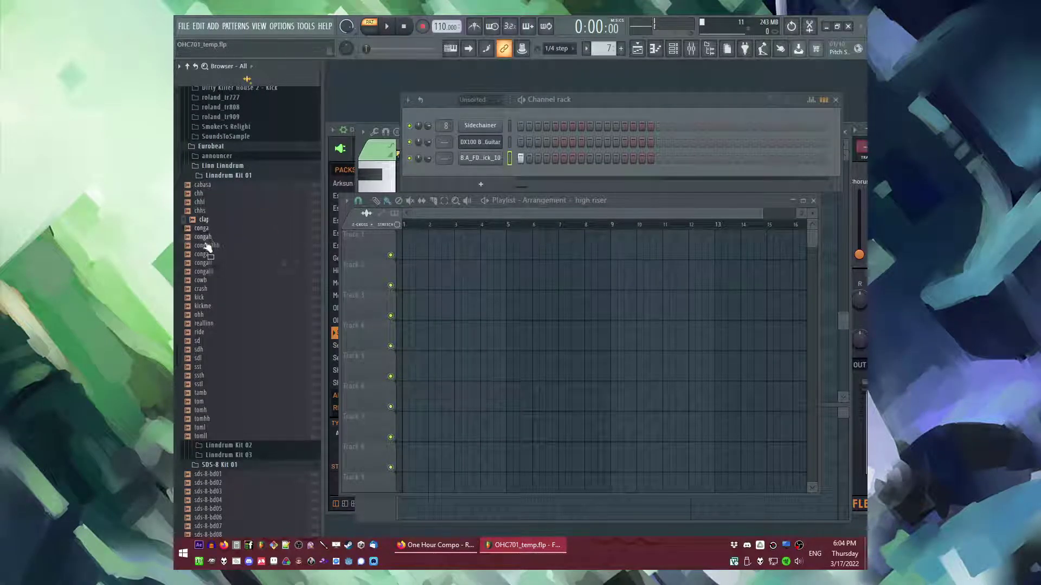
click(211, 177)
click(221, 196)
click(218, 236)
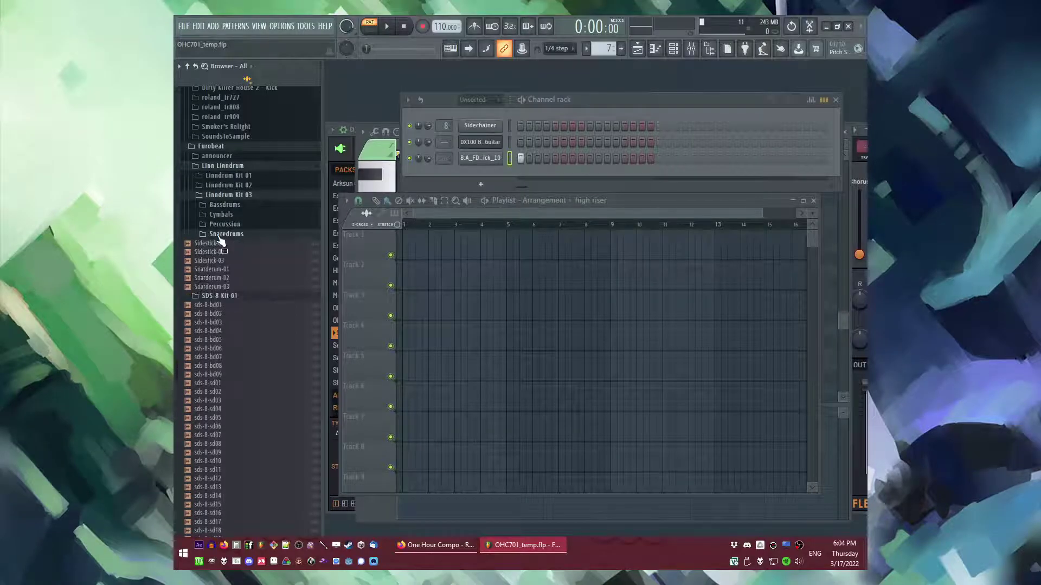
click(214, 270)
Step: Add CLAP from Linndrum Kit 02 as a channel with hits on steps 5 and 13, and add a kick hit on step 9
click(229, 185)
click(223, 248)
click(211, 292)
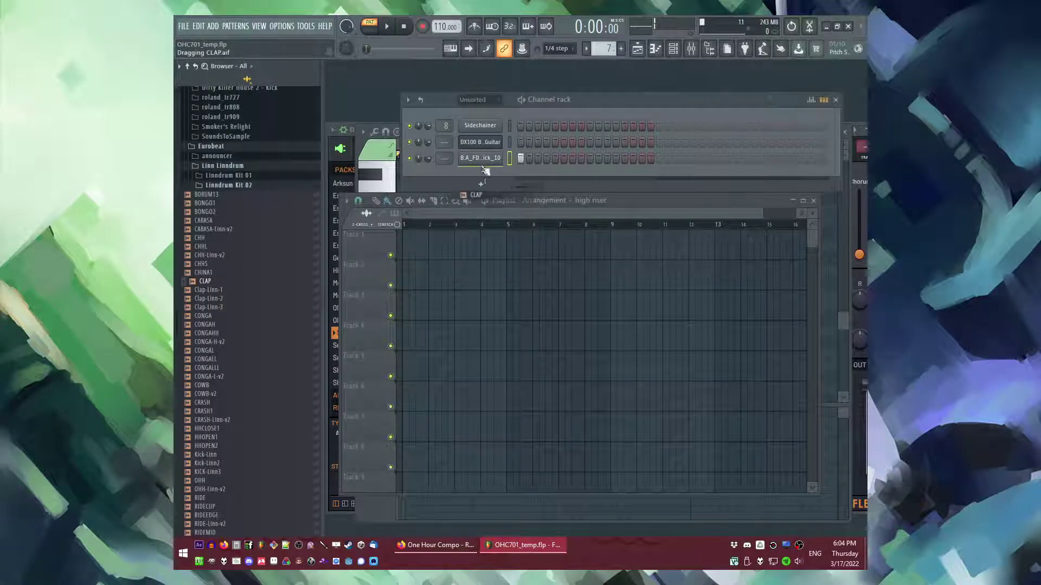
drag(481, 168, 482, 169)
click(555, 164)
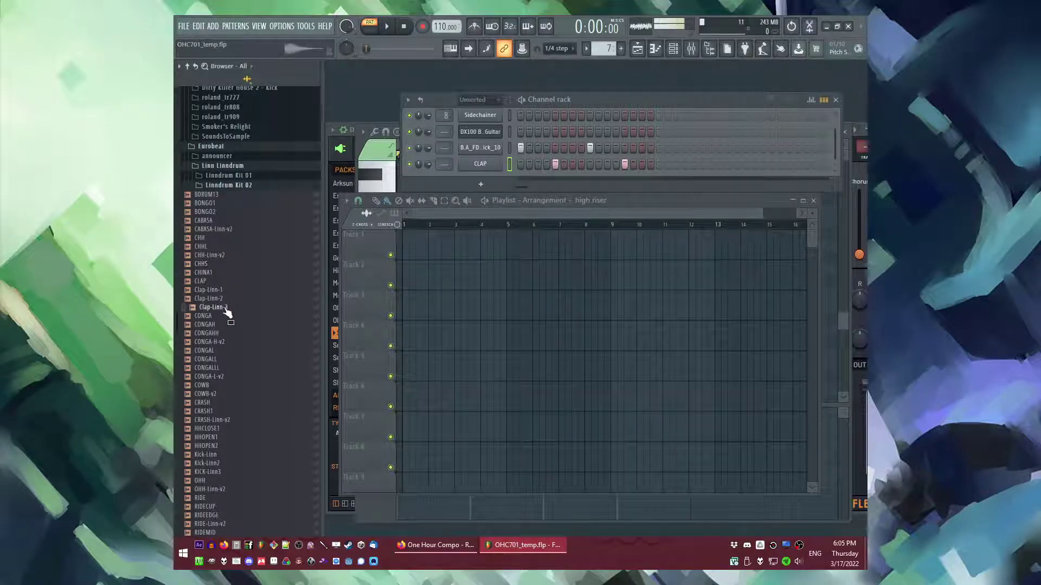
Step: Audition more Linndrum Kit 02 samples and search through them for a snare
click(207, 350)
scroll(221, 386, down, 2)
scroll(219, 384, down, 4)
click(218, 350)
scroll(217, 352, down, 6)
click(215, 350)
click(211, 299)
click(208, 247)
click(208, 237)
Step: Add SNARE12 as a channel with hits on steps 5 and 13, and route CLAP and SNARE12 to mixer track 2
drag(207, 241, 470, 174)
key(space)
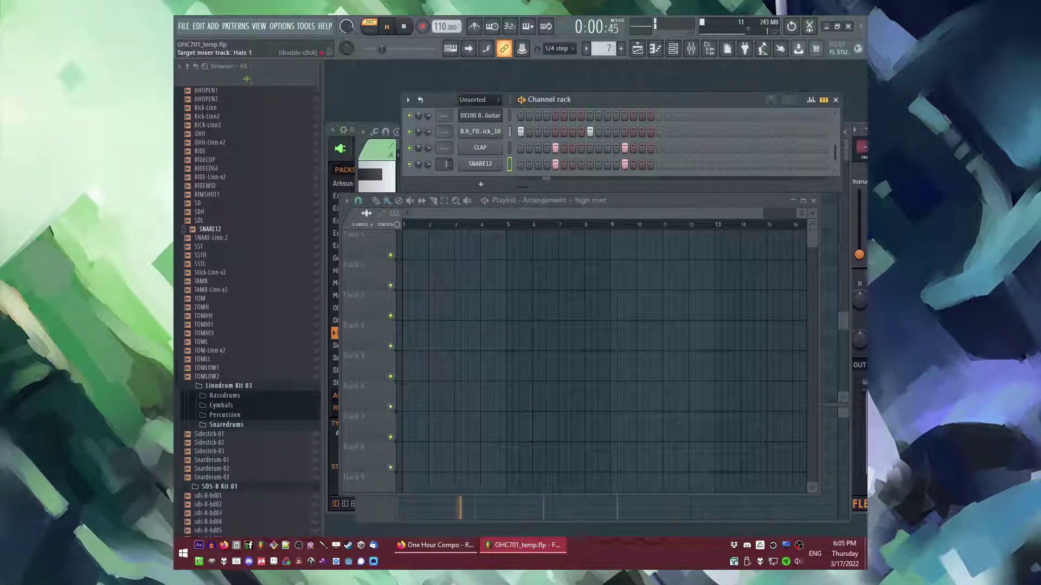
key(space)
Step: Add Kick-Linn on mixer track 1 with hits on steps 1 and 9, and clear the B.A_FD_Future_Bass_Kick_10 steps
scroll(239, 291, up, 10)
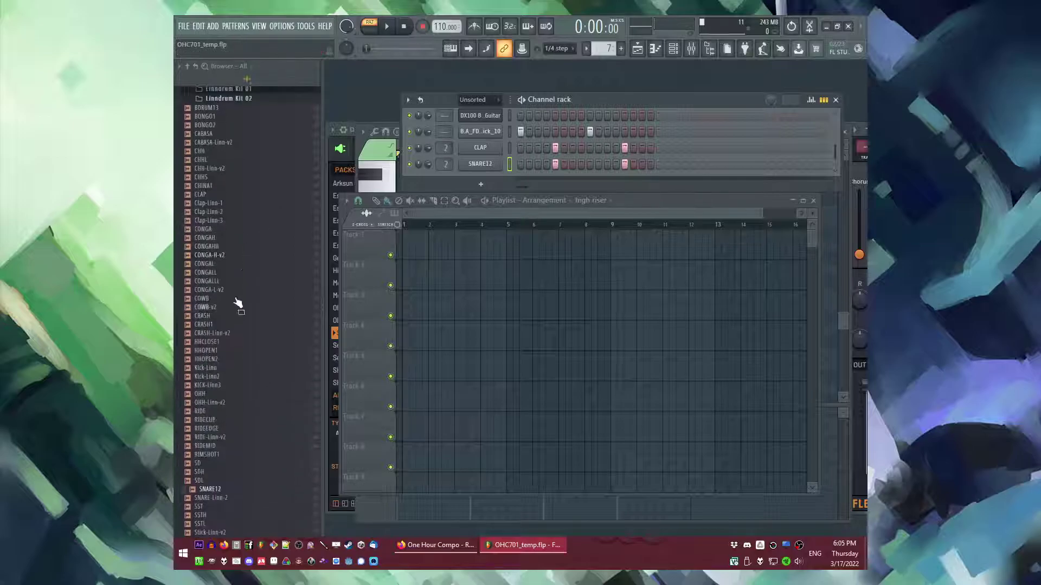
click(214, 378)
drag(219, 372, 512, 125)
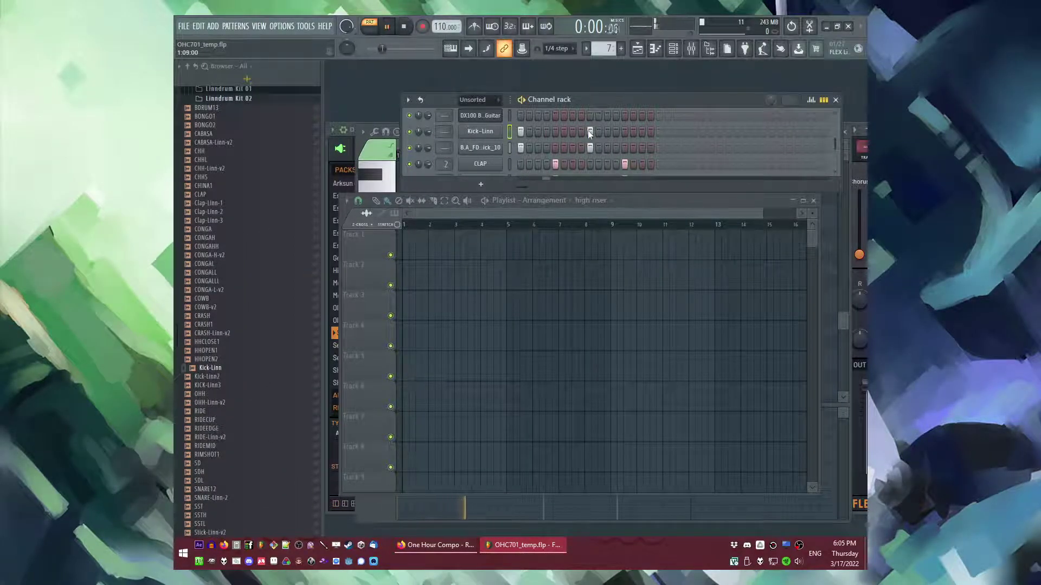
key(space)
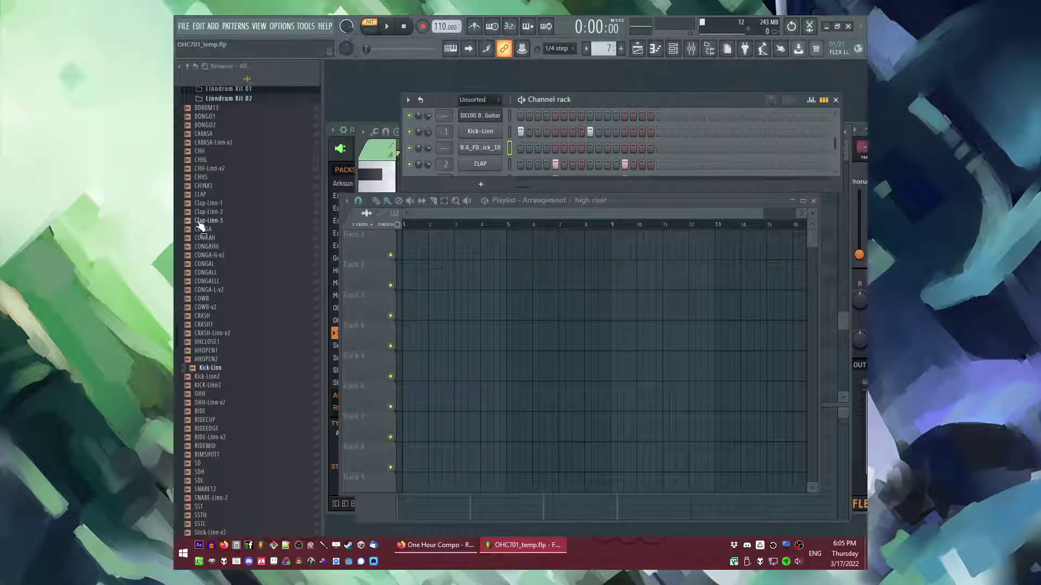
Step: Audition Linndrum Kit 02 percussion, add CHHS as a channel above Kick-Linn, and enlarge the channel rack to show all channels
click(211, 306)
click(208, 154)
drag(215, 177, 460, 122)
drag(549, 192, 527, 291)
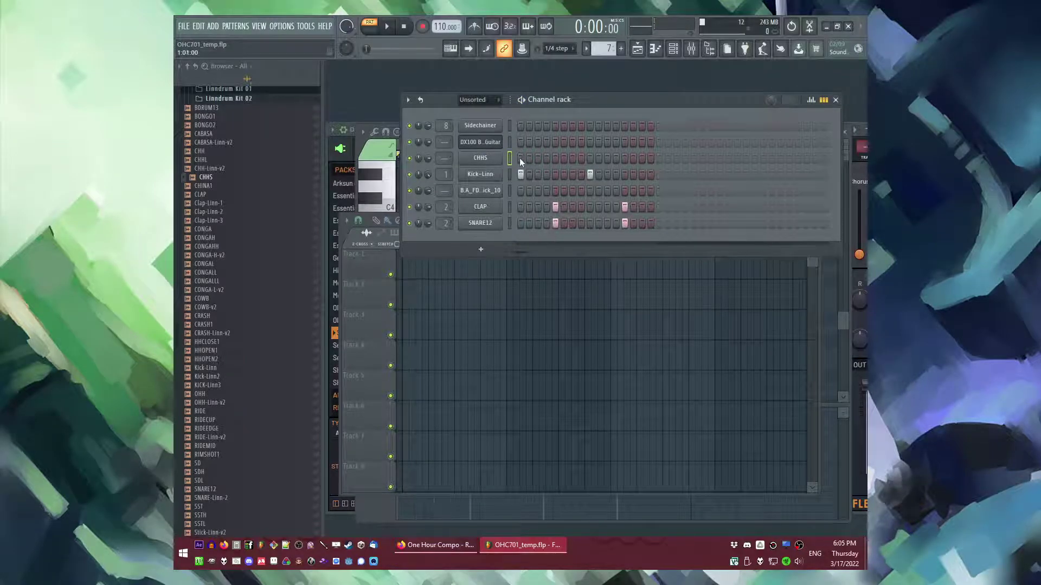
Step: Place pattern clips at bar 1 on playlist tracks 2 and 3
click(477, 325)
right_click(480, 319)
drag(478, 288, 389, 294)
click(422, 318)
Step: Fill all 16 steps of the CHHS channel in pattern 8 and play the result
drag(519, 159, 653, 160)
key(space)
key(space)
Step: Vary the velocities of the CHHS notes in pattern 8's piano roll, making selected hits softer during playback
right_click(486, 161)
click(490, 172)
key(space)
drag(401, 461, 401, 475)
click(417, 454)
click(472, 472)
click(490, 454)
click(564, 469)
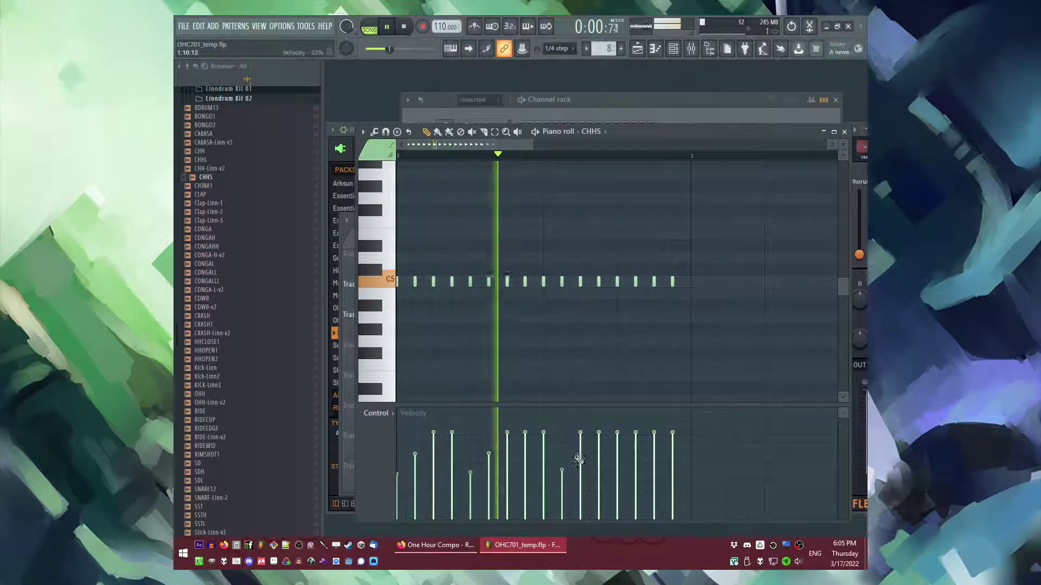
click(546, 473)
click(562, 450)
click(581, 454)
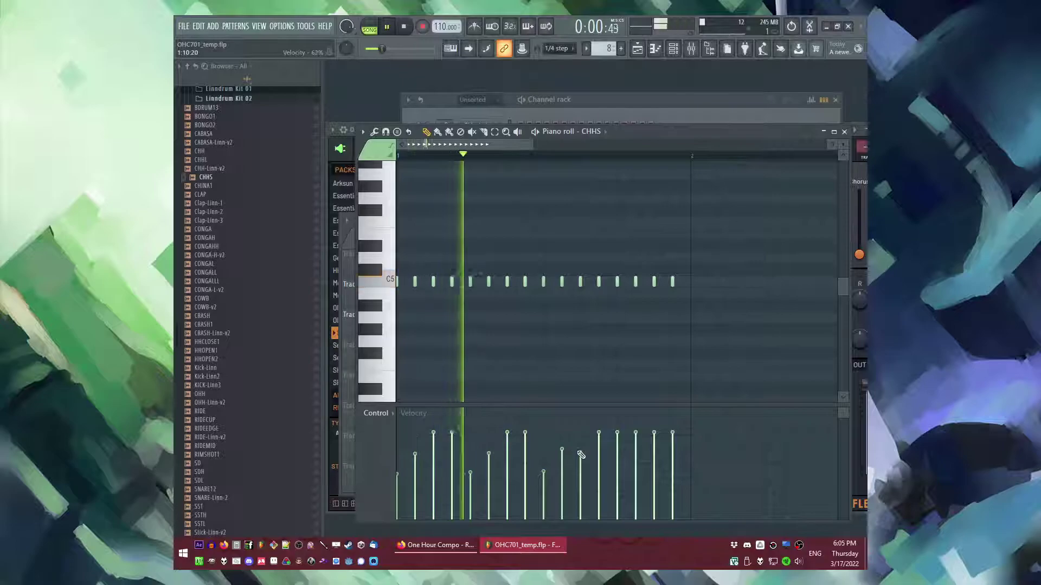
Step: Route the CHHS channel to mixer track 3 and replay the arrangement from the start
key(F5)
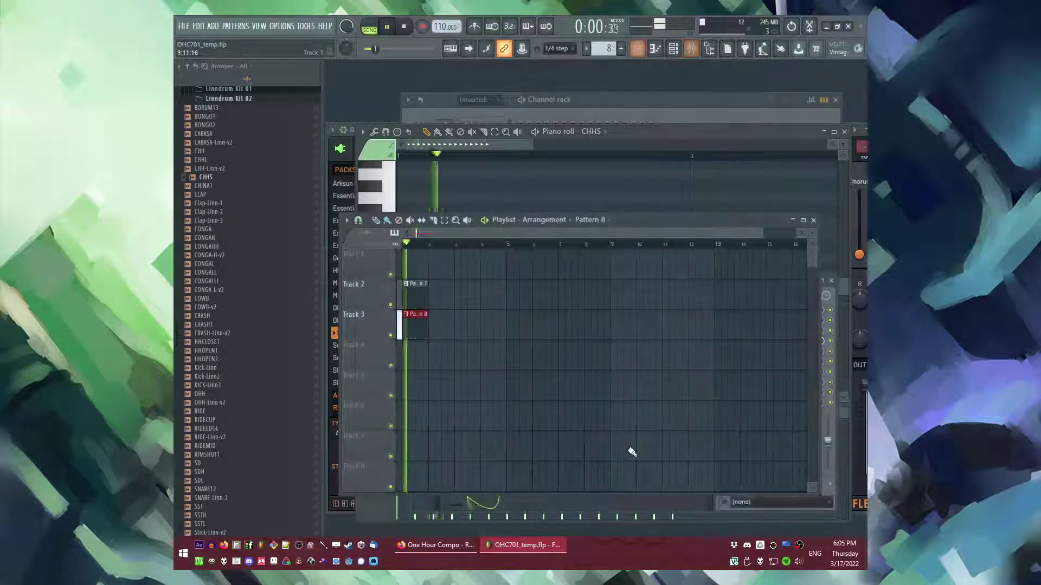
key(F6)
key(space)
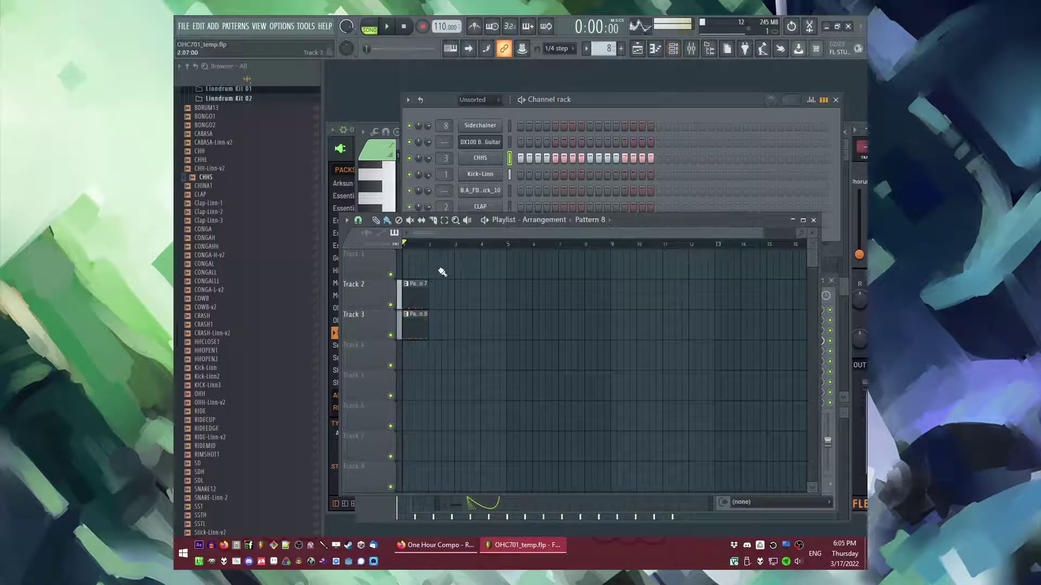
key(space)
Step: On the Snare 1 mixer track's Fruity Reeverb 2, lower the early reflections, raise the wet level and set the decay time to 1.0 sec
key(F9)
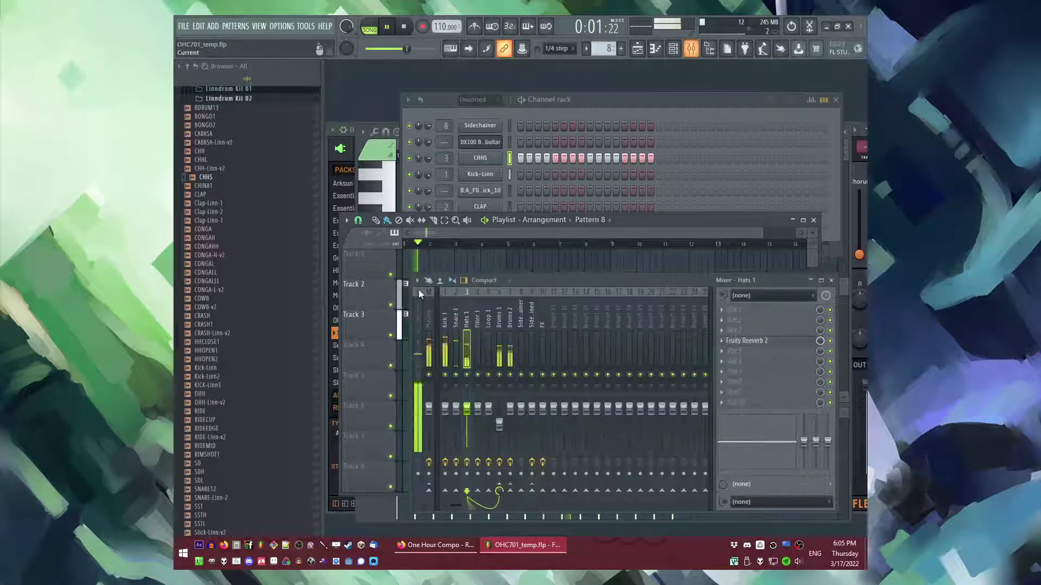
click(746, 341)
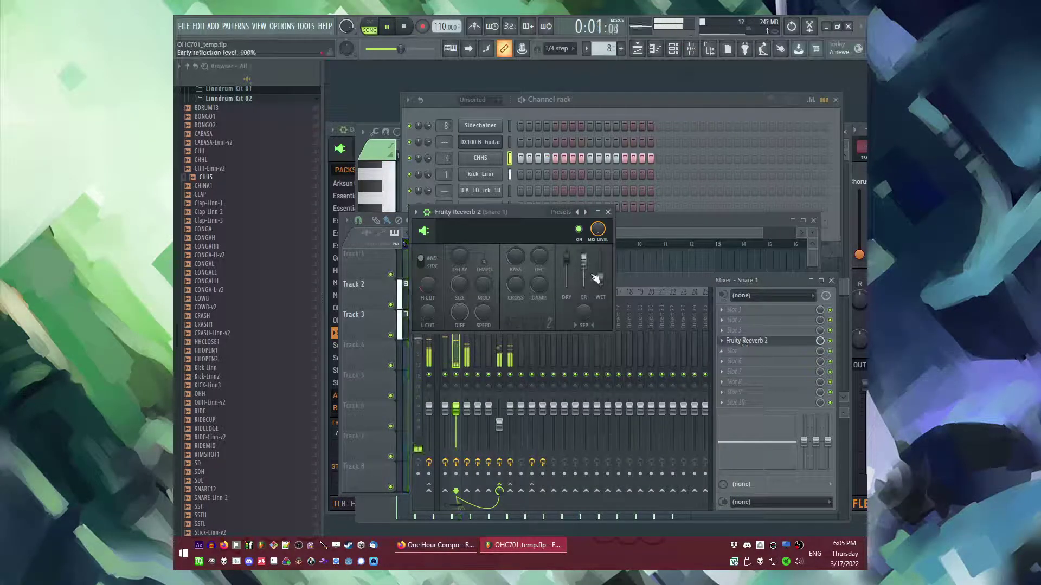
mouse_move(587, 269)
mouse_down()
mouse_move(586, 284)
mouse_move(601, 268)
mouse_up()
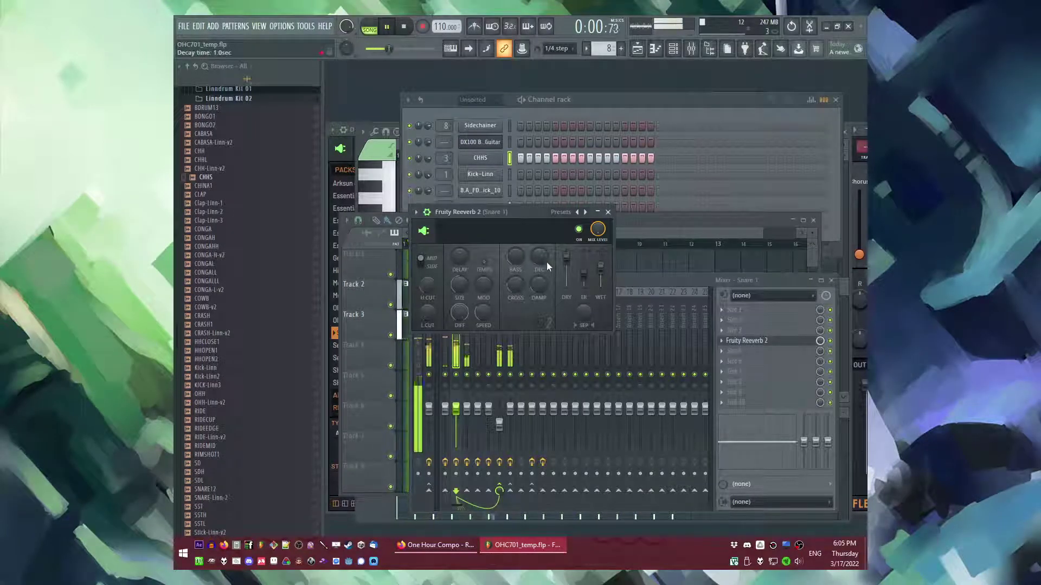
click(608, 212)
click(462, 250)
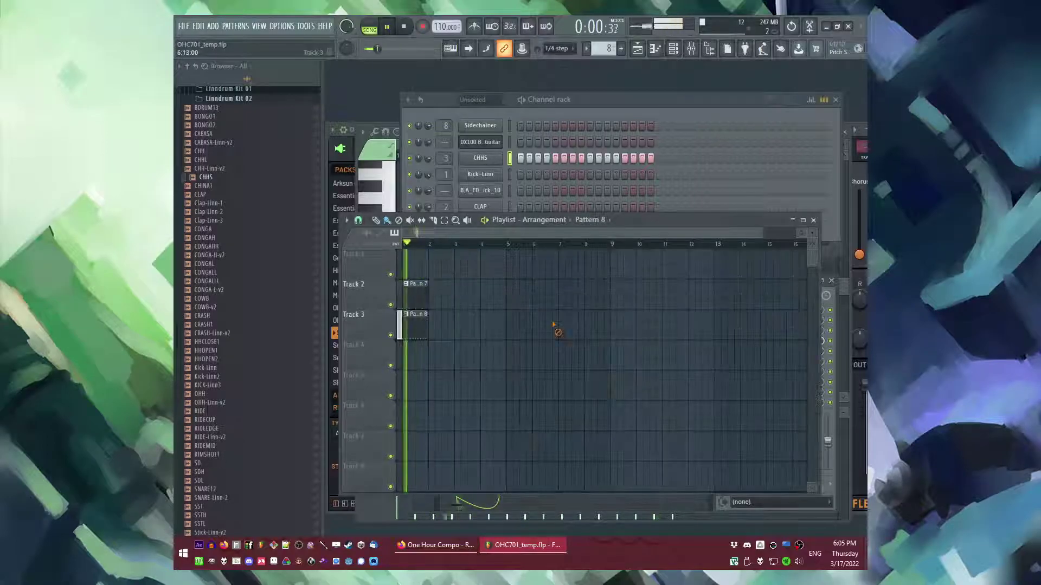
Step: Duplicate the pattern 7 and pattern 8 clips on playlist tracks 2 and 3 to fill bars 1 to 4, and play them
key(space)
drag(447, 295, 417, 293)
key(ctrl+b)
key(ctrl+b)
key(ctrl+b)
key(ctrl+b)
key(ctrl+b)
key(ctrl+b)
key(space)
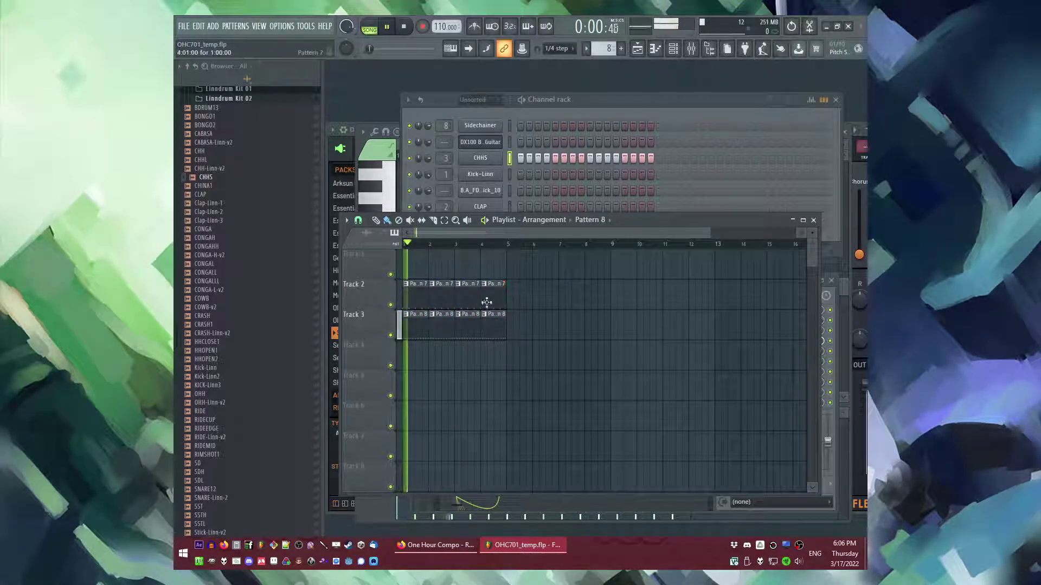
Step: Set the wet level of Fruity Reeverb 2 on Hats 1 to 25%, and set a drum channel's volume to 70%
key(F9)
click(466, 347)
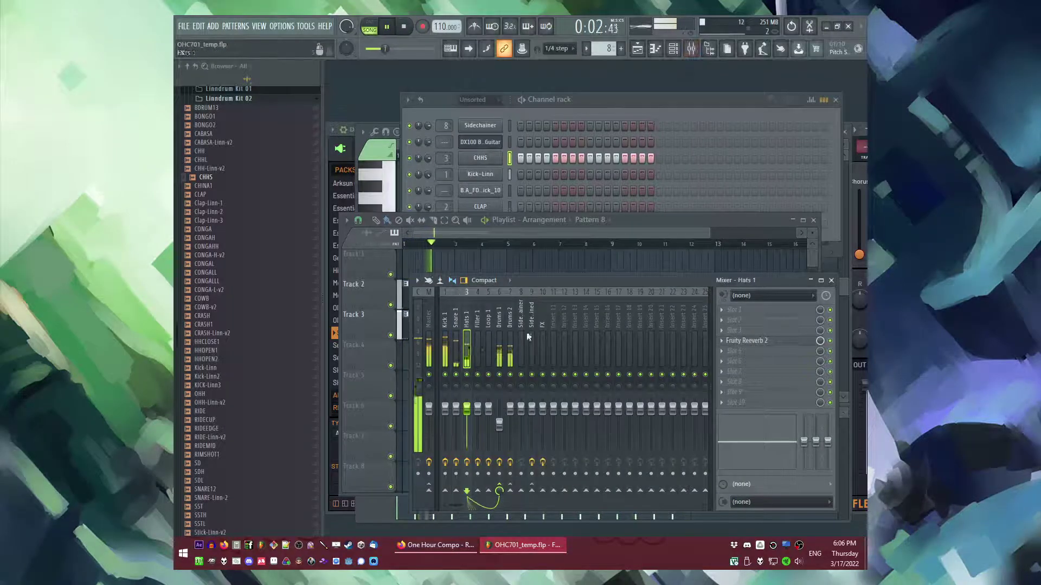
click(745, 341)
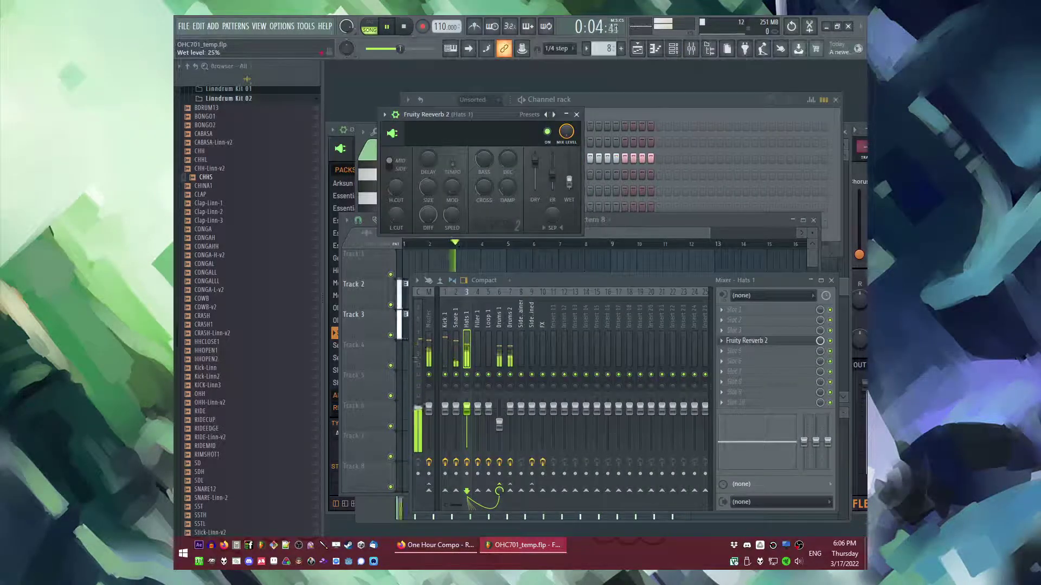
click(577, 114)
right_click(545, 256)
key(space)
key(space)
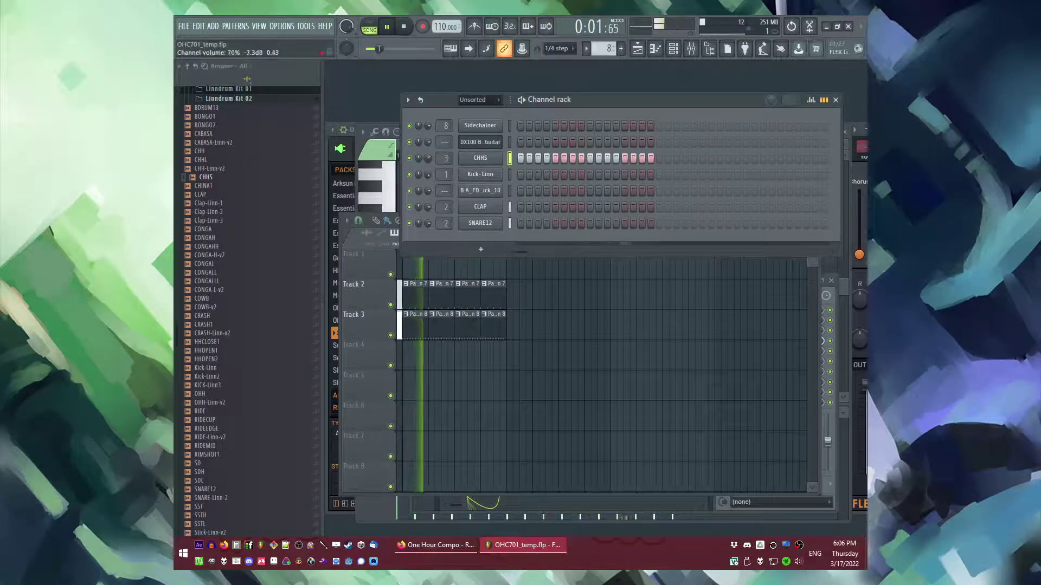
key(space)
Step: Create pattern 9 and place its clip at bar 1 on playlist track 4
key(F4)
key(Return)
drag(424, 359, 389, 358)
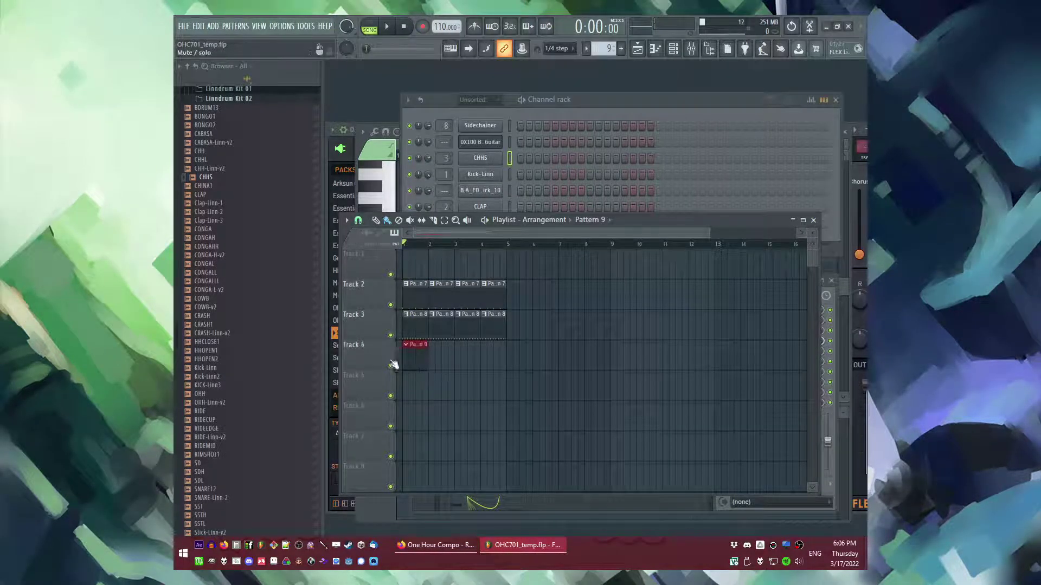
Step: Audition Linndrum Kit 02 percussion samples such as CABASA, CONGAH and OHH
scroll(239, 217, up, 6)
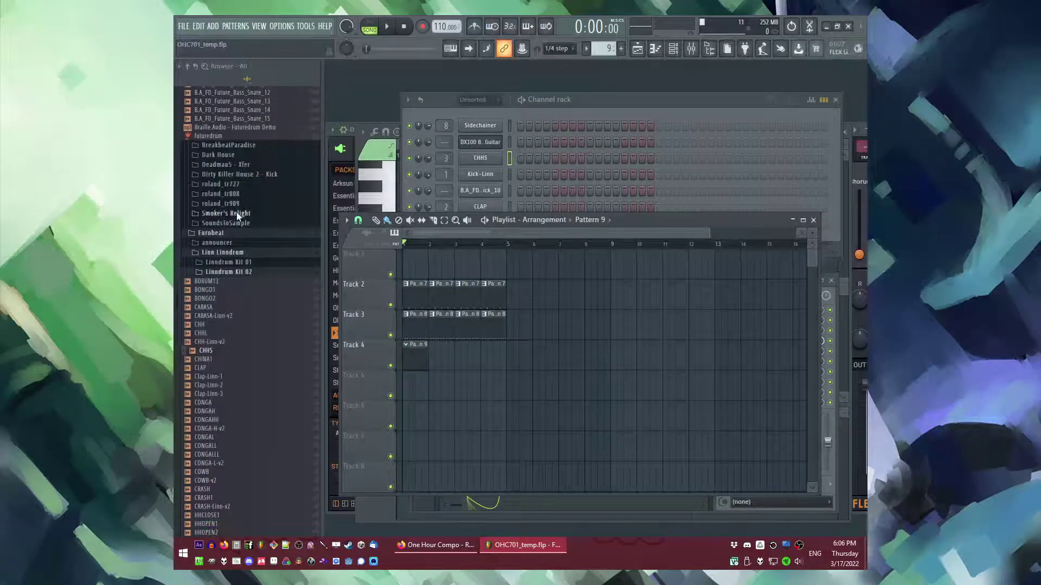
click(228, 307)
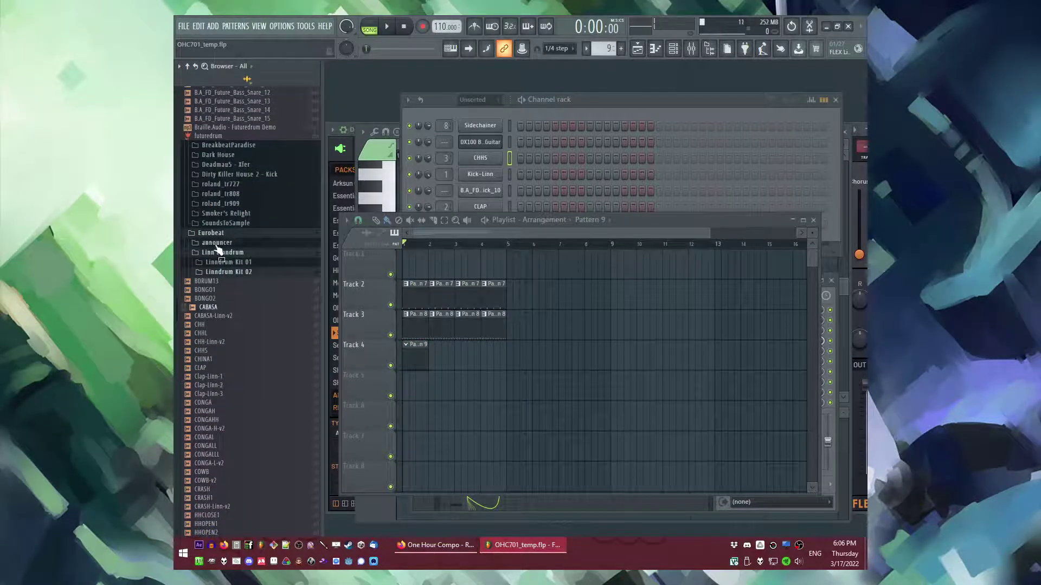
click(216, 245)
click(226, 270)
click(232, 304)
click(223, 245)
click(227, 334)
click(243, 413)
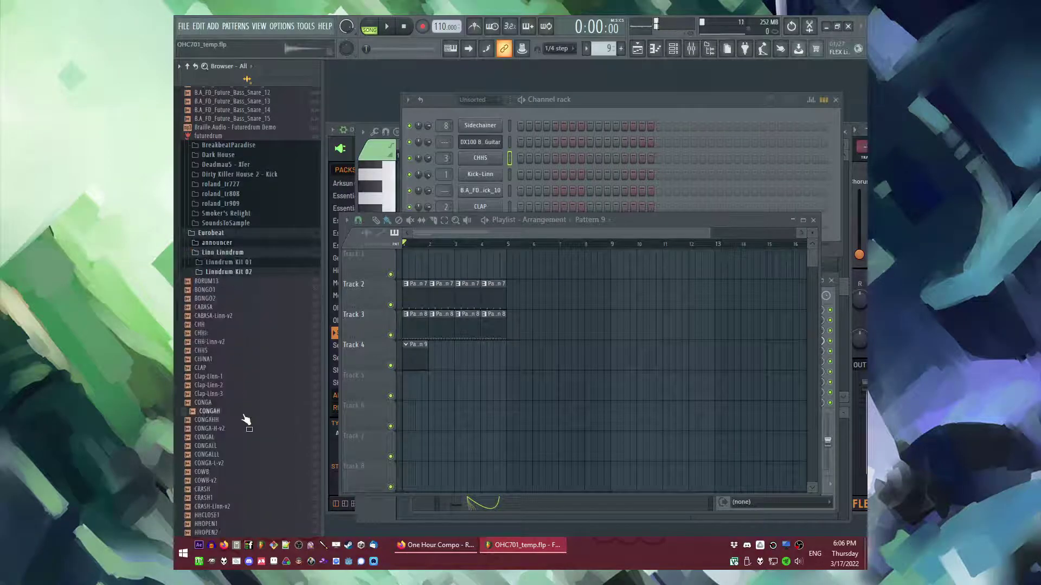
scroll(247, 420, down, 10)
click(219, 381)
click(215, 325)
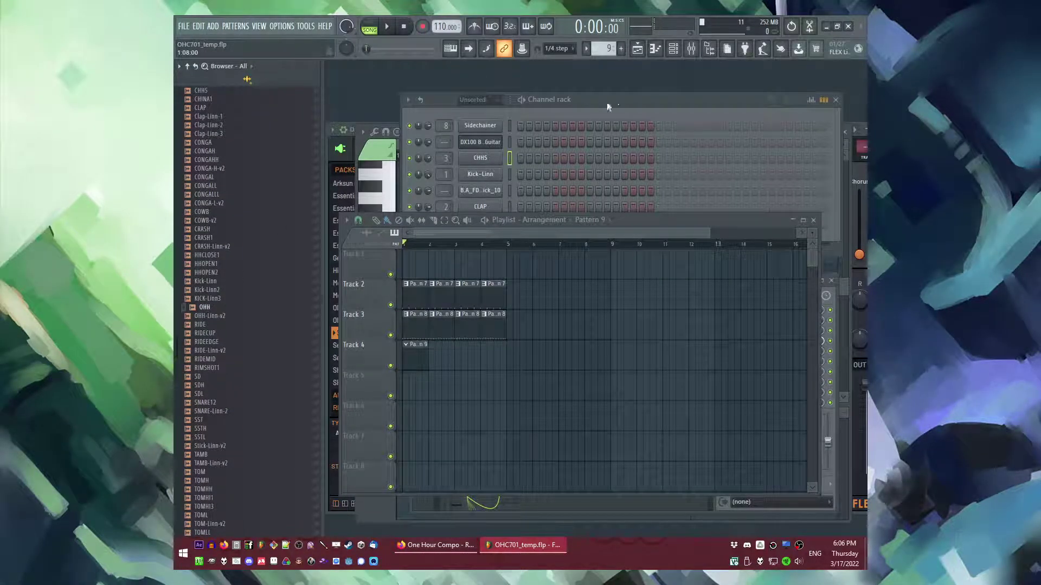
Step: Save the project as a new version named OHC701_temp_2.flp
click(605, 109)
click(199, 311)
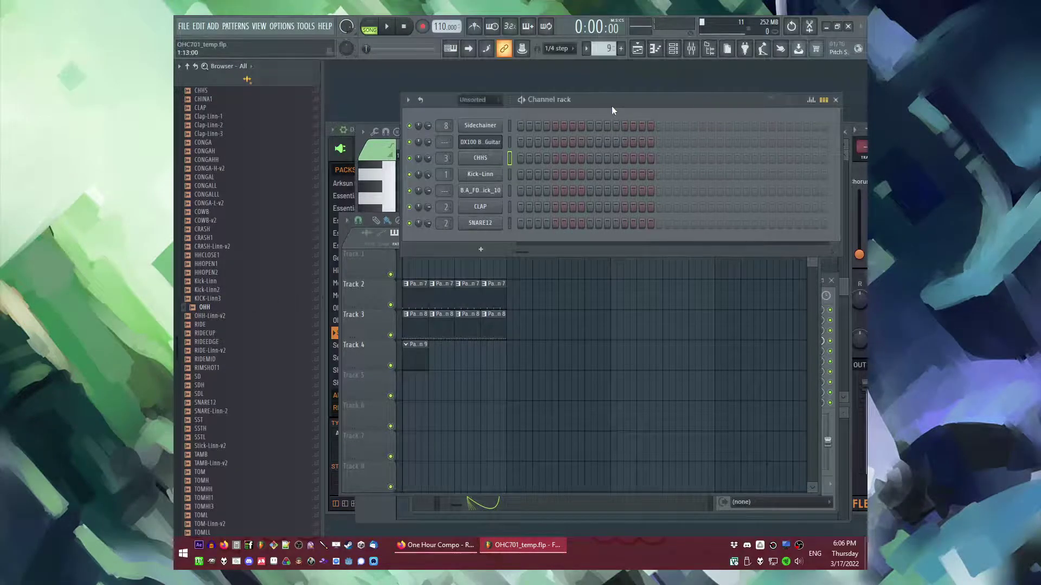
key(ctrl+n)
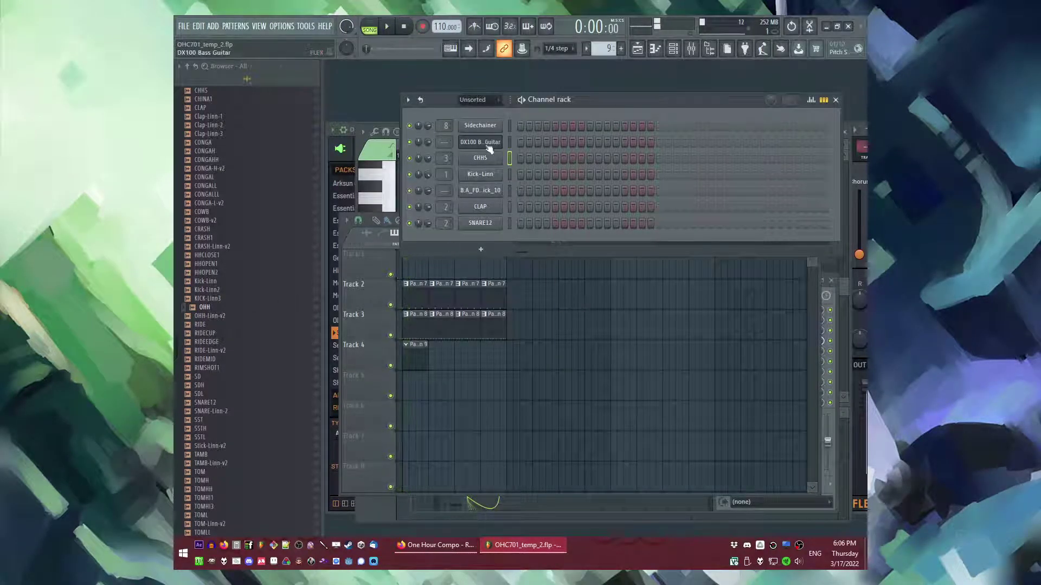
click(589, 315)
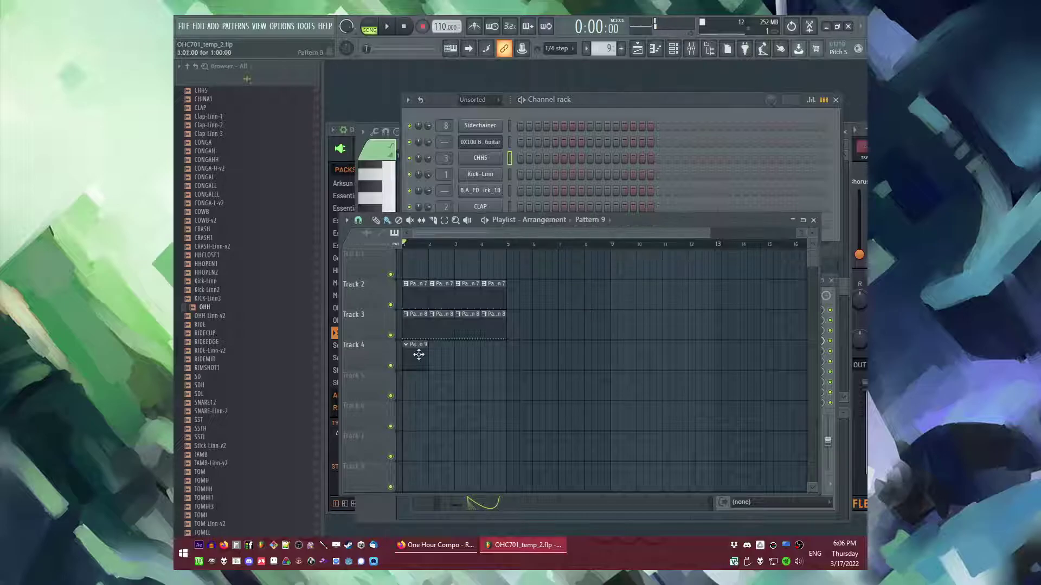
Step: Load the DX100 Trumpet preset in the FLEX channel and loop pattern 9 with a hit on step 1
click(490, 144)
scroll(451, 346, down, 5)
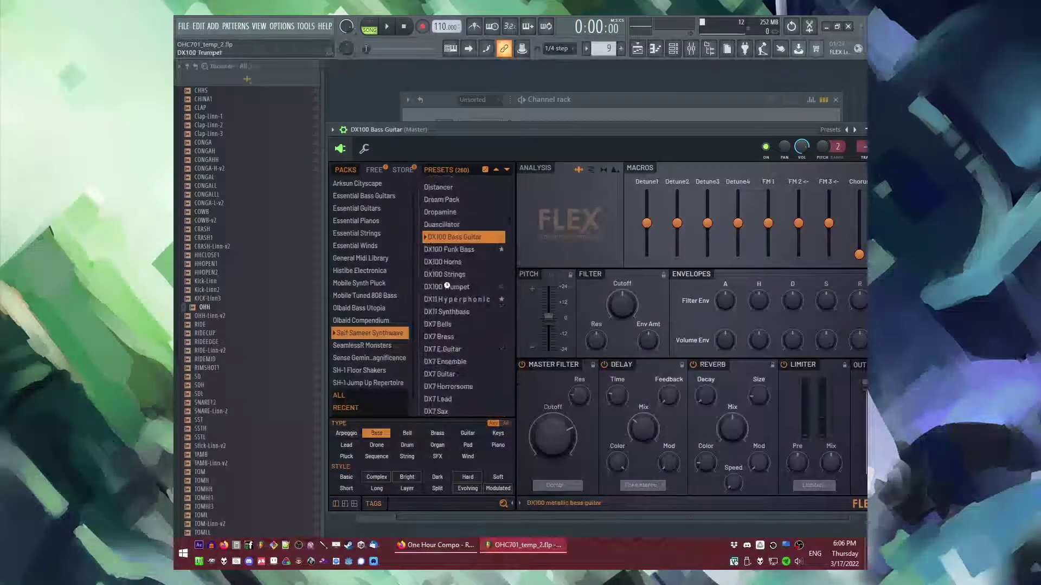
click(447, 286)
click(551, 107)
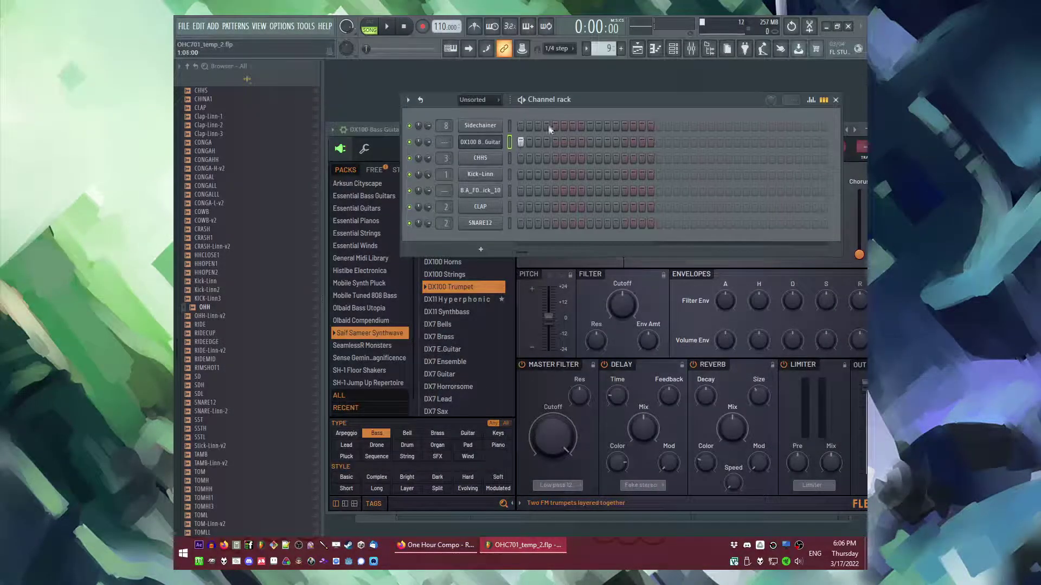
key(l)
key(space)
Step: Audition the DX7 presets in FLEX, including DX7 E.Guitar, DX7 Slapper and DX7 Vibe
click(441, 349)
click(459, 386)
scroll(459, 384, down, 5)
click(453, 290)
click(450, 263)
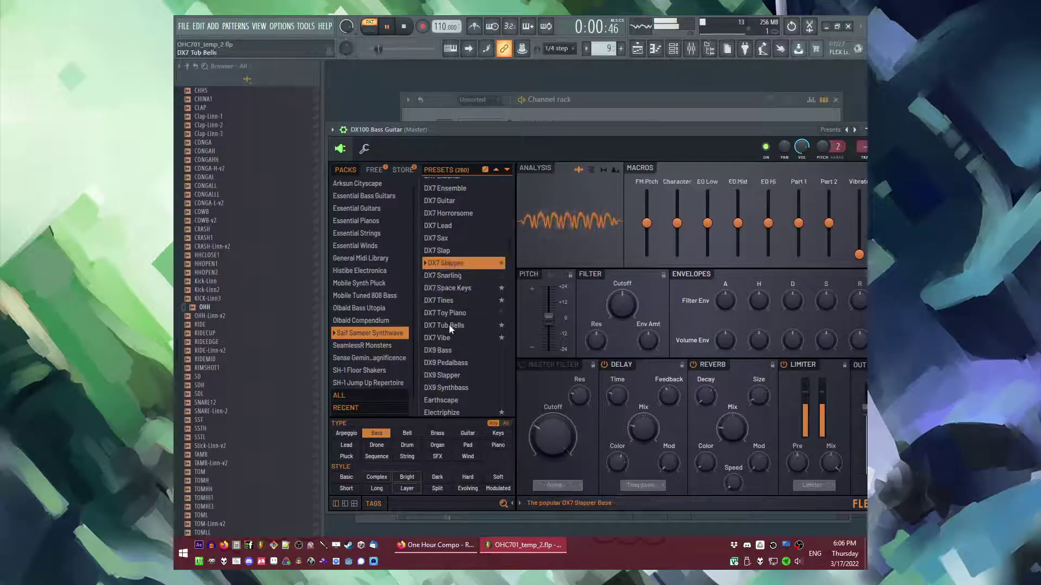
click(448, 338)
scroll(448, 339, down, 5)
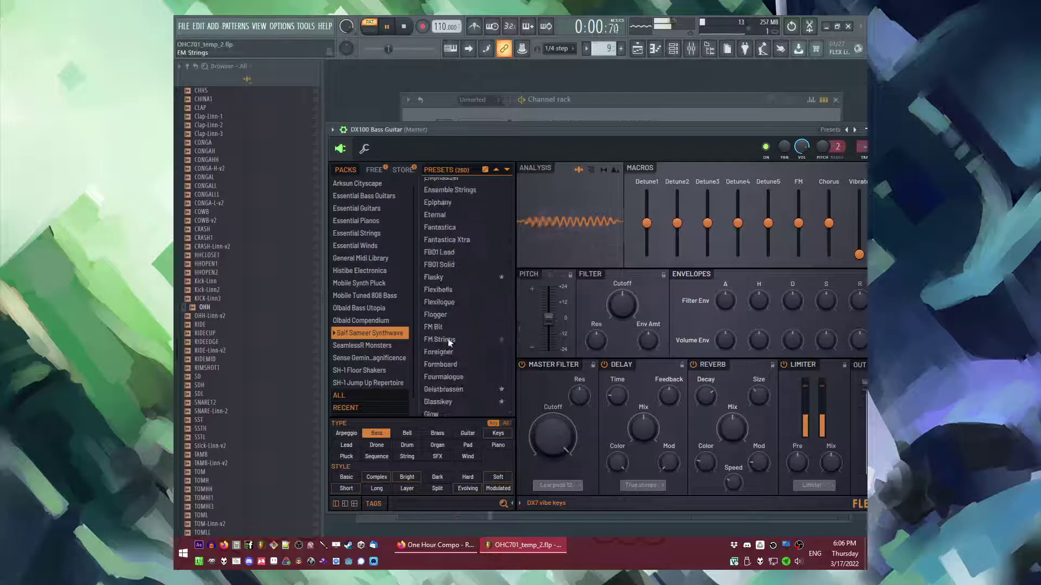
Step: Audition further Saif Sameer Synthwave presets from Flasky through Hyper Start and JOBX to JX8 Polysynth and JX8 REVOLT
click(448, 277)
scroll(449, 335, down, 3)
click(450, 304)
click(451, 315)
scroll(450, 324, down, 3)
click(450, 305)
click(448, 340)
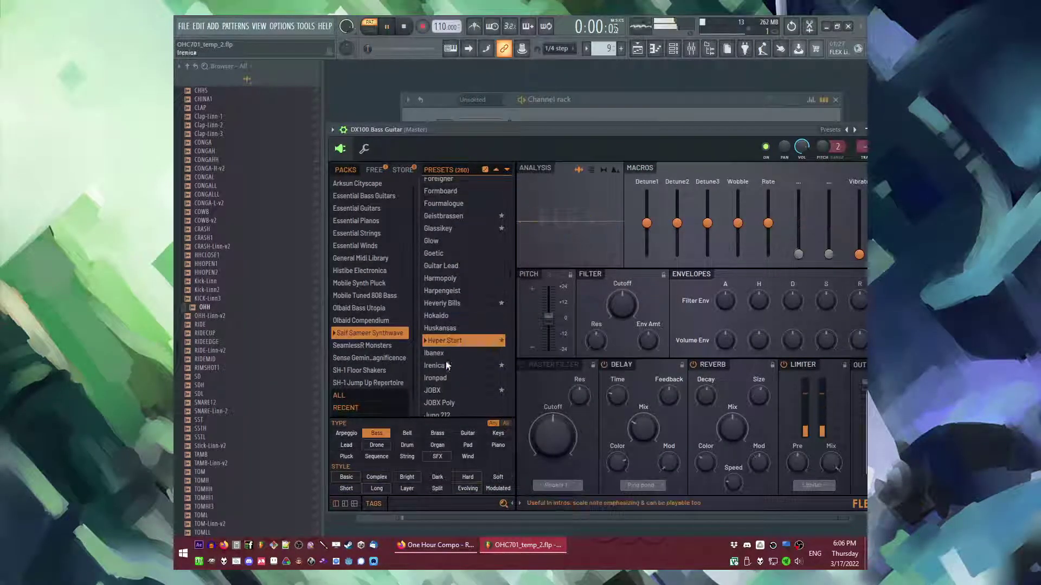
click(448, 364)
click(445, 390)
scroll(445, 361, down, 6)
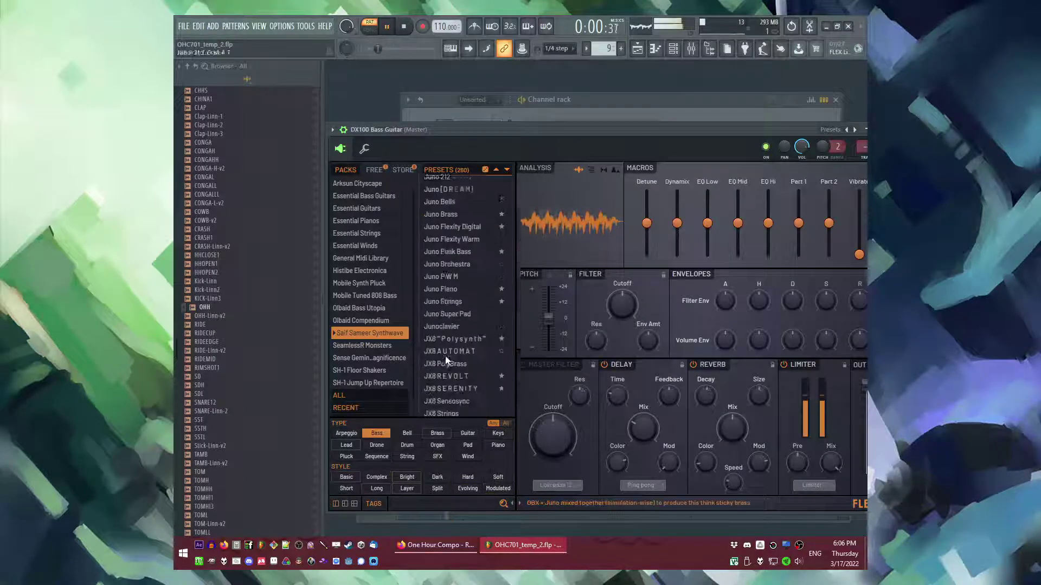
click(451, 317)
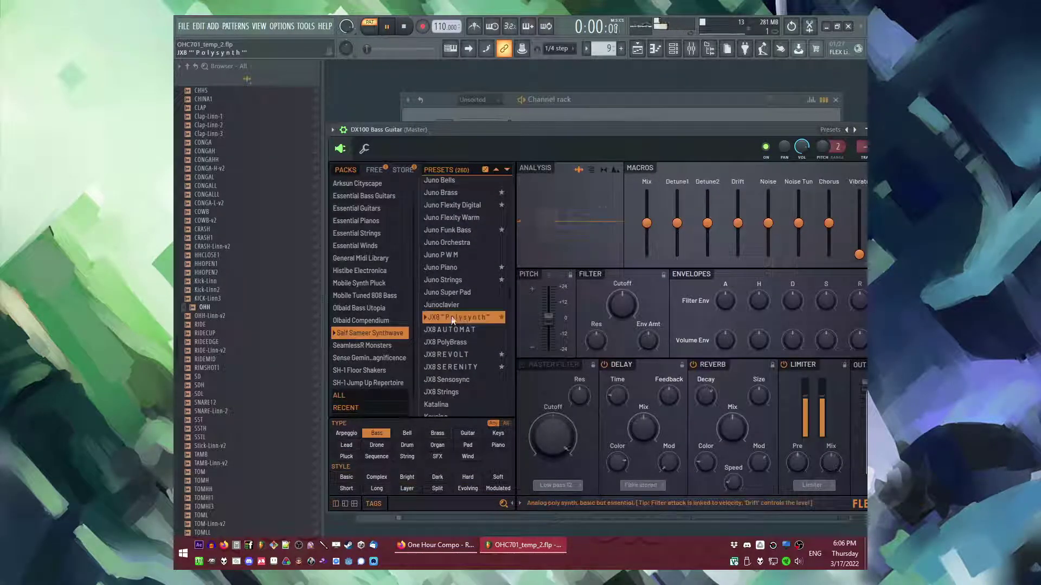
click(459, 357)
Step: Turn off the Bass type filter and audition presets including Juno Strings, Neon Drive - Bass, Neon Drive - Pluck and Optimism
click(376, 436)
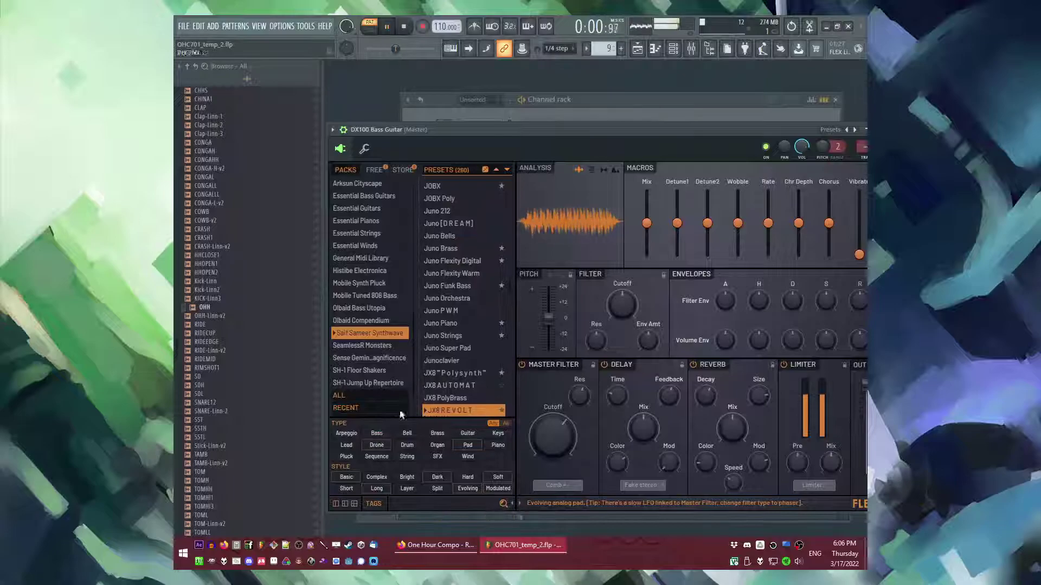
click(458, 335)
scroll(451, 346, down, 10)
key(space)
click(443, 389)
key(space)
click(453, 265)
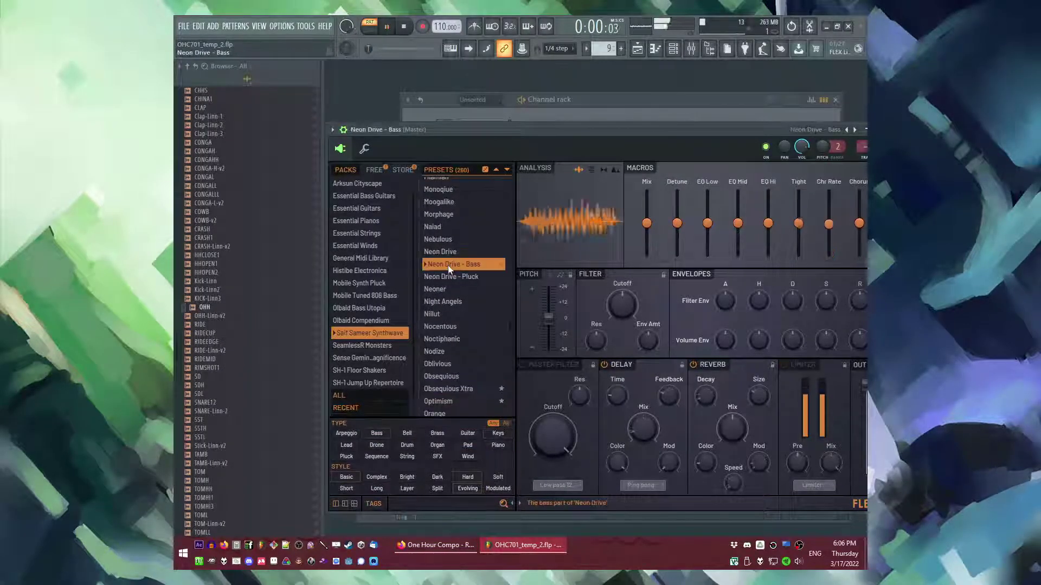
click(454, 277)
click(439, 401)
scroll(444, 337, down, 5)
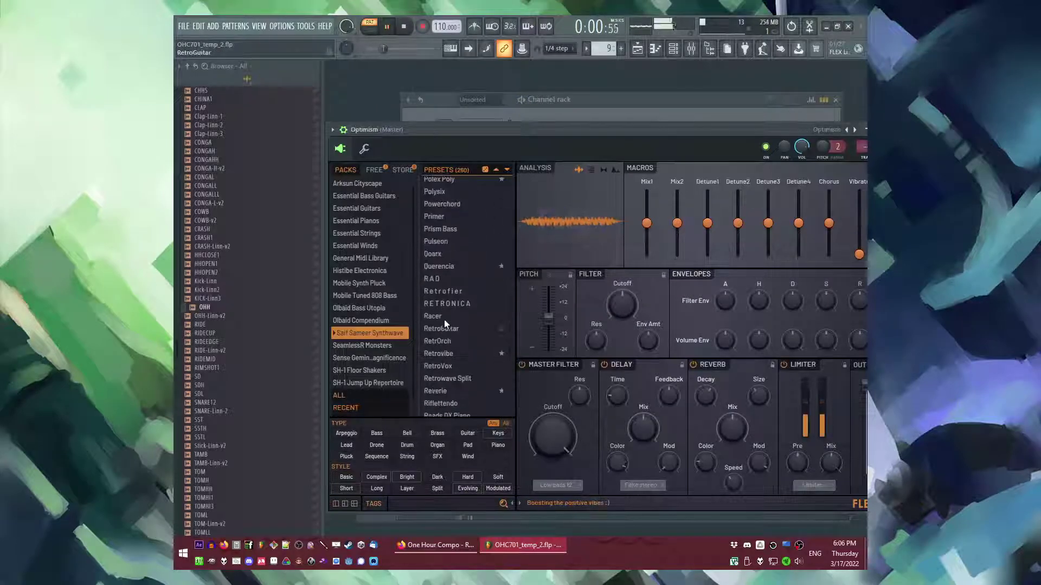
Step: Audition Querencia, Retrovibe and Reverie among the FLEX presets, and load Retrovibe for the channel
click(452, 265)
key(space)
click(441, 354)
click(441, 391)
scroll(451, 307, down, 5)
click(450, 319)
key(space)
scroll(453, 349, up, 5)
click(453, 352)
click(448, 392)
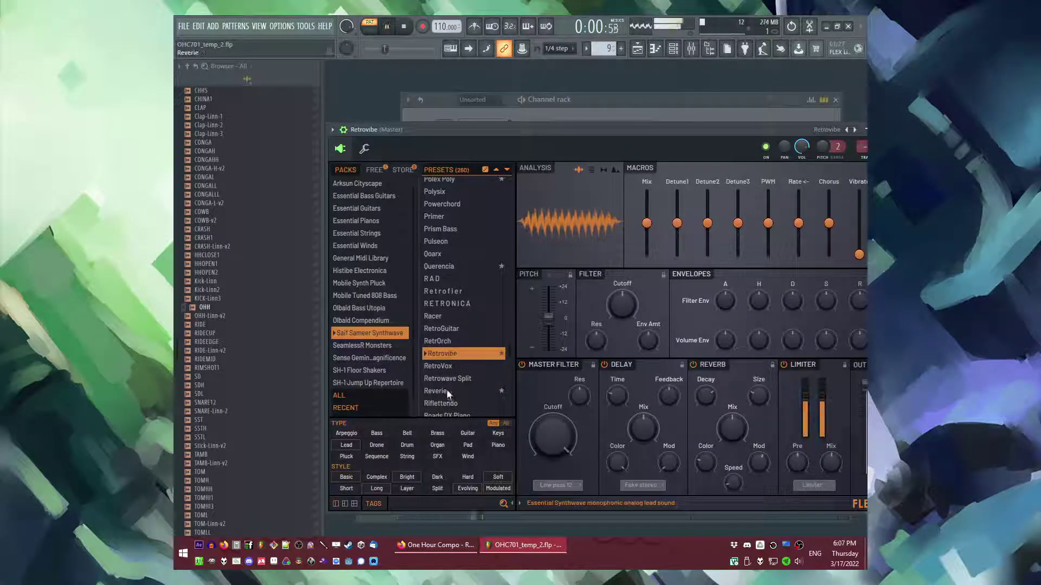
Step: Write one-bar C5 and D#5 notes for the Retrovibe channel in pattern 9's piano roll and loop them
click(562, 104)
right_click(475, 154)
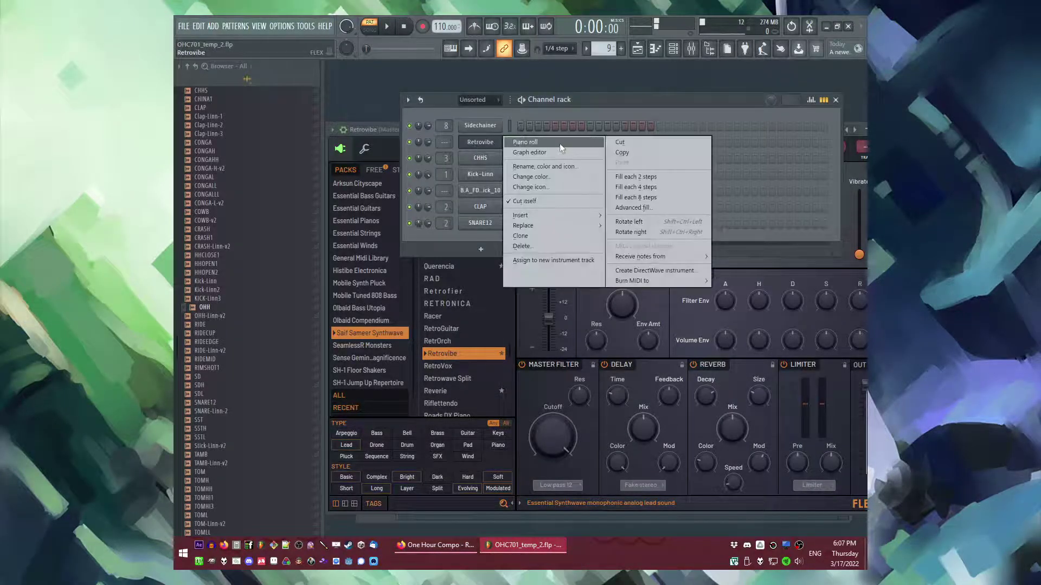
click(521, 142)
key(space)
drag(433, 242, 691, 249)
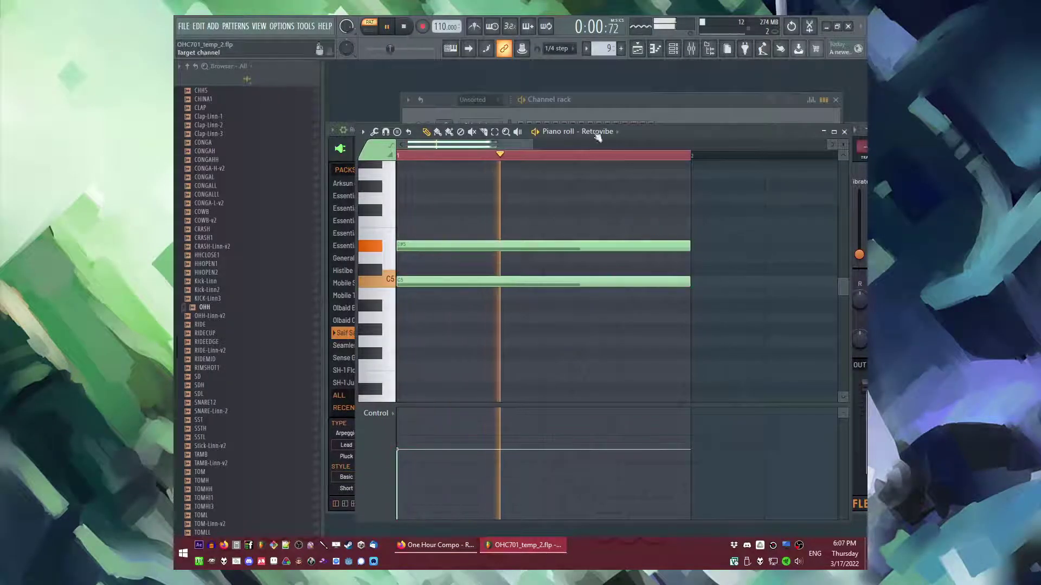
Step: Move the FLEX window fully into view and switch its preset to Querencia while the two notes loop
click(600, 100)
click(489, 143)
drag(575, 135, 550, 125)
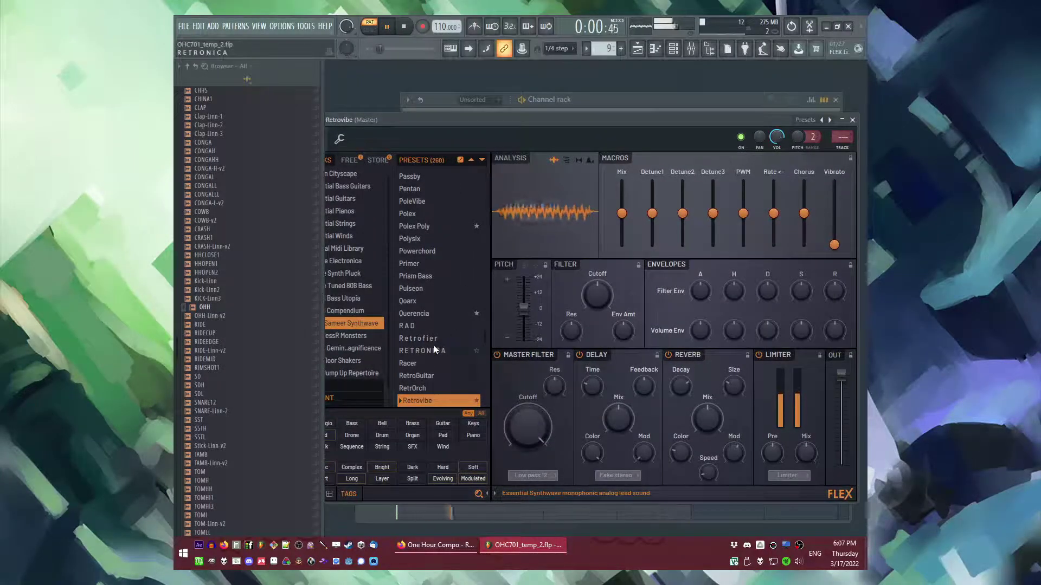
scroll(435, 349, down, 3)
click(421, 226)
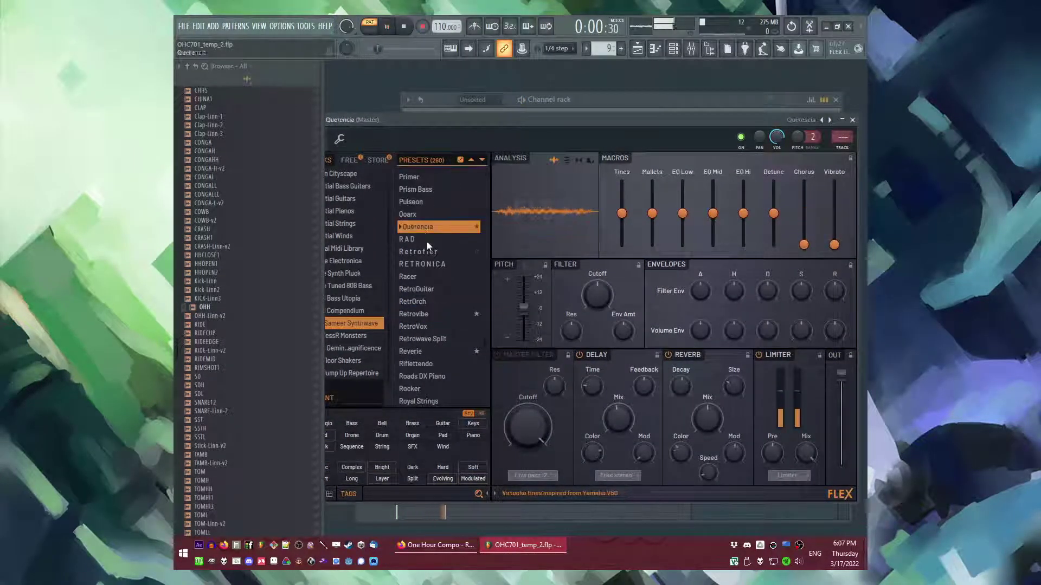
Step: Audition further FLEX synthwave presets over the looping notes and load JX8 REVOLT for the channel
scroll(433, 278, up, 5)
click(419, 352)
click(420, 363)
click(423, 400)
scroll(428, 282, up, 5)
scroll(428, 286, up, 8)
click(425, 371)
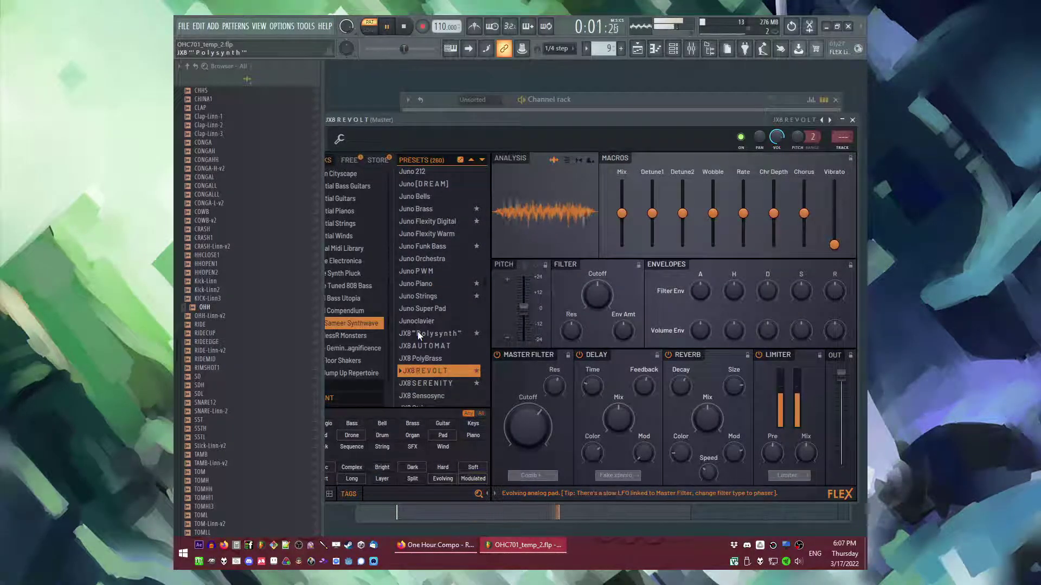
key(space)
Step: Lengthen the C5 and D#5 notes to two bars each in the JX8 REVOLT piano roll
click(614, 101)
key(F9)
key(F7)
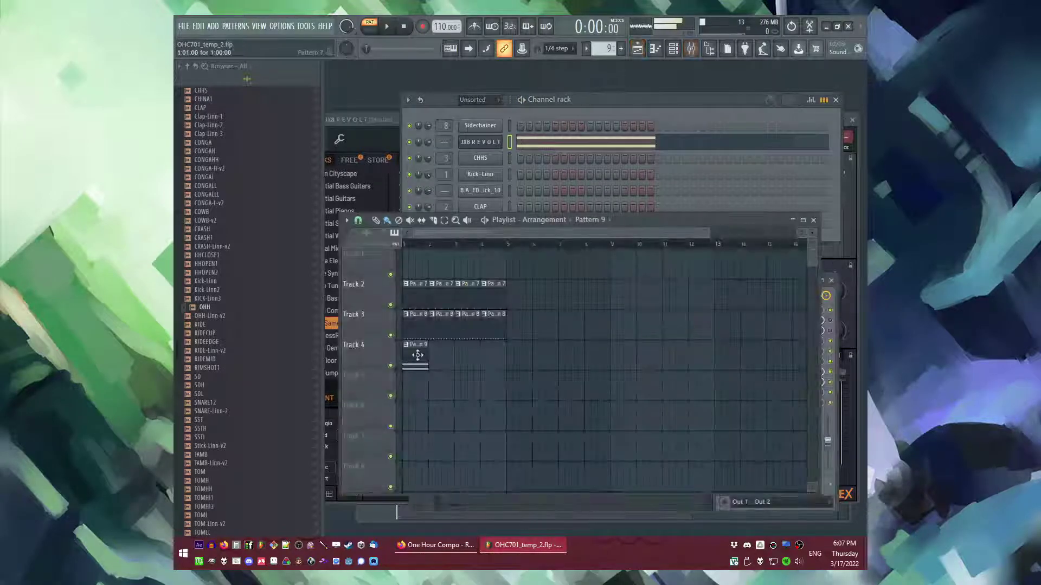
scroll(501, 281, down, 3)
key(ctrl+a)
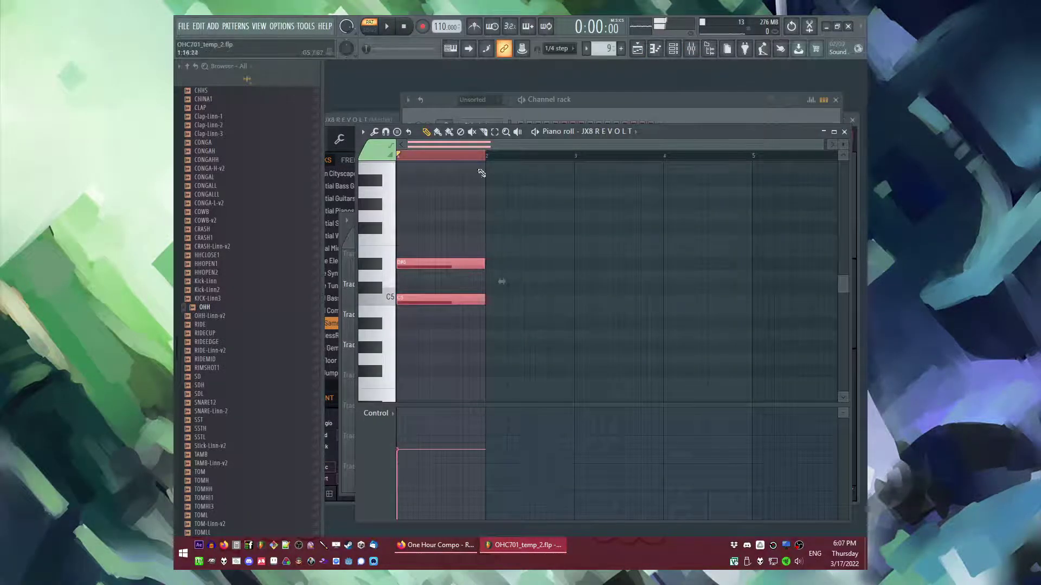
key(space)
key(space)
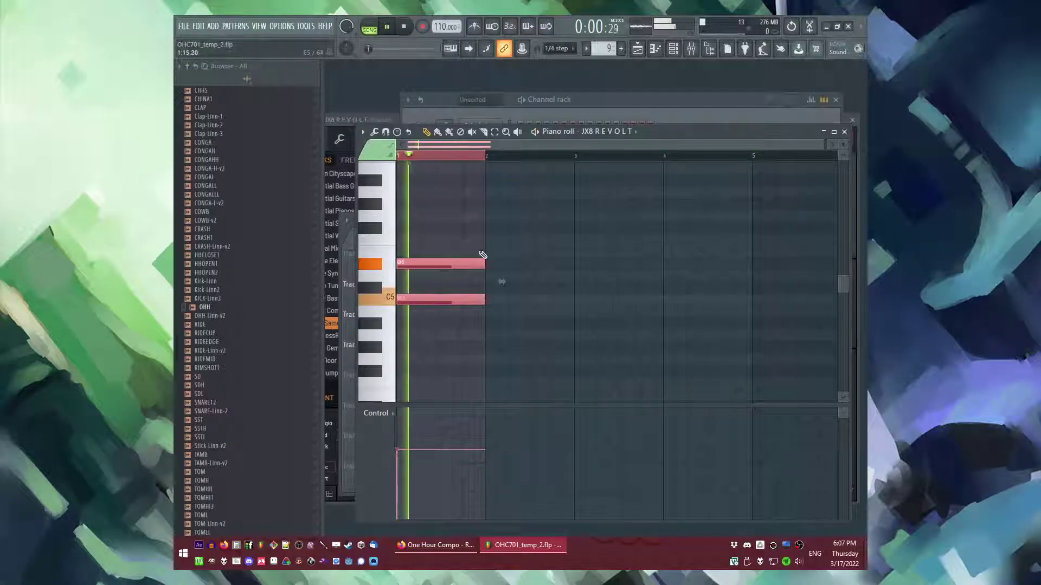
drag(485, 271, 574, 274)
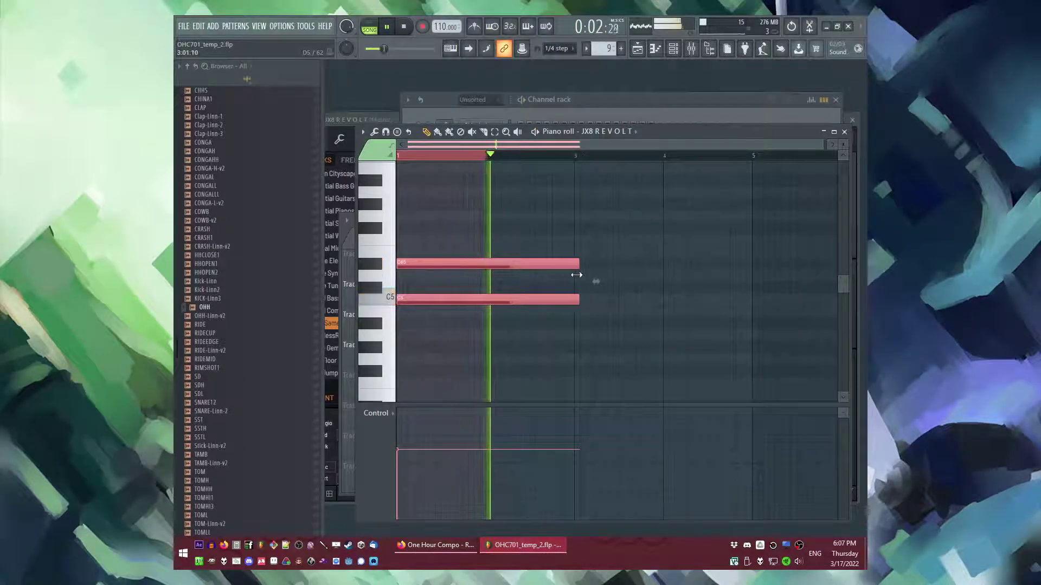
Step: Duplicate the C5 and D#5 notes so the chord fills four bars, and clear the time selection
key(space)
scroll(651, 285, up, 3)
key(ctrl+b)
scroll(467, 246, down, 2)
ctrl+click(479, 231)
ctrl+click(474, 156)
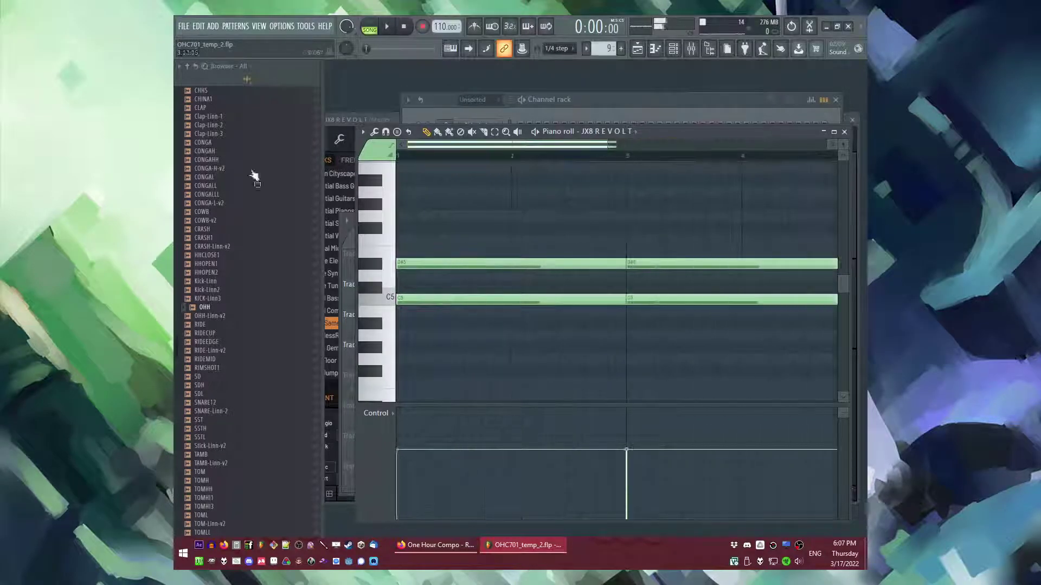
Step: Shift the playlist clips on Tracks 2 to 4 one bar later and place a new pattern 10 clip at bar 1 of Track 5
key(F5)
drag(536, 275, 401, 380)
ctrl+click(454, 400)
click(437, 297)
key(F6)
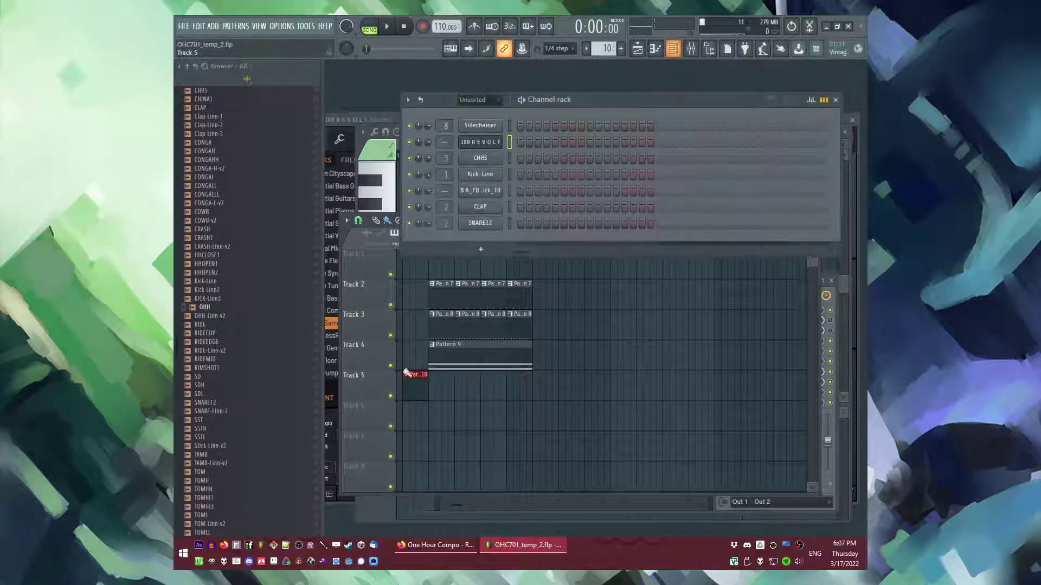
Step: Clone the JX8 REVOLT channel and switch the copy to the Super Kit drum preset
click(500, 142)
scroll(450, 366, down, 10)
scroll(453, 357, down, 15)
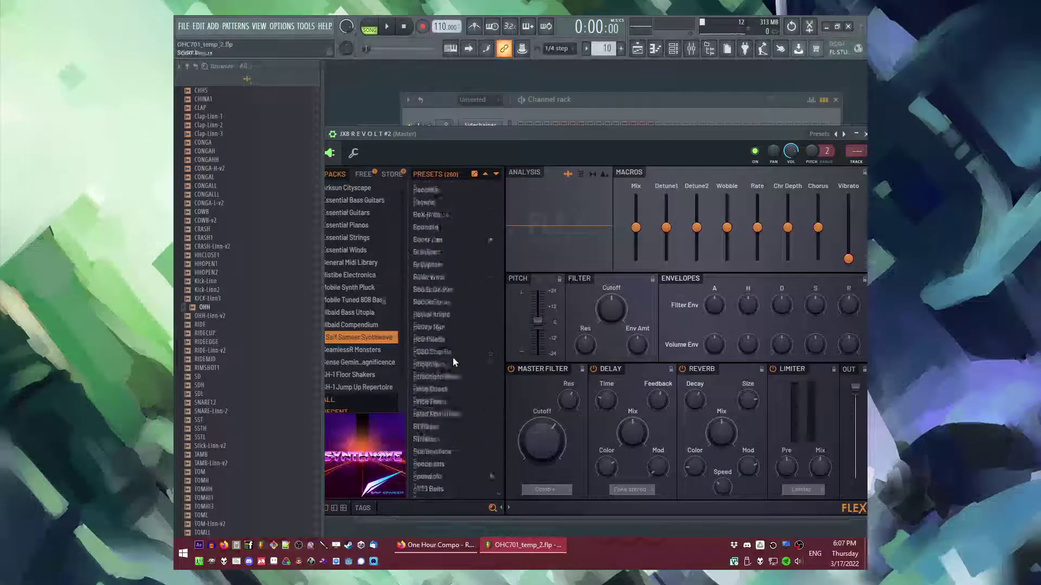
click(448, 411)
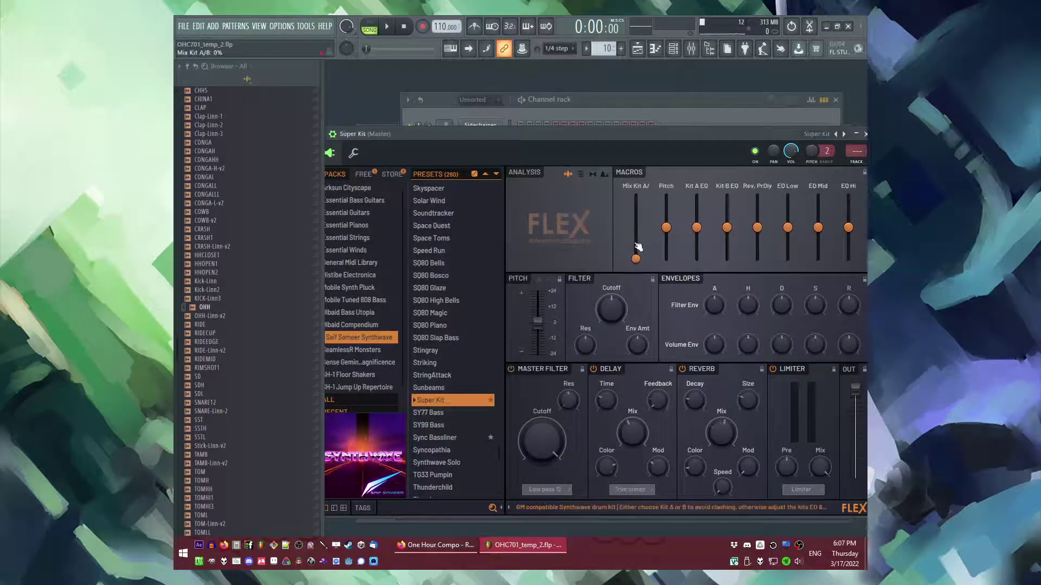
Step: Try a Kick 4 hit in the Super Kit piano roll, and replace it with a high tom hit at the start of bar 1
click(605, 113)
right_click(484, 155)
click(520, 160)
click(406, 378)
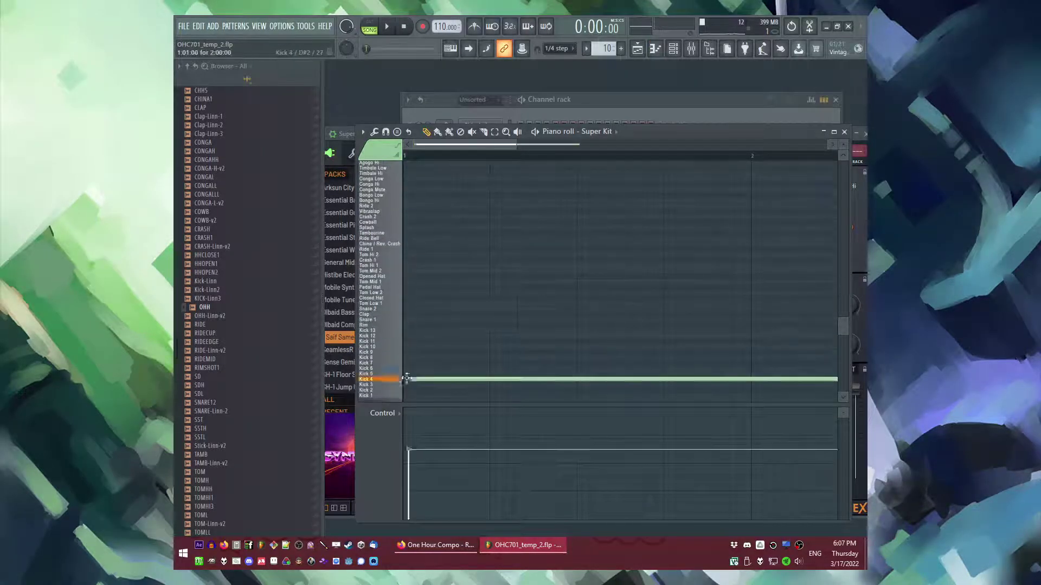
double_click(410, 379)
click(577, 341)
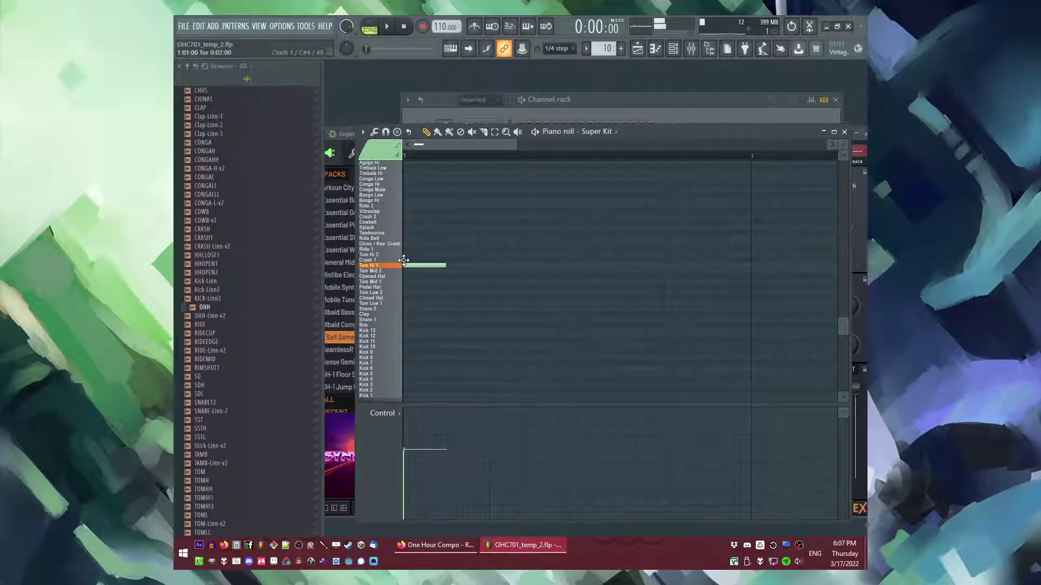
Step: Build a descending tom run from the start of bar 1 with Tom Hi 2, Tom Hi 1 and Tom Mid 1 hits
key(space)
click(470, 266)
scroll(467, 269, down, 3)
key(space)
key(space)
click(466, 276)
key(space)
key(space)
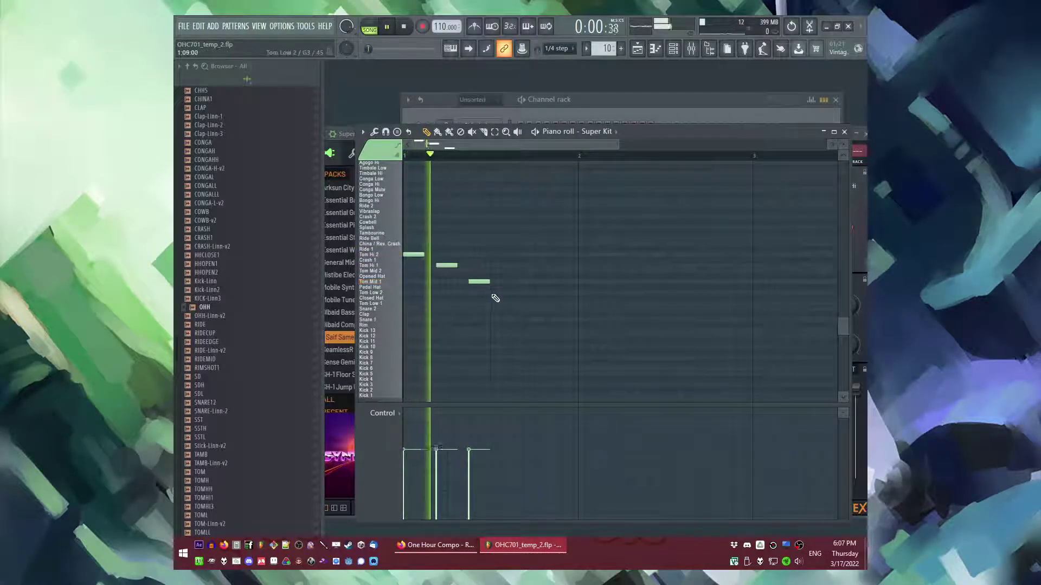
Step: Rework the end of the tom run into successive Tom Mid 2, Tom Mid 1 and Tom Low 2 hits
scroll(490, 291, up, 2)
key(space)
click(490, 292)
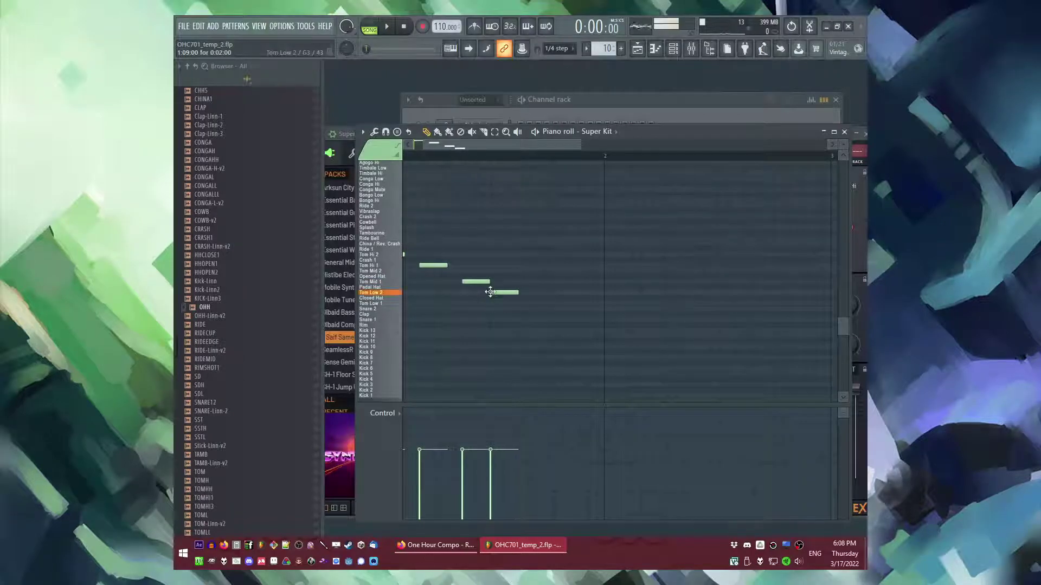
key(space)
key(space)
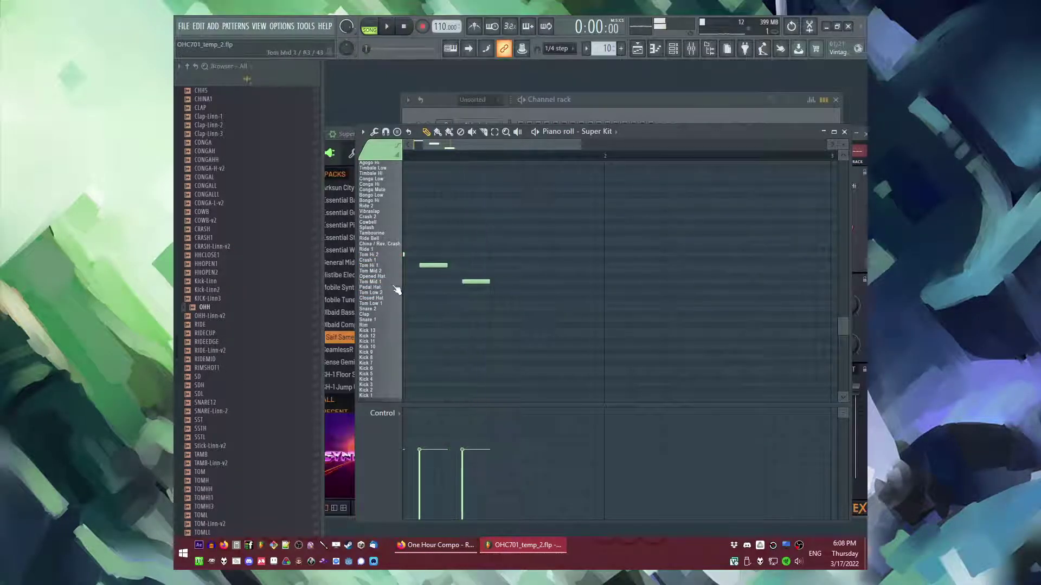
key(space)
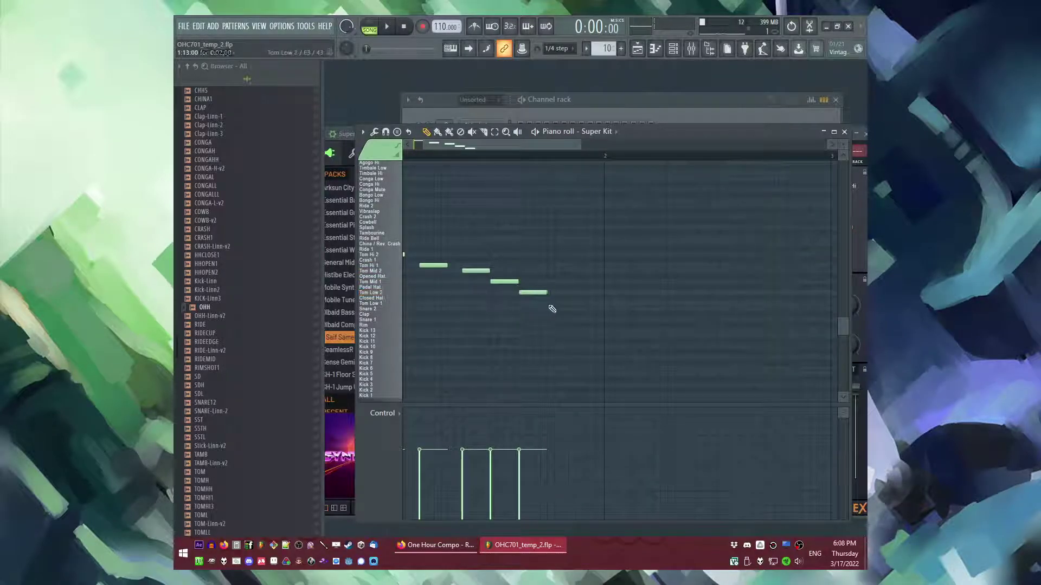
Step: Add a closing Tom Low 1 hit and move the Tom Low 2 hit one step earlier in the run
drag(553, 304, 548, 305)
key(space)
key(space)
drag(528, 293, 513, 293)
key(ctrl+d)
key(space)
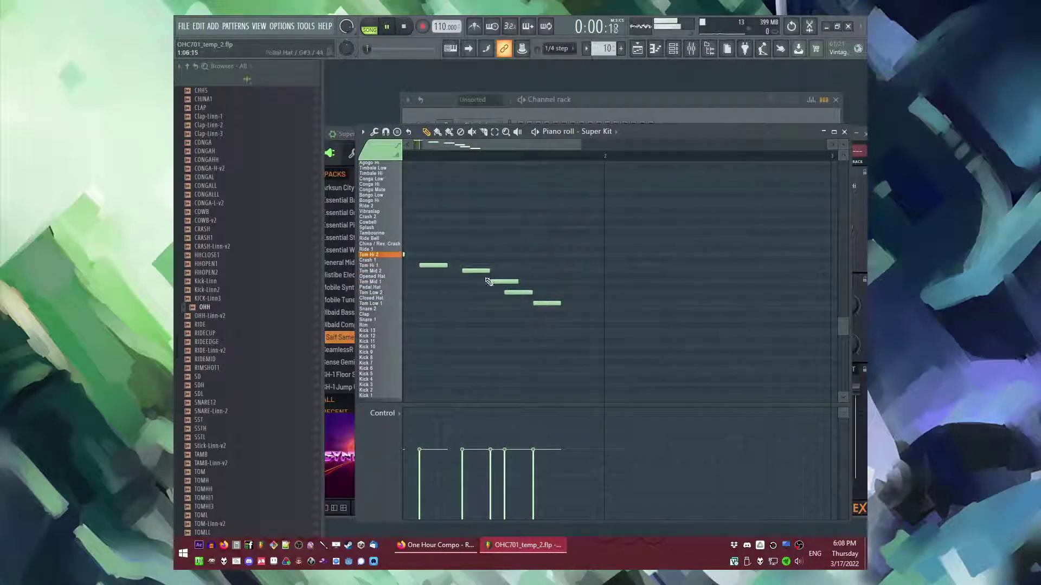
Step: Raise the second to fifth hits of the run to Tom Hi 2, Tom Hi 1, Tom Mid 2 and Tom Mid 1
key(space)
scroll(560, 281, down, 2)
scroll(445, 282, up, 4)
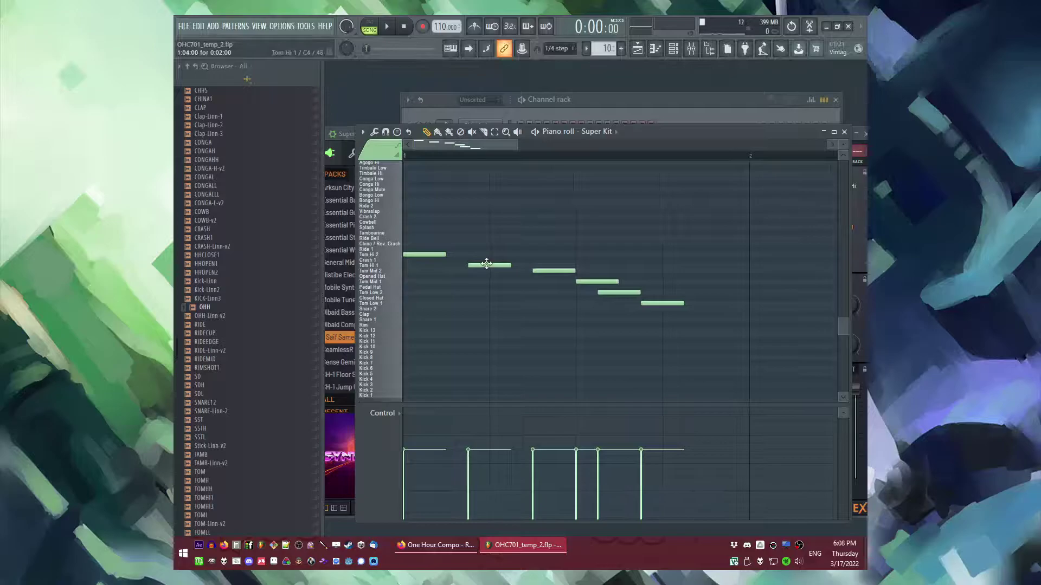
key(space)
drag(539, 271, 534, 264)
mouse_move(591, 281)
mouse_down()
mouse_move(591, 270)
mouse_move(607, 281)
mouse_up()
key(space)
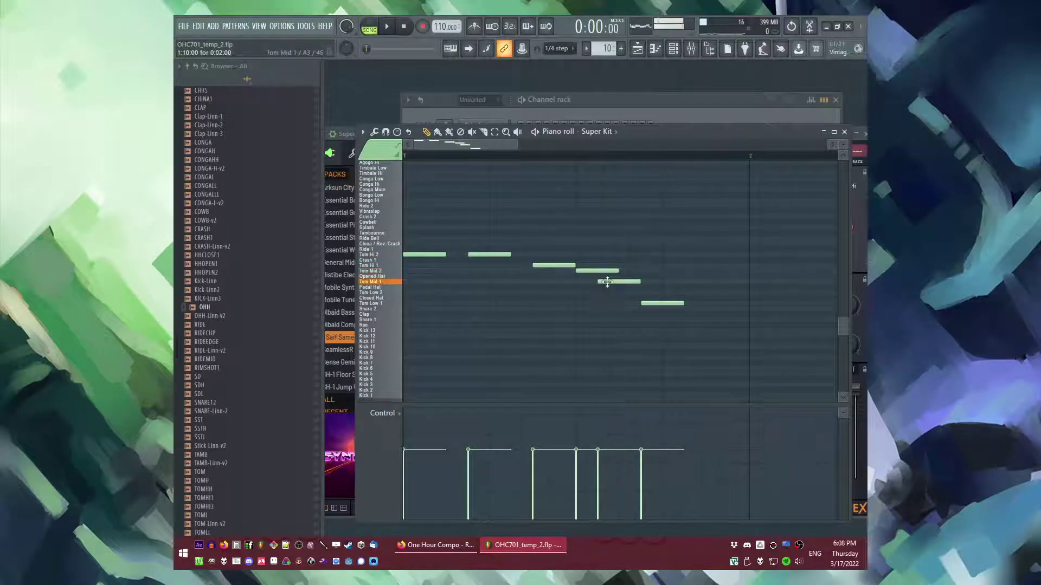
Step: Fill the rest of bar 1 with two Tom Low 2 hits and a final Tom Low 1 hit
drag(688, 306, 711, 306)
key(space)
key(space)
key(space)
key(space)
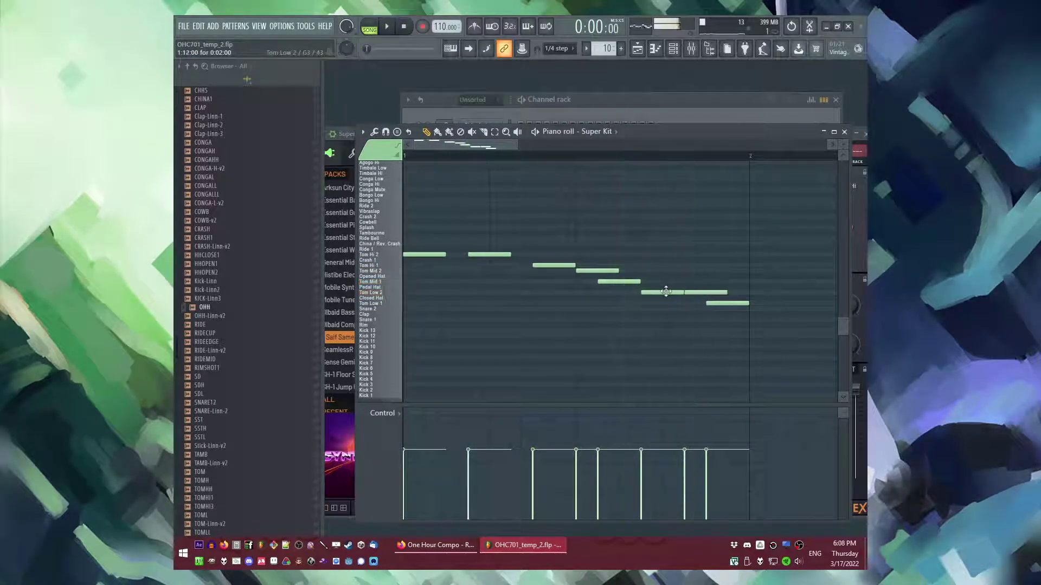
Step: Raise the velocity of all the tom hits evenly
key(space)
drag(406, 433, 769, 444)
key(space)
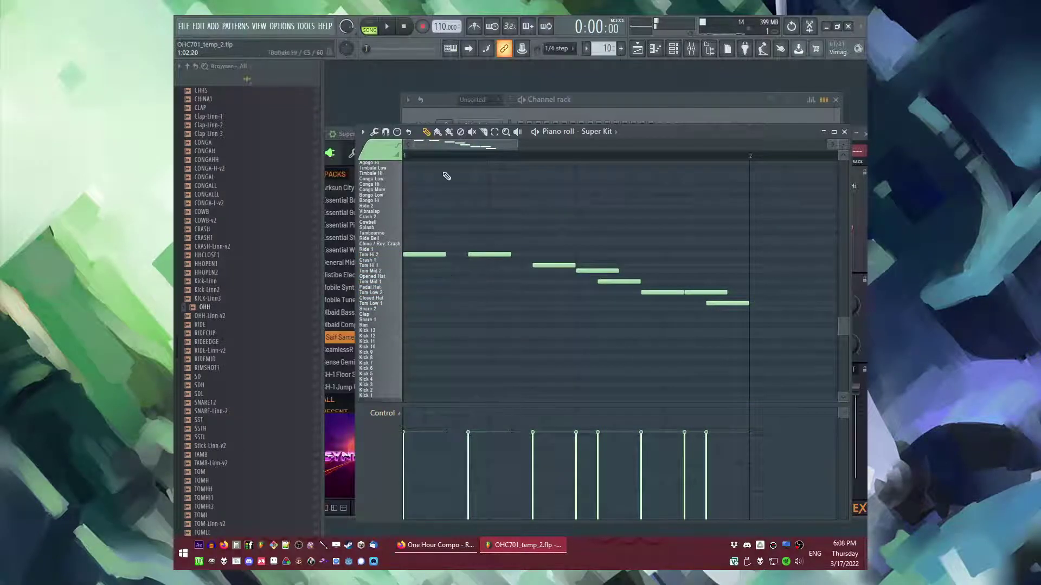
Step: Move the whole tom fill one bar later so it starts at bar 2
key(space)
key(ctrl+a)
drag(426, 255, 772, 256)
key(space)
click(745, 156)
scroll(727, 184, down, 3)
scroll(602, 260, up, 2)
key(ctrl+d)
key(space)
scroll(586, 261, up, 2)
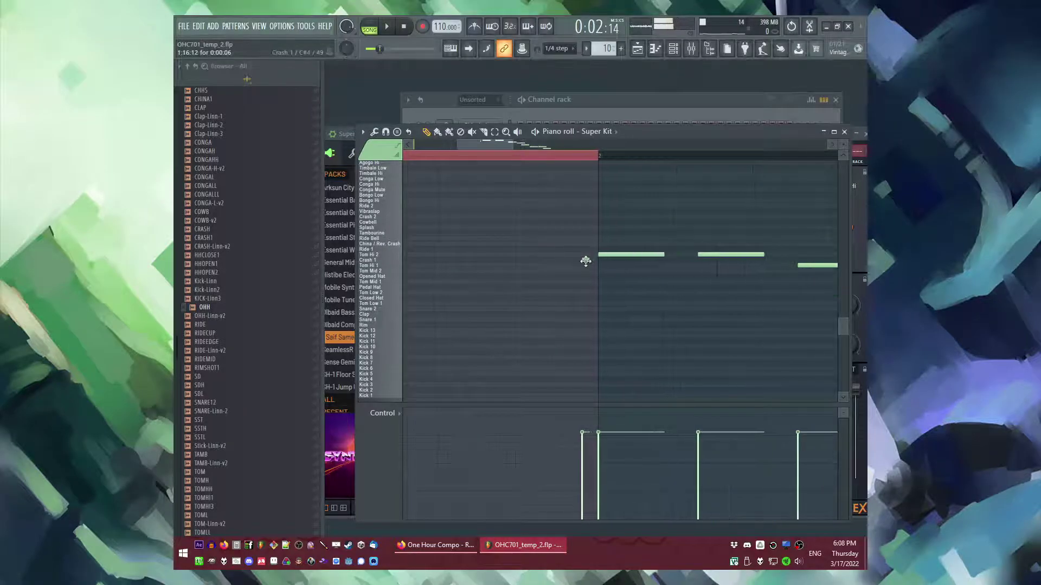
Step: Add two short Tom Hi 2 pickup hits just before bar 2 and ramp their velocities upward
drag(585, 249, 583, 254)
key(space)
key(space)
click(567, 255)
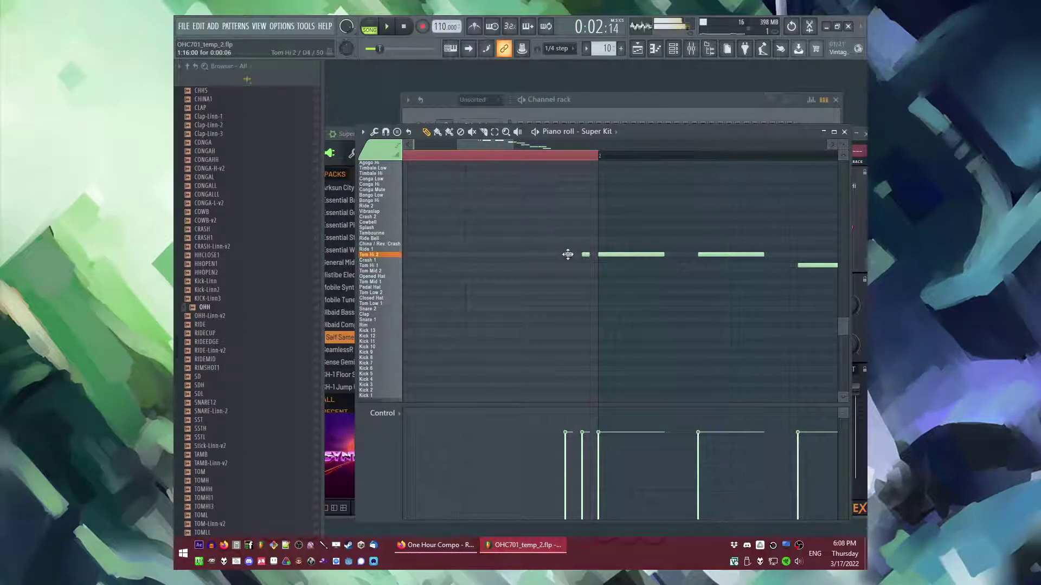
drag(563, 478, 584, 456)
key(space)
key(space)
click(549, 158)
key(space)
Step: Shift the clips on Tracks 2 to 4 one bar later in the playlist so they start after the tom fill
key(F5)
key(ctrl+d)
drag(427, 282, 623, 365)
drag(466, 359, 489, 362)
key(space)
key(space)
key(ctrl+d)
scroll(434, 403, up, 5)
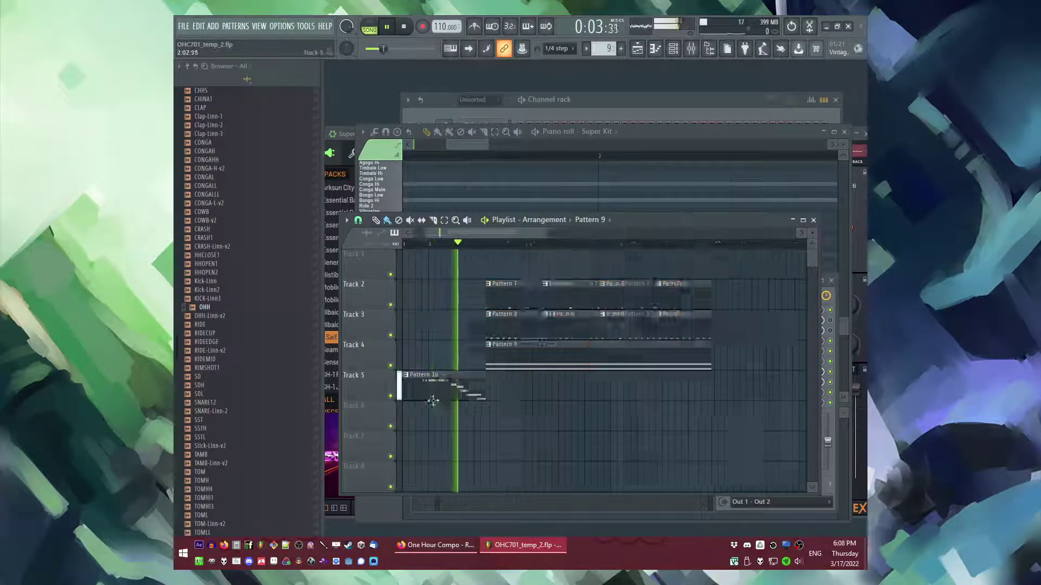
click(420, 246)
Step: Route the Super Kit channel to mixer track 6, Drums 1
key(F6)
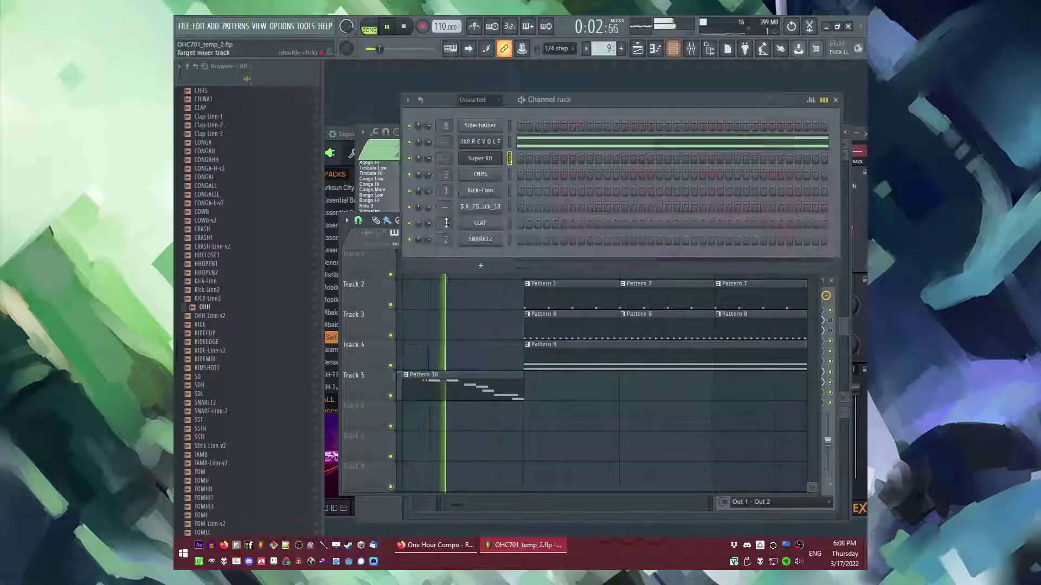
click(475, 142)
key(Escape)
click(476, 158)
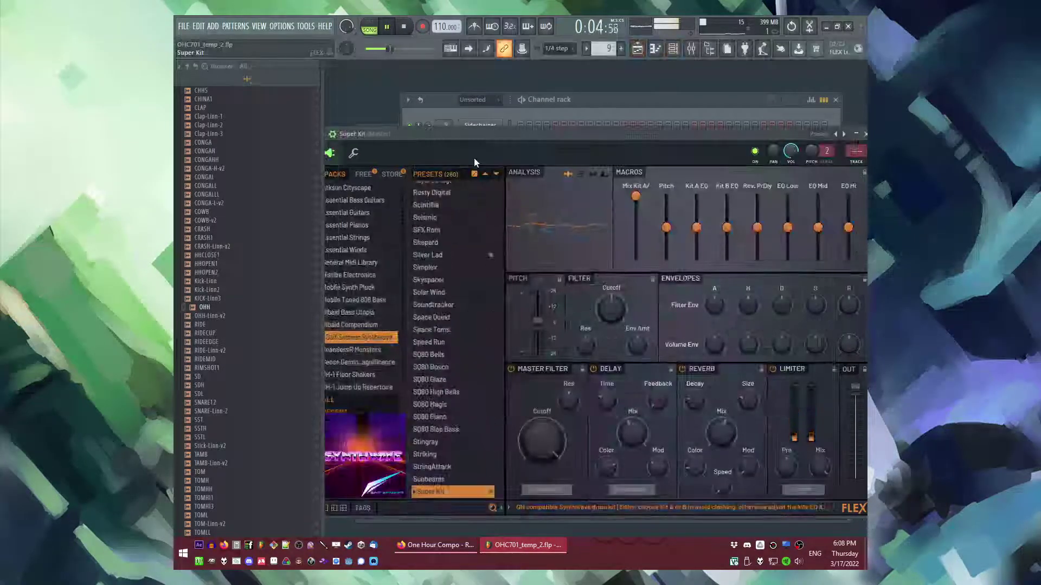
drag(856, 151, 856, 135)
key(space)
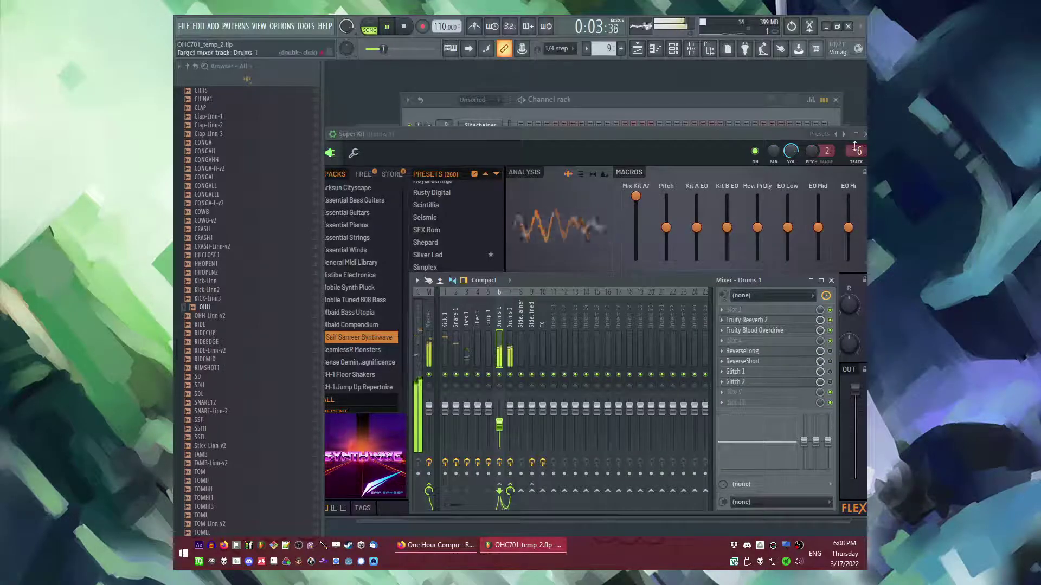
key(F9)
key(F6)
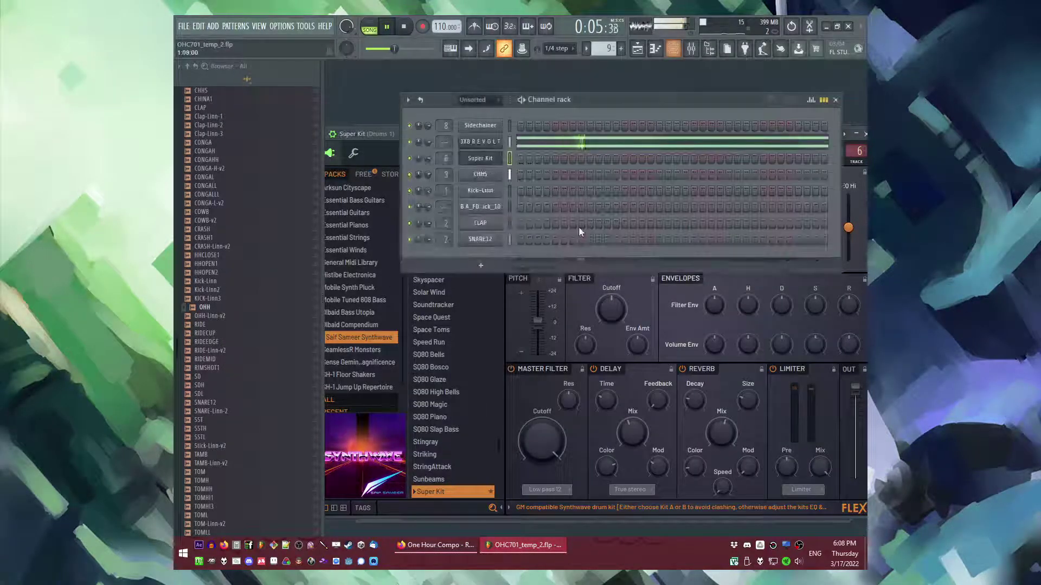
Step: Review the JX8 REVOLT chord notes and pattern 10's tom fill in the piano roll
key(space)
click(548, 146)
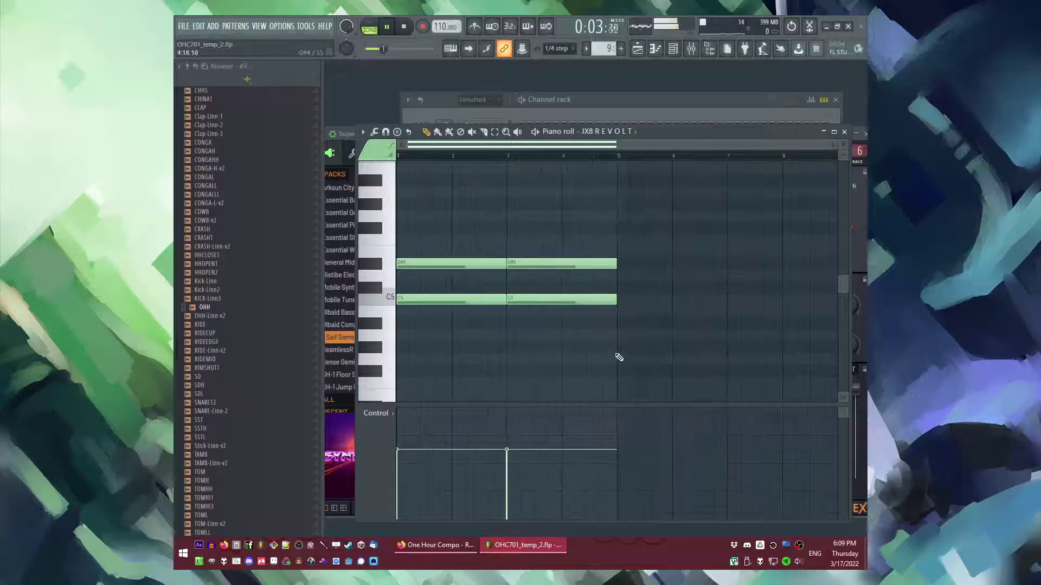
key(F5)
key(space)
double_click(493, 390)
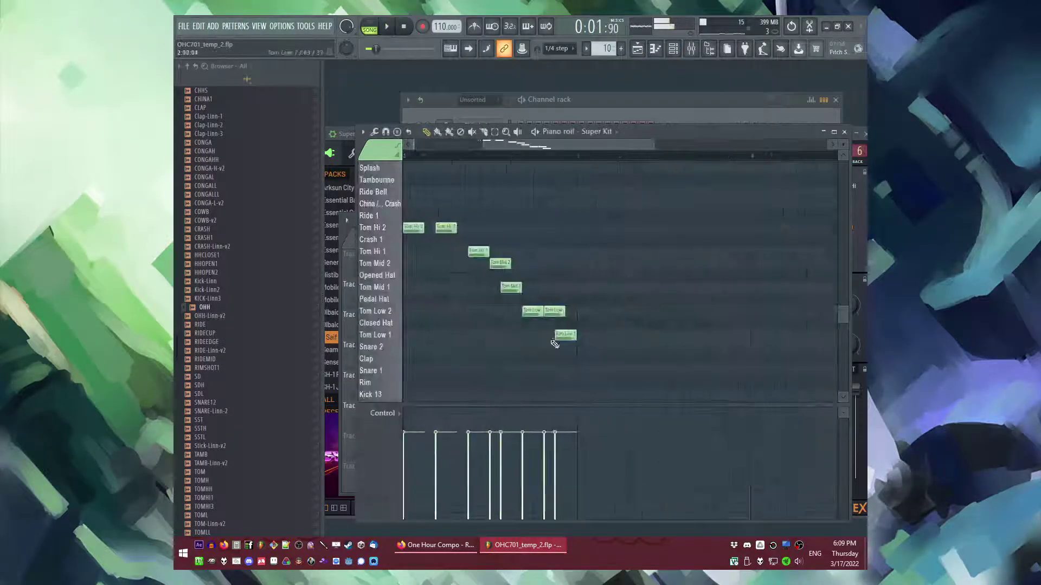
ctrl+scroll(579, 332, up, 2)
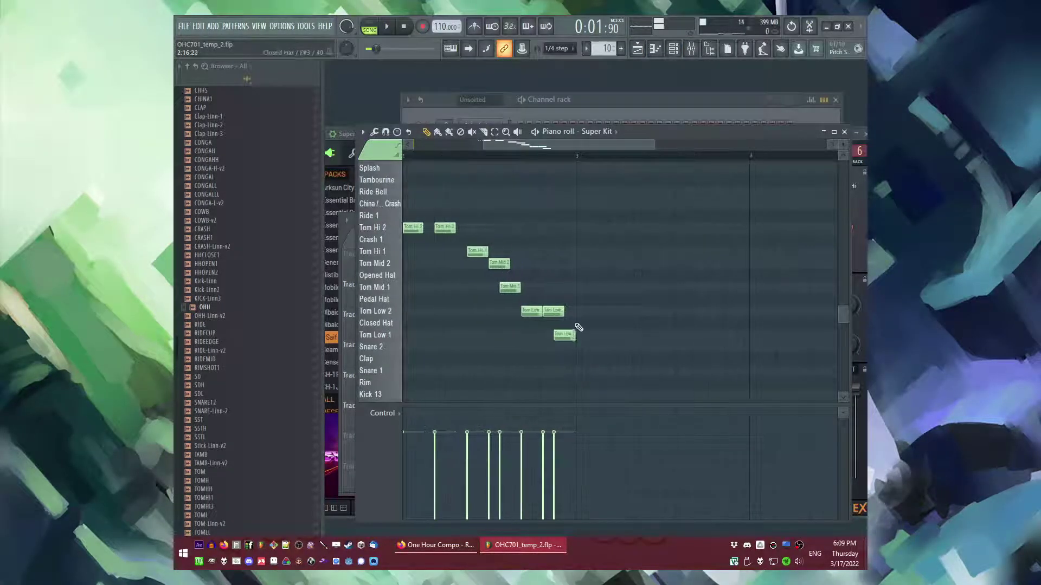
scroll(558, 358, down, 1)
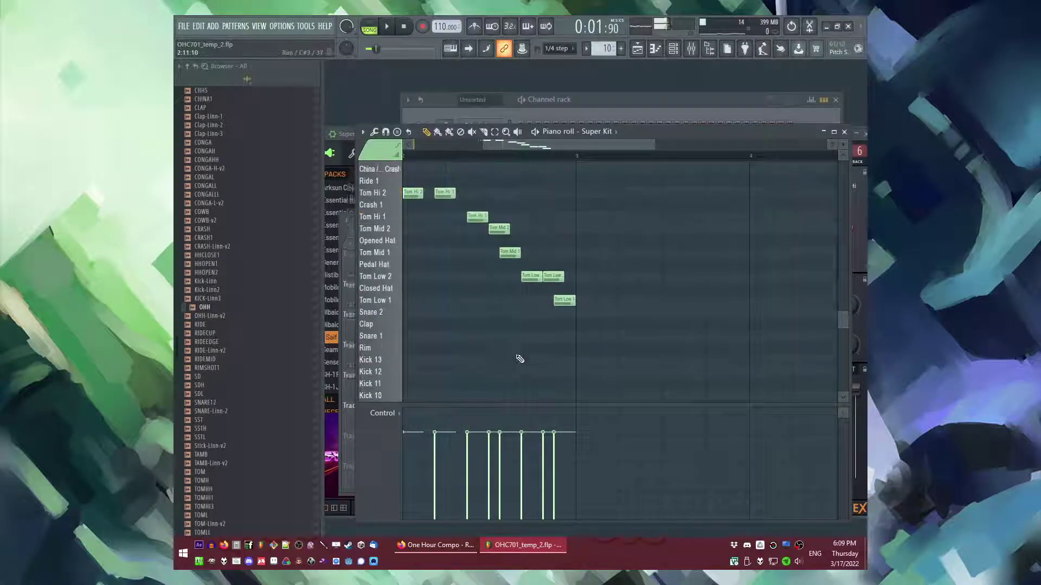
Step: Place a new, empty pattern 11 clip at bar 2 of Track 6 in the playlist
key(F5)
key(space)
drag(547, 416, 515, 415)
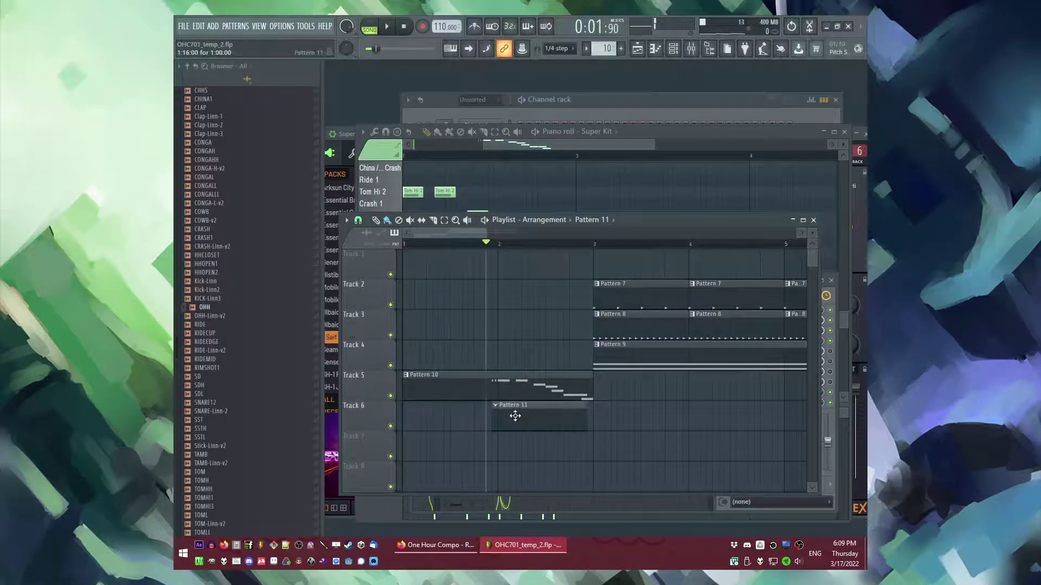
key(F6)
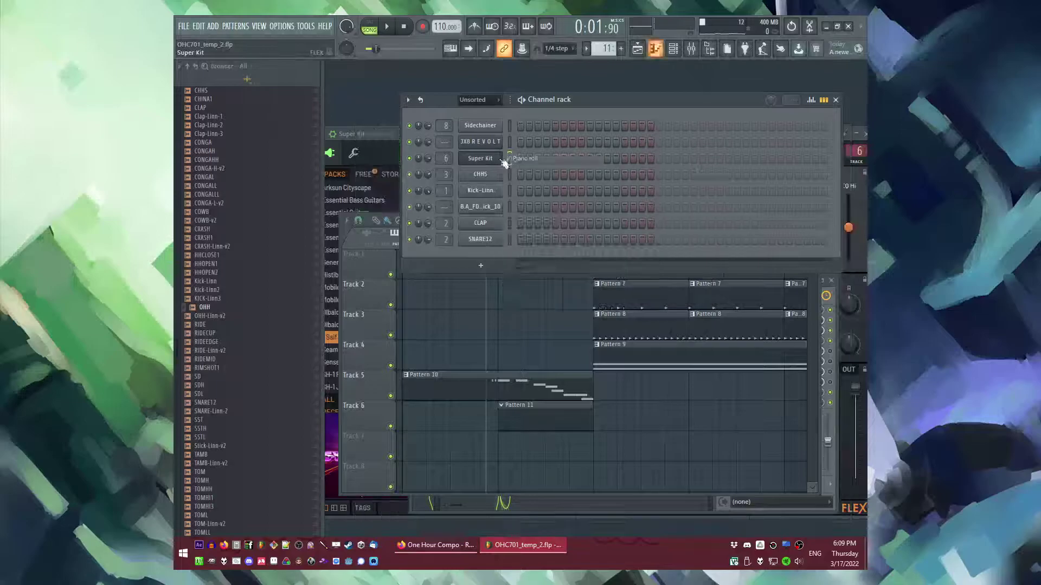
Step: Add a Super Kit Clap hit in pattern 11's piano roll and move it to step 9 of bar 1
key(F7)
click(483, 330)
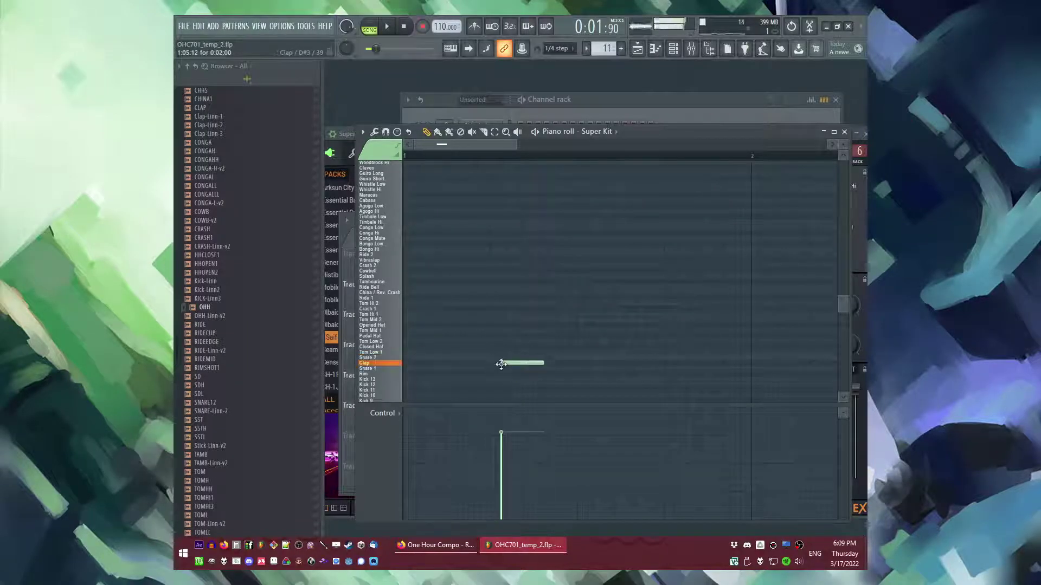
drag(500, 362, 587, 363)
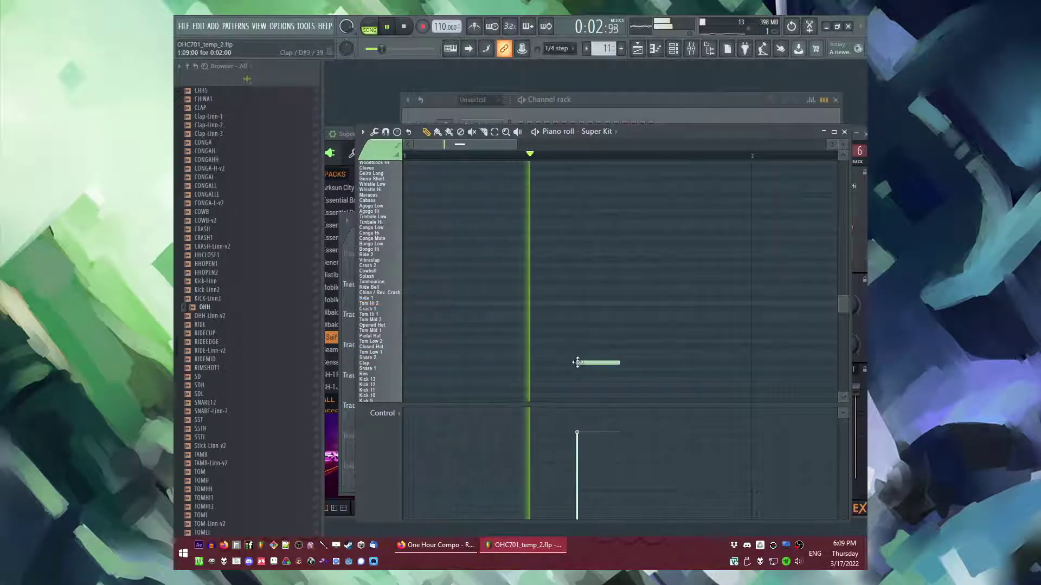
Step: Extend pattern 11's Super Kit Clap rhythm with more hits between steps 12 and 16 of bar 1, shortening the quick ones
key(space)
click(646, 364)
scroll(646, 368, down, 1)
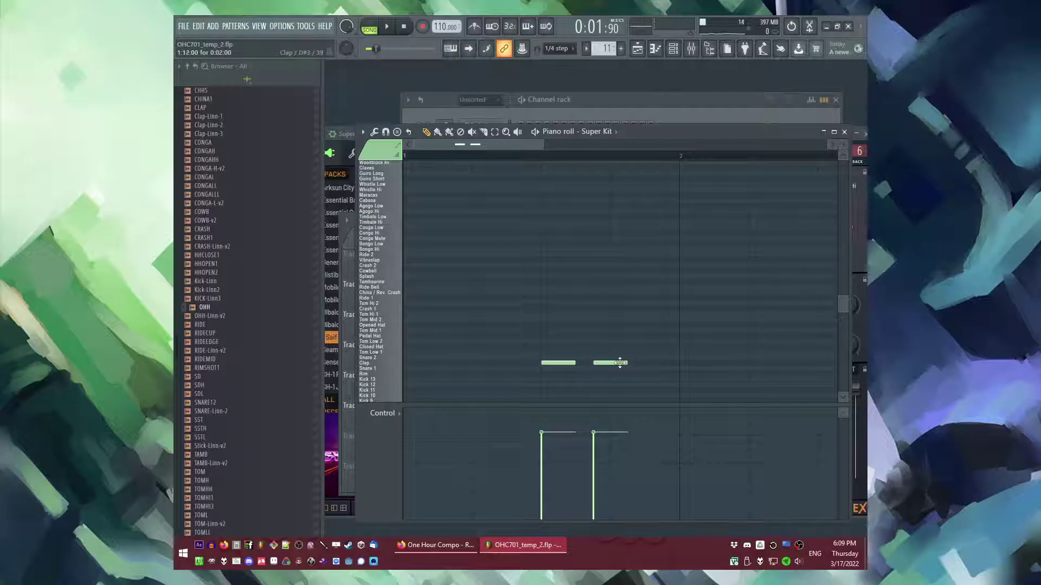
click(648, 363)
drag(626, 364, 600, 363)
key(space)
key(space)
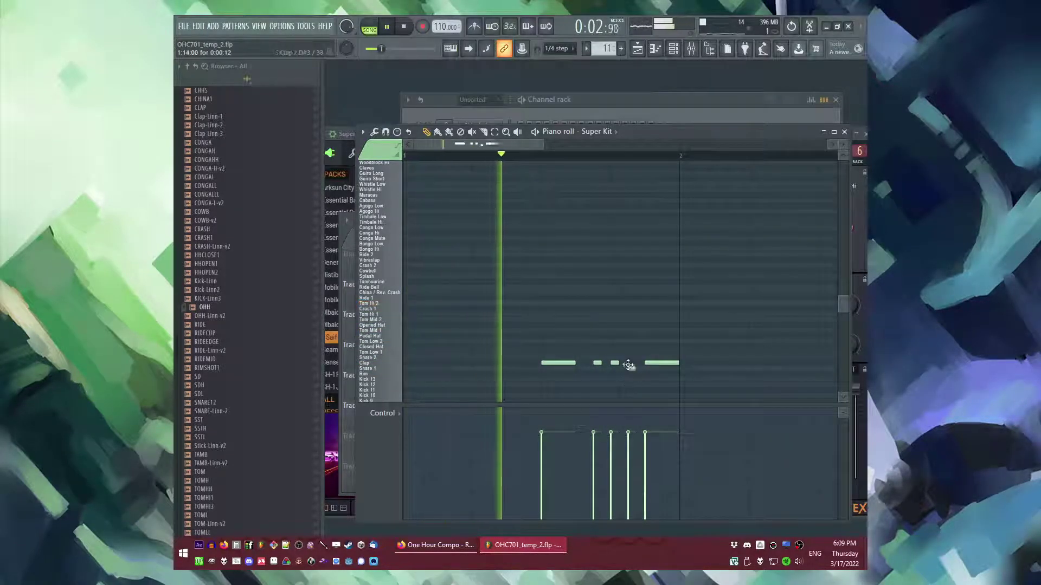
key(space)
click(664, 364)
key(space)
drag(662, 366, 595, 364)
Step: Add a half-step Clap hit between steps 12 and 13 and lower the velocities of the two quick hits there
scroll(598, 365, up, 1)
click(604, 364)
mouse_move(596, 456)
mouse_down()
mouse_move(596, 446)
mouse_move(591, 470)
mouse_up()
key(space)
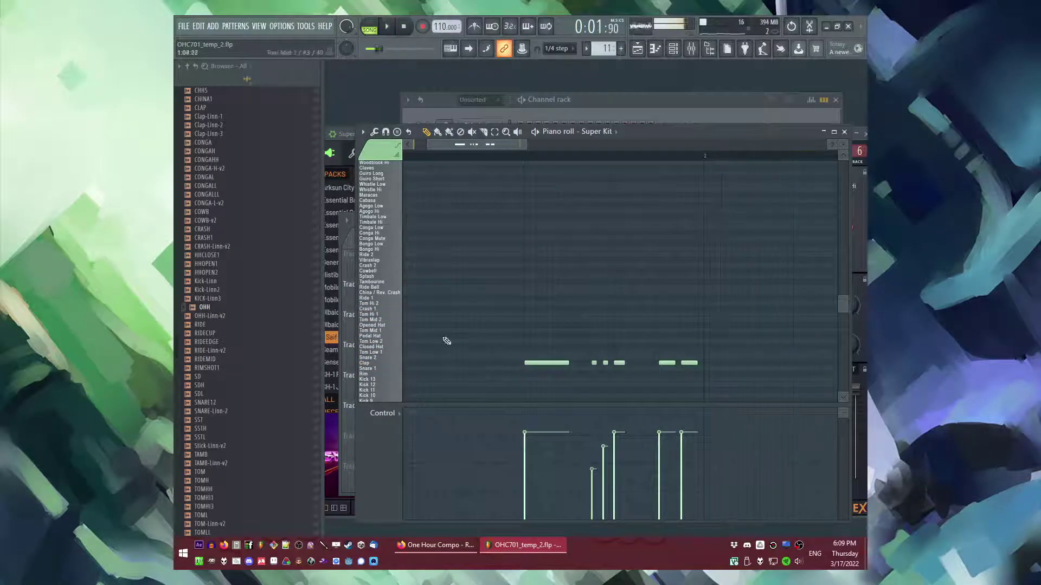
Step: Place a new pattern 12 clip at bar 2 of Track 7 and open Super Kit's piano roll for it
key(F5)
click(512, 444)
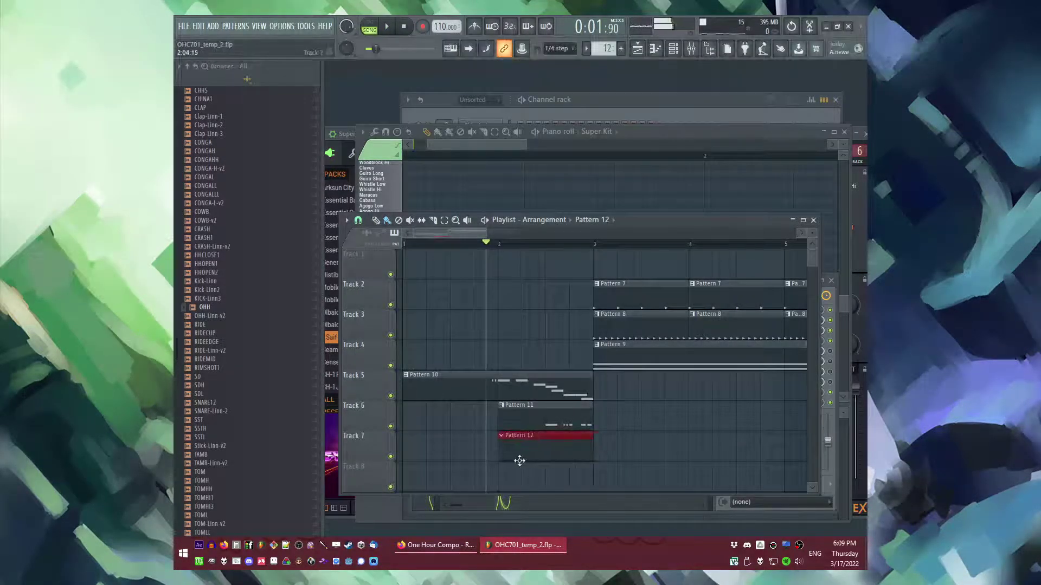
key(F6)
right_click(492, 156)
click(510, 159)
Step: Audition Super Kit sounds and put a single Crash 2 note at the start of pattern 12
click(500, 285)
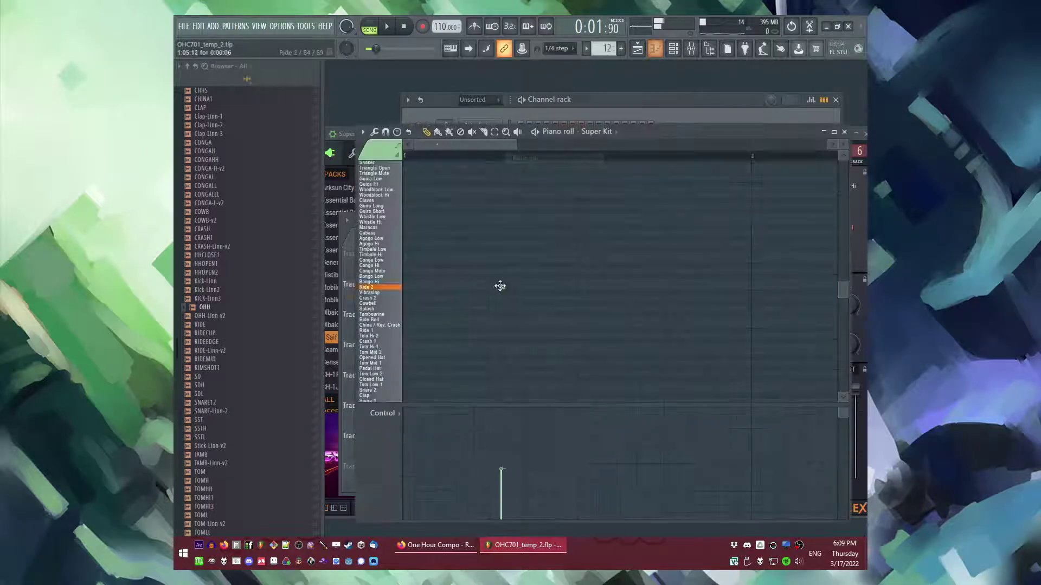
scroll(488, 320, down, 3)
click(413, 344)
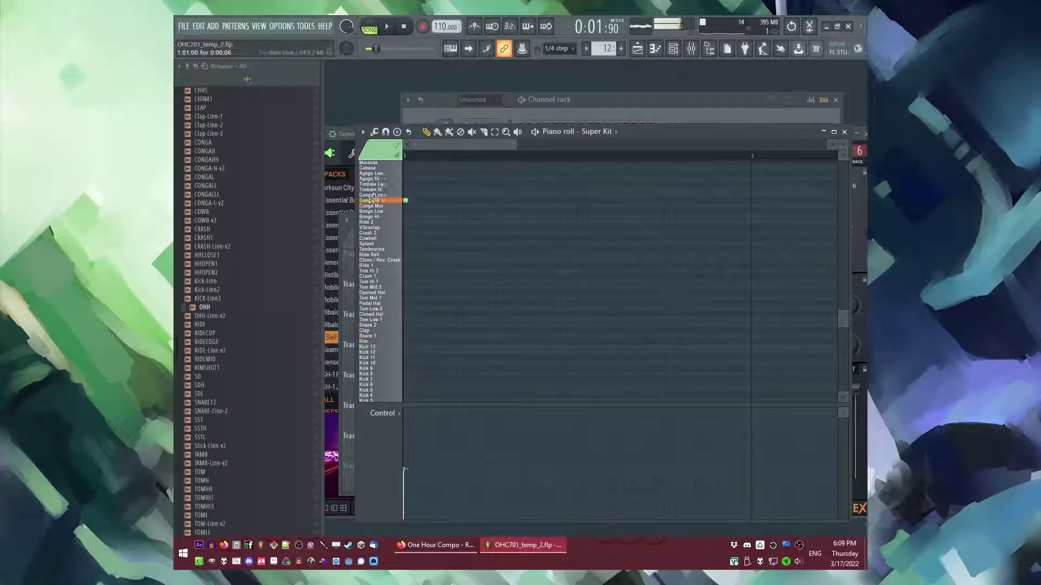
scroll(391, 304, up, 3)
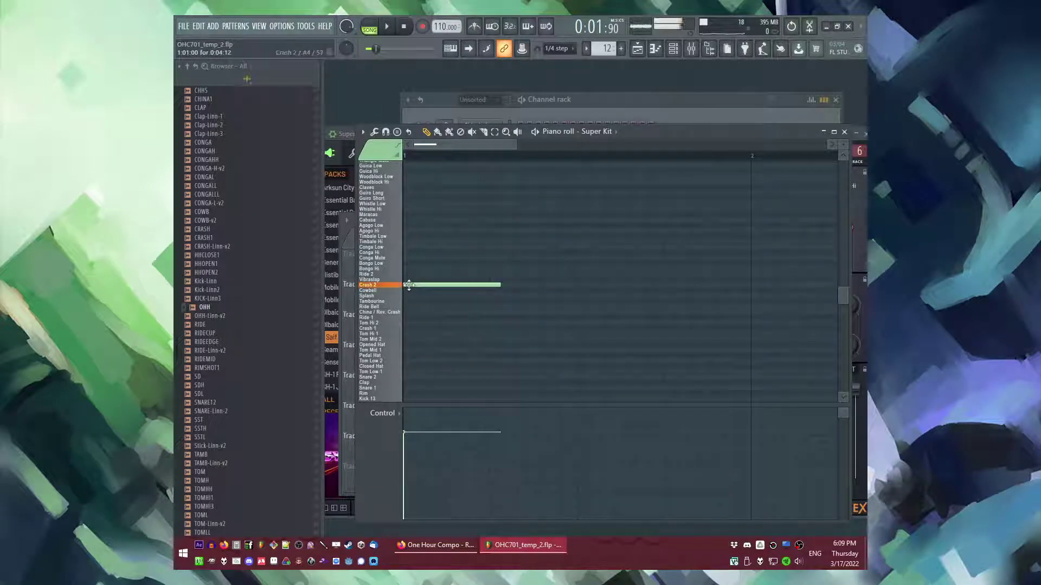
key(space)
click(755, 286)
drag(755, 286, 381, 284)
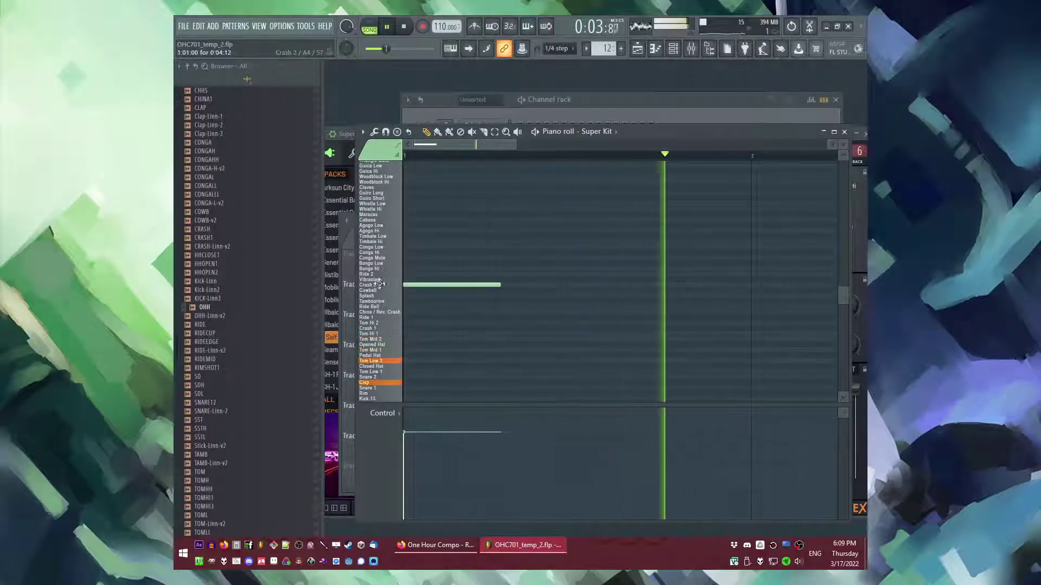
scroll(461, 368, down, 5)
Step: Move the pattern 12 crash clip to bar 3 of Track 7 and play the arrangement
key(F5)
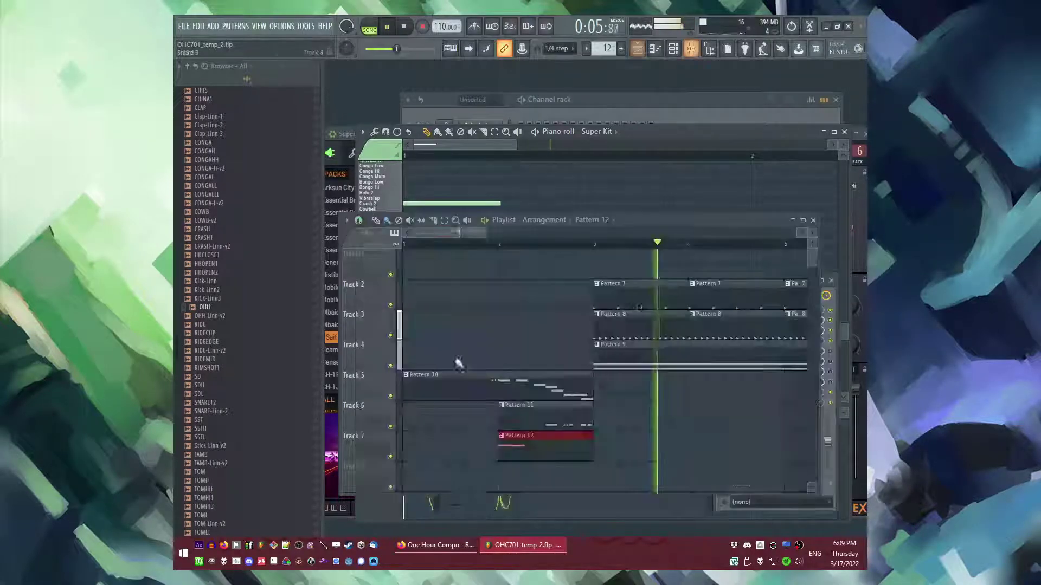
key(space)
key(space)
drag(541, 444, 637, 448)
key(ctrl+d)
scroll(597, 434, down, 3)
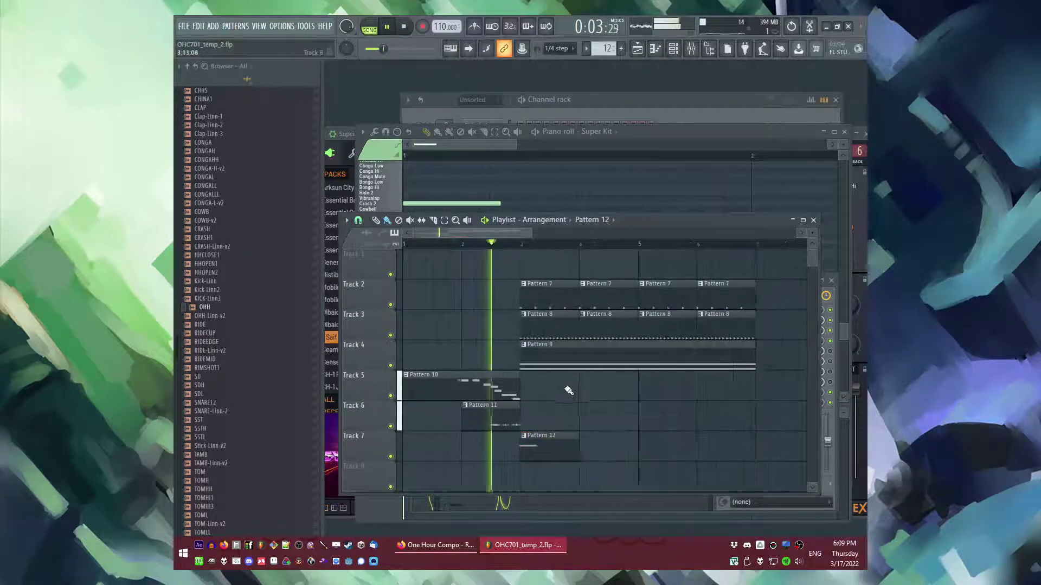
Step: Place a new pattern 13 clip at bar 3 of Track 8 and open Super Kit's piano roll for it
scroll(548, 407, down, 2)
key(F4)
click(524, 422)
key(F6)
key(F6)
key(F6)
key(space)
right_click(509, 156)
click(520, 159)
Step: Find the Closed Hat in Super Kit and place it on every beat of pattern 13's first bar
click(459, 266)
scroll(428, 270, down, 3)
click(427, 275)
right_click(438, 281)
scroll(438, 282, down, 3)
drag(436, 281, 423, 281)
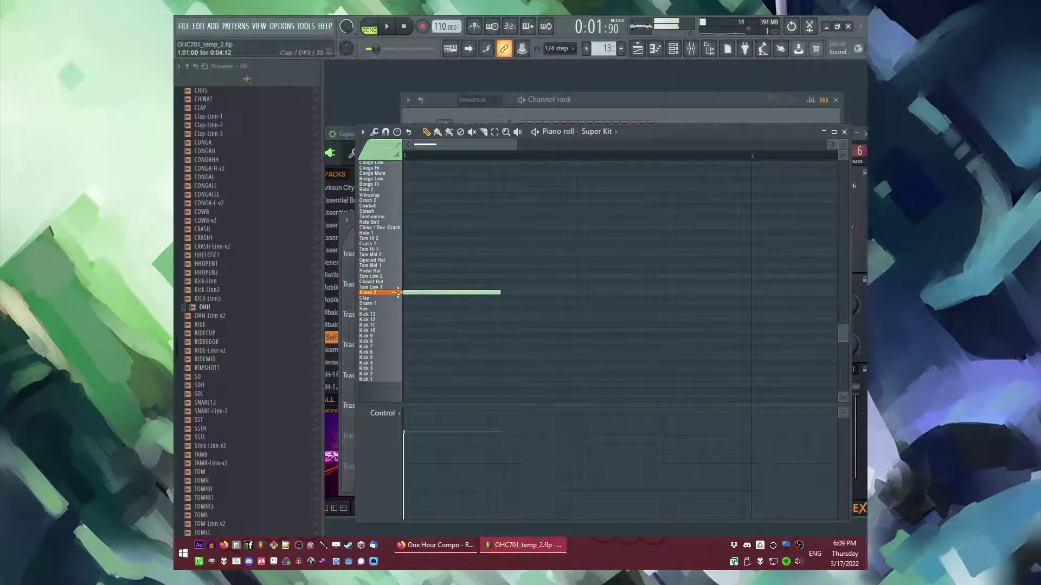
click(496, 281)
key(ctrl+d)
Step: Loop pattern 13 and add Pedal Hat notes on the off-beats between the Closed Hat hits
key(l)
key(space)
key(space)
scroll(488, 271, down, 2)
key(space)
mouse_move(486, 270)
mouse_down()
mouse_move(460, 270)
mouse_move(487, 271)
mouse_up()
key(space)
click(491, 271)
drag(543, 270, 548, 270)
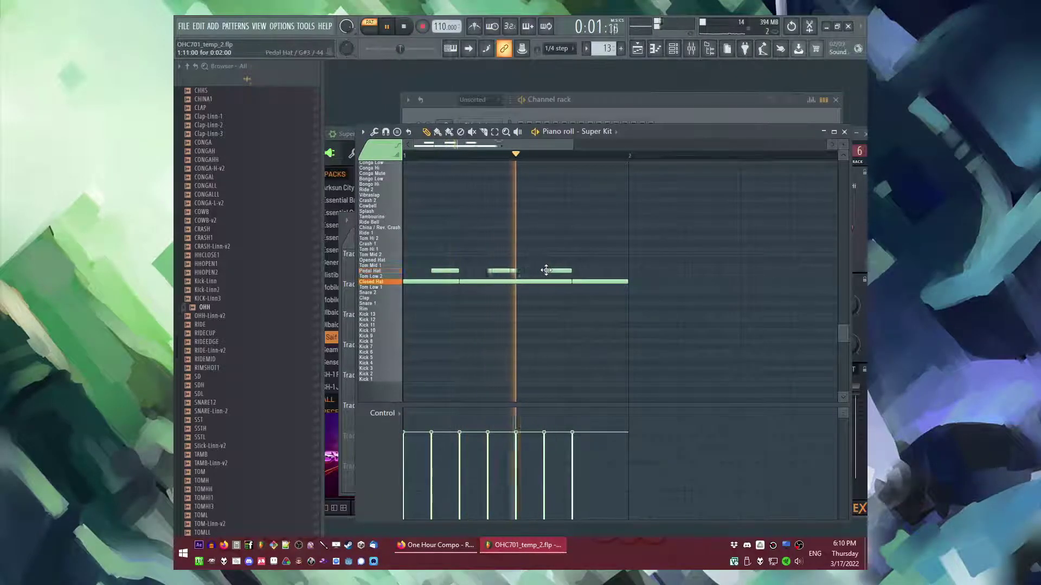
click(601, 271)
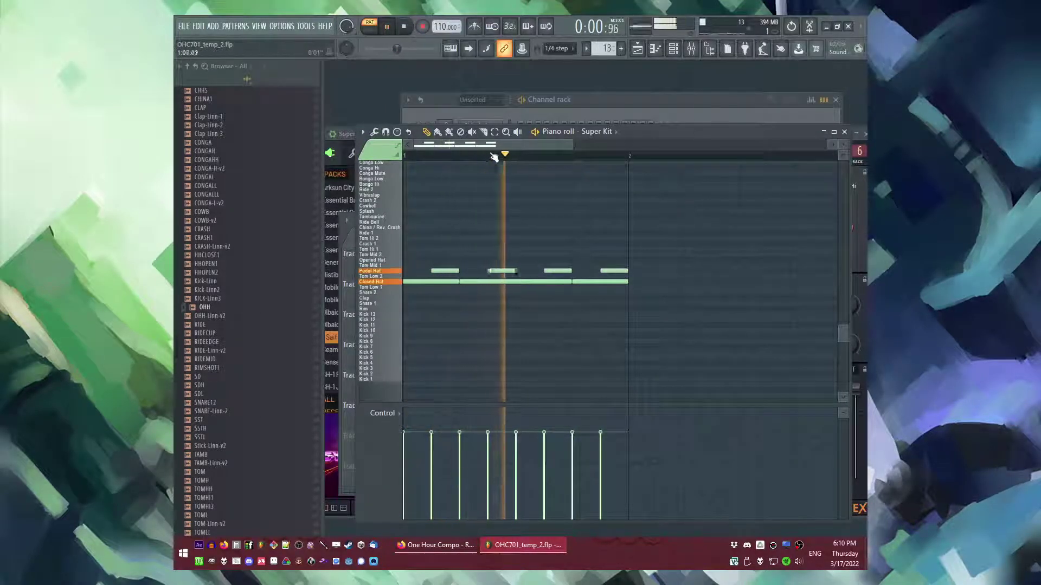
Step: Return to song playback and repeat the pattern 13 clip on Track 8 across bars 4 to 6
key(l)
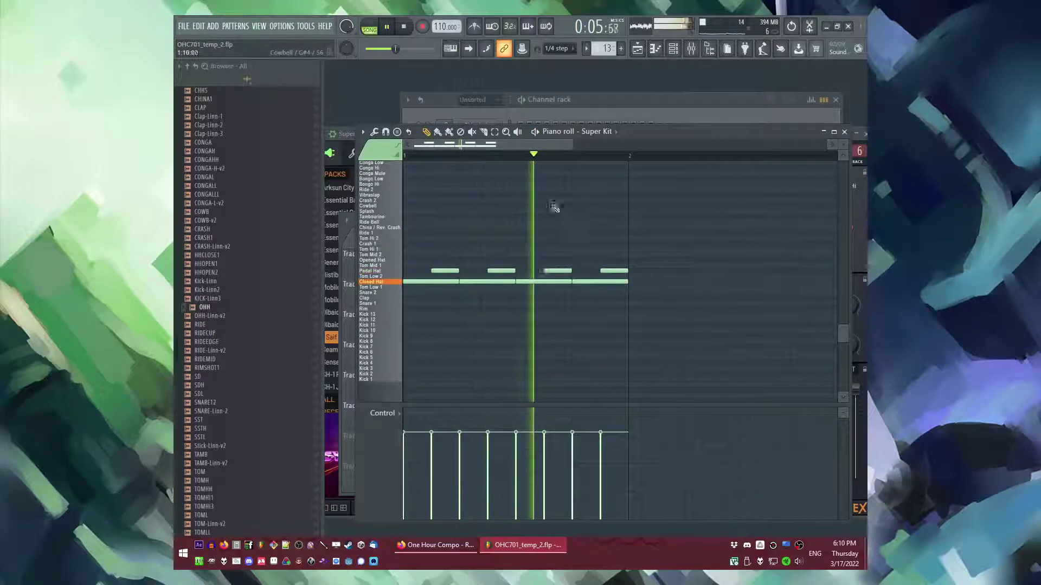
key(F5)
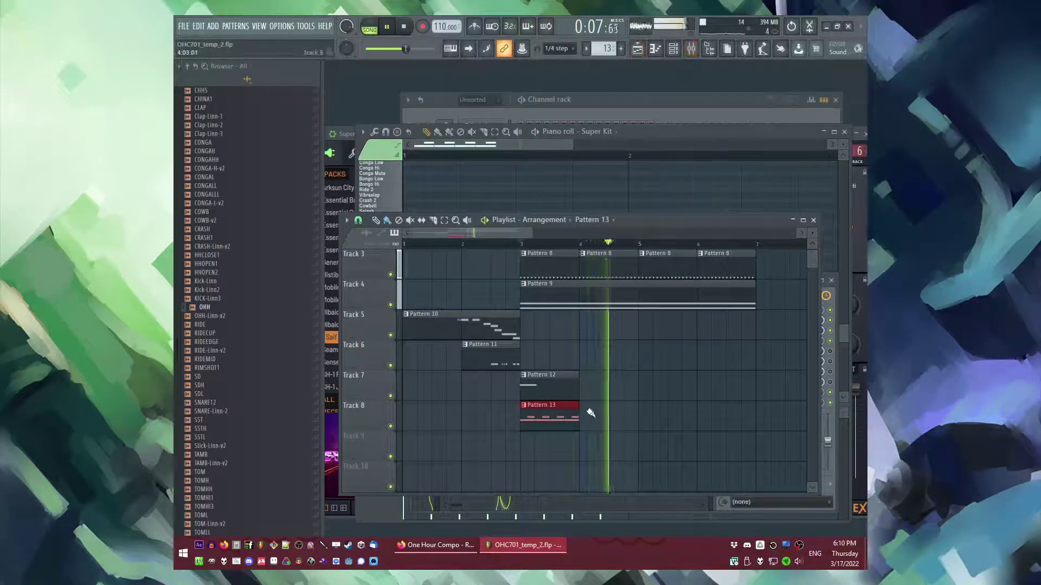
drag(589, 413, 714, 402)
scroll(707, 378, up, 2)
scroll(533, 377, down, 2)
scroll(533, 377, down, 2)
scroll(526, 387, up, 1)
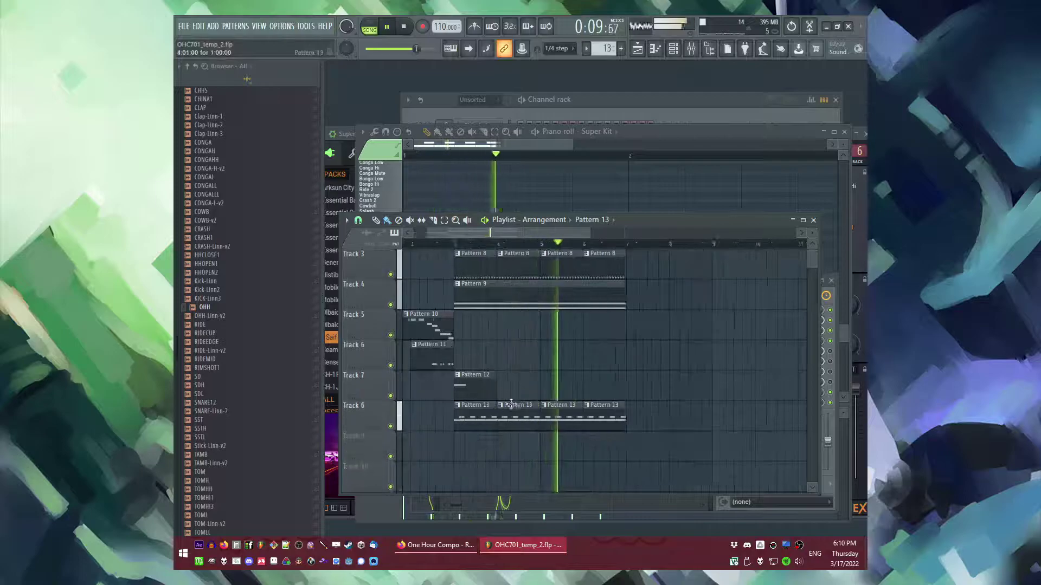
Step: Lower the CHHS channel's volume to 49%
double_click(479, 413)
key(F6)
drag(427, 174, 427, 195)
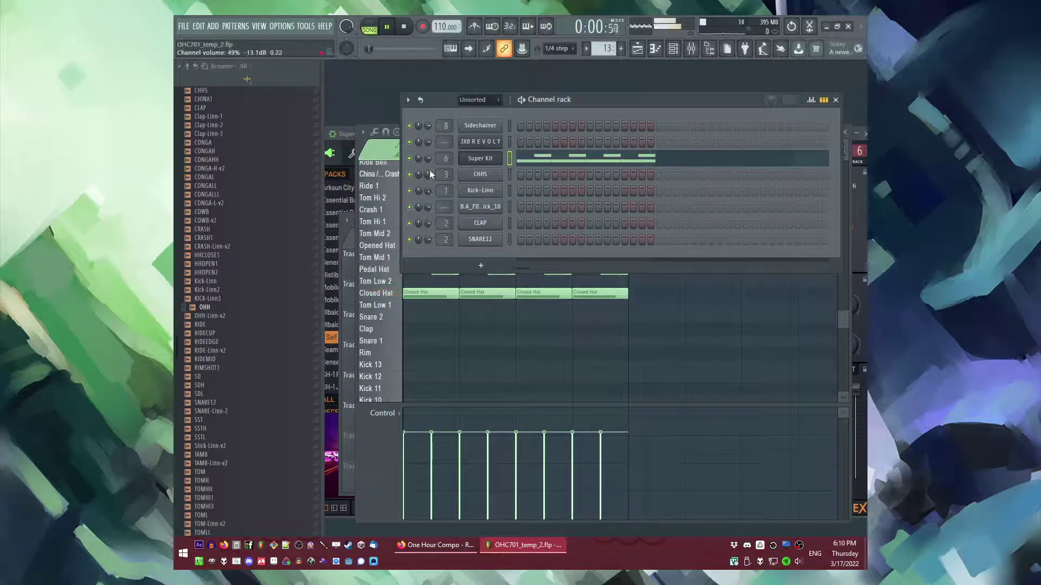
key(F5)
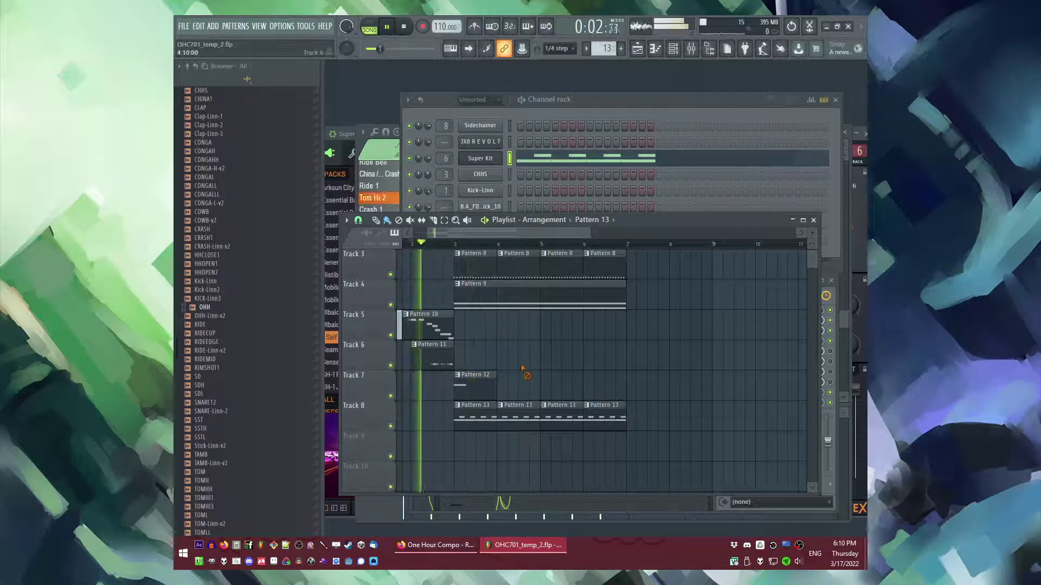
Step: Place a new pattern 14 clip at bar 3 of Track 5 and move the pattern 9 chord clip to bar 7 of Track 4
key(F4)
click(540, 352)
key(space)
drag(550, 356, 652, 293)
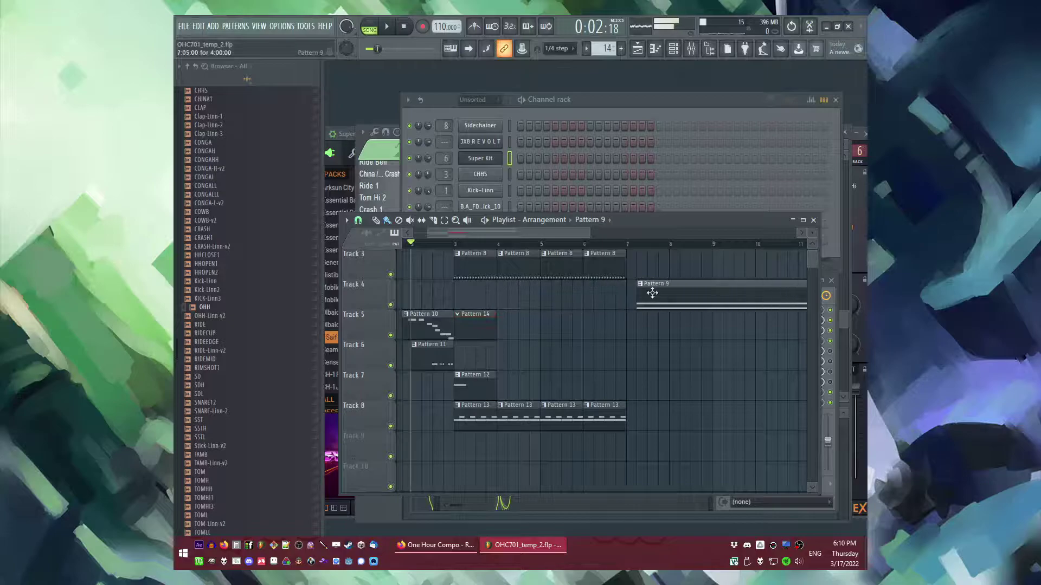
click(649, 292)
Step: Clone the JX8 REVOLT FLEX channel and load the favourite bass preset TX81z LatelyBass Xtra in the copy
click(470, 337)
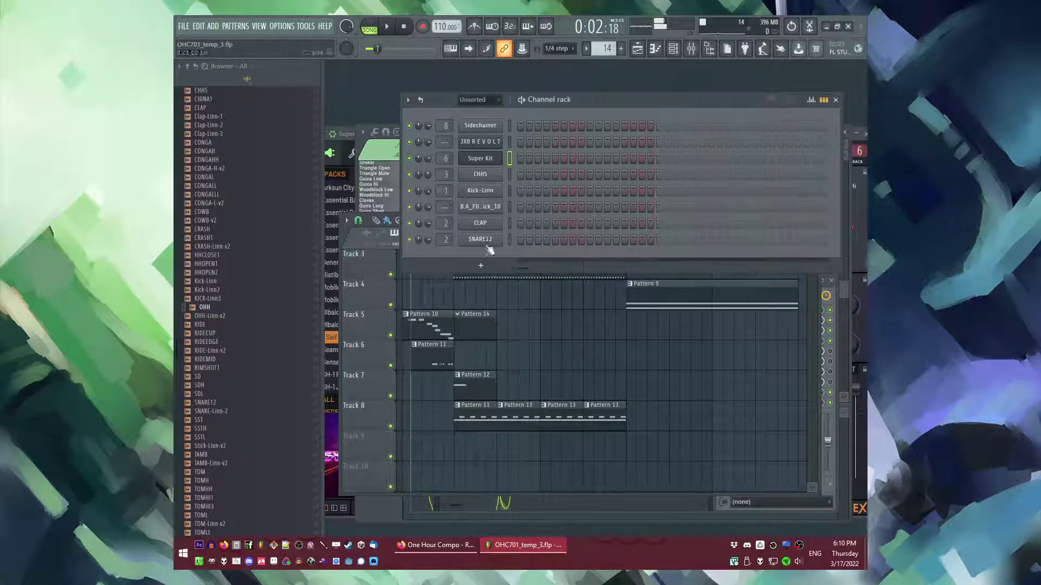
click(499, 141)
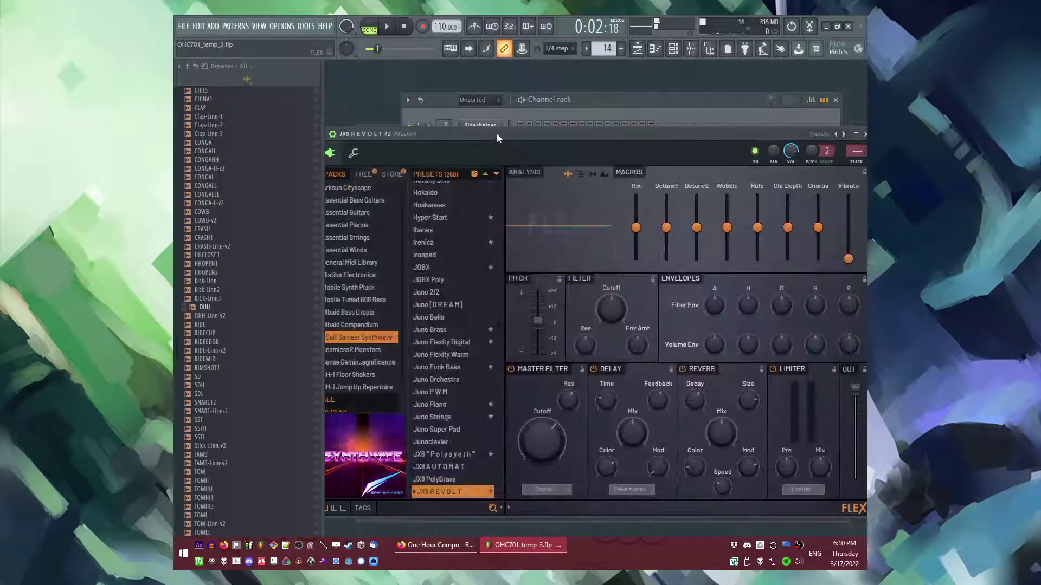
scroll(481, 284, down, 10)
scroll(470, 322, down, 10)
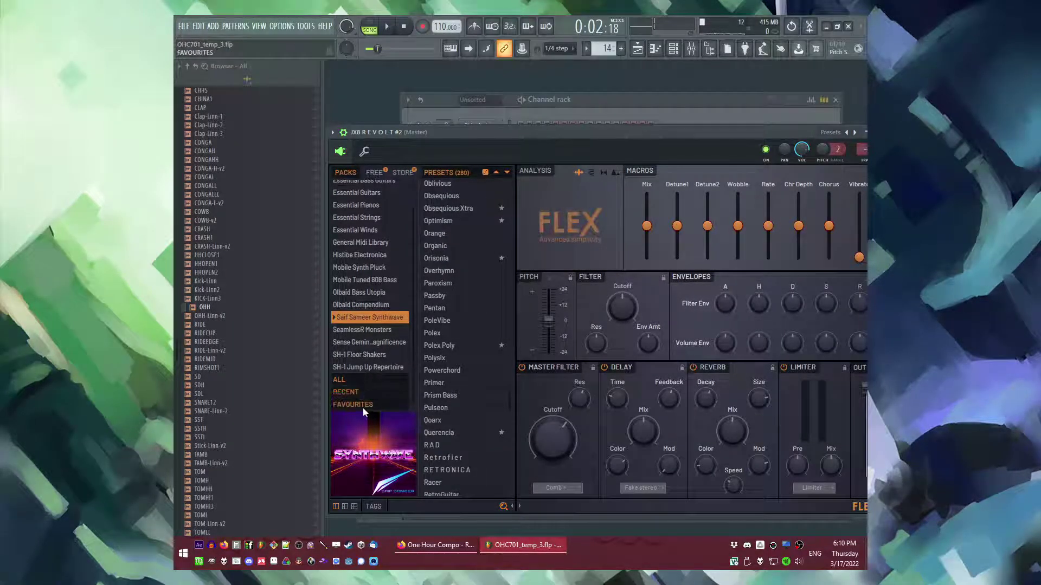
click(360, 422)
scroll(464, 298, up, 5)
scroll(451, 357, down, 5)
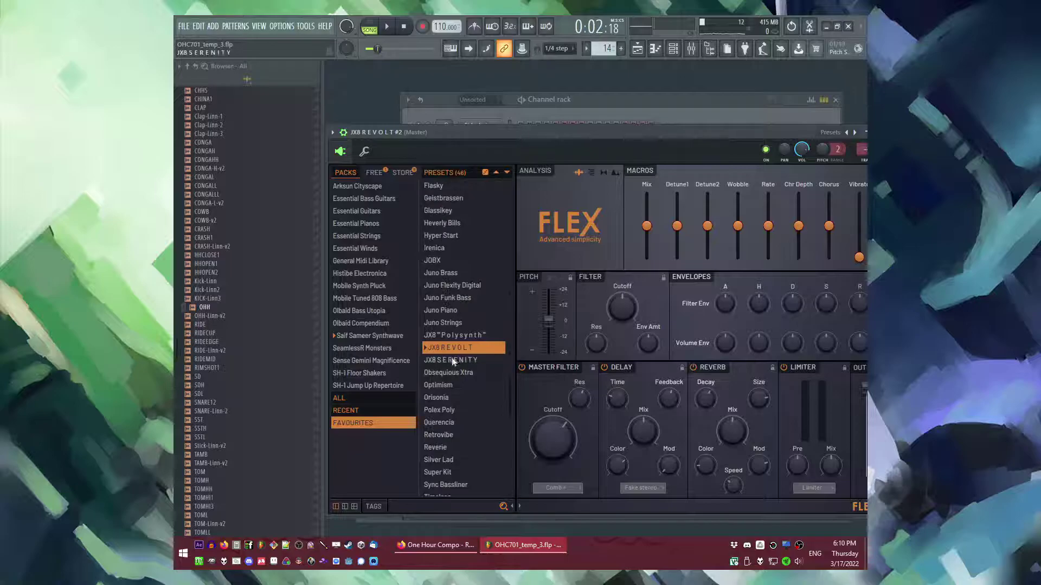
click(460, 453)
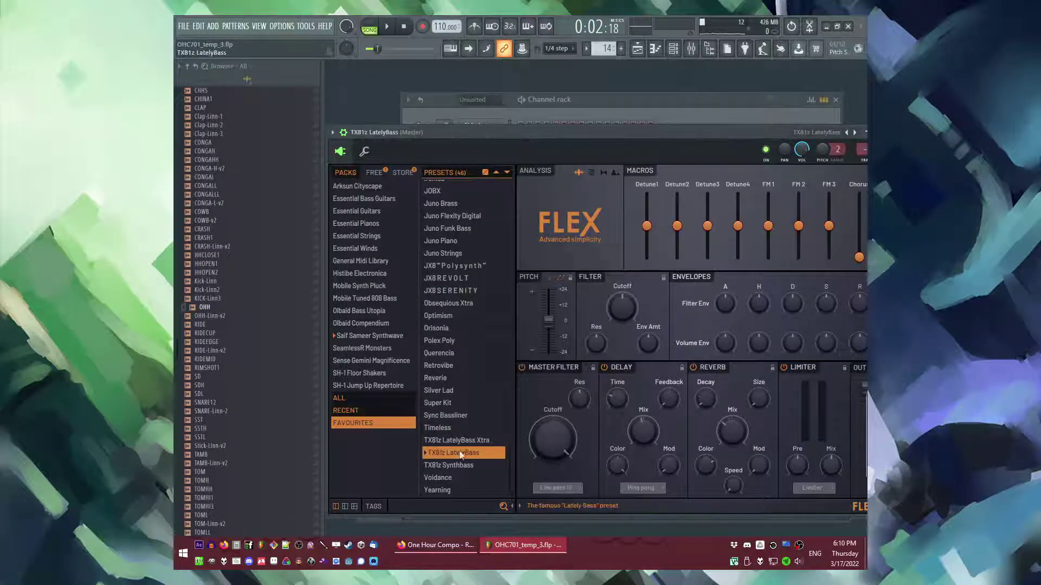
key(F6)
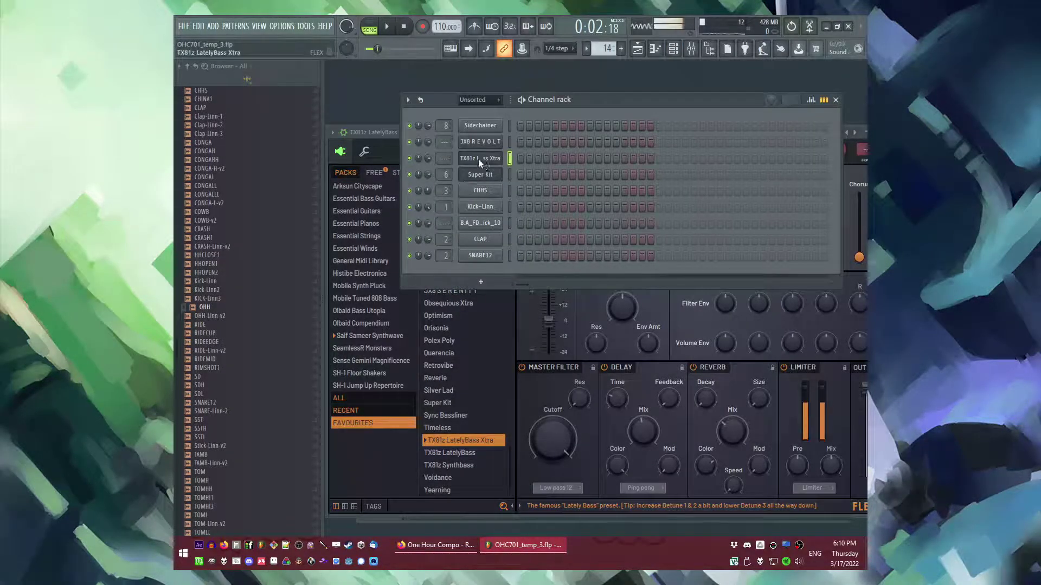
Step: Enter a short bass riff in pattern 14 with C3 on step 1 and C4 on steps 3 and 4, and loop it
key(F7)
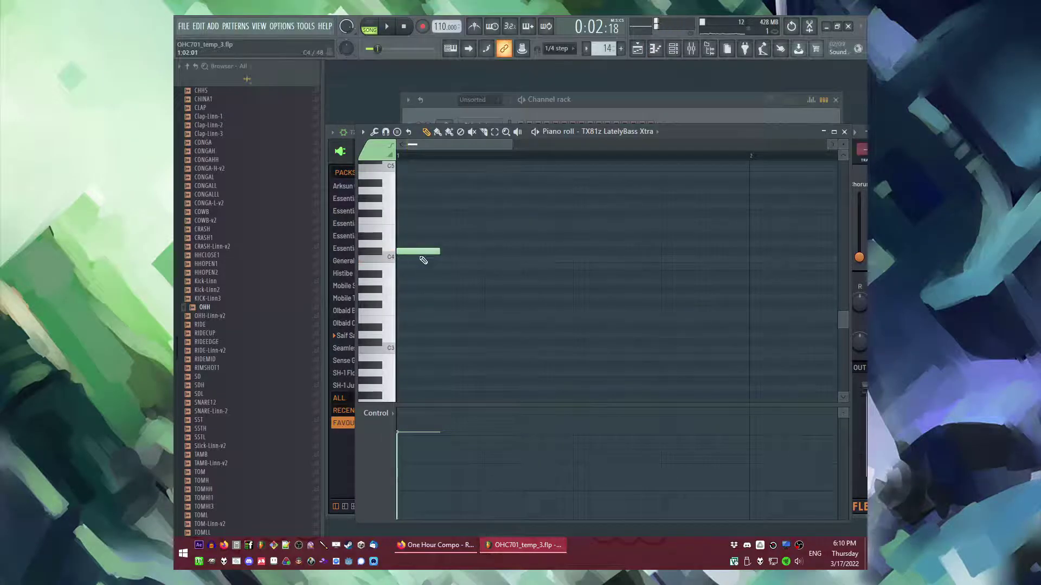
drag(400, 261, 395, 261)
scroll(442, 222, up, 1)
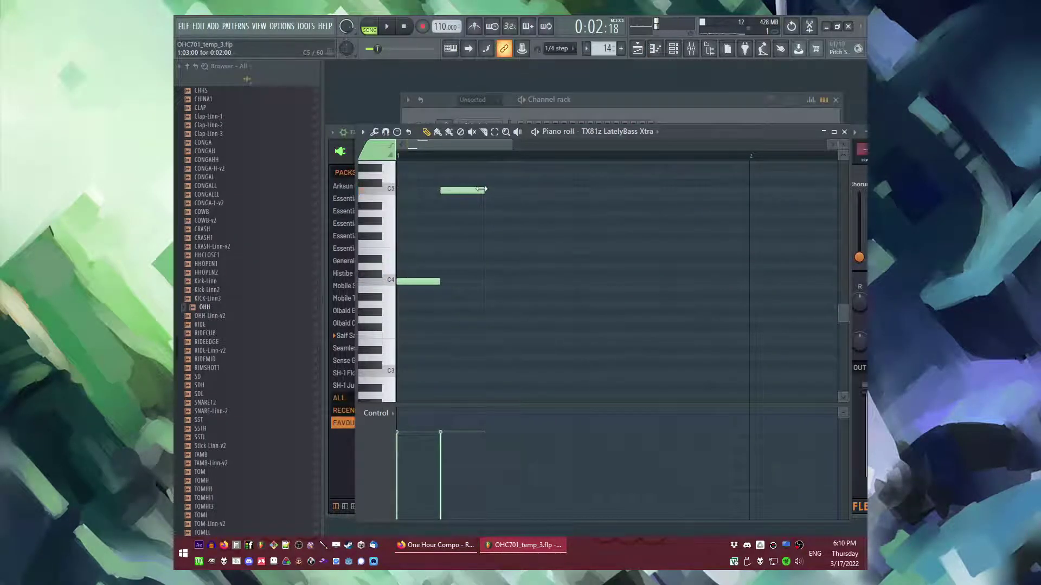
key(ctrl+a)
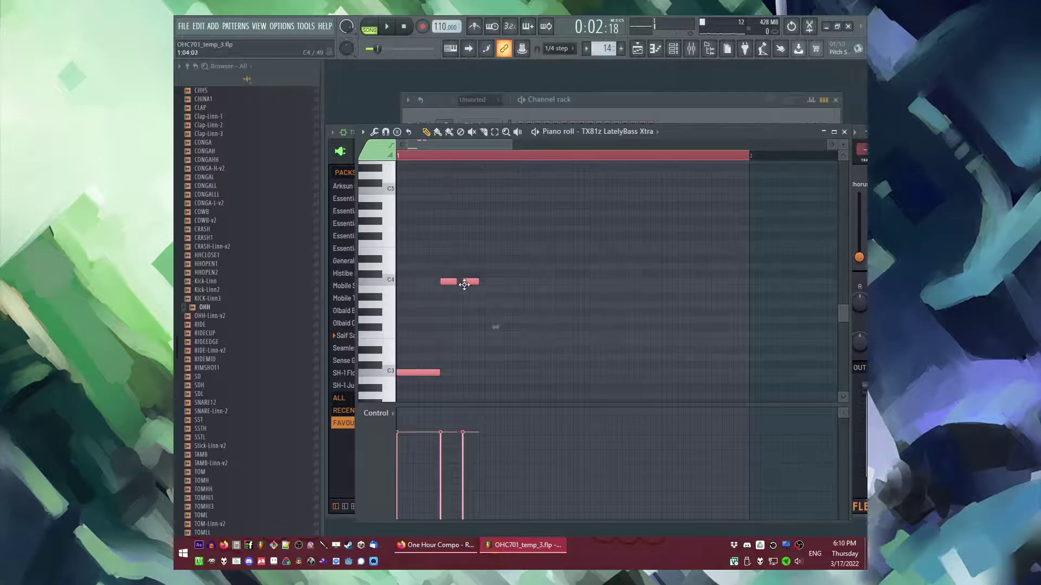
key(l)
Step: Audition other favourite FLEX presets on the bass channel and load DX100 Funk Bass
key(F6)
click(483, 158)
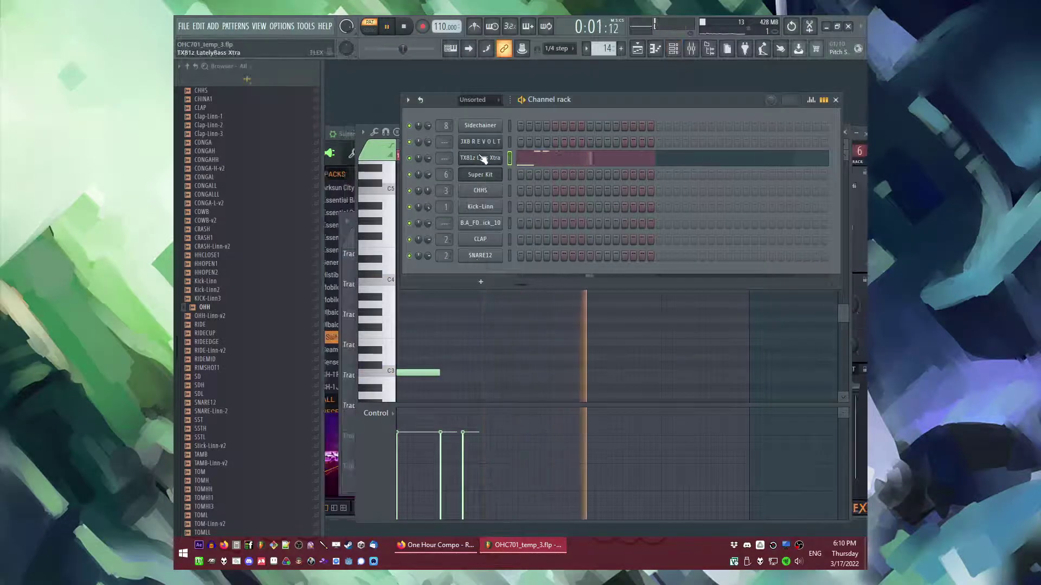
click(483, 158)
key(space)
scroll(462, 475, down, 3)
click(464, 465)
scroll(464, 325, up, 10)
click(463, 324)
key(space)
scroll(458, 360, up, 11)
click(458, 285)
click(455, 260)
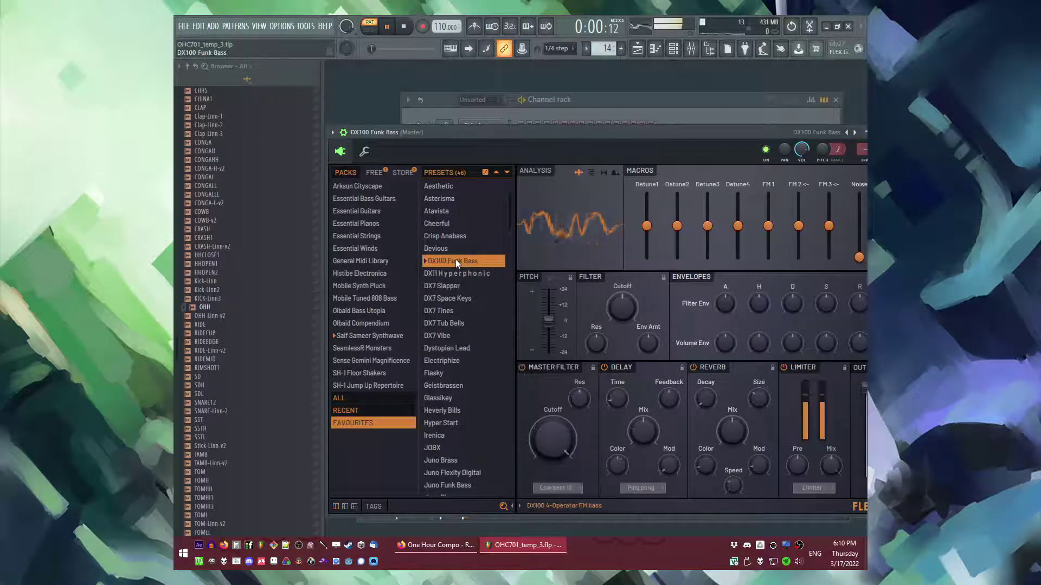
Step: Try the Detune1, FM 1 and FM 2 macros of DX100 Funk Bass and set FM 3 to 0%
drag(647, 226, 647, 196)
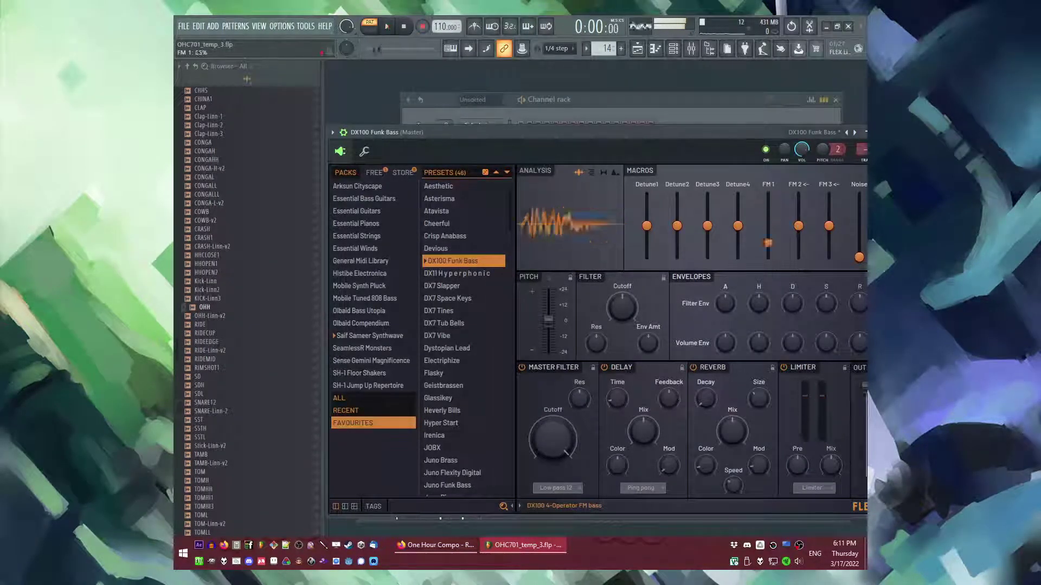
drag(799, 207, 798, 197)
key(space)
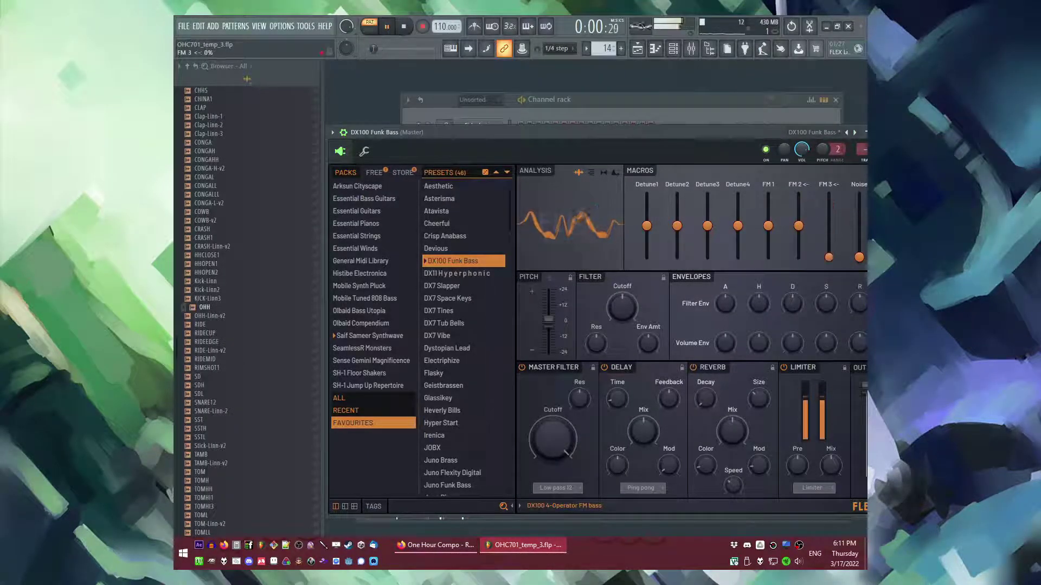
drag(726, 131, 708, 131)
Step: Play the song from bar 2 and repeat pattern 14's C3–C4–C4 bass riff on every beat of bar 1
key(F5)
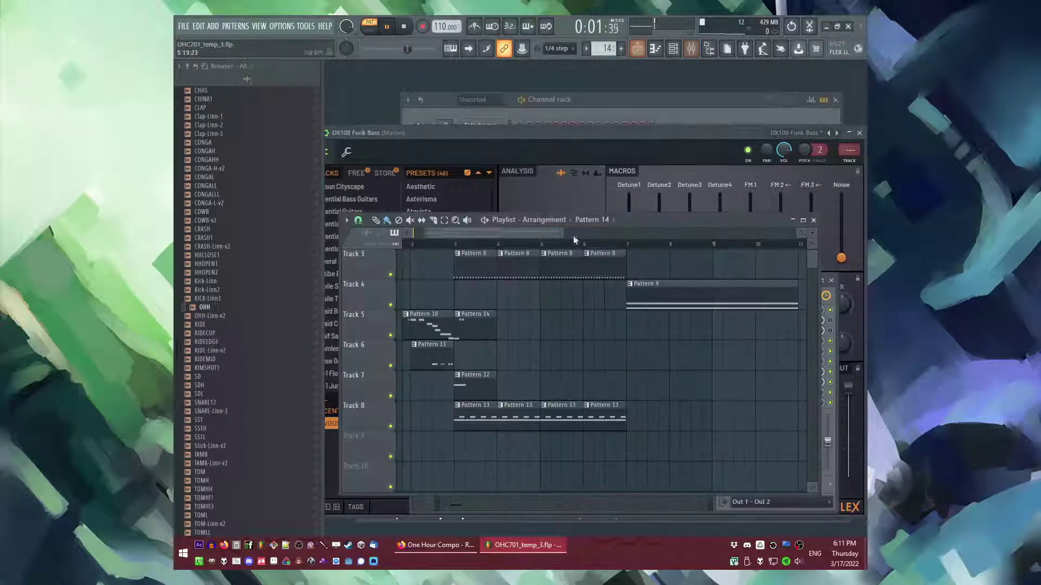
click(433, 242)
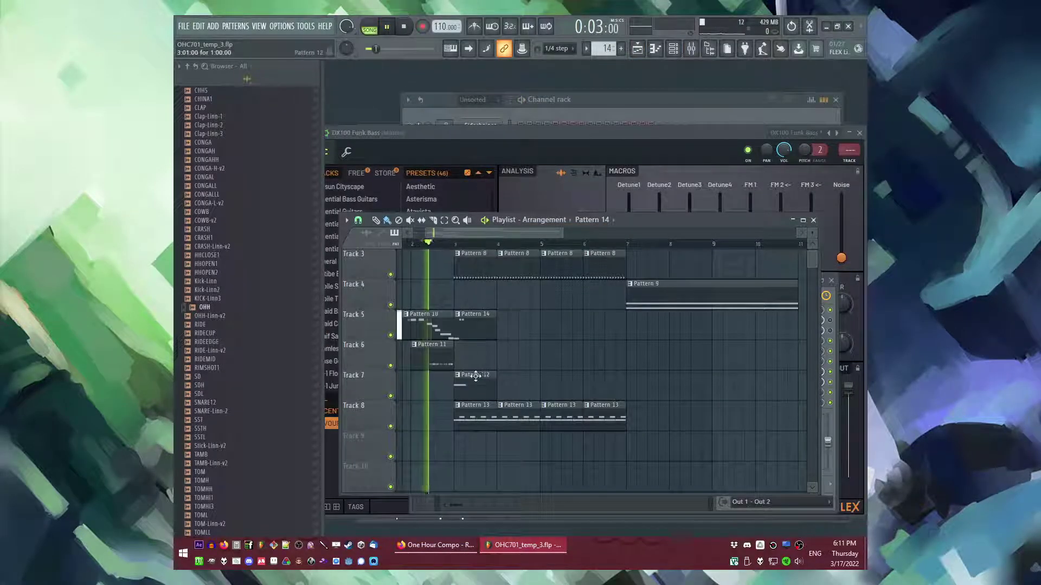
double_click(474, 328)
key(ctrl+a)
key(space)
drag(475, 142, 490, 143)
drag(429, 216, 676, 217)
key(space)
ctrl+click(637, 248)
scroll(623, 233, down, 3)
ctrl+click(490, 156)
click(598, 101)
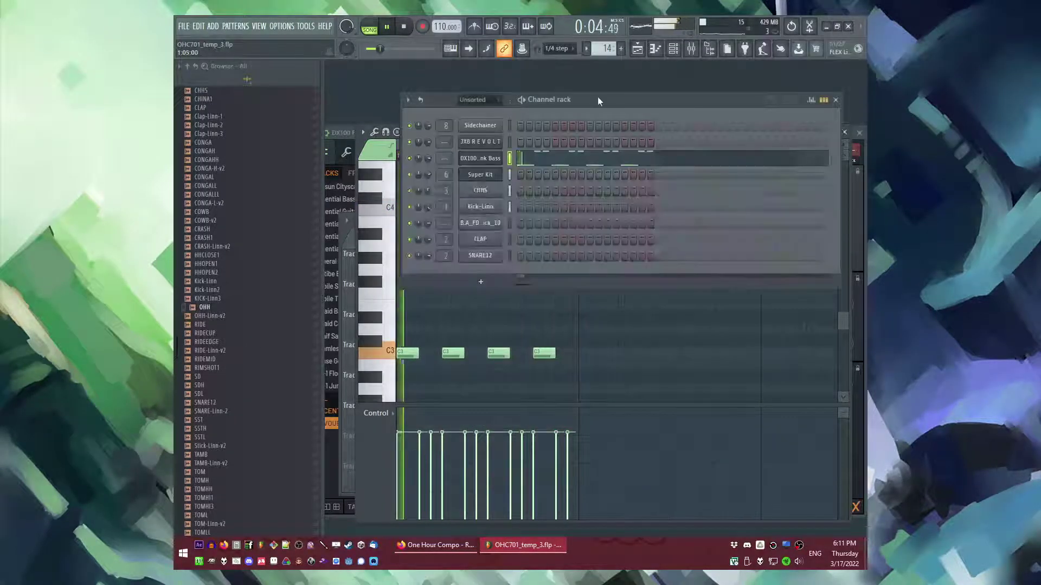
Step: Assign the DX100 Funk Bass channel to mixer track 11, route that track into Sidechained, and open the Sidechained track's Fruity Limiter
click(480, 158)
double_click(794, 166)
key(space)
drag(796, 151, 796, 161)
double_click(796, 153)
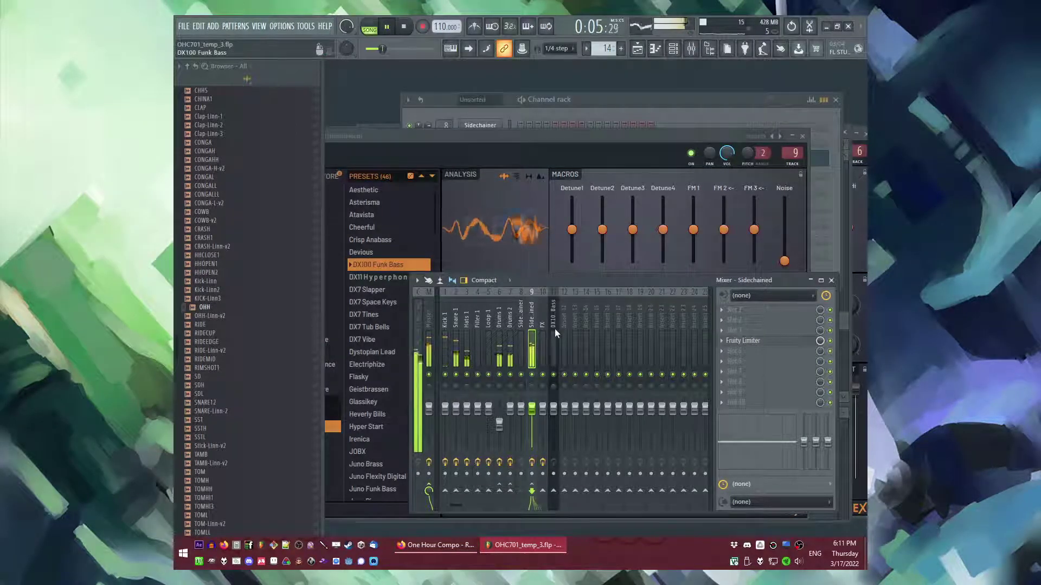
drag(797, 151, 797, 142)
double_click(797, 152)
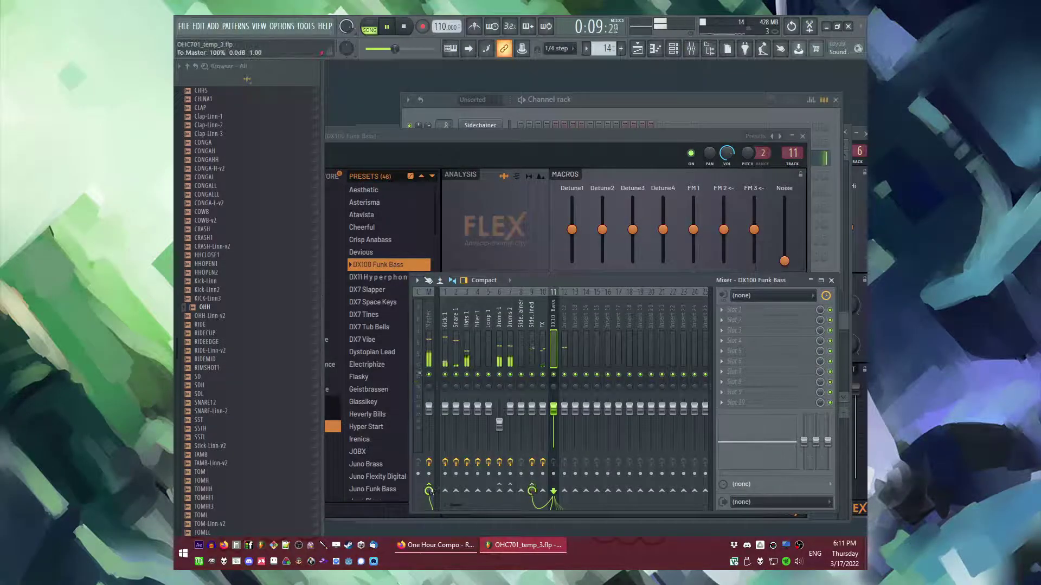
click(533, 345)
click(781, 343)
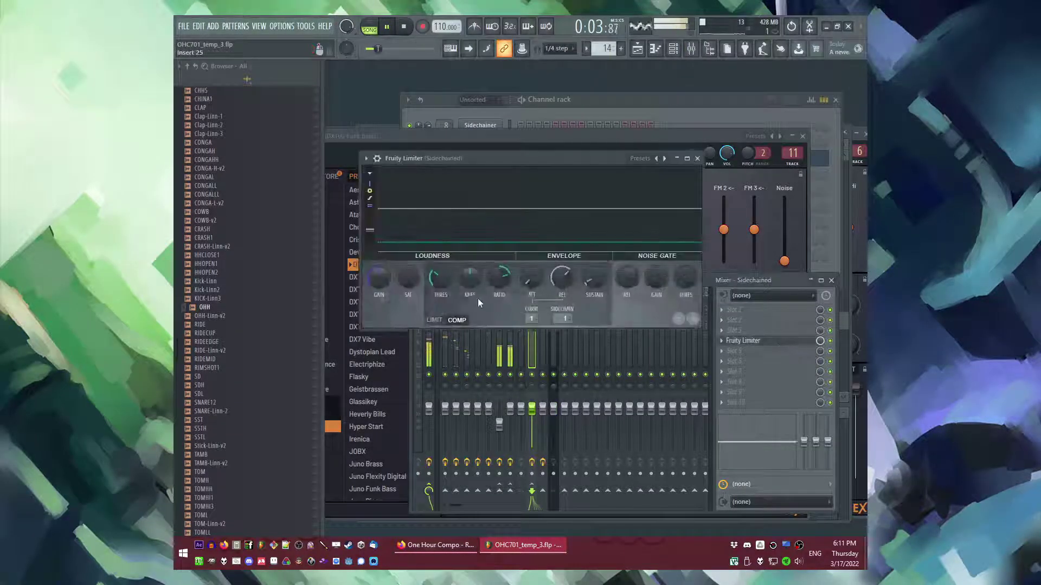
Step: In pattern 7, add Sidechainer hits on steps 1, 5, 9 and 13 and Kick-Linn hits on steps 5 and 13
key(F5)
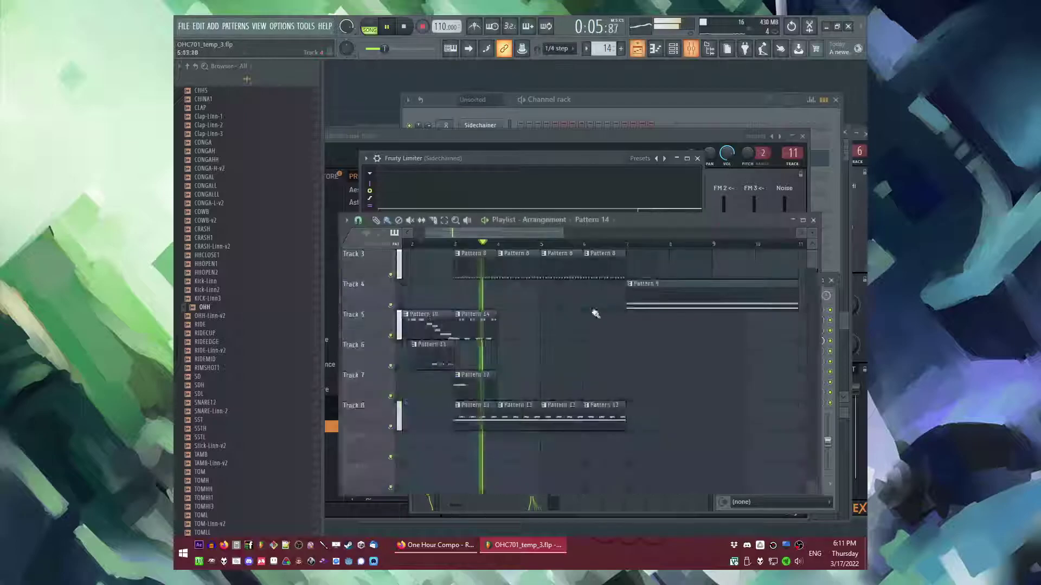
scroll(473, 295, up, 2)
double_click(473, 294)
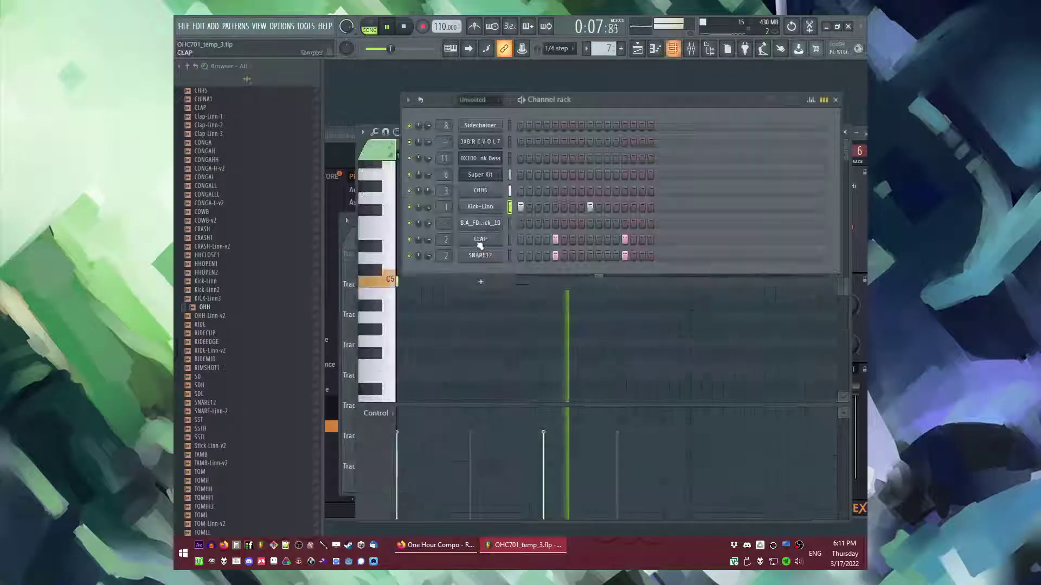
click(520, 125)
click(590, 125)
click(555, 207)
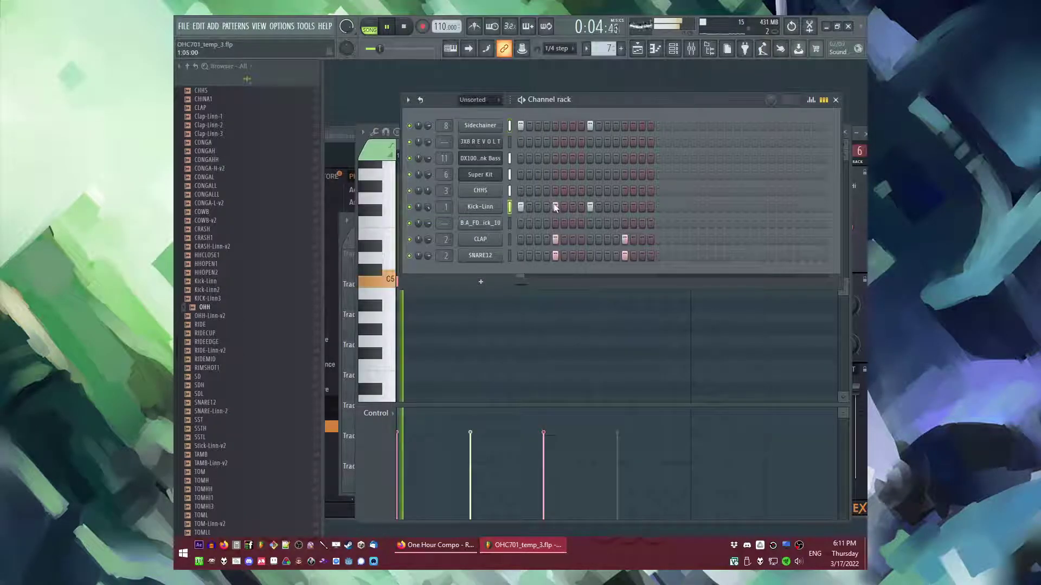
click(624, 125)
click(624, 206)
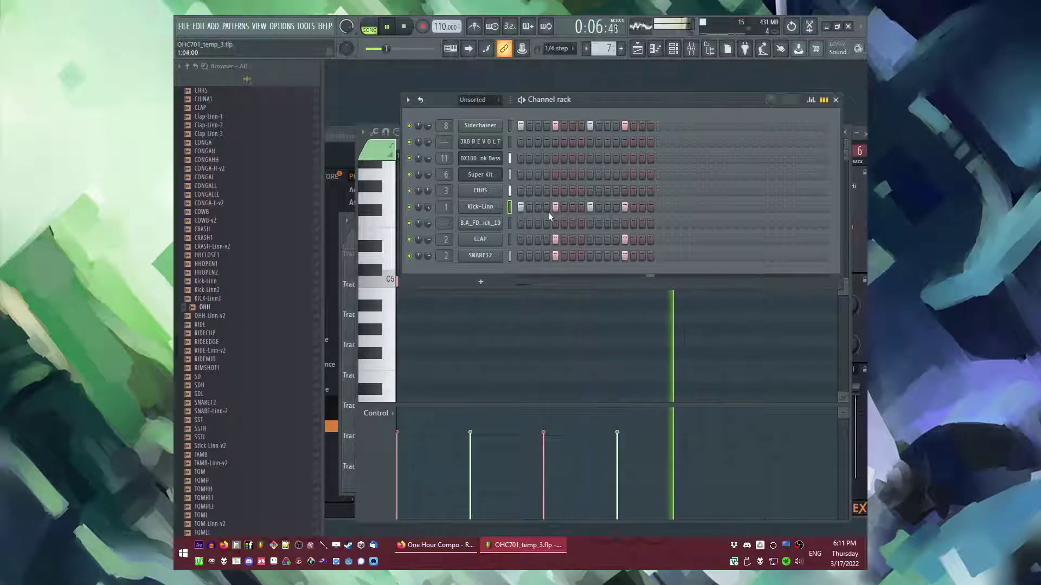
Step: Set the compressor curve of the Sidechained track's Fruity Limiter to 3 while checking the ducking during playback
key(F5)
key(space)
key(F9)
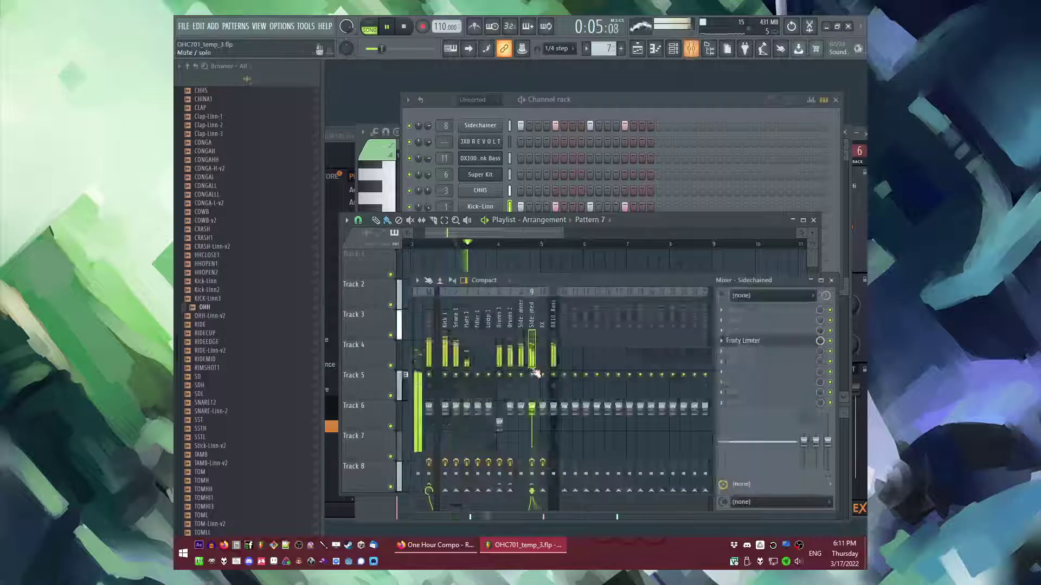
key(space)
click(738, 341)
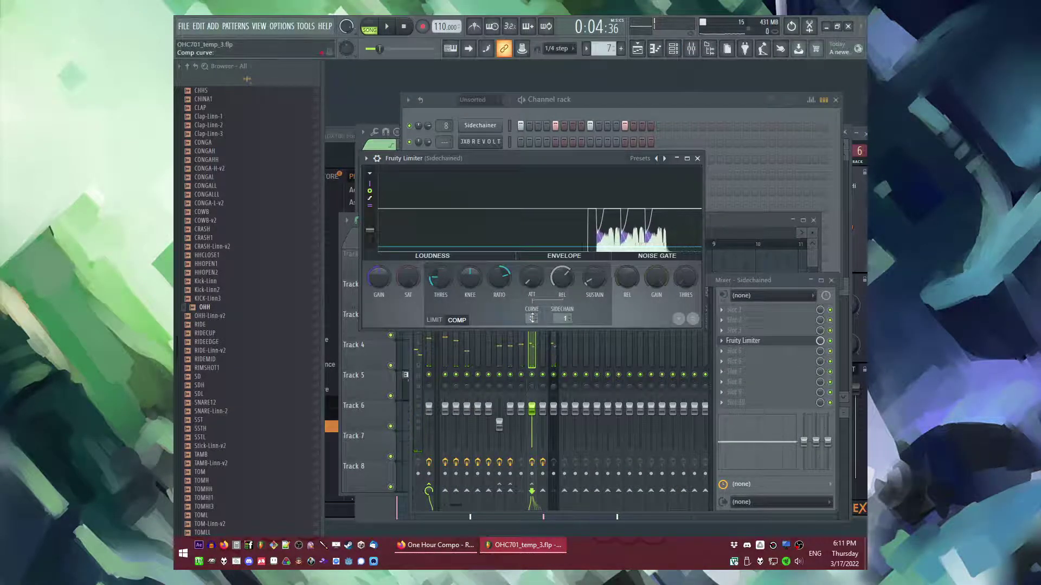
key(space)
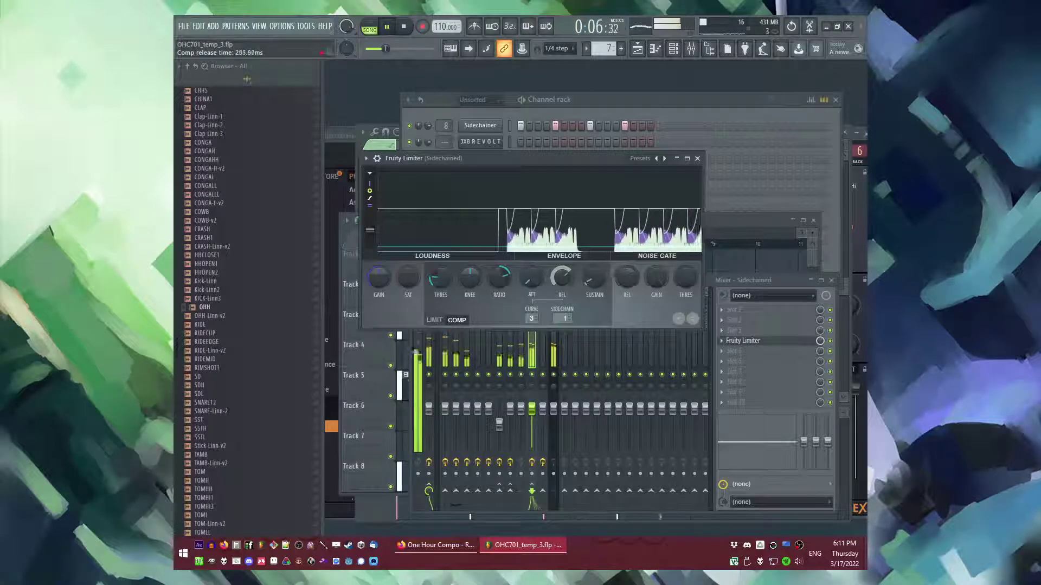
key(space)
Step: Save the project as OHC701_temp_4.flp and move the Pattern 9 clip on Track 4 to start at bar 3
key(F5)
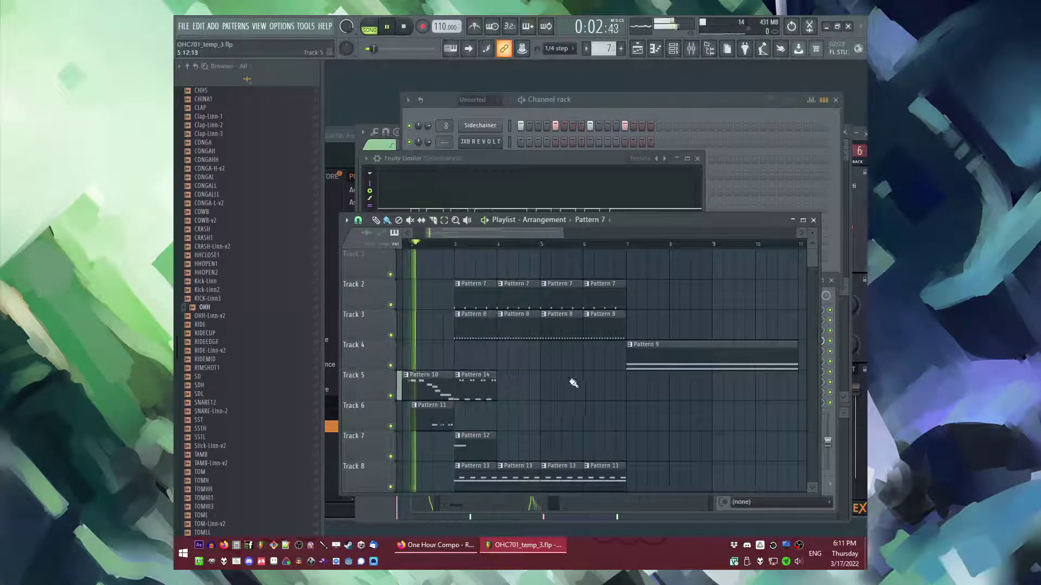
scroll(574, 383, down, 2)
scroll(599, 366, down, 2)
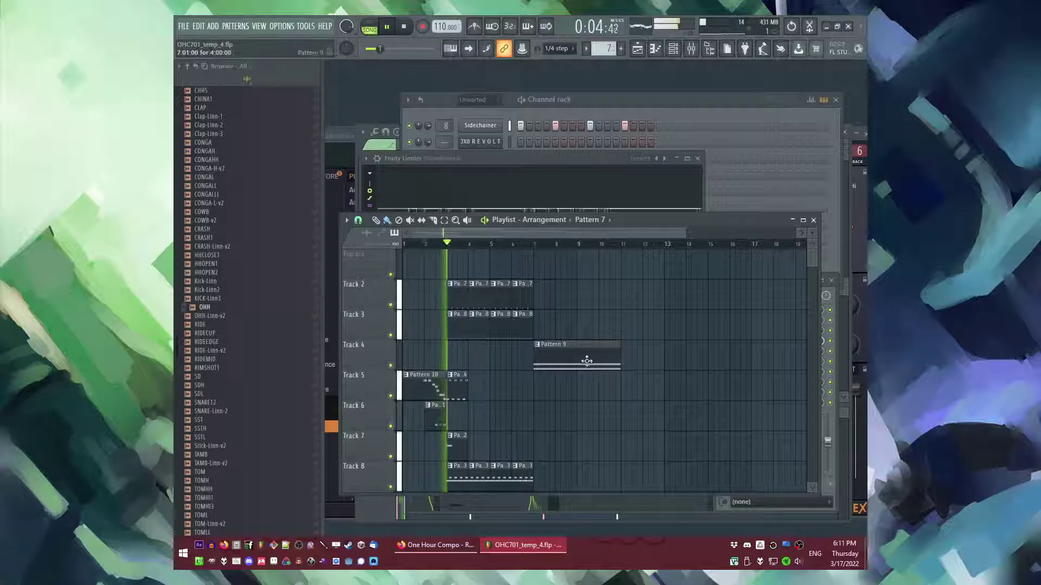
scroll(469, 378, up, 3)
drag(628, 360, 482, 359)
key(space)
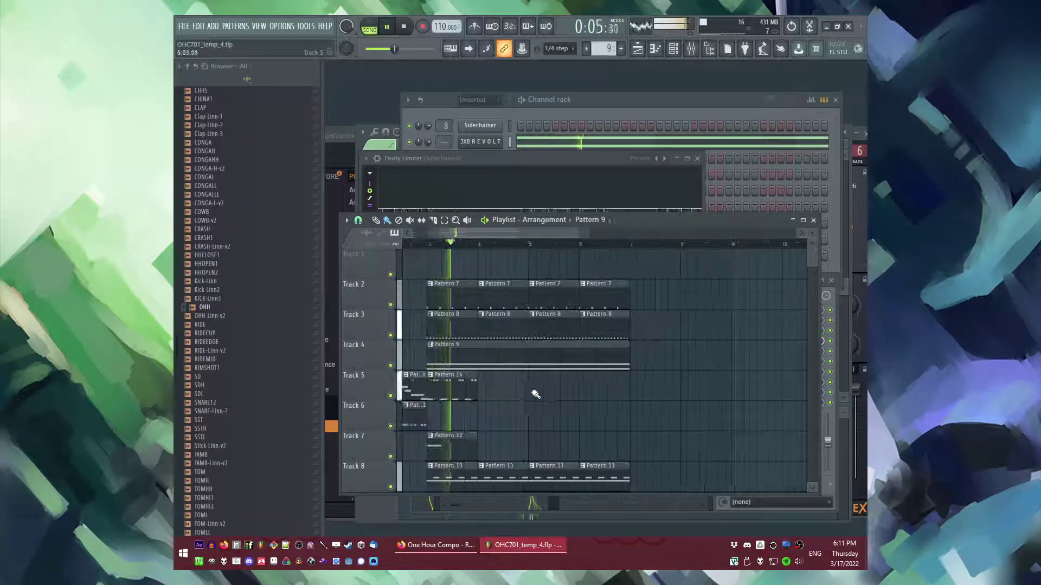
Step: Extend pattern 14's bass riff to four bars, keeping C3–C4 in bars 1–2 and raising bars 3–4 to D#3–D#4
double_click(467, 385)
key(ctrl+a)
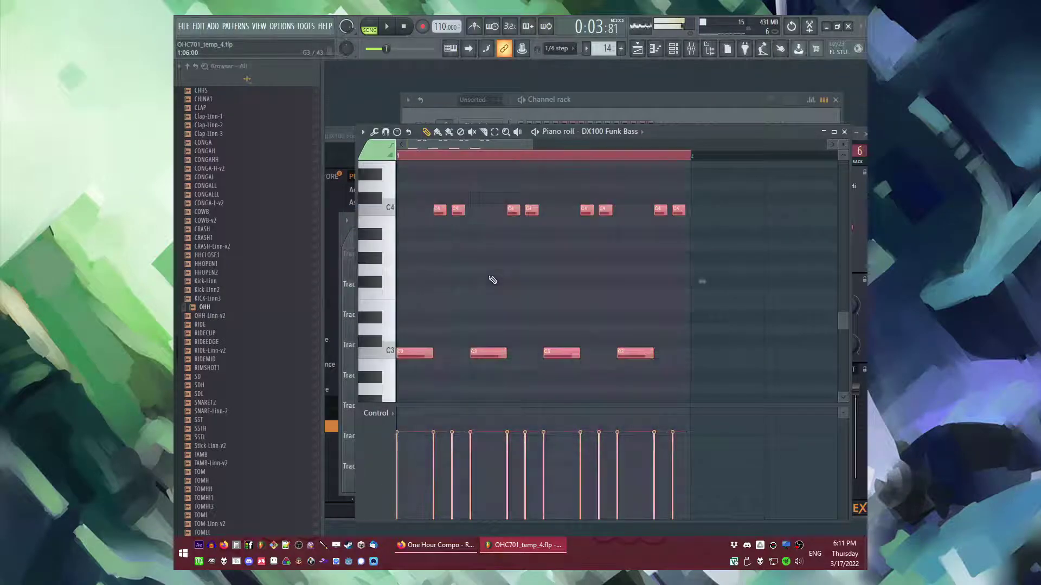
scroll(550, 290, down, 2)
scroll(433, 289, down, 3)
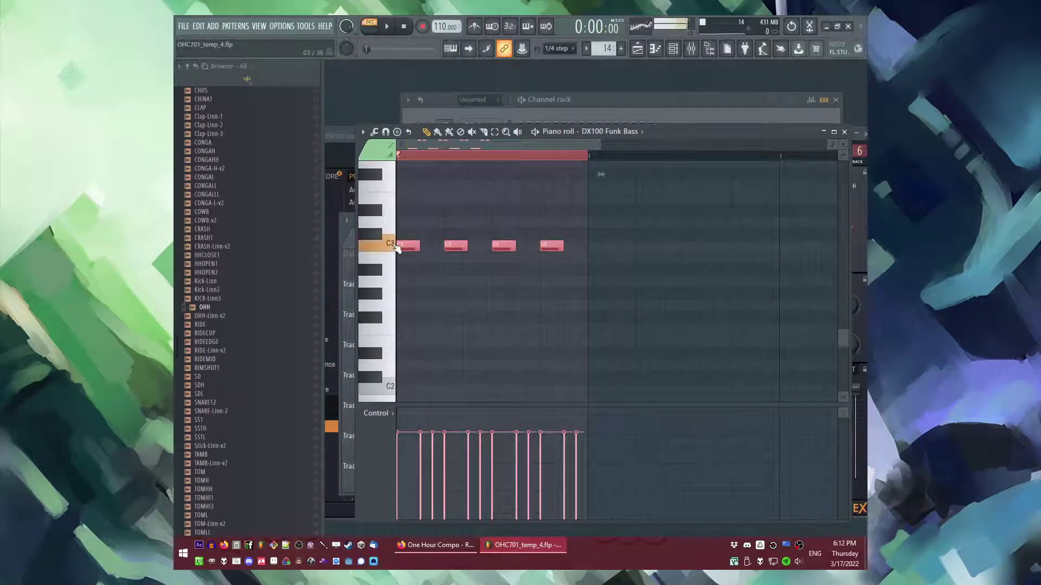
scroll(482, 254, up, 2)
key(space)
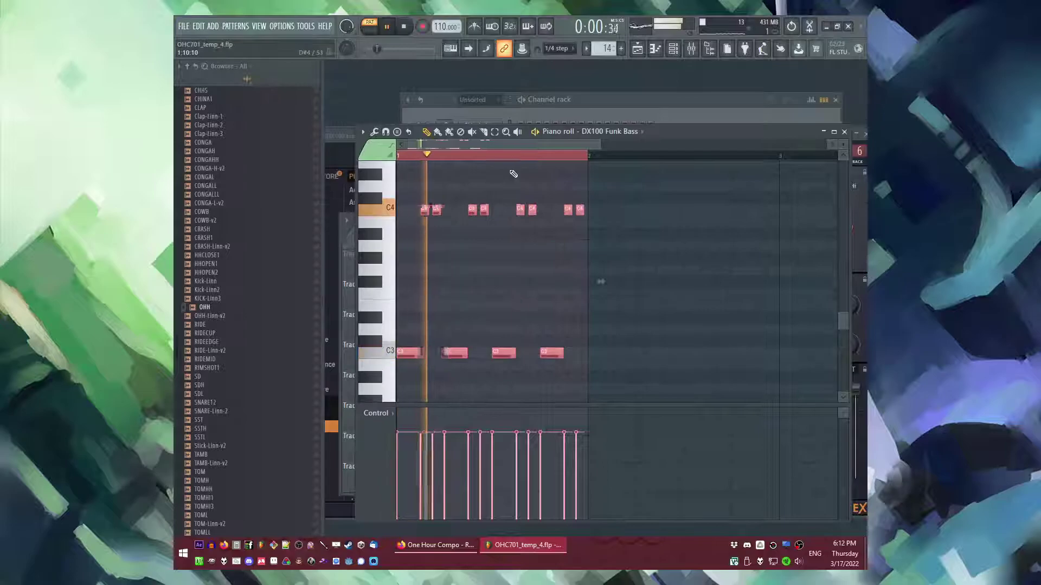
drag(506, 144, 625, 151)
key(ctrl+v)
ctrl+click(608, 236)
key(ctrl+a)
key(ctrl+v)
key(space)
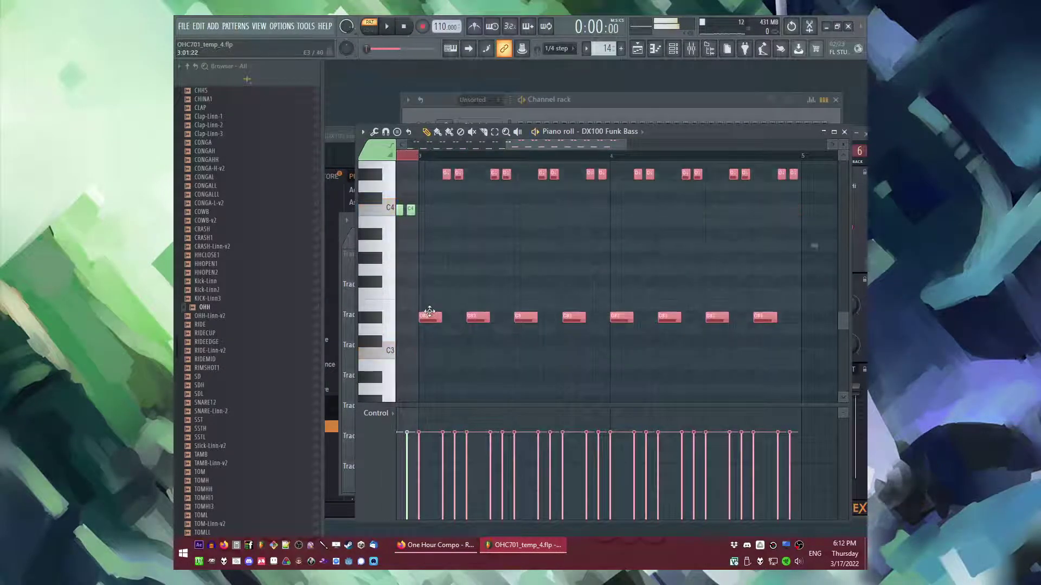
key(ctrl+d)
key(space)
click(426, 156)
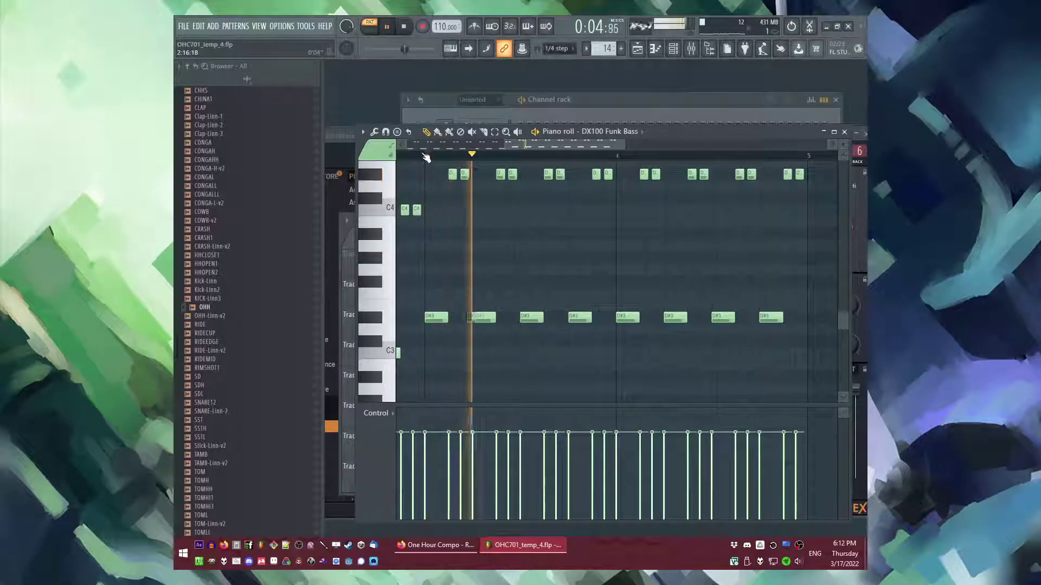
Step: Raise the bass notes in bar 4 of pattern 14 to F3 and F4
scroll(628, 178, up, 1)
drag(632, 178, 806, 362)
drag(625, 351, 625, 323)
key(ctrl+d)
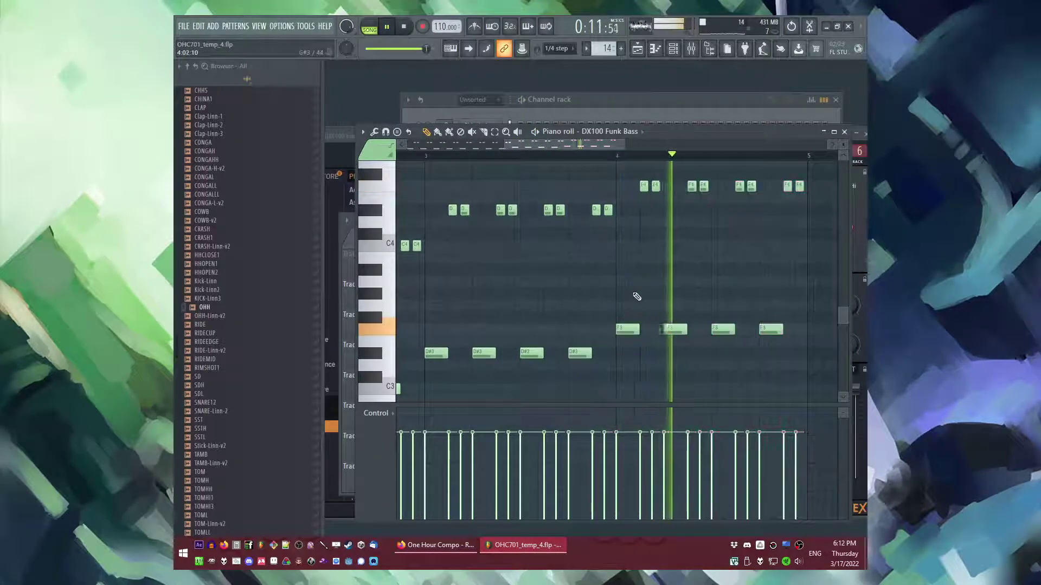
Step: Open pattern 9's JX8 REVOLT notes and raise the upper chord note to G5 from bar 3 onward
key(F5)
scroll(458, 342, down, 2)
scroll(460, 346, up, 3)
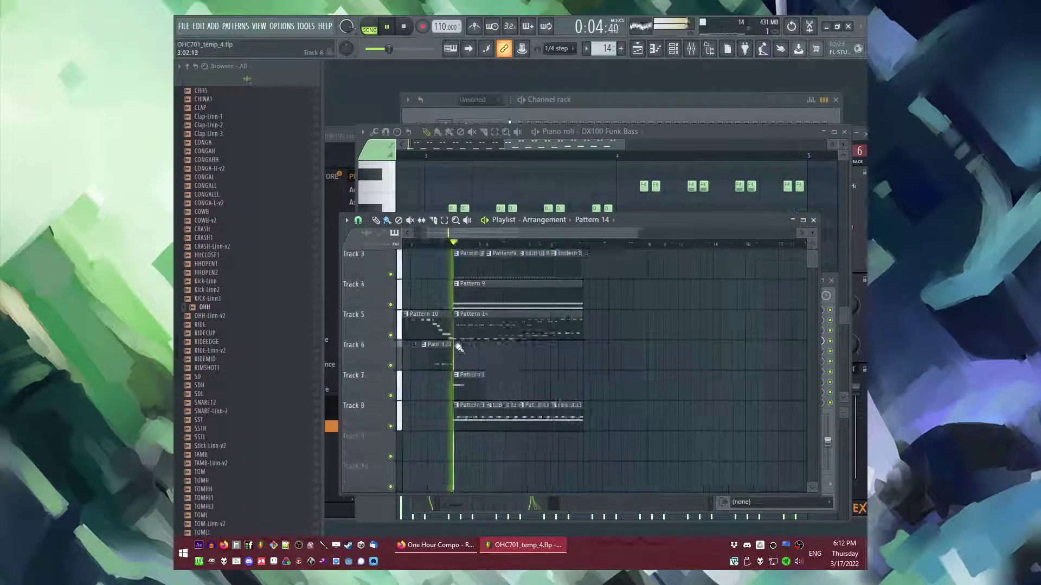
scroll(593, 369, up, 2)
double_click(560, 351)
scroll(620, 342, down, 2)
scroll(585, 243, up, 2)
drag(587, 234, 526, 286)
scroll(477, 268, up, 1)
drag(470, 264, 471, 215)
key(ctrl+d)
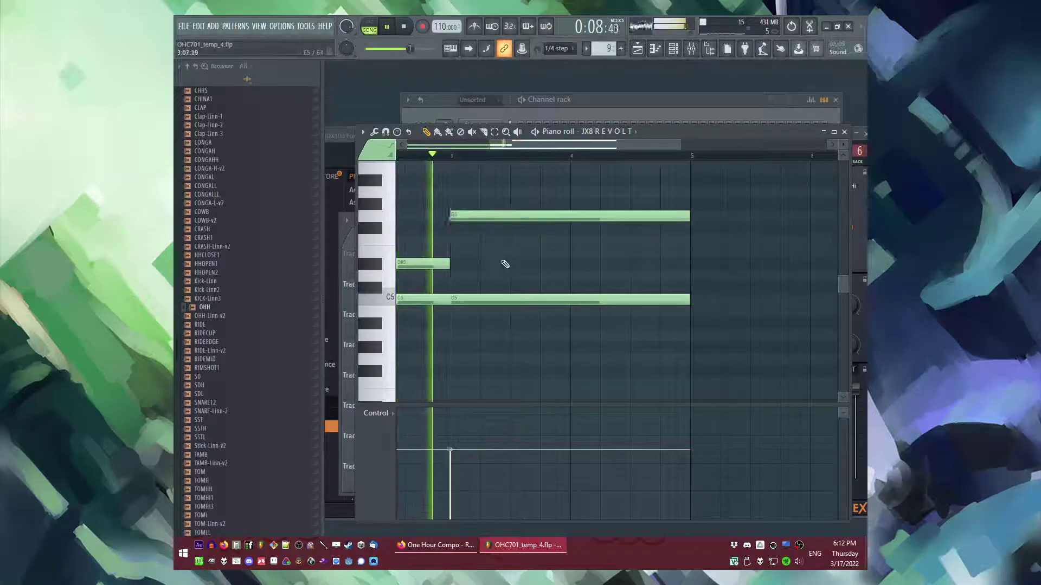
scroll(508, 244, up, 3)
scroll(509, 241, down, 3)
scroll(690, 276, up, 2)
key(ctrl+a)
key(ctrl+d)
key(ctrl+a)
scroll(743, 276, down, 2)
key(ctrl+d)
Step: Duplicate the pattern 7, 8, 9, 14 and 13 clips of bars 3–6 so that they repeat from bar 7
key(F5)
drag(669, 268, 475, 396)
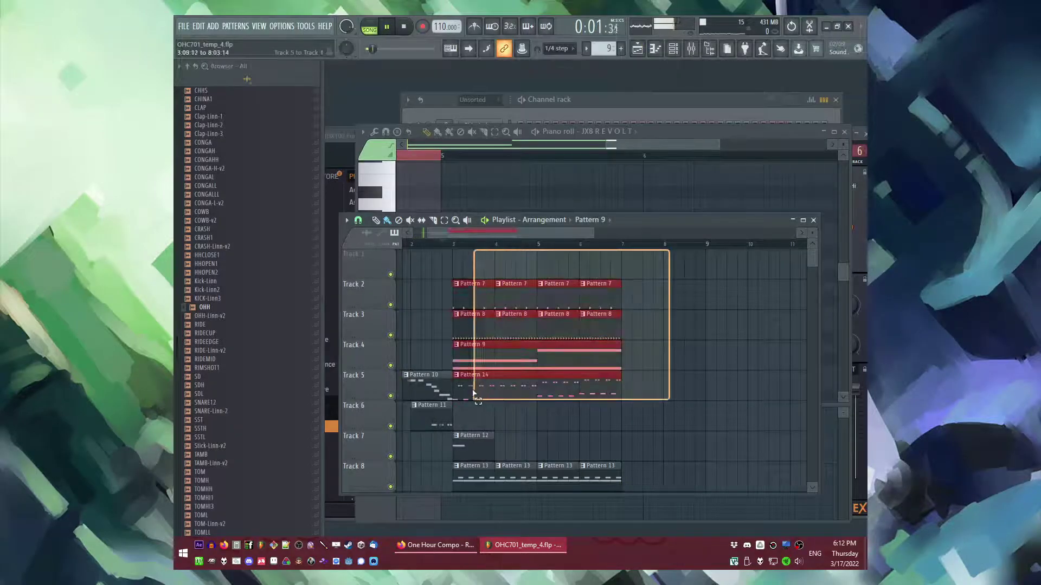
key(ctrl+b)
scroll(657, 396, down, 2)
drag(663, 388, 465, 457)
drag(682, 417, 471, 438)
key(ctrl+b)
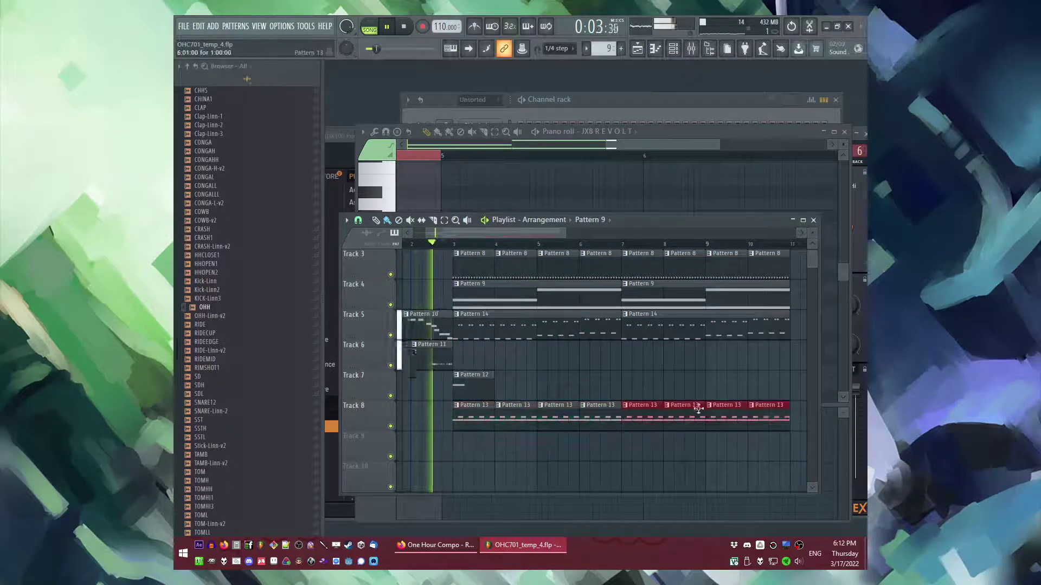
scroll(687, 407, up, 2)
scroll(690, 392, down, 1)
key(ctrl+d)
Step: Place a copy of Pattern 14 on Track 1 at bar 2 and make it unique
scroll(439, 428, up, 2)
click(525, 388)
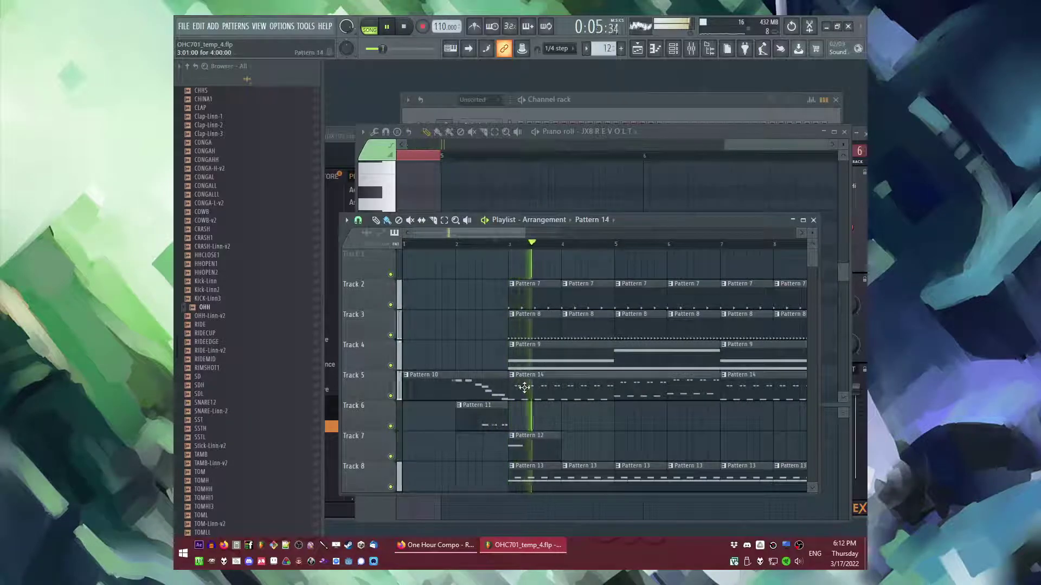
click(453, 264)
right_click(459, 266)
click(461, 267)
click(458, 254)
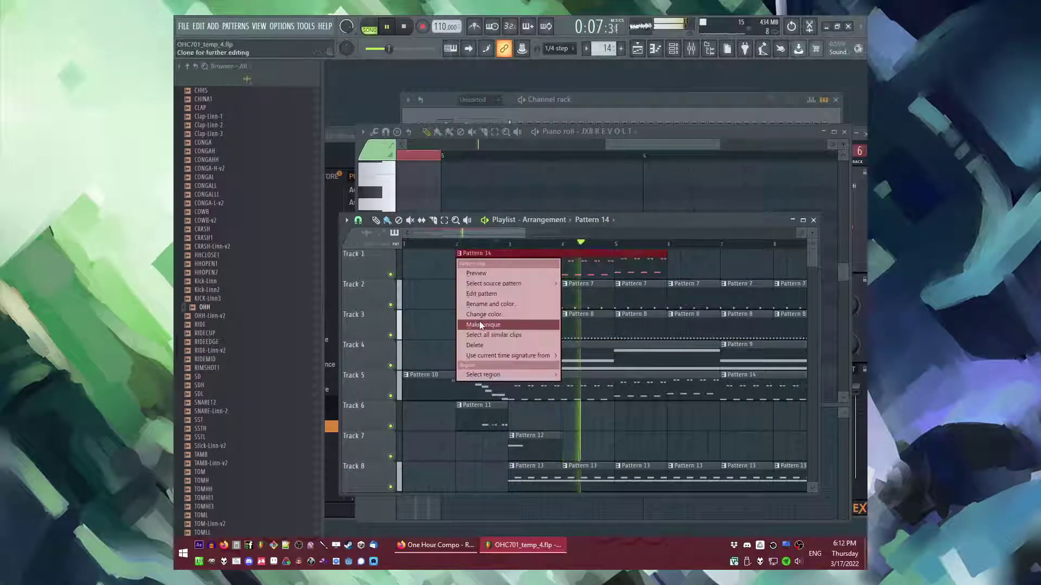
click(480, 322)
Step: Delete all notes from the new pattern 15 and switch playback back to song mode
double_click(481, 271)
key(l)
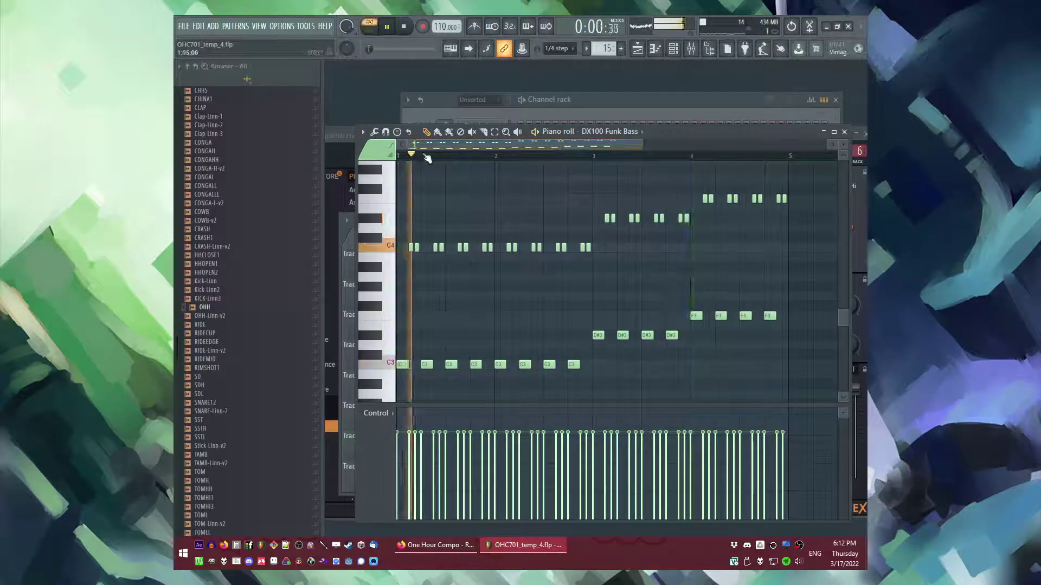
key(ctrl+a)
key(Delete)
key(space)
key(space)
scroll(548, 283, up, 3)
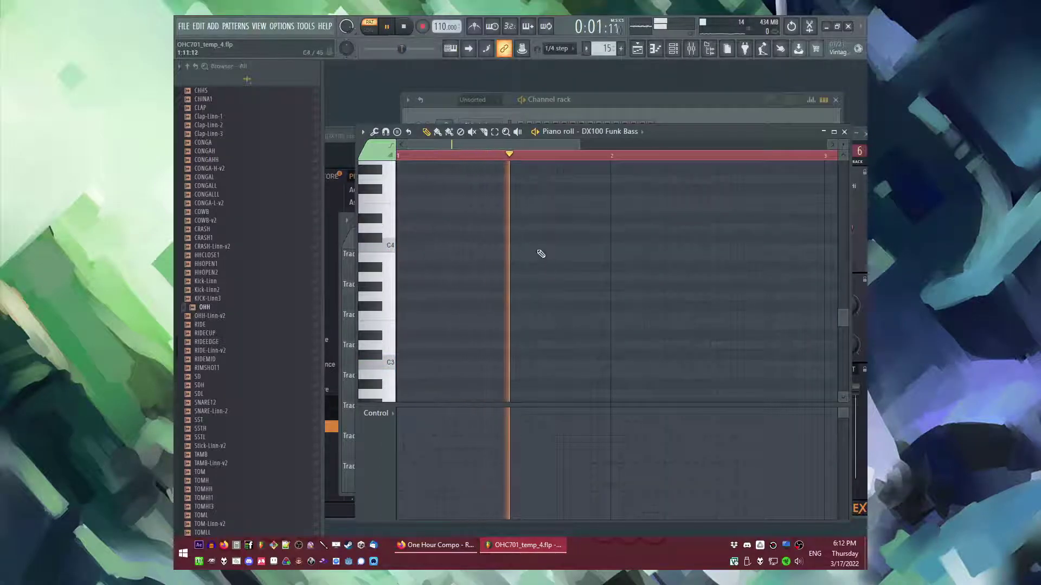
scroll(542, 275, down, 2)
key(F5)
key(l)
key(F6)
key(F6)
key(F7)
Step: Write a bass fill in pattern 15: C4, G4, A#4 and C5 on steps 11–14 and a two-step D#4 on step 15
key(space)
click(488, 281)
drag(488, 282, 488, 296)
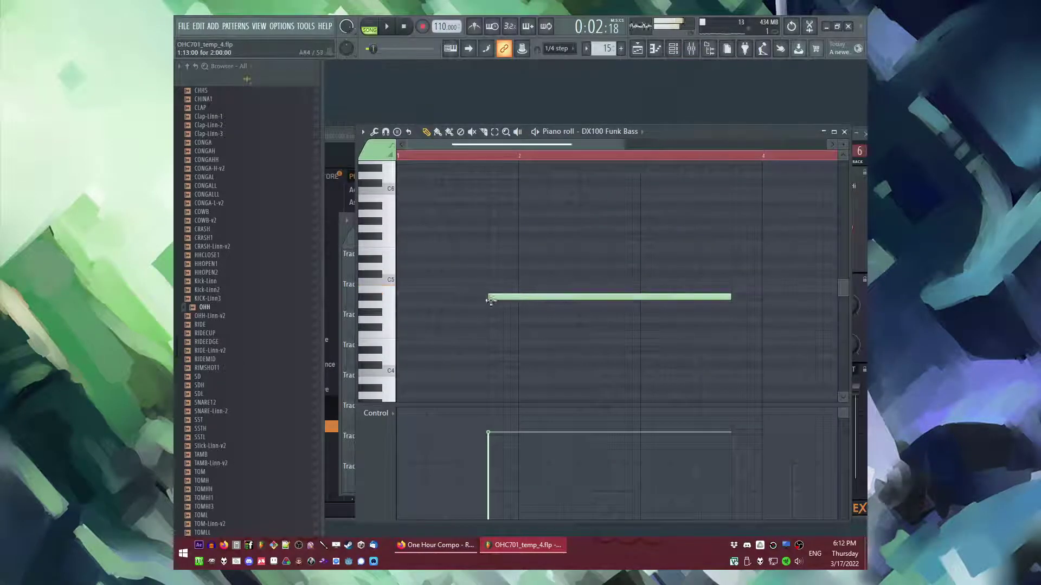
drag(637, 300, 470, 323)
key(space)
scroll(467, 329, up, 1)
right_click(470, 321)
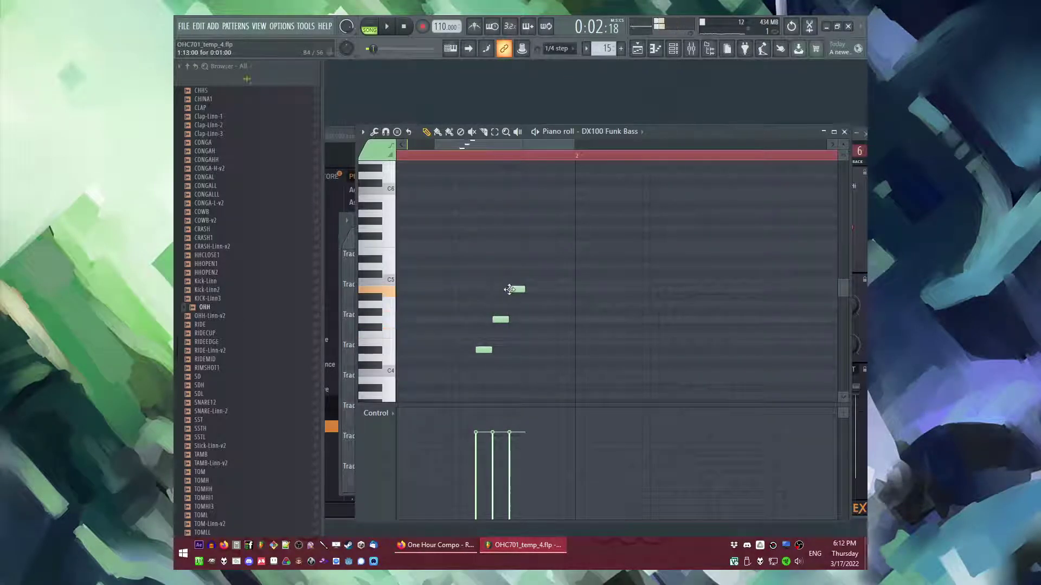
scroll(541, 307, down, 3)
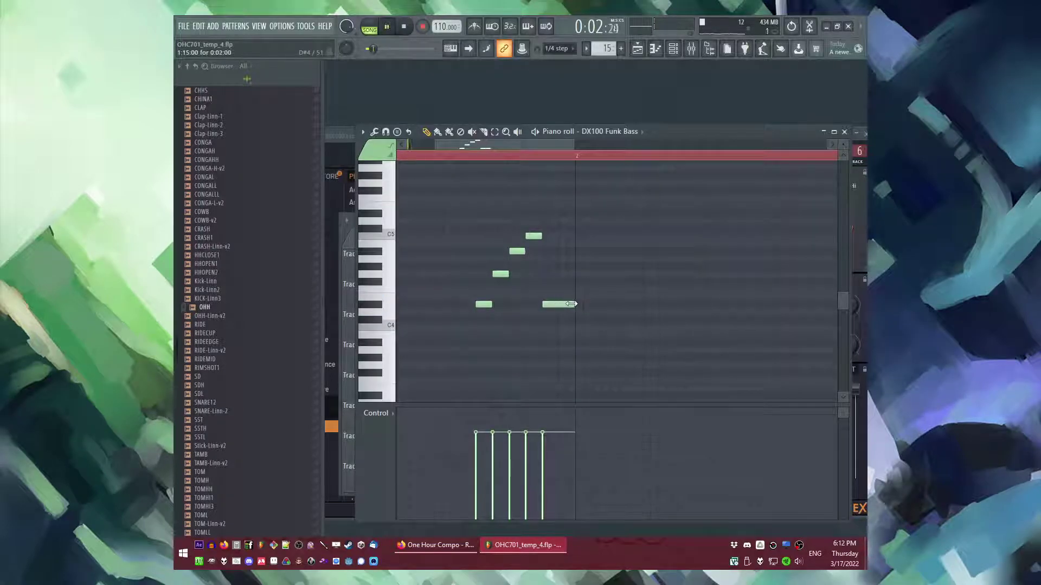
drag(490, 306, 488, 328)
Step: Try a rising velocity ramp across the notes of pattern 15's bass fill while the song plays
click(472, 157)
drag(490, 470, 544, 441)
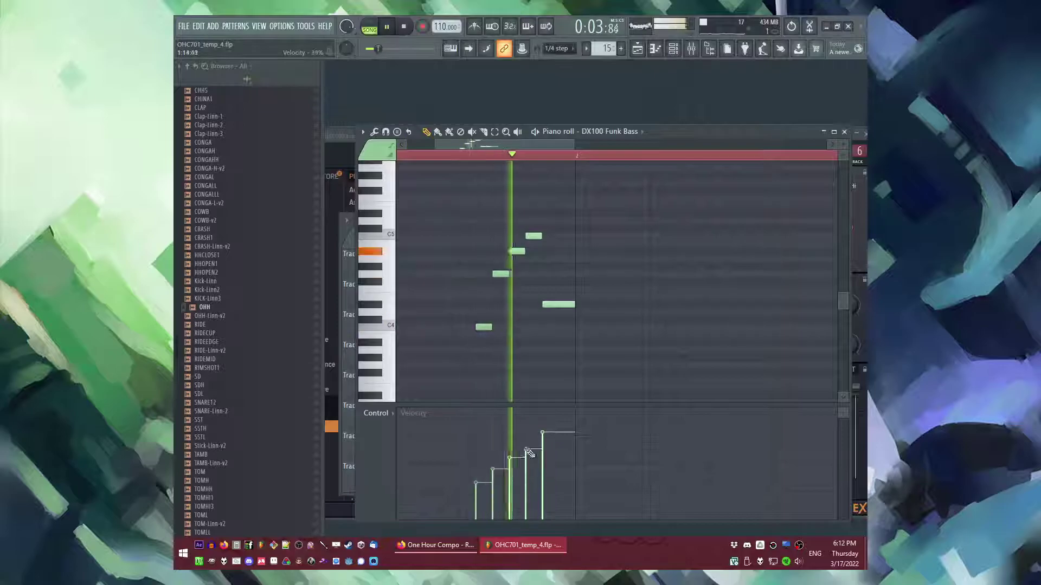
key(F5)
click(486, 244)
double_click(485, 268)
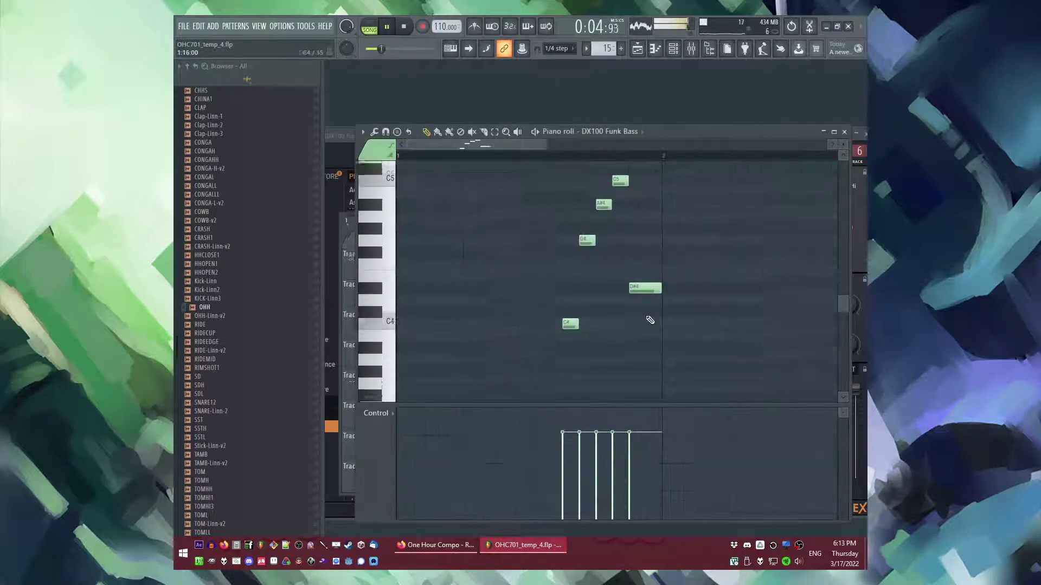
Step: Transpose all notes of pattern 15's bass fill down one octave
key(ctrl+a)
key(ctrl+Up)
key(ctrl+Down)
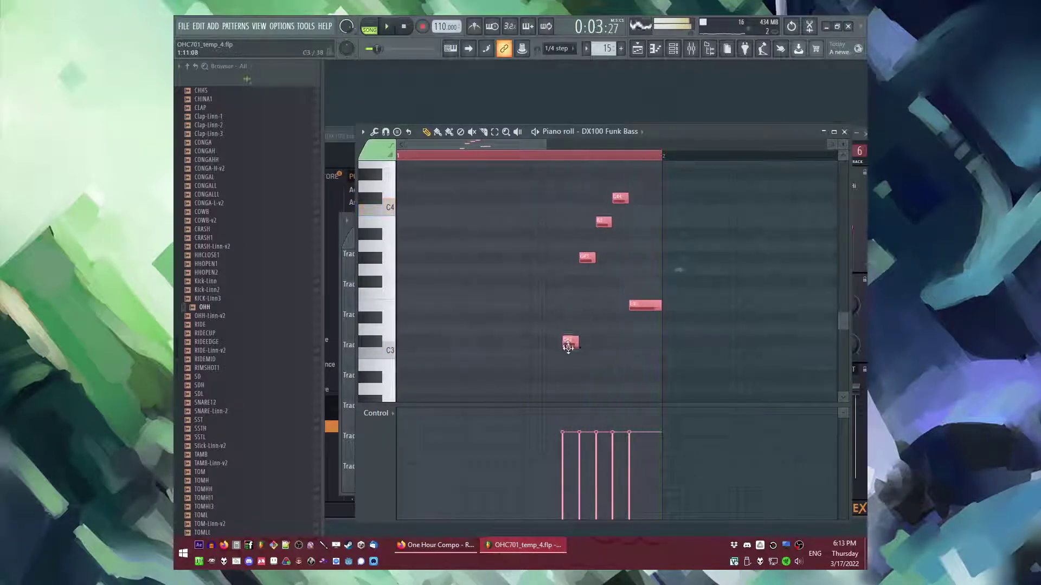
right_click(552, 323)
Step: Create a new pattern 16 and place it on Track 9 at bar 3
key(Tab)
key(Tab)
scroll(490, 415, down, 3)
scroll(416, 407, down, 2)
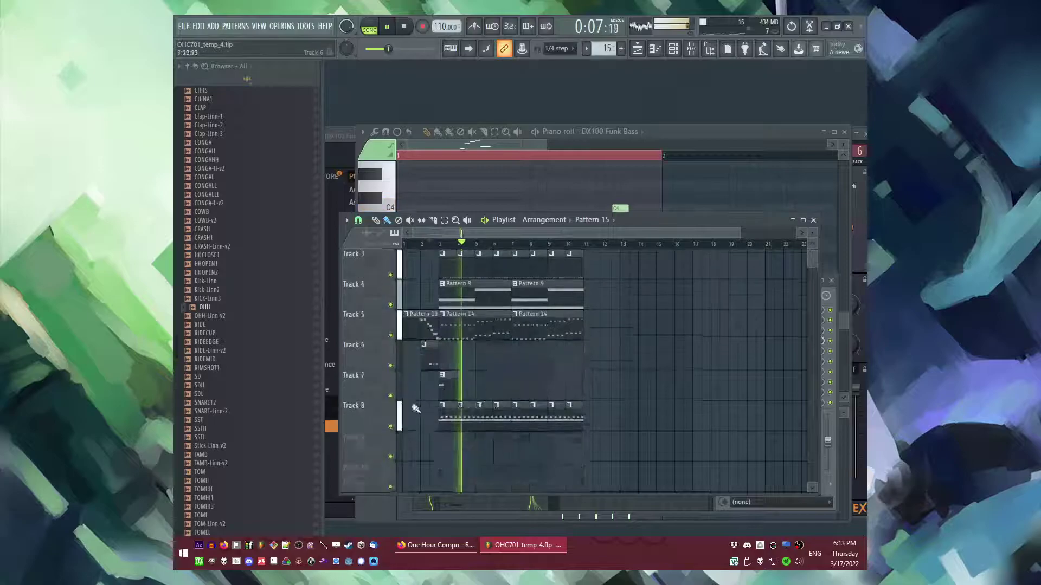
scroll(419, 408, up, 2)
scroll(495, 367, up, 2)
scroll(504, 372, down, 2)
key(F4)
click(470, 448)
drag(470, 448, 465, 449)
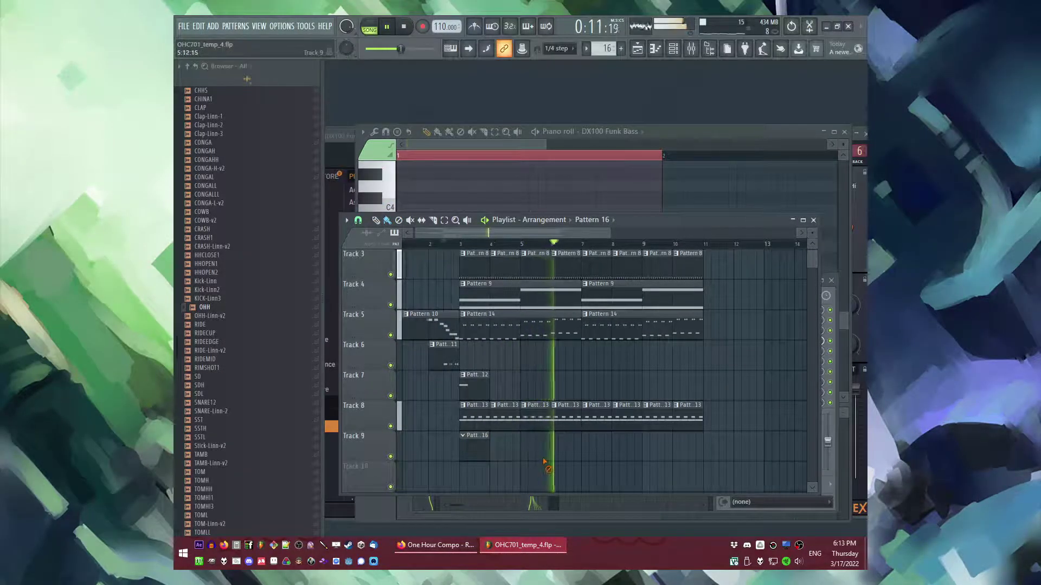
scroll(590, 374, up, 1)
key(F9)
click(544, 343)
click(556, 340)
click(533, 345)
click(567, 344)
key(F9)
key(F5)
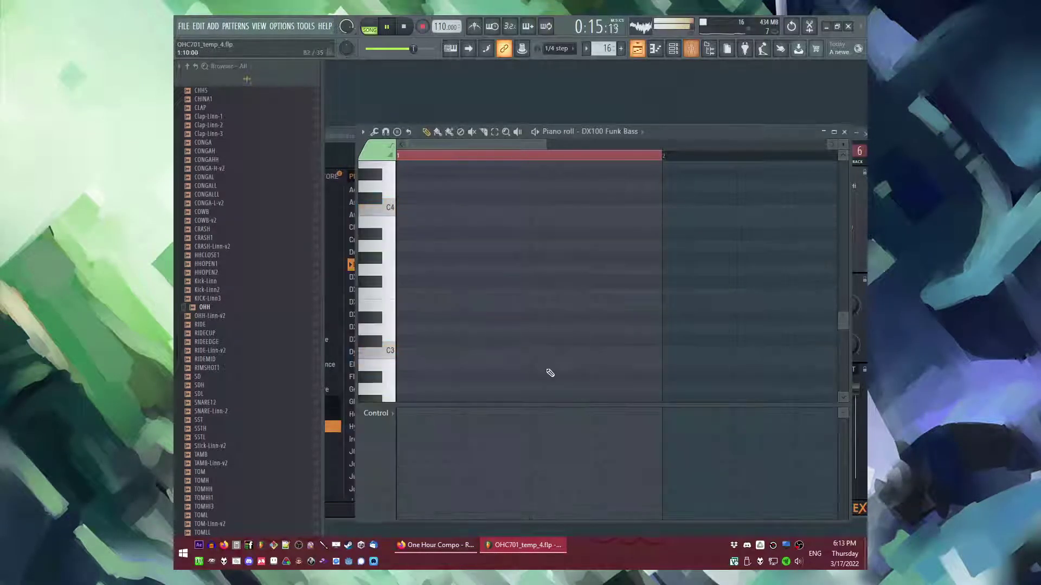
Step: Make the second Pattern 9 clip on Track 4 at bar 7 unique so it can be edited separately
key(F6)
key(F5)
double_click(529, 329)
key(F6)
key(F5)
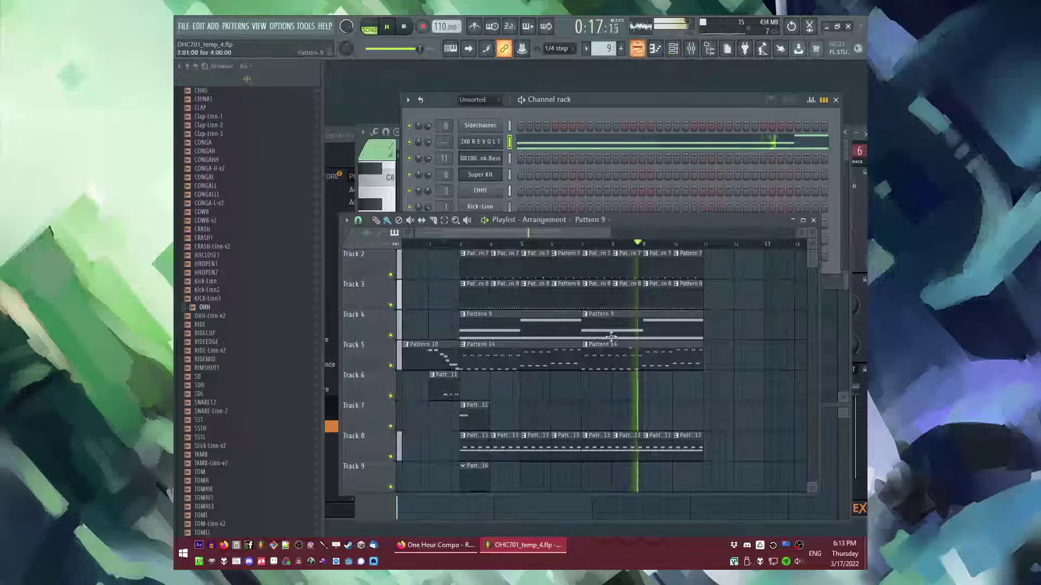
click(585, 315)
click(606, 386)
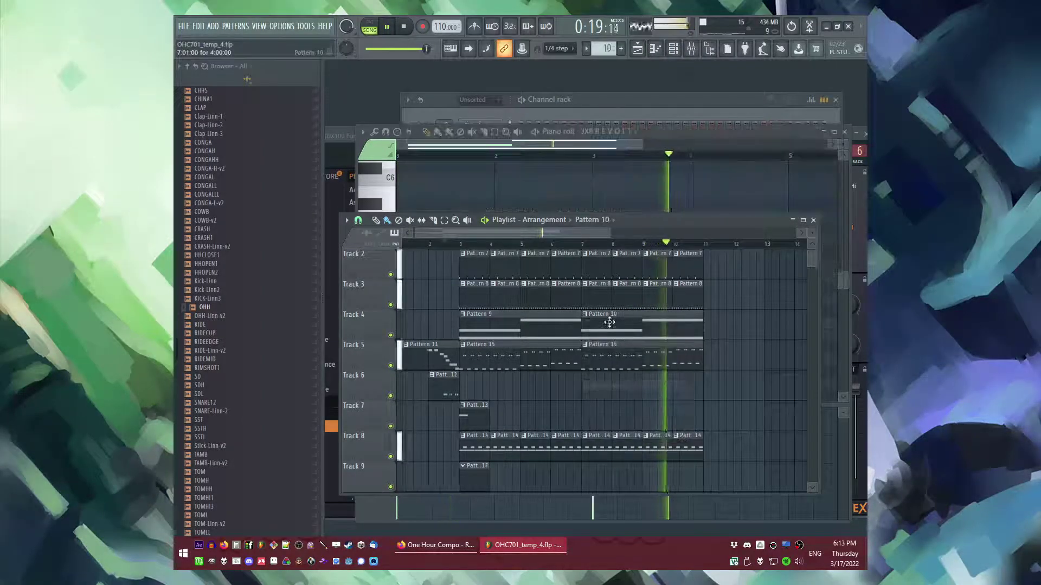
Step: Open pattern 10 in the JX8 REVOLT piano roll and shorten the second C5 note to end at bar 4
double_click(609, 324)
key(space)
scroll(580, 233, down, 2)
click(555, 157)
key(space)
scroll(701, 298, up, 2)
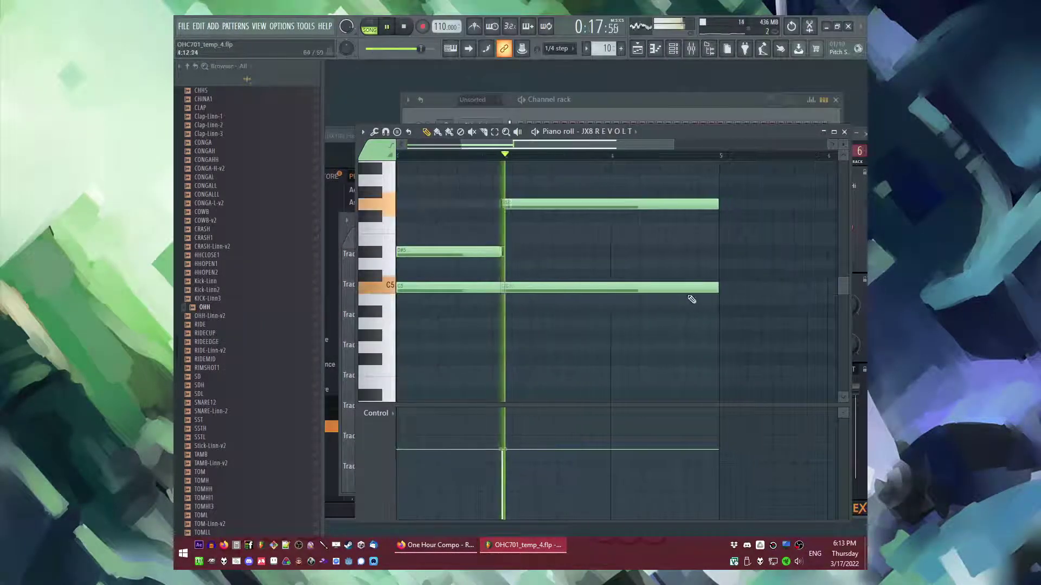
drag(722, 288, 611, 288)
key(space)
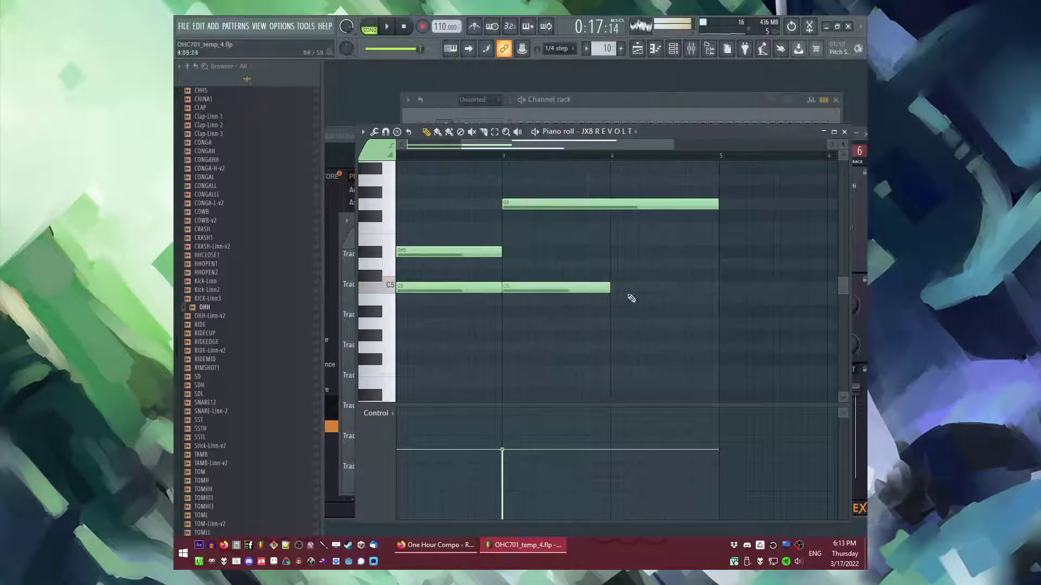
Step: Add one-bar A#5 and F5 notes at bar 4 of pattern 10 and play the chord change
scroll(623, 295, up, 2)
click(611, 251)
drag(612, 248, 607, 278)
scroll(625, 322, down, 1)
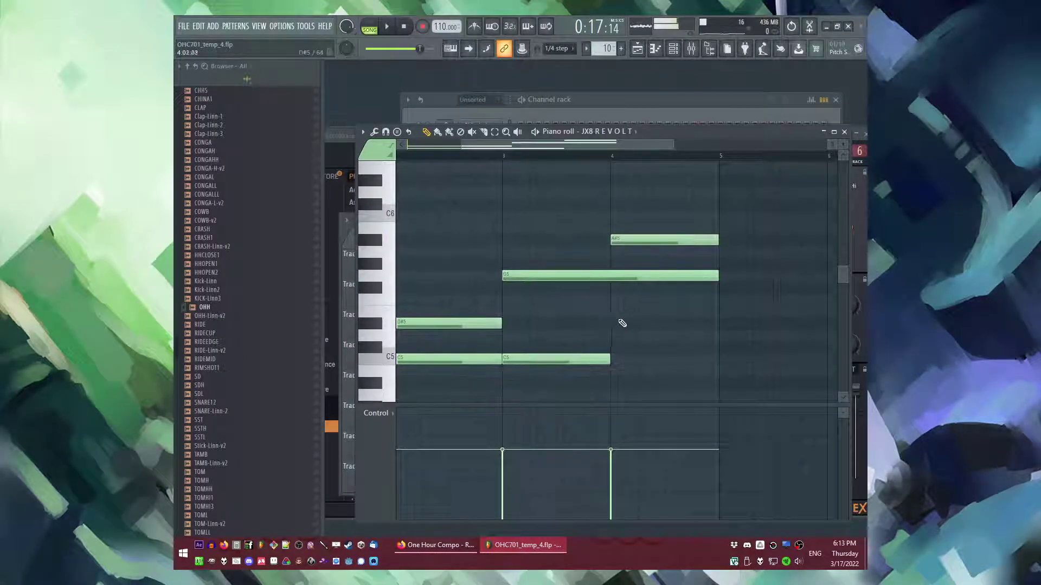
click(613, 301)
key(space)
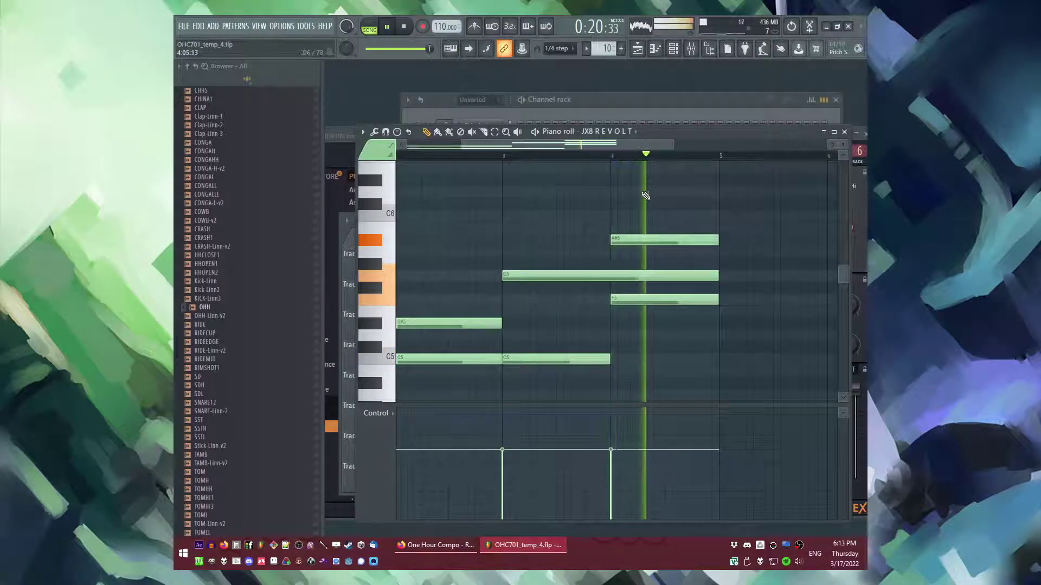
Step: Assign the JX8 REVOLT channel to mixer track 12
key(F5)
key(F6)
key(space)
click(476, 145)
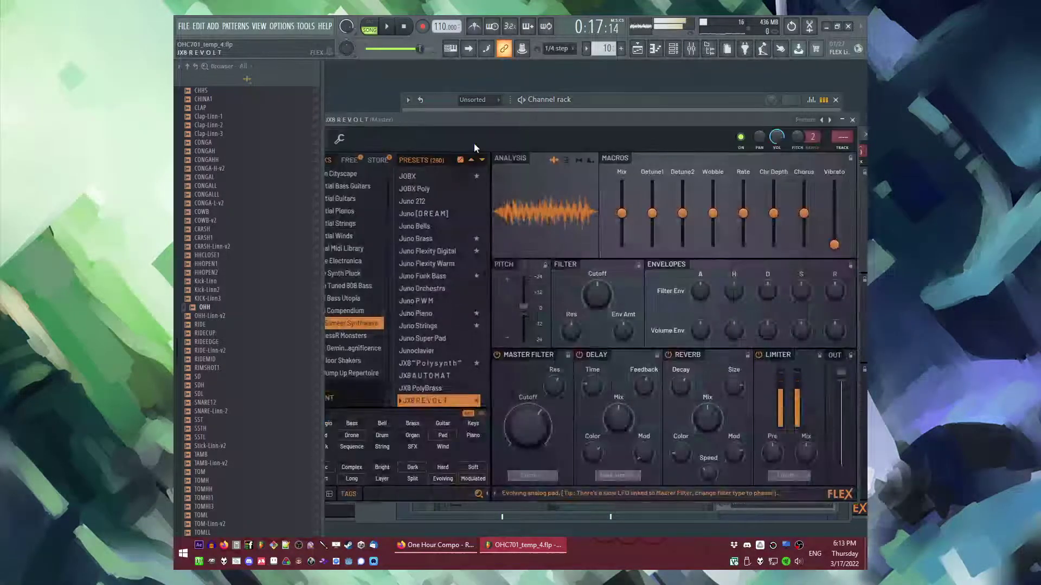
double_click(849, 151)
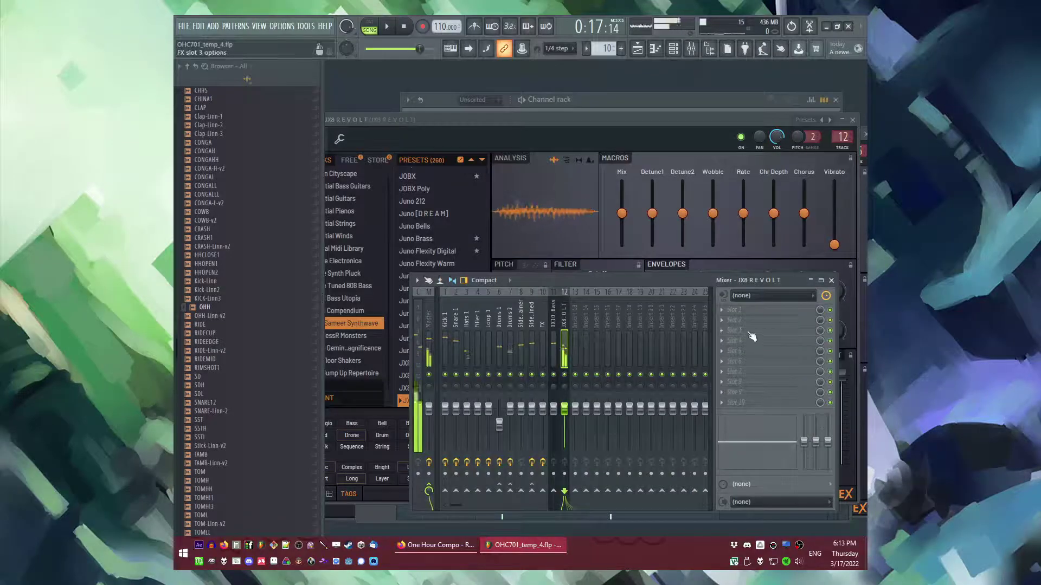
Step: Add Fruity Parametric EQ 2 to the JX8 REVOLT mixer track, cutting the lows and pulling the top band down
click(732, 309)
click(670, 374)
key(space)
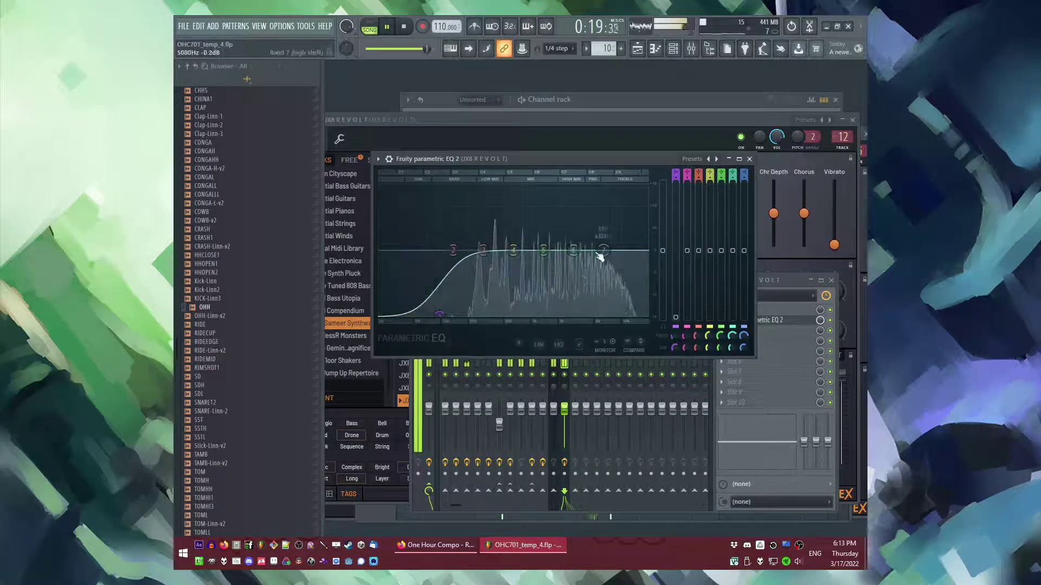
drag(603, 249, 650, 319)
click(750, 159)
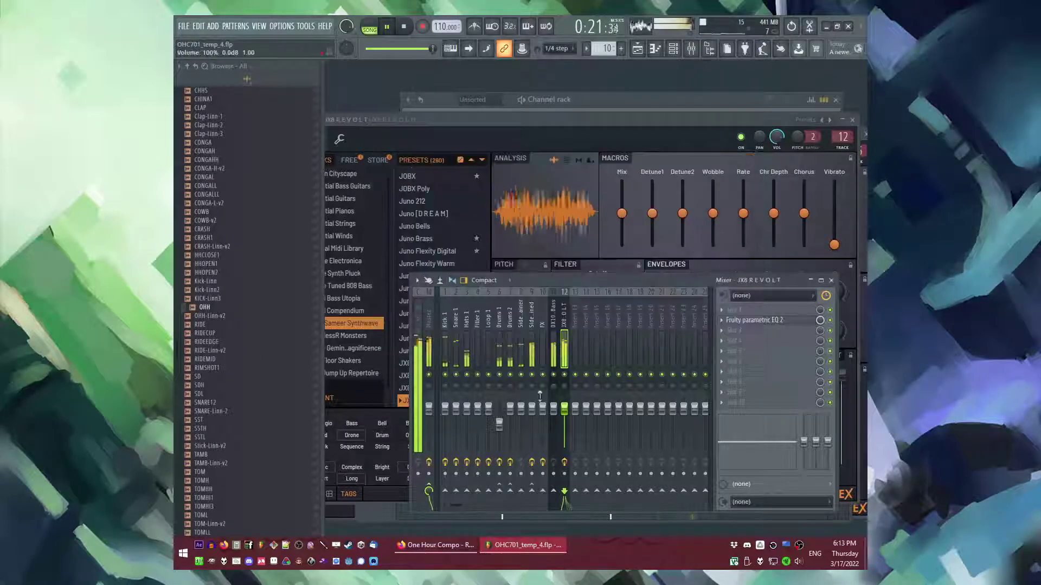
Step: Route the JX8 REVOLT mixer track to the sidechained track 9 and remove its direct route to the master
click(533, 492)
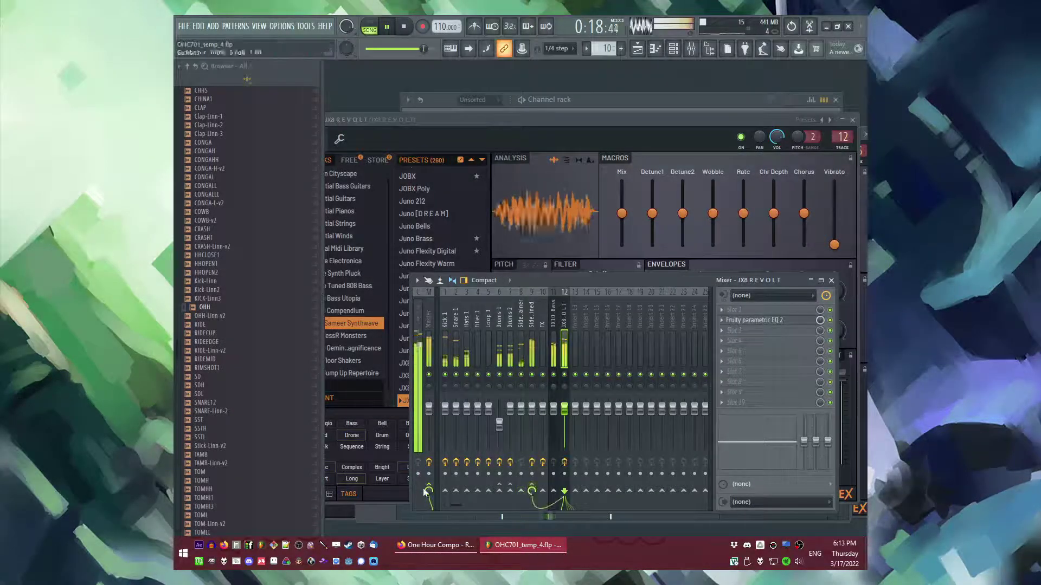
click(429, 489)
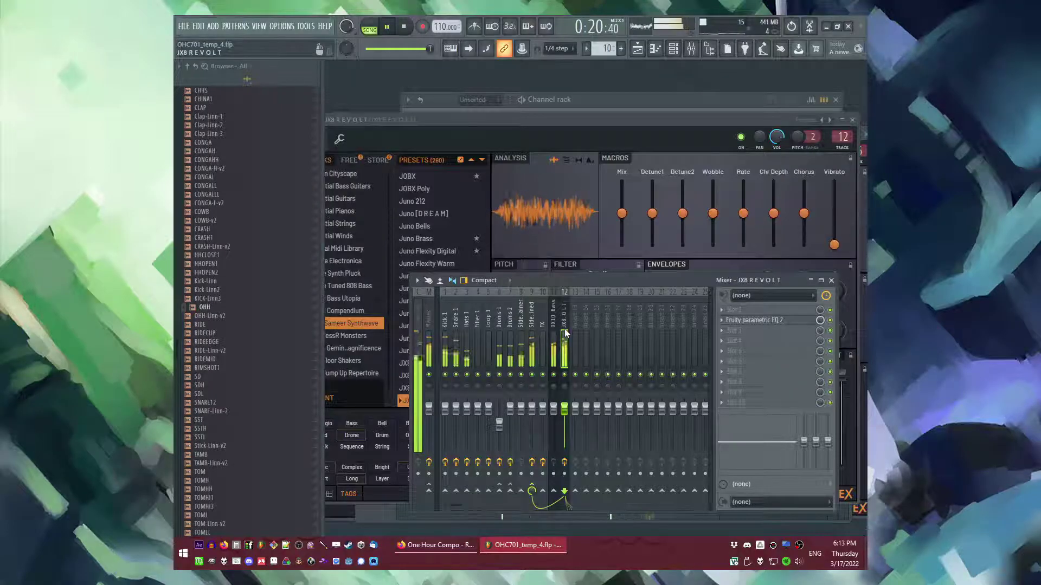
key(F9)
Step: Play the playlist from bar 3 and save the project as the new version OHC701_temp_5.flp
key(F5)
click(447, 244)
key(ctrl+n)
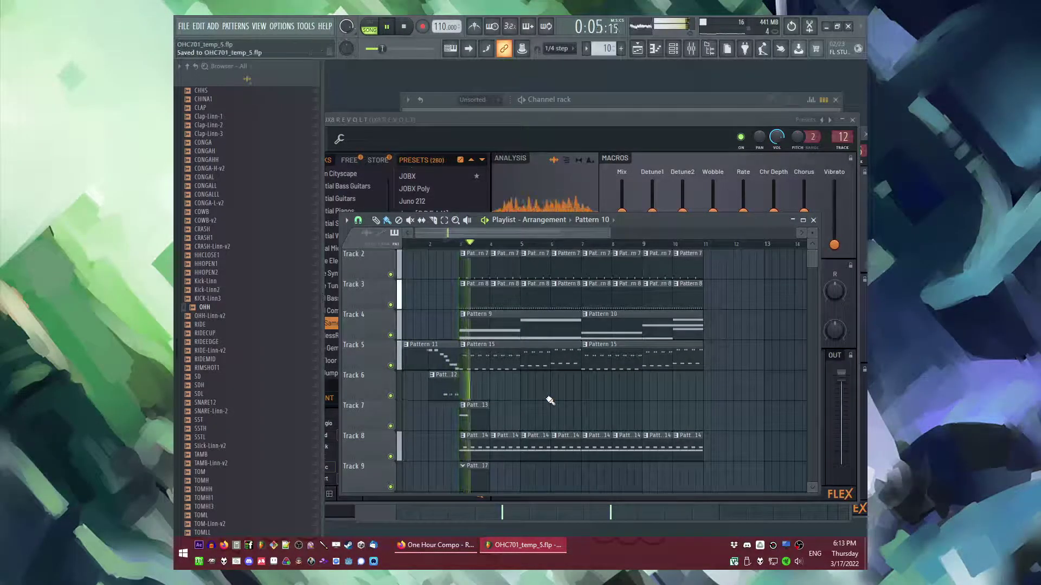
Step: Select the empty pattern 17 on Track 9 and examine the Fruity Reeverb 2 on the Drums 1 mixer track
scroll(547, 400, down, 2)
click(467, 415)
key(F6)
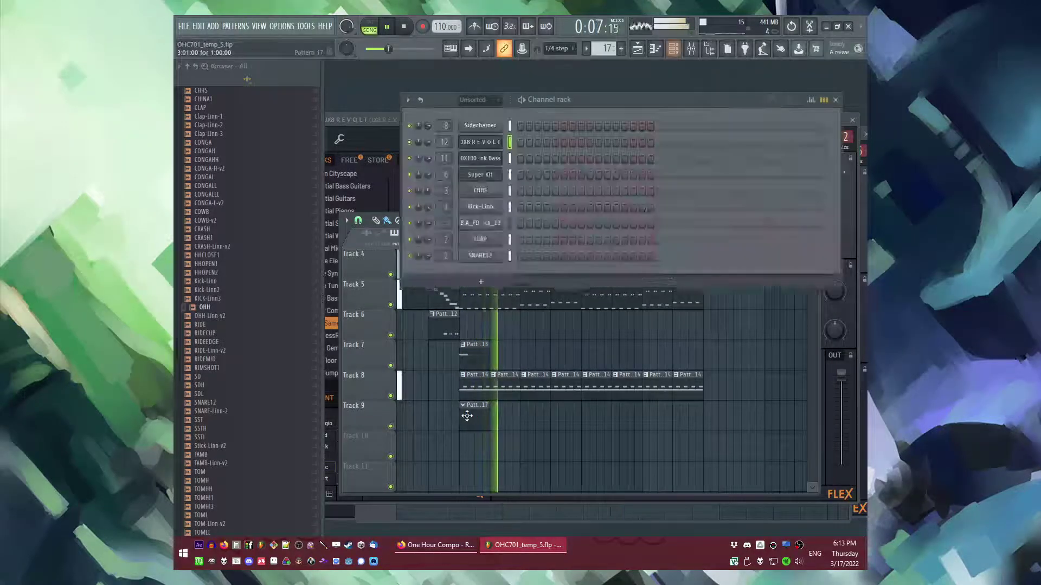
click(214, 27)
key(F9)
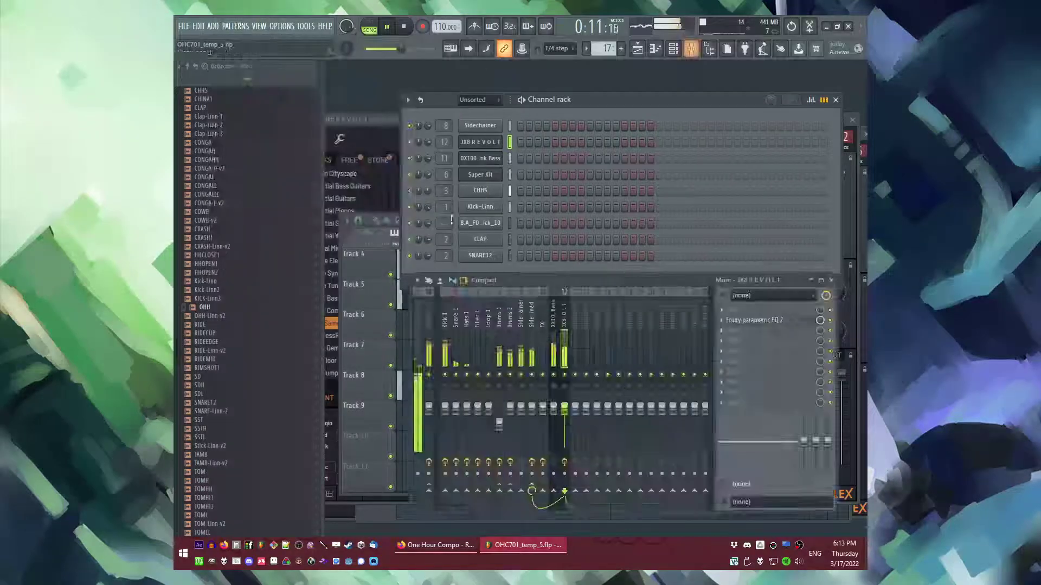
click(501, 336)
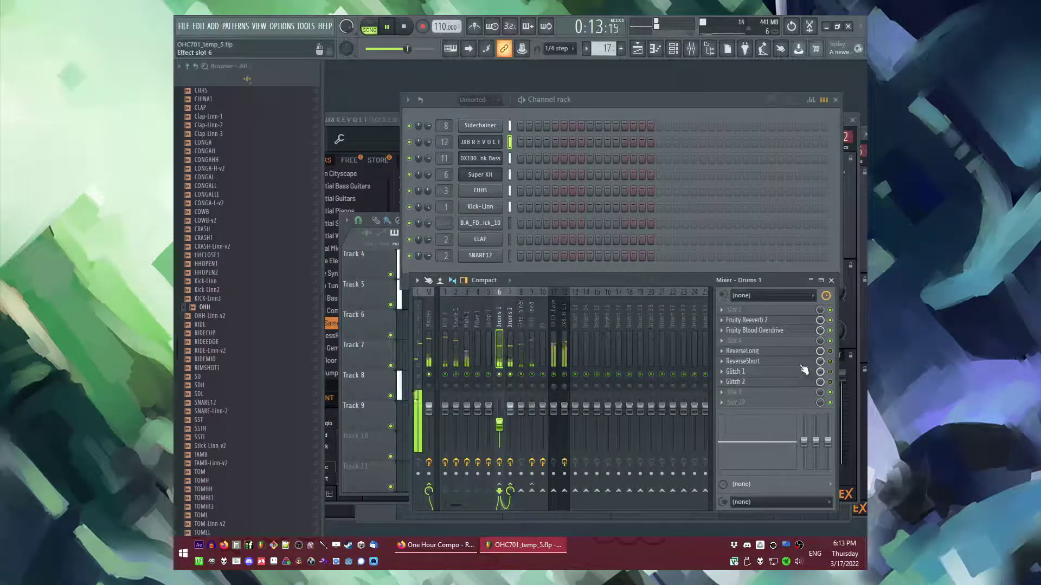
click(764, 320)
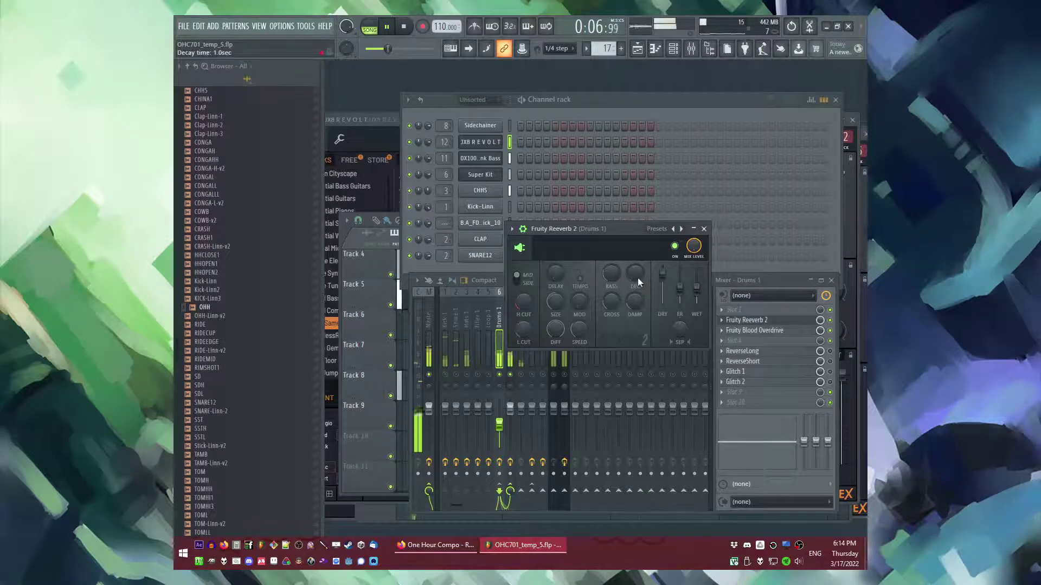
key(F9)
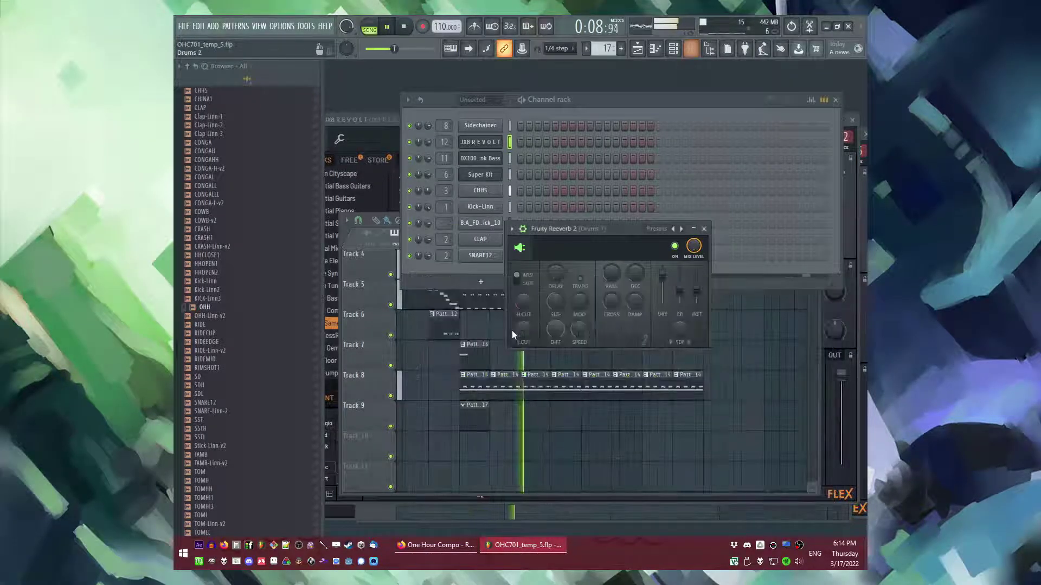
click(481, 420)
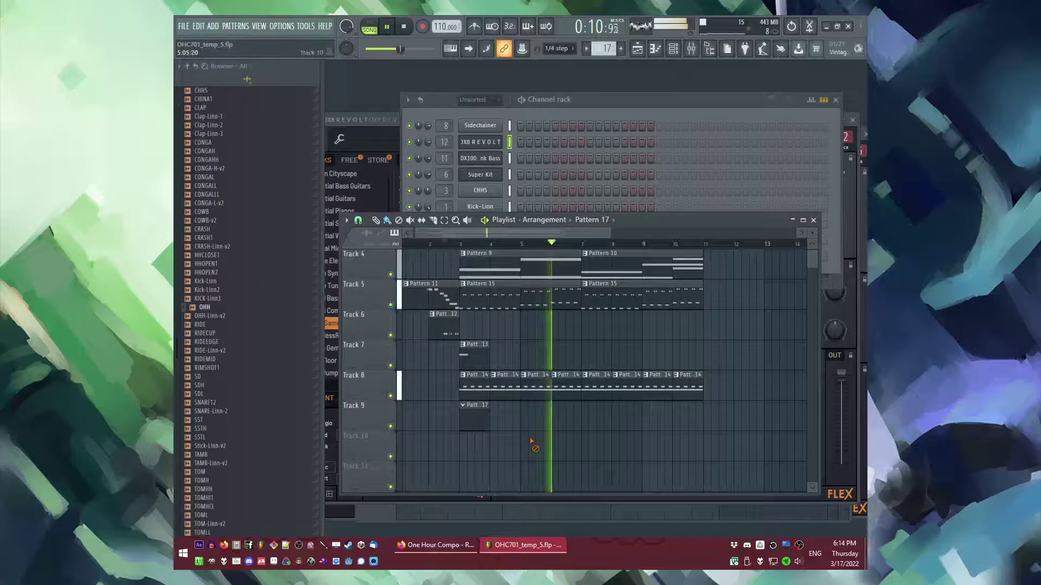
Step: Make the Pattern 7 drum clip at bar 6 on Track 2 unique and open its steps for editing
scroll(519, 354, up, 3)
key(space)
key(space)
click(554, 284)
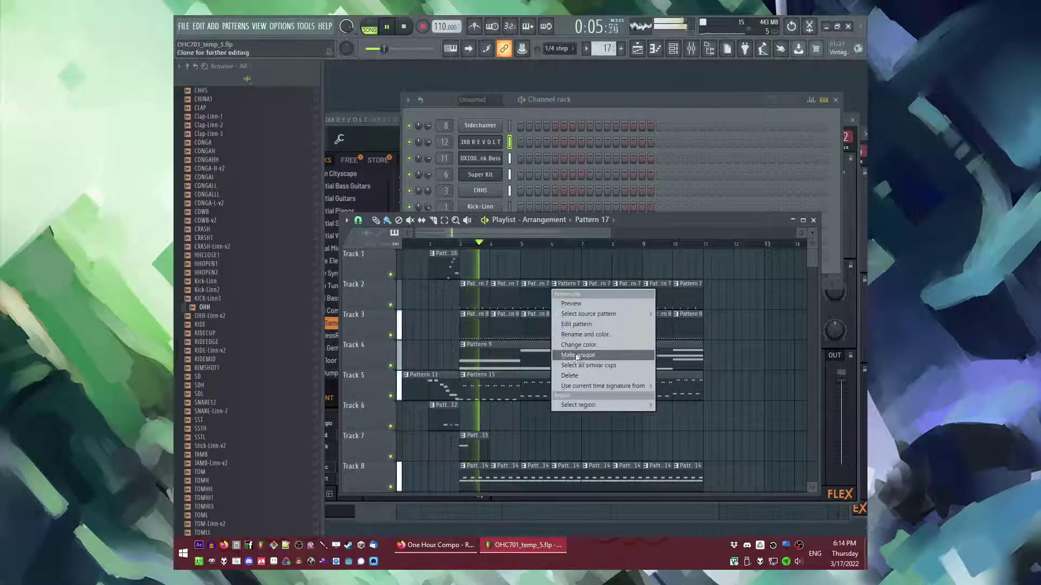
click(565, 291)
double_click(565, 291)
key(l)
key(F6)
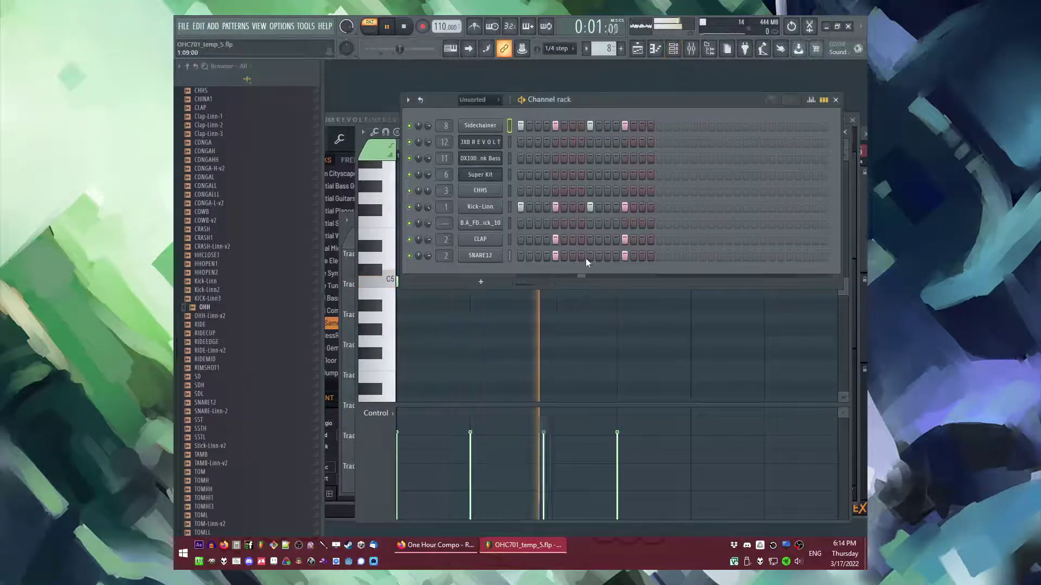
Step: Play the song from bar 6 and add CLAP and SNARE12 hits on step 15 of pattern 8
key(space)
key(space)
key(F5)
click(554, 244)
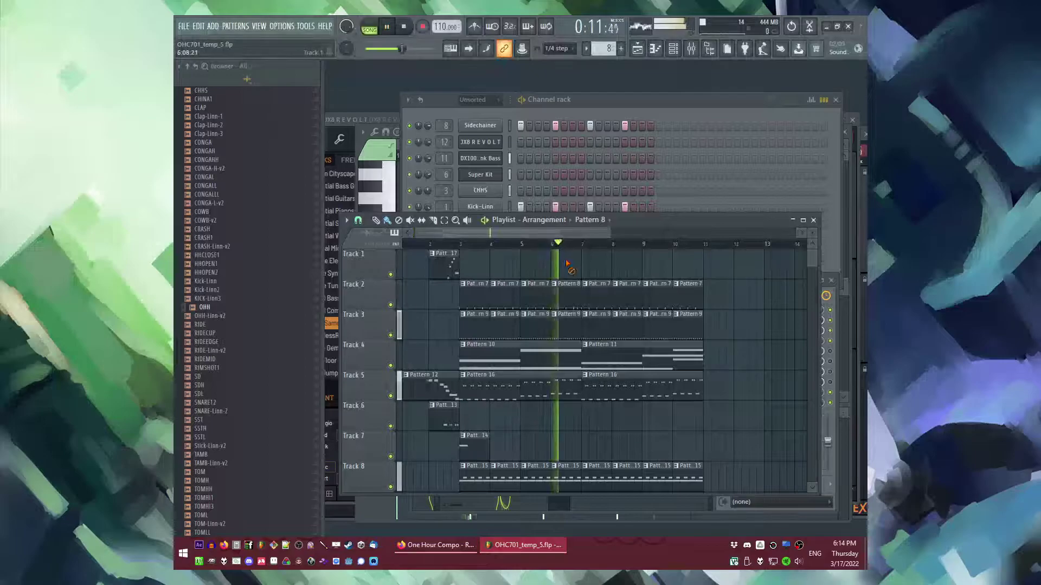
click(637, 103)
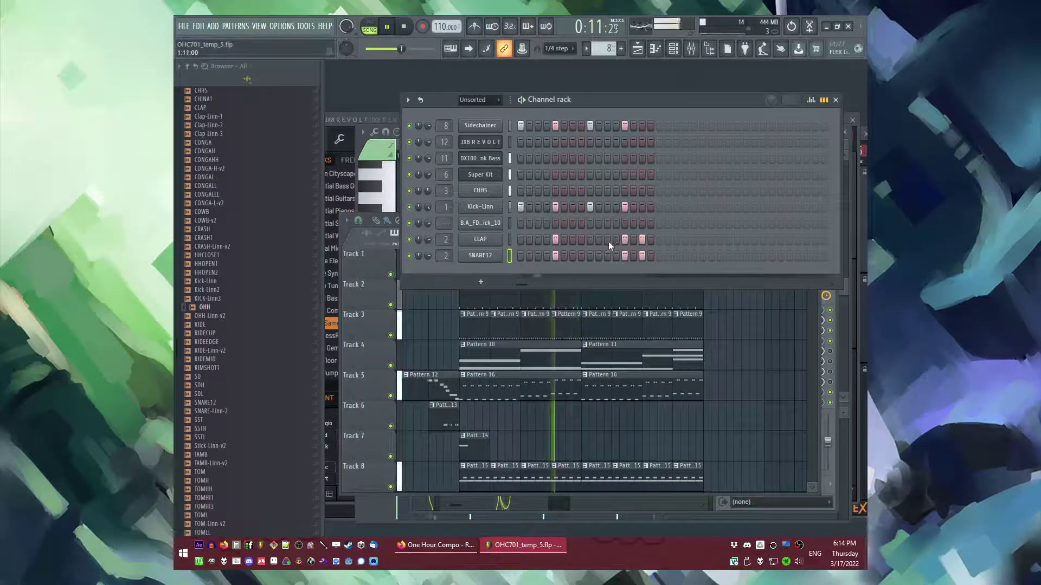
Step: Move pattern 8's CLAP and SNARE12 hits from step 13 to step 12 and add hits on step 16
click(624, 239)
click(616, 239)
click(616, 255)
click(624, 255)
key(space)
click(651, 255)
click(650, 239)
key(space)
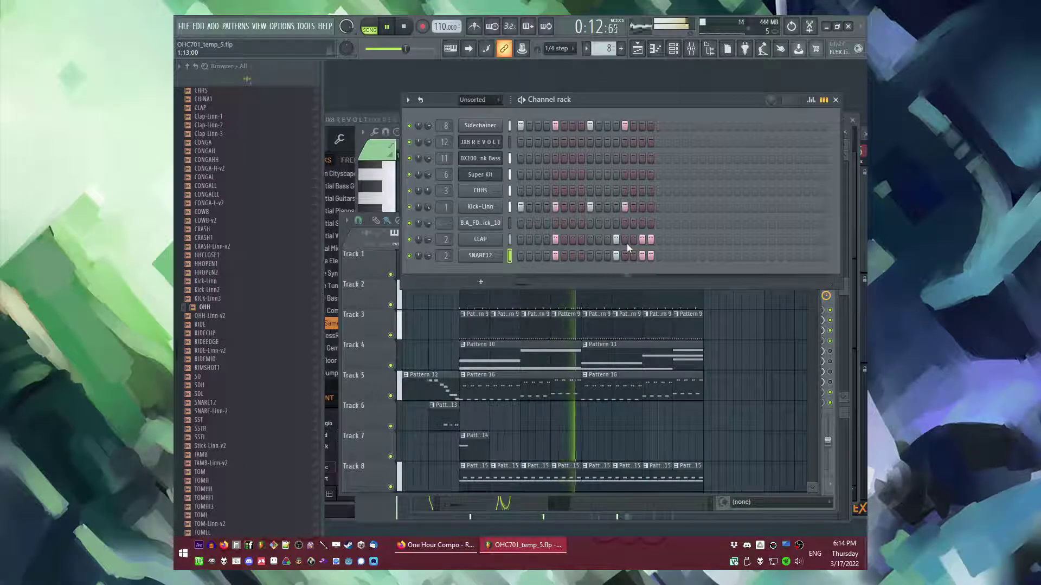
Step: Move the CLAP and SNARE12 hits in pattern 8 back from step 12 to step 13
key(space)
click(625, 239)
key(space)
click(617, 240)
click(616, 253)
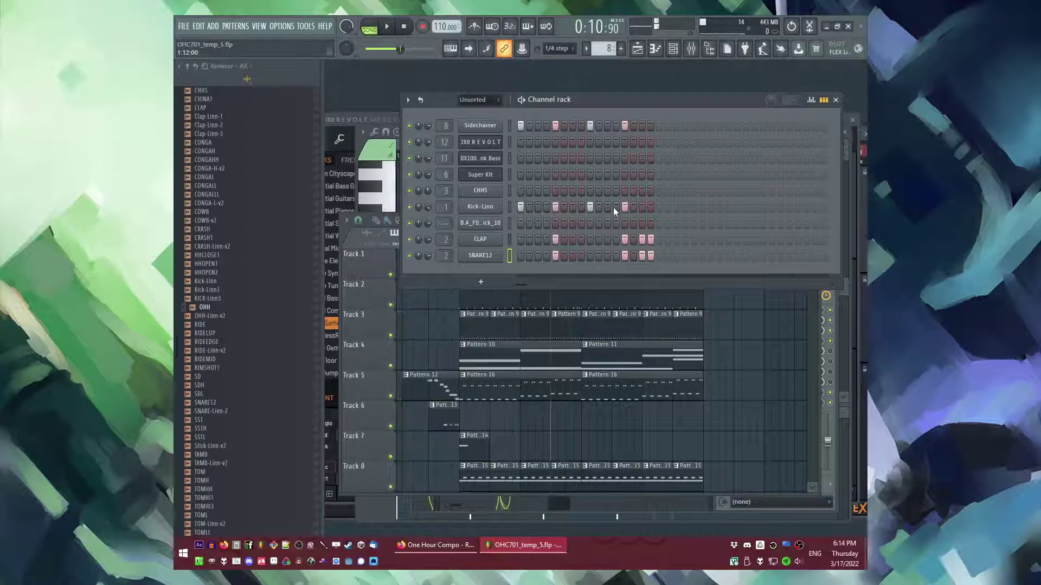
Step: Shift pattern 8's Kick-Linn and Sidechainer hits from step 13 to step 12 and add hits on step 15
click(615, 207)
key(space)
click(617, 125)
click(624, 125)
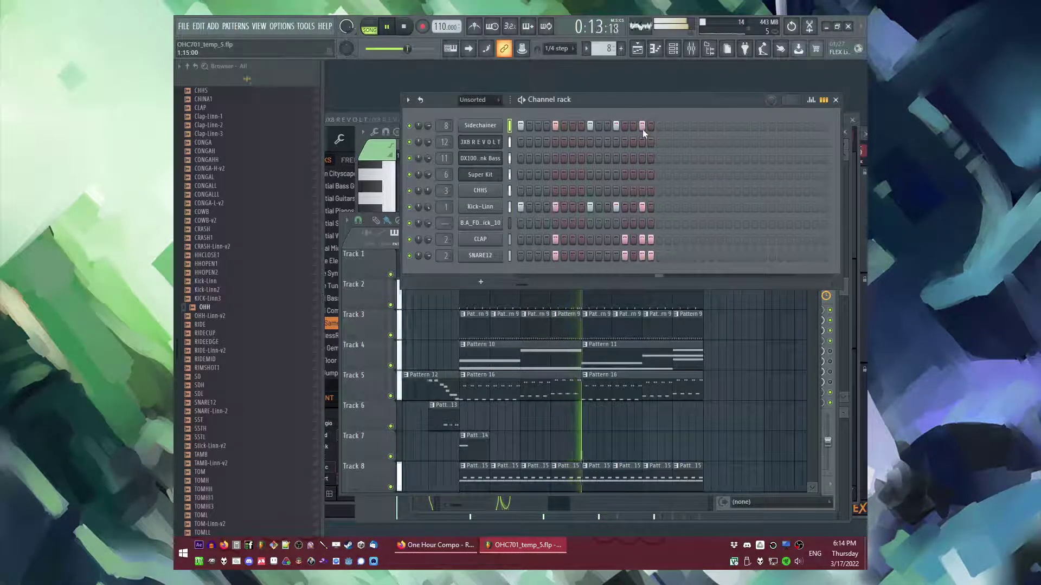
Step: Replace the last Pattern 7 clip on Track 2 at bar 10 with the Pattern 8 drum fill
key(F9)
key(F5)
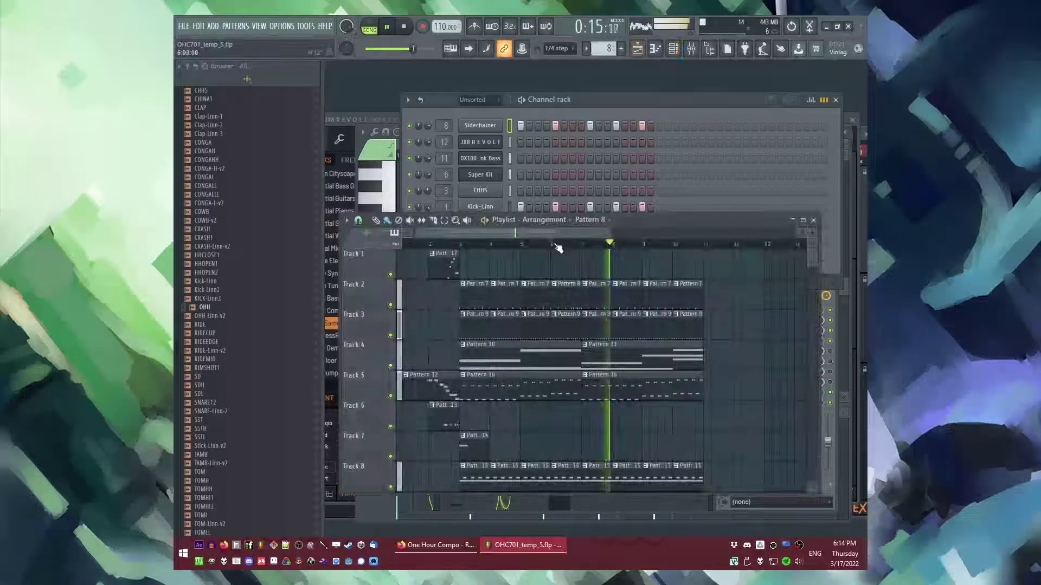
right_click(678, 295)
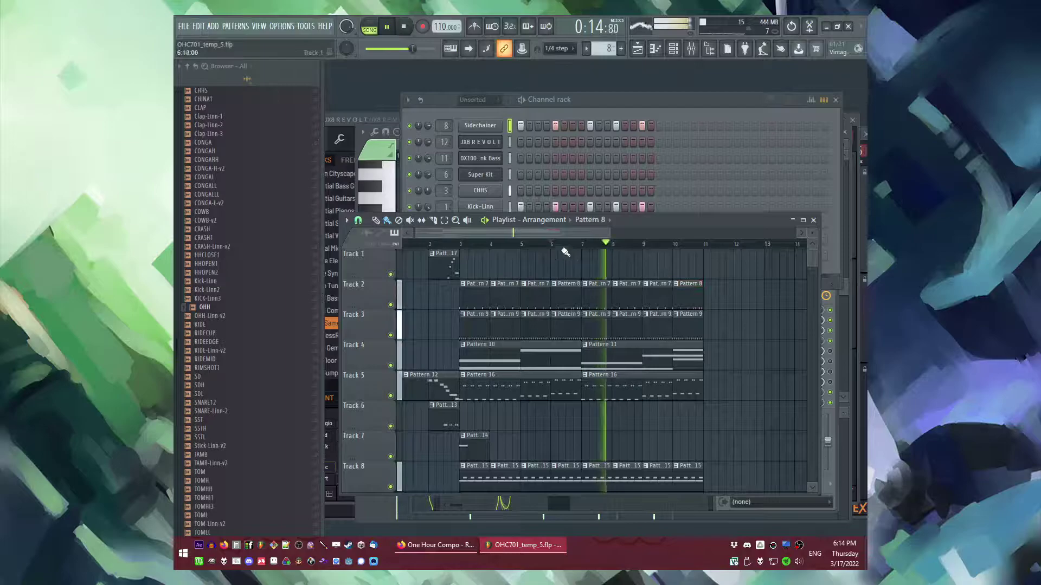
Step: Duplicate the Pattern 13 and Pattern 14 clips on Tracks 6 and 7 to bars 10 and 11
scroll(578, 298, down, 3)
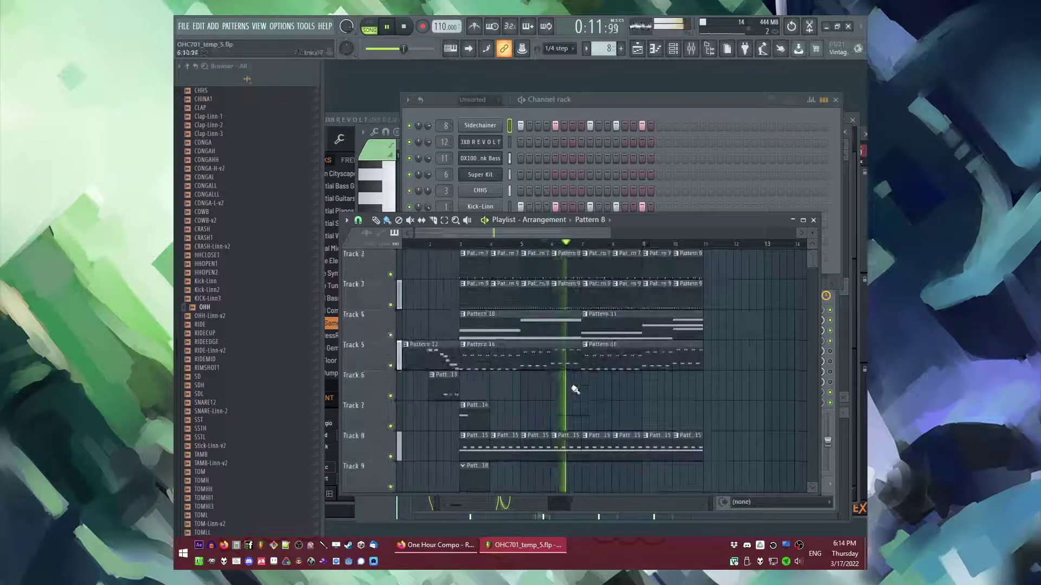
drag(500, 369, 450, 311)
scroll(714, 318, down, 2)
key(ctrl+b)
scroll(720, 321, up, 2)
drag(662, 360, 609, 349)
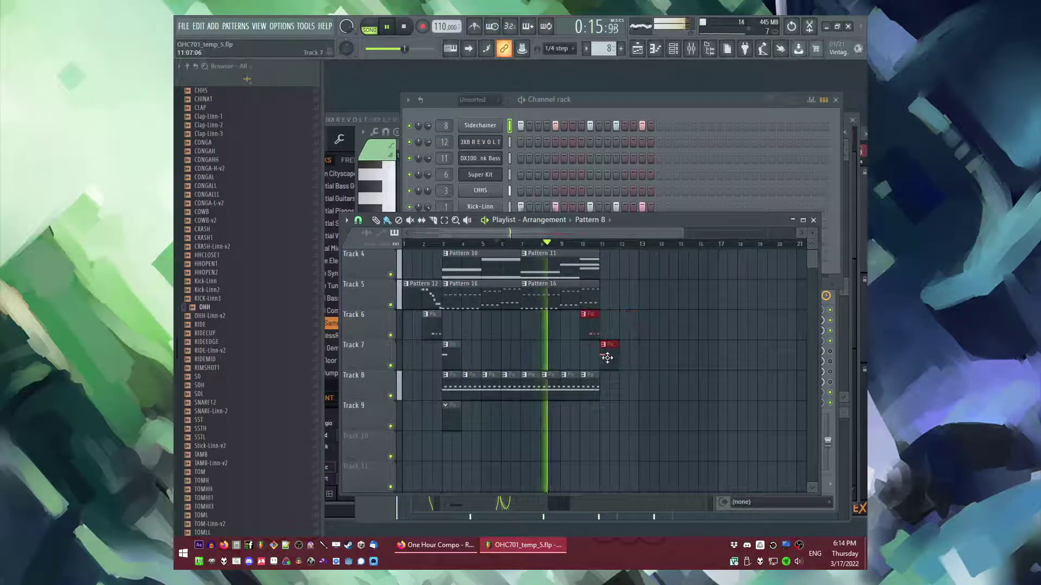
scroll(631, 393, down, 1)
scroll(454, 306, up, 2)
Step: Open Pattern 16 from Track 5 and add the FT_triangle_novibrato preset from the More Waveforms folder as a new channel
double_click(458, 306)
key(F6)
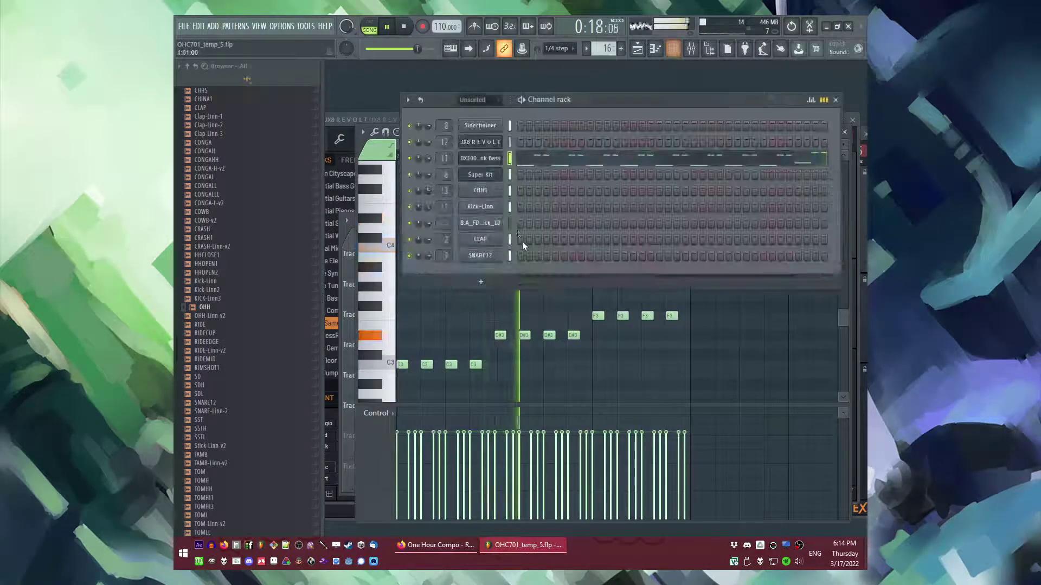
scroll(257, 271, down, 15)
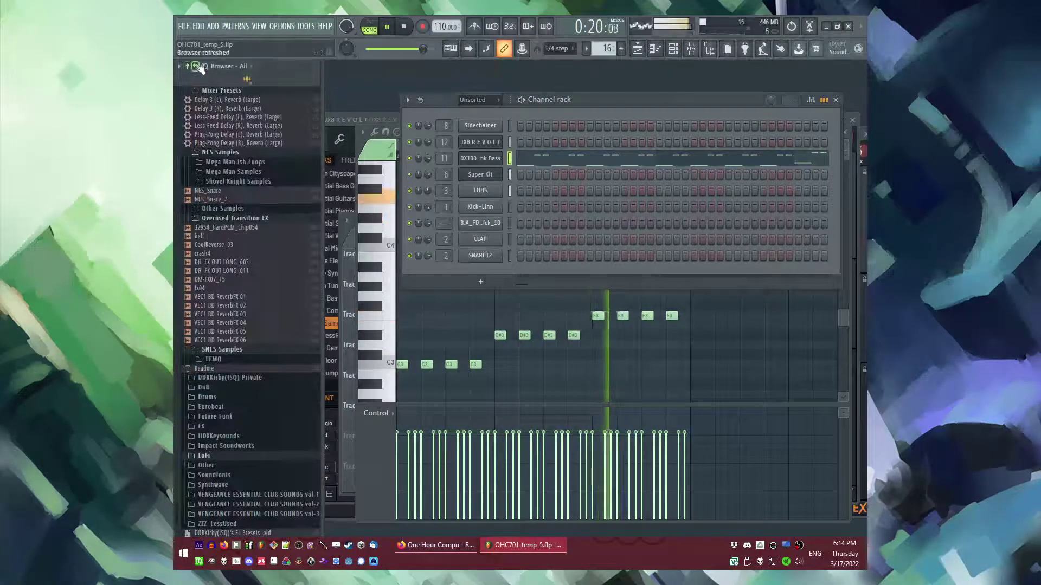
scroll(262, 296, down, 6)
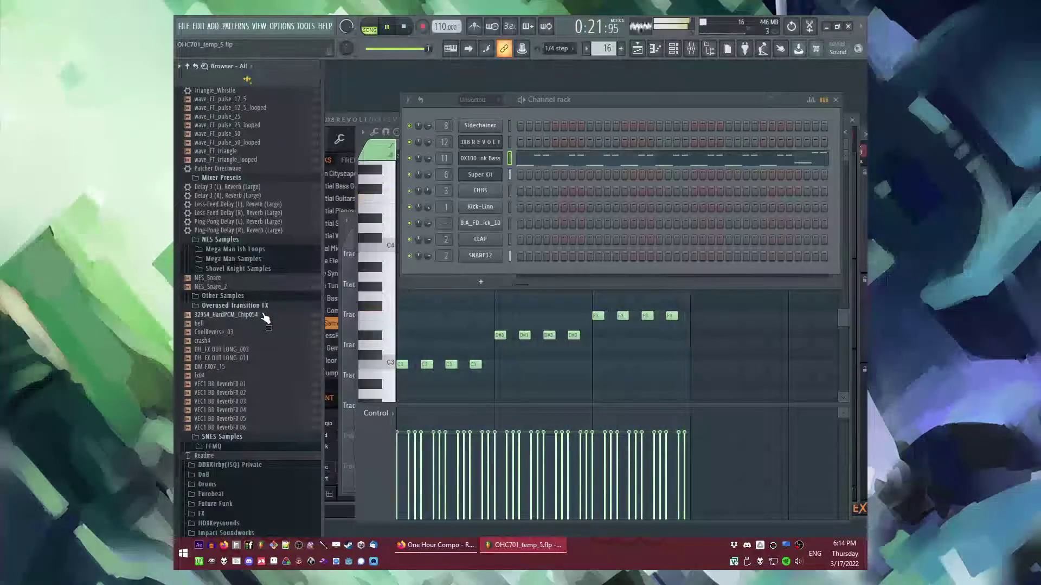
scroll(254, 249, up, 6)
key(ctrl+s)
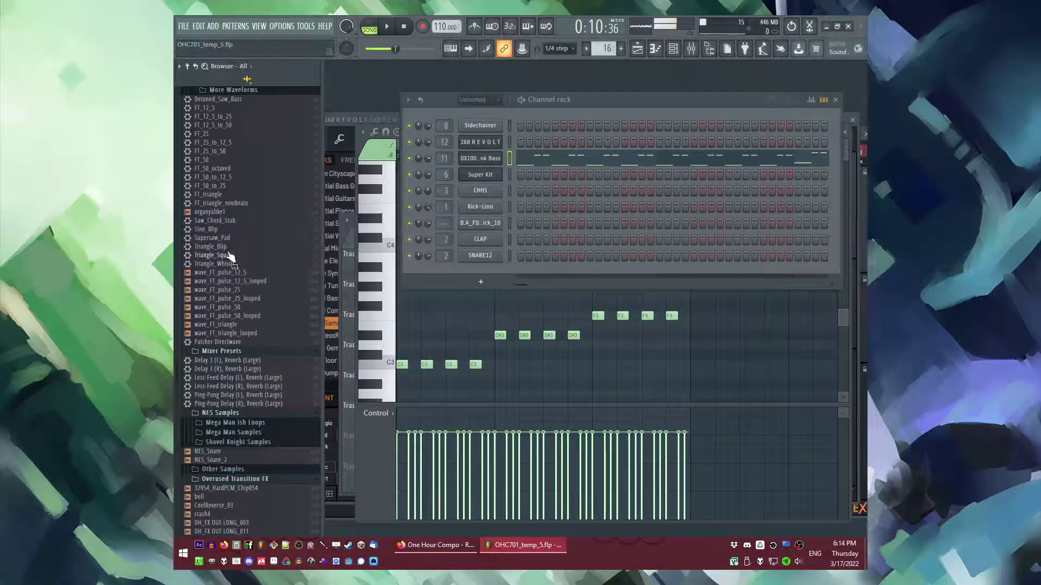
drag(222, 208, 477, 175)
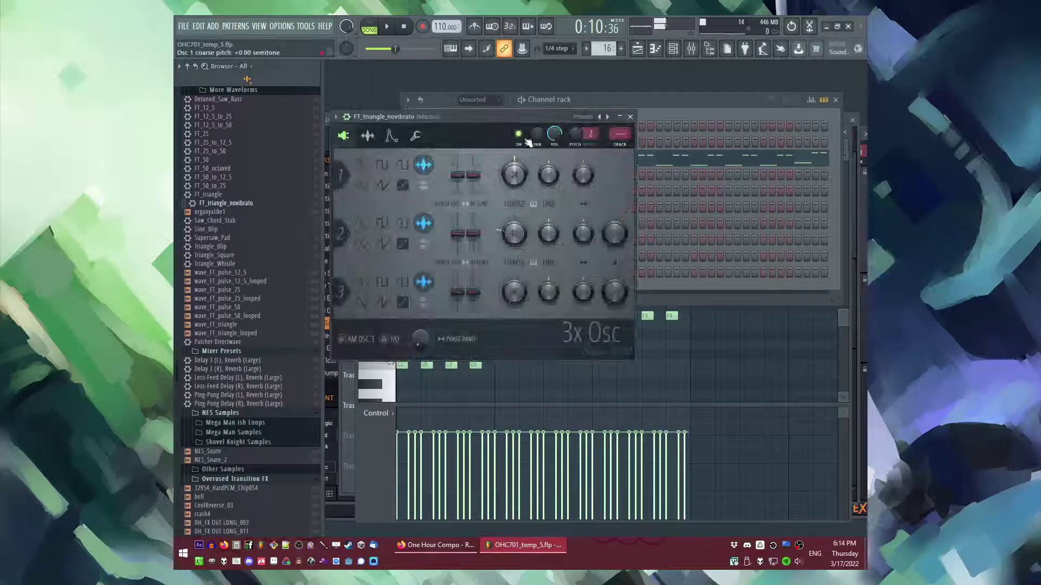
Step: Paste the DX100 Funk Bass notes into the FT_triangle_novibrato channel and route it to mixer track 11
key(ctrl+v)
key(space)
drag(444, 175, 445, 144)
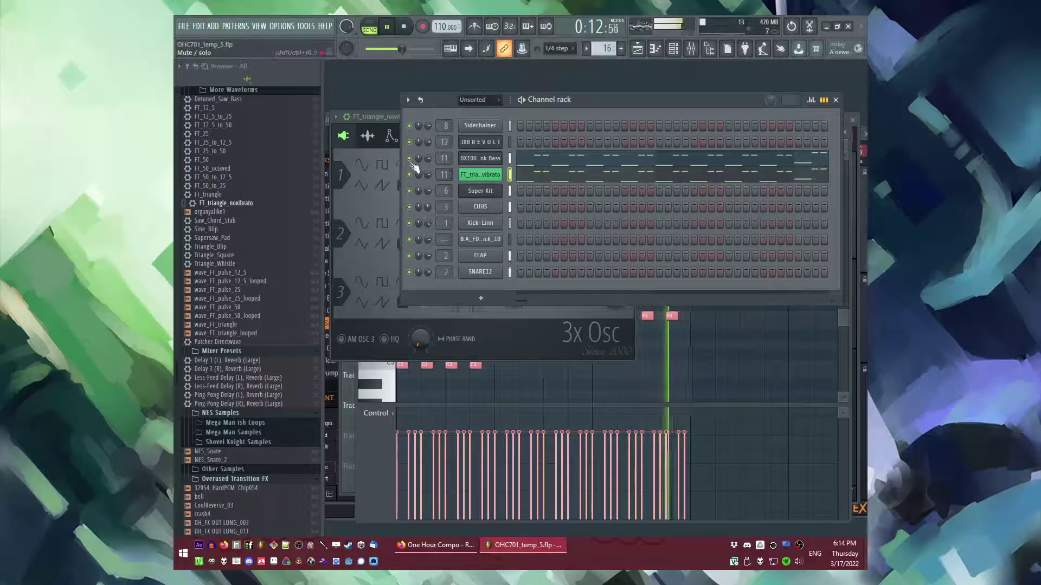
Step: Lower oscillator 1's coarse pitch in FT_triangle_novibrato to match oscillator 2 while the pattern plays alone
key(l)
click(498, 175)
click(499, 176)
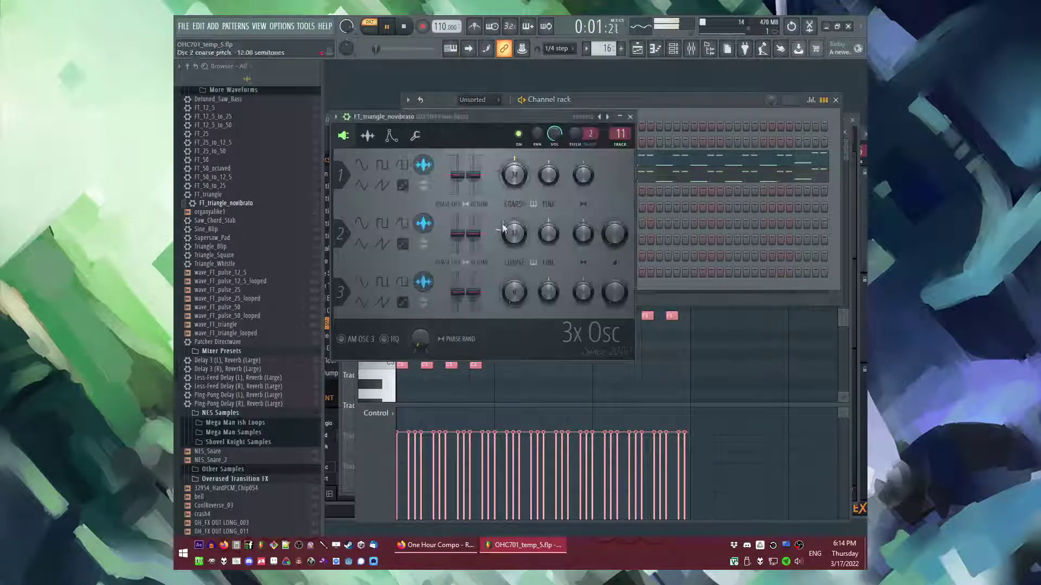
drag(509, 182, 508, 188)
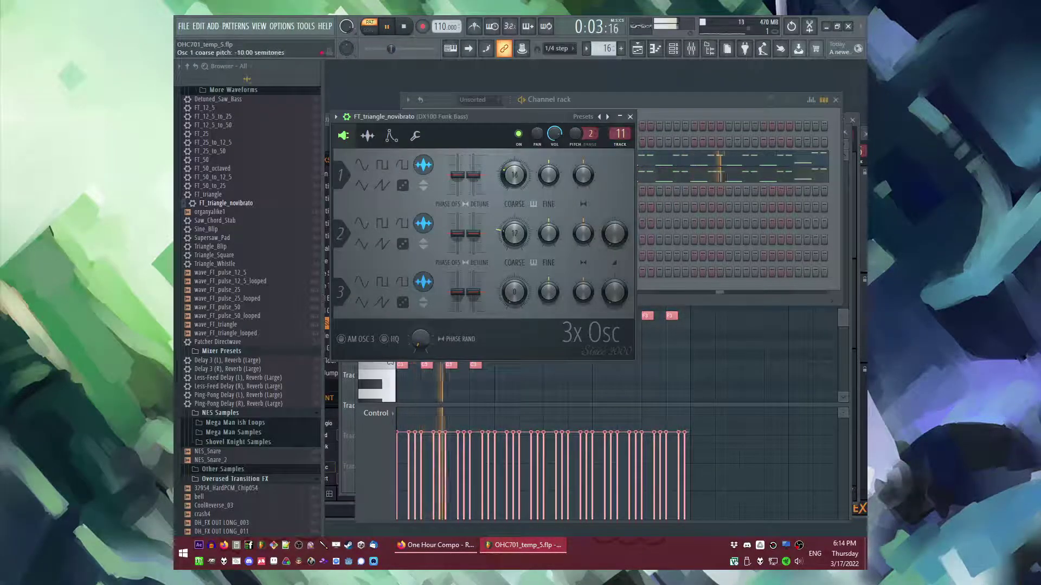
Step: Adjust the FT_triangle_novibrato channel's volume and play the whole arrangement from bar 3
key(F9)
key(F5)
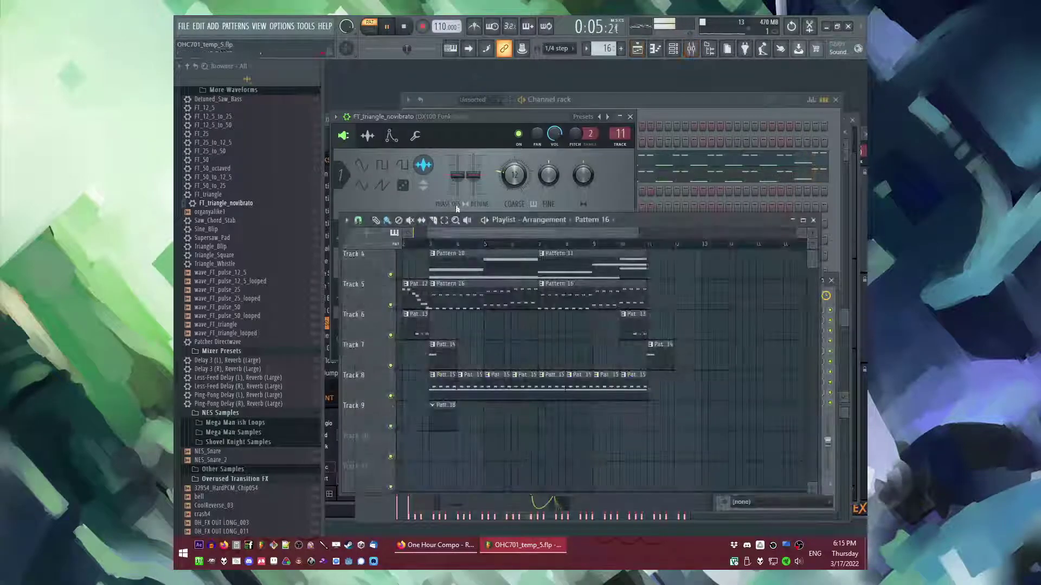
click(680, 101)
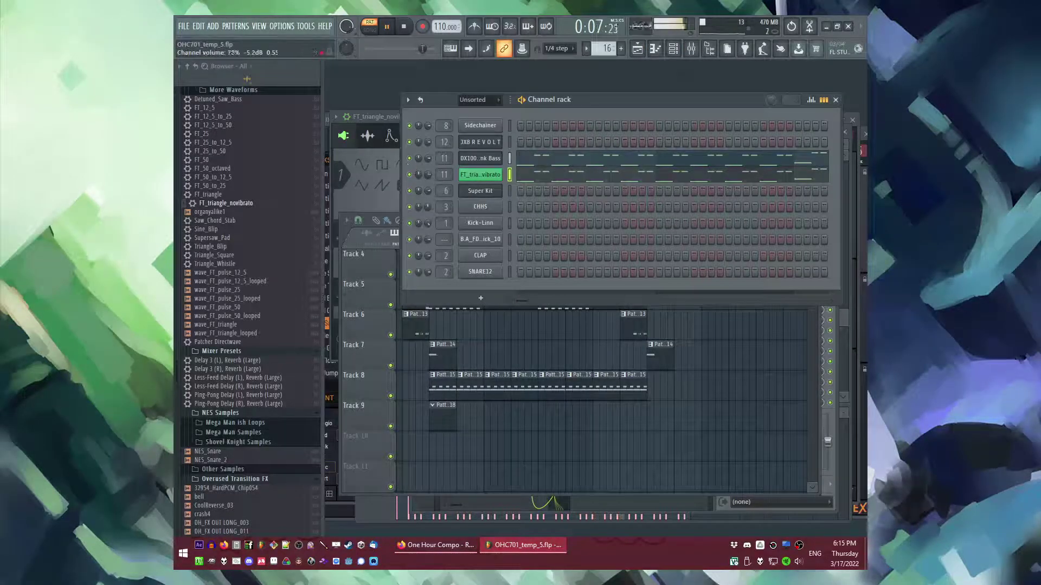
key(F5)
key(l)
click(434, 244)
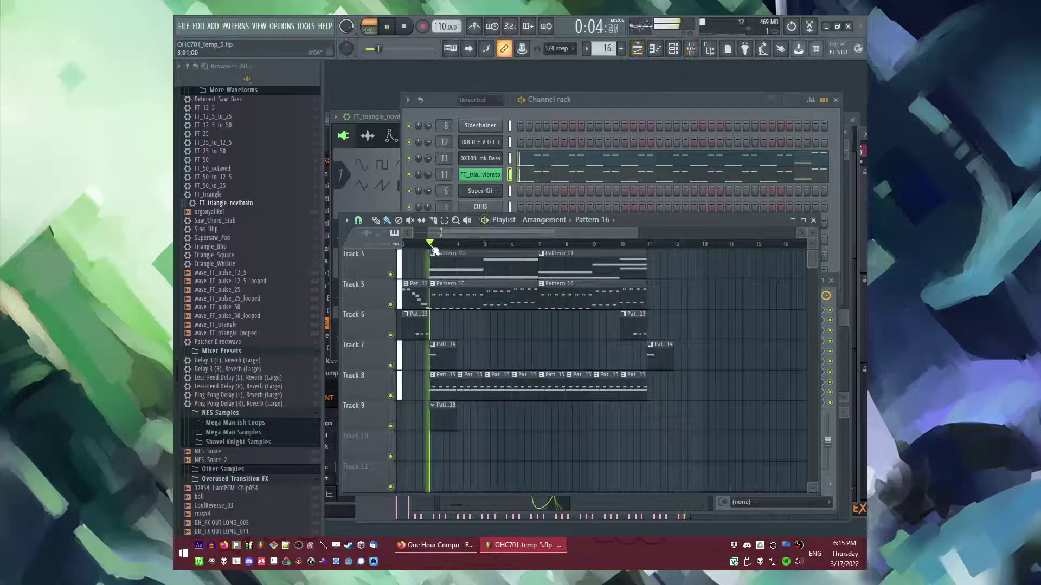
key(F9)
click(426, 174)
Step: Insert Fruity Blood Overdrive and Fruity Parametric EQ 2 on the DX100 Funk Bass mixer track, with the EQ ahead of the overdrive
key(F9)
click(722, 321)
mouse_move(735, 293)
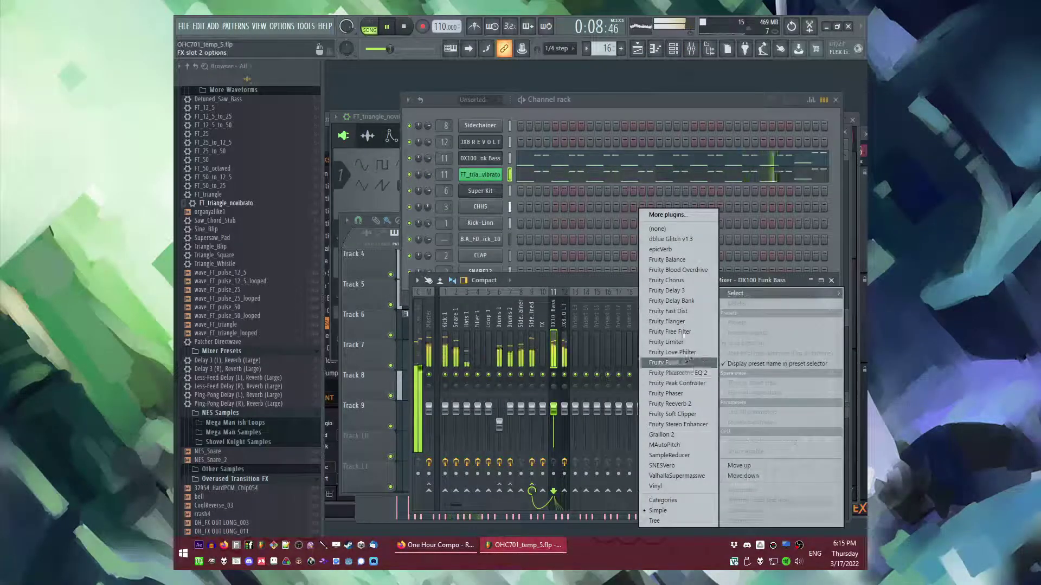
click(677, 269)
click(721, 322)
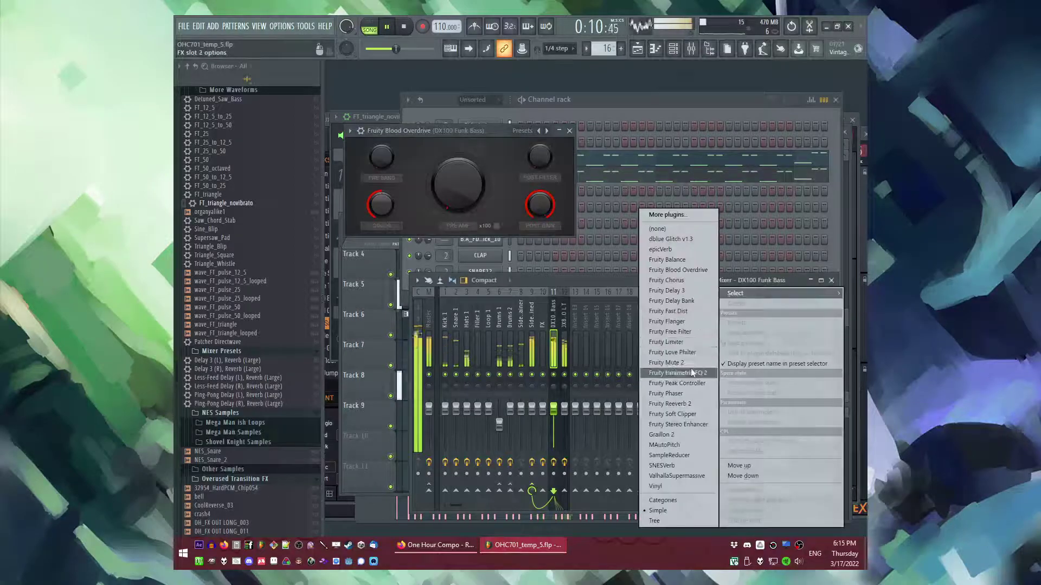
click(677, 324)
Step: Roll off the bass track's lows around 20 Hz and its highs in Parametric EQ 2 using the outer bands, and close the EQ
drag(409, 236, 366, 303)
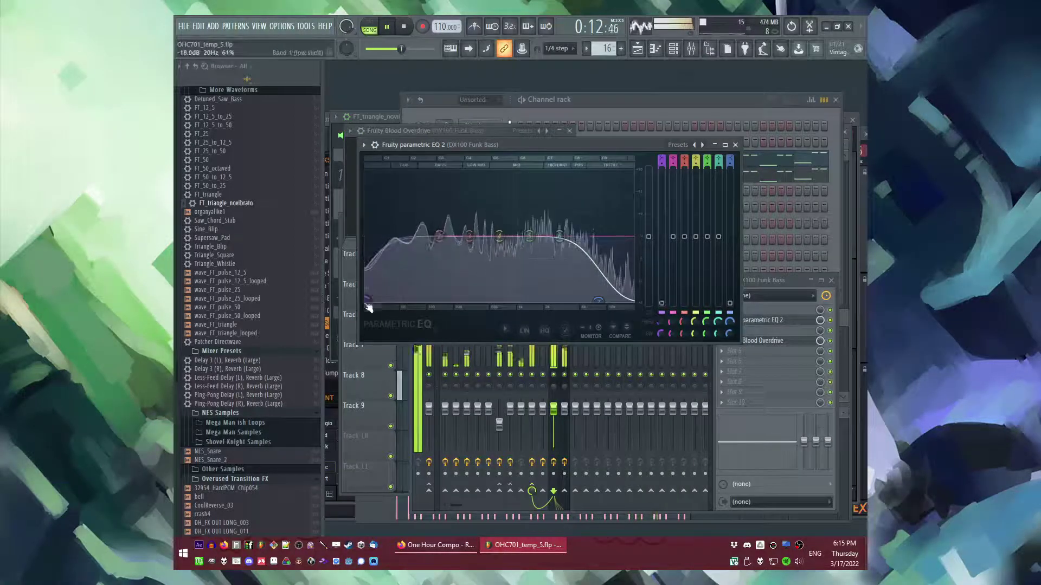
drag(598, 300, 591, 301)
drag(559, 237, 579, 263)
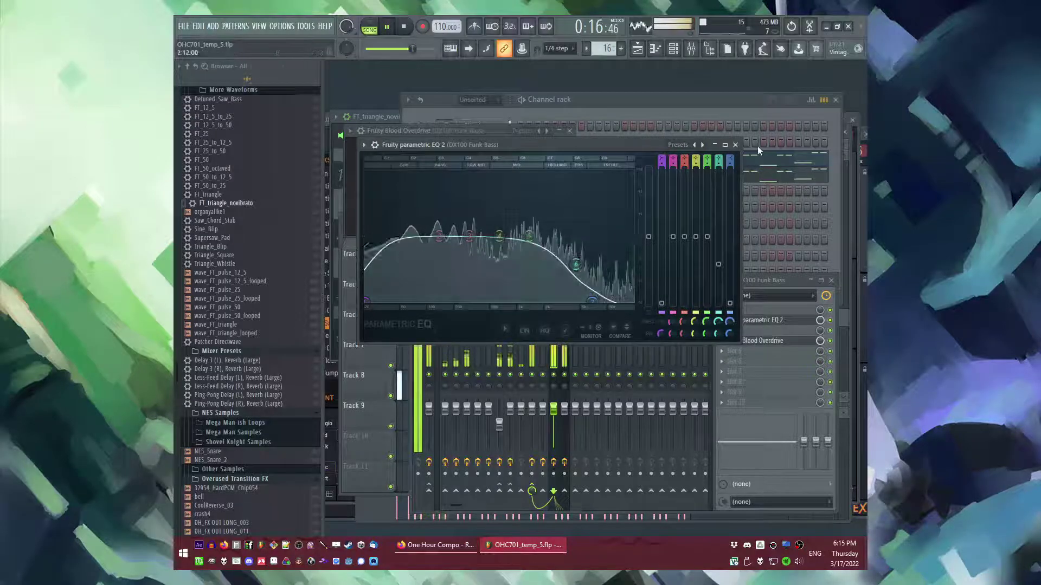
click(735, 145)
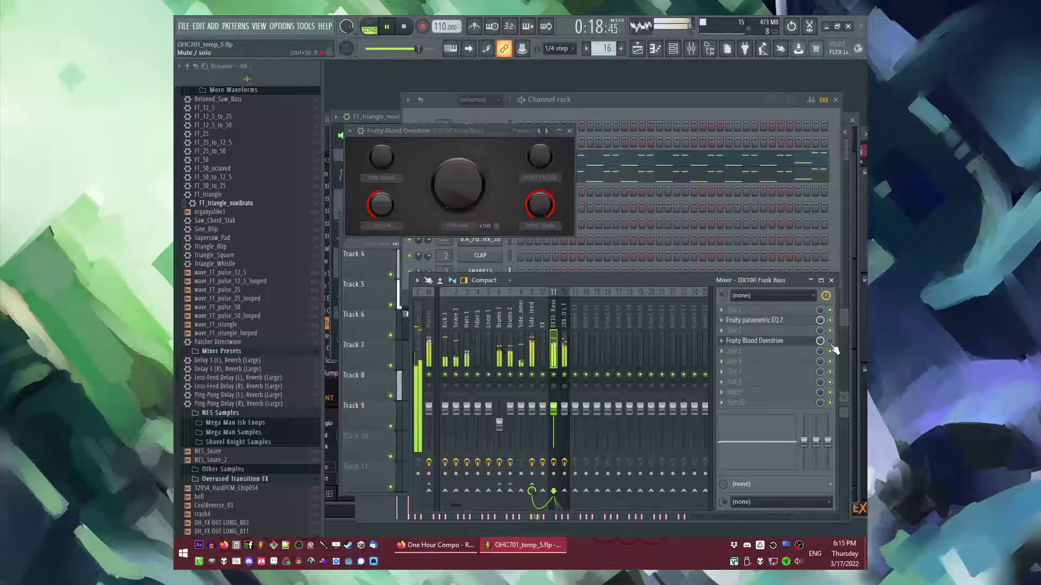
Step: Rebalance the DX100 Funk Bass and FT_triangle_novibrato channel volumes against each other
click(627, 110)
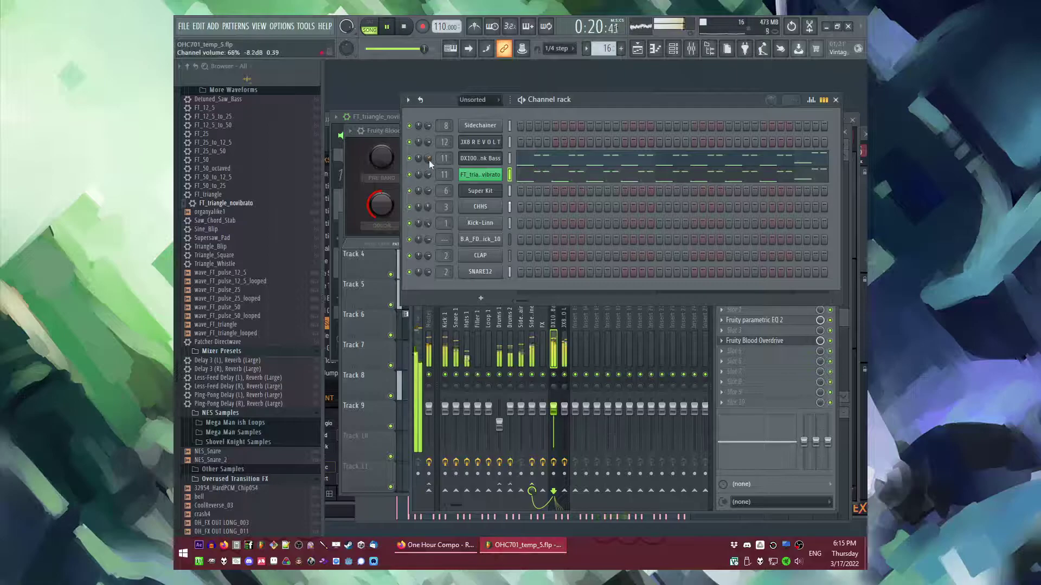
click(786, 313)
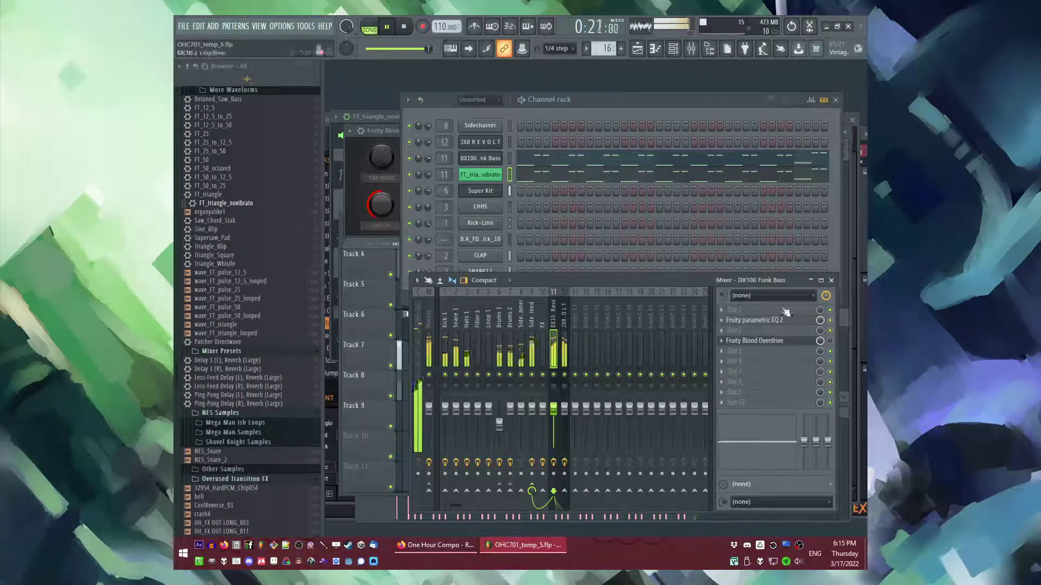
click(428, 179)
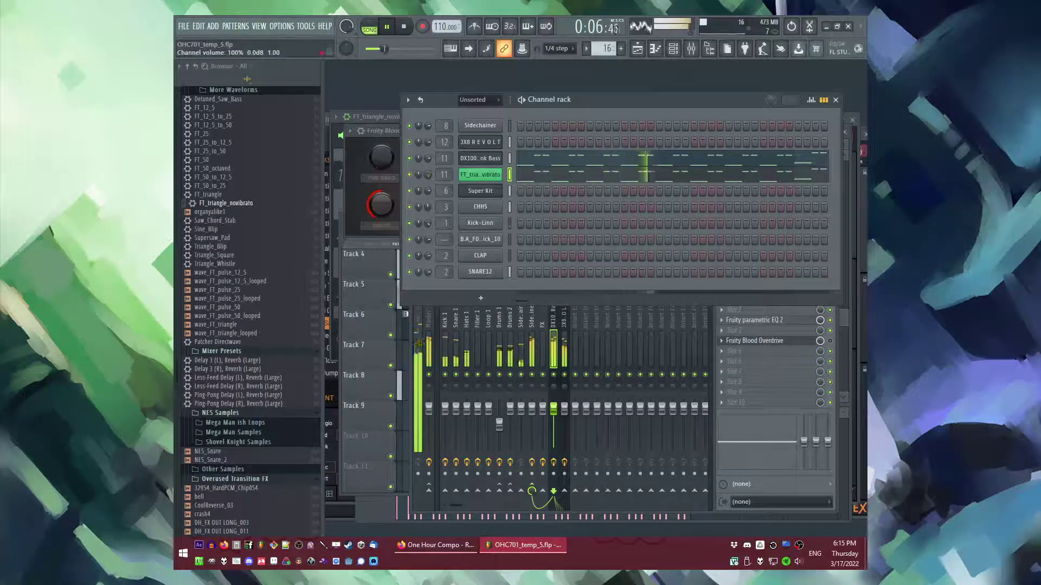
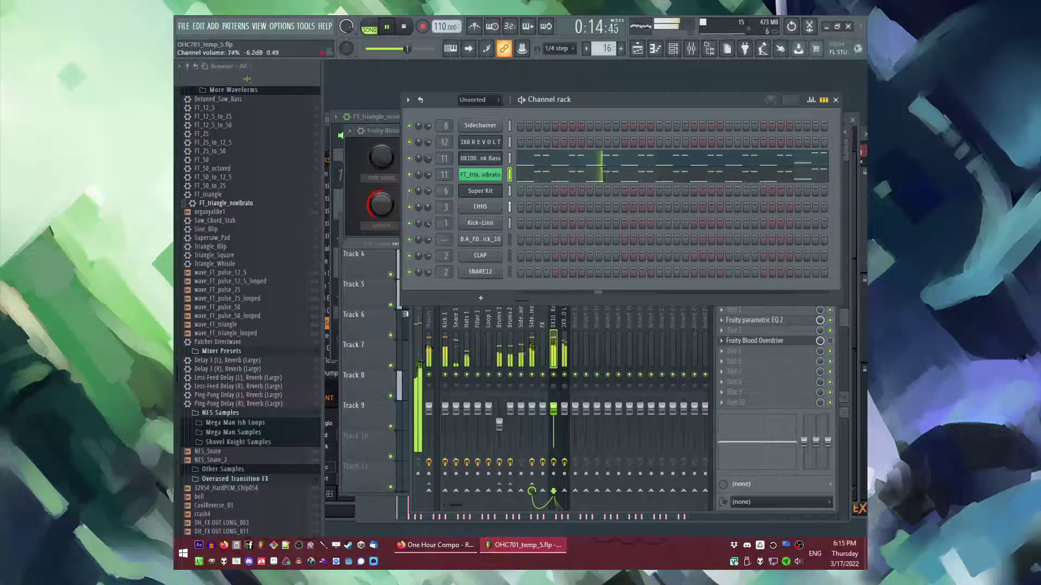
Step: Check the DX100 Funk Bass notes in the piano roll and replay the arrangement from bar 3
click(530, 165)
key(F9)
key(F5)
key(F5)
key(F5)
key(F5)
key(F5)
key(F5)
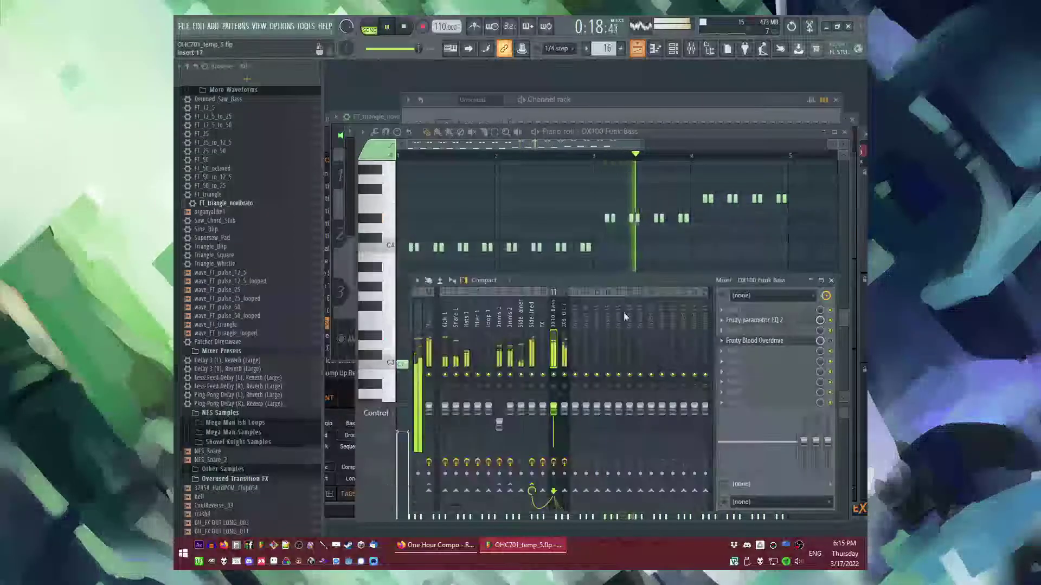
key(F9)
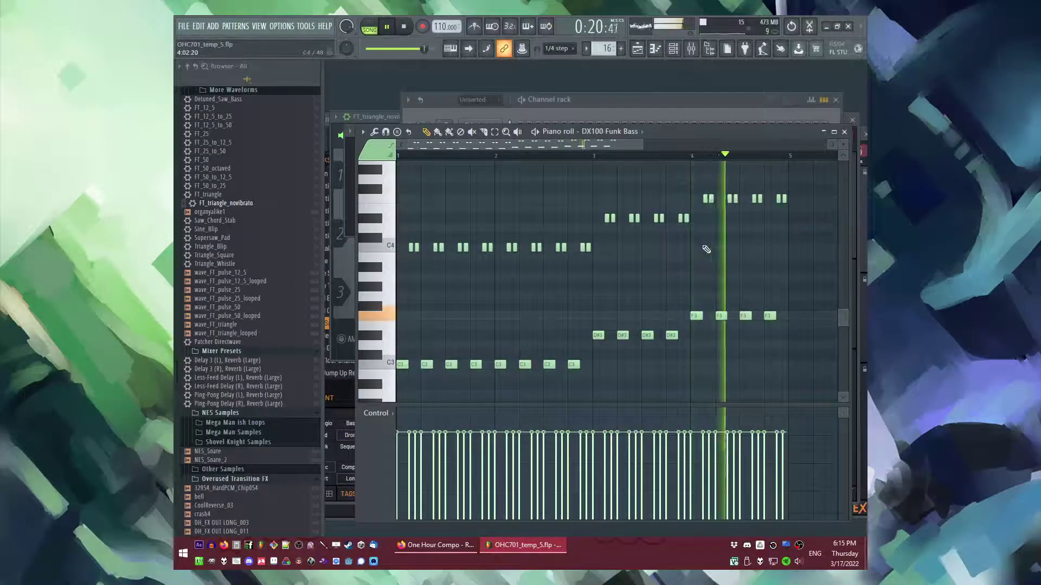
key(F5)
click(423, 244)
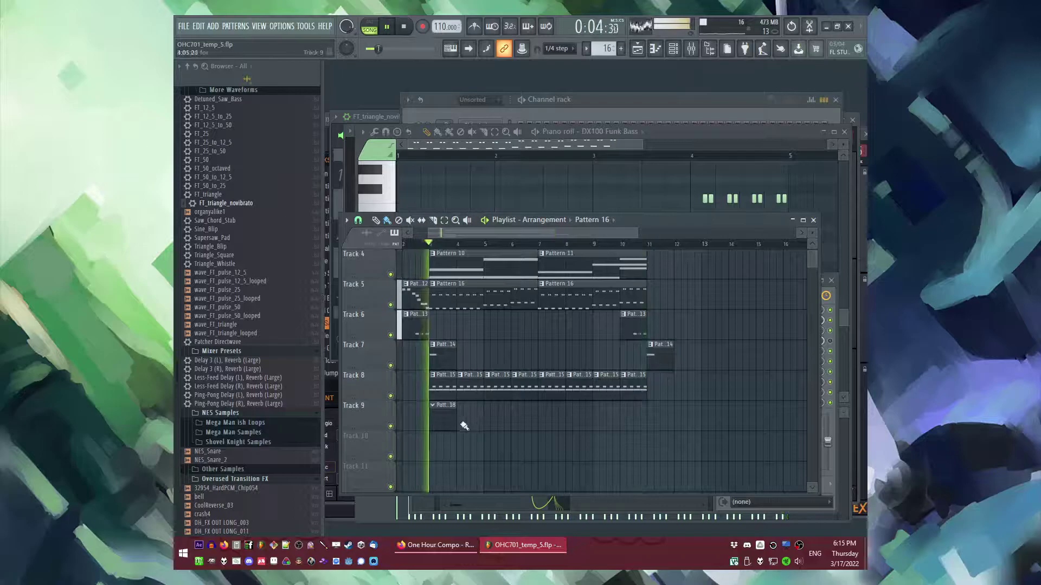
Step: Place a DH_FX OUT LONG_003 audio clip on Track 10 at bar 3
scroll(573, 414, down, 2)
scroll(433, 264, up, 3)
scroll(622, 346, down, 1)
scroll(400, 335, up, 5)
key(XF86AudioRaiseVolume)
scroll(511, 319, down, 2)
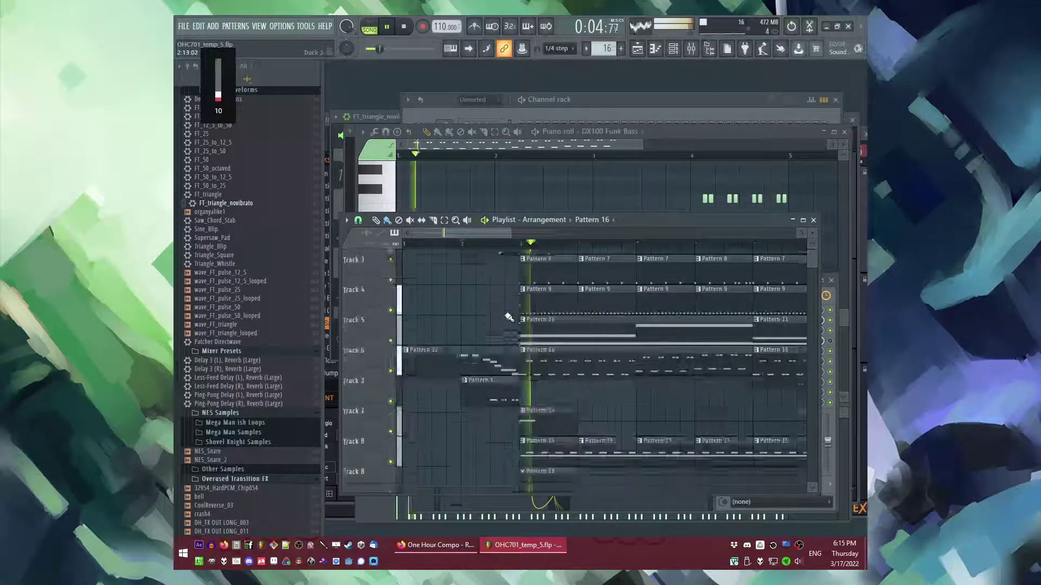
scroll(510, 317, down, 2)
key(space)
click(590, 220)
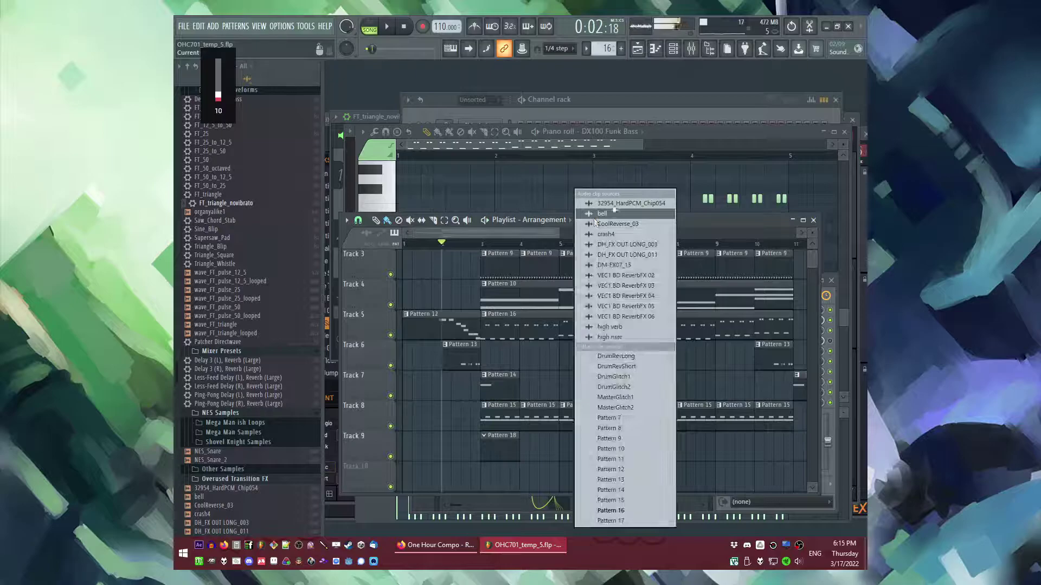
click(626, 245)
scroll(531, 373, down, 2)
key(space)
click(482, 418)
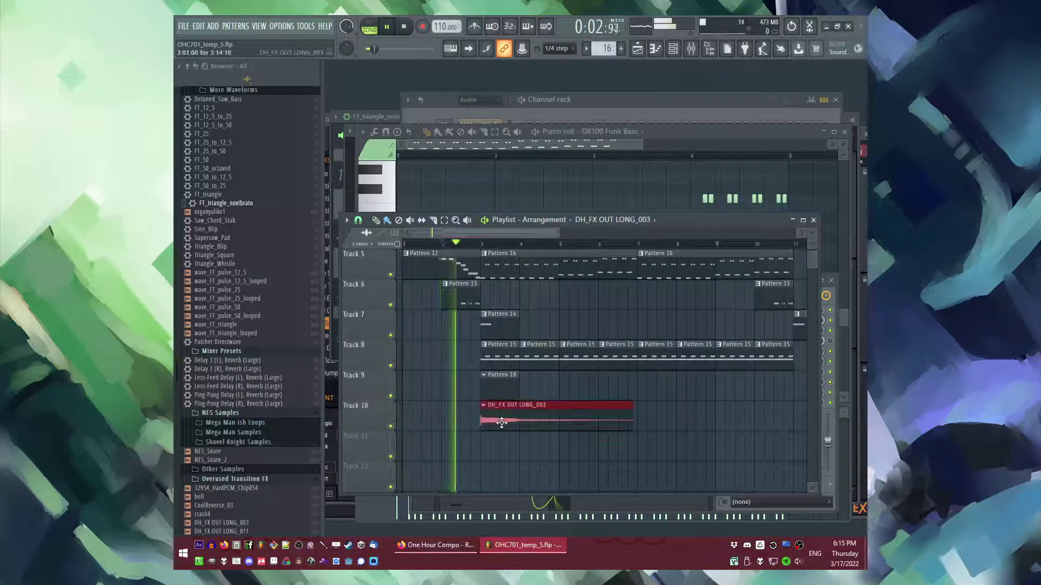
Step: Set the DH_FX OUT LONG_003 channel's volume to 60% and route it to the Sidechained mixer track 9
double_click(500, 420)
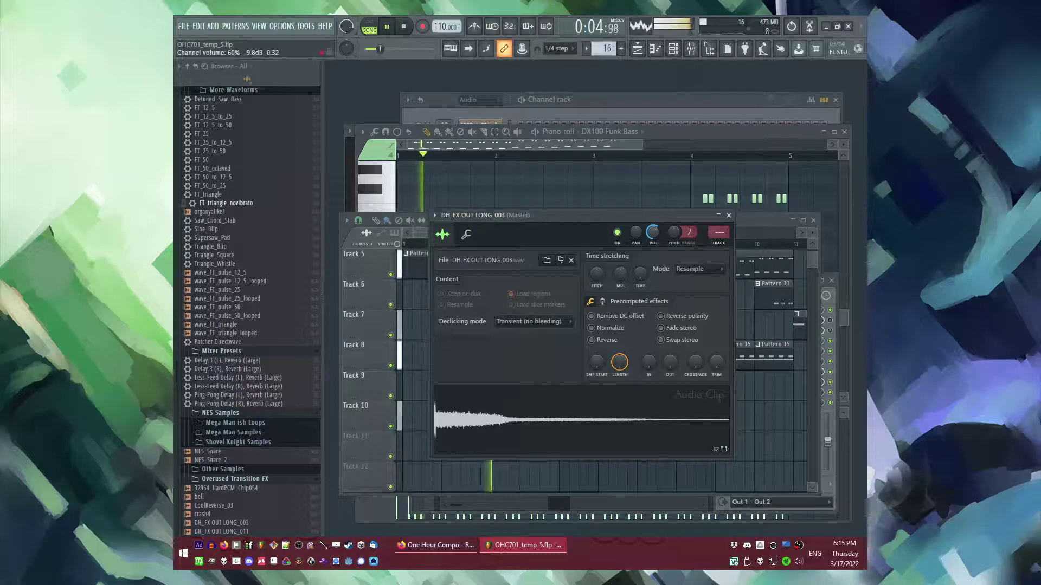
scroll(718, 233, up, 9)
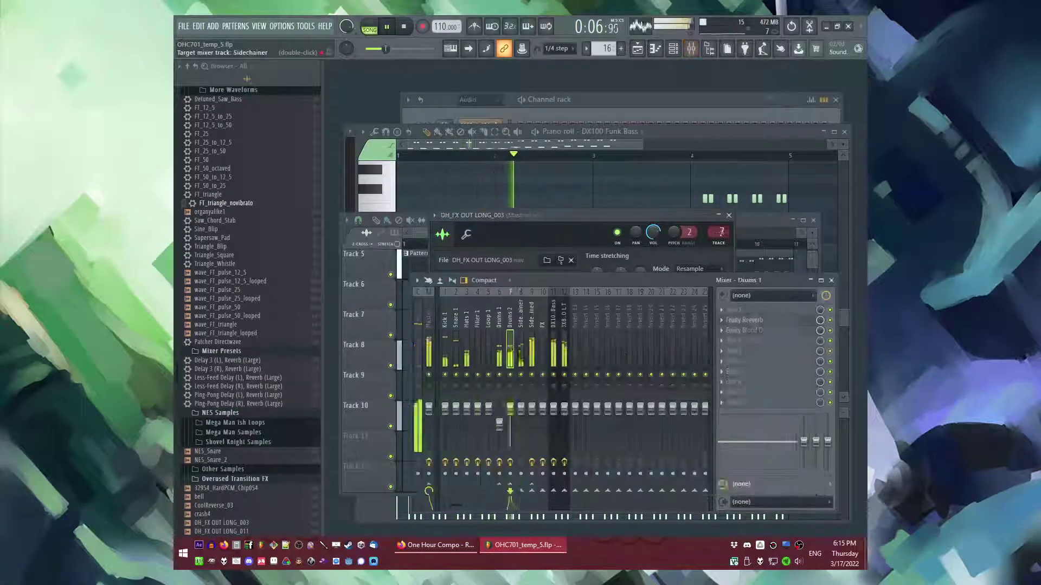
click(729, 215)
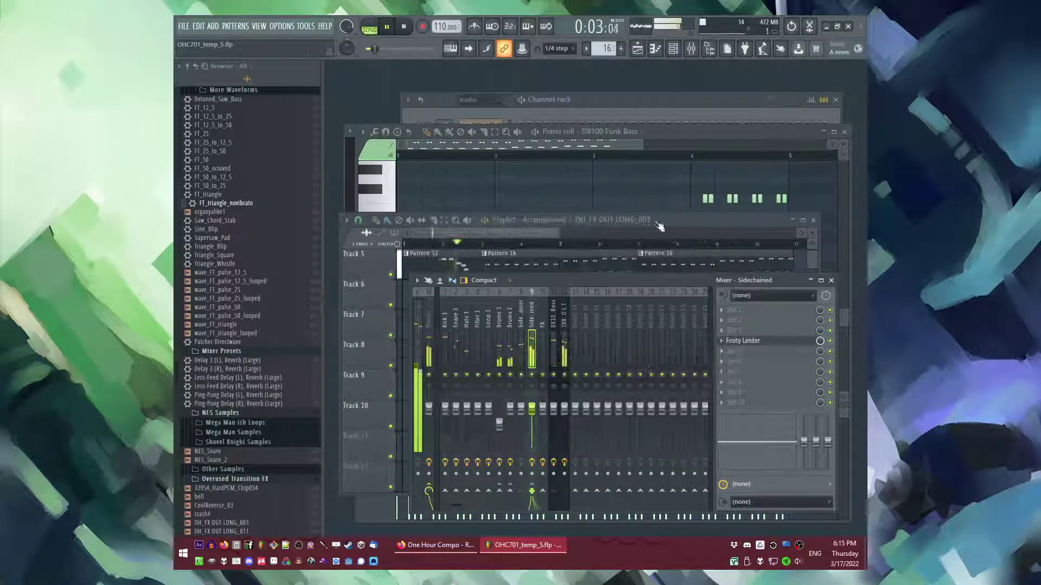
Step: Place a crash4 clip on Track 11 so that its swell ends at bar 3
click(607, 220)
click(611, 235)
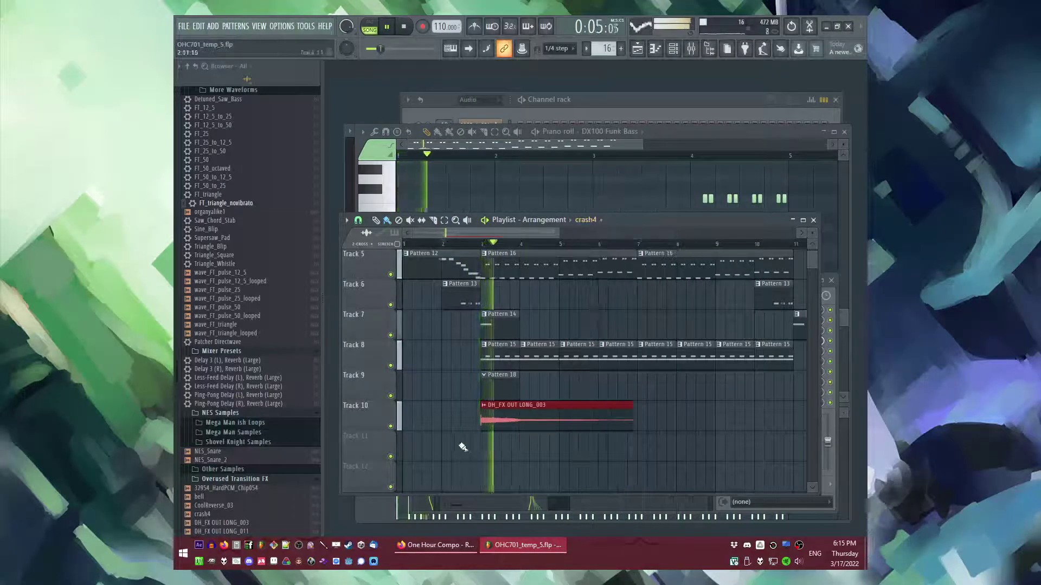
click(466, 448)
key(space)
key(space)
scroll(466, 449, up, 4)
drag(466, 449, 492, 452)
Step: Set the crash4 channel's volume to 55%
double_click(493, 452)
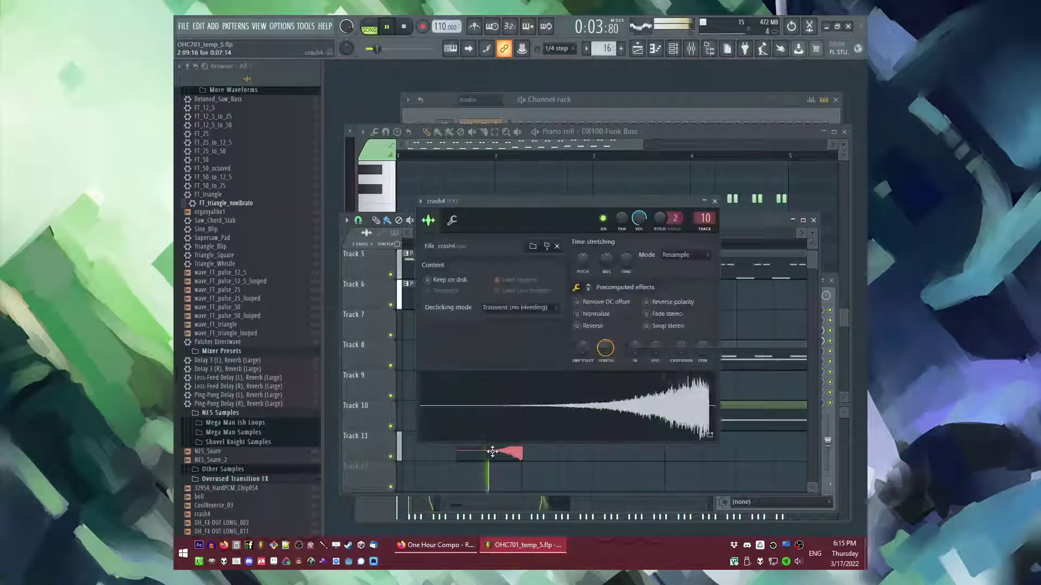
drag(634, 226, 634, 239)
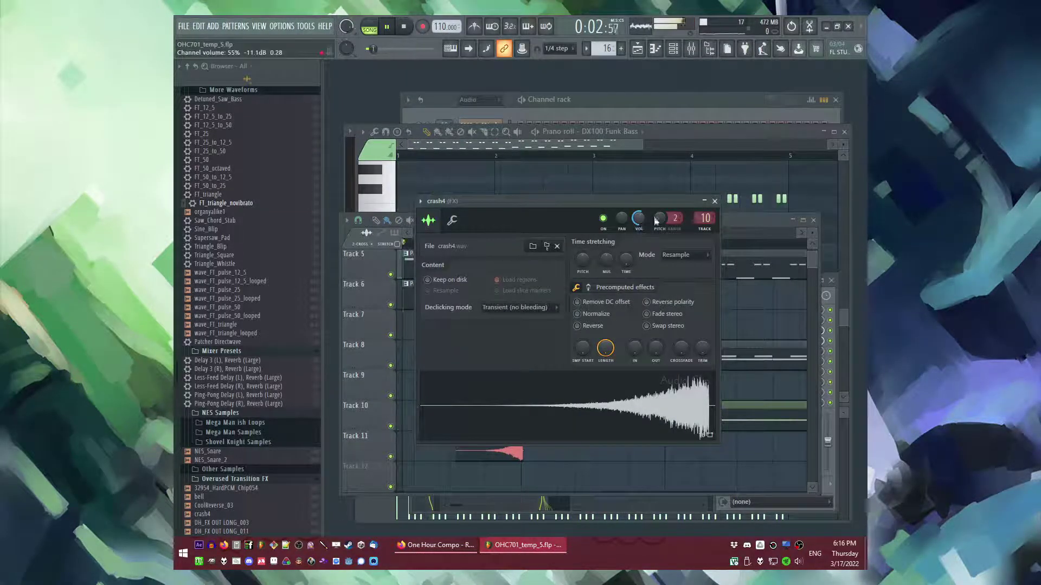
right_click(703, 453)
key(F9)
Step: Replace the crash4 clip with a CoolReverse_03 clip on Track 12 that ends at bar 3, and open its channel settings
click(592, 221)
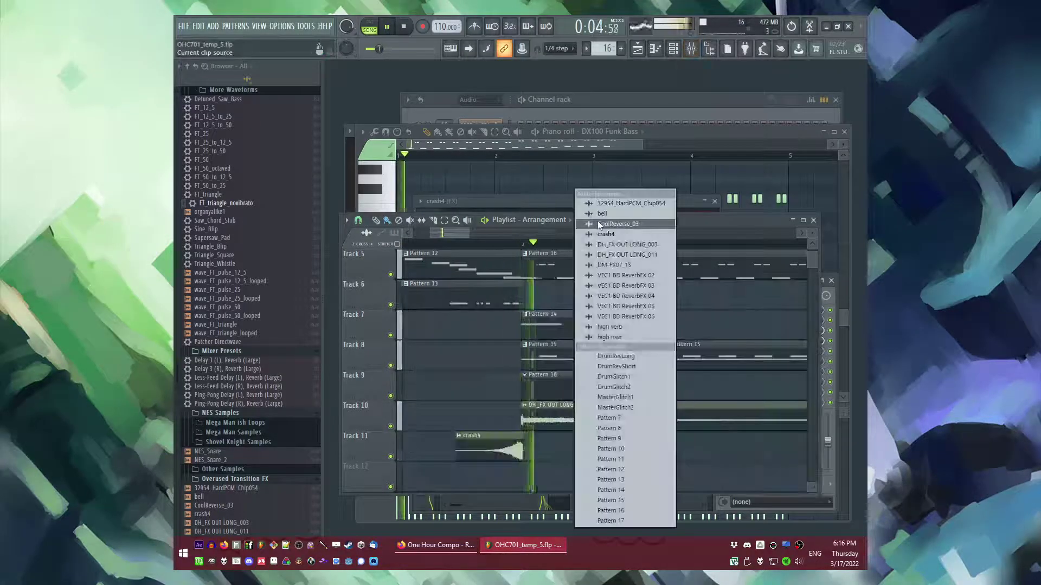
click(610, 224)
scroll(543, 391, down, 1)
key(space)
key(space)
click(453, 420)
right_click(486, 388)
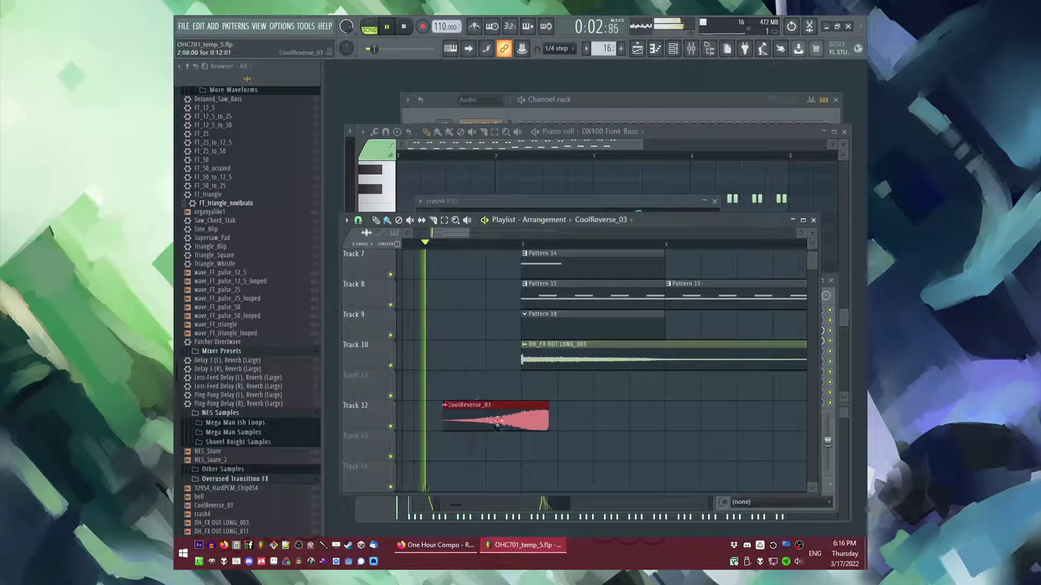
drag(497, 420, 464, 419)
double_click(466, 414)
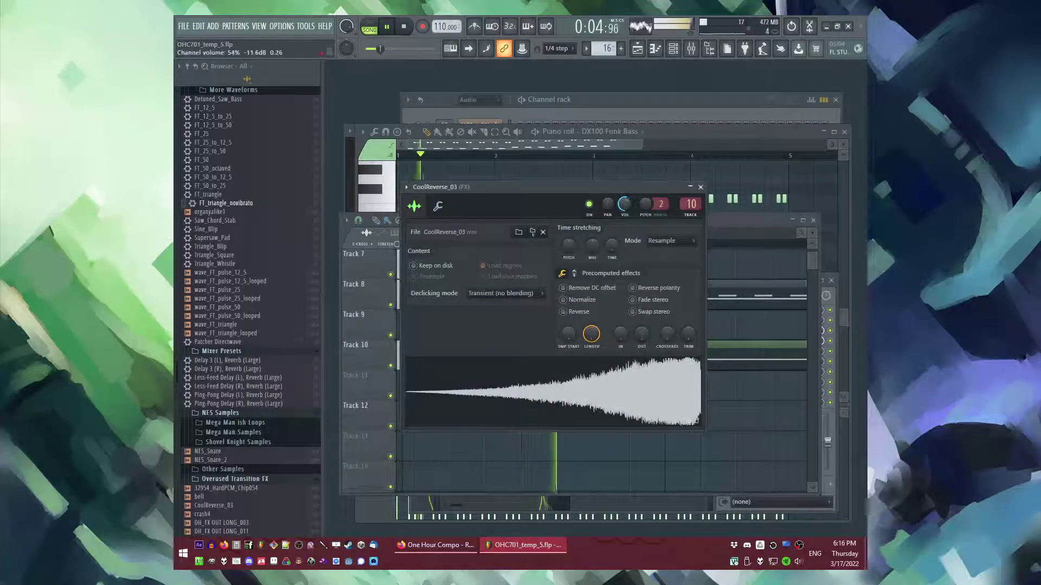
Step: Open the Fruity delay bank settings on the FX mixer track, then return to the playlist
key(F9)
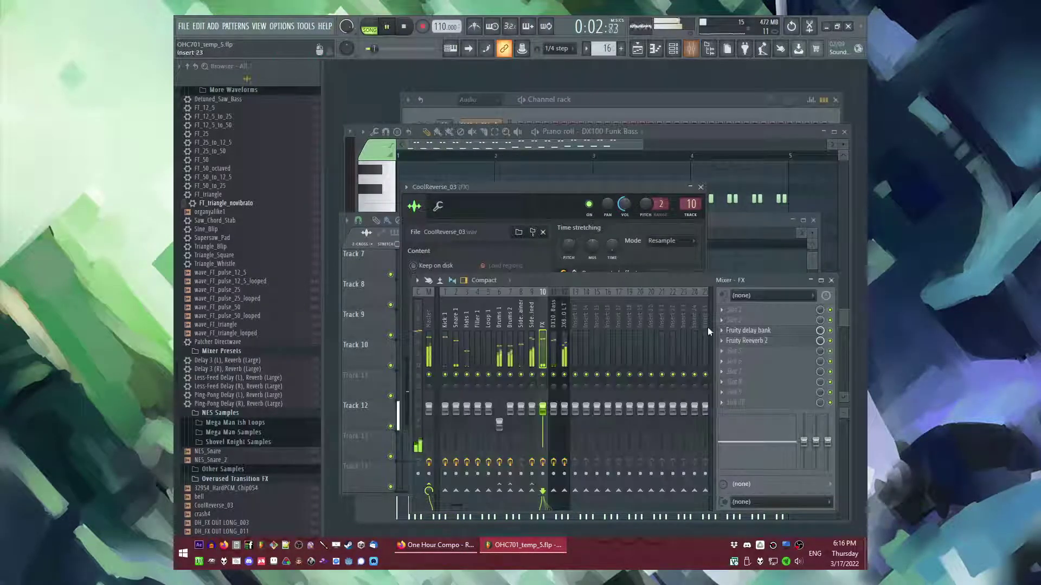
click(754, 331)
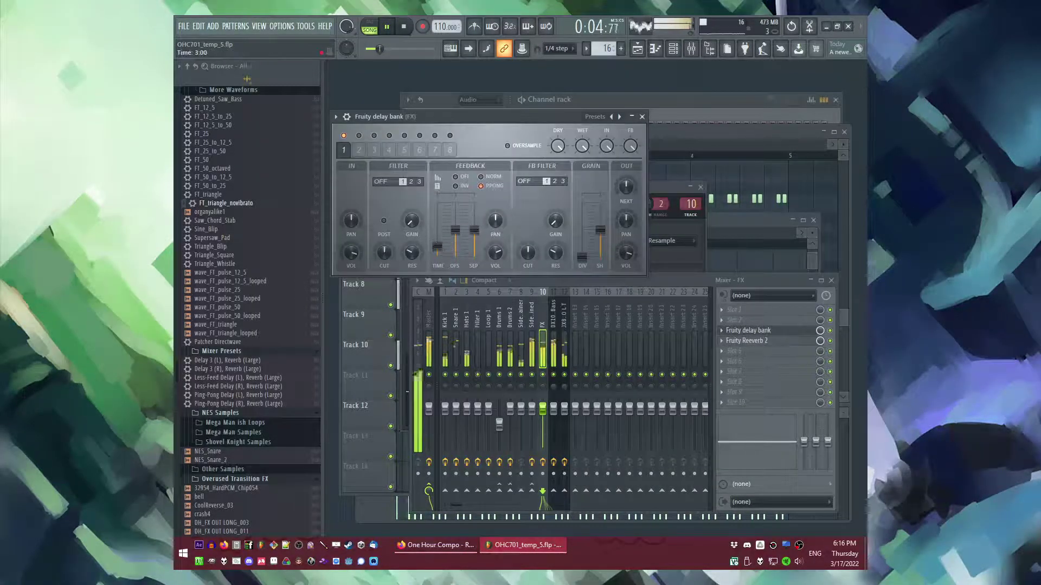
key(F5)
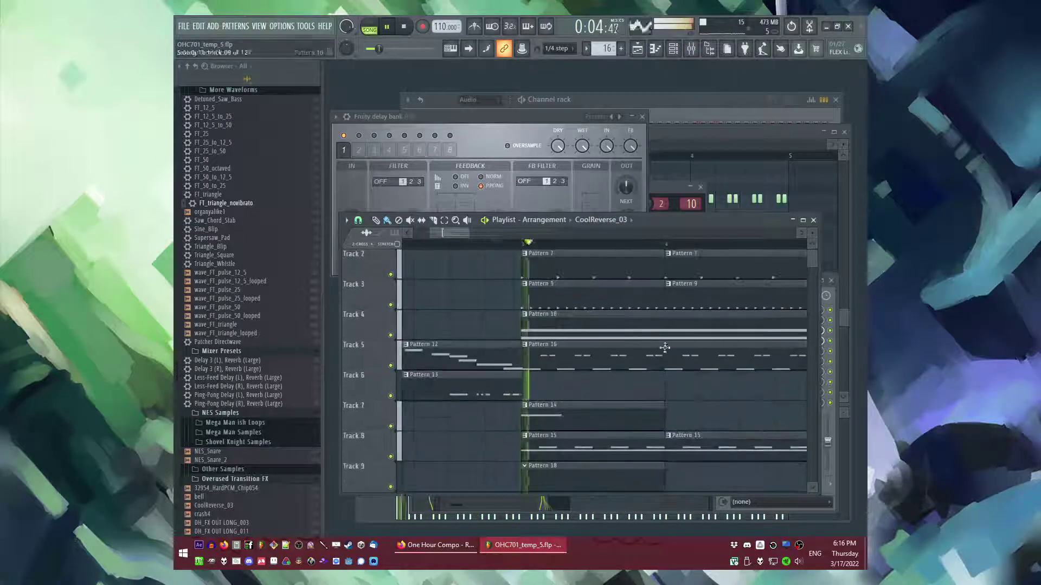
Step: Place a VEC1 BD ReverbFX 02 clip on Track 13 starting at bar 3
scroll(628, 382, down, 5)
scroll(487, 414, down, 3)
click(619, 216)
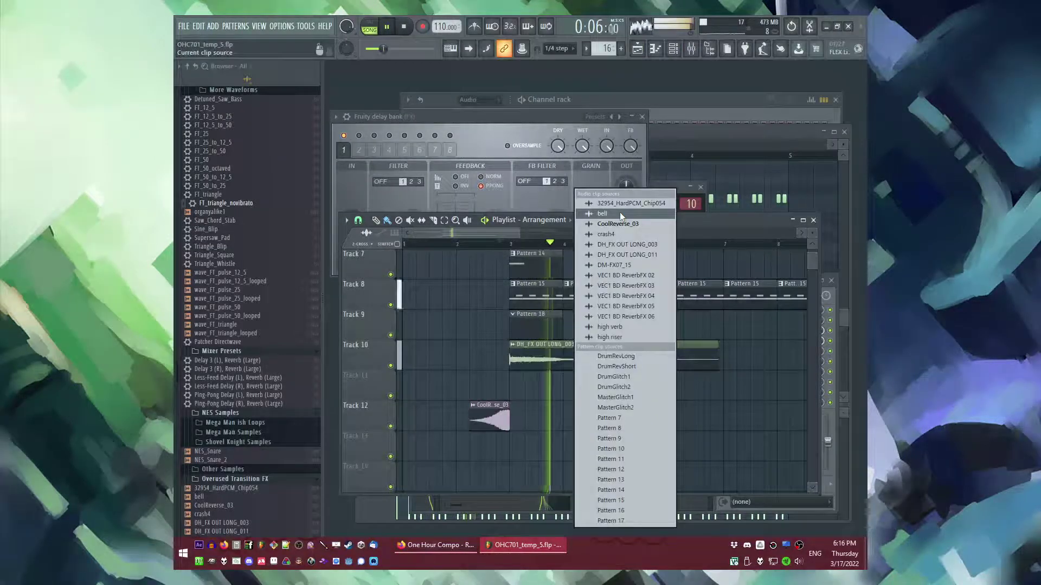
click(615, 284)
click(520, 457)
Step: Set the CoolReverse_03 channel's volume to 45%
double_click(495, 413)
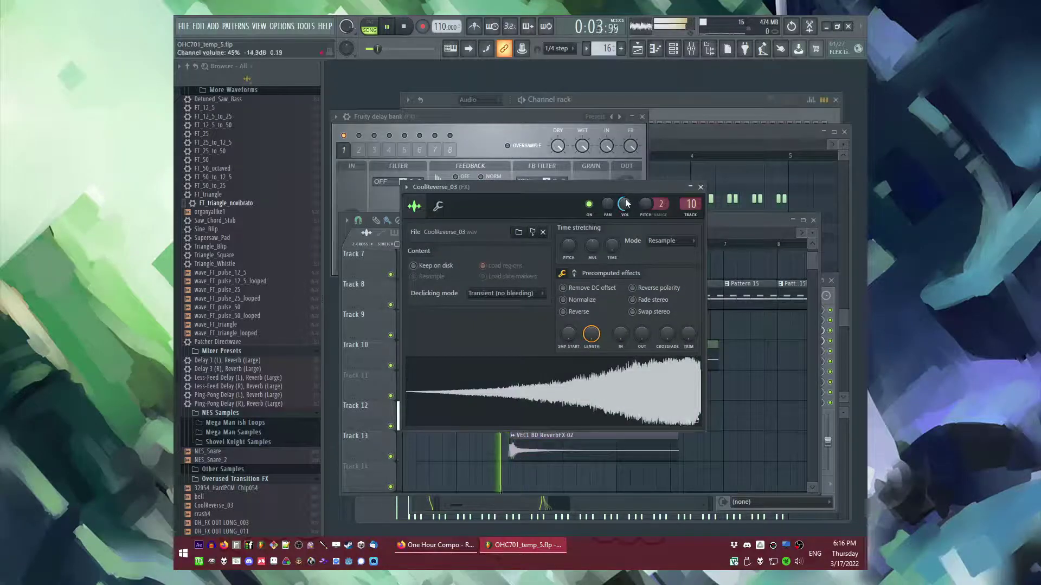
right_click(762, 391)
scroll(705, 380, up, 3)
scroll(533, 347, down, 3)
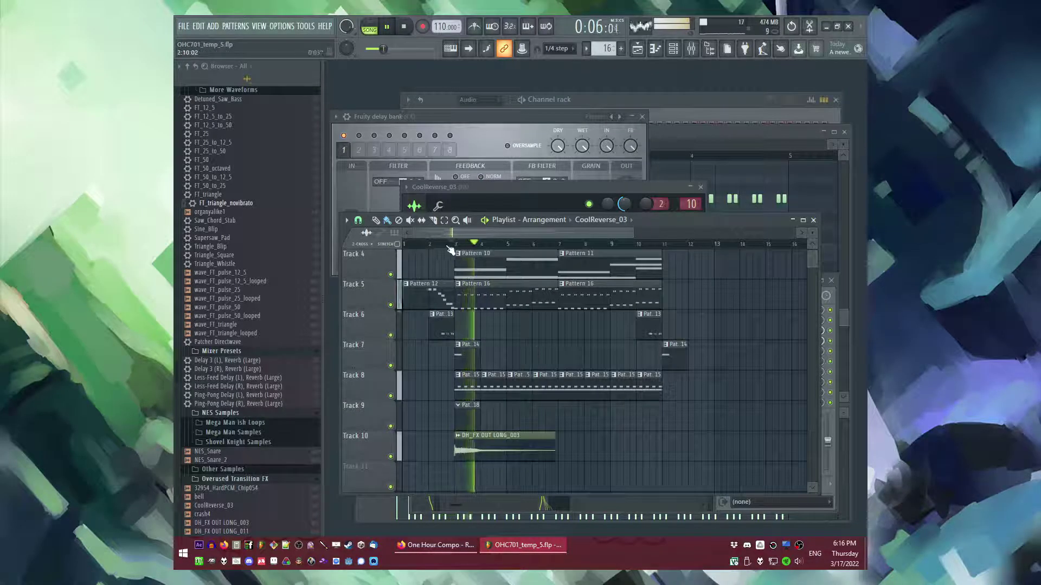
scroll(559, 362, up, 1)
Step: Move the Pattern 18 clip on Track 9 from bar 3 to bar 11
key(XF86AudioRaiseVolume)
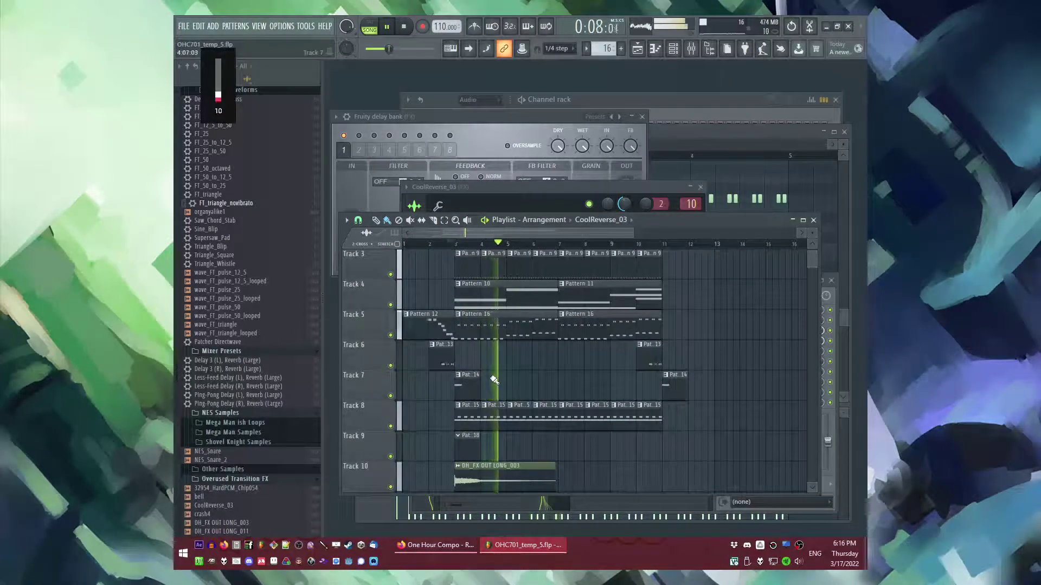
scroll(471, 407, down, 1)
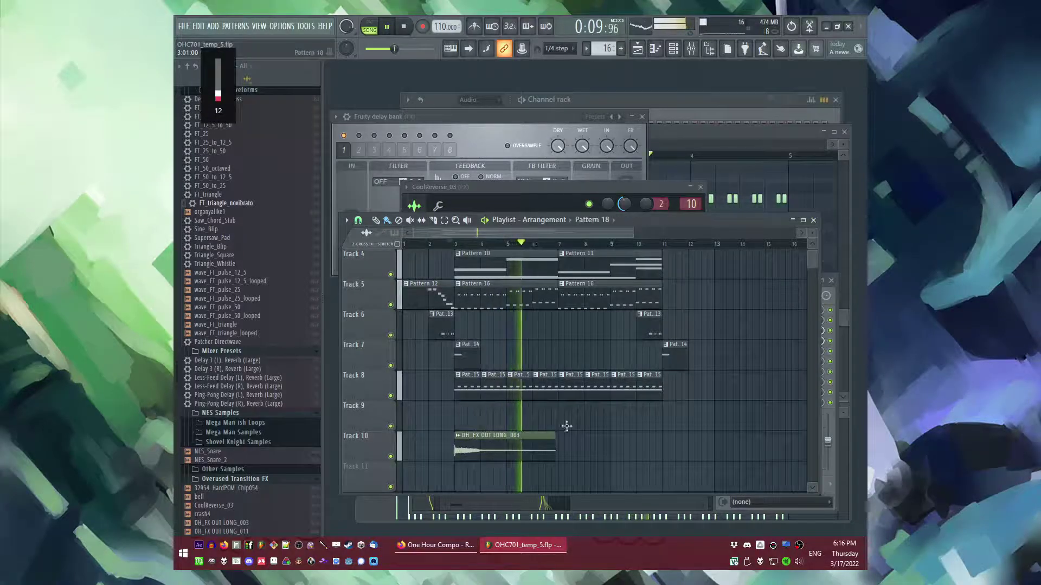
scroll(678, 412, up, 1)
scroll(688, 368, up, 1)
scroll(691, 336, up, 1)
scroll(683, 335, up, 2)
scroll(677, 342, down, 2)
scroll(476, 360, up, 1)
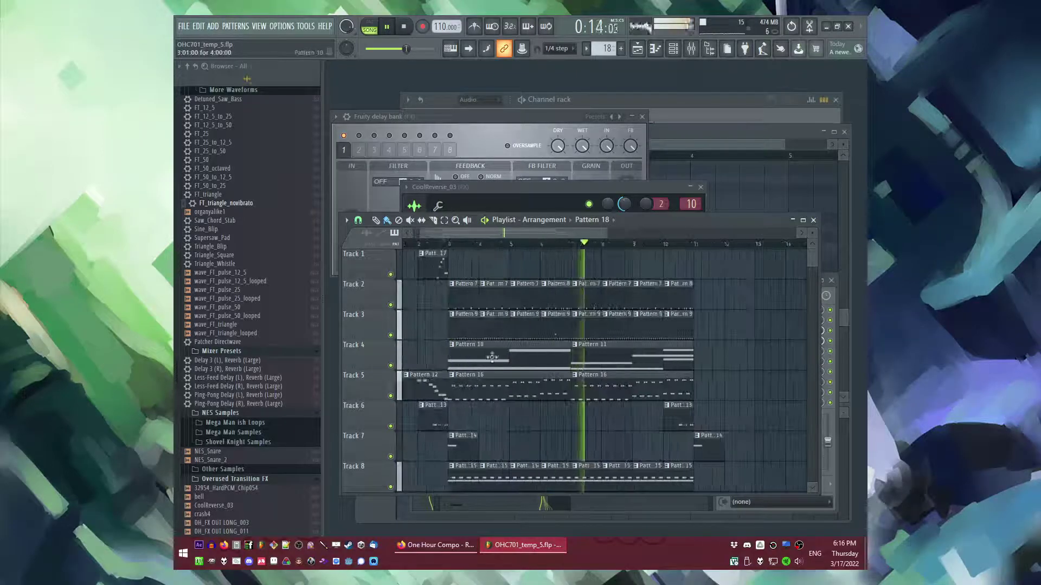
scroll(611, 302, down, 1)
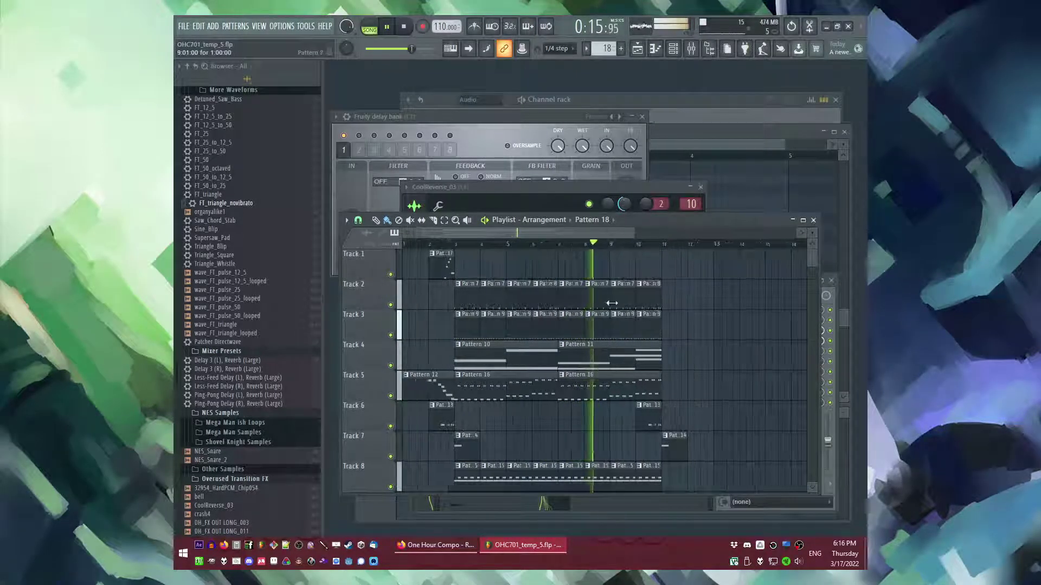
Step: Duplicate the clips on Tracks 2 to 5 from bars 3 to 11 so that the copies start at bar 11
scroll(651, 295, up, 2)
drag(678, 282, 534, 398)
scroll(615, 396, down, 1)
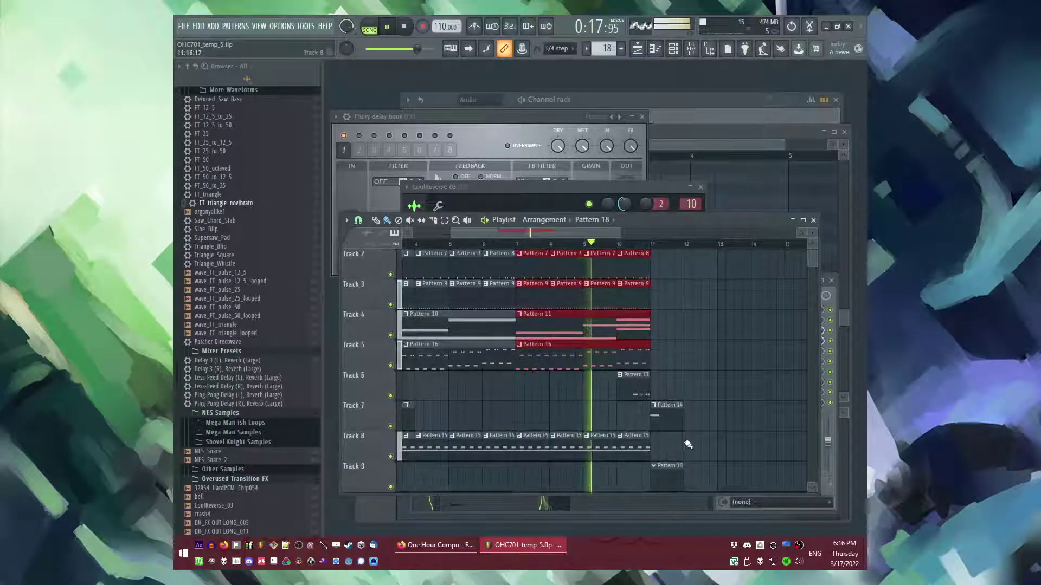
scroll(556, 440, down, 2)
scroll(656, 271, up, 1)
drag(646, 280, 458, 395)
key(ctrl+b)
scroll(606, 454, down, 2)
Step: Duplicate the row of Pattern 15 clips on Track 8 so that the copies start at bar 11
drag(656, 411, 436, 427)
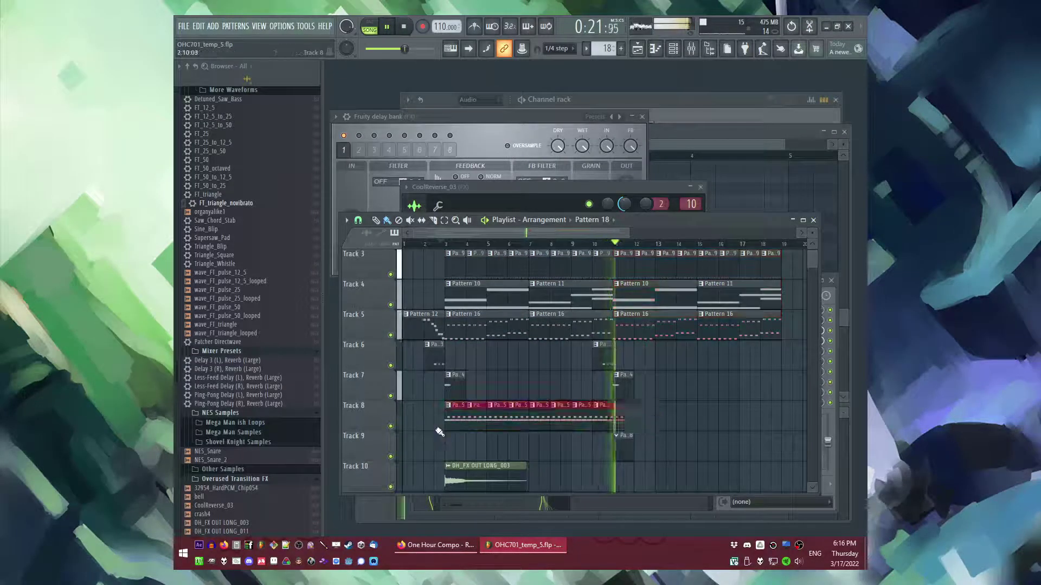
key(ctrl+b)
right_click(692, 460)
Step: Place a Pattern 12 clip on Track 10 from bar 9 to bar 11
click(422, 337)
scroll(593, 424, down, 1)
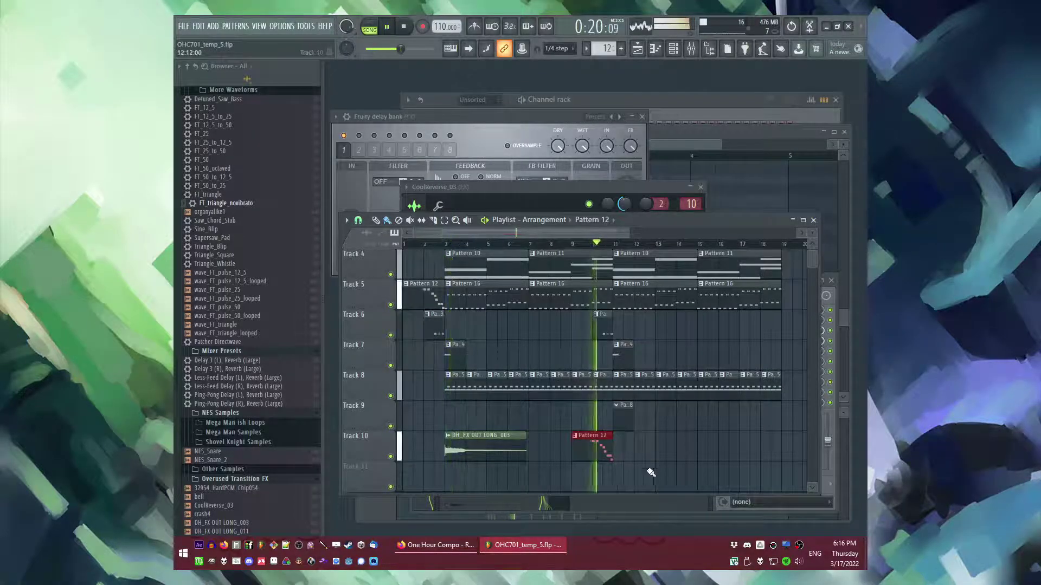
scroll(675, 452, up, 3)
scroll(710, 418, down, 2)
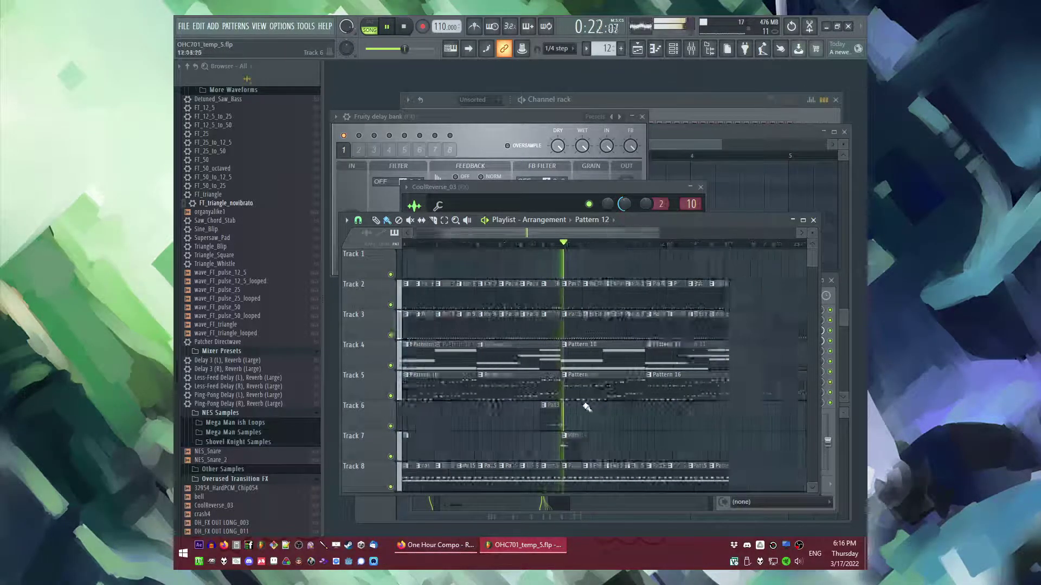
Step: Place a 32954_HardPCM_Chip054 clip on Track 11 so that it ends at bar 11
scroll(630, 420, down, 4)
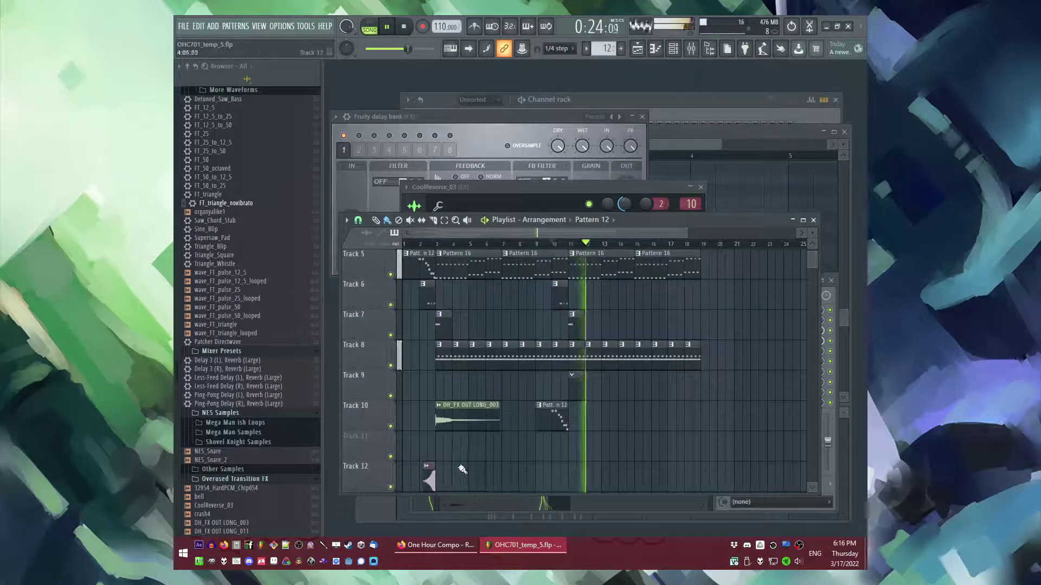
click(627, 220)
click(624, 202)
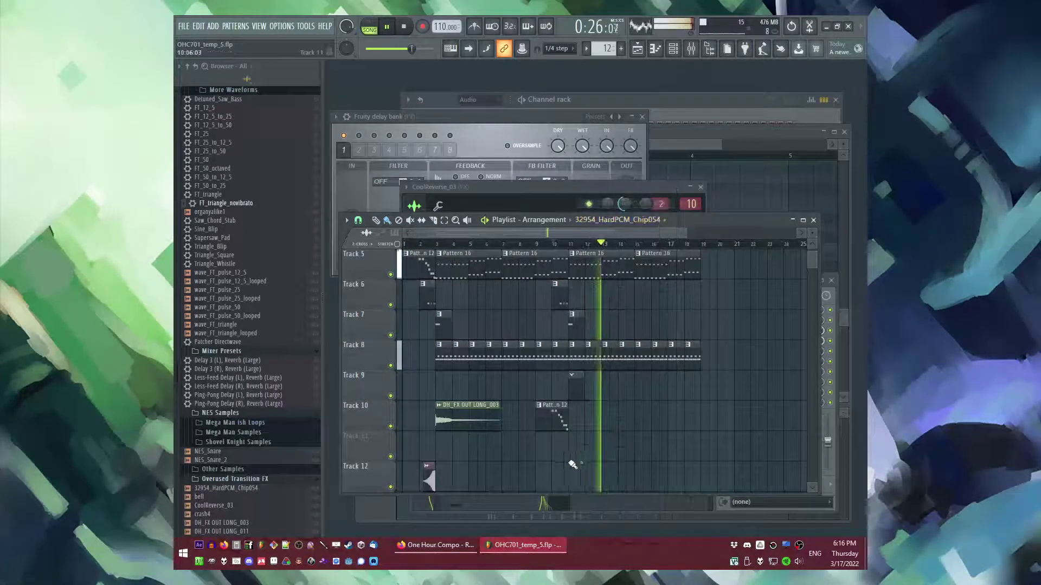
scroll(560, 456, up, 4)
scroll(617, 454, up, 2)
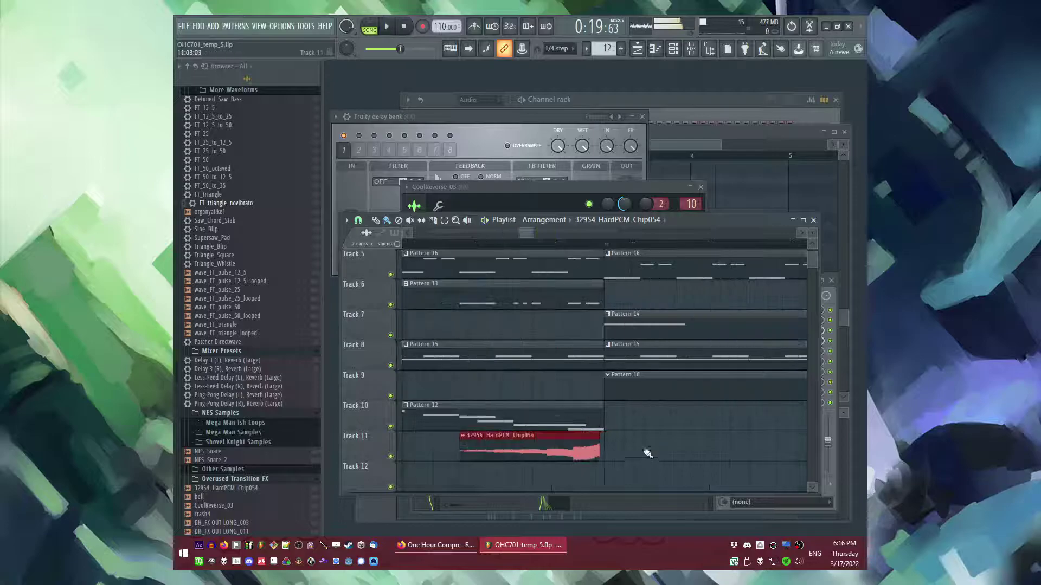
Step: Play back the transition and set the 32954_HardPCM_Chip054 channel's volume to about 61%
key(space)
double_click(560, 449)
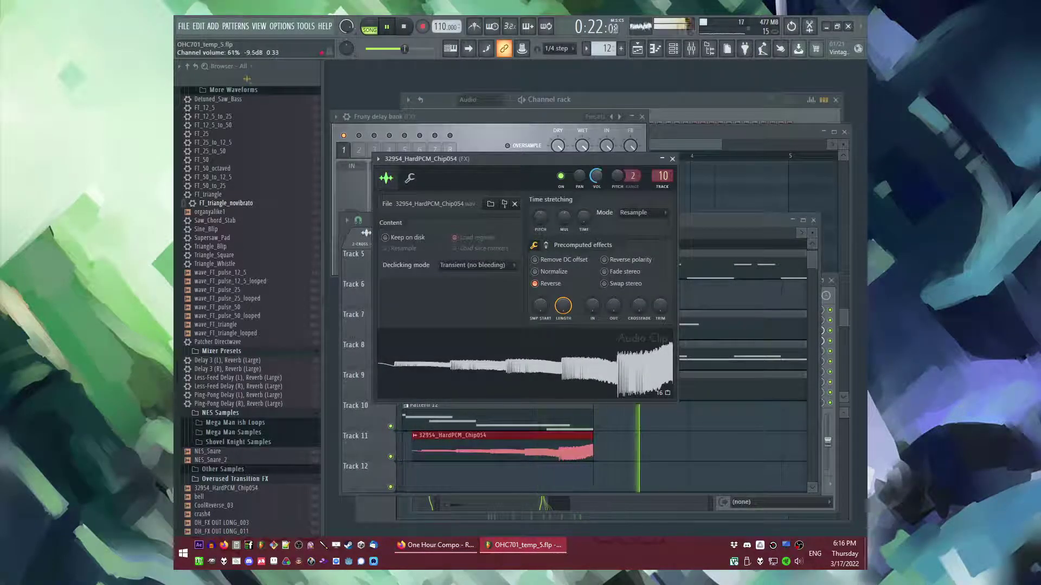
click(618, 419)
scroll(618, 414, down, 5)
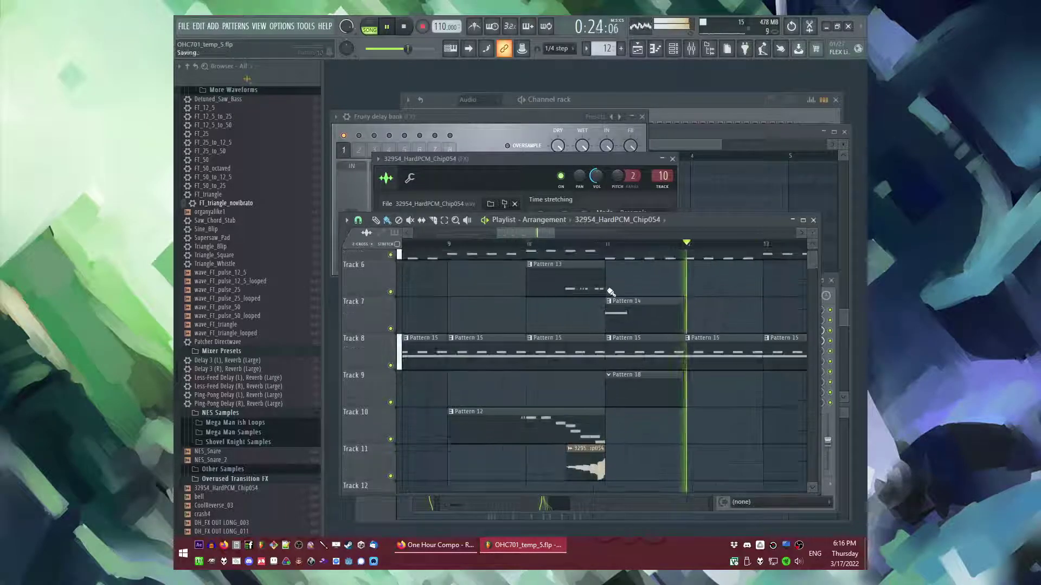
Step: Place another VEC1 BD ReverbFX 02 clip starting at bar 11
scroll(623, 336, down, 5)
click(479, 427)
scroll(479, 428, down, 3)
click(479, 427)
click(596, 394)
scroll(564, 385, up, 6)
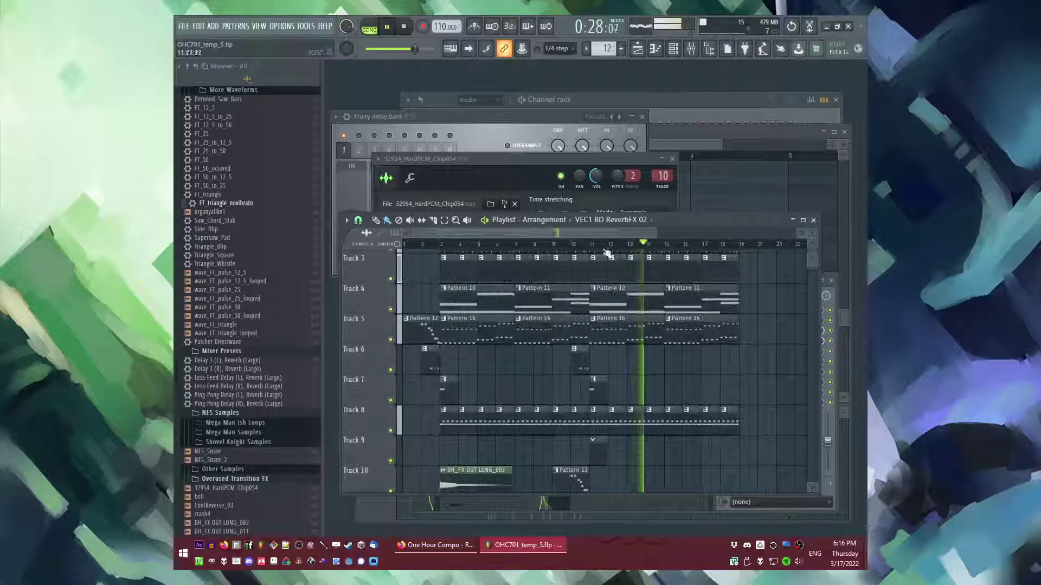
Step: Add a Komplete Kontrol (Crunchy EP) instrument channel to the project
key(F6)
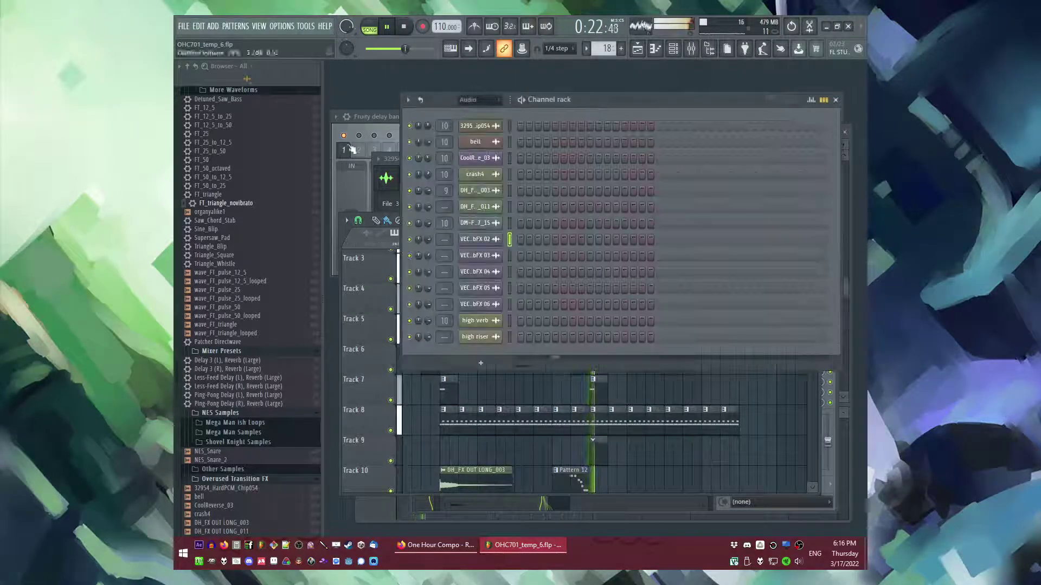
click(213, 26)
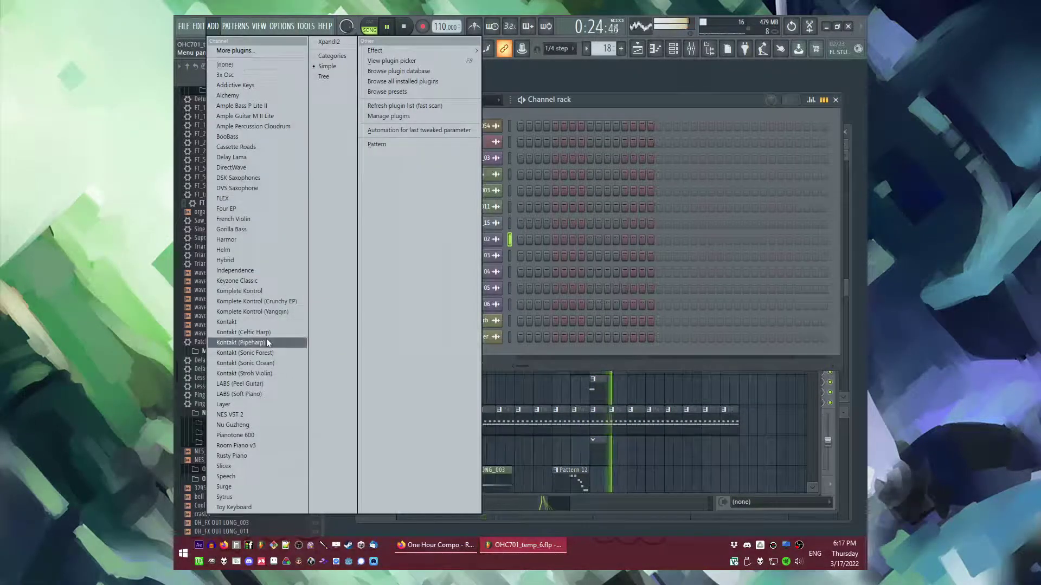
click(216, 14)
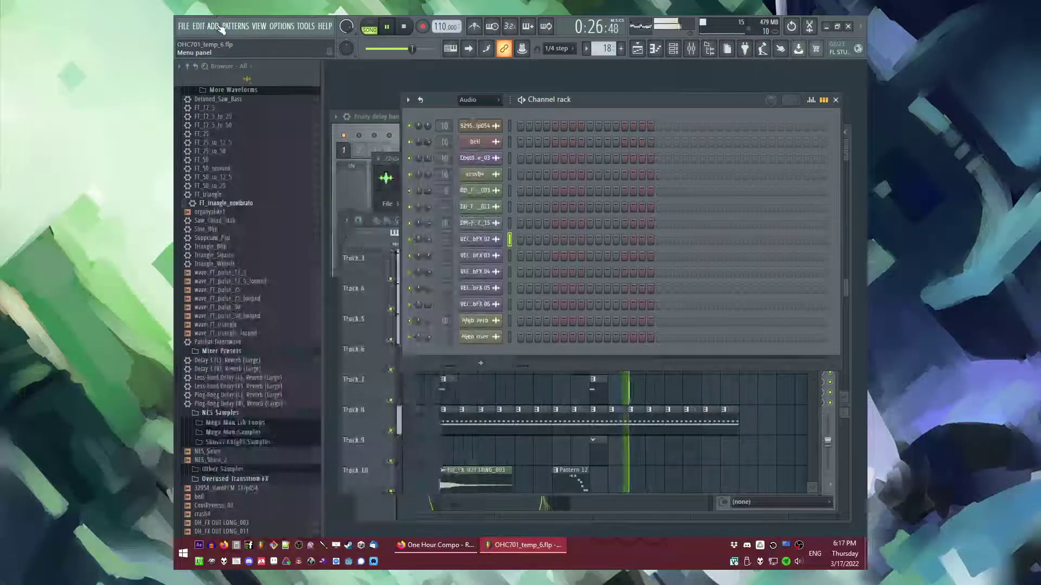
click(216, 24)
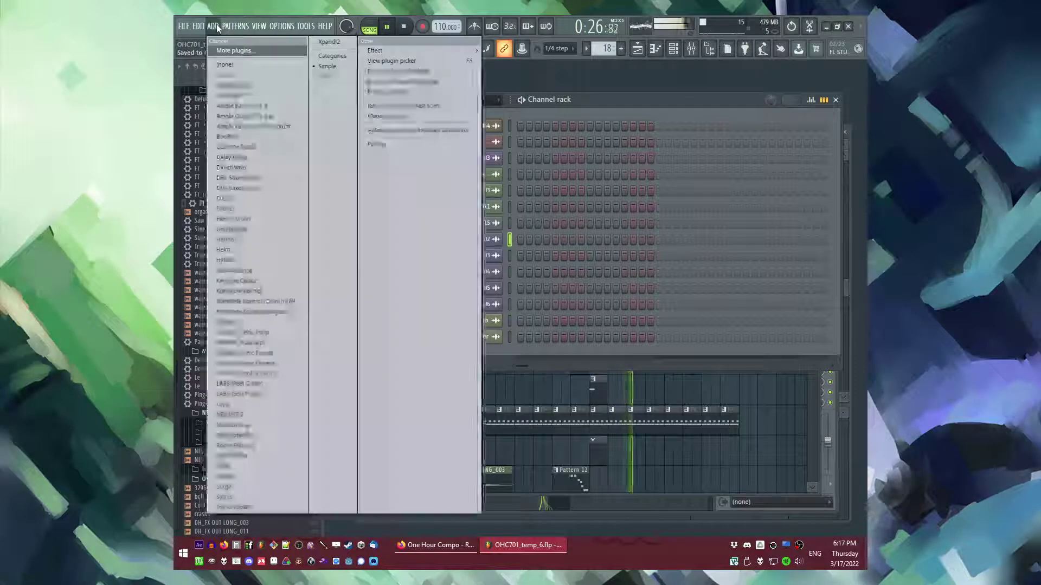
click(235, 301)
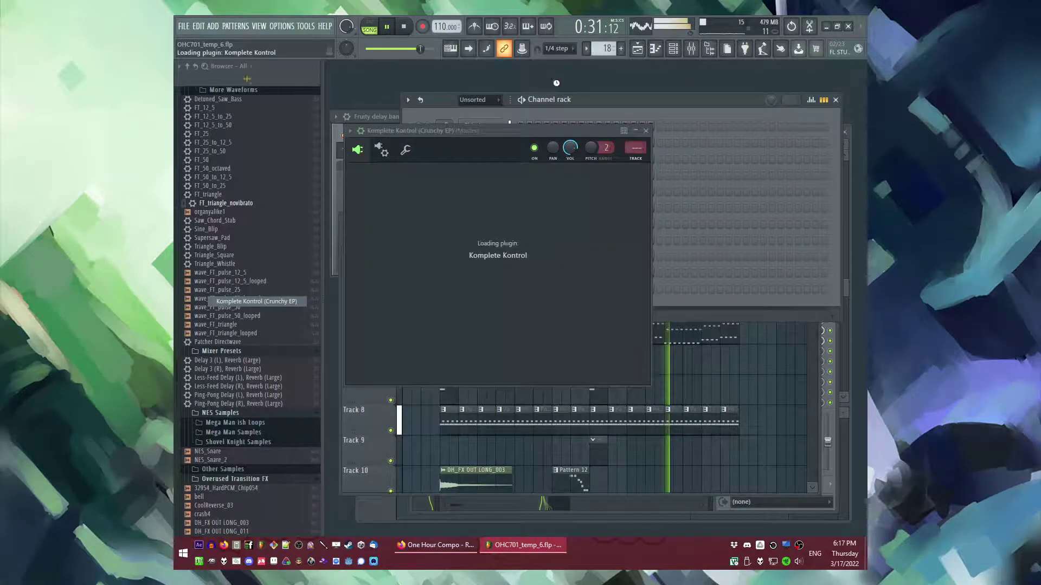
click(531, 399)
Step: Open the piano roll of the Komplete Kontrol (Crunchy EP) channel
key(F6)
key(F5)
key(F6)
right_click(490, 291)
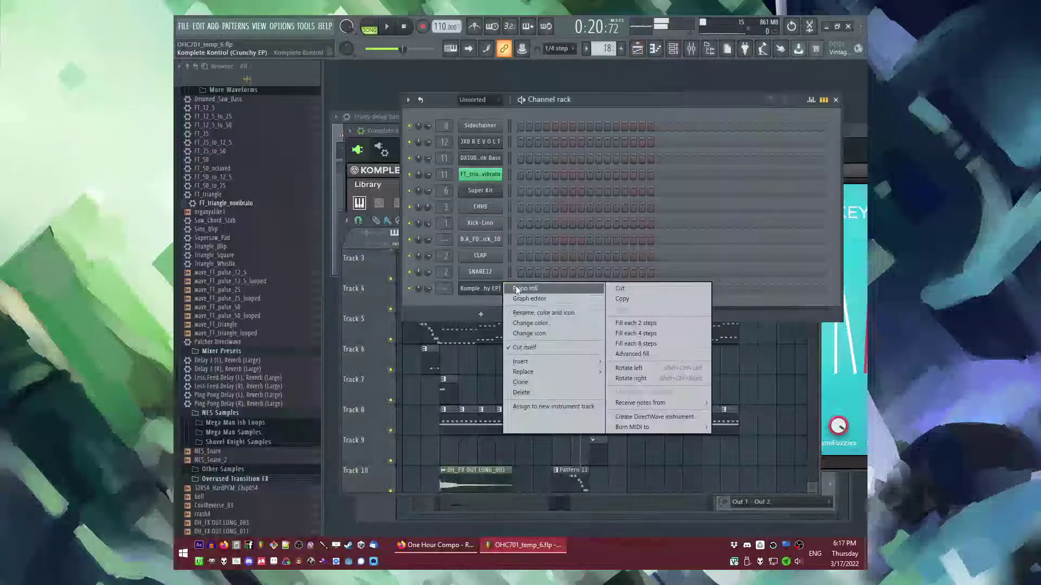
Step: Draw a one-bar, eight-note melody in the Komplete Kontrol (Crunchy EP) piano roll: G5, A#5, C6, A#5, G5, F5, G5, A#5
click(516, 291)
click(435, 289)
right_click(435, 289)
drag(411, 222, 410, 229)
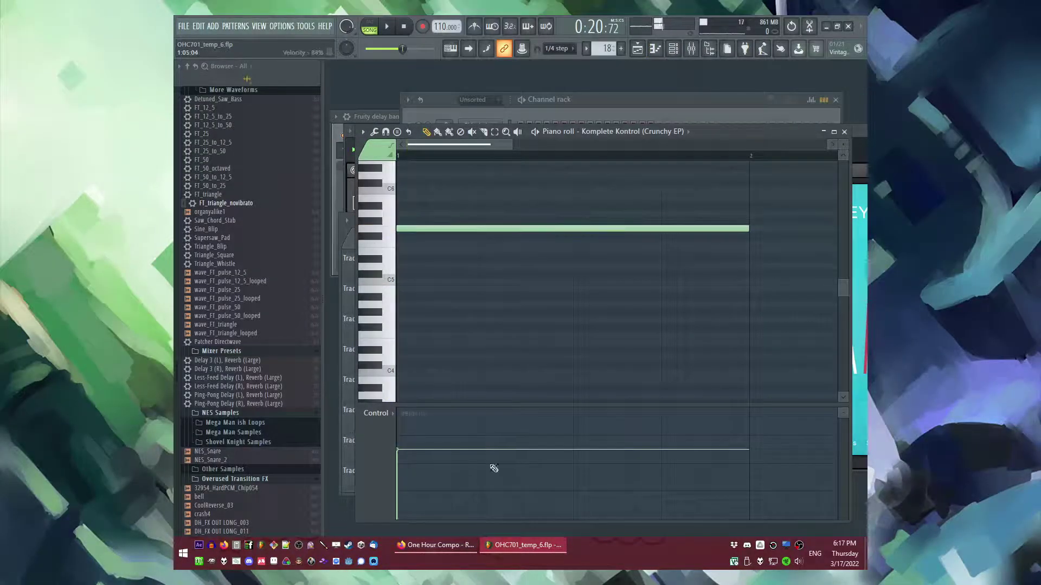
scroll(609, 353, up, 3)
drag(755, 298, 388, 324)
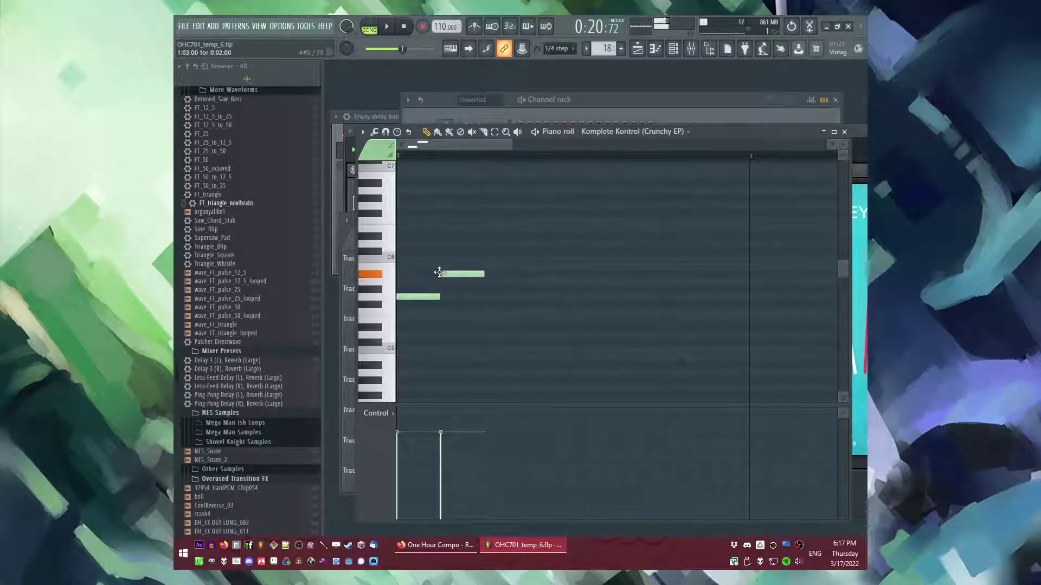
click(483, 259)
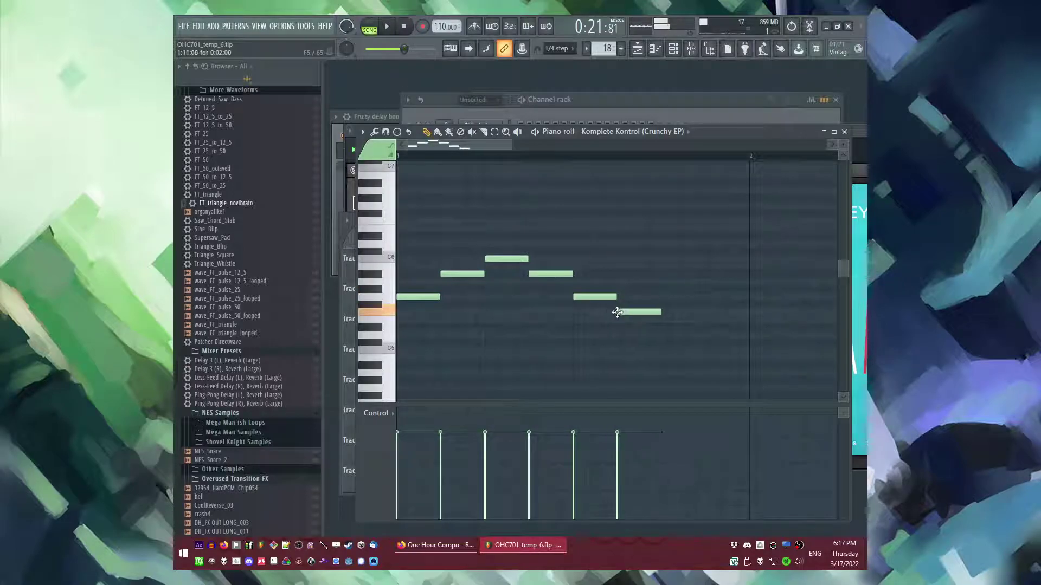
scroll(605, 267, down, 2)
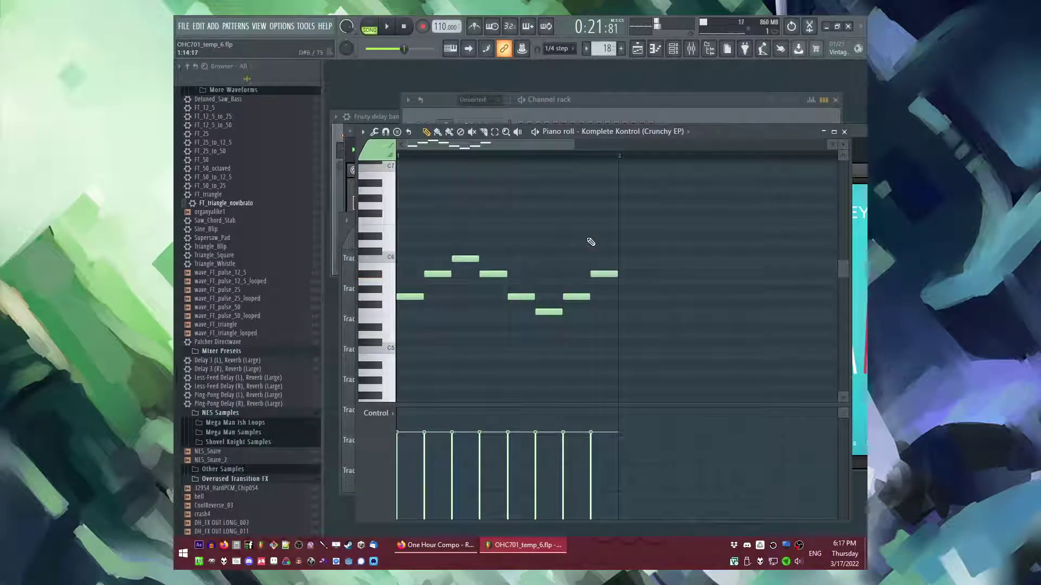
Step: Add eight short C5 notes below the melody, one halfway through each long note, while the pattern loops
key(ctrl+a)
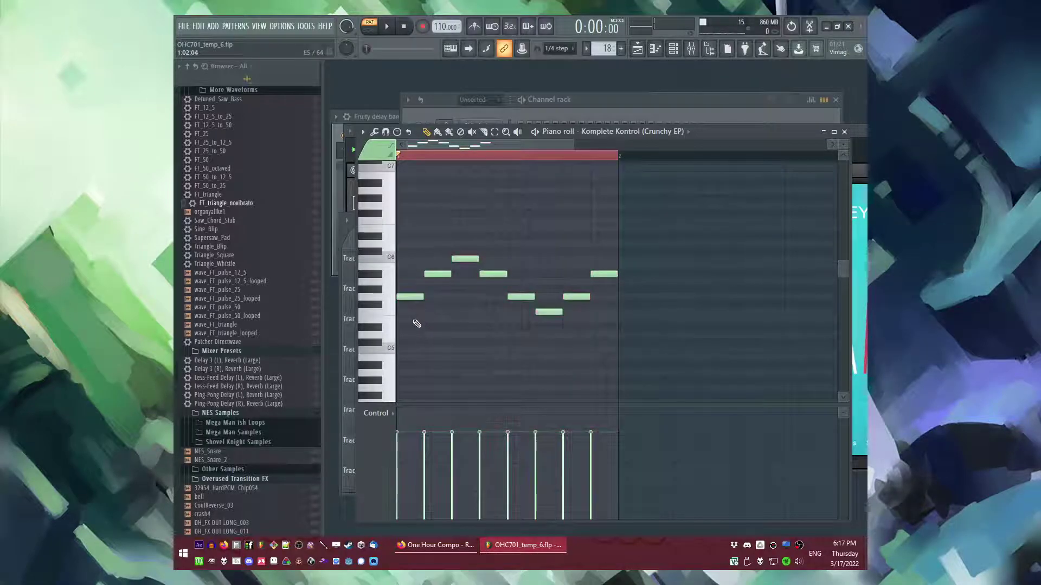
drag(415, 353, 438, 356)
key(space)
click(442, 352)
click(479, 352)
click(514, 352)
click(551, 350)
click(587, 350)
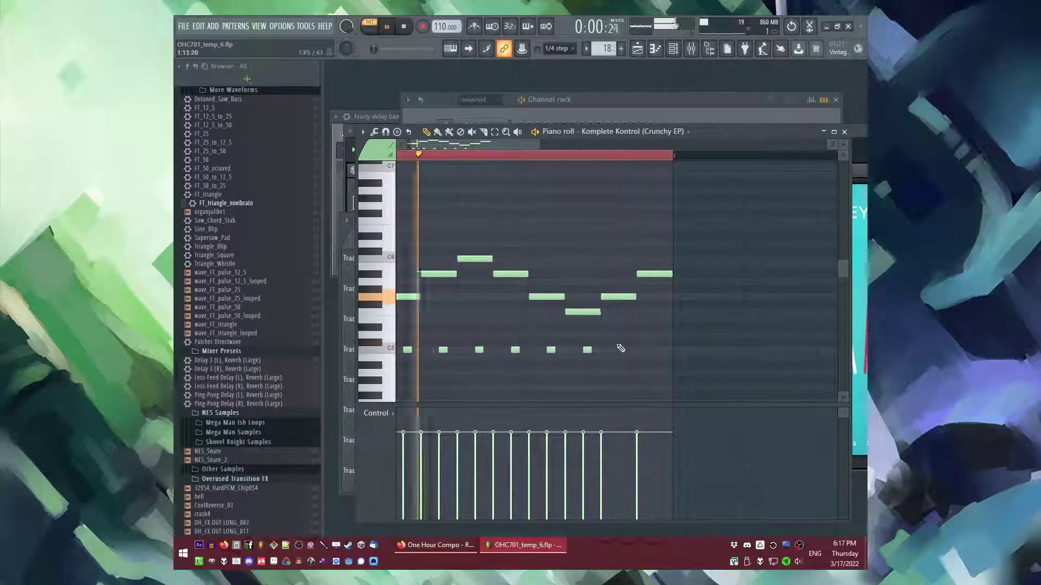
click(623, 350)
click(659, 350)
Step: Select all the short C5 notes and lower their velocities below those of the melody
drag(691, 332, 422, 350)
mouse_move(415, 444)
mouse_down()
mouse_move(416, 465)
mouse_move(729, 469)
mouse_up()
ctrl+click(759, 318)
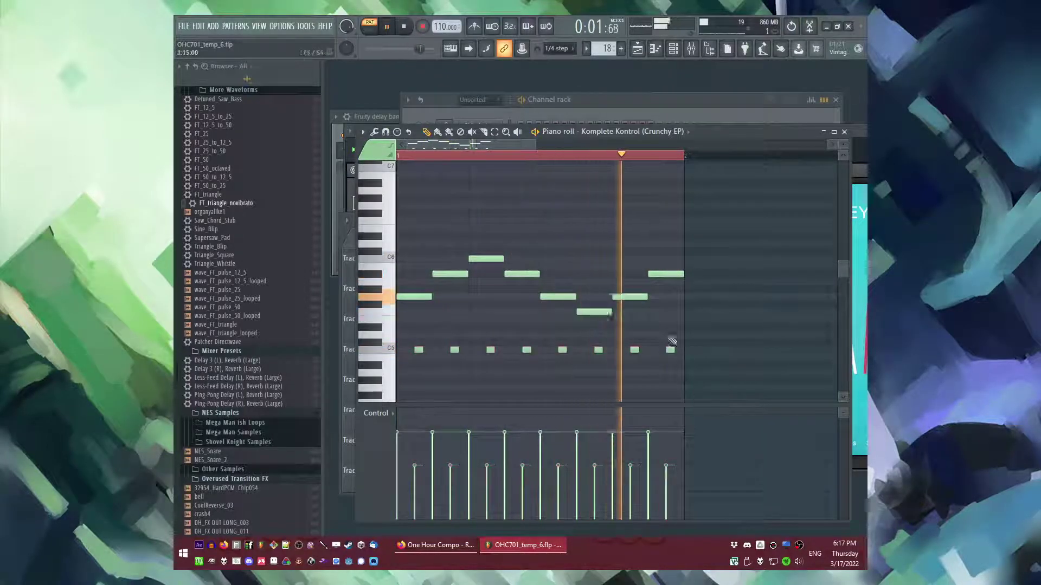
Step: Route the Komplete Kontrol (Crunchy EP) channel to mixer track 13
key(F6)
click(482, 287)
drag(711, 138, 505, 138)
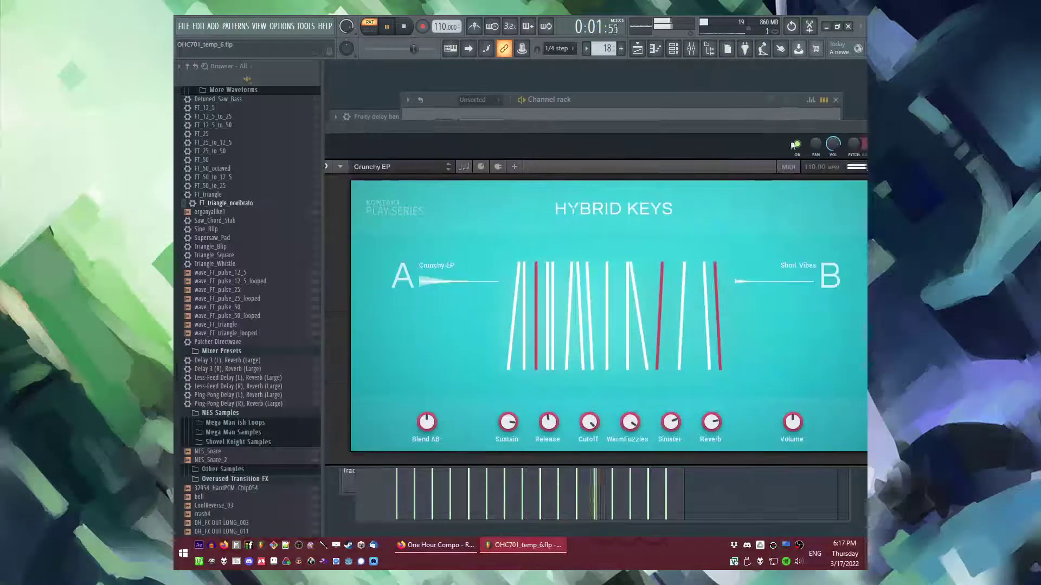
click(778, 174)
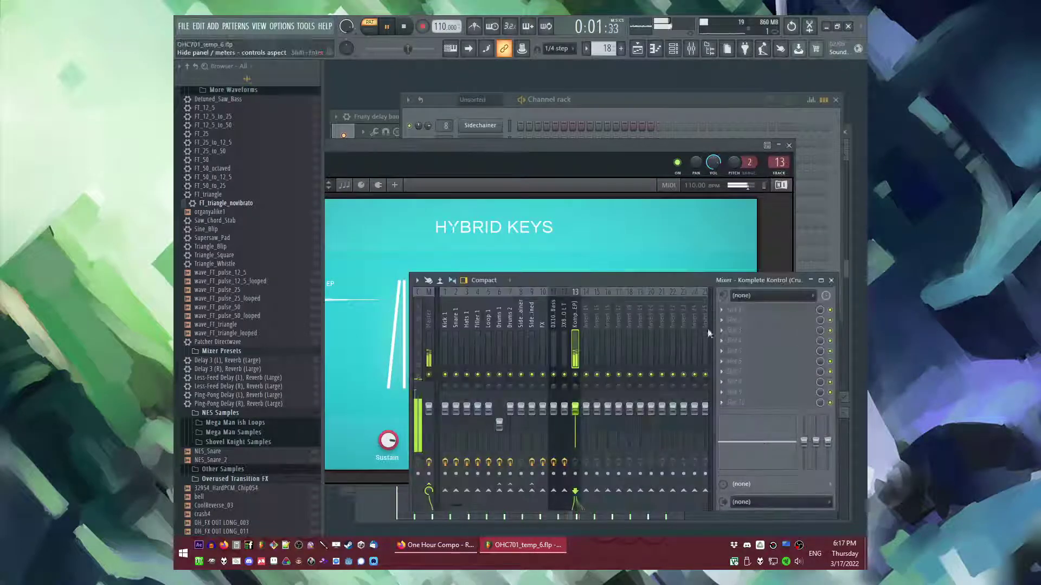
key(F9)
Step: Place Pattern 18 clips along Track 9 from bar 11 through bar 18 in the playlist
key(F5)
click(573, 245)
click(593, 245)
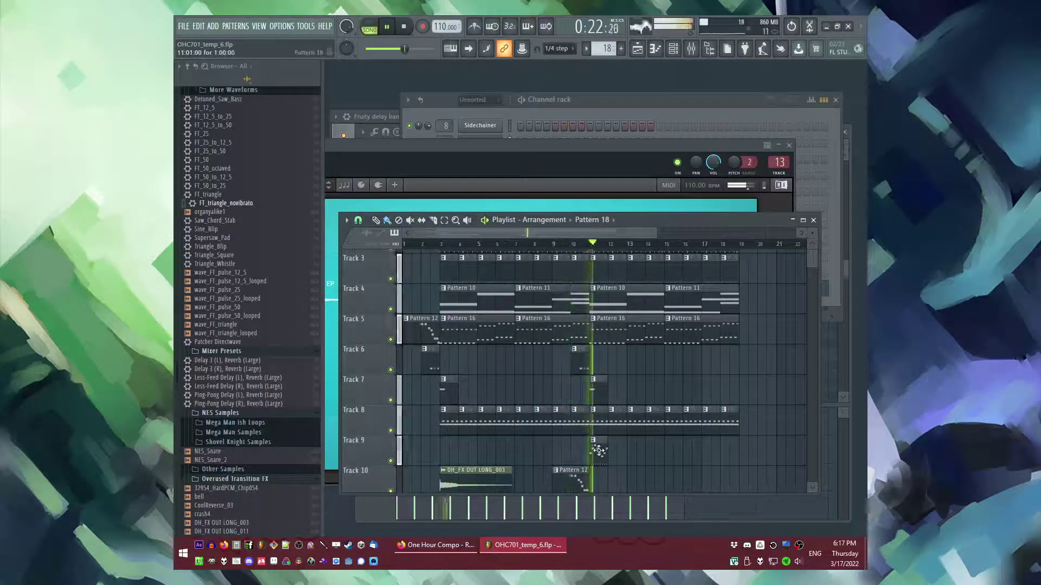
drag(615, 456, 732, 450)
Step: Send mixer track 13 through the sidechained track and insert Fruity Parametric EQ 2 in slot 2 with its lowest band pulled down
key(F9)
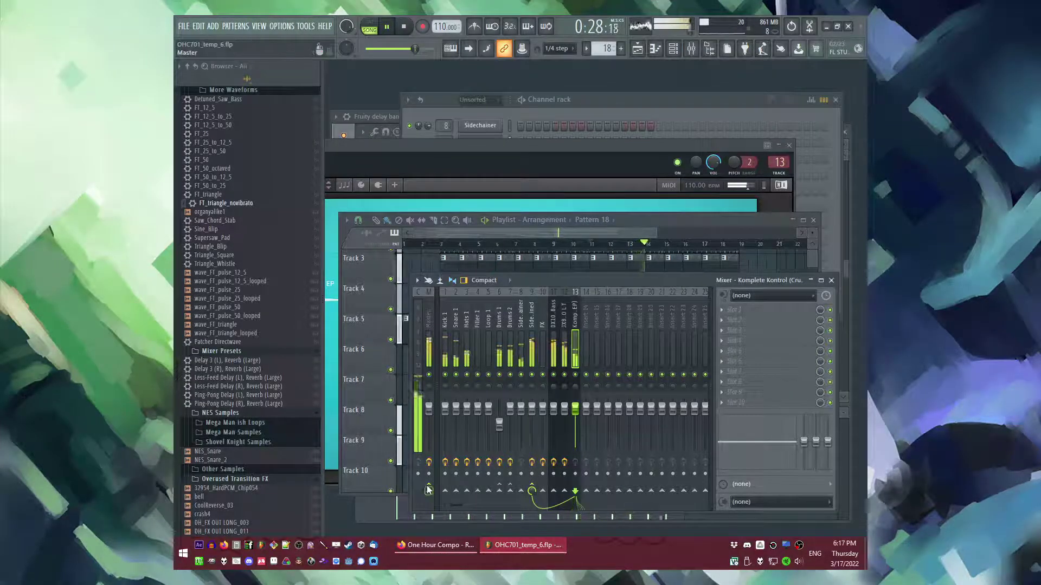
click(711, 327)
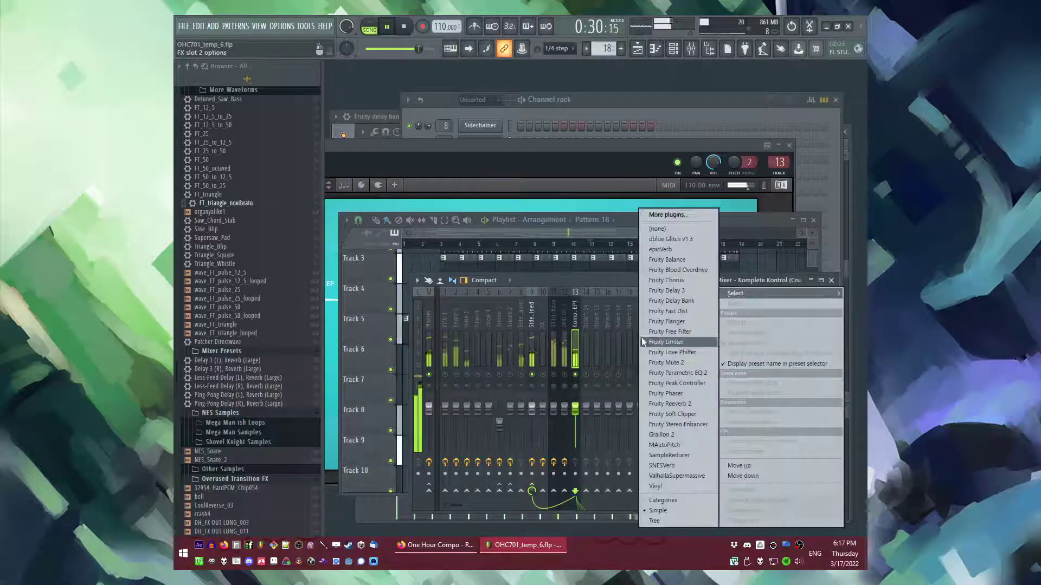
click(677, 361)
drag(451, 279, 419, 343)
Step: Open the Pattern 18 clip on Track 9 in the piano roll, copy all its notes and stop playback
key(F5)
key(F9)
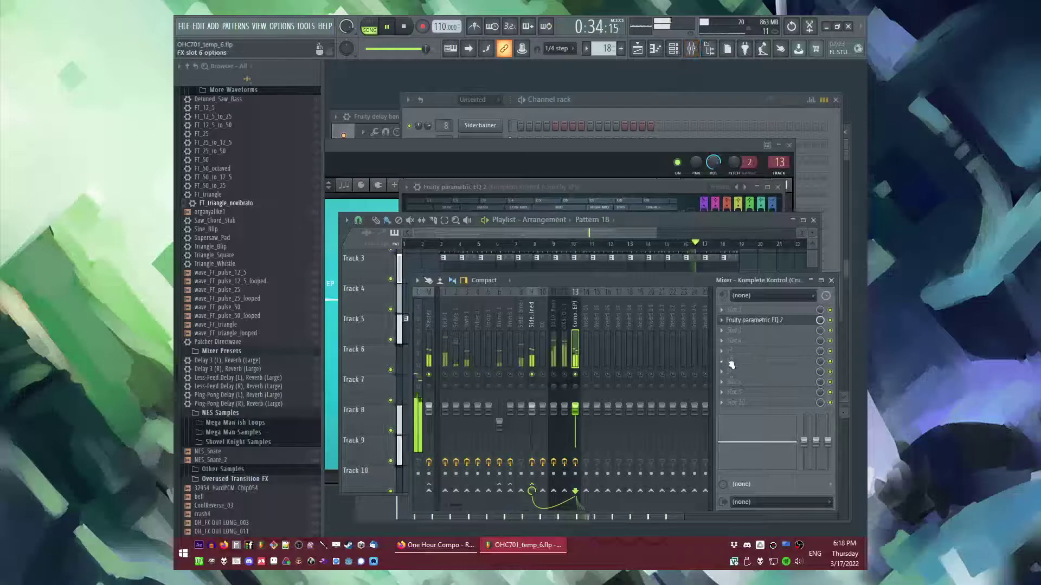
click(634, 219)
double_click(597, 458)
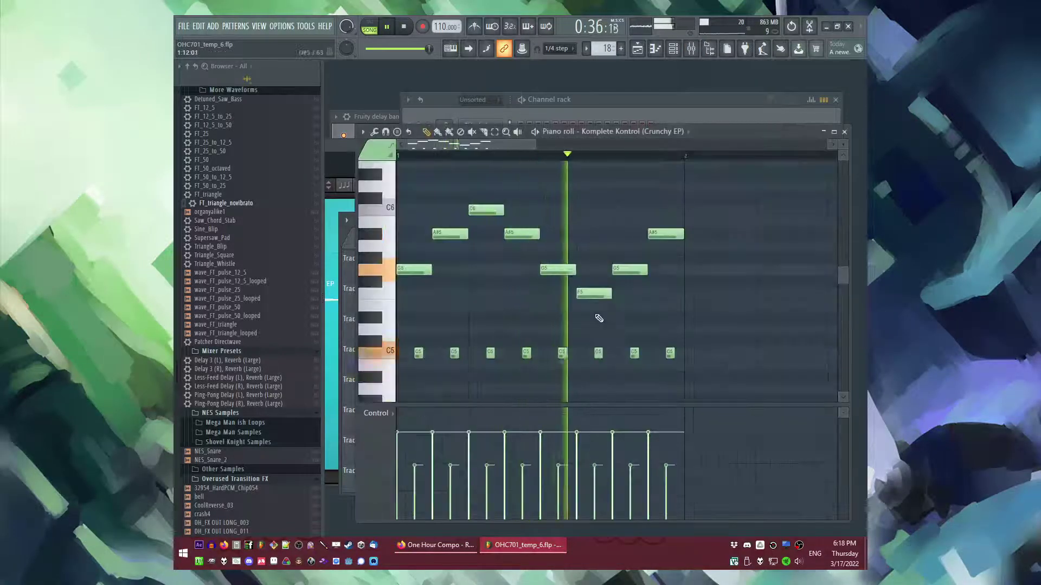
key(F6)
key(space)
Step: Add a FLEX channel and paste the copied Crunchy EP notes into its piano roll
click(213, 26)
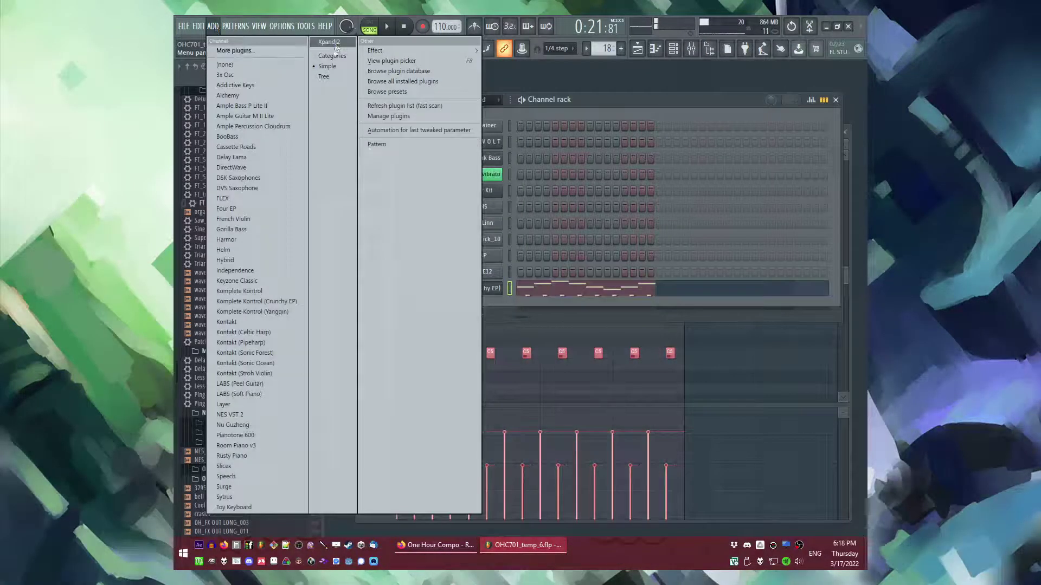
click(222, 198)
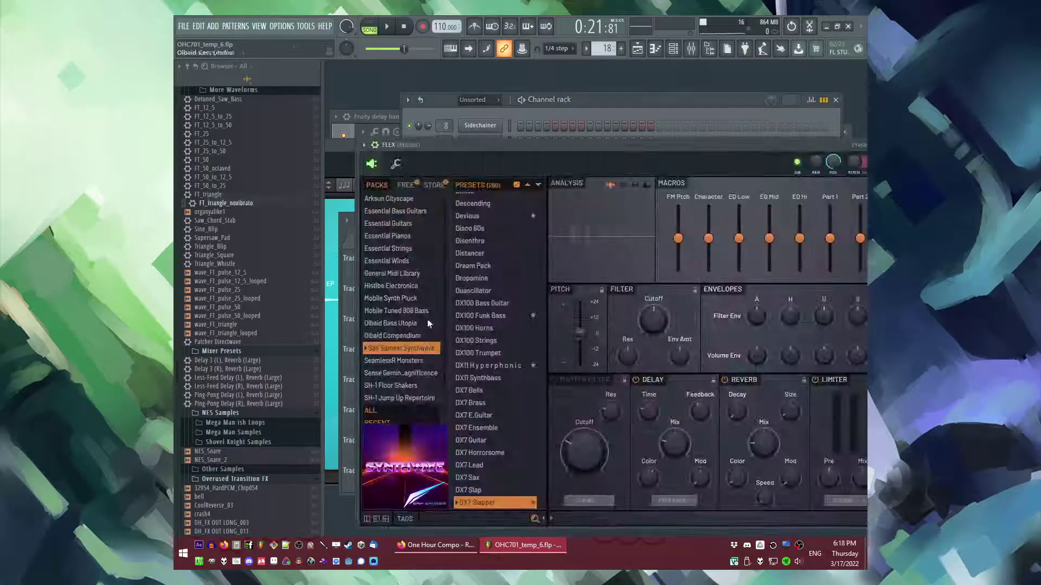
right_click(496, 305)
click(511, 304)
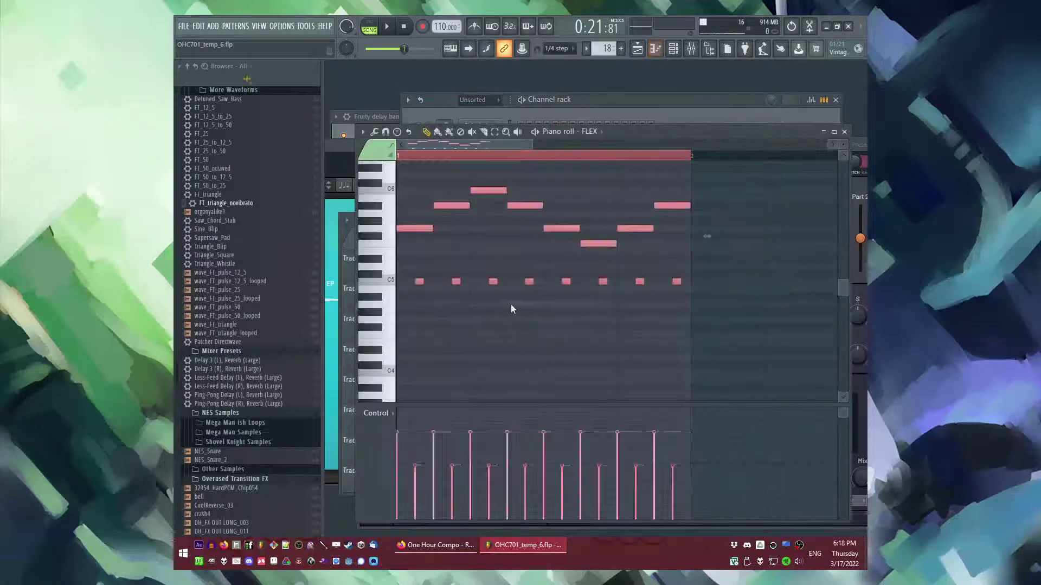
Step: Play the pattern while trying FLEX presets from the Saif Sameer Synthwave pack, including DX100 Funk Bass and Atavista
key(space)
key(F6)
key(space)
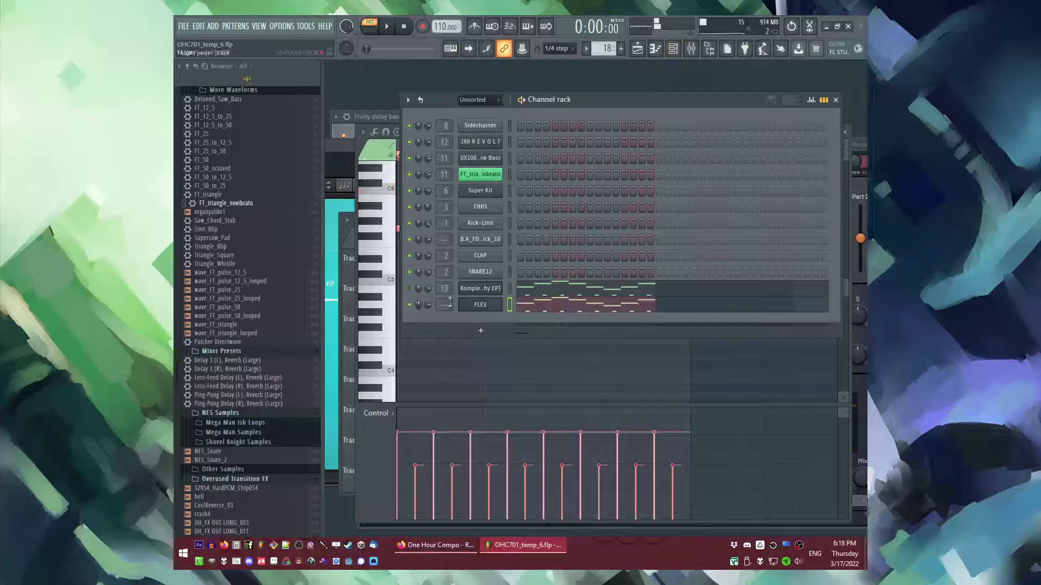
click(492, 304)
key(space)
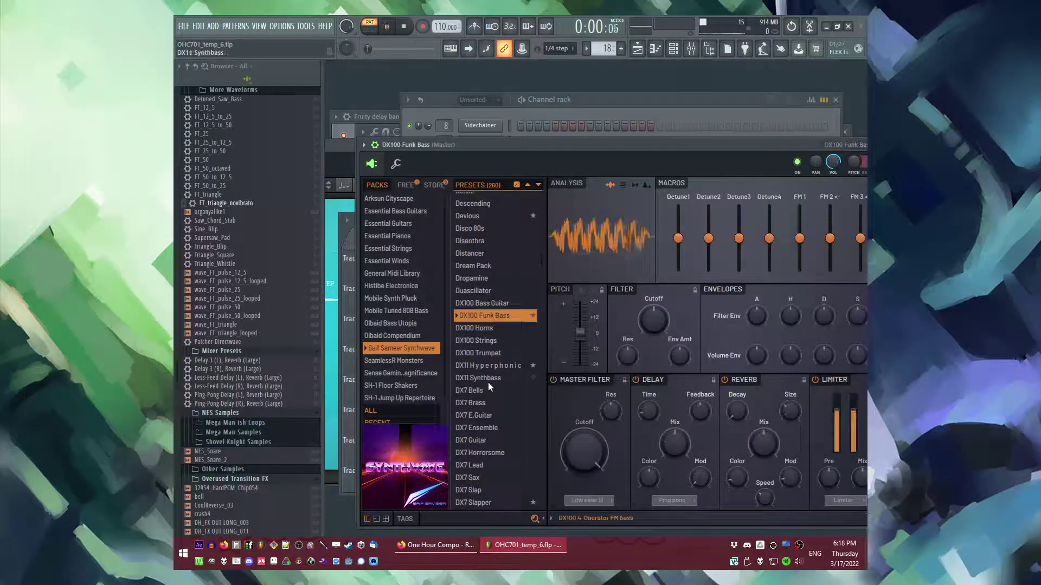
click(481, 353)
click(483, 328)
scroll(483, 352, up, 10)
key(space)
click(480, 328)
click(484, 377)
key(space)
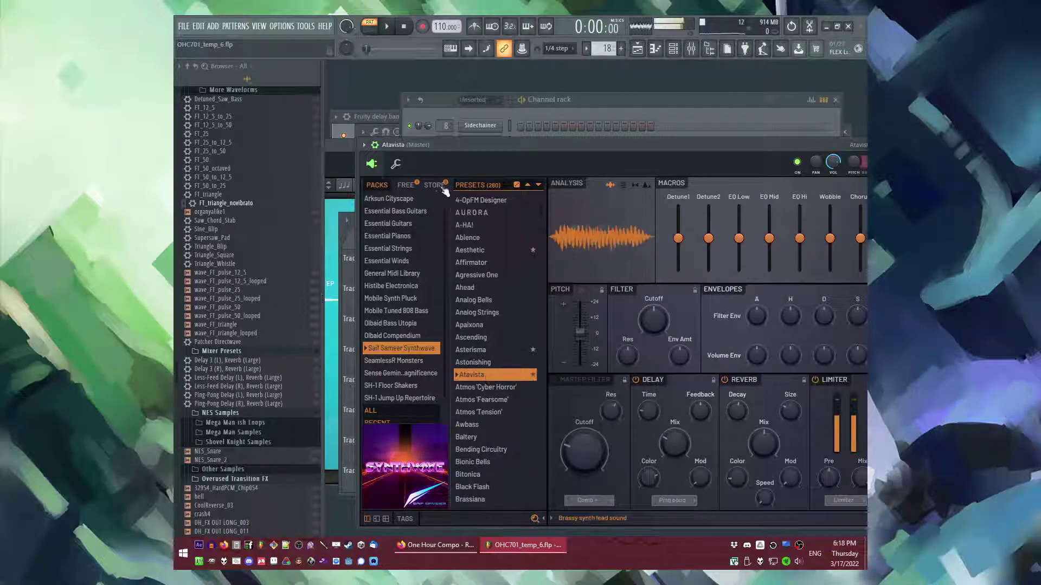
Step: Audition more FLEX presets further down the Synthwave pack, through the DX7 sounds to DX9 Pedalbass
scroll(504, 349, down, 10)
click(484, 329)
scroll(488, 339, down, 8)
click(492, 355)
scroll(491, 374, down, 3)
click(492, 342)
click(486, 305)
click(482, 317)
key(space)
click(478, 329)
click(485, 280)
click(488, 269)
click(485, 345)
key(space)
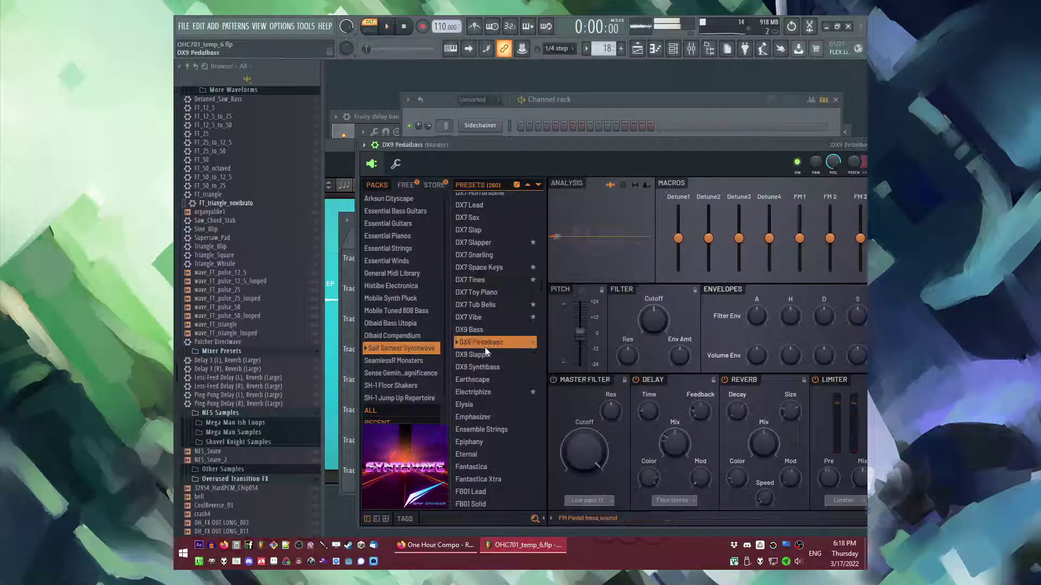
Step: Try the DX9 Slapper, Electriphize, Emphasizer and Flasky presets on the FLEX channel
click(484, 354)
click(486, 391)
click(484, 416)
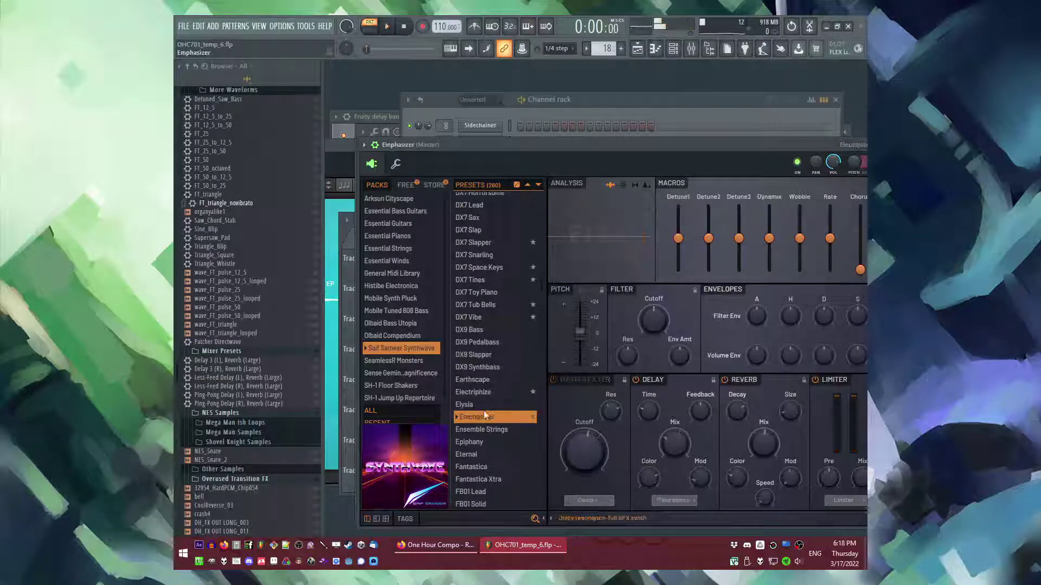
scroll(483, 401, down, 4)
click(473, 342)
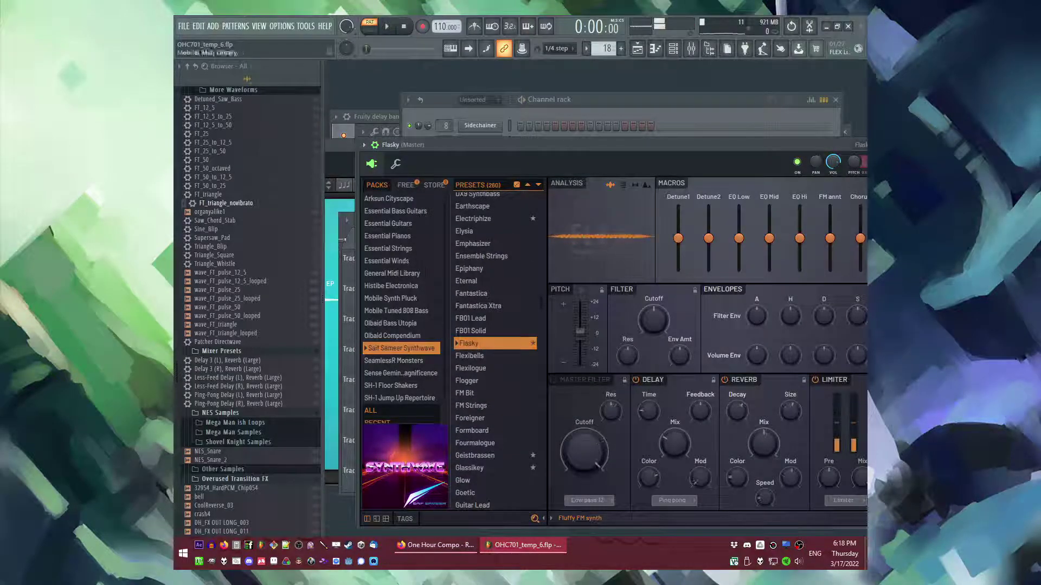
Step: Replace the FLEX channel's instrument with the FT_50 preset from the browser
key(F6)
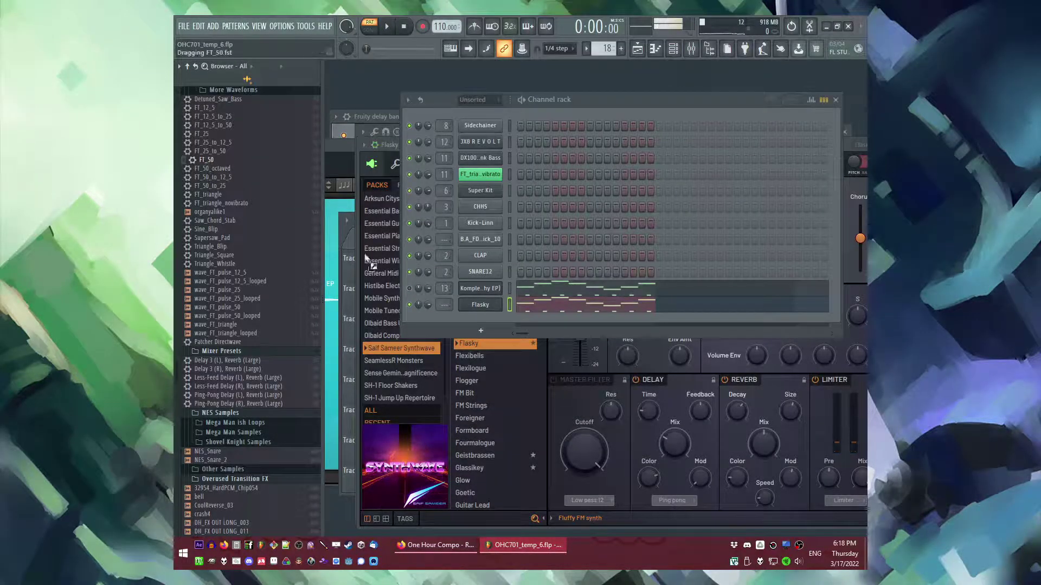
drag(483, 294, 480, 305)
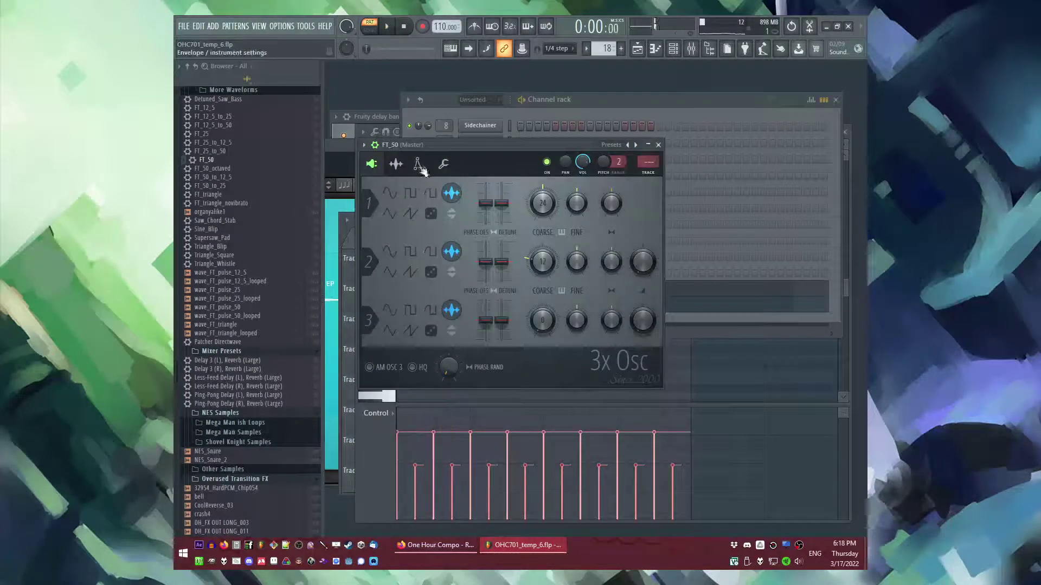
Step: Shorten the long melody notes in the FT_50 piano roll and transpose all notes down one octave
key(F7)
key(F7)
drag(751, 181, 408, 290)
key(space)
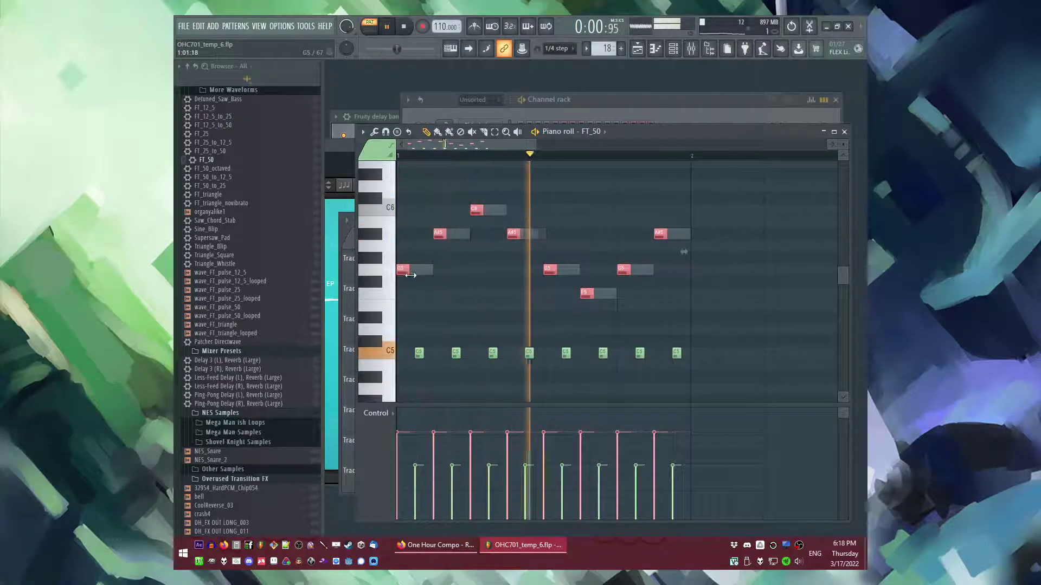
key(ctrl+a)
key(ctrl+Down)
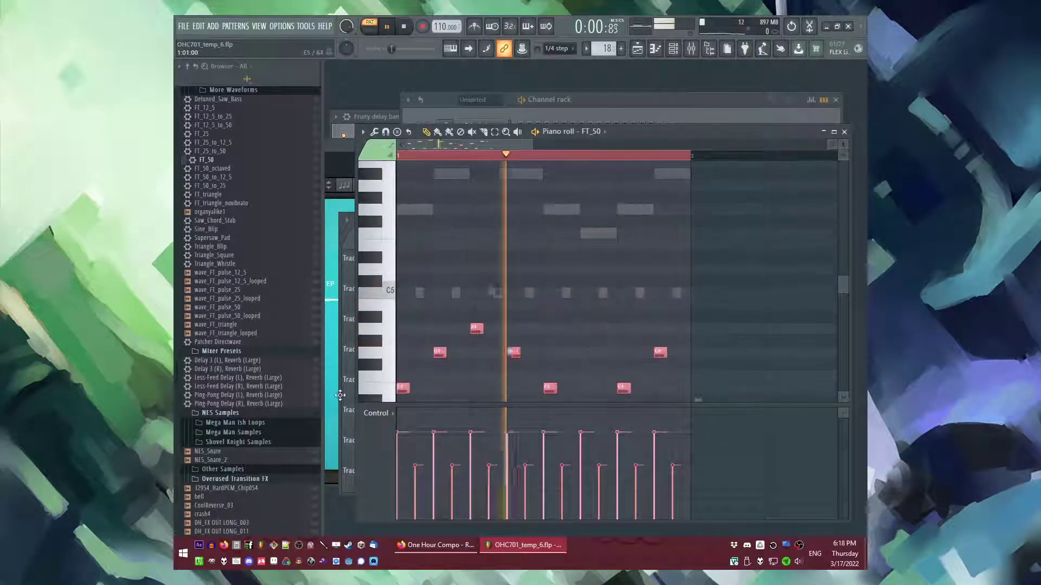
Step: Route the FT_50 channel to mixer track 14 and cut the Komplete Kontrol (Crunchy EP) channel's notes from the pattern
click(638, 119)
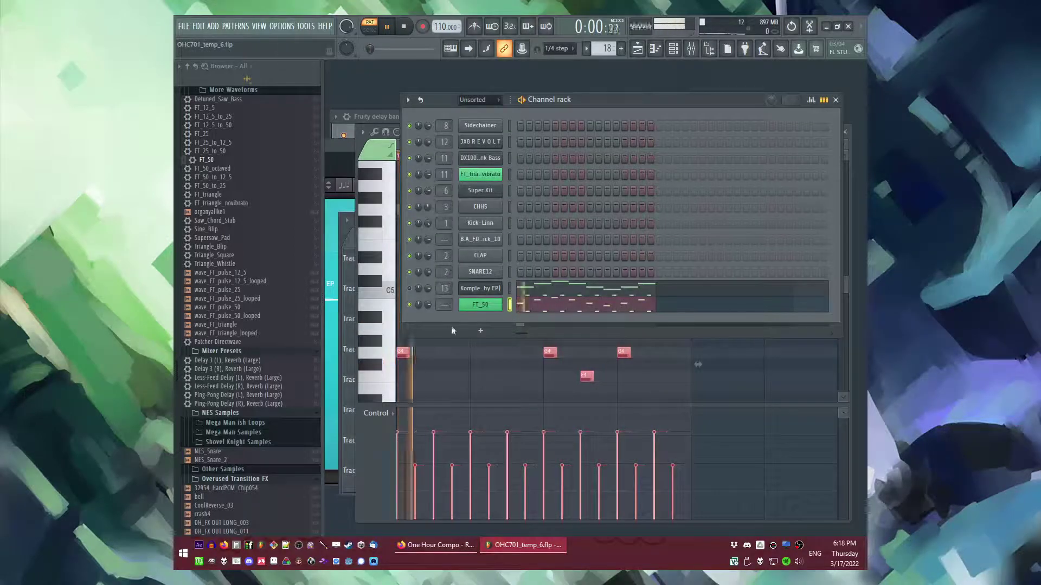
drag(448, 305, 448, 294)
click(409, 289)
click(509, 289)
key(ctrl+x)
Step: Insert Fruity Delay Bank in effect slot 3 of the FT_50 channel's mixer track 14
click(470, 305)
key(F9)
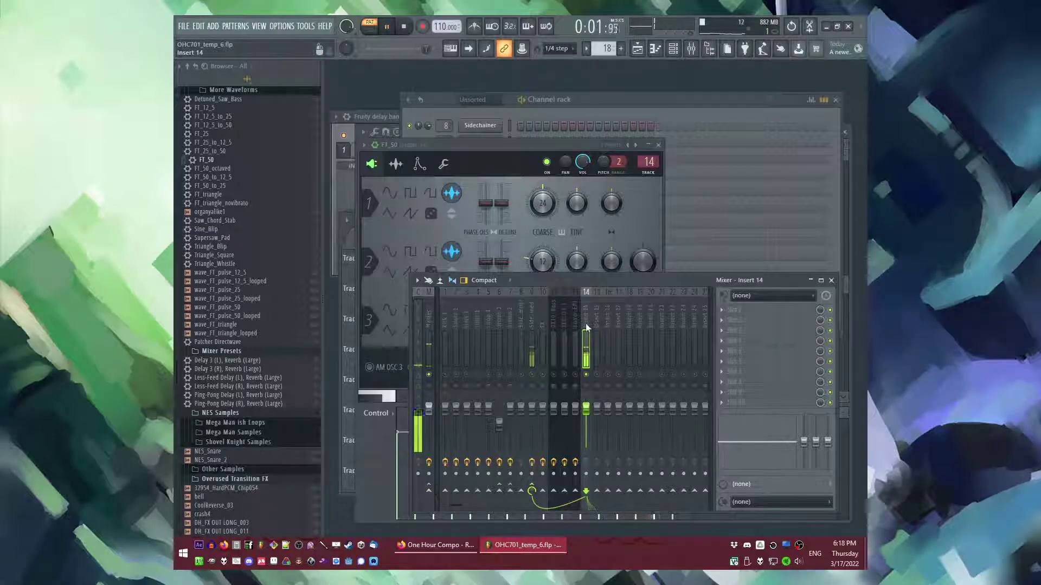
click(730, 336)
click(678, 296)
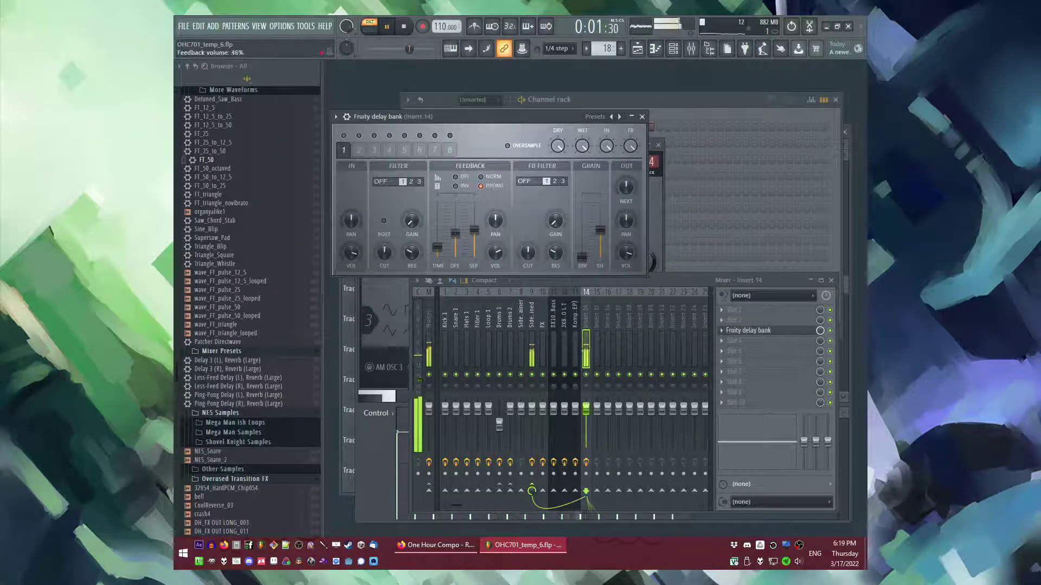
Step: Insert Fruity Reeverb 2 in slot 6 of mixer track 14 and increase its room size
click(724, 364)
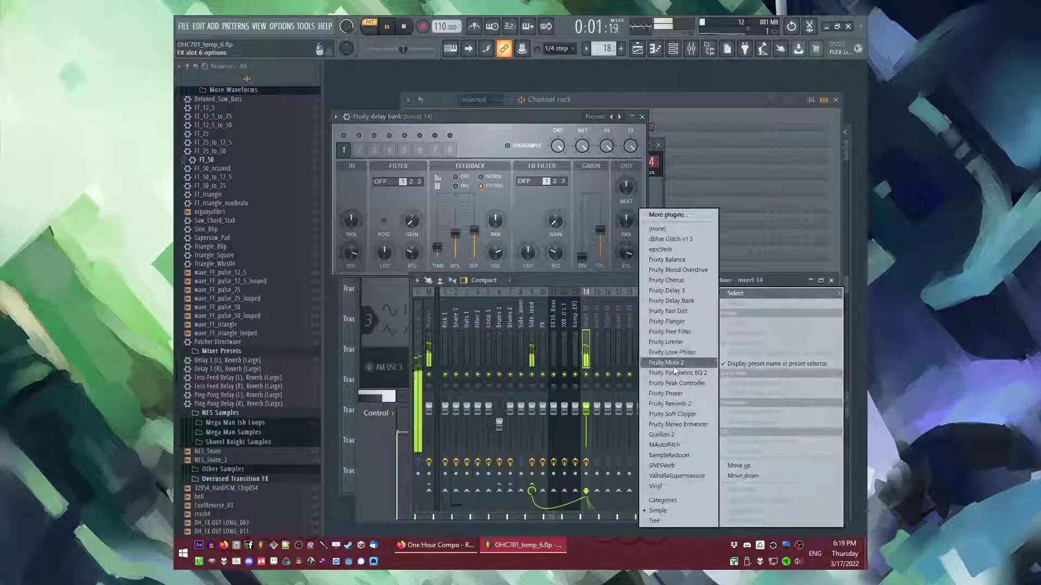
click(672, 400)
drag(509, 208, 510, 192)
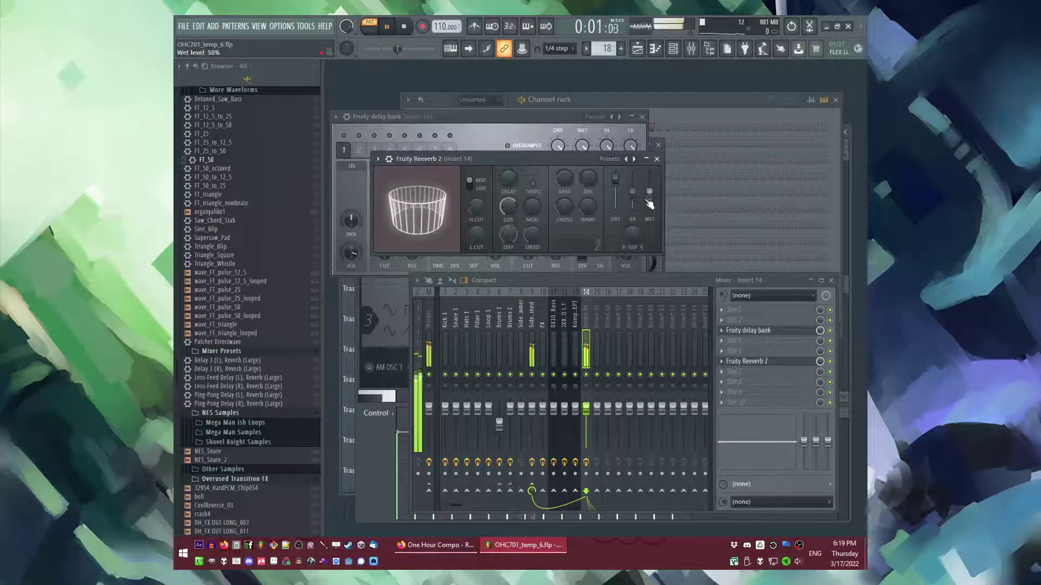
click(657, 159)
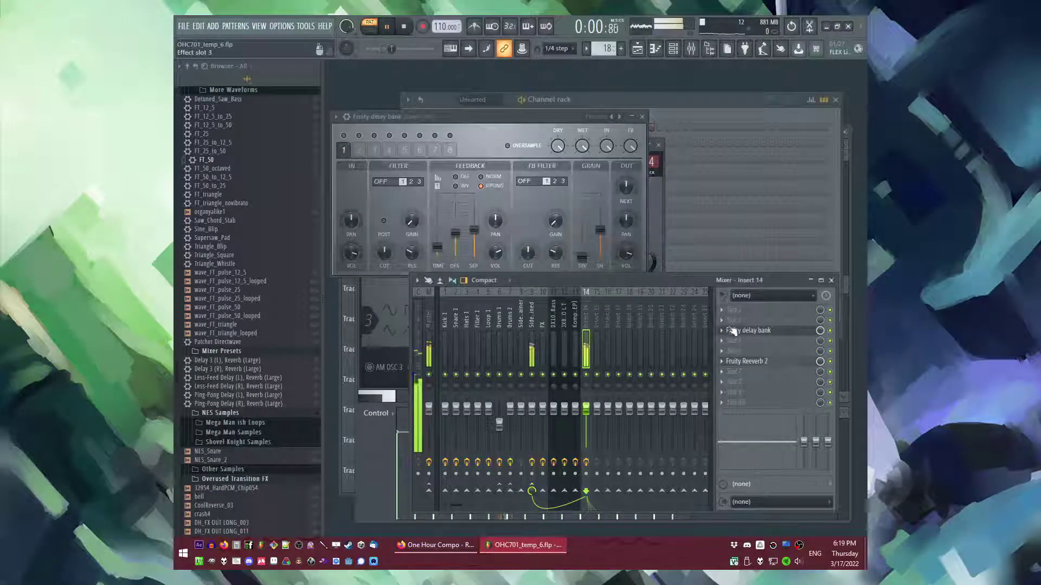
Step: Insert Fruity Parametric EQ 2 in slot 1 of mixer track 14, cutting the lows around 110 Hz and rolling off the highest band
click(723, 310)
click(680, 373)
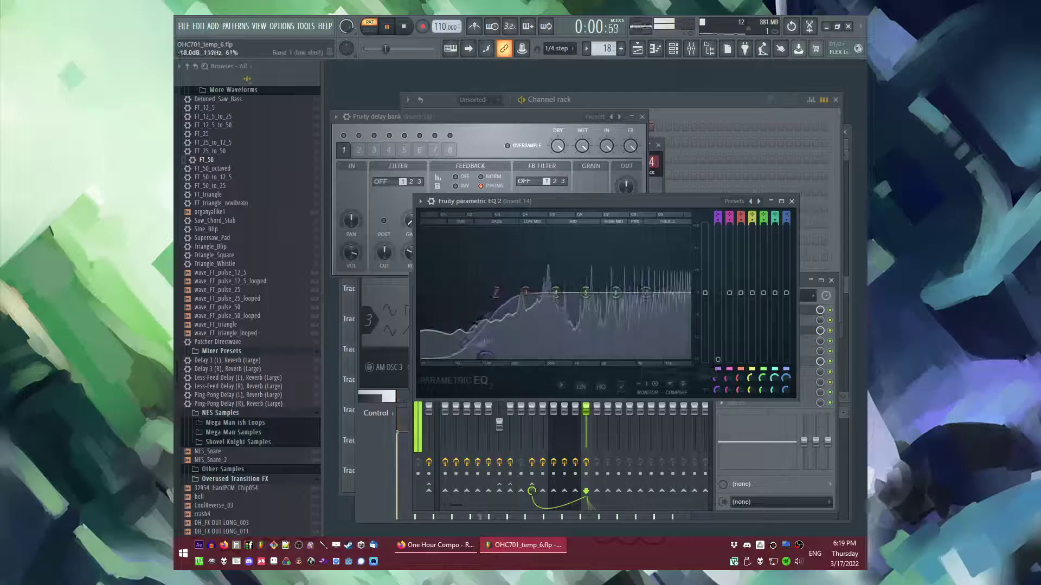
drag(647, 293, 692, 316)
Step: Switch to song mode and play the arrangement from about bar 10 to hear the new part in context
key(F5)
key(l)
click(571, 246)
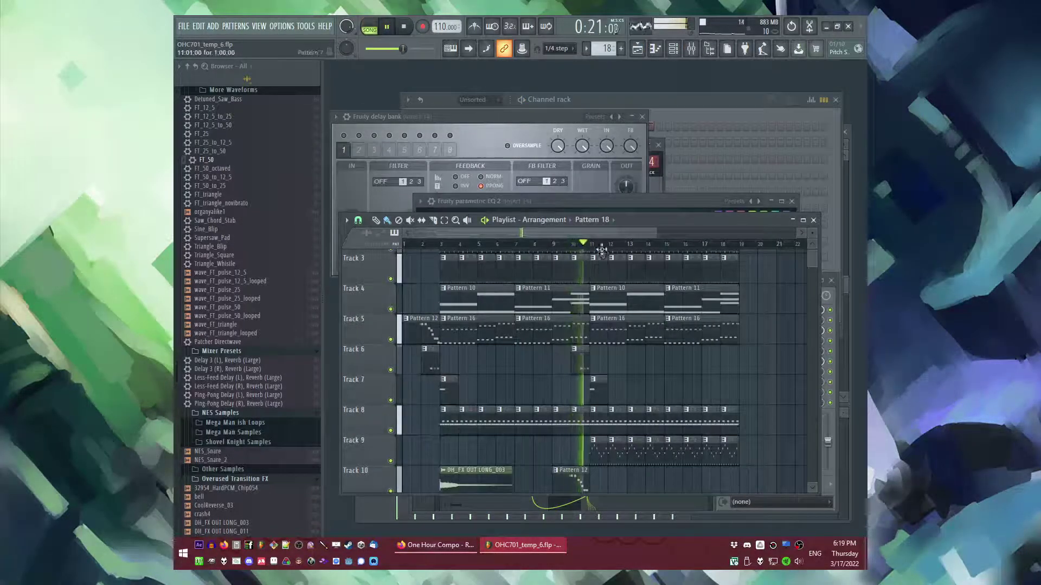
Step: Play Pattern 18 on its own and slightly lengthen the repeated C4 notes of the FT_50 part
scroll(643, 389, down, 1)
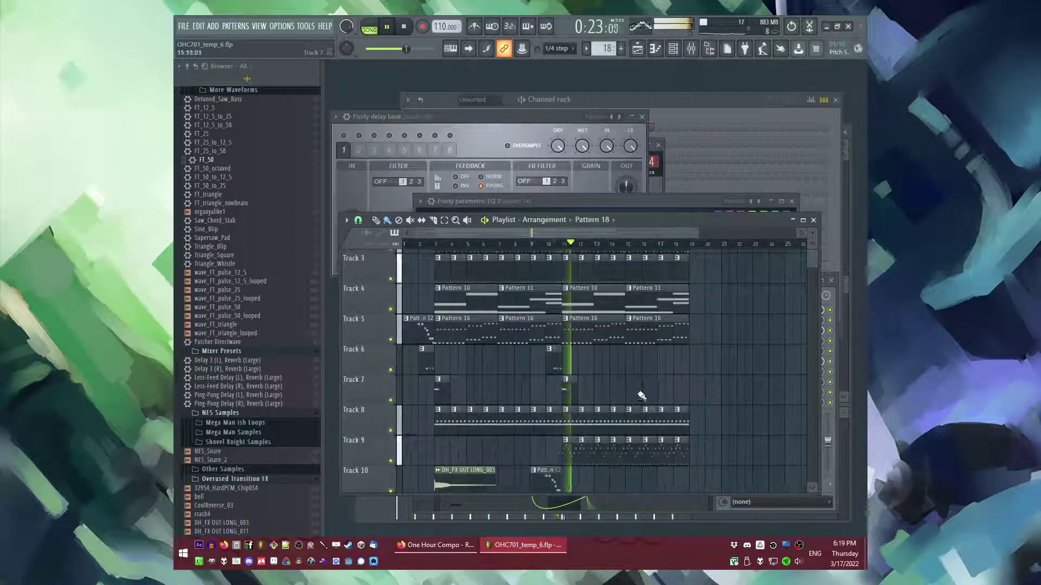
scroll(624, 379, up, 2)
key(F6)
click(479, 305)
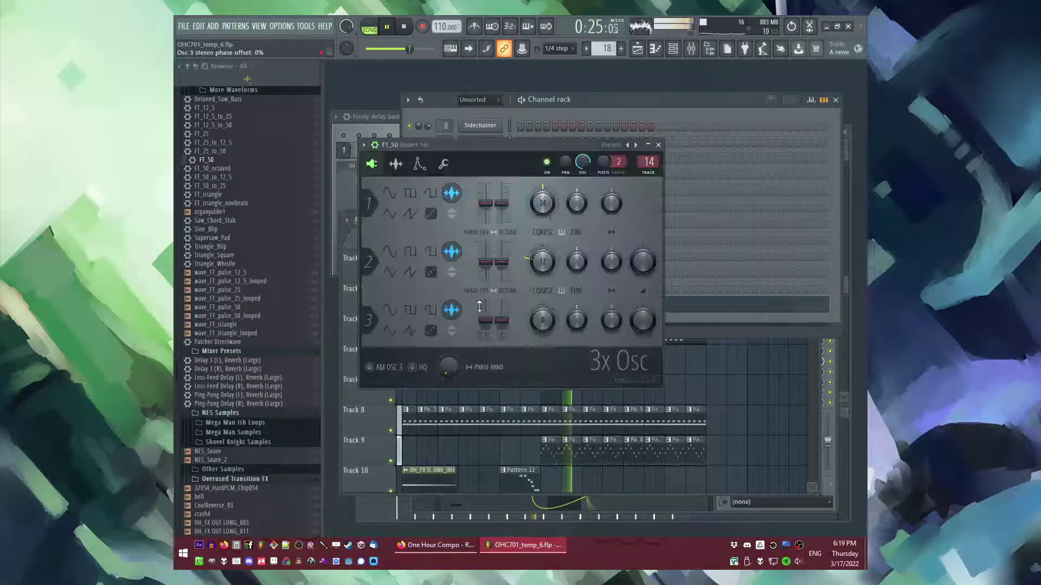
key(l)
key(F7)
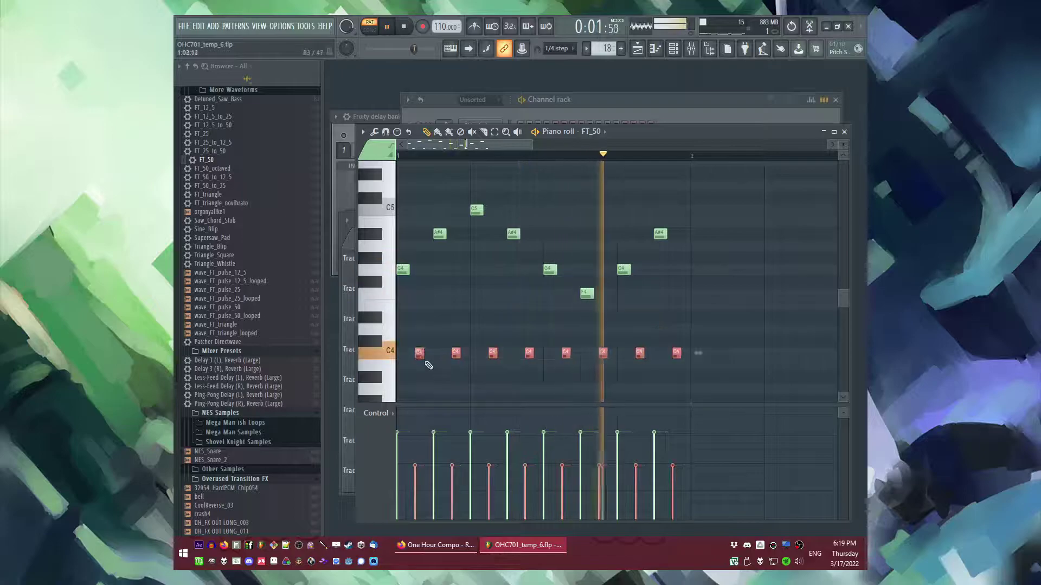
drag(429, 357, 435, 357)
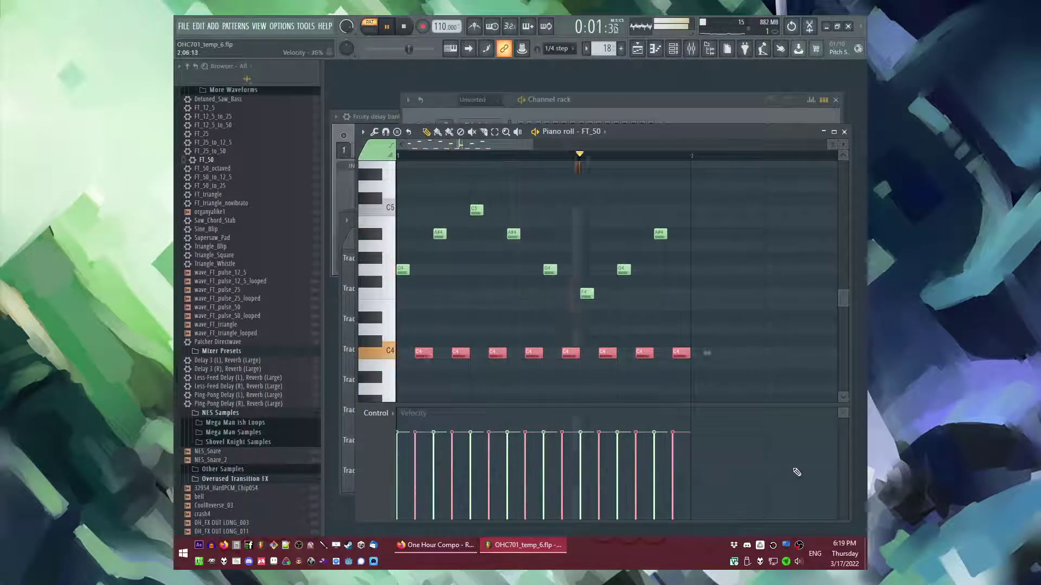
drag(690, 354, 685, 354)
drag(693, 444, 381, 452)
key(ctrl+z)
Step: Try lengthening the upper melody notes of the FT_50 part
mouse_move(723, 198)
mouse_down()
mouse_move(446, 204)
mouse_move(304, 336)
mouse_up()
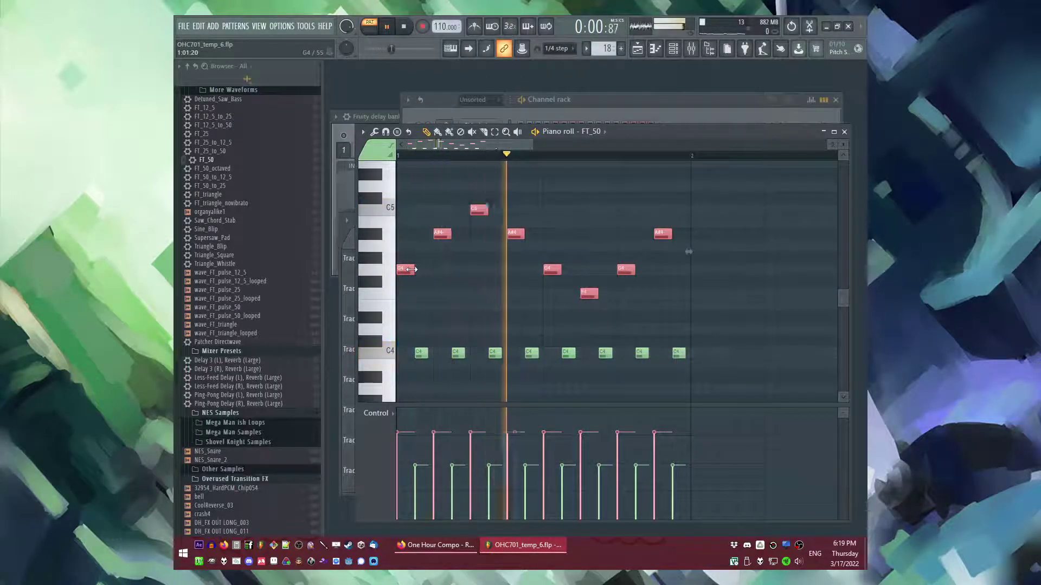
ctrl+click(437, 290)
drag(399, 338, 856, 382)
ctrl+click(449, 318)
scroll(674, 344, down, 2)
Step: Enable portamento on the FT_50 instrument with a portamento time of 0:02 and save the project as OHC701_temp_7.flp
key(F6)
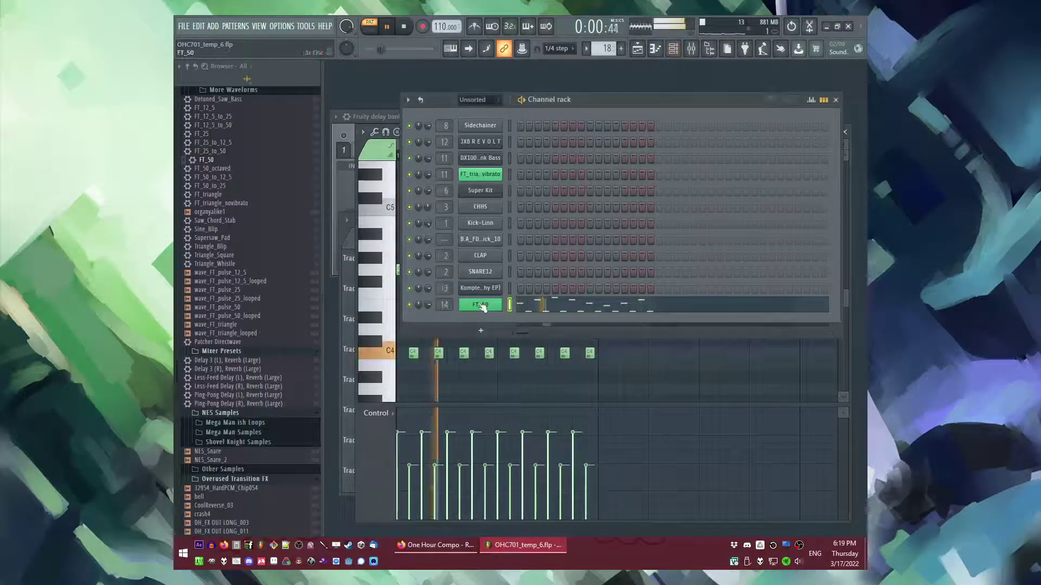
click(483, 305)
click(443, 164)
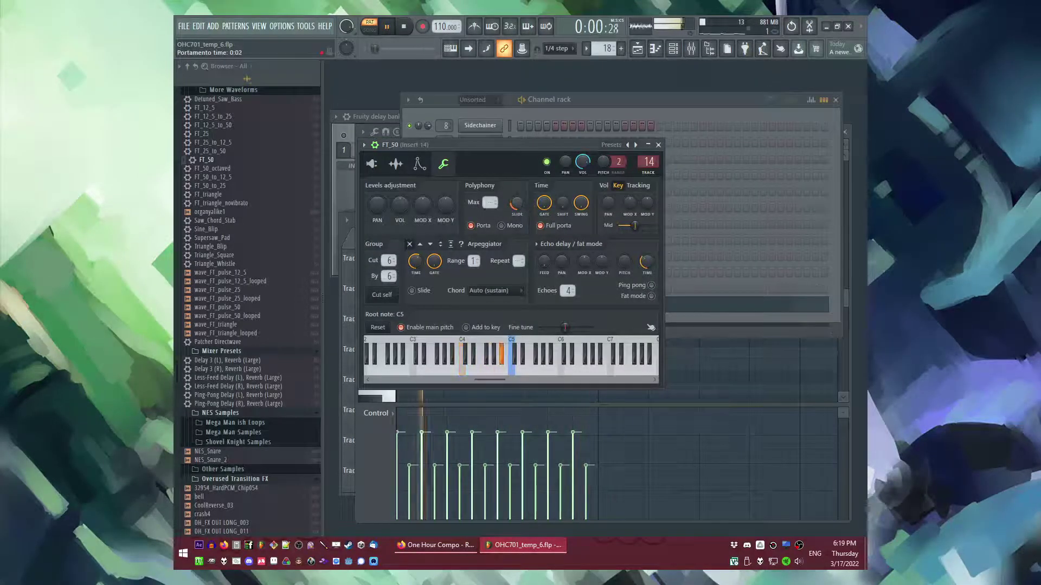
key(F5)
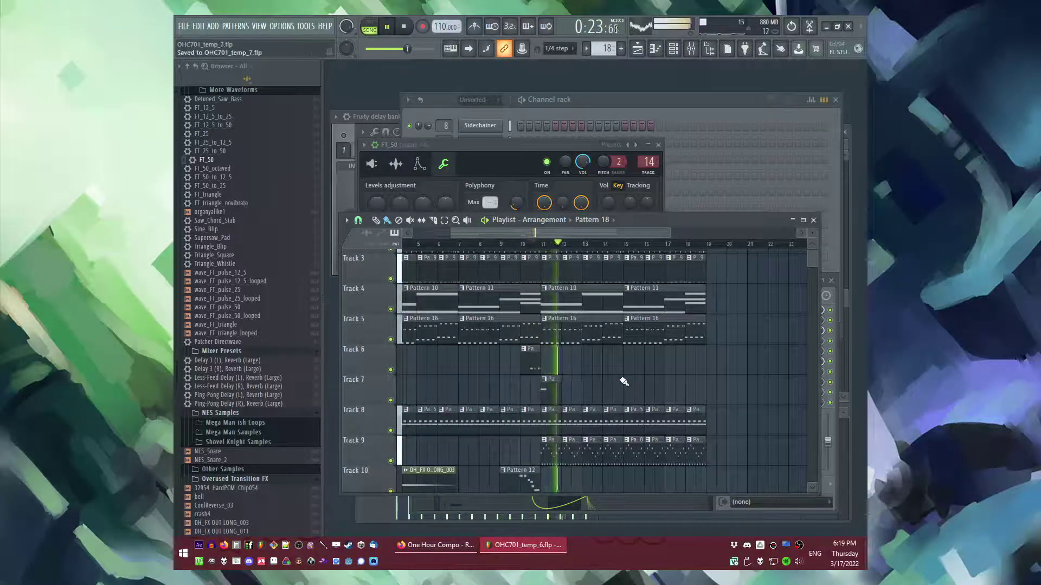
Step: Reopen Pattern 18 from its playlist clip and slightly lengthen all the upper melody notes of the FT_50 part
click(545, 442)
key(Escape)
double_click(546, 457)
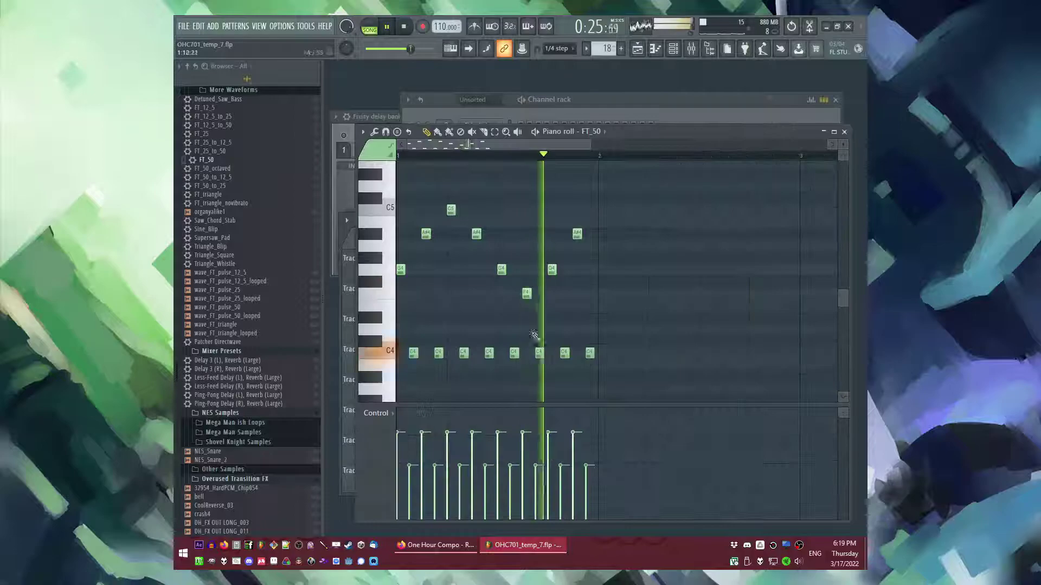
drag(656, 191, 398, 309)
scroll(398, 280, up, 2)
drag(410, 273, 426, 274)
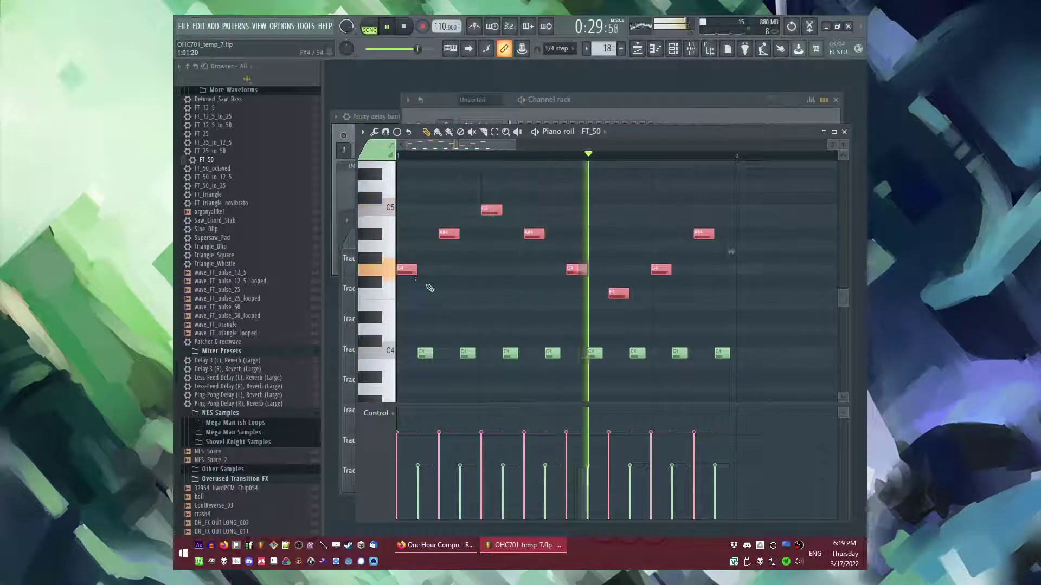
Step: Return to the playlist and save the project as a new version, OHC701_temp_8.flp
key(F6)
key(F5)
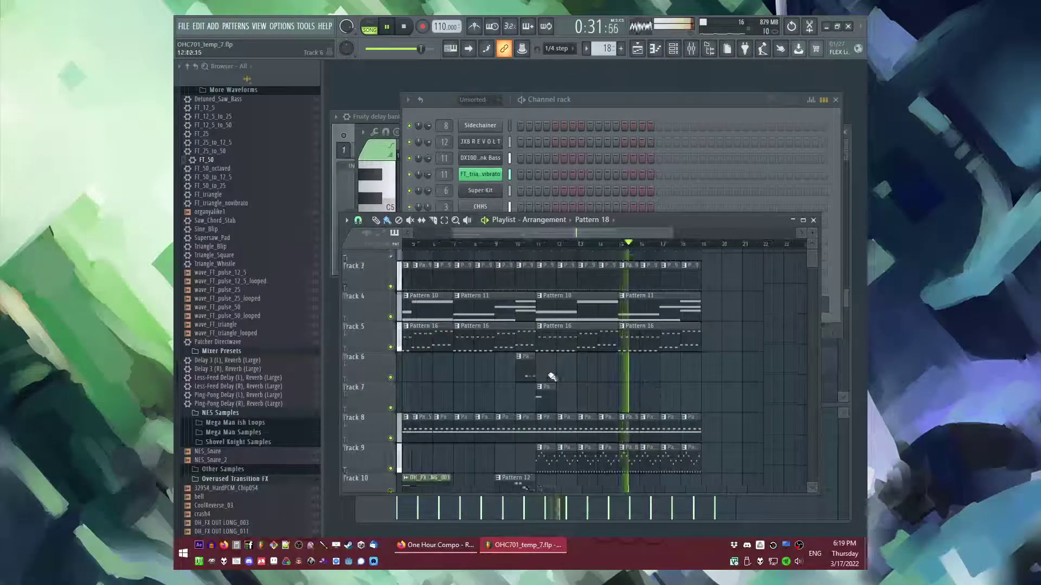
key(ctrl+n)
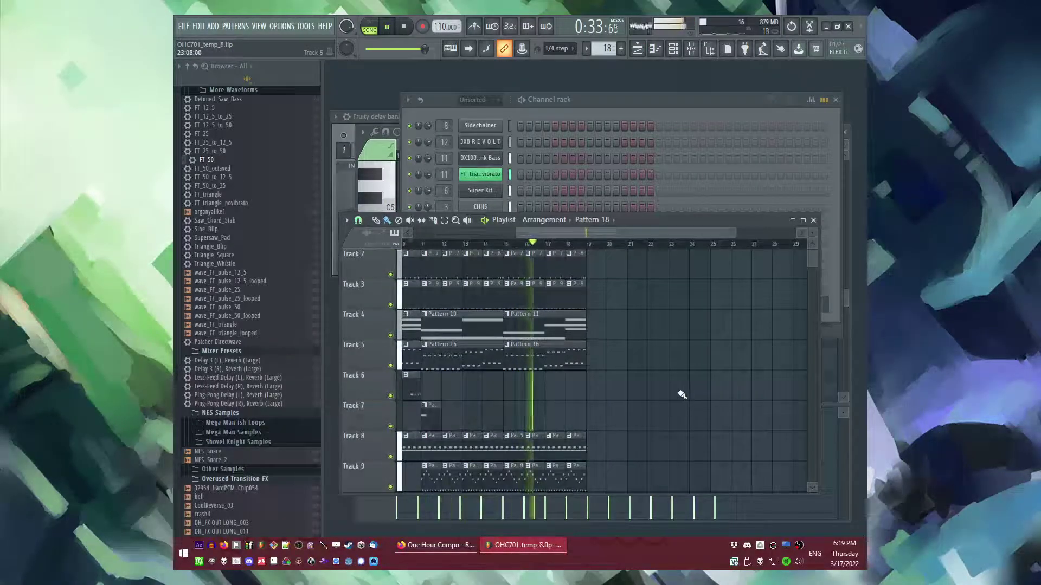
Step: Create a new empty pattern, number 19, and place it on Track 13 at bar 11 of the arrangement
scroll(646, 407, down, 1)
scroll(646, 407, down, 2)
scroll(569, 371, up, 2)
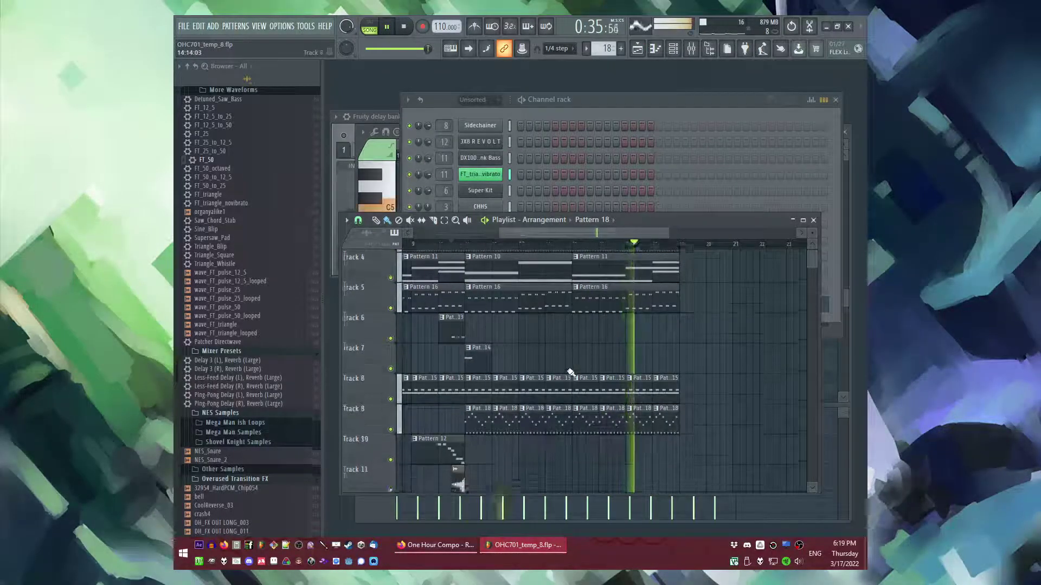
scroll(557, 464, down, 2)
key(KP_Add)
click(470, 484)
Step: Add a second Komplete Kontrol (Crunchy EP) instrument and open its piano roll
key(F6)
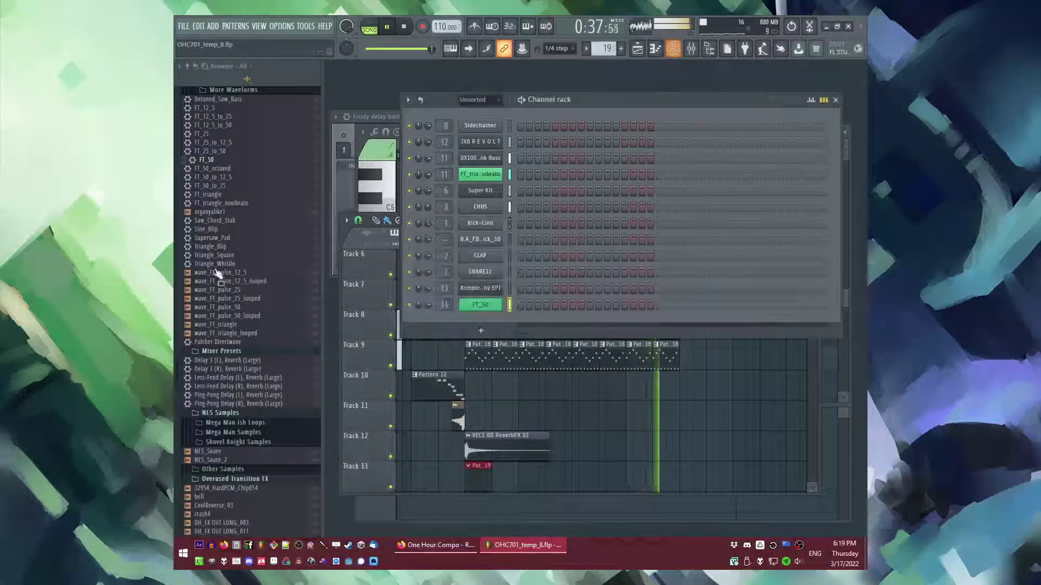
click(213, 27)
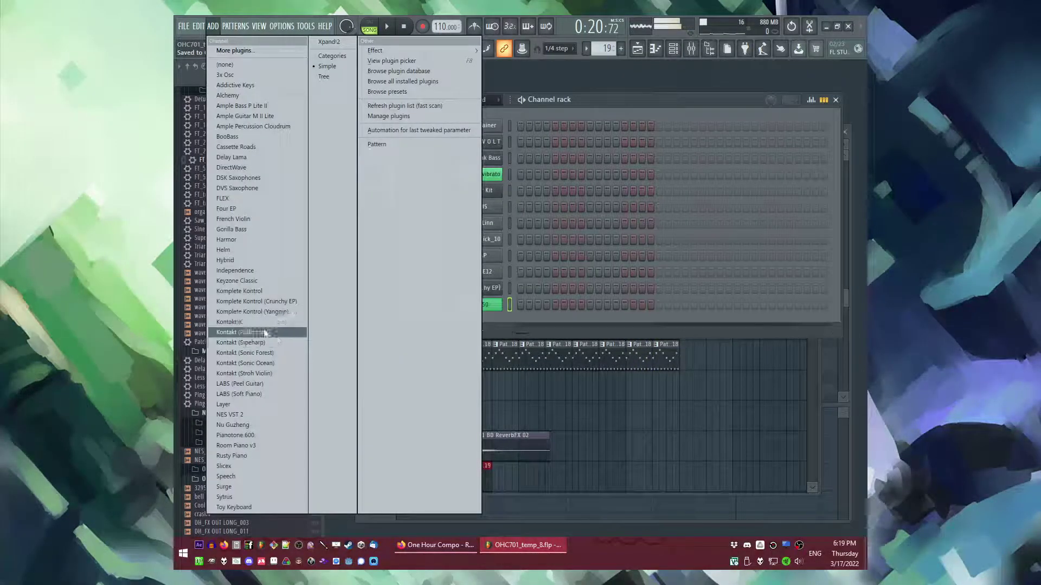
click(254, 301)
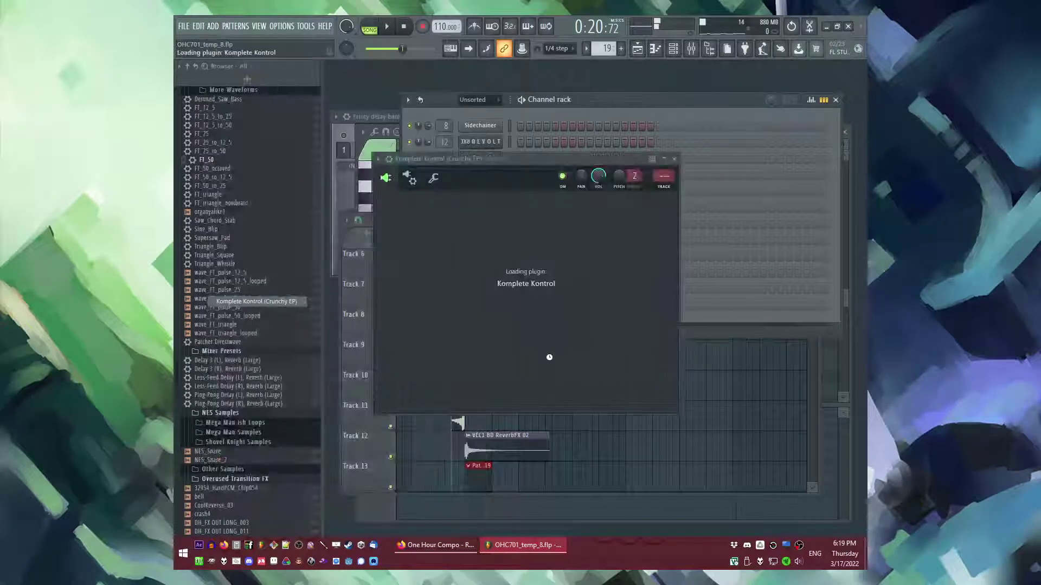
right_click(476, 321)
click(507, 320)
Step: Write a rising line of short notes C5, G5, A#5 and C6 across the first bar of the pattern
click(421, 252)
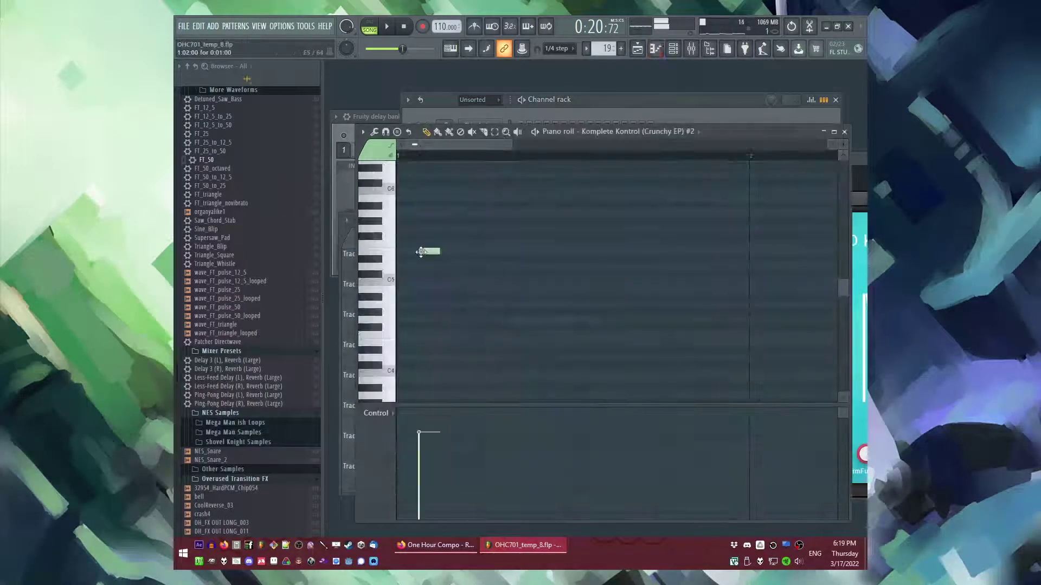
scroll(385, 287, up, 1)
key(space)
mouse_move(481, 251)
mouse_down()
mouse_move(461, 250)
mouse_move(471, 250)
mouse_up()
key(l)
right_click(502, 252)
right_click(470, 250)
scroll(449, 252, down, 1)
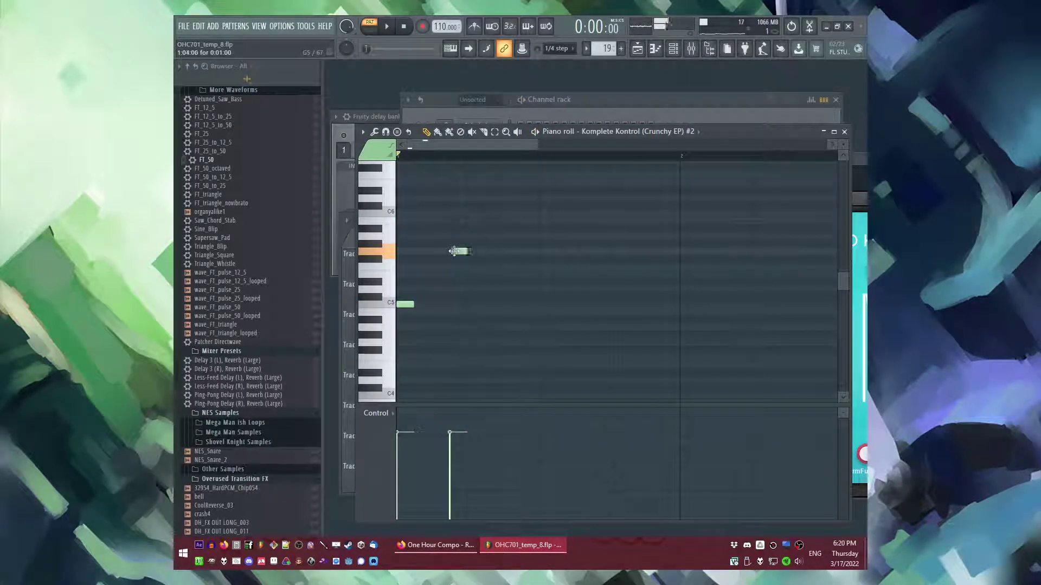
scroll(455, 252, up, 1)
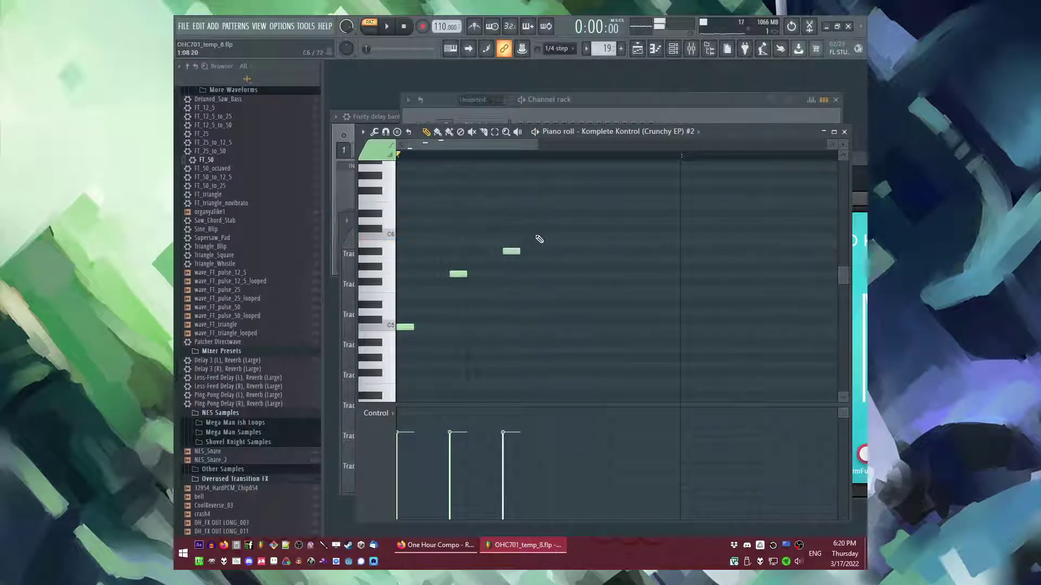
click(576, 236)
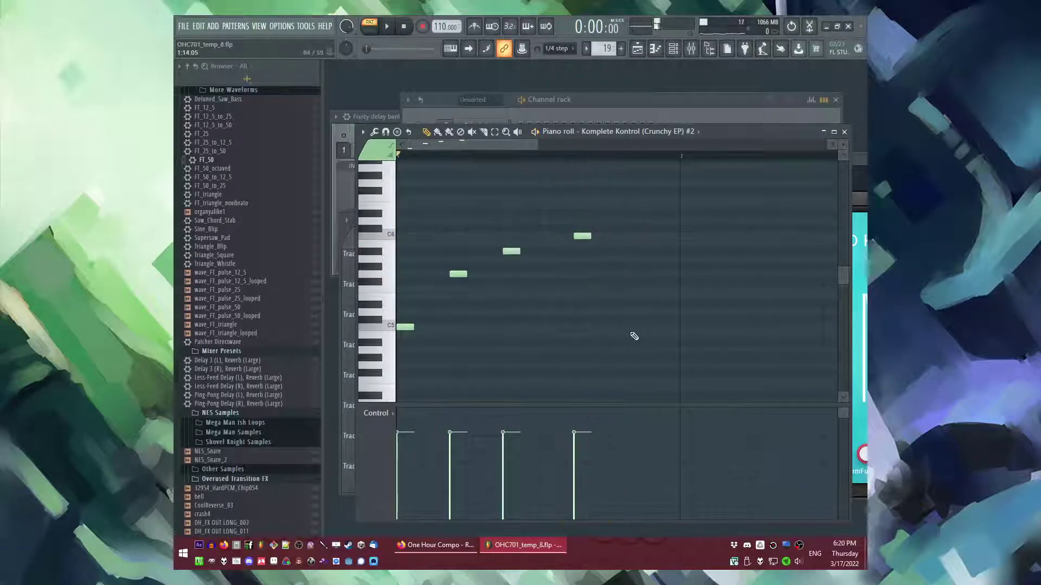
Step: Complete the first bar with closing C5 and G5 notes and shift the C6 note one step earlier
click(614, 328)
key(space)
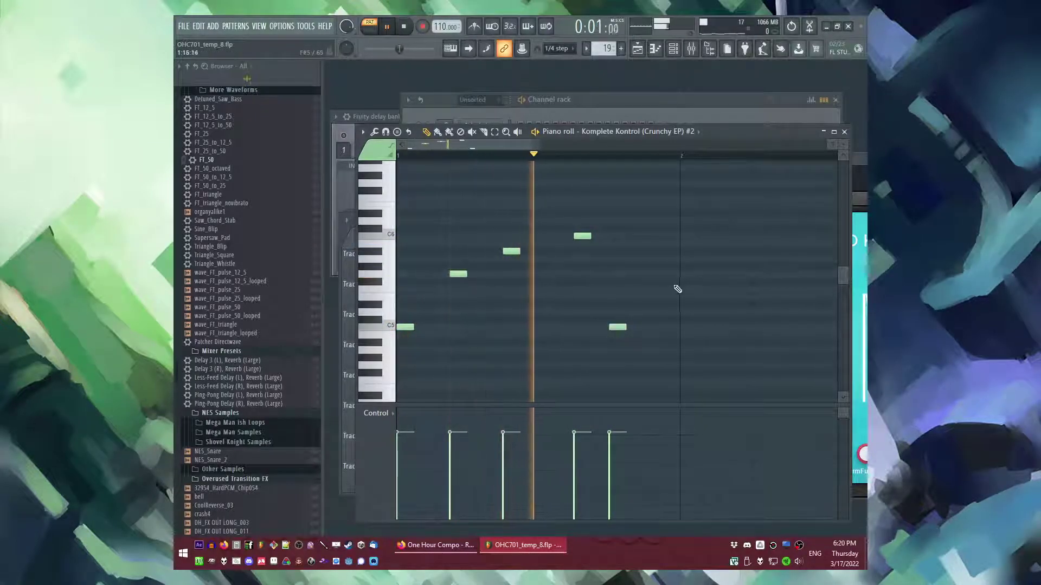
drag(588, 235, 570, 235)
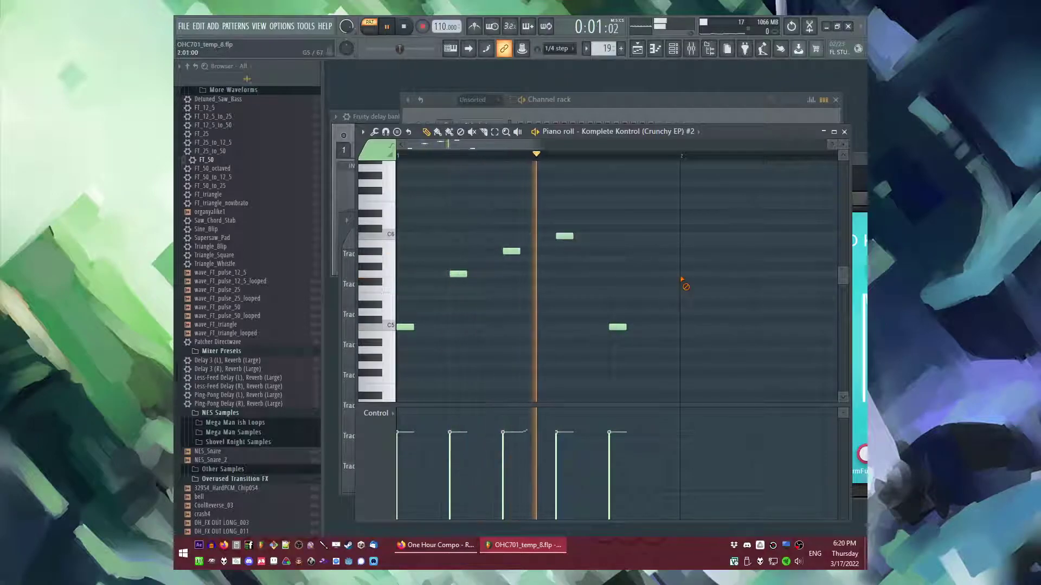
key(space)
click(645, 273)
Step: Duplicate the one-bar phrase into bar 2 and play it back
key(ctrl+a)
scroll(721, 263, right, 4)
key(ctrl+b)
scroll(721, 260, down, 2)
key(ctrl+d)
click(571, 155)
key(space)
drag(576, 149, 616, 149)
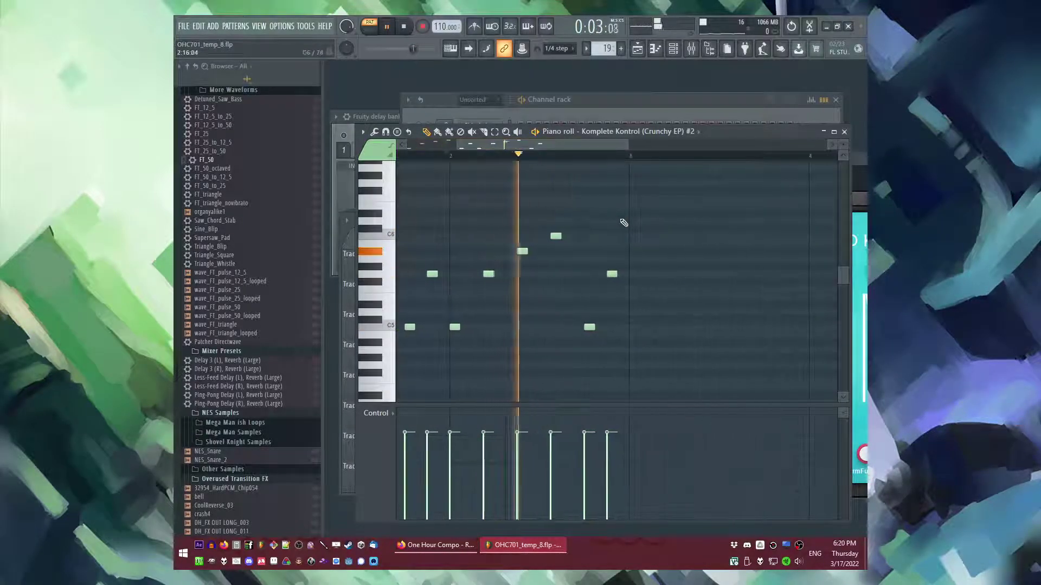
Step: Vary bar 2 by deleting its final G5 note and moving its C6 note one step later
key(space)
key(space)
right_click(629, 272)
scroll(591, 259, up, 2)
right_click(618, 273)
key(space)
key(space)
drag(547, 236, 562, 236)
Step: Duplicate the two-bar phrase to fill bars 3 and 4 of the pattern
double_click(528, 158)
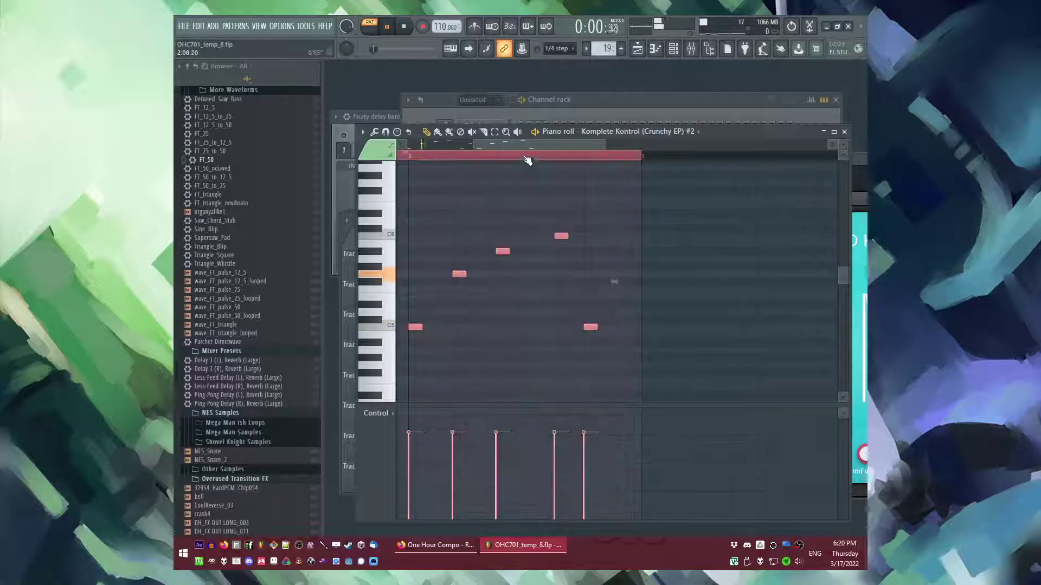
drag(521, 144, 577, 143)
key(ctrl+b)
scroll(467, 184, down, 2)
key(ctrl+d)
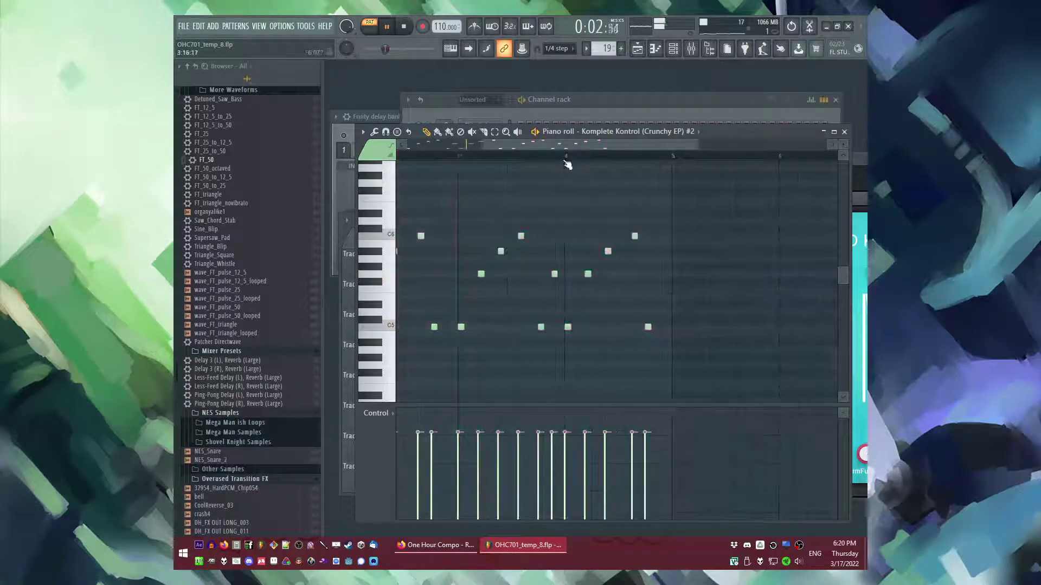
Step: Rework bar 4 into a six-note variation starting C5, D#5, F5, G5, and play it back
click(566, 157)
scroll(629, 237, up, 1)
key(space)
scroll(631, 239, up, 3)
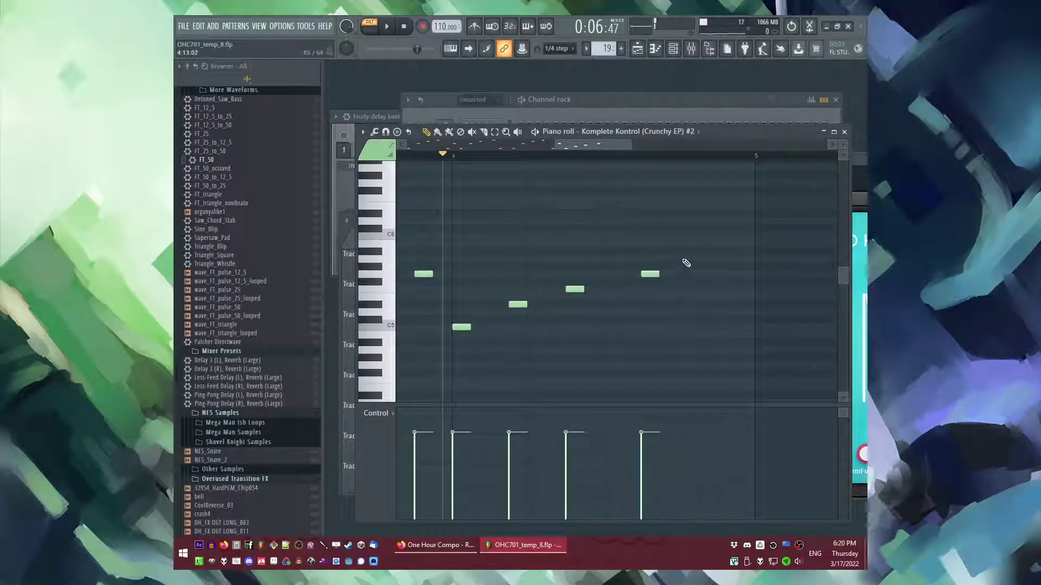
scroll(691, 271, down, 3)
key(space)
Step: Open the second Crunchy EP instrument and assign it to mixer track 15
key(F6)
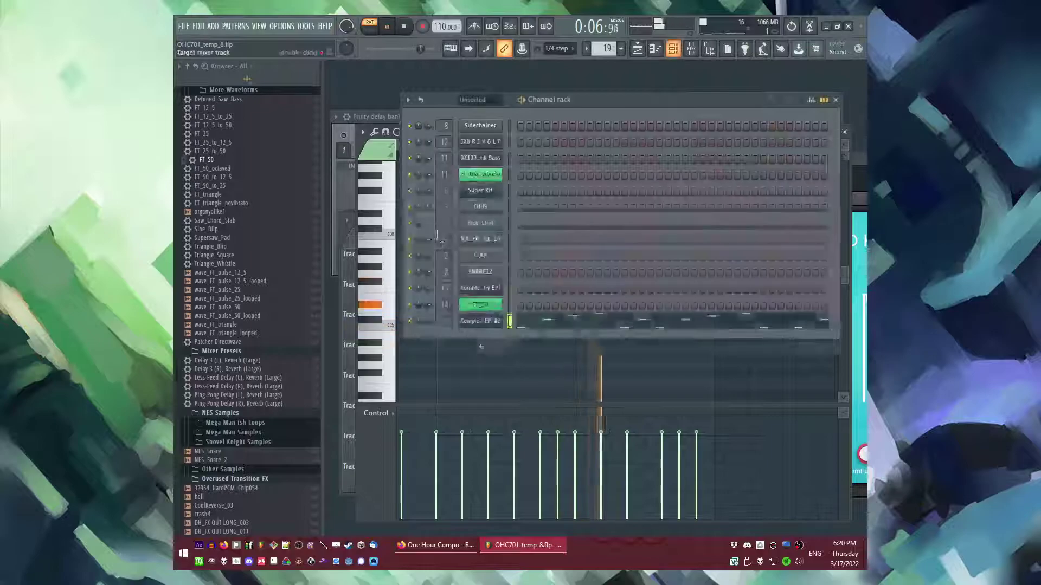
click(482, 322)
key(F9)
drag(714, 157, 451, 139)
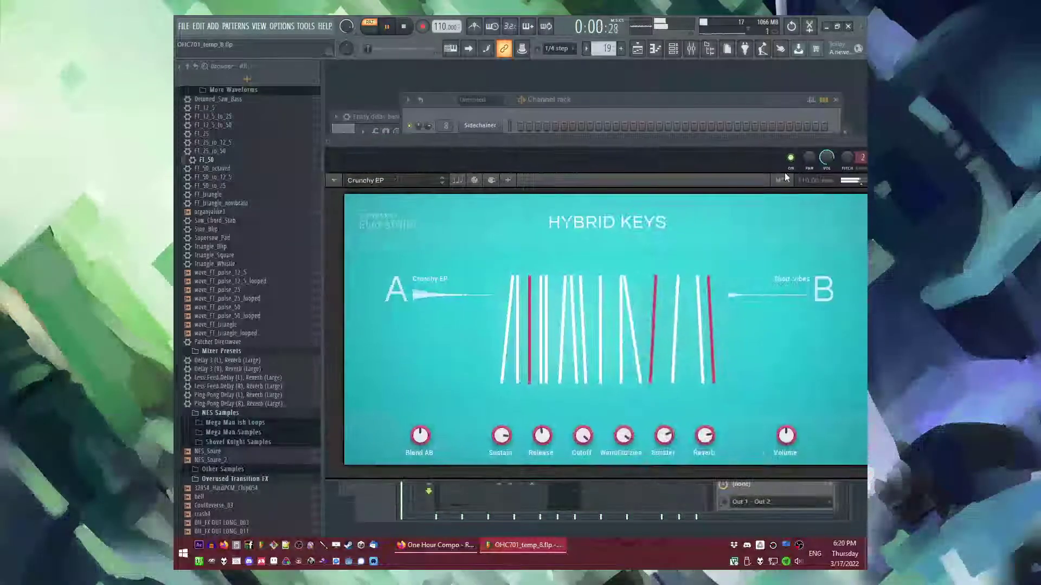
drag(790, 144, 728, 157)
click(830, 181)
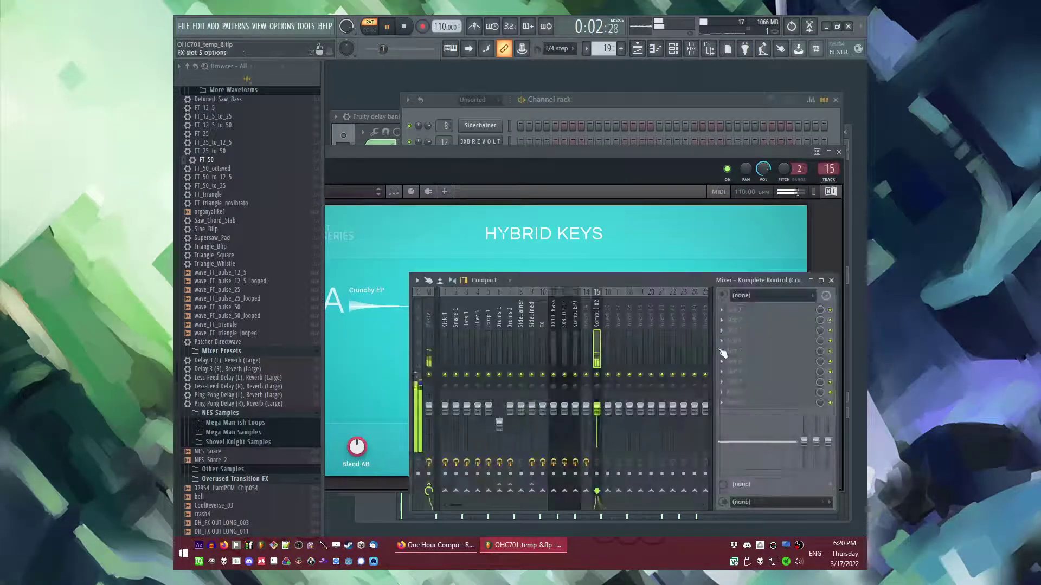
Step: Insert ValhallaSupermassive in effect slot 5 of mixer track 15 with its default settings
click(724, 353)
click(680, 473)
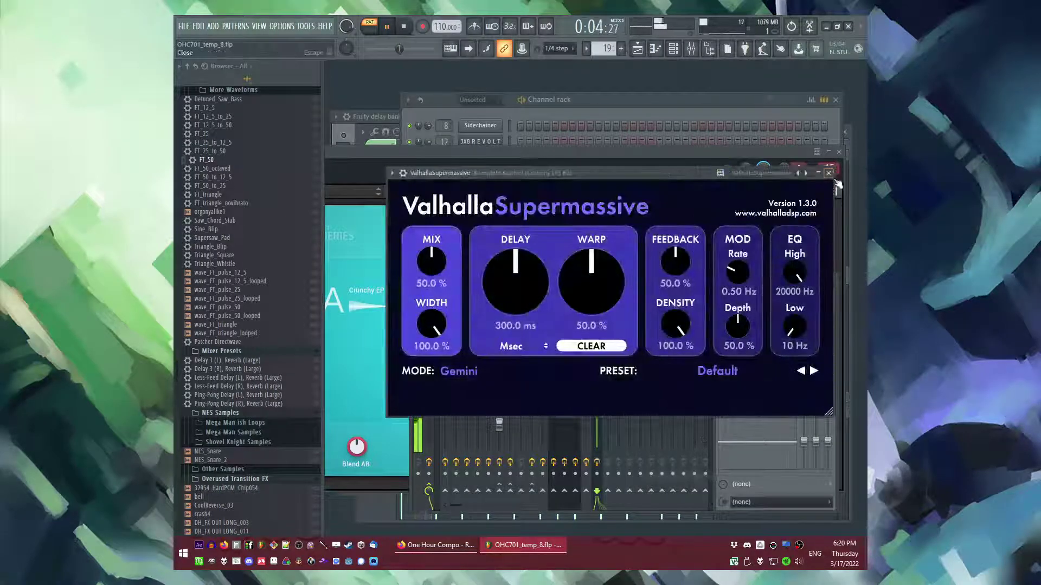
key(Escape)
Step: Insert Fruity Parametric EQ 2 in slot 2 of mixer track 15, adjust its curve, and route the track to mixer track 9
click(720, 320)
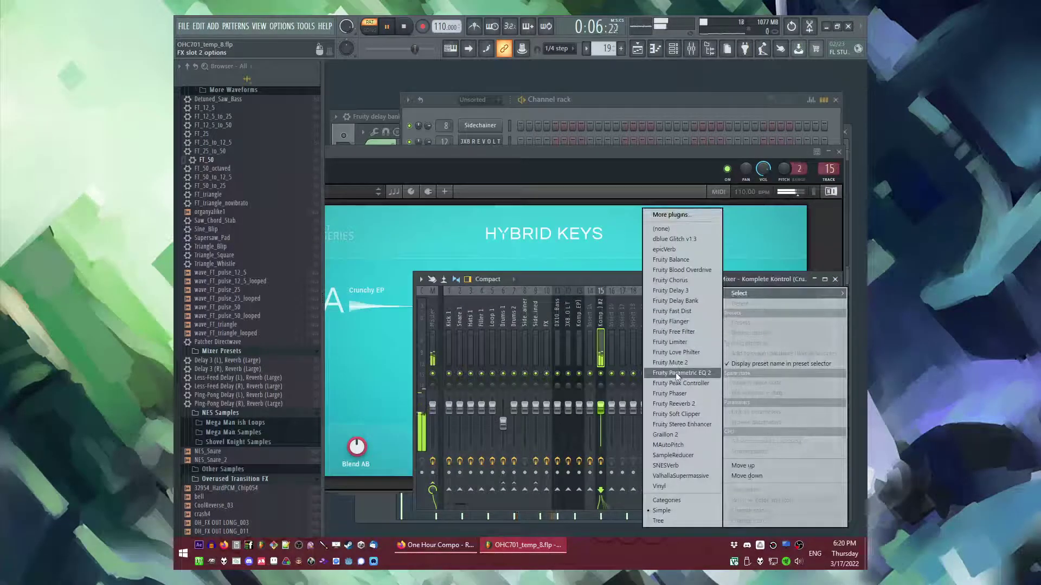
click(684, 373)
mouse_move(545, 222)
mouse_down()
mouse_move(539, 205)
mouse_move(557, 200)
mouse_move(515, 211)
mouse_move(562, 213)
mouse_up()
click(722, 131)
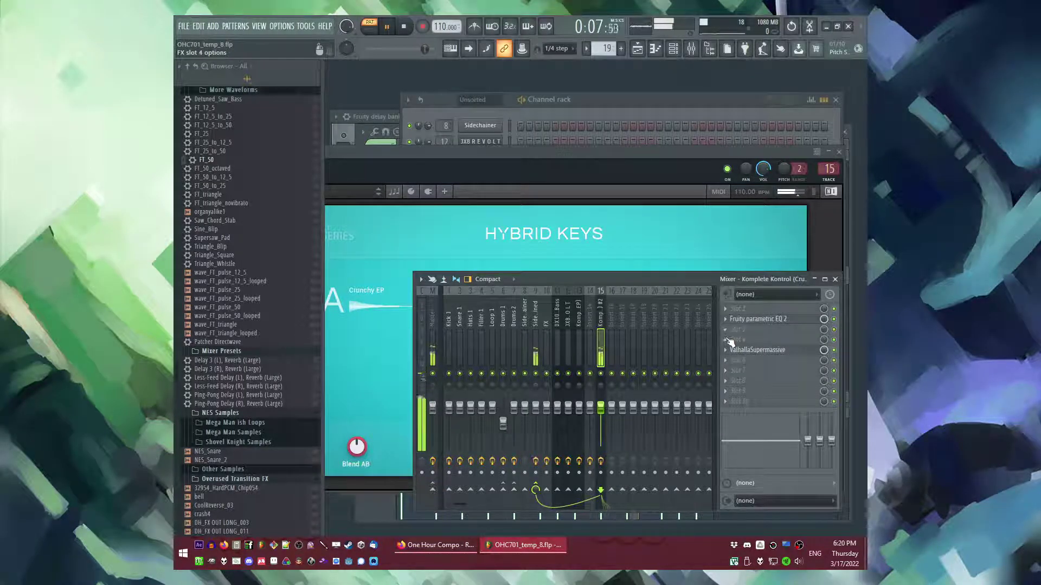
Step: Play the arrangement from bar 11 in song mode and balance mixer tracks 15 and 14, setting track 14's volume to 91%
key(F9)
key(F5)
click(468, 244)
key(l)
scroll(611, 404, down, 2)
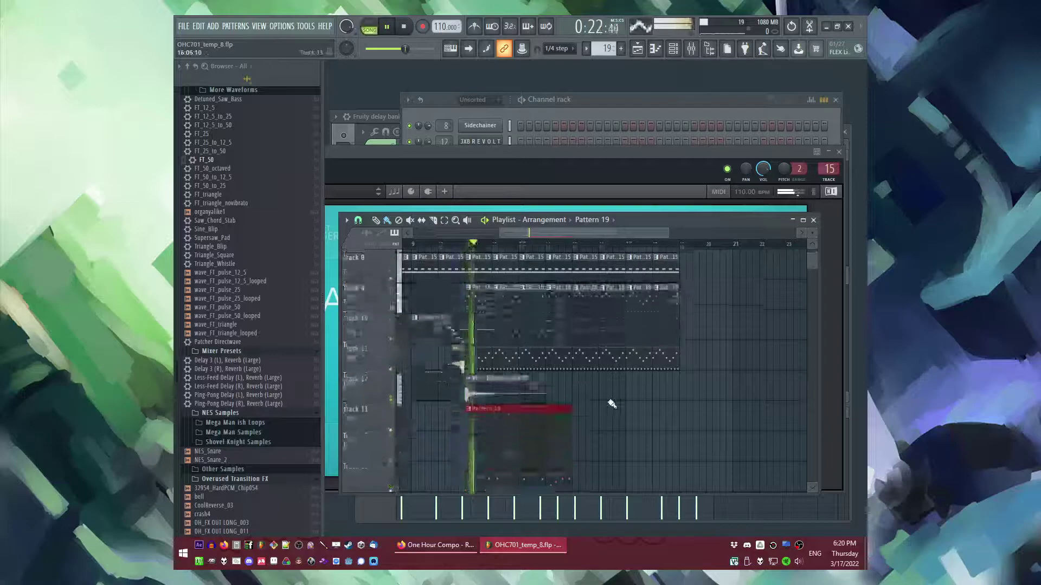
key(F9)
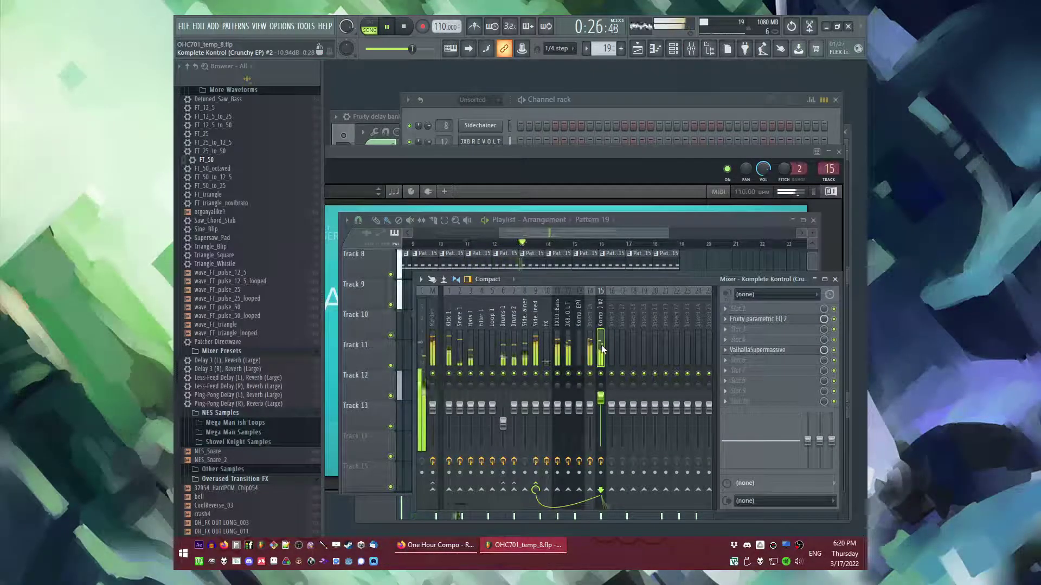
drag(606, 400, 601, 406)
click(591, 407)
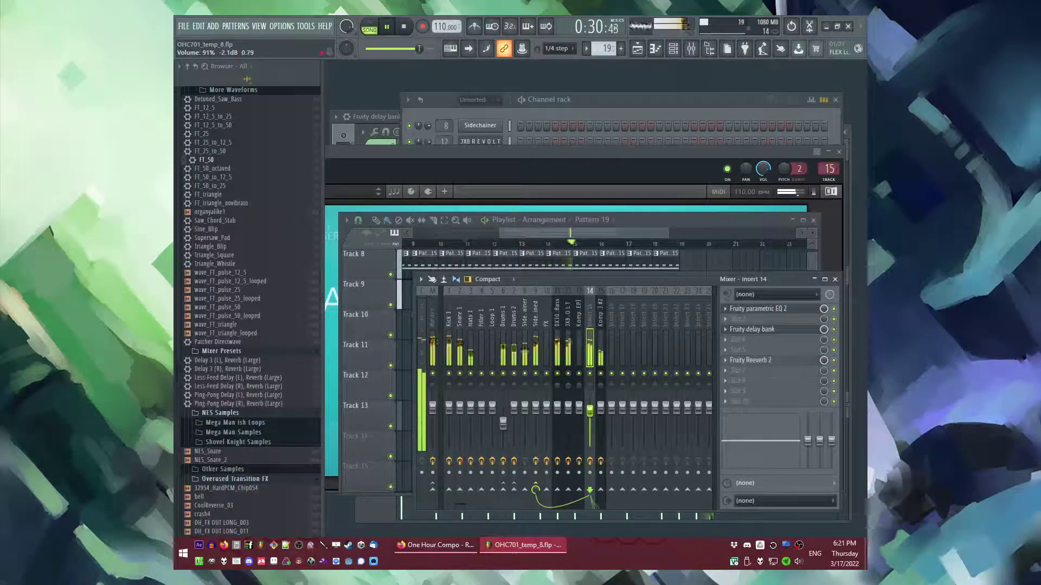
Step: Check the Fruity Parametric EQ 2 curve on mixer track 14 and replay the arrangement from about bar 11
click(761, 309)
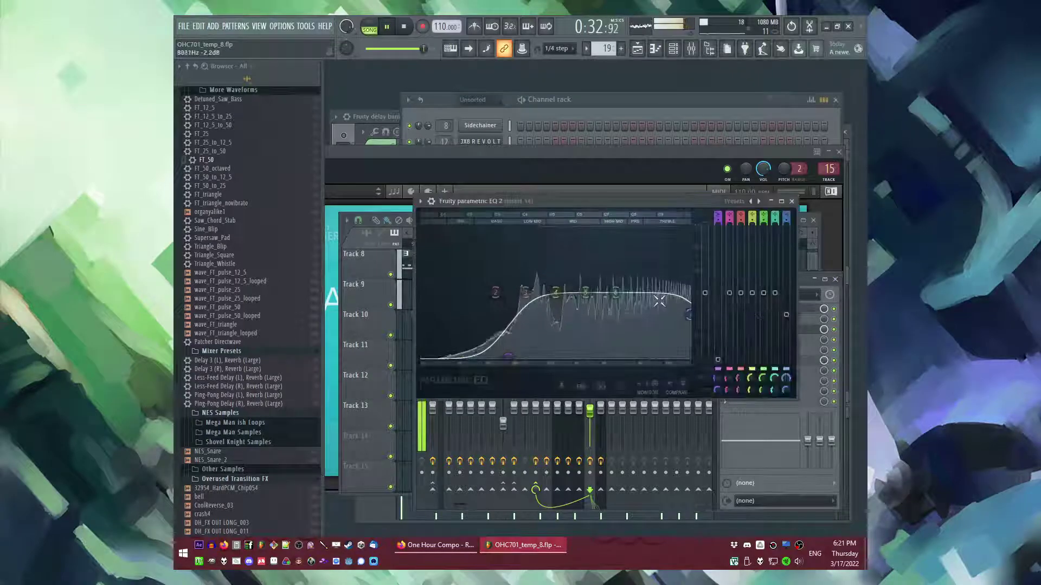
click(791, 201)
key(F9)
key(F5)
click(579, 103)
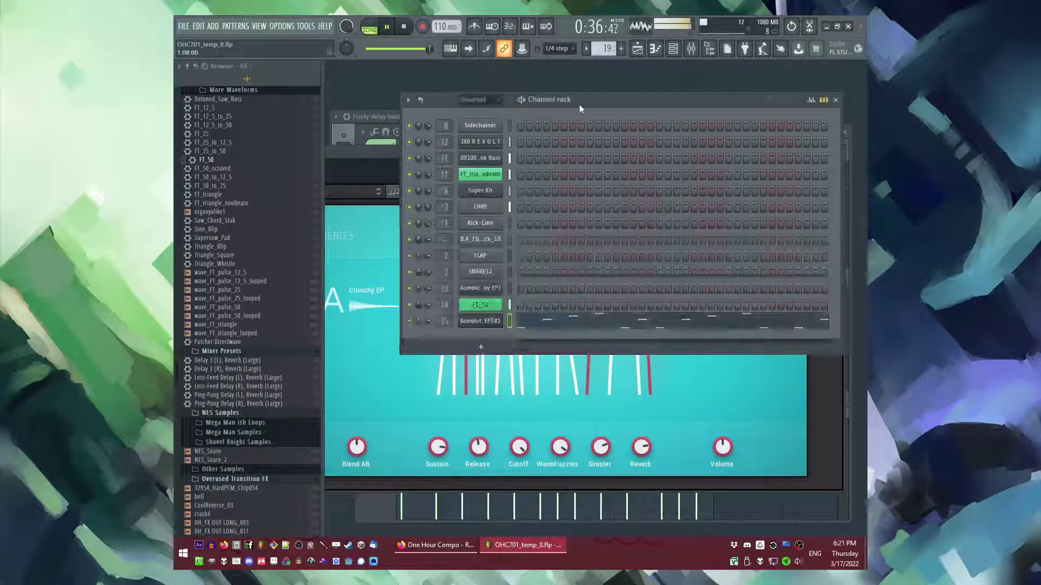
key(F5)
click(452, 244)
scroll(651, 437, up, 4)
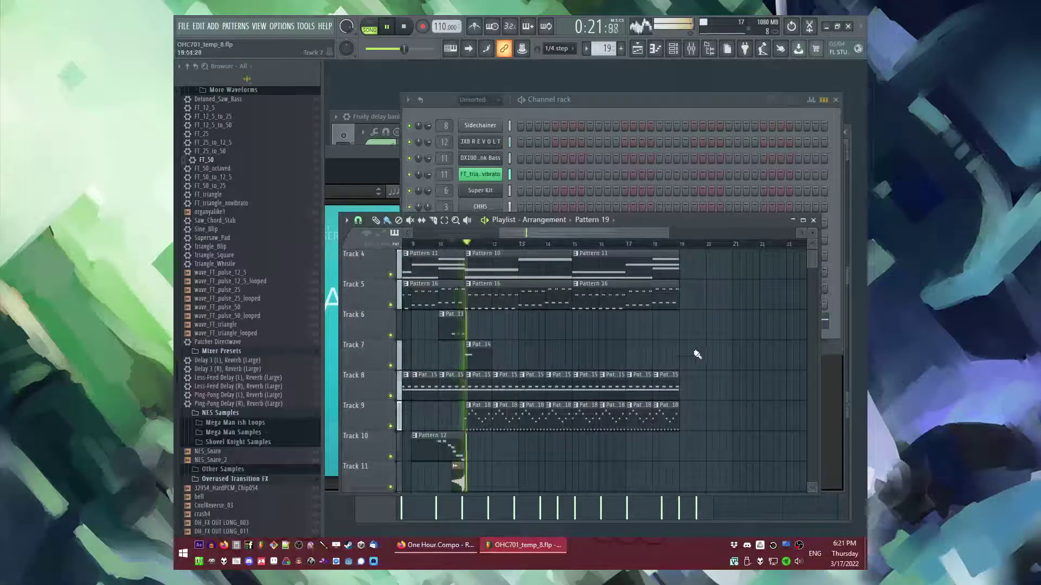
Step: Save the project as a new incremental version
scroll(695, 348, up, 3)
scroll(698, 344, down, 3)
scroll(696, 347, up, 2)
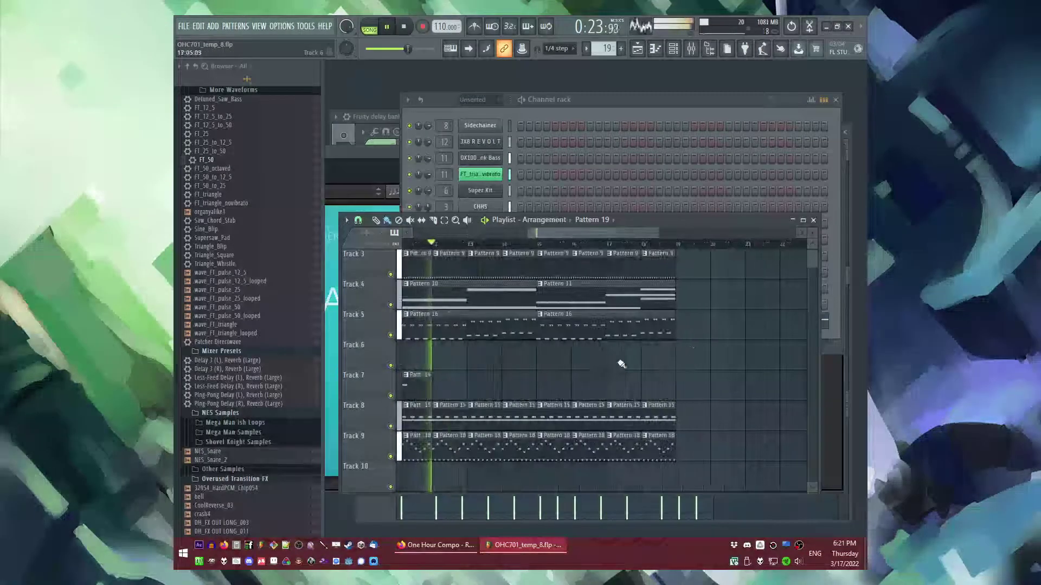
scroll(640, 365, up, 2)
key(ctrl+n)
Step: Place a second Pattern 19 clip on Track 13 at bar 15, directly after the first one
scroll(702, 374, down, 2)
scroll(707, 372, down, 4)
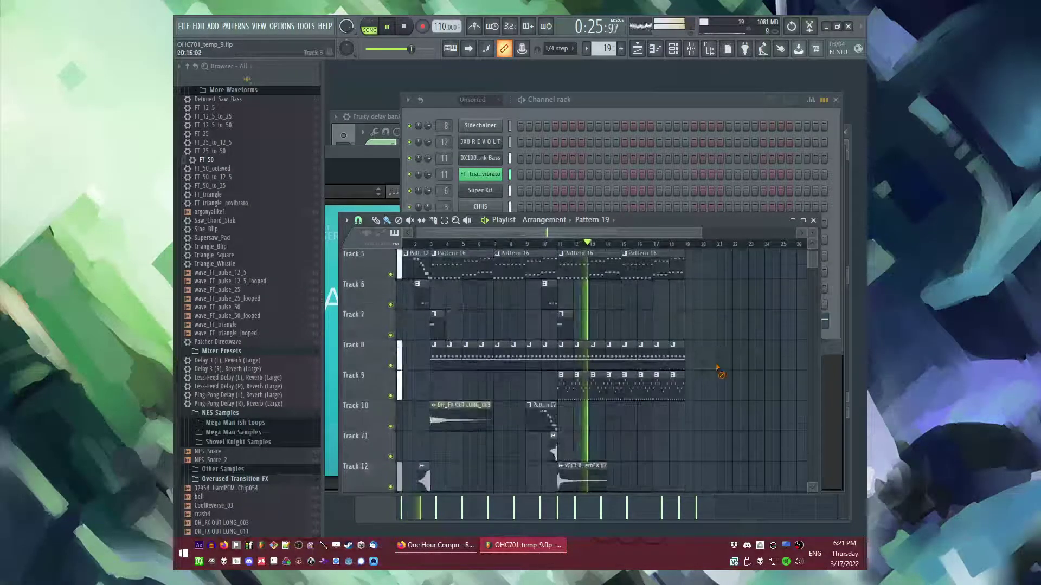
scroll(585, 369, up, 2)
scroll(585, 369, down, 2)
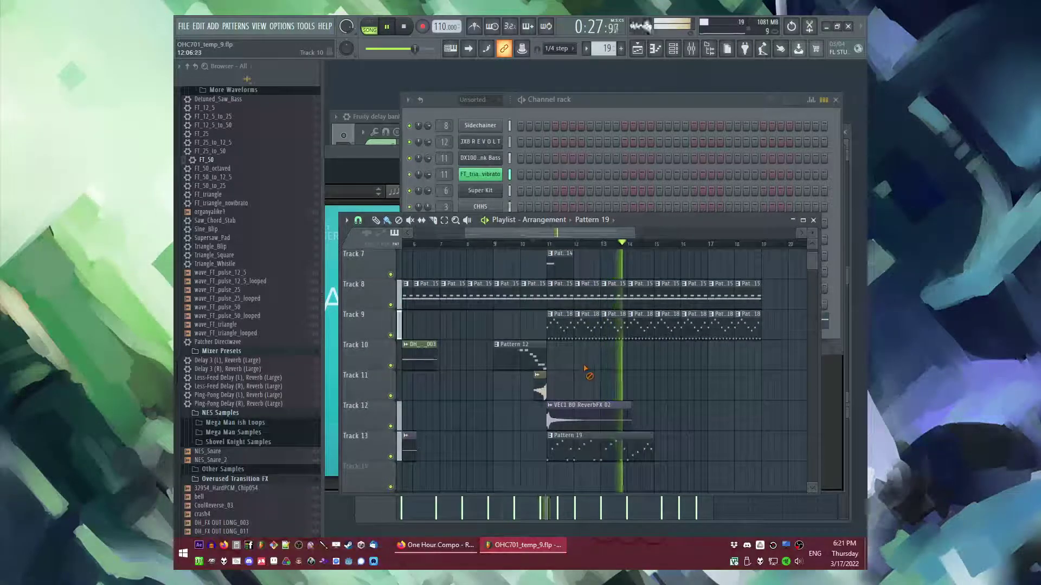
drag(651, 365, 698, 363)
click(636, 450)
click(662, 449)
scroll(699, 396, down, 2)
scroll(699, 396, up, 2)
Step: Switch to pattern playback for Pattern 19 and open its second Crunchy EP instrument
double_click(513, 448)
key(l)
key(F6)
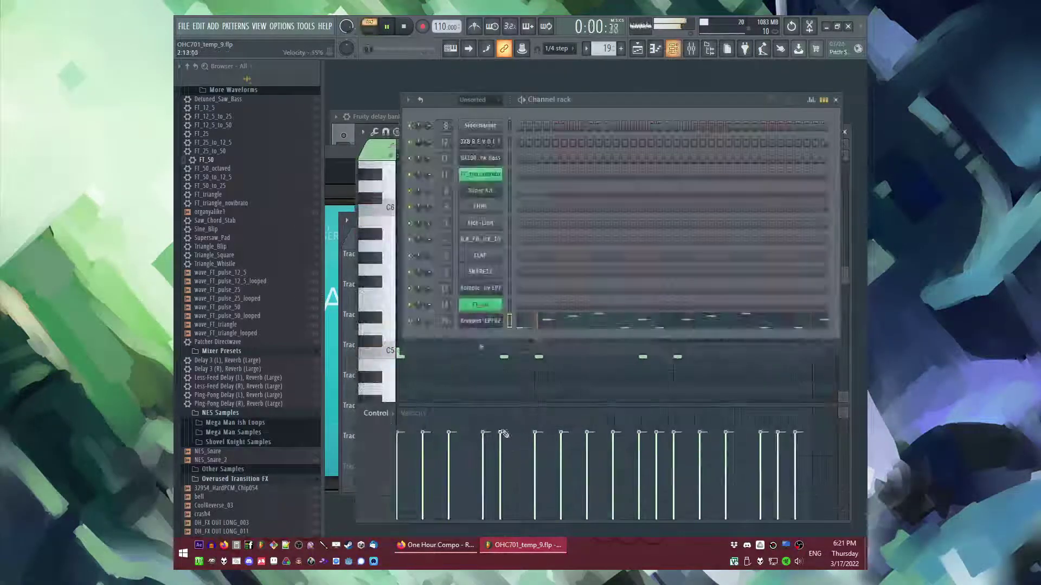
click(491, 322)
click(491, 323)
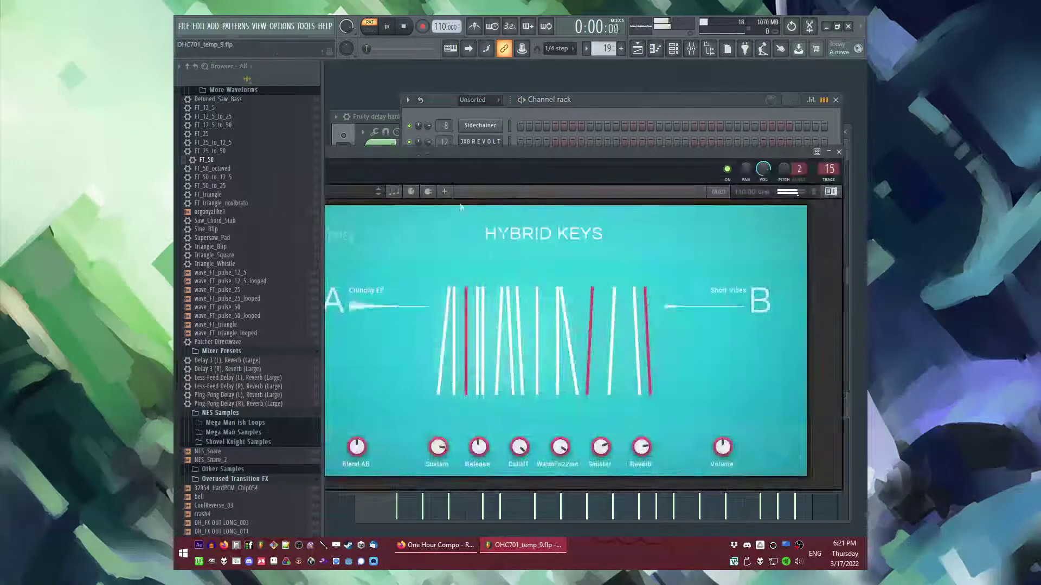
Step: Audition the Harmonic Keys preset in Komplete Kontrol during playback and return to Crunchy EP
key(space)
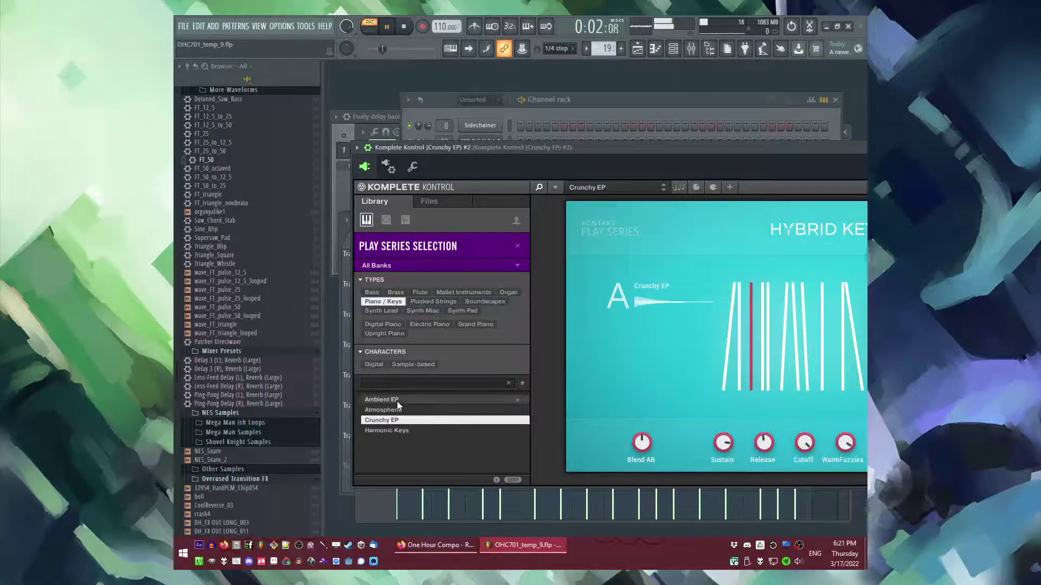
click(389, 432)
click(388, 421)
drag(565, 149, 419, 177)
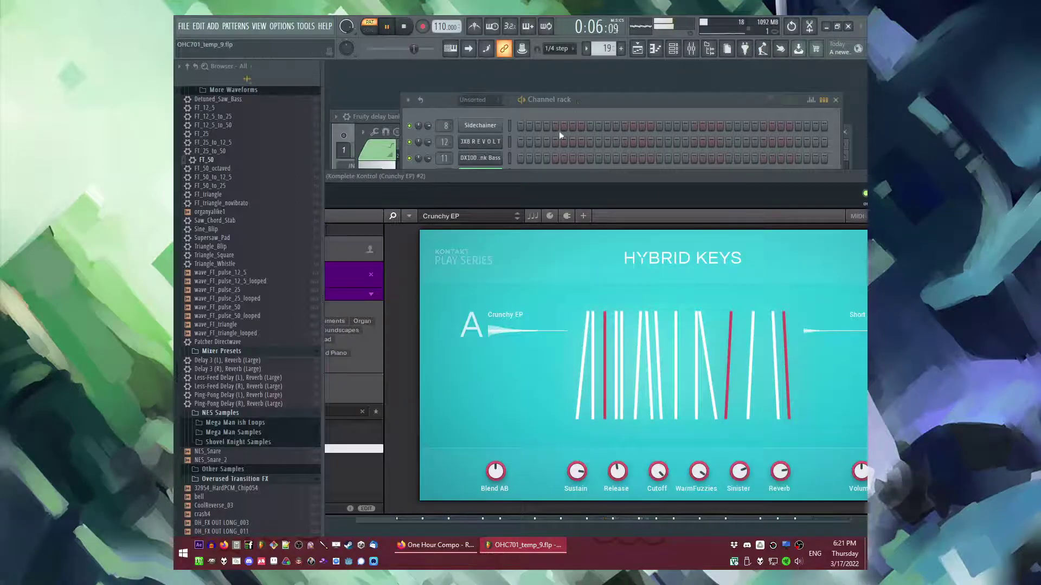
click(602, 115)
key(space)
Step: Add a FLEX channel on mixer track 15 and move Pattern 19's notes from the second Crunchy EP channel into it
click(213, 26)
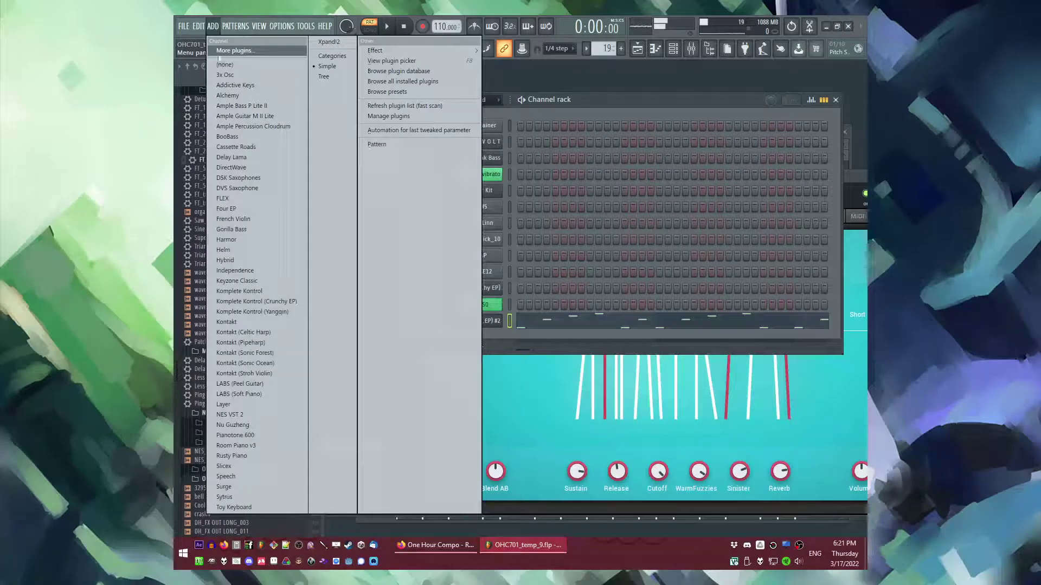
click(236, 202)
key(F6)
click(510, 321)
key(ctrl+x)
click(510, 337)
key(ctrl+v)
key(space)
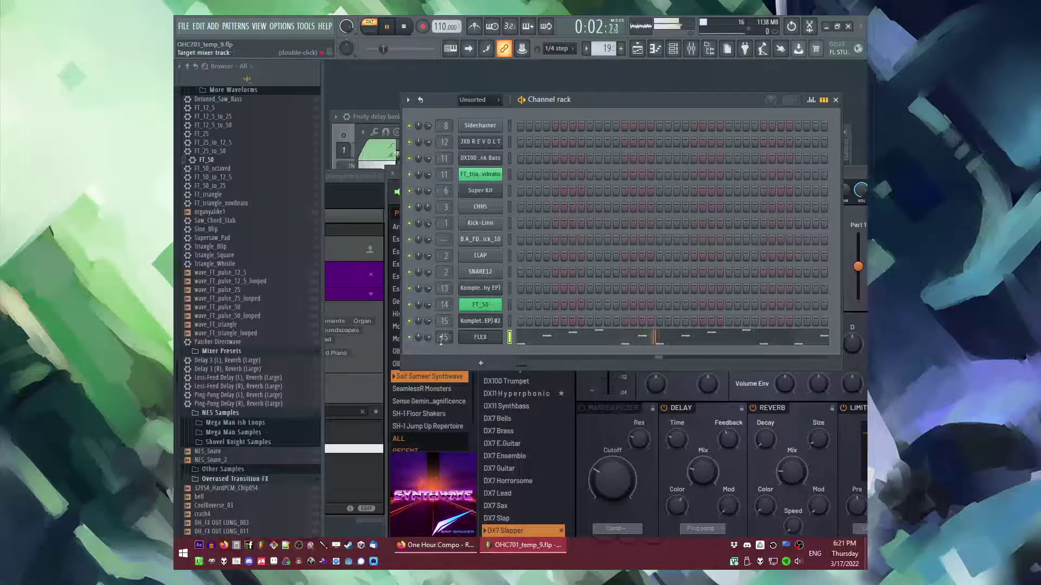
Step: Show the favourite FLEX presets and audition Hyper Start, DX7 Tub Bells and DX7 Space Keys
click(433, 446)
click(412, 463)
click(509, 364)
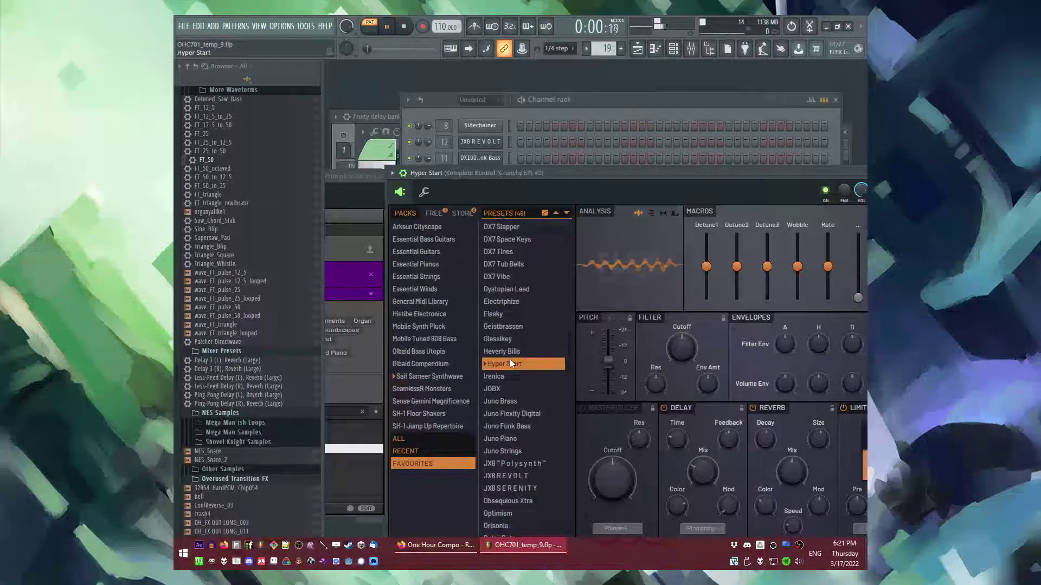
click(515, 264)
click(507, 239)
scroll(519, 364, up, 2)
scroll(516, 374, up, 1)
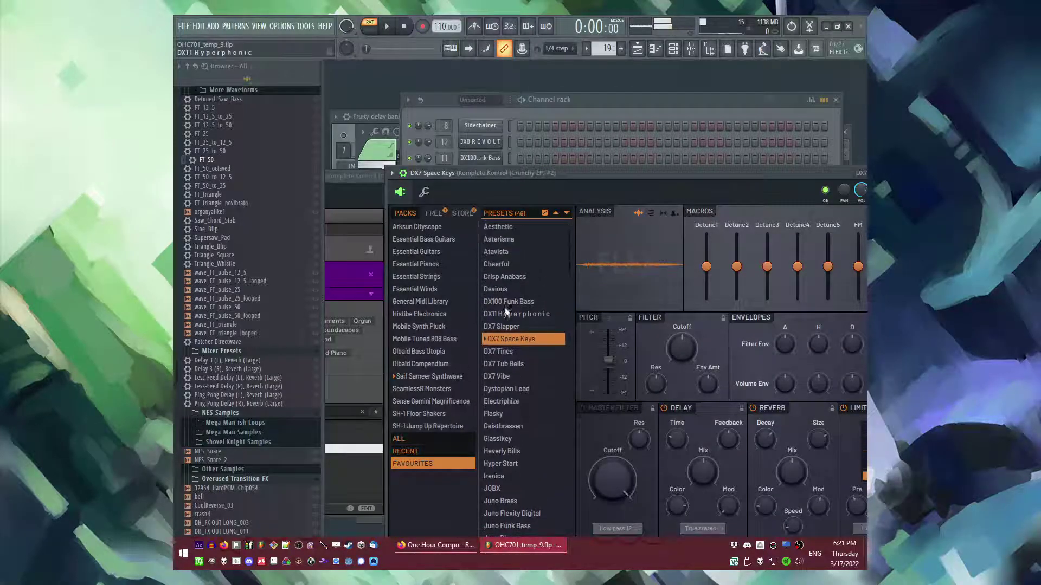
Step: Audition the FLEX presets Atavista, Aesthetic, Asterisma, Cheerful and Crisp Anabass with the pattern playing
click(511, 252)
key(space)
key(space)
click(506, 230)
key(space)
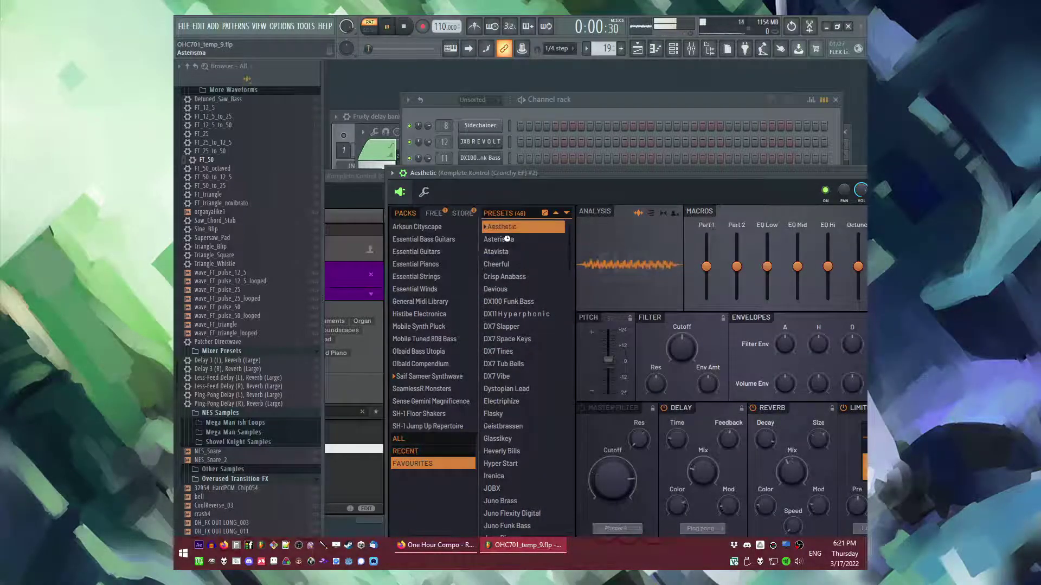
key(space)
click(507, 240)
key(space)
click(506, 263)
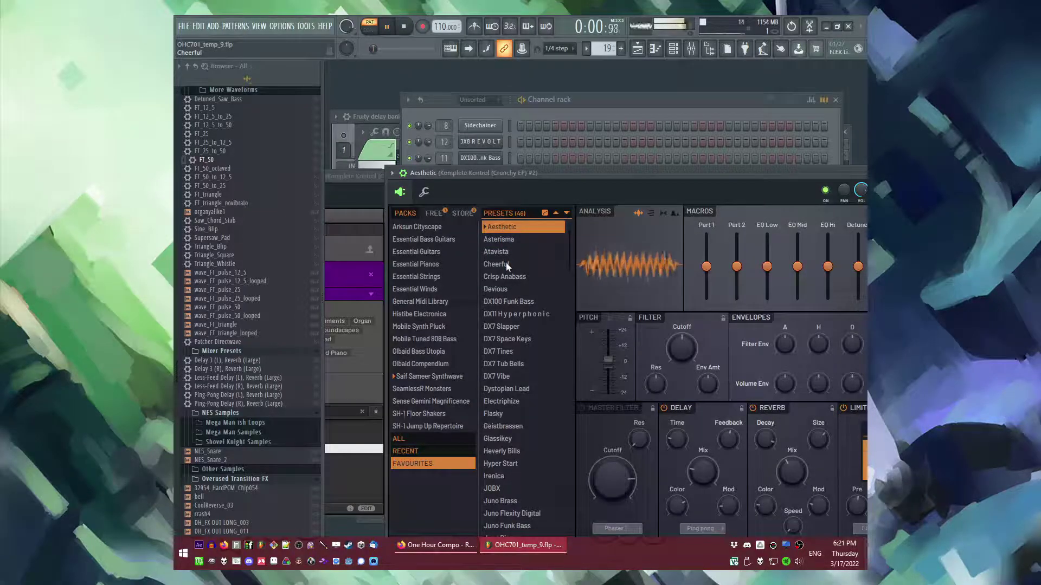
click(507, 277)
key(space)
Step: Compare the FLEX presets DX7 Space Keys, DX7 Tub Bells and DX7 Vibe on the melody
drag(584, 169, 525, 149)
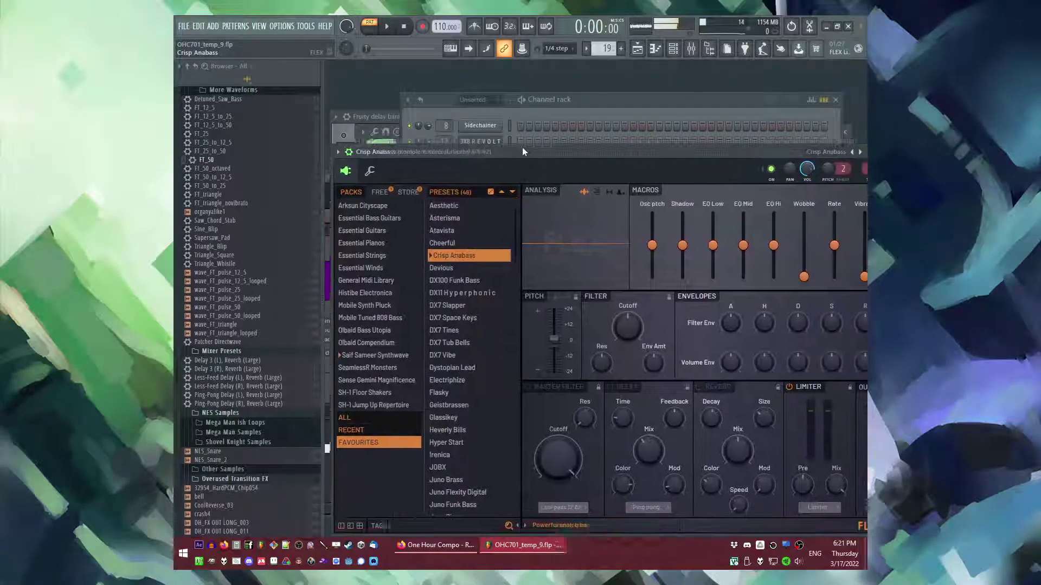
click(464, 321)
key(space)
click(456, 344)
key(space)
key(space)
click(455, 357)
key(space)
key(space)
click(456, 319)
key(space)
key(space)
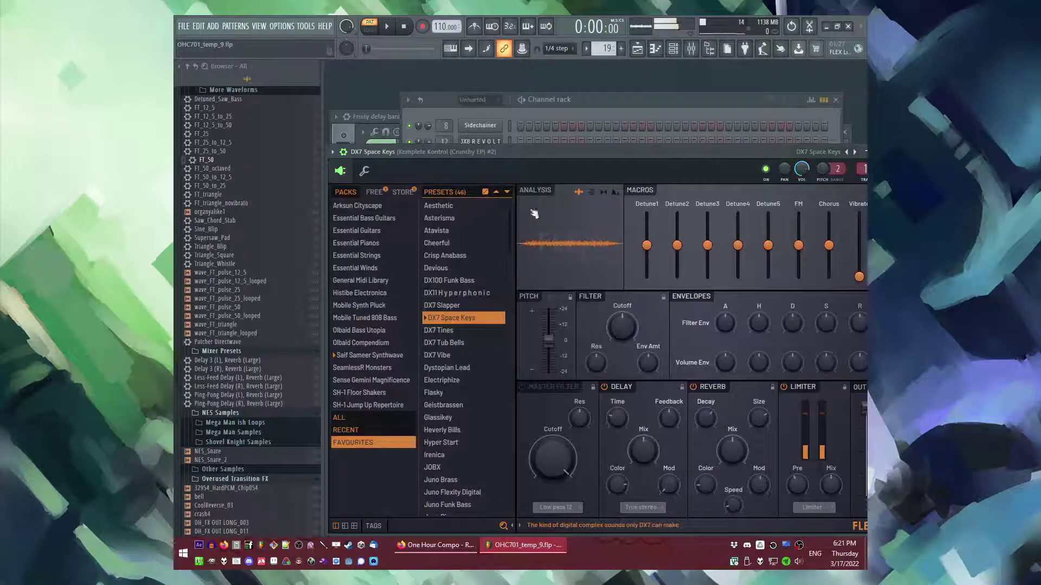
Step: Look further through the favourite presets and load Glassikey in FLEX with the pattern playing
drag(552, 161, 548, 129)
scroll(442, 352, down, 4)
key(space)
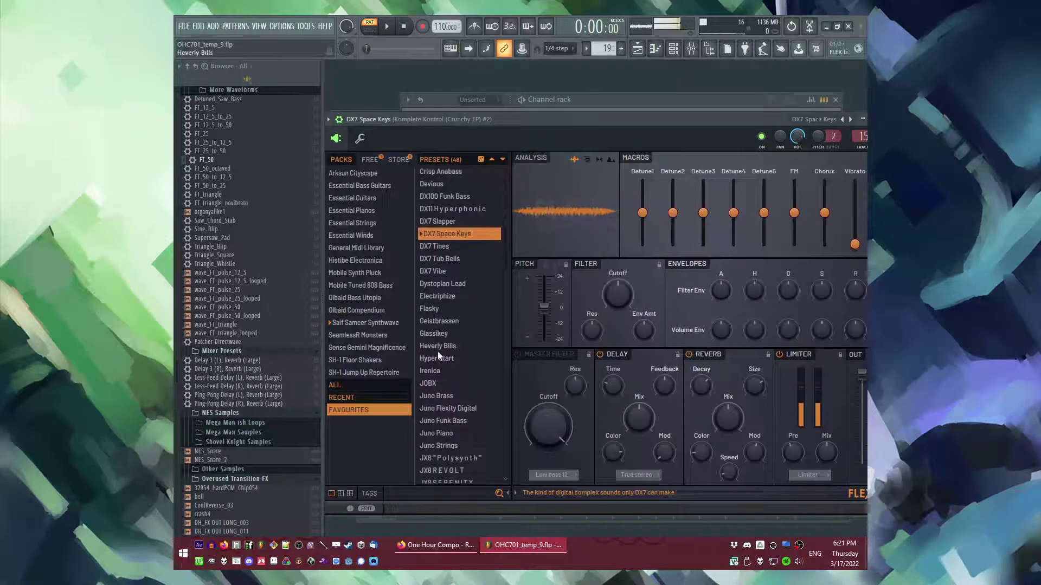
click(442, 352)
key(space)
click(439, 333)
key(space)
drag(589, 124, 533, 119)
Step: Boost mixer track 15's EQ by about 0.8 dB near 3.1 kHz and set its volume to 0.6 dB against the full arrangement
key(F9)
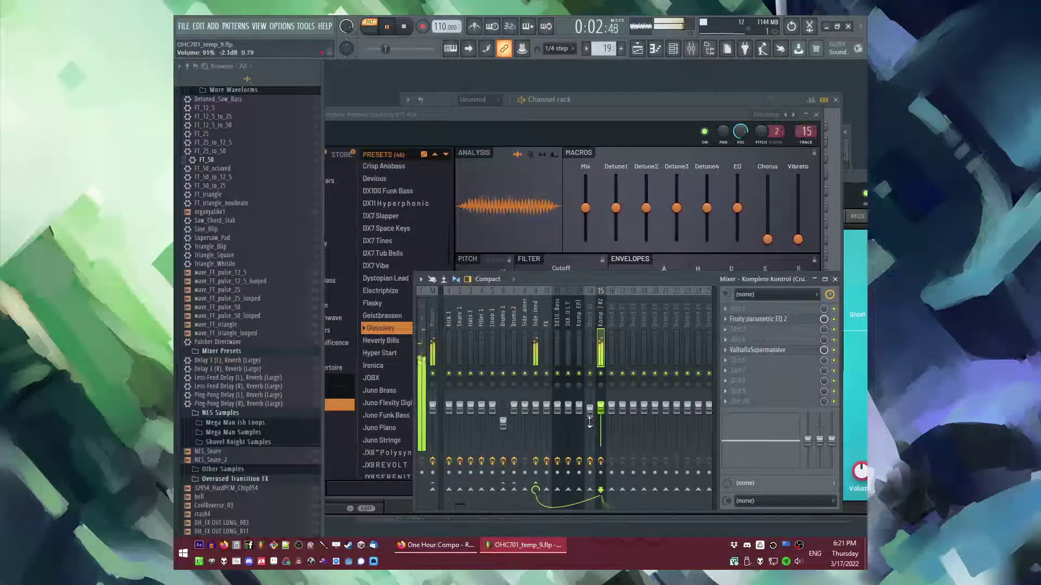
click(759, 319)
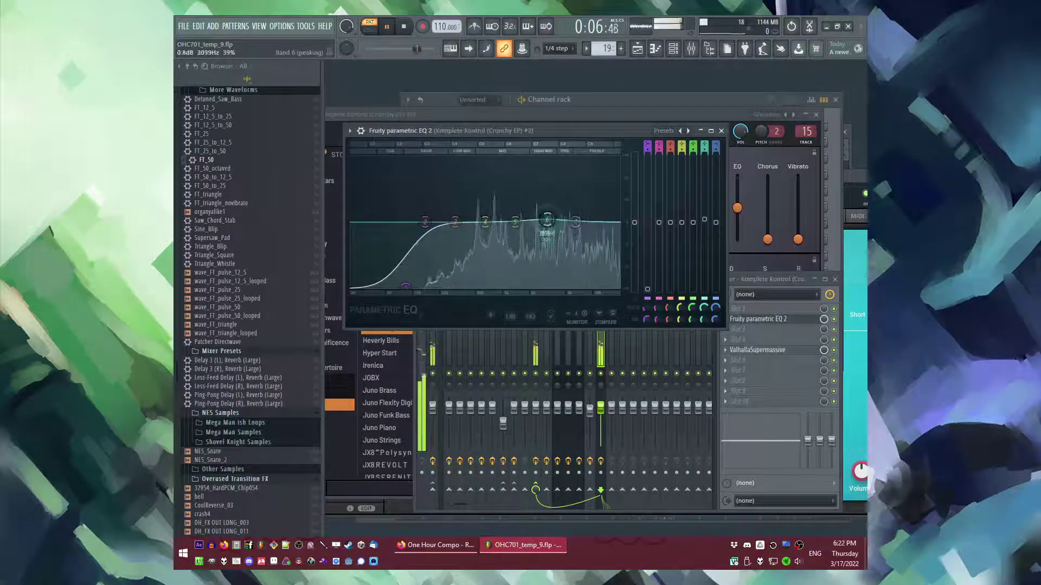
key(F5)
click(467, 243)
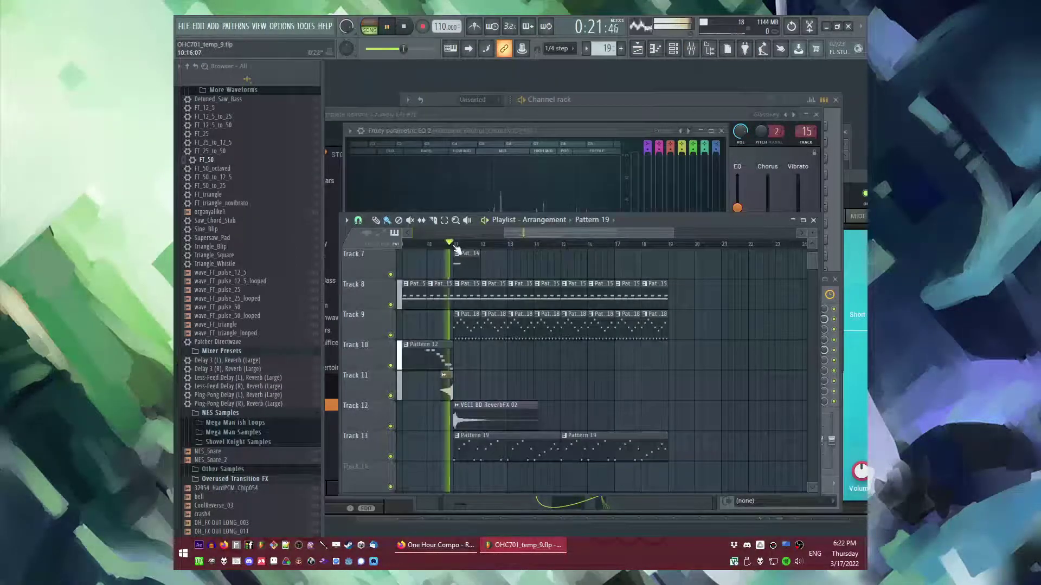
key(F9)
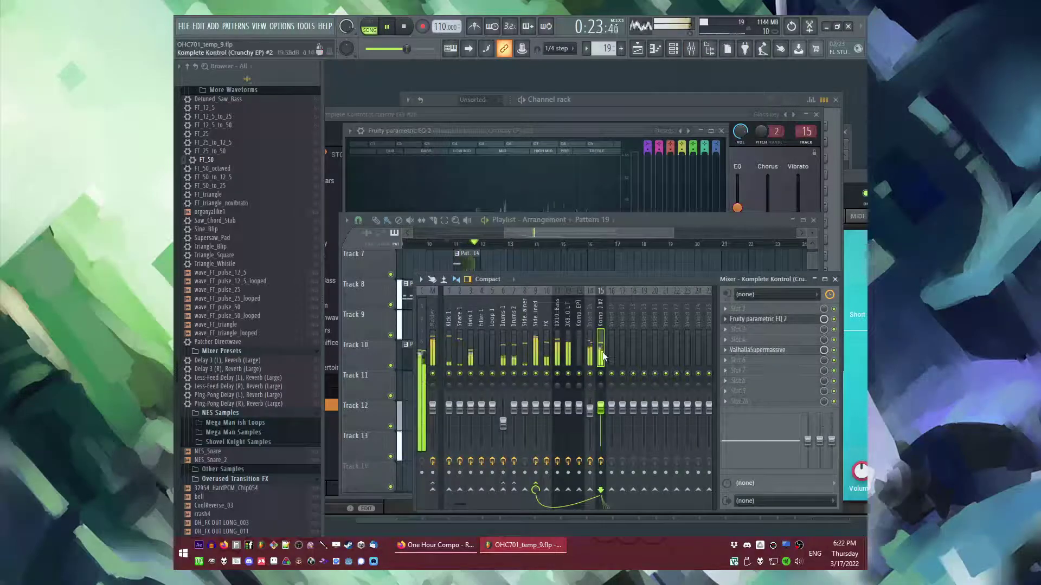
key(F5)
key(F9)
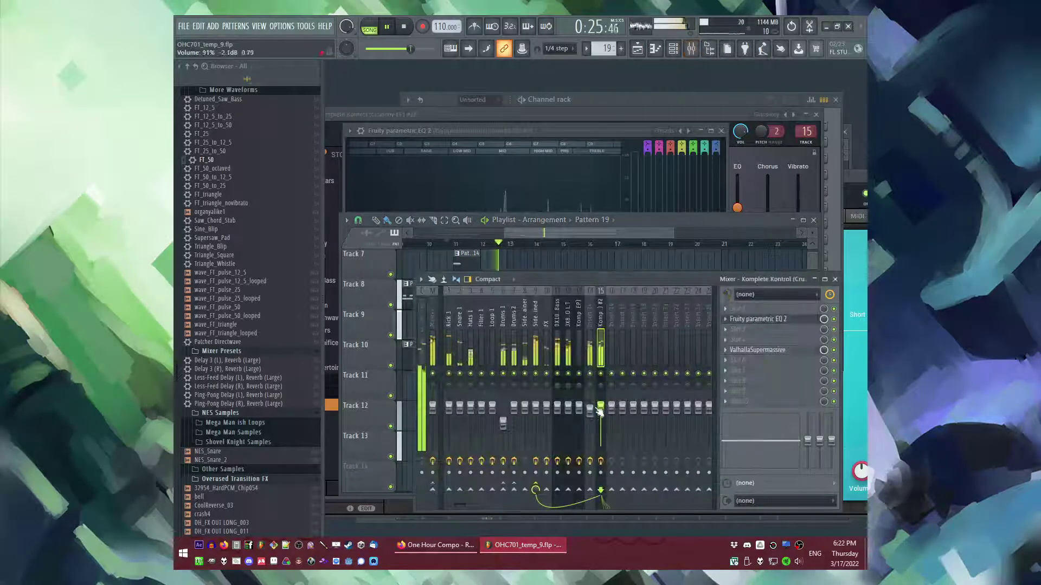
drag(600, 397, 600, 402)
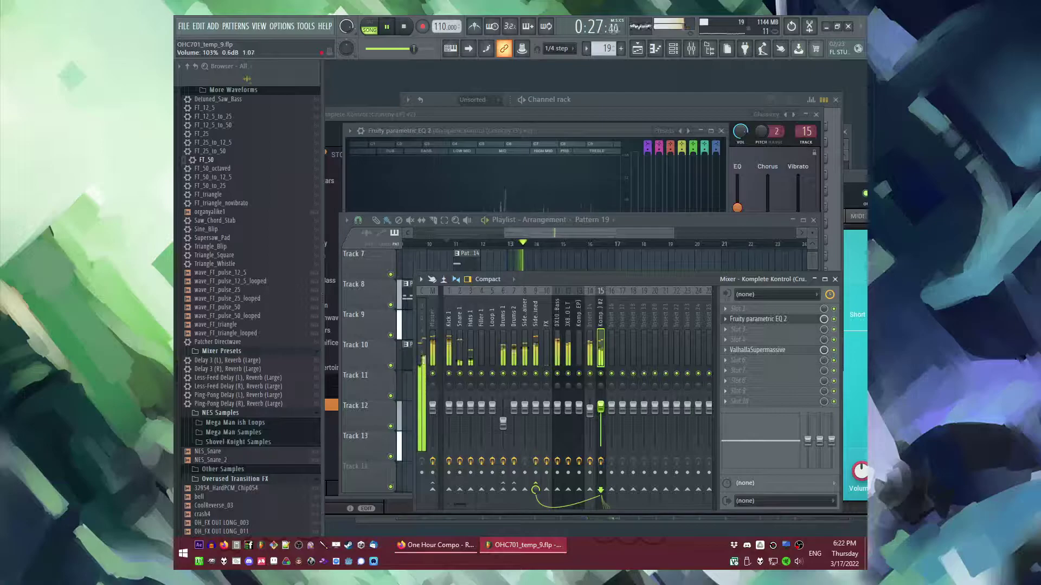
Step: Set the Fruity Limiter gain on the Sidechained mixer track to about 0.7 dB and replay the arrangement
click(536, 348)
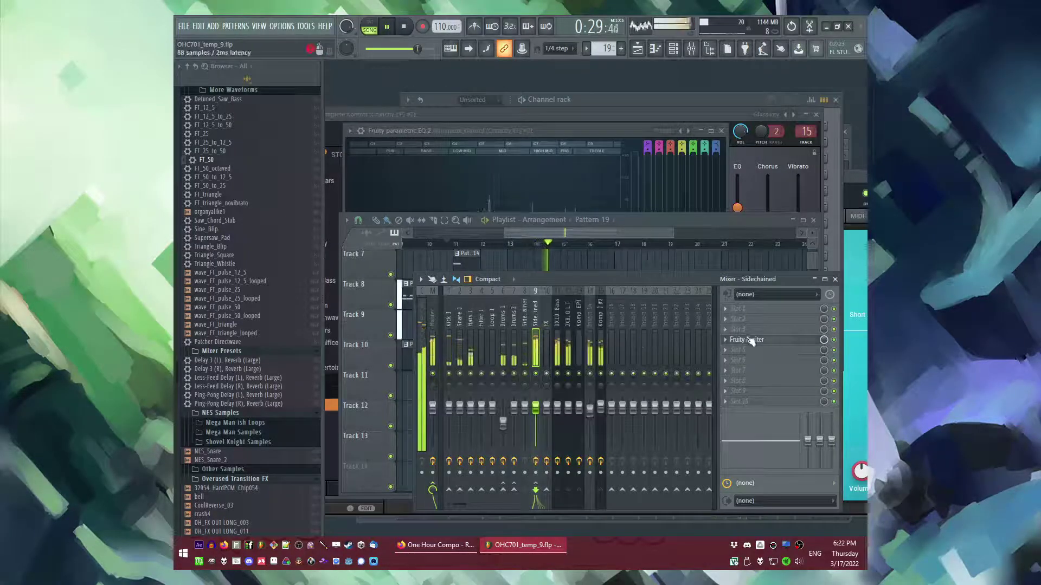
click(750, 341)
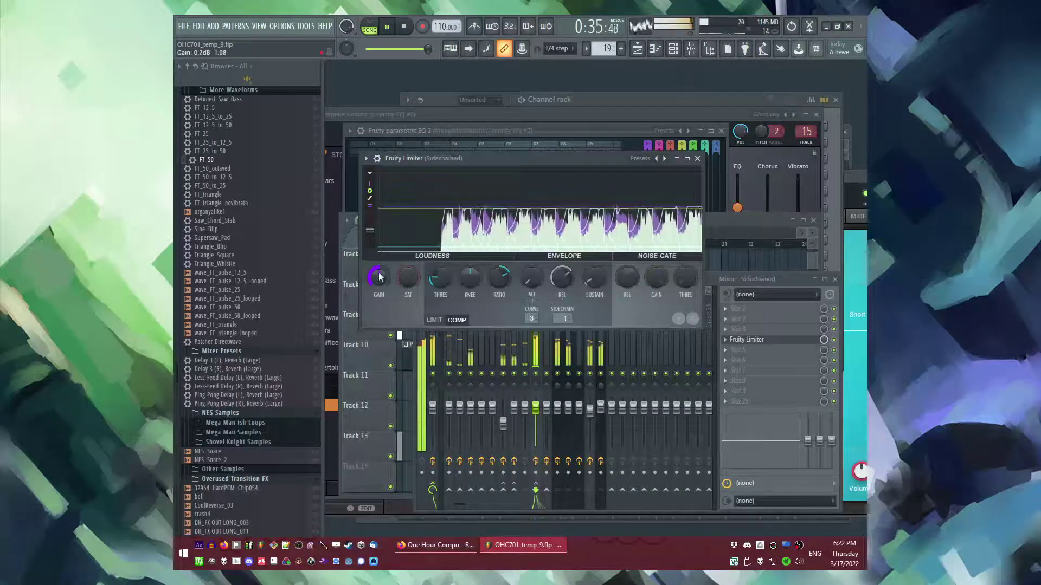
key(F5)
key(F9)
key(F9)
key(F9)
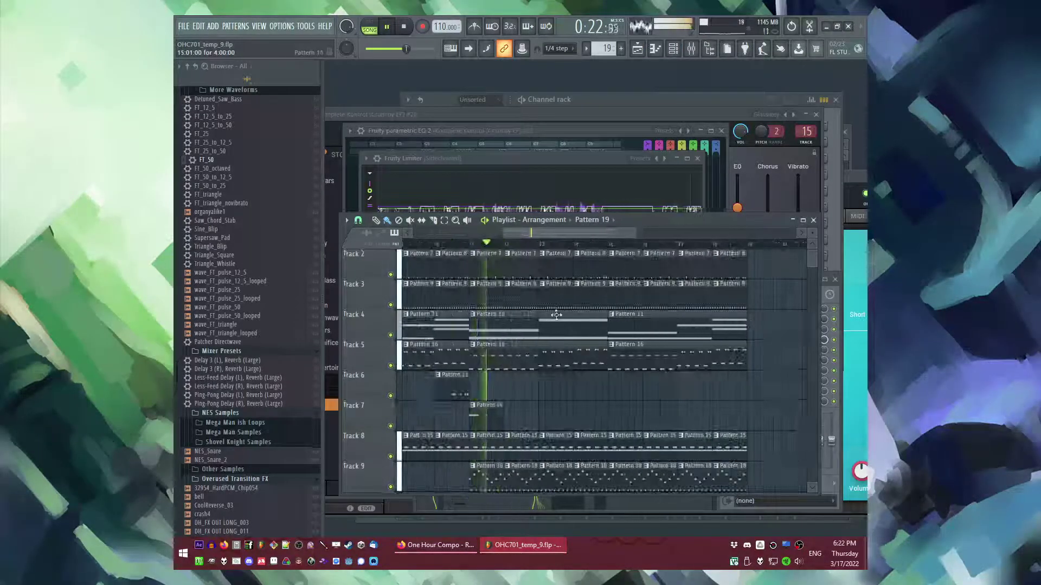
Step: Solo Kick 1 briefly, compare it with the Sidechained track, and set Kick 1's volume to 102%
key(F9)
click(451, 352)
key(s)
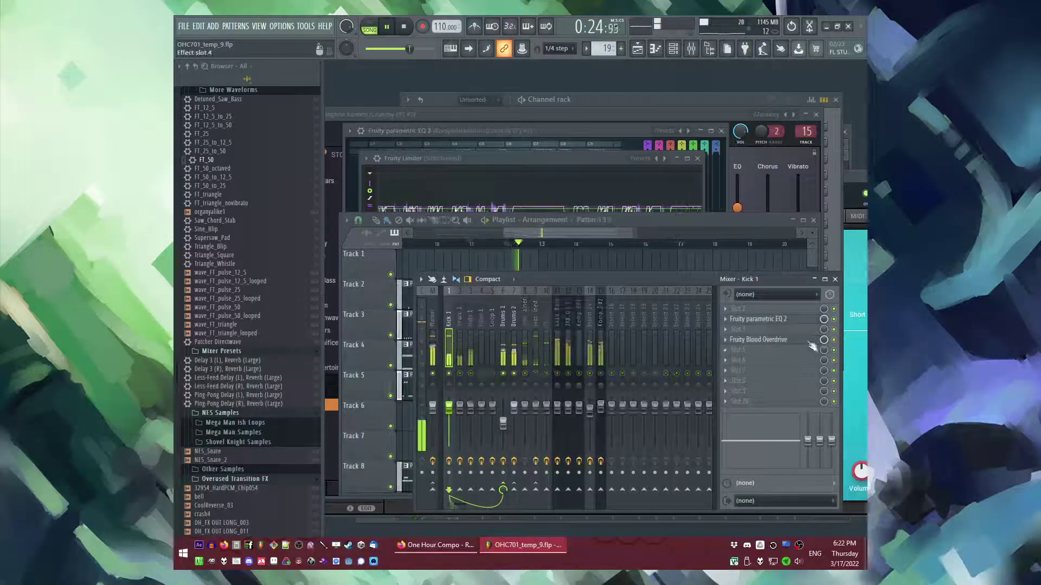
key(s)
drag(448, 408, 449, 405)
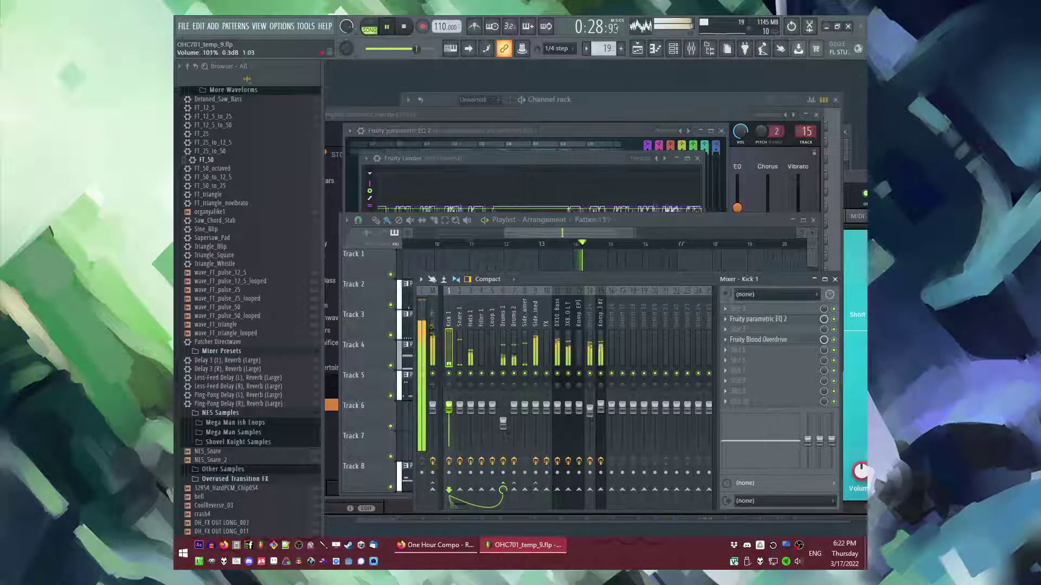
click(535, 347)
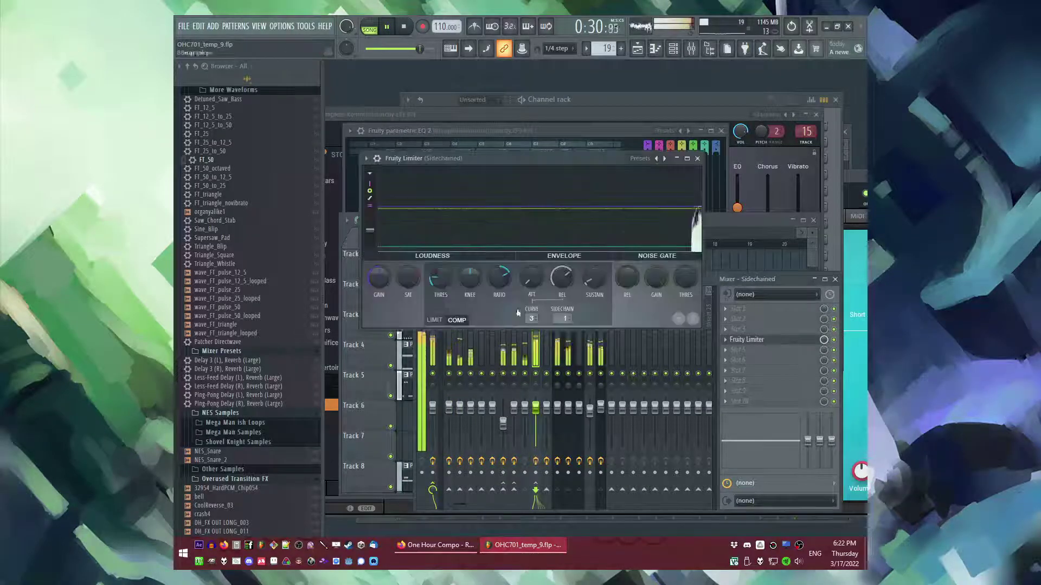
click(534, 357)
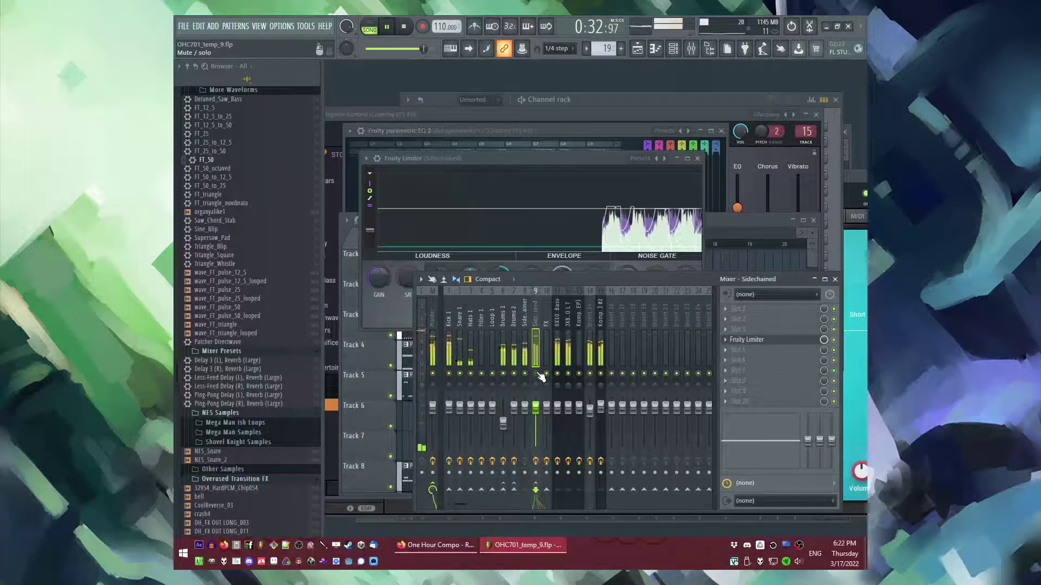
click(449, 396)
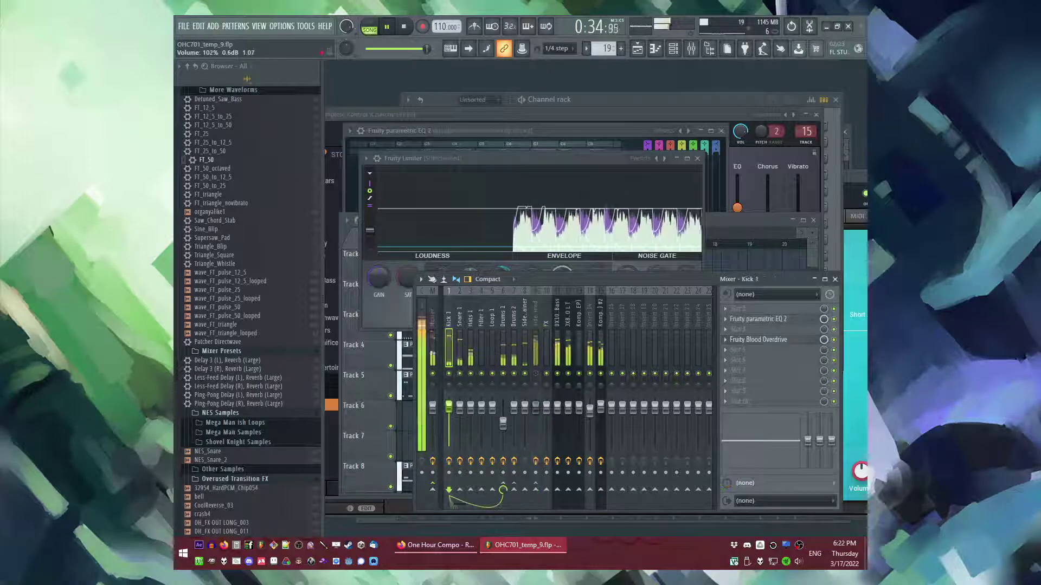
click(564, 364)
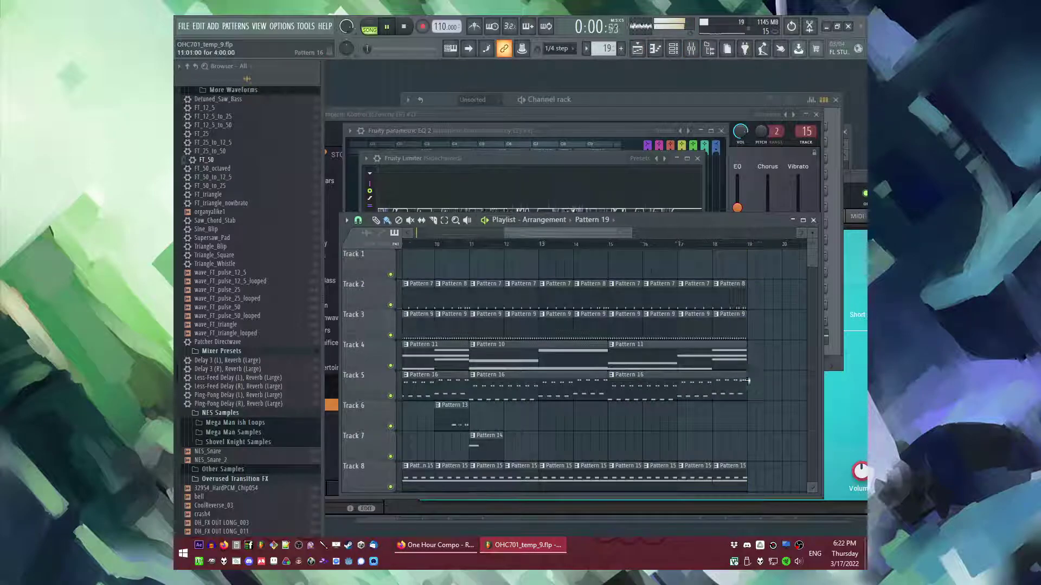
Step: Duplicate the second section's playlist clips from bars 11 to 19 so that the copies start at bar 19
scroll(746, 381, down, 5)
scroll(591, 347, up, 2)
drag(662, 271, 522, 405)
key(ctrl+b)
scroll(620, 383, down, 3)
drag(656, 372, 519, 427)
key(ctrl+b)
Step: Place the Pattern 13 clip at bar 18 on Track 6 and the Pattern 14 clip at bar 19 on Track 7
ctrl+click(558, 336)
scroll(559, 337, down, 1)
scroll(556, 338, down, 2)
scroll(494, 331, up, 1)
drag(485, 282, 626, 355)
scroll(636, 308, up, 4)
scroll(635, 308, down, 4)
scroll(609, 340, down, 4)
scroll(612, 348, up, 5)
scroll(617, 353, up, 4)
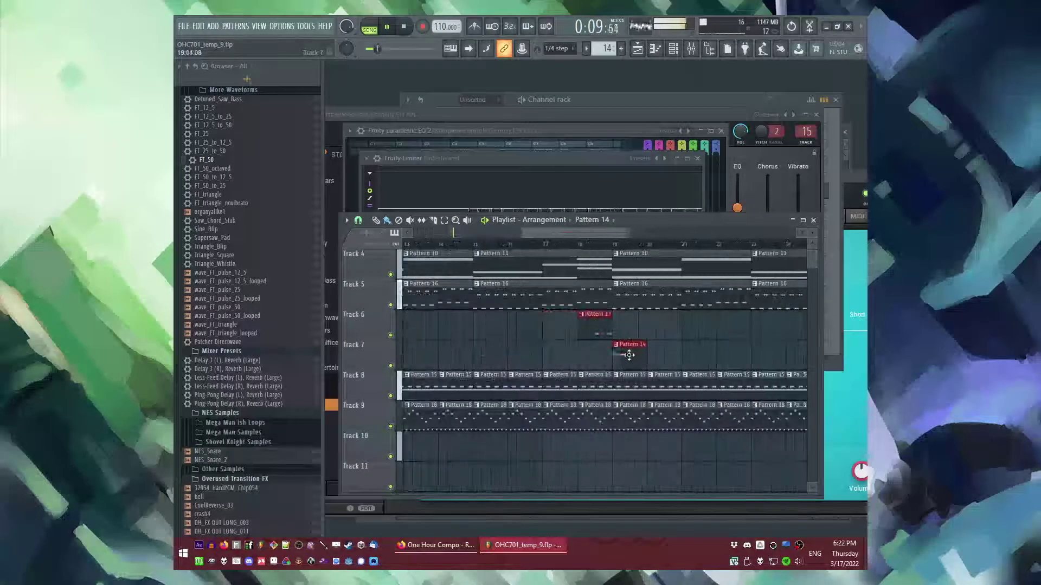
Step: Place the DH_FX OUT LONG_003 clip on Track 10 and the VEC1 BD ReverbFX 02 clip on Track 13, both starting at bar 19
scroll(629, 355, down, 4)
scroll(620, 356, down, 3)
key(ctrl+c)
scroll(646, 378, up, 4)
key(ctrl+v)
scroll(637, 379, down, 3)
scroll(637, 379, up, 2)
key(ctrl+d)
scroll(625, 432, down, 2)
scroll(602, 430, up, 3)
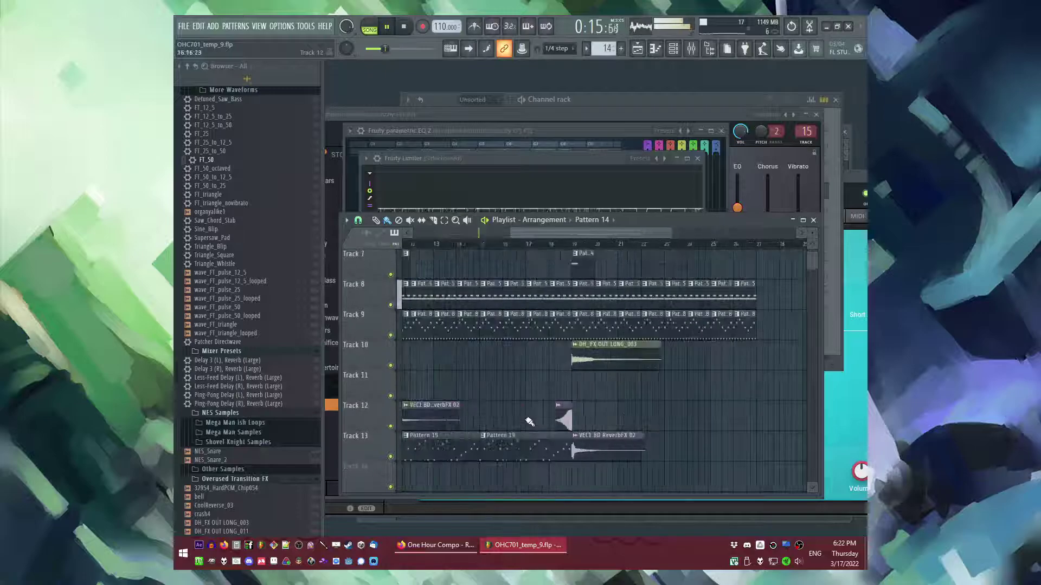
Step: Place a high verb clip on Track 11 so that it ends exactly at bar 19, and replay from about bar 18
click(592, 219)
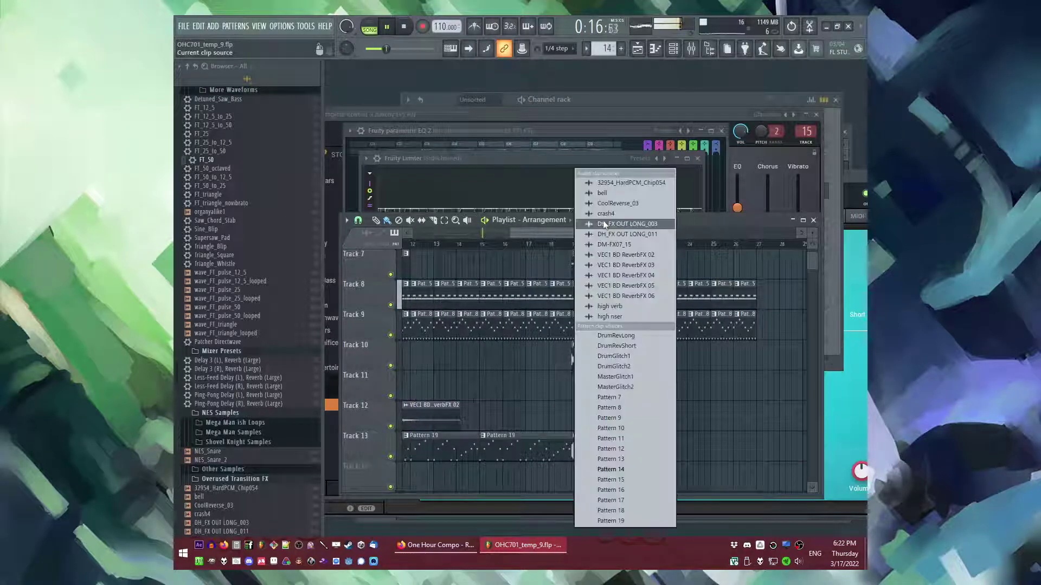
click(623, 310)
click(552, 389)
scroll(556, 391, up, 3)
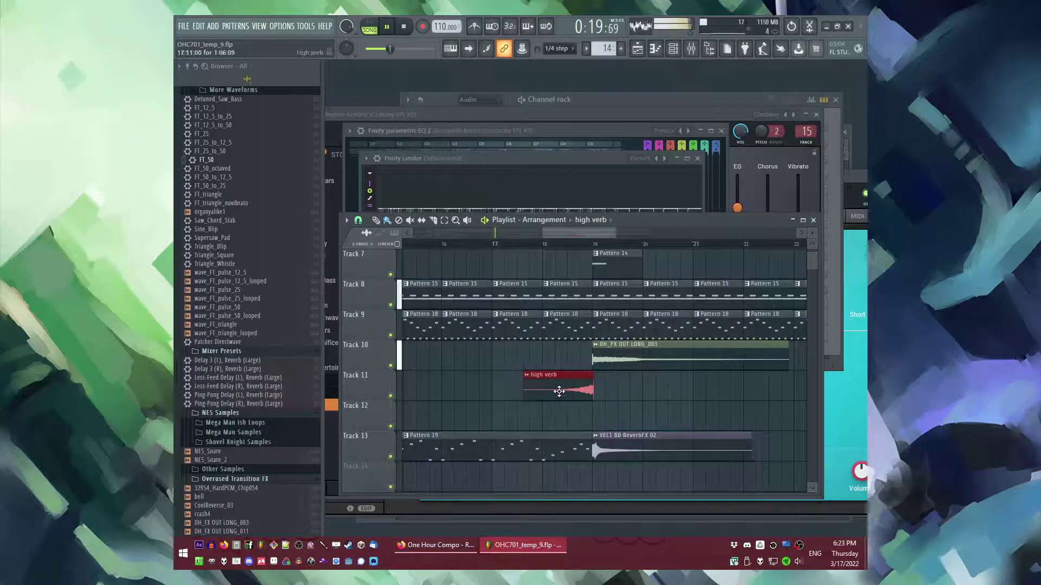
scroll(616, 373, up, 3)
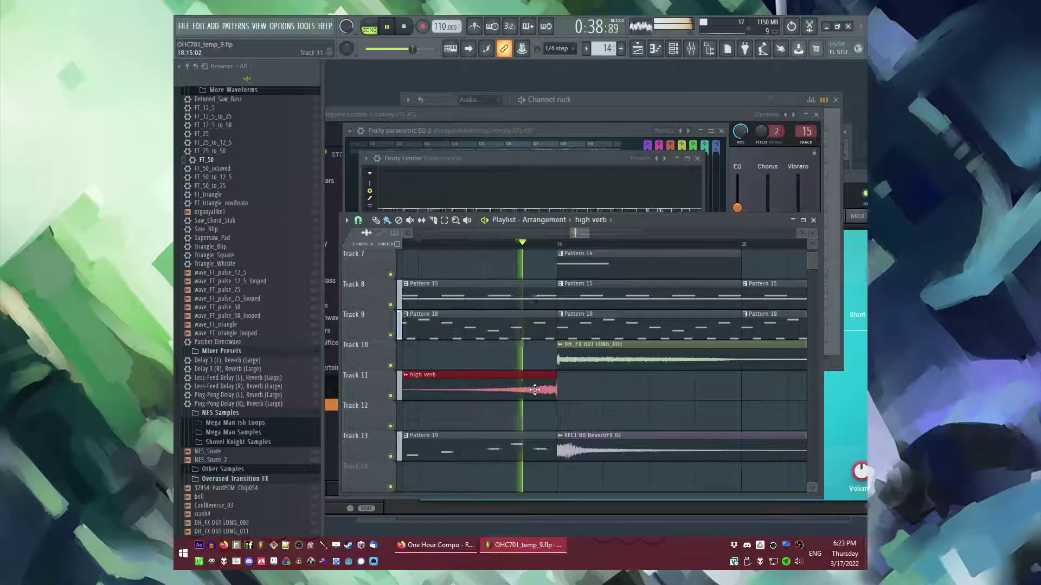
scroll(535, 390, up, 4)
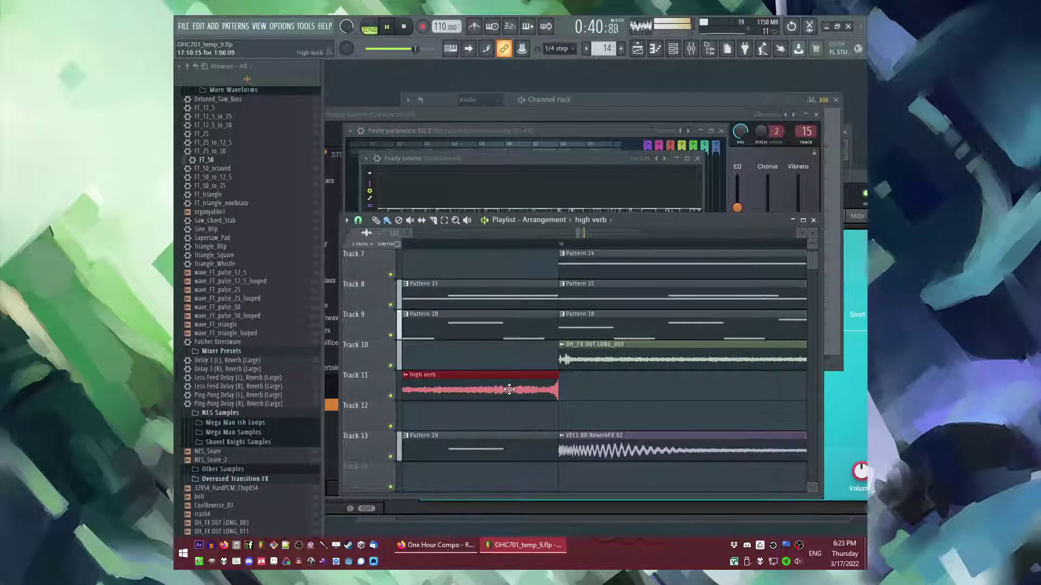
scroll(509, 390, down, 4)
click(534, 245)
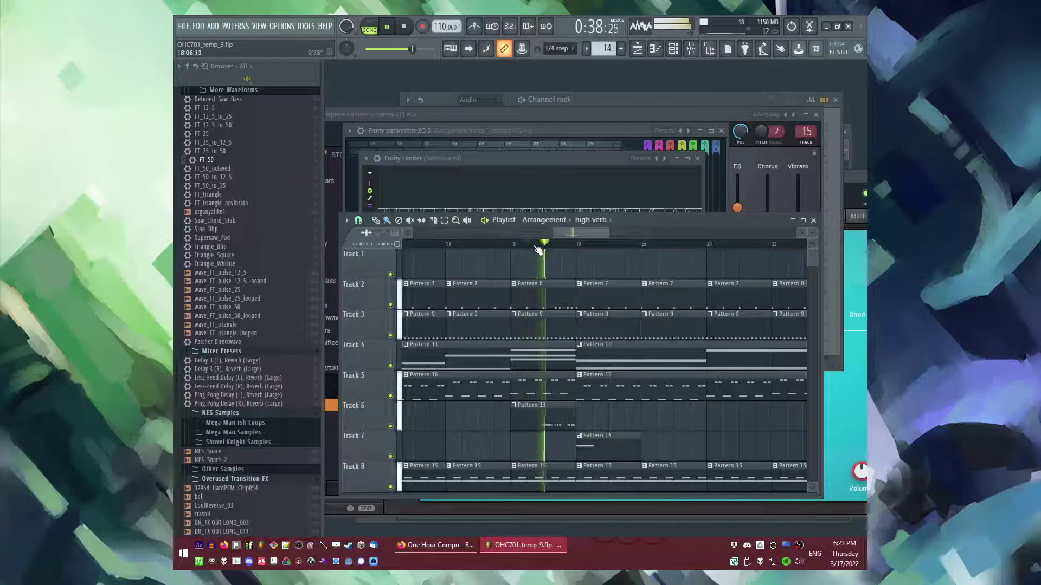
Step: Listen to the transition into bar 19 and examine the clips on all tracks around it
scroll(636, 352, down, 5)
scroll(430, 377, down, 2)
scroll(430, 376, up, 1)
scroll(434, 375, down, 1)
scroll(554, 389, up, 4)
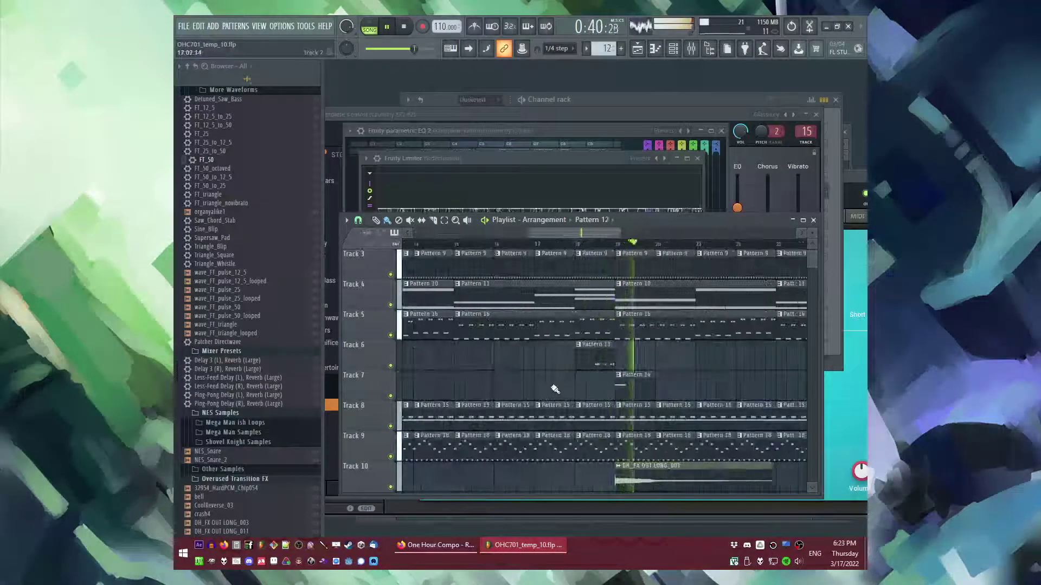
scroll(562, 385, down, 3)
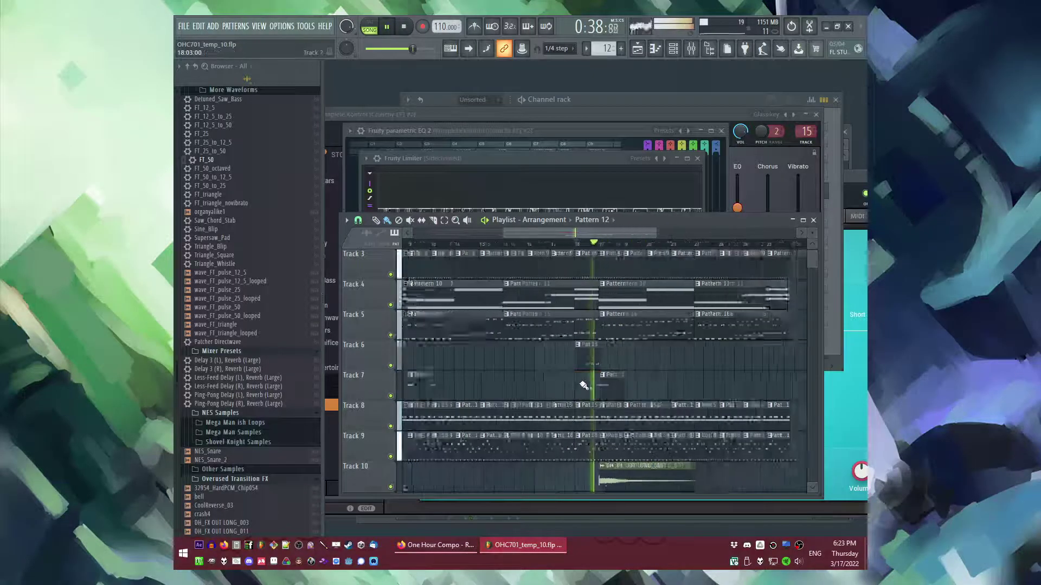
scroll(639, 365, up, 2)
scroll(598, 347, up, 2)
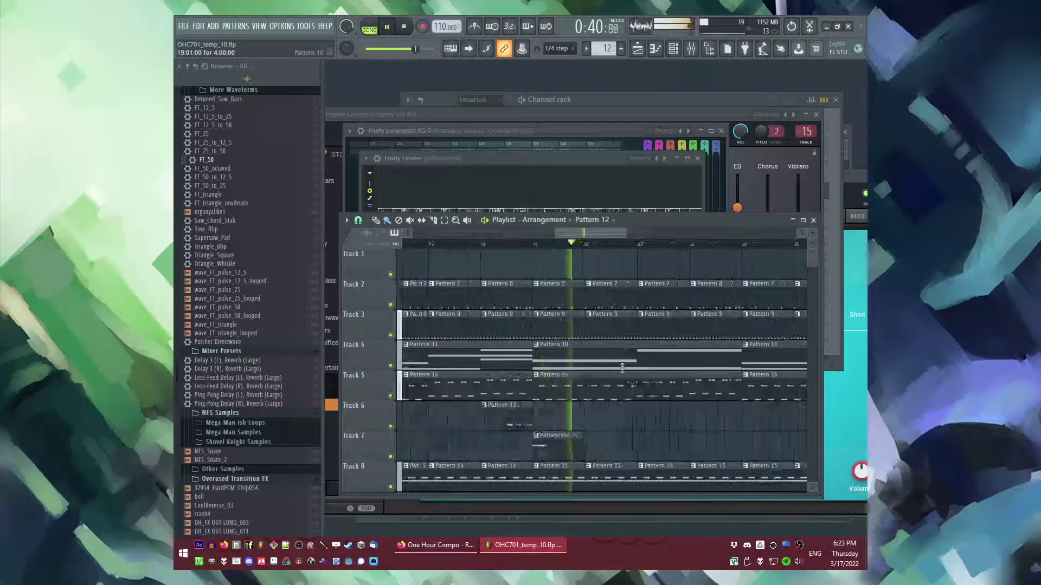
Step: Create a new empty pattern and place its clip at bar 19 on Track 12
scroll(631, 428, down, 6)
key(F4)
key(Return)
click(544, 408)
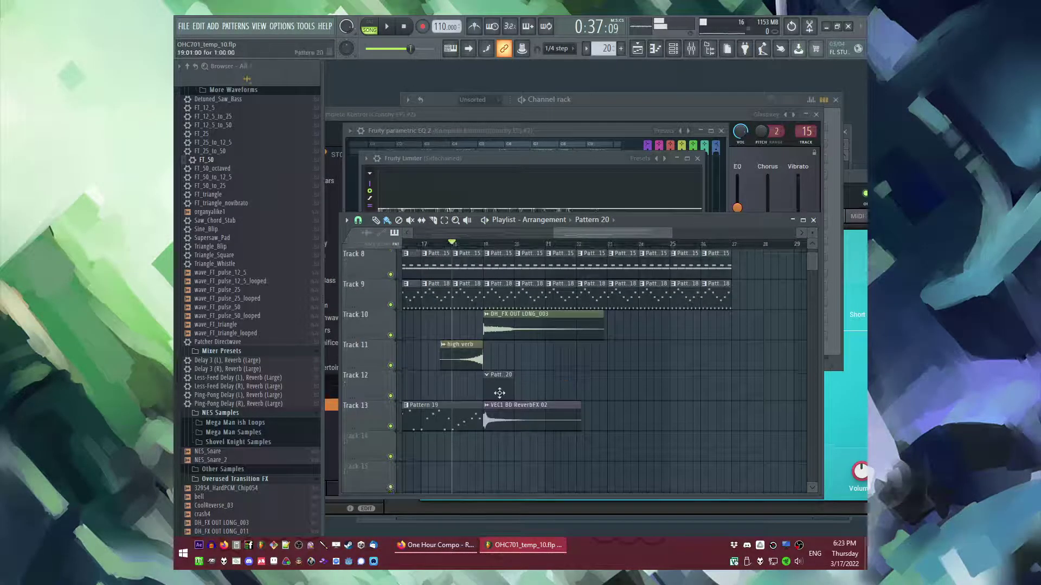
Step: Try removing the Pattern 18 clips on Track 9 from bar 19 onward and replay from bar 18
scroll(512, 347, up, 3)
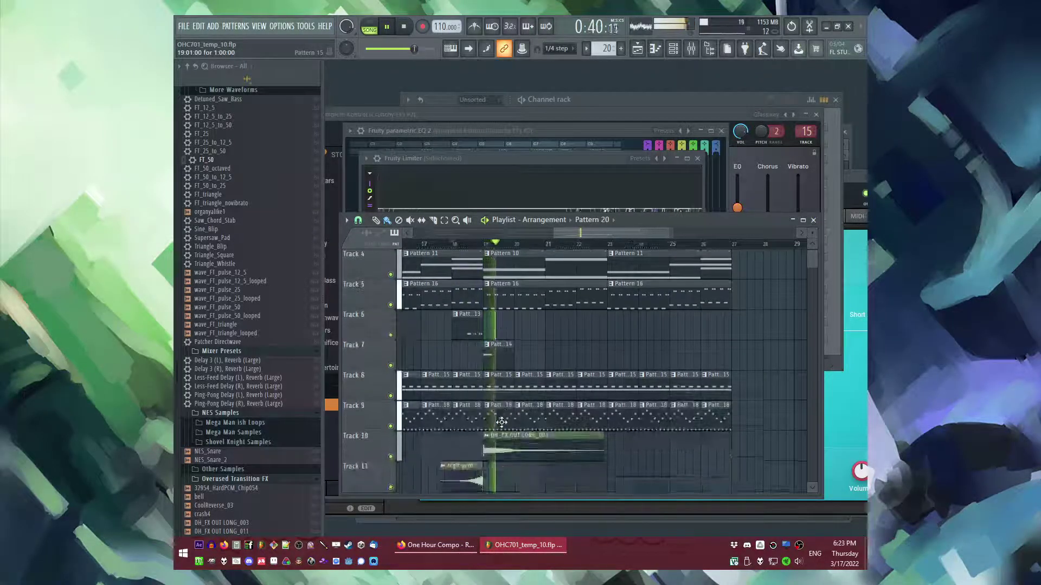
scroll(564, 382, up, 4)
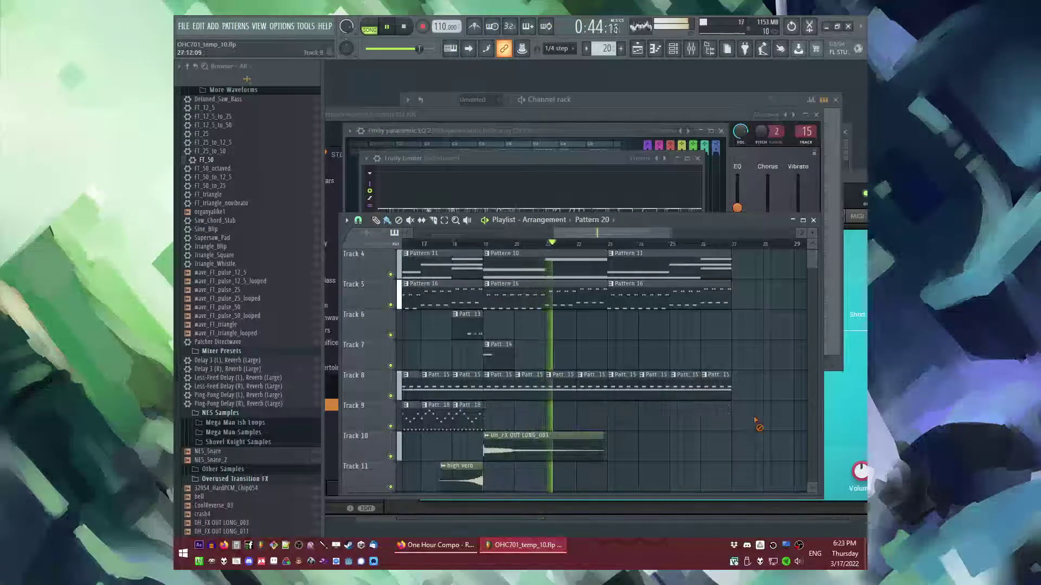
scroll(575, 390, up, 3)
key(space)
key(space)
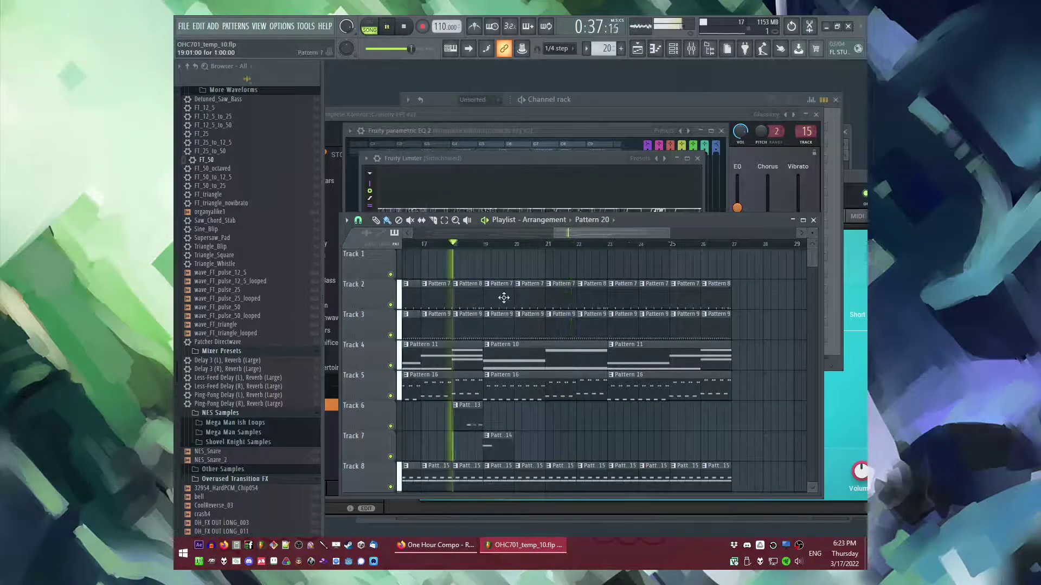
Step: Delete the Pattern 9 clips on Track 3 from bar 19 onward, stop playback and set the playhead just before bar 19
drag(504, 321, 739, 328)
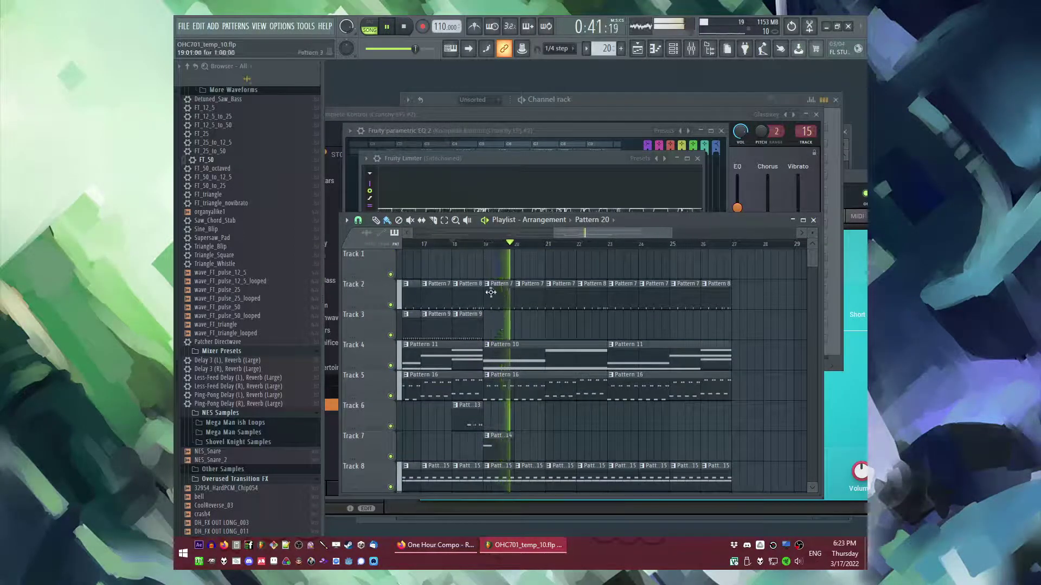
key(space)
click(480, 243)
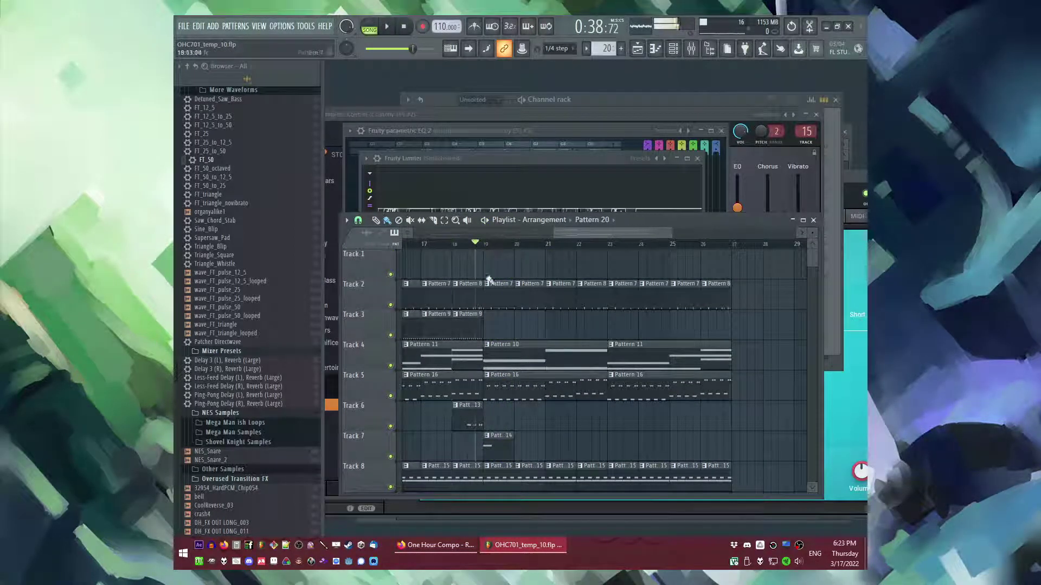
Step: Make the Pattern 7 clip at bar 19 unique, replace the remaining Track 2 clips through bar 26 with that copy, and save
click(486, 284)
click(515, 355)
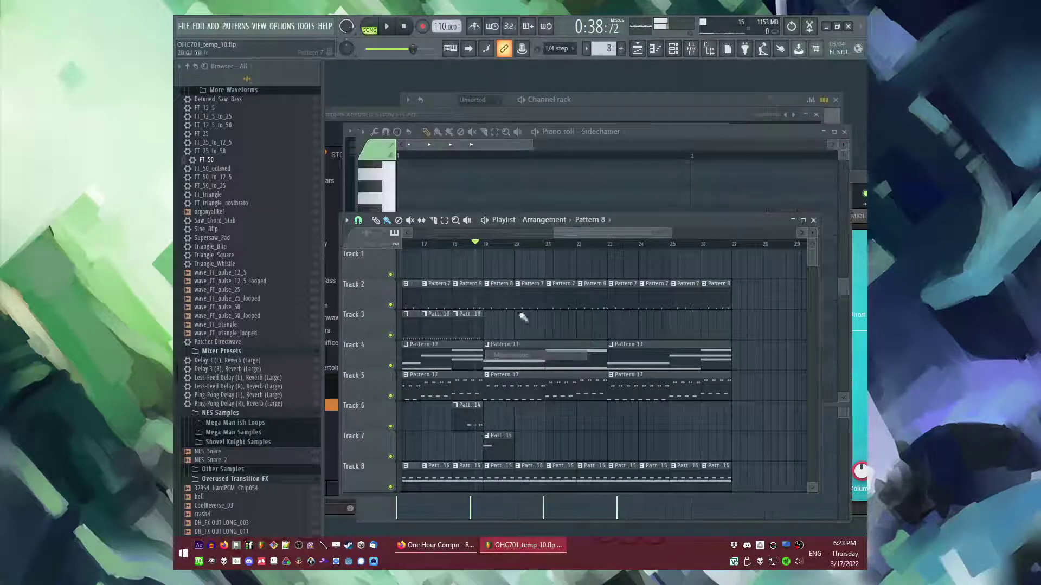
drag(527, 297, 745, 295)
drag(526, 295, 713, 302)
key(ctrl+s)
Step: Switch to Firefox to look at the One Hour Compo round 701 page, then return to FL Studio
click(441, 547)
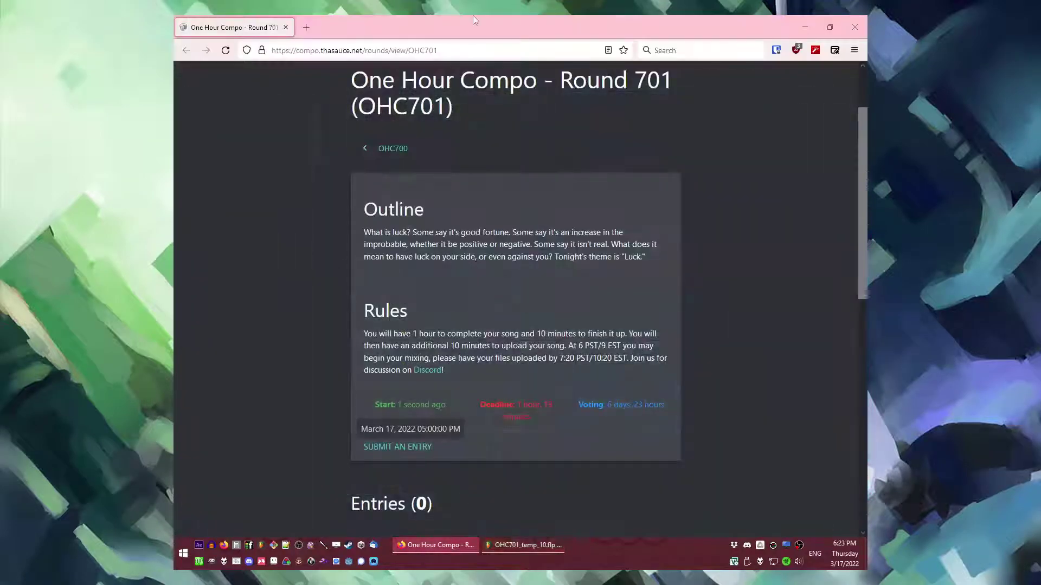
key(ctrl+shift+p)
drag(452, 27, 175, 33)
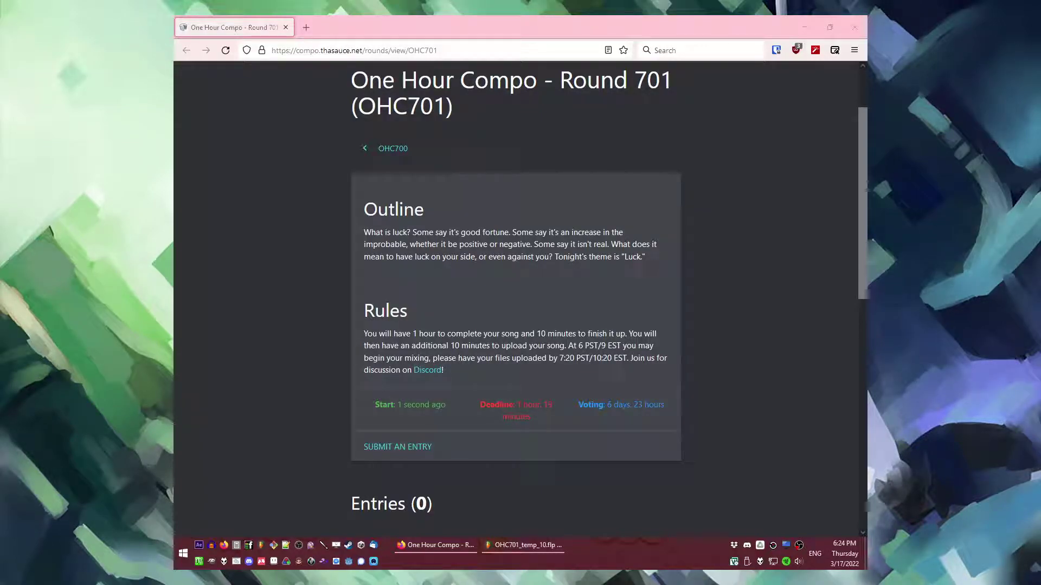
key(XF86AudioLowerVolume)
key(alt+Tab)
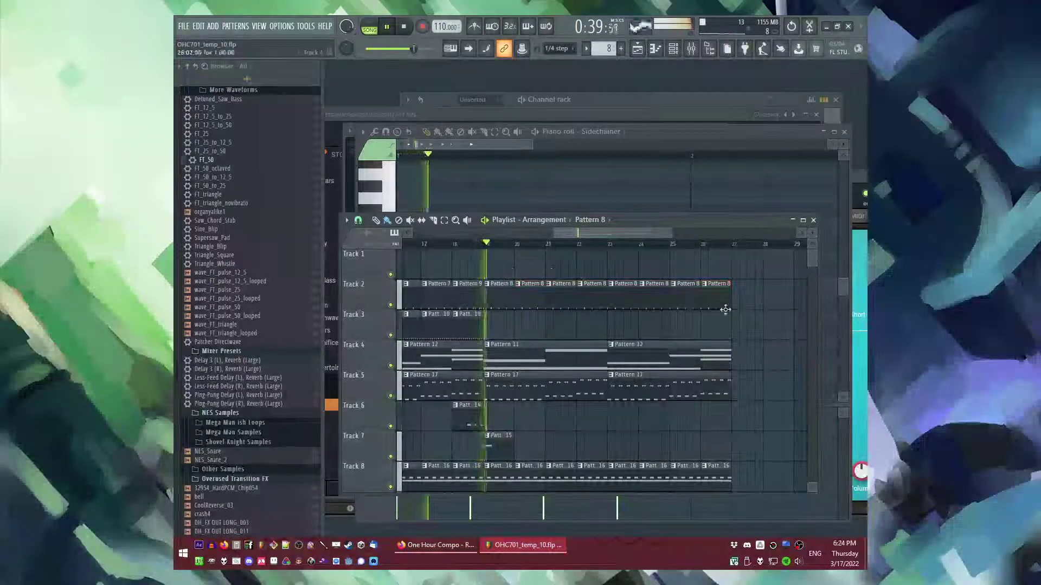
Step: Replay from bar 18 and clear the CLAP and SNARE12 steps of Pattern 8 in the channel rack
scroll(708, 316, down, 3)
scroll(649, 333, up, 3)
scroll(564, 303, down, 2)
scroll(542, 295, up, 2)
click(454, 245)
scroll(551, 305, up, 2)
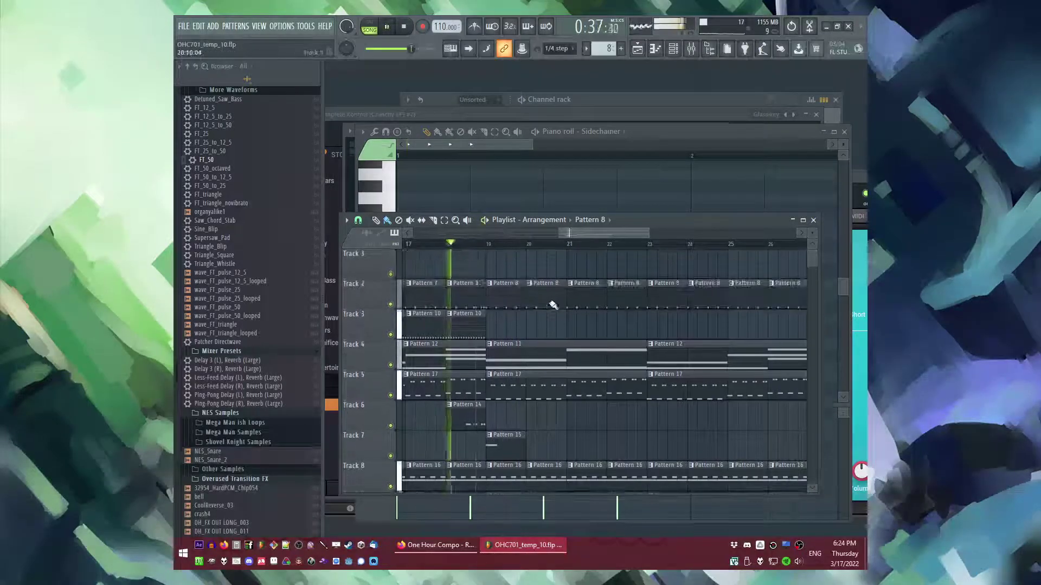
scroll(559, 332, down, 4)
scroll(524, 370, up, 7)
double_click(531, 294)
key(l)
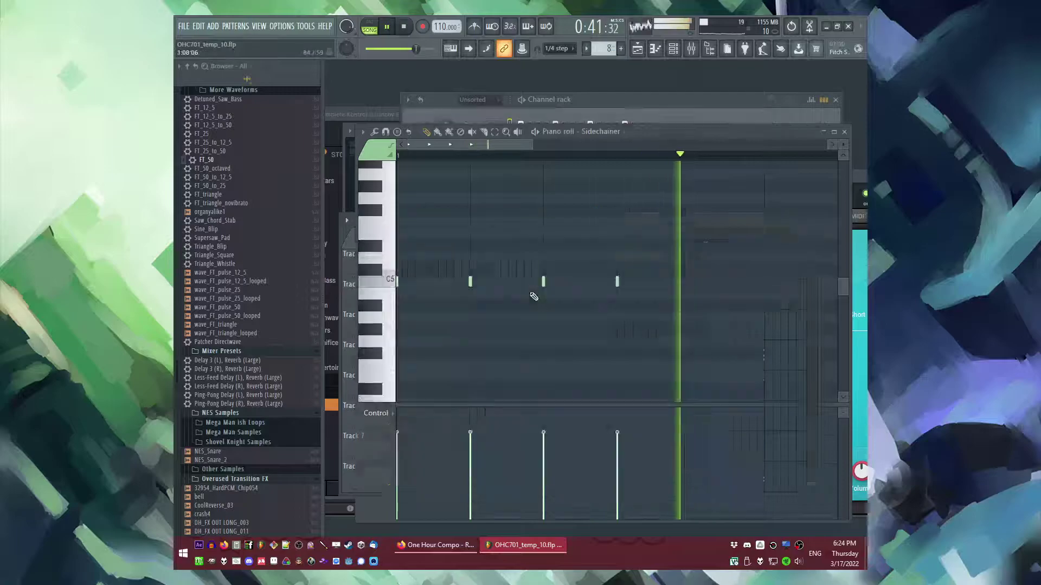
key(F6)
mouse_move(548, 256)
mouse_down()
mouse_move(648, 258)
mouse_move(524, 272)
mouse_up()
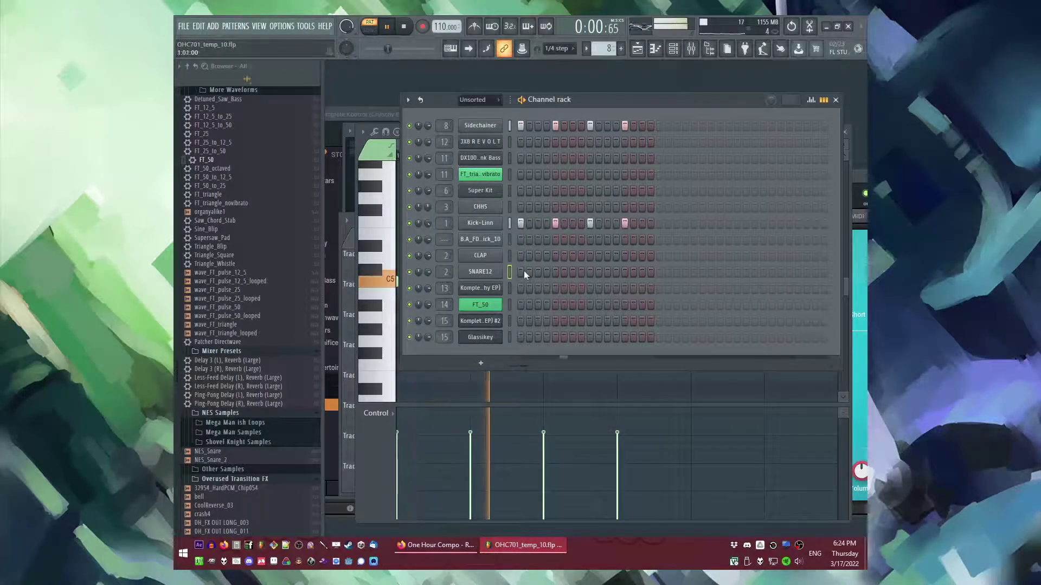
Step: Undo the removal of the Track 5 clips and delete the Pattern 16 clips on Track 8 from bar 19 onward
key(F5)
key(l)
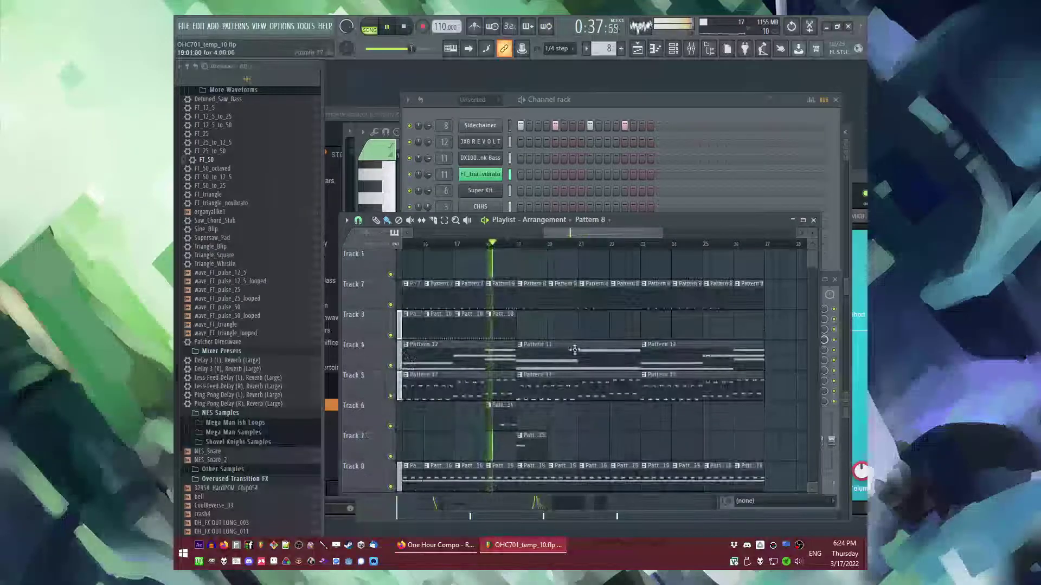
scroll(574, 344, down, 4)
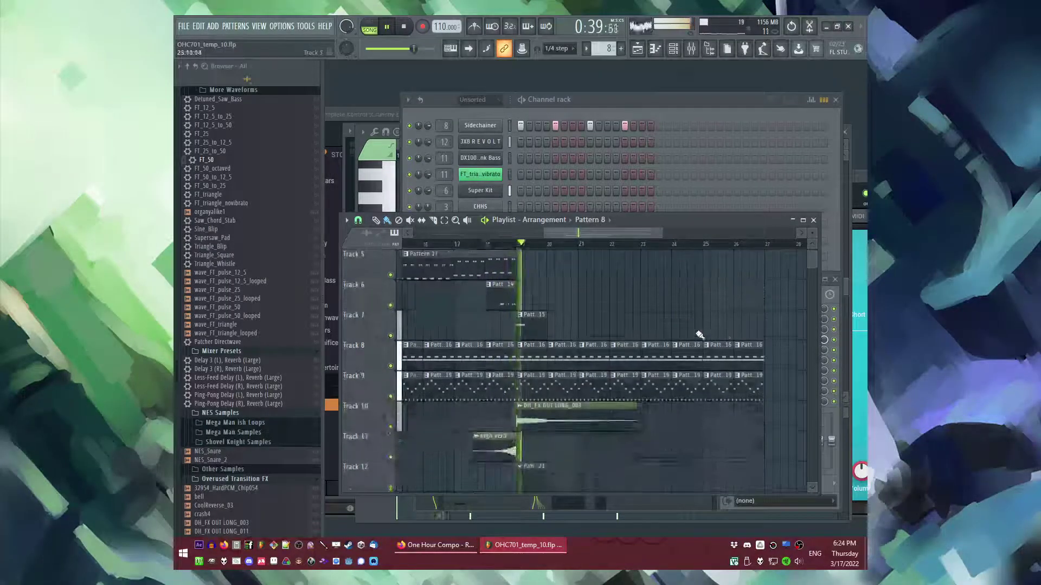
key(ctrl+z)
drag(528, 359, 776, 359)
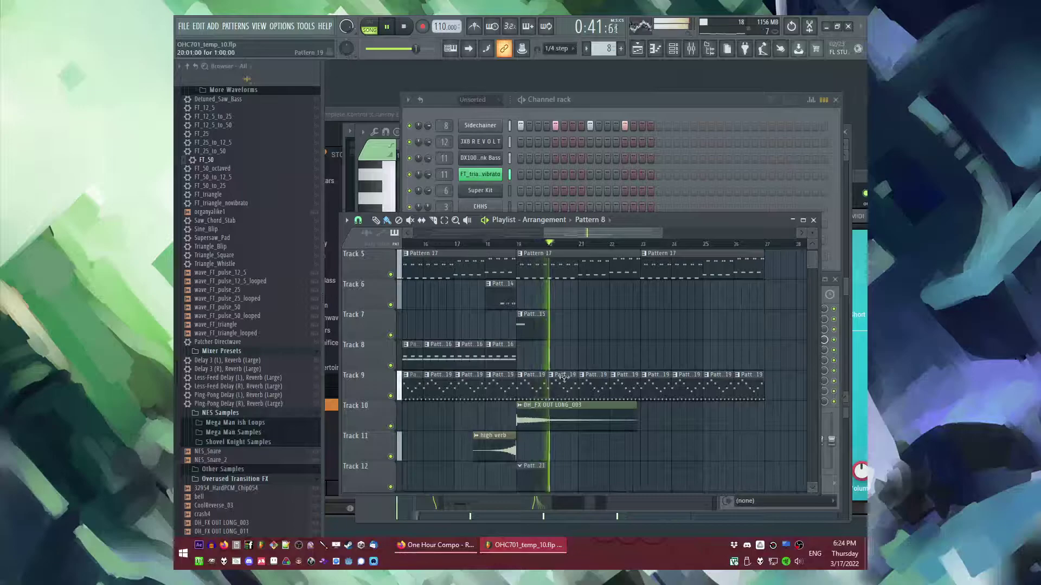
scroll(569, 369, up, 2)
Step: Create another empty pattern, place its clip at bar 19 on Track 14 and show its channels
scroll(573, 363, down, 6)
key(F4)
click(526, 410)
key(F6)
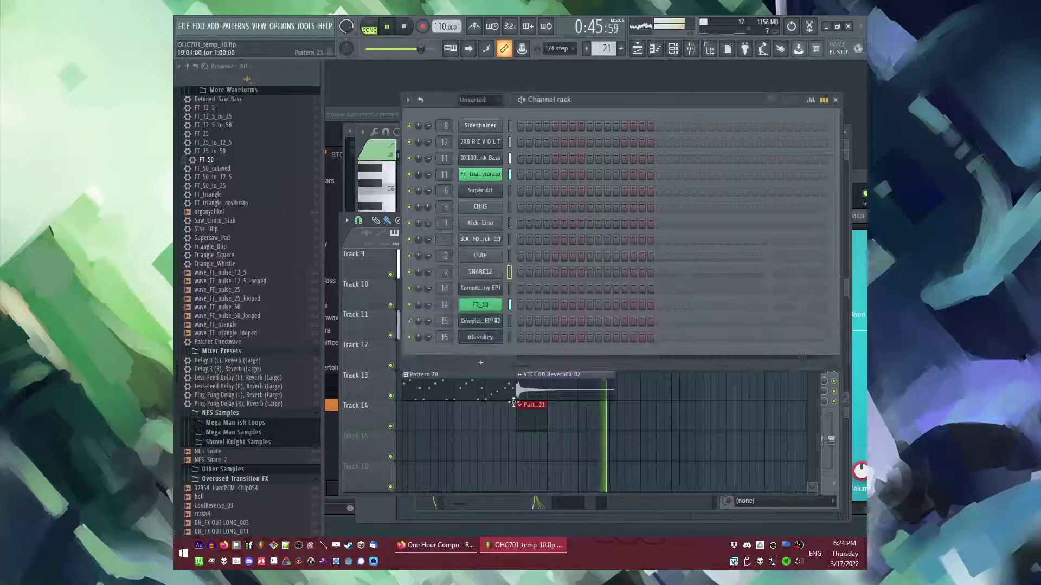
Step: Stop playback and add a new FLEX instrument channel to the project
key(space)
click(213, 26)
mouse_move(235, 26)
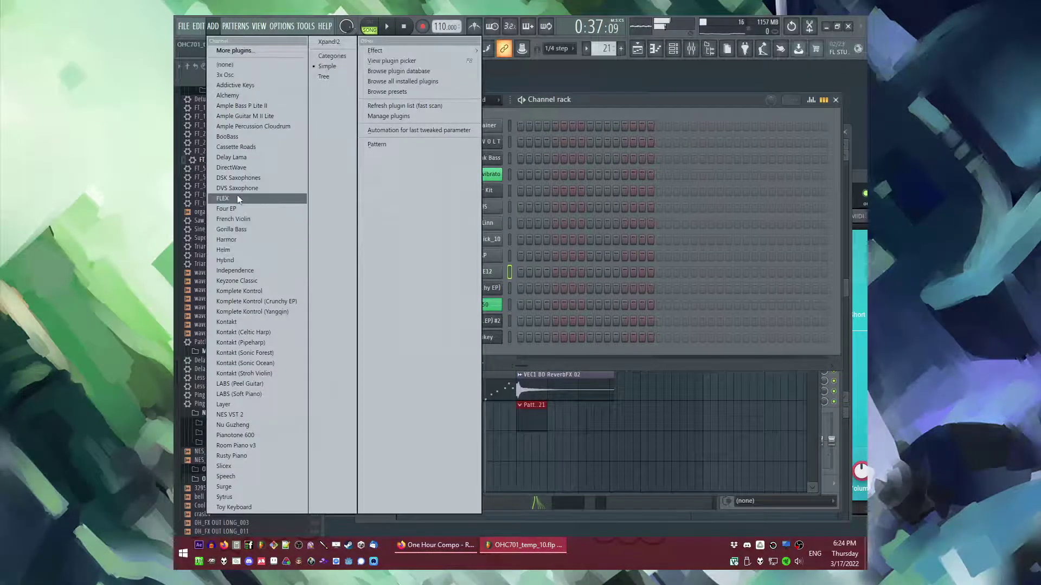
click(238, 198)
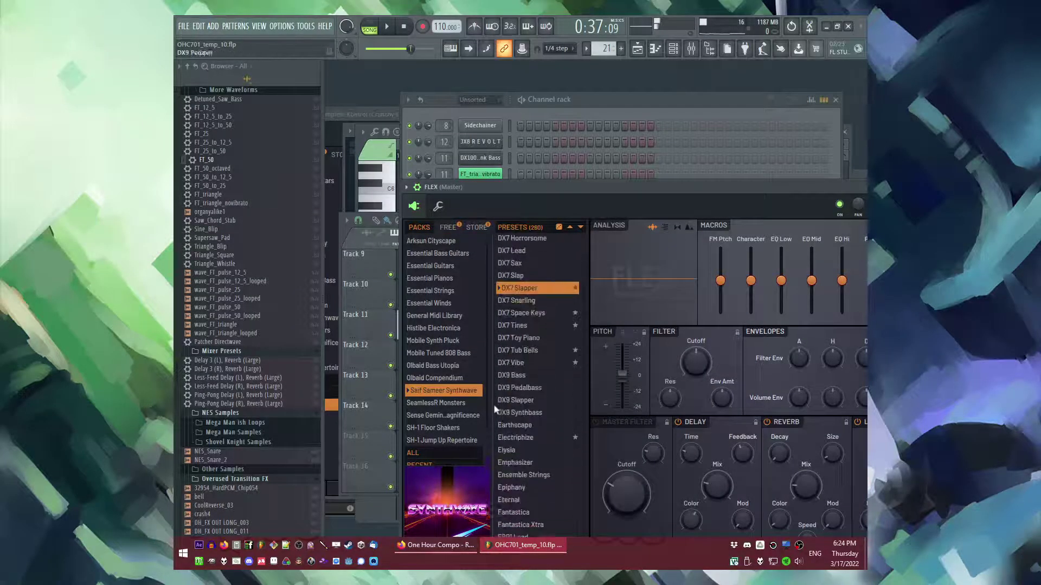
Step: Open the piano roll of the new FLEX channel and draw a C5 note at the start of bar 1
click(583, 111)
right_click(486, 355)
click(421, 313)
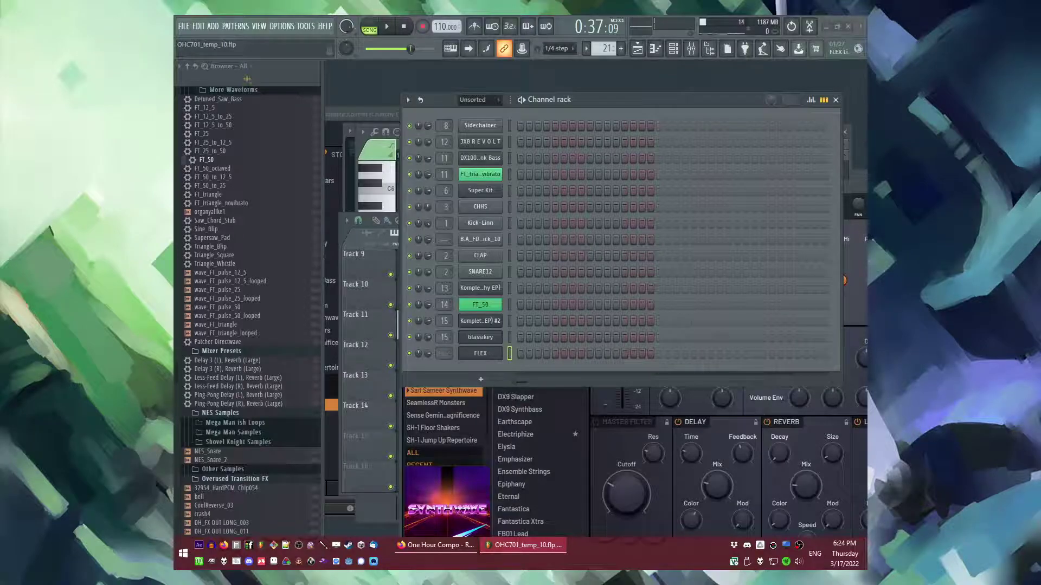
right_click(500, 353)
click(514, 353)
click(407, 281)
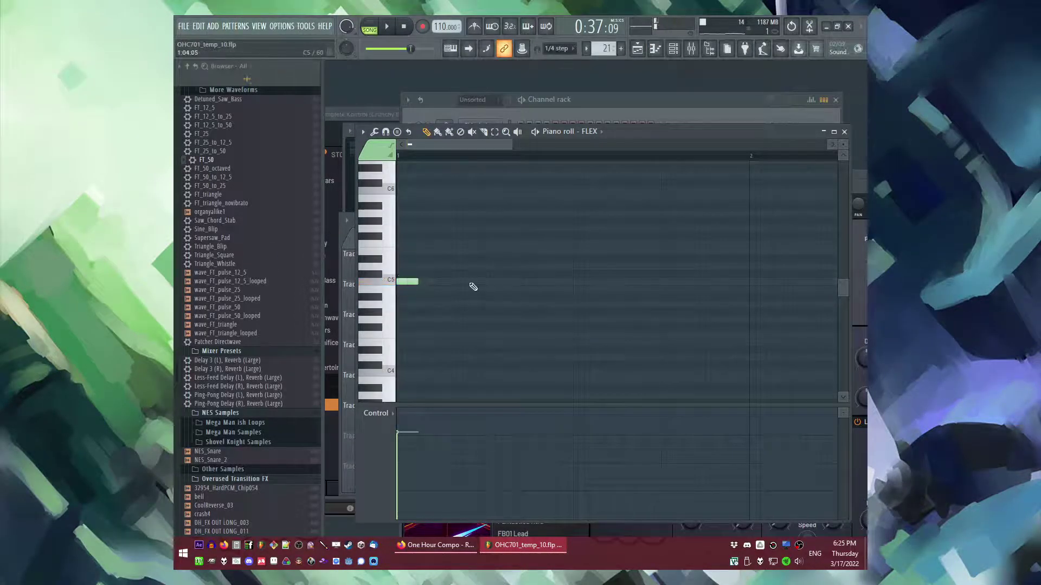
scroll(497, 265, up, 1)
scroll(495, 247, down, 2)
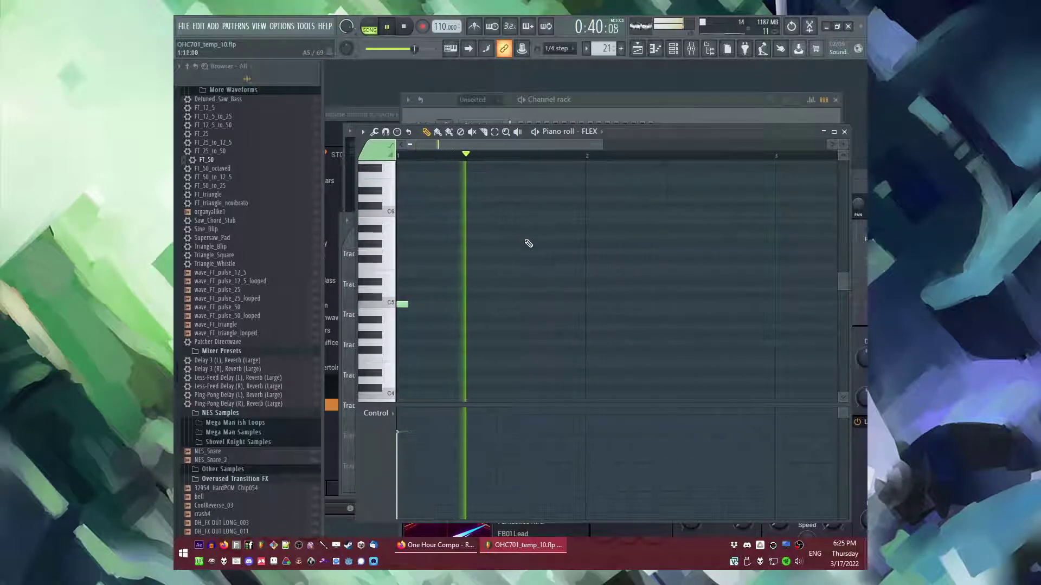
Step: Add short G5, C6 and A#5 notes in the second half of bar 1 and lengthen the opening C5 to two beats
click(517, 251)
click(540, 191)
right_click(540, 192)
click(543, 213)
click(567, 228)
key(space)
drag(572, 229, 575, 230)
key(space)
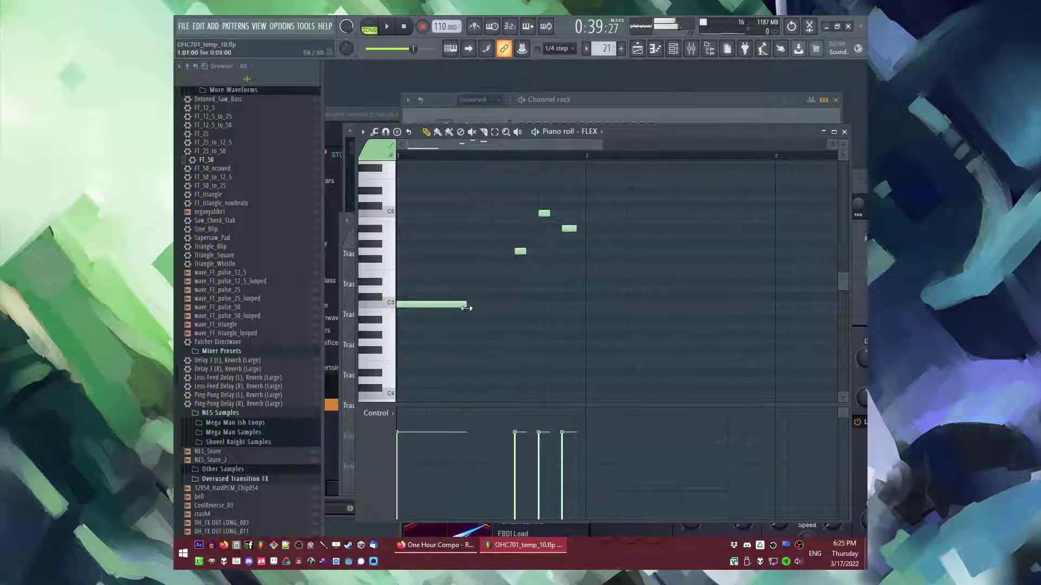
Step: Play the new pattern on its own, open the FLEX channel's instrument and try the Dream Pack preset
key(l)
key(space)
key(F6)
click(480, 354)
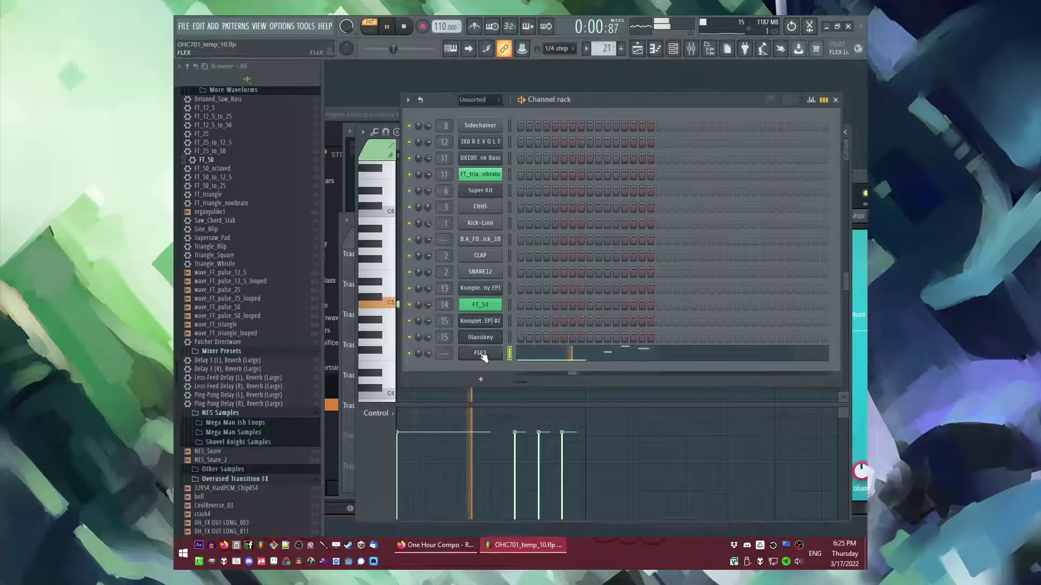
click(480, 354)
click(556, 308)
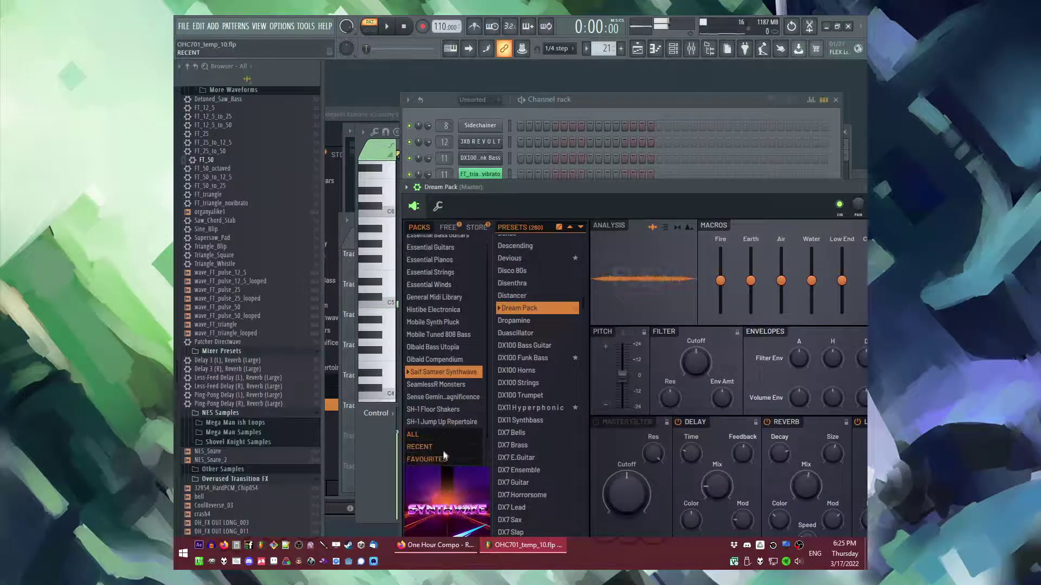
Step: Limit FLEX to the favourite presets, audition several, load Querencia and reposition the plugin window
click(426, 478)
click(523, 395)
click(522, 445)
click(537, 508)
click(540, 519)
click(515, 420)
drag(587, 189, 574, 150)
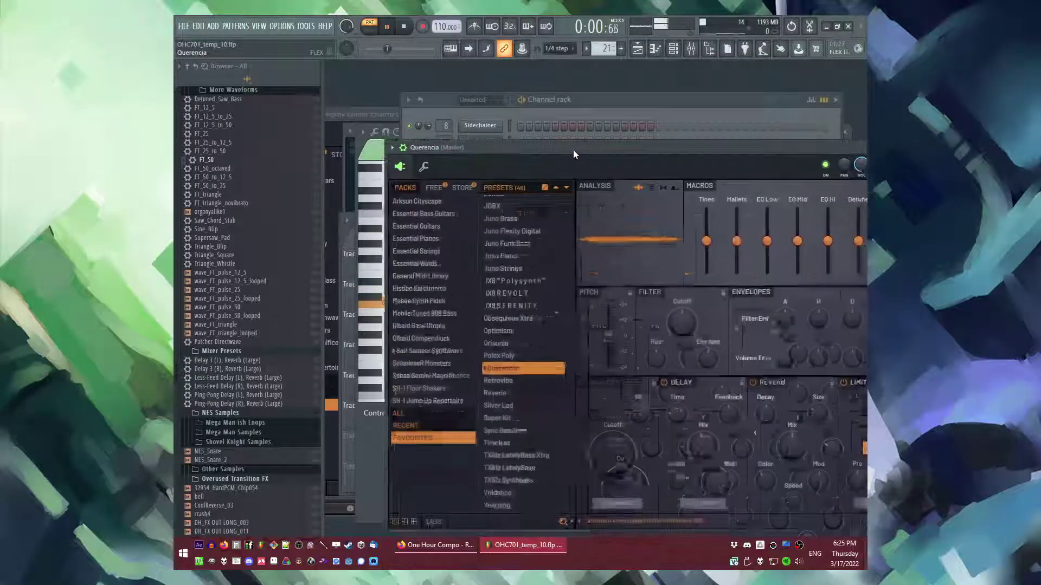
Step: Compare the Reverie and Retrovibe presets and load Reverie in the FLEX channel
key(space)
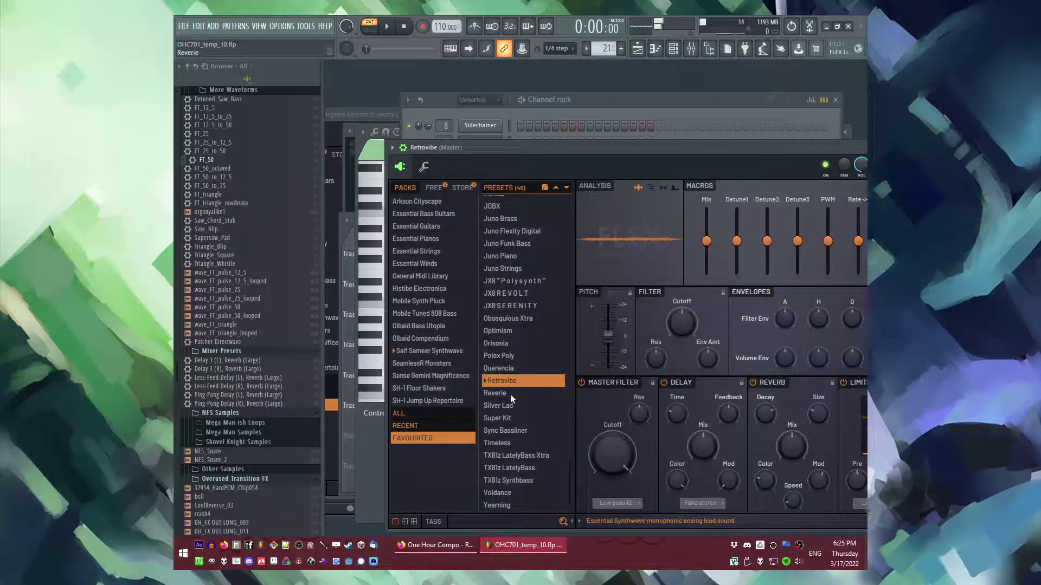
click(509, 394)
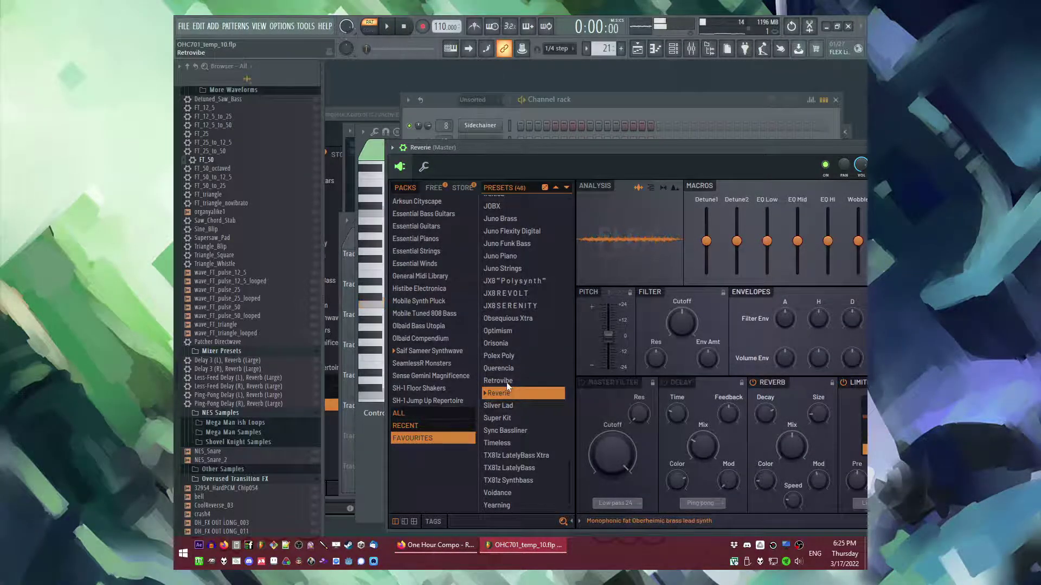
click(506, 382)
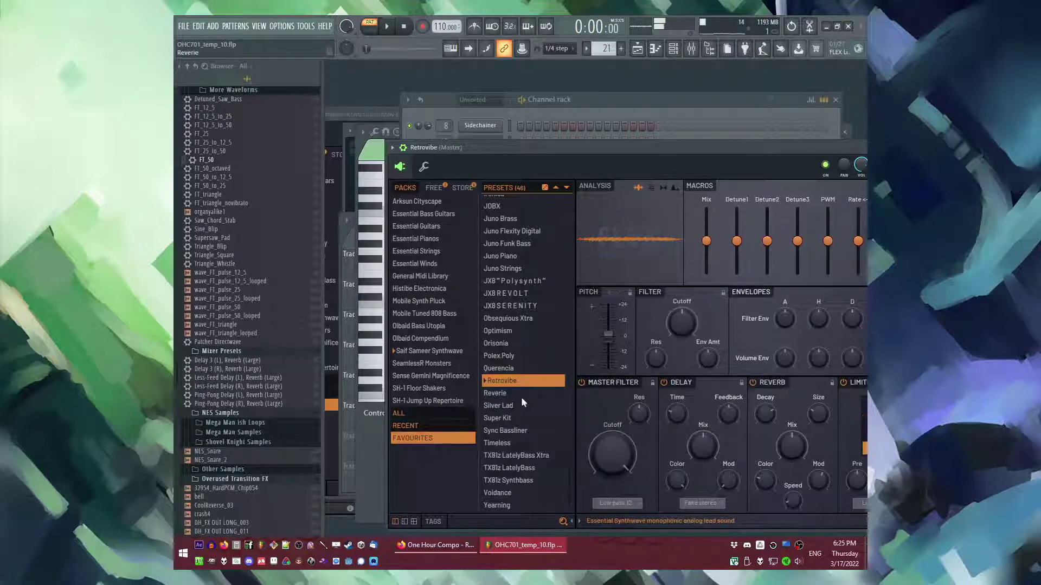
click(521, 398)
key(space)
Step: Open the FLEX channel's piano roll, lengthen the opening C5 until it meets the G5, and play the melody within the song
click(617, 107)
click(531, 356)
click(531, 357)
key(space)
mouse_move(535, 354)
mouse_down()
mouse_move(565, 354)
mouse_move(521, 355)
mouse_up()
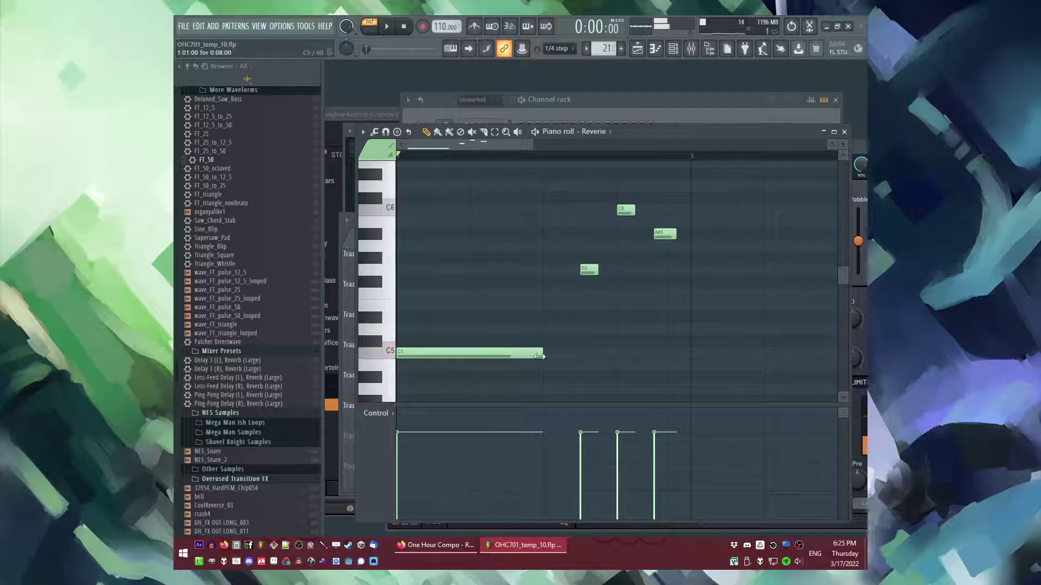
key(l)
key(space)
scroll(679, 284, up, 1)
scroll(726, 301, down, 2)
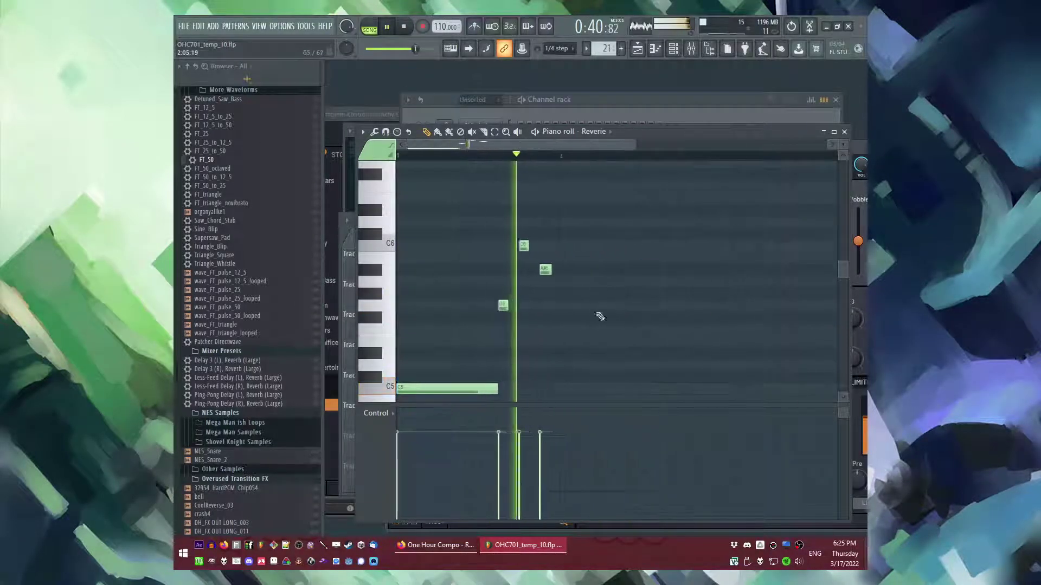
Step: Transpose all melody notes up one octave and play the pattern on its own
key(space)
key(ctrl+a)
key(ctrl+Up)
key(space)
scroll(523, 316, up, 4)
key(l)
right_click(576, 324)
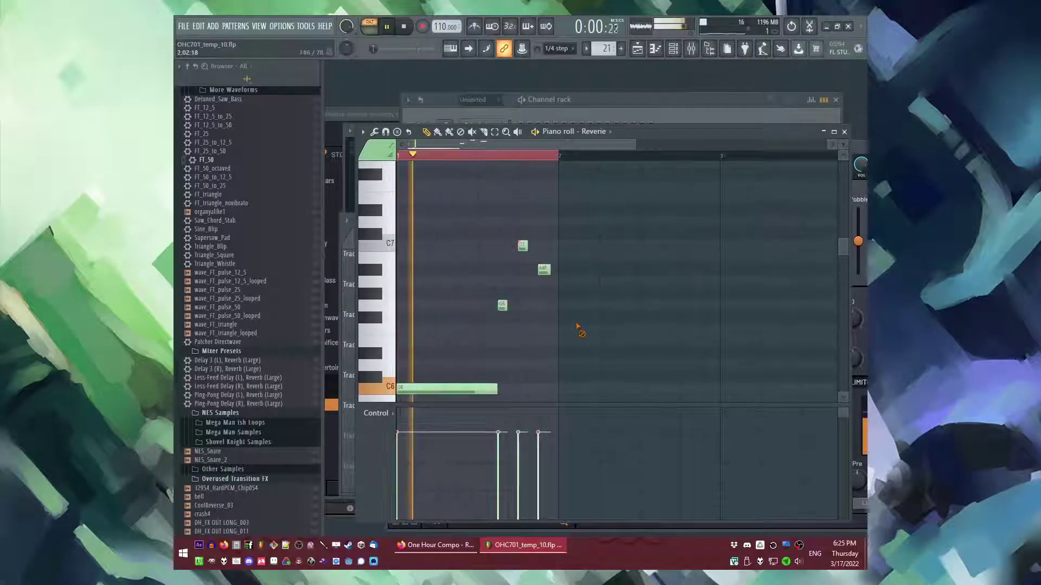
scroll(508, 271, up, 2)
key(space)
Step: Lengthen the G6 and C7 notes to about half a beat each and reopen the FLEX instrument window
drag(506, 302, 519, 302)
key(space)
drag(536, 249, 545, 249)
key(F6)
click(483, 353)
click(483, 353)
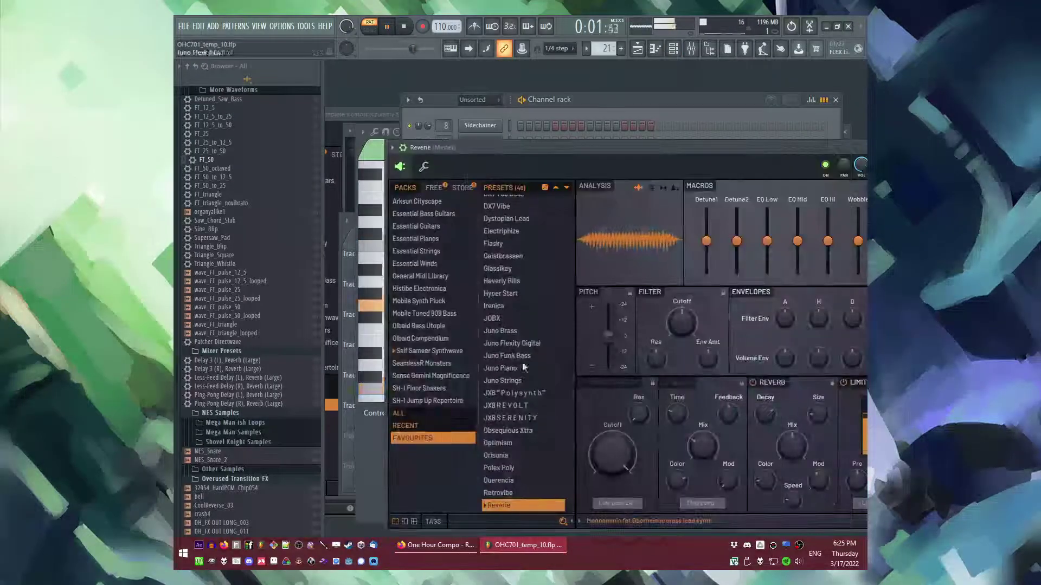
Step: Audition the Retrovibe, Silver Lad, Sync Bassliner, Optimism and Obsequious Xtra presets against the playing pattern
click(512, 492)
scroll(513, 487, down, 1)
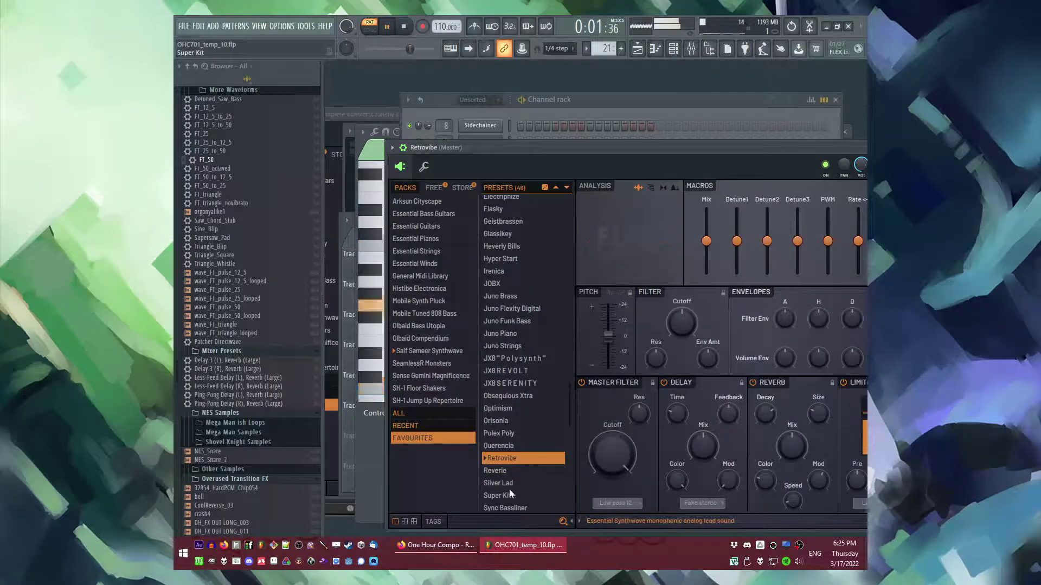
click(510, 486)
click(512, 506)
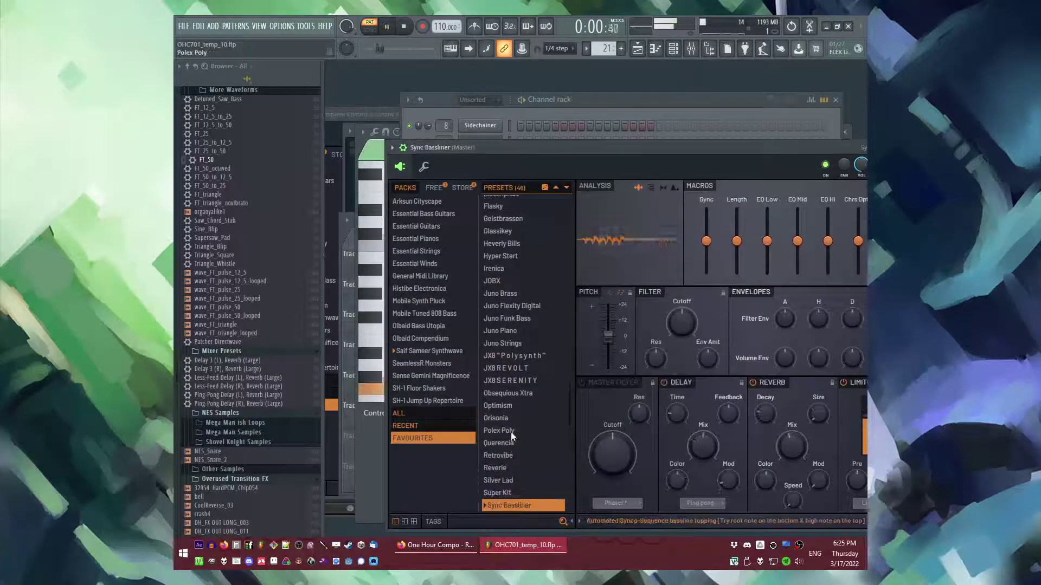
click(509, 406)
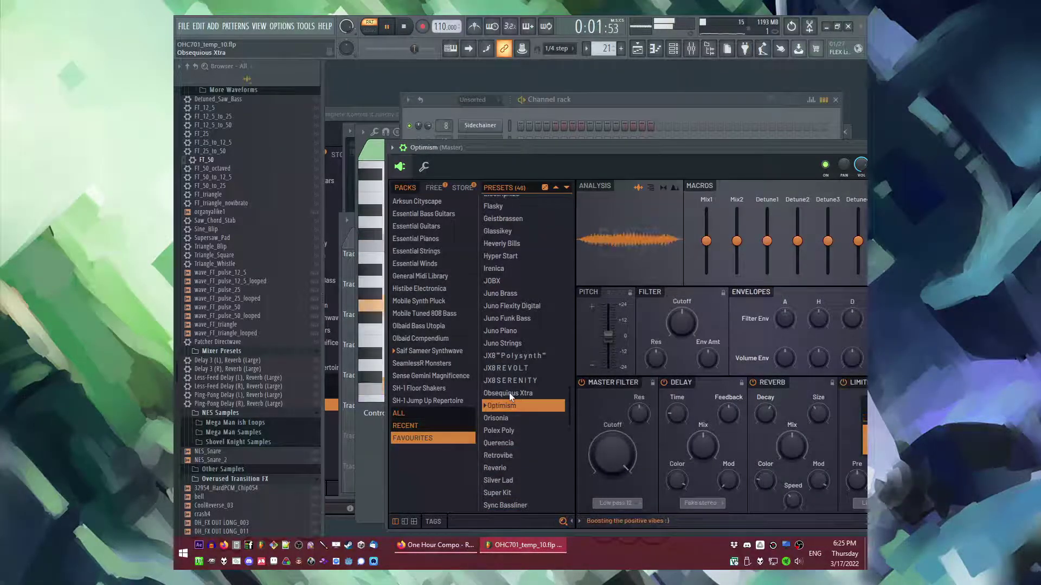
click(509, 394)
key(space)
scroll(521, 327, up, 2)
key(space)
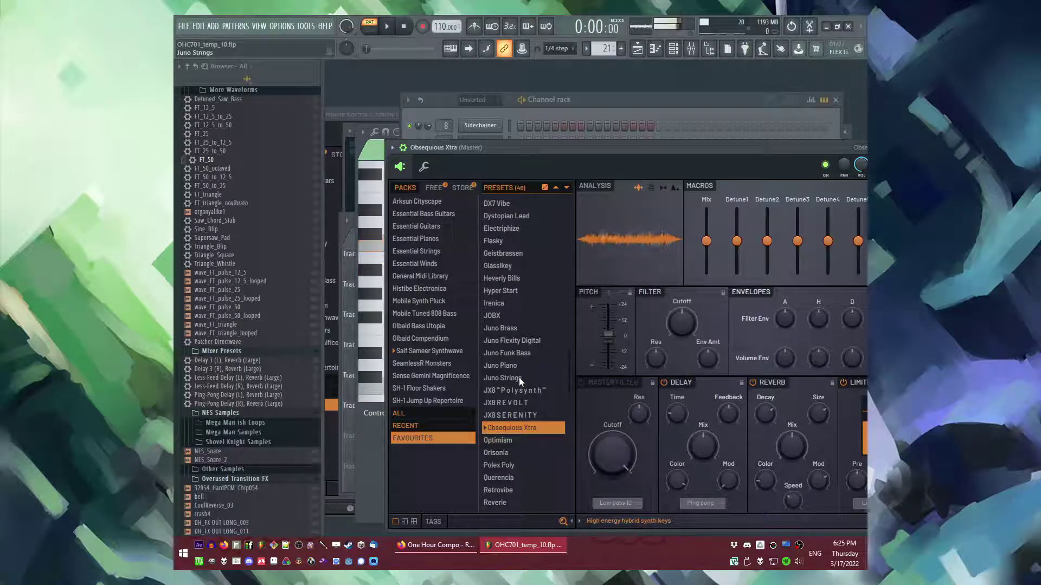
Step: Audition Hyper Start, Glassikey, Geistbrassen and the favourite presets above them in the list, up to DX7 Slapper
scroll(520, 381, up, 3)
click(509, 341)
key(space)
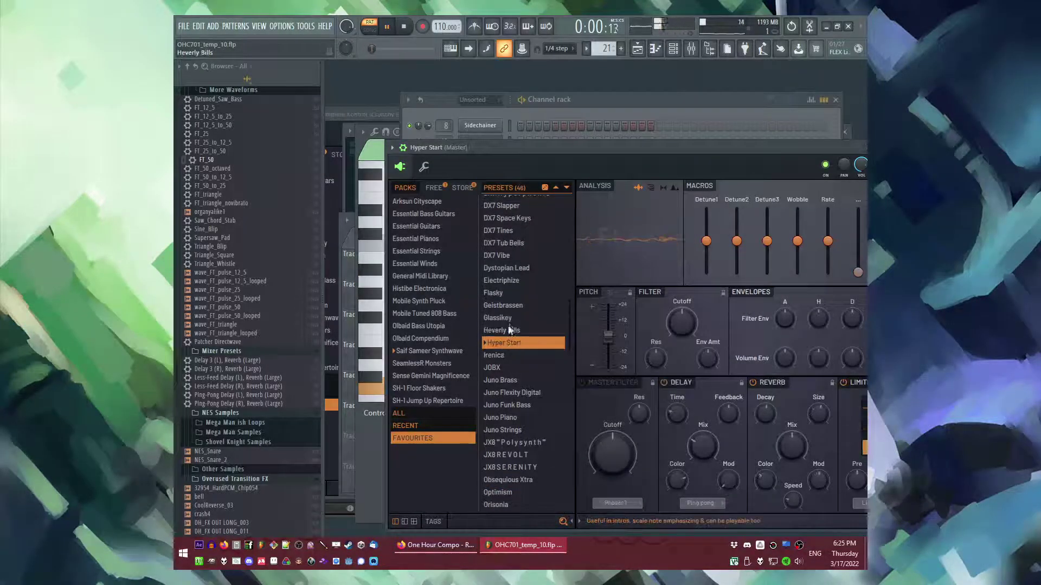
click(511, 319)
click(510, 306)
scroll(509, 320, up, 1)
click(508, 327)
click(504, 316)
scroll(507, 320, up, 1)
click(510, 336)
click(510, 325)
scroll(511, 330, up, 2)
click(511, 301)
key(space)
key(space)
Step: Audition the DX11 Hyperphonic, Crisp Anabass, Atavista, Cheerful, Asterisma and Aesthetic presets
click(509, 288)
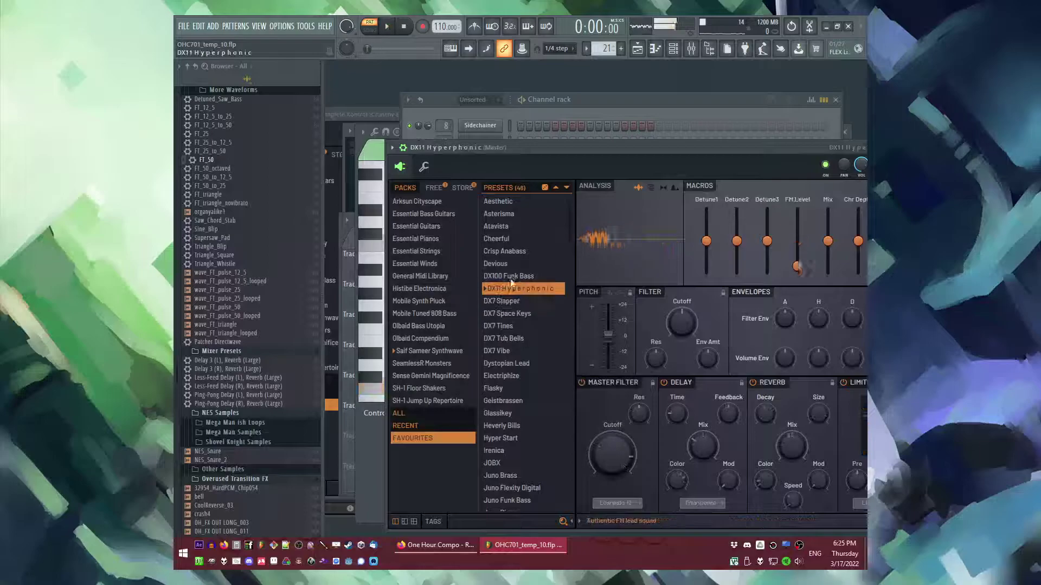
click(508, 251)
click(507, 226)
key(space)
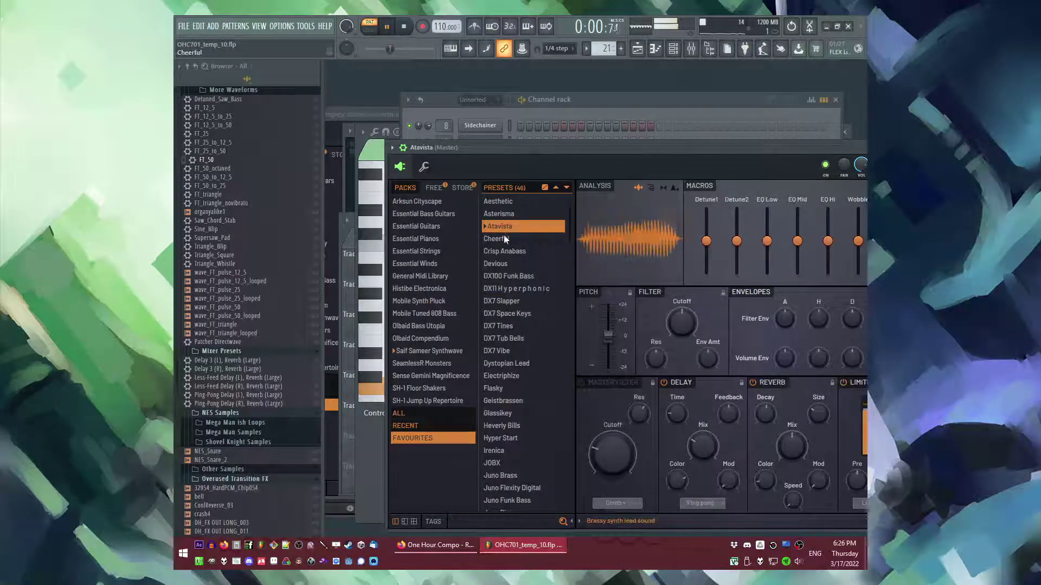
click(503, 236)
click(503, 211)
click(502, 202)
key(space)
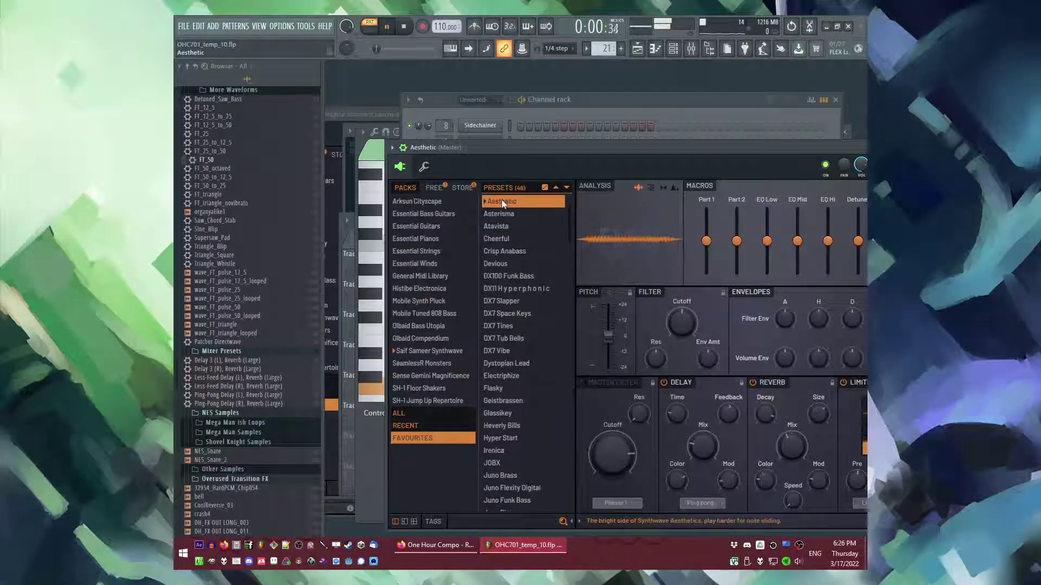
Step: Audition presets further down the favourites list, ending with Orisonia
scroll(517, 372, down, 2)
scroll(524, 412, down, 3)
key(space)
click(507, 410)
click(509, 397)
key(space)
key(space)
click(518, 434)
scroll(517, 450, down, 3)
click(507, 411)
key(space)
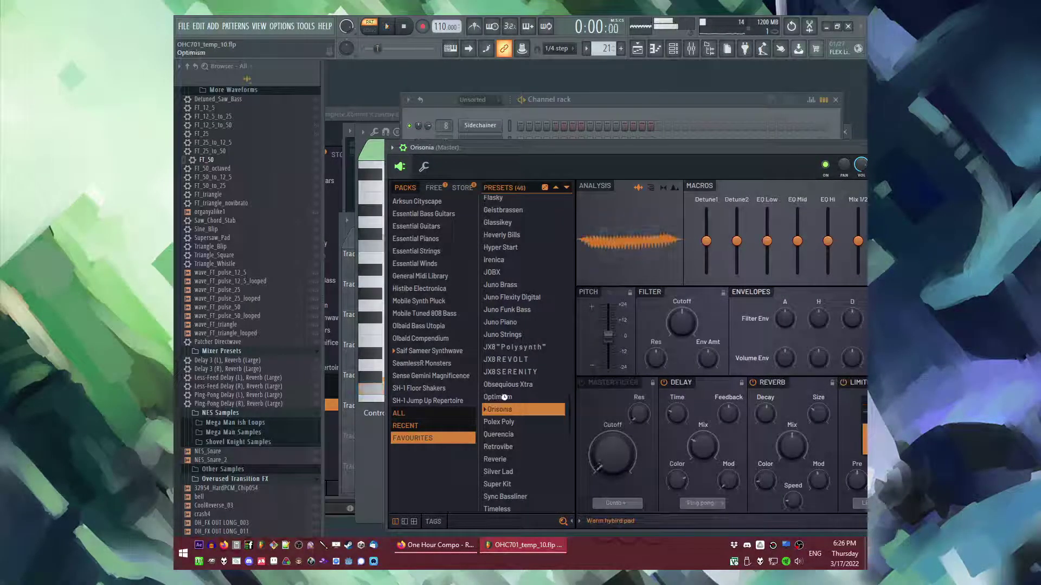
Step: Try Querencia once more, load the Retrovibe preset, play the pattern and reposition the plugin window
scroll(507, 379, down, 3)
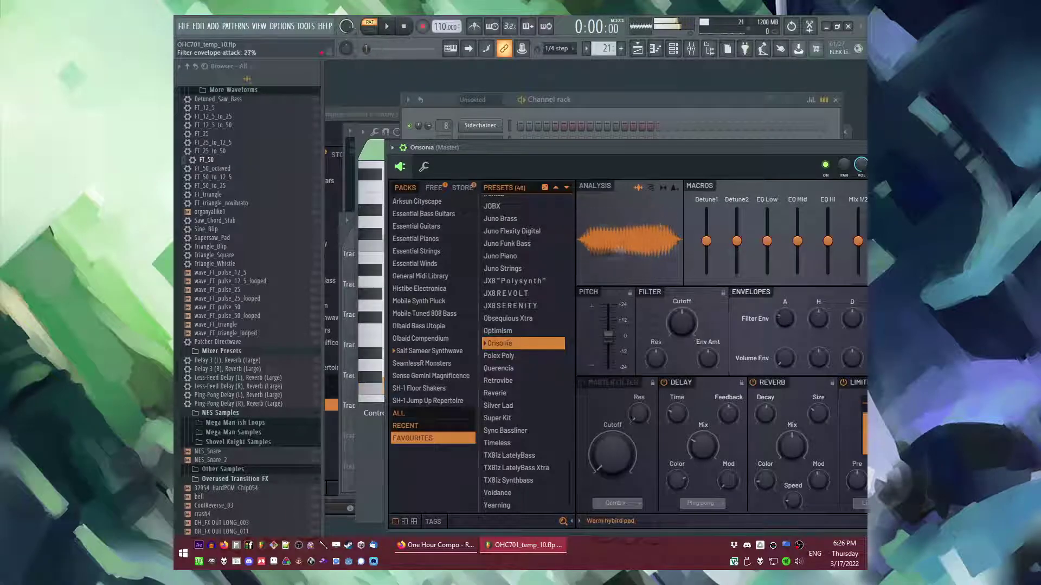
click(518, 368)
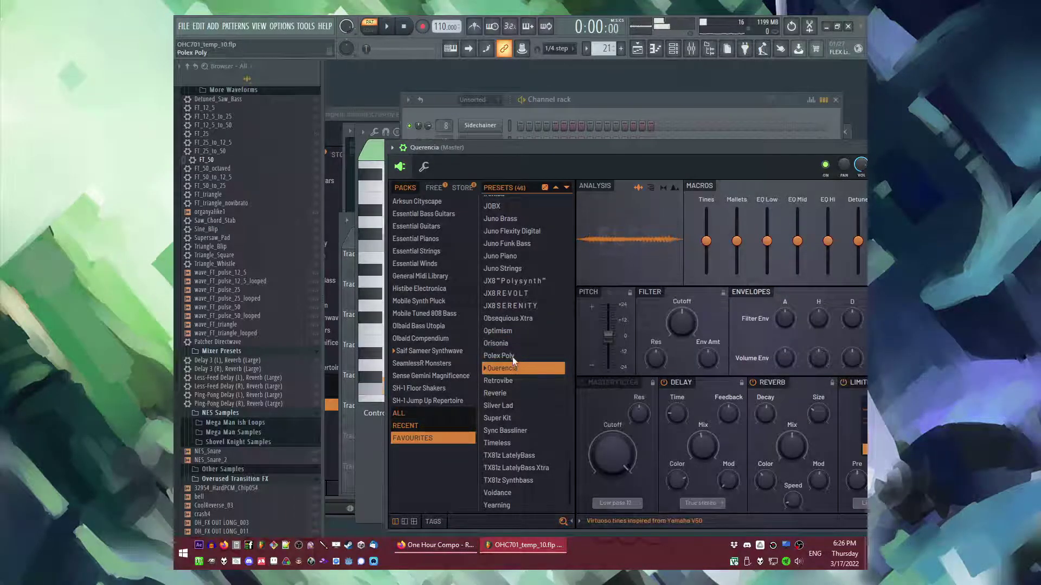
click(512, 380)
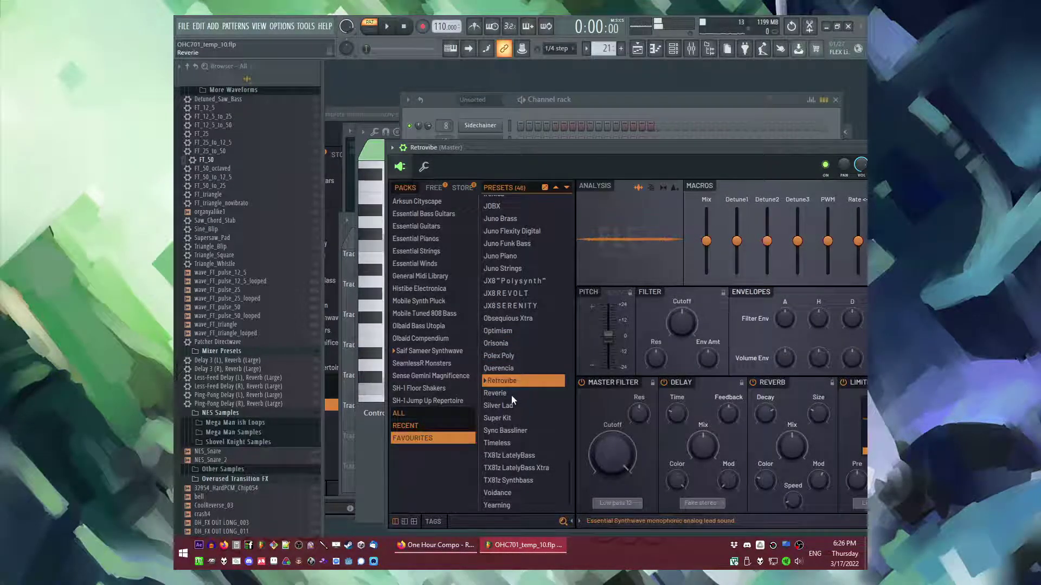
key(space)
drag(698, 146, 616, 139)
key(space)
Step: Reopen the channel's piano roll, add a slide note on C6 inside the opening note, extend it to that note's end and play it
click(623, 105)
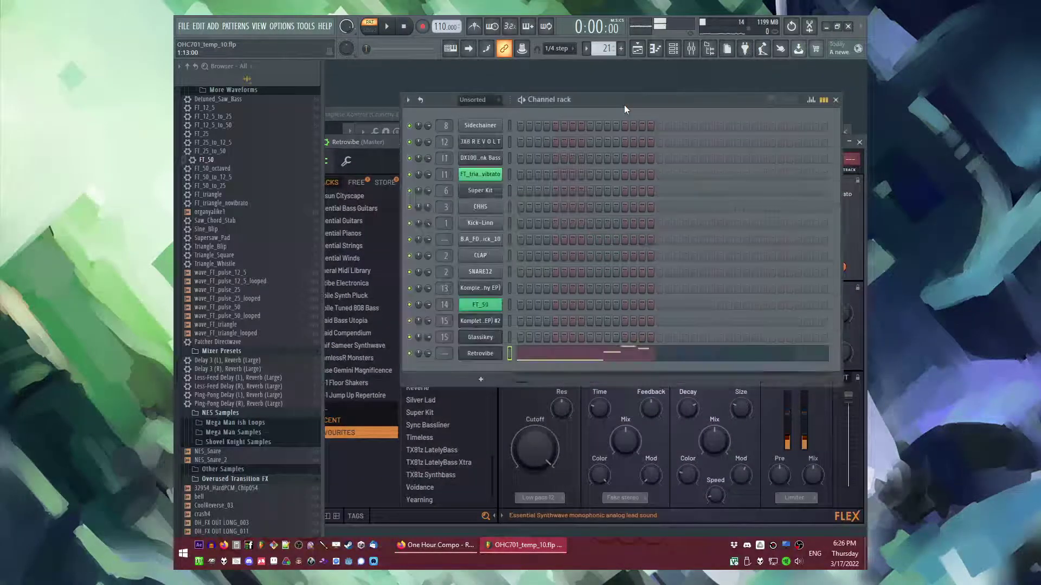
click(574, 353)
key(space)
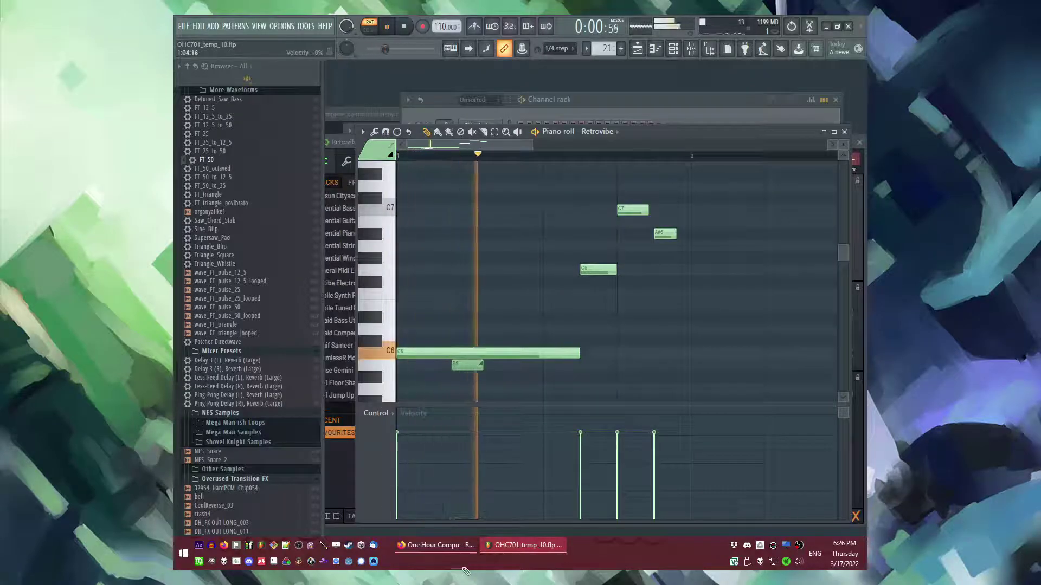
drag(481, 364, 564, 350)
key(space)
key(space)
key(space)
Step: Shorten the G6 note, lengthen the A#6 note to about 1.75 beats into bar 2, and play from the middle of bar 1
click(567, 157)
key(space)
key(space)
key(space)
drag(673, 234, 779, 234)
scroll(469, 222, down, 3)
key(space)
key(space)
key(space)
Step: Play the melody pattern from the start of bar 1
click(399, 156)
key(space)
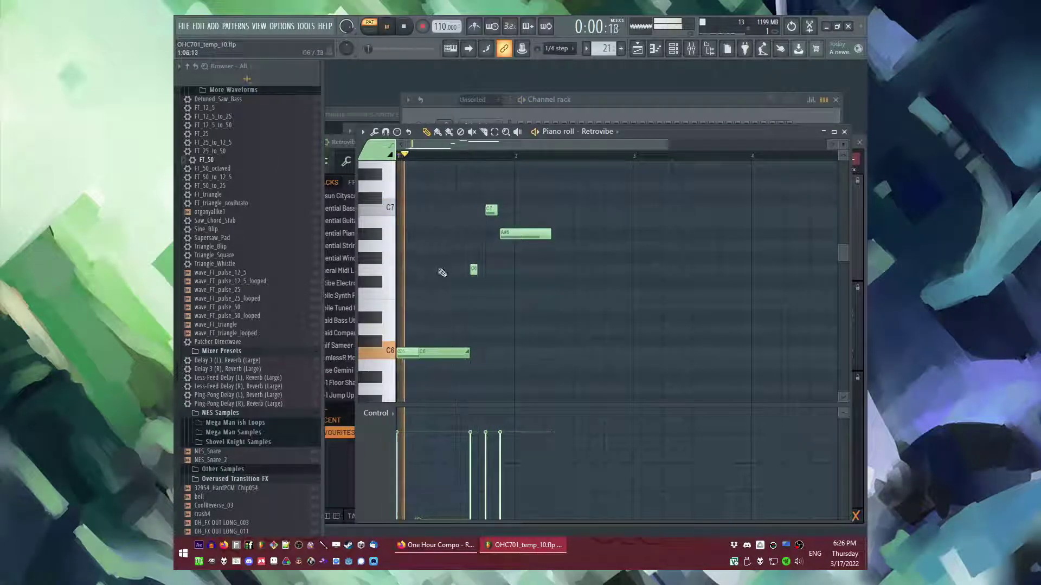
scroll(454, 293, up, 3)
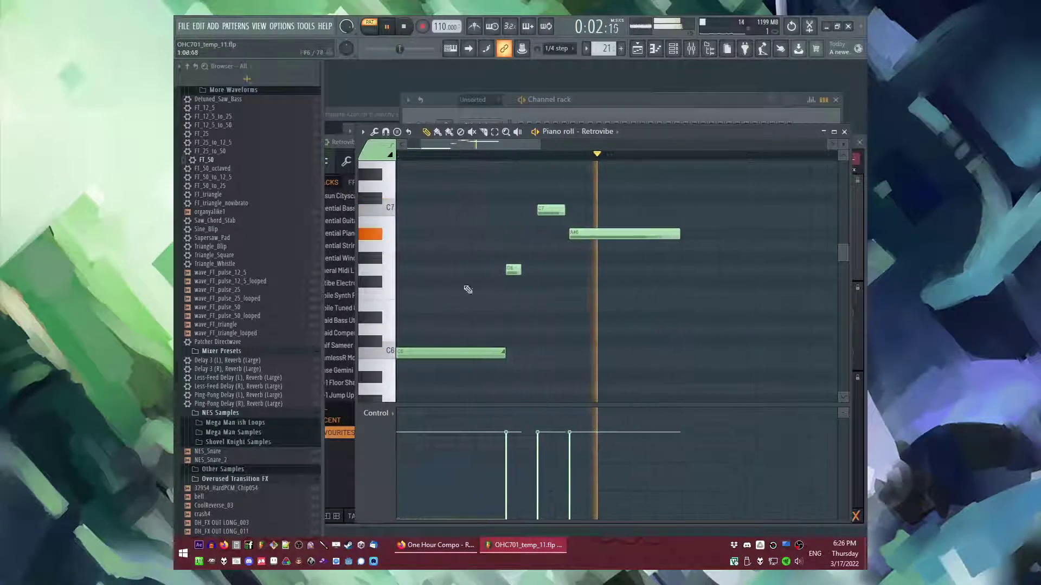
scroll(621, 271, down, 3)
key(space)
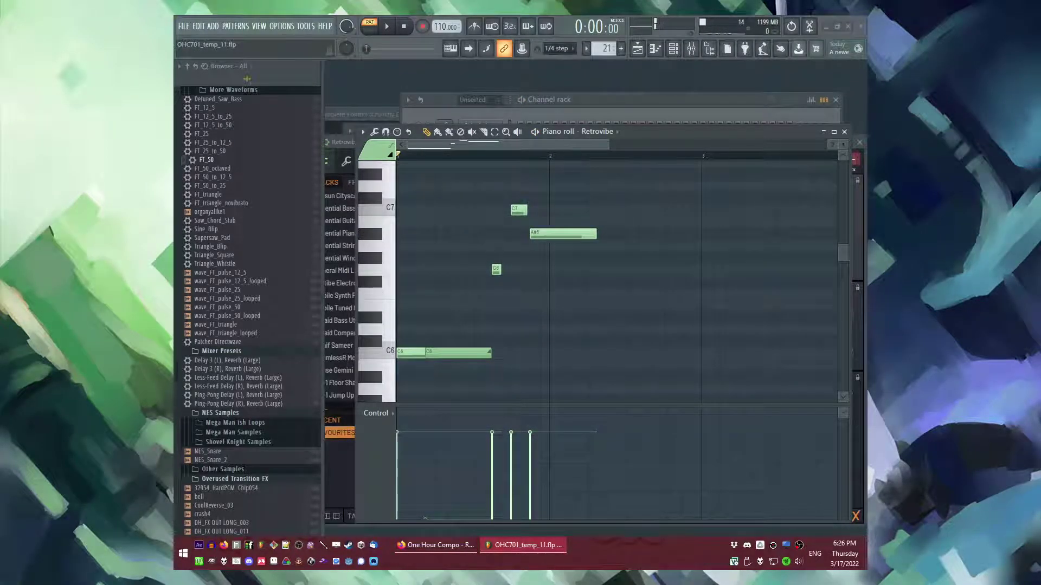
Step: Play from the end of the opening note, shorten the long A#6 to about 1.3 beats and add another A#6 on beat 2 of bar 2
click(489, 156)
key(space)
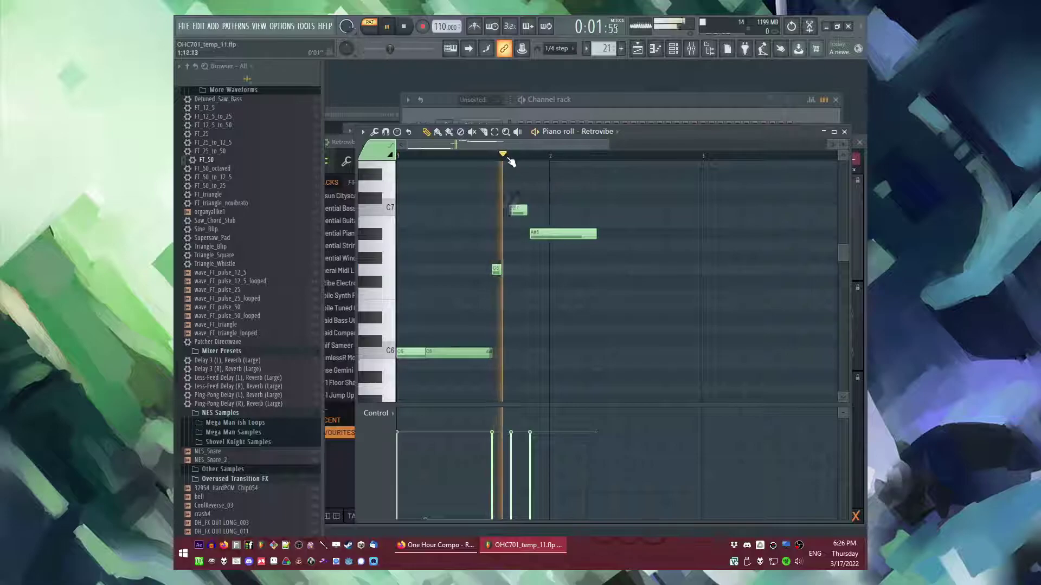
scroll(634, 245, up, 1)
key(space)
drag(583, 237, 561, 239)
click(578, 234)
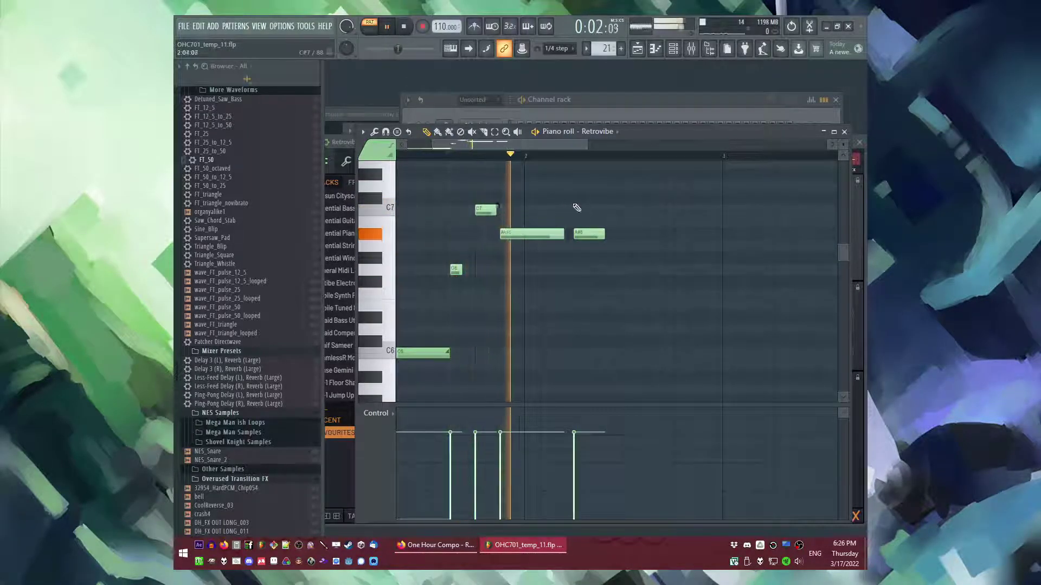
Step: Add a run of short A6, A#6, A6, G6, D#6 and C6 notes through the rest of bar 2
key(space)
drag(612, 249, 623, 249)
click(641, 245)
scroll(664, 271, up, 1)
click(645, 269)
drag(637, 245, 633, 246)
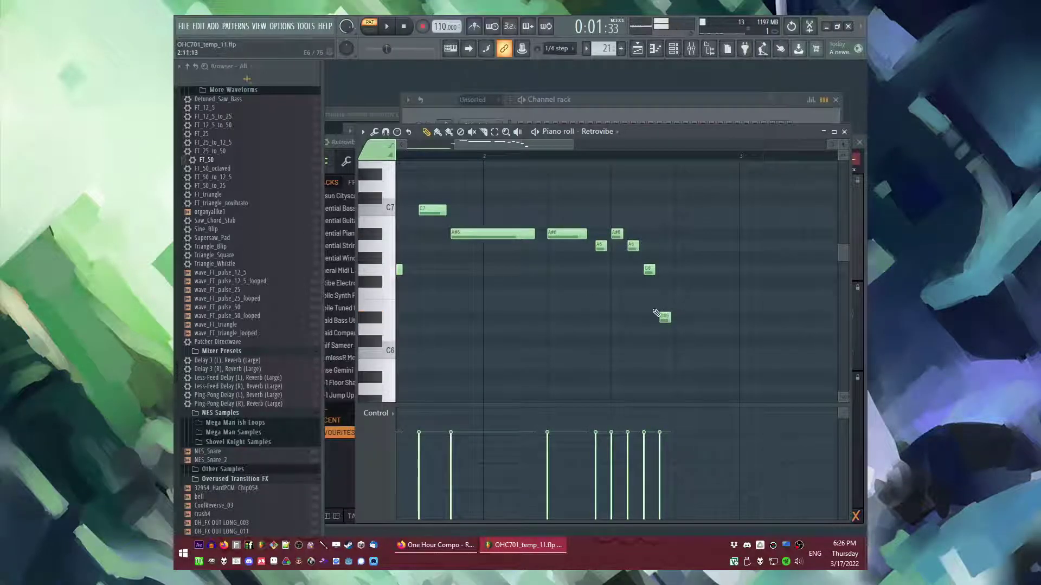
click(710, 355)
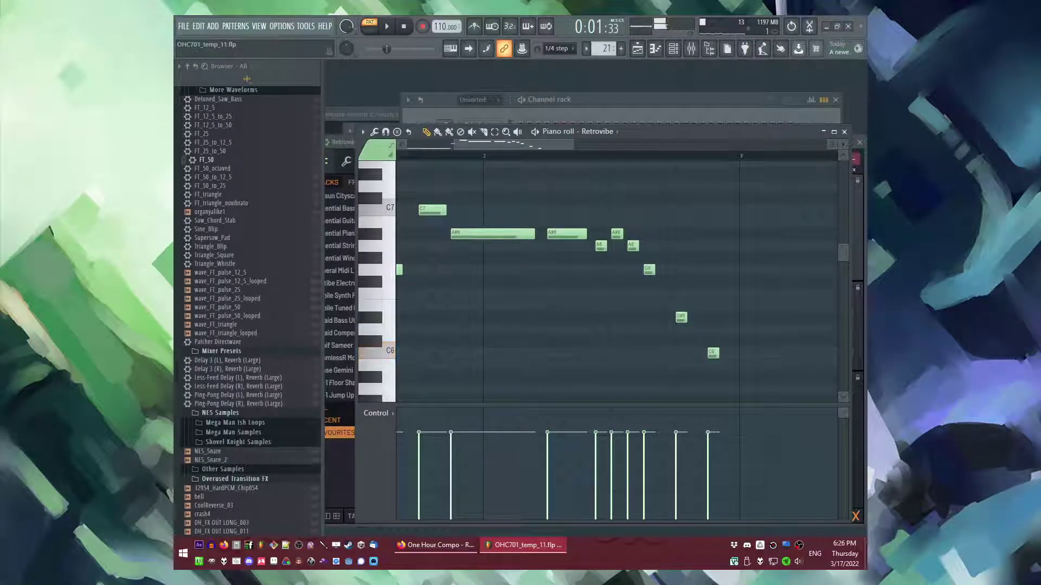
Step: Play the melody within the song and lengthen bar 1's G6 note to about half a beat
scroll(665, 277, down, 1)
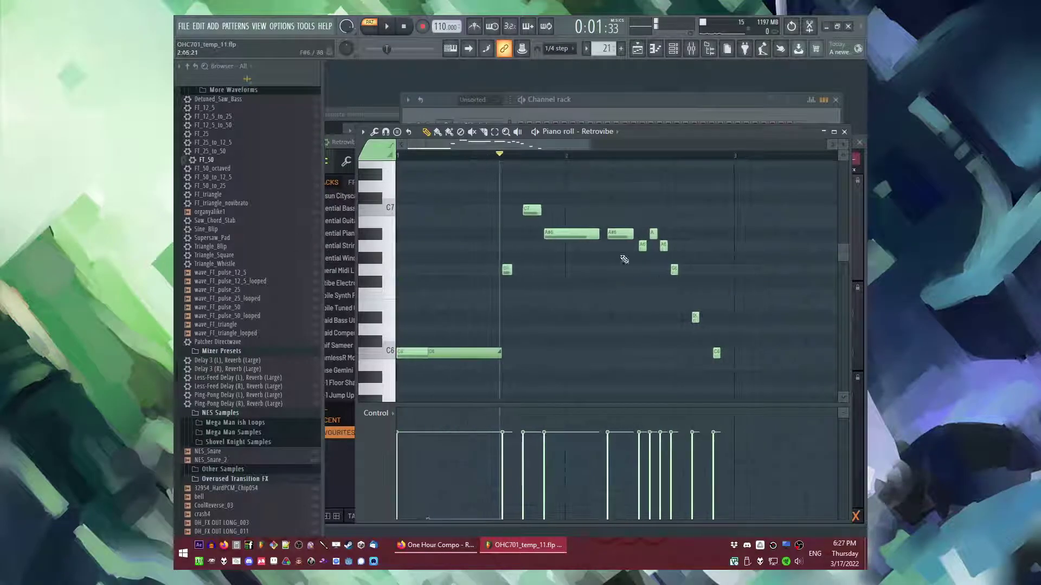
key(l)
key(space)
scroll(513, 271, up, 2)
drag(512, 272, 519, 272)
scroll(605, 307, down, 3)
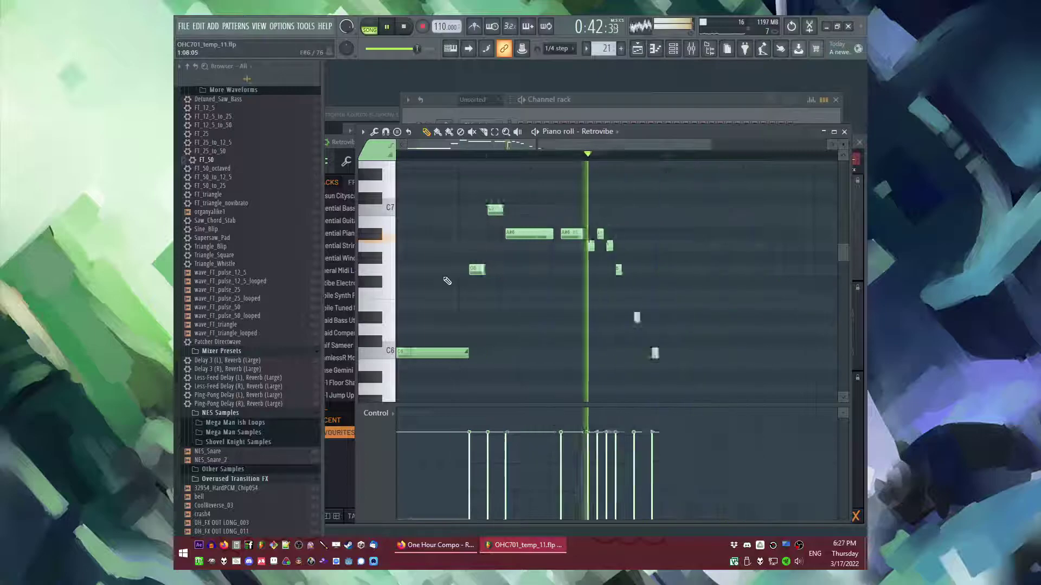
scroll(605, 308, up, 3)
key(space)
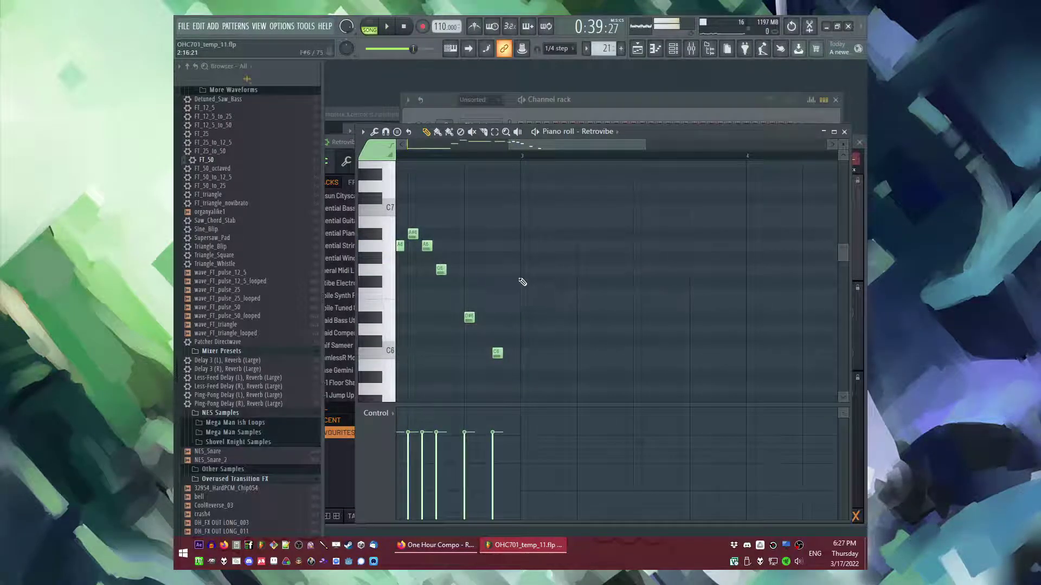
Step: Draw an F6 note of just under two beats at the start of bar 3 with a short G6 slide note near its start
click(526, 293)
click(531, 270)
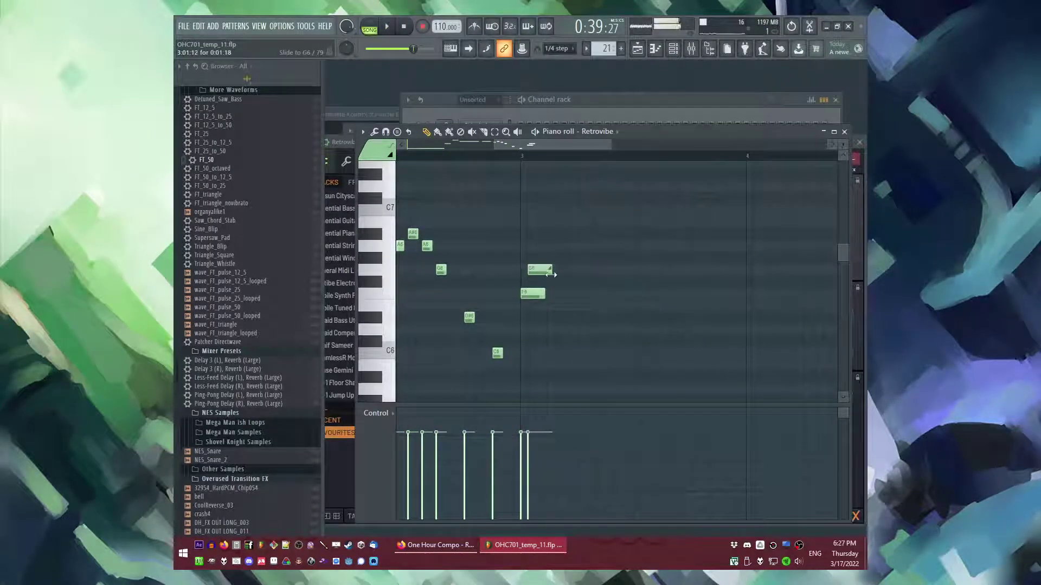
drag(551, 299, 626, 298)
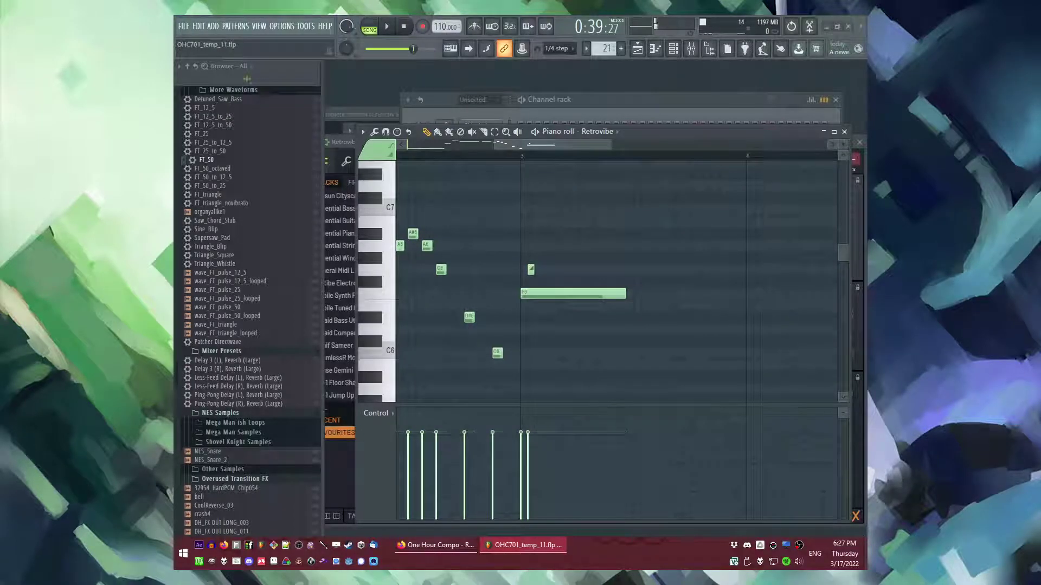
click(377, 237)
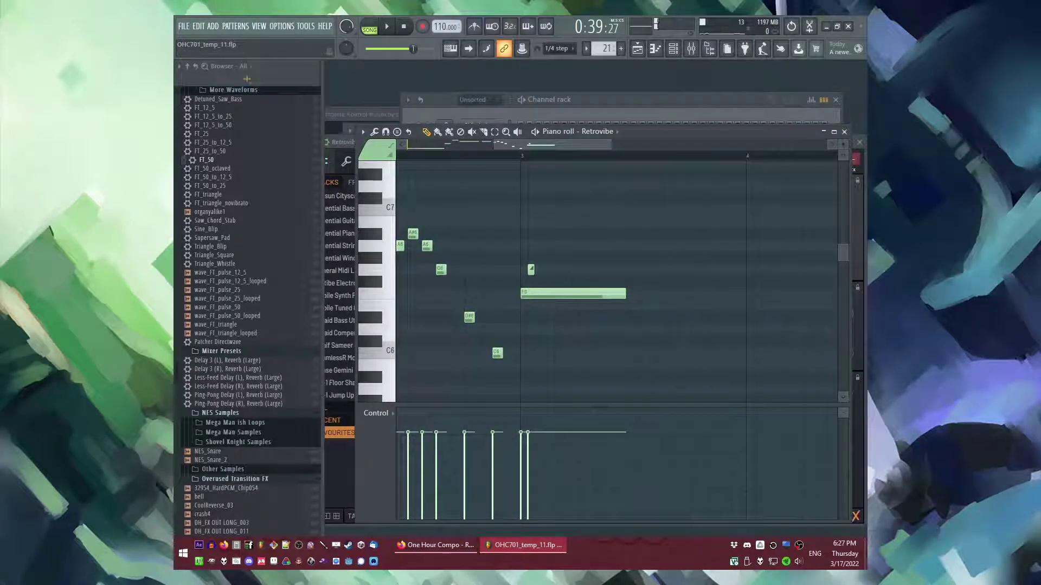
Step: Add a G6 note of just under two beats halfway through bar 3 and play the song from the start of that bar
click(634, 270)
right_click(633, 269)
click(634, 270)
click(665, 329)
right_click(671, 330)
click(522, 155)
key(space)
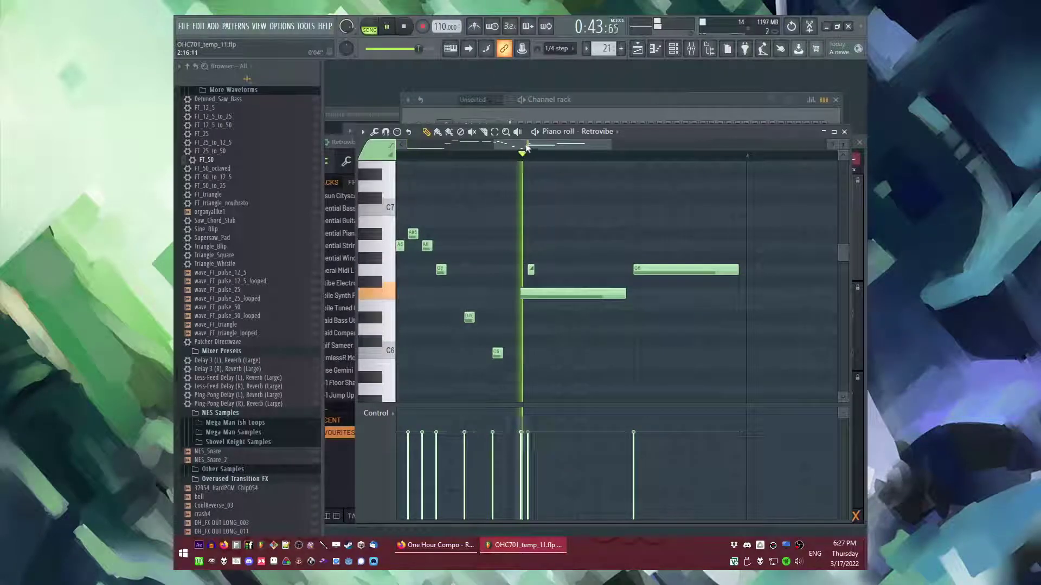
Step: Replace the long G6 note in bar 3 with short G6, D#6 and C6 notes and add a short F6 at bar 4's start
scroll(558, 206, right, 2)
right_click(541, 270)
key(space)
click(516, 272)
drag(572, 271, 541, 317)
click(570, 353)
drag(570, 350, 566, 348)
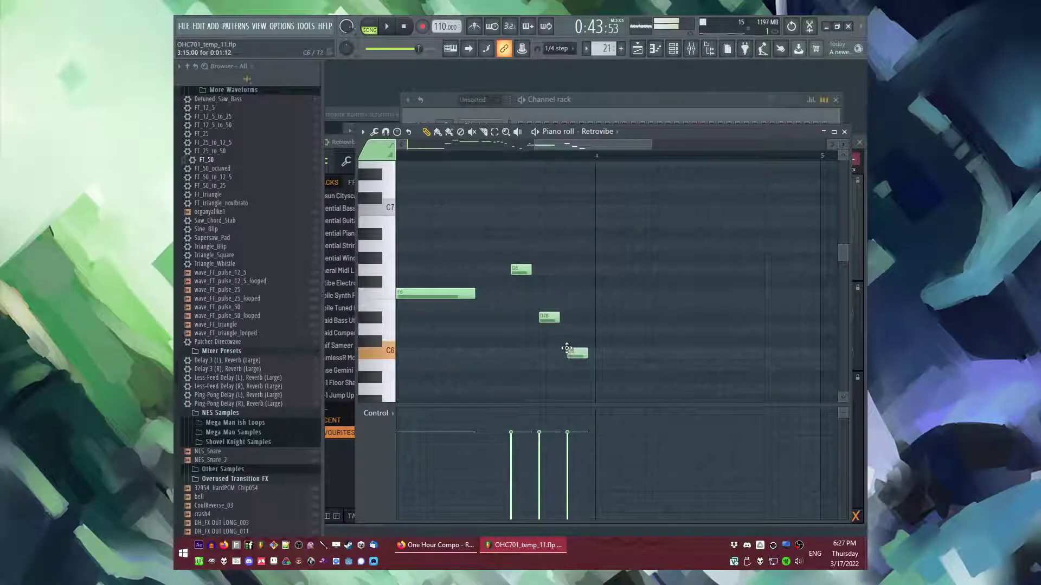
click(596, 294)
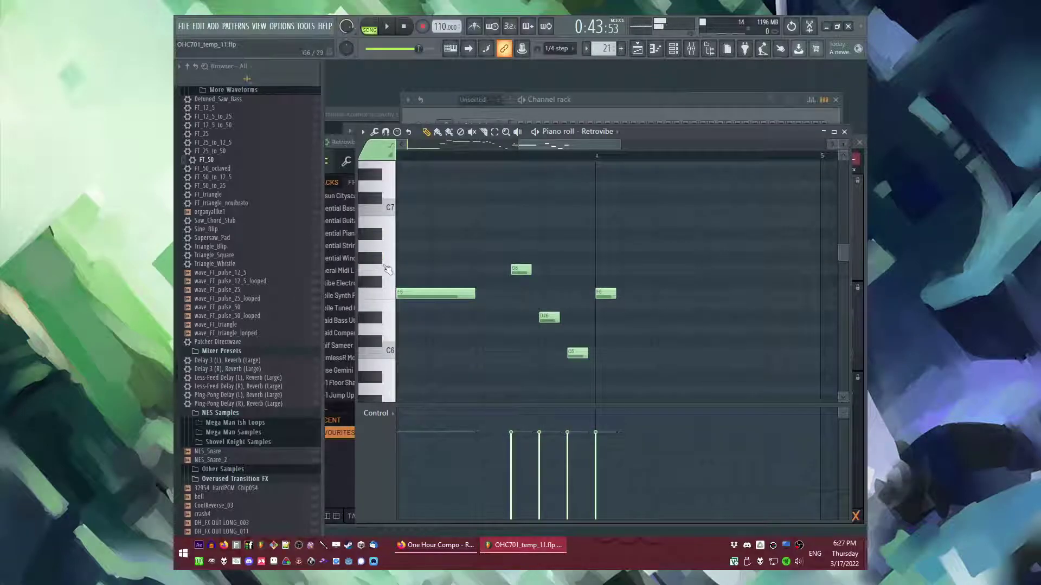
Step: Raise the four newest notes three semitones and add short F#6, A#6, F#6 and D#6 notes from late bar 4 to bar 5's start
drag(514, 266, 514, 231)
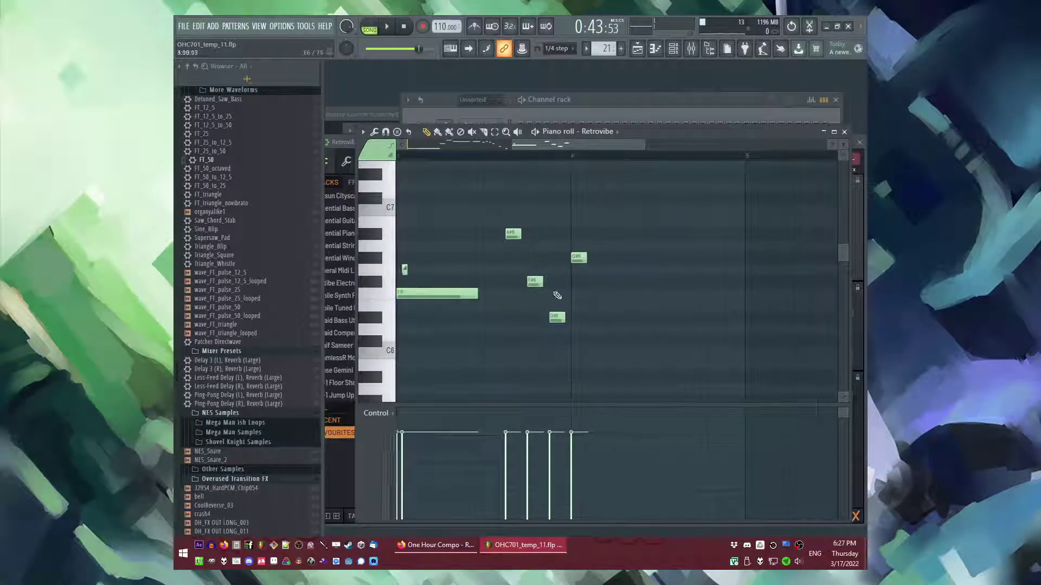
scroll(615, 290, right, 2)
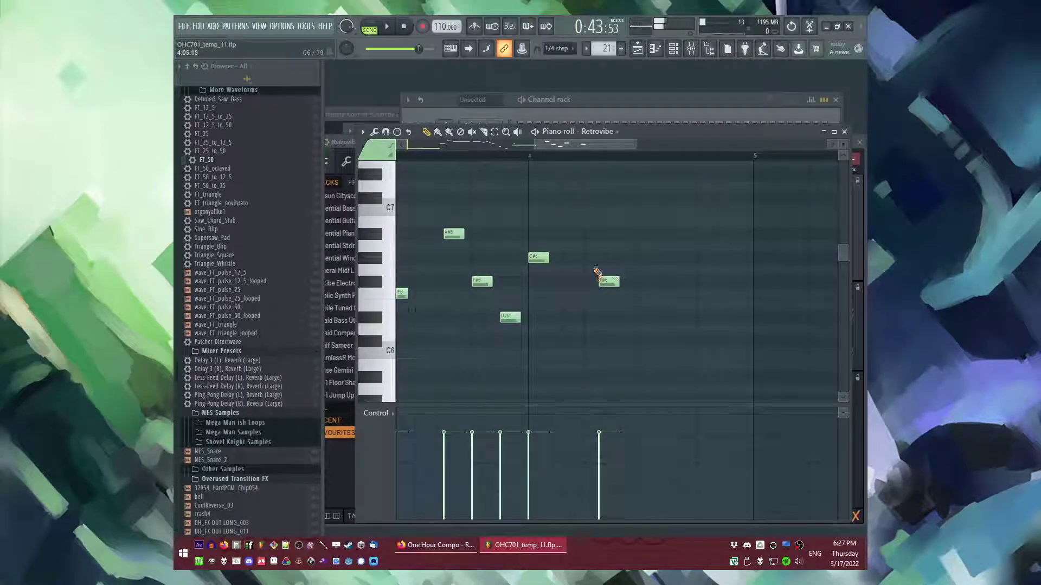
scroll(552, 150, right, 2)
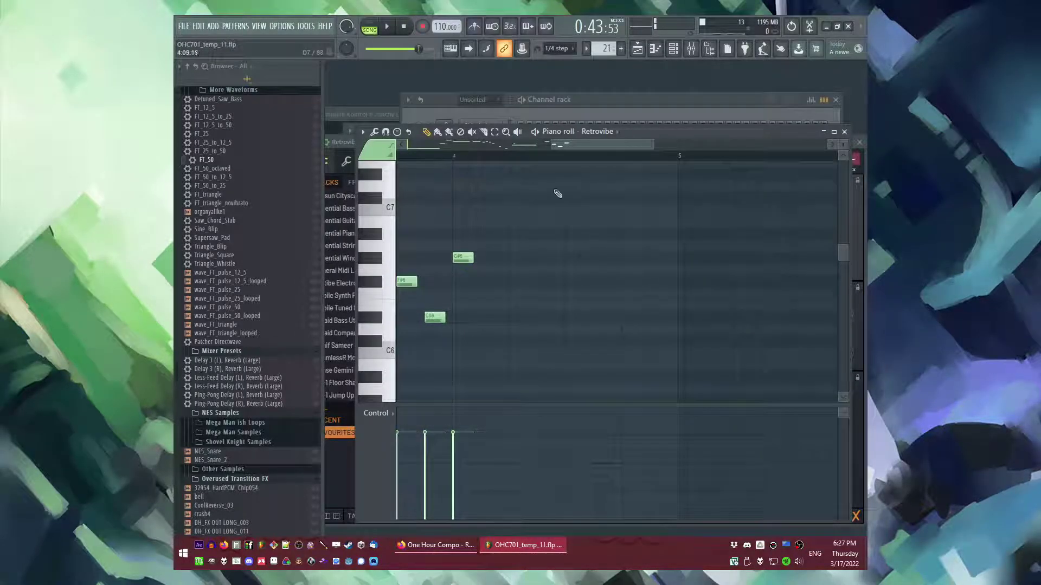
click(596, 282)
drag(624, 246, 625, 233)
click(652, 283)
click(681, 314)
Step: Transpose the eight-note phrase down three semitones and play the song from about the middle of bar 3
scroll(747, 222, down, 2)
drag(743, 218, 531, 359)
scroll(537, 254, up, 3)
drag(527, 237, 527, 277)
key(space)
scroll(527, 246, down, 3)
click(521, 157)
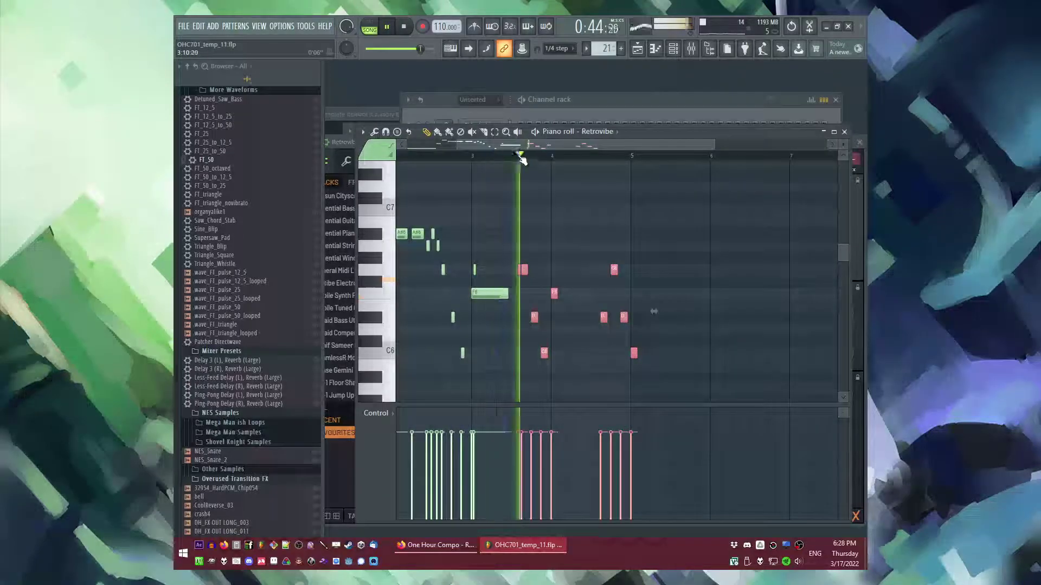
Step: Lengthen bar 4's F6 note to about 2.3 beats and bar 5's C6 note to just under two beats, and stop playback
ctrl+click(609, 218)
scroll(604, 225, up, 1)
scroll(550, 296, up, 2)
drag(539, 295, 624, 295)
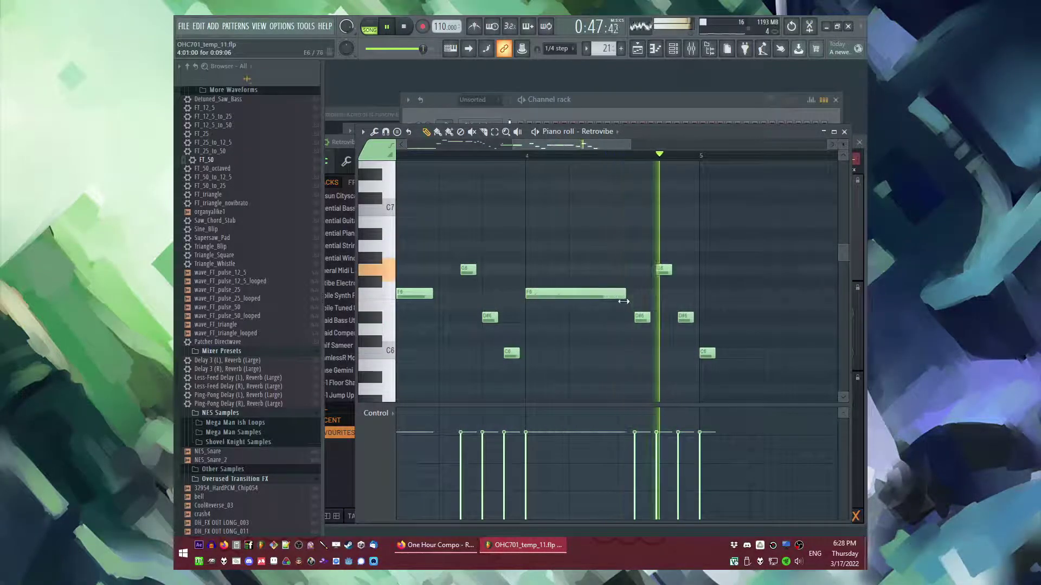
drag(715, 353, 782, 353)
key(space)
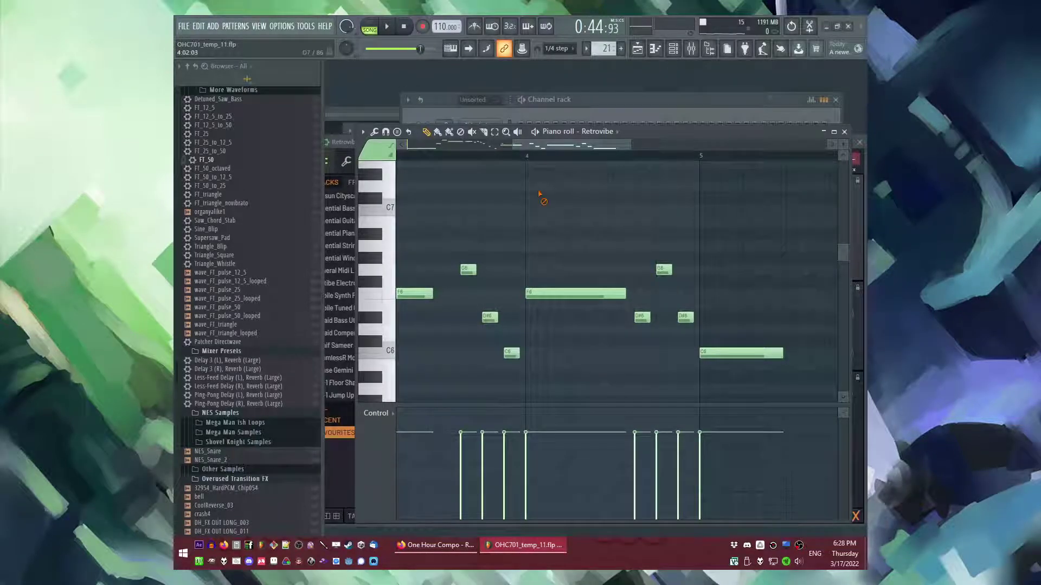
Step: Play the whole melody in context, restarting the song from just before bar 19 of the playlist
scroll(531, 197, down, 4)
key(space)
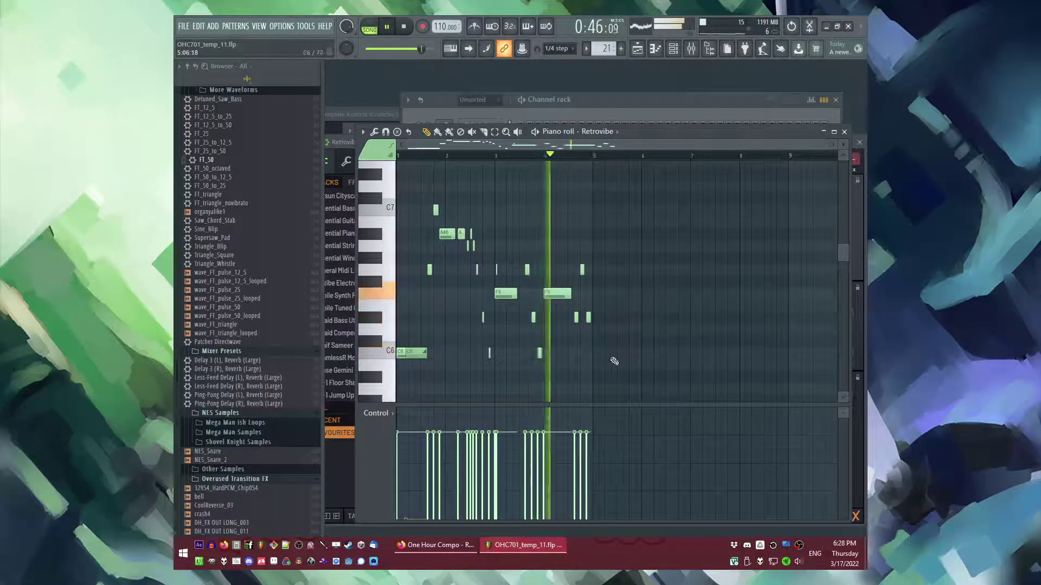
key(F5)
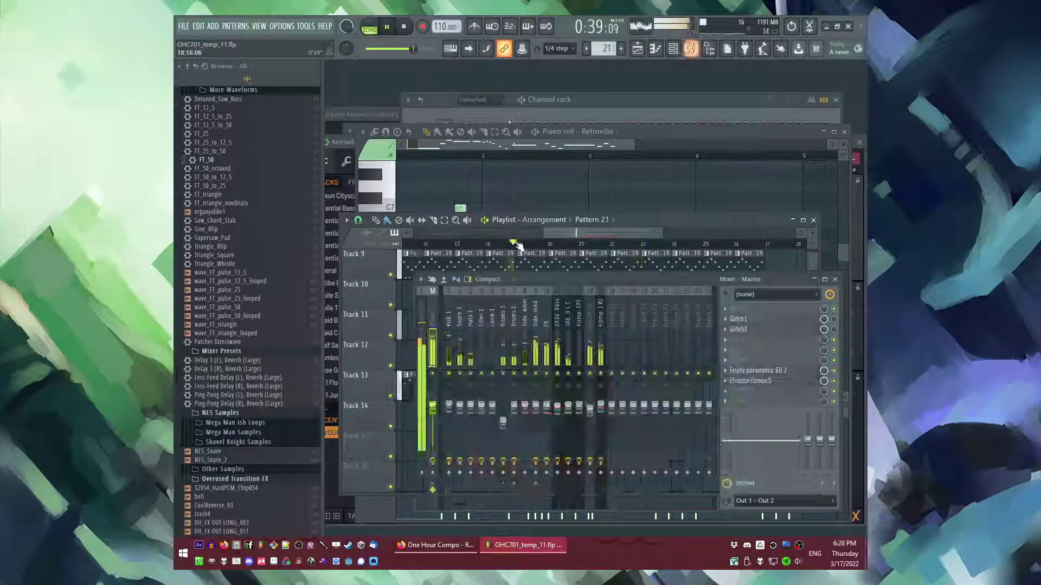
key(F6)
Step: Assign the Retrovibe channel to mixer track 16 and route that track to the sidechained lead track 9 instead of the master
click(460, 348)
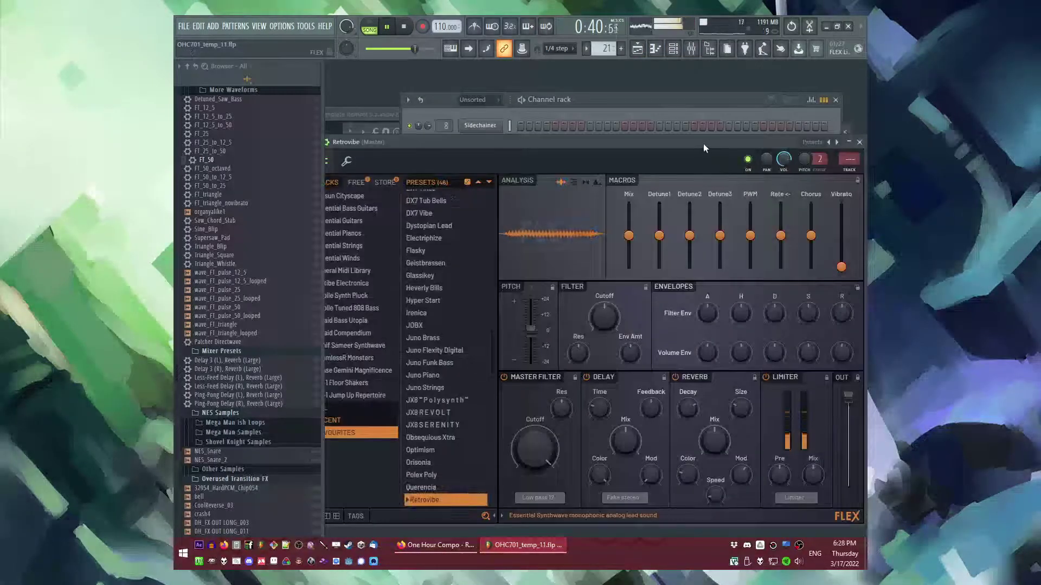
drag(706, 145, 686, 142)
key(ctrl+l)
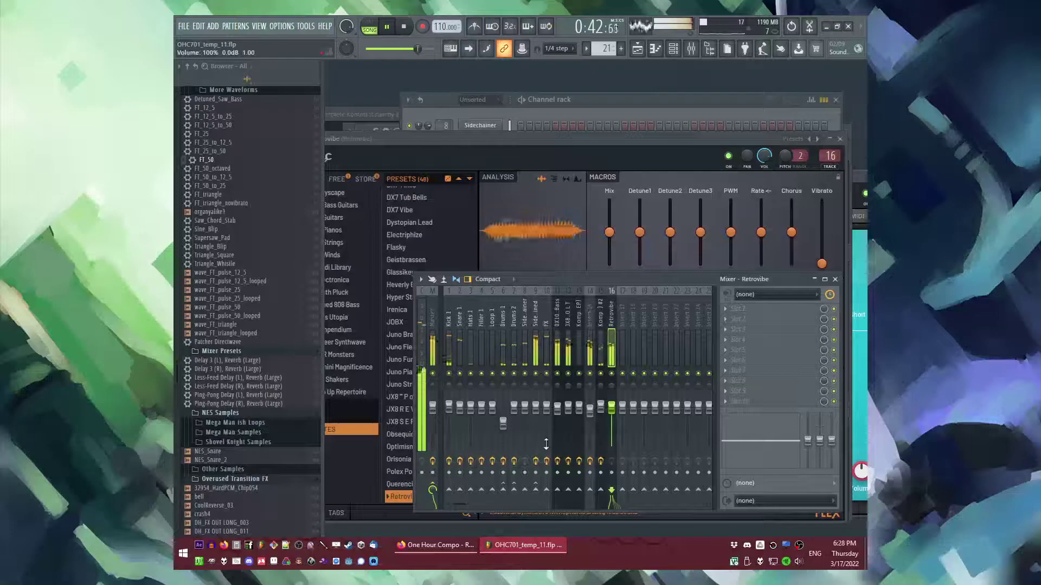
click(536, 493)
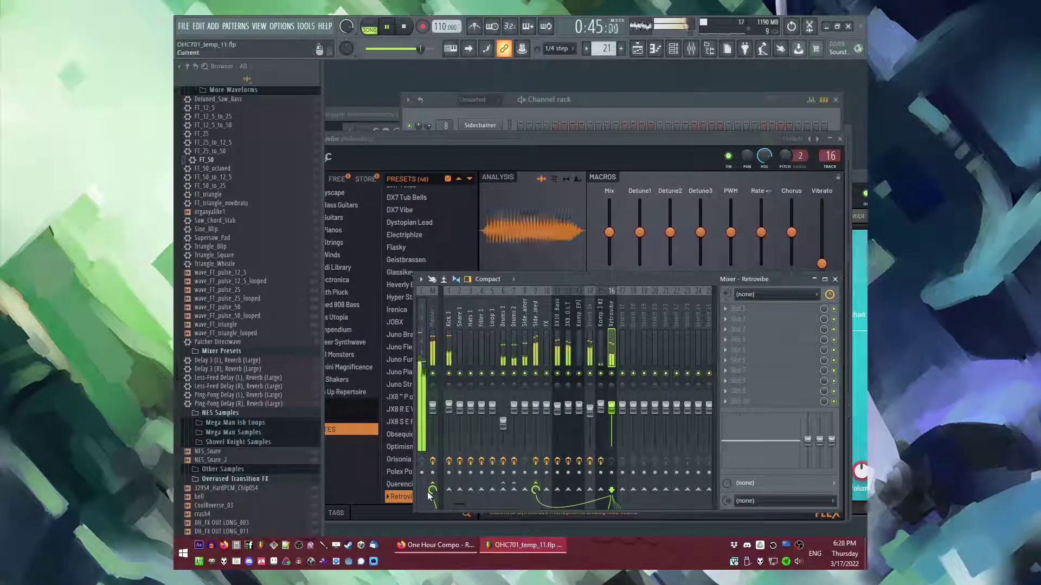
Step: Add Fruity Parametric EQ 2 to the Retrovibe mixer track and cut its lows with a band 1 high-pass
click(744, 334)
click(684, 370)
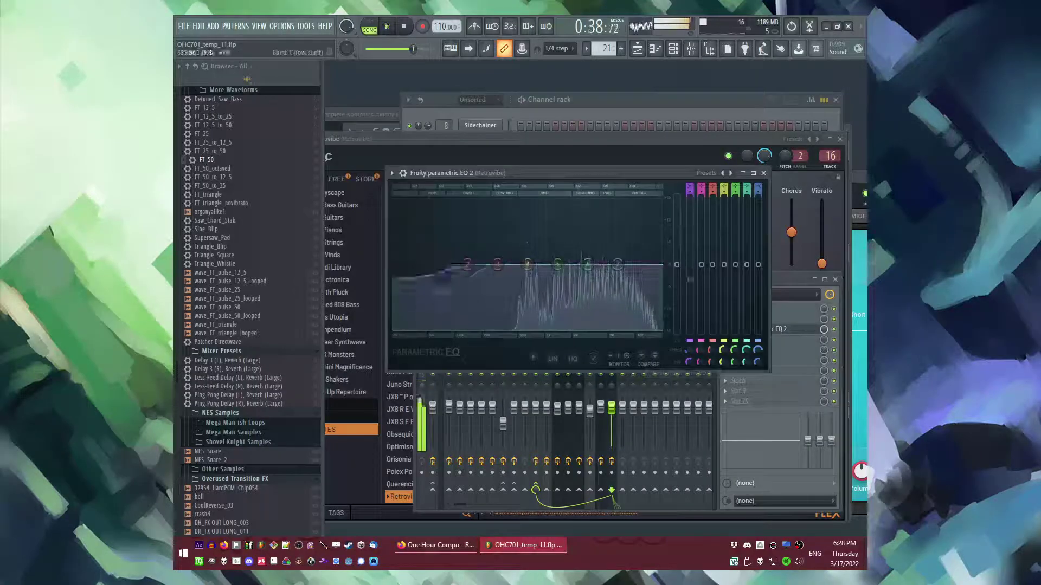
drag(439, 268, 466, 328)
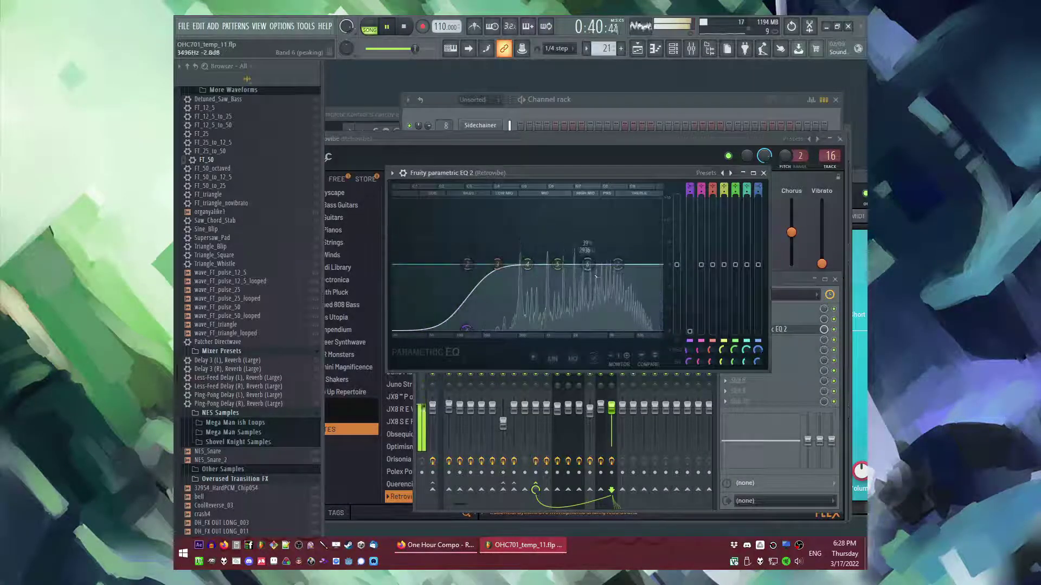
Step: Stop playback and look through the FLEX presets around Retrovibe for another lead sound
click(605, 100)
key(space)
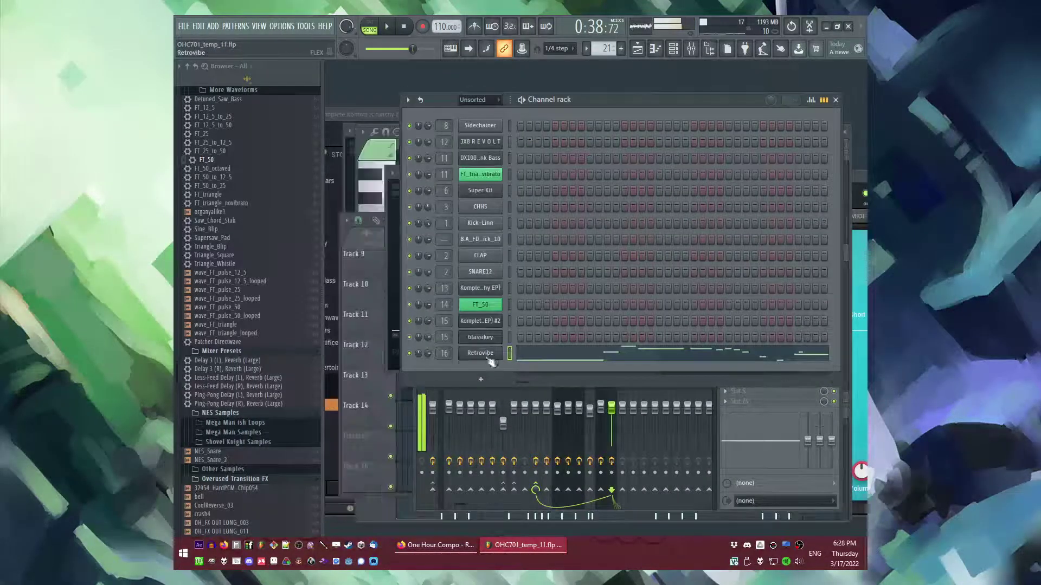
click(487, 357)
scroll(425, 380, down, 3)
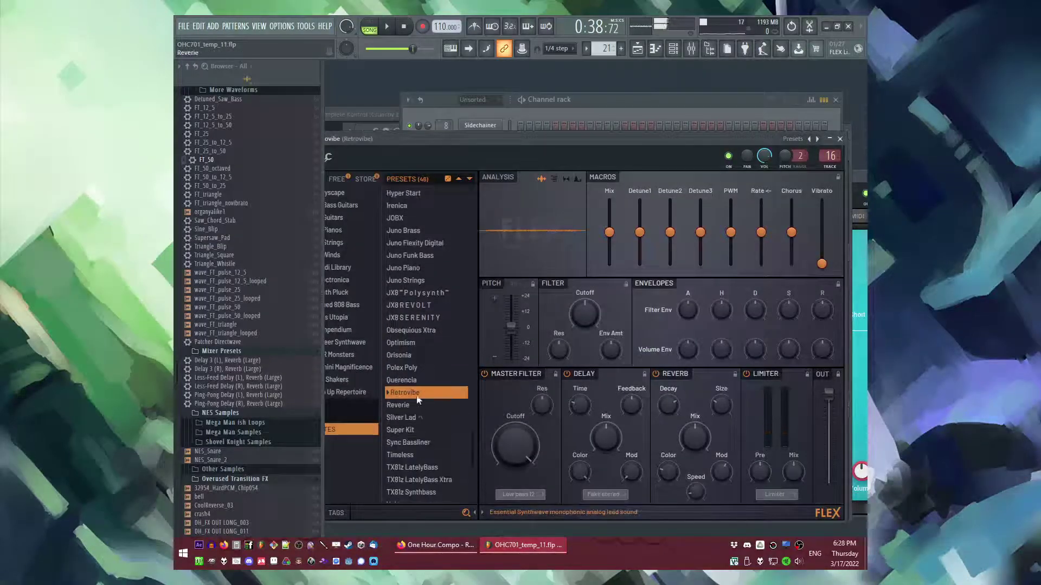
Step: Add an Xpand!2 channel carrying the lead melody, assign it to mixer track 16 and open the instrument
click(213, 26)
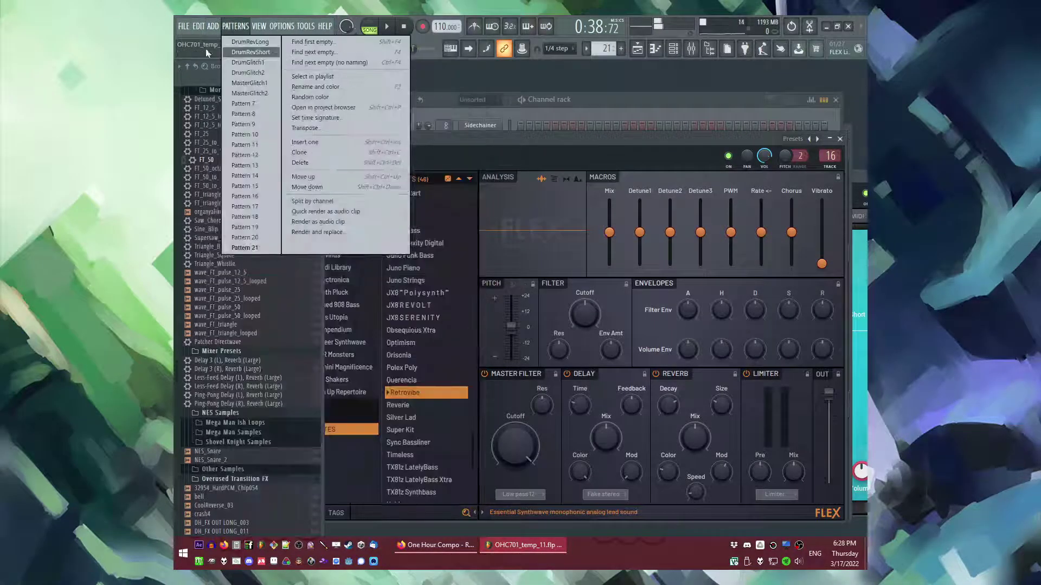
click(345, 45)
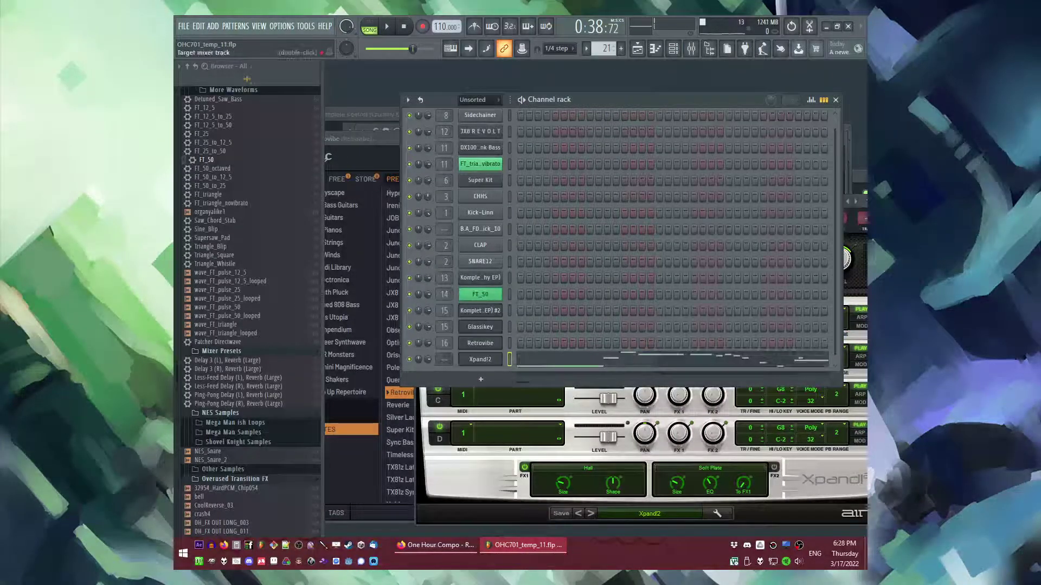
key(space)
drag(444, 359, 444, 373)
click(478, 360)
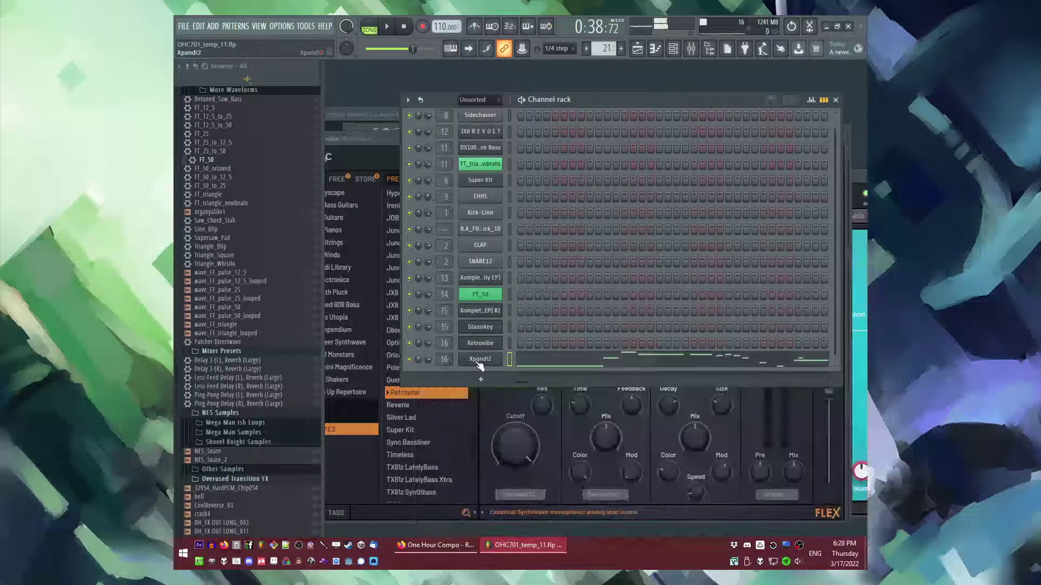
click(478, 360)
Step: Load Xpand!2's 17 Panpipes Pad preset from the Ethnic category and play the melody in pattern mode
click(634, 513)
mouse_move(634, 490)
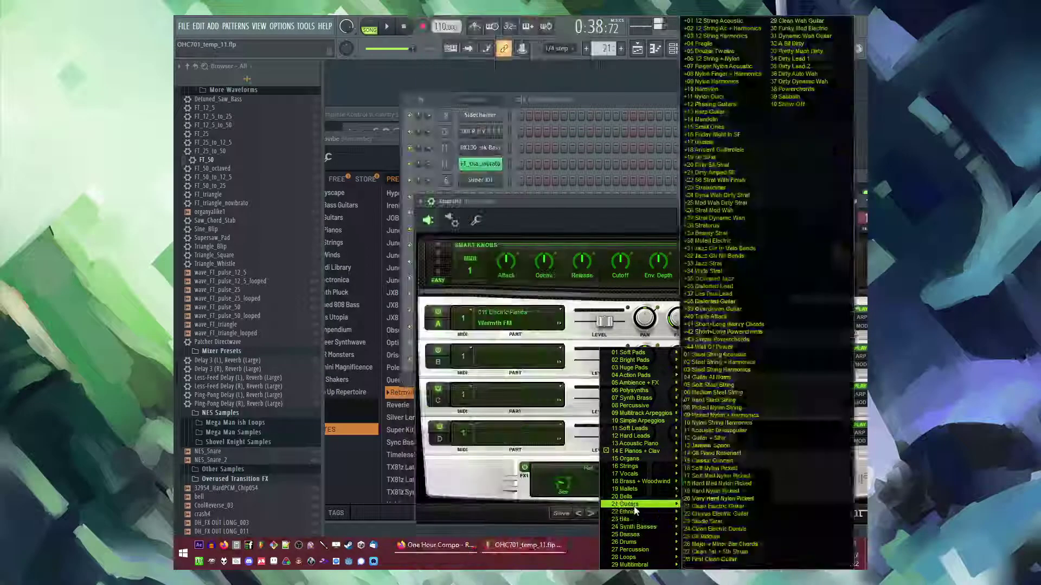
mouse_move(628, 512)
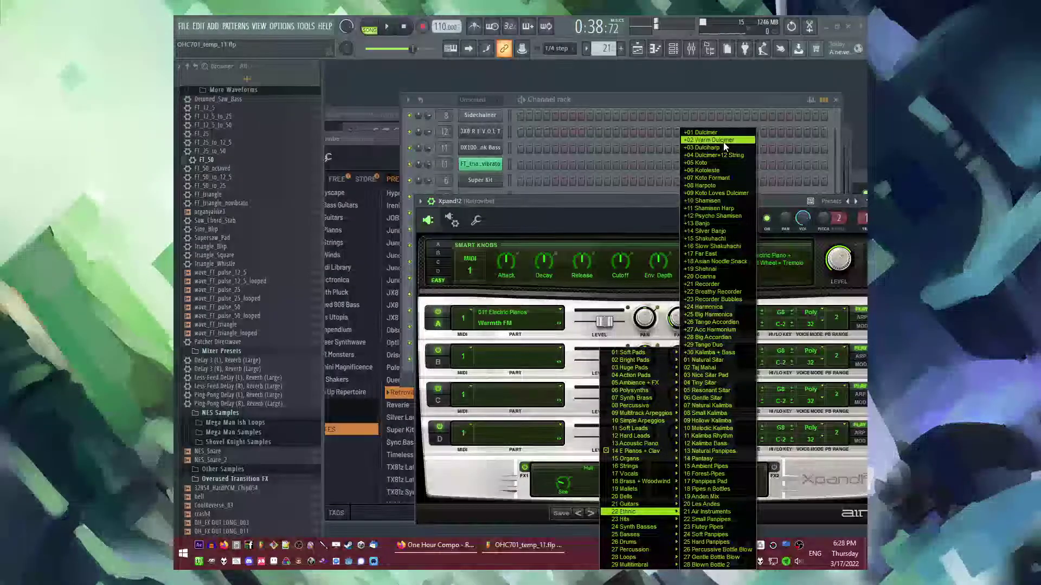
click(705, 482)
key(space)
drag(626, 209, 562, 188)
key(l)
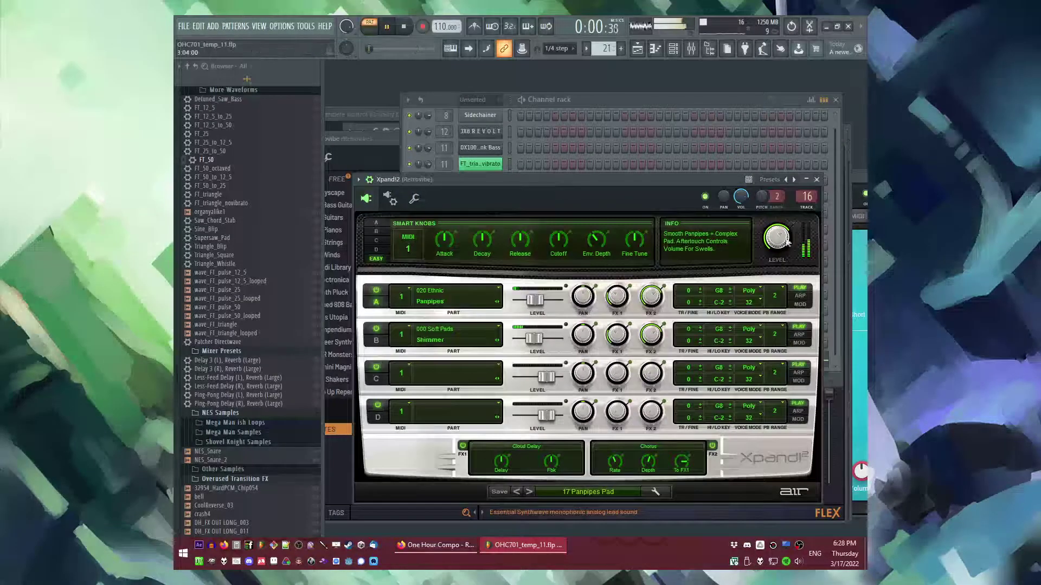
Step: Audition the 16 Forest-Pipes preset, go back through the presets to 14 Pantasy and stop playback
click(588, 491)
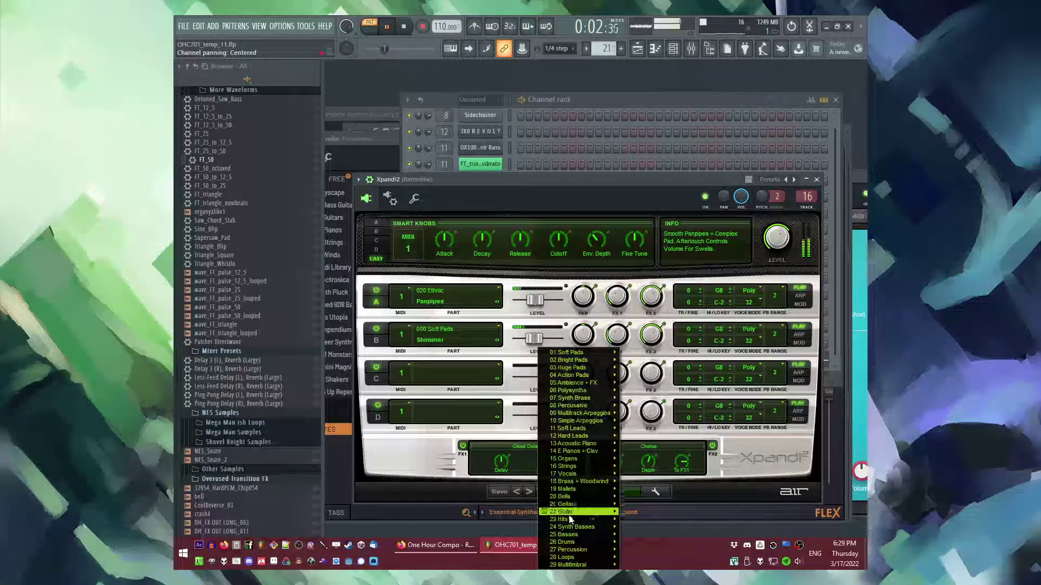
mouse_move(574, 511)
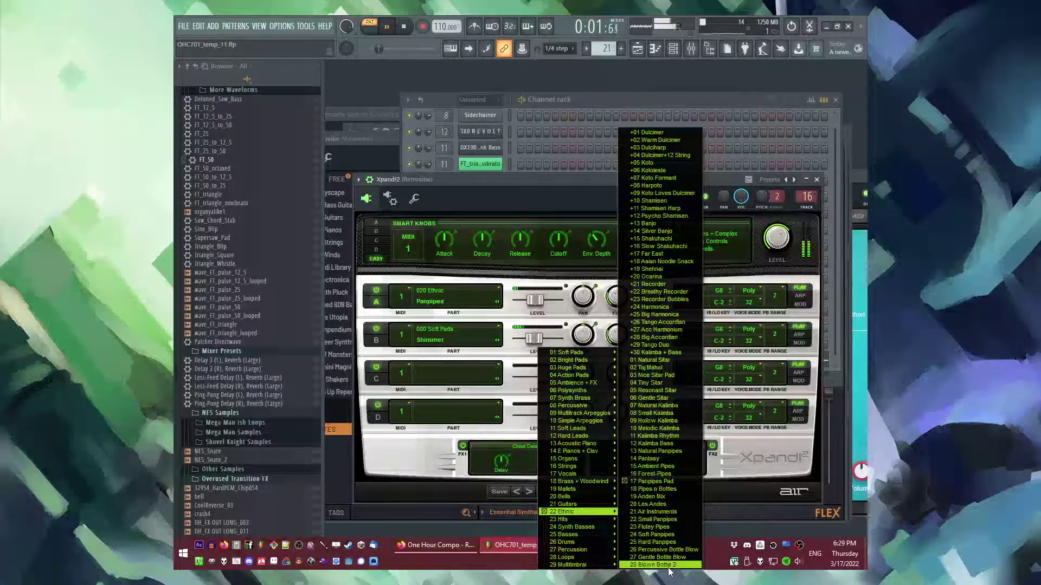
click(654, 475)
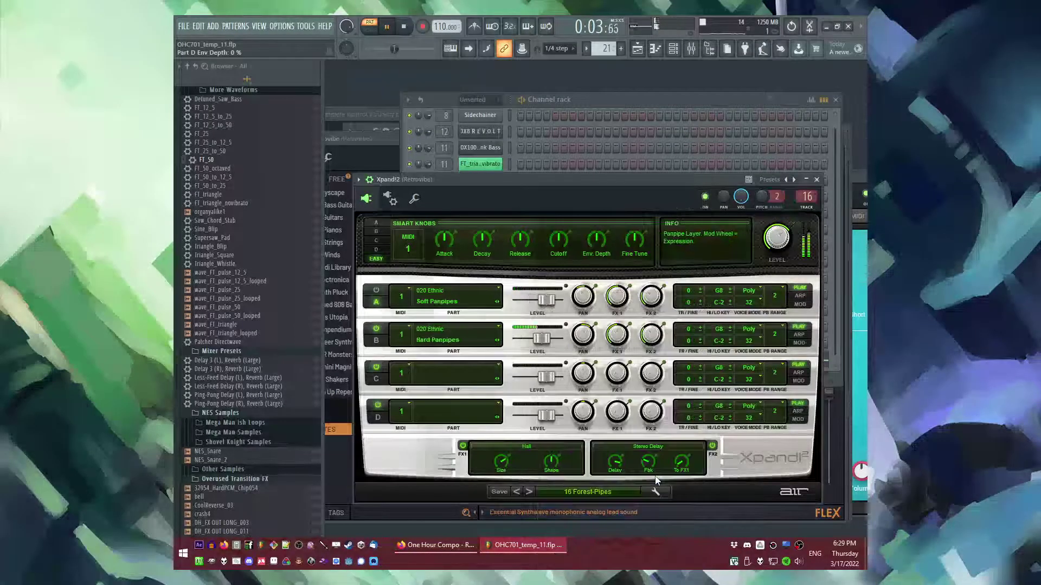
click(517, 492)
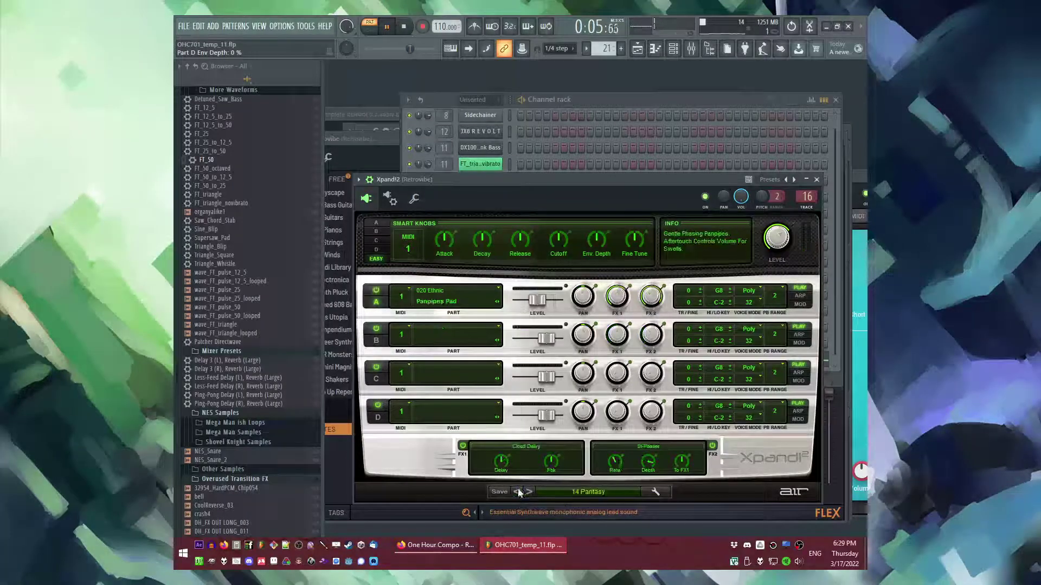
key(space)
Step: Find the Illusion of Gaia samples in the VGM folder of the sampled Soundfonts collection
scroll(232, 361, down, 10)
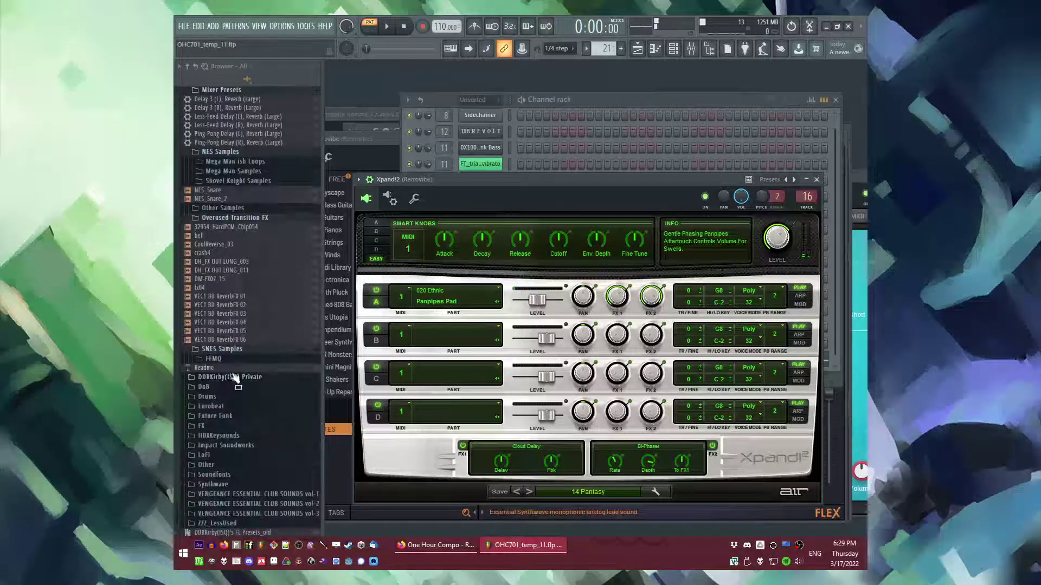
click(214, 475)
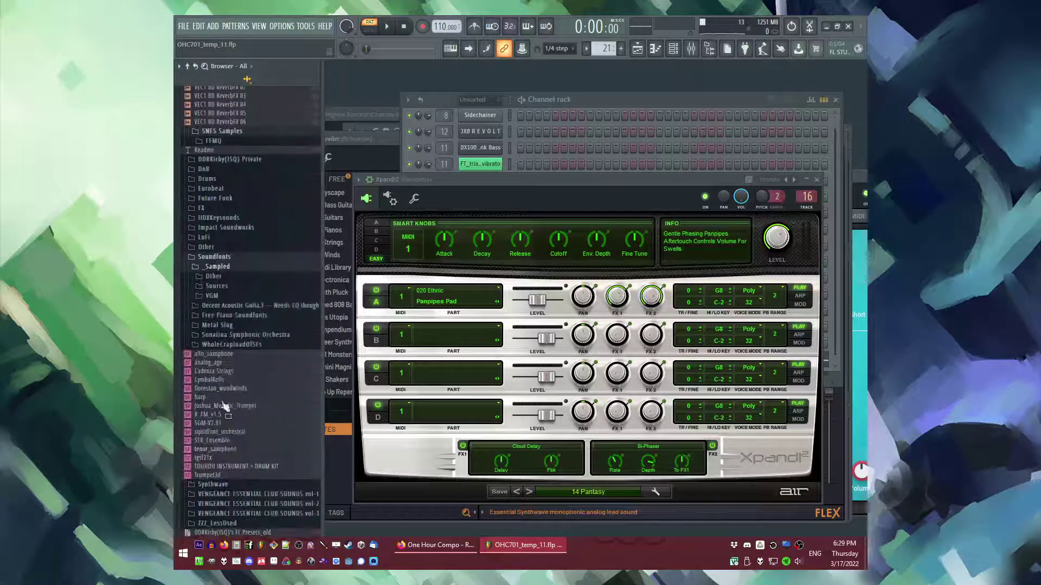
click(213, 296)
scroll(232, 399, down, 6)
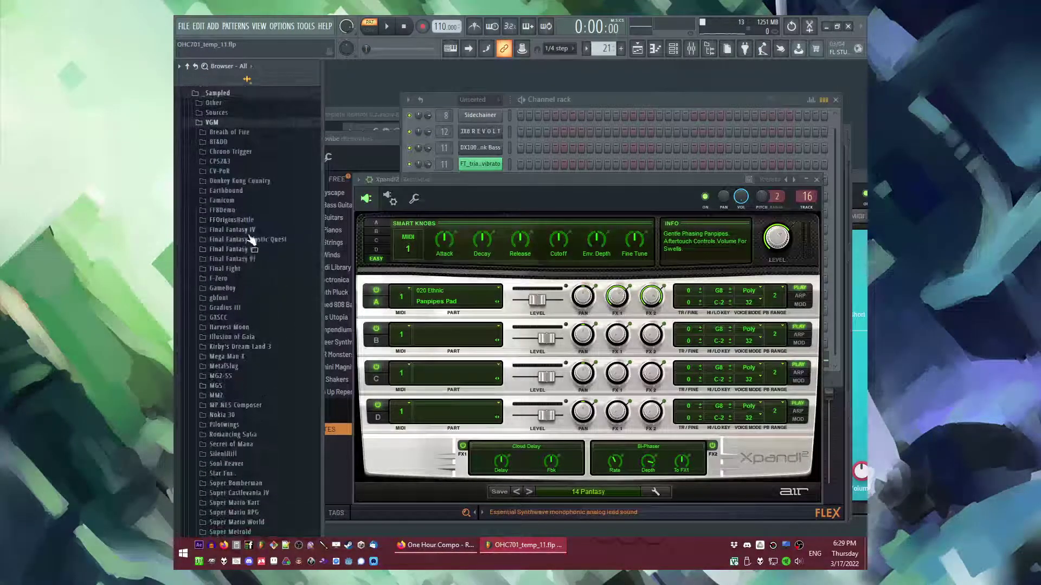
click(222, 338)
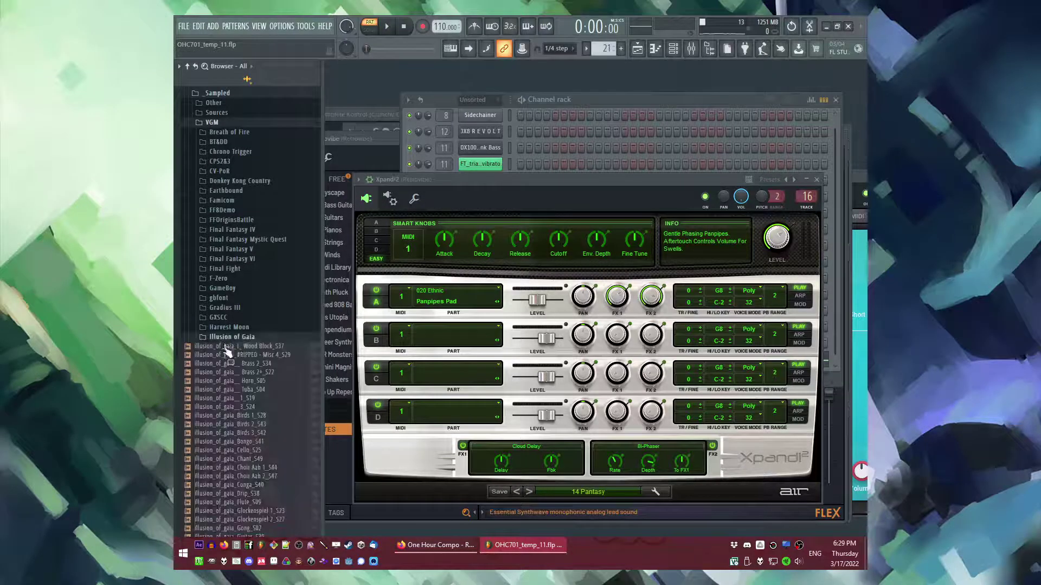
scroll(225, 346, down, 2)
Step: Add the illusion_of_gaia_Pan Flute_S33 sample as a channel on mixer track 16 carrying the lead melody
click(609, 100)
scroll(273, 389, down, 2)
drag(271, 449, 446, 340)
key(space)
key(space)
Step: Transpose all the pan flute's melody notes down one octave, play the pattern and deselect the notes
click(532, 361)
key(ctrl+a)
key(space)
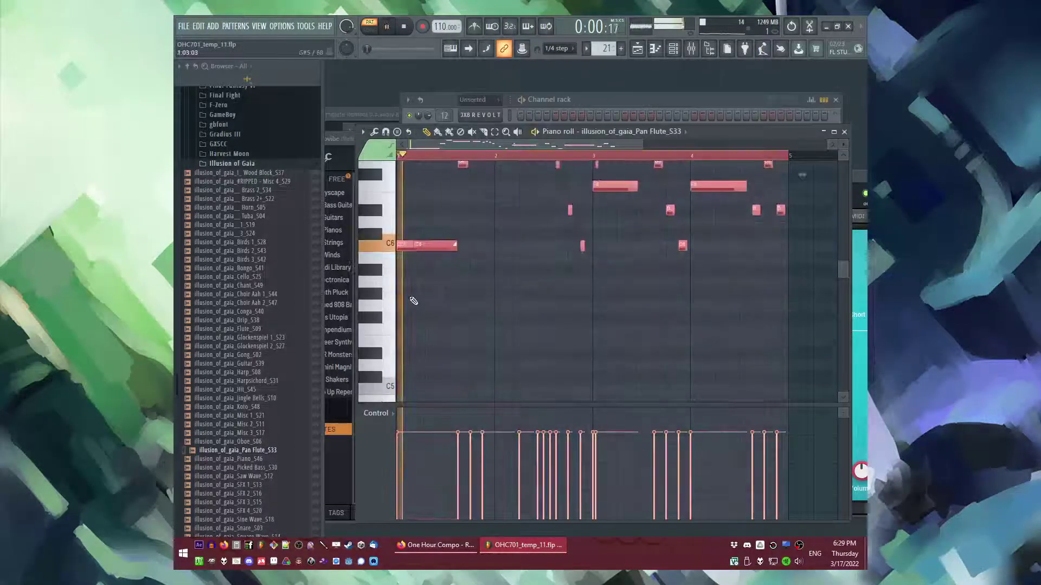
key(ctrl+d)
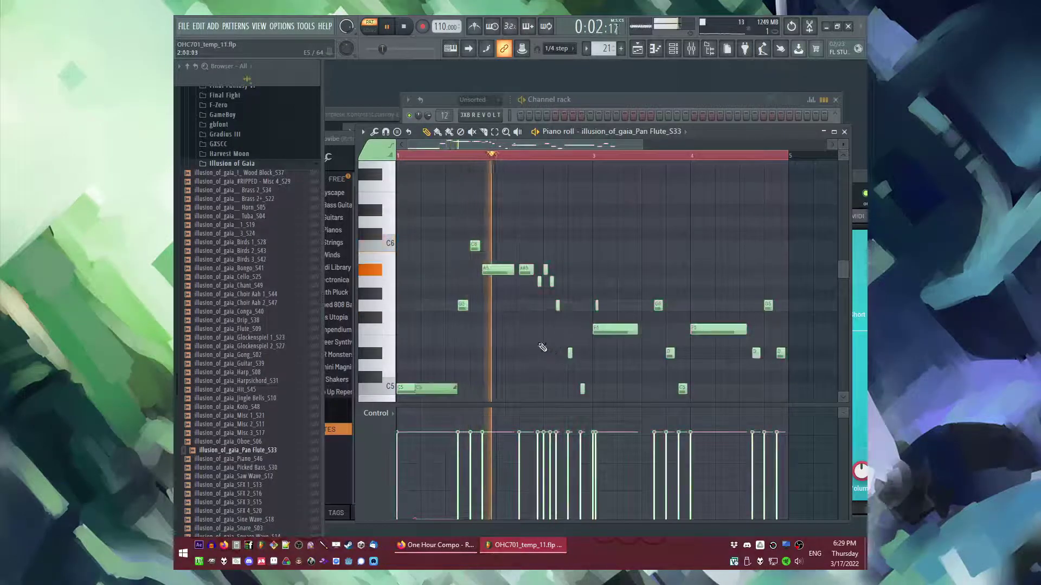
Step: Give the pan flute channel a pitch LFO vibrato with a predelay time of 36%
click(601, 96)
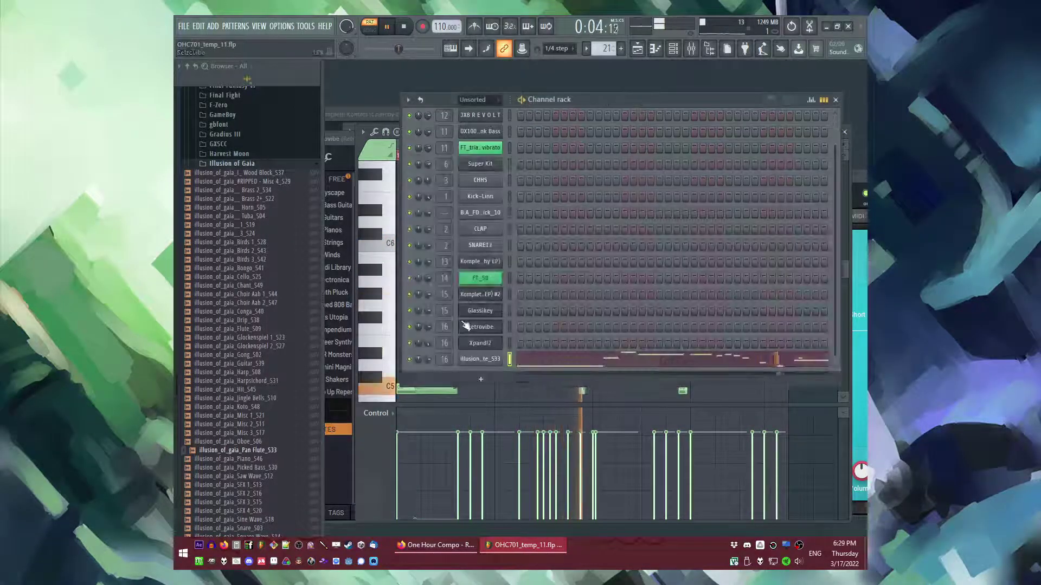
click(481, 358)
click(466, 234)
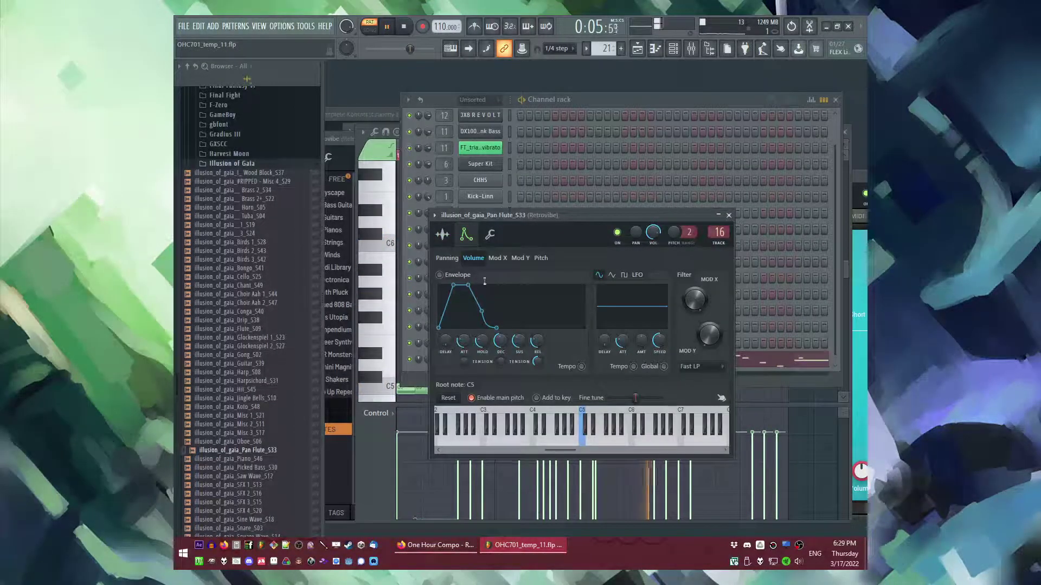
click(541, 258)
drag(641, 341, 604, 320)
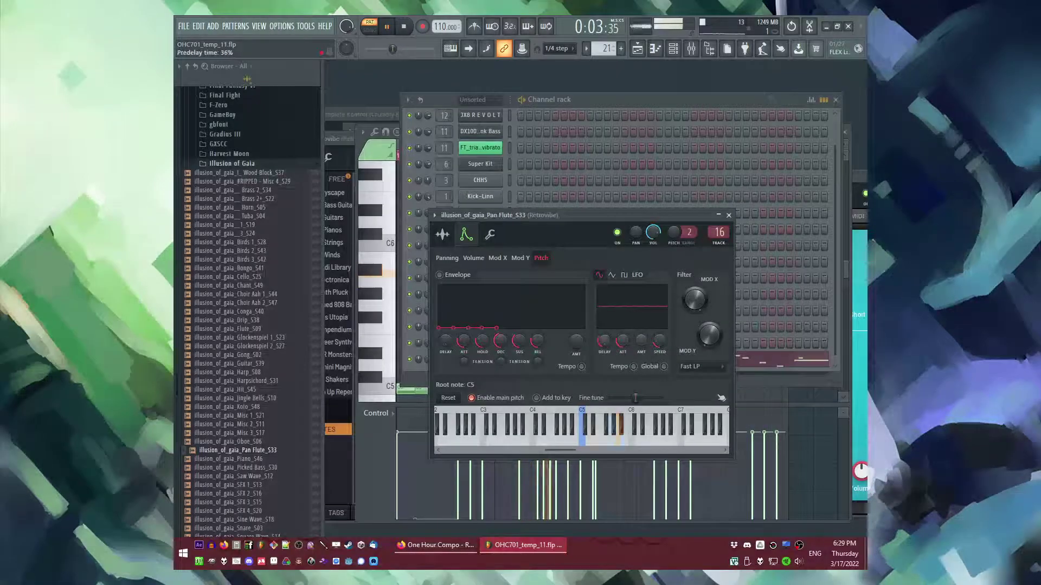
Step: Add Fruity Delay Bank to mixer track 16 and boost the track's Parametric EQ 2 by about 1.7 dB near 5 kHz
key(F9)
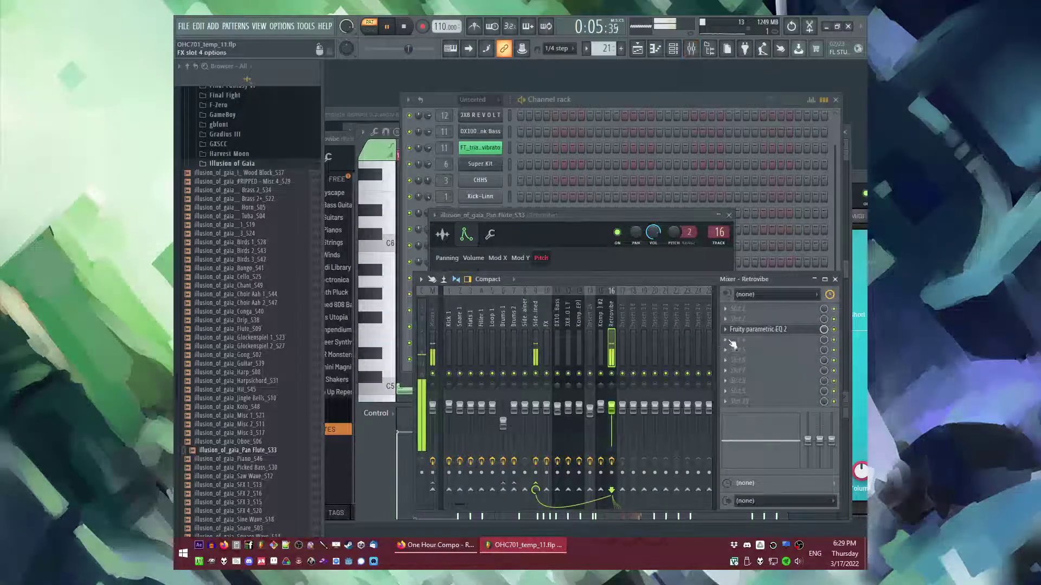
click(733, 342)
click(683, 310)
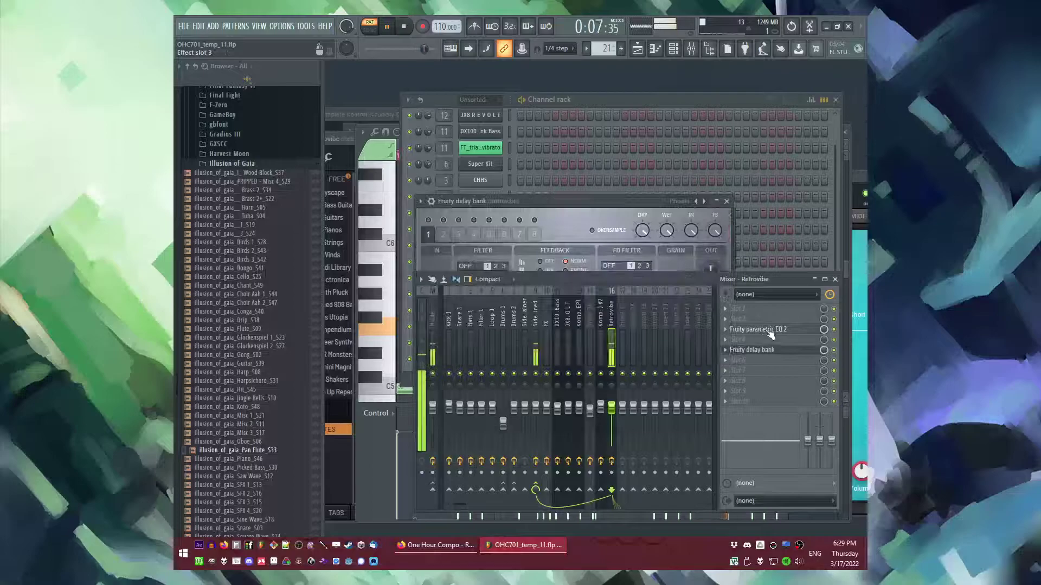
click(757, 329)
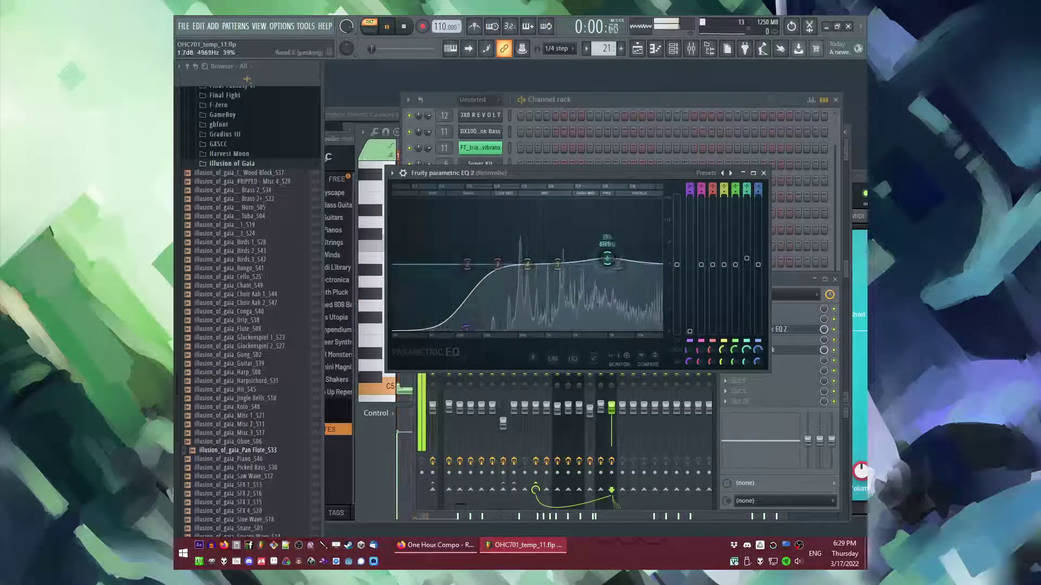
click(763, 173)
Step: Adjust the delay bank's feedback settings and load Fruity Reeverb 2 after it on mixer track 16
click(753, 350)
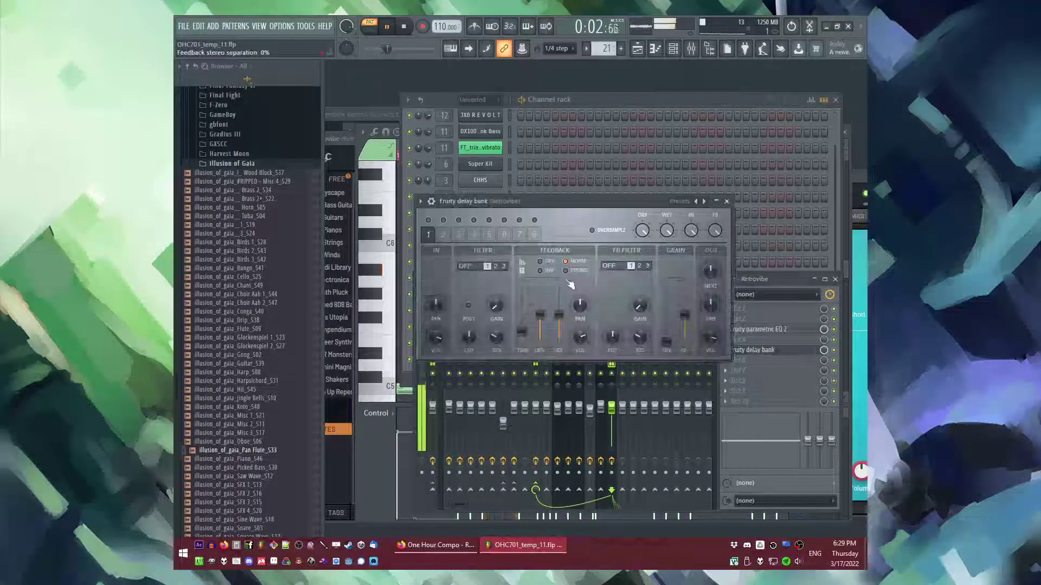
click(748, 370)
click(666, 404)
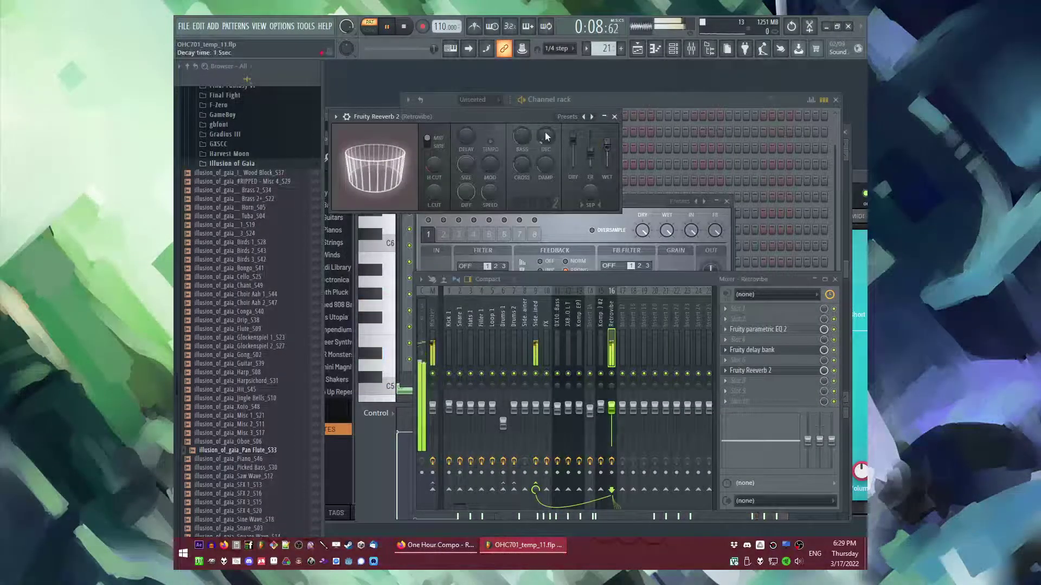
Step: Play the arrangement in song mode from an early bar and open the JX8 REVOLT notes of the Pattern 11 clip
key(F5)
drag(542, 233, 434, 233)
scroll(501, 277, up, 6)
key(l)
click(470, 246)
scroll(469, 254, down, 4)
double_click(441, 360)
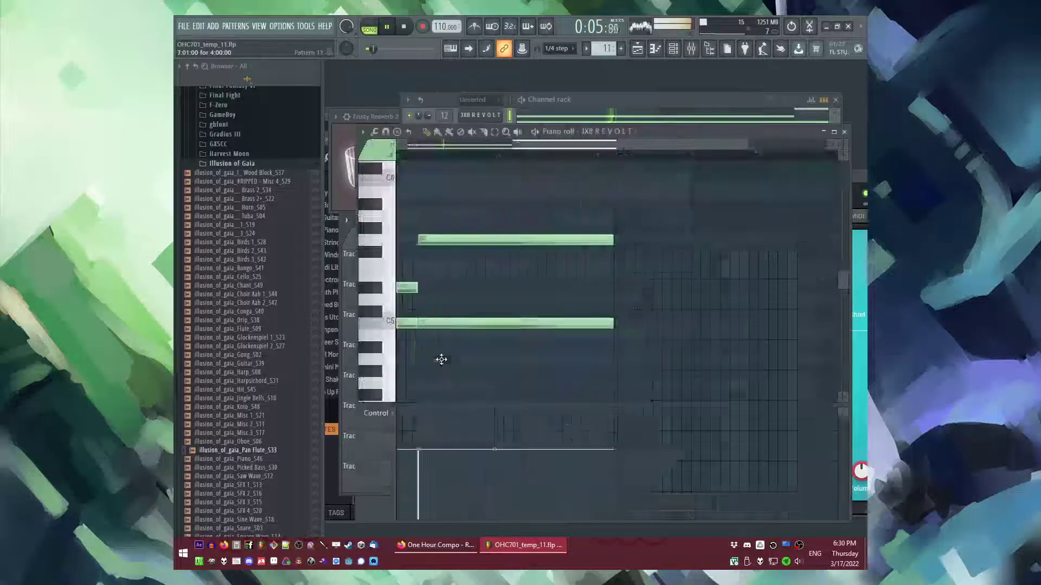
Step: Load the Vinyl effect in slot 6 of the JX8 REVOLT mixer track and adjust its settings
key(F9)
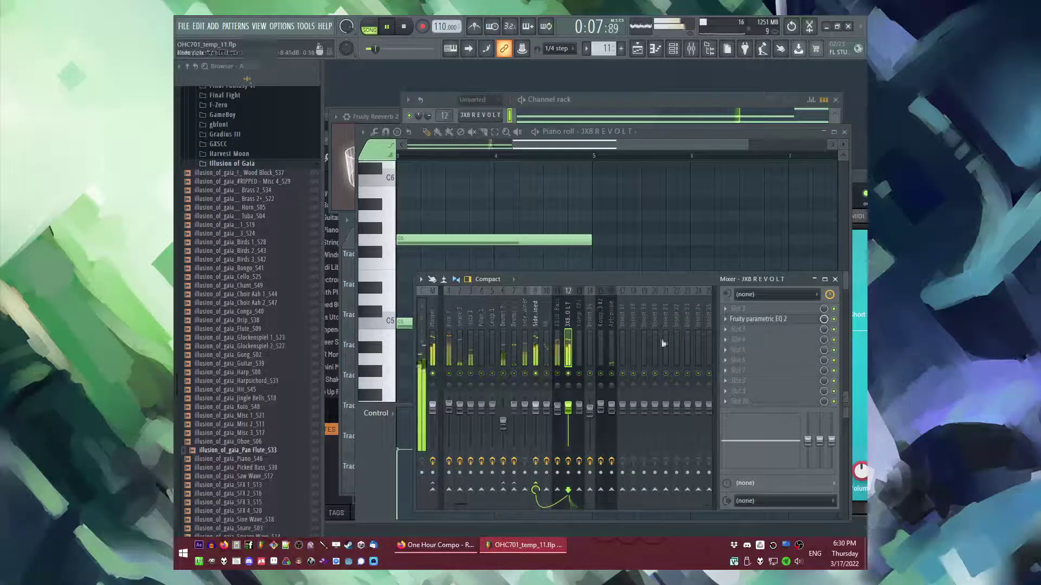
click(738, 360)
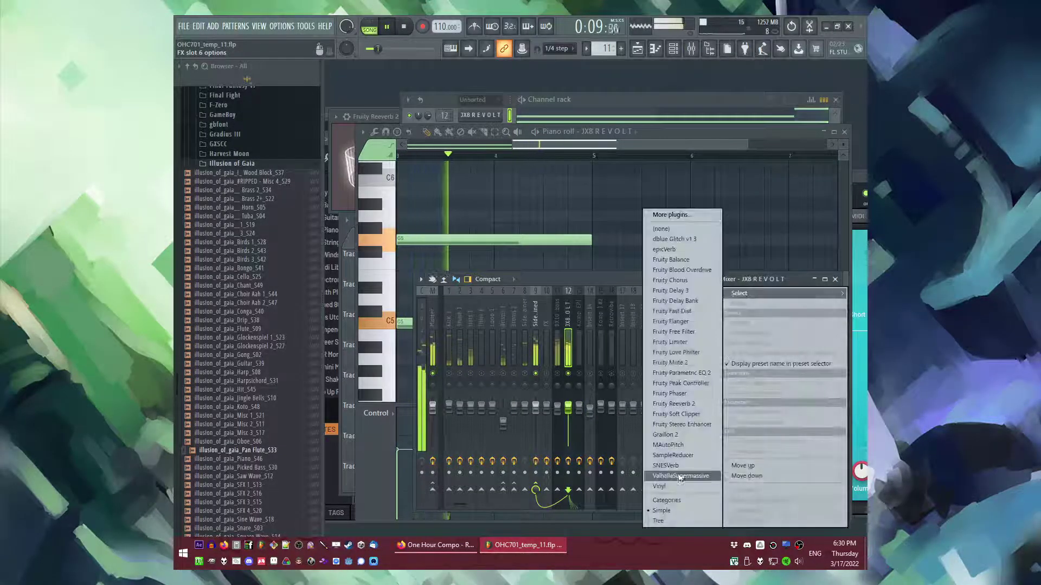
click(659, 486)
click(463, 265)
click(526, 265)
click(546, 267)
click(548, 266)
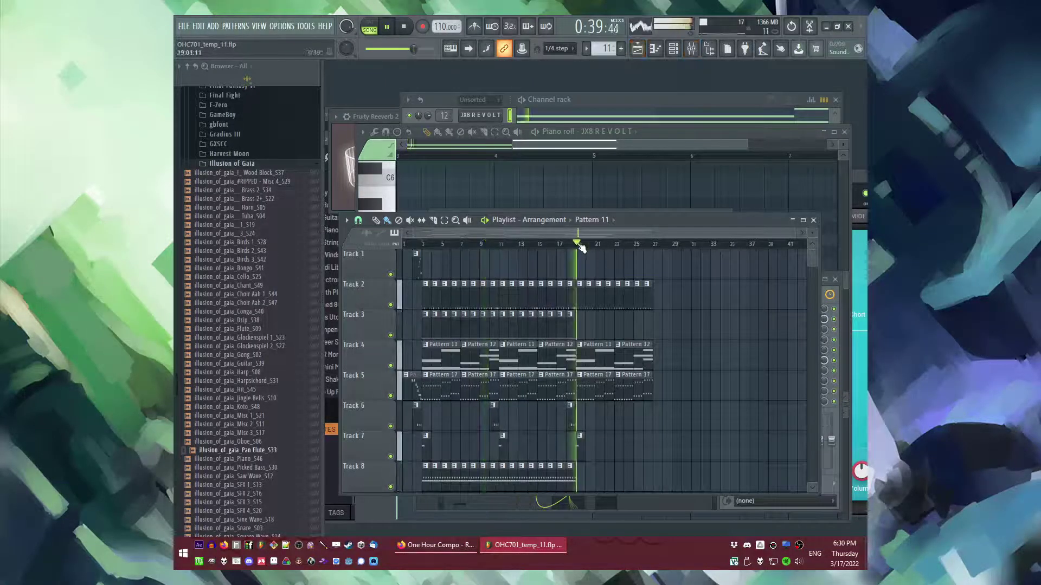
Step: Play the third section and roll off the highest frequencies of the JX8 REVOLT track with its Parametric EQ 2
click(619, 253)
scroll(611, 277, down, 2)
scroll(607, 335, up, 3)
scroll(609, 337, up, 2)
scroll(610, 336, down, 4)
scroll(610, 332, up, 3)
key(F9)
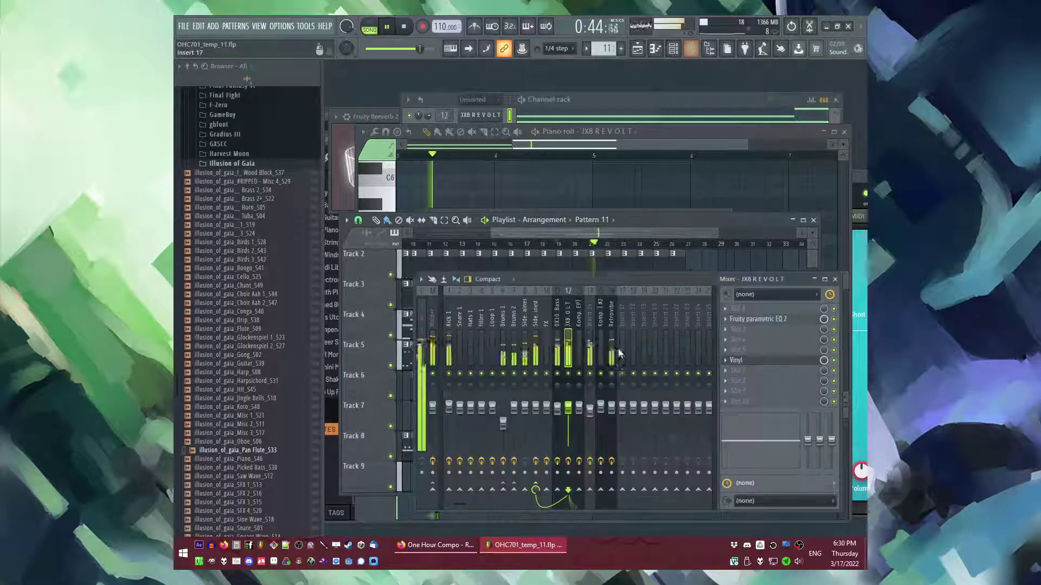
click(758, 319)
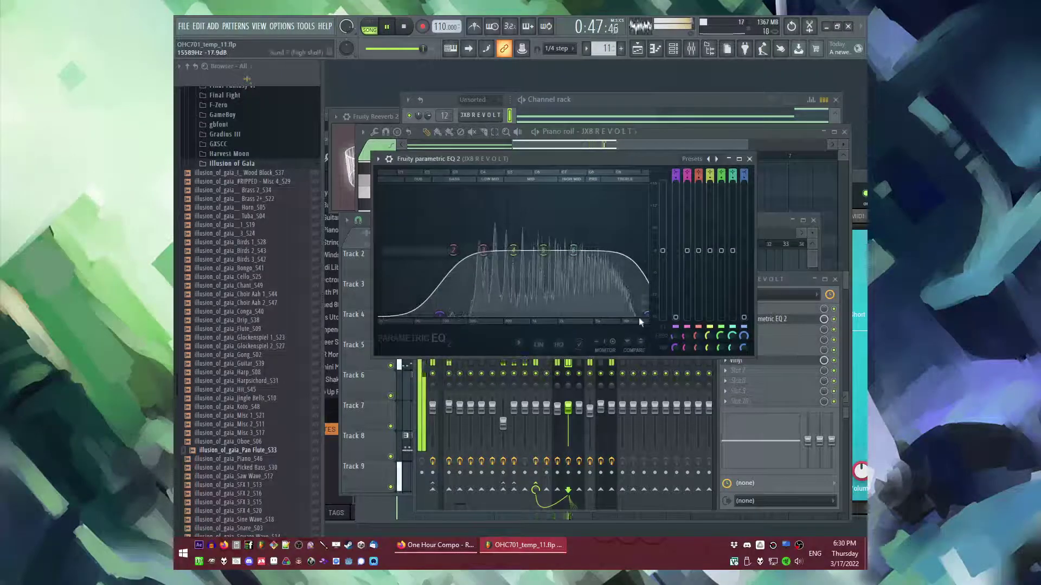
Step: Play the arrangement from a few bars before bar 19 to check the transition into the third section
key(F5)
click(519, 245)
click(519, 245)
scroll(618, 388, down, 2)
scroll(581, 334, up, 1)
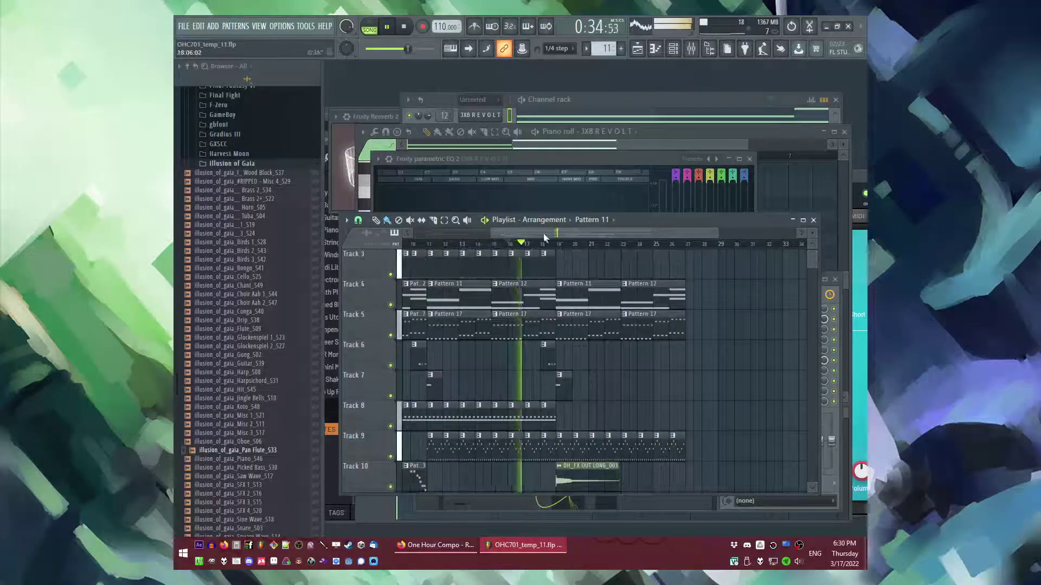
scroll(546, 235, down, 2)
scroll(704, 390, up, 4)
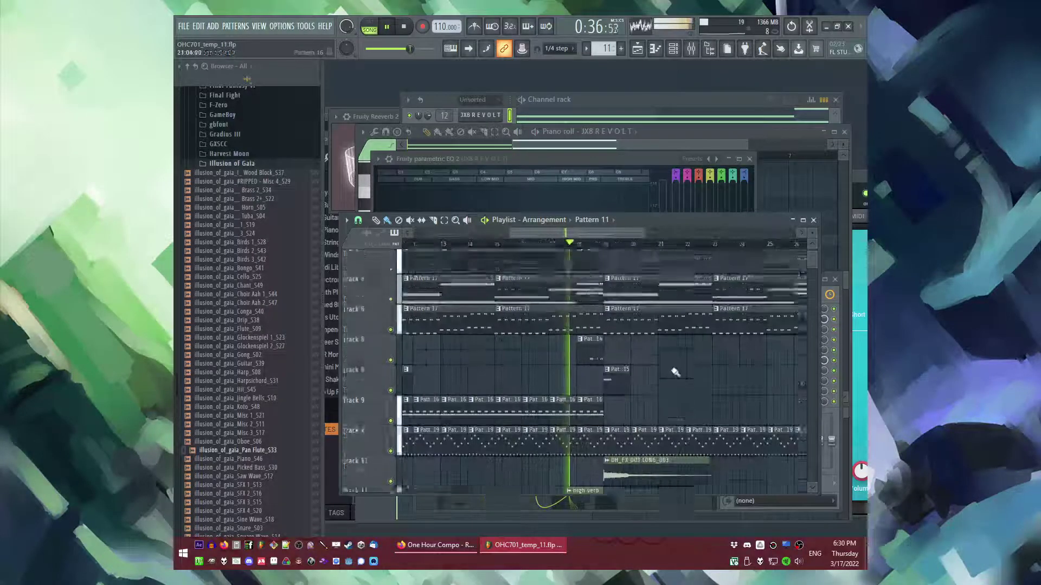
Step: Save the project as a new version, OHC701_temp_12.flp
key(ctrl+n)
scroll(685, 392, down, 1)
scroll(685, 390, up, 1)
key(F9)
key(F9)
right_click(683, 388)
scroll(685, 388, up, 2)
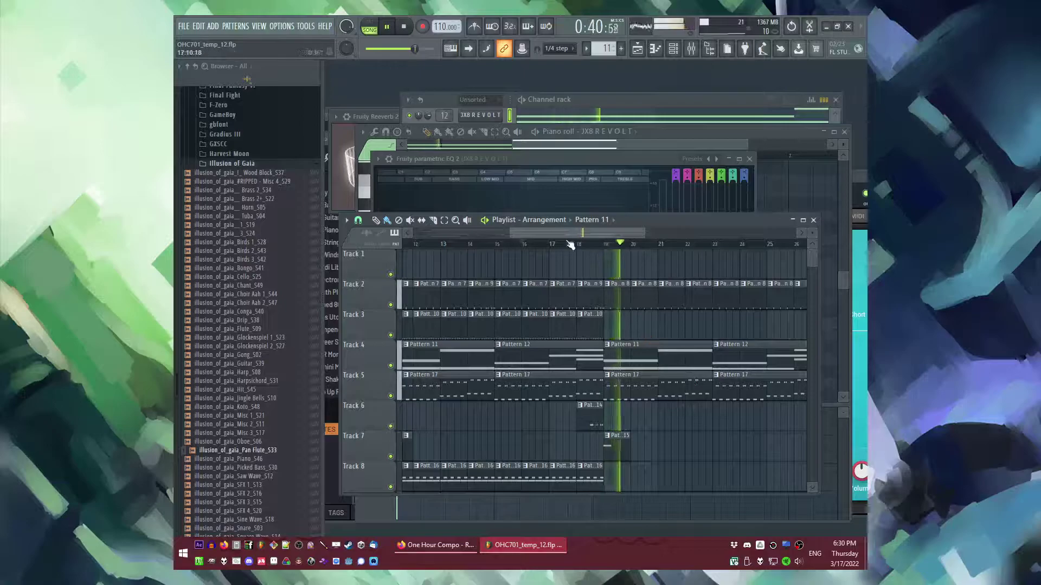
Step: Open the Pattern 21 clip on track 14, transpose all its pan flute notes up one octave and play only the pattern
drag(572, 235, 587, 234)
scroll(587, 374, down, 5)
key(space)
scroll(585, 382, down, 4)
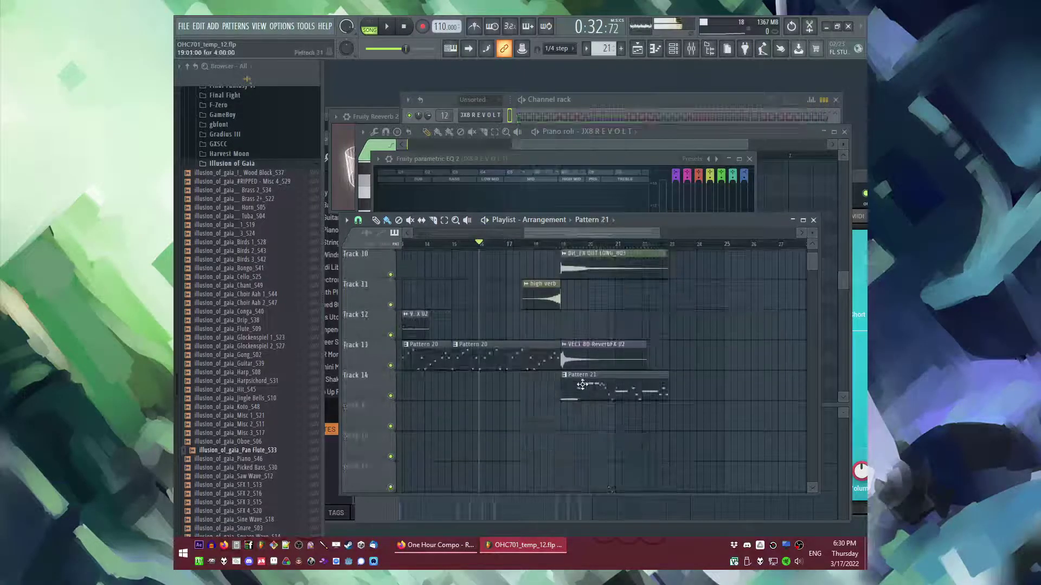
double_click(581, 384)
key(ctrl+a)
key(ctrl+Up)
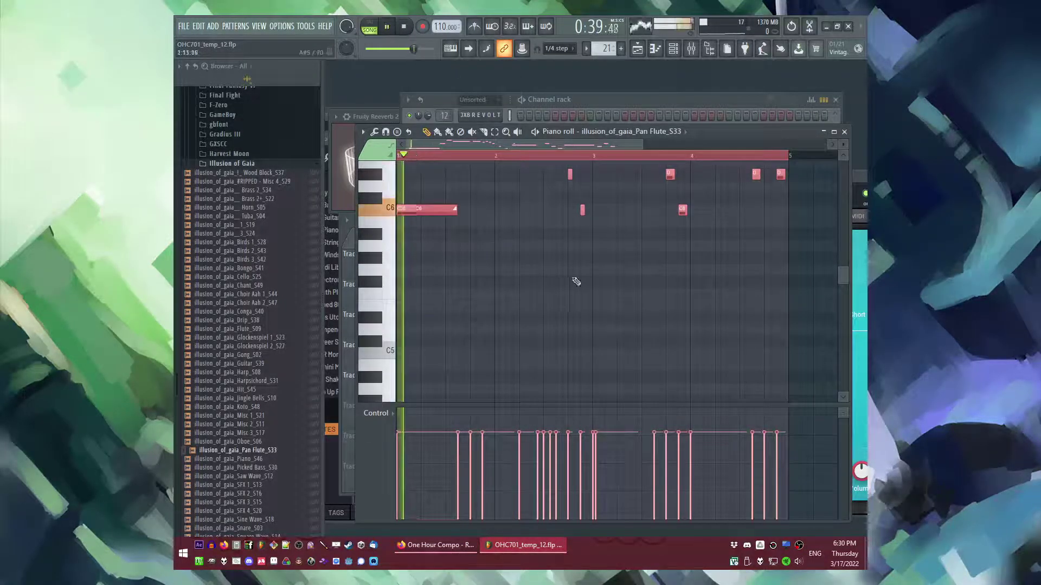
scroll(573, 282, up, 3)
key(ctrl+d)
key(l)
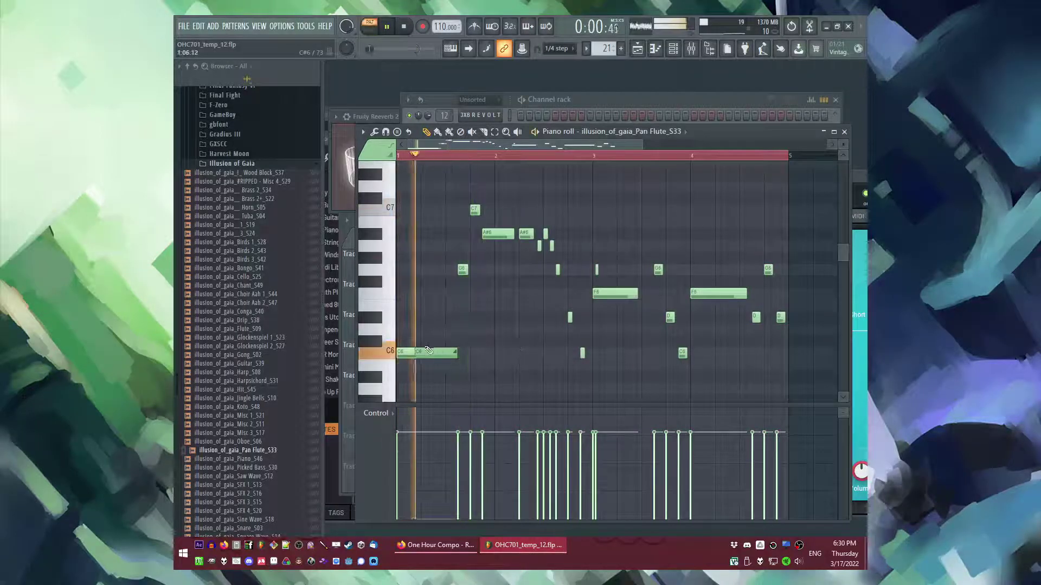
Step: Delete the extra C6 note at the opening of bar 1 and shorten the long C6 note
scroll(430, 350, up, 2)
right_click(464, 352)
key(space)
key(space)
key(space)
drag(500, 352, 479, 351)
key(space)
Step: Shorten the G6 note in bar 1 and insert a short C6 note between it and the C7 note
drag(526, 272, 518, 272)
click(524, 352)
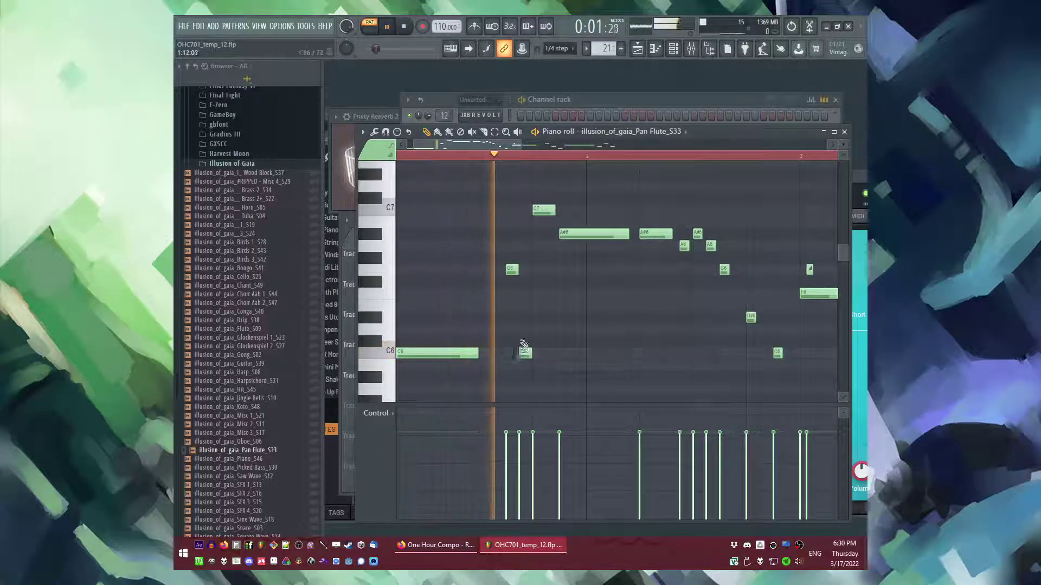
key(space)
key(space)
Step: Shorten the C7 note in bar 1 and place a very short A#6 grace note just before it
mouse_move(554, 210)
mouse_down()
mouse_move(538, 212)
mouse_move(535, 234)
mouse_move(552, 209)
mouse_up()
key(space)
scroll(559, 212, up, 1)
key(space)
key(space)
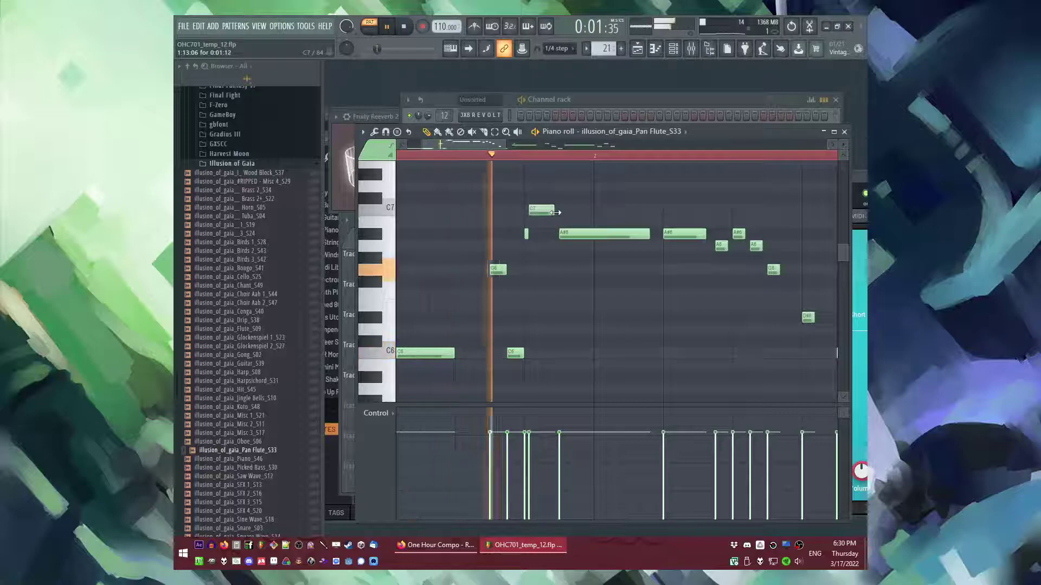
scroll(553, 212, down, 3)
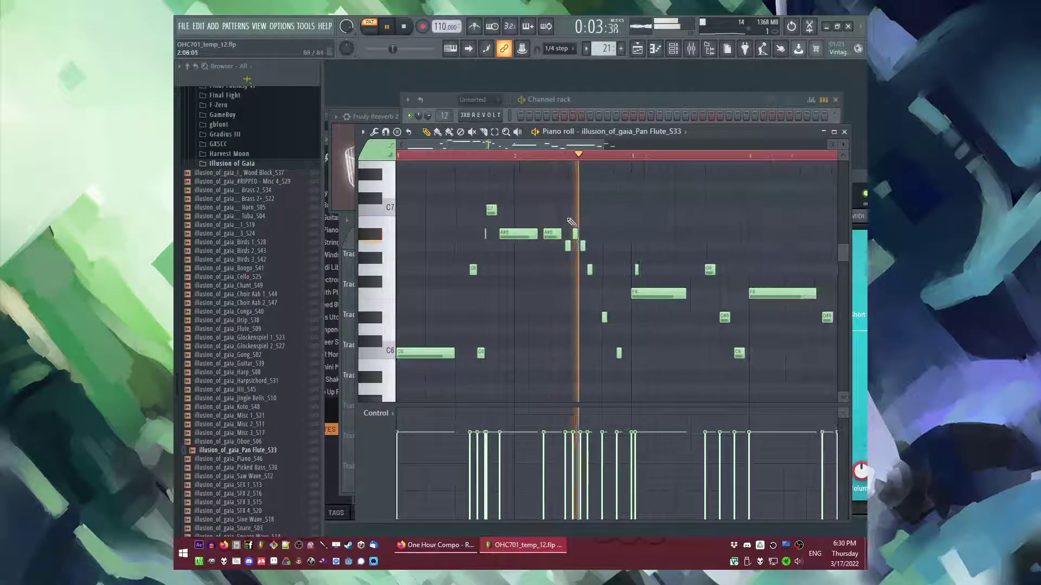
Step: Lengthen the second A#6 note in bar 2 to three steps and play back the phrase
scroll(569, 222, up, 2)
key(space)
key(space)
drag(556, 234, 562, 235)
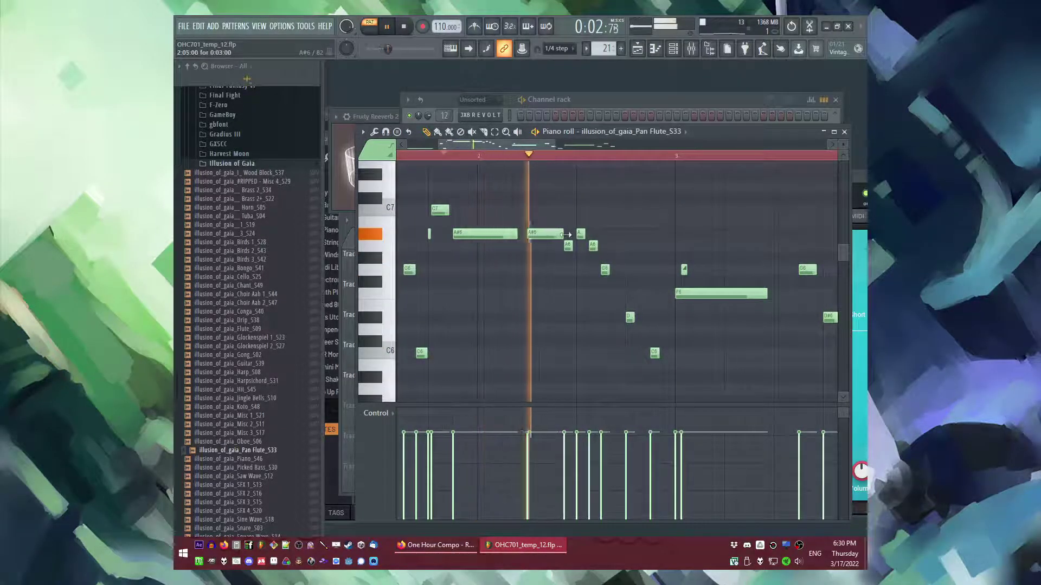
key(space)
scroll(573, 239, up, 1)
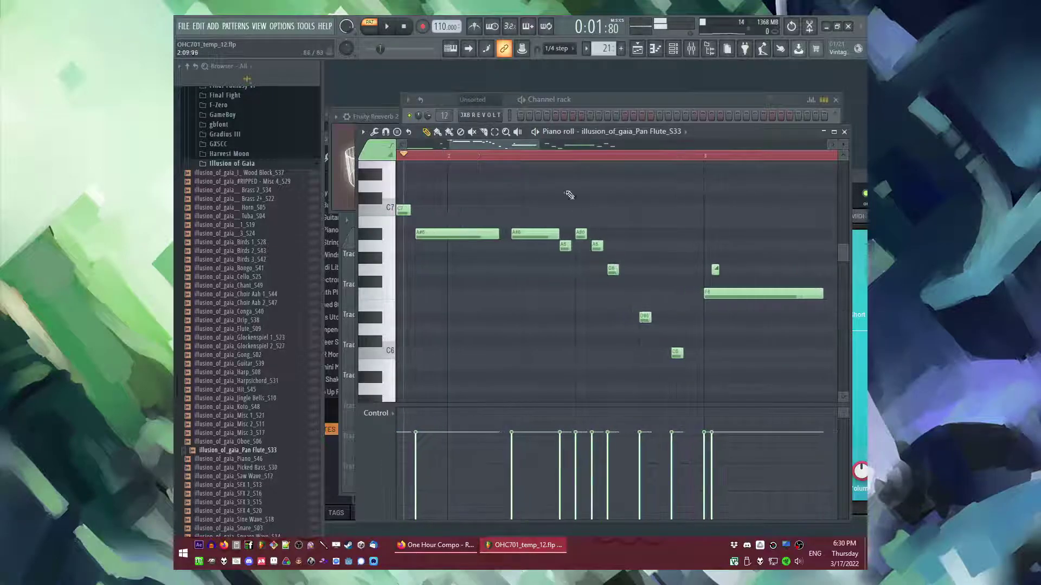
key(space)
scroll(423, 162, down, 2)
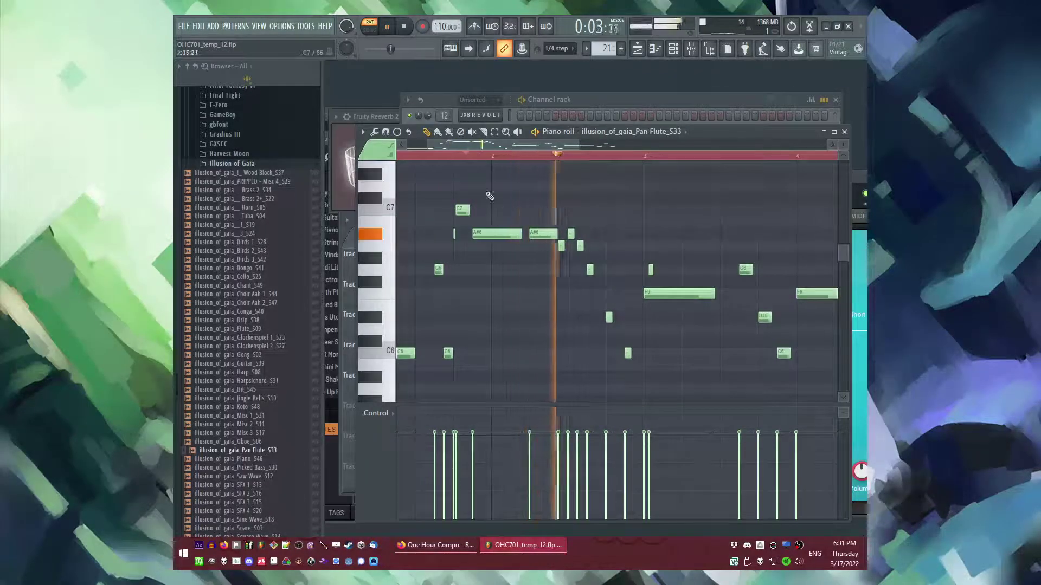
key(space)
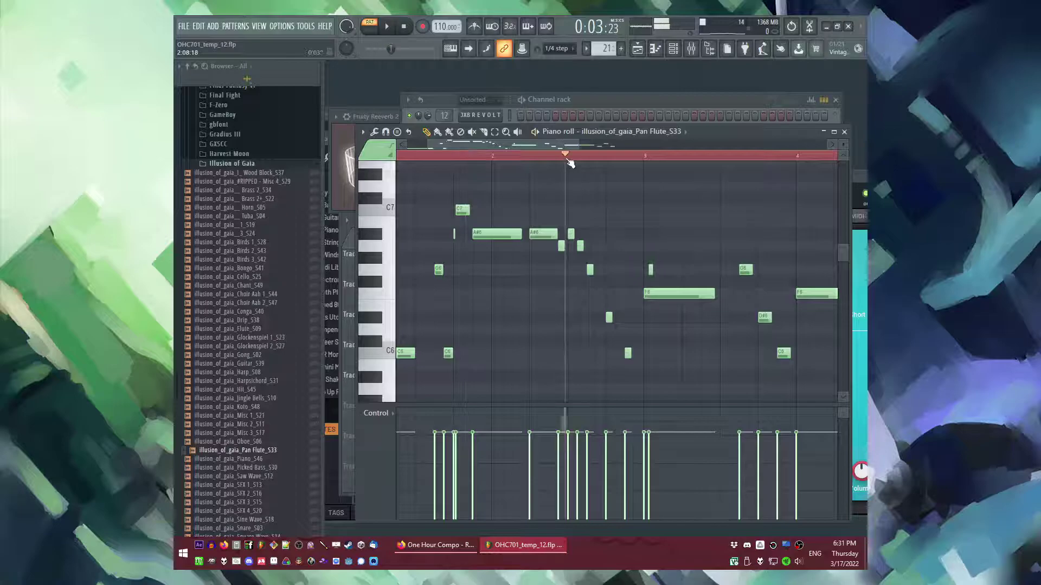
Step: Lengthen the D#6 note near the end of bar 2 and shorten the G6 note before it
scroll(570, 162, up, 2)
key(space)
key(space)
drag(605, 318, 623, 318)
key(space)
key(space)
key(space)
drag(579, 271, 570, 269)
key(space)
key(space)
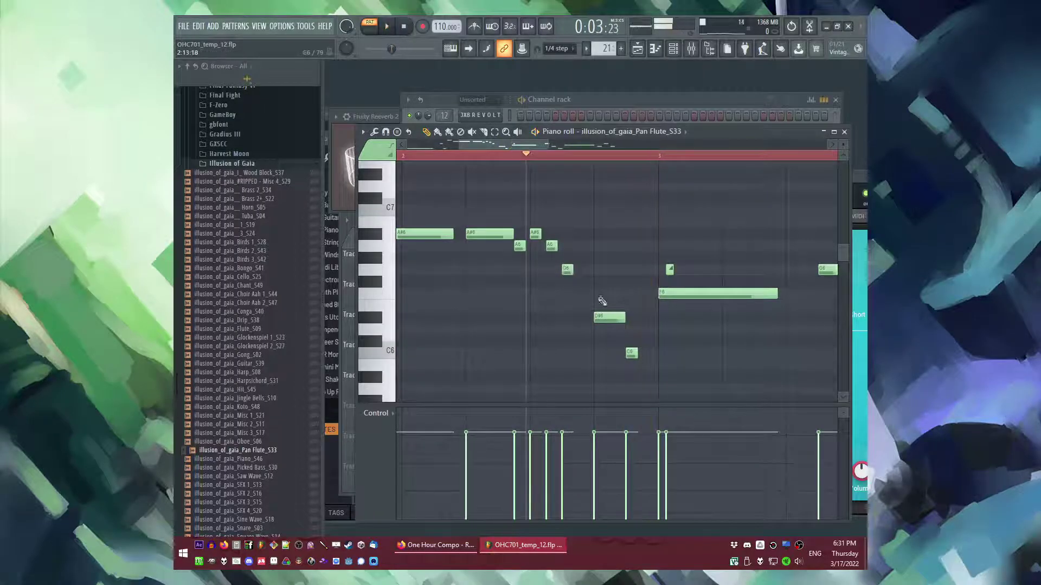
Step: Refine the end of bar 2 by lengthening the C6 note, shortening the D#6 and slightly lengthening the G6
key(space)
drag(637, 353, 650, 357)
key(space)
key(space)
key(space)
drag(624, 319, 608, 319)
key(space)
key(space)
key(space)
drag(572, 271, 576, 271)
key(space)
key(space)
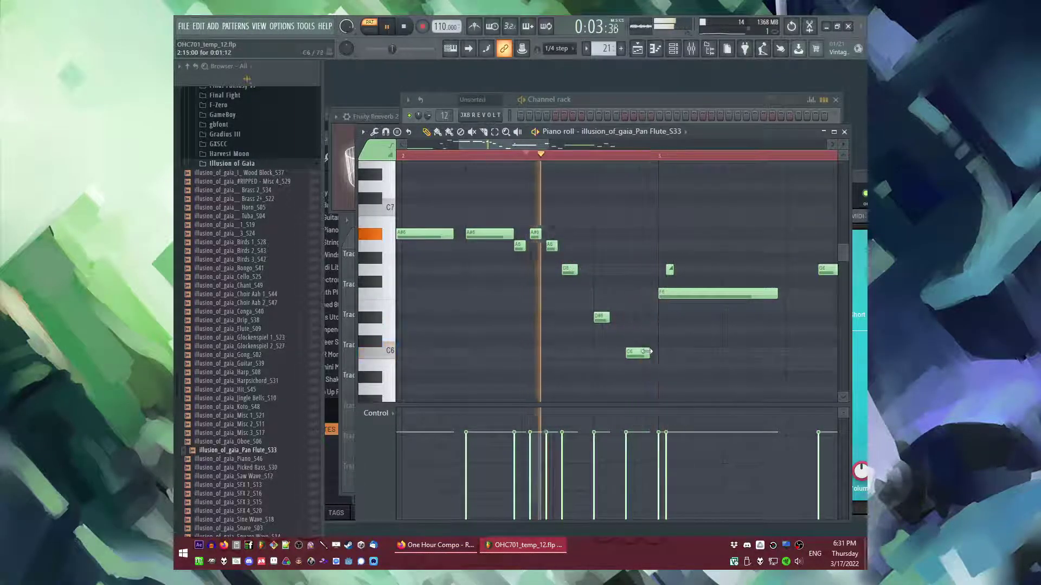
Step: Lengthen the D#6 note near the end of bar 2 and shorten the C6 note after it
scroll(601, 297, down, 3)
scroll(653, 323, up, 1)
key(space)
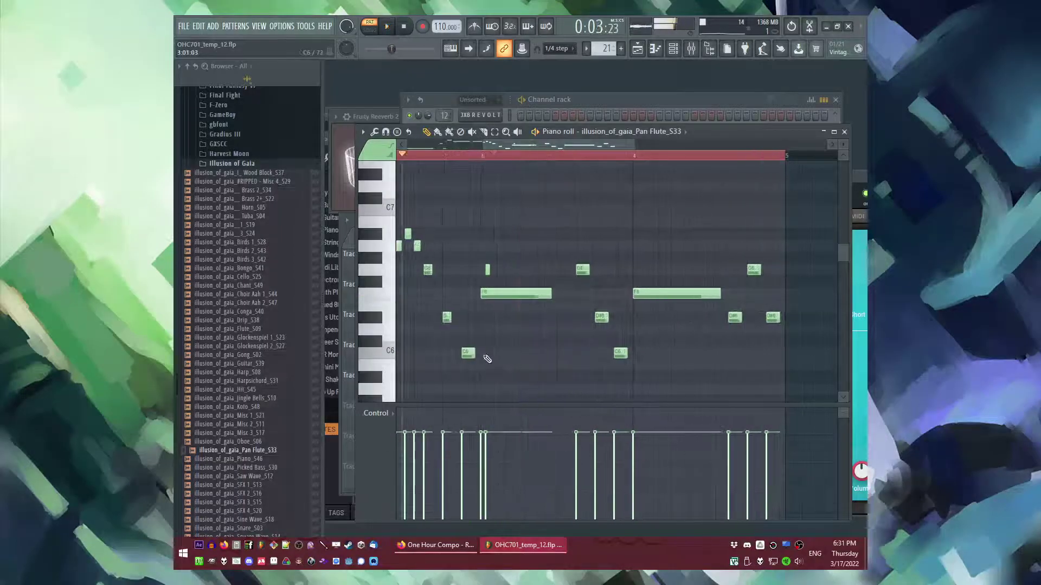
scroll(483, 356, up, 2)
drag(431, 318, 443, 319)
key(space)
key(space)
scroll(556, 336, down, 2)
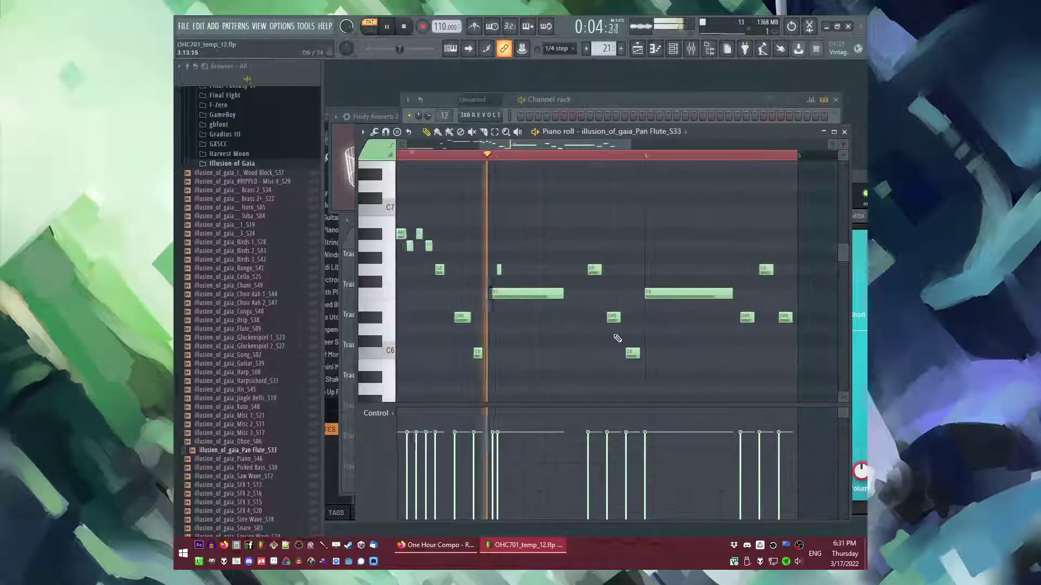
Step: Slightly lengthen the long F6 note in bar 3 and shorten the D#6 note near the bar's end
scroll(560, 328, up, 1)
key(space)
drag(547, 293, 554, 293)
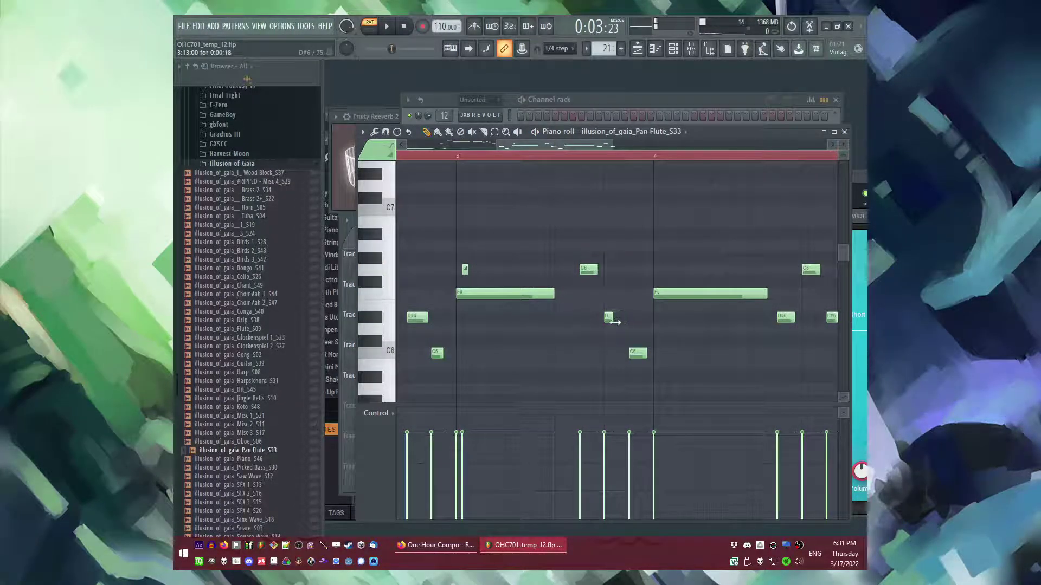
key(space)
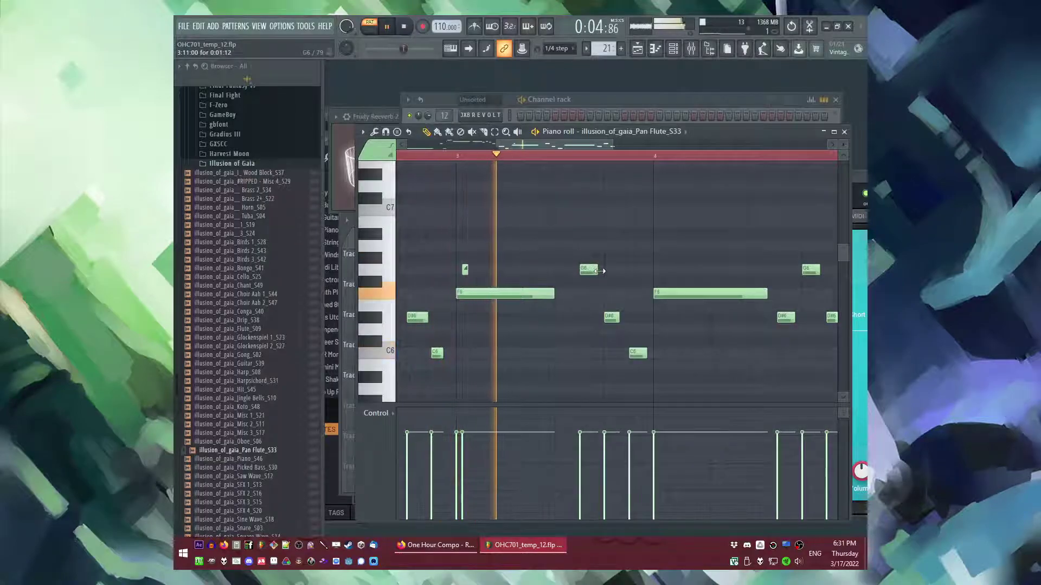
Step: Add short F6 and D#6 grace notes at the start of bar 4, ahead of the long F6 note
scroll(621, 313, up, 1)
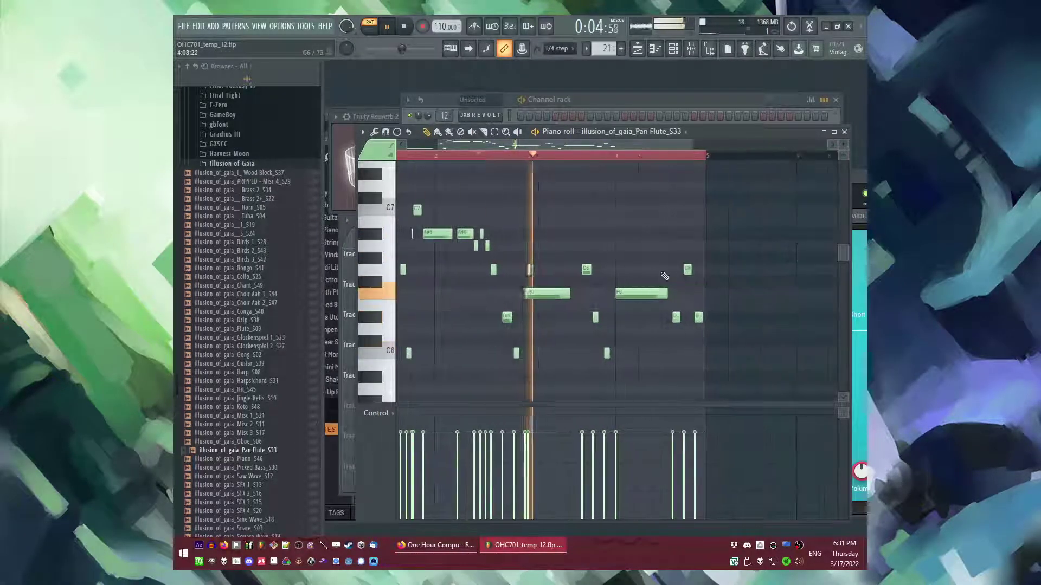
key(space)
click(534, 317)
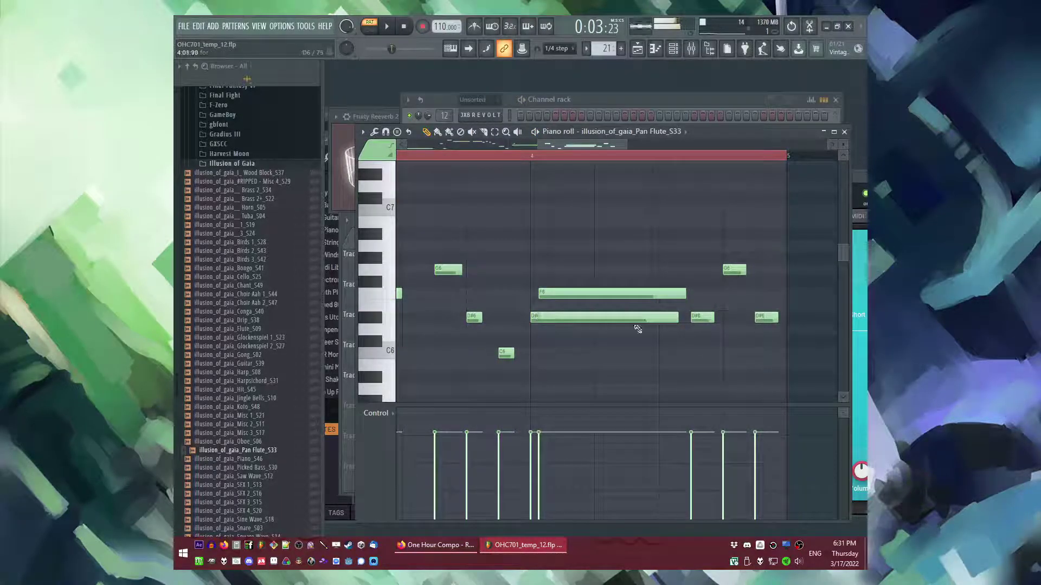
double_click(674, 322)
key(Escape)
drag(676, 320, 515, 317)
scroll(547, 311, up, 2)
click(507, 292)
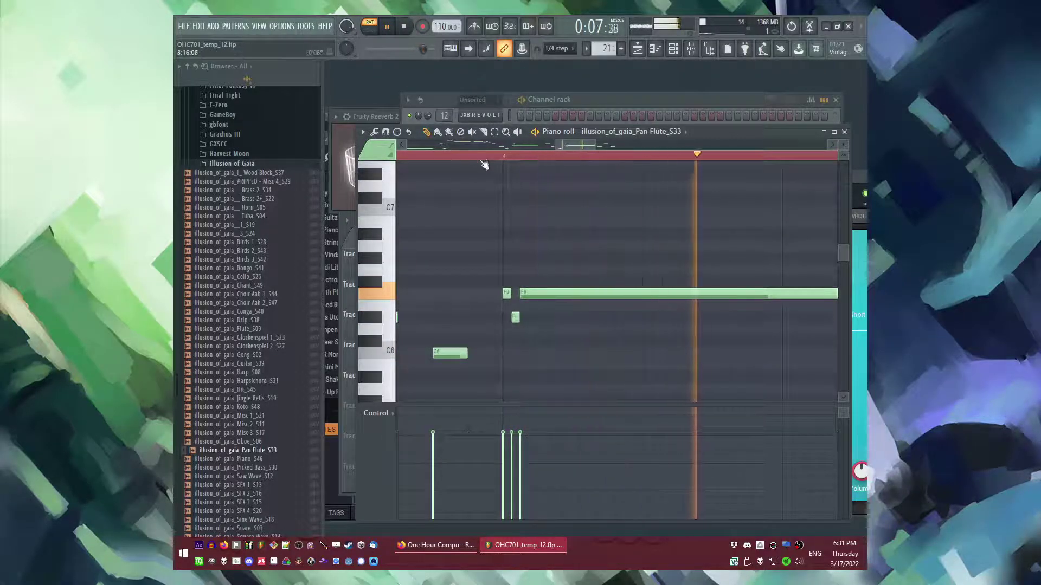
Step: Shorten the first D#6 note near the end of bar 4 and insert a short C6 note directly after it
scroll(478, 239, down, 5)
scroll(626, 333, up, 3)
key(space)
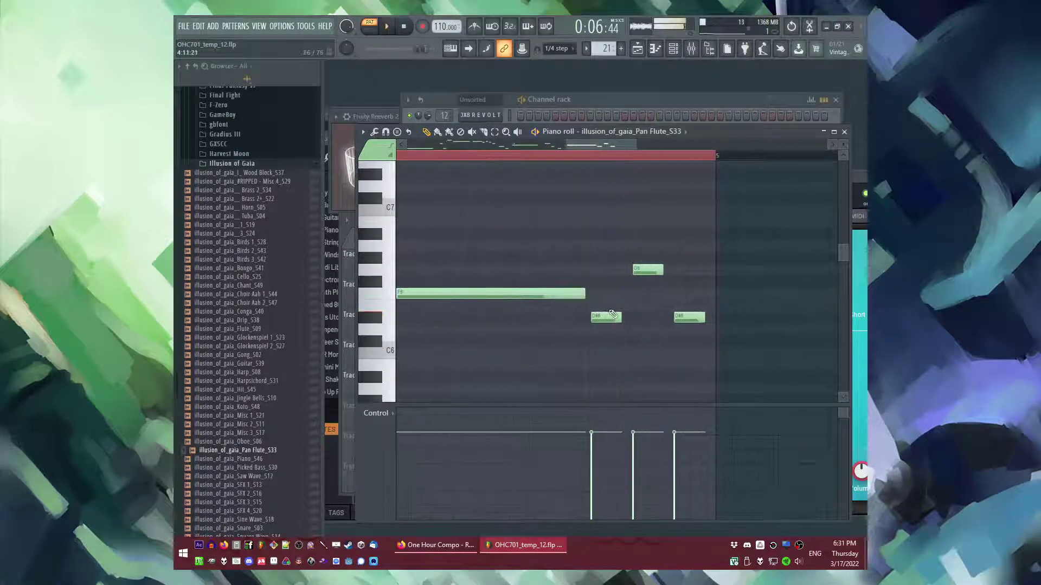
click(610, 358)
key(space)
scroll(622, 360, down, 3)
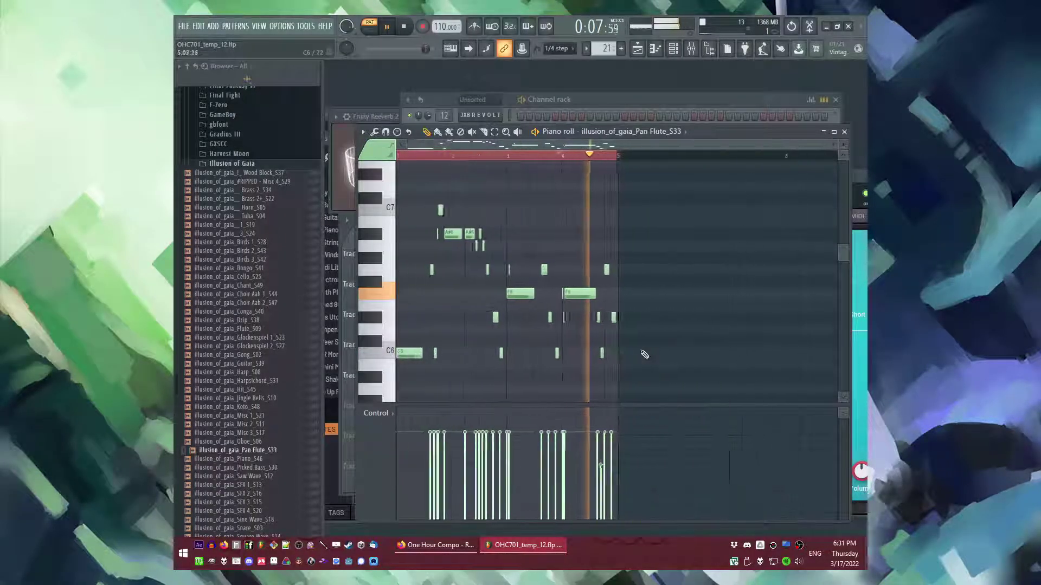
Step: Shorten the G6 note near the end of bar 4 and slightly lengthen the final D#6 note
scroll(558, 353, up, 3)
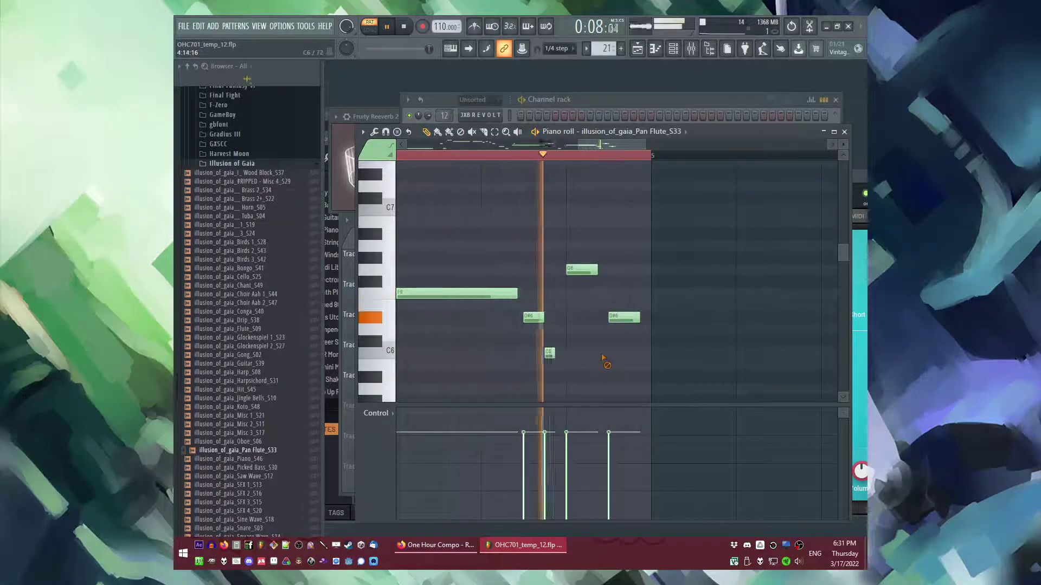
key(space)
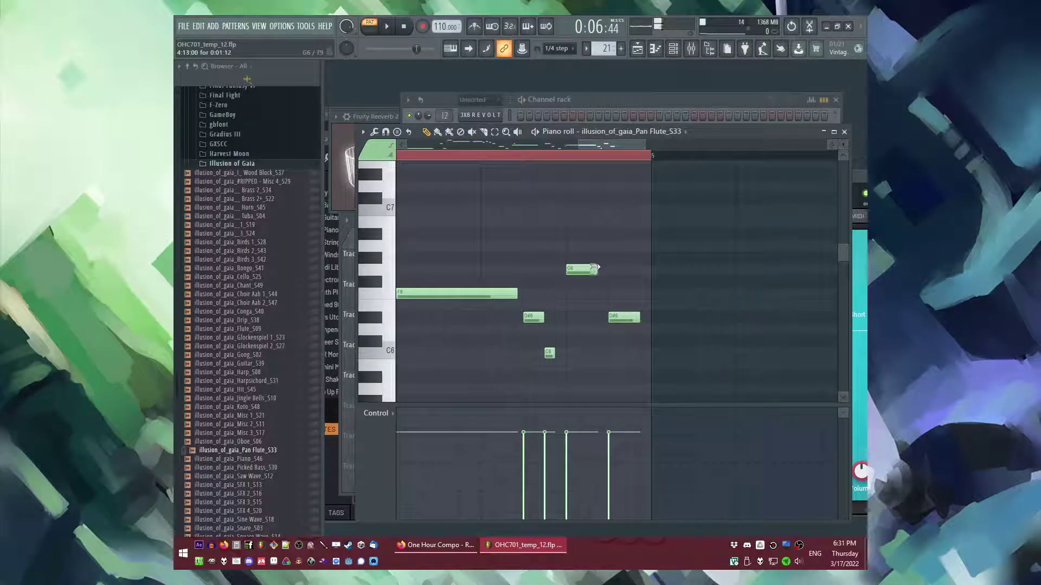
key(space)
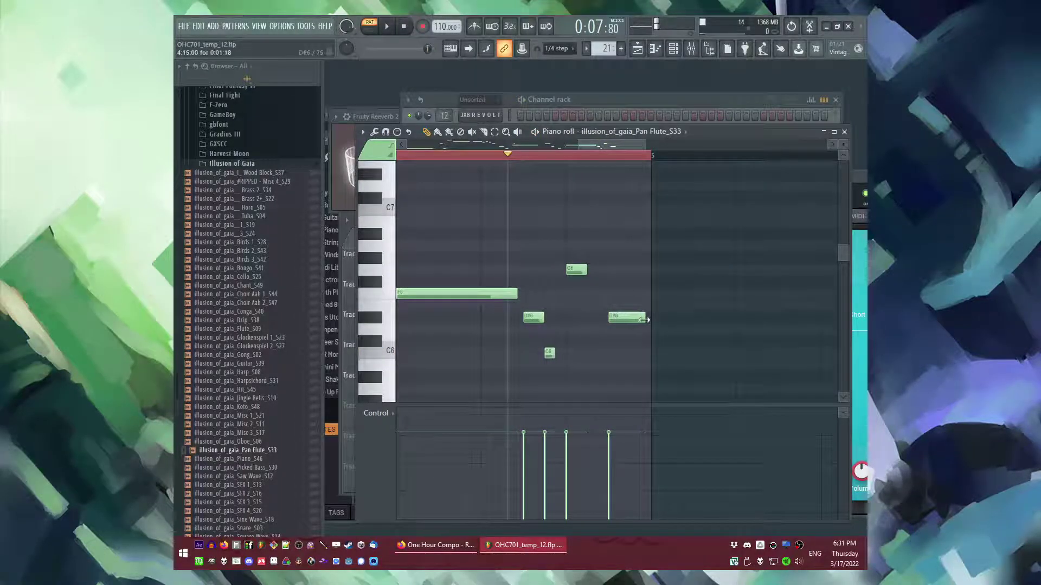
Step: Duplicate the whole four-bar melody into bars 5 to 8 and play the copy from bars 5 and 6
key(ctrl+a)
scroll(595, 279, down, 3)
key(ctrl+b)
scroll(690, 279, up, 2)
scroll(673, 271, down, 2)
key(ctrl+d)
click(512, 157)
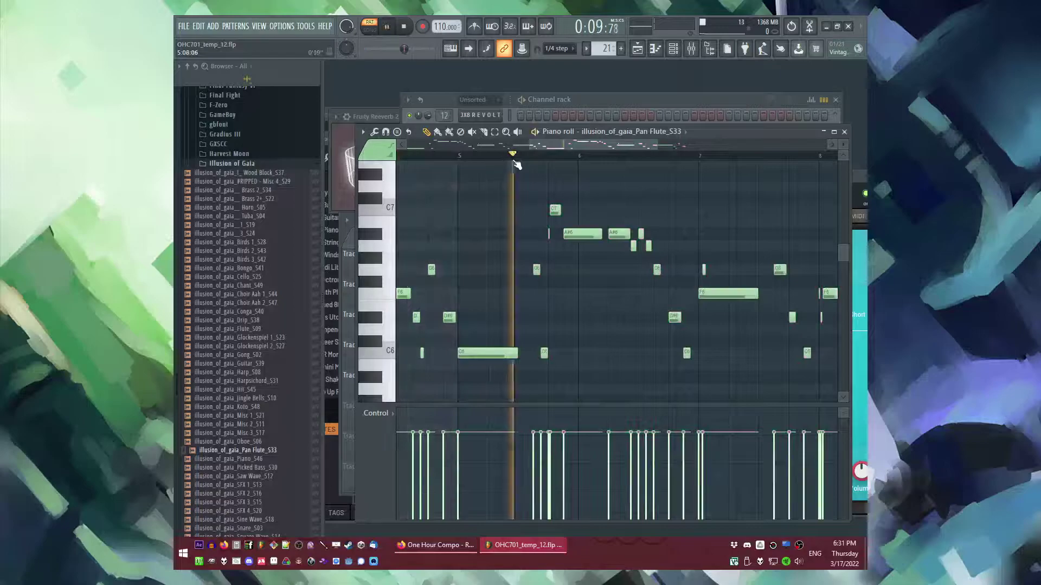
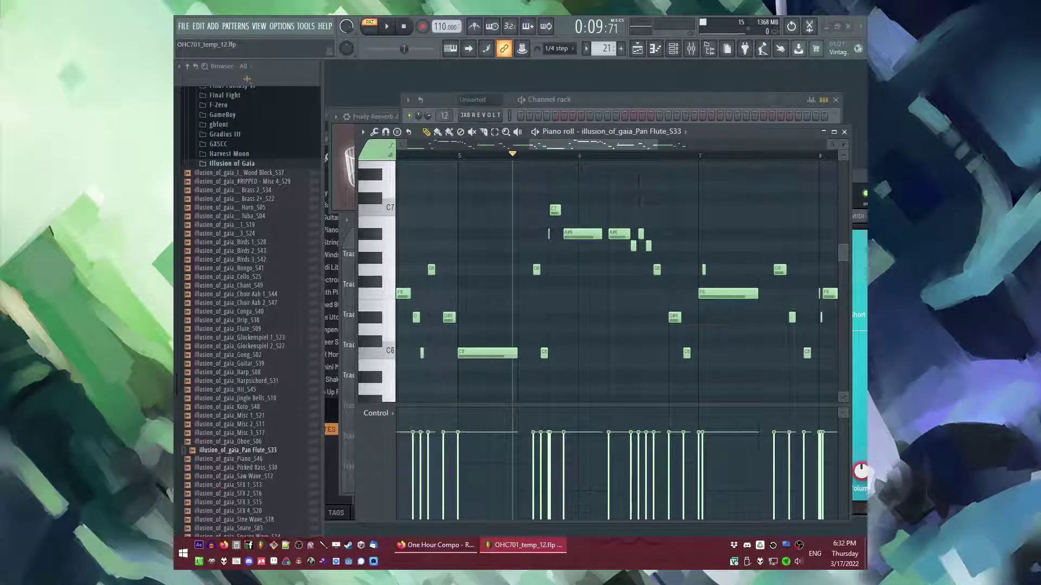
click(600, 157)
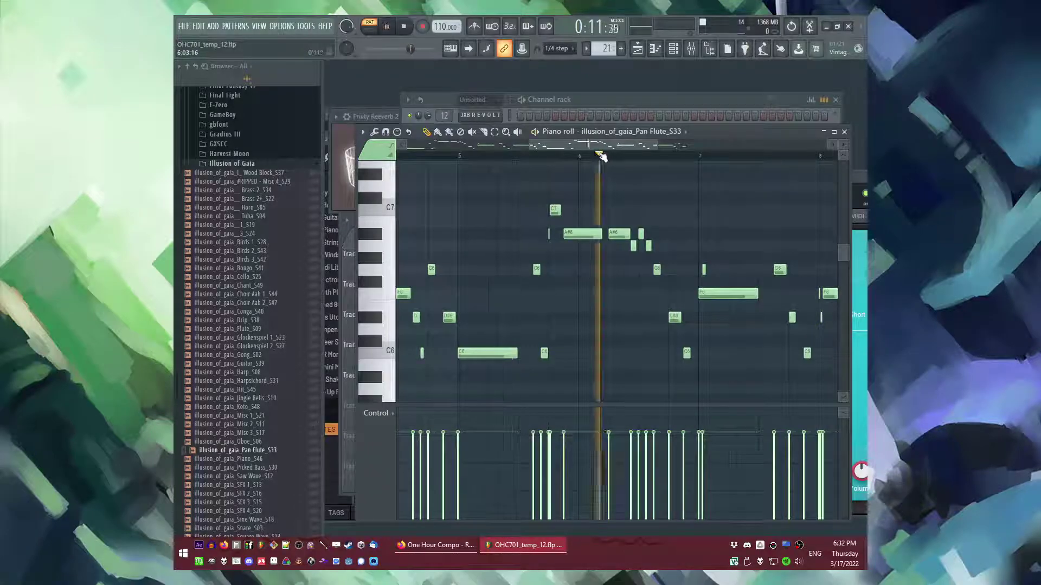
key(space)
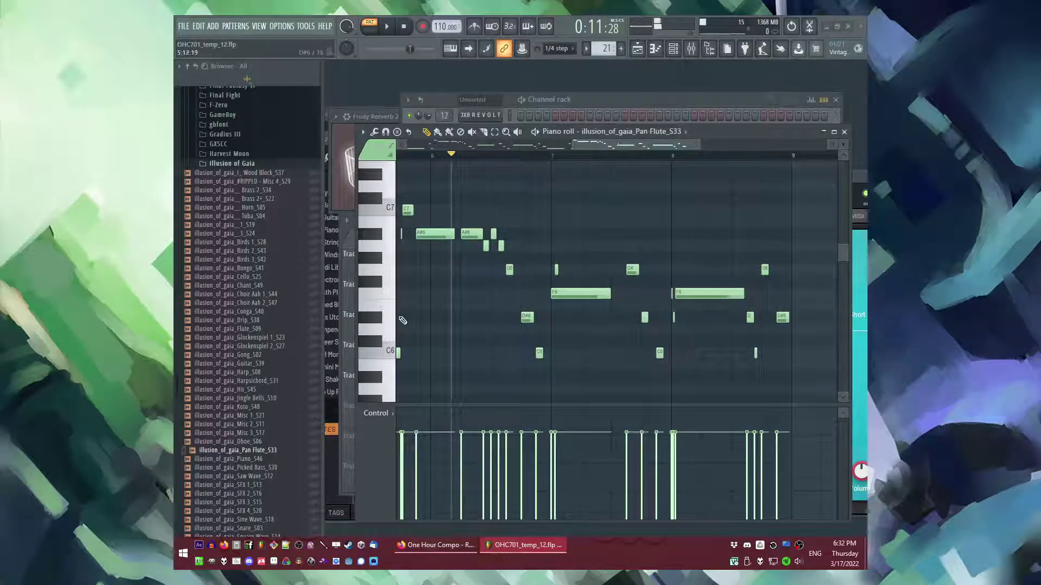
Step: Transpose all the notes in bars 7 and 8 down by one semitone
scroll(517, 250, up, 2)
scroll(516, 231, down, 2)
drag(514, 224, 837, 385)
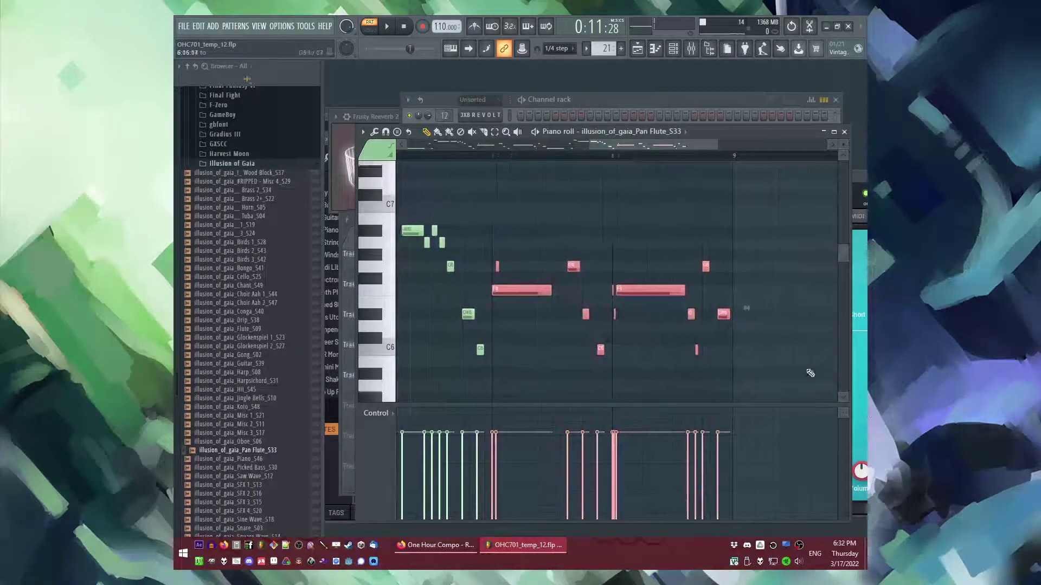
scroll(516, 289, up, 1)
drag(512, 288, 511, 301)
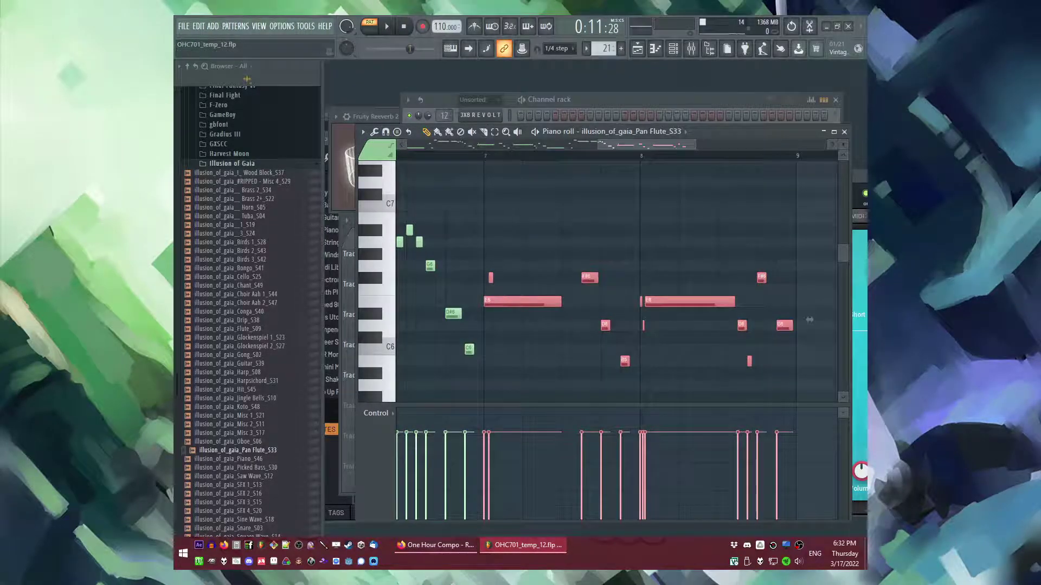
click(578, 193)
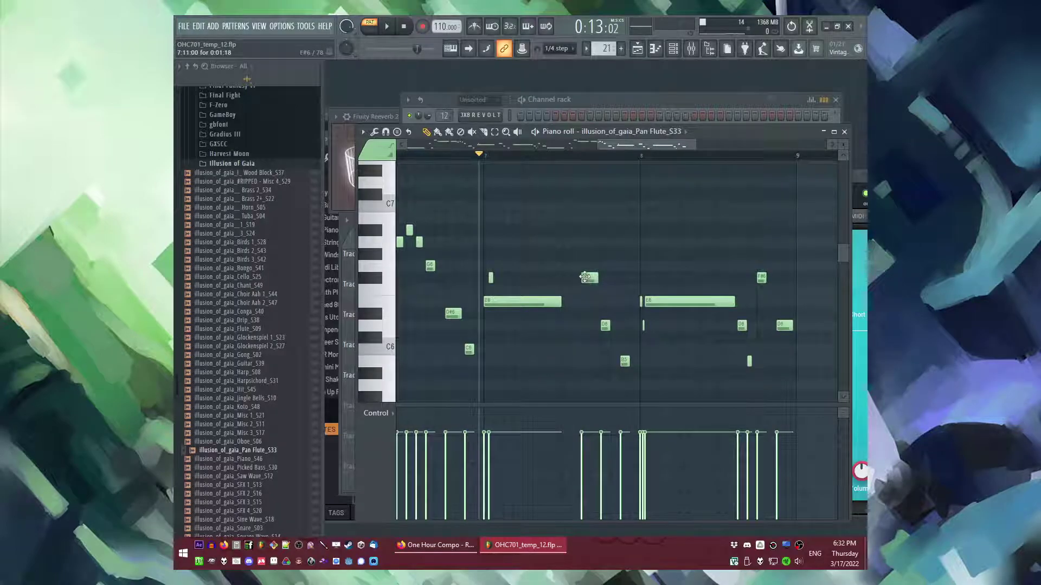
Step: Raise the last three notes of bar 7 to A#6, C#7 and A#6
drag(583, 228, 581, 230)
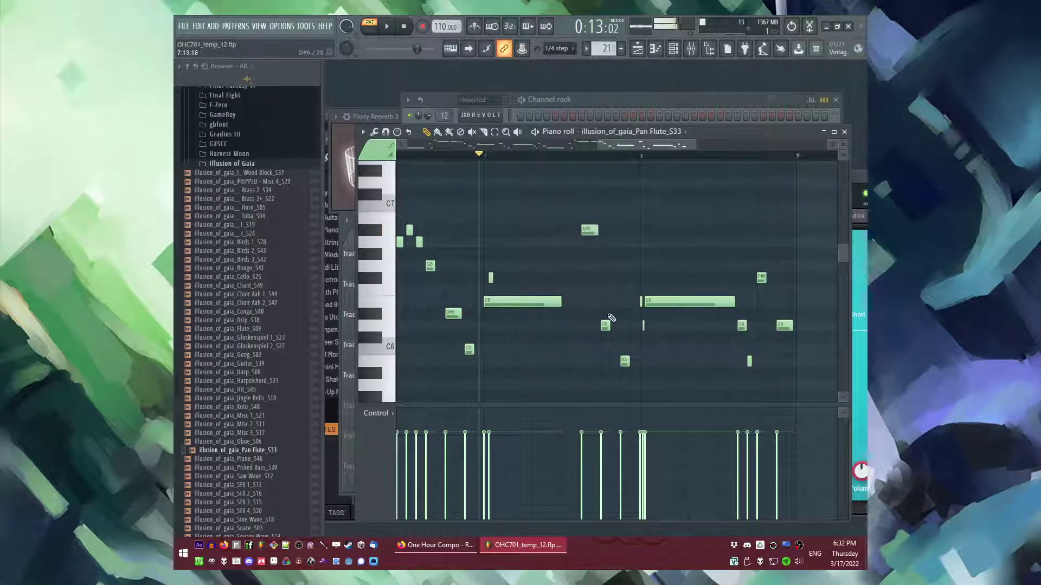
click(604, 183)
drag(600, 213, 600, 197)
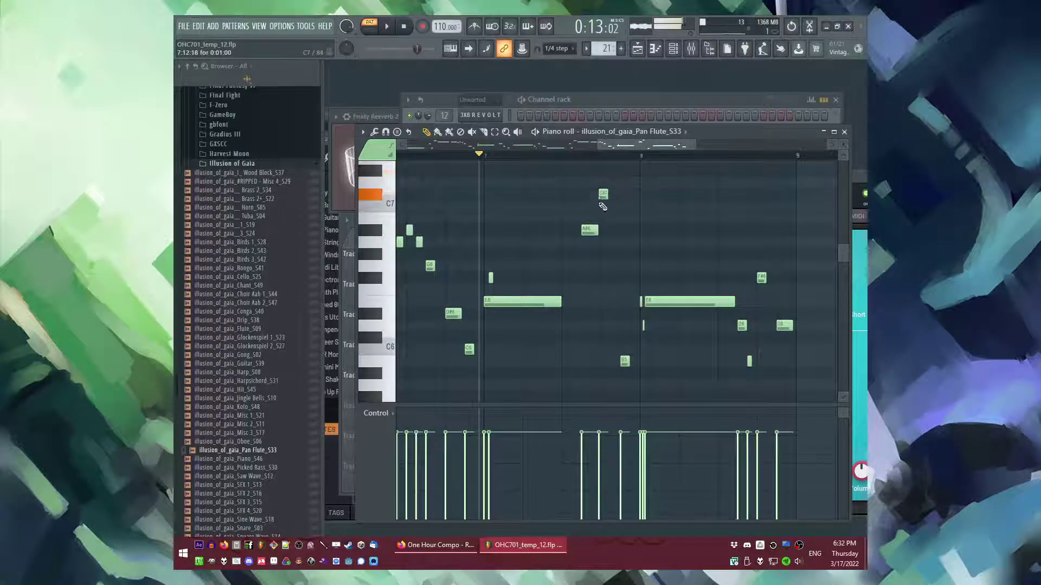
scroll(601, 199, up, 2)
drag(621, 248, 622, 220)
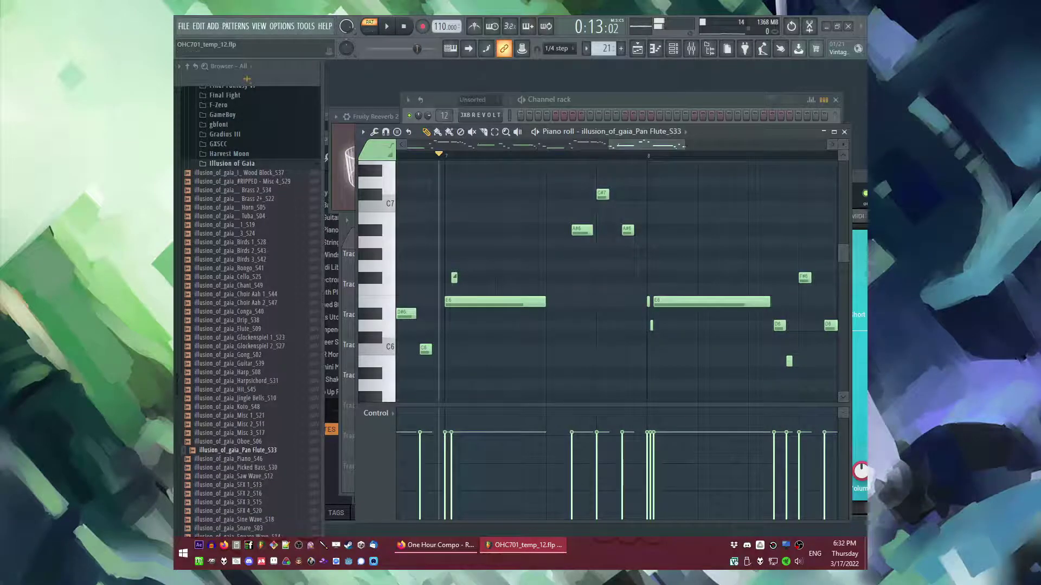
Step: Move the two grace notes and the long note at the start of bar 8 up together, putting the long note on C7
scroll(498, 273, down, 2)
scroll(756, 274, up, 1)
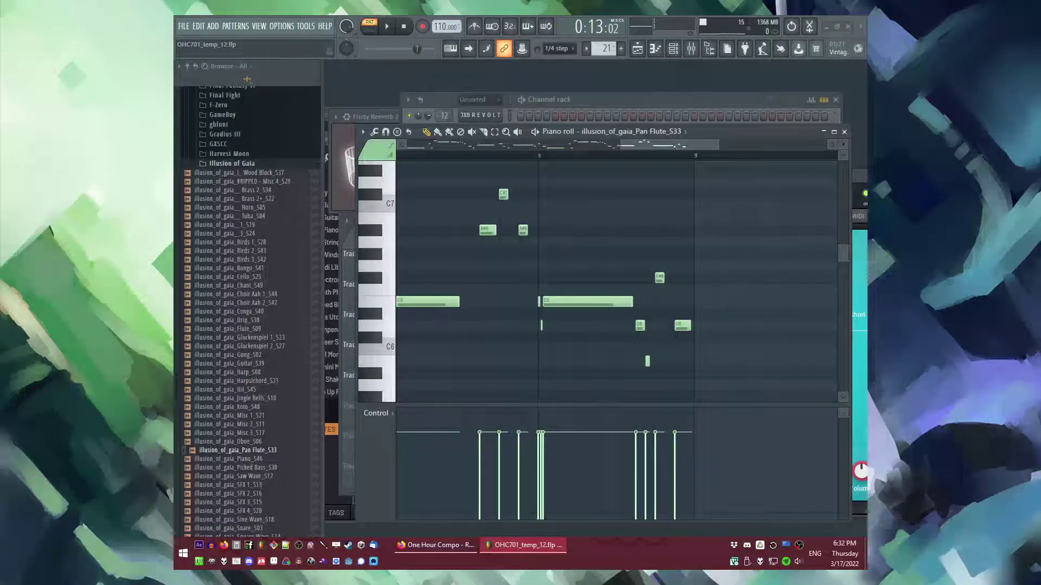
scroll(560, 236, up, 2)
drag(522, 252, 603, 364)
drag(532, 220, 520, 191)
drag(517, 238, 572, 347)
drag(571, 302, 569, 206)
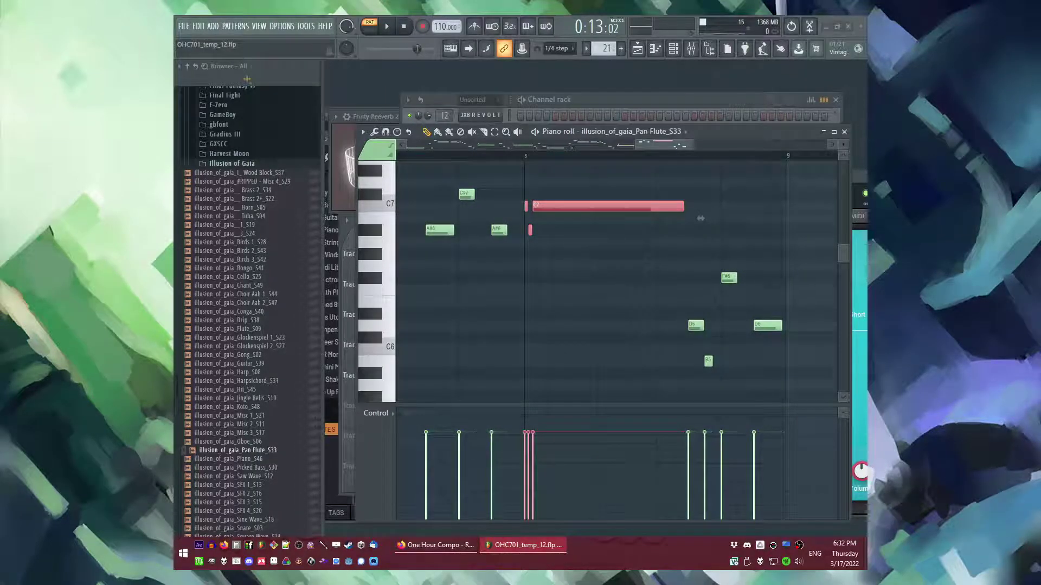
click(660, 261)
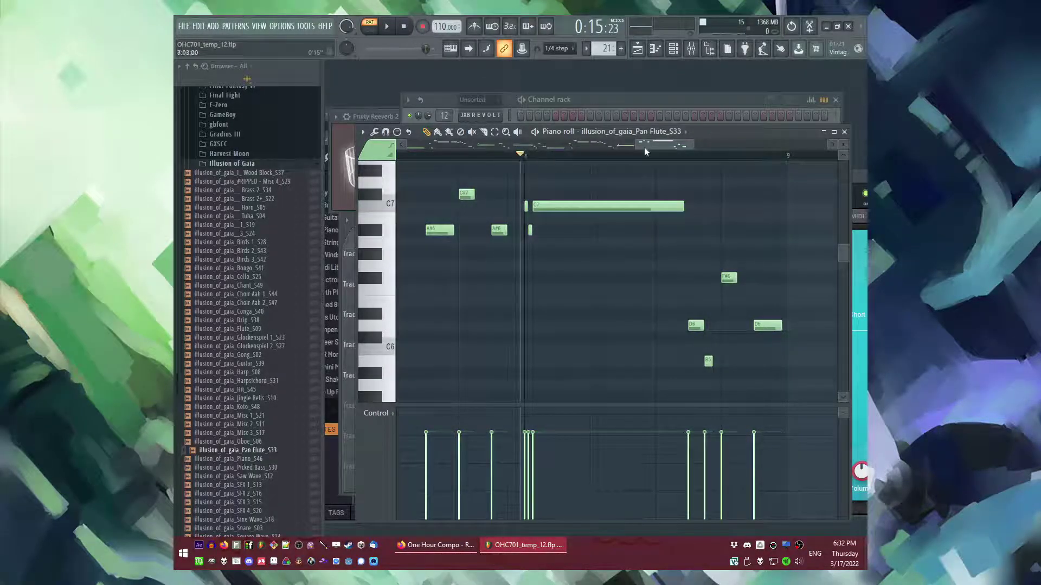
Step: Raise the last four notes of bar 8 to C7, G#6, D#7 and C7
scroll(607, 149, down, 2)
drag(566, 257, 596, 376)
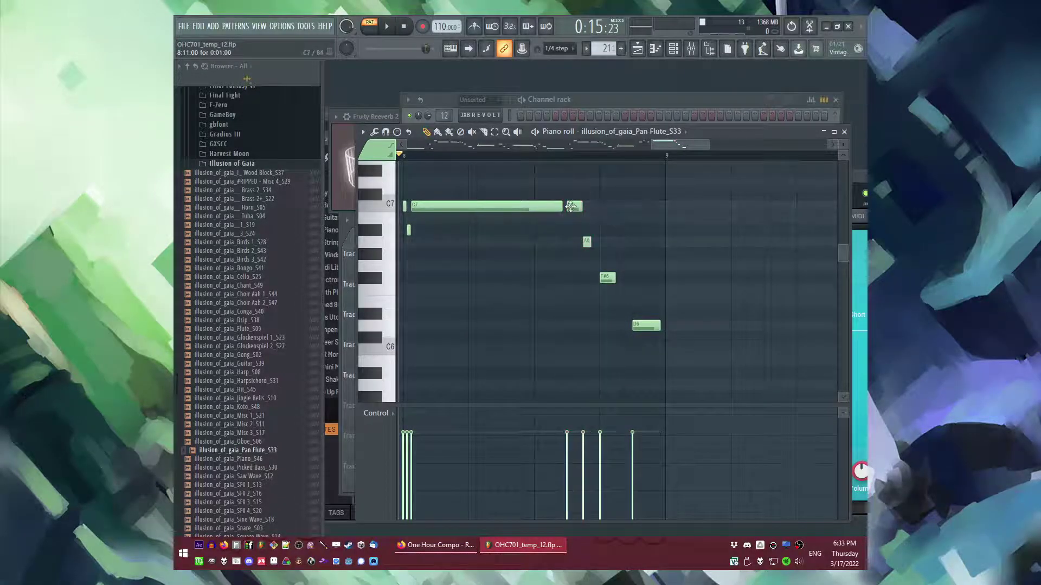
scroll(587, 240, up, 3)
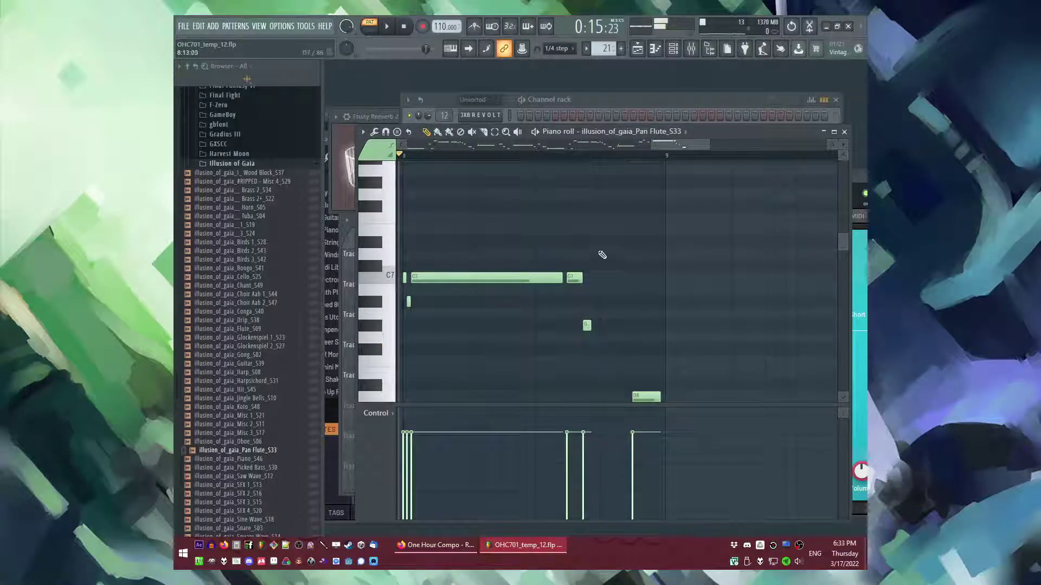
scroll(638, 348, down, 2)
click(635, 241)
Step: Audition the new phrase, then transpose all the notes in bars 7 and 8 down by three semitones
scroll(671, 249, down, 3)
drag(712, 190, 570, 329)
click(525, 156)
key(space)
key(space)
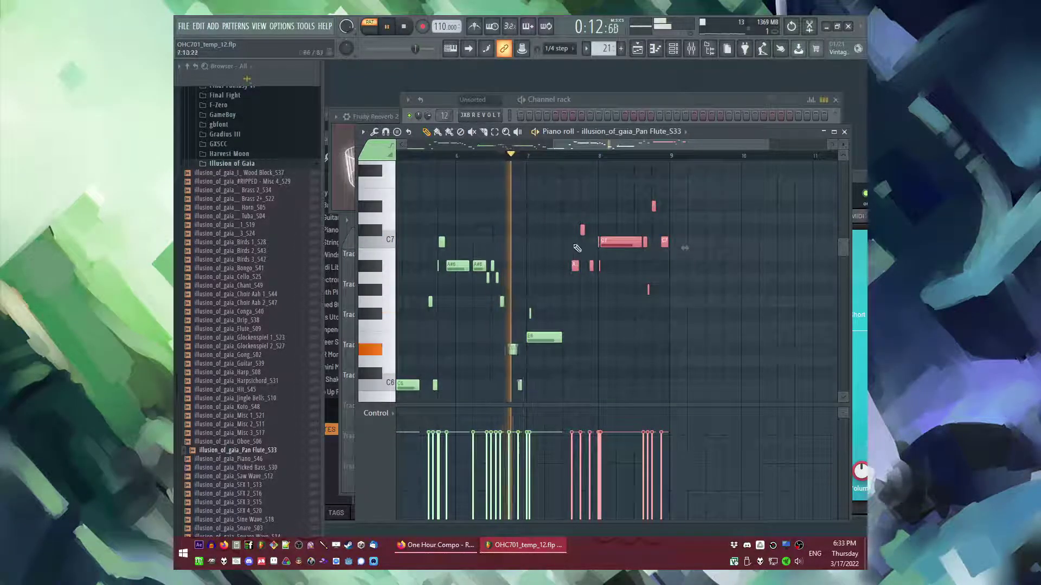
scroll(506, 224, up, 2)
drag(495, 178, 822, 345)
scroll(498, 359, up, 3)
scroll(495, 304, down, 3)
drag(509, 232, 507, 269)
key(space)
ctrl+click(534, 241)
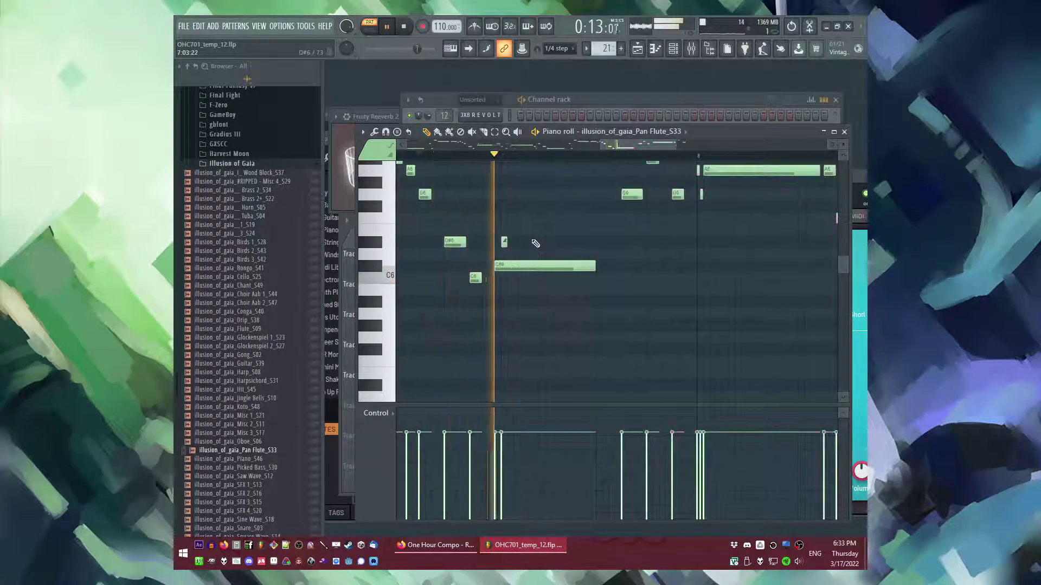
Step: Play back bars 6 to 8 and raise the long note at the start of bar 7 to D6
scroll(536, 239, up, 3)
scroll(560, 236, down, 3)
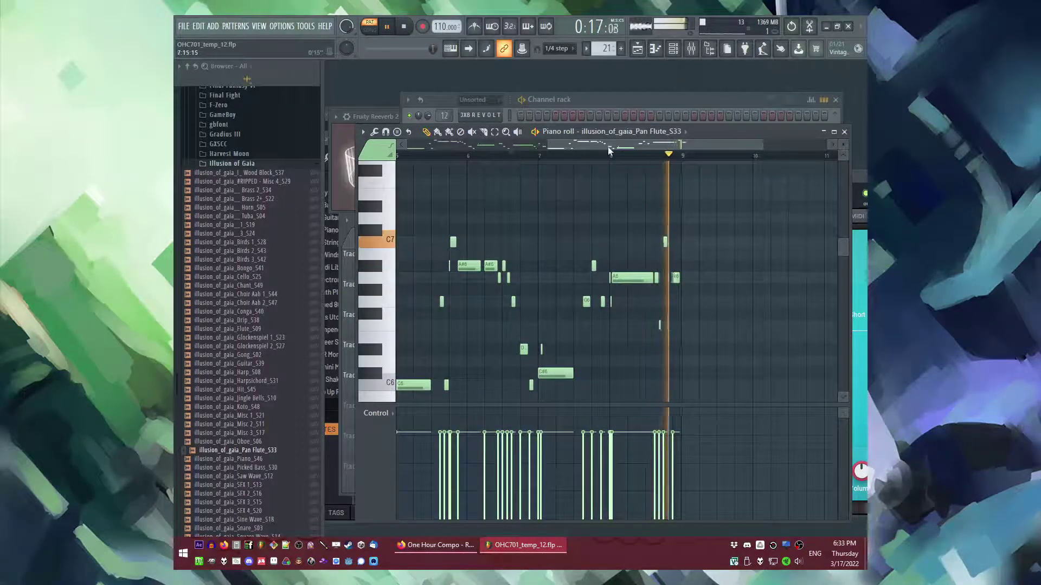
click(796, 155)
drag(767, 233, 562, 161)
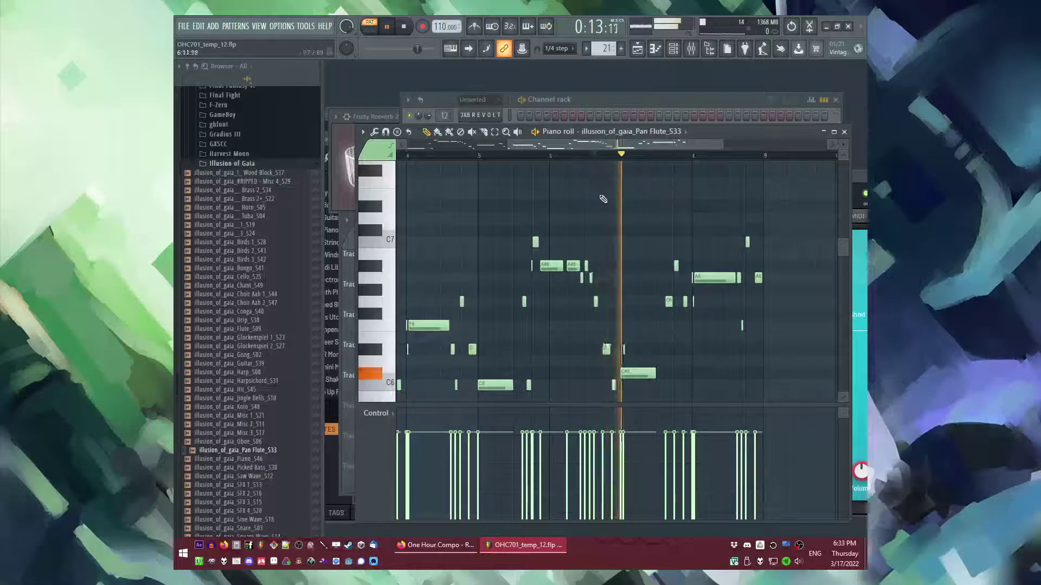
click(536, 154)
scroll(627, 307, up, 7)
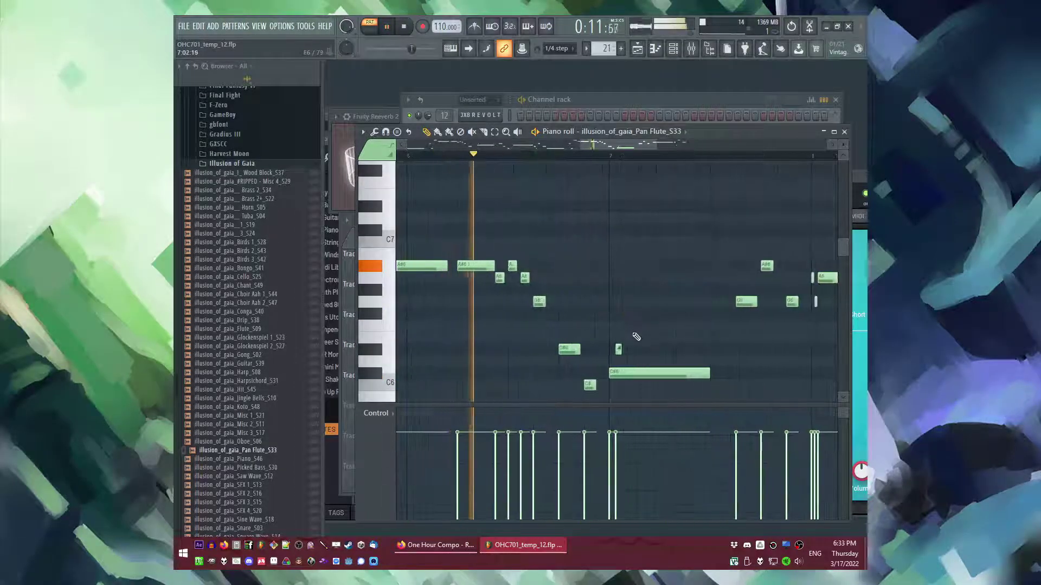
drag(610, 370, 611, 360)
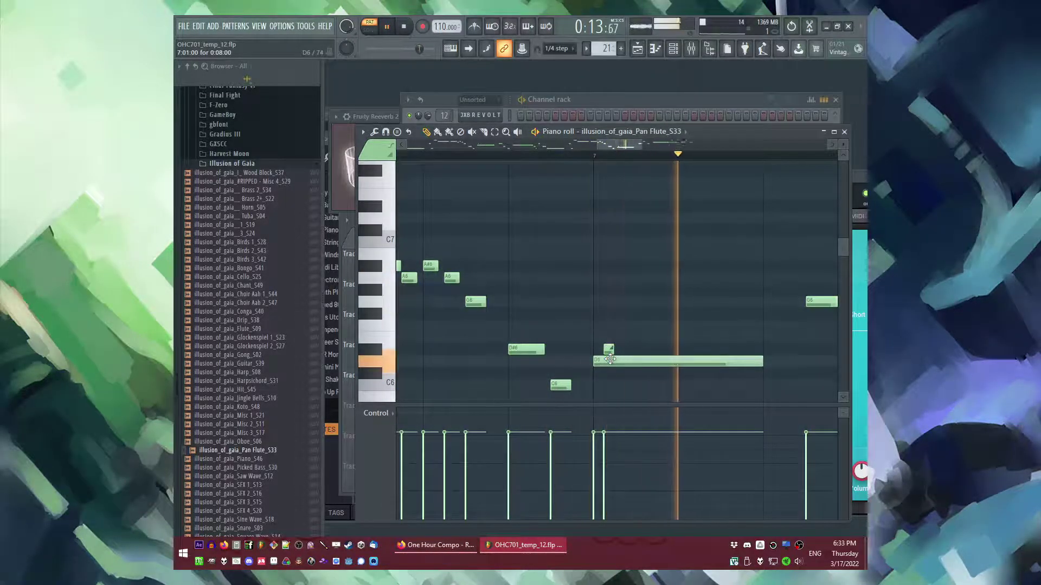
scroll(621, 305, down, 4)
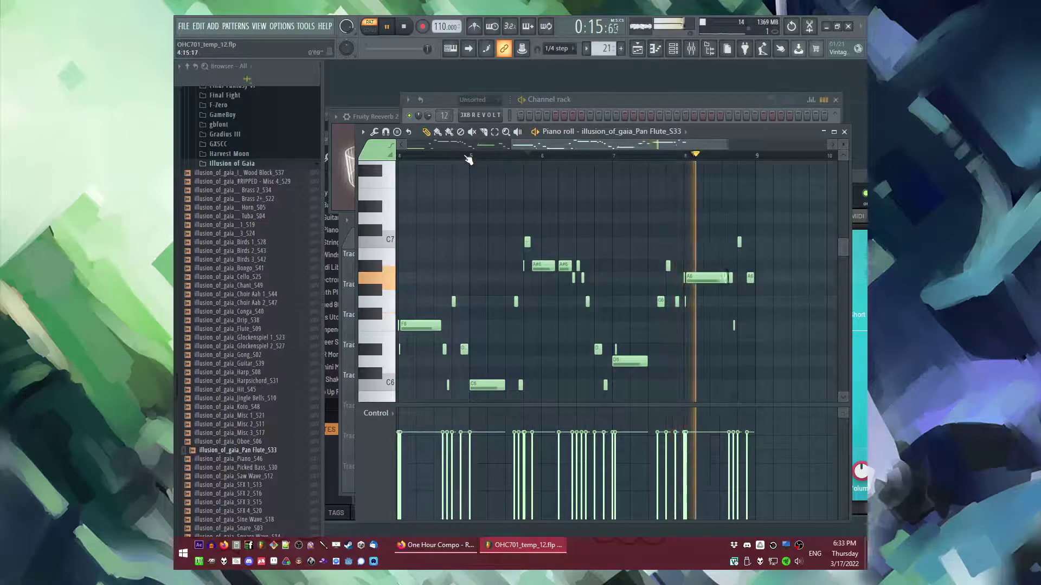
Step: Play the full song with the playlist open and review the arrangement's tracks around bars 13 to 27
key(l)
key(F5)
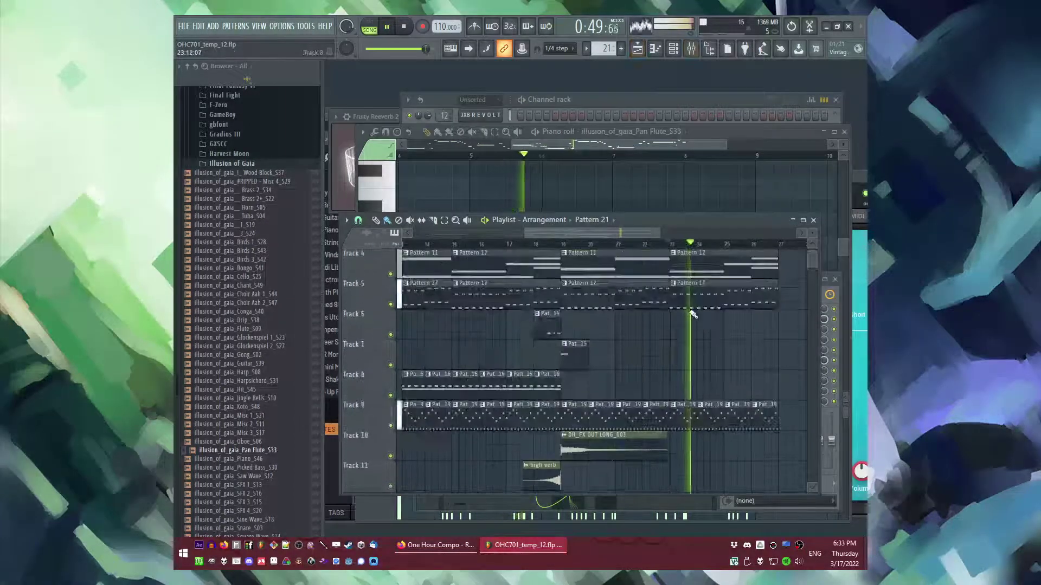
scroll(639, 306, up, 3)
ctrl+scroll(578, 292, down, 2)
ctrl+scroll(715, 337, up, 1)
ctrl+scroll(714, 328, up, 2)
ctrl+scroll(713, 328, down, 2)
scroll(711, 327, down, 2)
scroll(710, 324, down, 3)
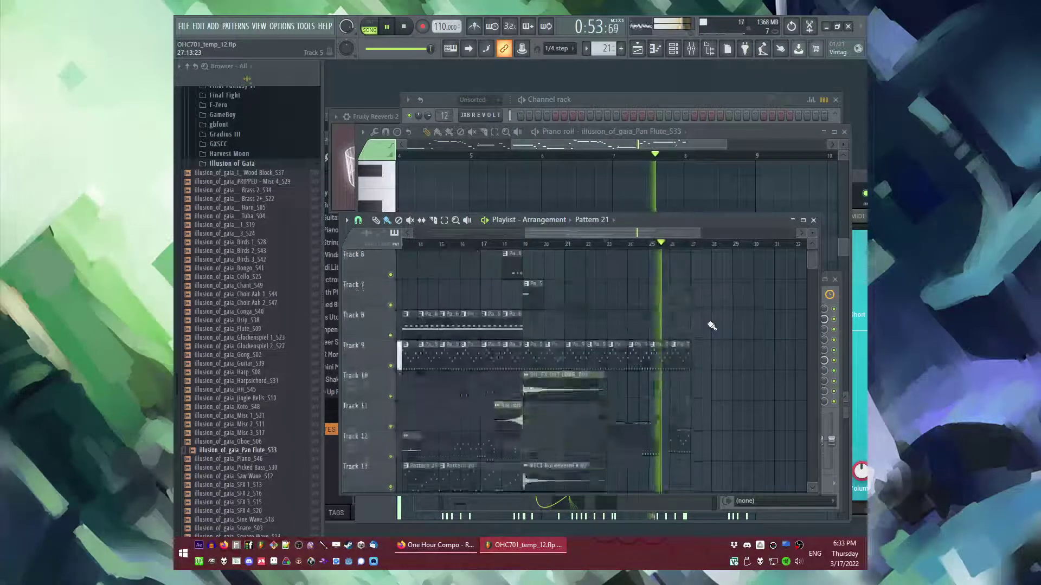
Step: Try duplicating the Pattern 21 clip on Track 14 from bar 27, and delete the copy
scroll(716, 325, down, 3)
key(ctrl+b)
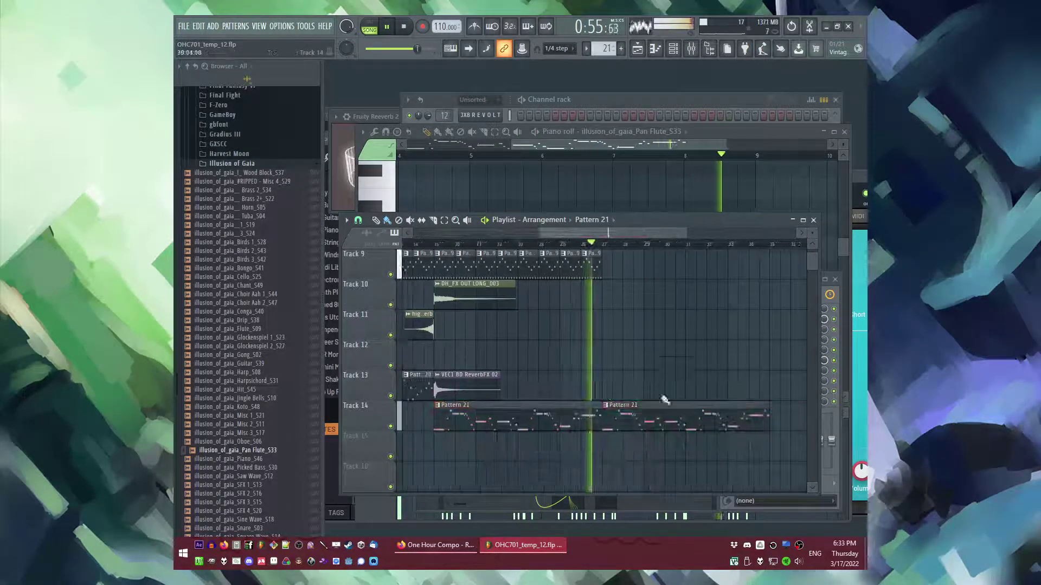
right_click(647, 411)
Step: Reopen Pattern 21's pan flute notes and place a half-bar C6 note at the start of bar 9
double_click(586, 426)
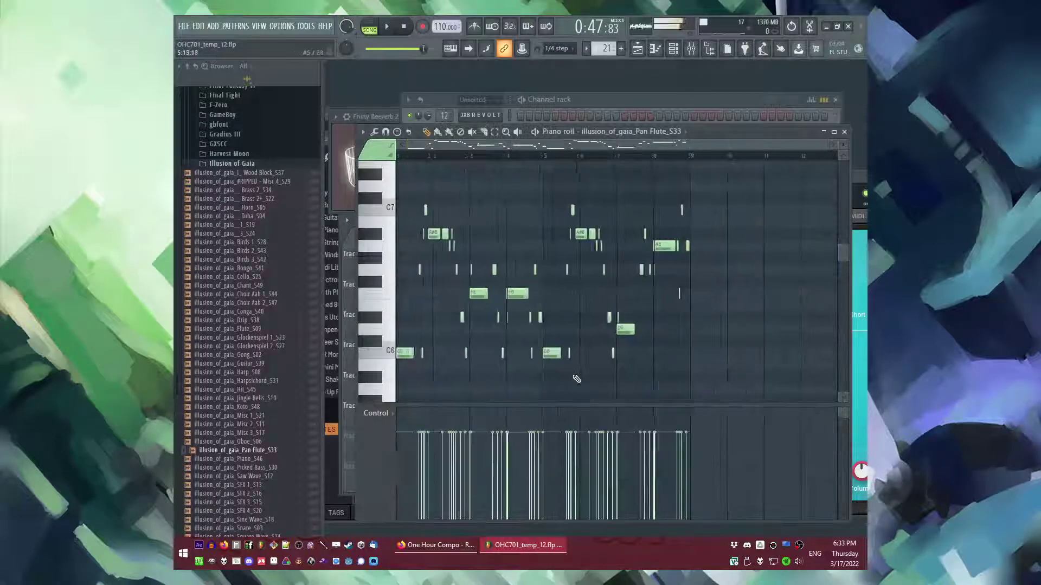
scroll(758, 344, up, 5)
click(536, 352)
scroll(687, 347, down, 2)
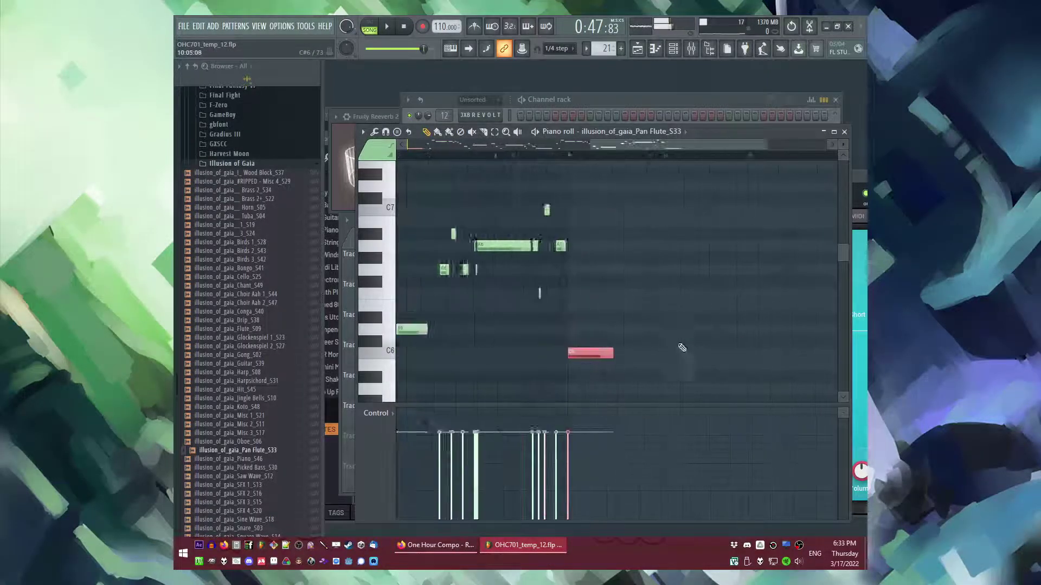
Step: Lengthen the closing C6 note of the pan flute melody to fill all of bar 9
scroll(629, 325, up, 3)
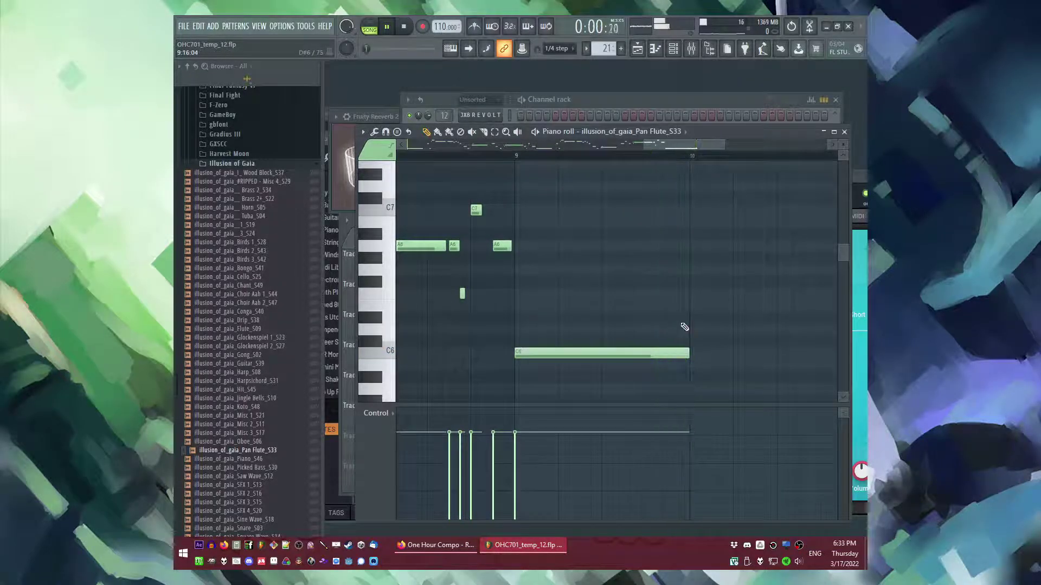
scroll(666, 303, down, 4)
key(space)
Step: Play the song from just before bar 19 with the playlist open, and review Tracks 1 to 14 around the third section
key(F5)
click(424, 244)
scroll(620, 355, up, 5)
scroll(685, 368, down, 3)
scroll(676, 338, up, 2)
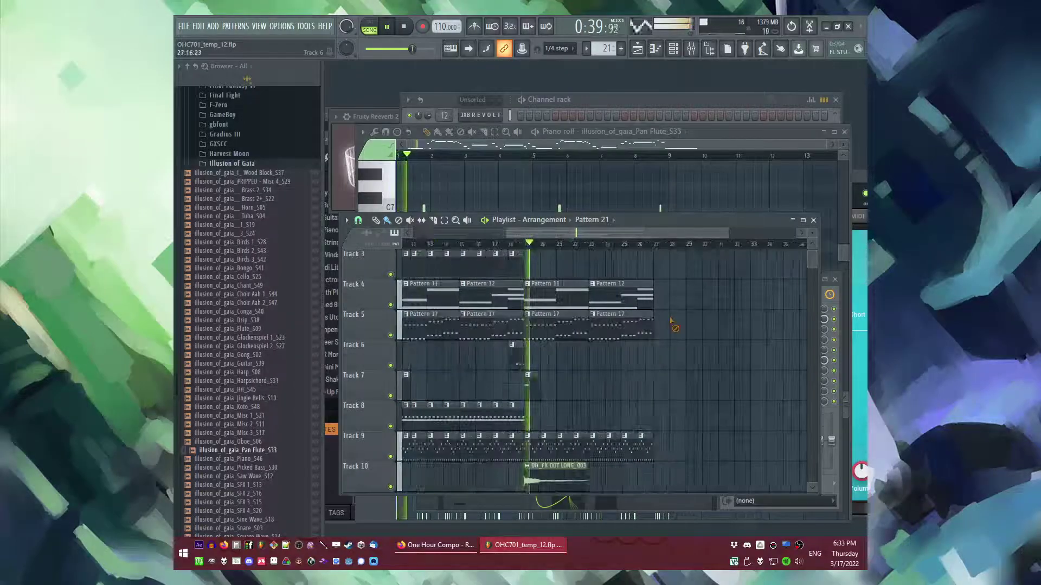
scroll(575, 336, up, 2)
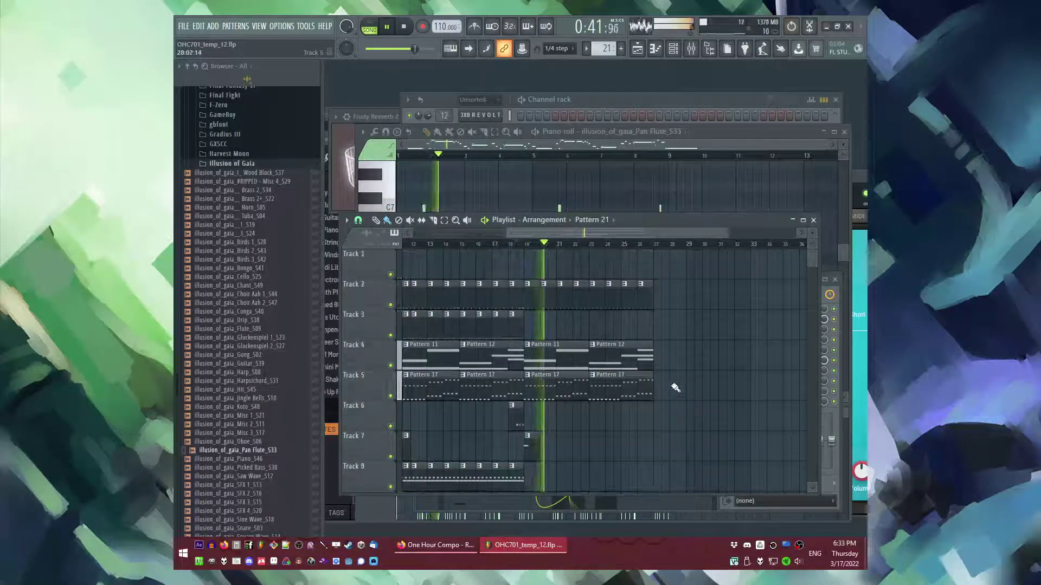
scroll(672, 390, up, 1)
scroll(667, 389, down, 8)
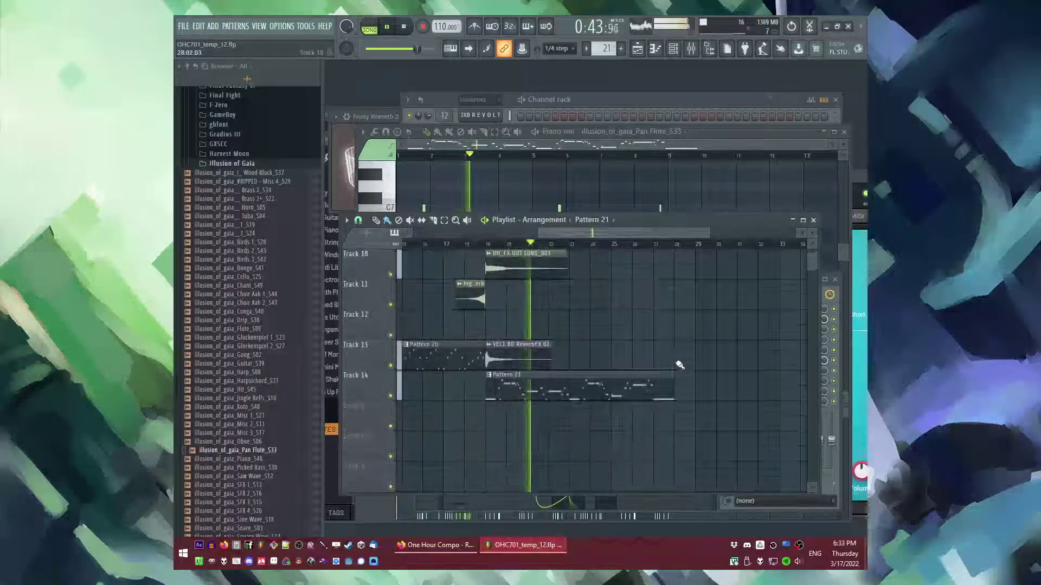
scroll(596, 357, up, 7)
scroll(521, 369, up, 1)
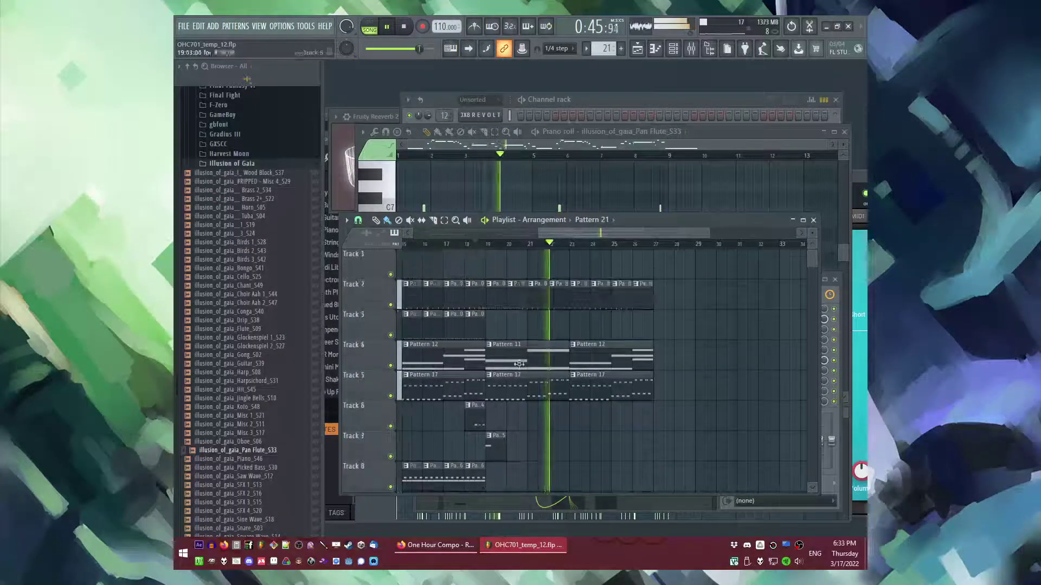
scroll(596, 347, down, 7)
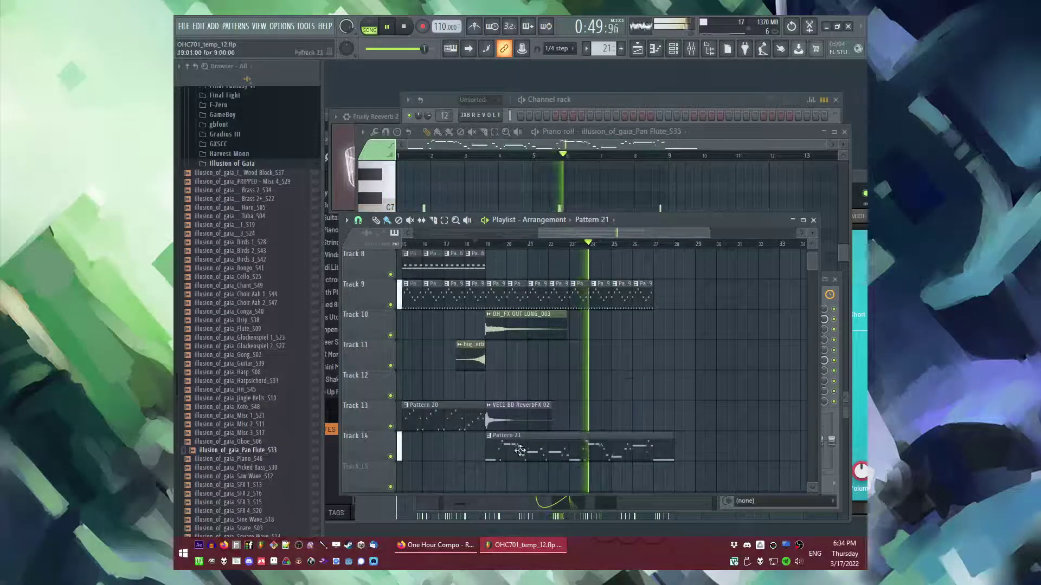
scroll(596, 377, up, 6)
scroll(664, 384, down, 1)
scroll(681, 385, down, 1)
key(space)
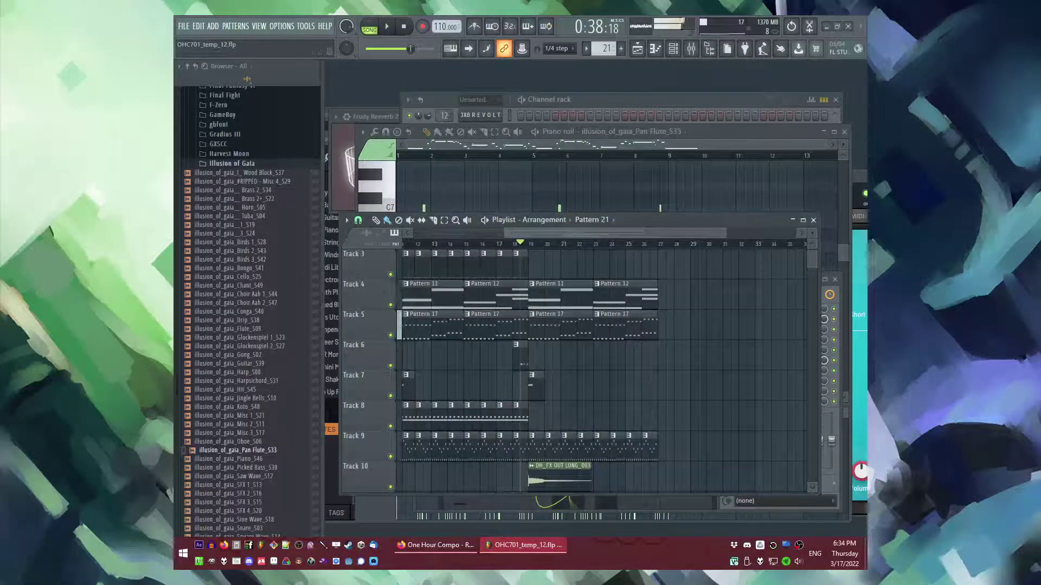
key(space)
scroll(623, 378, down, 2)
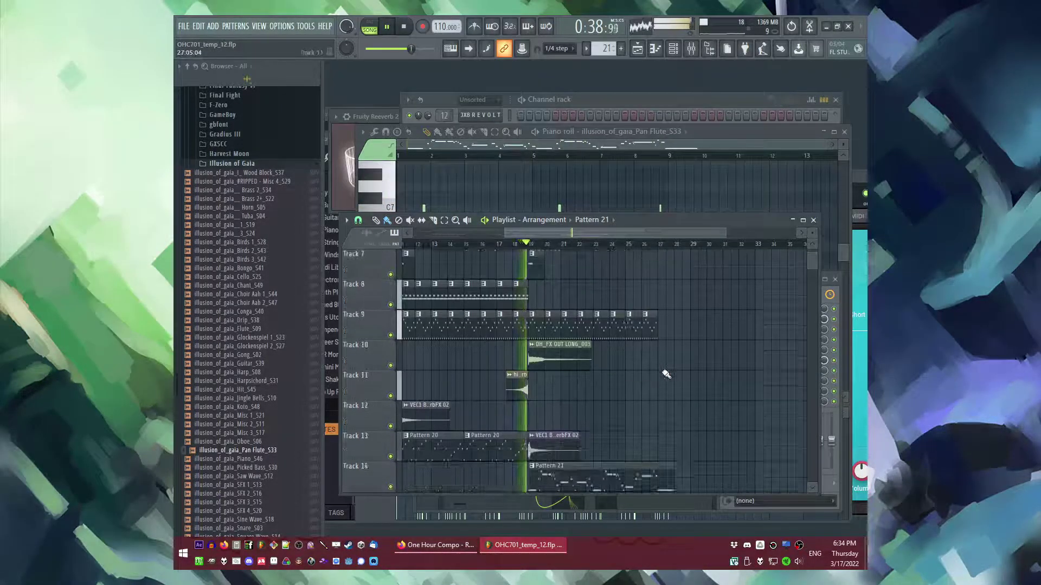
scroll(515, 261, up, 1)
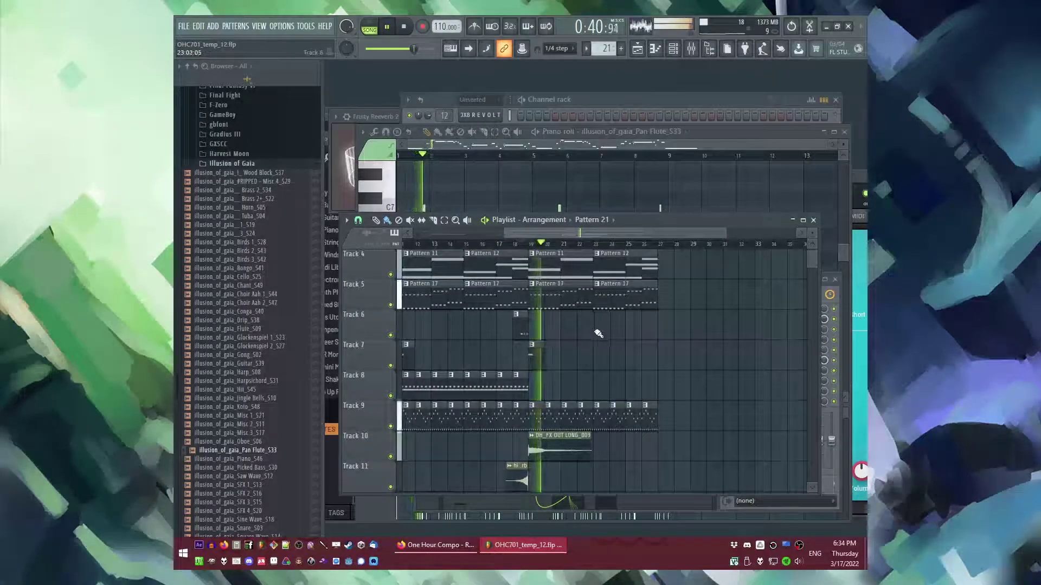
scroll(598, 334, down, 7)
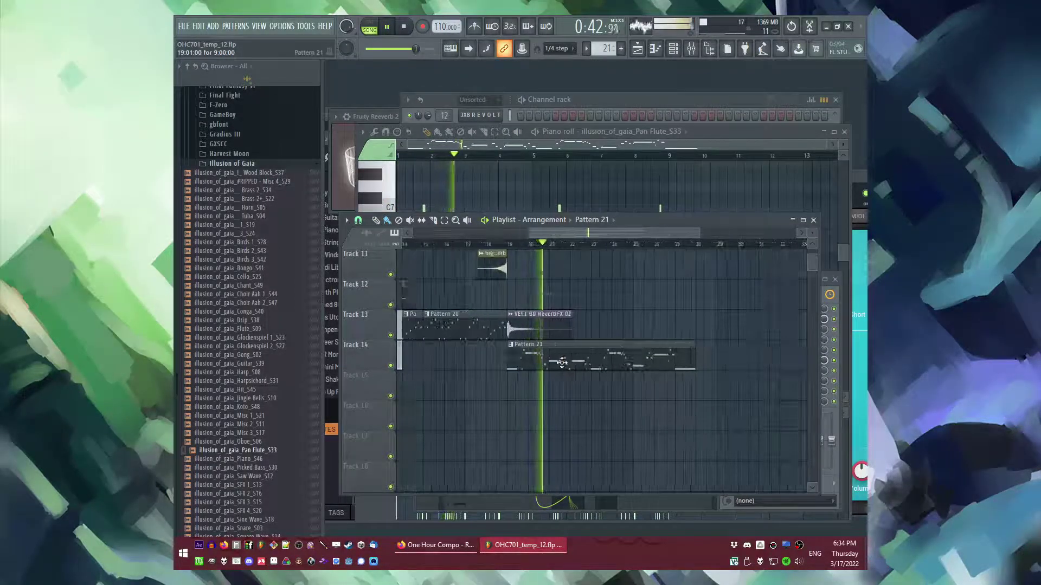
Step: Inspect the Fruity parametric EQ 2 and Fruity delay bank effects on the Retrovibe mixer track
key(F9)
click(612, 336)
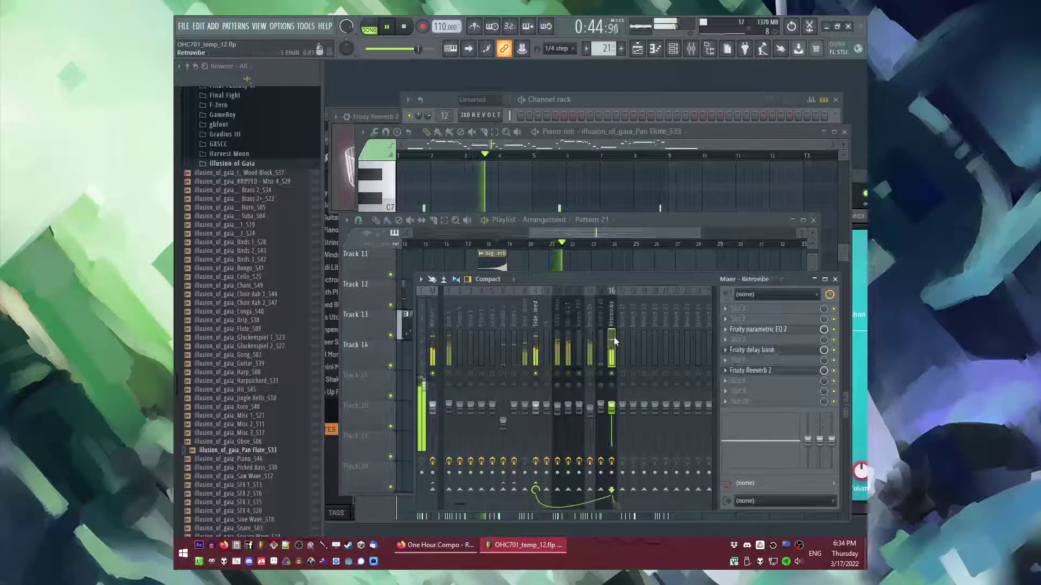
click(748, 330)
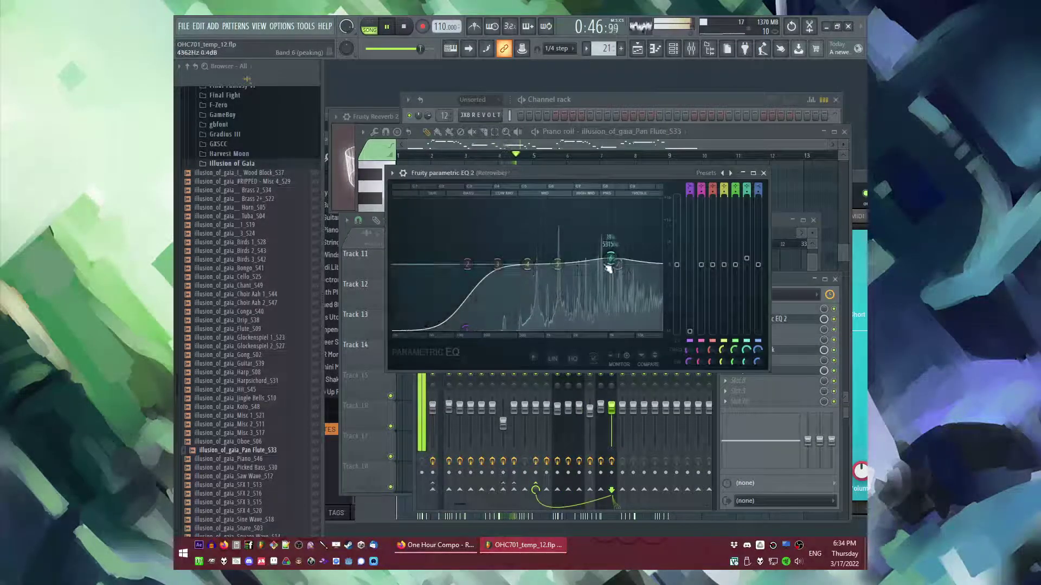
click(763, 173)
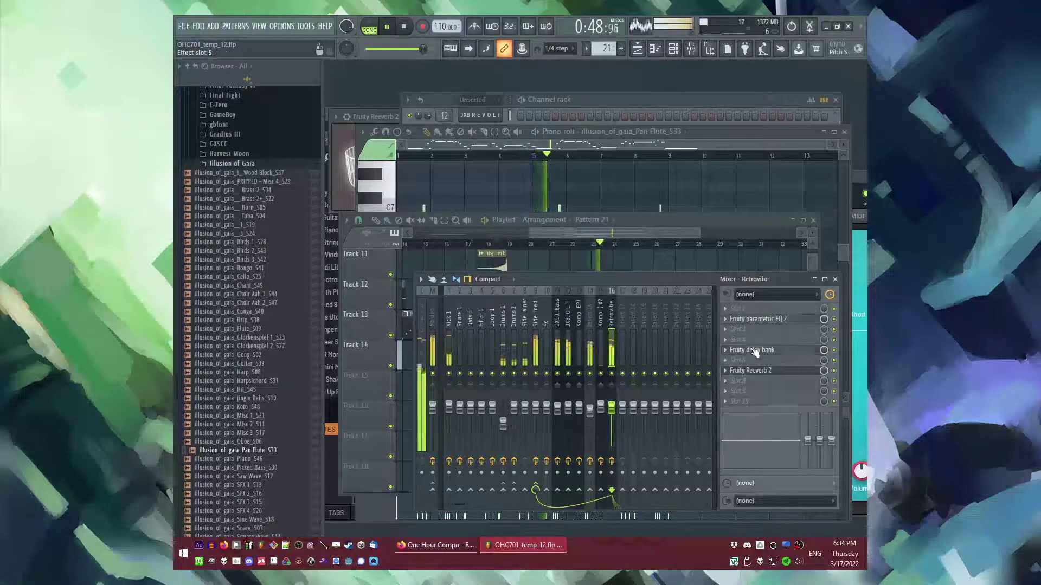
click(755, 350)
click(727, 202)
Step: Clone the pan flute channel and copy Pattern 21's lead notes into the clone
scroll(694, 368, up, 3)
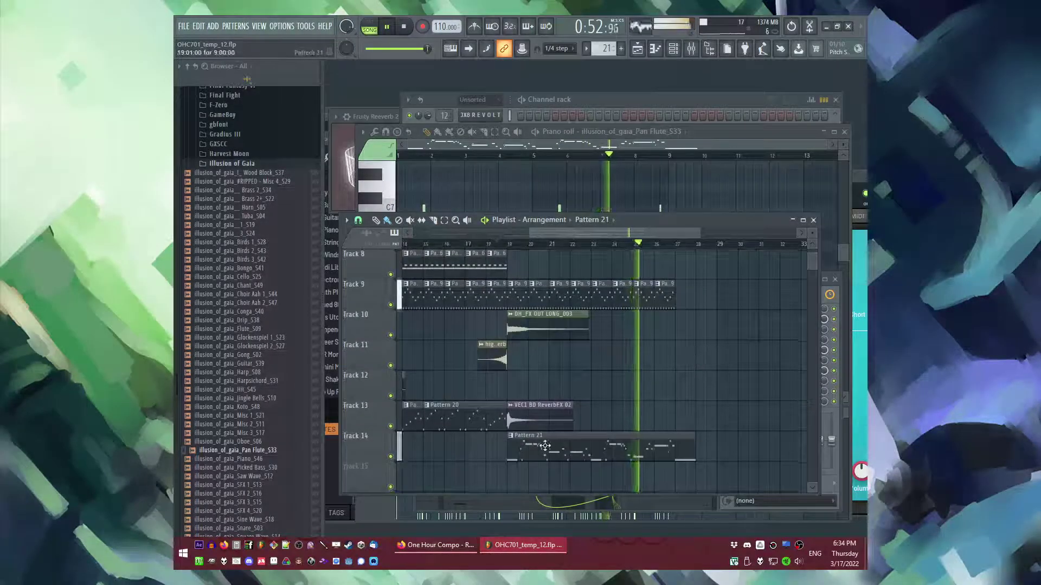
double_click(545, 446)
key(F6)
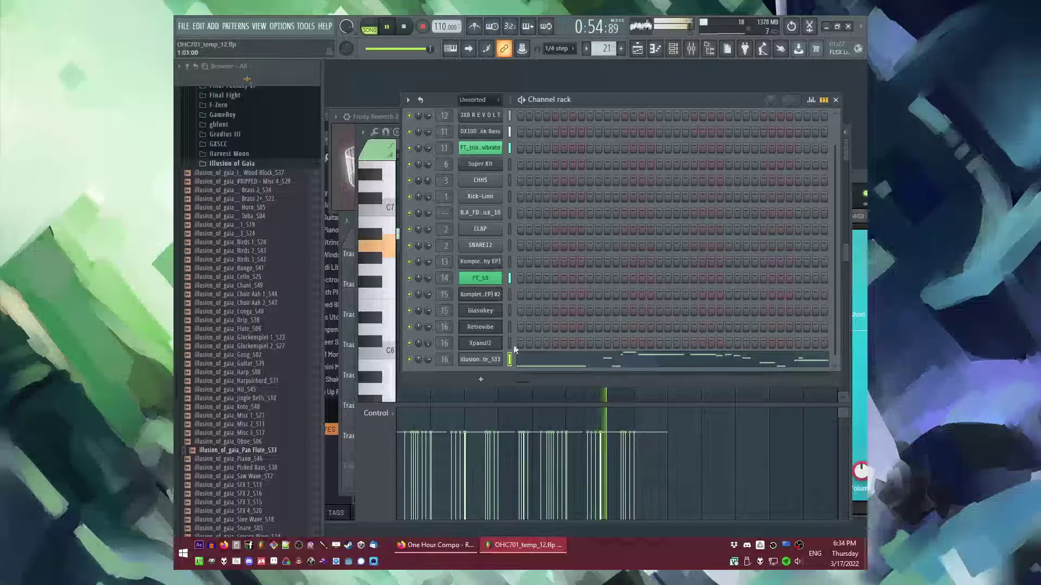
click(510, 360)
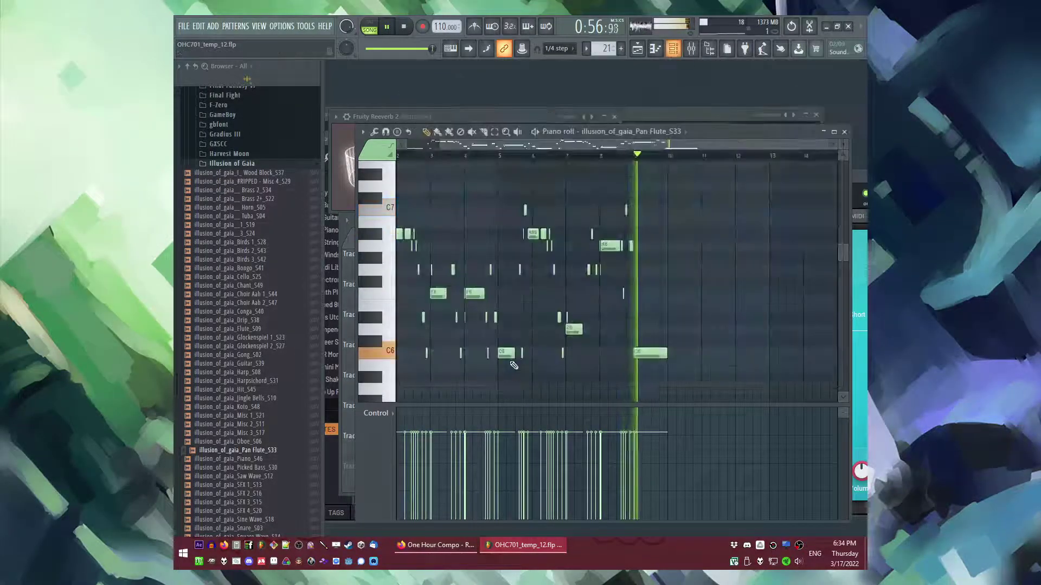
key(F5)
click(635, 100)
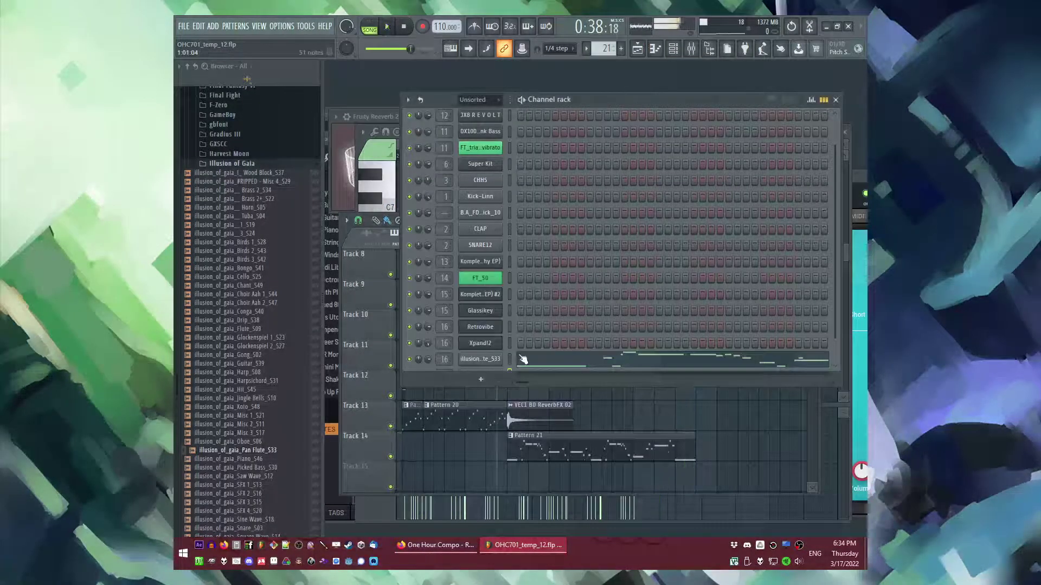
drag(523, 359, 508, 345)
click(509, 353)
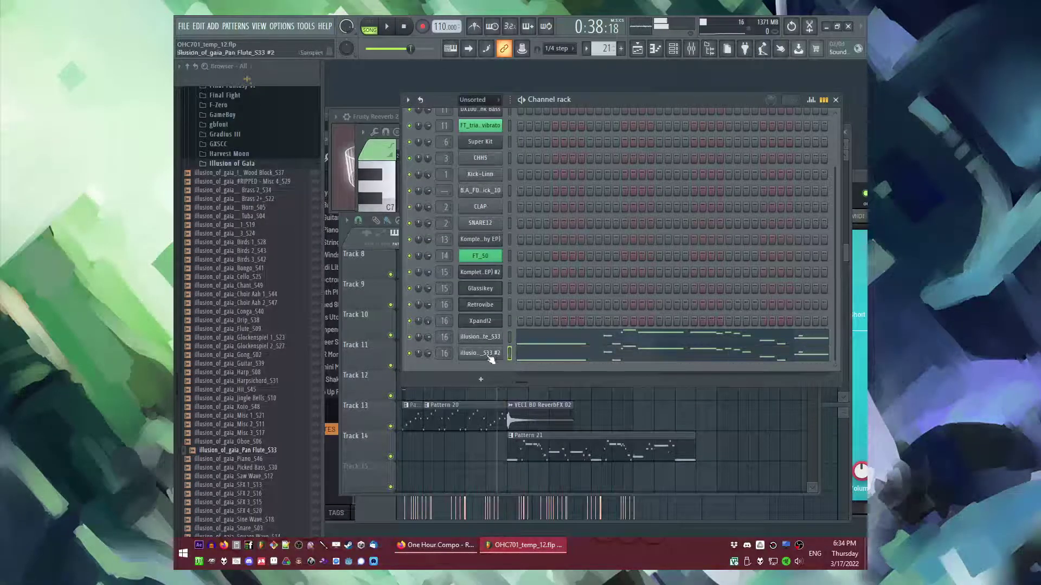
Step: Shift all notes of the cloned pan flute channel half a bar later and play the song
click(540, 357)
key(ctrl+a)
key(space)
drag(406, 354, 428, 355)
scroll(428, 354, up, 3)
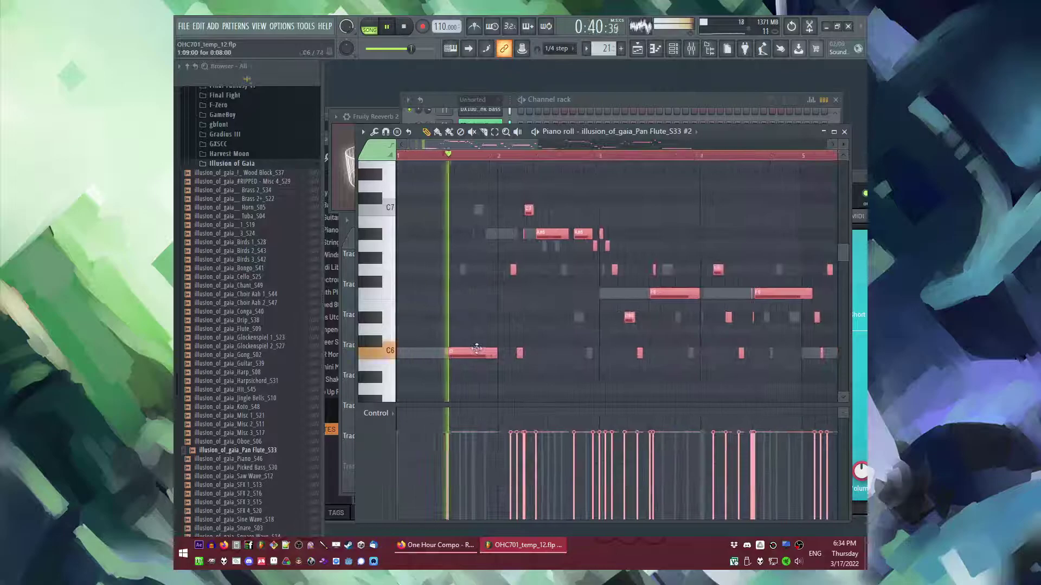
Step: Try shorter offsets for the cloned flute notes, six and then four steps behind the original melody, during playback
drag(477, 349, 464, 351)
key(space)
click(481, 327)
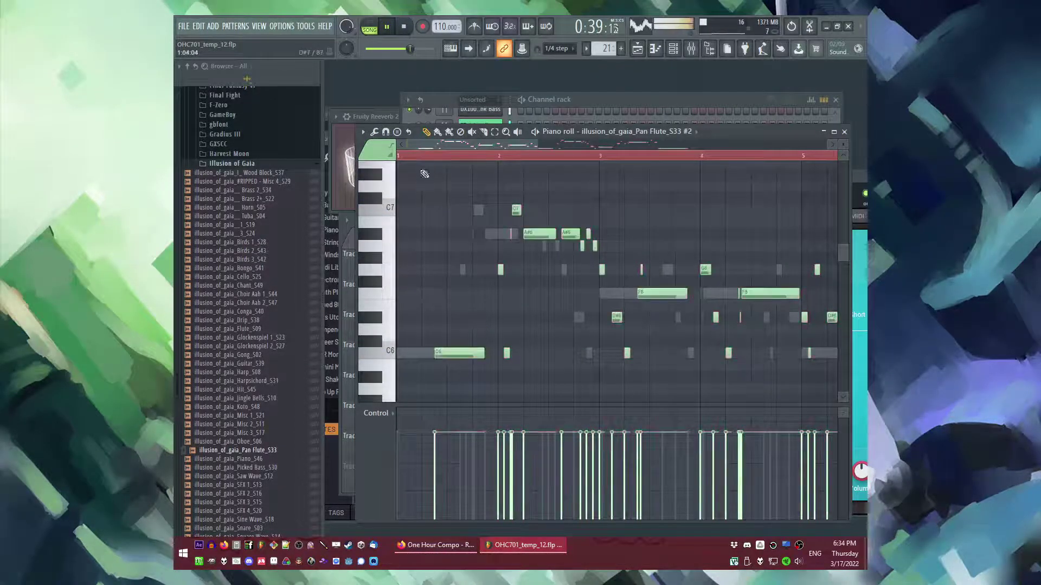
scroll(449, 295, up, 1)
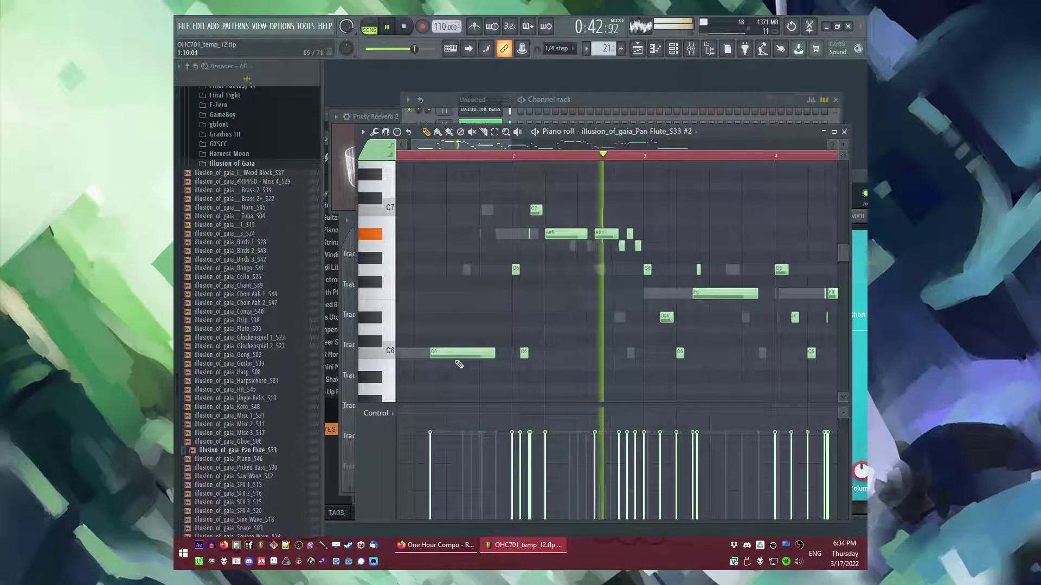
key(ctrl+a)
key(shift+Left)
key(shift+Left)
click(461, 311)
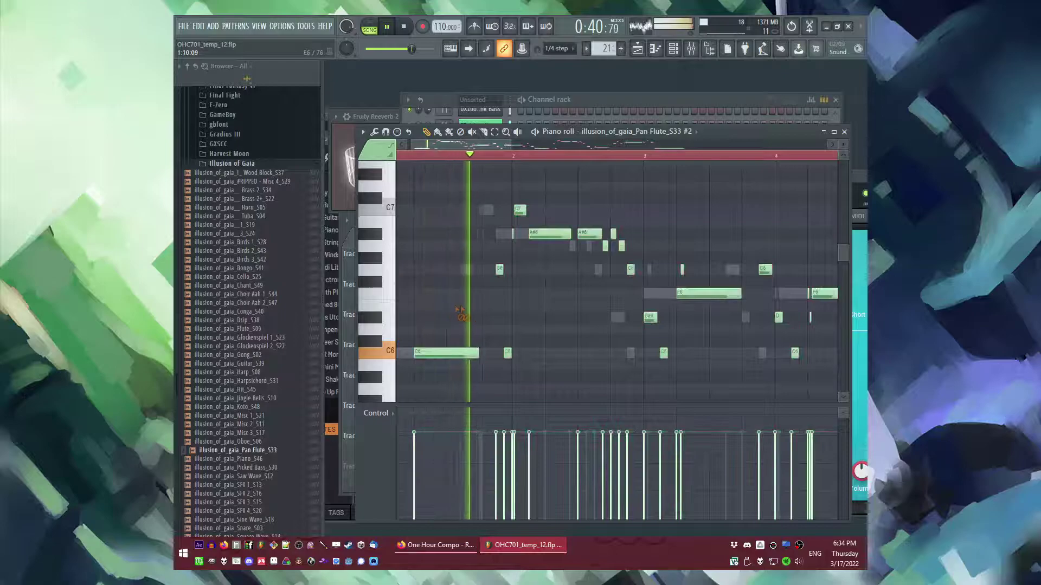
Step: Move all the cloned flute notes later so they start half a bar behind the original melody
key(ctrl+a)
drag(443, 355, 476, 356)
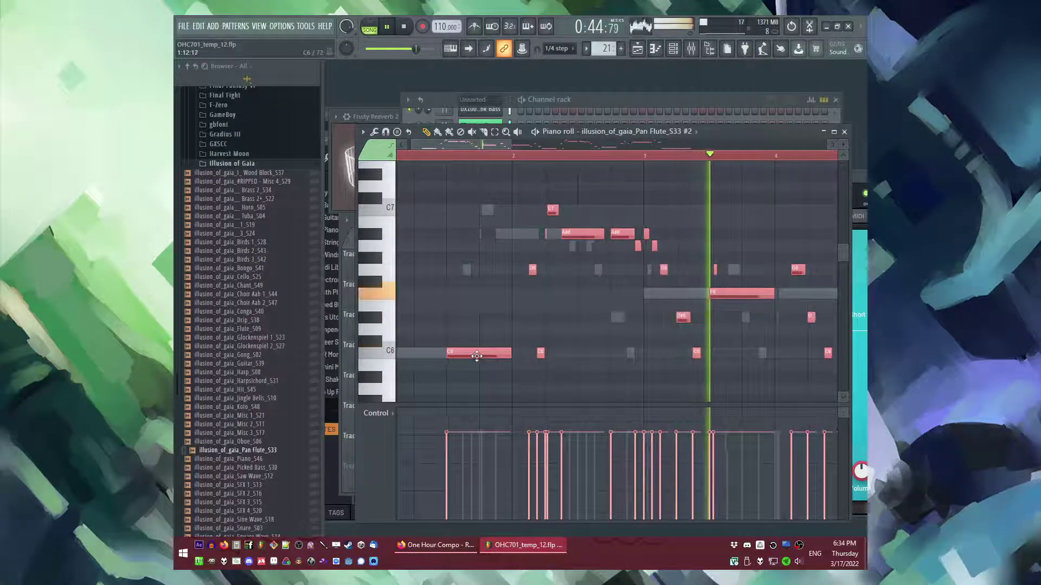
click(479, 328)
Step: Open the cloned pan flute channel's settings and set its volume envelope's decay time to 27%
key(F6)
click(475, 353)
key(l)
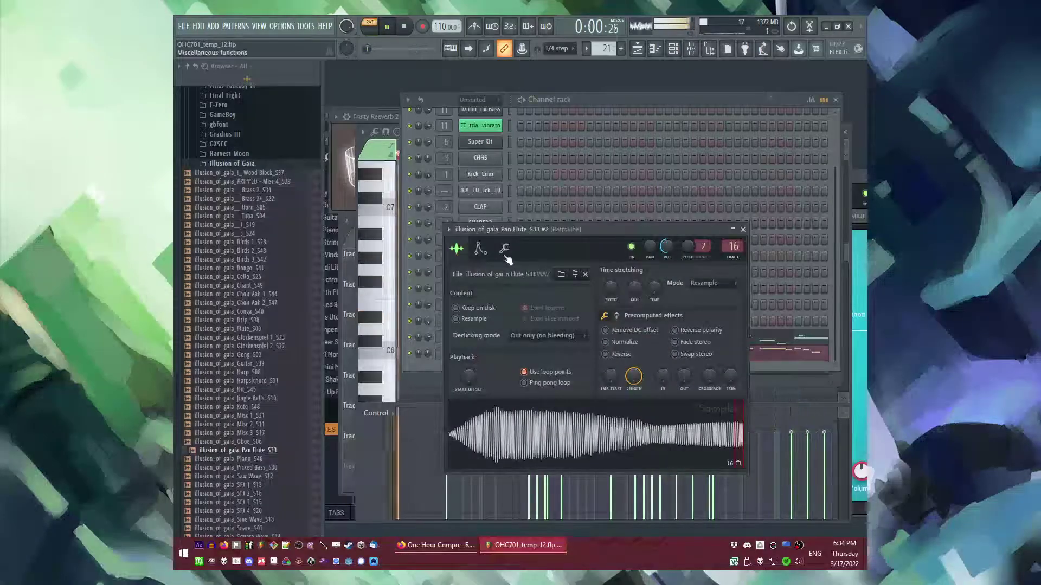
click(479, 248)
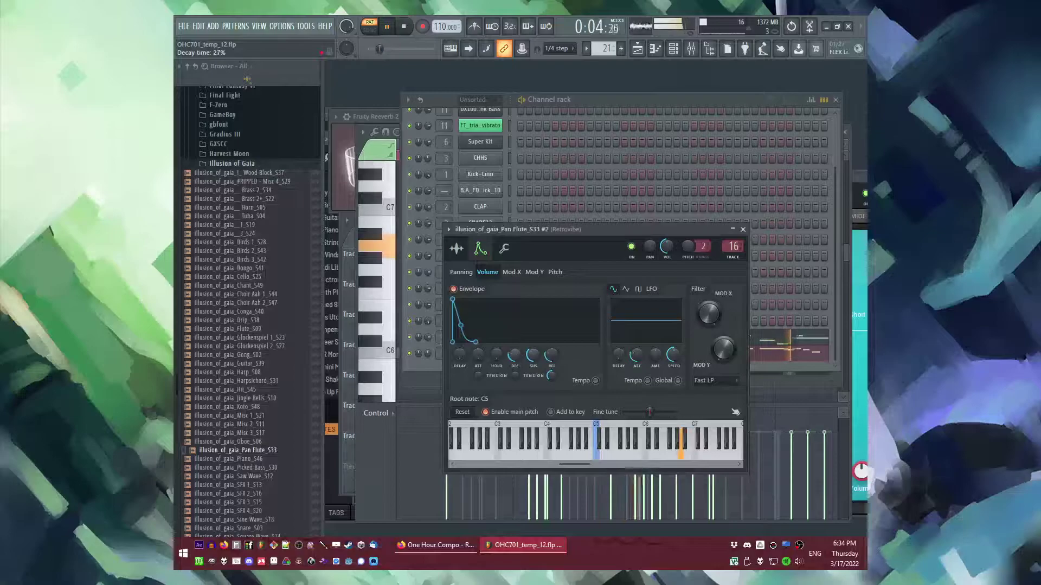
key(Escape)
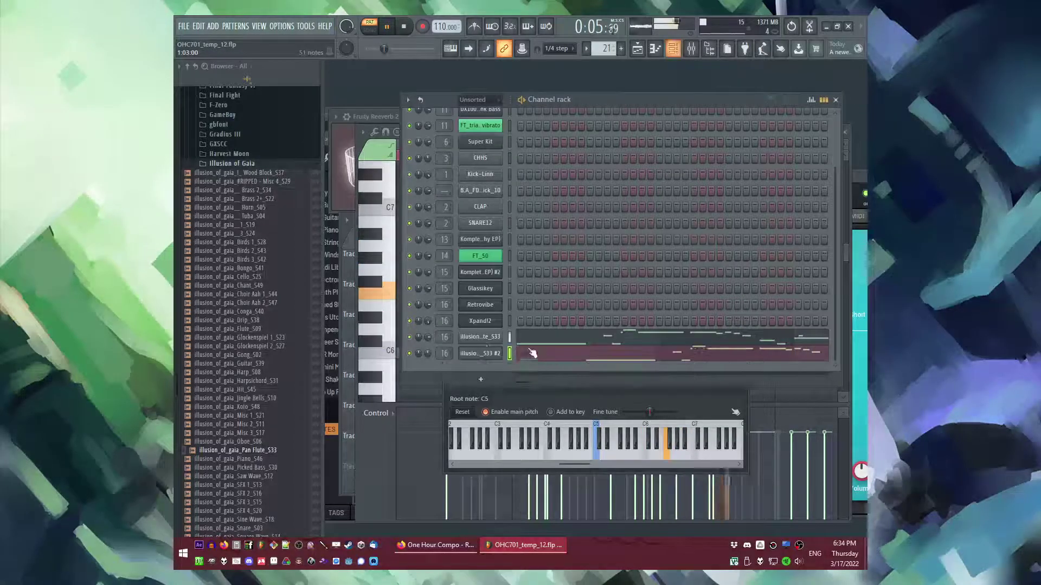
Step: Lower the sustain and shorten the release of the clone's volume envelope, and raise its channel pitch by 8 cents
click(482, 355)
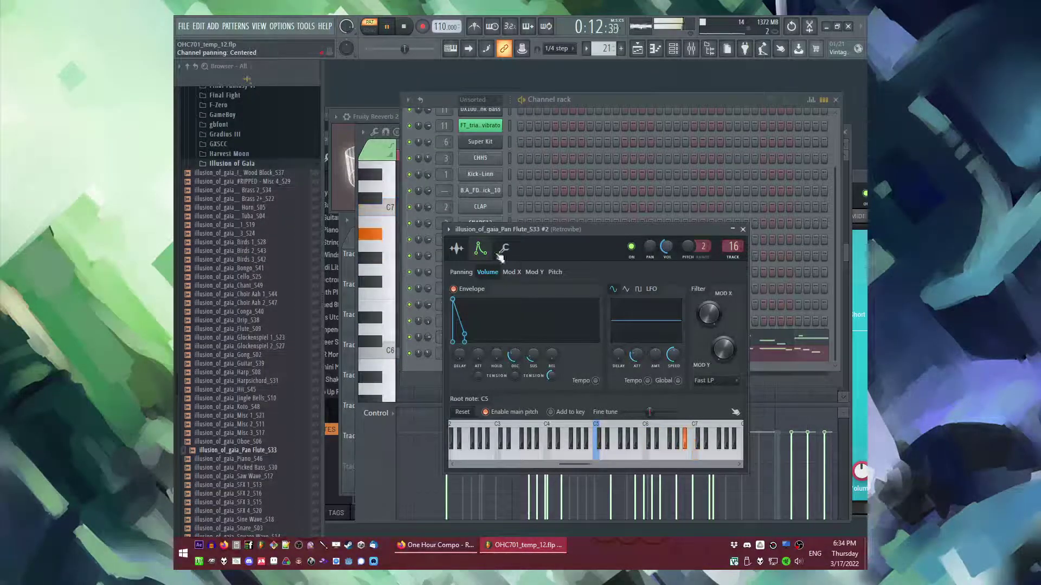
click(457, 249)
click(480, 249)
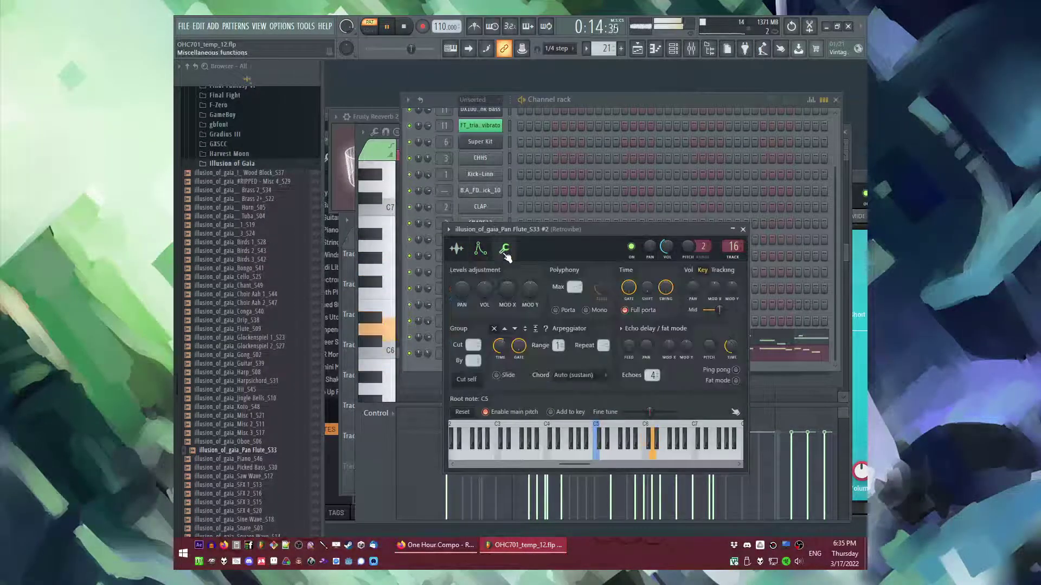
drag(691, 250, 692, 255)
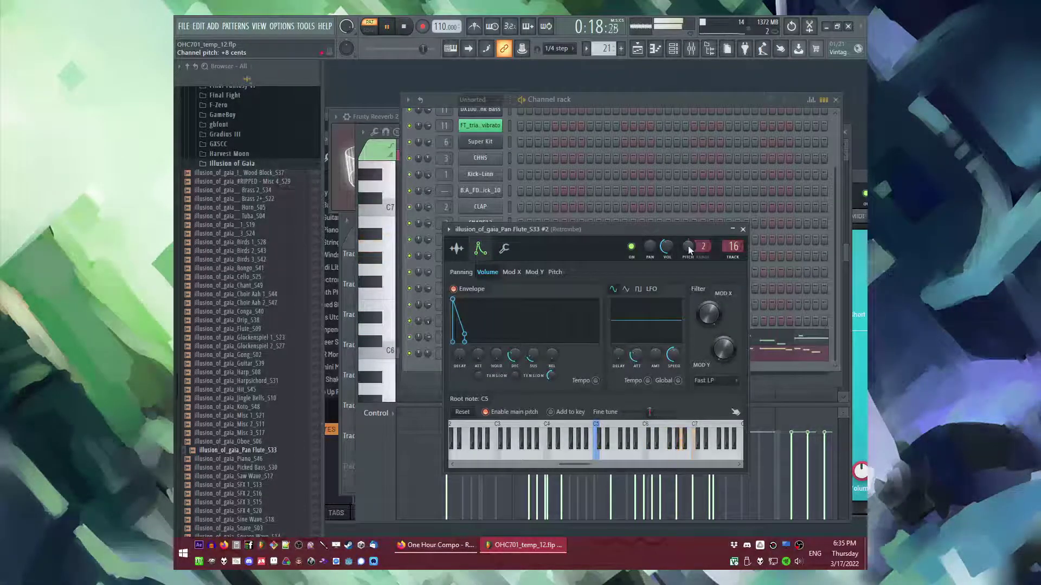
Step: Play the full song around bar 19 and check how the echo part sits in the arrangement
key(F5)
key(l)
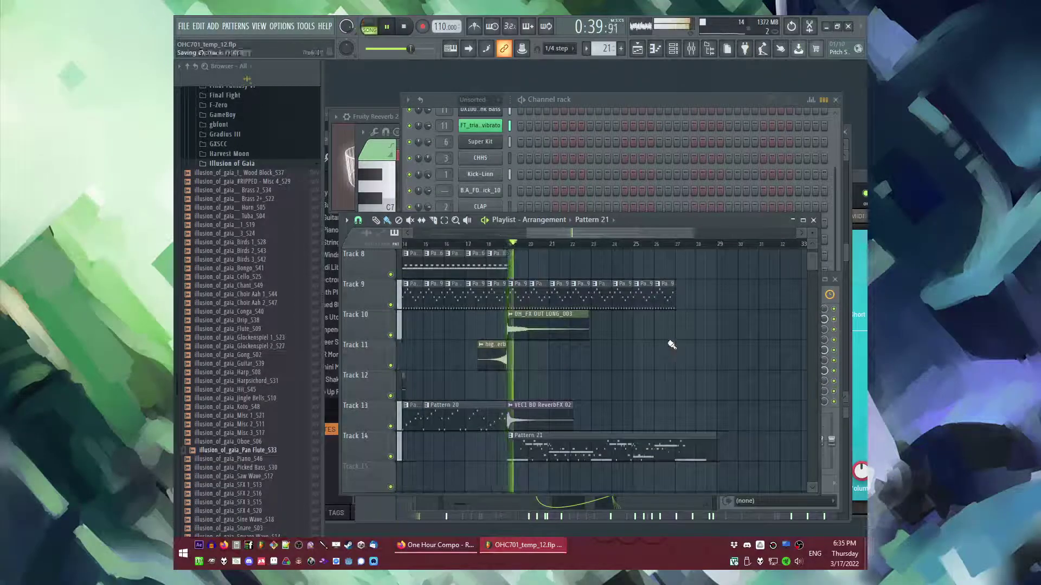
scroll(669, 347, up, 4)
scroll(650, 351, up, 3)
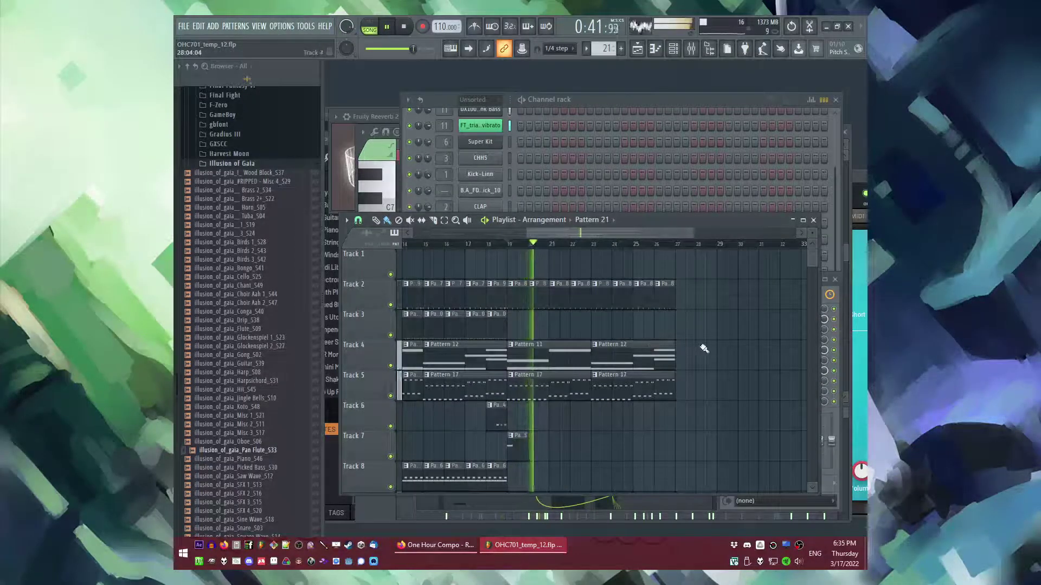
scroll(701, 342, down, 9)
Step: Add the FT_25 preset as a new channel in Pattern 21 and move the delayed echo notes from the cloned flute onto it
double_click(526, 361)
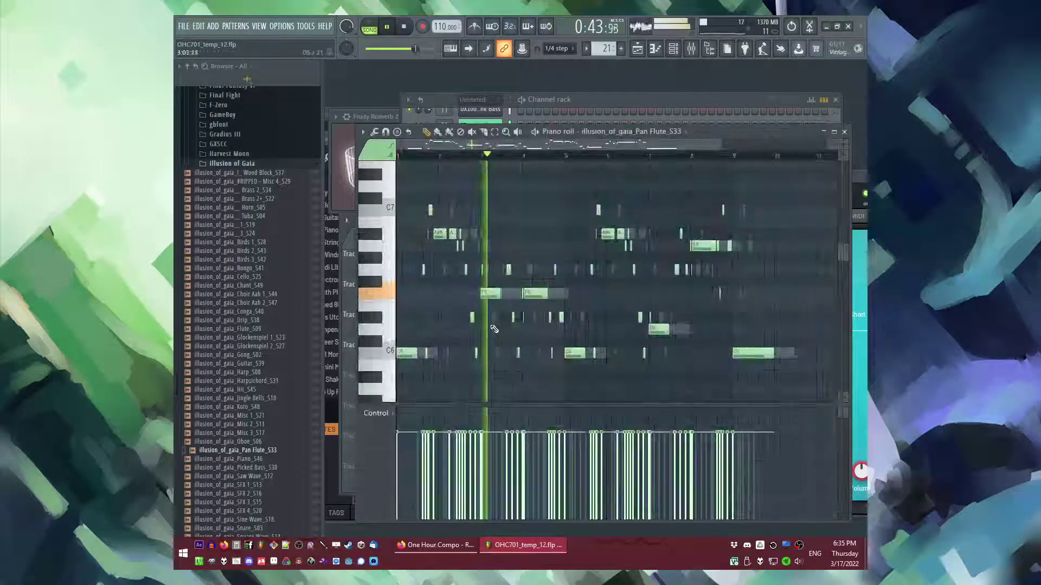
key(F6)
scroll(236, 280, up, 15)
scroll(239, 258, down, 3)
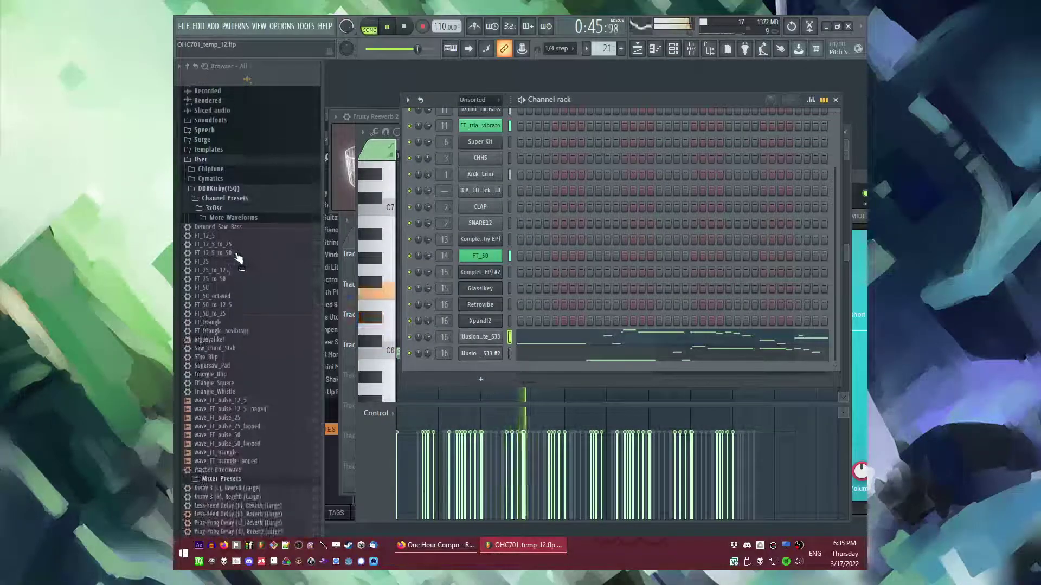
drag(219, 277, 477, 365)
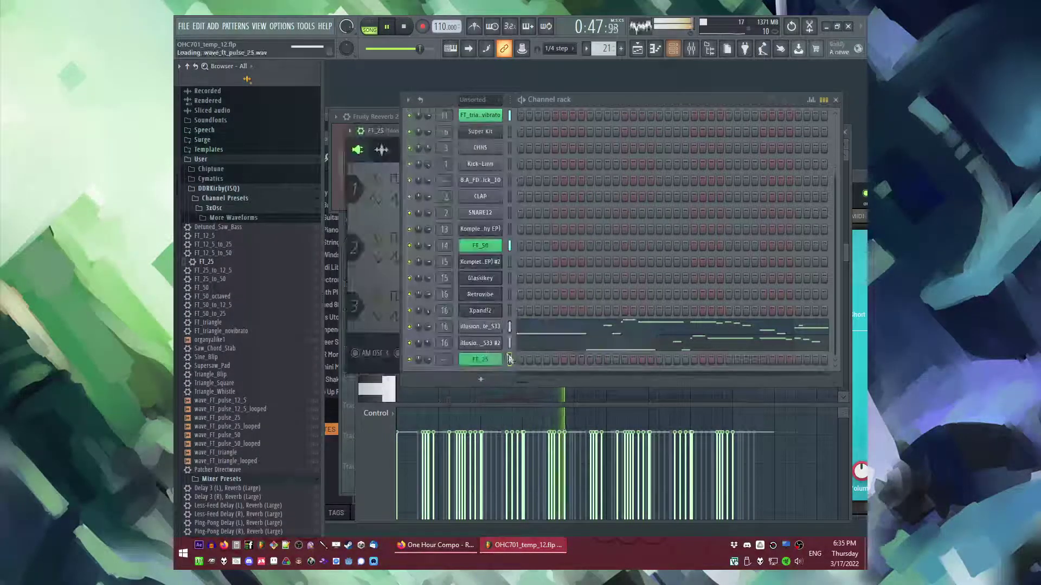
click(510, 359)
key(ctrl+v)
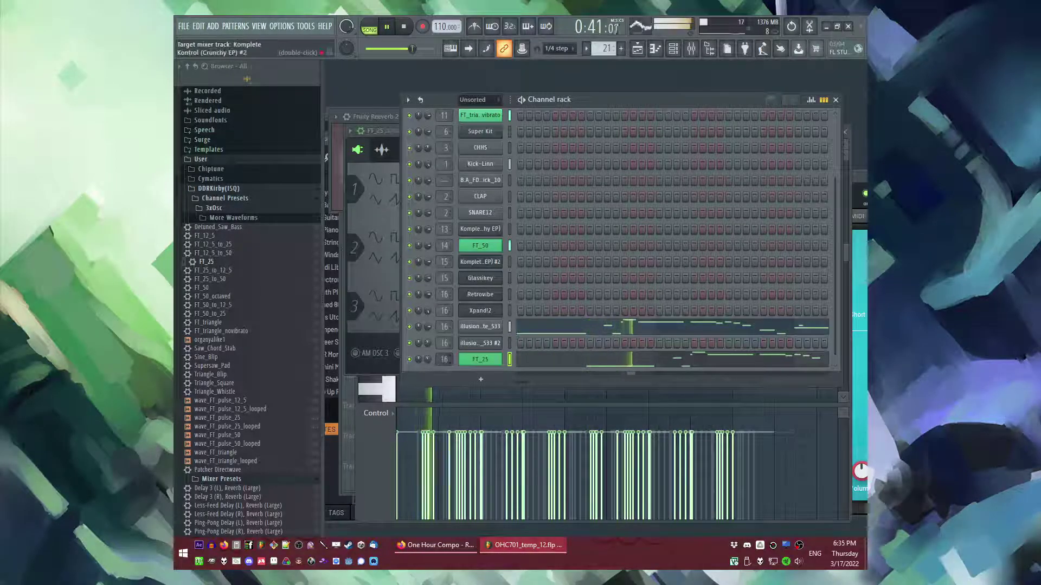
Step: Open the FT_25 channel's settings and lower oscillator 1's coarse pitch to -12 semitones
click(480, 359)
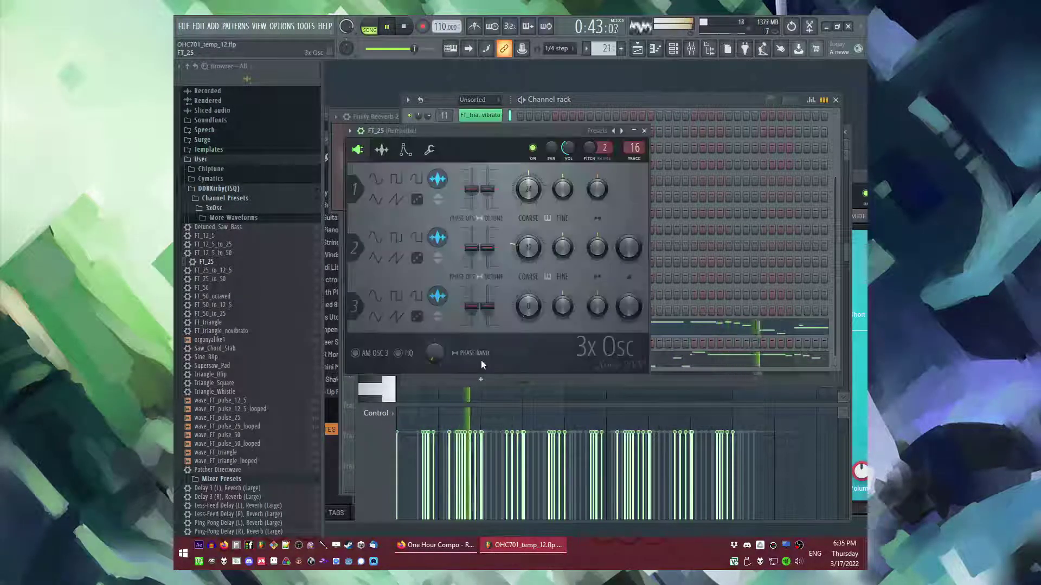
drag(528, 189, 528, 210)
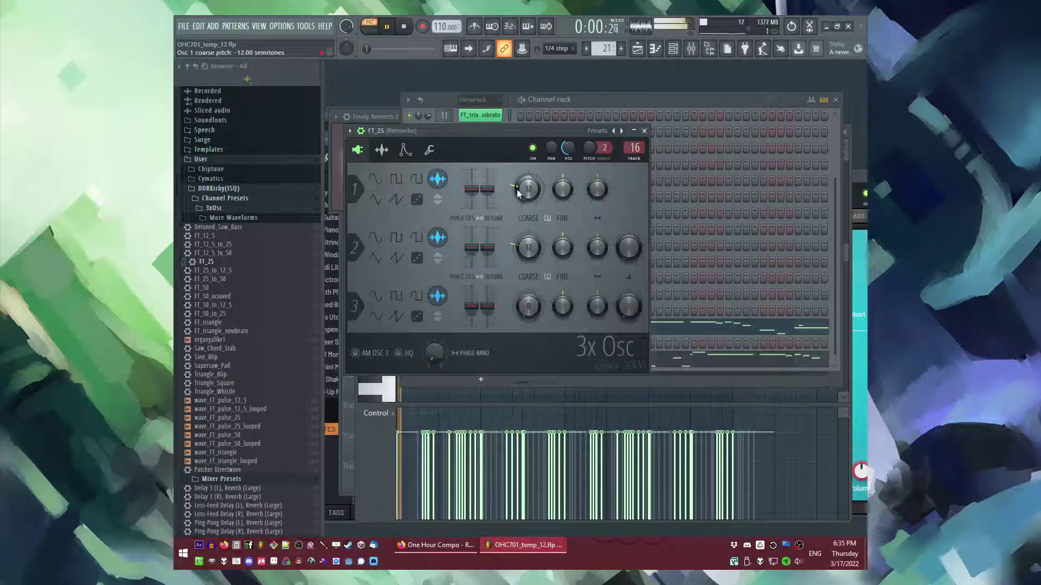
drag(568, 148, 568, 139)
click(396, 179)
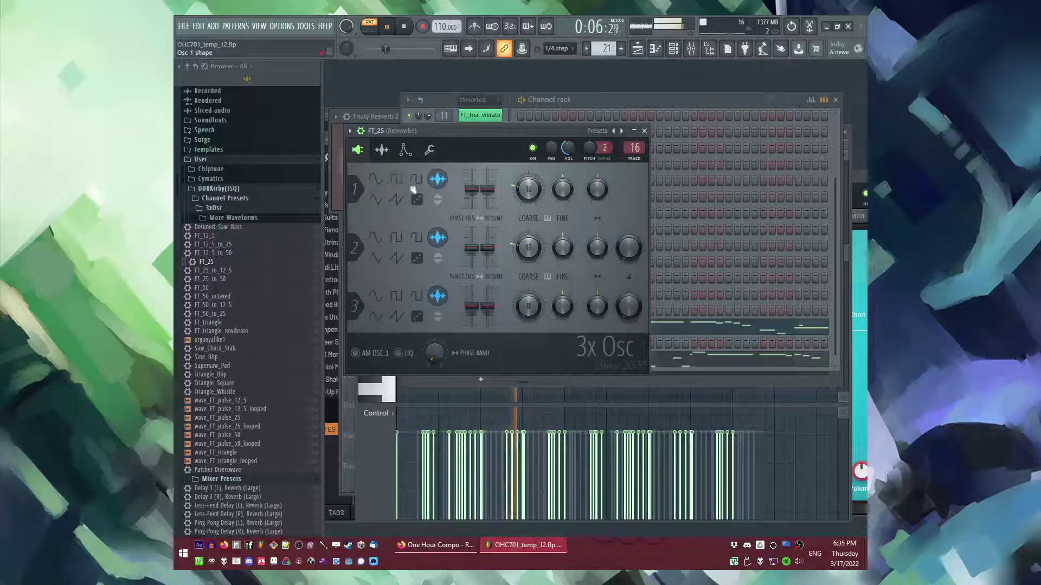
Step: Set the sustain of FT_25's volume envelope to 46% and check its mixer track during pattern playback
click(405, 150)
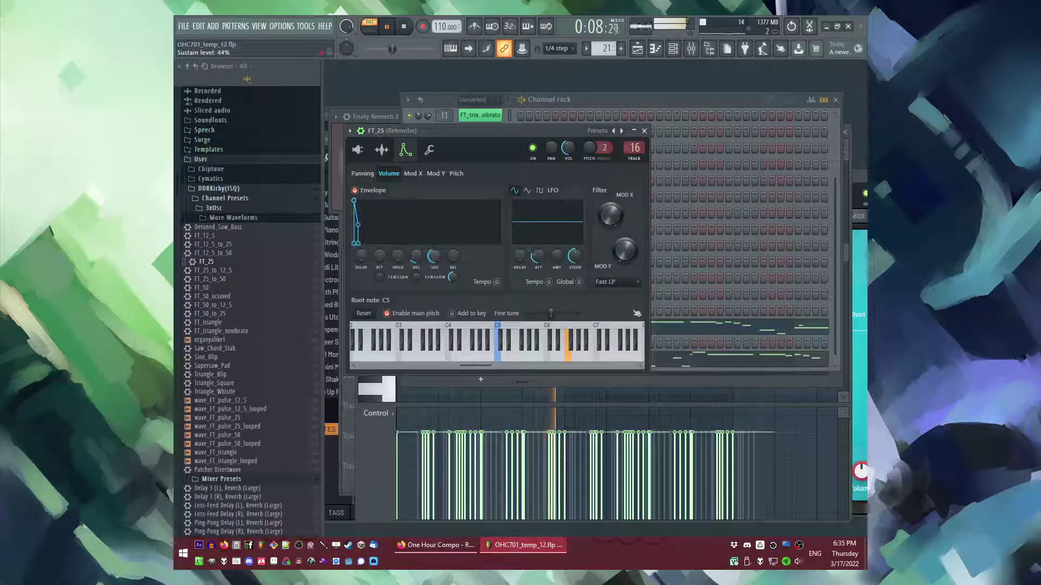
key(F6)
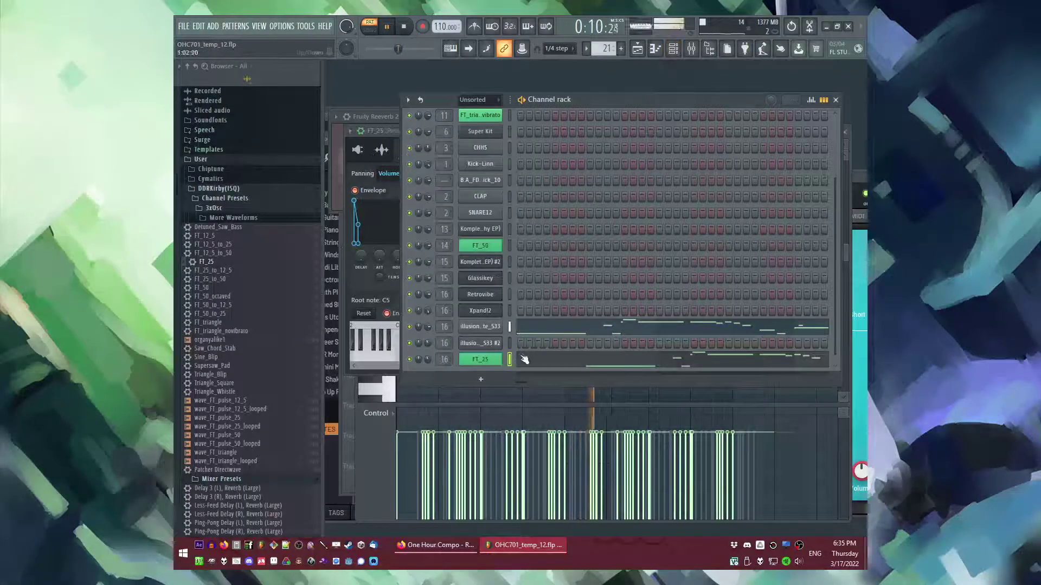
key(F9)
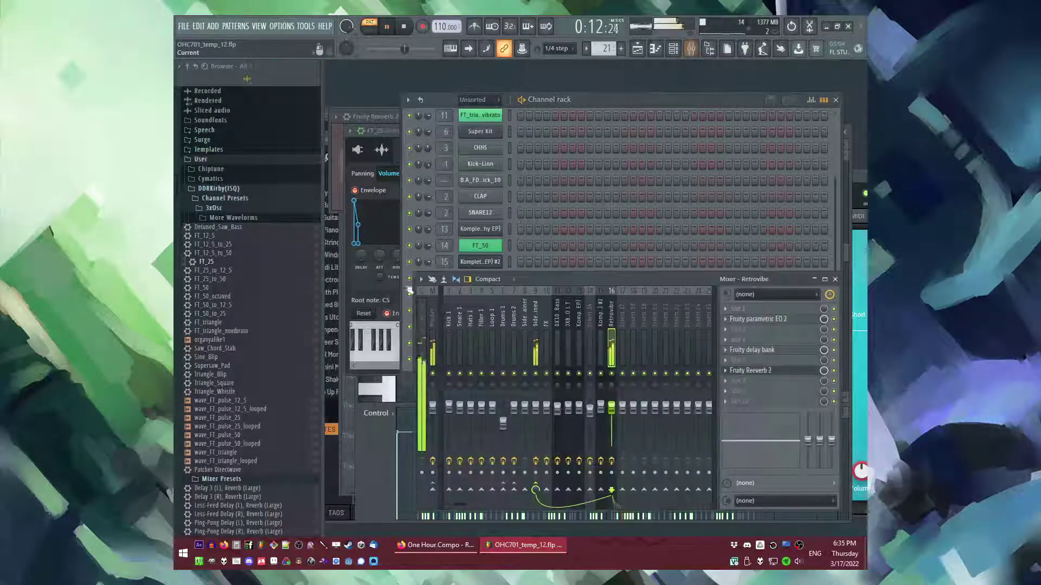
click(388, 260)
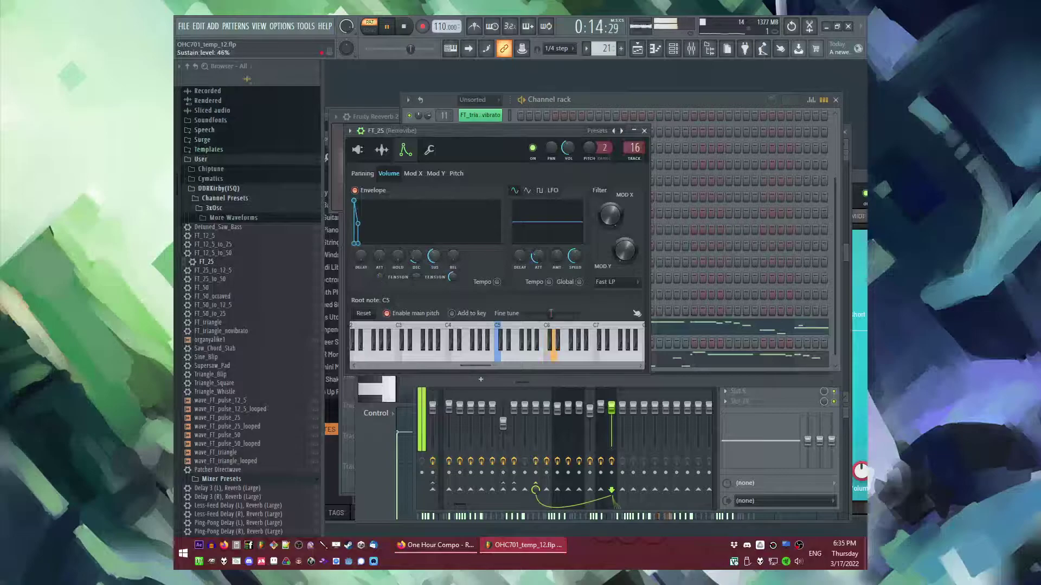
Step: Move the echo notes from FT_25 back onto the cloned pan flute channel and play the song from around bar 20
key(F6)
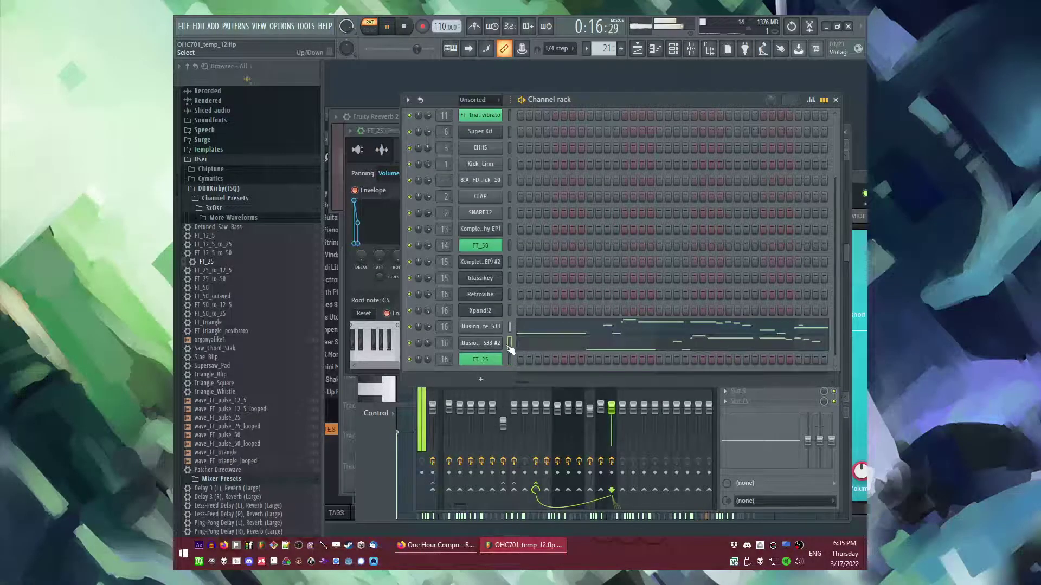
key(F5)
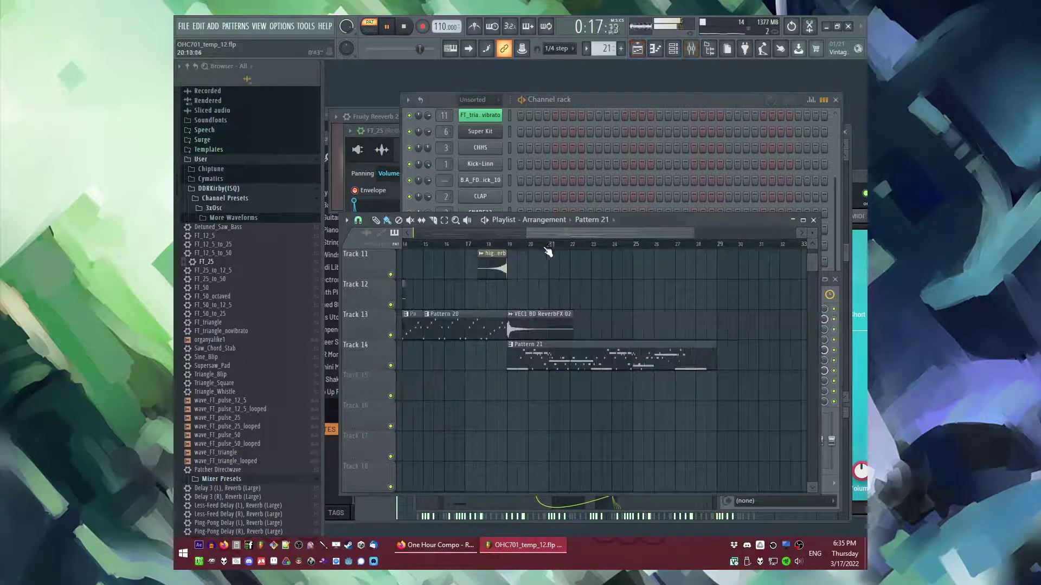
key(l)
scroll(610, 301, up, 5)
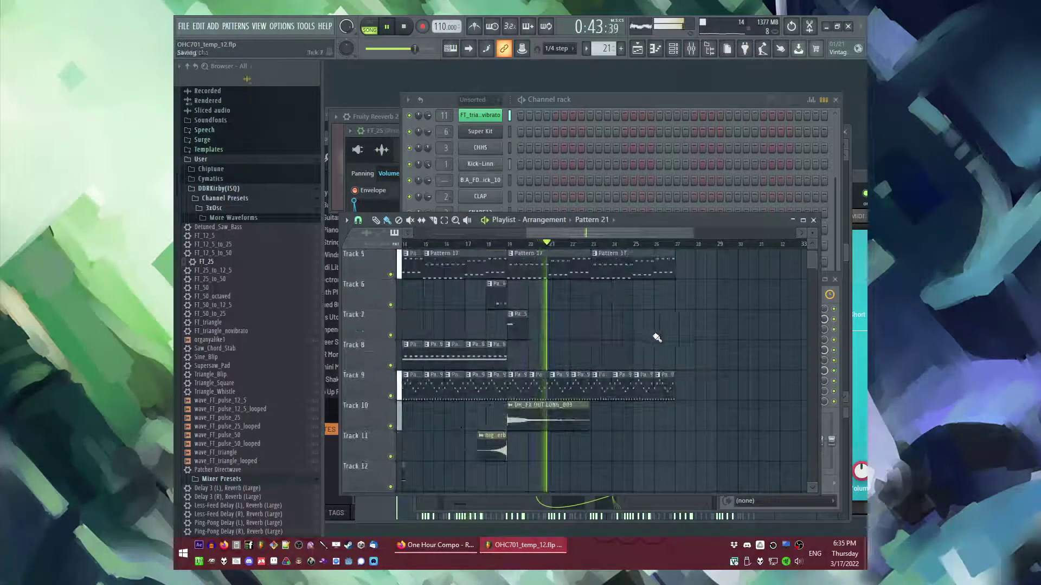
Step: Duplicate the clips on Tracks 2, 4 and 5 from bars 19–27 into bars 27–35 and clear the selection
drag(696, 281, 516, 389)
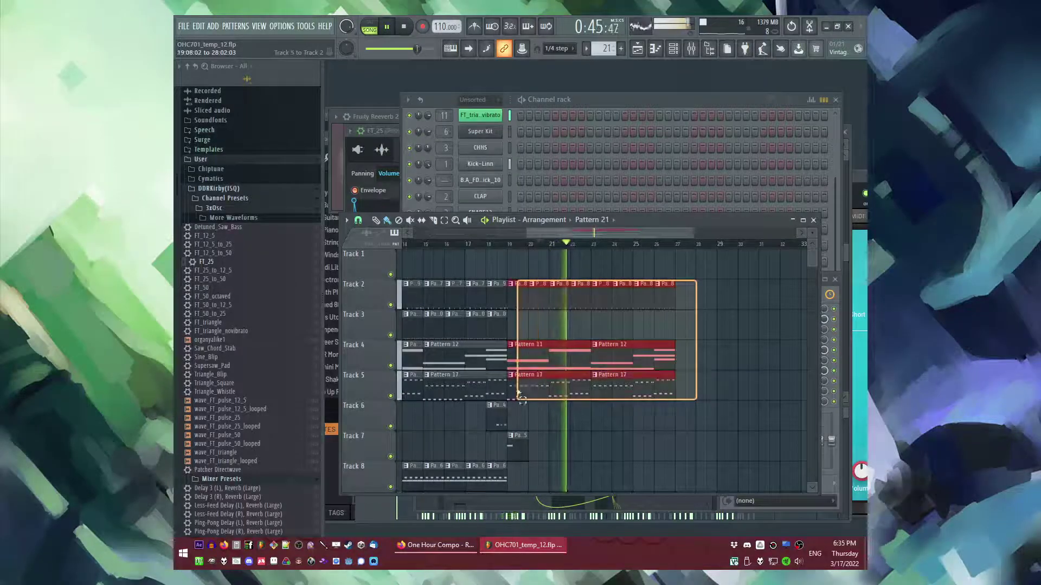
key(ctrl+b)
ctrl+click(649, 436)
Step: Copy an earlier transition's Pattern 13, 14 and 15 clips to bars 25, 26 and 27 on Tracks 10, 6 and 7
scroll(635, 386, down, 3)
scroll(616, 337, up, 1)
scroll(617, 336, down, 5)
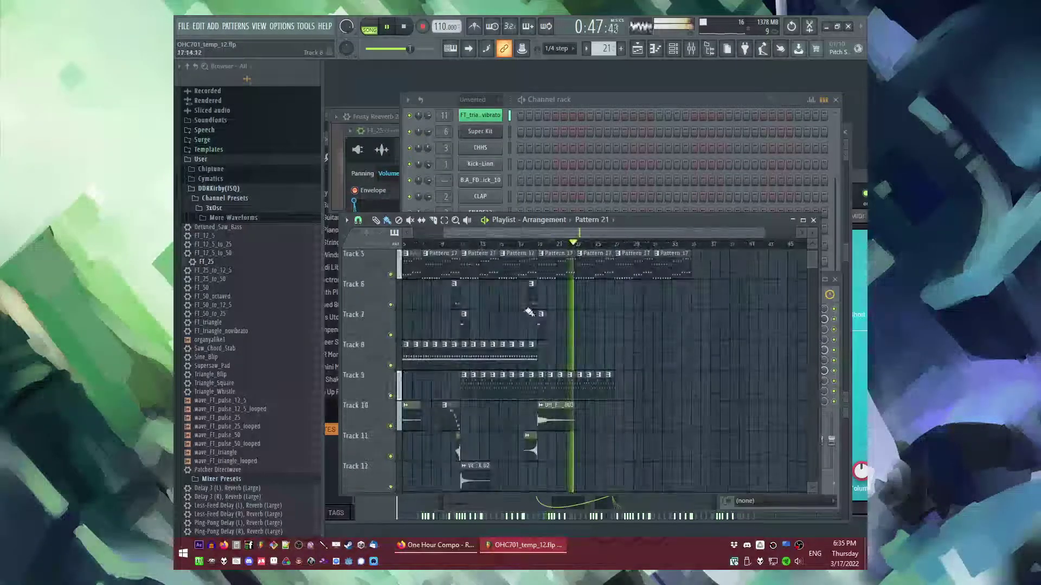
drag(488, 286, 459, 339)
key(ctrl+c)
scroll(639, 313, up, 7)
key(ctrl+v)
scroll(613, 332, down, 2)
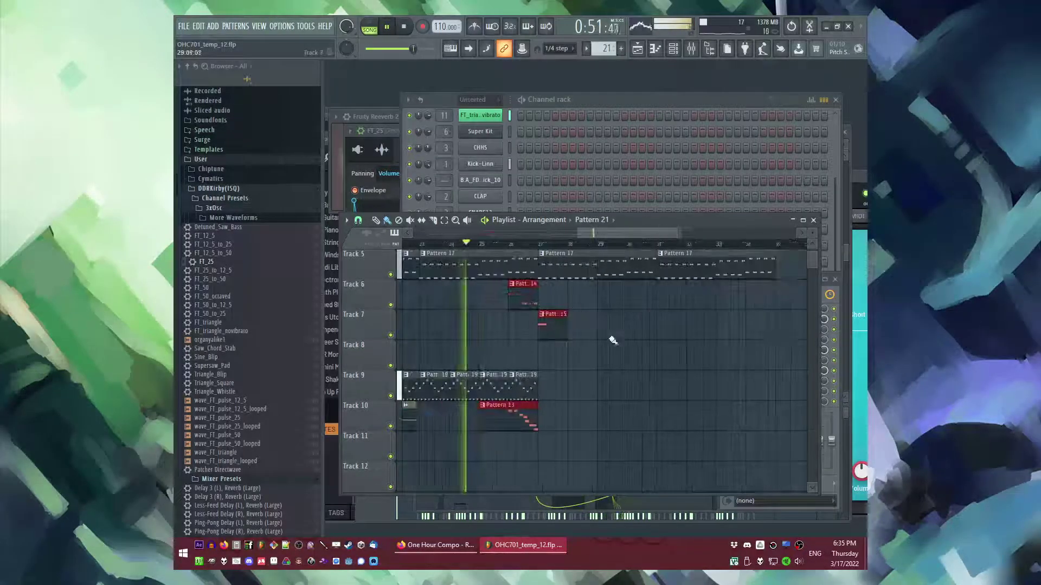
ctrl+click(611, 337)
Step: Duplicate the Track 9 clips from bars 19–27 into bars 27–35
scroll(637, 345, up, 4)
scroll(617, 332, down, 3)
scroll(606, 330, up, 1)
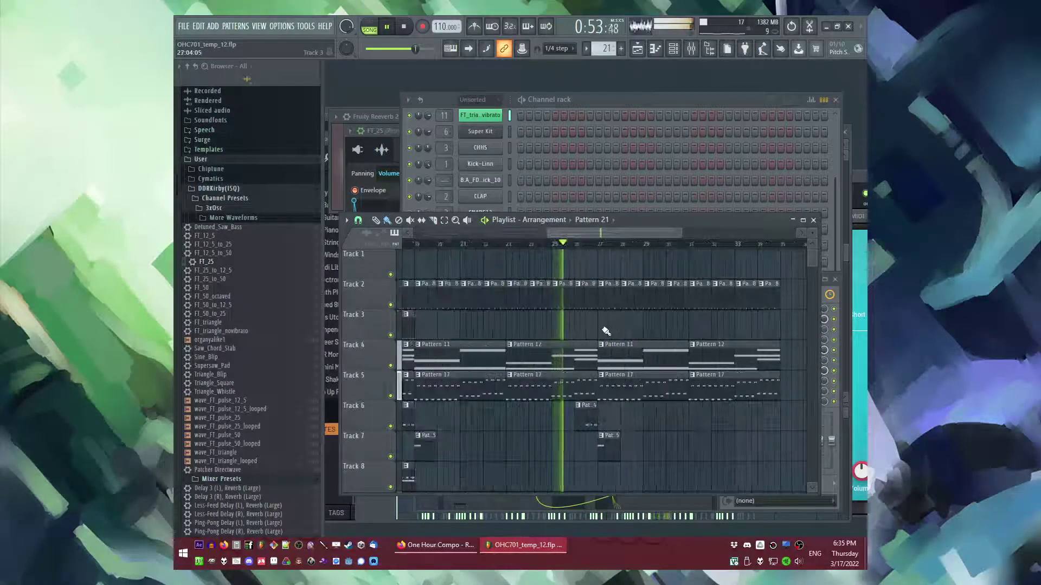
scroll(618, 325, down, 5)
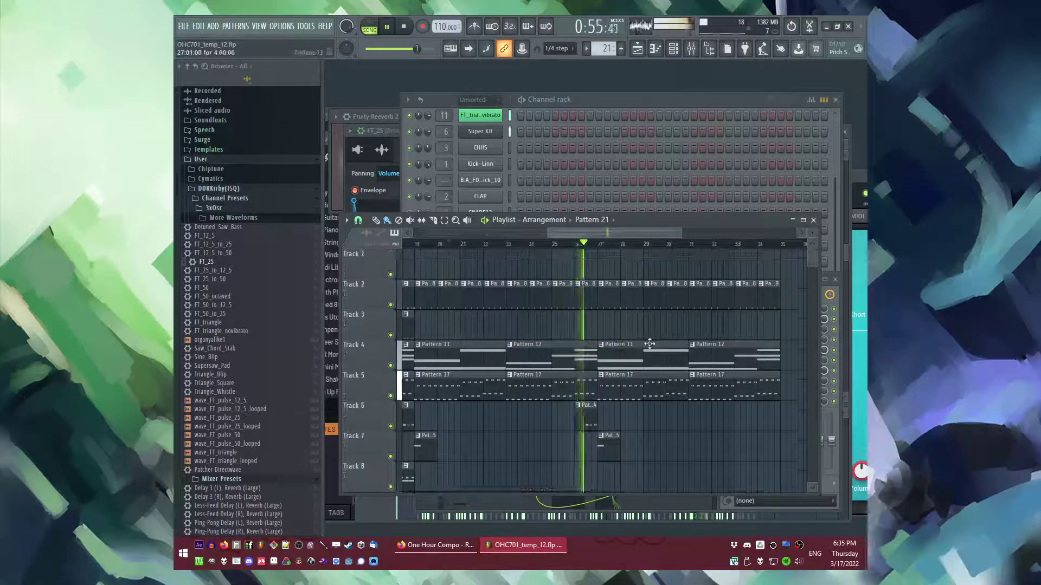
drag(613, 345, 436, 367)
Step: Copy the Pattern 16 clips on Track 8 from bars 11–19 to bars 27–35 and clear the selection
scroll(607, 374, up, 3)
scroll(587, 408, down, 3)
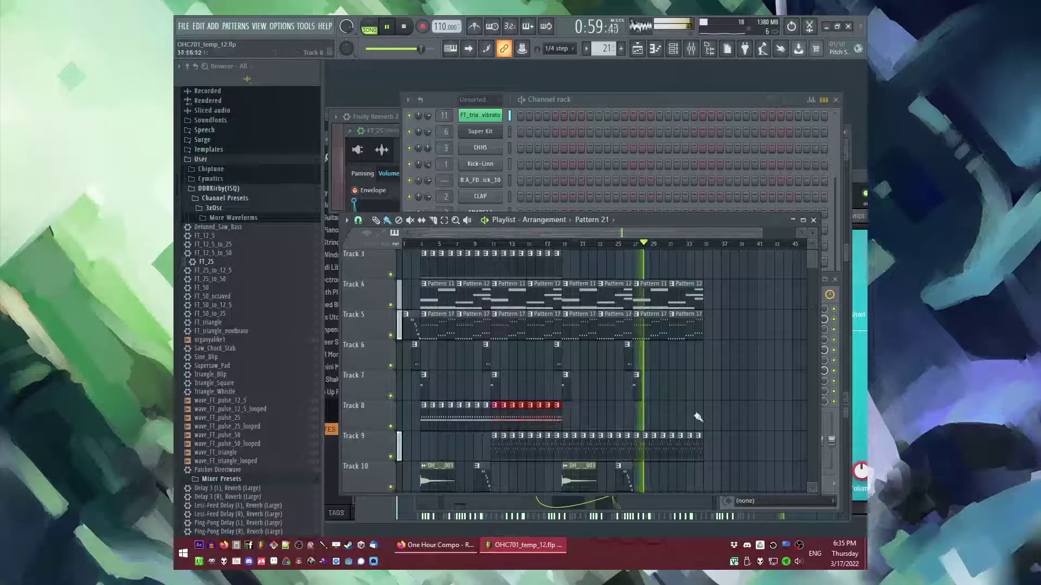
scroll(704, 413, up, 4)
key(ctrl+v)
scroll(699, 412, down, 2)
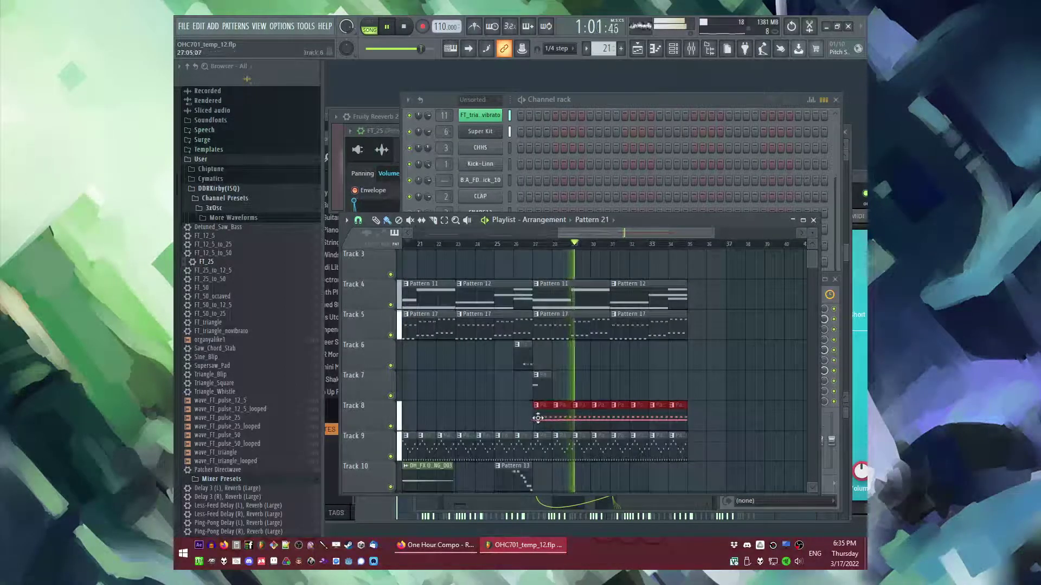
click(538, 418)
key(ctrl+d)
scroll(658, 362, up, 2)
Step: Copy the Pattern 10 clips on Track 3 from bars 11–19 to bars 27–35
scroll(628, 336, down, 3)
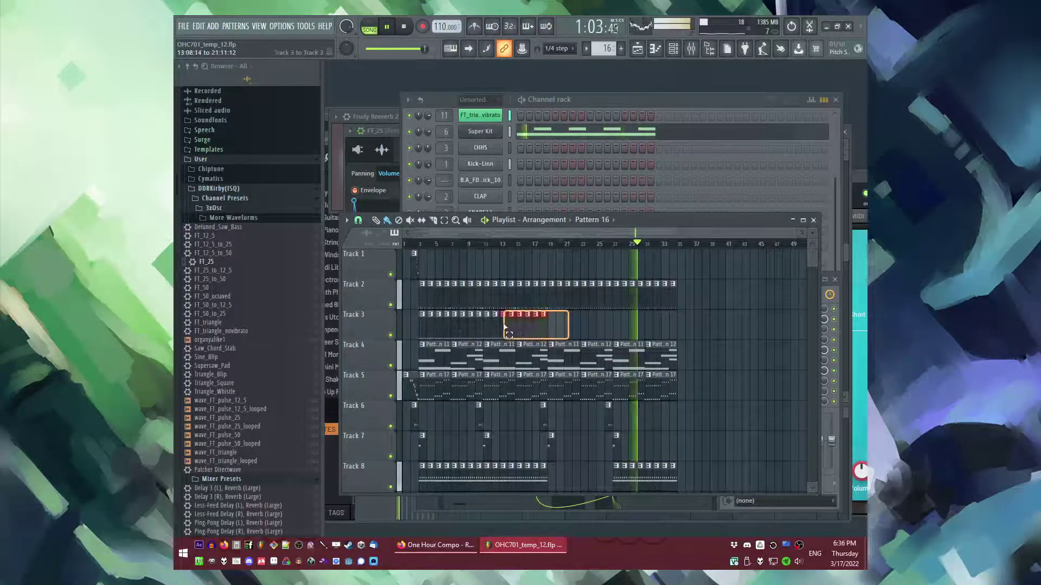
drag(504, 328, 502, 327)
key(ctrl+c)
scroll(662, 316, up, 4)
key(ctrl+v)
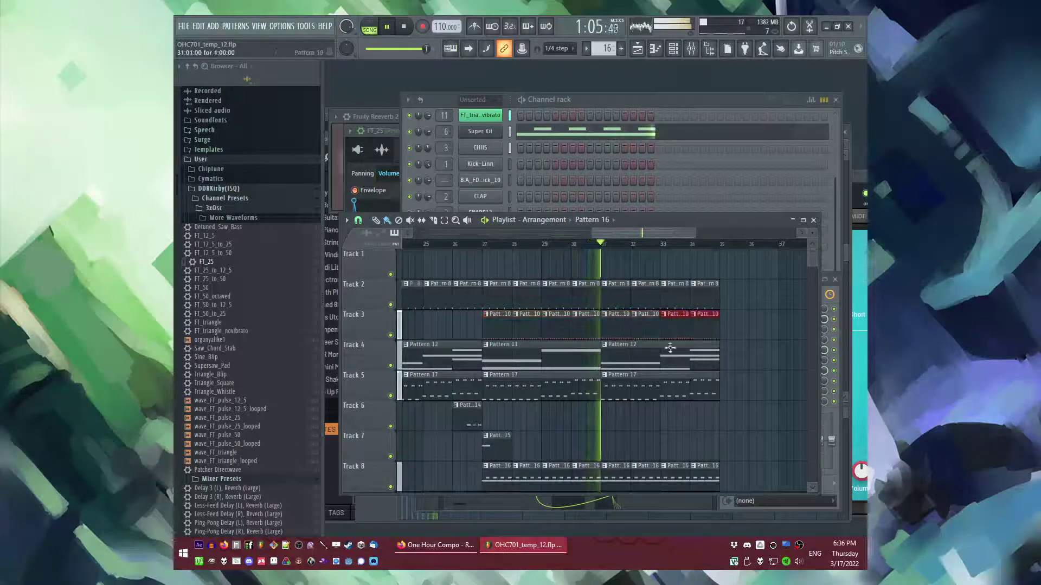
scroll(602, 333, down, 2)
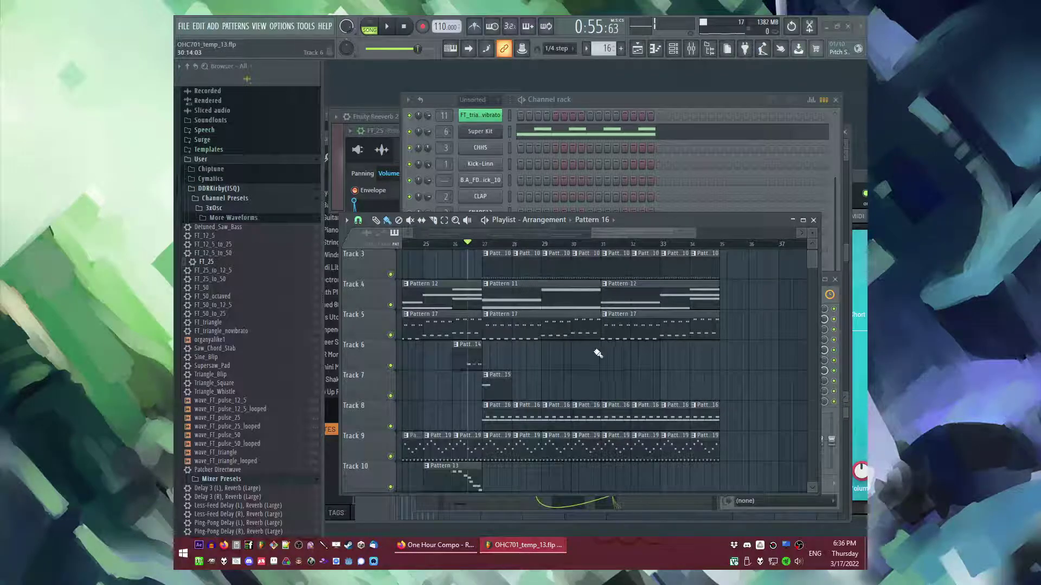
Step: Copy the transition effect clips from the lower playlist tracks, including DH_FX OUT LONG_003 and VEC1 BD ReverbFX 02, to bar 27
scroll(651, 362, down, 3)
scroll(632, 364, down, 3)
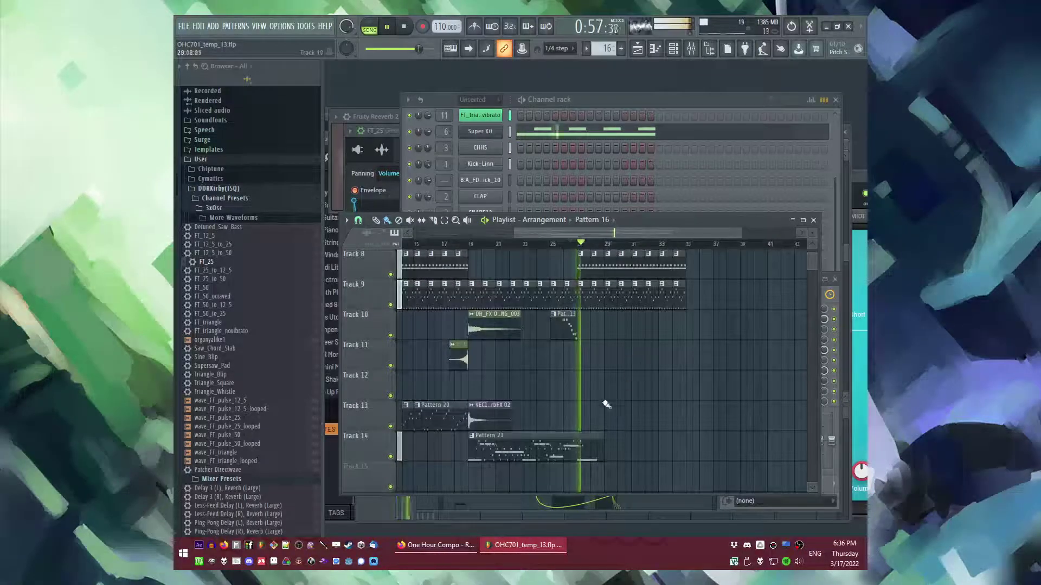
scroll(596, 402, up, 1)
drag(464, 355, 476, 418)
scroll(506, 382, down, 2)
drag(446, 359, 407, 445)
key(ctrl+c)
scroll(644, 425, up, 3)
key(ctrl+v)
scroll(608, 409, down, 1)
Step: Play the arrangement from around bar 25 to check the transition into bar 27
click(504, 245)
click(485, 244)
scroll(540, 304, up, 4)
scroll(629, 374, up, 2)
scroll(627, 368, down, 1)
scroll(628, 368, down, 1)
scroll(517, 257, up, 3)
click(501, 244)
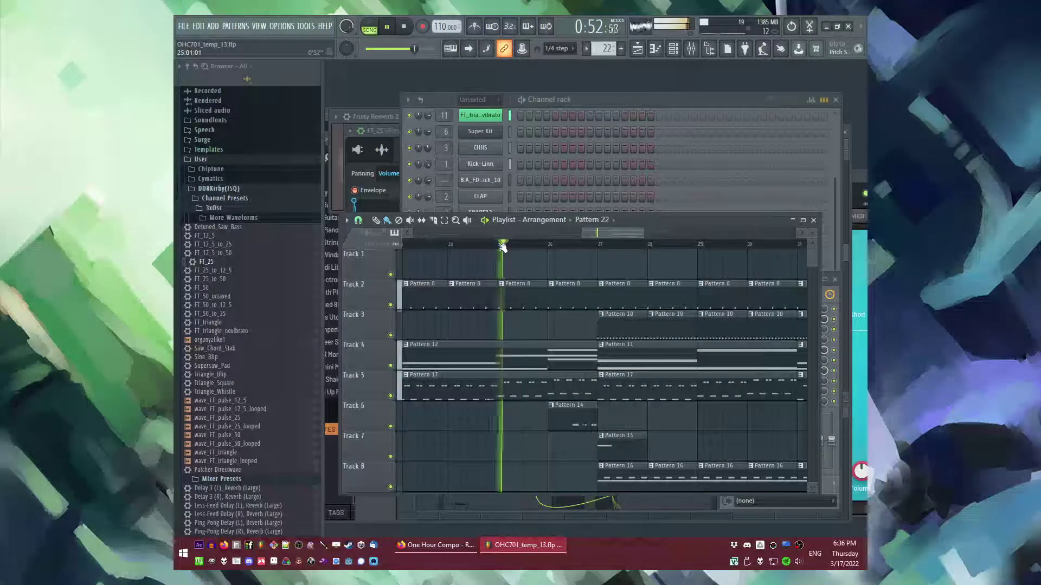
Step: Make the Pattern 8 clip at bar 26 on Track 2 unique and switch playback to pattern mode
click(551, 284)
click(564, 296)
key(l)
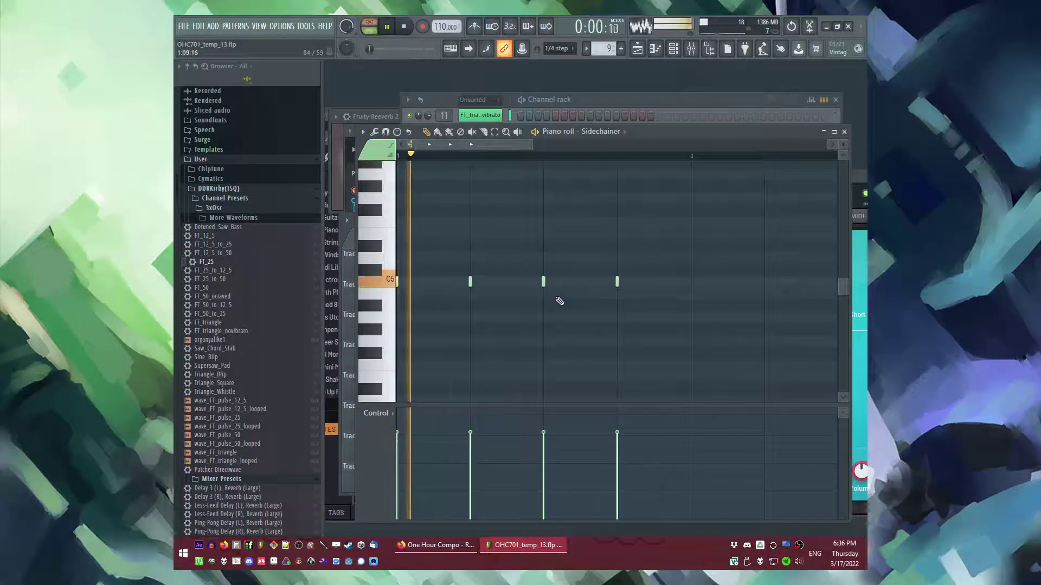
Step: Rework the end of the Kick-Linn part in Pattern 9 into hits on steps 12, 14, 15 and 16, plus one halfway between 14 and 15
key(F6)
drag(623, 162, 652, 163)
key(space)
right_click(479, 168)
click(524, 164)
key(space)
right_click(616, 283)
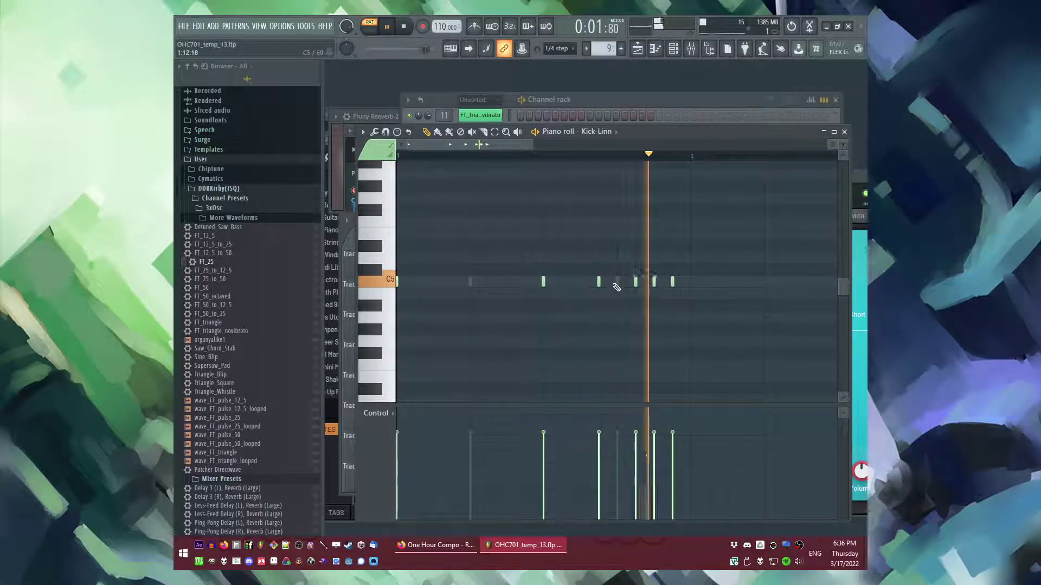
click(645, 281)
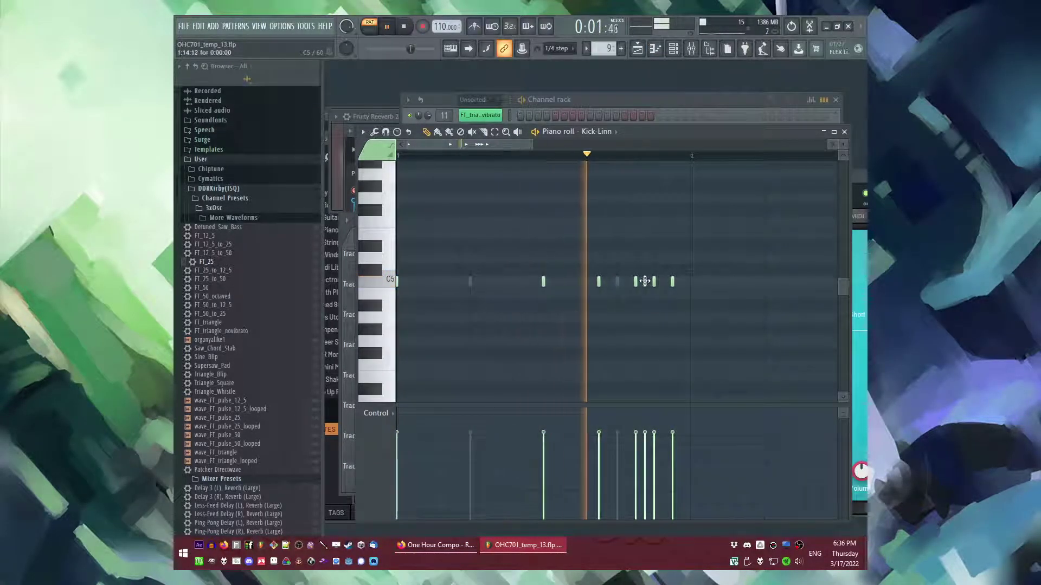
Step: Review the Kick-Linn channel settings, and play the kick fill in song mode from bar 26
key(F6)
click(486, 166)
click(423, 192)
click(448, 194)
key(F5)
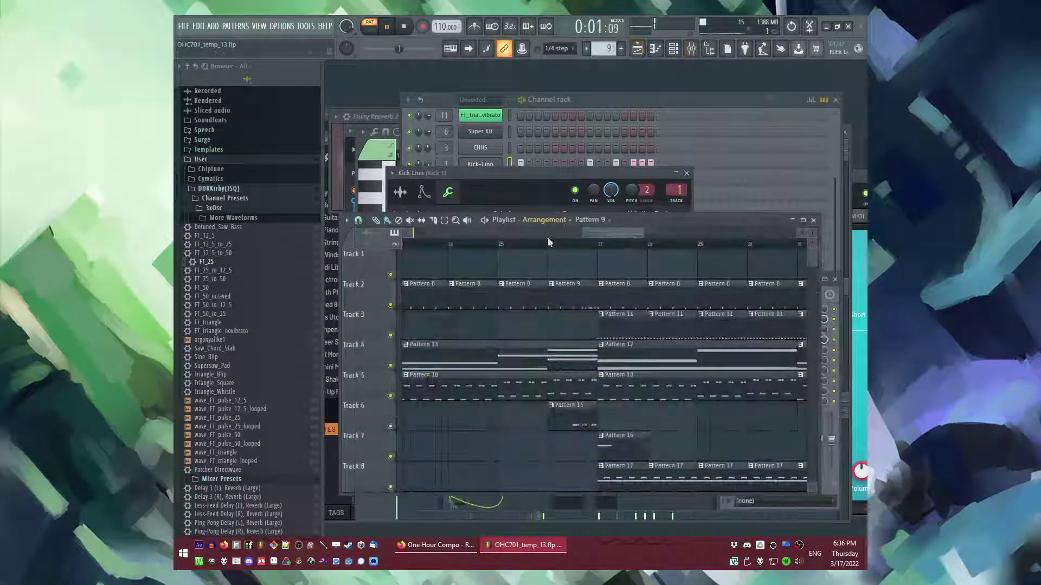
key(l)
click(547, 243)
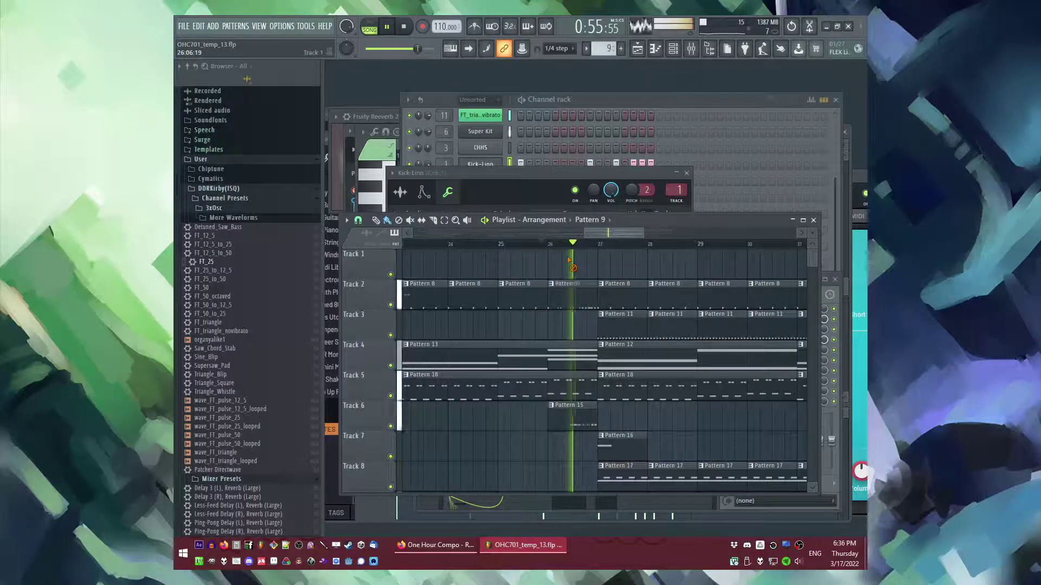
Step: Match the Sidechainer to the kick fill in Pattern 9 by clearing steps 5 and 13 and adding steps 12 and 15
double_click(569, 295)
key(F6)
key(space)
scroll(547, 221, up, 3)
key(space)
right_click(555, 126)
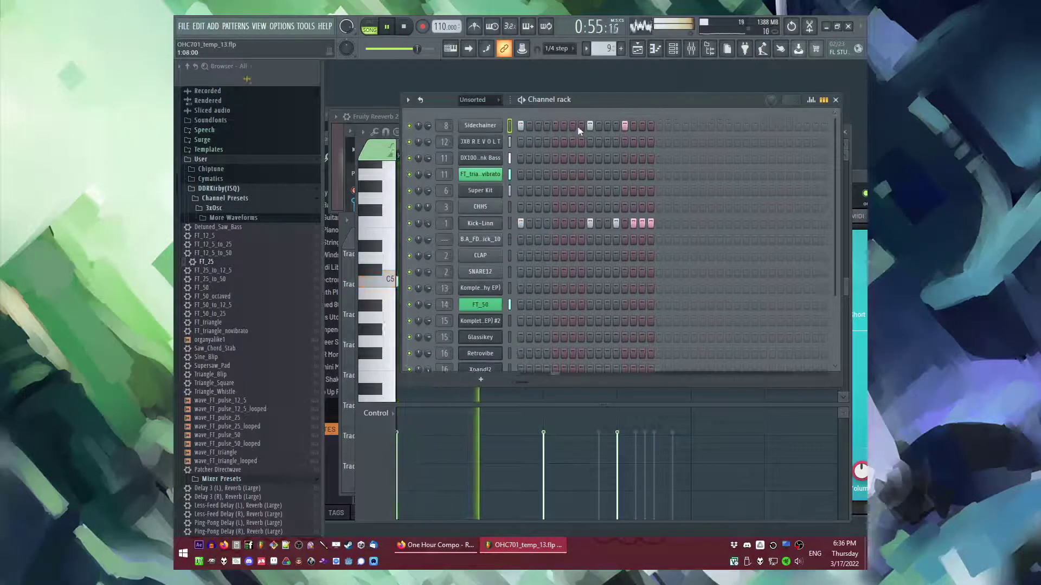
right_click(623, 128)
click(617, 128)
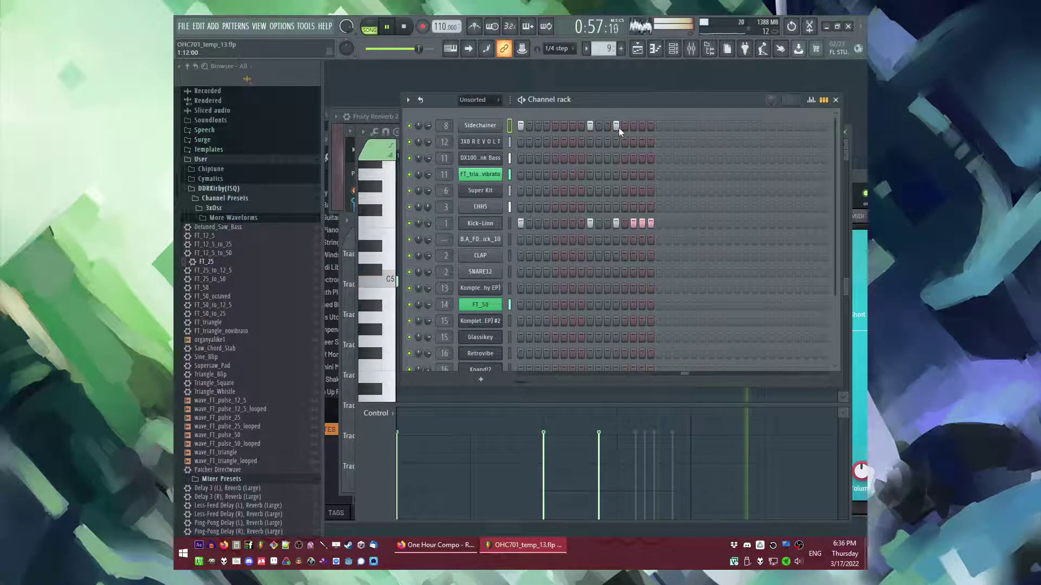
click(642, 128)
Step: Open the empty Pattern 23 from Track 11 at bar 27, and set the project tempo to 115 BPM
scroll(521, 277, down, 3)
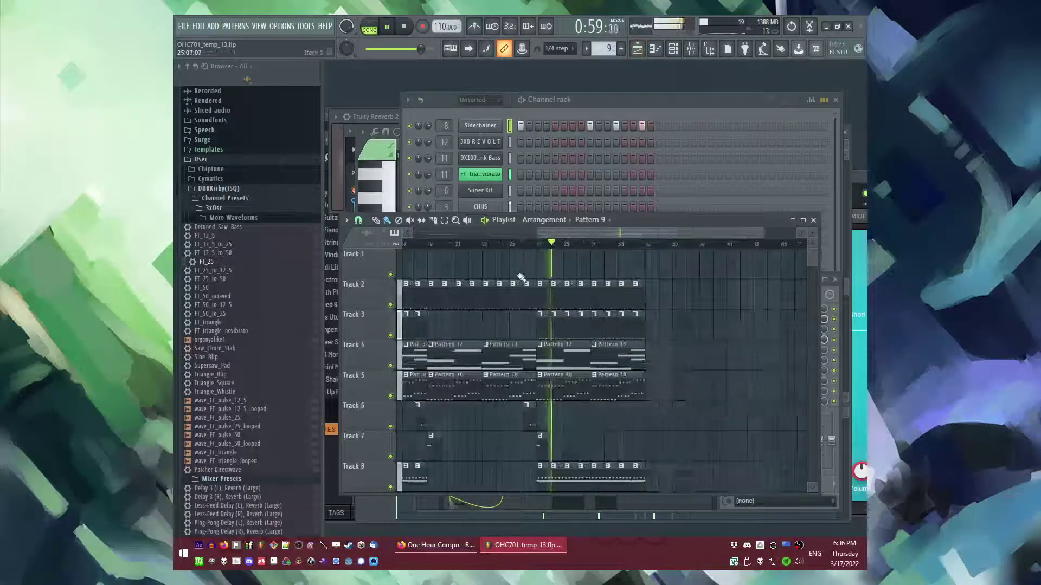
scroll(624, 369, down, 4)
scroll(566, 334, up, 3)
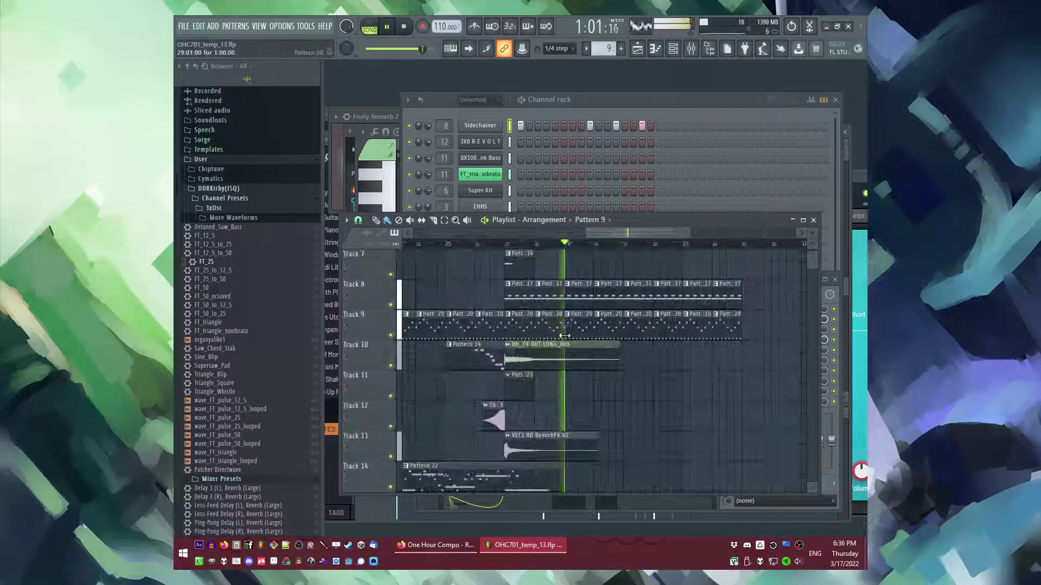
double_click(511, 415)
scroll(248, 342, down, 12)
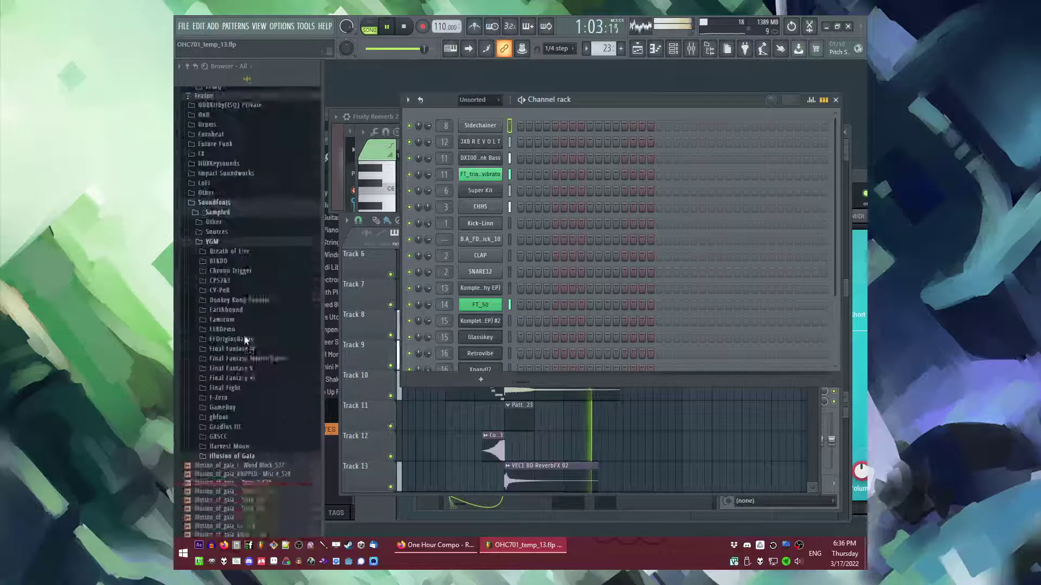
scroll(249, 336, up, 3)
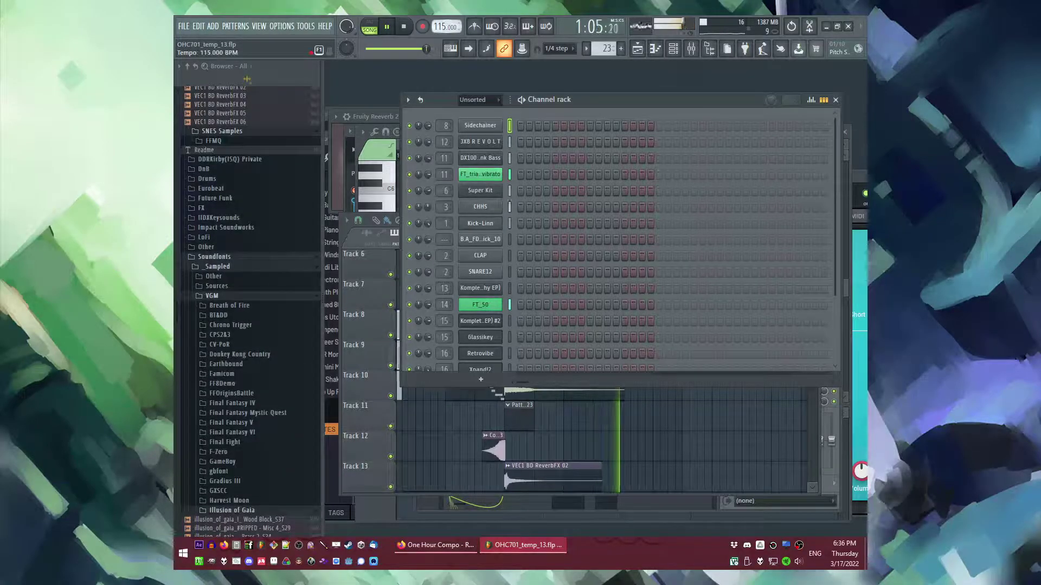
Step: Play the arrangement from its opening bars and through the middle section to judge the new tempo
right_click(724, 413)
scroll(725, 414, up, 5)
scroll(699, 374, down, 4)
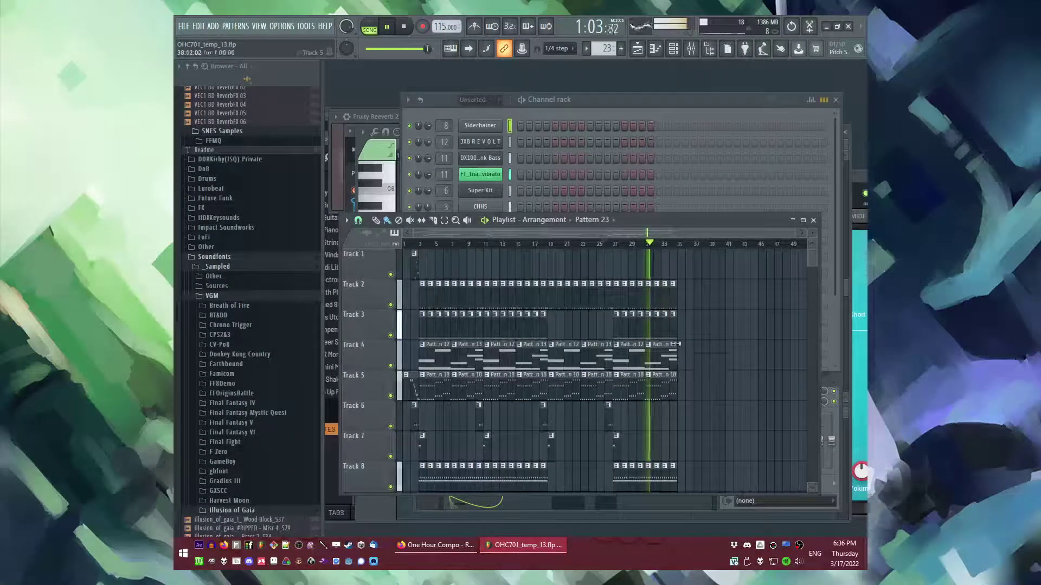
click(416, 247)
scroll(417, 271, down, 1)
scroll(418, 289, up, 4)
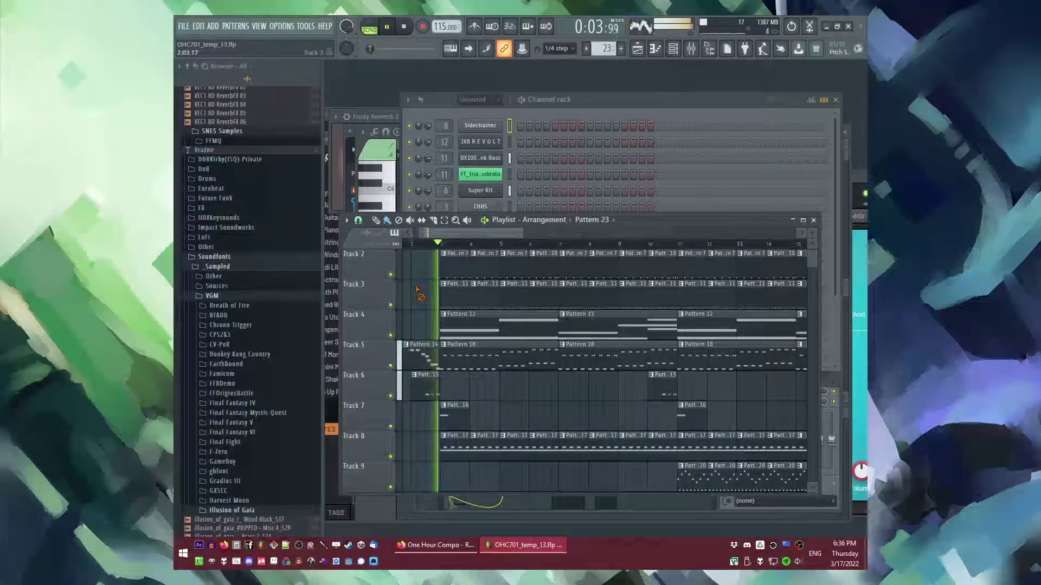
scroll(420, 289, up, 1)
scroll(525, 253, down, 4)
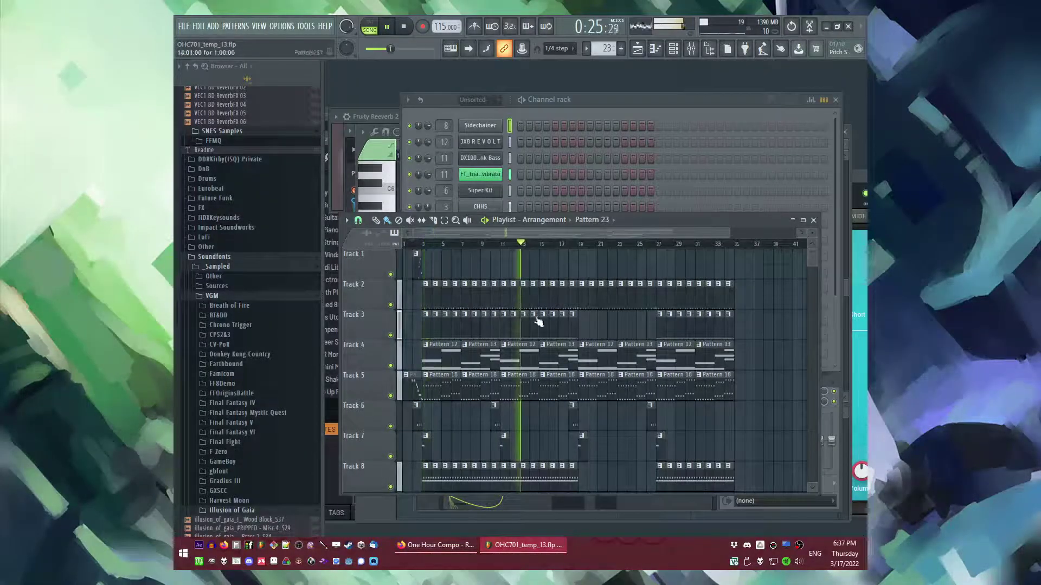
scroll(542, 313, down, 6)
scroll(628, 257, down, 2)
Step: Play from around bar 19 and examine how the riser and reverb clips on Tracks 10 to 13 line up with the bars
click(581, 245)
scroll(604, 427, up, 4)
scroll(618, 407, down, 4)
scroll(431, 344, up, 3)
scroll(429, 345, down, 2)
scroll(423, 353, up, 3)
ctrl+click(504, 350)
scroll(514, 346, down, 4)
scroll(553, 341, up, 1)
scroll(542, 351, up, 3)
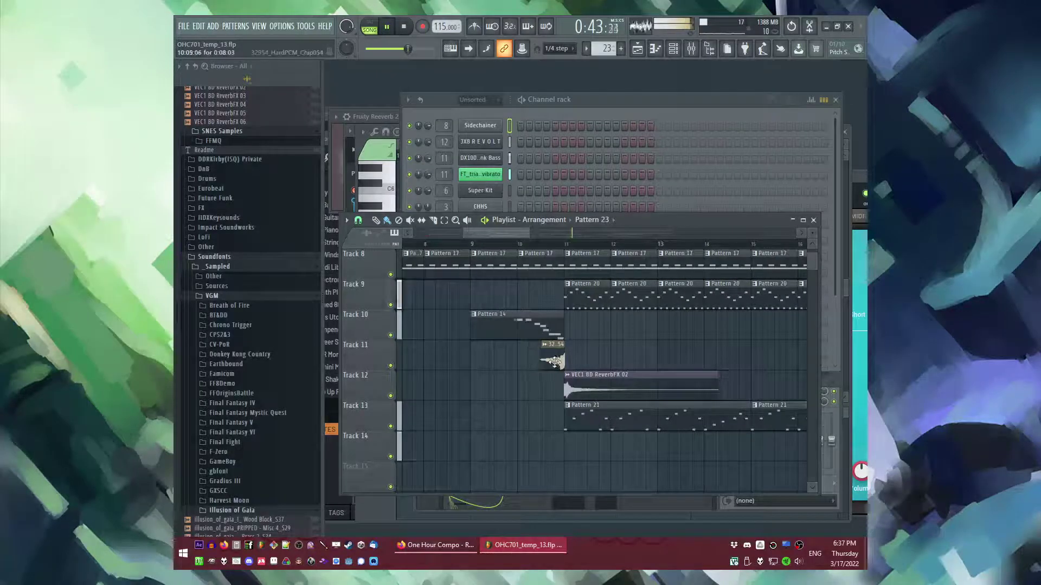
Step: Select all CoolReverse_03 clips on Track 12 and shift them earlier so the first one ends at bar 3
scroll(585, 366, down, 3)
right_click(427, 380)
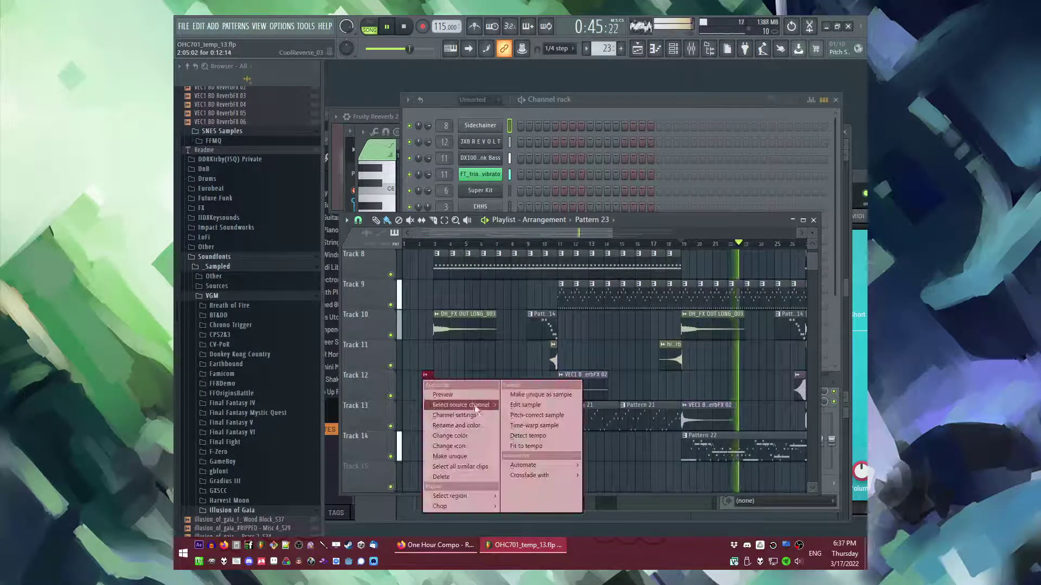
click(463, 467)
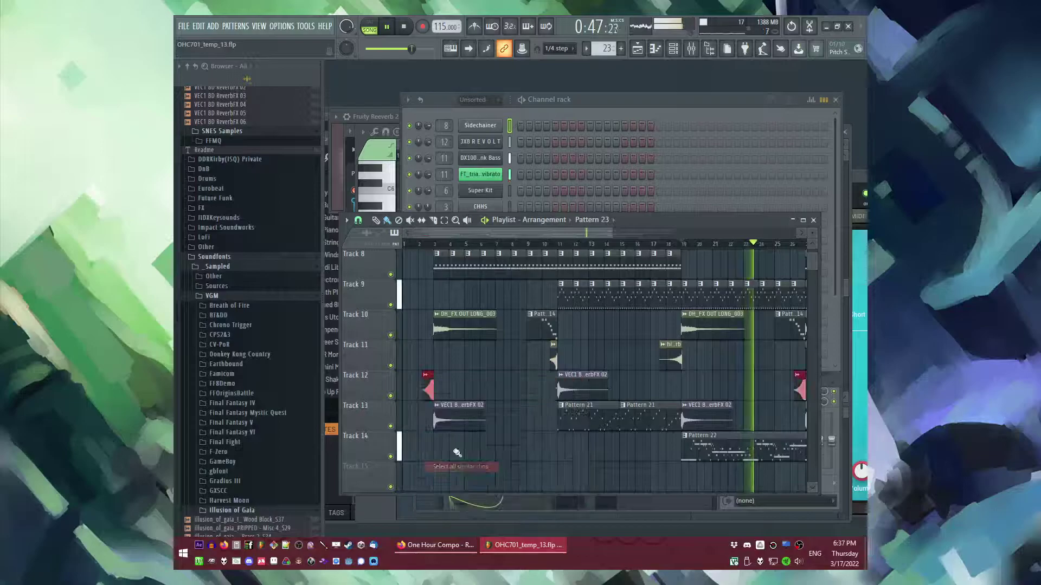
scroll(433, 399, up, 5)
drag(423, 383, 418, 383)
scroll(419, 382, down, 6)
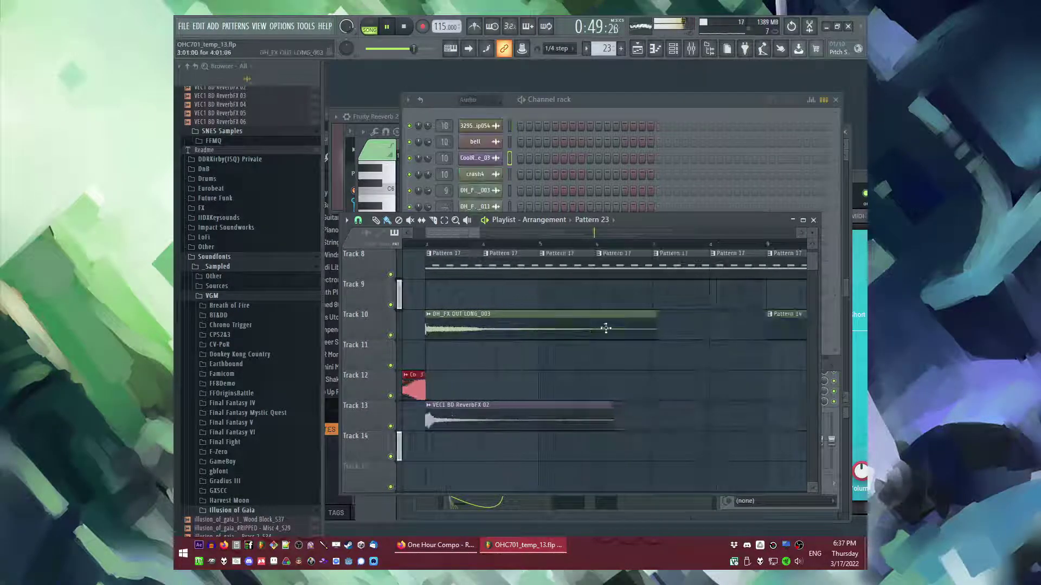
Step: Select all clips similar to 32954_HardPCM_Chip054 on Track 11 and align them to lead into bar 11
scroll(698, 338, up, 3)
right_click(582, 347)
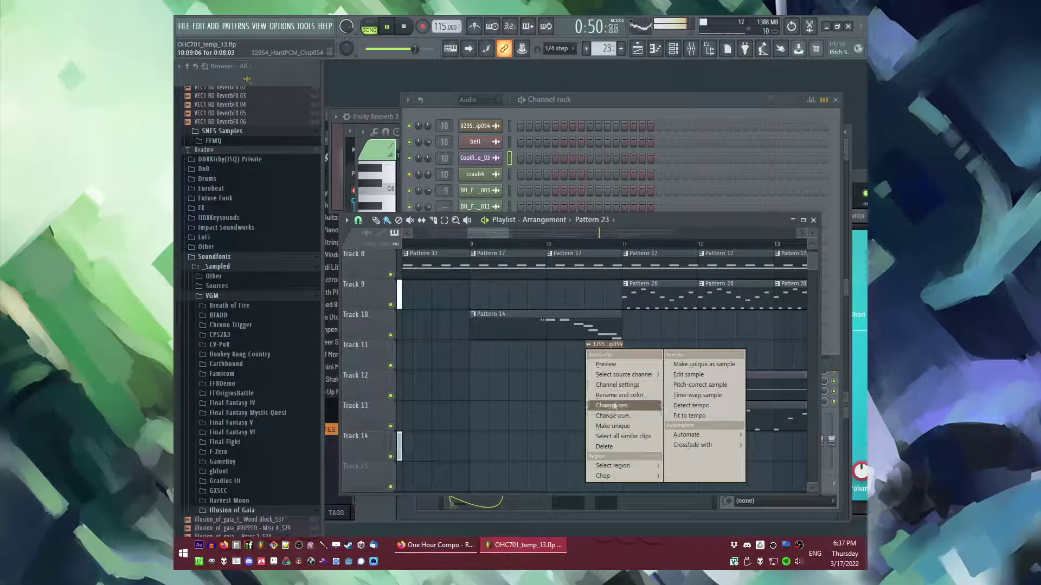
click(615, 432)
scroll(589, 362, up, 3)
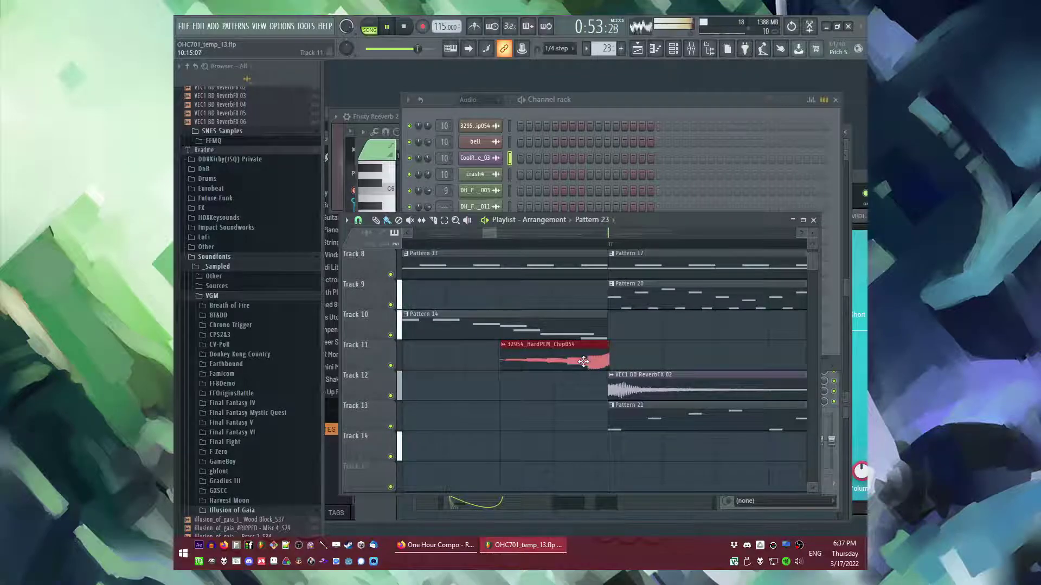
Step: Move the high verb clip on Track 11 slightly earlier so it ends at bar 19
scroll(583, 361, down, 6)
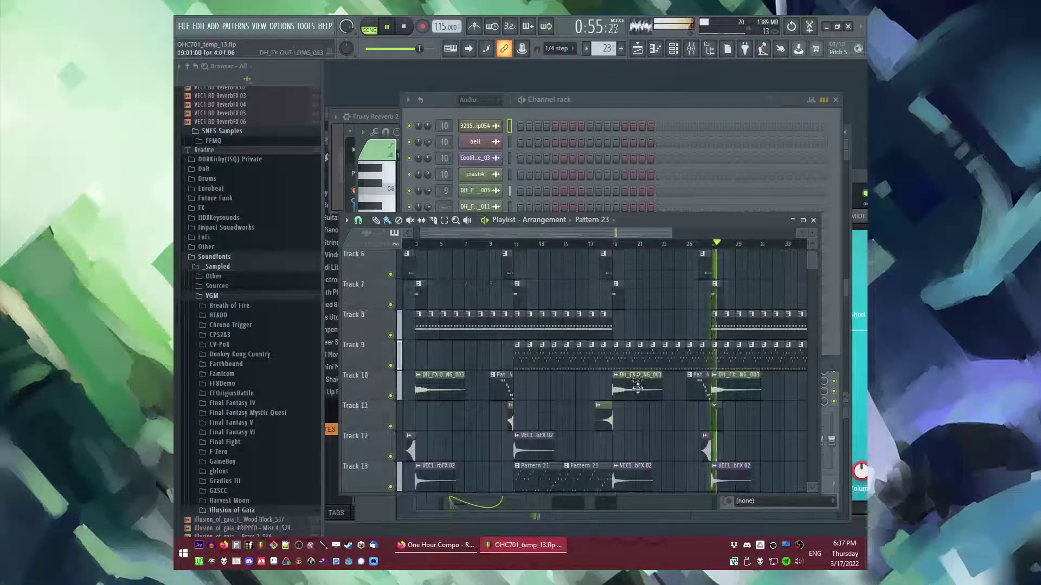
drag(576, 422, 564, 421)
scroll(531, 374, down, 8)
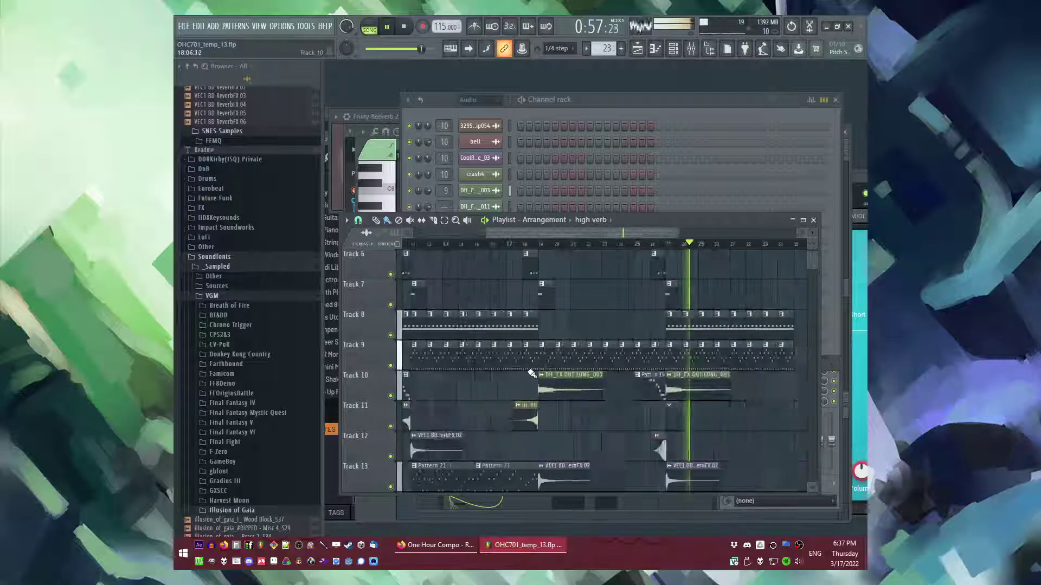
Step: Add a Hybrid instrument channel for Pattern 23 and save the project as the new version OHC701_temp_14.flp
scroll(630, 410, up, 5)
double_click(591, 410)
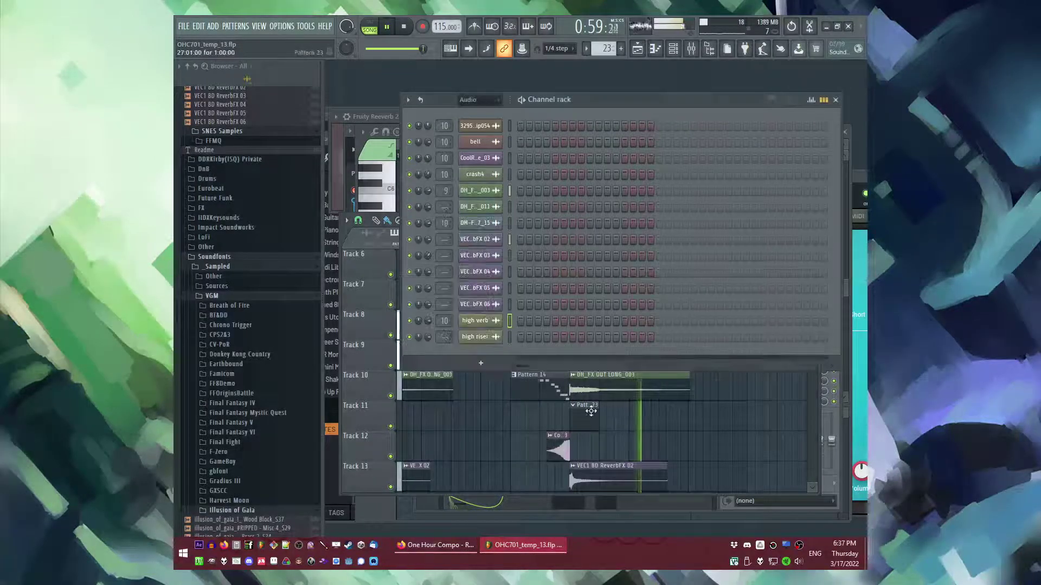
scroll(231, 188, up, 10)
click(212, 26)
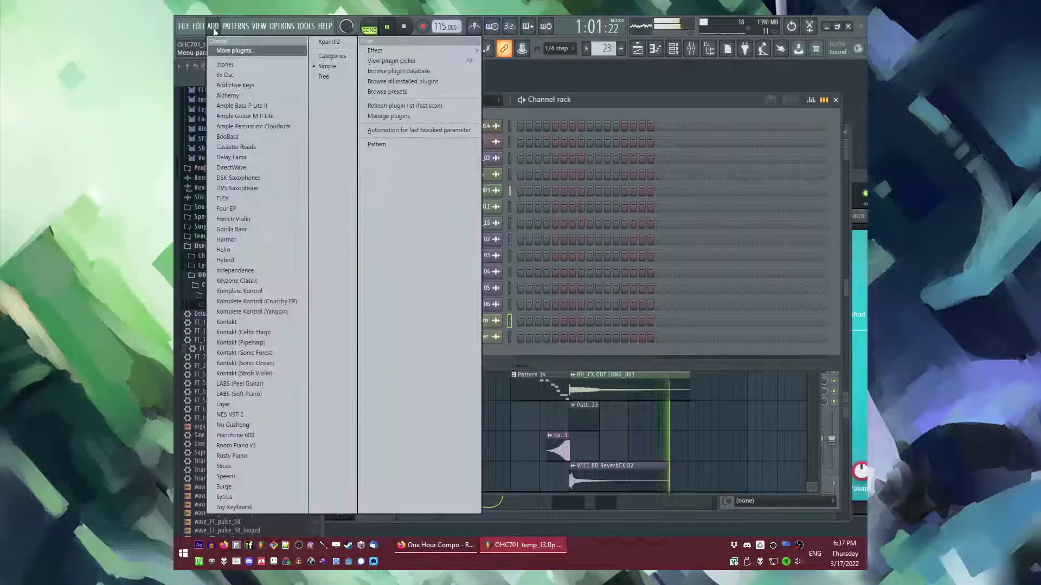
click(252, 260)
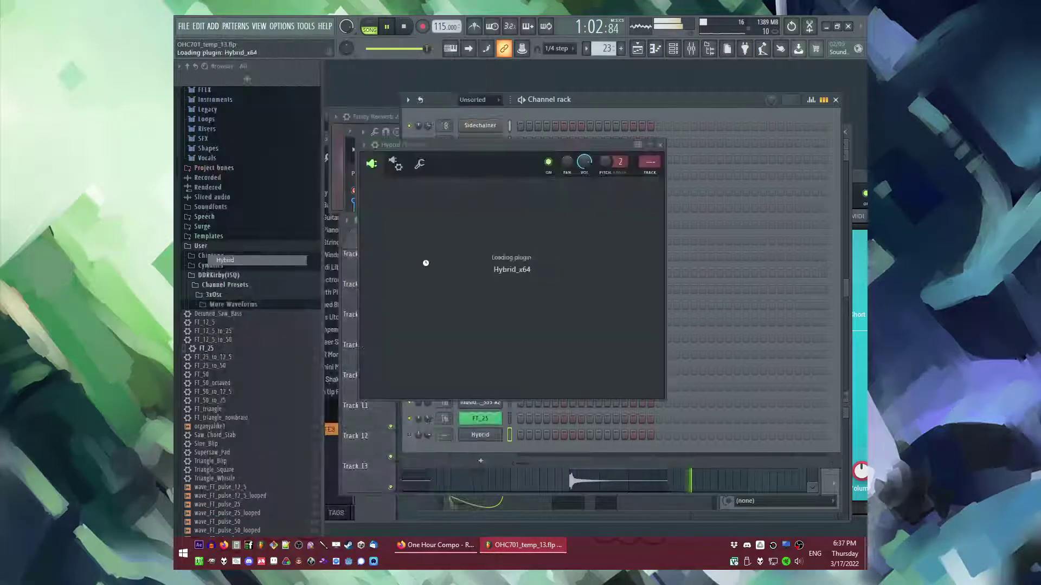
drag(557, 146, 543, 142)
key(ctrl+n)
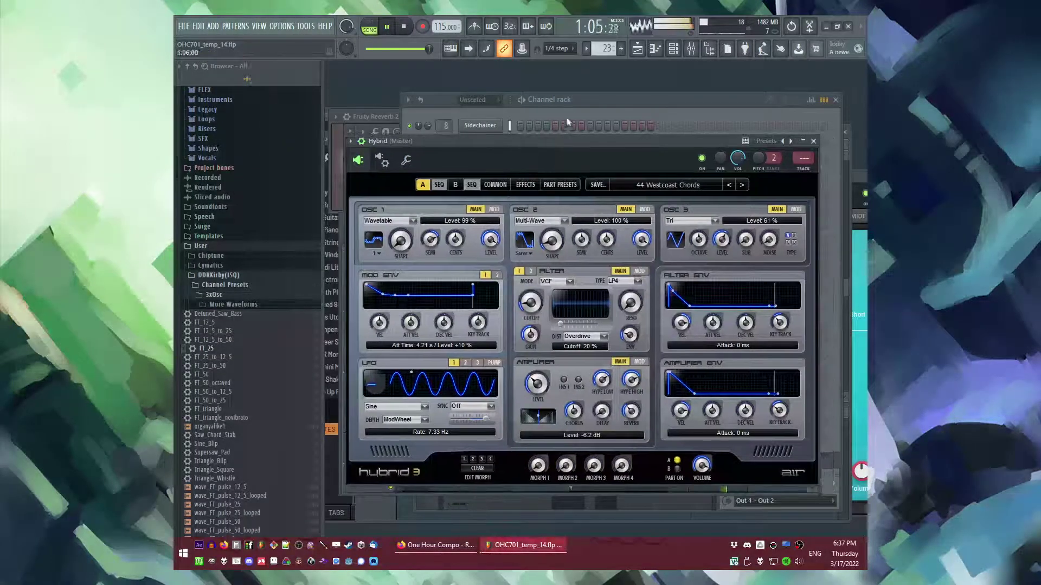
Step: Open the Hybrid channel's piano roll in Pattern 23 and accept the properties of a test note at C5
click(566, 106)
right_click(477, 440)
click(528, 382)
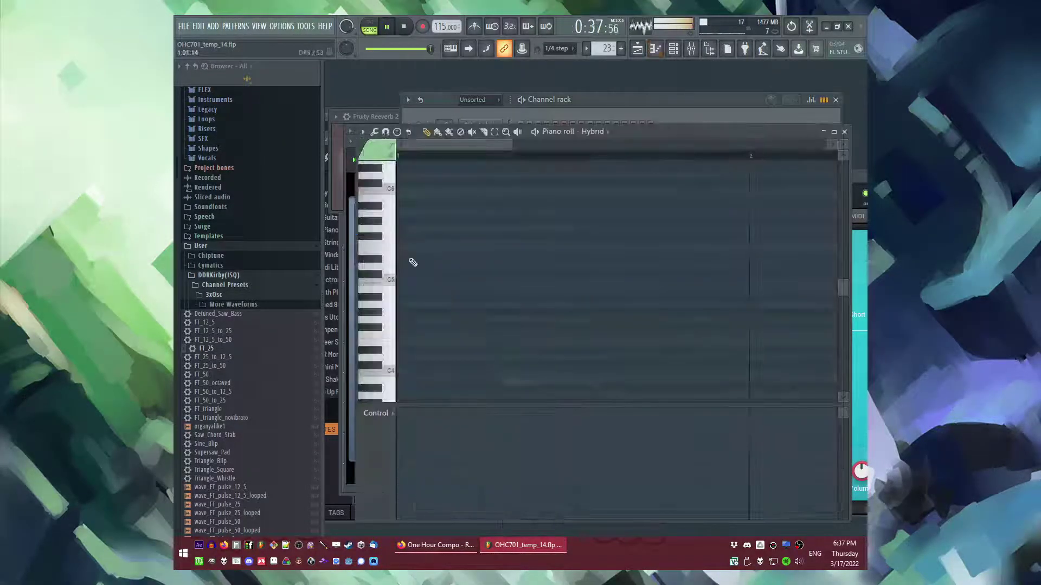
double_click(398, 288)
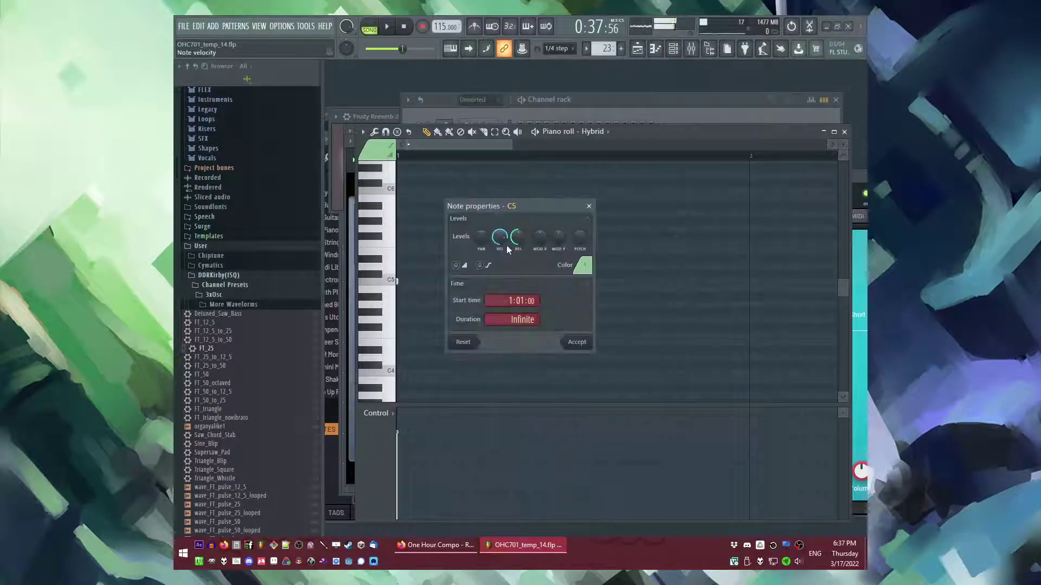
click(577, 344)
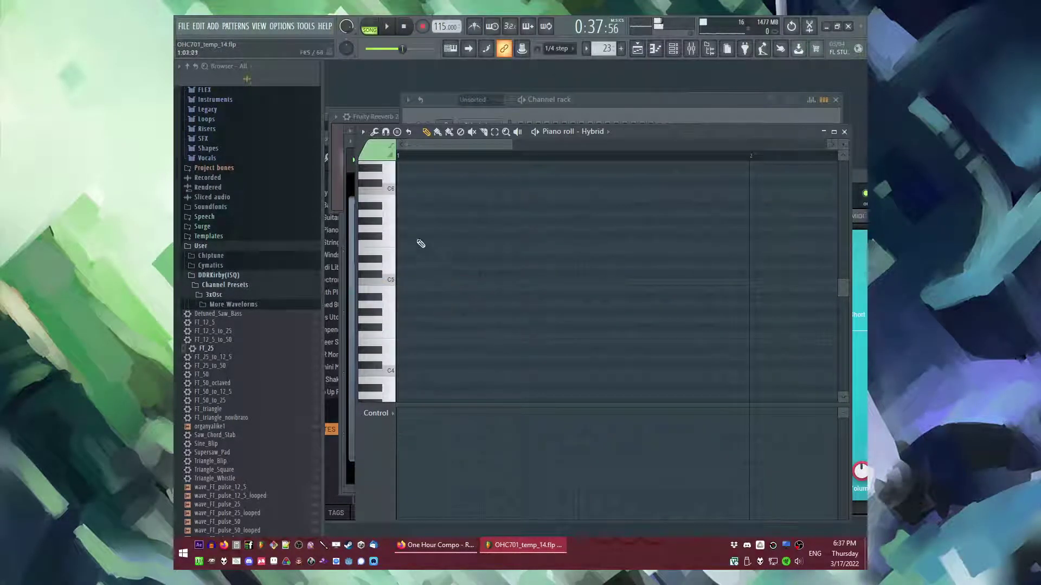
Step: Draw two consecutive two-step Hybrid notes at C6 and G6 from the start of Pattern 23, and audition them in pattern mode
scroll(381, 226, up, 2)
click(447, 198)
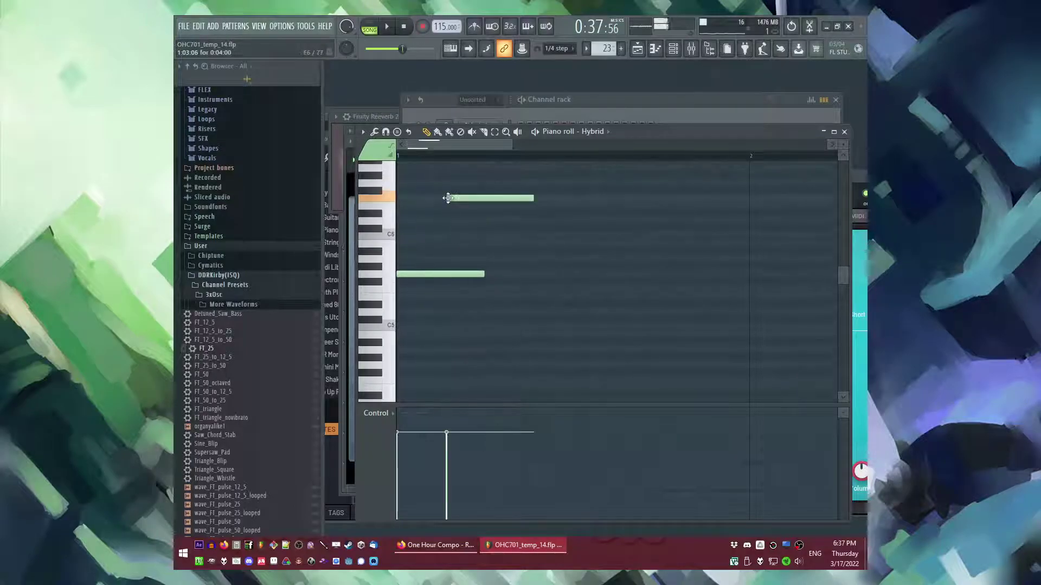
scroll(444, 279, up, 2)
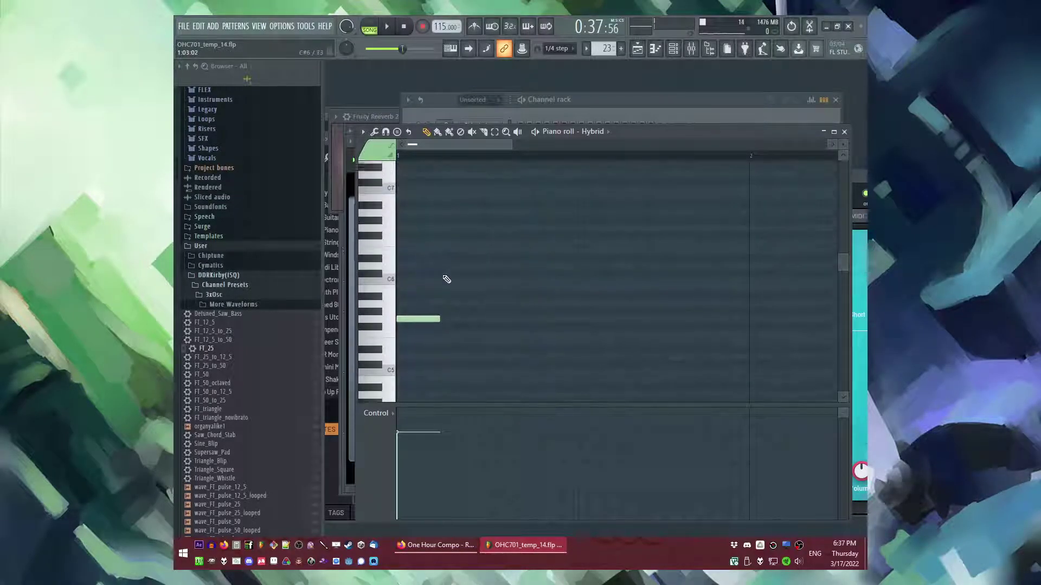
key(l)
key(space)
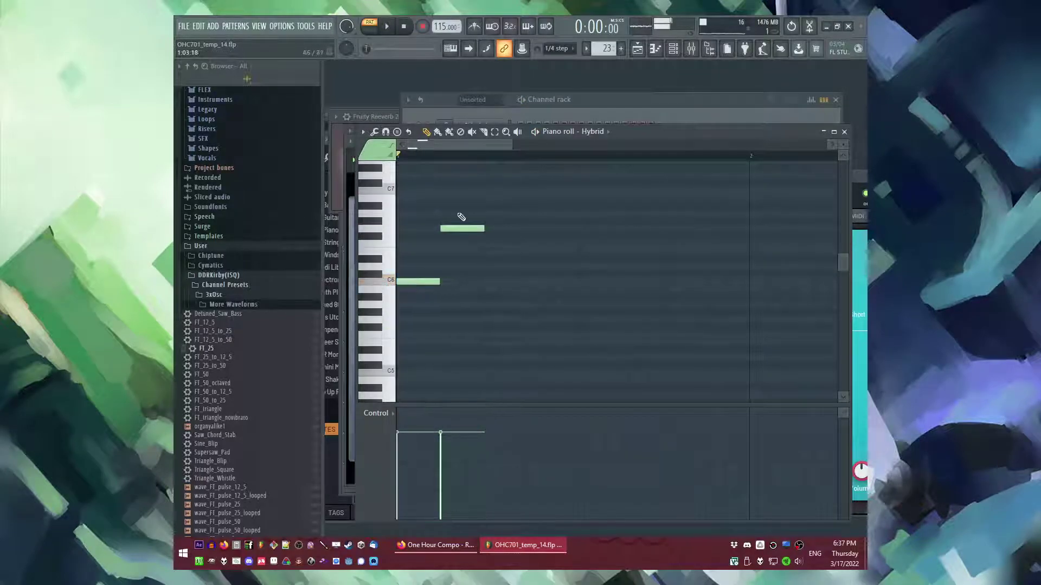
click(623, 105)
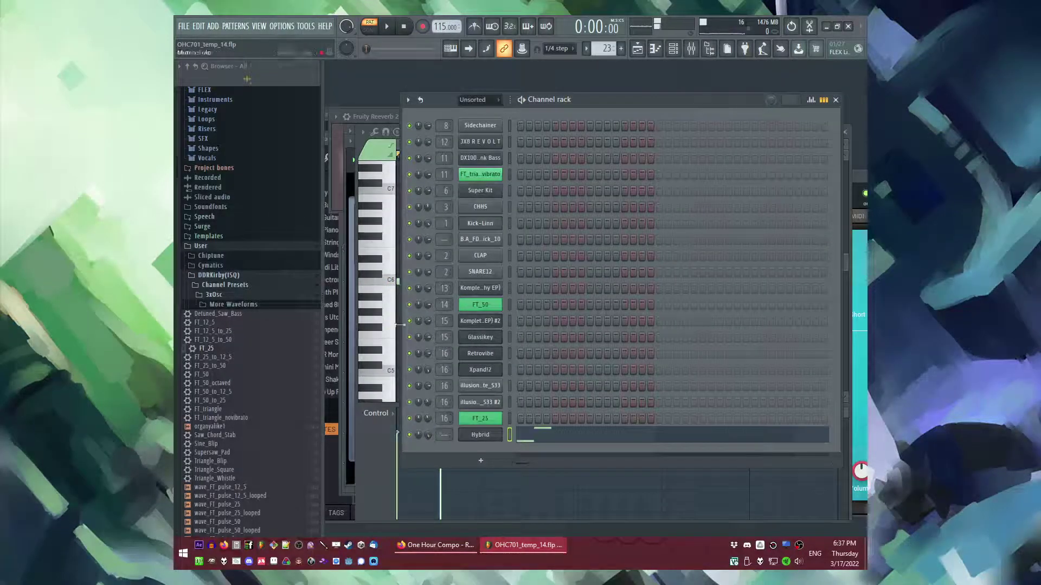
Step: Replace the two Hybrid notes in Pattern 23 with a two-step C5 and G5 pair at the pattern start, and audition it
click(356, 146)
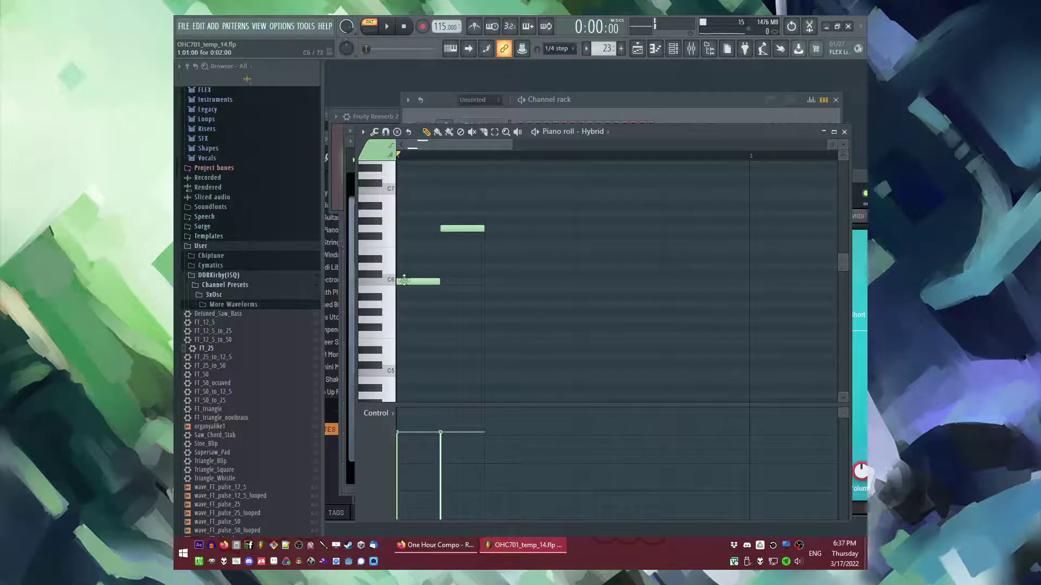
right_click(466, 228)
right_click(420, 281)
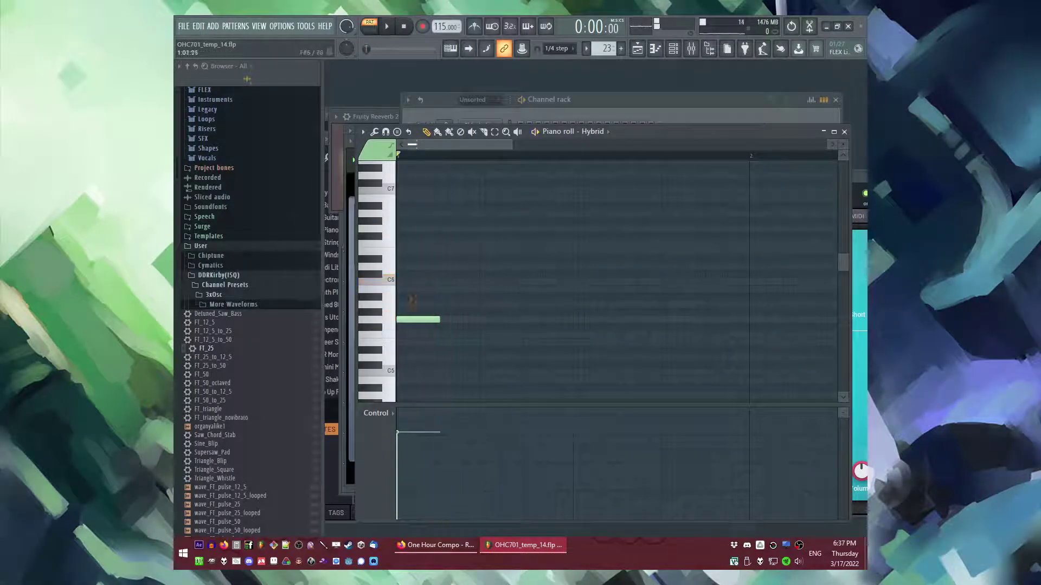
drag(401, 373, 396, 373)
key(ctrl+a)
key(space)
Step: Repeat the Hybrid note pair every three steps to make four pairs, raising the upper note of the third and fourth to A#5
drag(443, 319, 623, 327)
key(ctrl+a)
key(space)
key(space)
drag(521, 303, 615, 304)
key(space)
key(space)
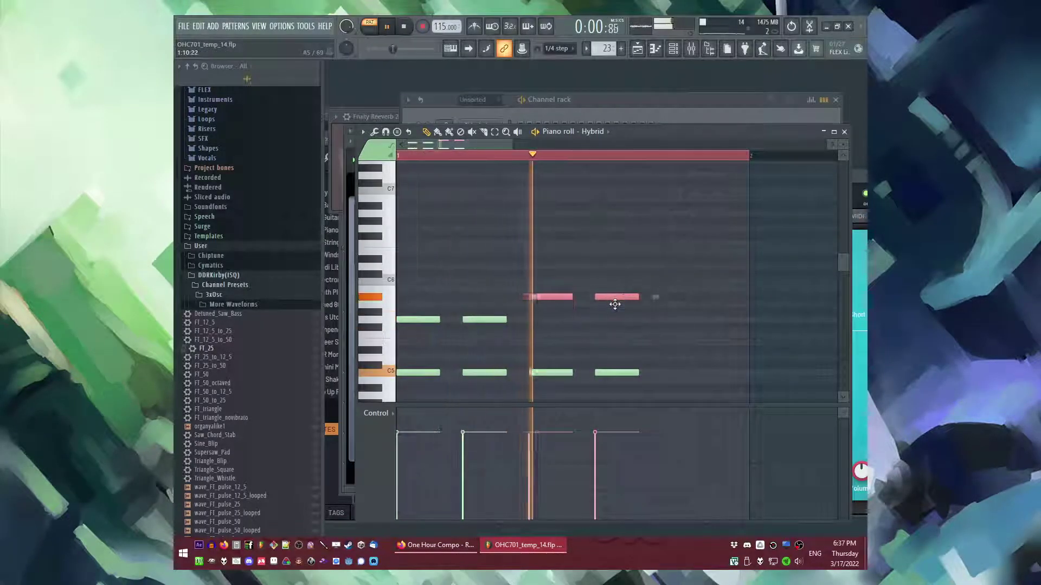
Step: Extend the Hybrid riff by duplicating notes into two more three-step pairs of C5 and A5, deleting the surplus copies
scroll(481, 342, down, 2)
key(l)
key(ctrl+a)
key(ctrl+b)
scroll(660, 293, up, 2)
scroll(660, 293, down, 2)
right_click(585, 262)
drag(547, 285, 622, 380)
drag(603, 319, 548, 315)
right_click(495, 297)
key(space)
Step: Add two more Hybrid pairs of C5 and C6 following the A5 pairs, and clear the timeline selection
drag(606, 253, 718, 403)
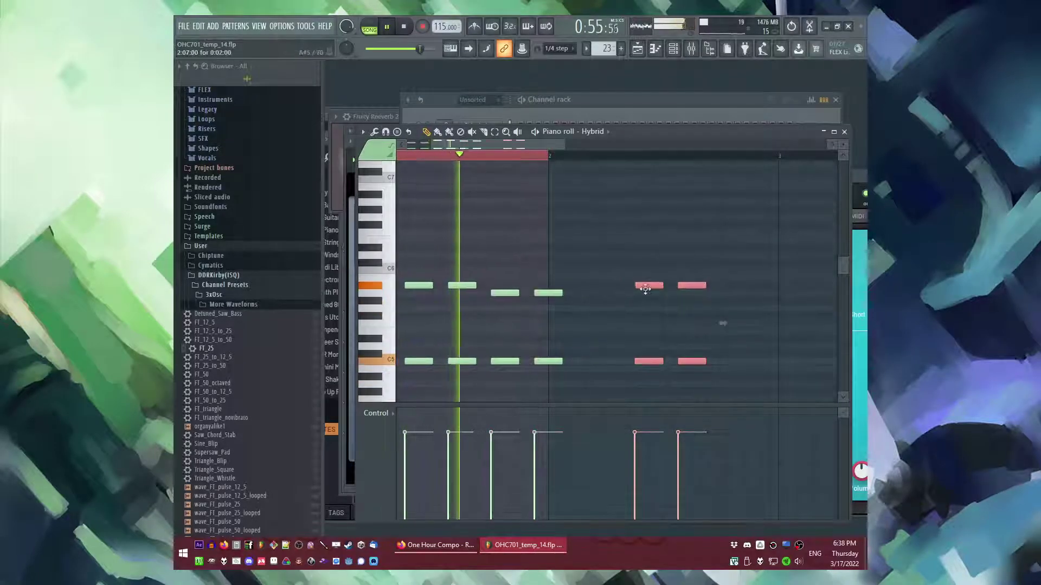
drag(641, 283, 673, 317)
key(space)
right_click(474, 155)
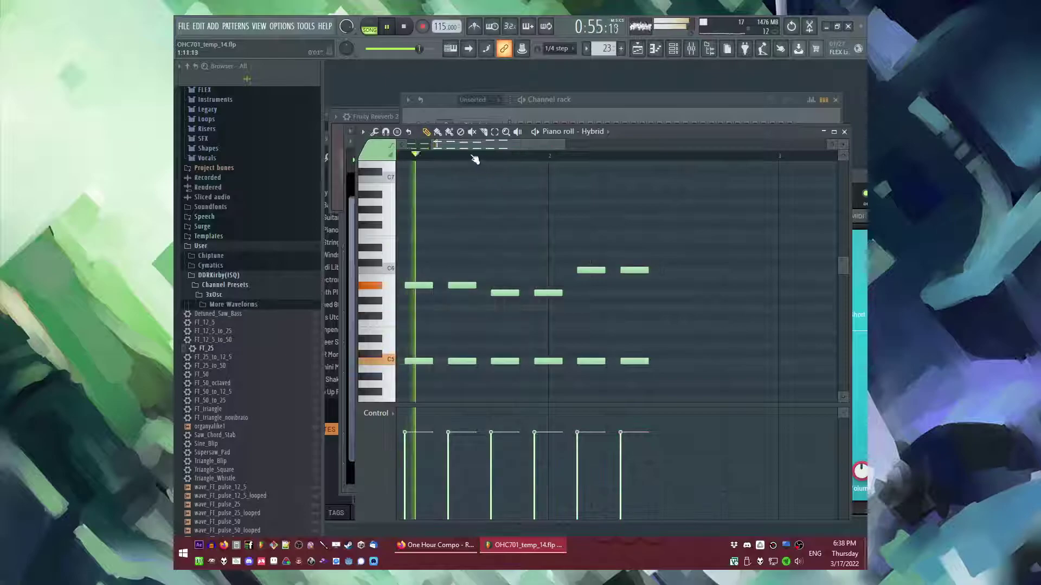
key(l)
Step: Finish the second bar of the Hybrid riff with three C5 and D#5 pairs, and audition the pattern
click(481, 156)
drag(486, 147, 542, 147)
drag(543, 237, 388, 379)
key(ctrl+c)
key(ctrl+v)
scroll(622, 340, down, 1)
key(space)
drag(511, 272, 549, 383)
key(space)
scroll(588, 332, up, 1)
drag(556, 340, 598, 344)
key(space)
key(ctrl+d)
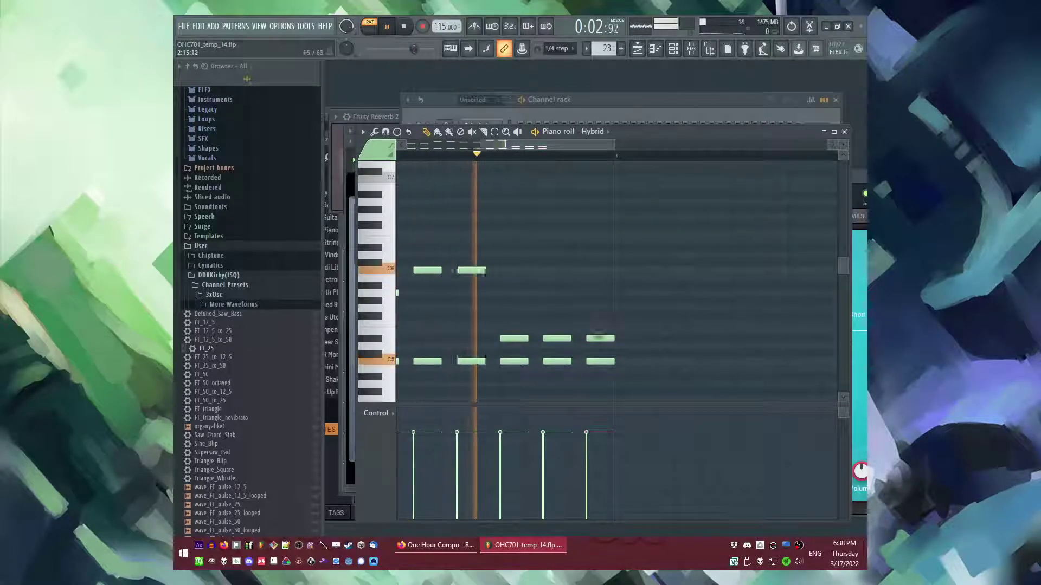
scroll(650, 318, down, 3)
Step: Route the Hybrid channel to mixer track 17 and load Fruity Reeverb 2 in its third effect slot
key(F6)
click(481, 436)
click(481, 438)
key(ctrl+l)
double_click(802, 162)
click(727, 328)
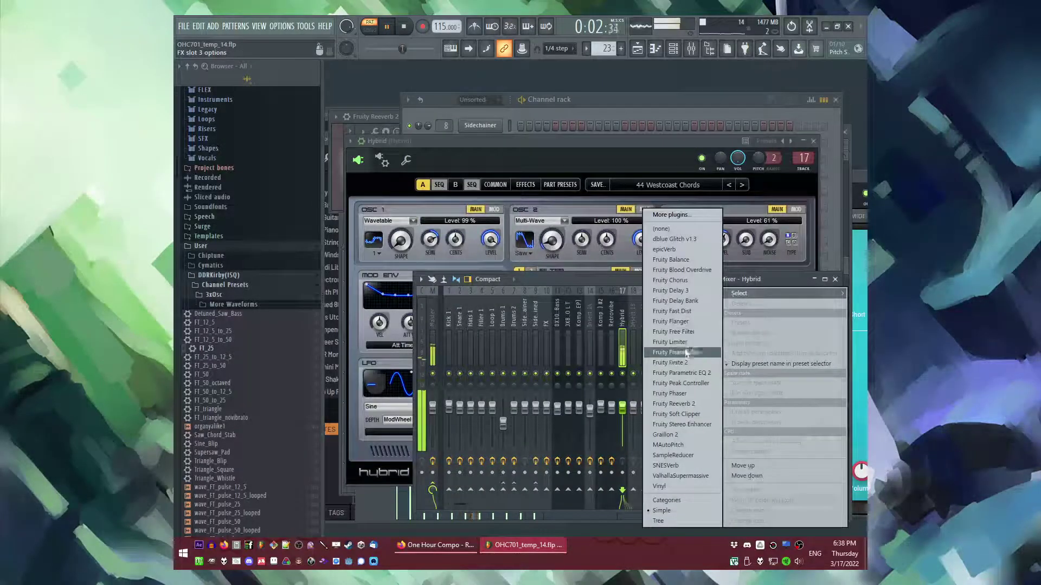
click(673, 415)
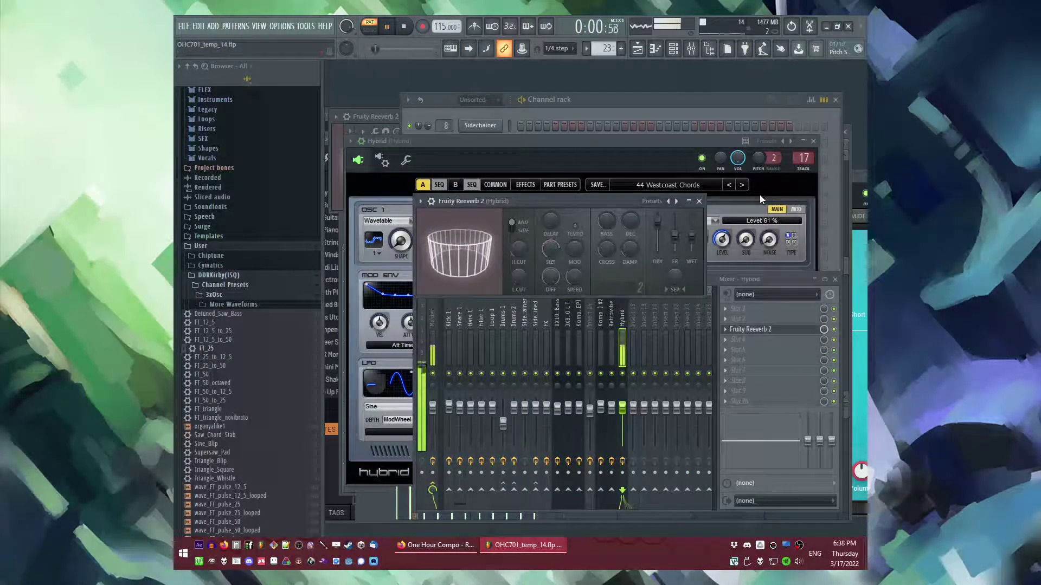
Step: Audition Hybrid's Poly Synths presets from 20 Hard Bright Chords back to 15 Metal Wave Poly, and save the new version OHC701_temp_15.flp
click(667, 185)
mouse_move(651, 292)
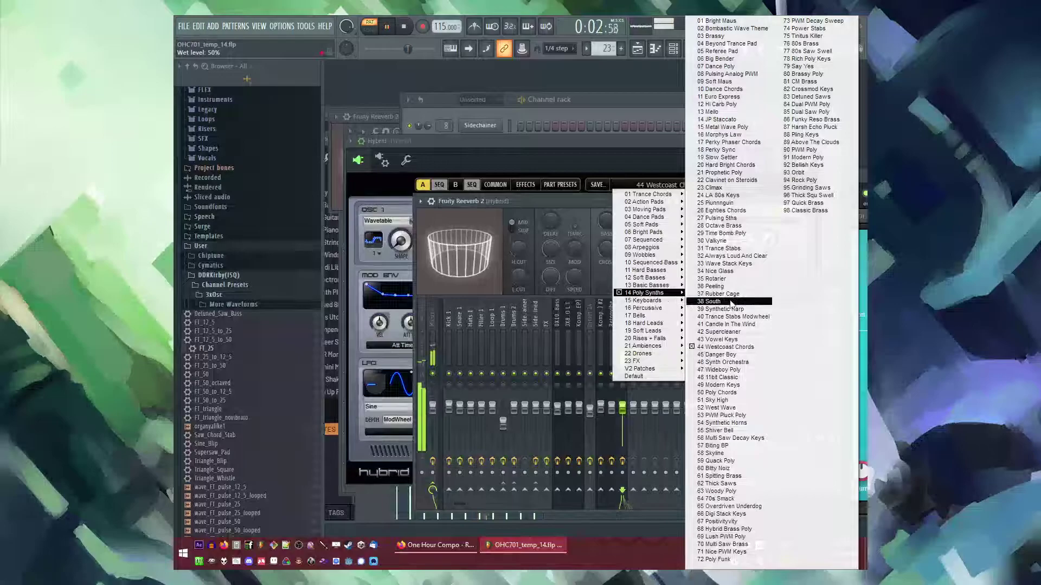
click(726, 165)
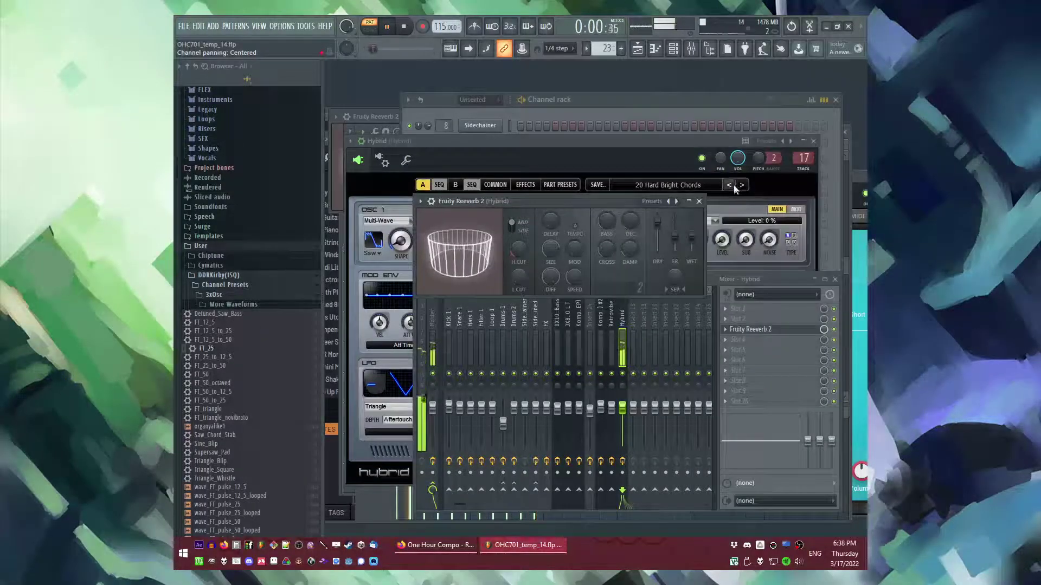
click(728, 186)
click(728, 185)
click(728, 185)
click(727, 187)
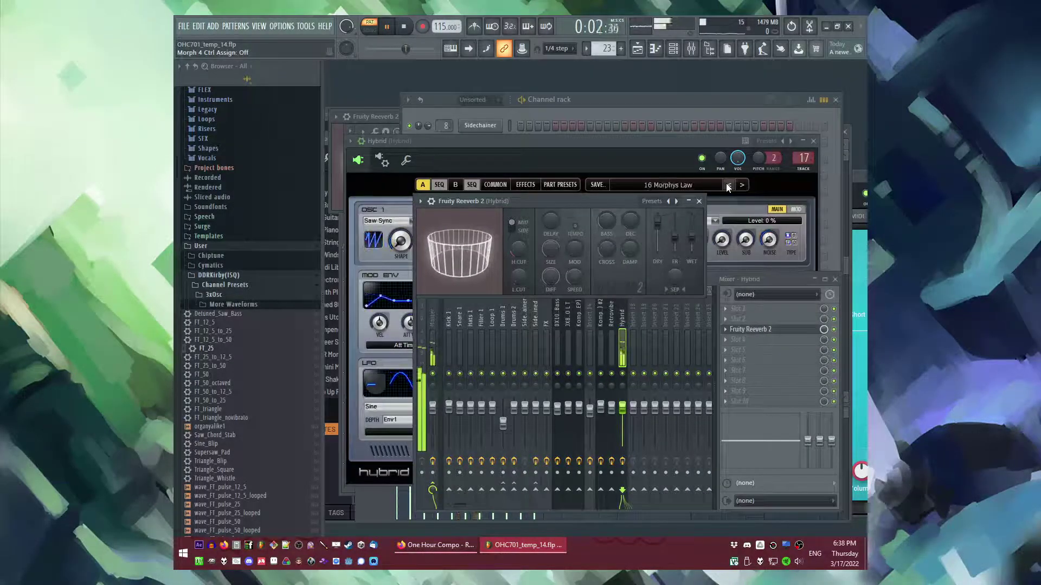
click(728, 186)
key(ctrl+n)
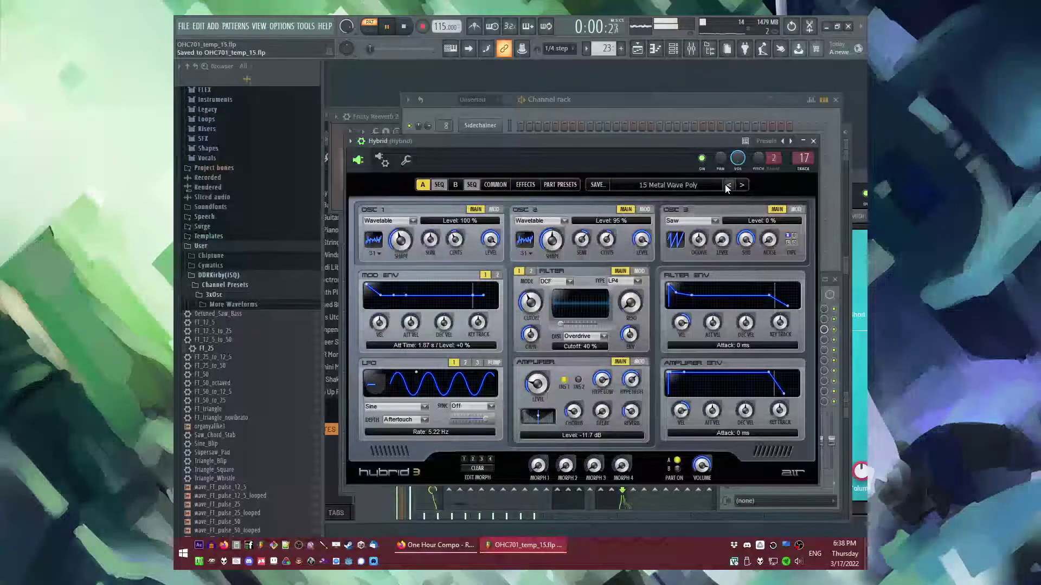
Step: Load the 10 Dance Chords preset in Hybrid, and set its filter envelope Decay1 to 2.93 s and amplifier envelope Decay2 to 846 ms with 28% sustain
click(727, 186)
click(727, 186)
click(728, 186)
click(728, 186)
click(727, 186)
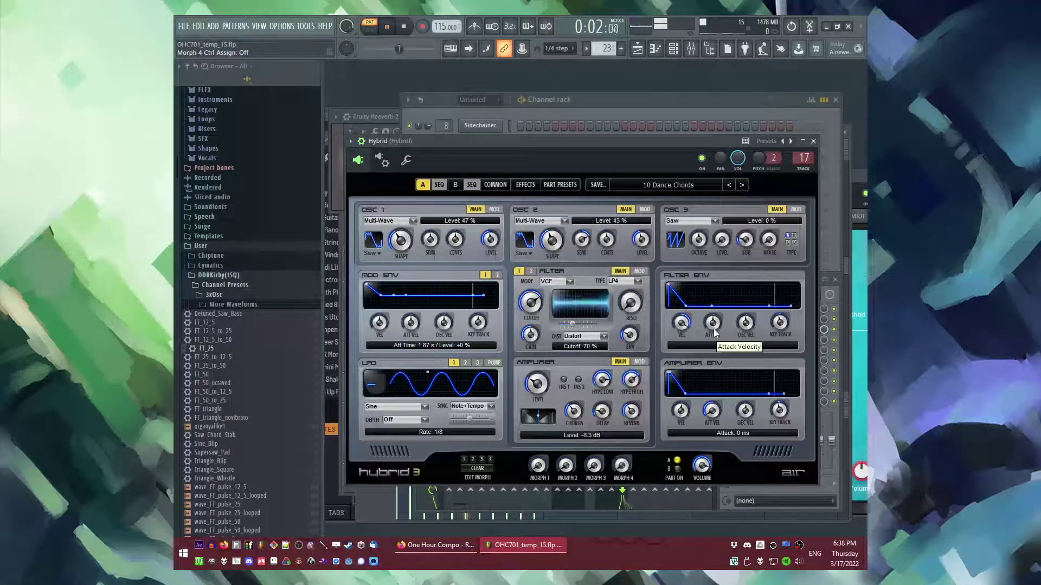
drag(706, 308, 688, 307)
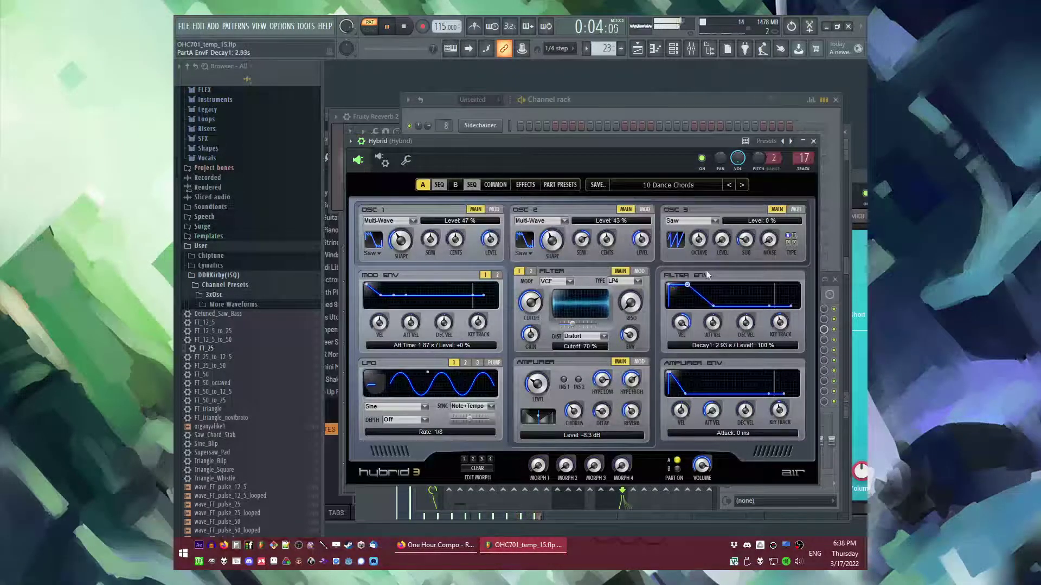
drag(712, 400, 684, 394)
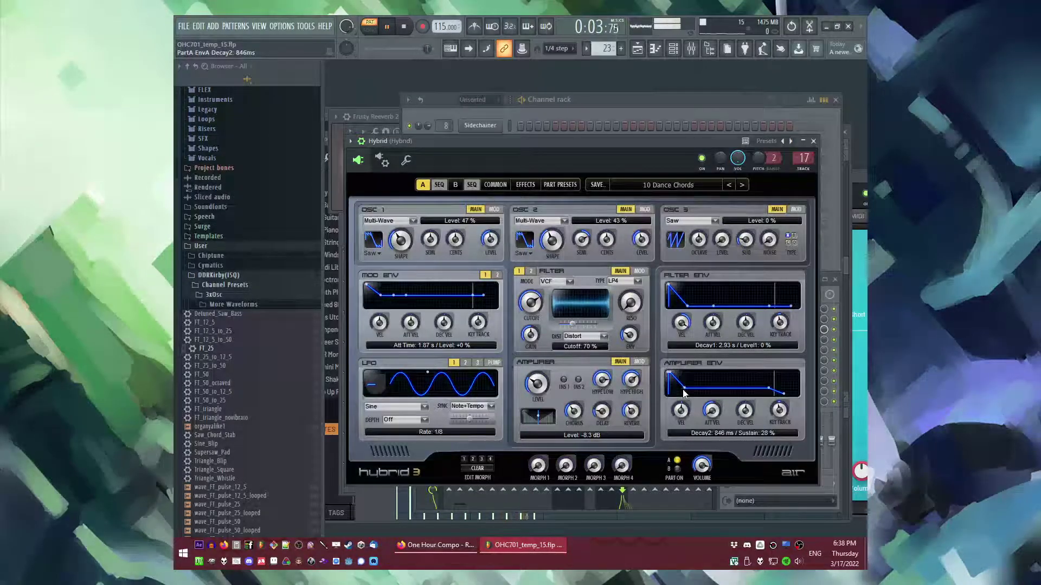
Step: Play the song, move the Hybrid track's reverb down one effect slot and load Fruity Delay Bank in slot 2
key(F5)
key(F9)
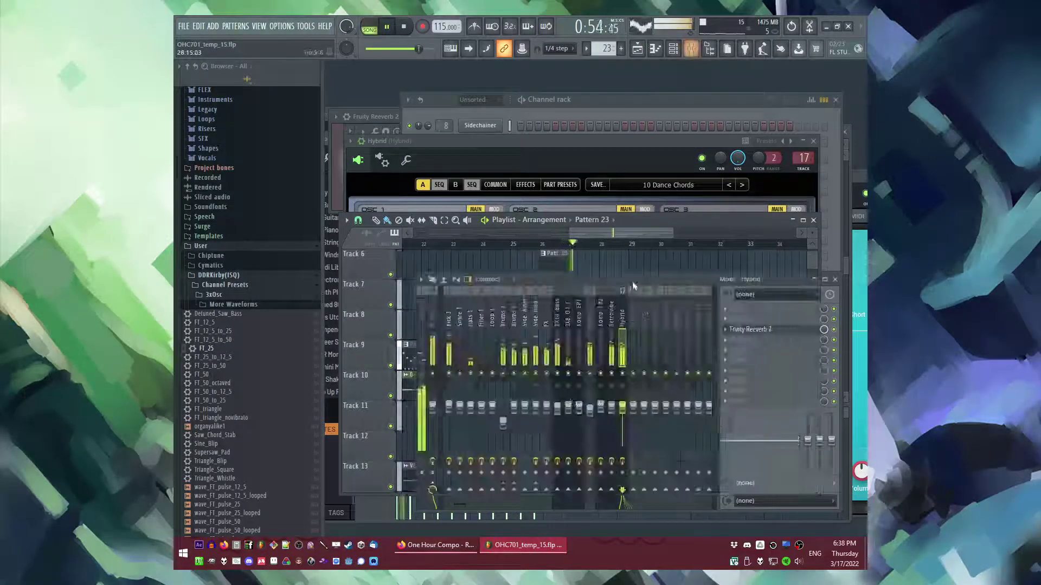
key(s)
key(space)
scroll(733, 332, down, 1)
click(733, 323)
click(675, 301)
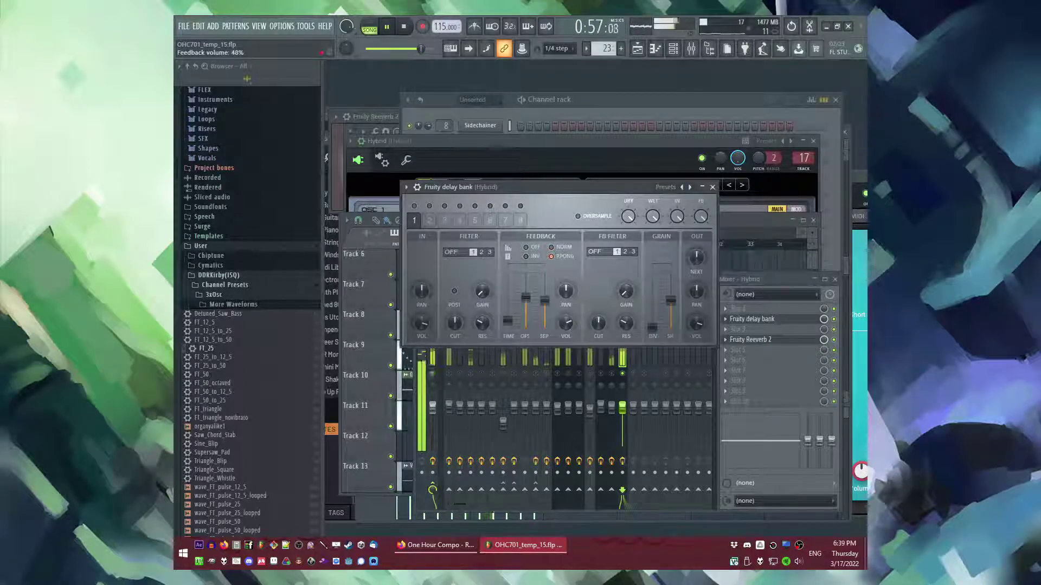
Step: Route the Hybrid mixer track to the sidechained track instead of the master, and replay the section
click(775, 282)
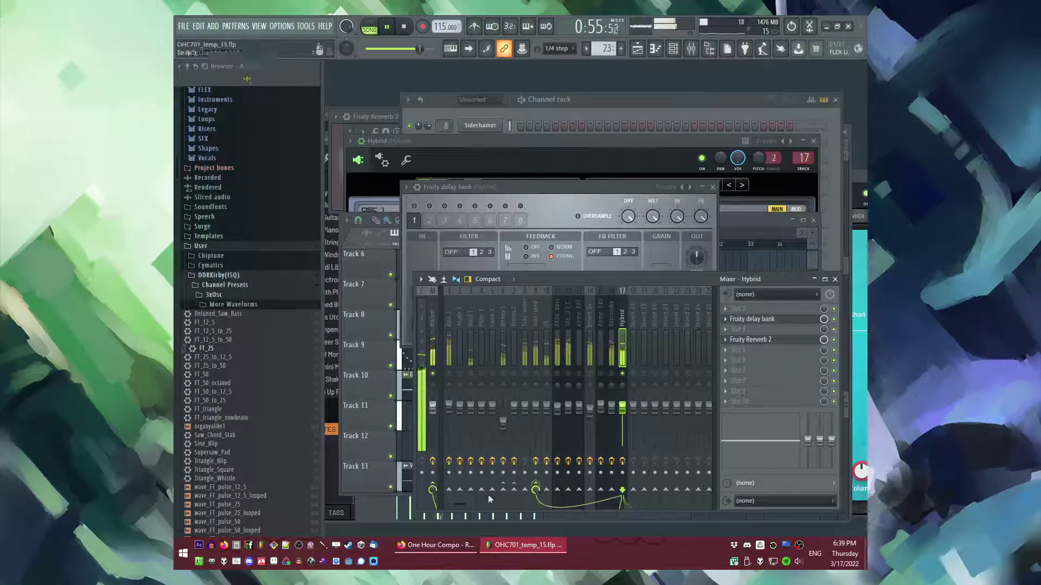
key(F5)
click(553, 245)
key(F9)
click(589, 347)
key(F5)
Step: Place three more Pattern 23 clips in a row on Track 11, filling it up to bar 35
scroll(696, 415, up, 2)
scroll(536, 415, down, 3)
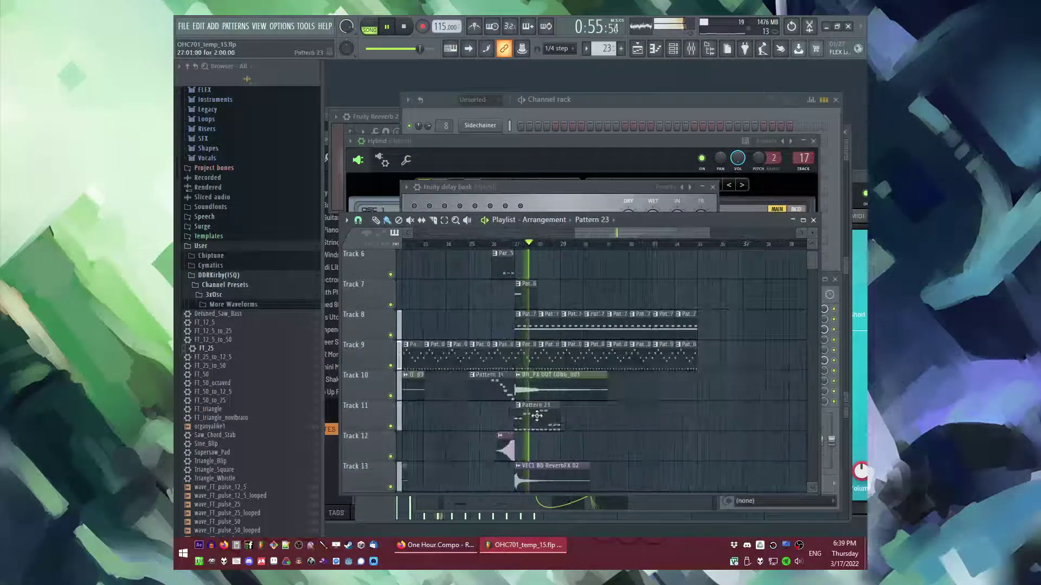
click(563, 424)
drag(566, 427, 709, 399)
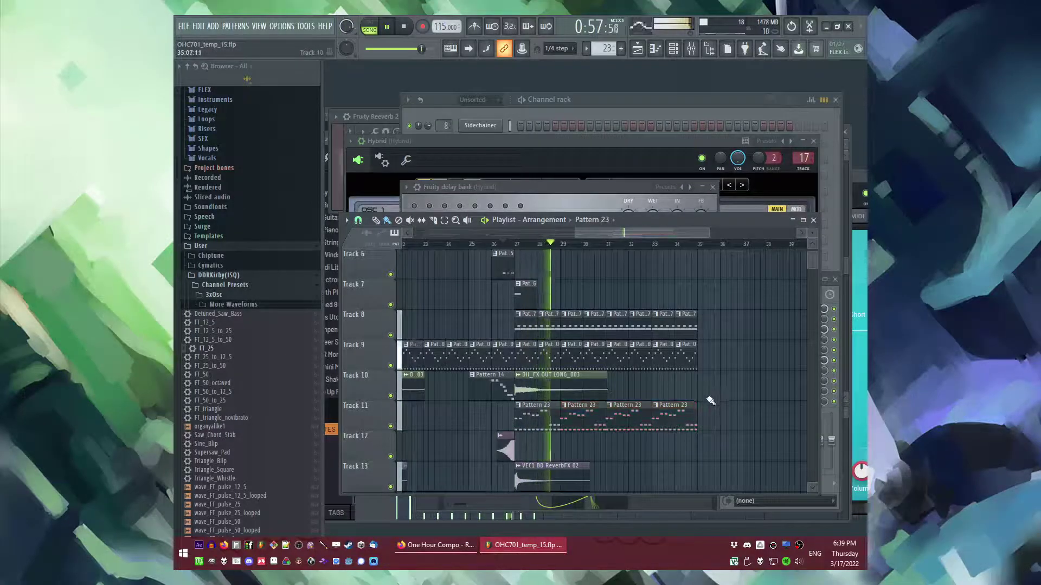
Step: Raise the Hybrid mixer track's volume to 125% and add Fruity Parametric EQ 2, rolling off the lows and the top end at 20000 Hz
key(F9)
click(624, 359)
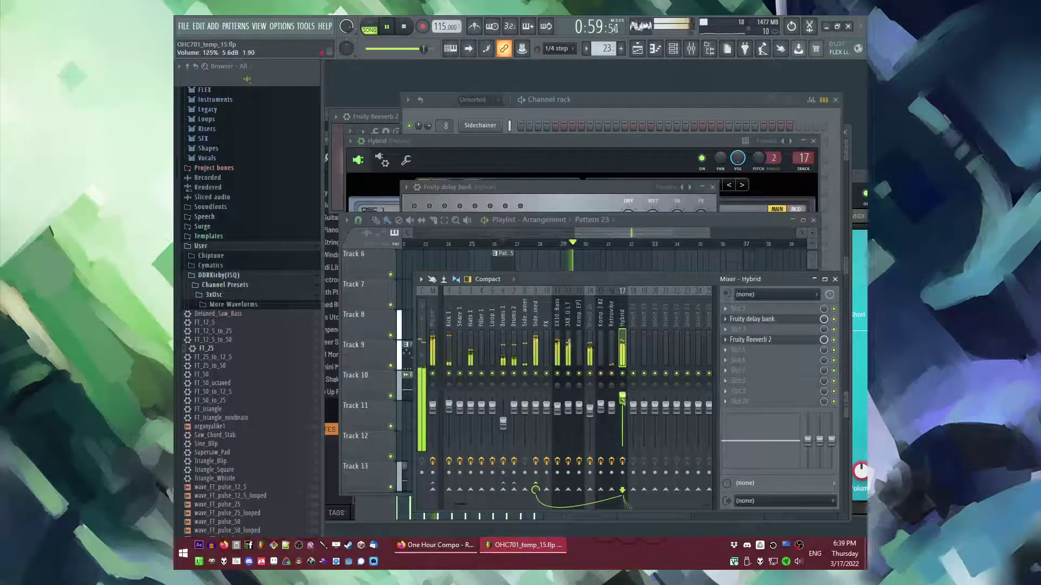
click(748, 309)
click(699, 374)
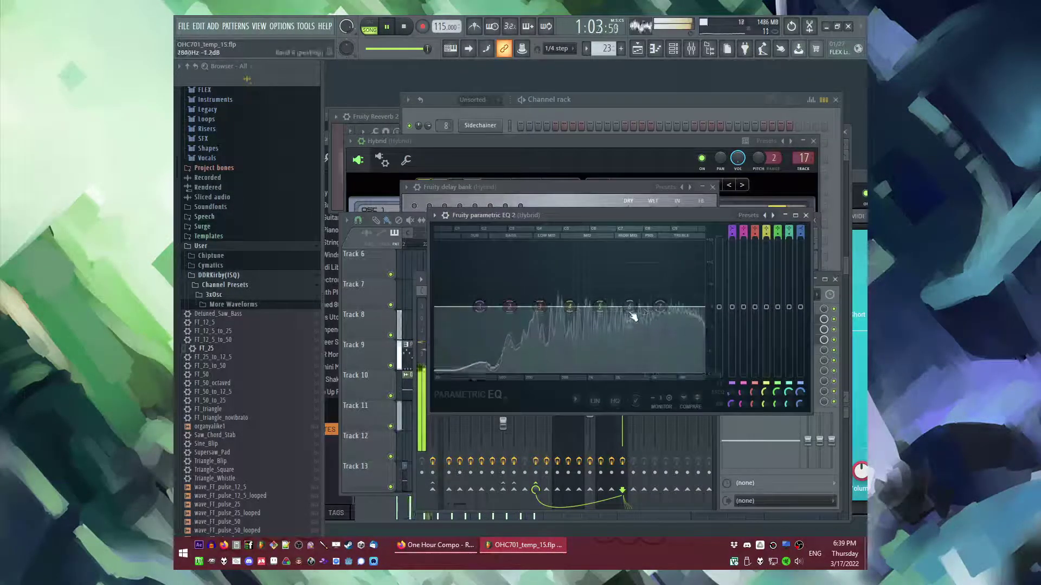
drag(479, 307, 501, 371)
drag(660, 306, 701, 366)
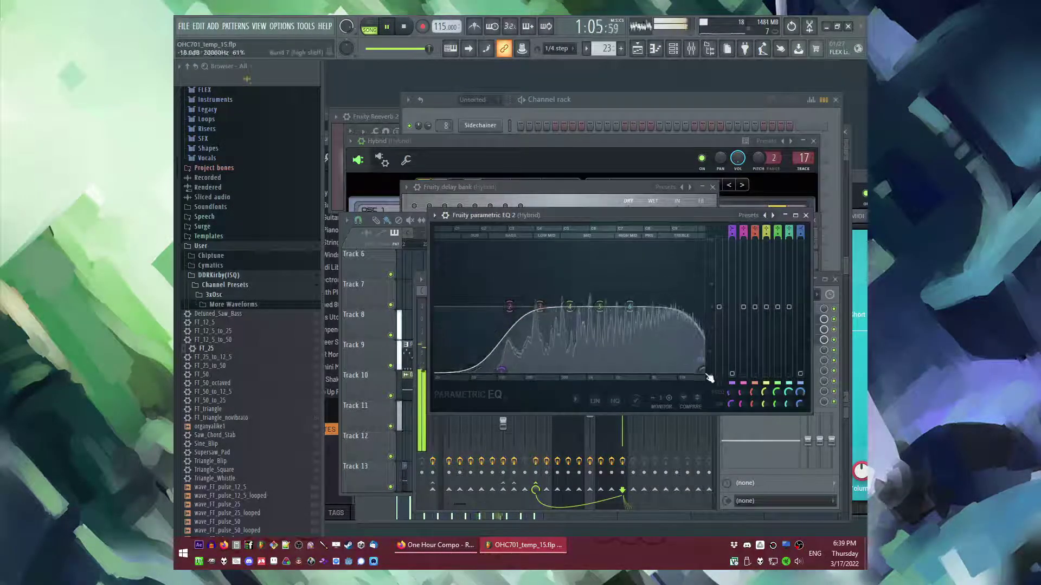
Step: Try two consecutive Pattern 21 clips on Track 12 from bar 27, and remove both
key(F5)
scroll(492, 282, up, 5)
scroll(559, 335, down, 6)
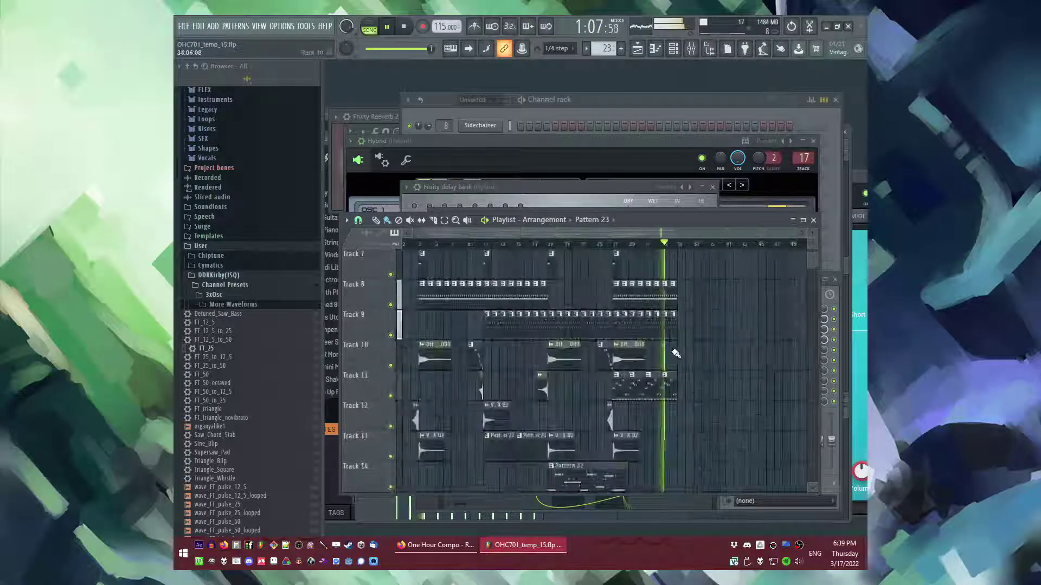
ctrl+scroll(675, 353, up, 3)
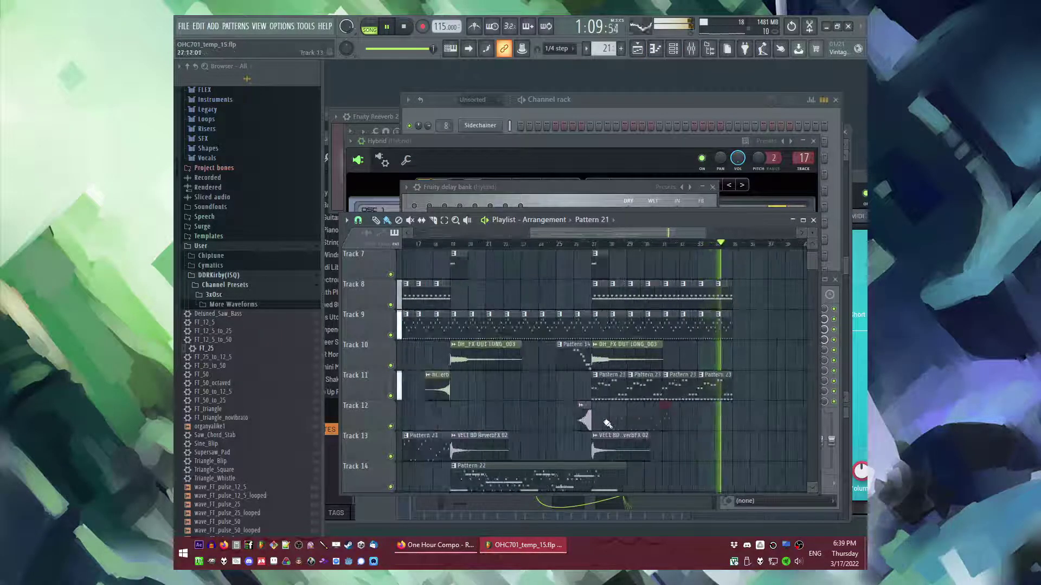
click(675, 420)
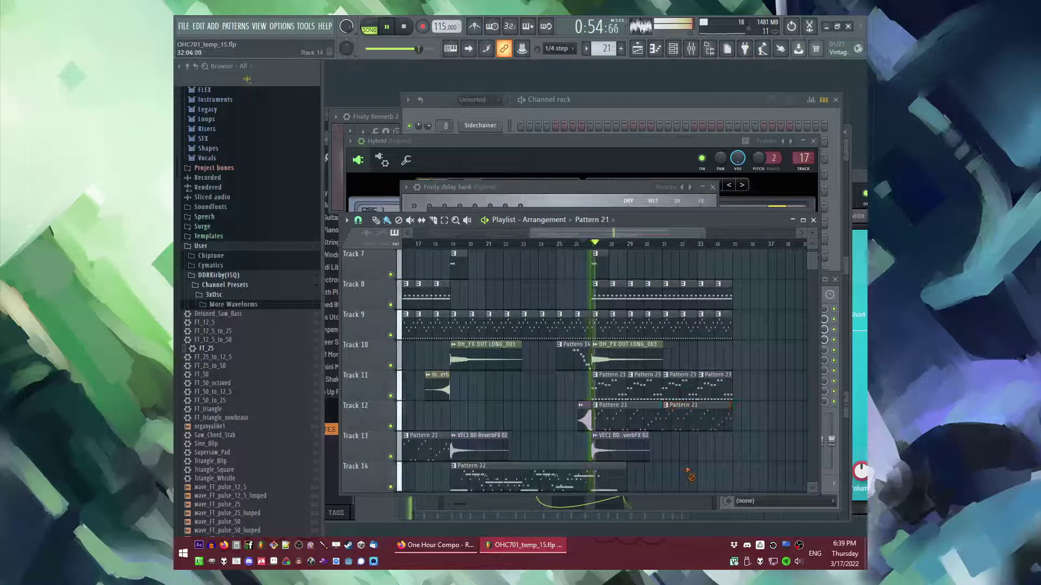
scroll(687, 461, up, 4)
scroll(751, 423, down, 3)
ctrl+scroll(759, 430, up, 2)
right_click(666, 447)
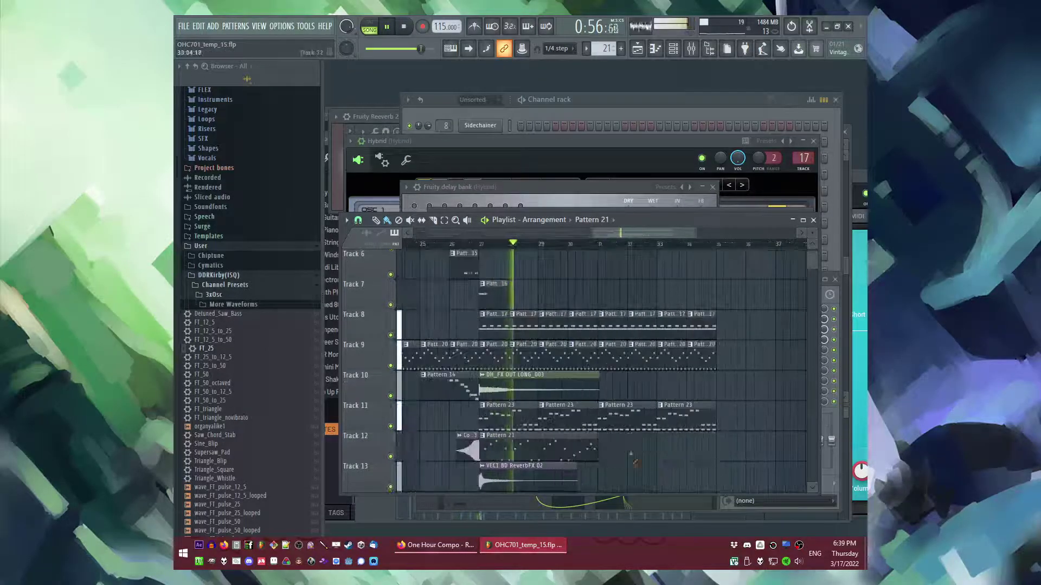
right_click(590, 448)
Step: Place two consecutive Pattern 21 clips on Track 12 at bars 35 and 39
scroll(589, 449, down, 5)
click(717, 307)
ctrl+scroll(713, 307, down, 3)
click(714, 307)
Step: Create the empty Pattern 24 and place its clip on Track 15 at bar 27
scroll(672, 338, up, 1)
ctrl+scroll(619, 363, up, 3)
scroll(615, 371, up, 1)
scroll(563, 369, down, 3)
scroll(515, 417, up, 2)
key(F4)
click(511, 428)
Step: Add the FT_50 preset from the browser as a new channel and open its piano roll in Pattern 24
scroll(202, 362, up, 5)
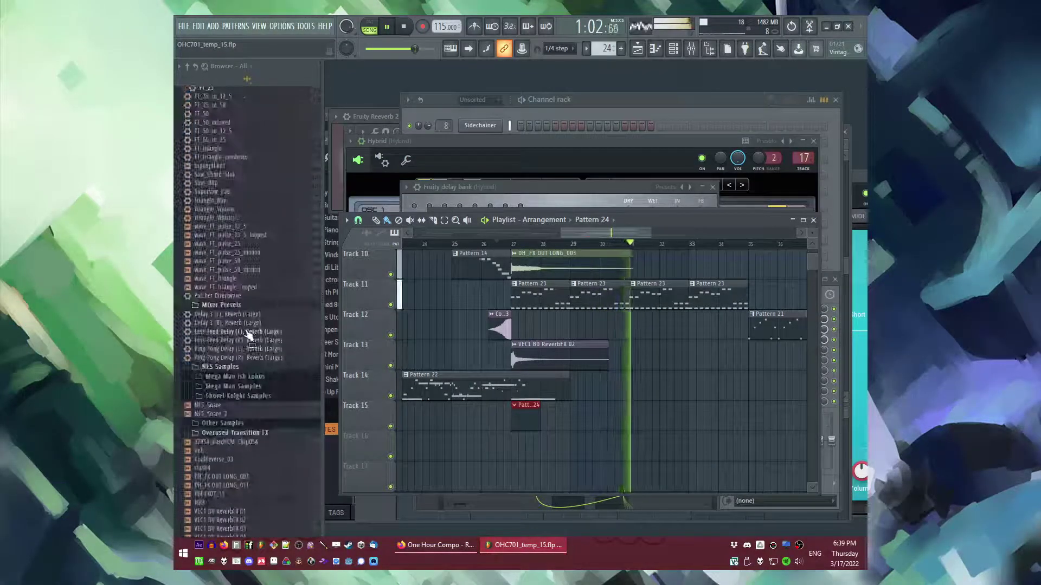
scroll(242, 310, down, 8)
key(F6)
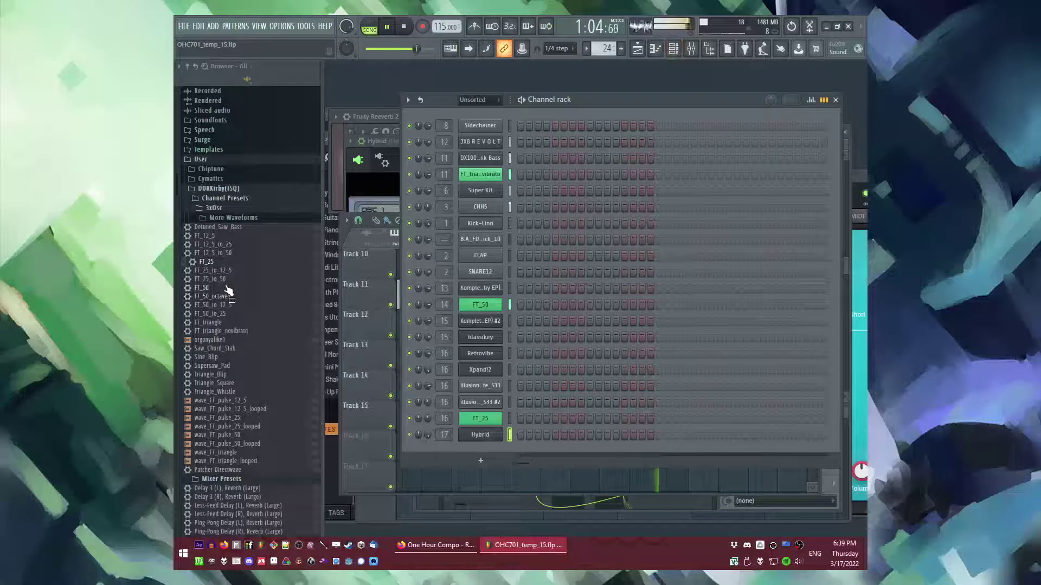
drag(389, 215, 497, 122)
right_click(497, 122)
click(516, 125)
key(F9)
key(F10)
key(F5)
key(F5)
key(F5)
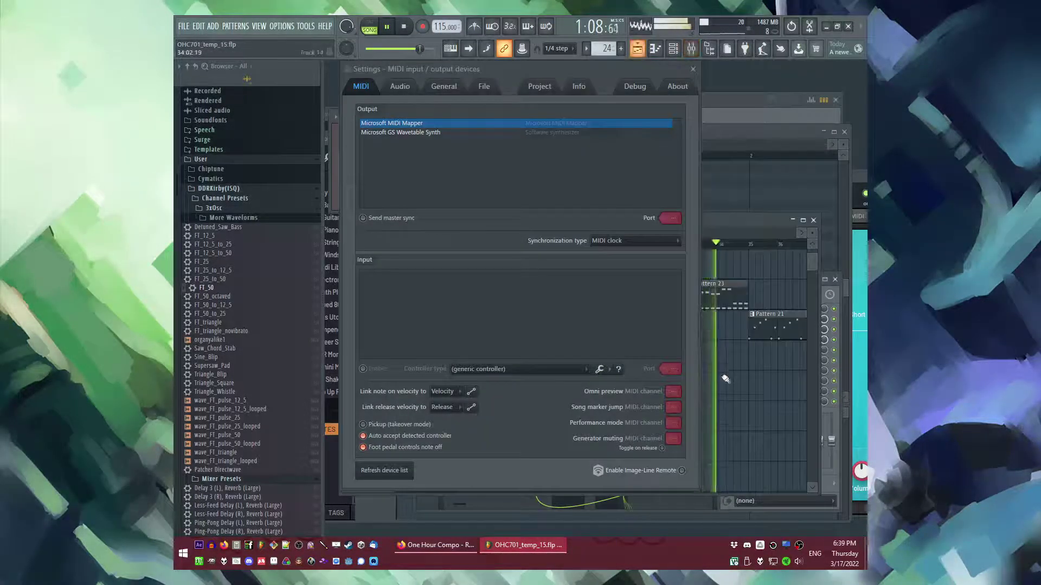
key(F9)
key(F9)
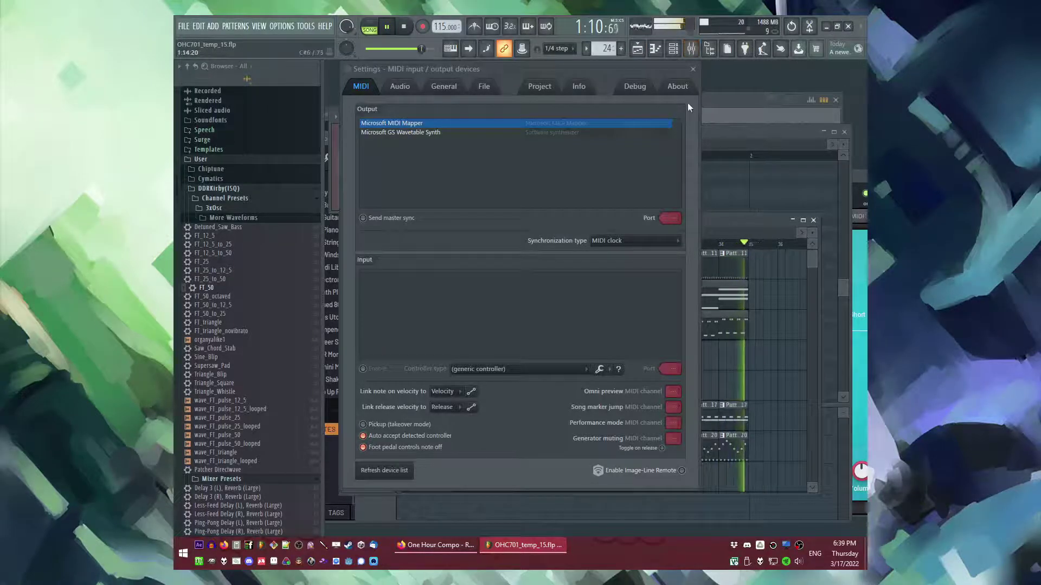
key(F10)
Step: Copy and paste a clip on Track 2 in the section before bar 35, and replay the song from bar 27
scroll(774, 355, up, 2)
key(space)
key(space)
click(692, 244)
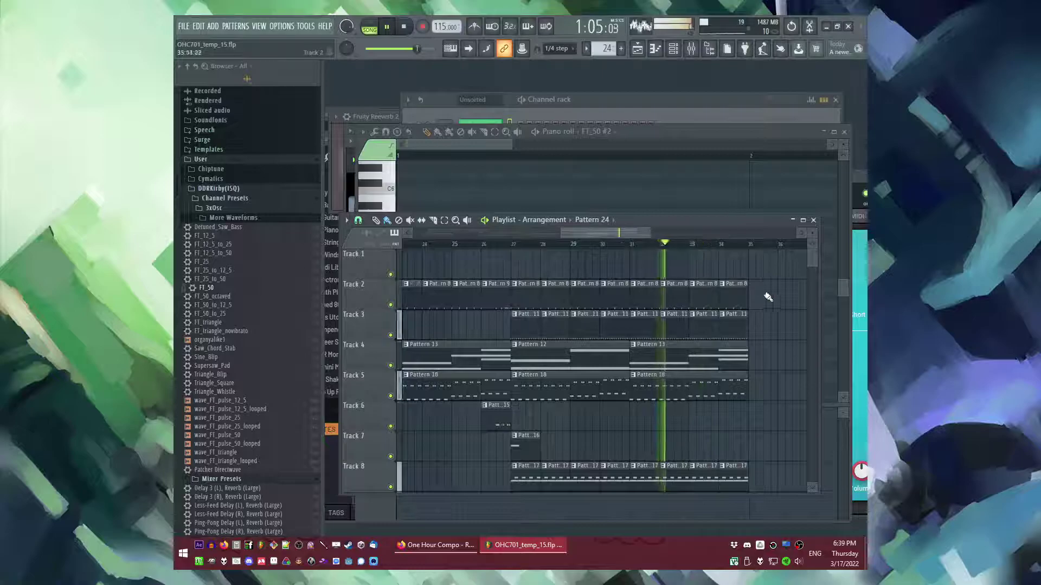
scroll(680, 298, down, 5)
scroll(534, 297, up, 3)
drag(572, 279, 560, 304)
key(ctrl+c)
scroll(461, 290, down, 3)
scroll(676, 291, up, 3)
key(ctrl+v)
click(471, 244)
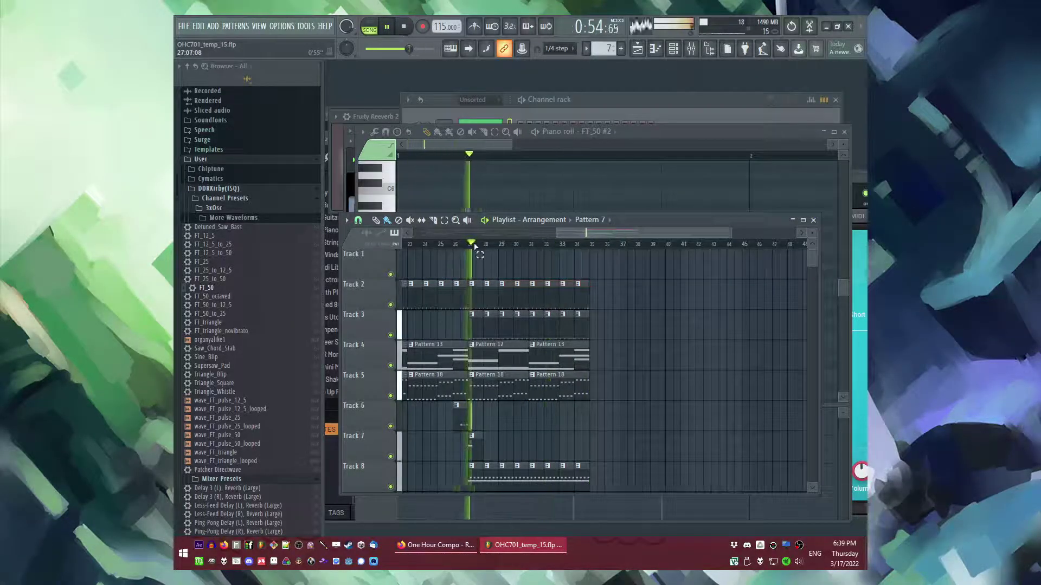
scroll(723, 326, down, 3)
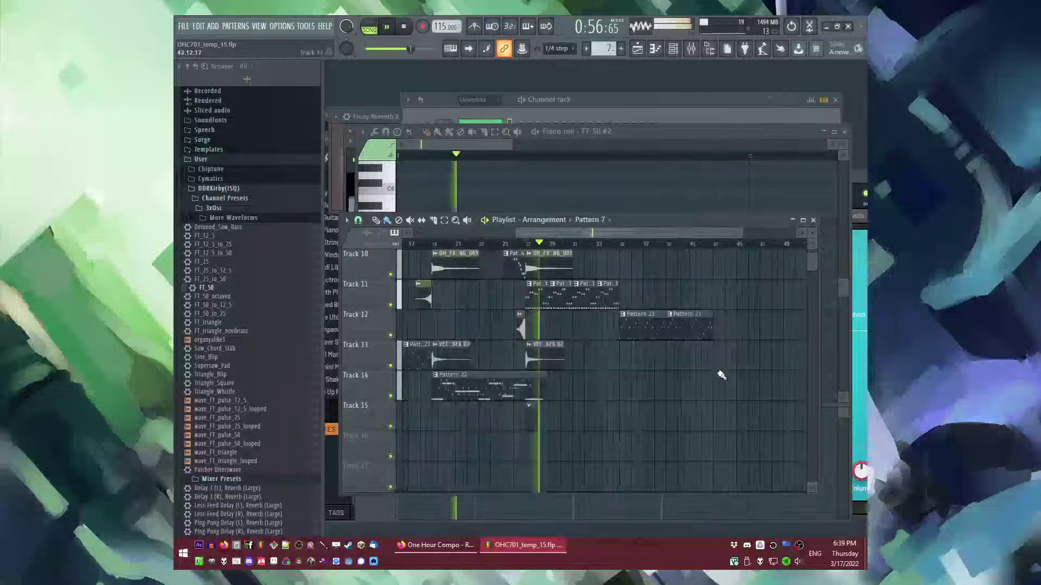
Step: Open the FT_50 #2 channel's piano roll for Pattern 24
key(F6)
key(F6)
key(F6)
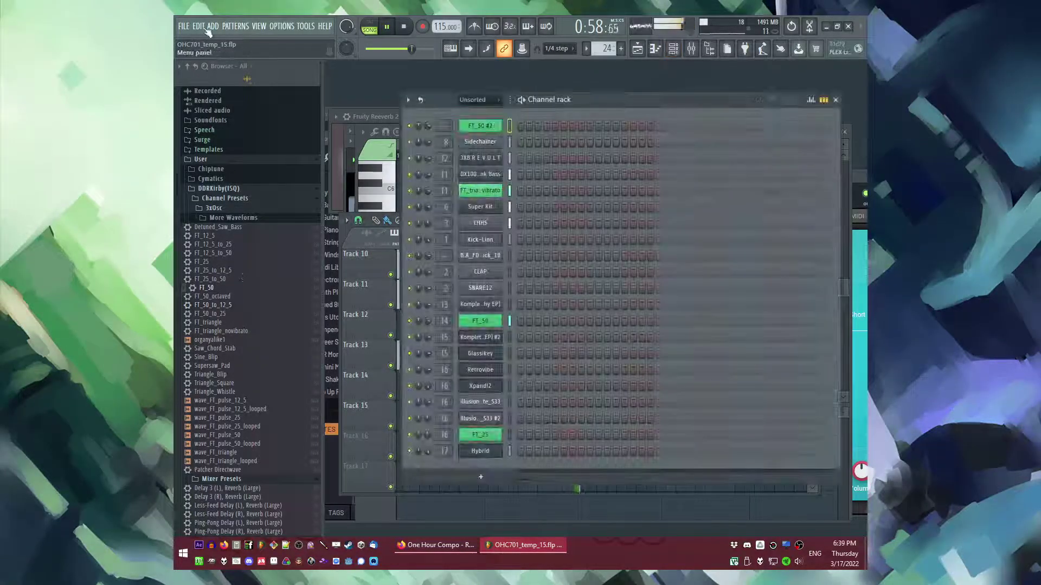
right_click(497, 126)
click(513, 125)
right_click(492, 125)
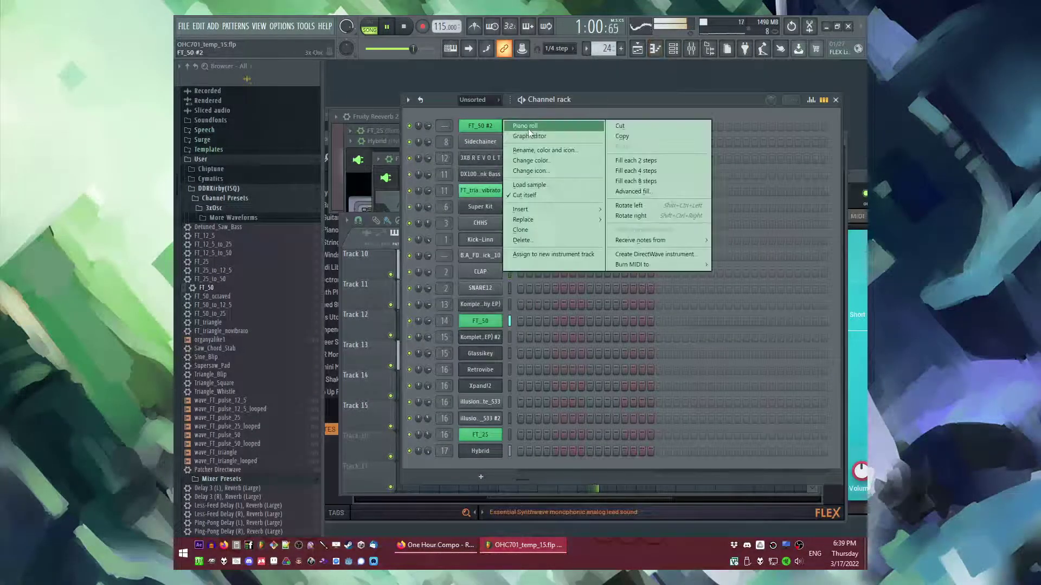
click(514, 126)
Step: Draw a rising four-note arpeggio of C4, G4, A#4 and C5 from the start of bar 1 and audition it
key(space)
drag(406, 279, 405, 344)
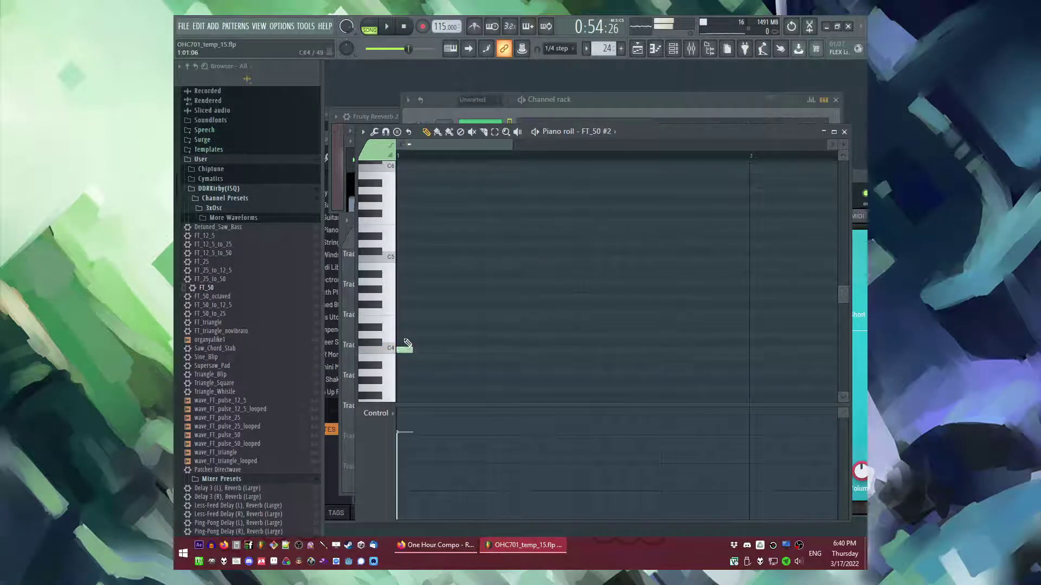
scroll(406, 345, up, 2)
click(416, 341)
ctrl+scroll(426, 342, down, 2)
scroll(428, 336, up, 1)
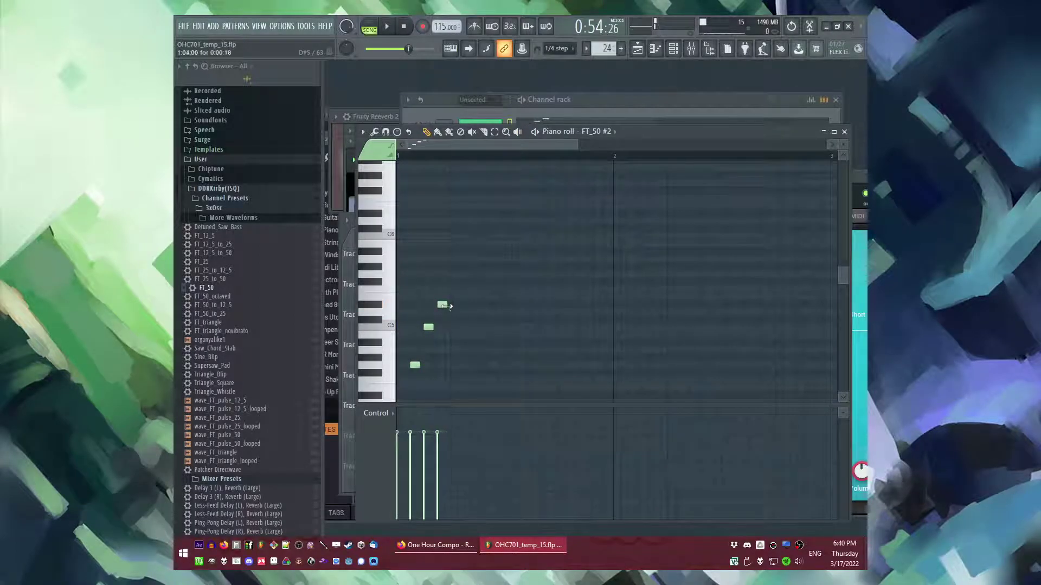
scroll(446, 296, down, 2)
key(space)
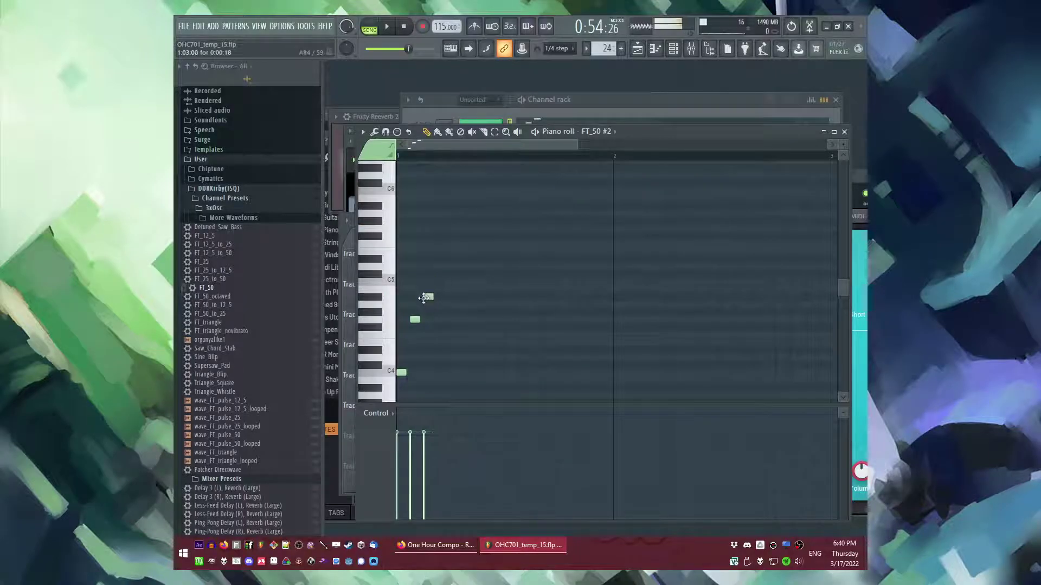
click(442, 282)
key(space)
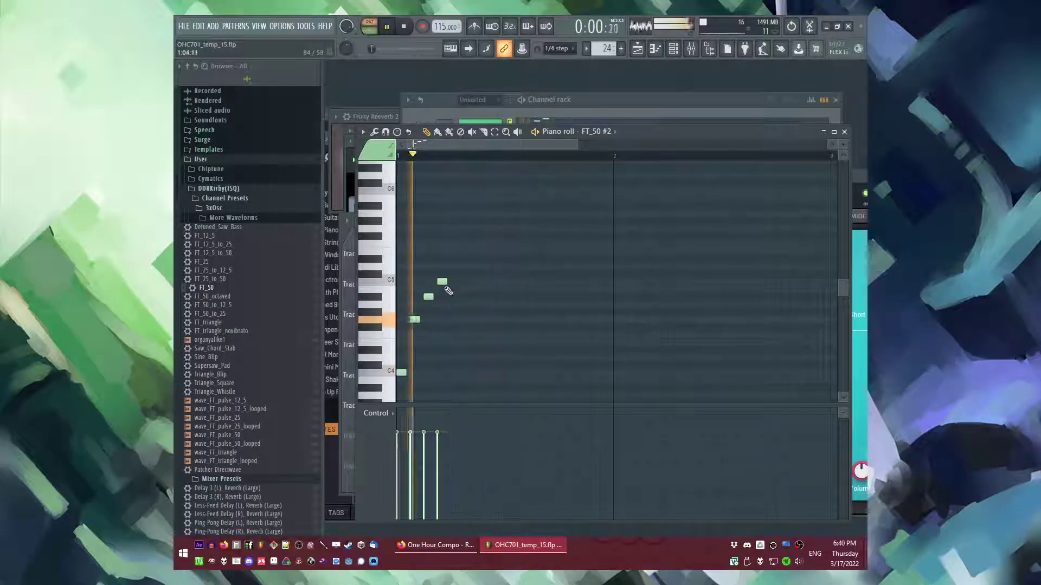
key(space)
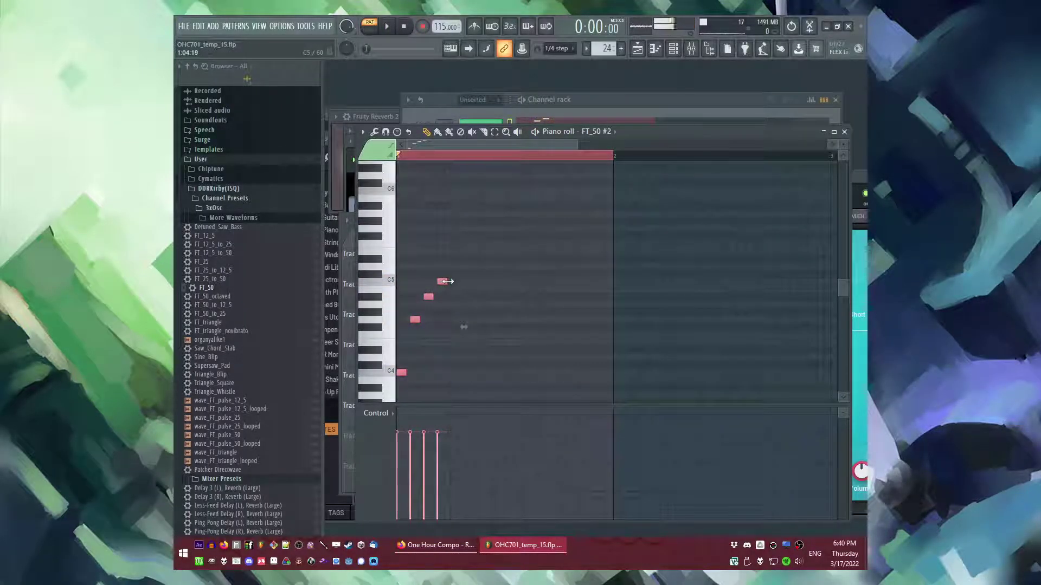
Step: Lengthen all four arpeggio notes slightly so that each one reaches the next
click(474, 161)
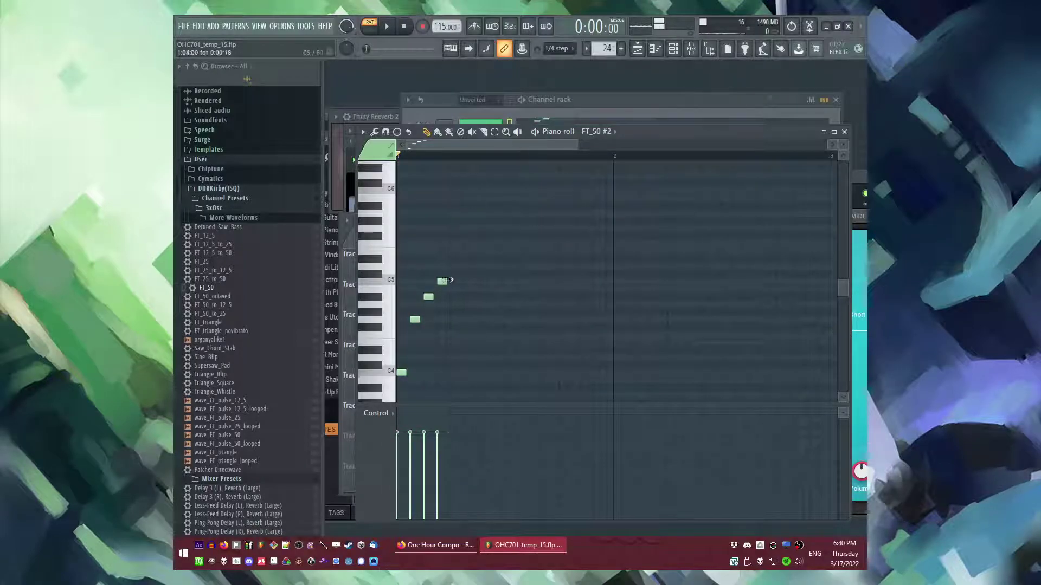
key(ctrl+a)
click(473, 254)
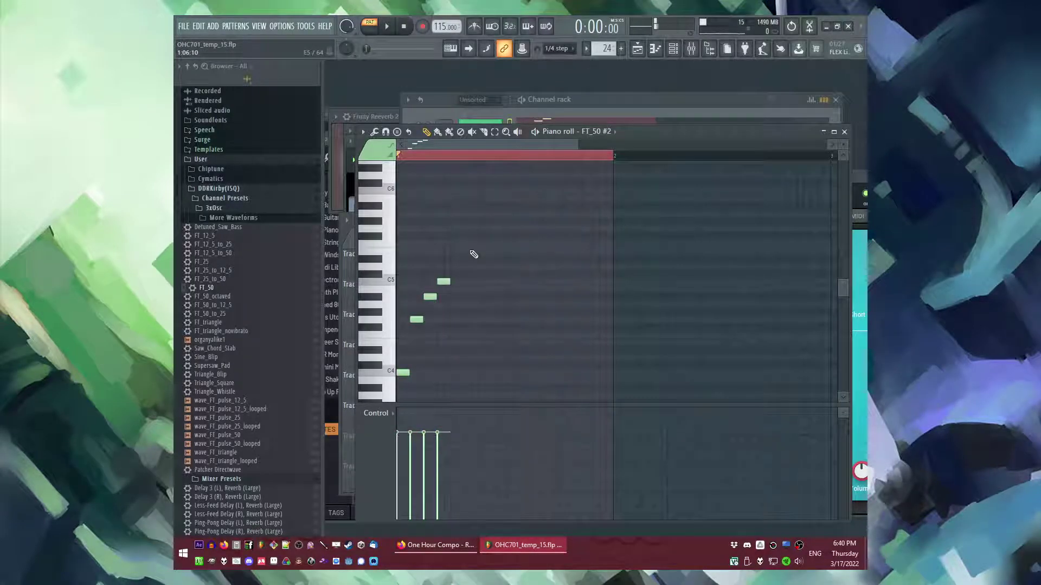
Step: Duplicate the four-note arpeggio repeatedly until it fills bars 1 and 2
click(467, 158)
key(ctrl+b)
key(ctrl+b)
key(ctrl+b)
key(ctrl+a)
scroll(462, 248, down, 4)
scroll(600, 271, up, 3)
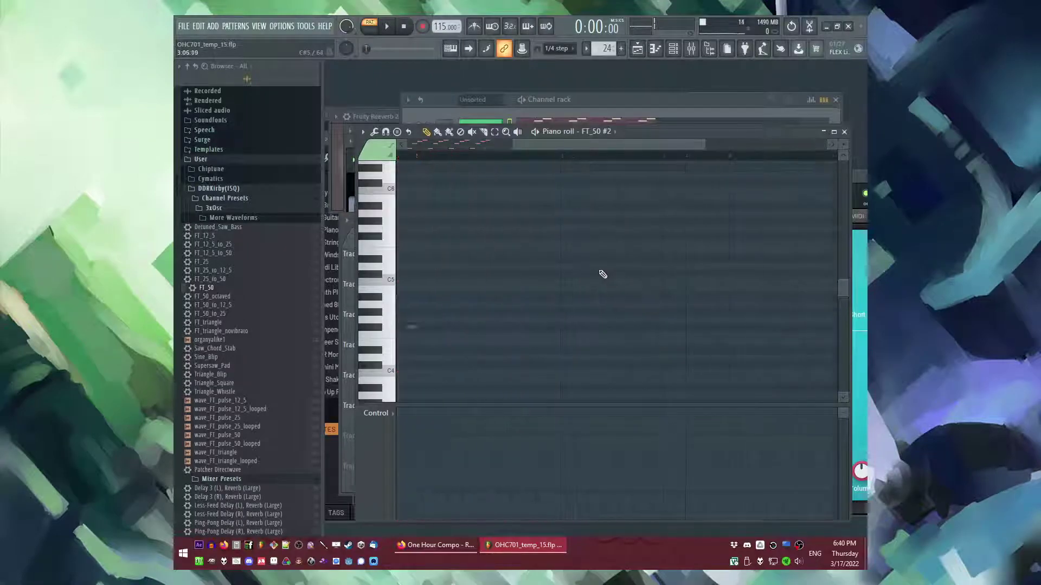
scroll(600, 271, down, 3)
key(ctrl+b)
ctrl+click(485, 157)
Step: Play the arpeggio and replace its last two notes at the end of bar 2 with lower notes
key(space)
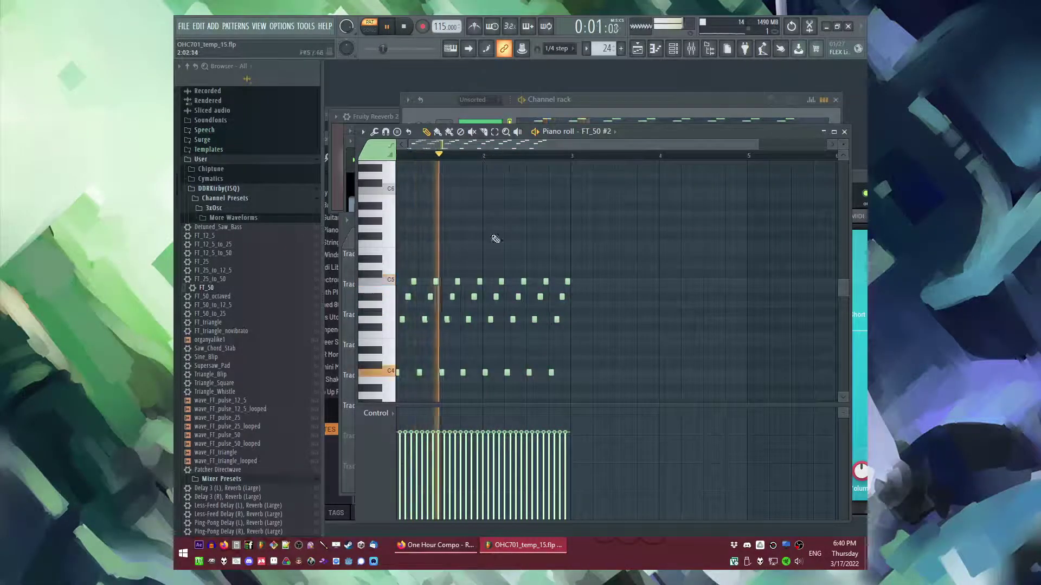
scroll(515, 231, up, 4)
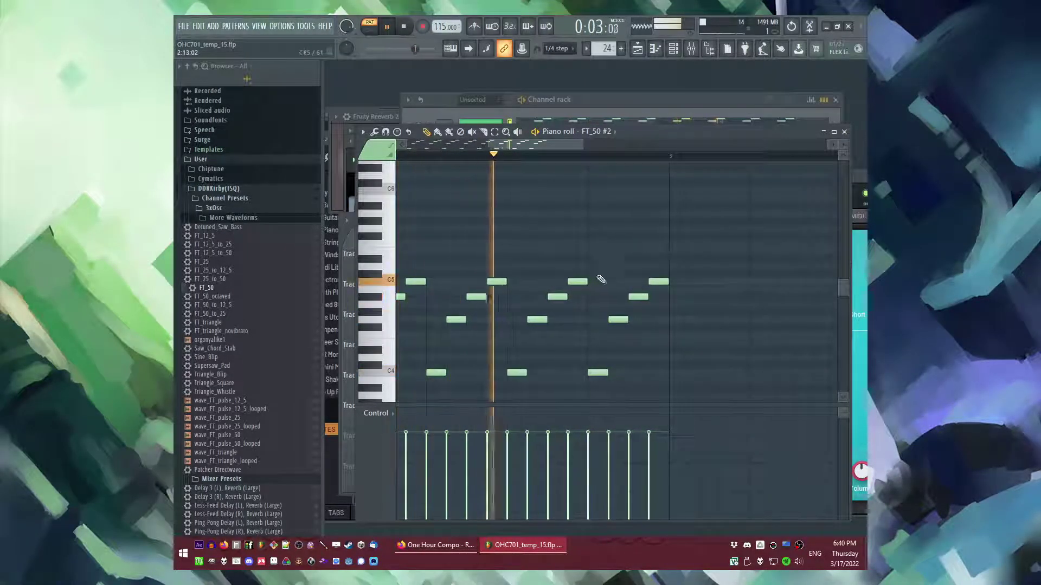
key(space)
right_click(658, 282)
right_click(638, 297)
scroll(629, 341, down, 2)
click(628, 341)
scroll(644, 297, down, 4)
Step: Switch to song playback and select all of the arpeggio's notes in the FT_50 #2 piano roll
key(l)
key(F6)
key(space)
click(547, 129)
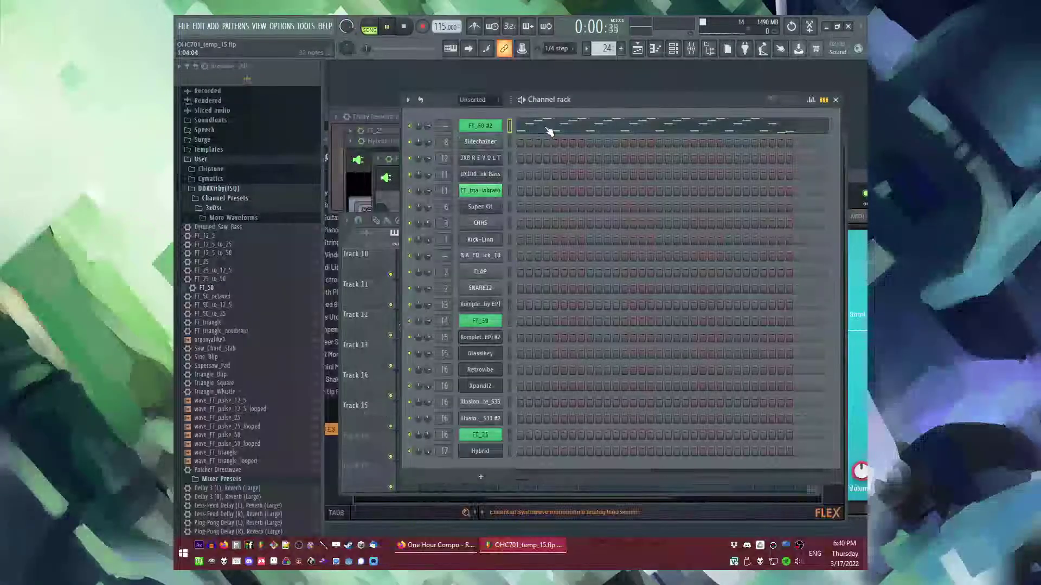
click(548, 128)
key(ctrl+a)
drag(561, 260, 555, 261)
key(ctrl+d)
key(F6)
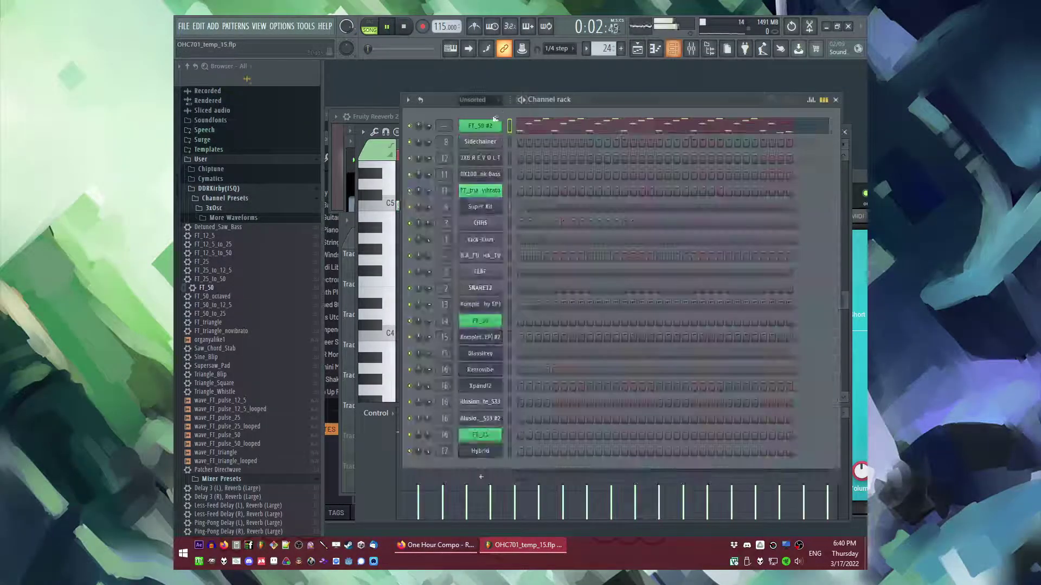
Step: Route the FT_50 #2 channel to mixer track 18
click(485, 126)
click(667, 189)
key(F9)
Step: Replay from around bar 27 and repeat the Pattern 24 clip on Track 15 up to bar 35
key(F5)
click(525, 243)
drag(587, 422, 657, 420)
Step: Check FT_50 #2's sound settings, then add Fruity Delay Bank in slot 3 of its mixer track with ping-pong feedback
click(486, 128)
click(485, 128)
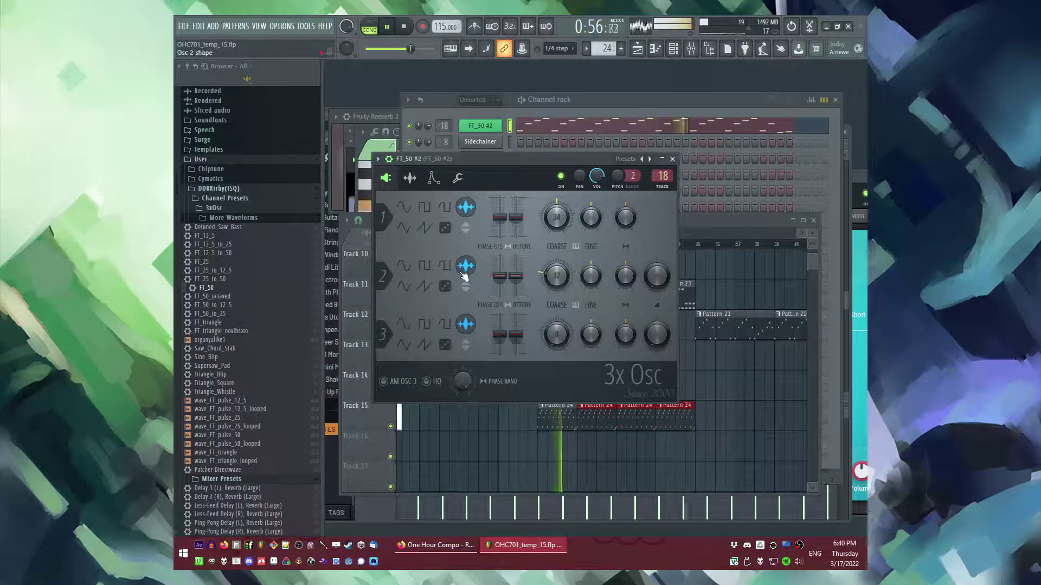
key(F9)
click(434, 178)
key(F9)
click(739, 331)
click(673, 305)
click(499, 187)
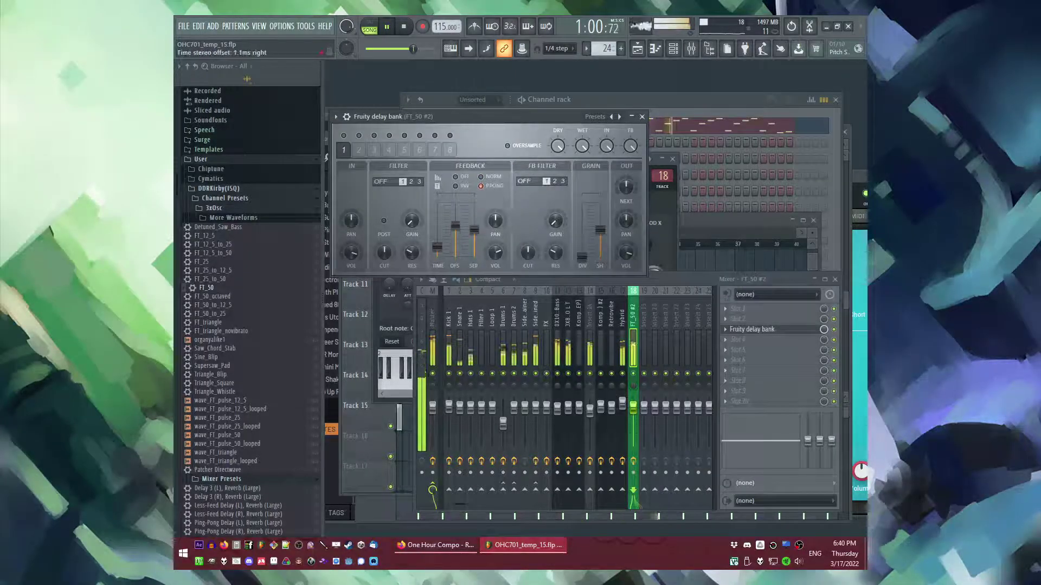
Step: Add epicVerb in slot 5 of the FT_50 #2 mixer track, solo the track and set the reverb time to 3302 ms
click(738, 349)
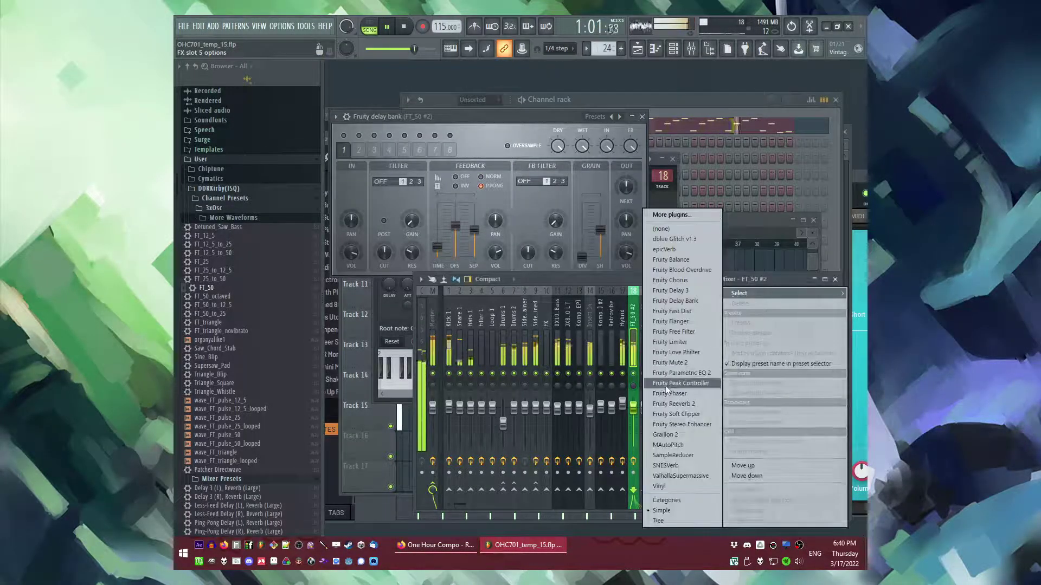
click(663, 249)
drag(726, 143, 693, 151)
click(636, 336)
key(s)
drag(377, 233, 376, 244)
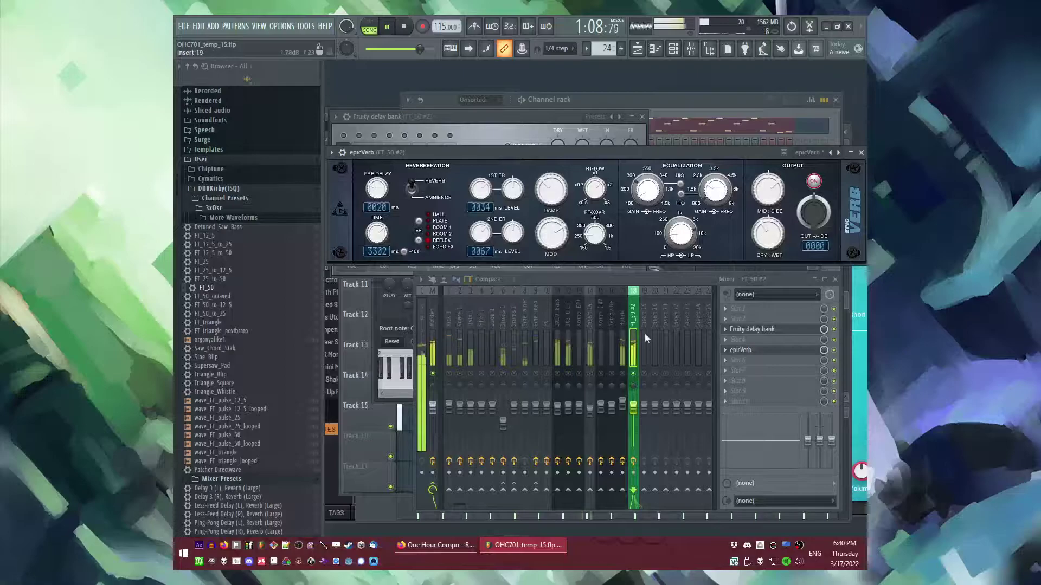
Step: Add Fruity Parametric EQ 2 in slots 1 and 7 of the FT_50 #2 mixer track and route its output to mixer track 9
click(736, 321)
click(675, 394)
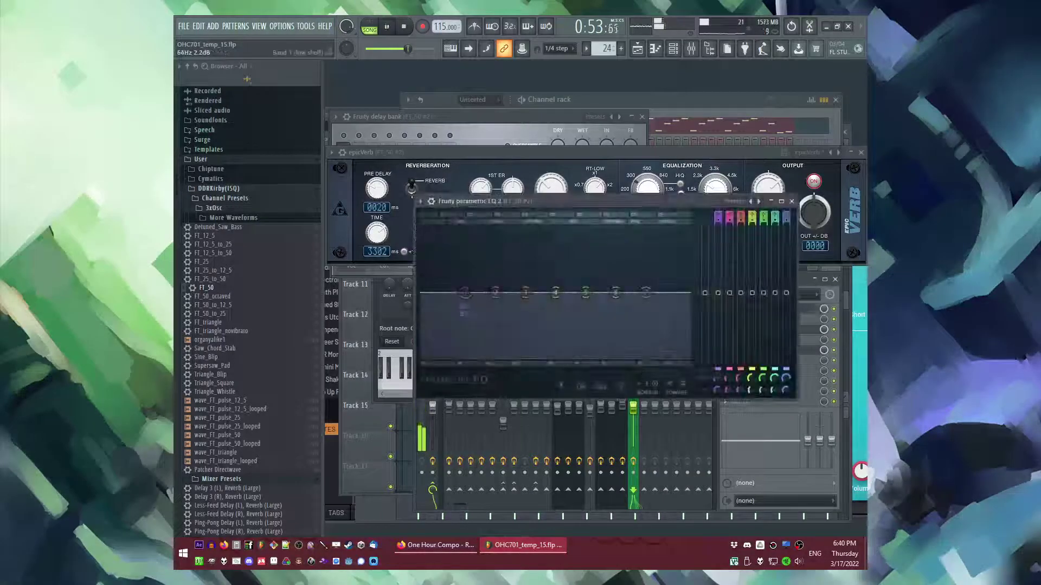
click(534, 492)
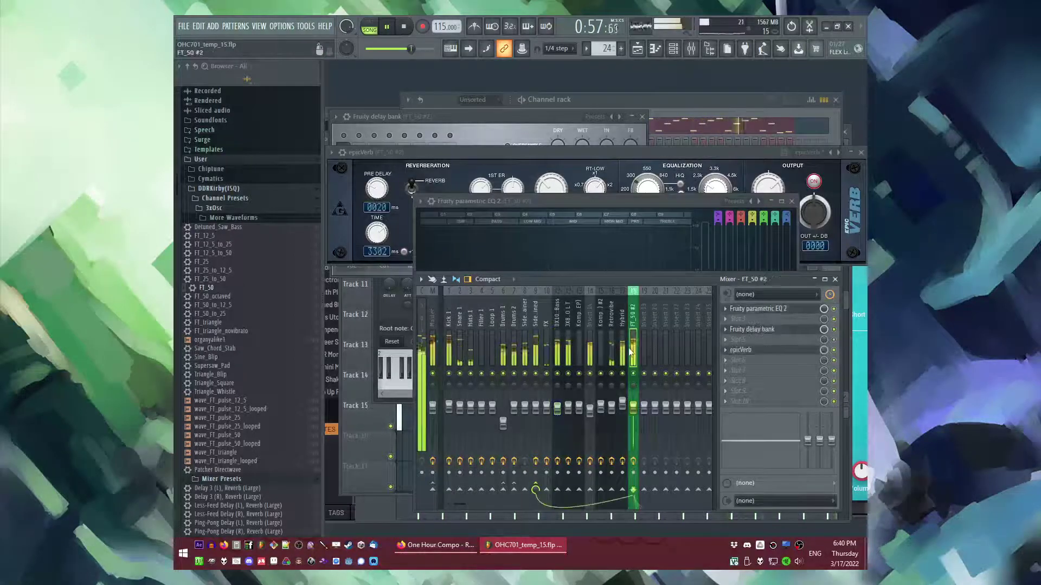
click(737, 371)
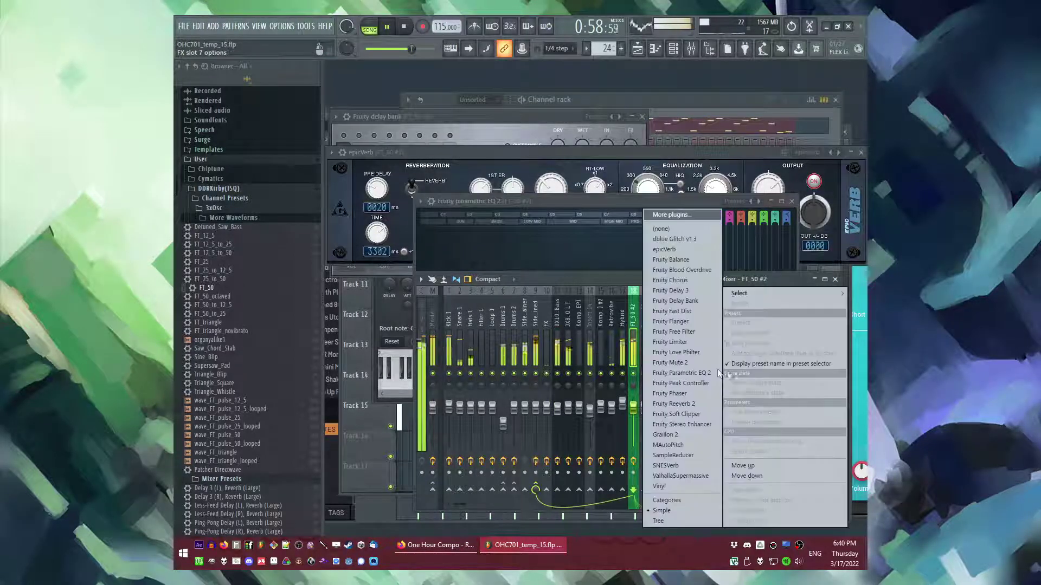
click(673, 376)
Step: Review FT_50 #2's miscellaneous, oscillator and volume envelope settings while the song plays
key(F5)
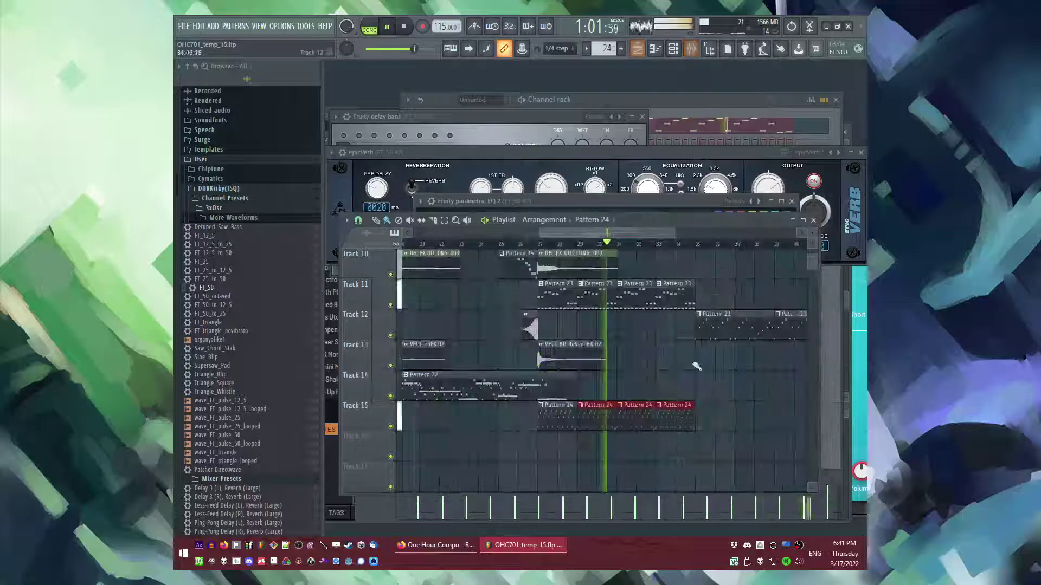
scroll(691, 394, up, 1)
key(F6)
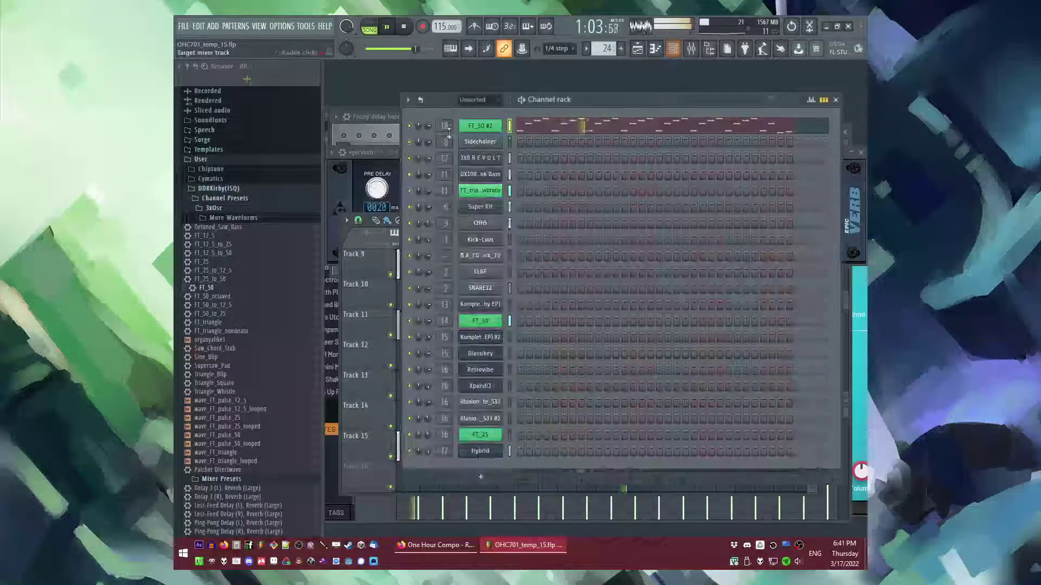
click(483, 128)
click(457, 177)
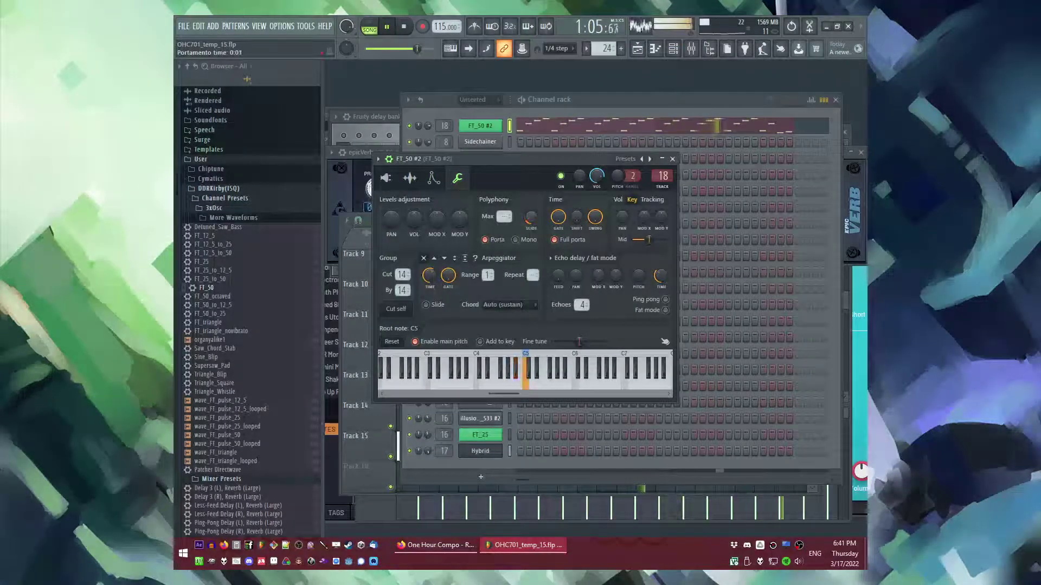
click(385, 178)
click(433, 178)
click(385, 177)
click(432, 179)
Step: Duplicate the four Pattern 24 clips on Track 15 into bars 35 to 43
key(F5)
scroll(629, 383, up, 4)
scroll(618, 369, right, 3)
scroll(592, 376, down, 6)
scroll(596, 383, down, 3)
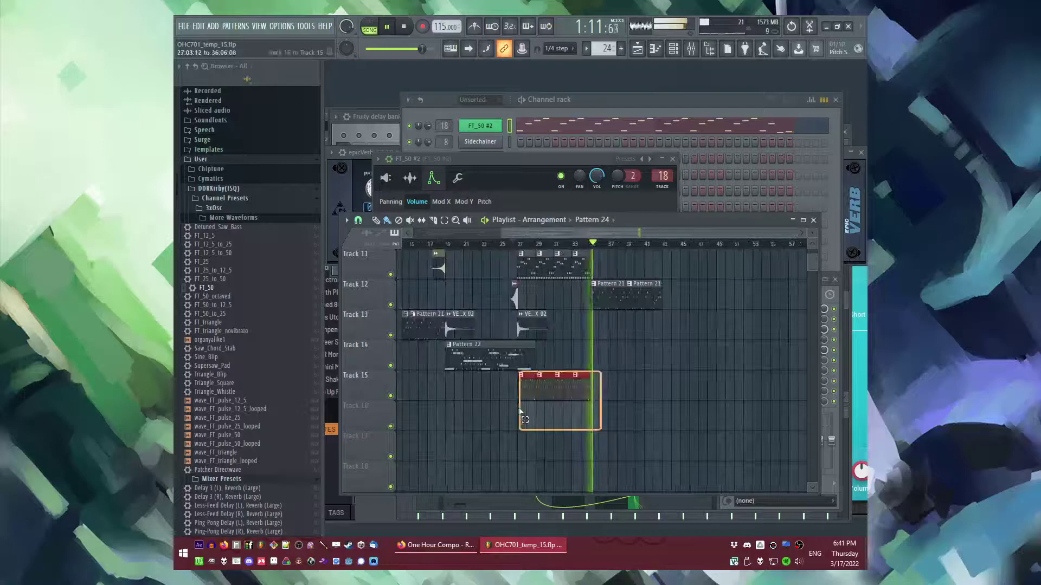
scroll(597, 381, up, 4)
key(space)
scroll(607, 377, up, 2)
scroll(628, 369, down, 5)
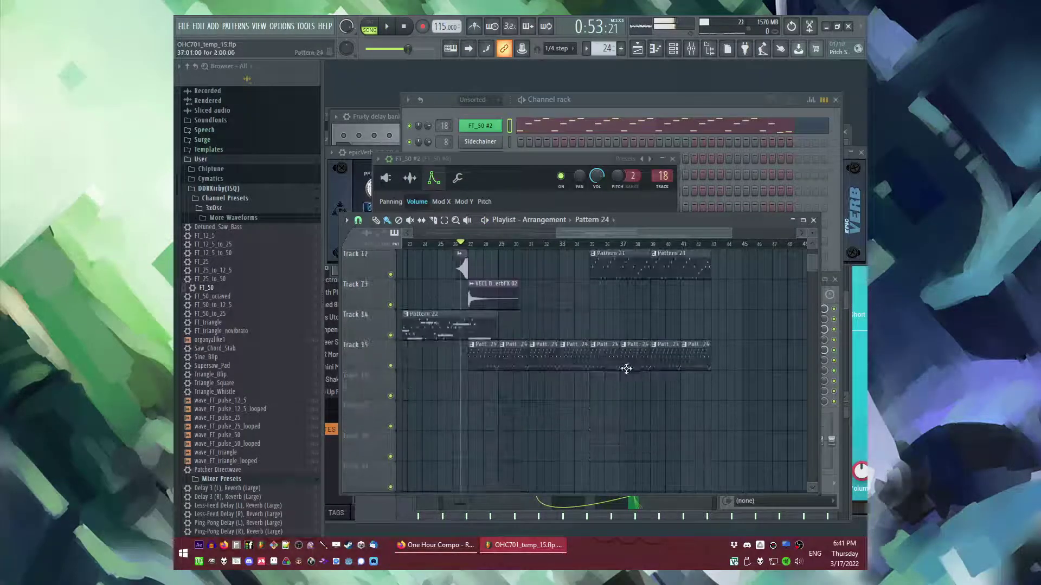
Step: Save the project and extend the Track 3 and Track 4 clips from bar 35 to bar 43
scroll(639, 352, up, 9)
key(space)
click(571, 243)
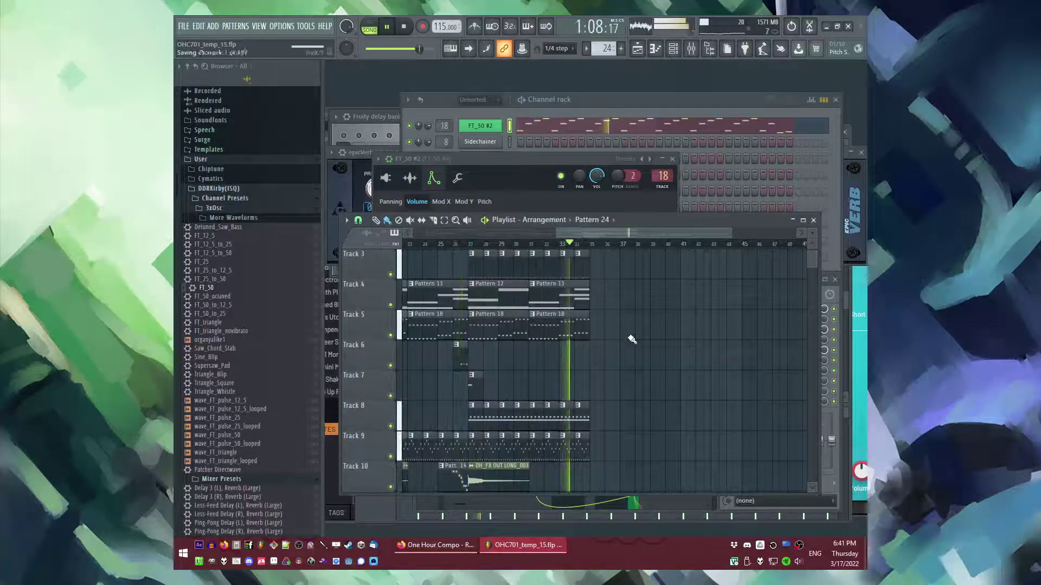
scroll(632, 325, up, 2)
scroll(624, 325, down, 3)
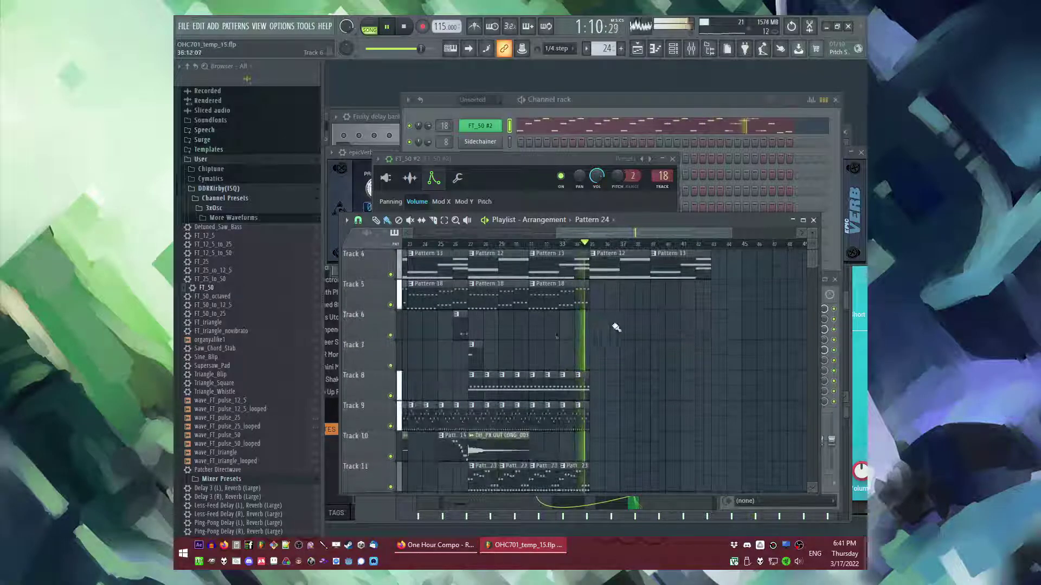
scroll(498, 353, down, 2)
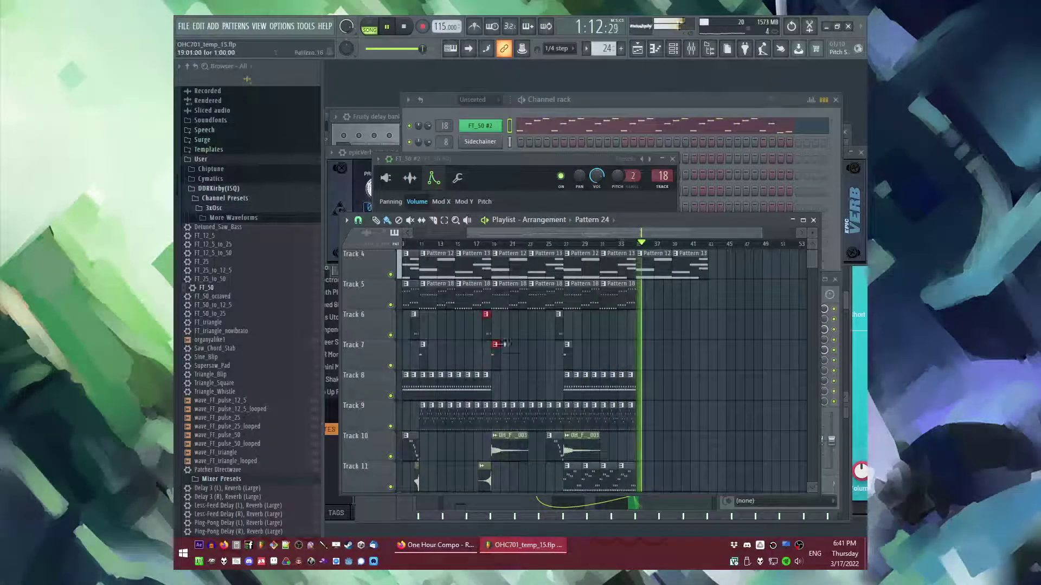
scroll(559, 410, down, 3)
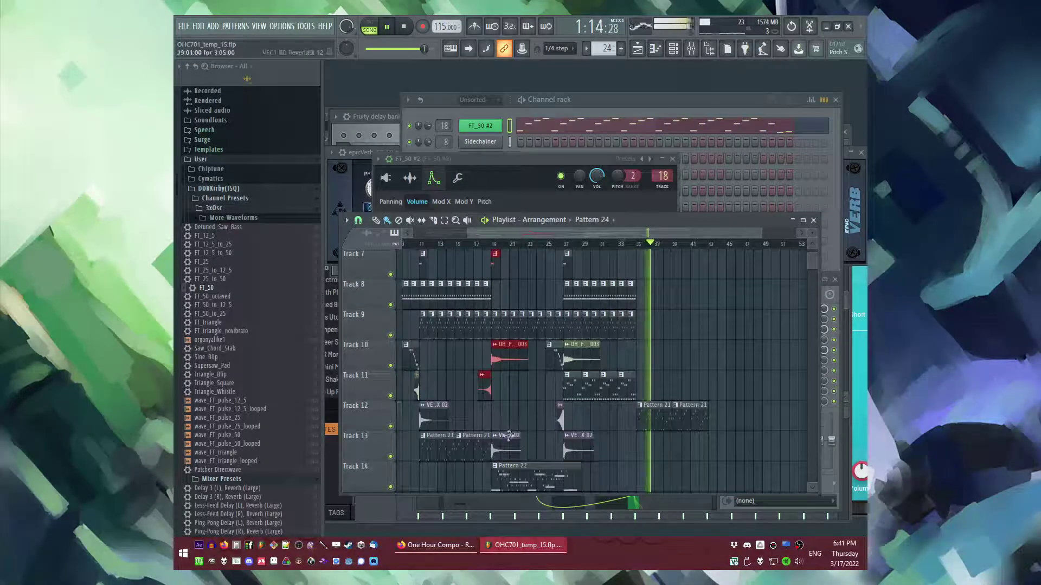
scroll(705, 355, up, 2)
Step: Copy the transition clips around bar 11 on Tracks 6, 7, 10, 11 and 12 and paste them around bar 35
scroll(601, 347, down, 1)
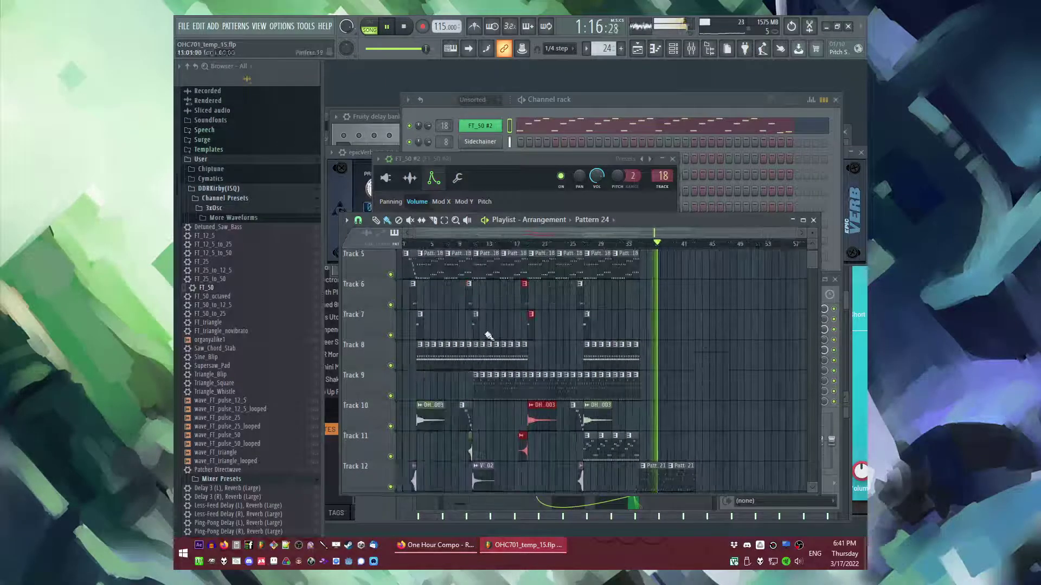
scroll(466, 345, down, 2)
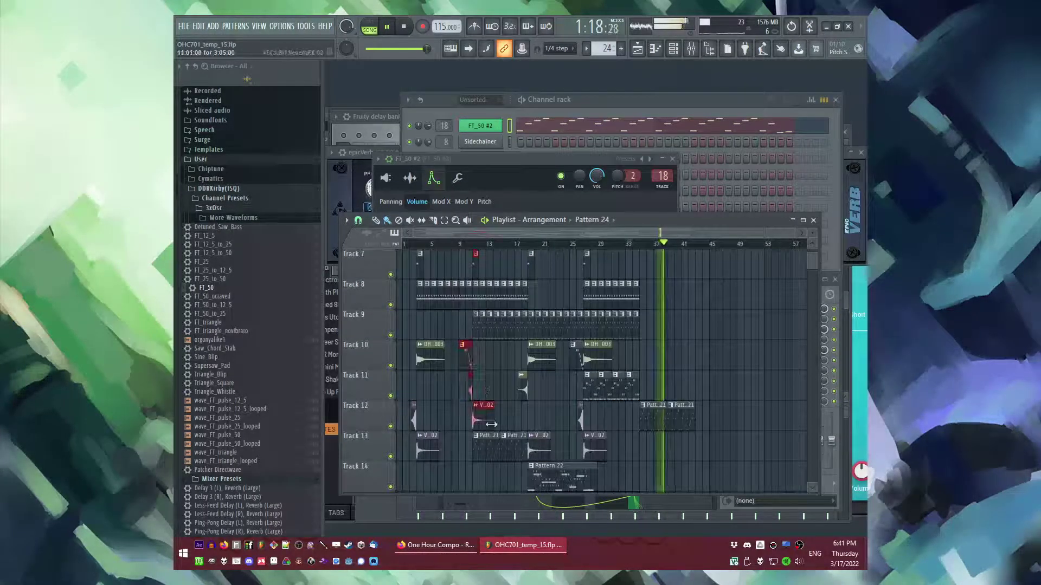
scroll(731, 326, up, 2)
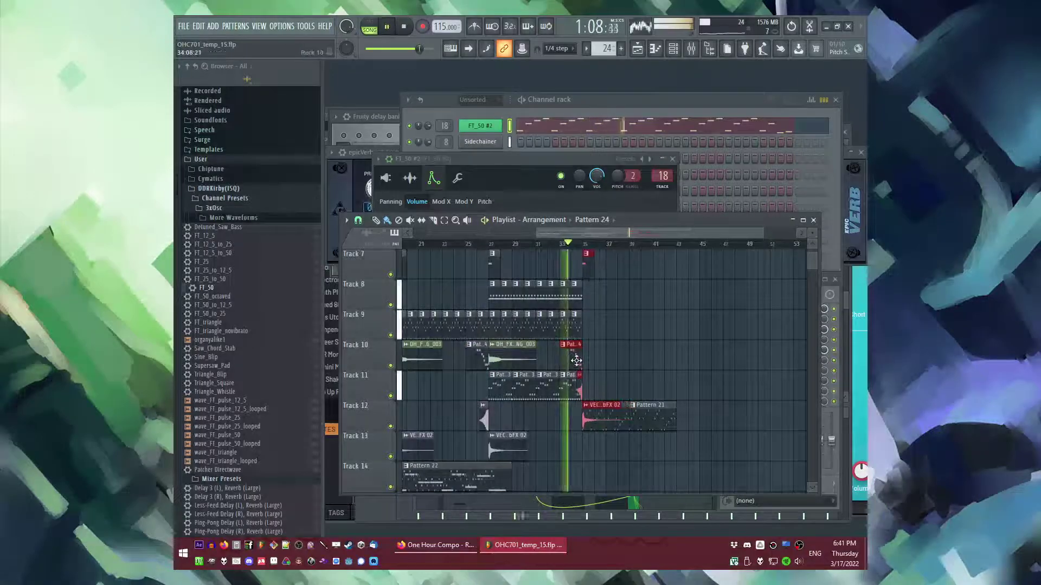
click(577, 360)
Step: Move the Pattern 21 clips after bar 35 from Track 12 to Track 13, clear of the pasted effect clip
click(619, 444)
click(634, 445)
right_click(644, 413)
Step: Duplicate the two Pattern 18 clips between bars 27 and 35 on Track 5 into bars 35 to 43
scroll(608, 395, up, 10)
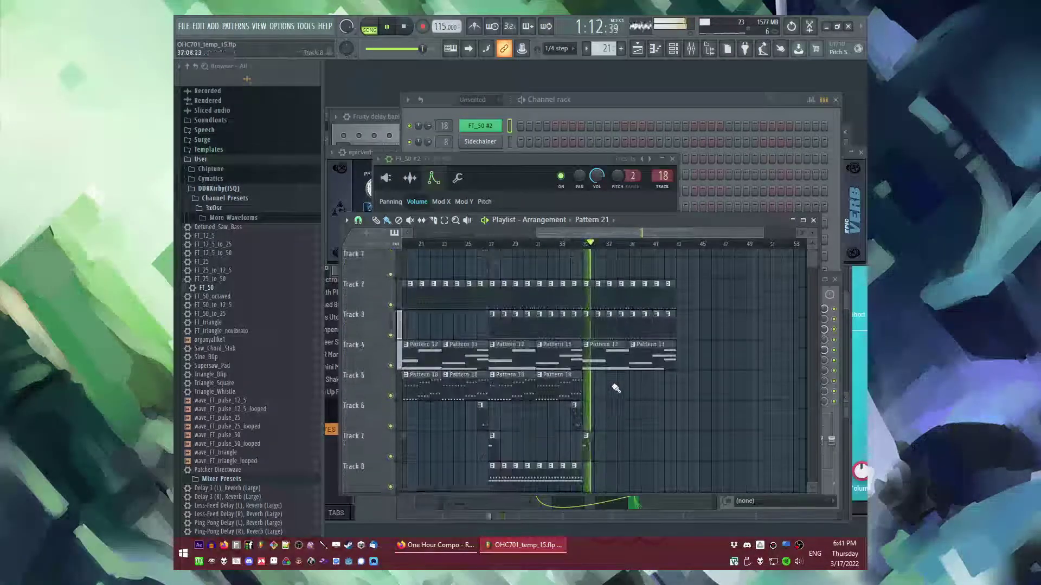
scroll(613, 374, up, 3)
scroll(603, 382, down, 1)
scroll(604, 374, down, 2)
drag(601, 364, 481, 360)
key(ctrl+b)
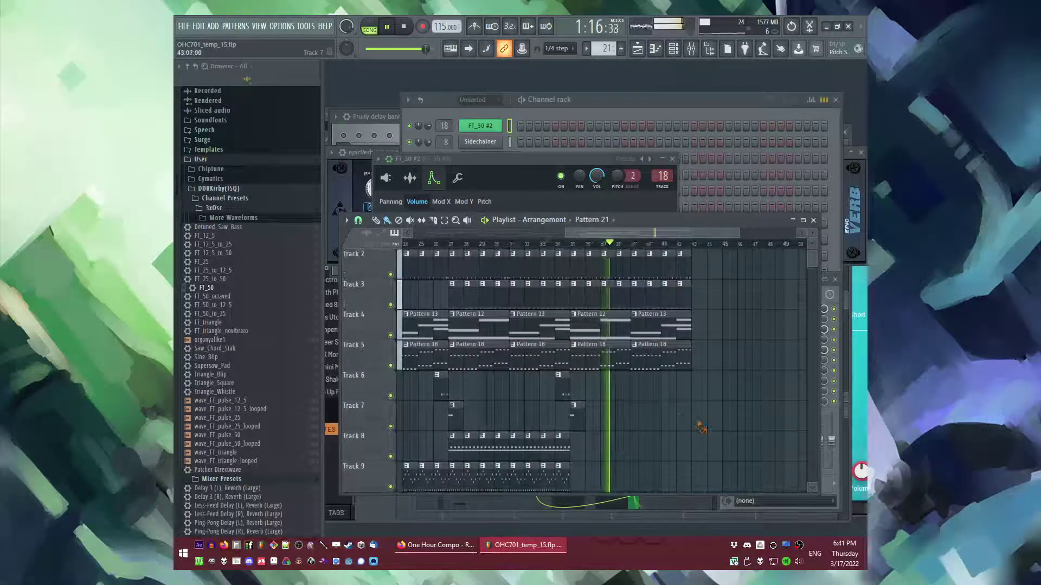
Step: Shorten the Pattern 18 clip at bar 35 on Track 5 to two bars, repeat it through bar 43, and save a new project version
scroll(699, 425, up, 3)
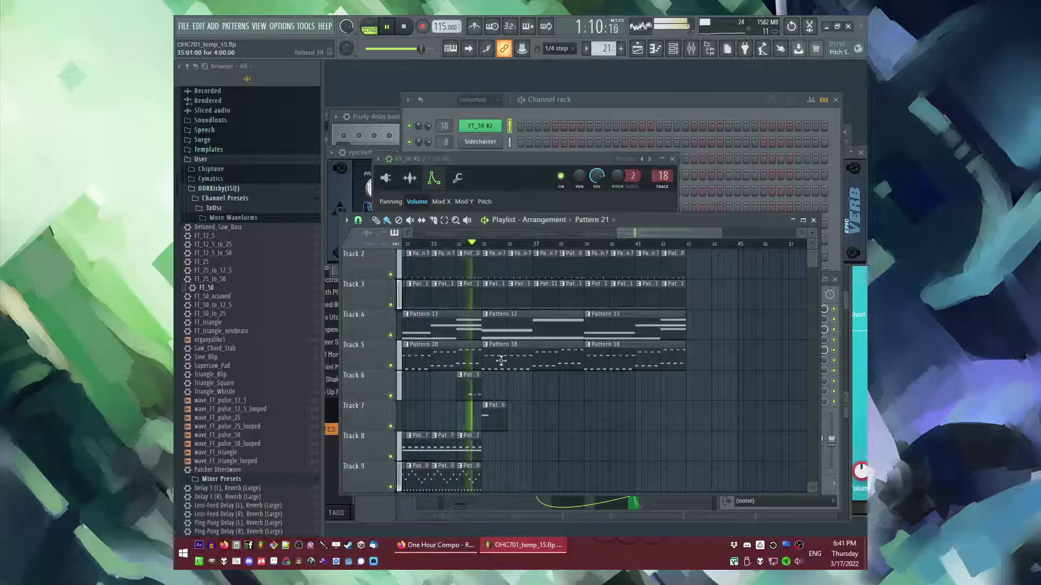
drag(585, 369, 526, 366)
click(539, 362)
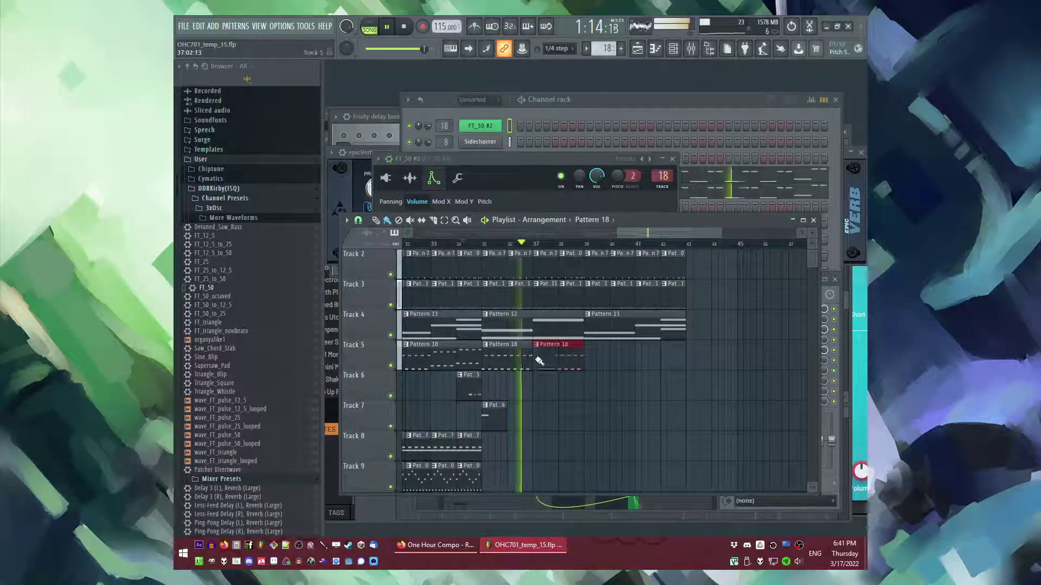
scroll(704, 425, up, 1)
scroll(720, 360, down, 1)
scroll(721, 360, up, 1)
key(ctrl+n)
scroll(726, 359, down, 3)
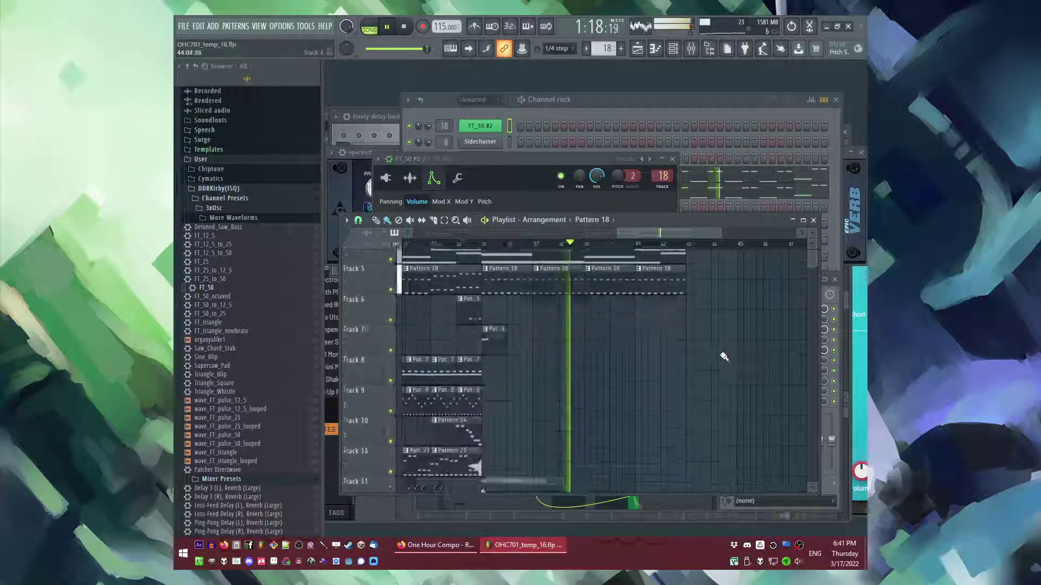
Step: Delete the Pattern 12 and Pattern 13 clips between bars 35 and 43 on Track 4 and play the transition from around bar 34
scroll(542, 336, up, 2)
click(458, 244)
scroll(597, 372, up, 1)
scroll(626, 372, down, 4)
scroll(585, 363, up, 1)
drag(522, 342, 615, 368)
scroll(614, 375, up, 2)
scroll(614, 376, up, 2)
right_click(522, 345)
right_click(613, 353)
scroll(744, 358, down, 2)
click(564, 249)
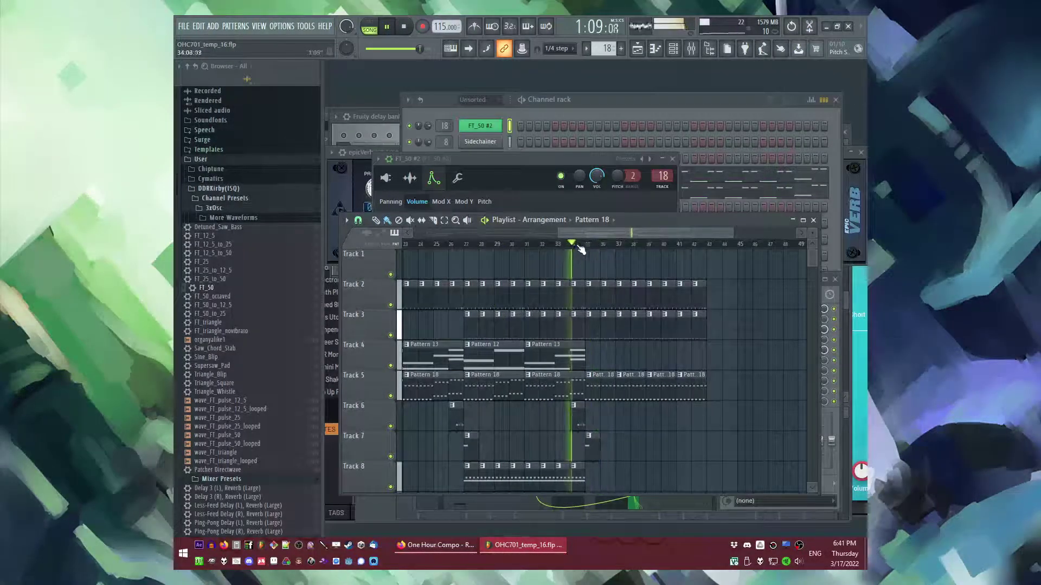
Step: Duplicate the four Pattern 24 clips between bars 27 and 35 on Track 15 into bars 35 to 43
scroll(669, 342, down, 3)
scroll(678, 347, down, 1)
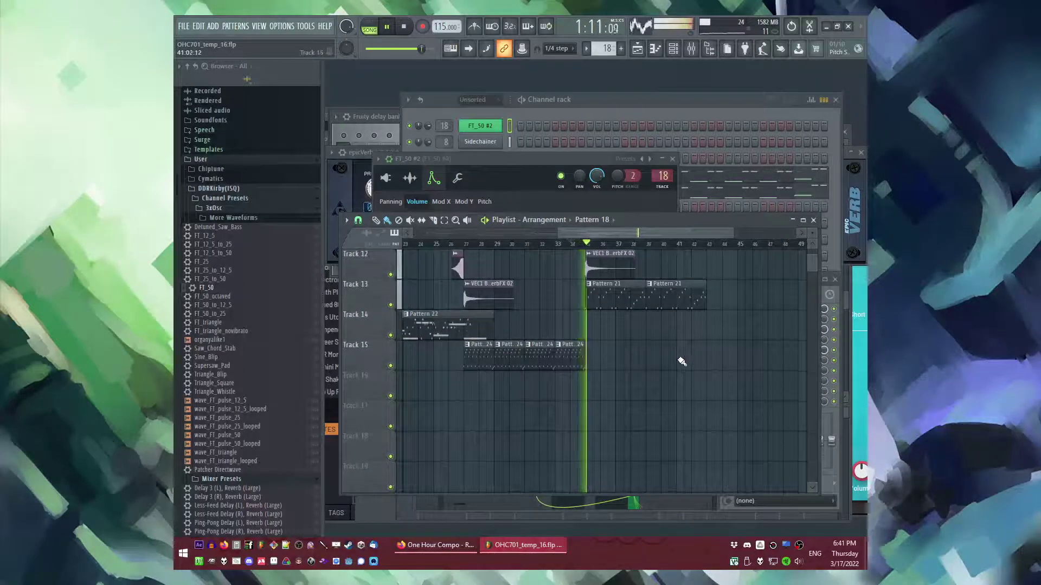
drag(625, 359, 466, 389)
key(ctrl+b)
key(ctrl+d)
scroll(665, 406, up, 2)
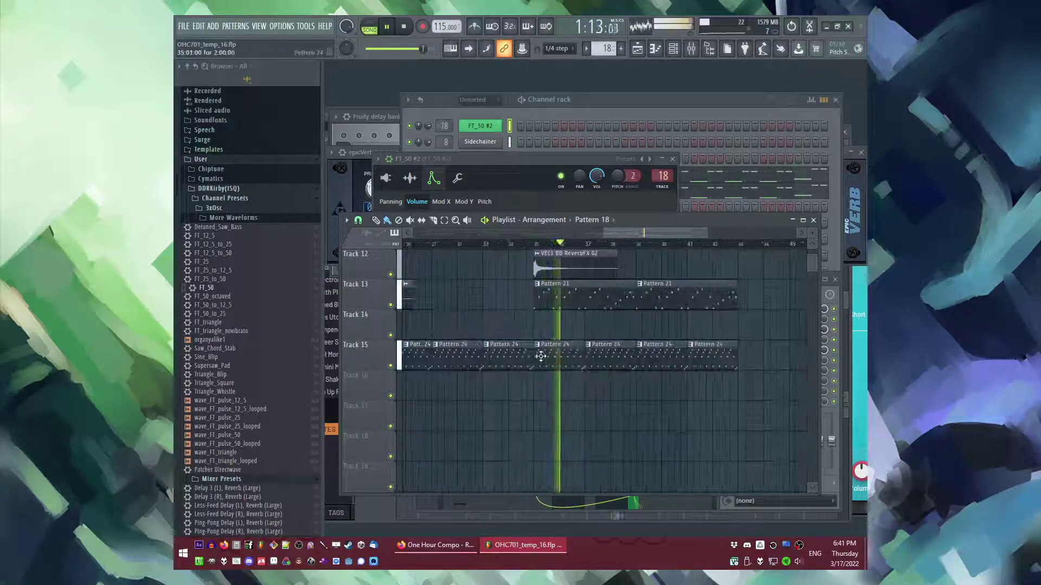
Step: Open the FT_50 #2 channel used by Pattern 24 and set its filter type to SVF LP
double_click(541, 355)
click(487, 129)
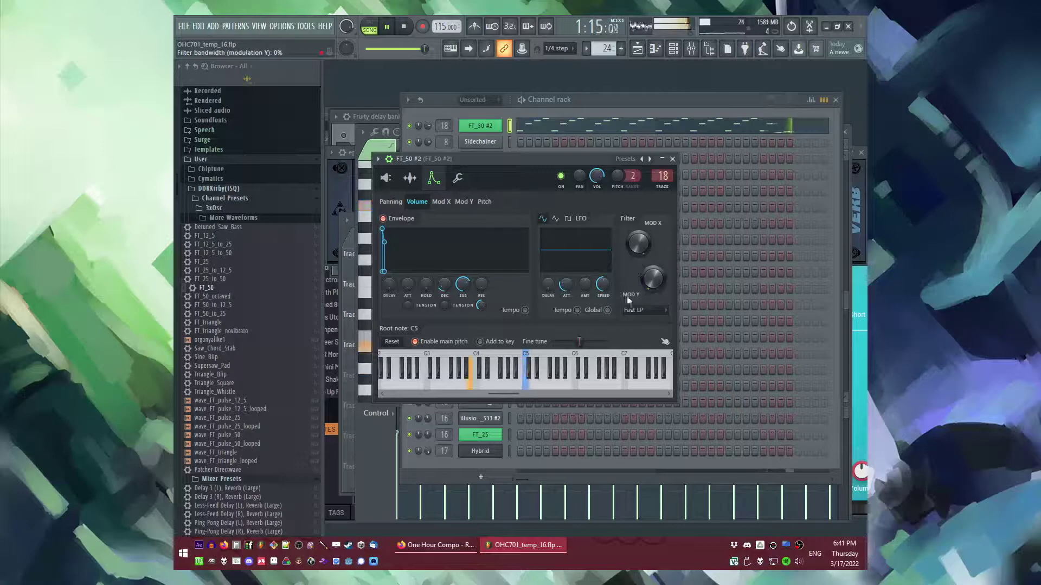
click(634, 310)
click(634, 384)
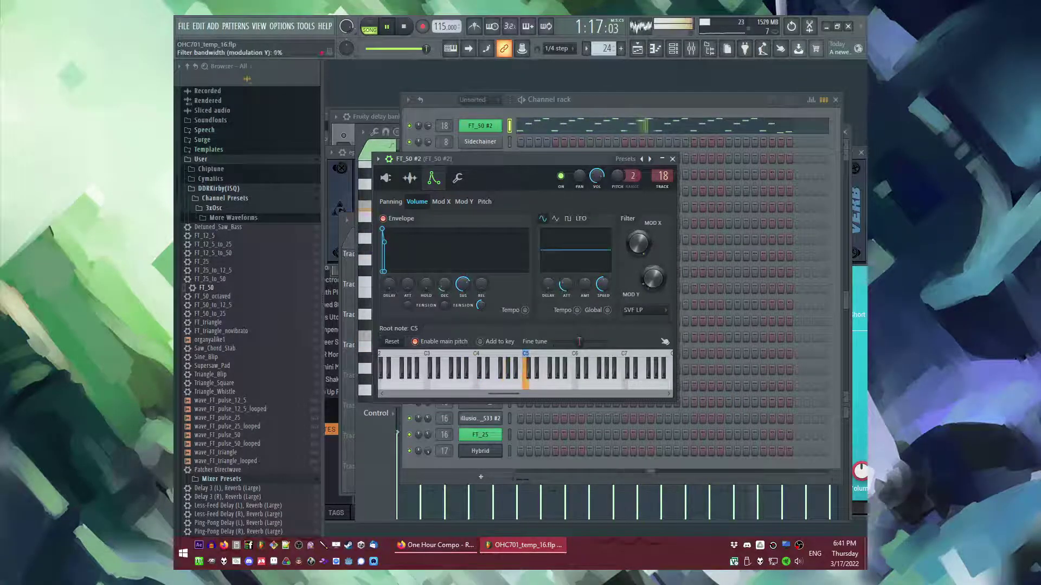
Step: Create an automation clip for the FT_50 #2 filter frequency (modulation X) spanning bars 35 to 43
right_click(646, 250)
click(697, 298)
drag(535, 244, 737, 244)
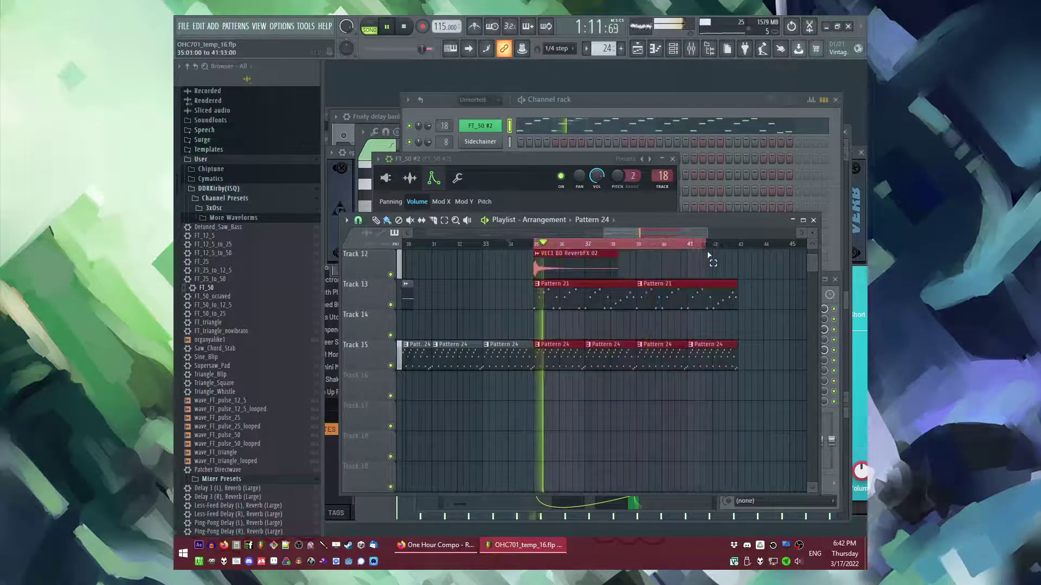
click(466, 122)
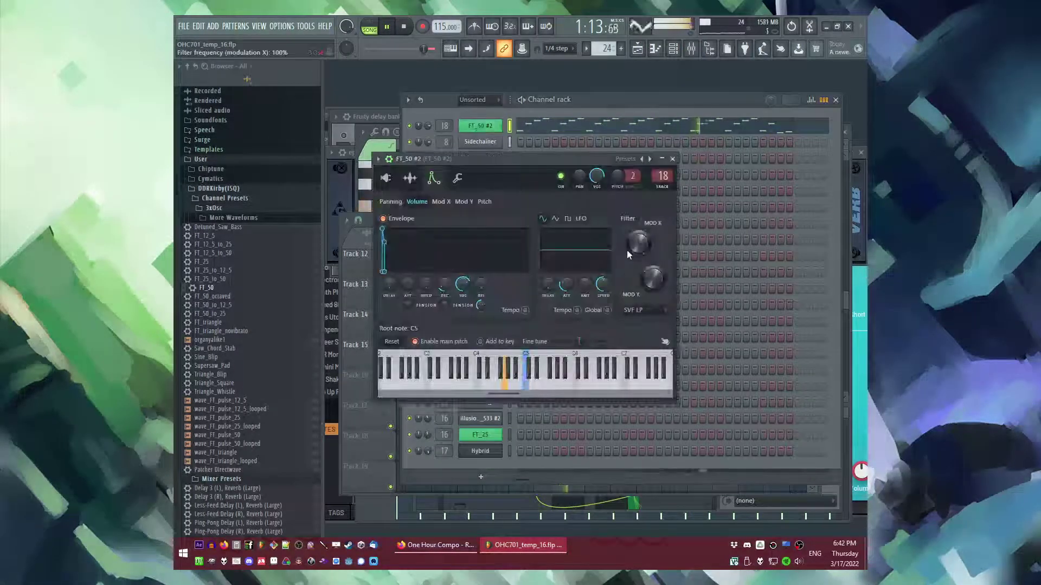
right_click(639, 242)
click(660, 323)
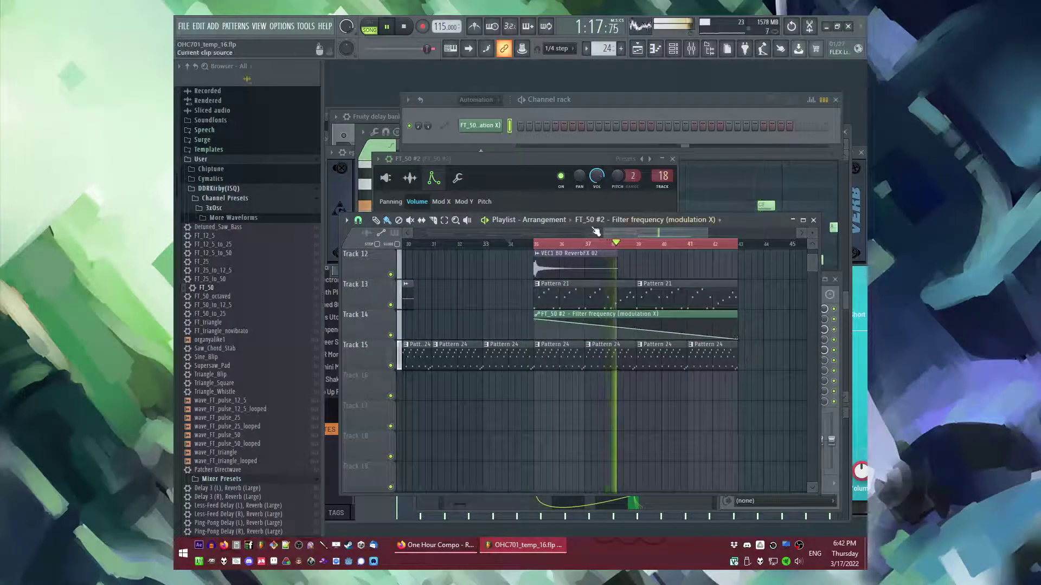
Step: Play the arrangement from around bar 34 and review the clips across the transition into bar 35
scroll(721, 355, up, 5)
scroll(703, 358, down, 4)
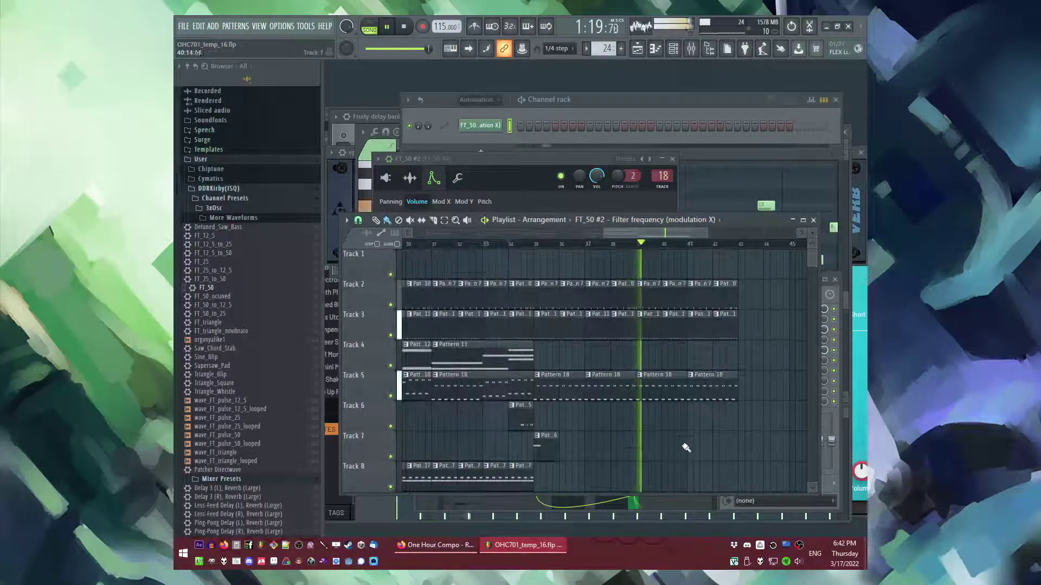
scroll(542, 325, up, 1)
click(497, 241)
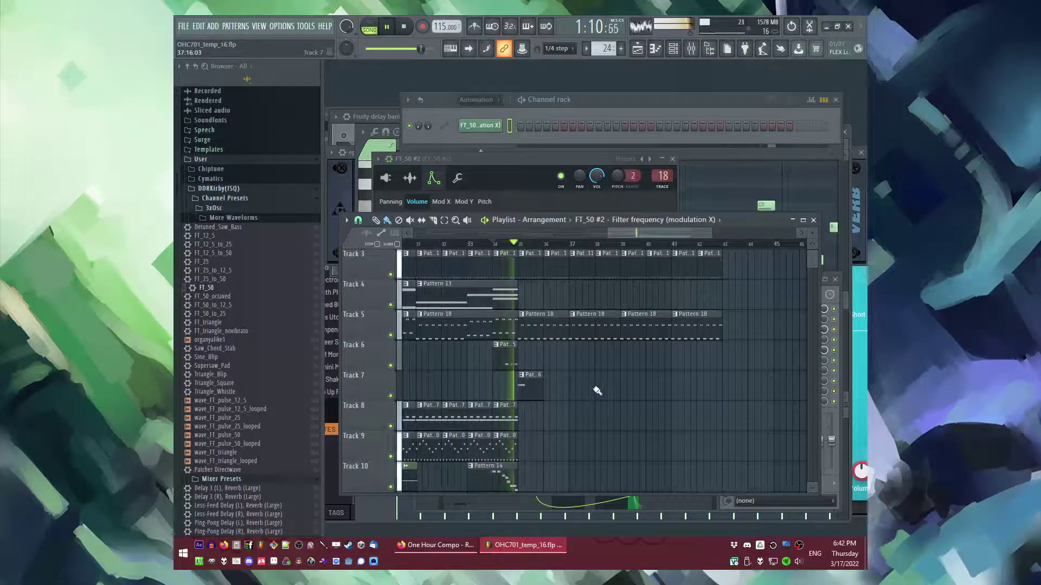
scroll(591, 375, down, 2)
scroll(596, 387, up, 1)
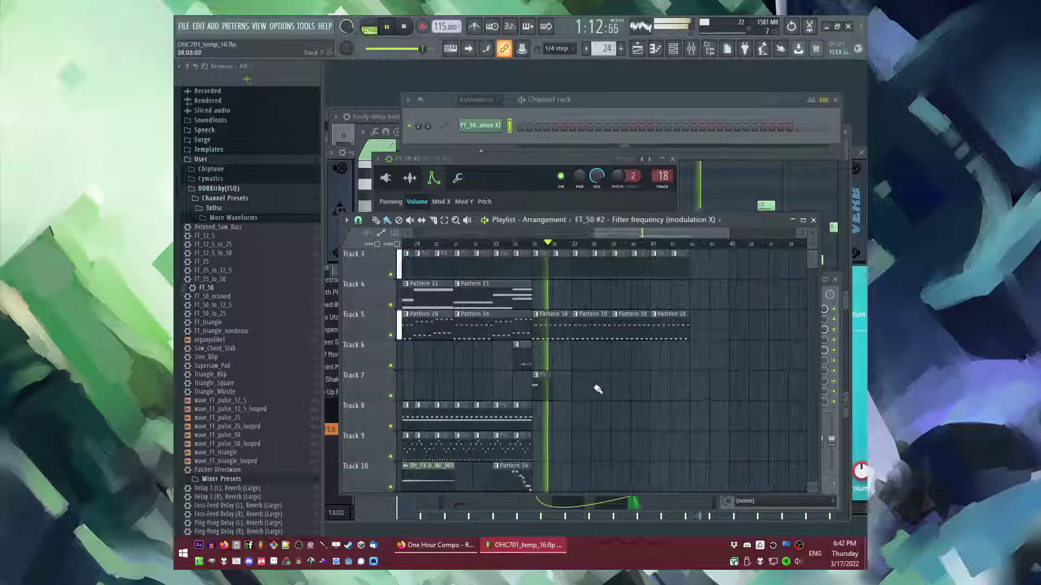
scroll(607, 399, up, 2)
scroll(593, 406, down, 1)
Step: Add a clip of a new empty pattern, place it at bar 43, and move the four Pattern 18 clips on Track 5 from bar 35 to bar 43
click(500, 324)
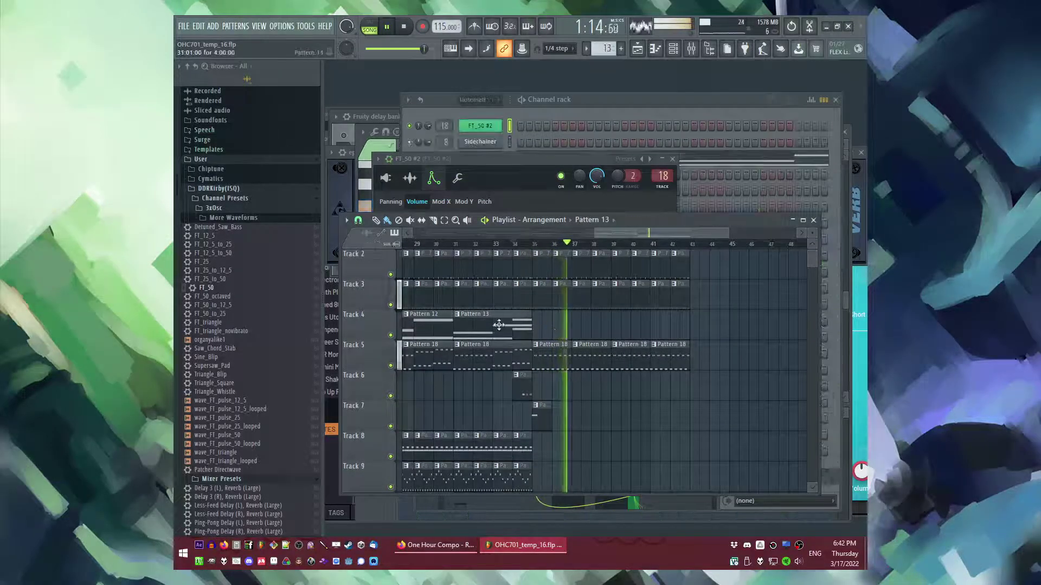
scroll(608, 404, down, 3)
key(F4)
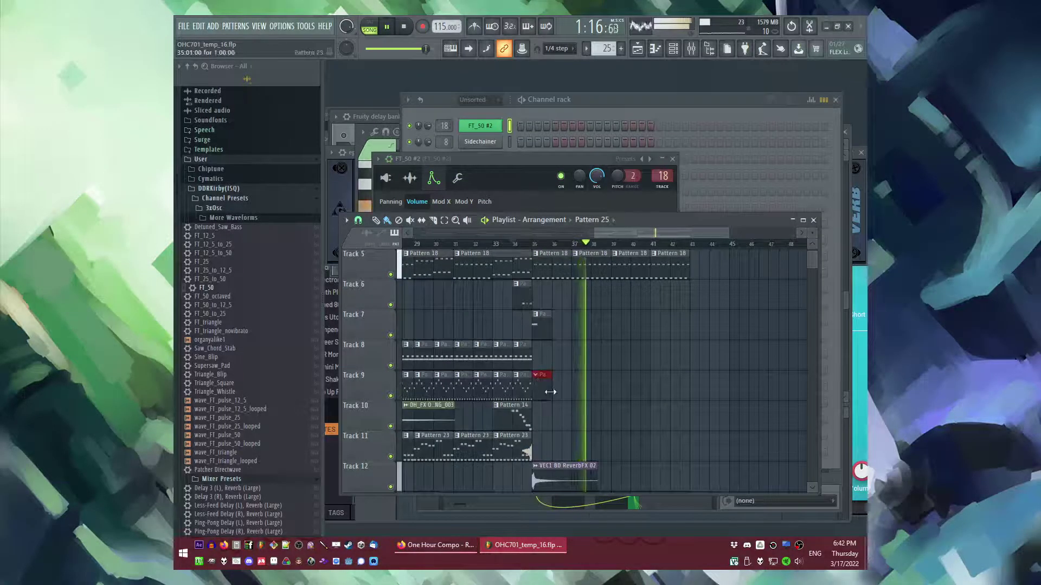
scroll(622, 390, up, 2)
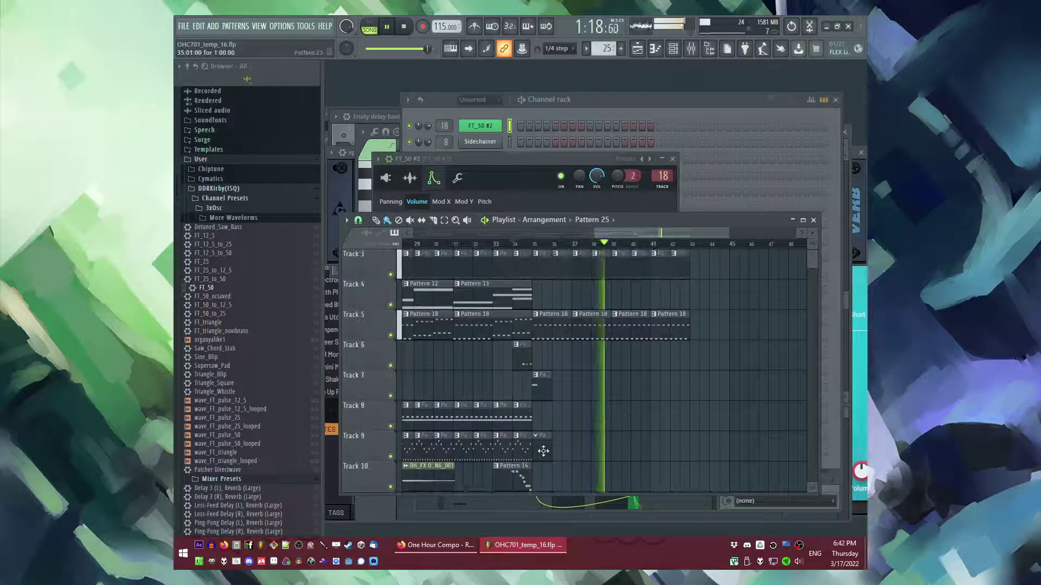
ctrl+scroll(703, 410, down, 1)
scroll(704, 399, up, 2)
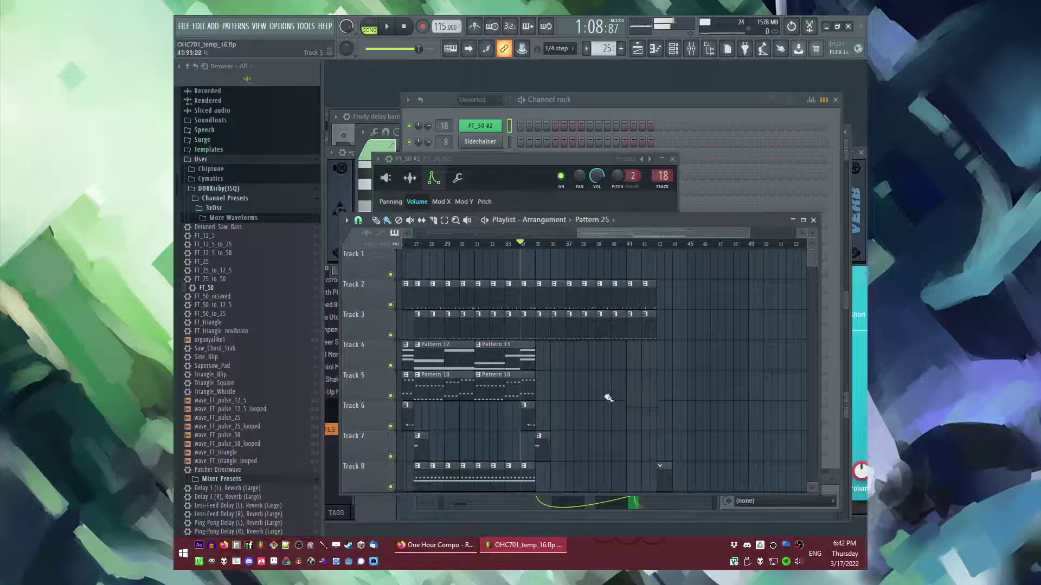
drag(547, 387, 662, 387)
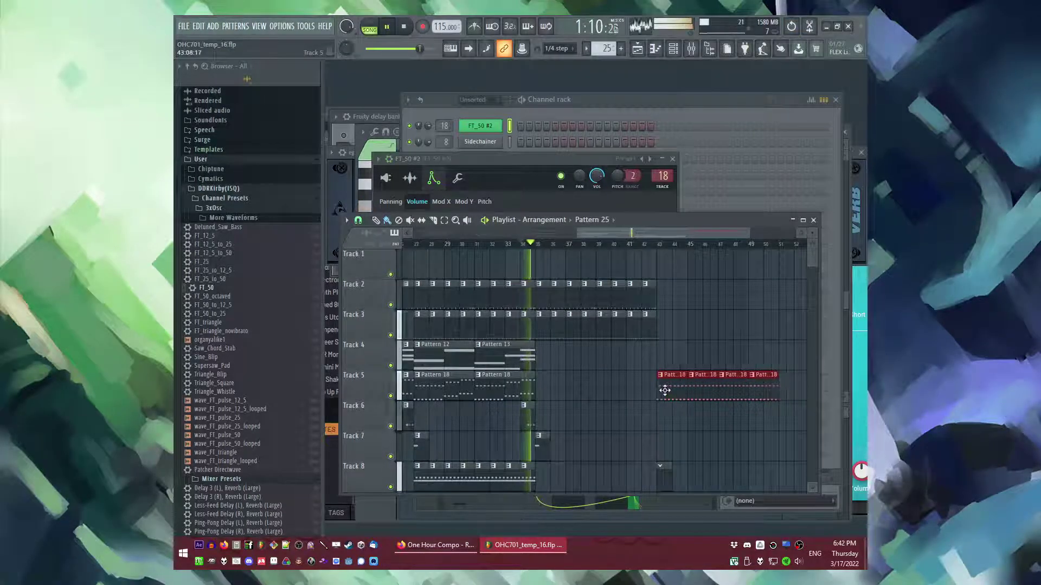
Step: Place two Pattern 13 clips back to back on Track 4 between bars 35 and 43
click(508, 357)
click(540, 360)
scroll(564, 360, down, 2)
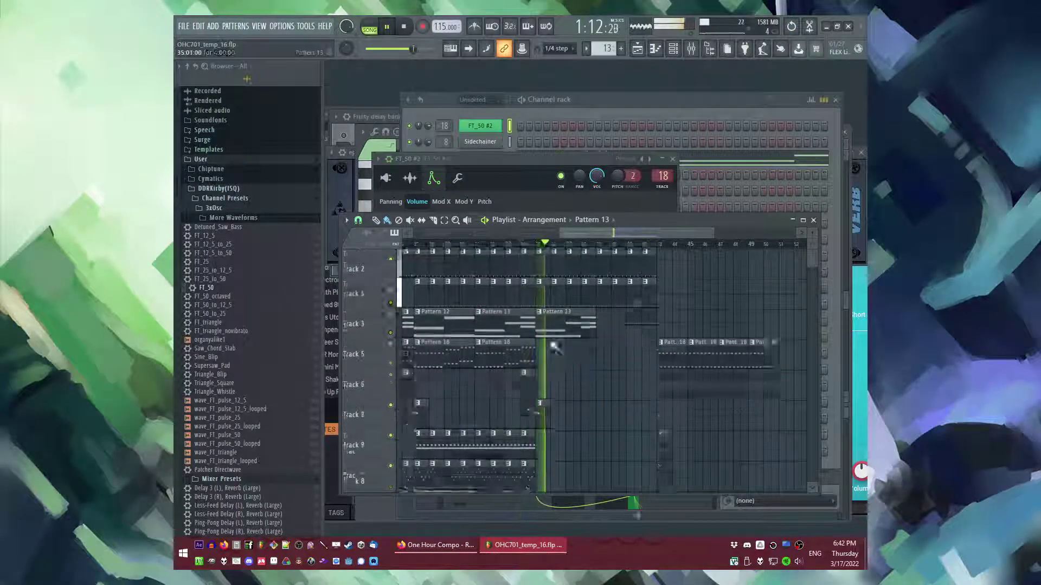
click(544, 244)
scroll(567, 342, down, 2)
scroll(588, 380, up, 4)
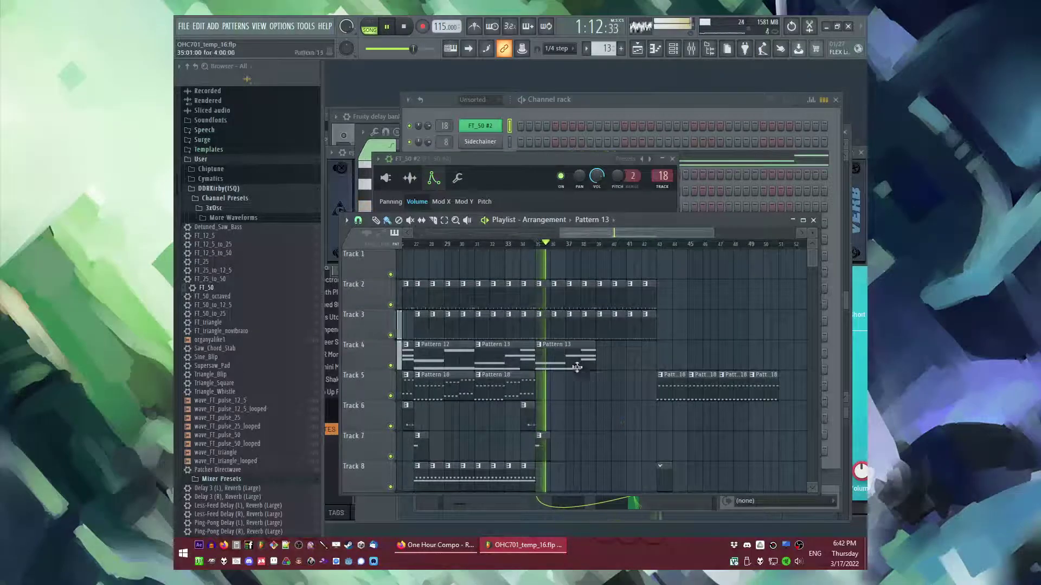
click(605, 359)
scroll(654, 455, down, 3)
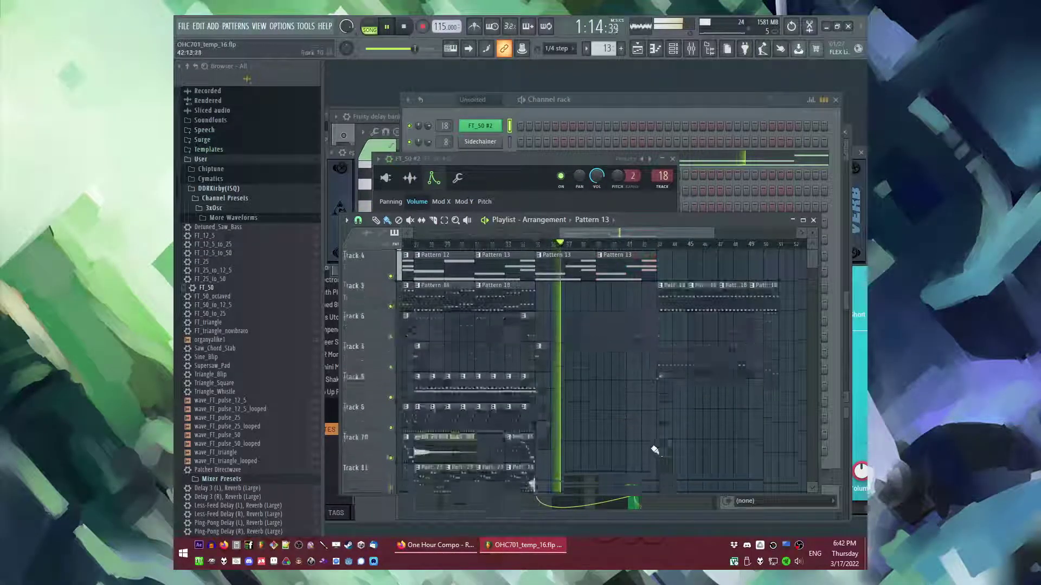
scroll(660, 440, up, 3)
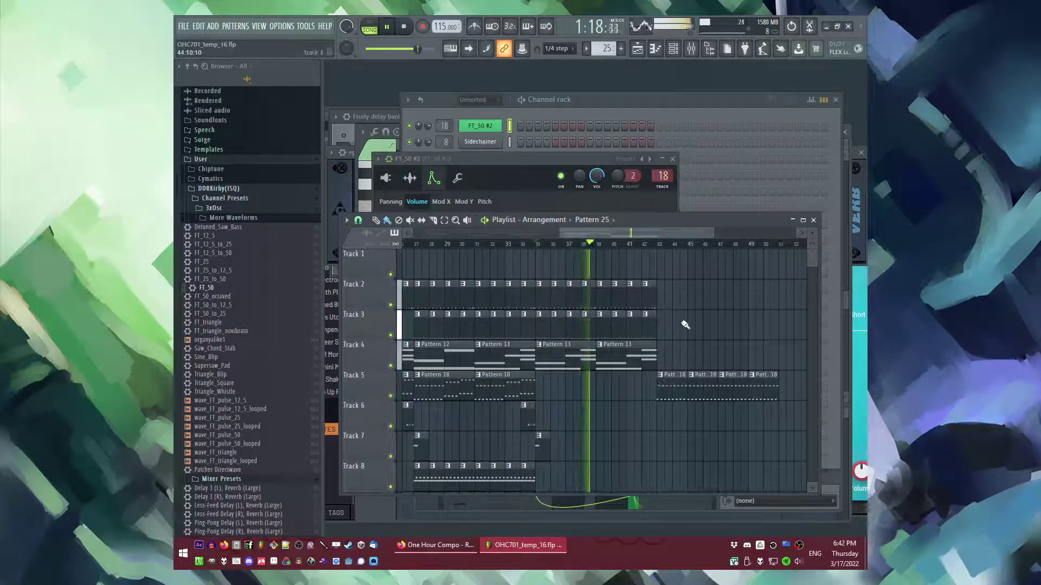
Step: Copy the Track 3 clips between bars 27 and 35 and paste them on the same track starting at bar 43
scroll(591, 320, down, 1)
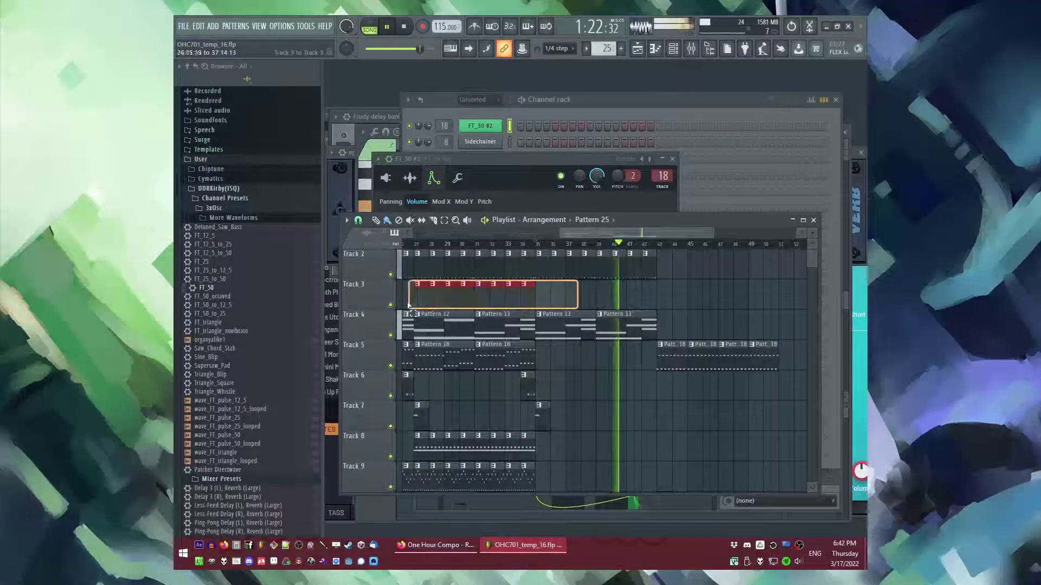
drag(412, 306, 412, 306)
key(ctrl+c)
scroll(734, 299, up, 2)
key(ctrl+v)
scroll(683, 302, down, 1)
drag(632, 298, 567, 301)
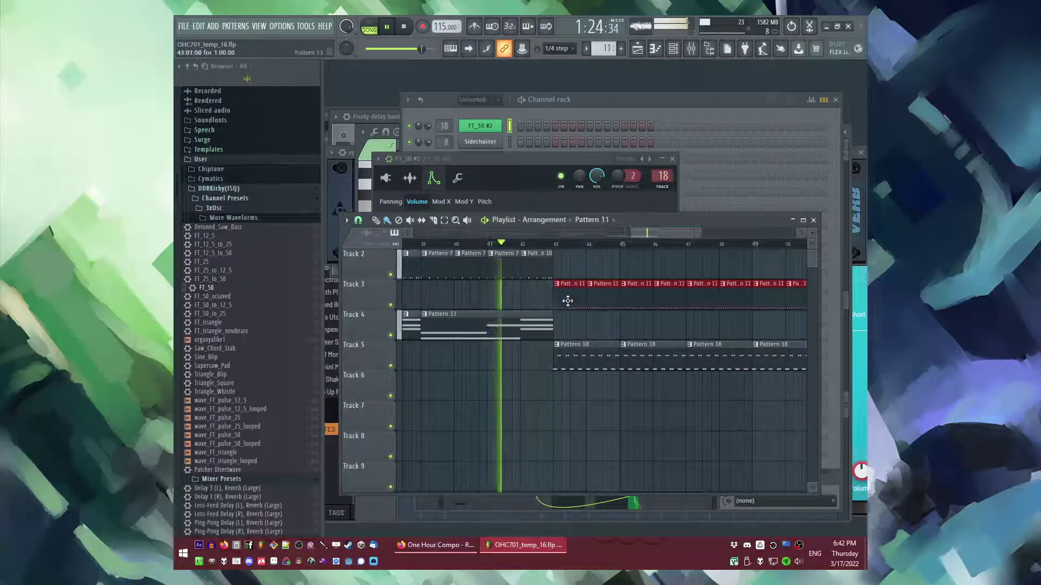
Step: Duplicate the Track 2 clips before bar 43 to extend that track to bar 51
scroll(596, 296, down, 2)
scroll(591, 271, up, 1)
drag(629, 281, 526, 308)
key(ctrl+b)
ctrl+click(611, 428)
scroll(568, 384, up, 2)
scroll(609, 417, down, 3)
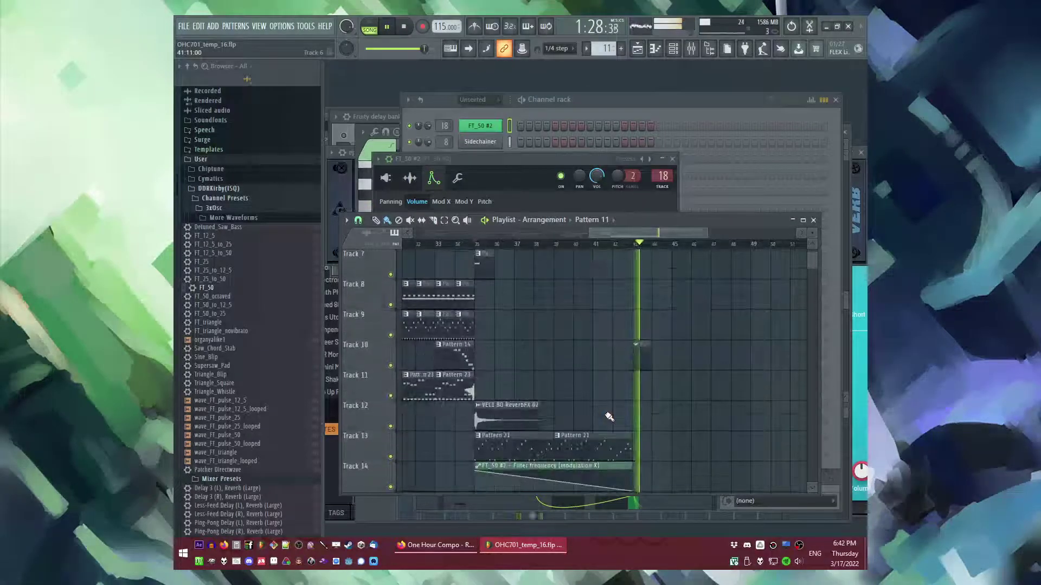
Step: Move the empty Pattern 25 clip from bar 43 on Track 10 to bar 35 on Track 9
scroll(623, 414, up, 2)
scroll(651, 410, up, 2)
scroll(657, 408, down, 3)
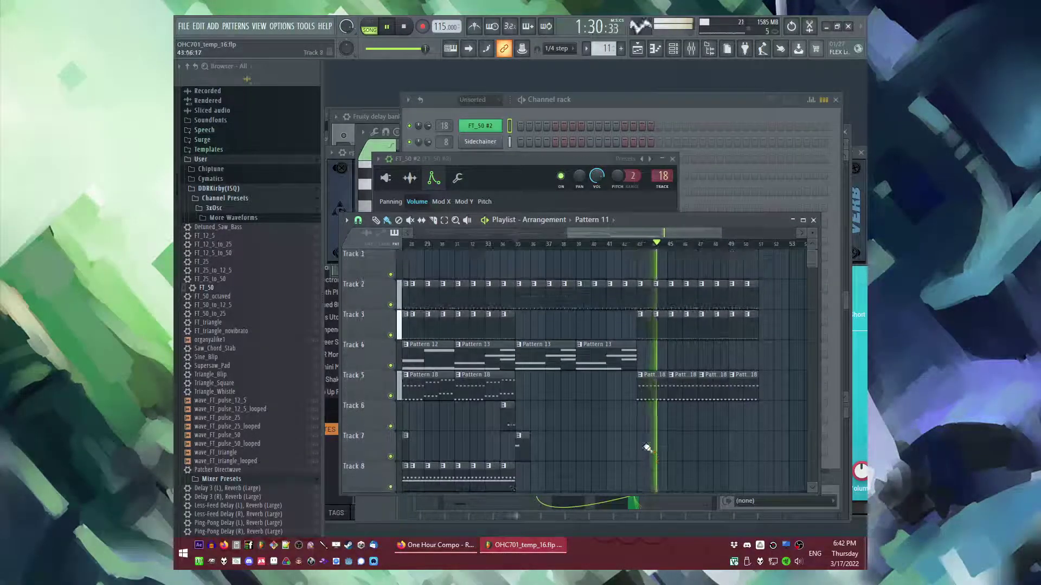
key(space)
scroll(535, 260, up, 1)
scroll(565, 379, down, 2)
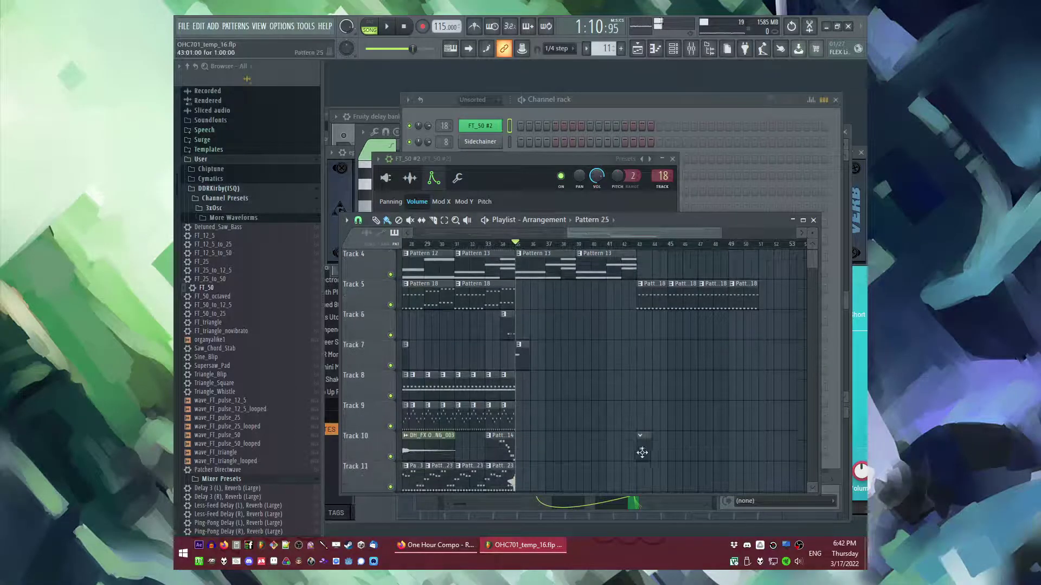
double_click(524, 416)
Step: Copy the Pattern 22 clip from Track 14 to bar 43 on Track 7 and play the song from there
scroll(619, 421, down, 6)
key(space)
drag(491, 480, 653, 376)
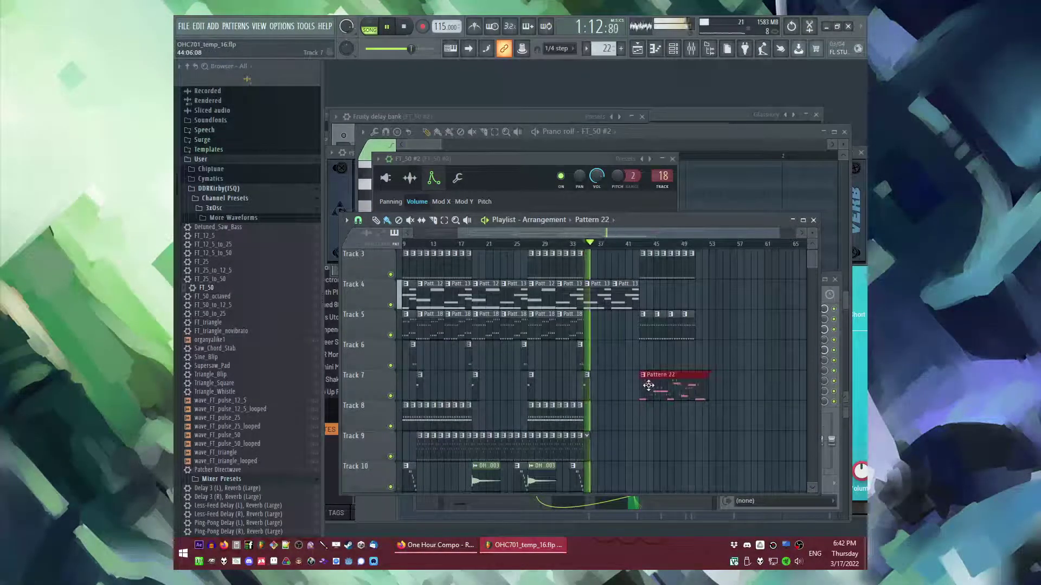
click(643, 244)
scroll(697, 367, up, 3)
ctrl+click(725, 369)
scroll(725, 371, up, 2)
scroll(721, 366, down, 1)
scroll(722, 366, down, 3)
Step: Move the copied Pattern 22 clip on Track 7 to bar 51, replay from around bar 34, and save a new project version
drag(679, 423, 727, 429)
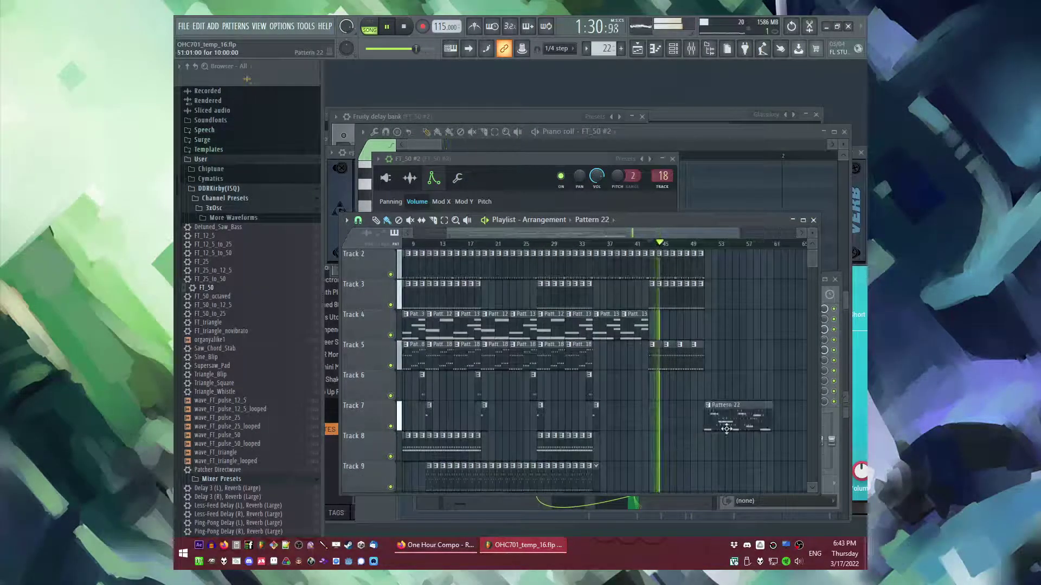
scroll(705, 382, down, 1)
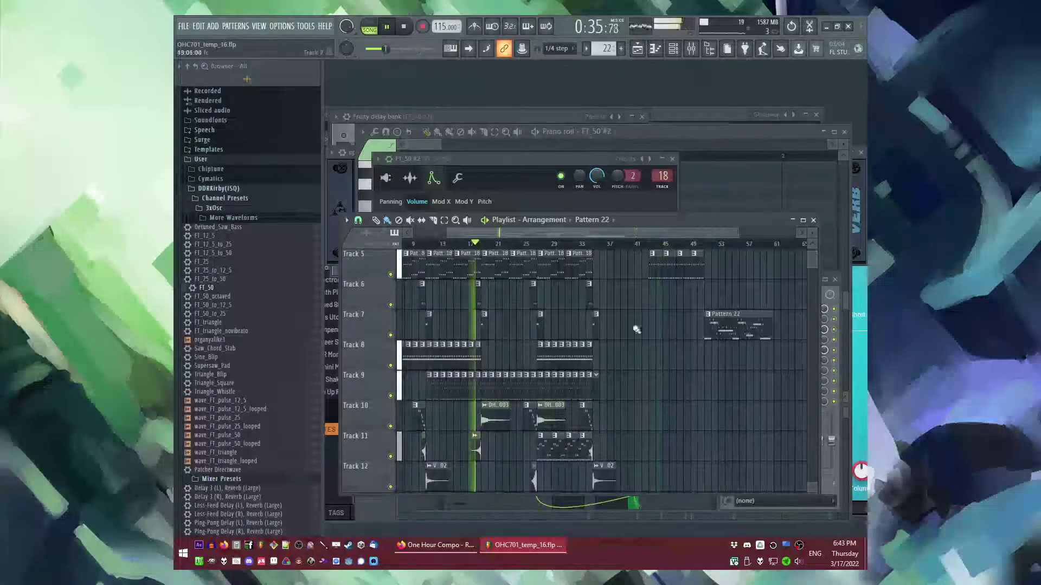
scroll(638, 375, up, 2)
click(558, 245)
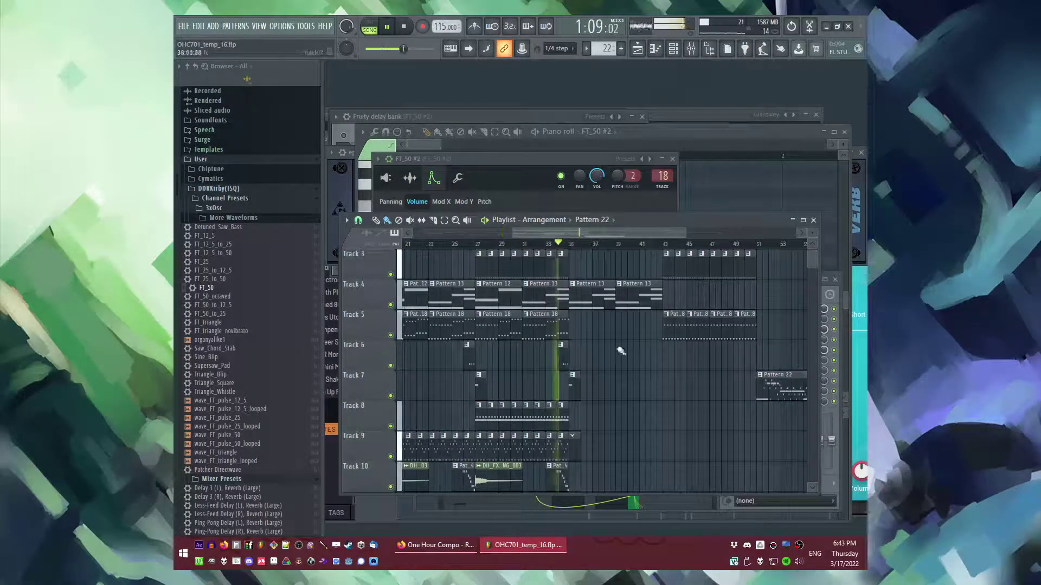
scroll(618, 340, down, 4)
key(ctrl+n)
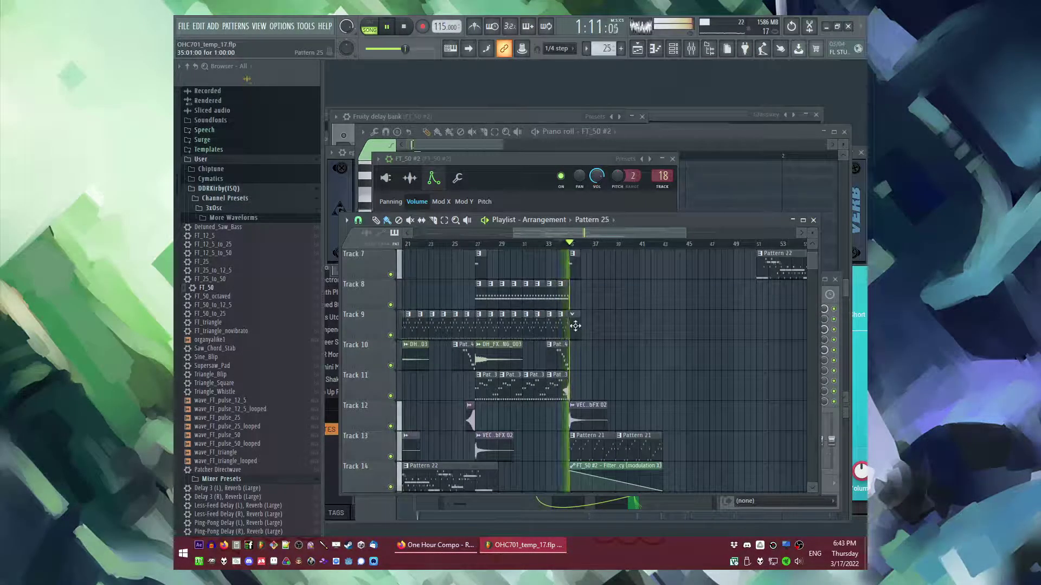
Step: Add a LABS (Peel Guitar) channel to the song and open its piano roll
key(F6)
click(214, 29)
mouse_move(220, 41)
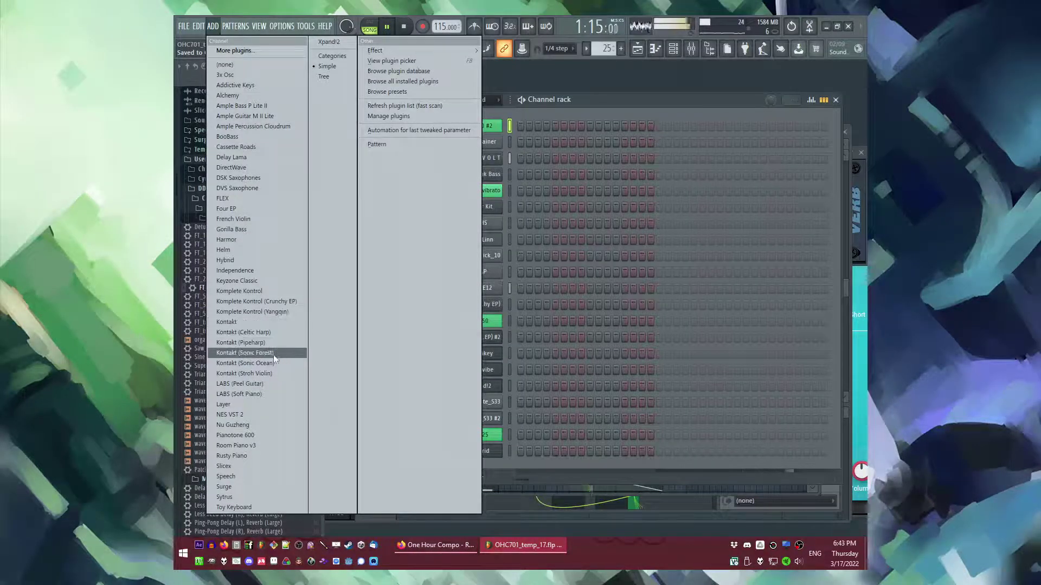
click(262, 393)
drag(602, 101, 575, 94)
key(F6)
key(F6)
right_click(468, 464)
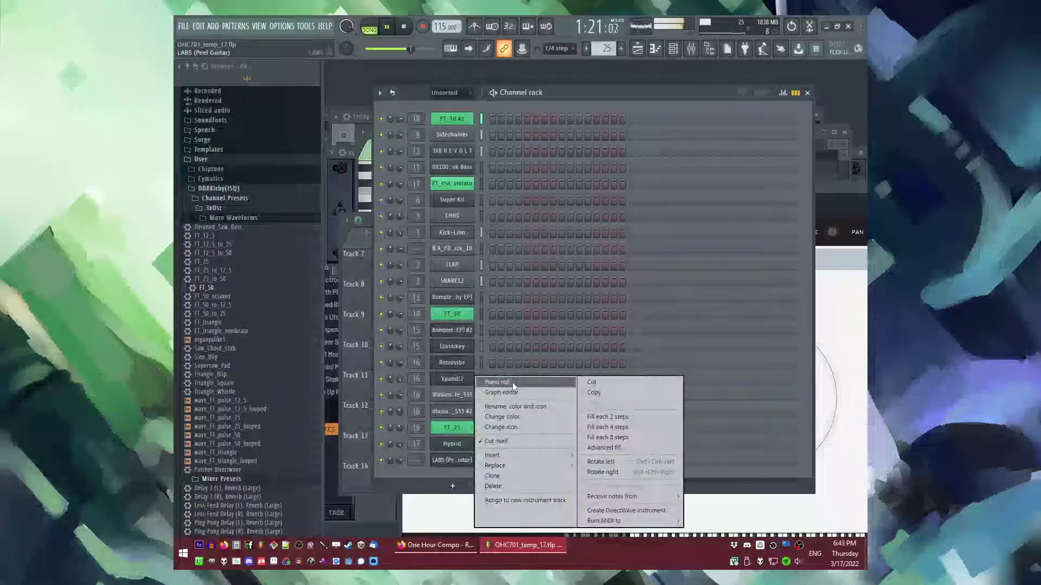
click(512, 384)
Step: Try short C6, G6 and D#6 guitar notes in bar 1 of Pattern 25 against the song
drag(414, 276, 411, 181)
key(space)
click(407, 279)
scroll(483, 249, up, 5)
click(453, 252)
right_click(454, 252)
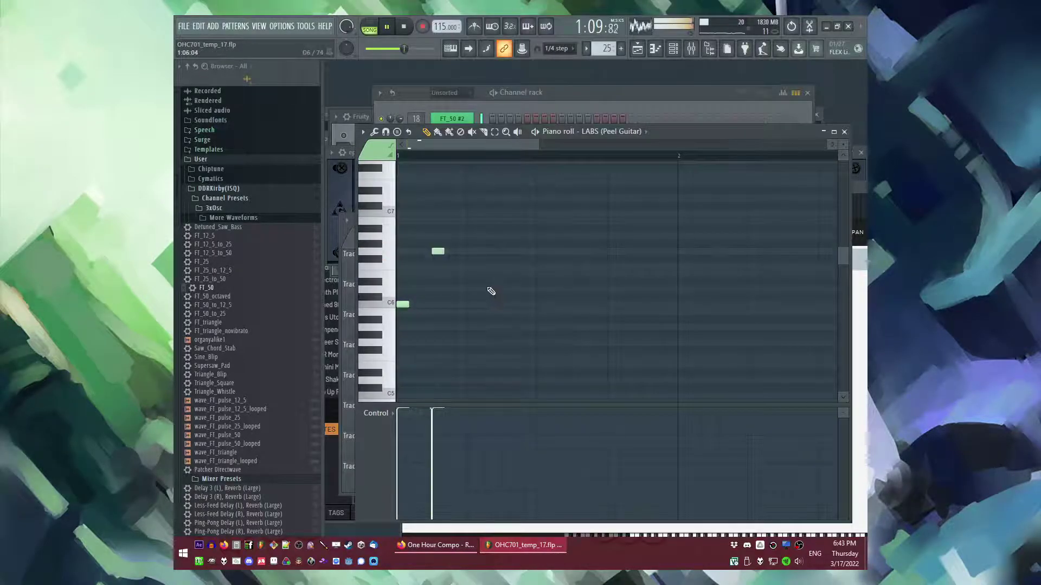
click(509, 281)
key(space)
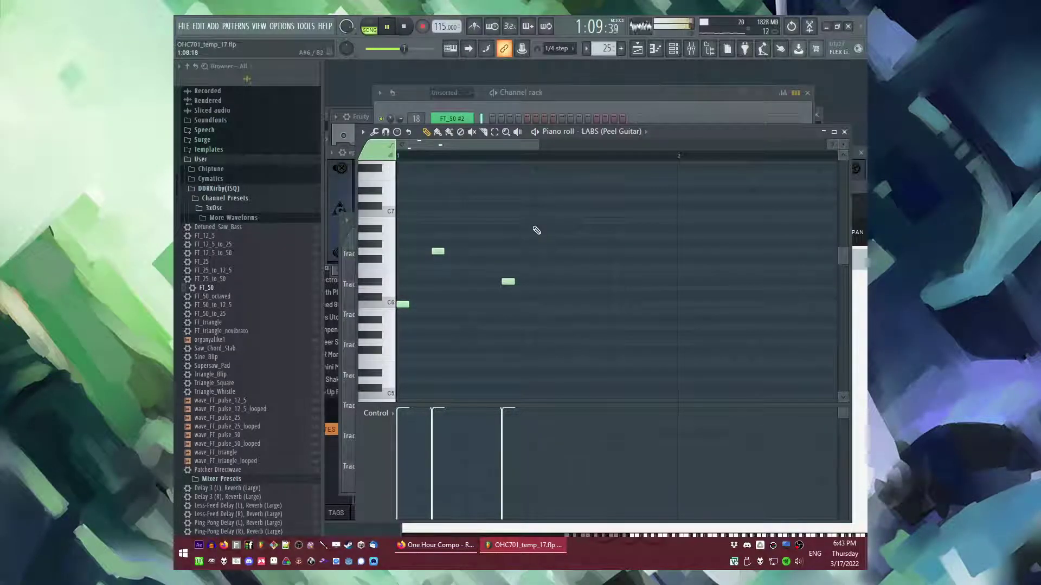
Step: Reopen the guitar pattern from the playlist, delete all its notes, and try a new phrase starting on C6
key(F5)
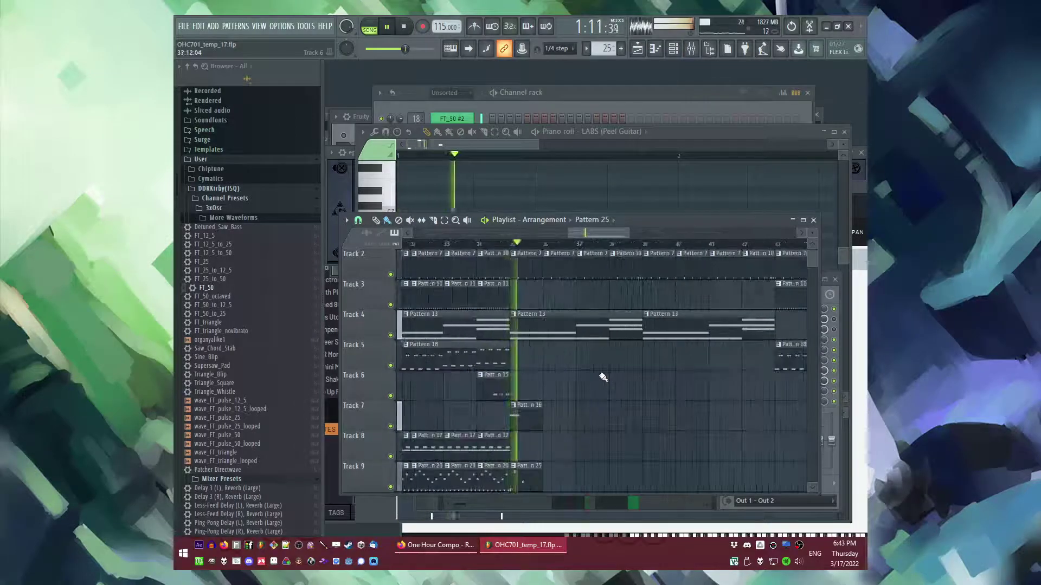
scroll(592, 391, down, 2)
scroll(565, 431, down, 3)
key(space)
double_click(555, 385)
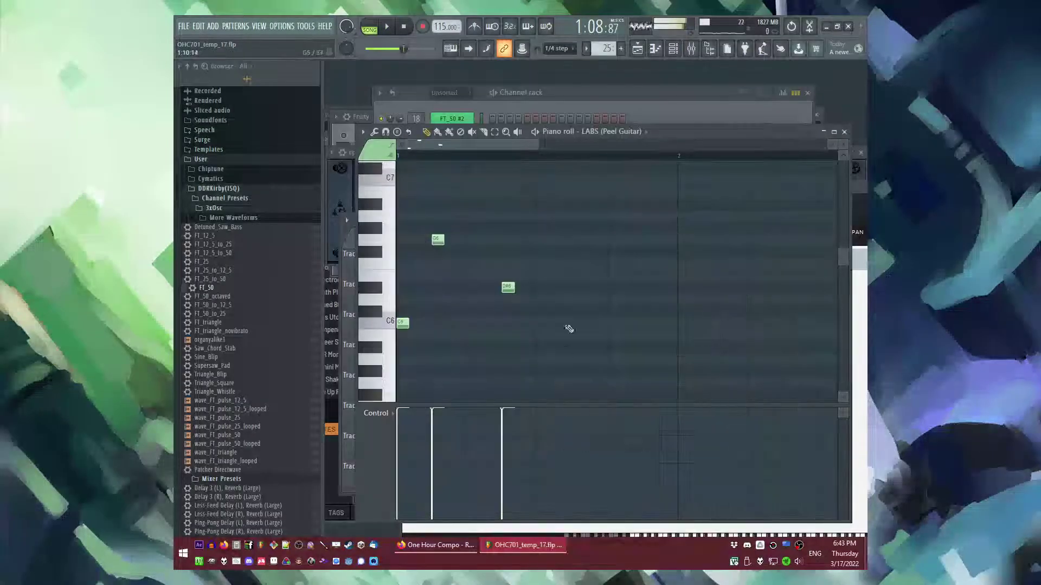
key(ctrl+a)
key(Delete)
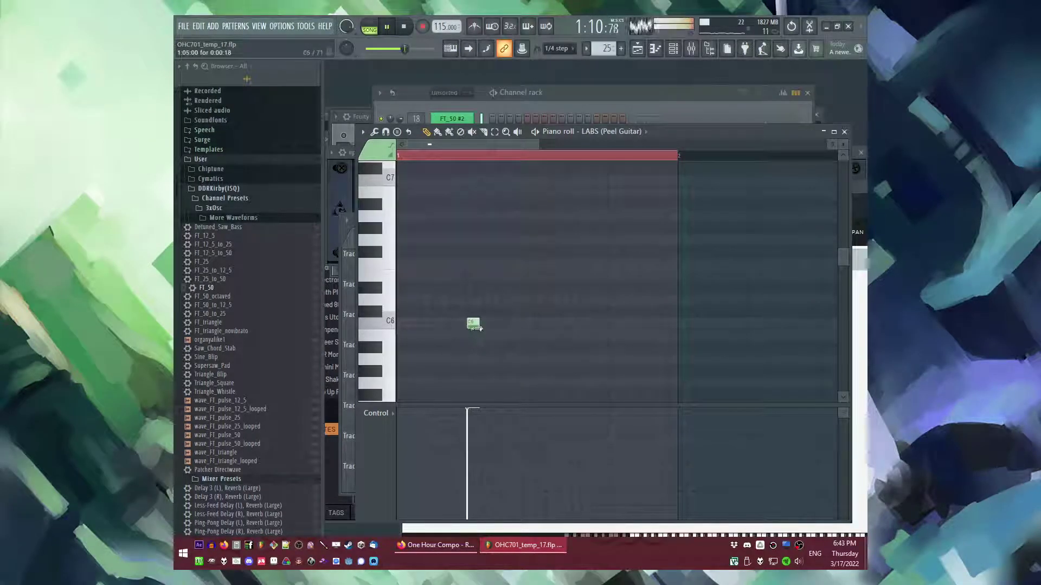
key(space)
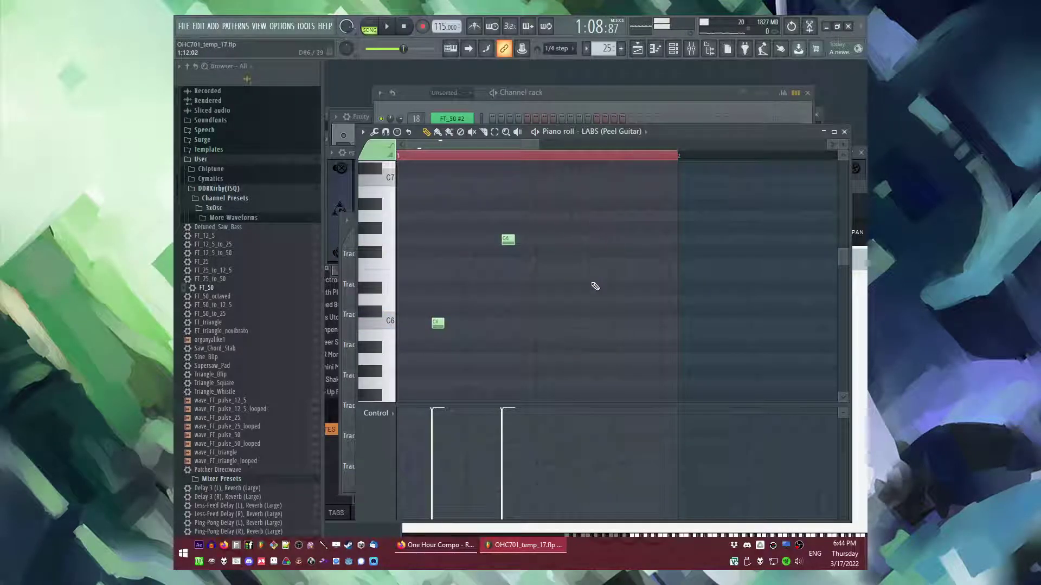
Step: Route the LABS guitar to mixer track 19 and add Fruity parametric EQ 2, cutting the lows with band 1 at about 228 Hz
key(F6)
click(450, 461)
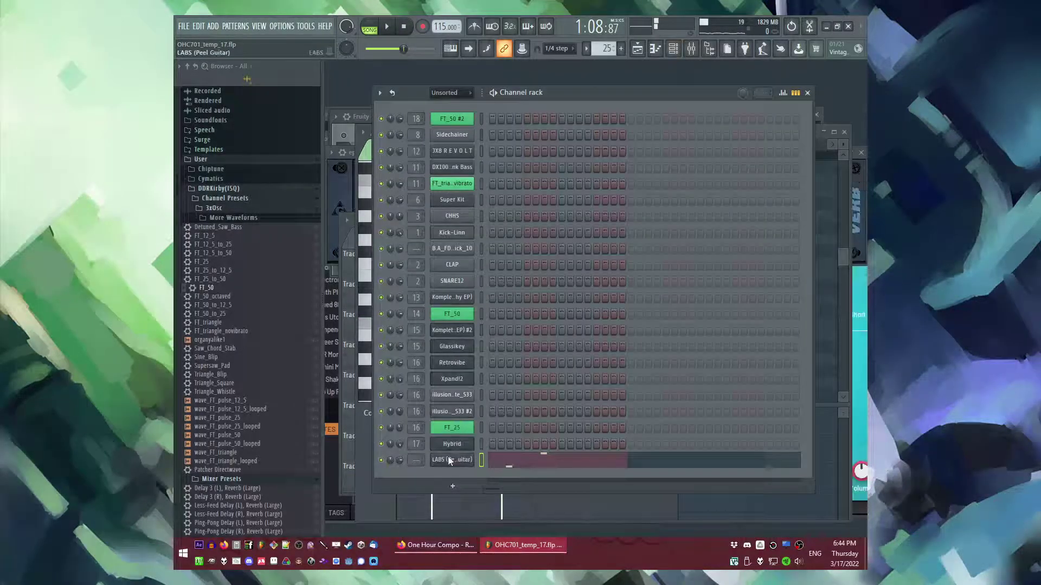
click(450, 461)
drag(697, 188, 503, 158)
key(space)
double_click(816, 176)
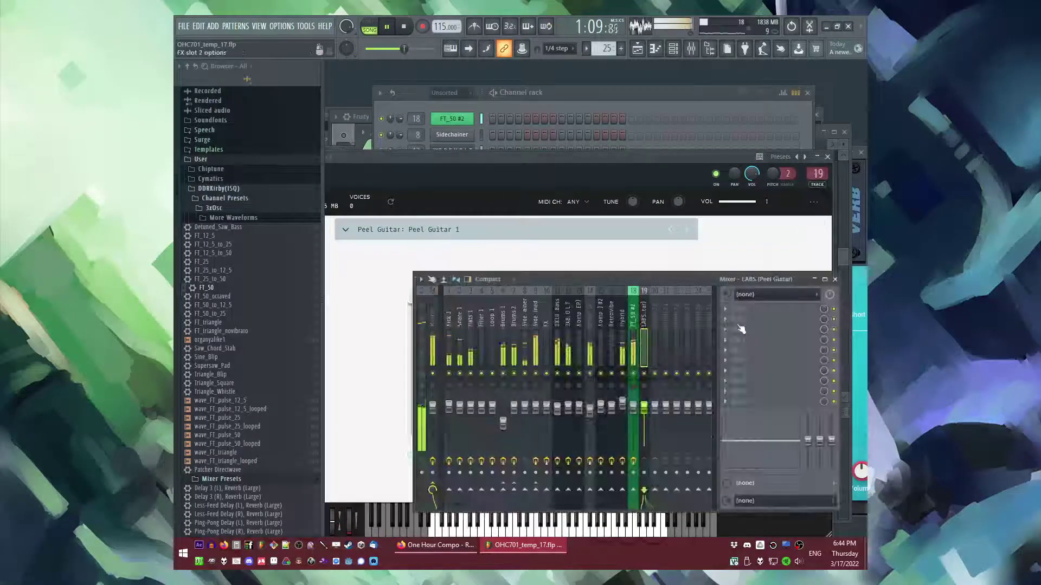
click(725, 343)
click(675, 373)
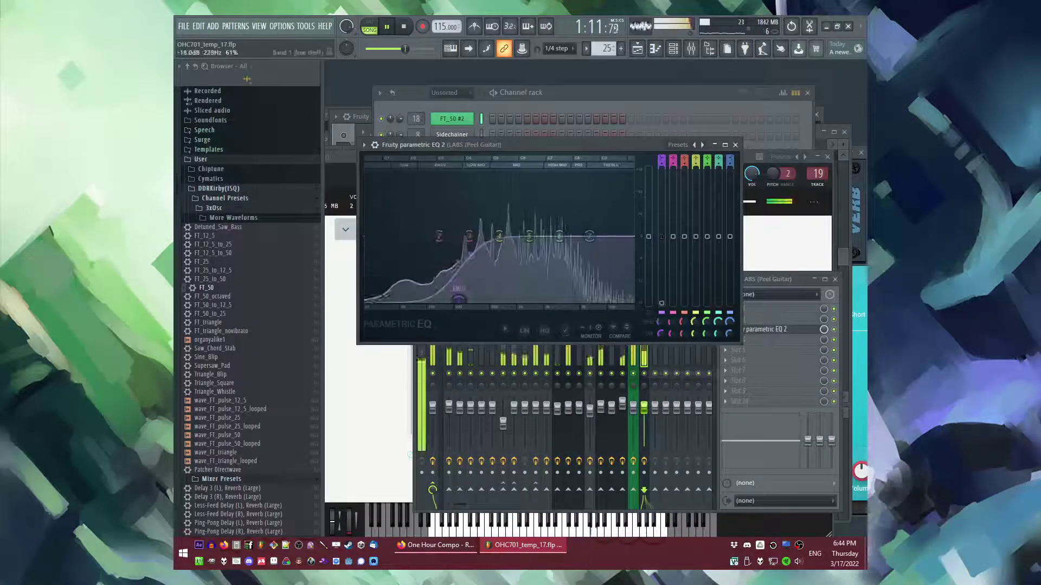
Step: Add ValhallaSupermassive and Fruity delay bank to the guitar's mixer track, with the delay's feedback volume at 45%
key(space)
click(669, 476)
key(space)
click(857, 202)
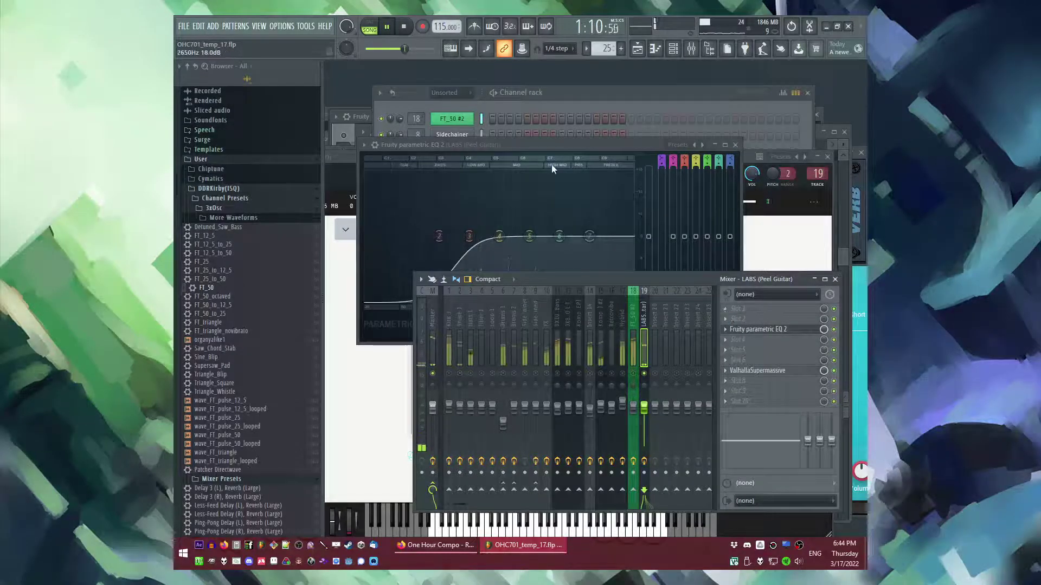
click(735, 340)
click(671, 297)
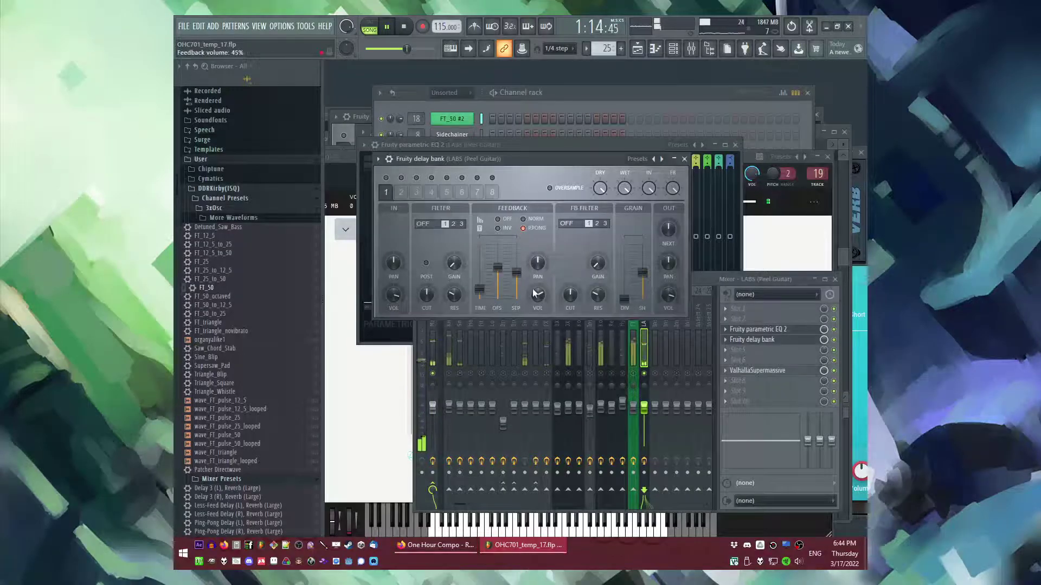
Step: Replay the song around bar 35 and reopen the guitar's Pattern 25 notes from Track 9
key(F5)
click(549, 244)
key(F7)
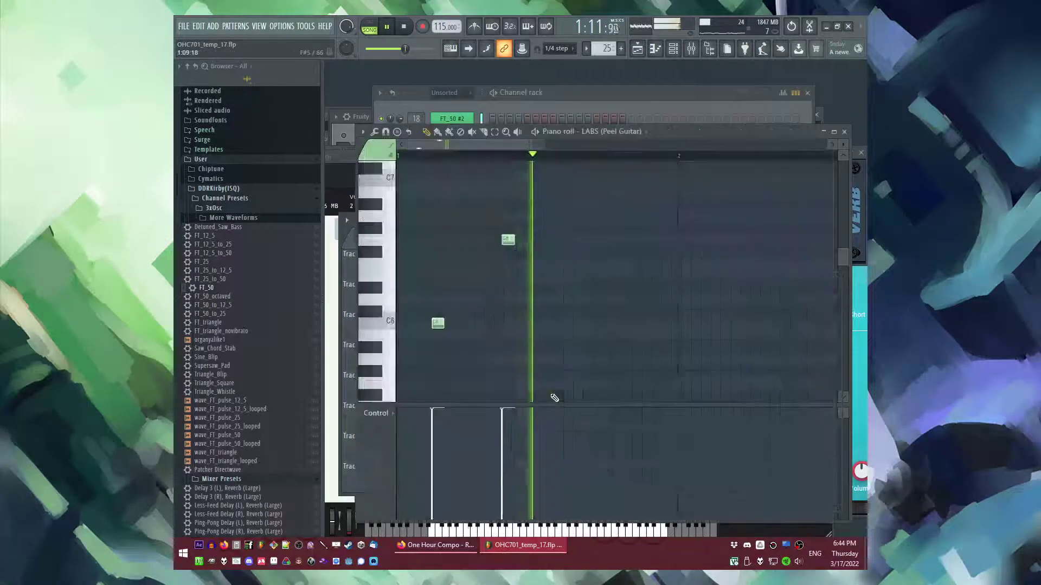
key(F9)
key(F5)
click(530, 245)
scroll(549, 326, up, 3)
double_click(554, 423)
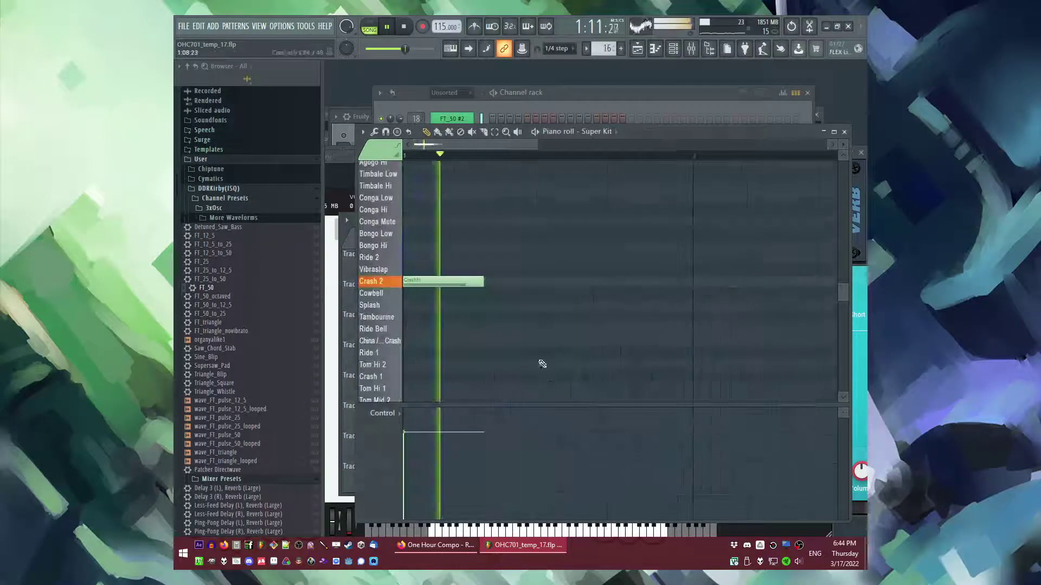
key(F5)
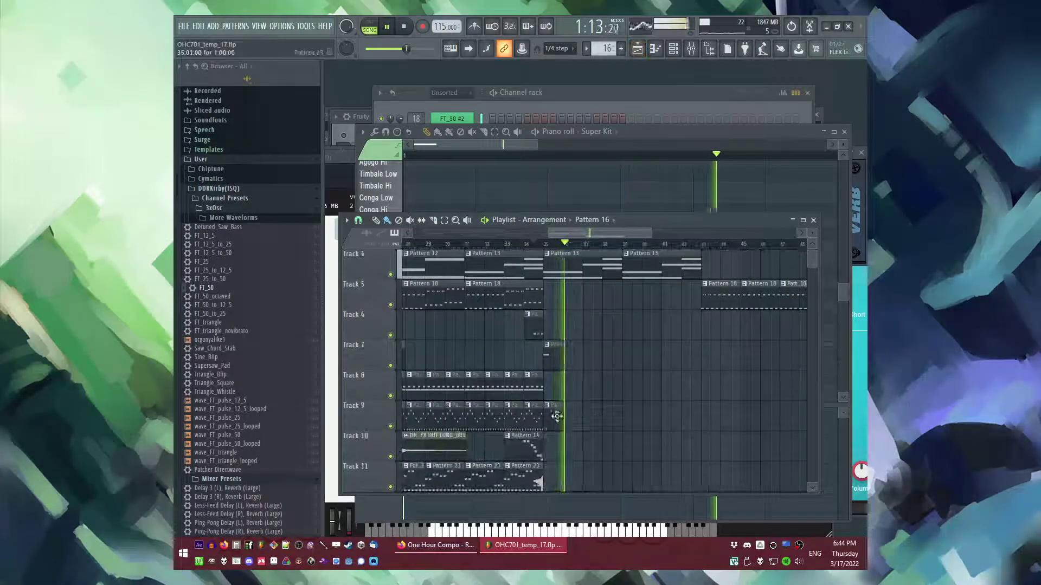
double_click(557, 416)
key(space)
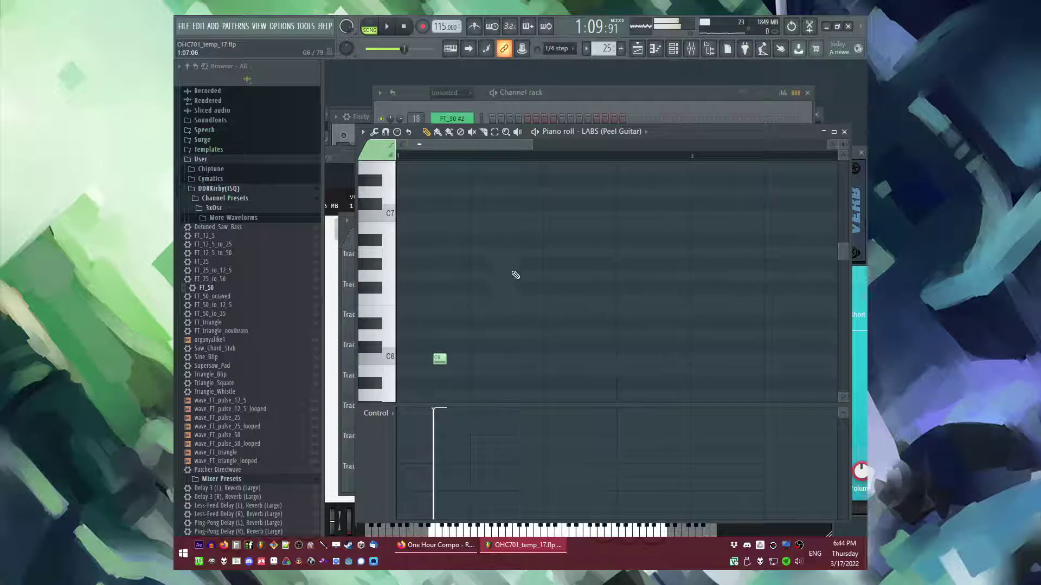
Step: Write a three-note guitar phrase of G6, C7 and A#6 near the end of bar 1 and play it
click(470, 275)
key(space)
right_click(477, 277)
click(621, 277)
key(space)
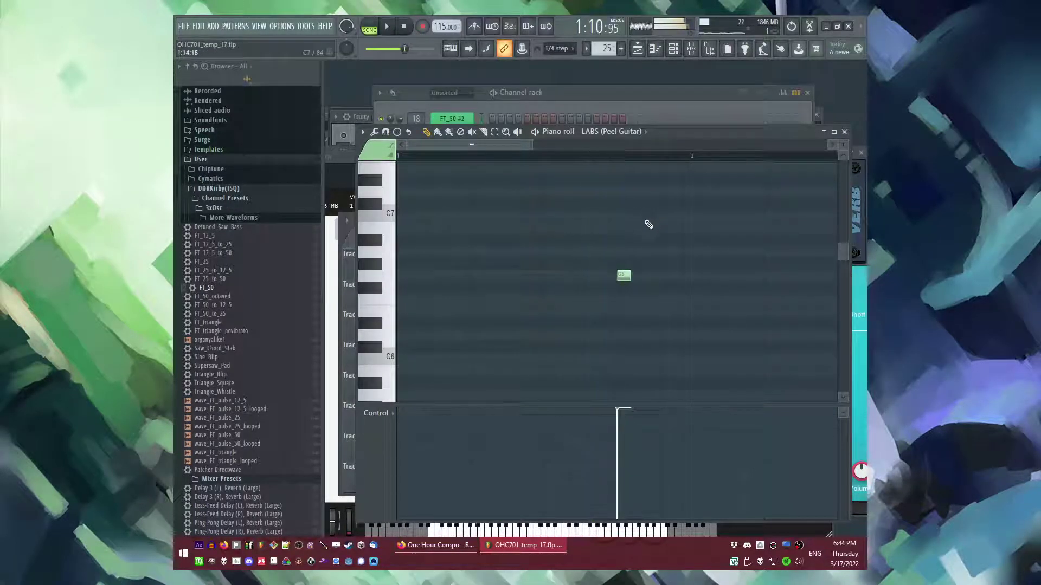
click(587, 278)
click(660, 240)
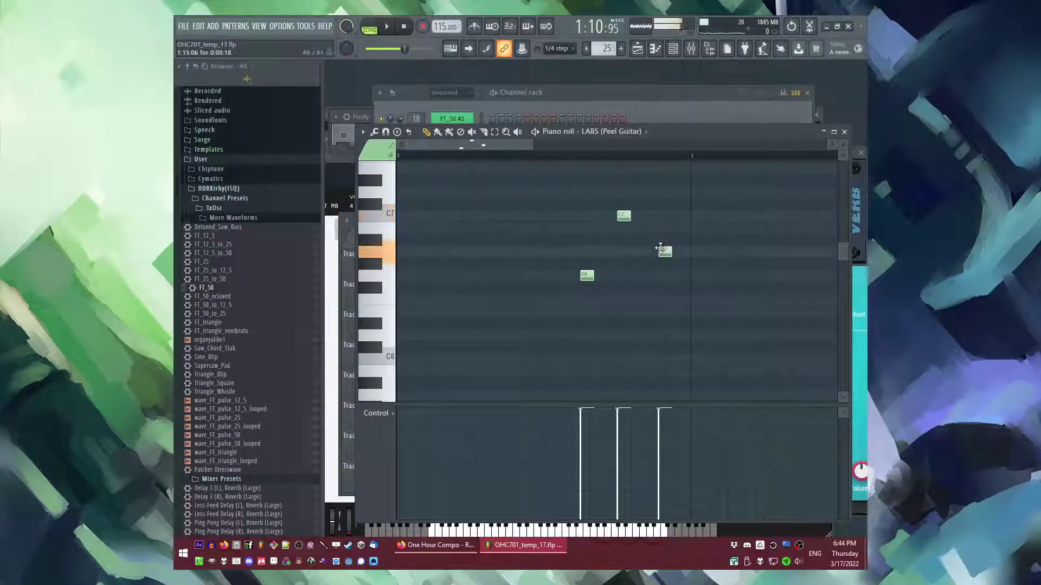
key(space)
Step: Boost band 6 of the guitar track's Fruity parametric EQ 2 and reopen its Fruity delay bank
key(F9)
click(754, 310)
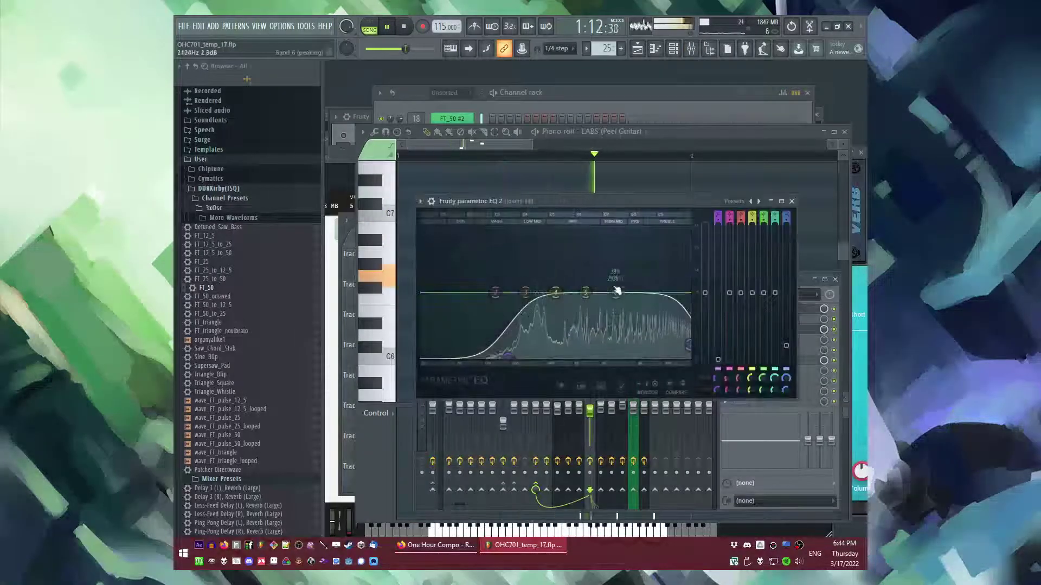
click(669, 335)
click(644, 325)
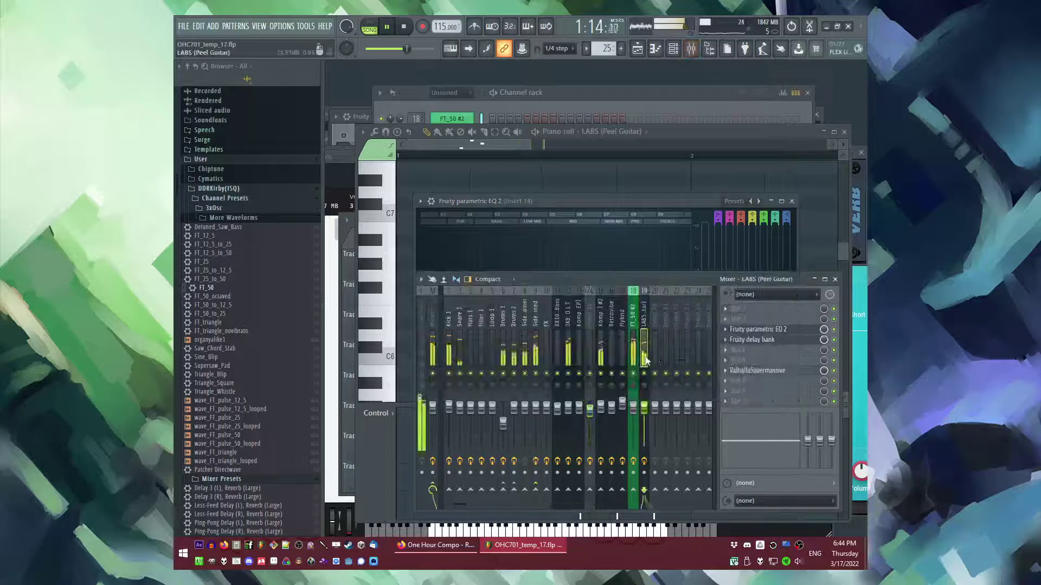
click(759, 329)
drag(563, 247, 561, 218)
click(742, 341)
click(741, 341)
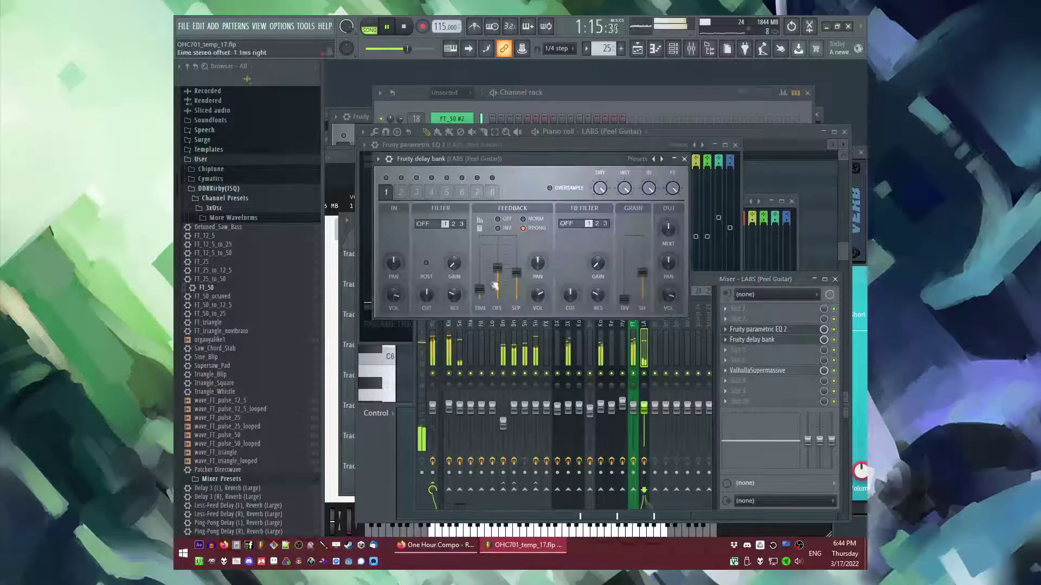
Step: Replay the song from just before bar 35 and copy the three-note guitar phrase to the end of bar 3 in Pattern 25
key(F5)
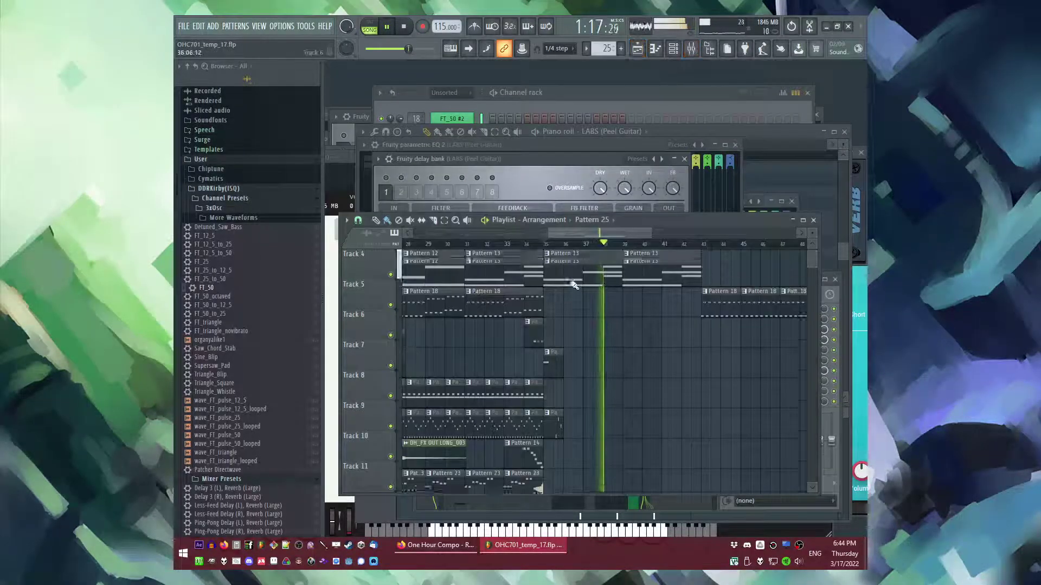
click(537, 245)
scroll(560, 379, down, 2)
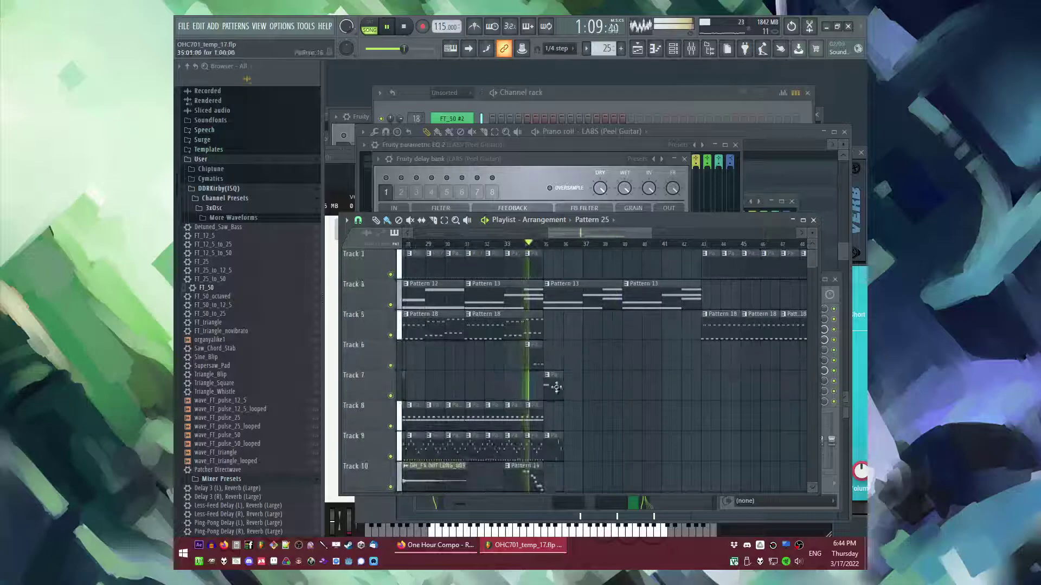
key(F7)
scroll(437, 304, down, 1)
scroll(542, 308, down, 4)
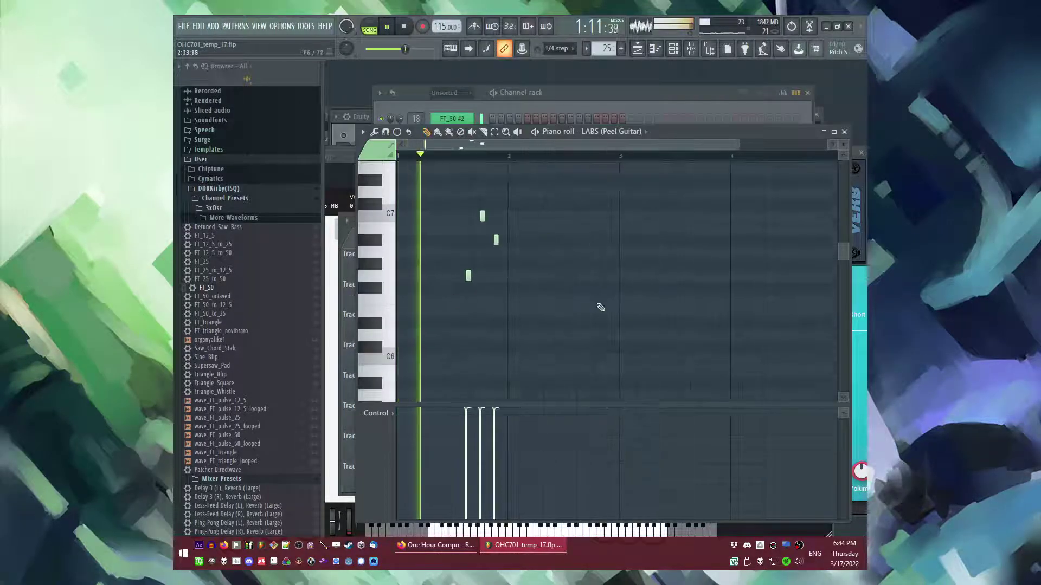
scroll(612, 311, up, 3)
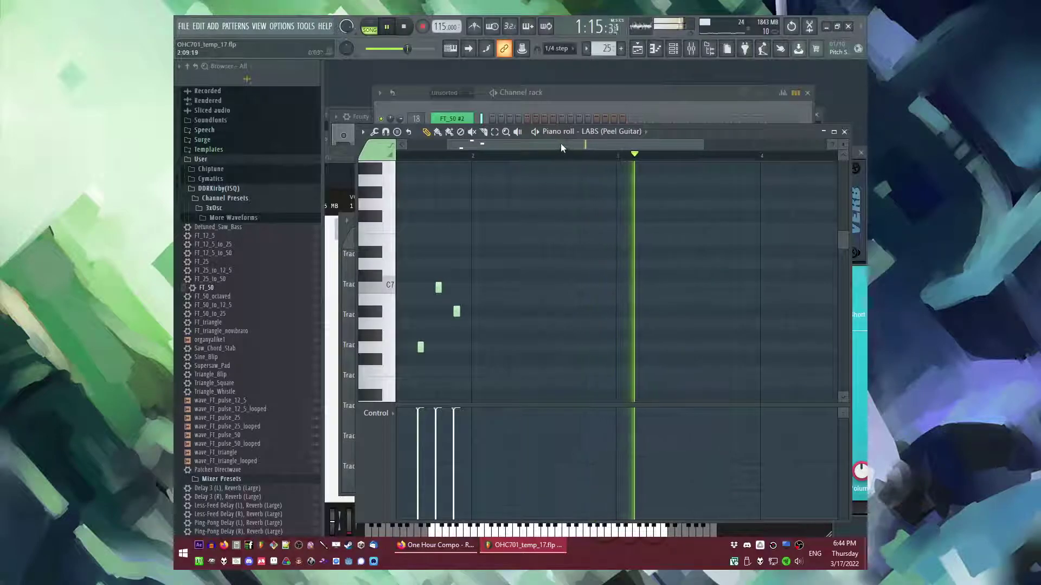
key(ctrl+z)
key(space)
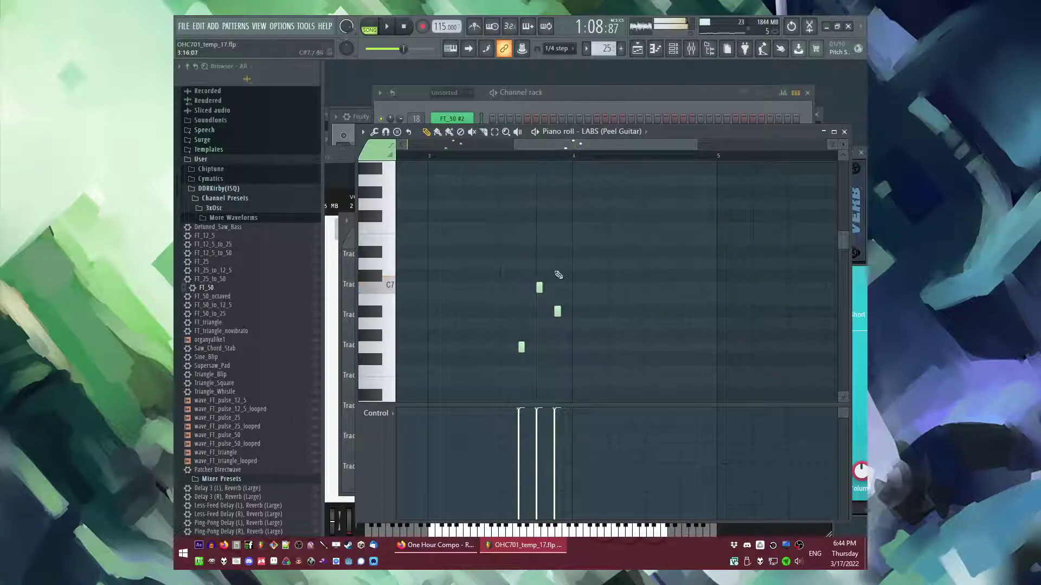
Step: Rework the copied guitar phrase in bar 3 into D#6, F6 and G6 and play it
right_click(558, 311)
scroll(544, 294, down, 2)
drag(521, 277, 521, 326)
scroll(530, 320, up, 2)
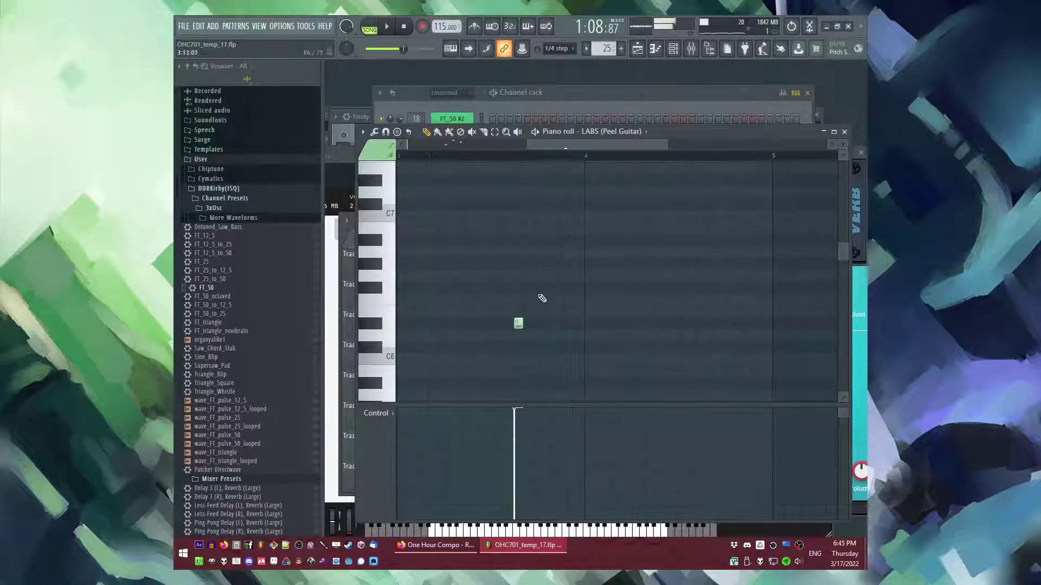
click(562, 275)
click(505, 157)
key(space)
Step: Switch playback to pattern mode and play Pattern 25 on its own from near the first phrase
scroll(492, 184, down, 3)
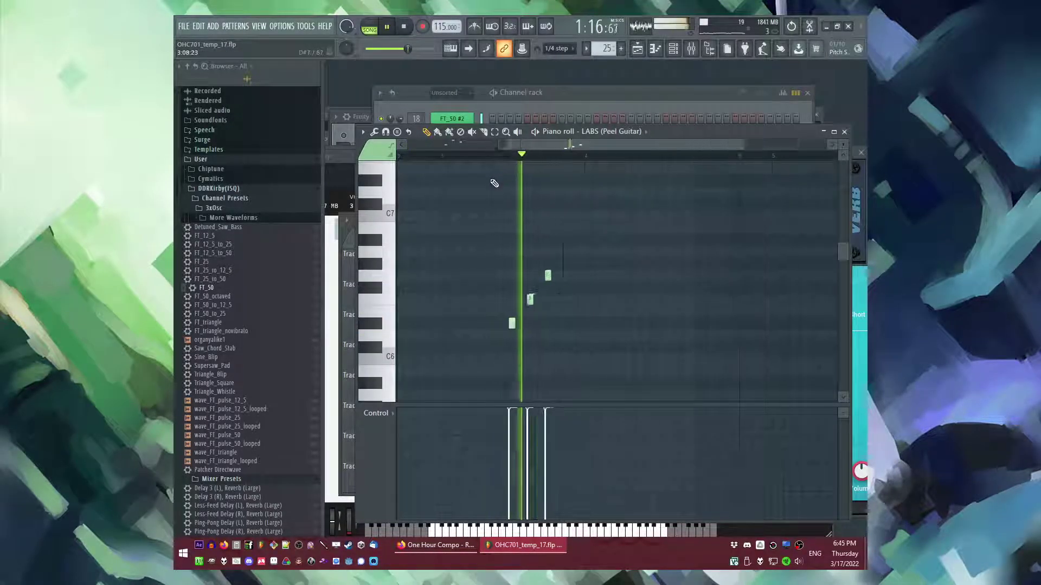
key(ctrl+a)
scroll(650, 233, down, 3)
key(ctrl+d)
key(l)
click(430, 157)
Step: Set the feedback volume of the guitar's Fruity delay bank to 53% and close the effect
key(F9)
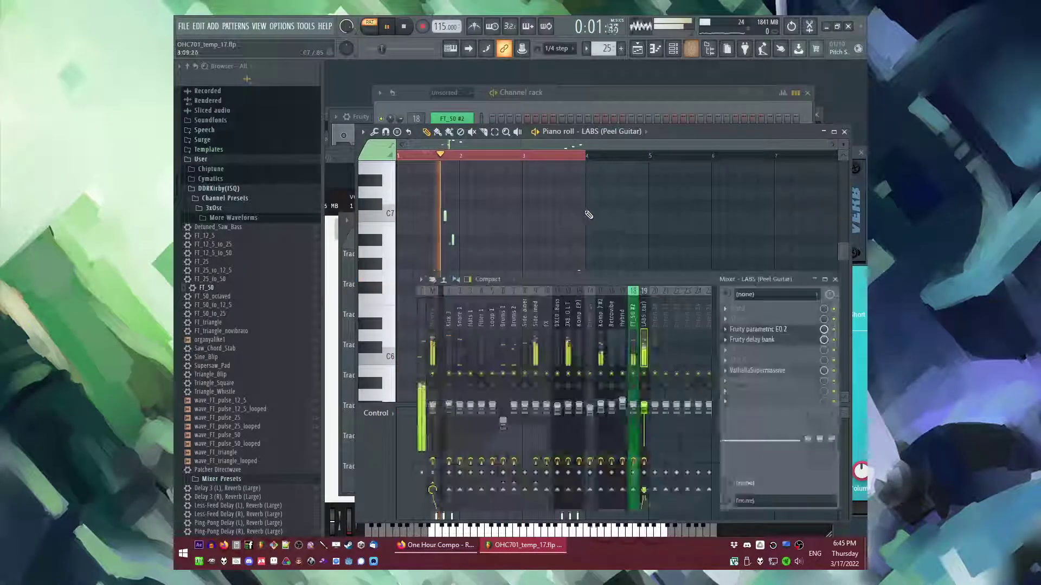
click(752, 339)
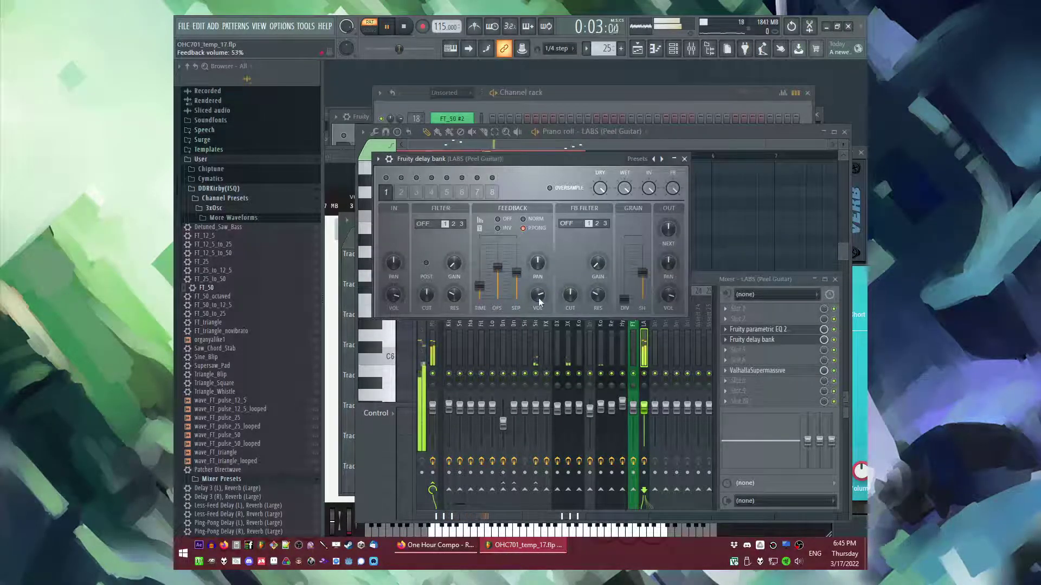
click(685, 159)
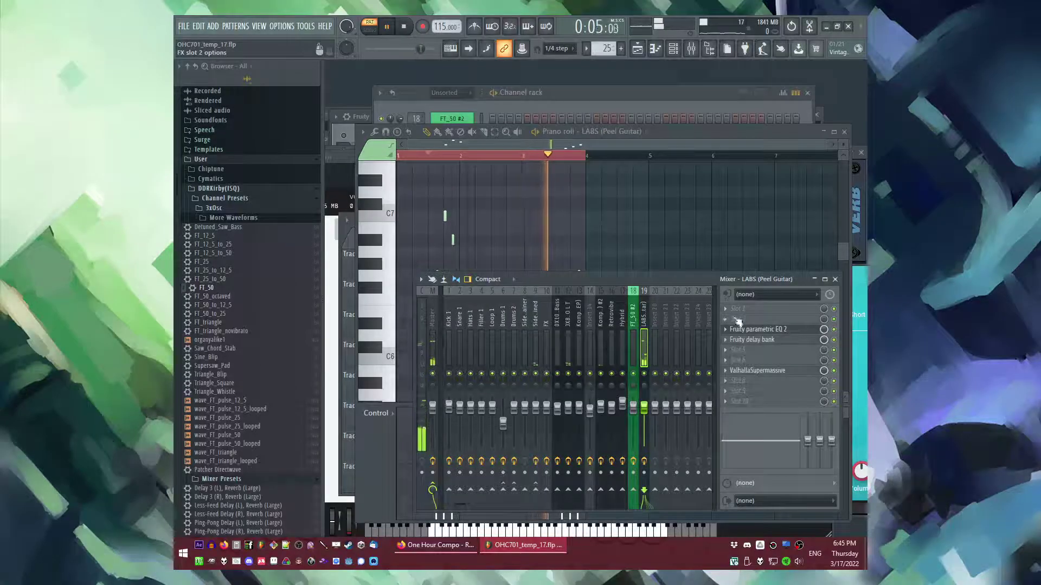
Step: Add a Komplete Kontrol (Yangqin) instrument channel to the song
key(F5)
key(F6)
click(213, 26)
click(216, 25)
click(216, 26)
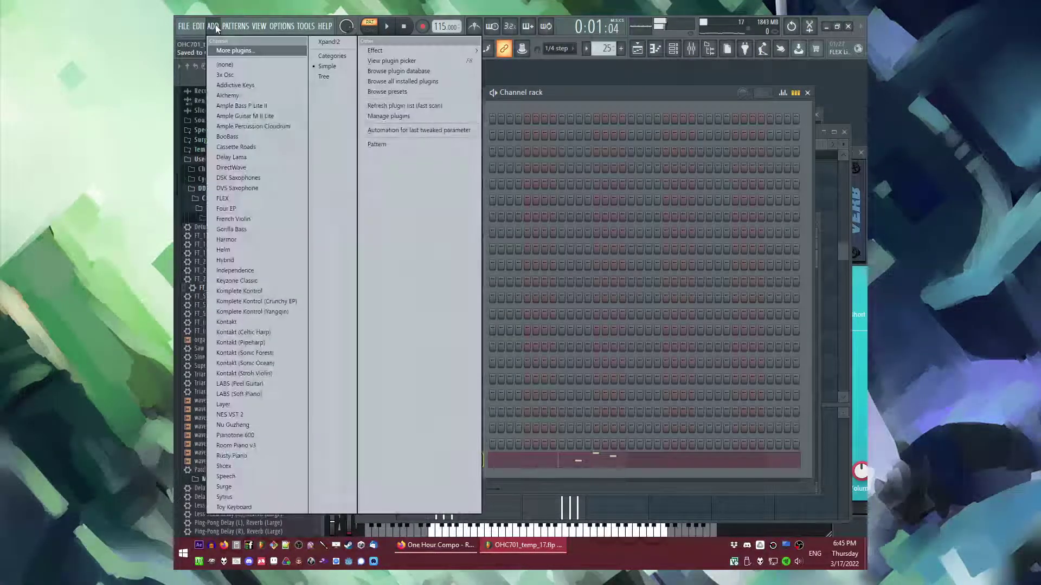
click(273, 312)
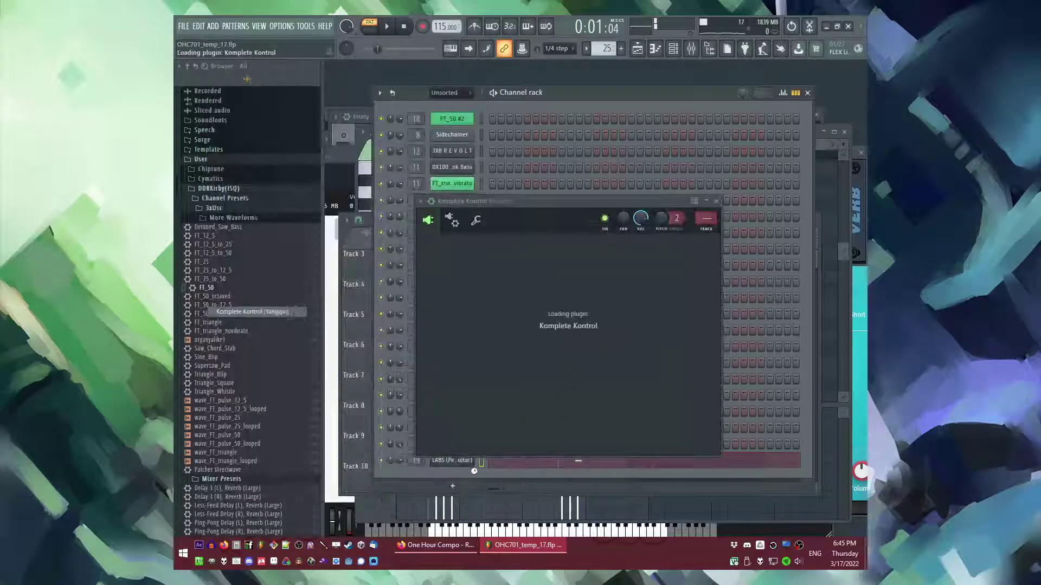
Step: Paste the guitar's notes into the Yangqin channel, route it to mixer track 19, and play the pattern
click(481, 479)
key(ctrl+v)
key(space)
drag(416, 477, 416, 448)
key(space)
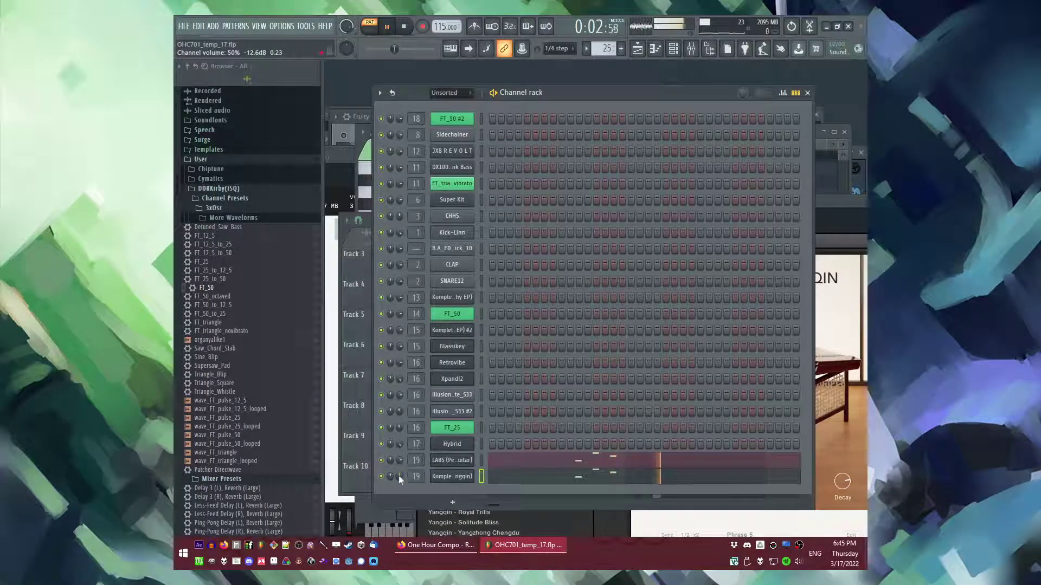
Step: Switch playback to song mode and play the arrangement from bar 35
key(F5)
key(l)
click(533, 244)
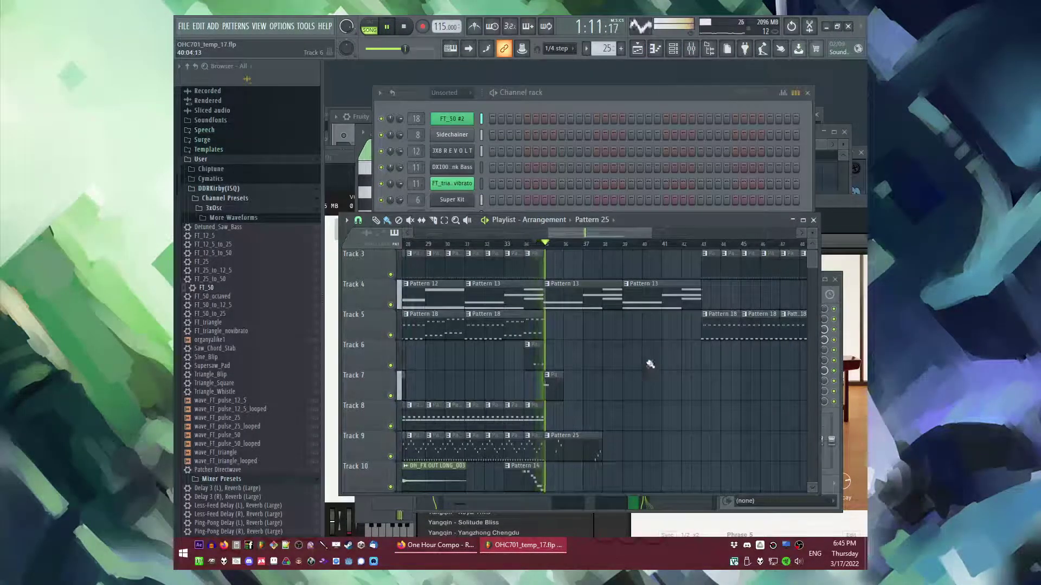
Step: Load the Vinyl effect into slot 8 of the guitar's mixer track and close its window
key(F9)
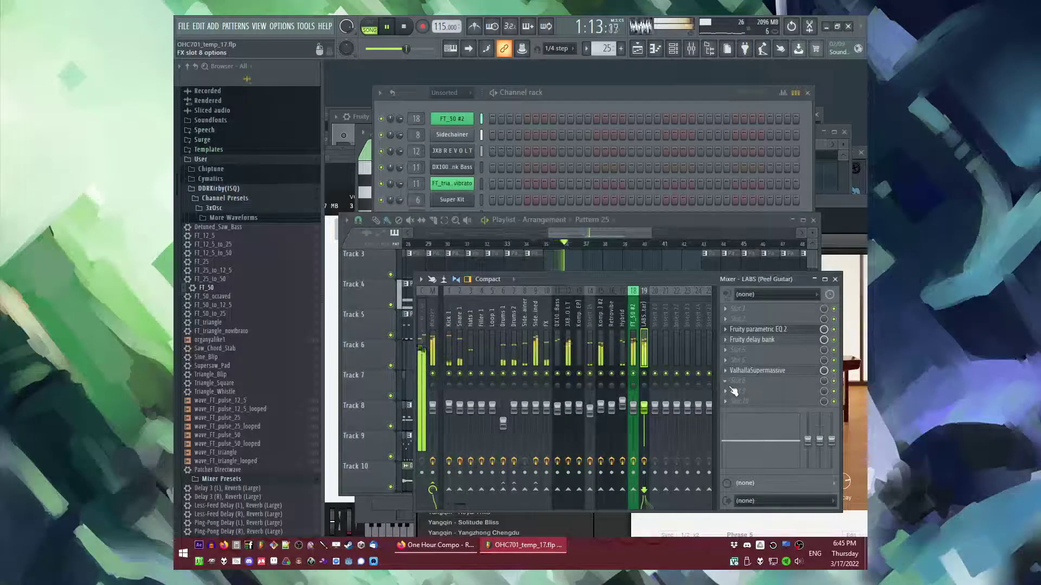
click(734, 389)
click(656, 486)
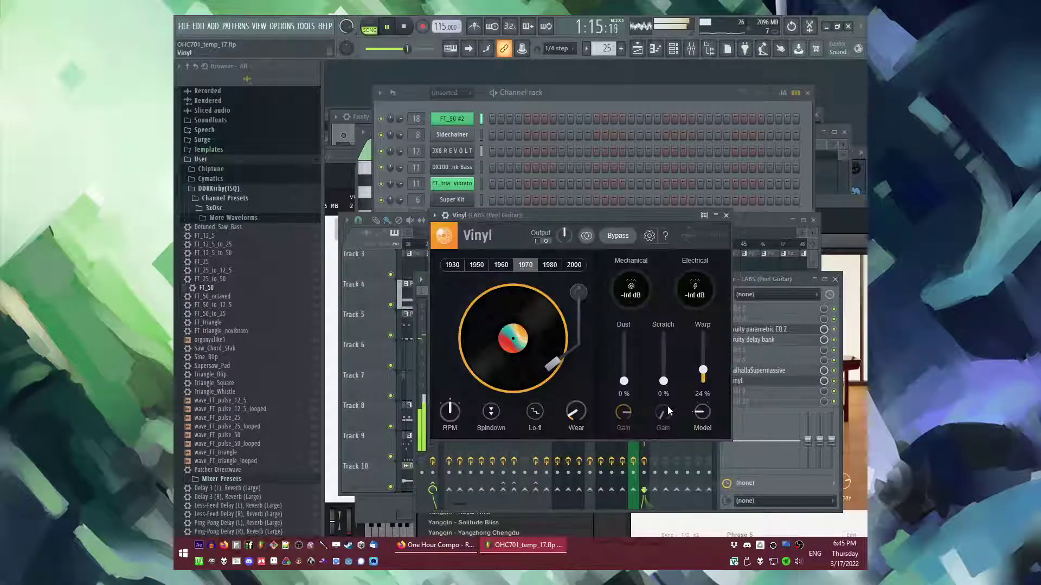
mouse_move(583, 419)
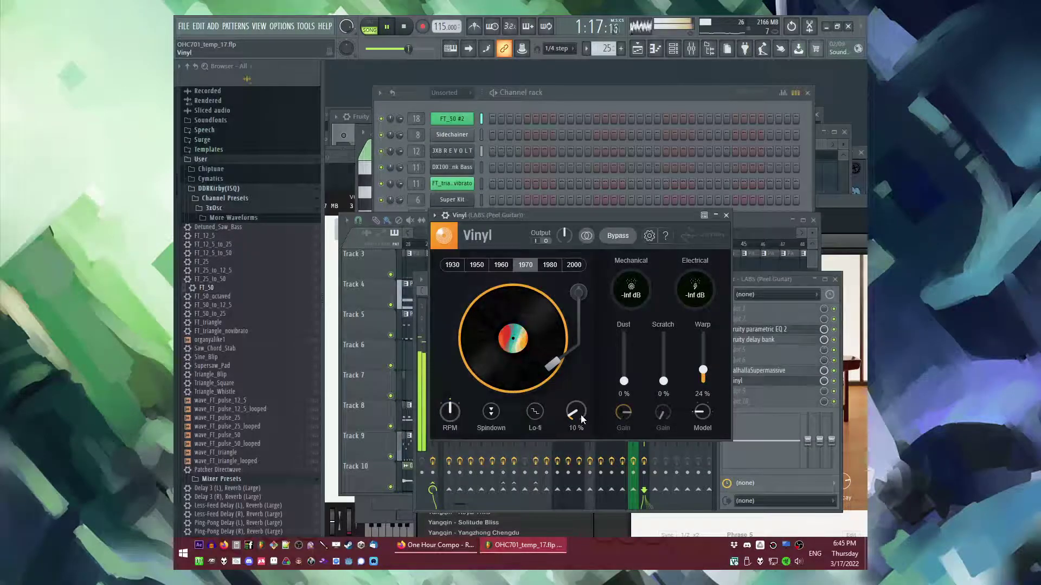
click(725, 215)
key(F9)
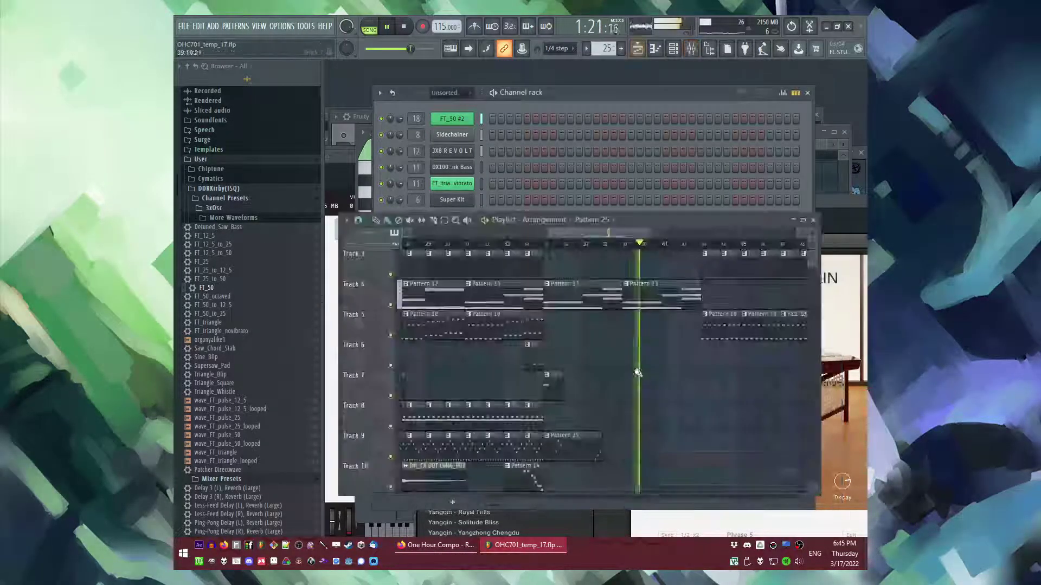
Step: Place another Pattern 25 clip at bar 39 on Track 9 and make it unique as Pattern 26
click(626, 440)
click(622, 242)
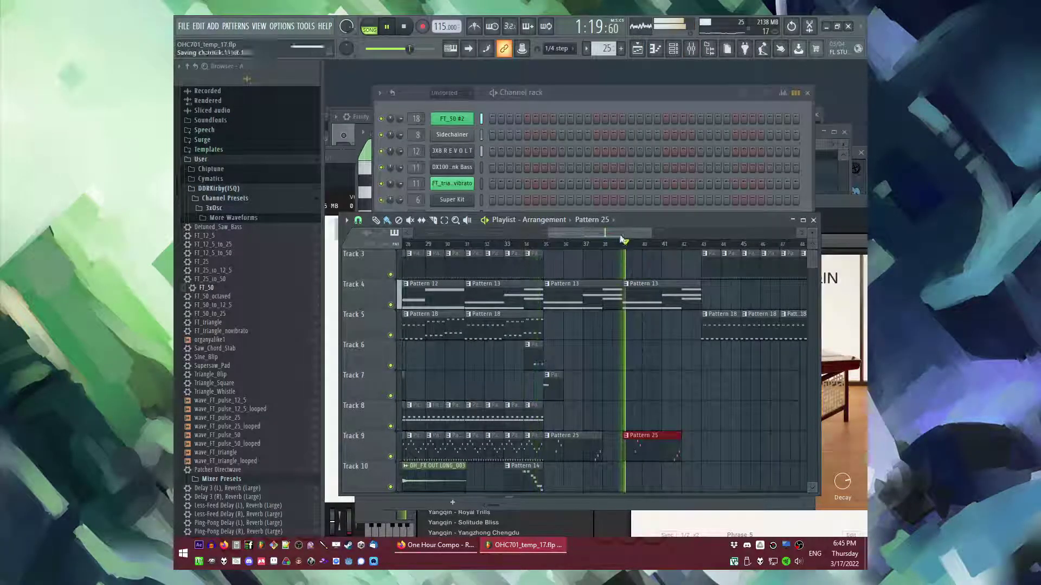
right_click(565, 440)
click(581, 470)
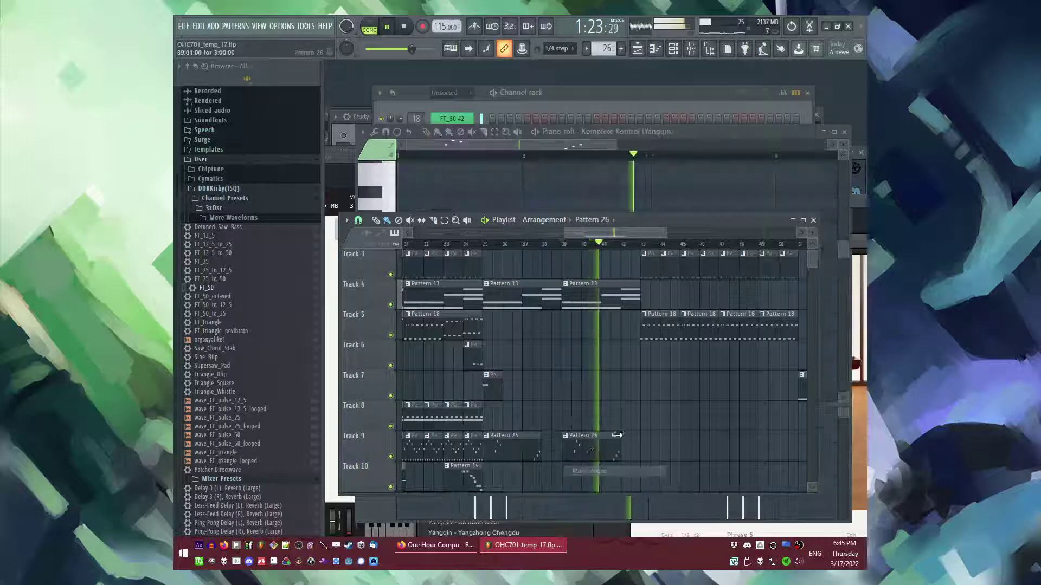
scroll(653, 352, up, 2)
key(space)
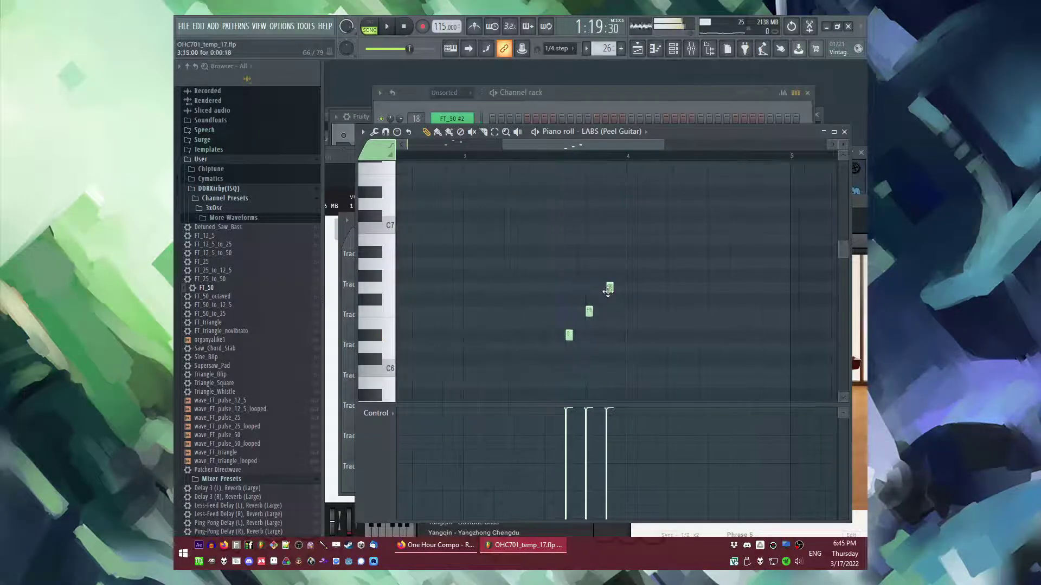
Step: Lower the last two bar-3 guitar notes to C6 and F6 and add C6, G6, A#6, D#6 in bar 4 and C6 at bar 5
scroll(594, 317, down, 2)
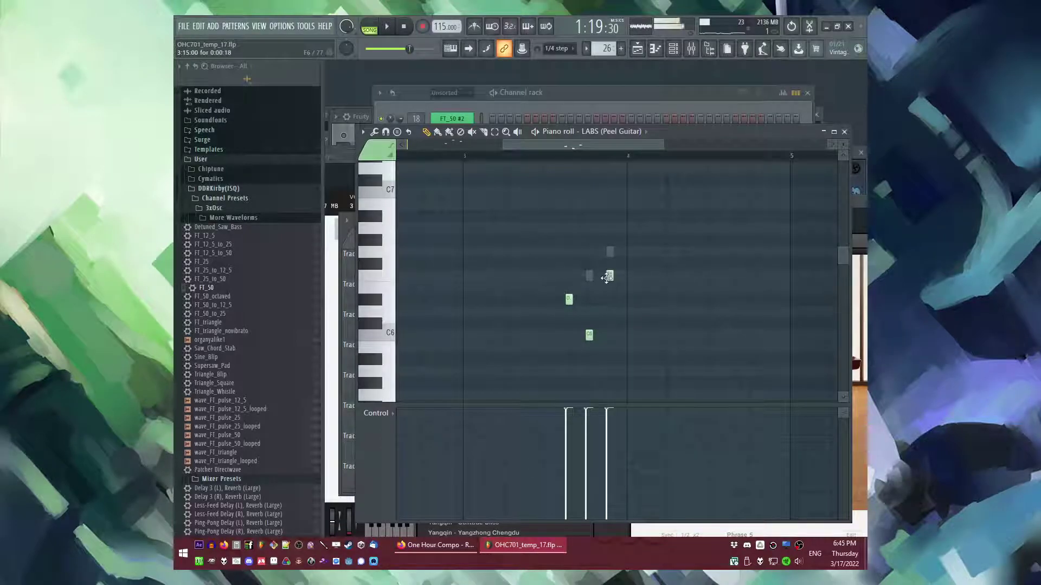
scroll(544, 361, right, 2)
drag(535, 343, 536, 331)
click(555, 241)
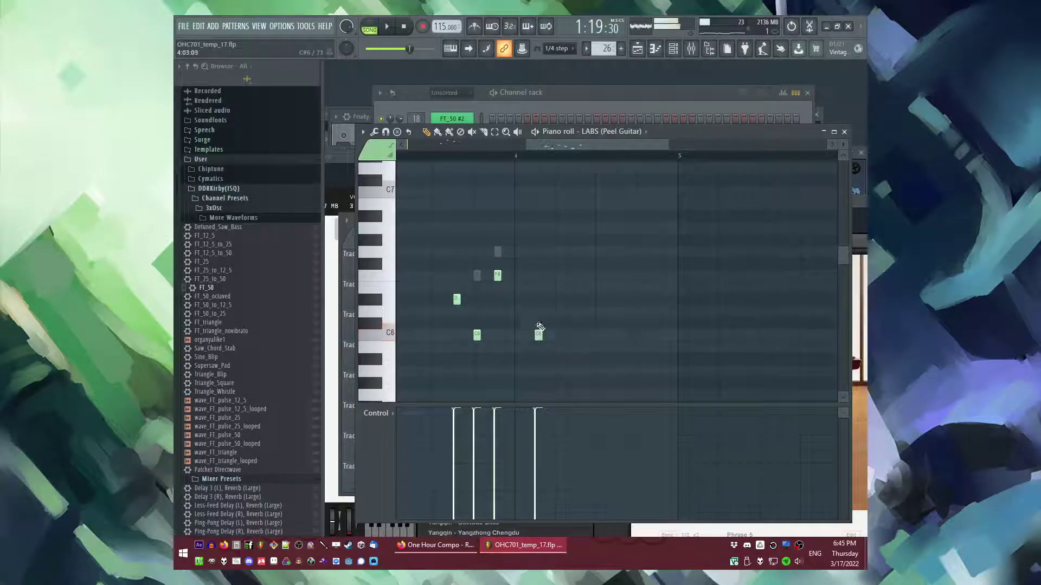
click(448, 158)
key(space)
right_click(560, 254)
click(578, 251)
key(space)
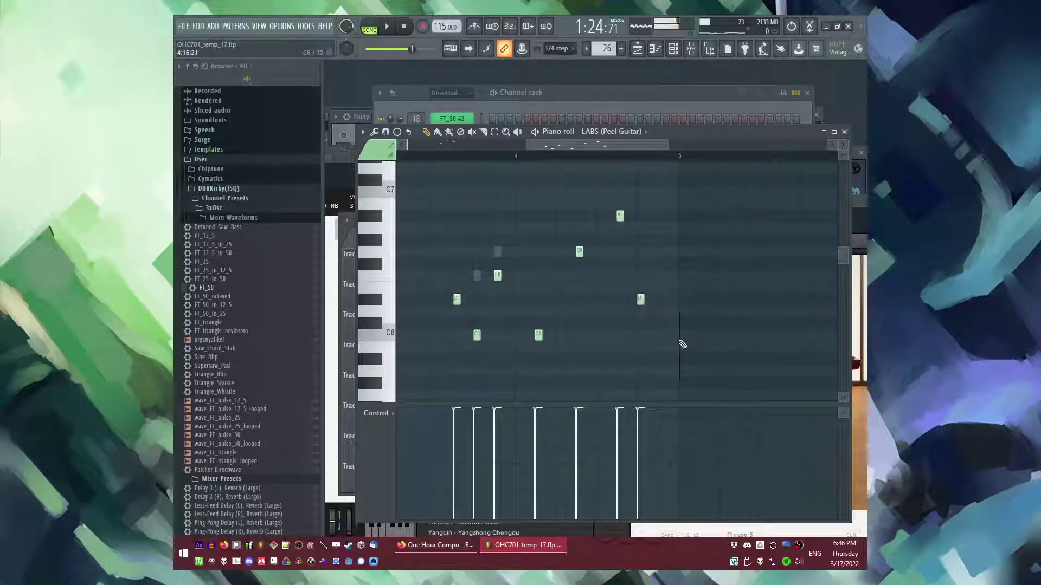
Step: Copy Pattern 26's edited guitar notes into the Yangqin channel, play them and return to the playlist
key(F6)
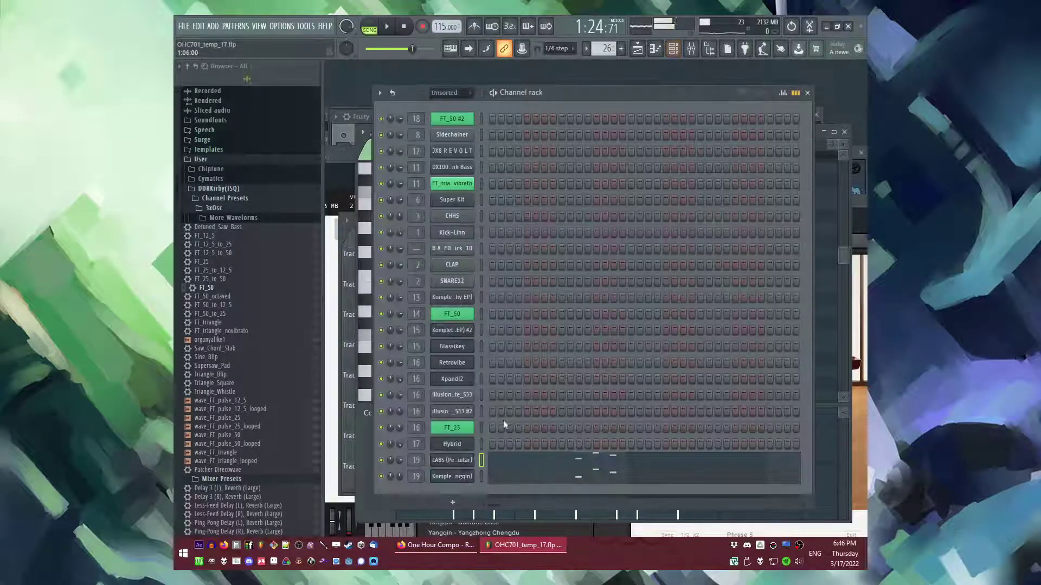
key(F6)
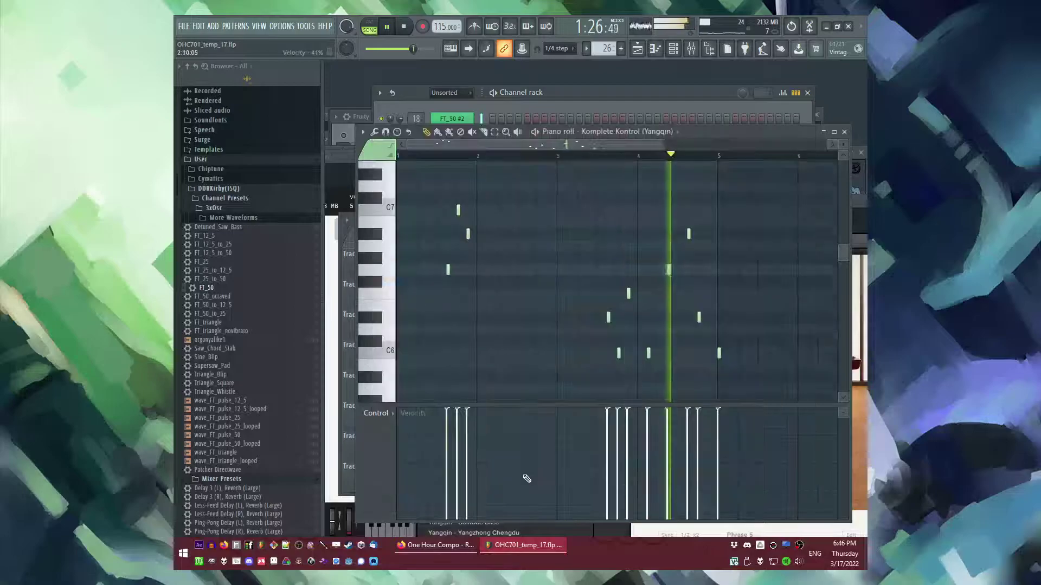
key(F5)
Step: Place a copy of the DH_FX OUT LONG_003 audio clip at bar 43 on Track 10
scroll(645, 418, down, 2)
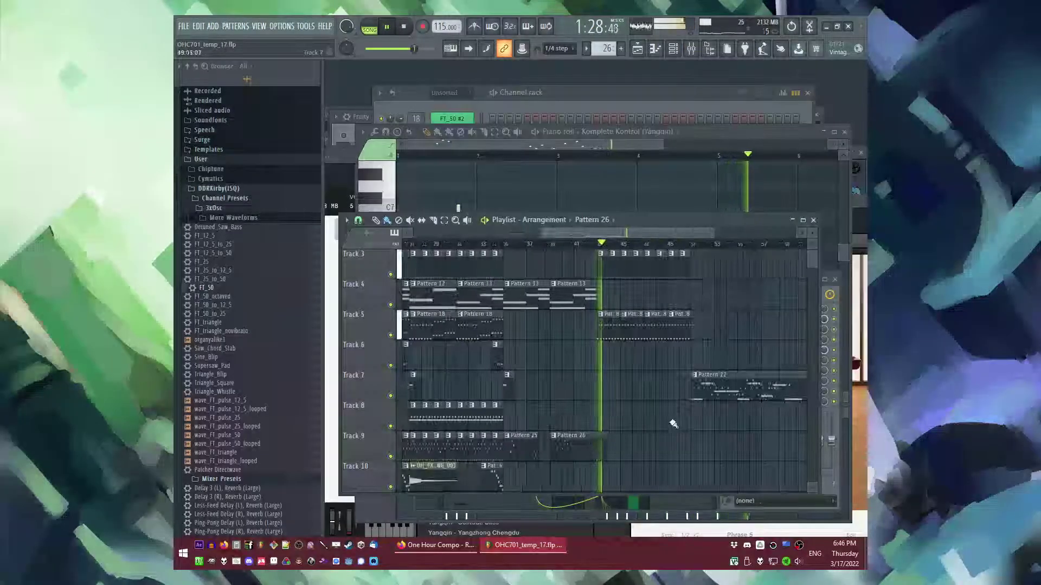
scroll(643, 418, up, 2)
scroll(578, 420, up, 2)
scroll(623, 393, down, 5)
scroll(641, 379, down, 3)
scroll(607, 374, down, 2)
scroll(636, 383, up, 1)
scroll(490, 400, down, 2)
drag(407, 352, 521, 371)
scroll(645, 336, up, 5)
key(space)
key(space)
scroll(520, 372, up, 3)
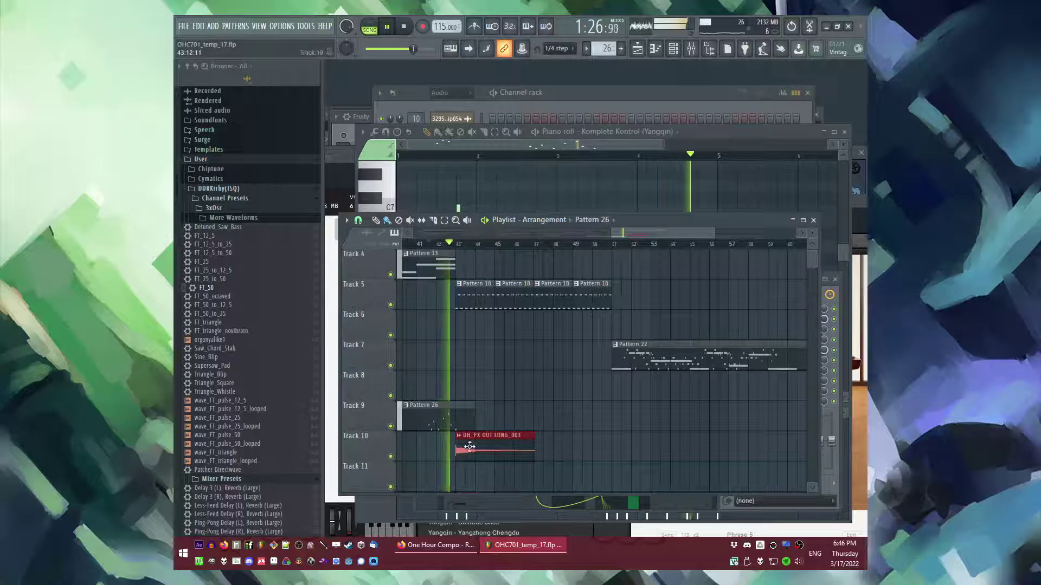
Step: Play the transition into bar 43 and look over the effect and pattern clips on Tracks 7 to 15
scroll(511, 394, up, 3)
scroll(700, 350, down, 4)
scroll(700, 349, down, 5)
key(space)
key(space)
scroll(608, 395, up, 4)
scroll(654, 421, down, 4)
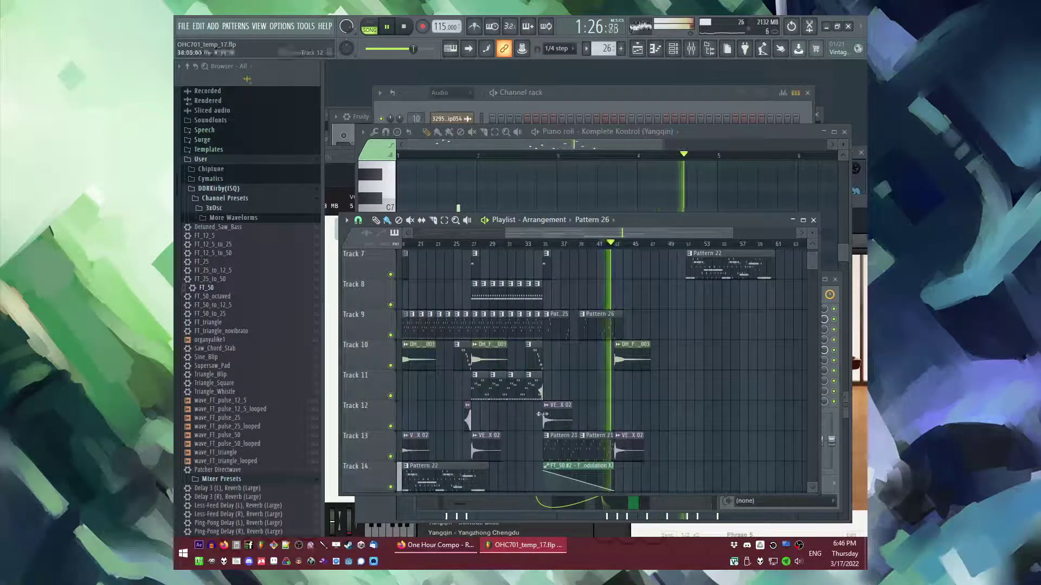
scroll(638, 421, down, 2)
key(space)
Step: Place the high riser audio clip on Track 12 and shift it earlier so it swells into bar 43
click(601, 219)
click(605, 215)
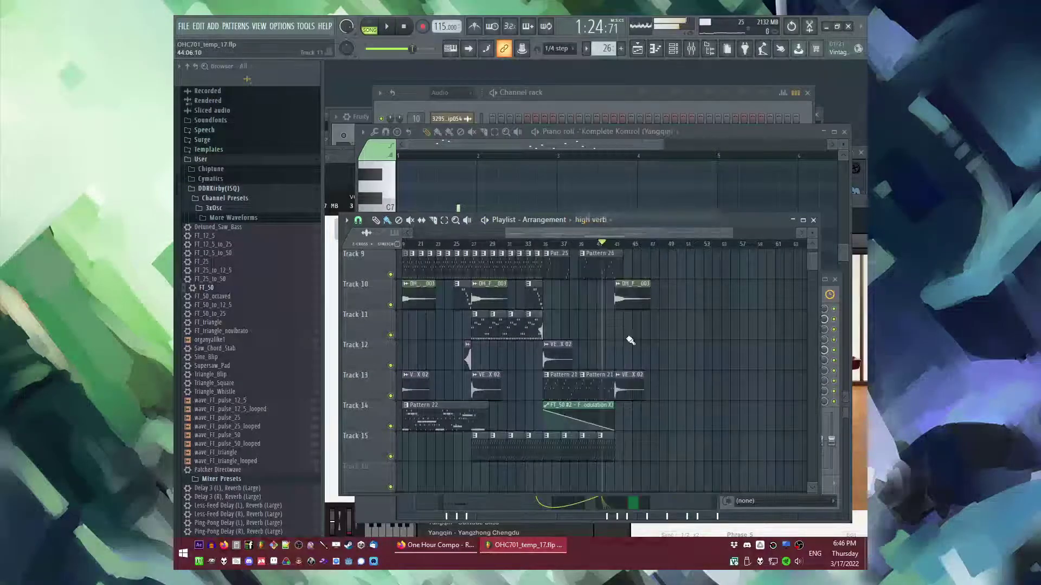
click(603, 221)
click(605, 225)
key(space)
click(610, 349)
scroll(619, 350, up, 4)
drag(635, 351, 568, 354)
scroll(618, 358, up, 3)
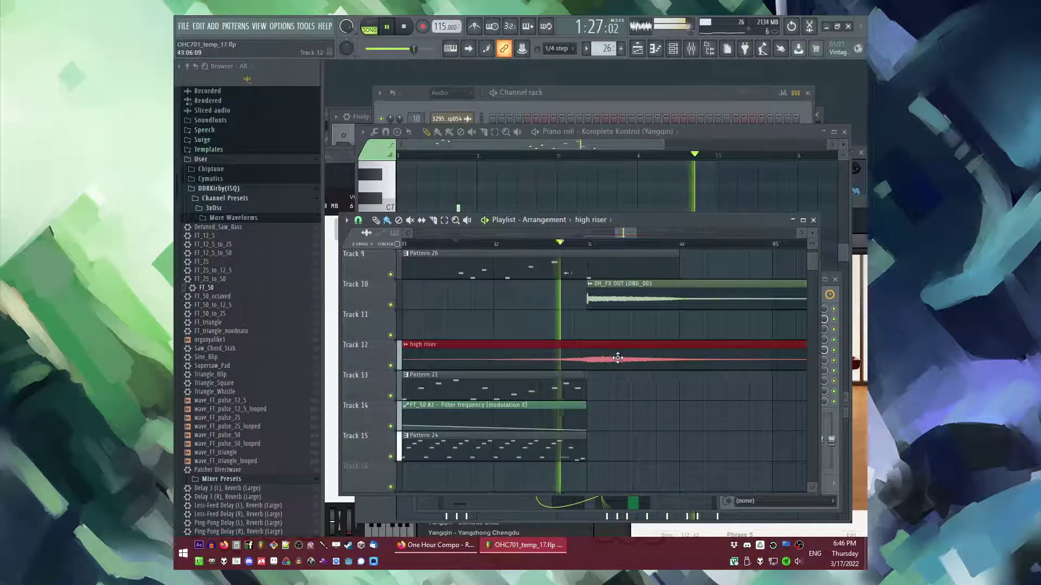
Step: Delete the Pattern 18 clips from bar 43 onward on Track 5 and place a new, empty Pattern 27 at bar 43
scroll(601, 371, up, 6)
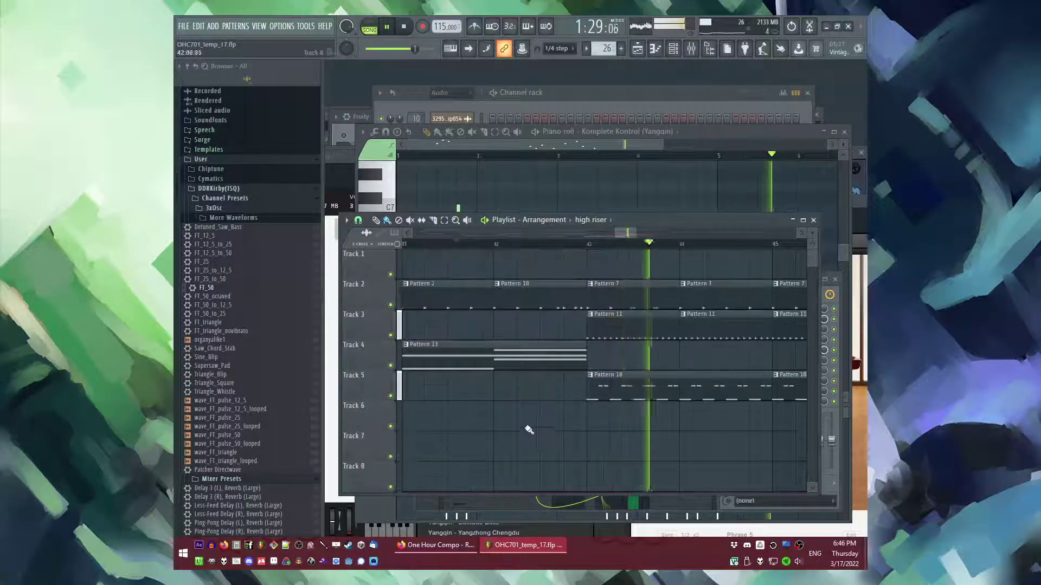
scroll(526, 430, down, 4)
key(space)
right_click(535, 397)
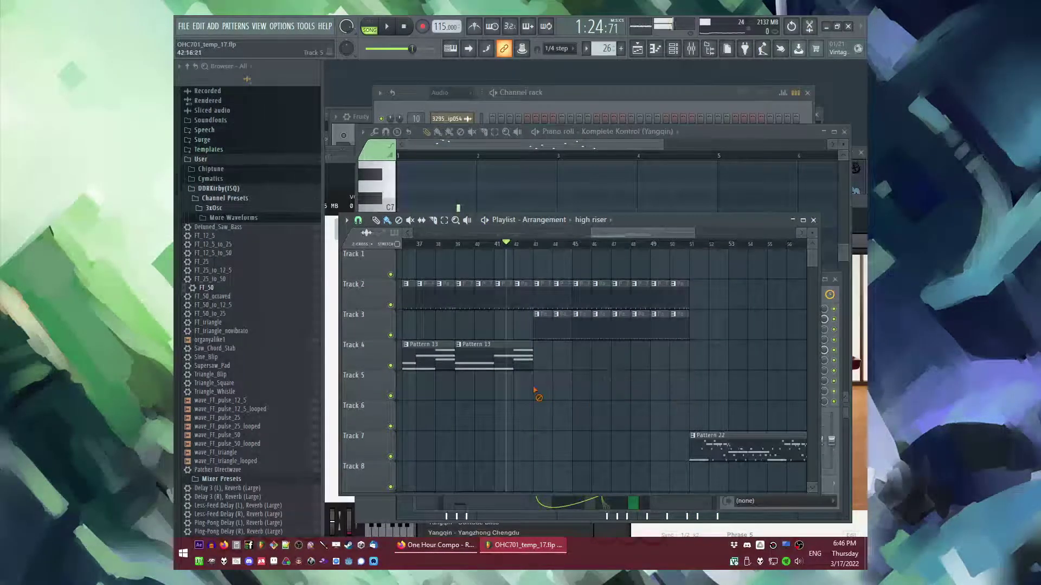
key(F4)
key(Return)
drag(523, 391, 530, 392)
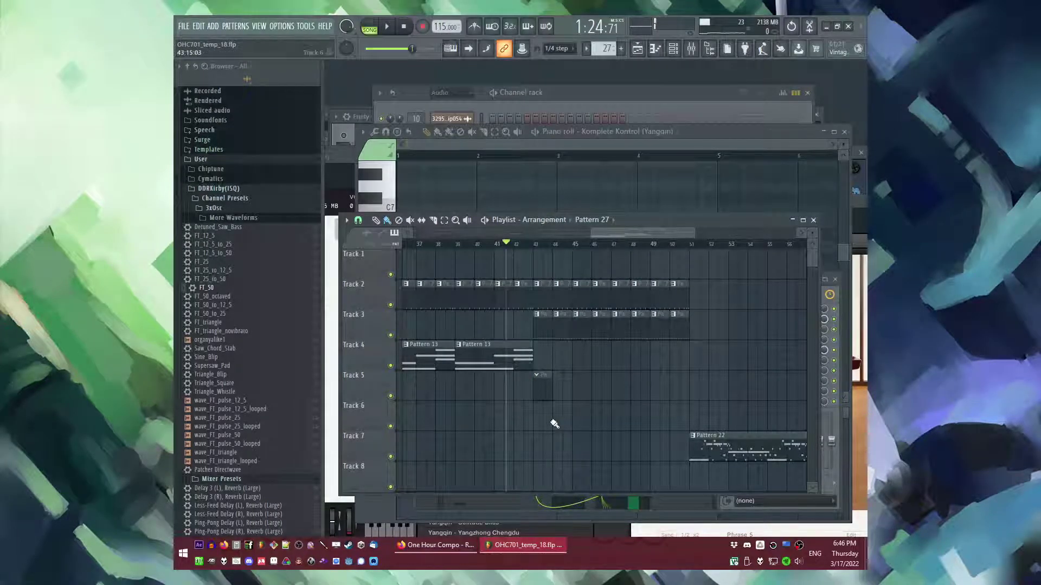
Step: Add a FLEX instrument channel to the project
key(F6)
click(213, 26)
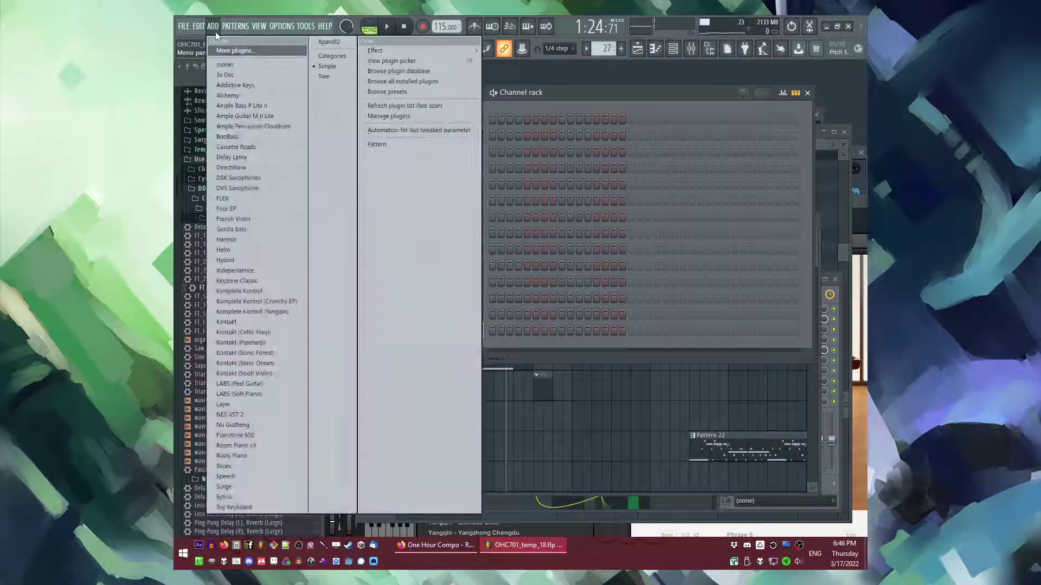
click(229, 199)
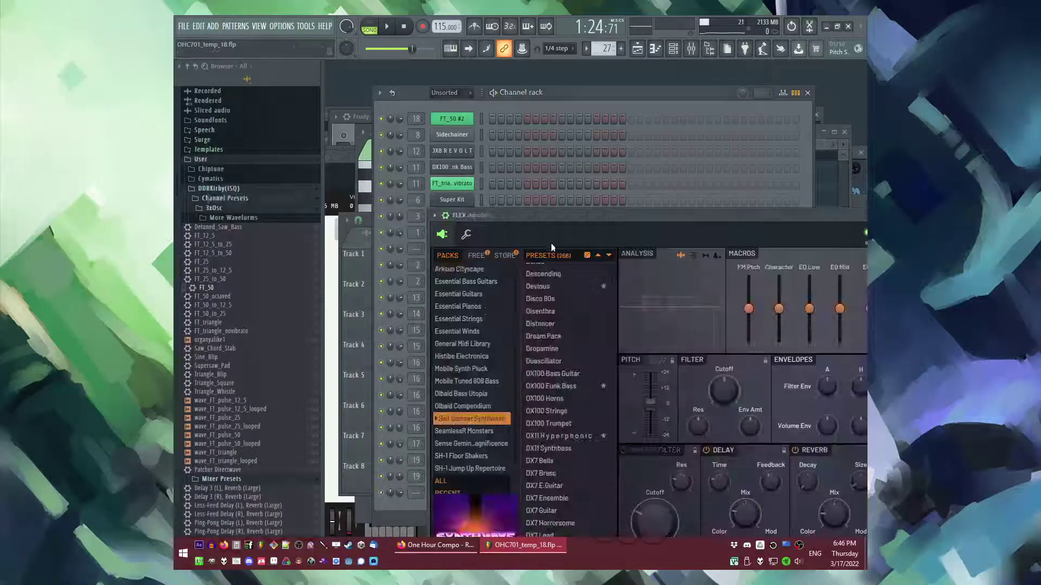
click(551, 166)
Step: Replace the Pattern 7 clips from bar 43 to 51 on Track 2 with copies of the earlier Track 2 clips
key(F5)
key(space)
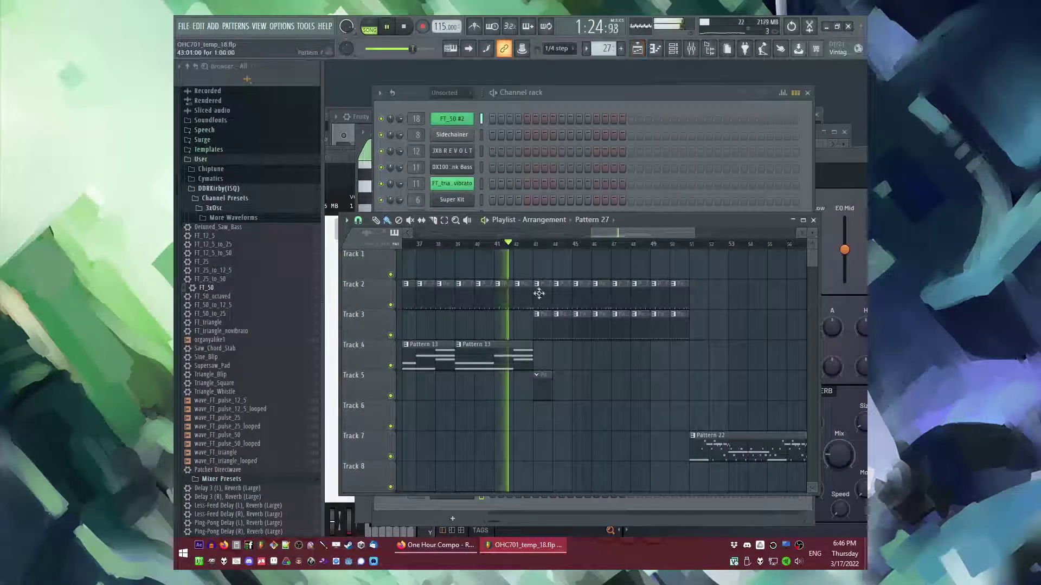
ctrl+scroll(499, 308, up, 2)
drag(491, 304, 597, 314)
key(ctrl+c)
ctrl+scroll(539, 296, down, 3)
ctrl+scroll(670, 299, up, 4)
ctrl+scroll(622, 300, down, 2)
key(ctrl+v)
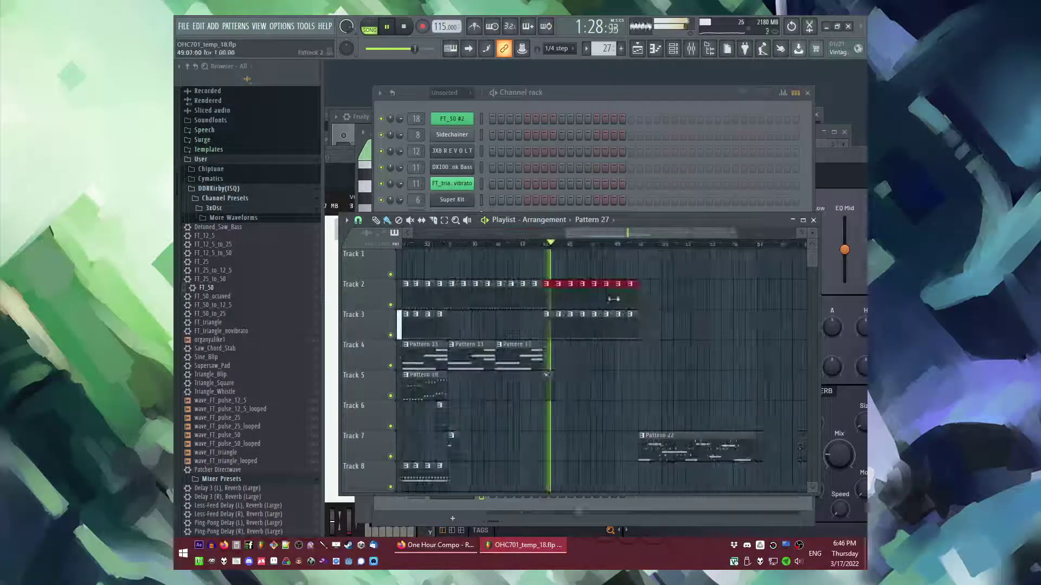
Step: Draw a long C5 note from the start of Pattern 27 in the FLEX channel's piano roll
click(564, 378)
key(F6)
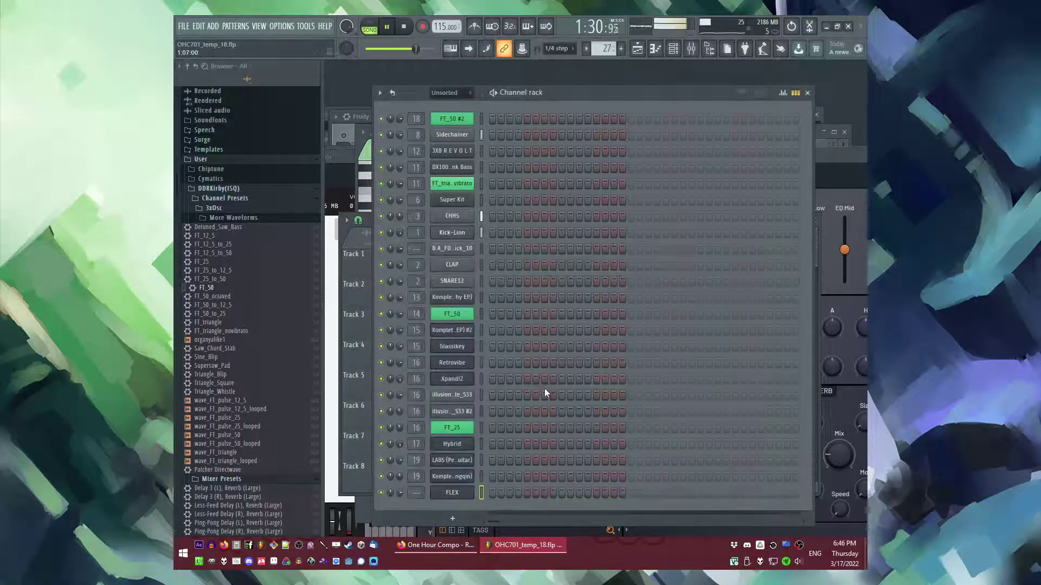
right_click(458, 493)
click(520, 383)
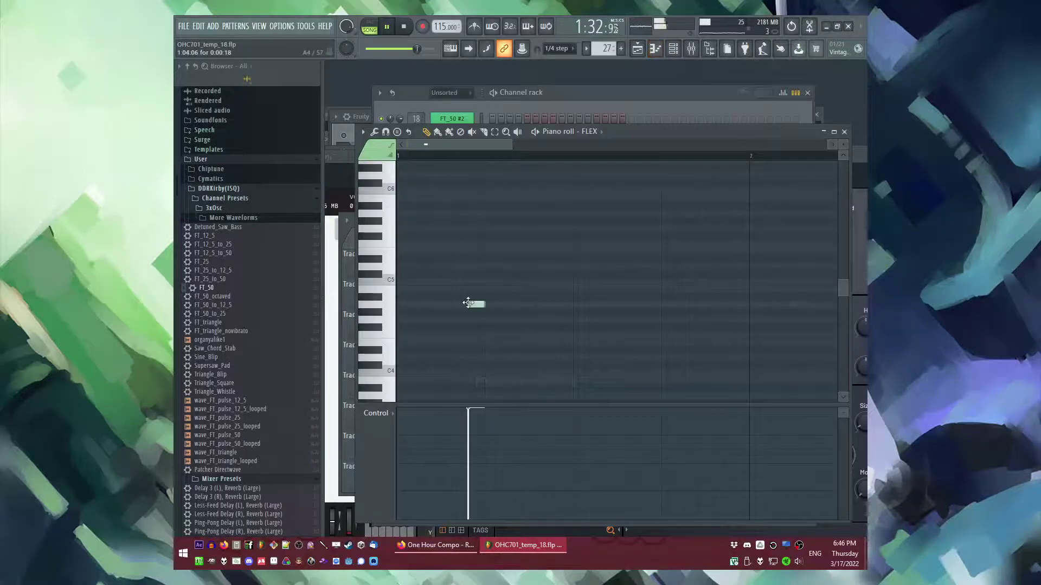
drag(410, 282, 792, 281)
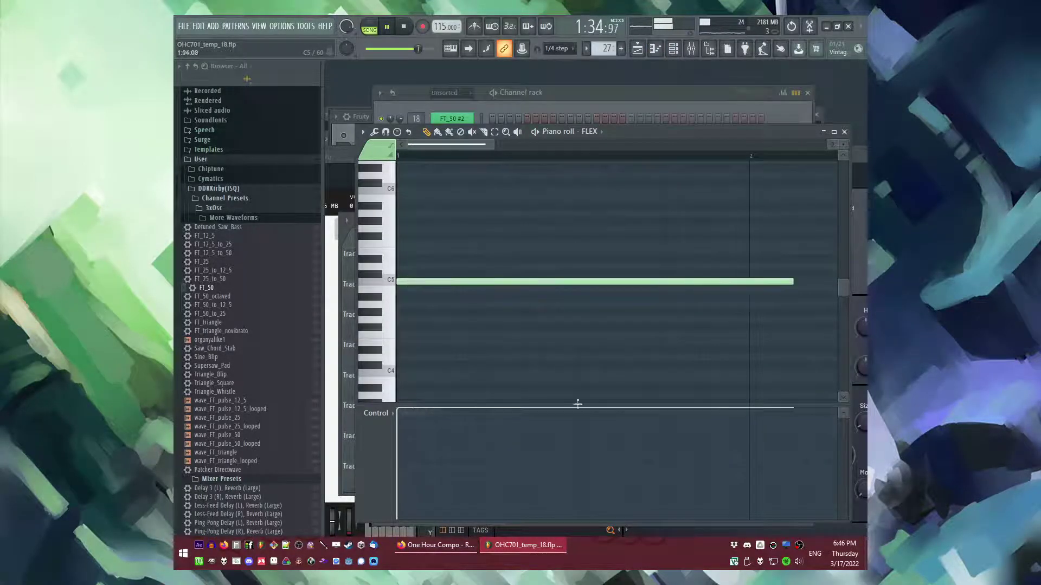
Step: Audition Pattern 27 in pattern mode and load the Dystopian Lead preset from the FLEX favourites
key(l)
key(F6)
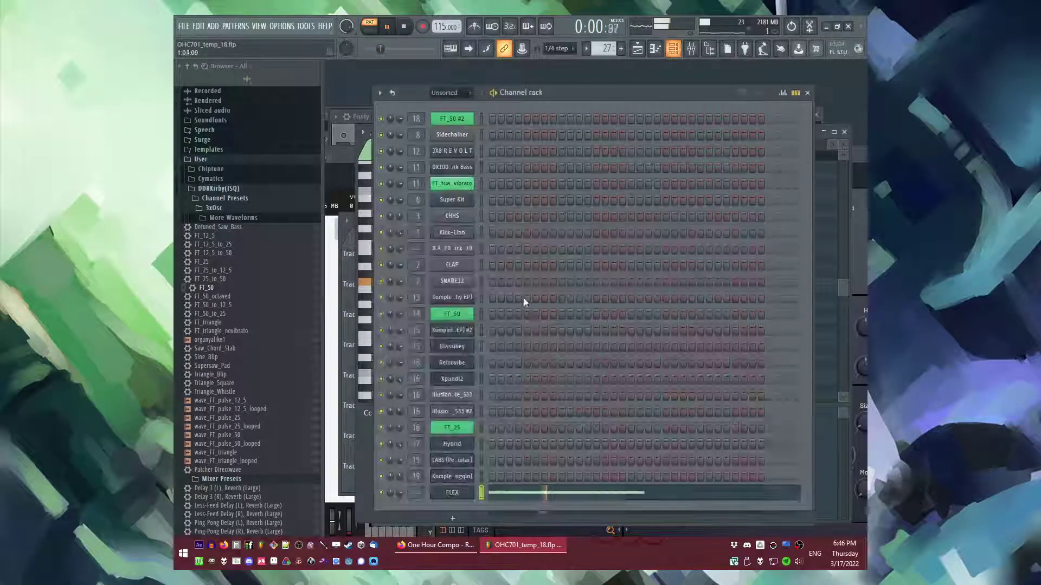
click(453, 494)
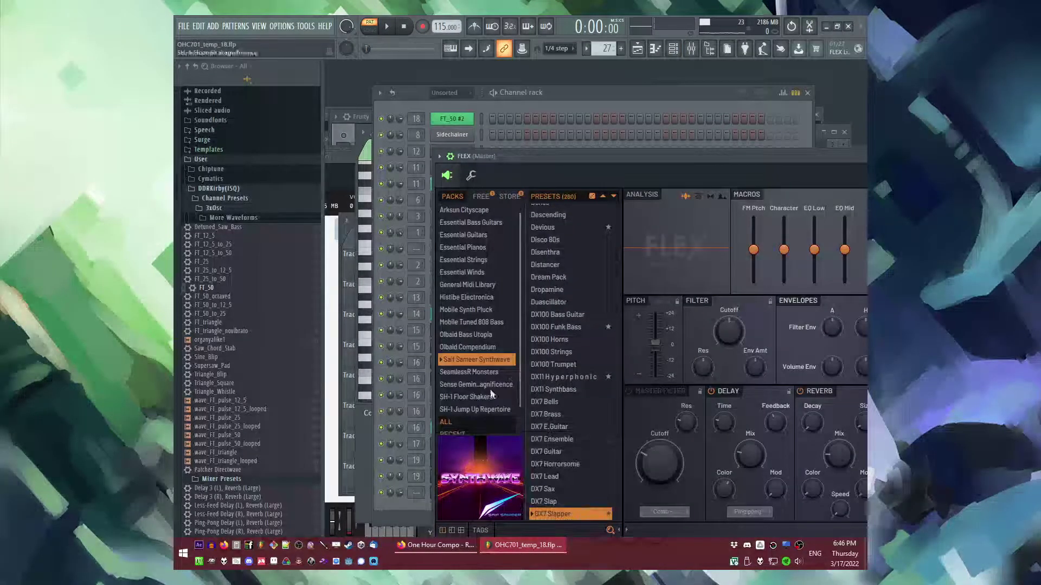
click(459, 445)
scroll(567, 377, down, 2)
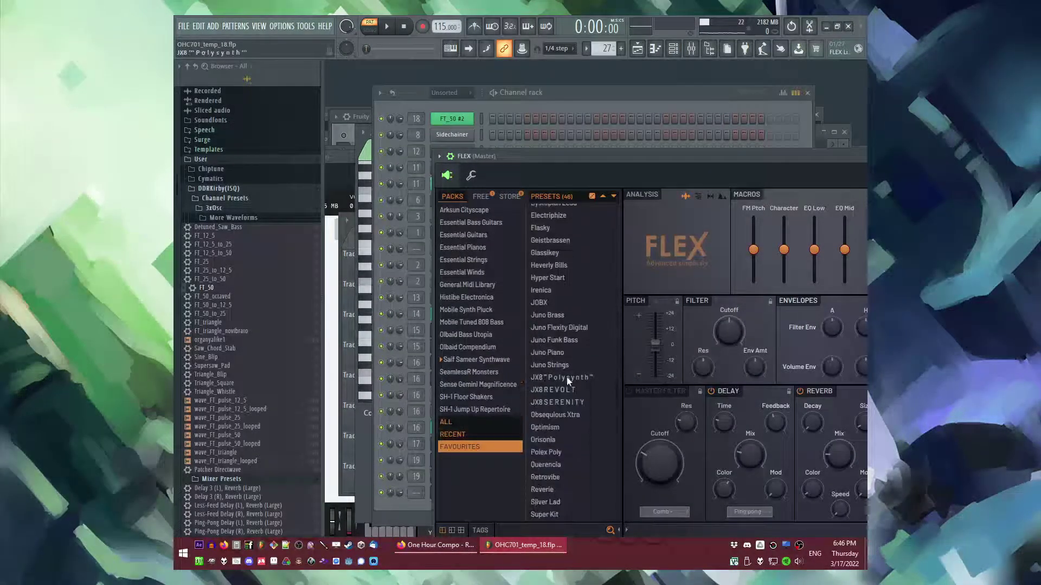
scroll(561, 275, up, 1)
click(547, 342)
key(space)
Step: Return to the playlist in song mode and play from bar 43
key(F6)
key(F5)
key(l)
click(542, 245)
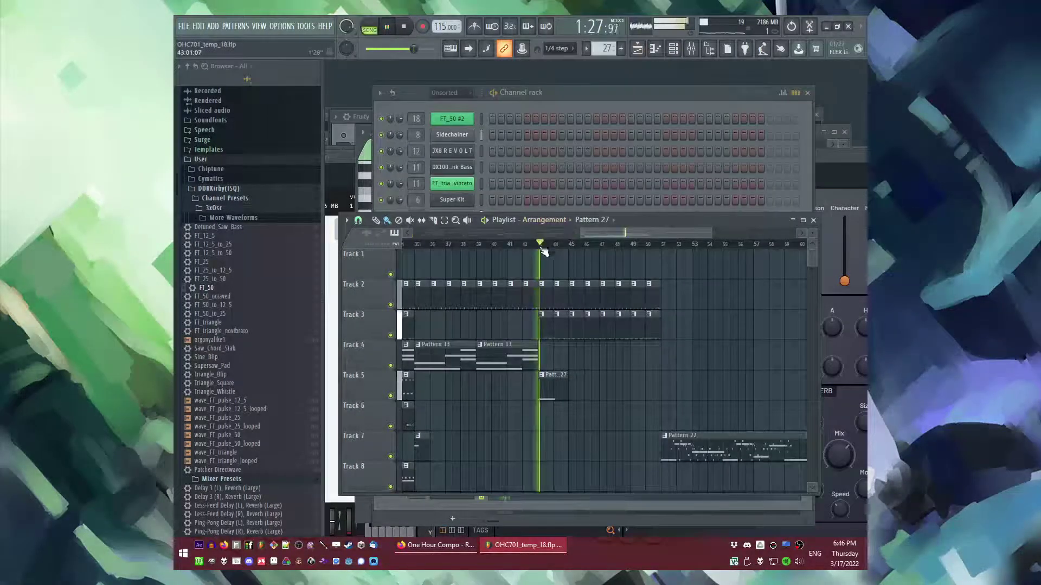
Step: Replace the C5 note in Pattern 27's Dystopian Lead part with a two-bar C4 note and listen to it
double_click(550, 390)
scroll(464, 294, down, 3)
key(space)
right_click(450, 288)
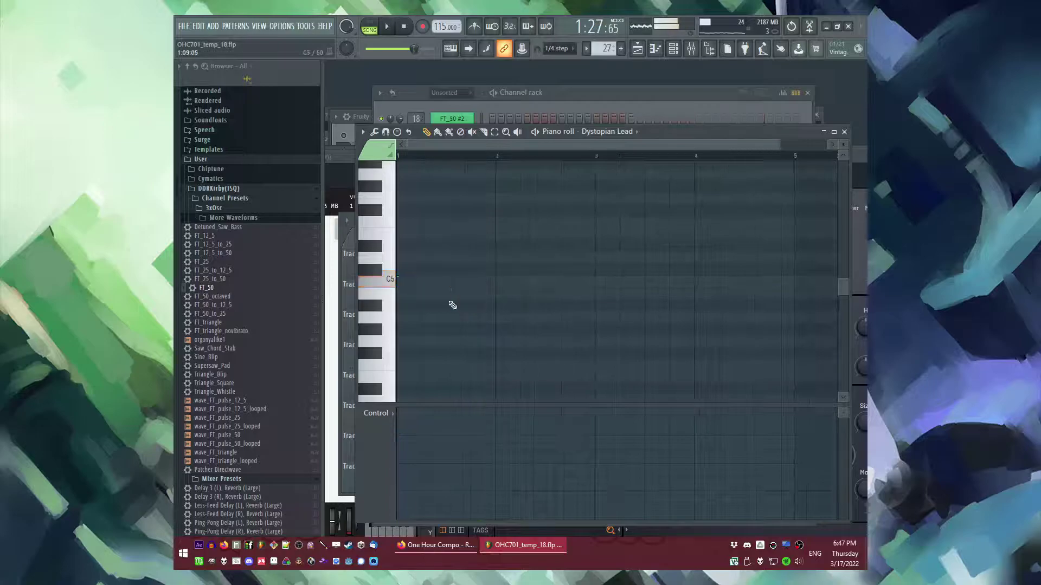
scroll(453, 292, down, 3)
click(407, 317)
key(space)
drag(507, 319, 598, 326)
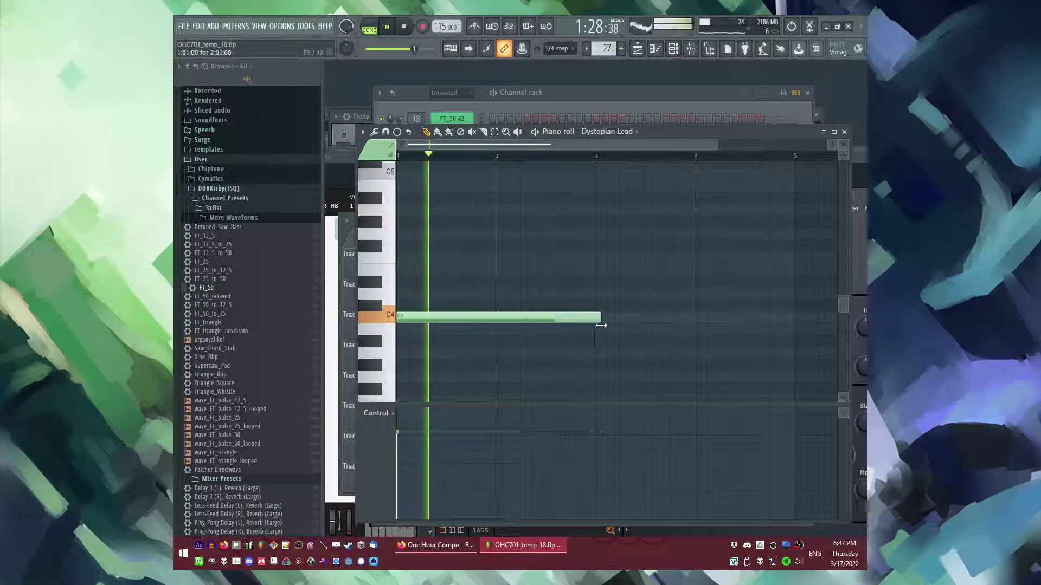
key(space)
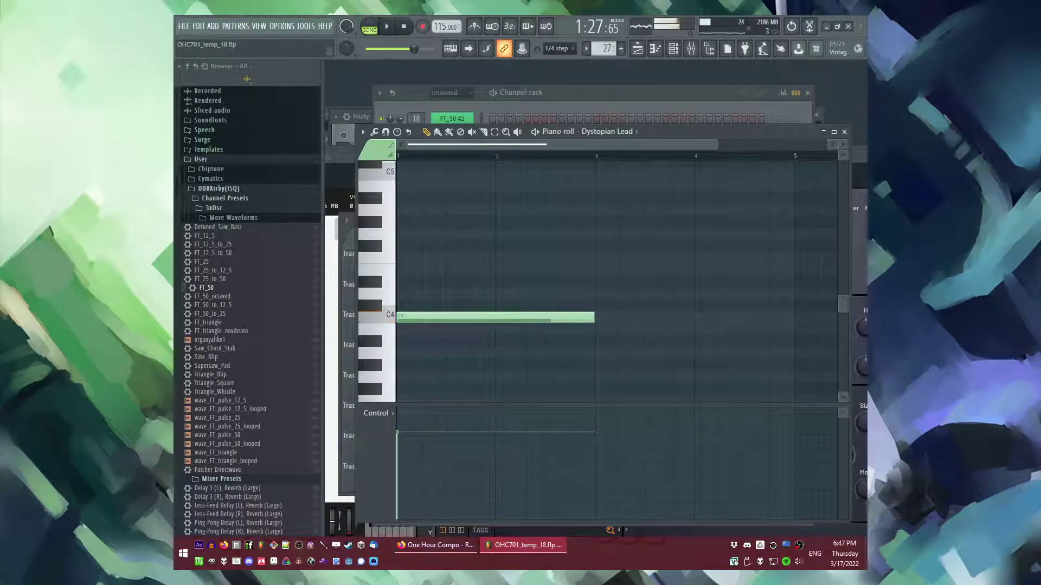
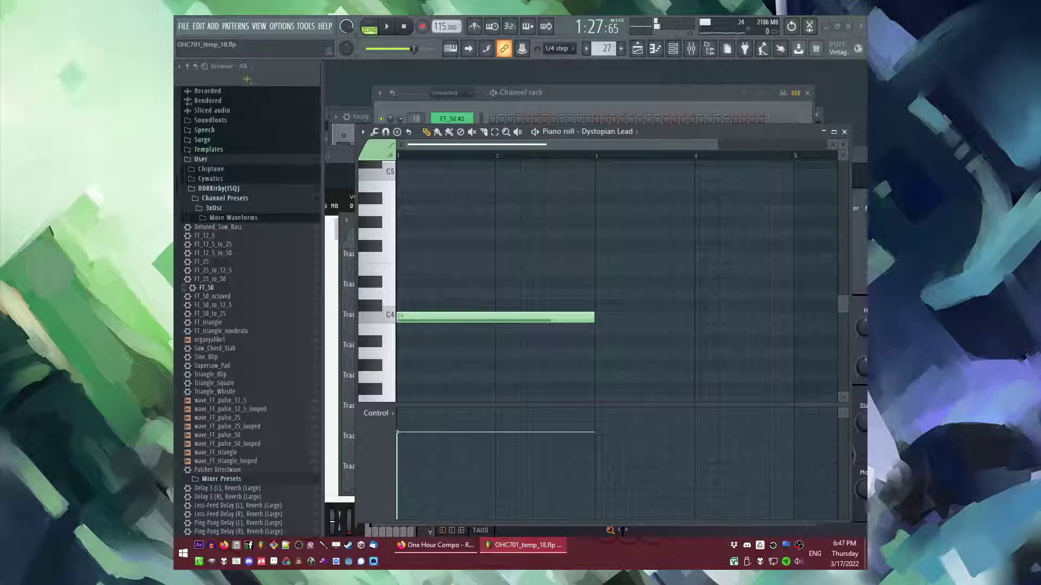
Step: Add a two-bar G#3 note at bar 3 of the Dystopian Lead part, right after the C4 note
mouse_move(358, 285)
mouse_down()
mouse_move(367, 286)
mouse_move(344, 281)
mouse_up()
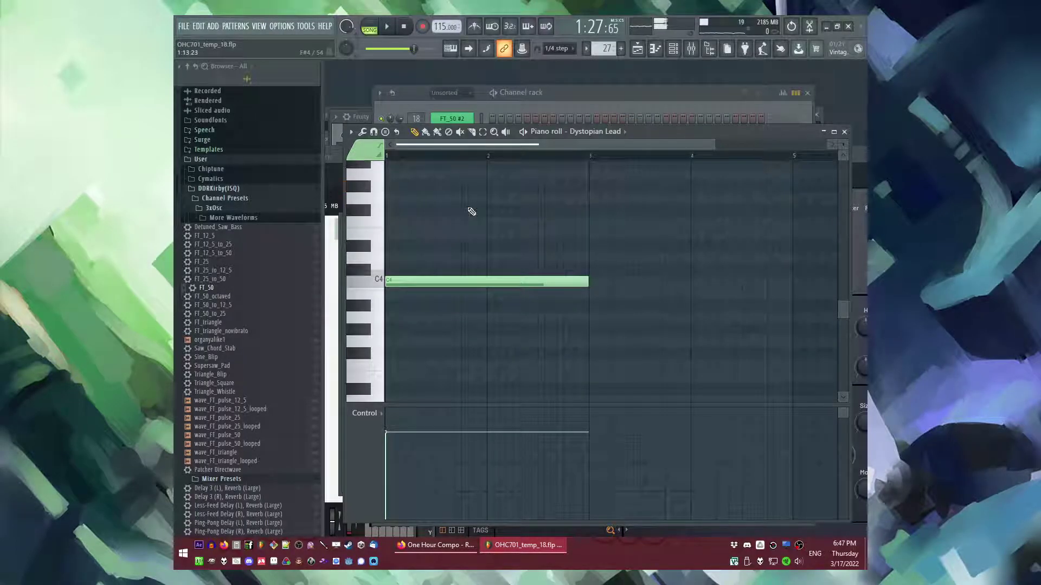
key(space)
scroll(515, 268, down, 1)
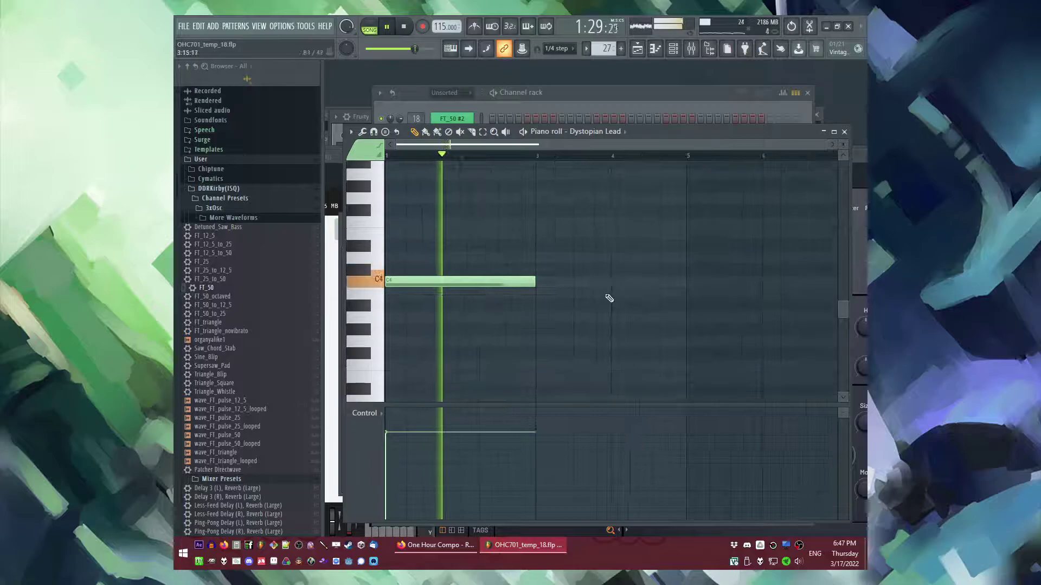
scroll(564, 324, up, 1)
click(525, 329)
scroll(562, 333, down, 2)
key(F5)
key(space)
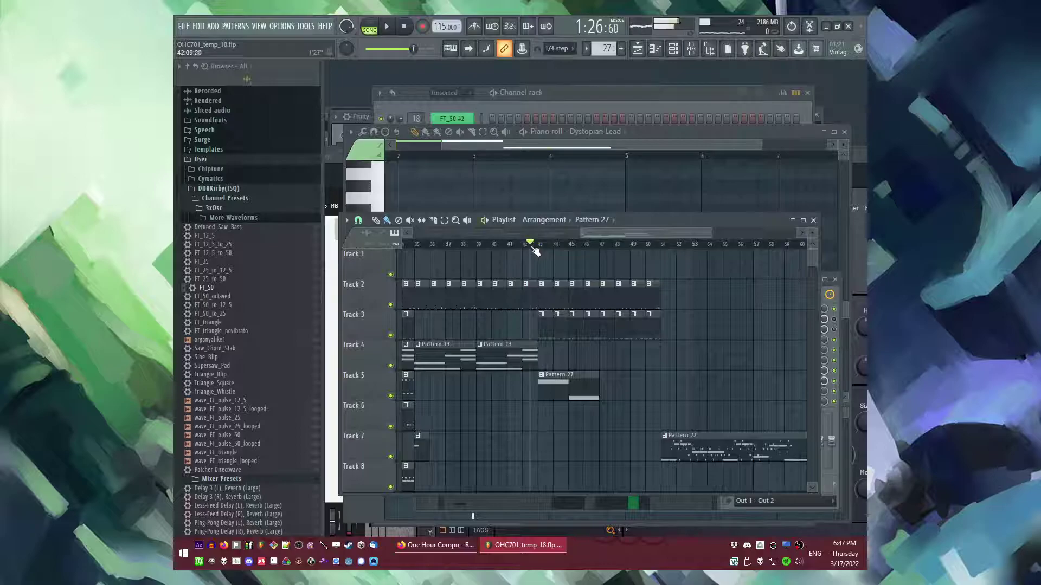
Step: Play the song from before bar 43 and route the Dystopian Lead channel to mixer track 20
key(space)
click(603, 383)
key(F6)
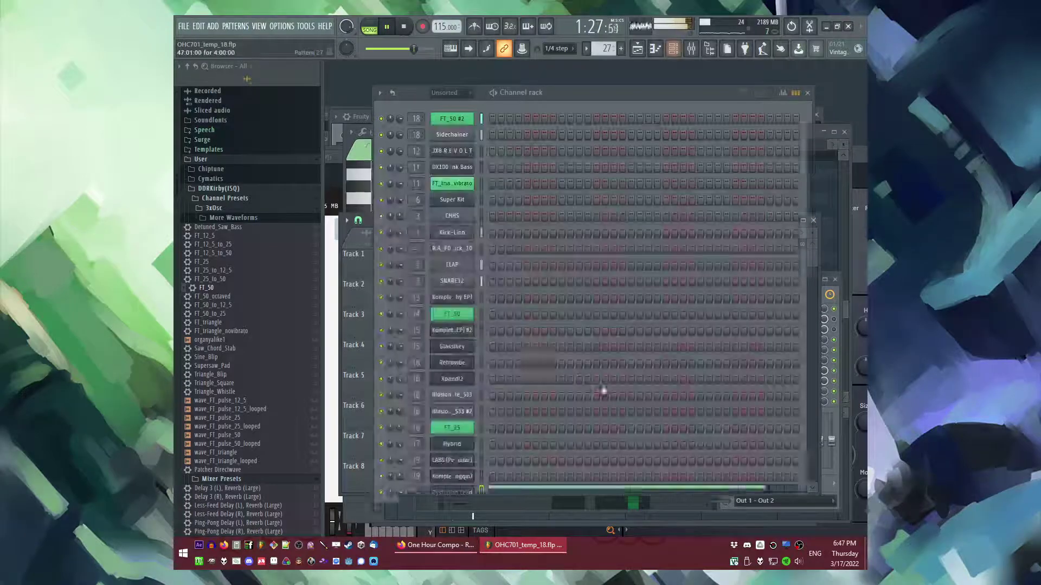
click(450, 494)
drag(691, 160, 428, 156)
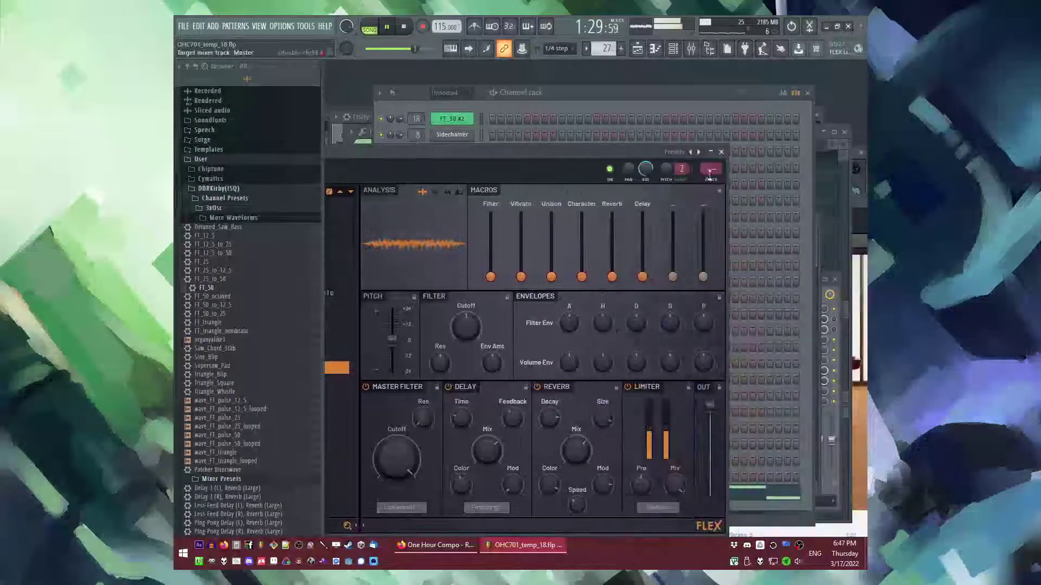
double_click(711, 169)
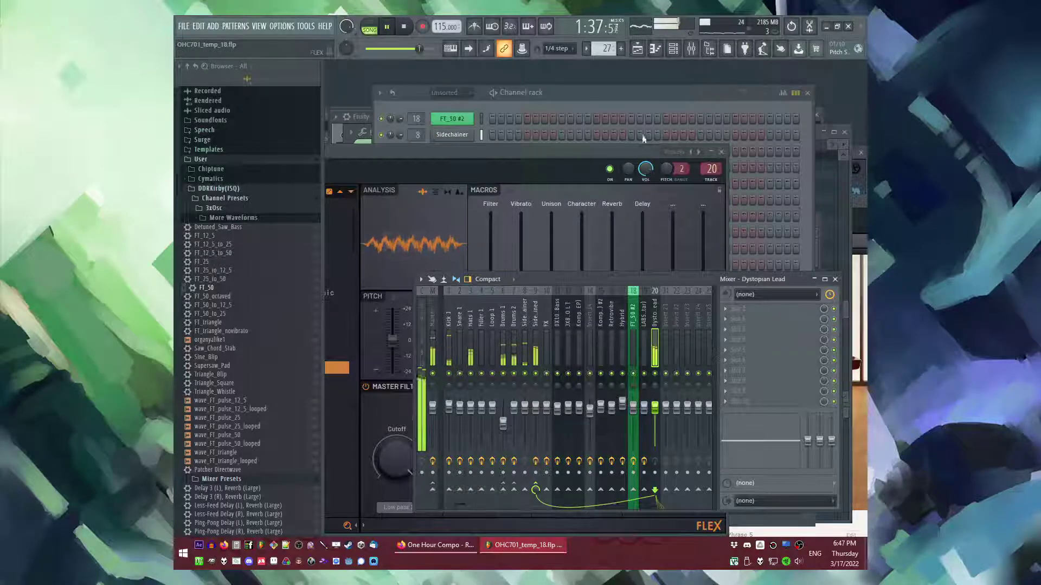
Step: Reopen Pattern 27's Dystopian Lead notes from the playlist and add a two-bar F3 note at bar 5
key(F5)
click(623, 438)
key(space)
right_click(616, 388)
double_click(585, 383)
key(ctrl+a)
key(ctrl+c)
click(538, 340)
click(537, 156)
key(space)
Step: Complete the Dystopian Lead phrase with a two-bar C#4 note at bar 7 while it plays
ctrl+right_click(442, 237)
scroll(639, 332, up, 3)
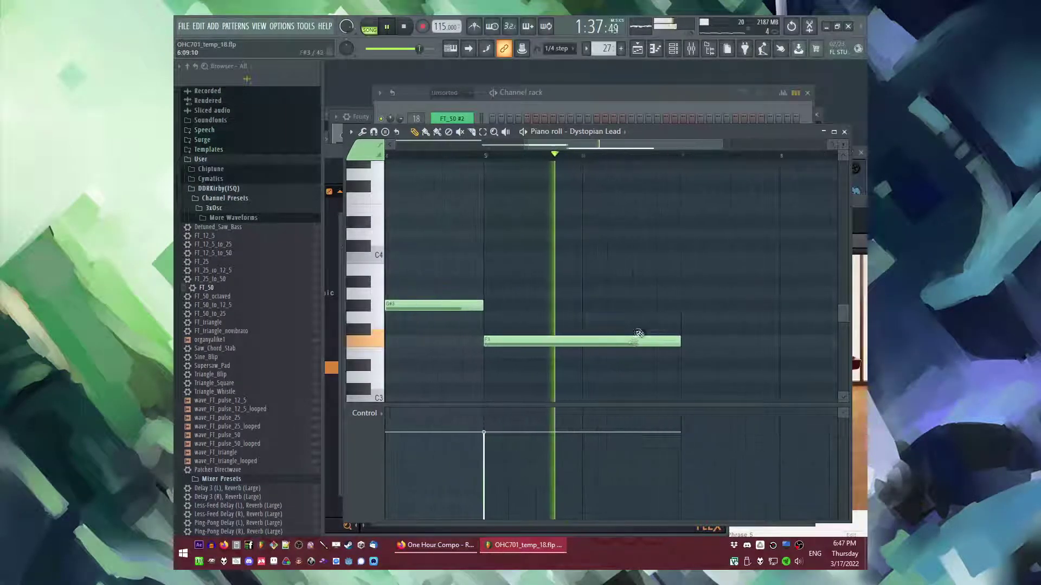
scroll(493, 319, down, 3)
scroll(662, 277, up, 4)
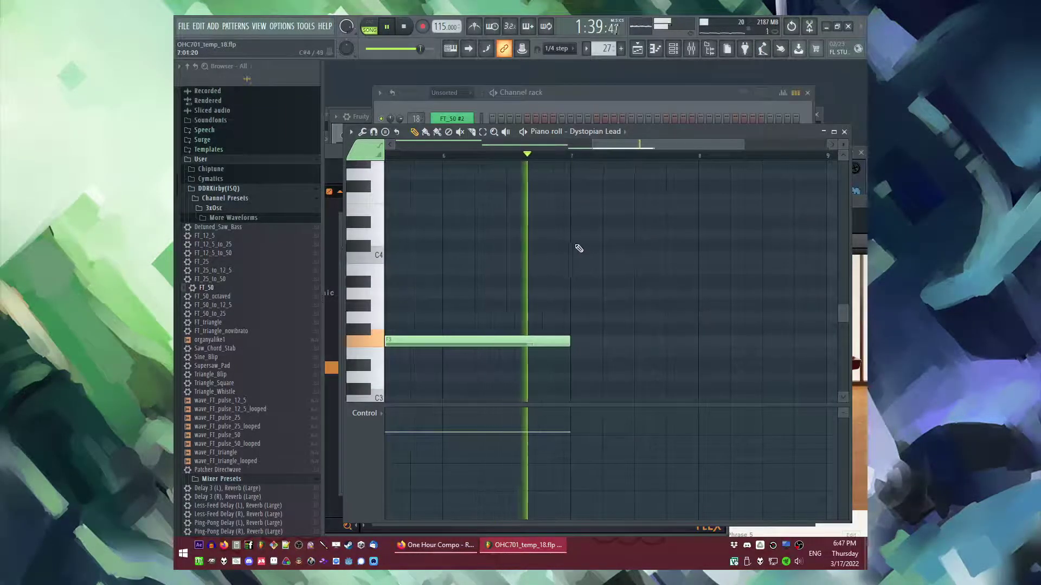
click(577, 247)
scroll(480, 319, down, 3)
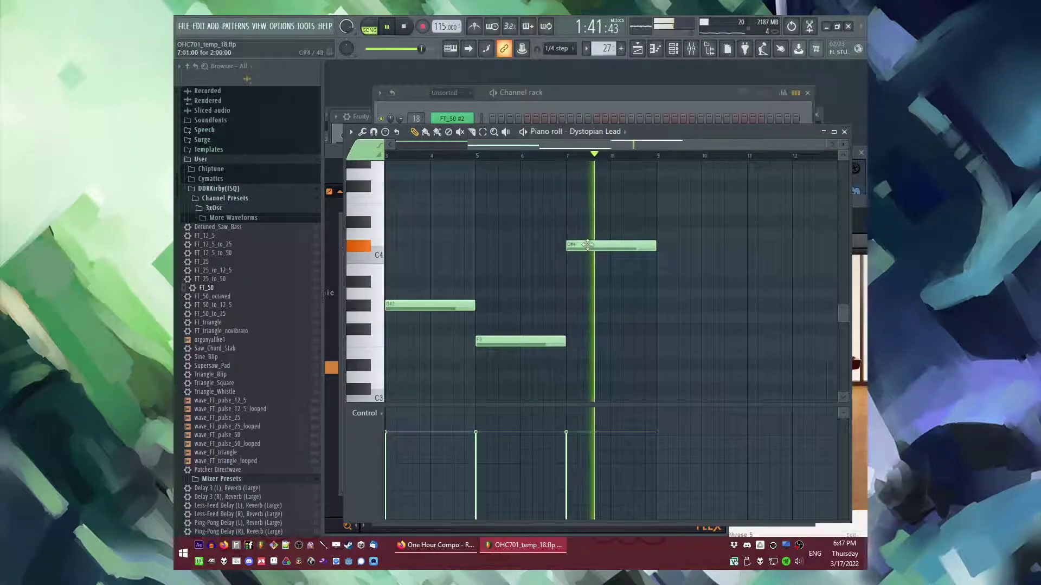
Step: Move the Pattern 22 clip on Track 7 further along, duplicate the bar 43–50 clips to bar 51, and play from just before bar 43
key(F5)
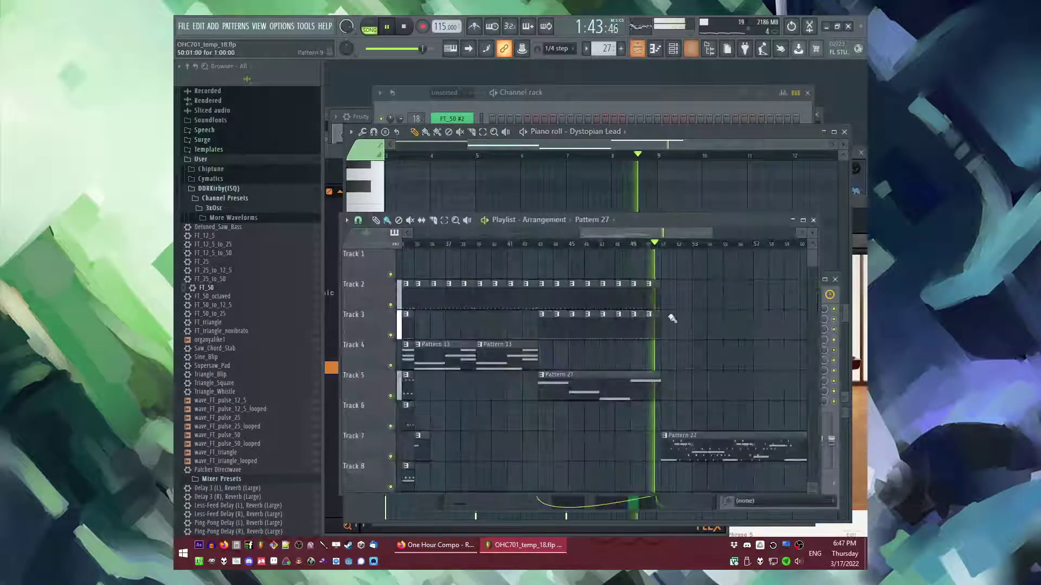
drag(700, 444, 800, 445)
drag(685, 283, 565, 396)
key(ctrl+b)
key(ctrl+d)
click(542, 244)
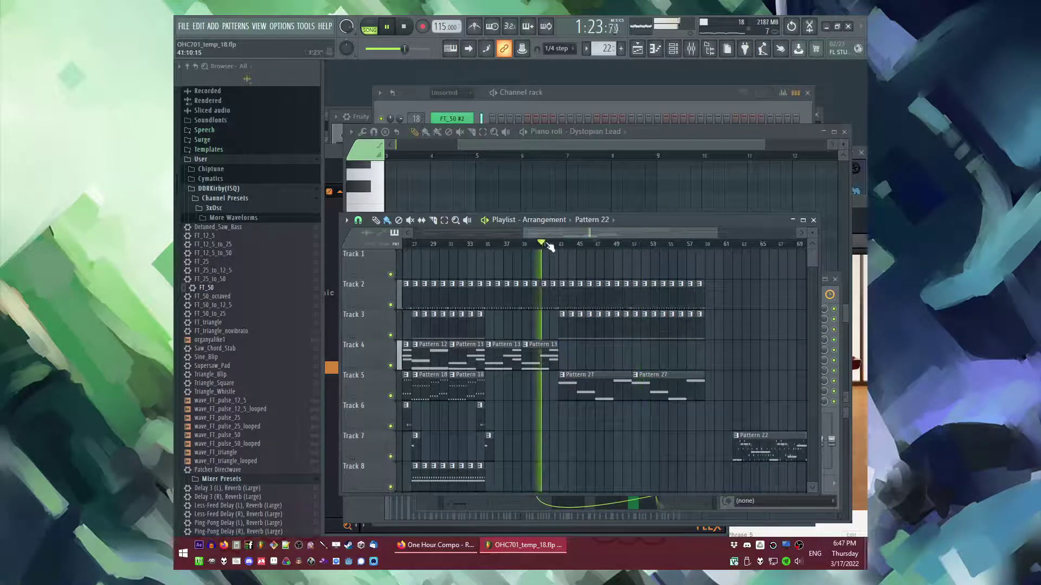
Step: Create a new empty Pattern 28 and place it on Track 6 at bar 43
scroll(573, 344, up, 3)
scroll(579, 349, down, 3)
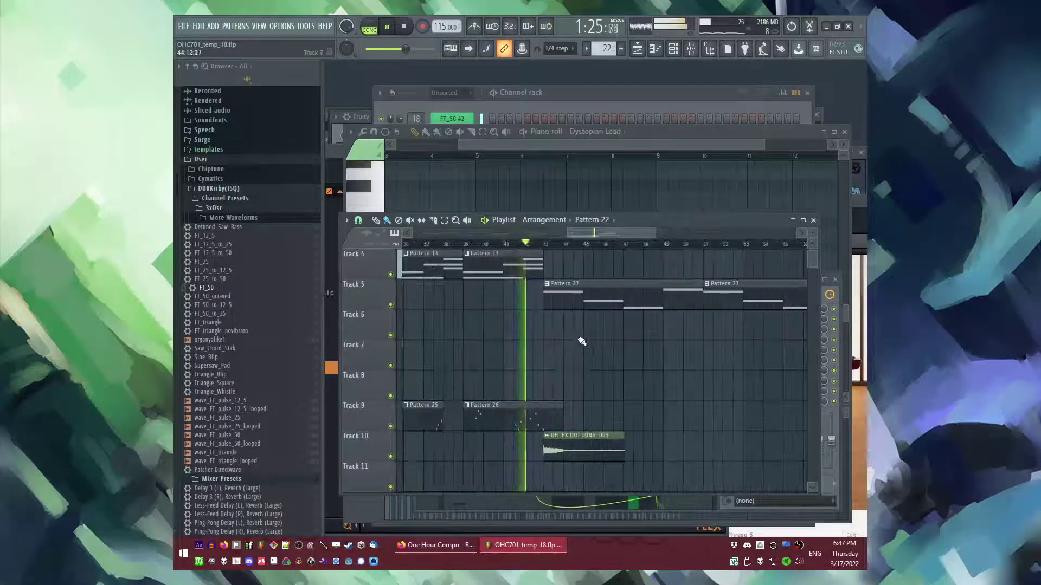
scroll(578, 348, up, 3)
scroll(582, 355, up, 1)
scroll(586, 355, down, 5)
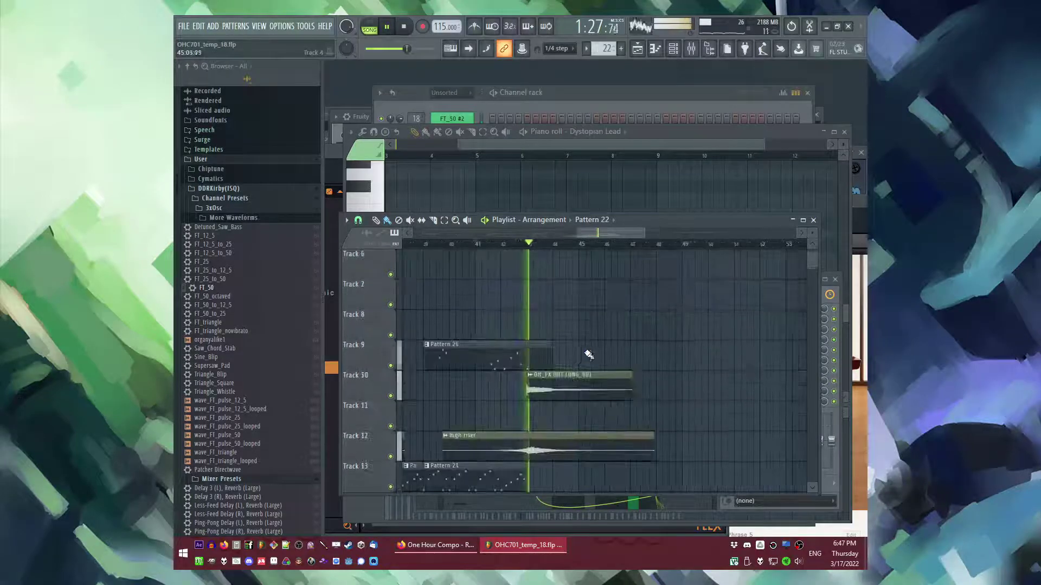
scroll(598, 333, up, 4)
key(ctrl+F4)
click(533, 387)
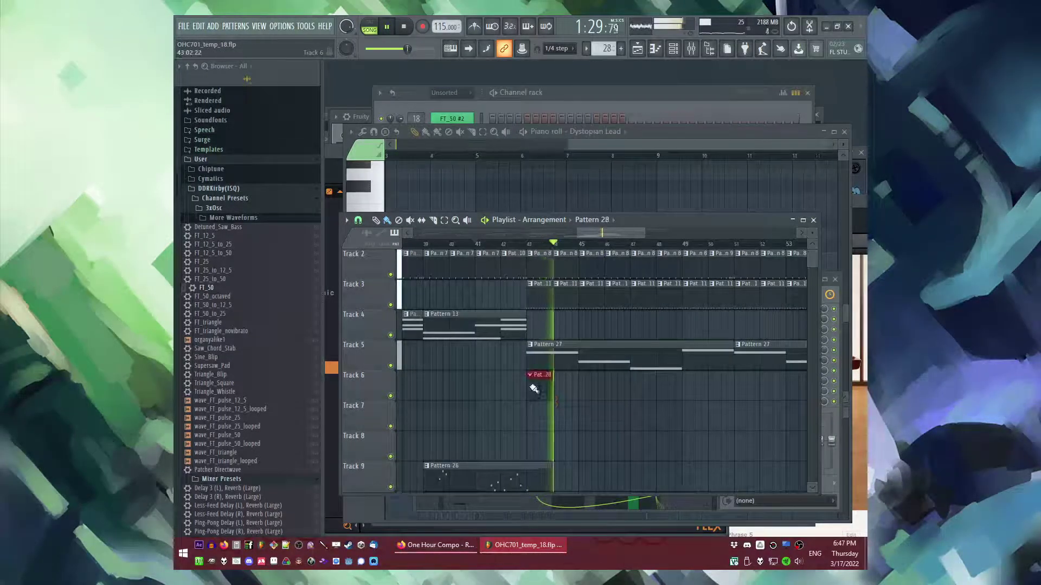
Step: Stop playback, add a Sytrus instrument channel, and save the project as a new version
scroll(596, 408, down, 1)
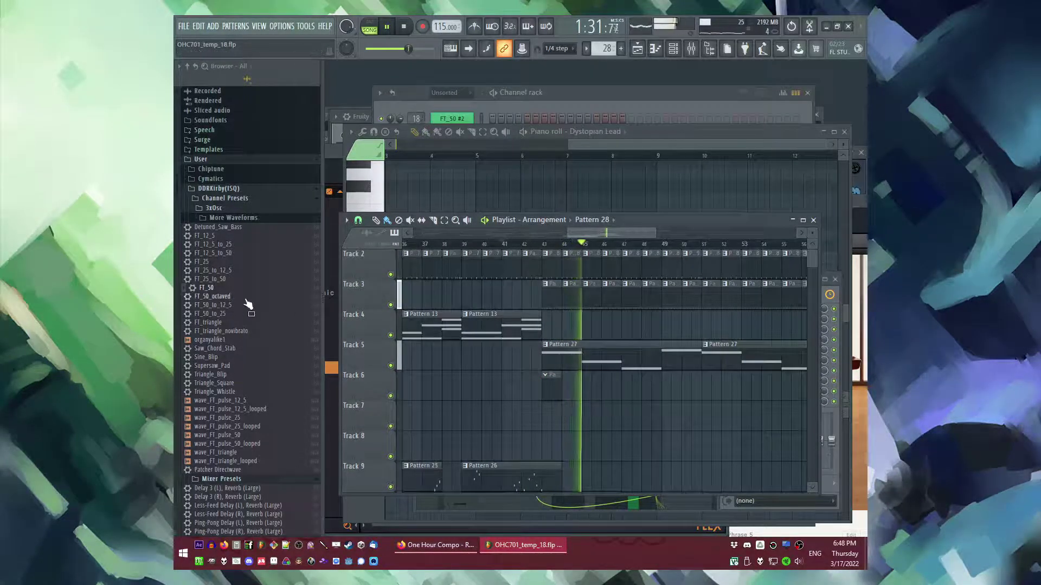
scroll(249, 305, down, 5)
scroll(244, 304, up, 5)
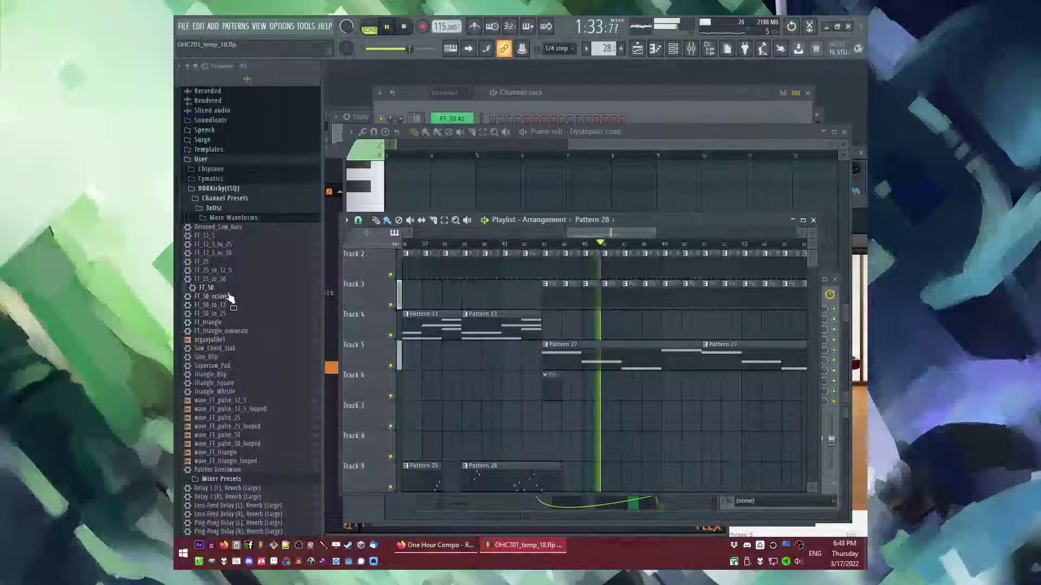
key(F6)
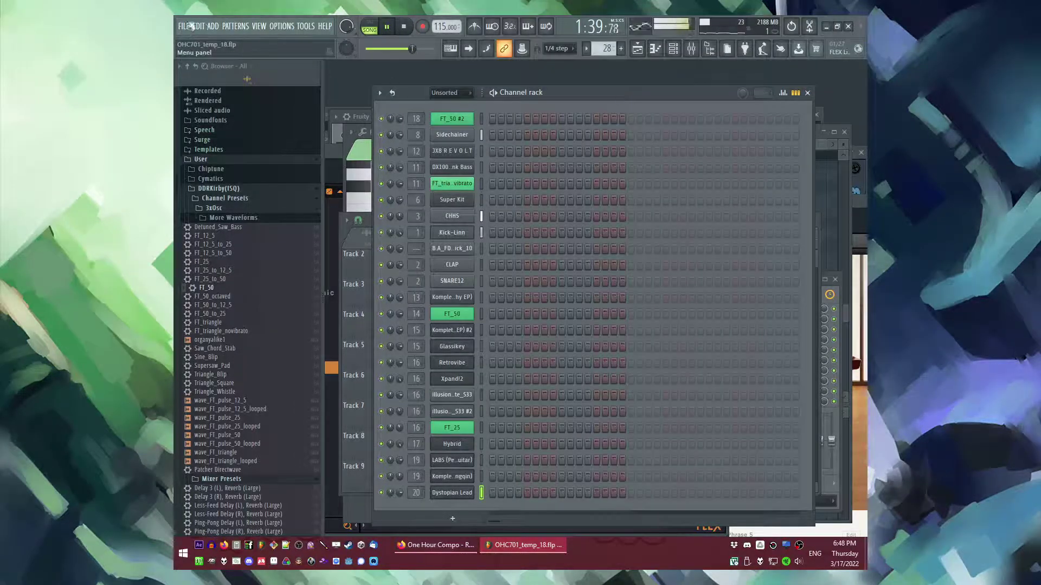
key(space)
click(215, 26)
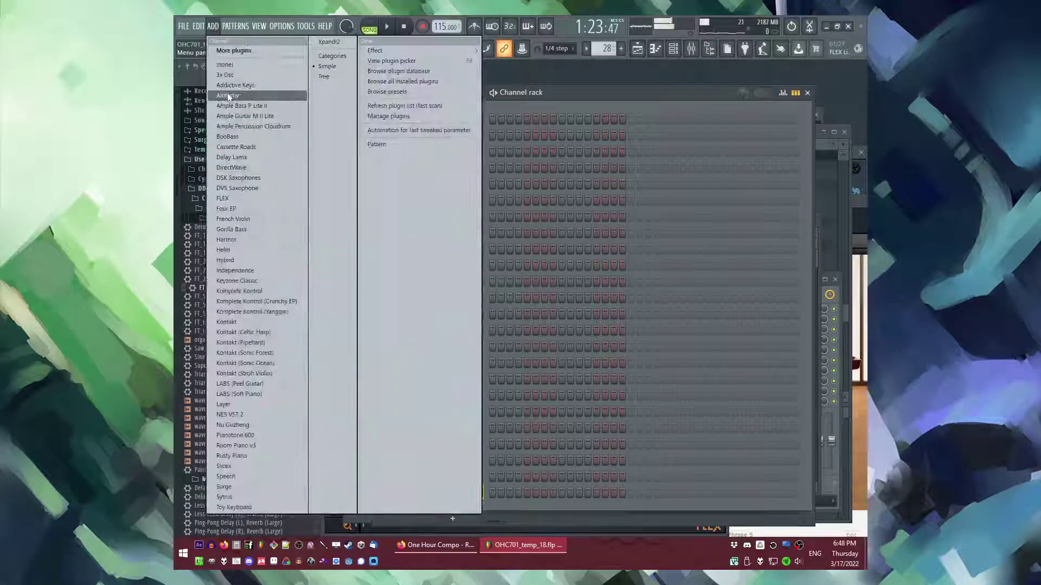
click(224, 497)
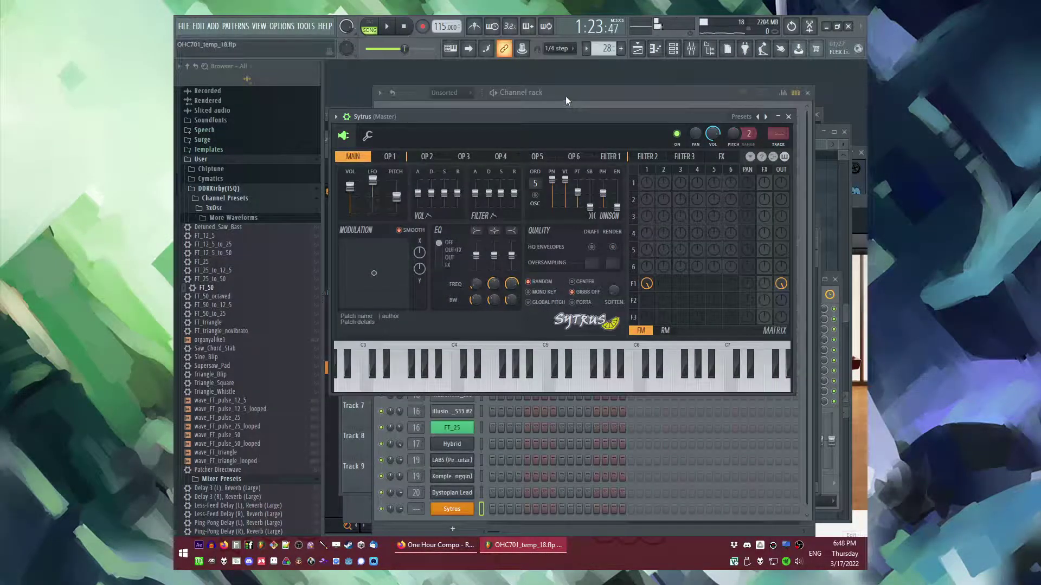
click(564, 96)
key(ctrl+n)
Step: Open the Sytrus channel's piano roll and place short G4 and A#4 notes at the start of Pattern 28
right_click(448, 508)
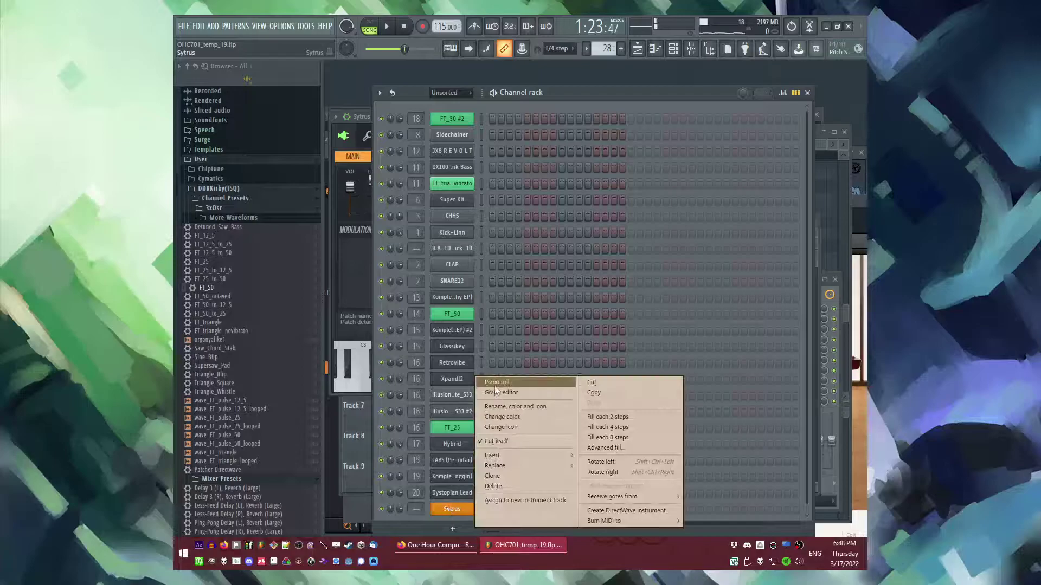
click(495, 386)
drag(395, 263, 391, 228)
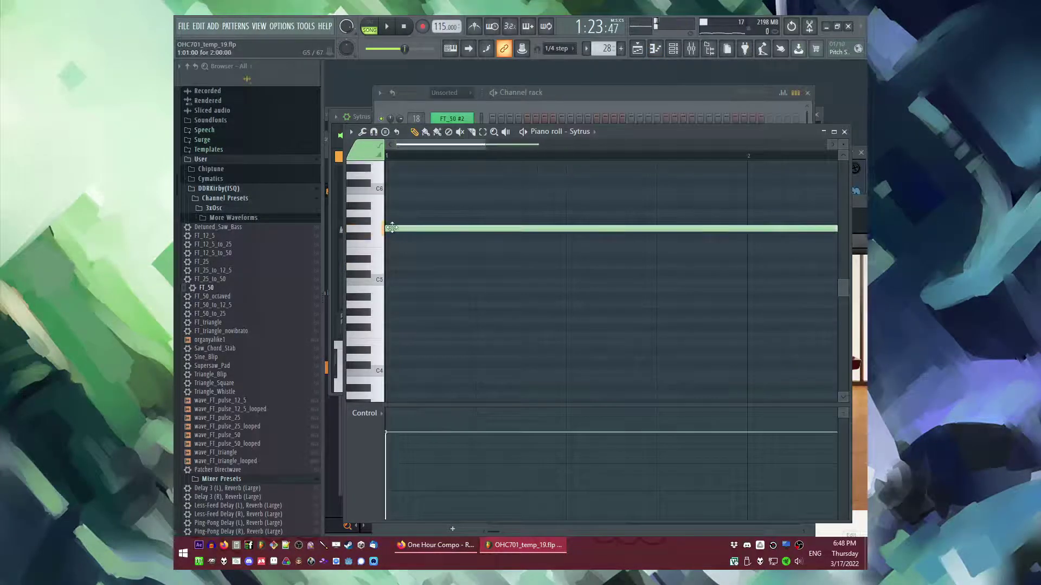
double_click(390, 229)
click(577, 342)
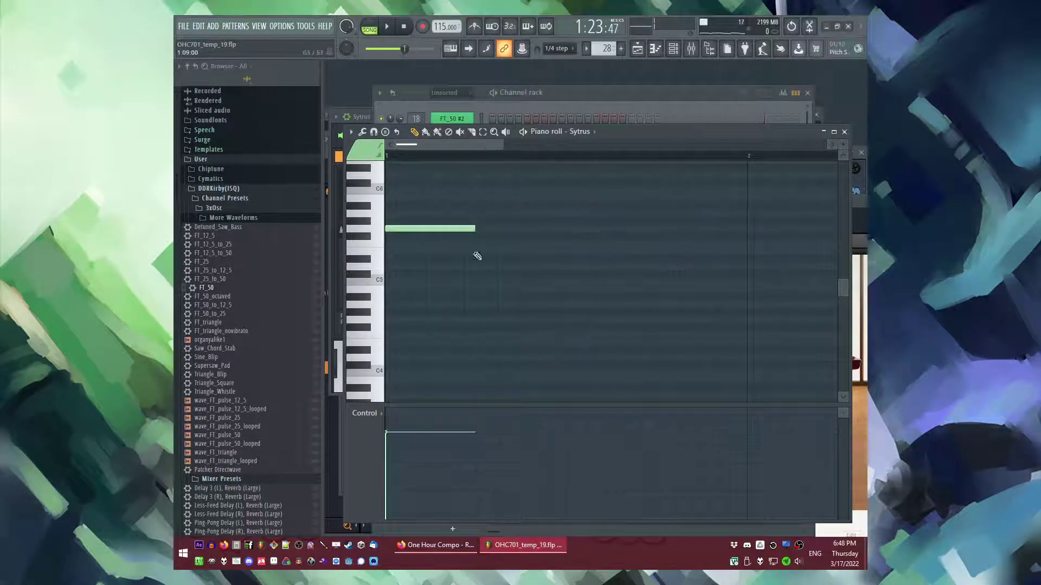
drag(475, 228, 425, 228)
right_click(425, 229)
drag(387, 326, 427, 298)
key(space)
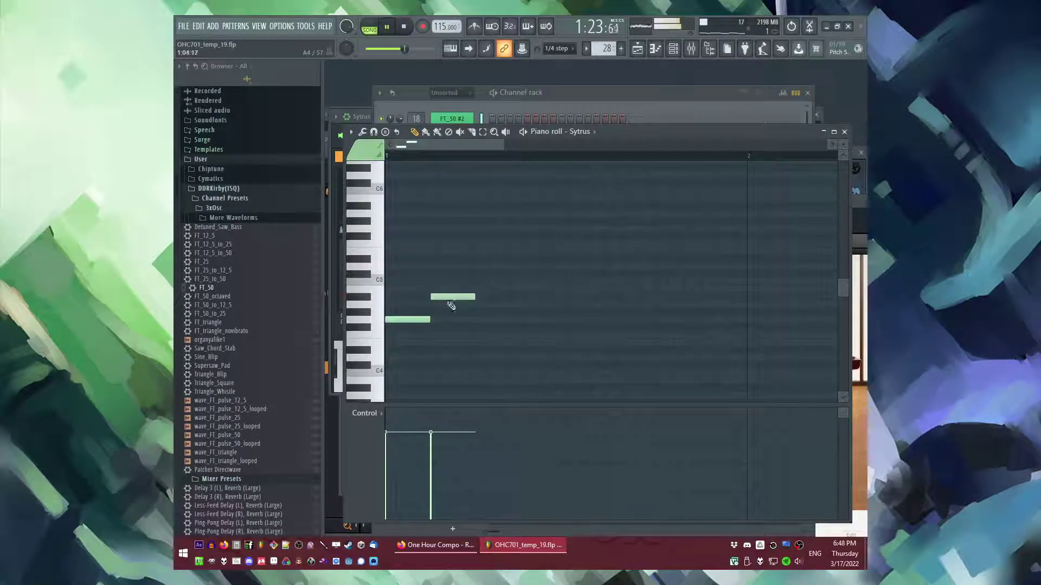
Step: Extend the Sytrus line with C5 and A#4 notes and shorten all of its notes
scroll(442, 282, down, 2)
click(392, 155)
key(space)
click(431, 281)
key(ctrl+a)
drag(476, 297, 466, 298)
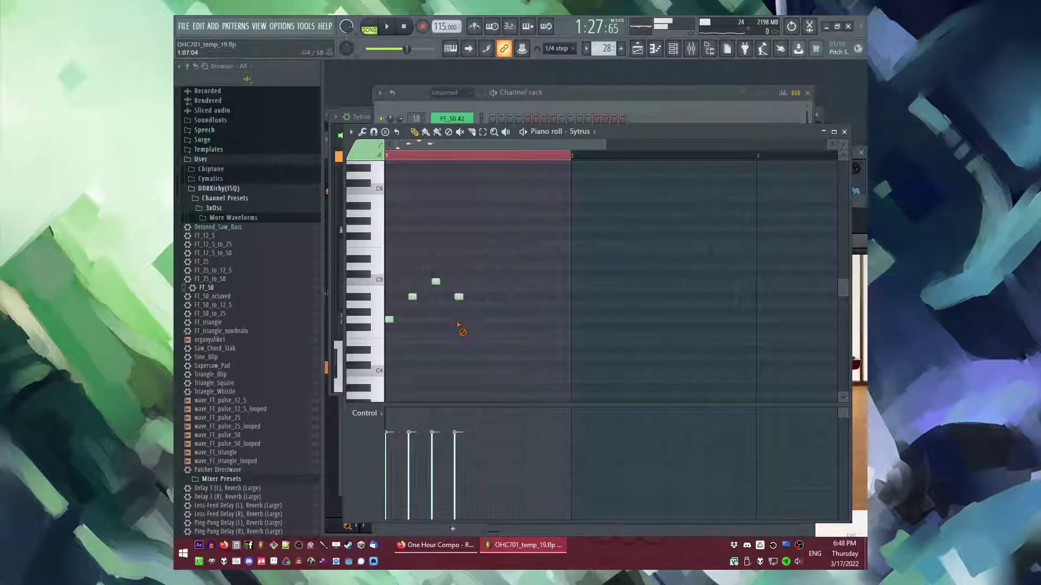
Step: Insert C4 notes between the first four melody notes and continue the Sytrus melody with G4, F4 and G4
scroll(391, 360, down, 1)
scroll(389, 359, up, 2)
click(405, 352)
key(space)
click(487, 350)
click(526, 350)
key(space)
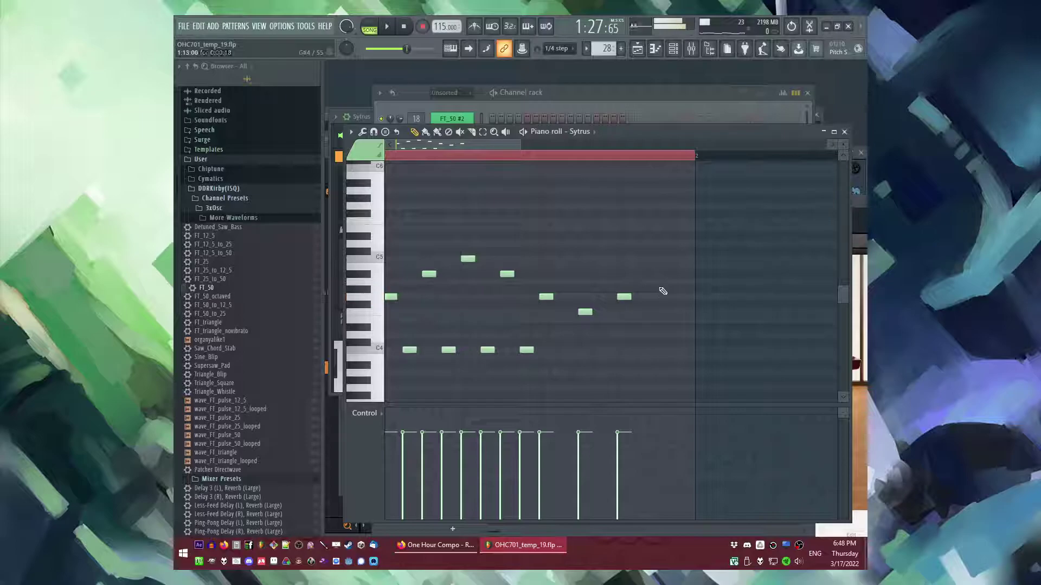
Step: Copy the four off-beat C4 notes into the second half of the bar and audition Pattern 28 in pattern mode
drag(628, 323, 401, 390)
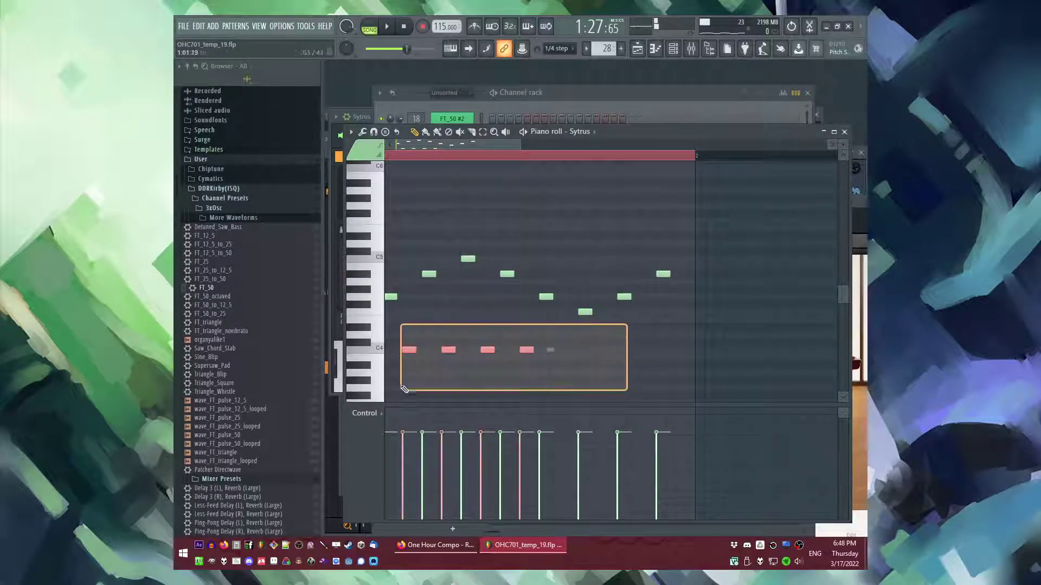
scroll(703, 373, up, 2)
key(ctrl+b)
scroll(700, 370, down, 3)
key(ctrl+z)
drag(511, 351, 654, 350)
key(space)
key(ctrl+d)
key(l)
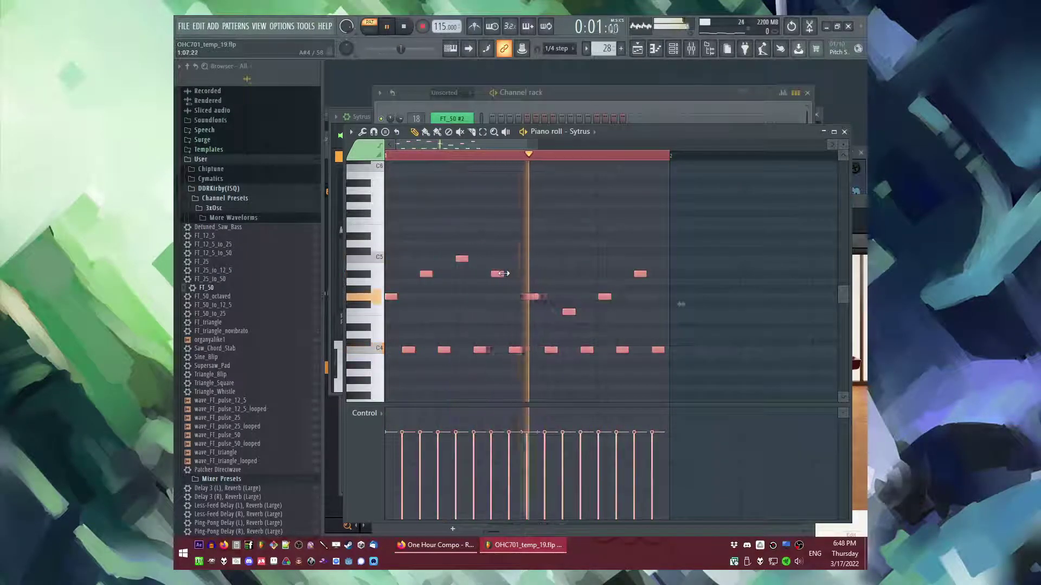
scroll(516, 152, down, 2)
key(ctrl+a)
key(space)
drag(516, 146, 418, 153)
click(515, 174)
right_click(515, 174)
Step: Route Sytrus to mixer track 21 and load Fruity Delay Bank in the track's third effect slot
key(Tab)
key(Tab)
click(468, 507)
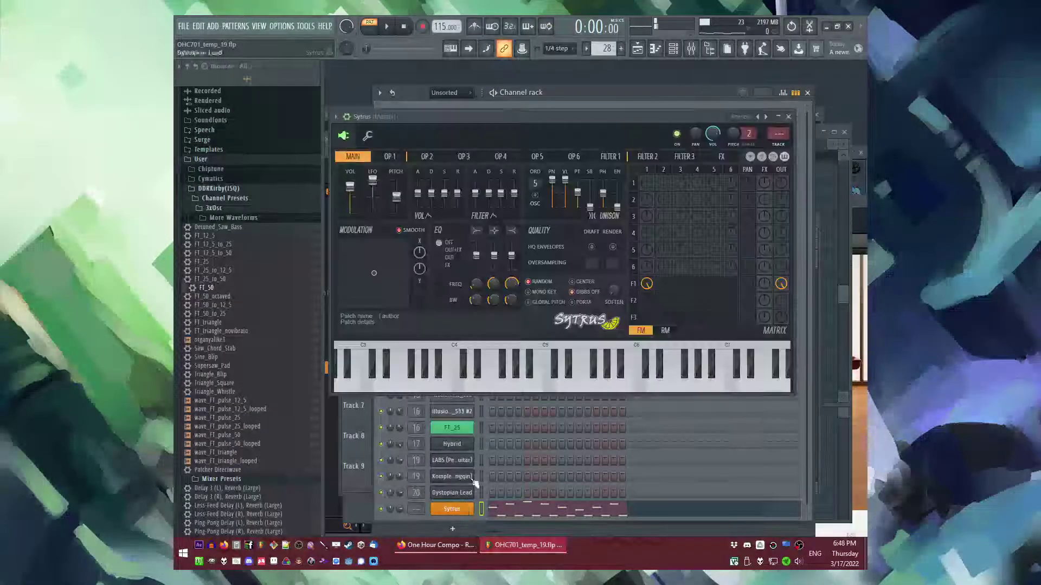
click(780, 149)
click(734, 335)
click(681, 298)
key(space)
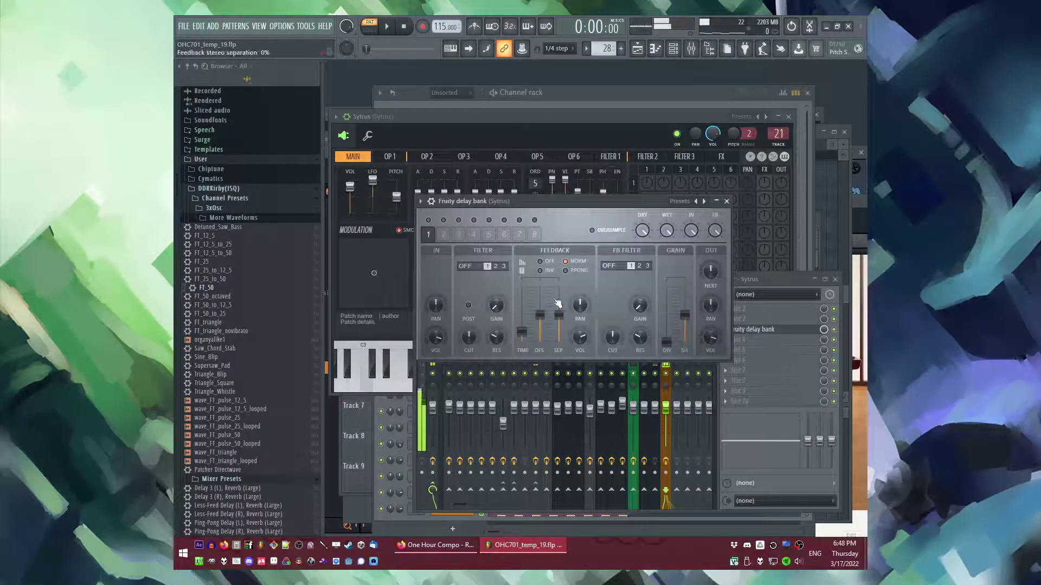
click(725, 370)
mouse_move(759, 293)
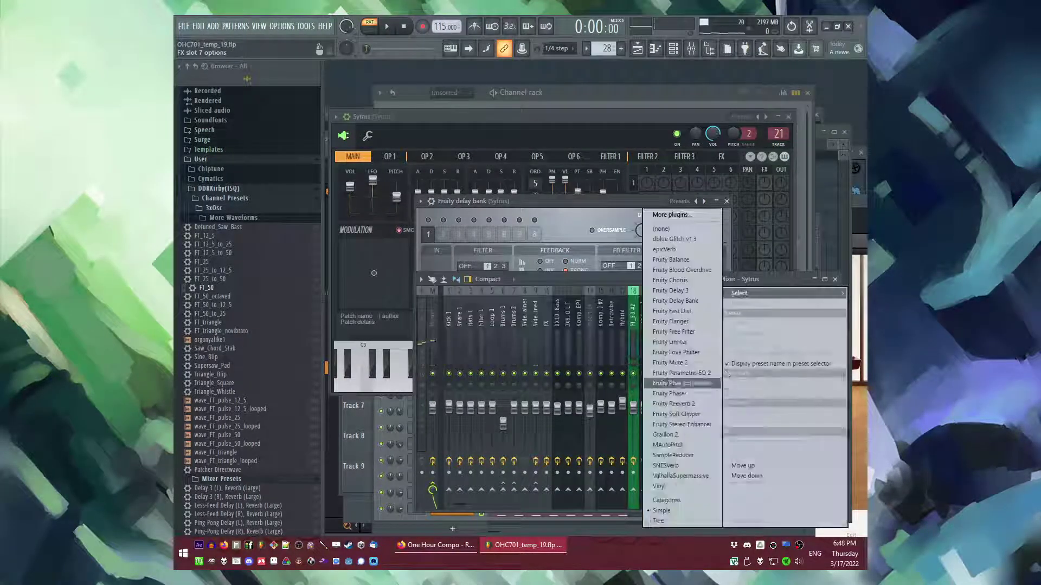
click(670, 259)
Step: Load epicVerb in the seventh effect slot of Sytrus's mixer track, listen to the pattern, and close the reverb window
click(733, 377)
mouse_move(759, 279)
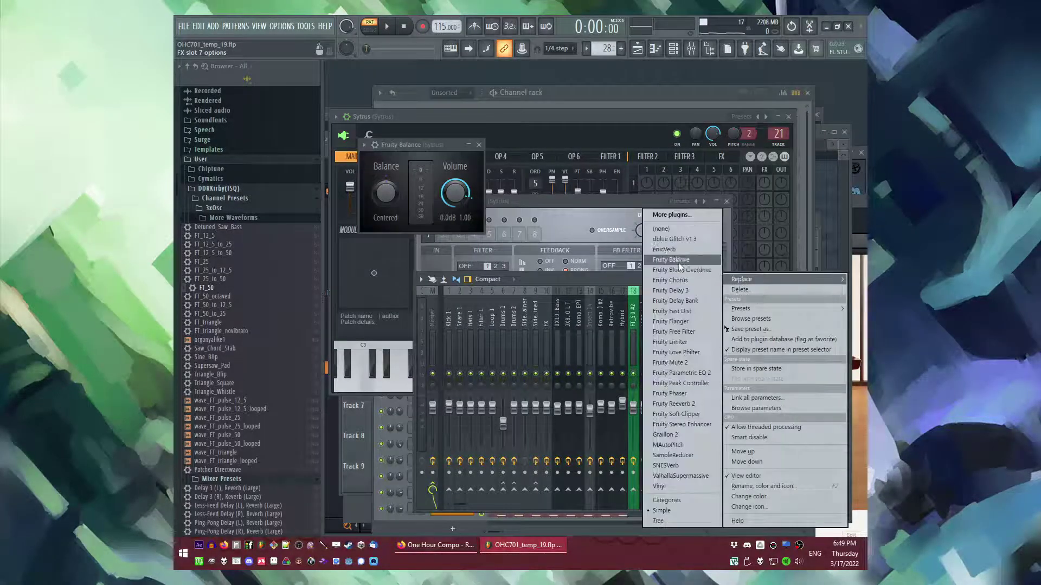
click(664, 249)
key(space)
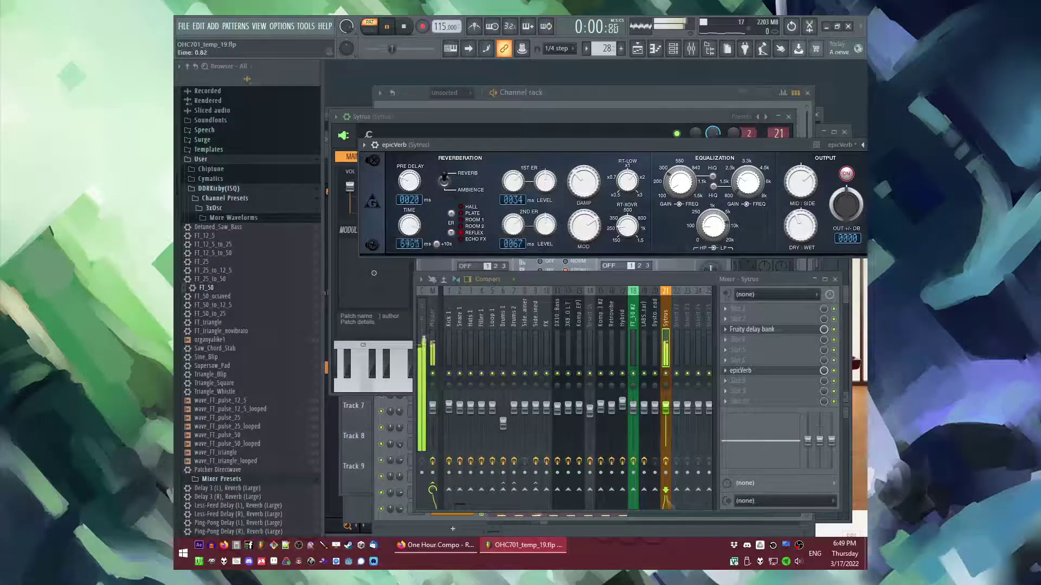
drag(721, 146, 610, 158)
click(784, 158)
Step: Load Fruity Parametric EQ 2 in the first effect slot of Sytrus's mixer track, cut the lows with band 1 around 173 Hz, and play the song
click(727, 311)
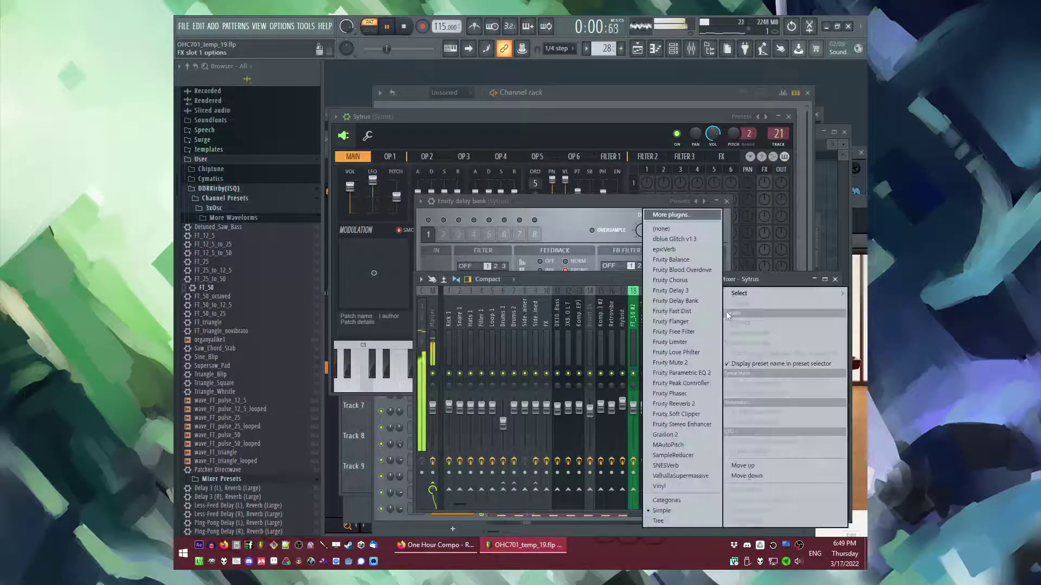
click(682, 373)
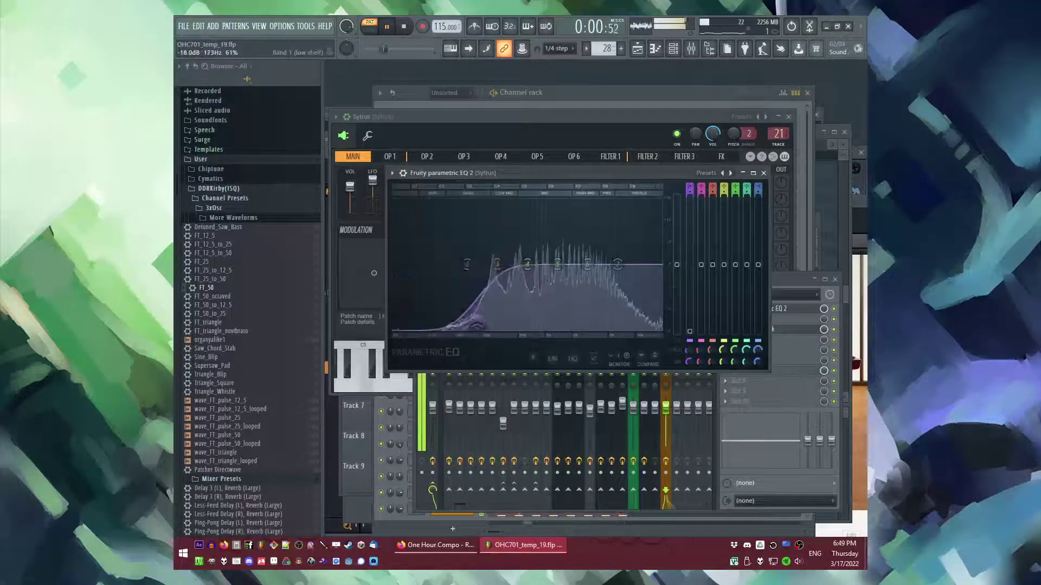
key(F5)
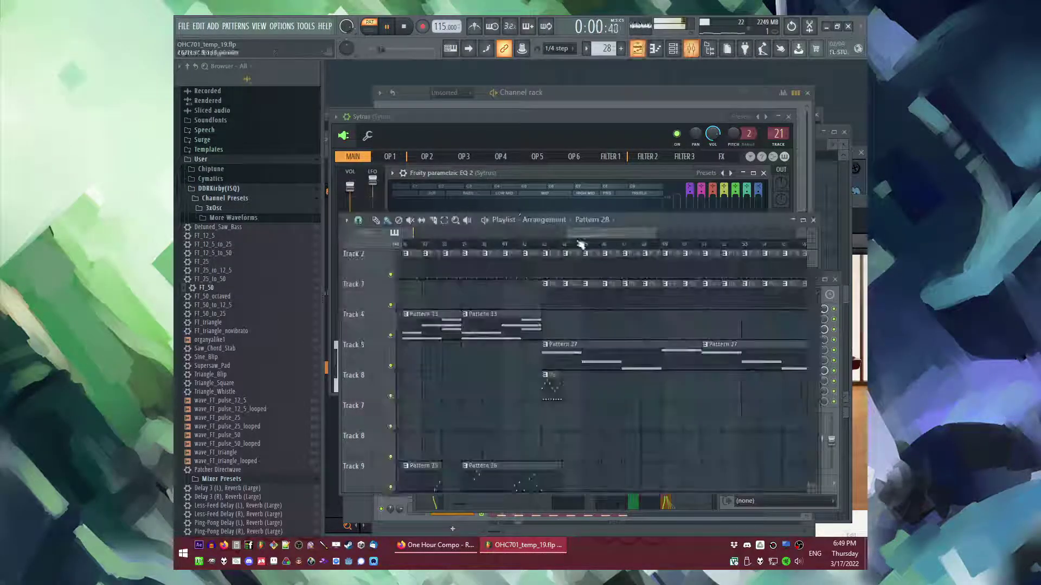
click(523, 244)
Step: Create an automation clip for the cutoff frequency of Sytrus's Filter 1 over bars 43 to 58
double_click(552, 389)
key(F6)
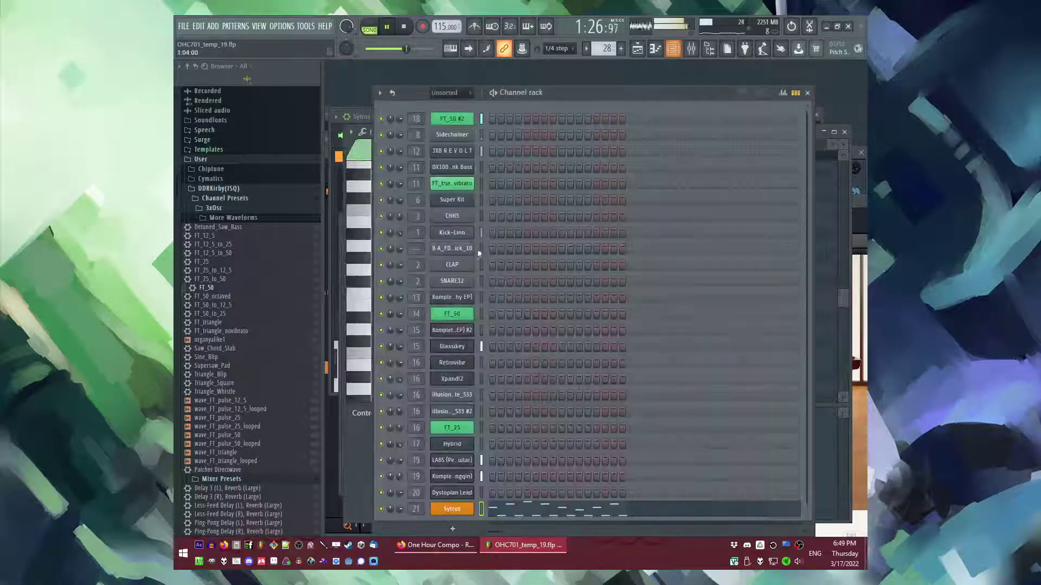
click(451, 508)
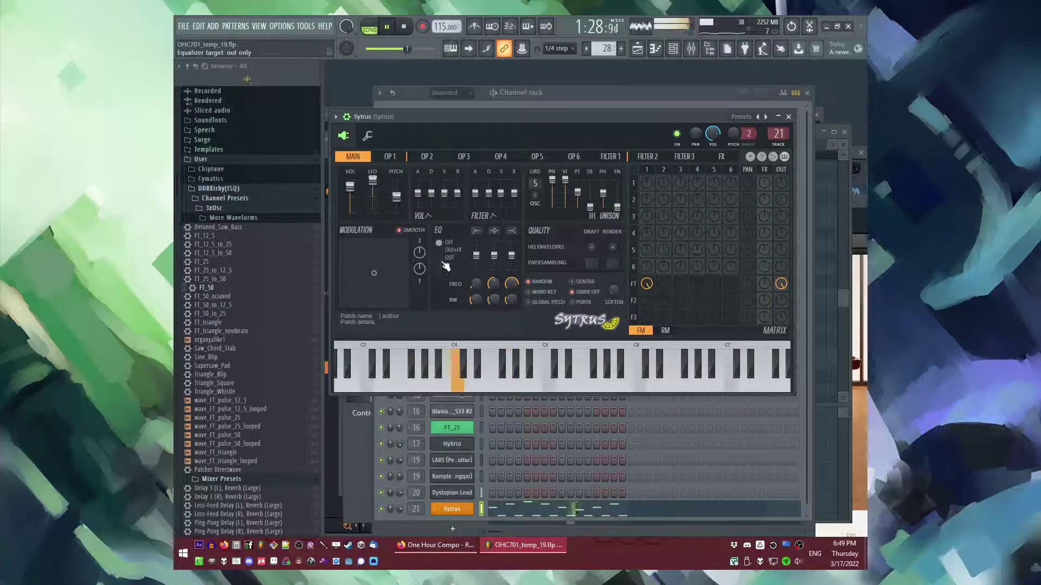
click(603, 158)
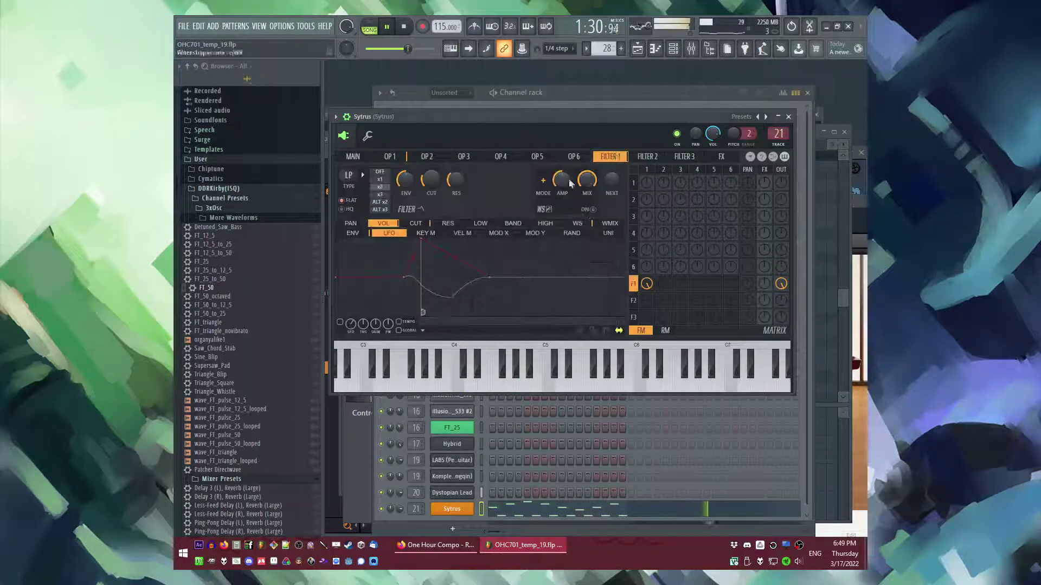
key(F5)
click(547, 245)
key(space)
drag(547, 245, 686, 242)
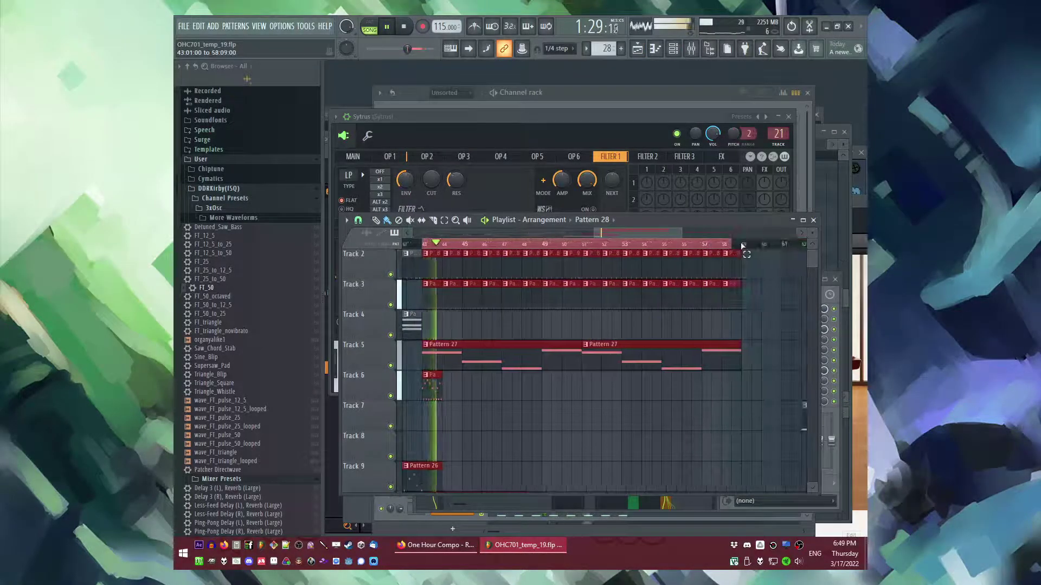
right_click(425, 185)
click(433, 180)
right_click(434, 180)
click(452, 258)
Step: Shorten the cutoff automation to a rising ramp ending at bar 51, and repeat Pattern 28 on Track 6 up to bar 51
key(F5)
key(space)
key(space)
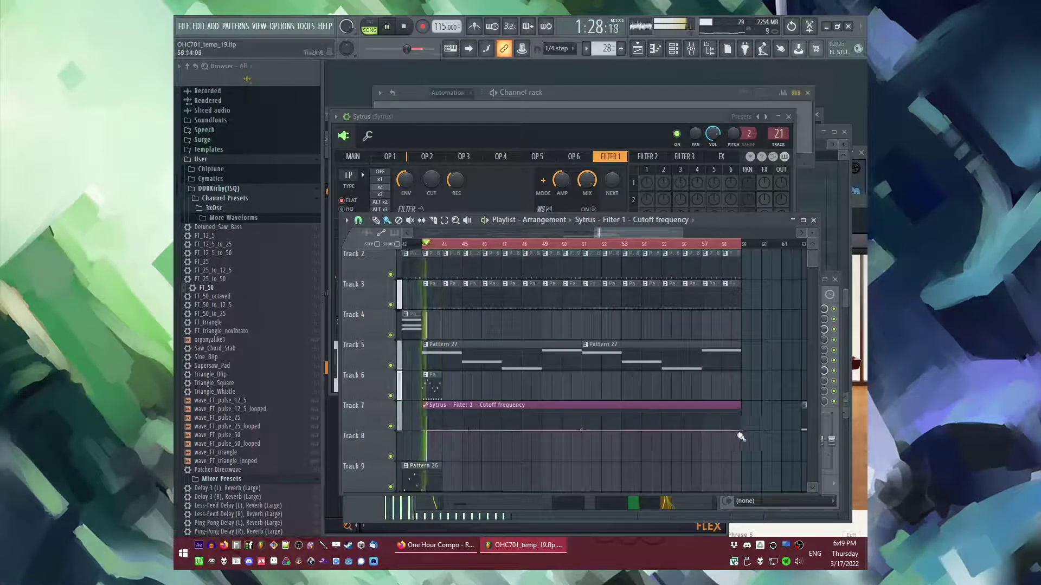
drag(740, 430, 581, 385)
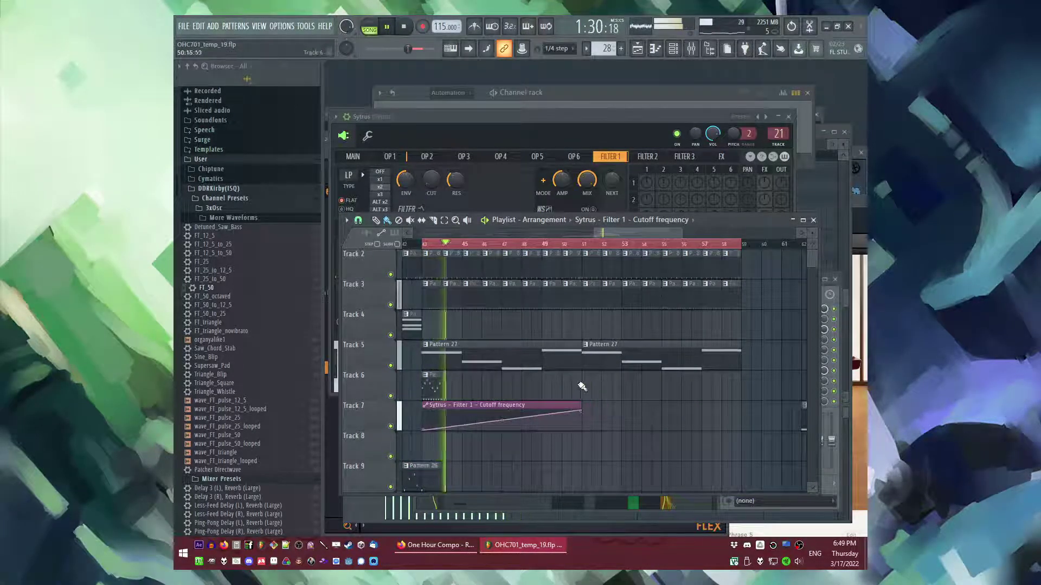
drag(448, 387, 581, 388)
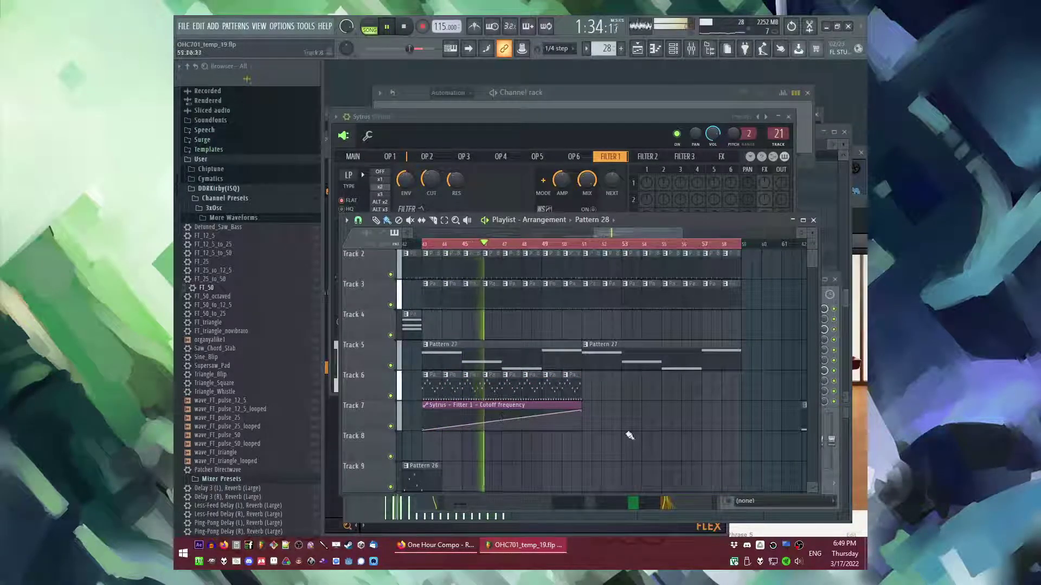
Step: Create an automation clip for the cutoff envelope / LFO amount of Sytrus's Filter 1 over bars 43 to 50
scroll(613, 434, down, 1)
key(space)
drag(479, 244, 562, 253)
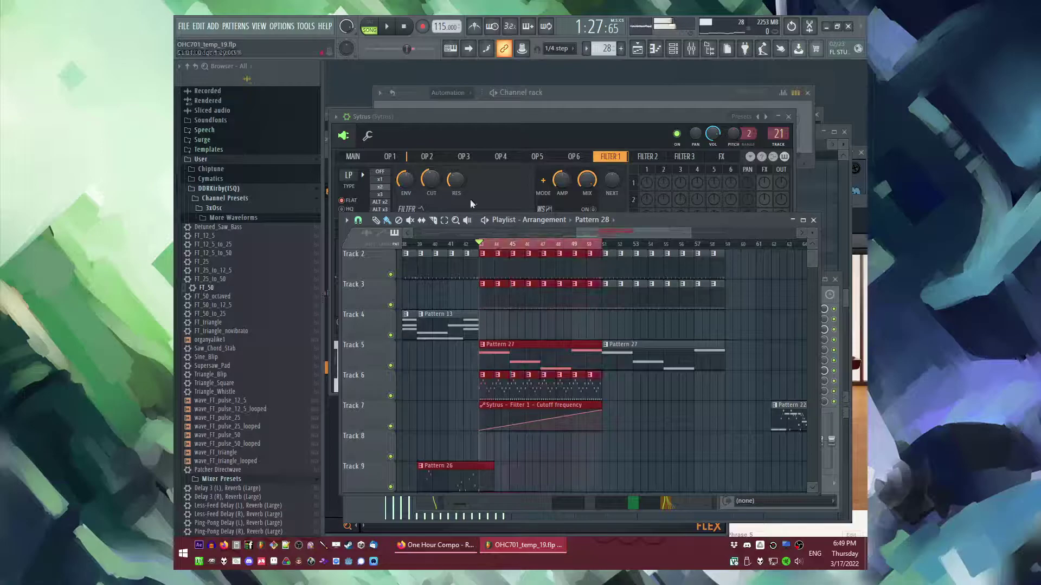
right_click(405, 180)
click(441, 261)
Step: Lower the envelope amount automation's starting point to 0% and bend the cutoff ramp into a slower-rising curve during playback
right_click(601, 451)
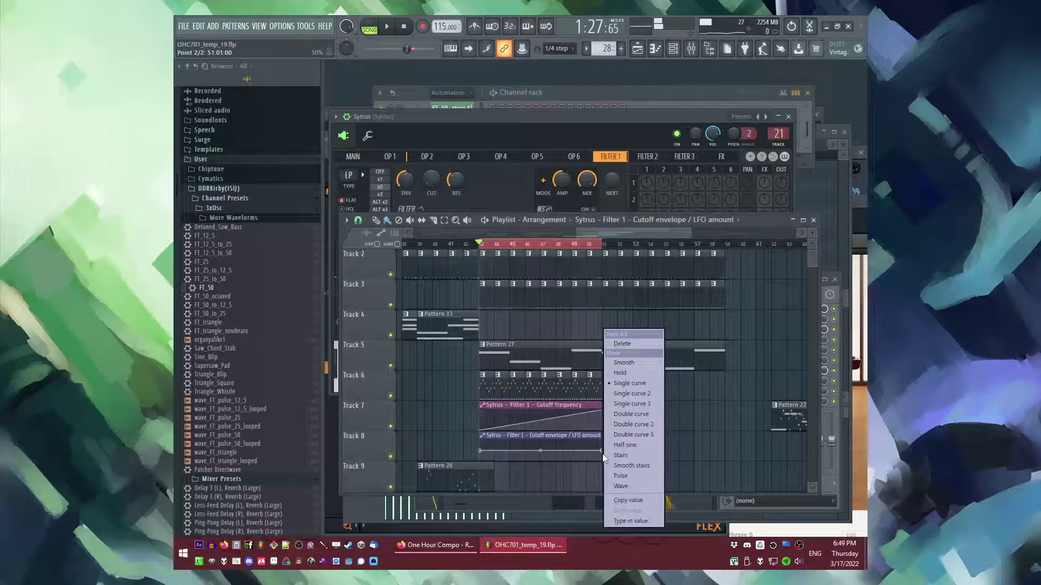
click(454, 453)
key(space)
scroll(475, 453, up, 2)
drag(484, 451, 479, 468)
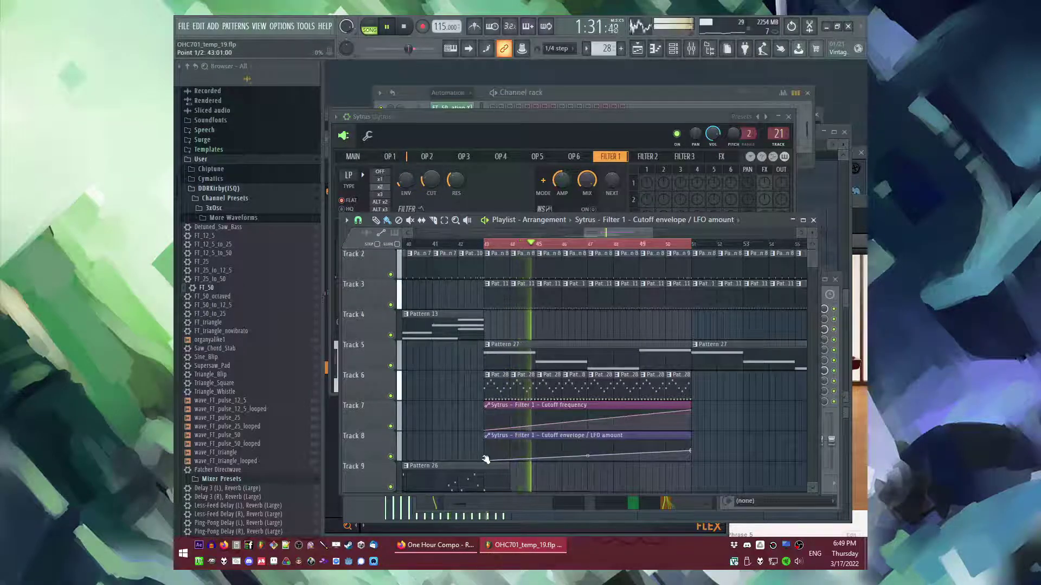
right_click(501, 248)
drag(587, 421, 588, 423)
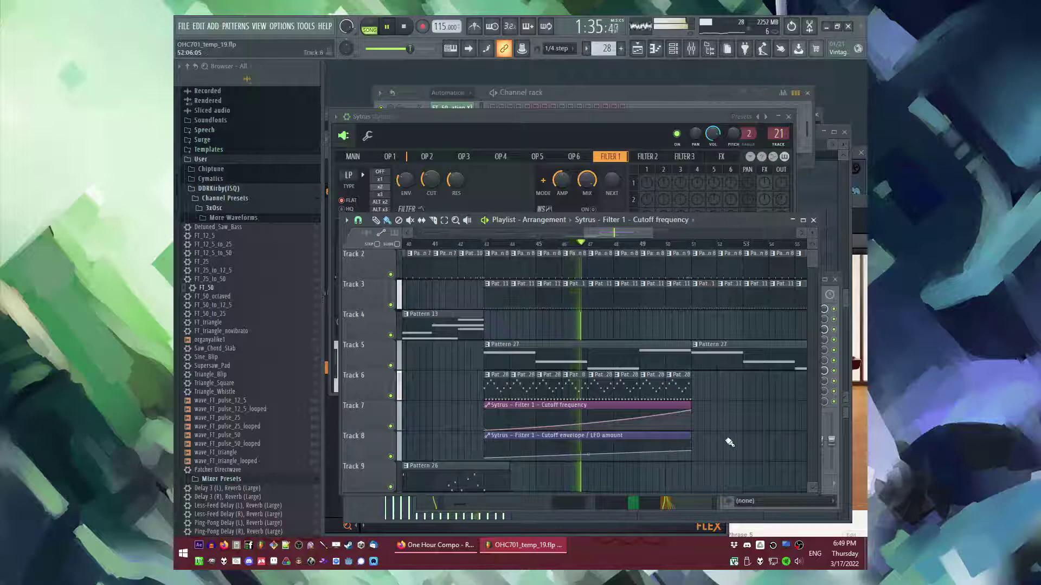
Step: Save a new version of the project and duplicate the Pattern 28 clips on Track 6 into bars 51 to 58
scroll(664, 395, down, 2)
scroll(653, 397, down, 2)
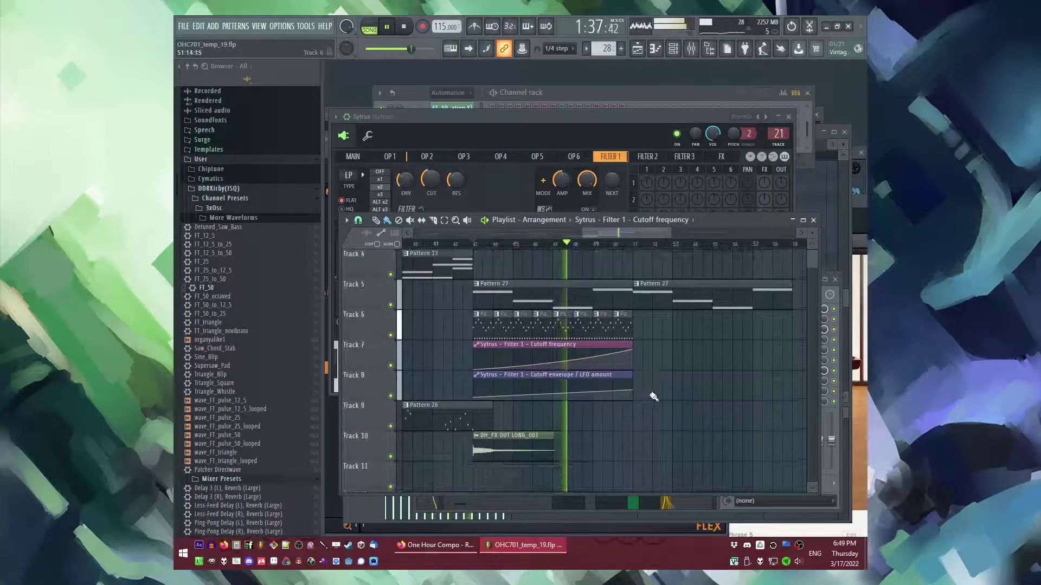
scroll(655, 398, up, 3)
key(ctrl+n)
drag(654, 411, 479, 421)
key(ctrl+b)
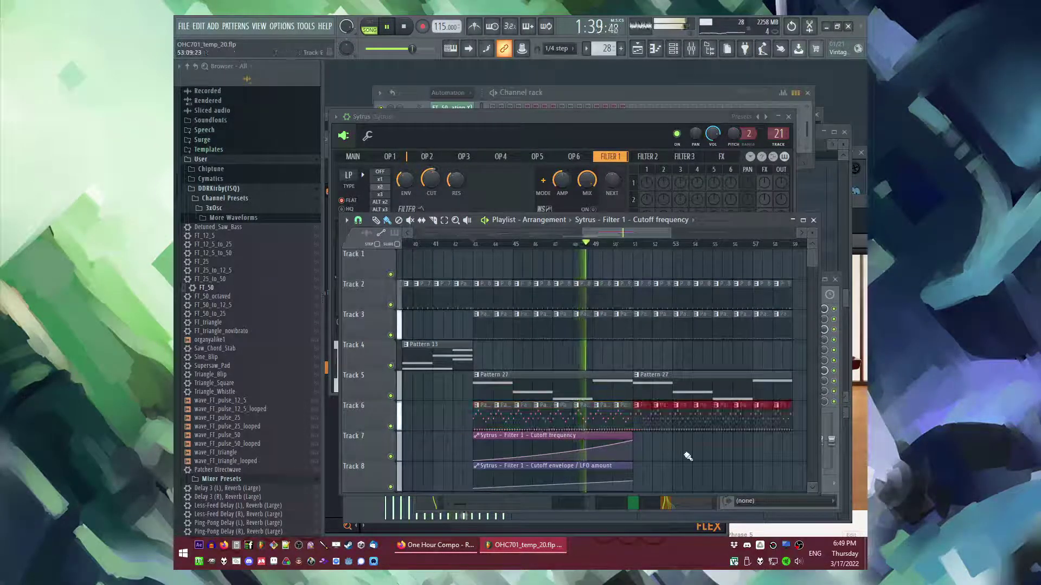
Step: Open Pattern 27's Dystopian Lead part and delete the last note, C#4 at bar 7
scroll(692, 414, up, 2)
scroll(658, 409, down, 1)
scroll(647, 421, down, 2)
double_click(595, 364)
click(534, 156)
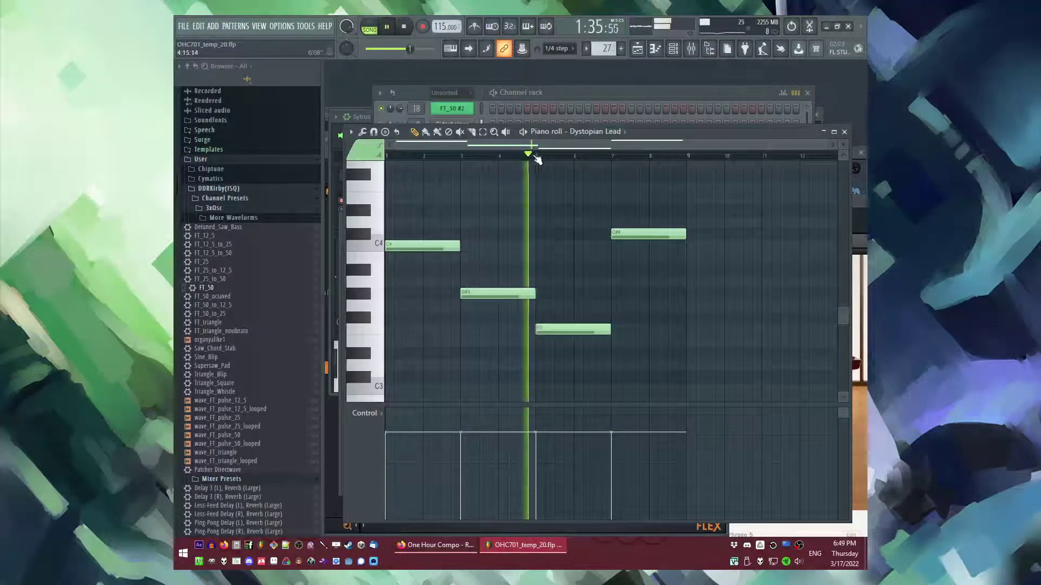
scroll(708, 302, up, 2)
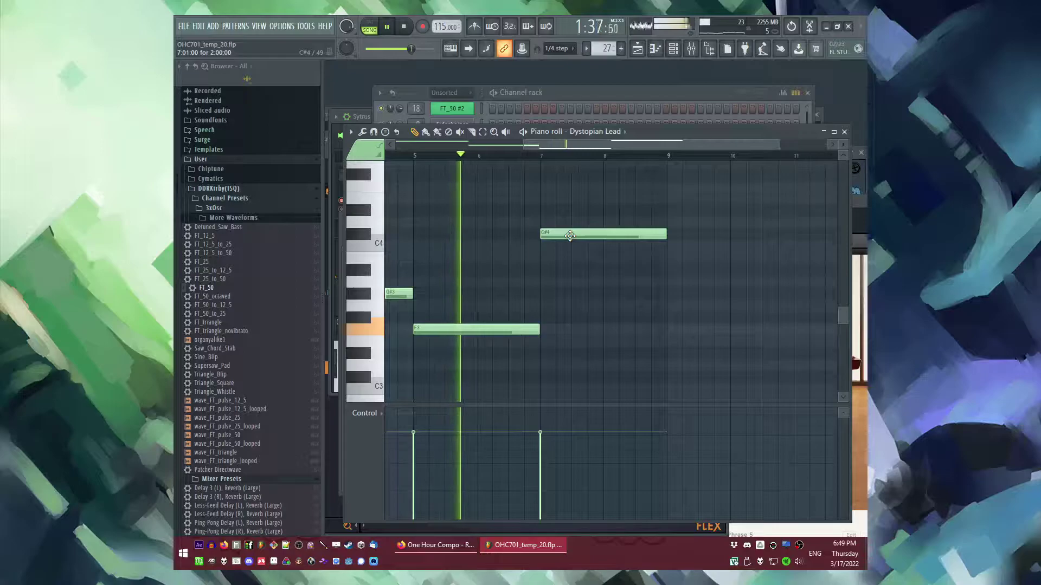
right_click(570, 235)
Step: Try a G3 note at bar 7 of the Dystopian Lead part and remove it again
click(548, 305)
scroll(632, 284, down, 2)
scroll(632, 284, up, 2)
key(space)
right_click(549, 304)
scroll(649, 293, down, 1)
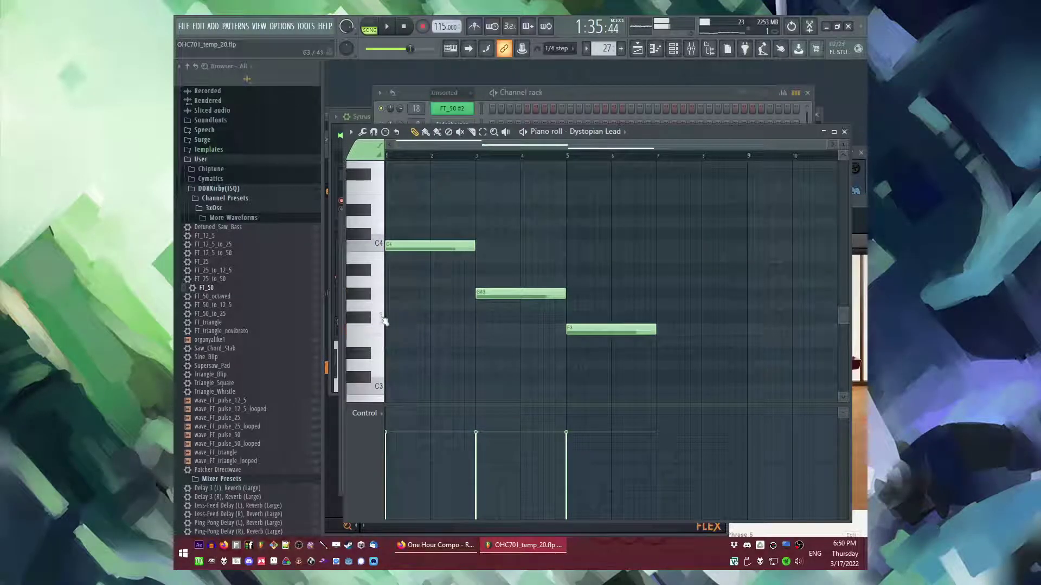
Step: Add a two-bar A#3 note at bar 7 of the Dystopian Lead part during playback
key(space)
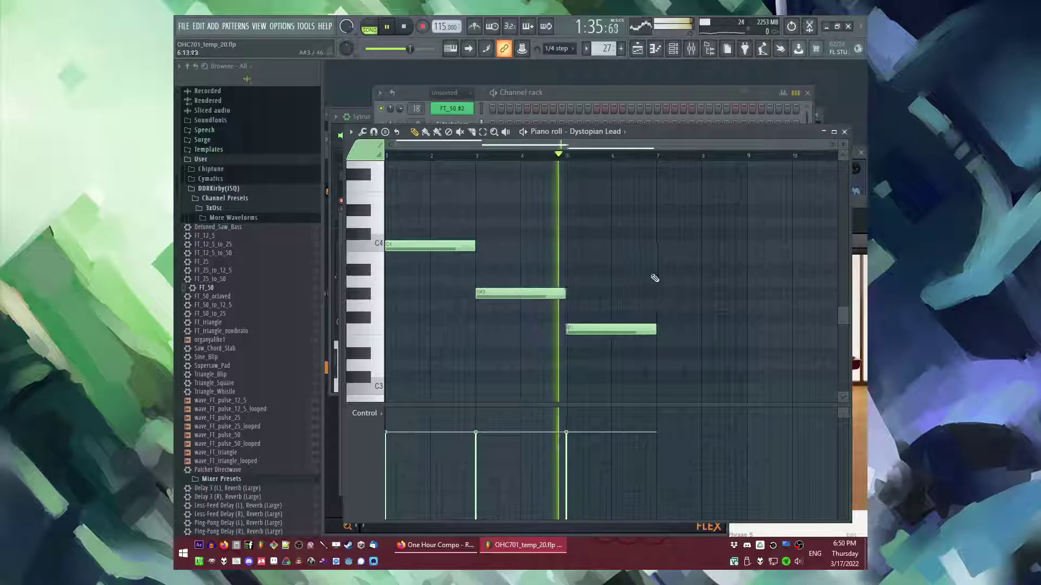
click(659, 269)
scroll(642, 268, up, 5)
scroll(637, 300, down, 4)
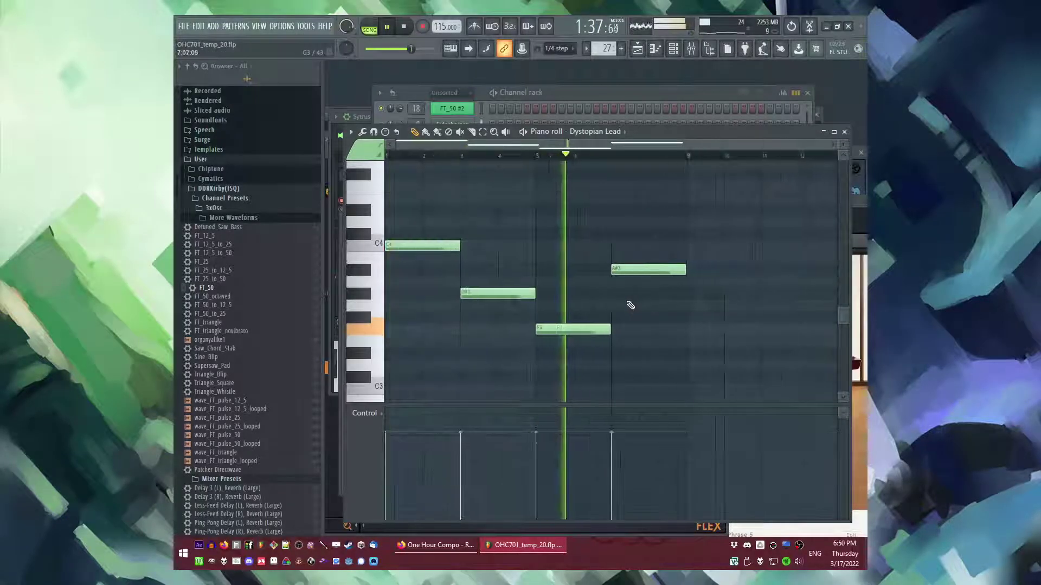
Step: Extend both Sytrus filter automation clips to the end of bar 58 and replay the section
key(F5)
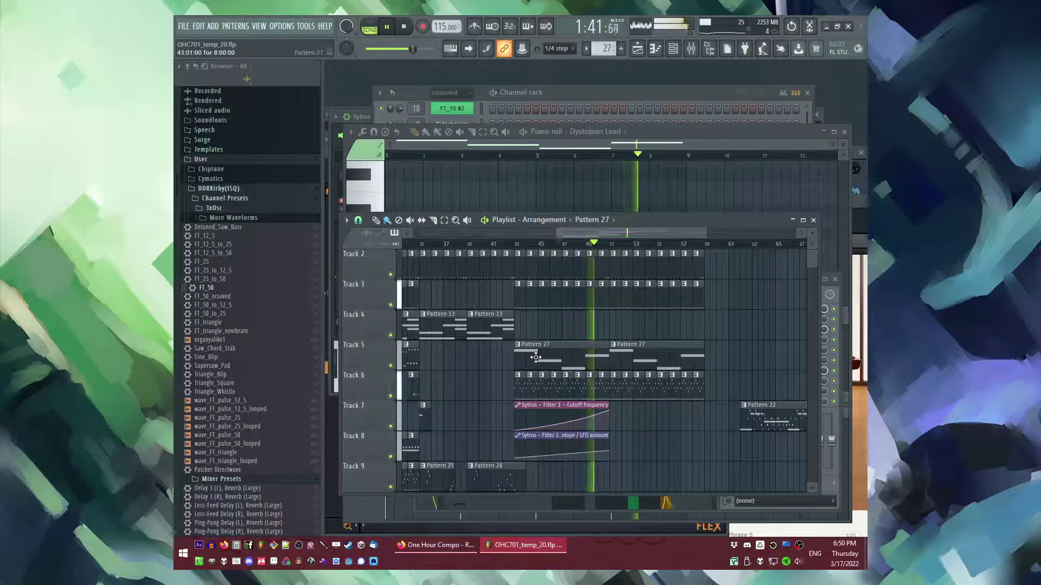
scroll(658, 428, up, 3)
drag(576, 411, 740, 391)
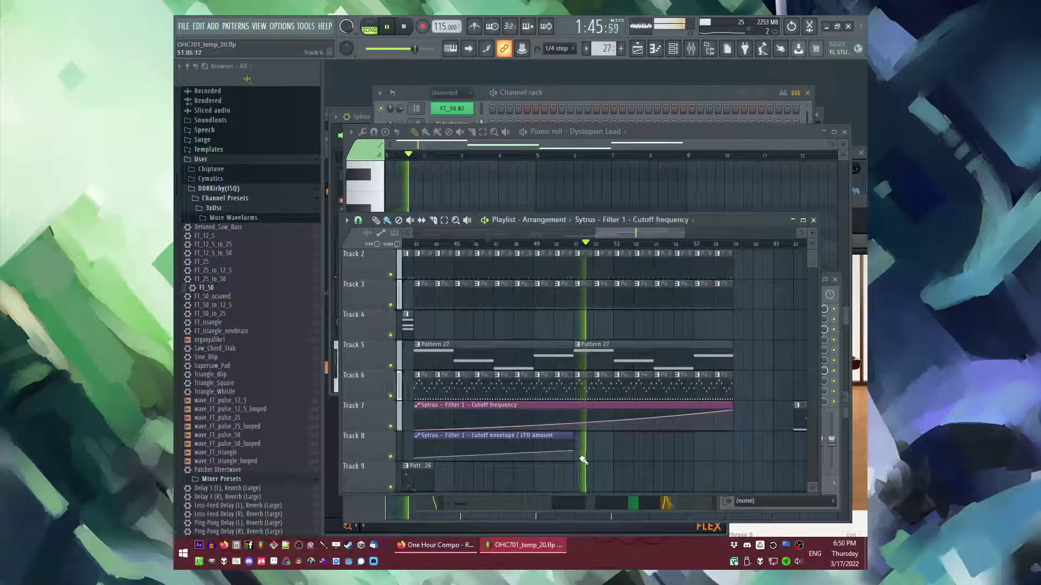
drag(575, 451, 731, 448)
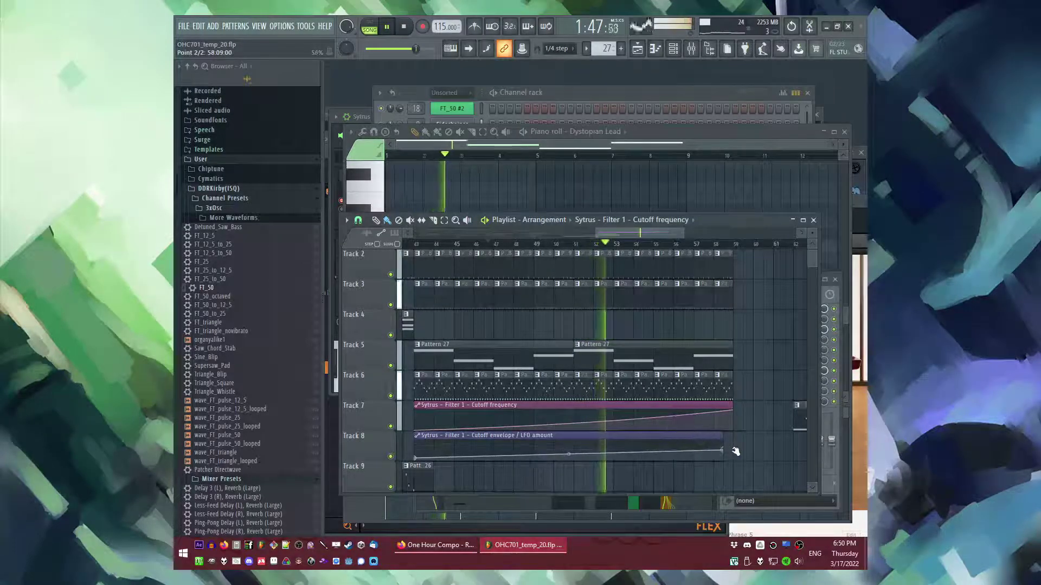
click(485, 236)
click(510, 245)
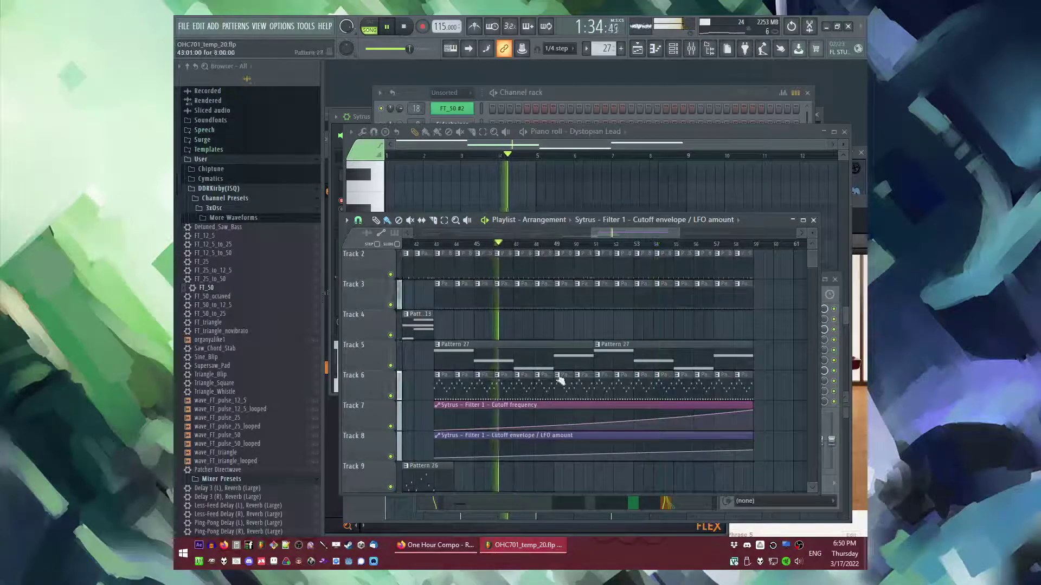
Step: Copy a clip from the earlier arrangement on Track 2 and paste it in place of a clip in the new section
scroll(569, 423, down, 1)
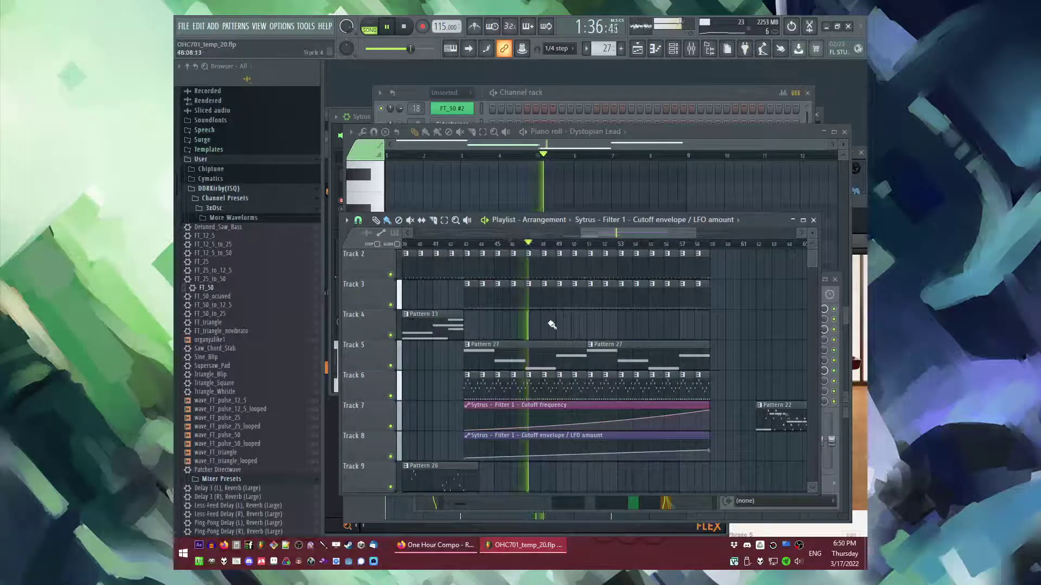
scroll(552, 321, up, 1)
scroll(729, 328, down, 6)
scroll(708, 334, down, 3)
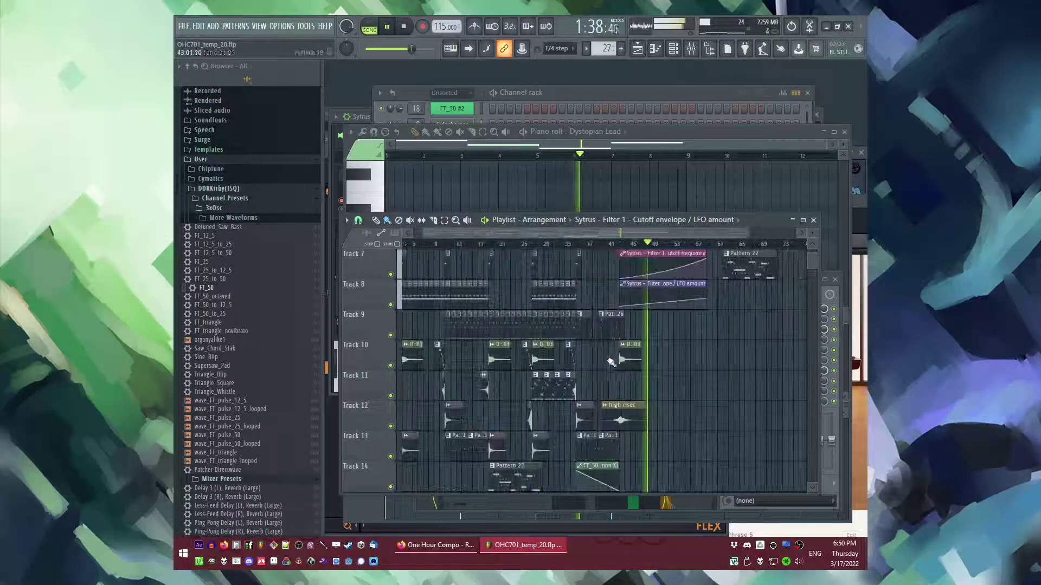
scroll(569, 364, up, 2)
scroll(432, 346, up, 6)
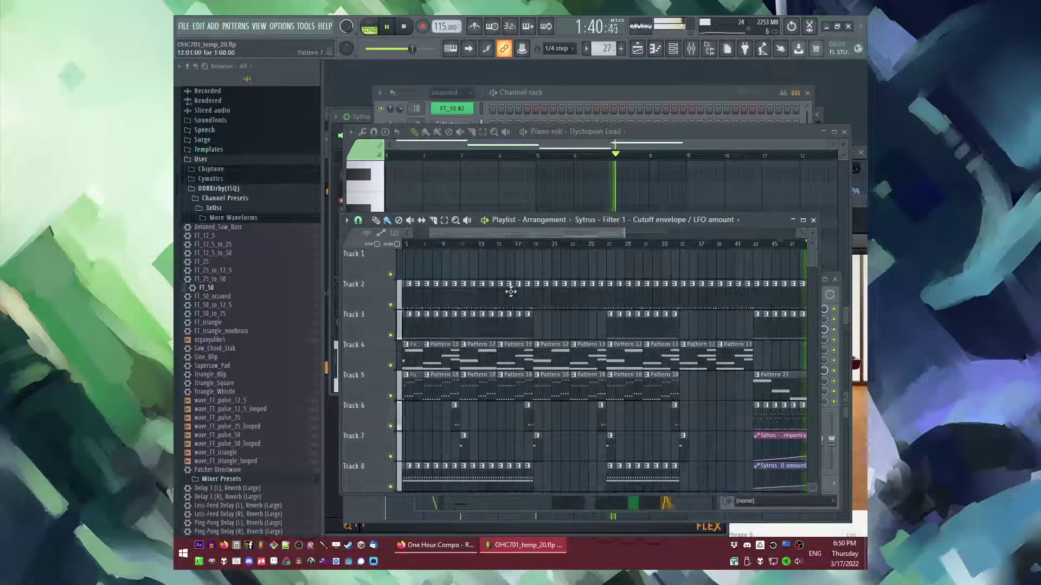
scroll(528, 293, up, 2)
mouse_move(532, 292)
mouse_down()
mouse_move(453, 309)
mouse_move(523, 304)
mouse_up()
scroll(534, 300, down, 5)
scroll(732, 317, up, 5)
scroll(603, 308, up, 1)
right_click(456, 297)
key(ctrl+v)
drag(442, 298, 464, 303)
key(ctrl+d)
Step: Move the Pattern 22 clip from Track 7 to Track 9 at bar 59 and save a new version of the project
scroll(696, 362, down, 3)
scroll(694, 365, down, 2)
drag(685, 389, 649, 453)
scroll(659, 364, up, 2)
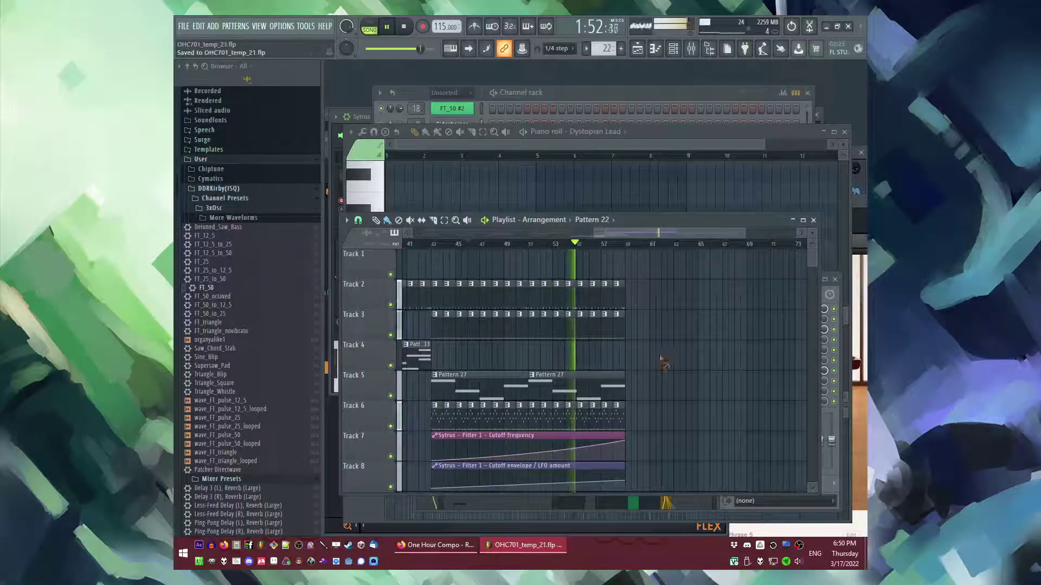
Step: Add a control point to the Sytrus cutoff automation so the curve rises more steeply at the end
scroll(661, 359, down, 2)
scroll(600, 388, up, 3)
scroll(620, 399, down, 2)
right_click(592, 390)
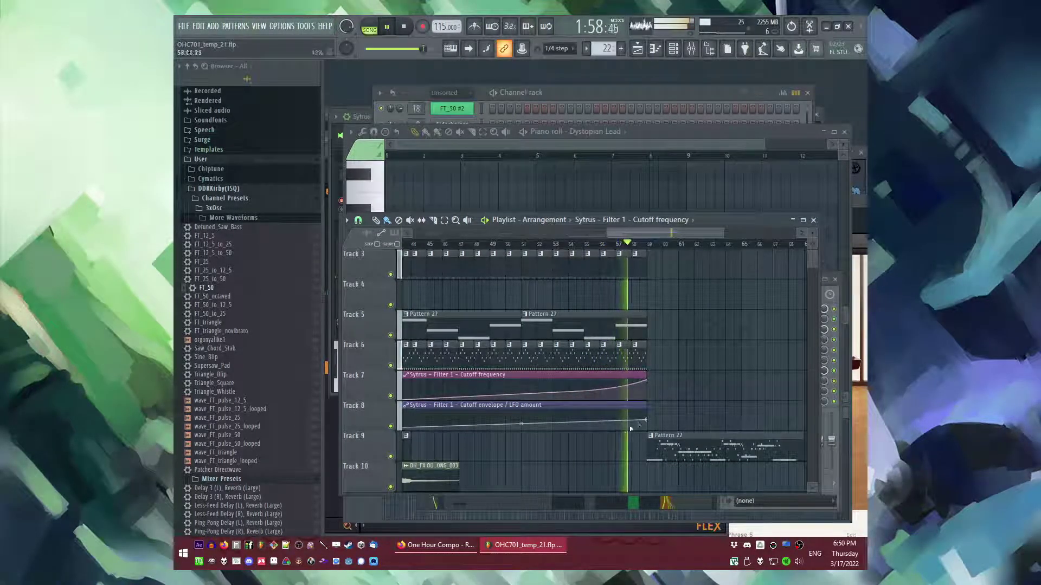
scroll(702, 318, up, 2)
Step: Check the mixer levels, look over the arrangement's tracks, and replay the song from about bar 50
key(F9)
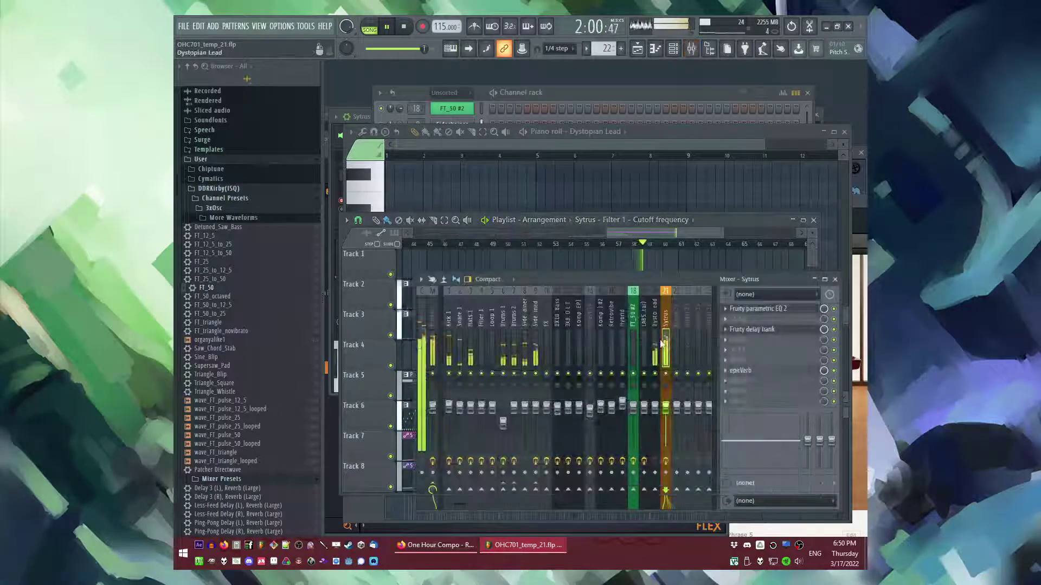
key(F5)
scroll(619, 318, down, 3)
scroll(662, 334, down, 3)
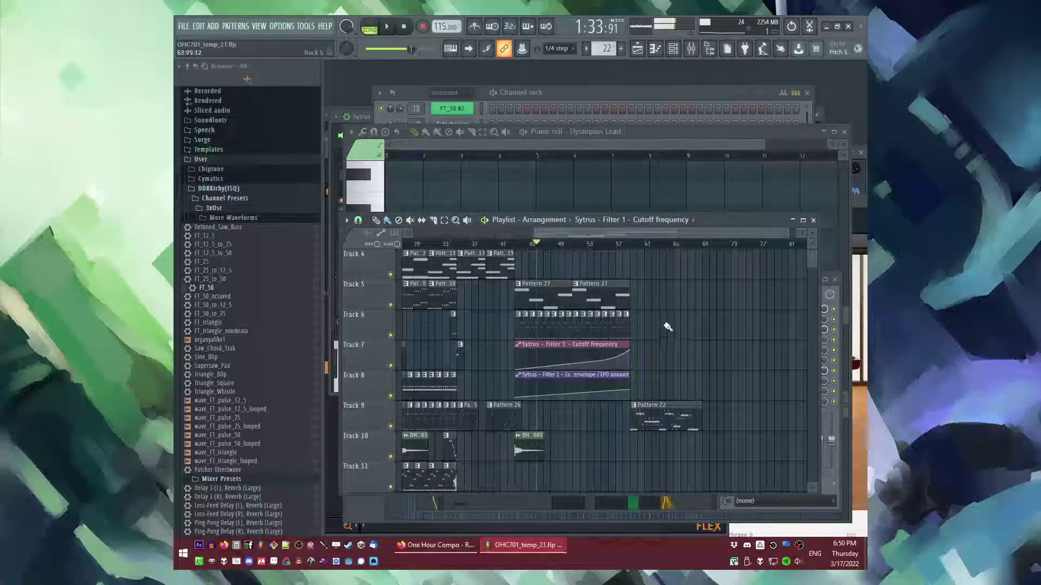
scroll(596, 326, up, 3)
scroll(520, 245, up, 3)
click(500, 245)
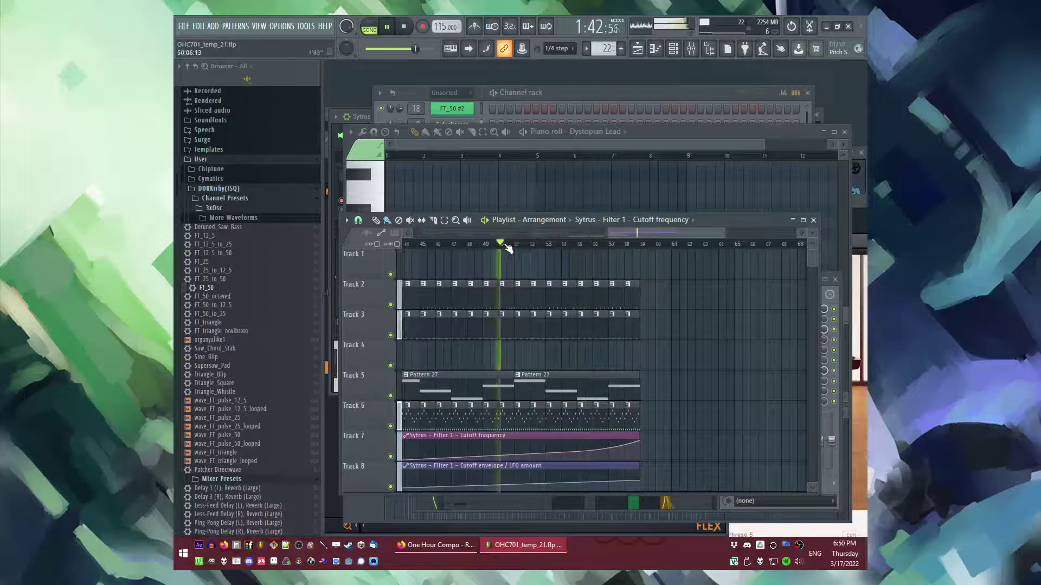
Step: Move epicVerb up to the sixth effect slot of Sytrus's mixer track and load Fruity Limiter in the eighth
key(F9)
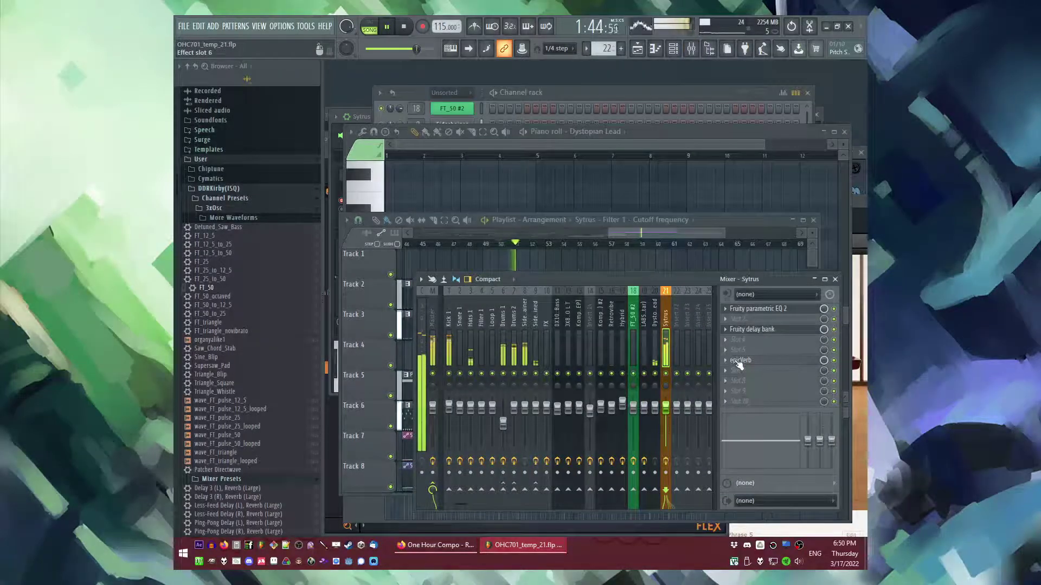
click(738, 381)
click(678, 341)
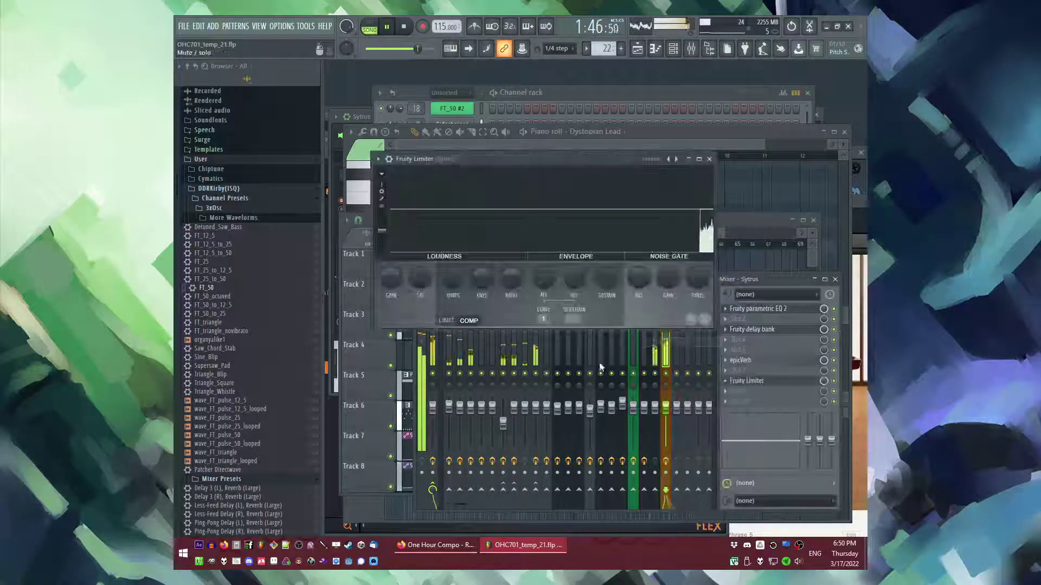
Step: Sidechain the Sidechainer mixer track to the Sytrus mixer track
click(525, 349)
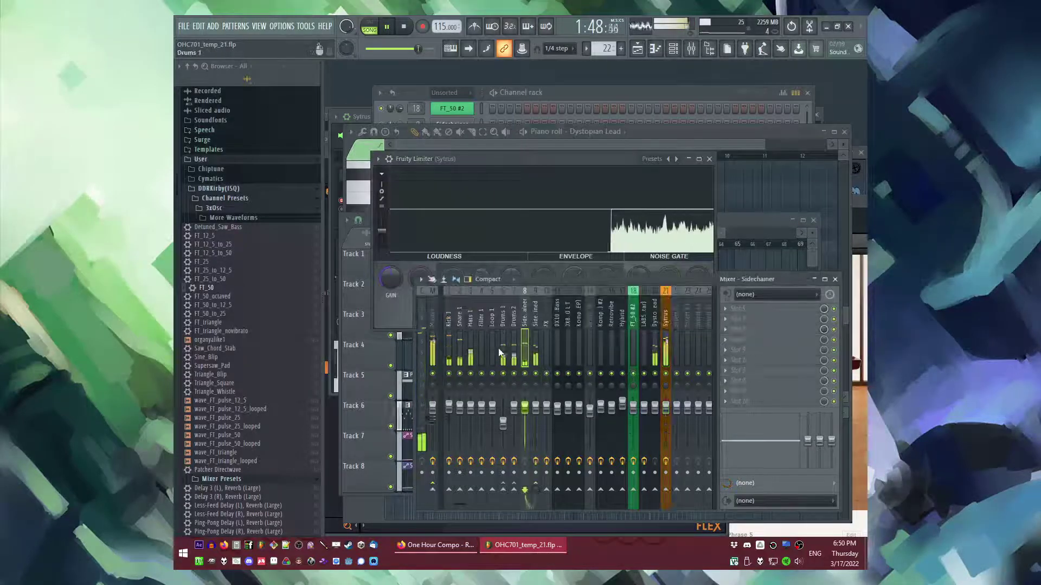
right_click(666, 489)
click(691, 497)
click(667, 355)
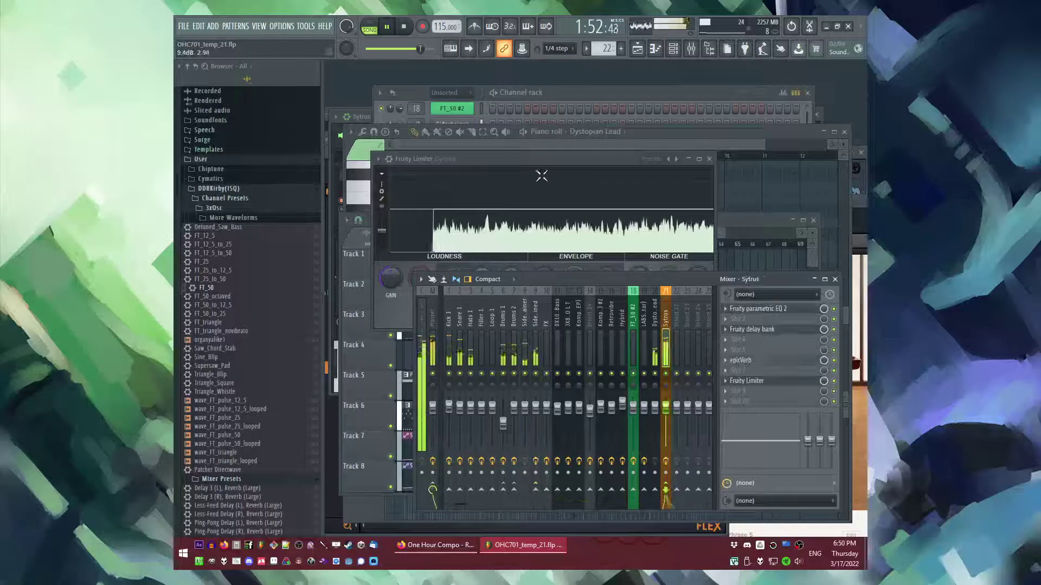
Step: Set Sytrus's Fruity Limiter to compress from sidechain input 1, with the threshold at about -24.6 dB and a raised ratio
click(482, 278)
drag(453, 278, 453, 330)
drag(513, 279, 512, 254)
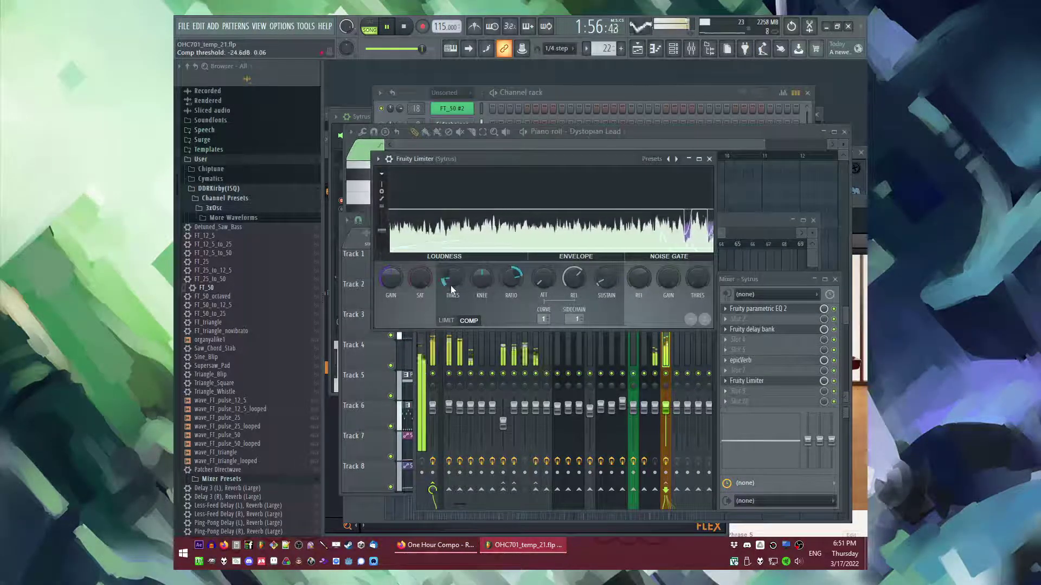
Step: Move the run of Track 2 drum clips that begins at bar 43 so that it starts at bar 51
key(F5)
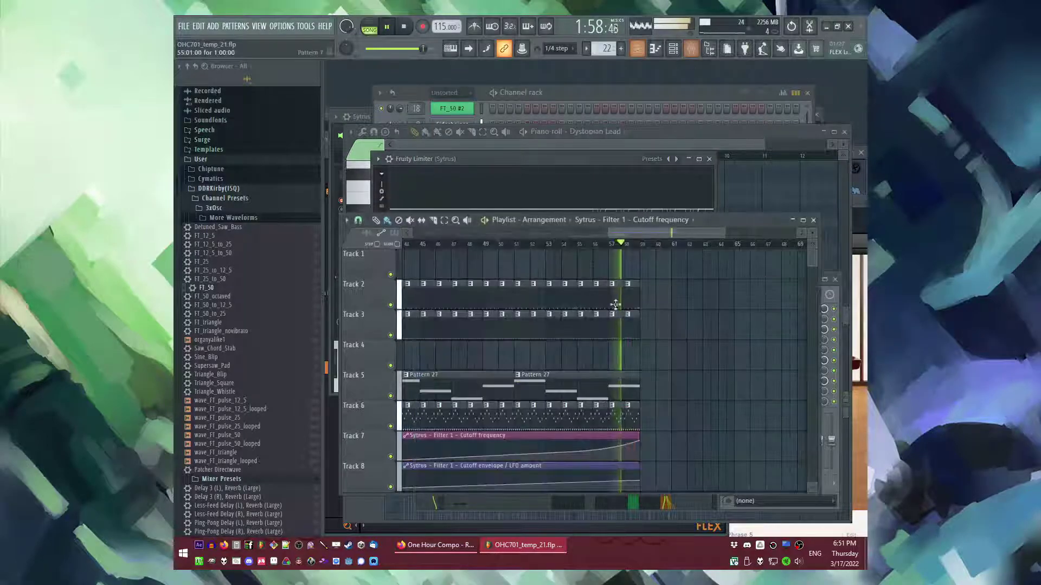
scroll(728, 316, down, 3)
drag(589, 245, 550, 247)
scroll(551, 250, up, 3)
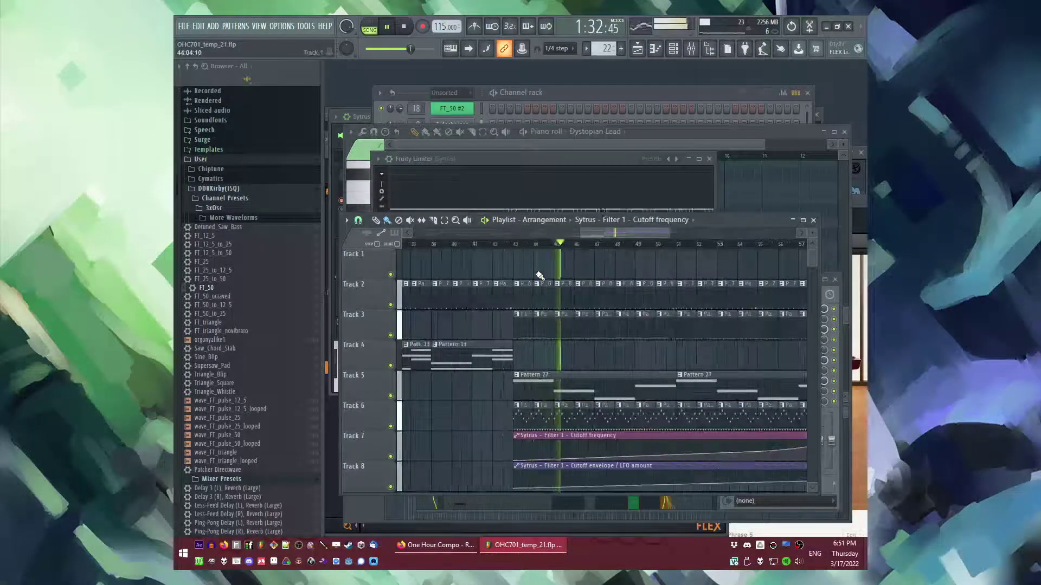
click(588, 248)
drag(602, 232, 613, 232)
drag(484, 296, 805, 297)
key(ctrl+z)
scroll(702, 290, down, 2)
drag(741, 294, 626, 303)
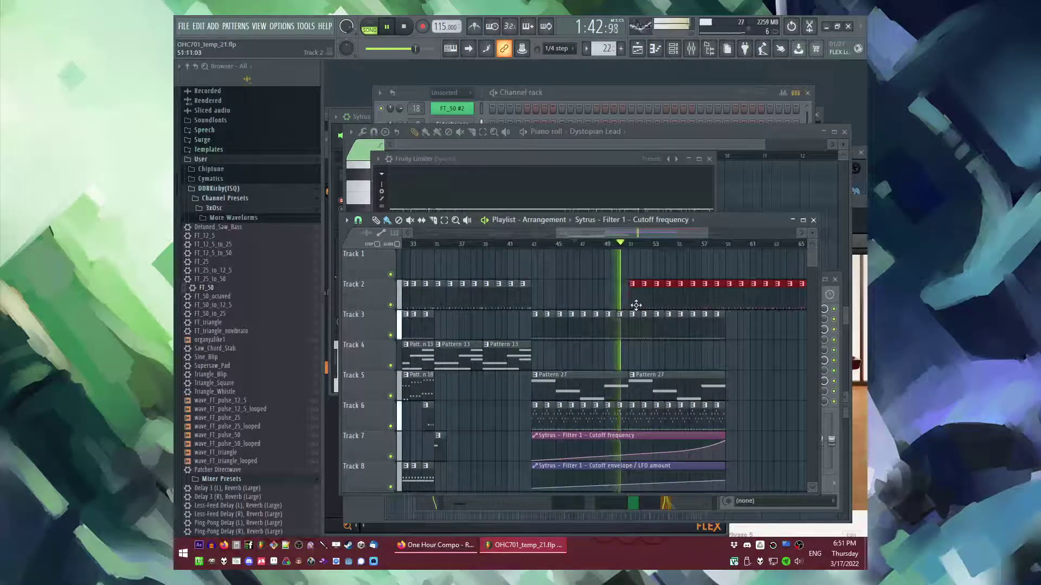
Step: Copy the song opening's DH_FX OUT LONG_003, reverse swell and VEC1 BD ReverbFX 02 clips to bar 59 on Tracks 10, 12 and 13
scroll(650, 280, down, 3)
scroll(653, 276, down, 4)
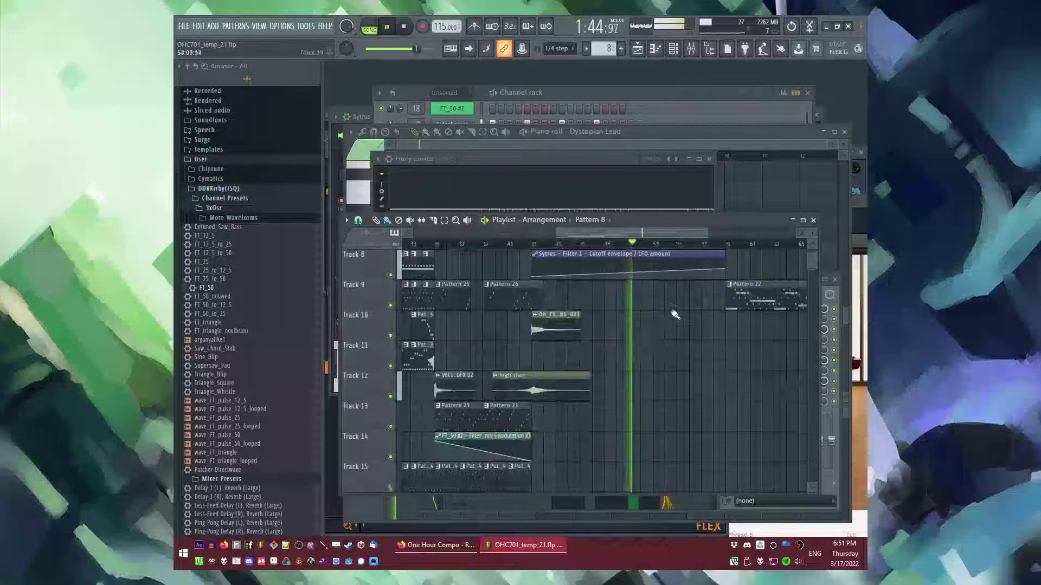
scroll(674, 309, down, 3)
drag(484, 338, 509, 407)
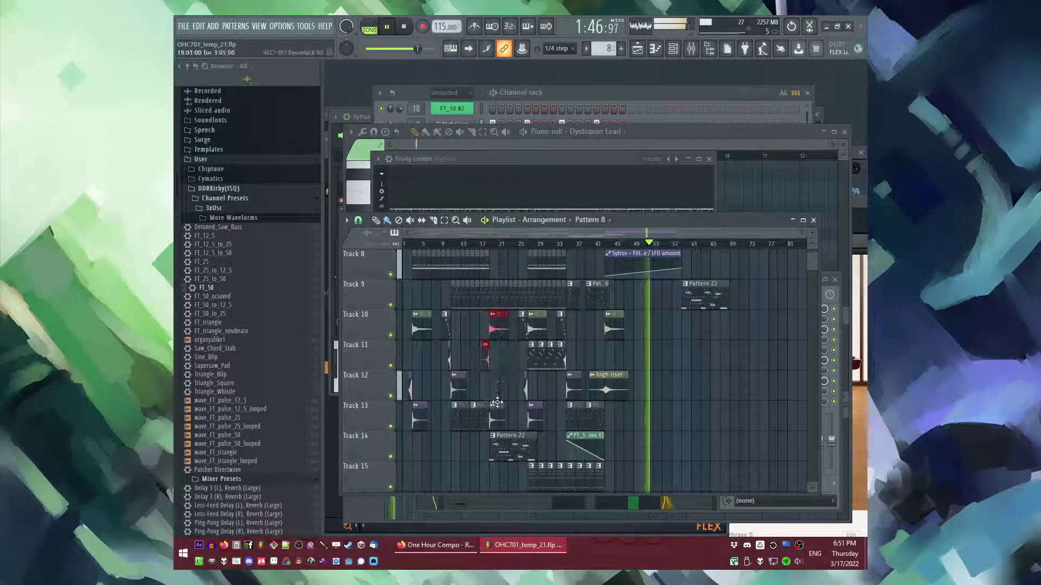
drag(411, 327, 436, 427)
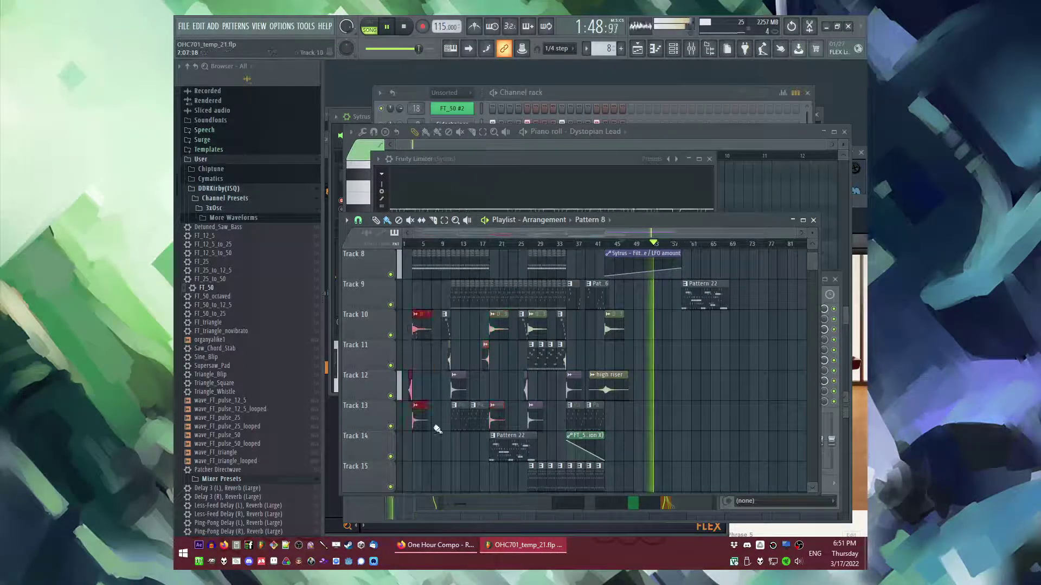
key(ctrl+c)
scroll(693, 344, up, 5)
scroll(675, 346, down, 1)
key(ctrl+v)
drag(606, 335, 686, 335)
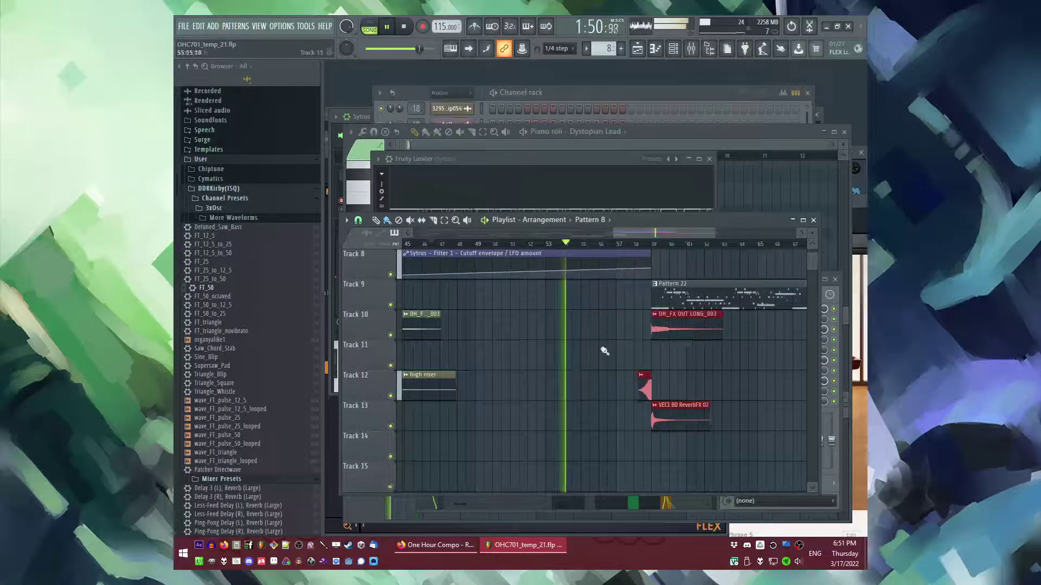
key(ctrl+d)
Step: Copy the bell swell and VEC1 BD ReverbFX 02 clips from around bar 19 to bar 53 on Tracks 9 and 10
scroll(563, 357, down, 5)
scroll(512, 350, up, 1)
drag(473, 321, 493, 358)
key(ctrl+c)
drag(430, 360, 534, 333)
scroll(759, 358, up, 4)
key(ctrl+v)
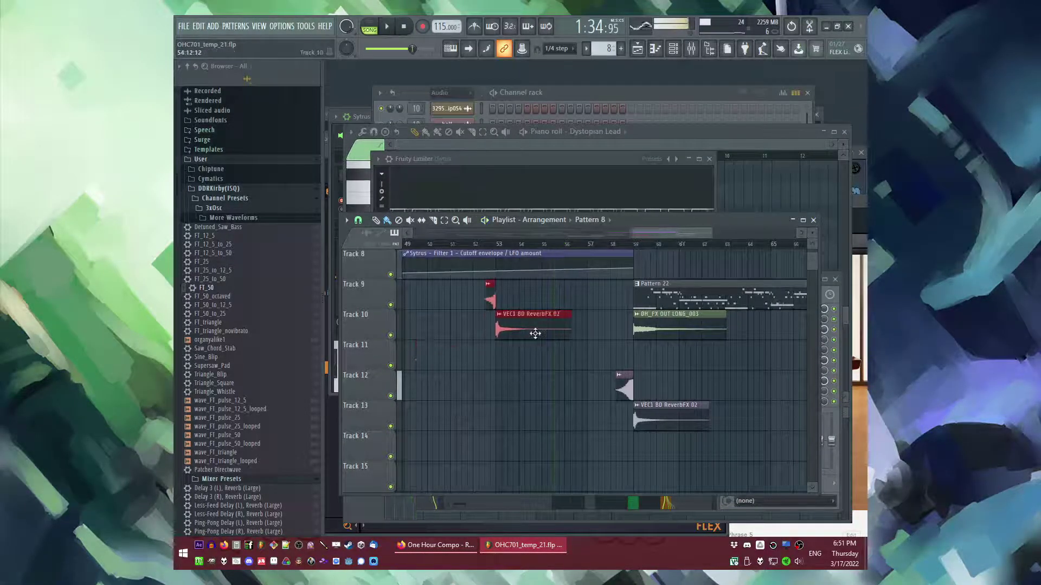
Step: Nudge the bell clip on Track 9 slightly earlier so that it ends exactly at bar 53
scroll(645, 374, up, 5)
scroll(646, 374, down, 2)
scroll(547, 447, down, 4)
scroll(619, 398, up, 1)
scroll(619, 399, up, 2)
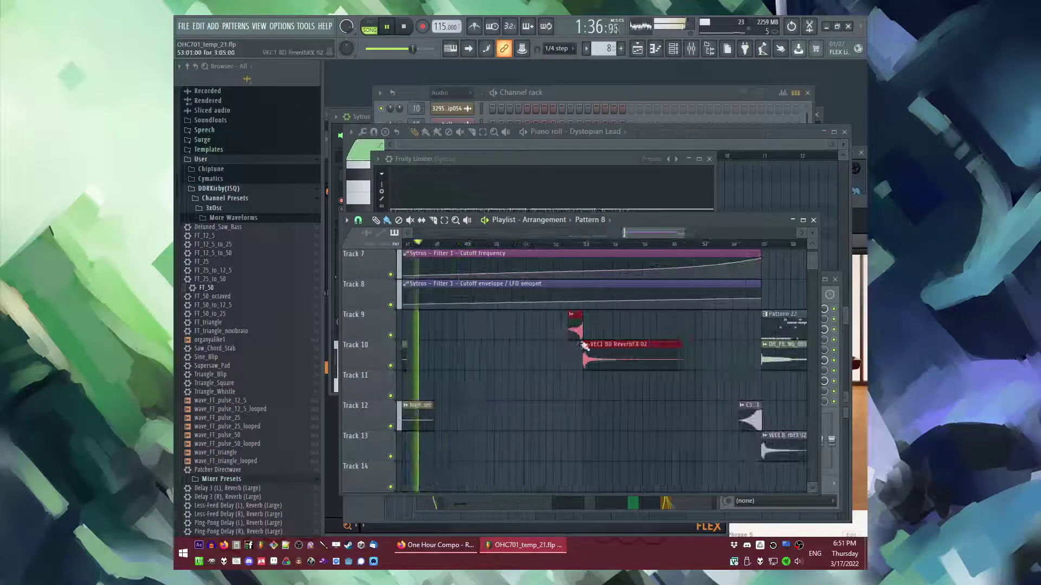
click(589, 220)
click(624, 93)
click(561, 323)
scroll(567, 329, up, 3)
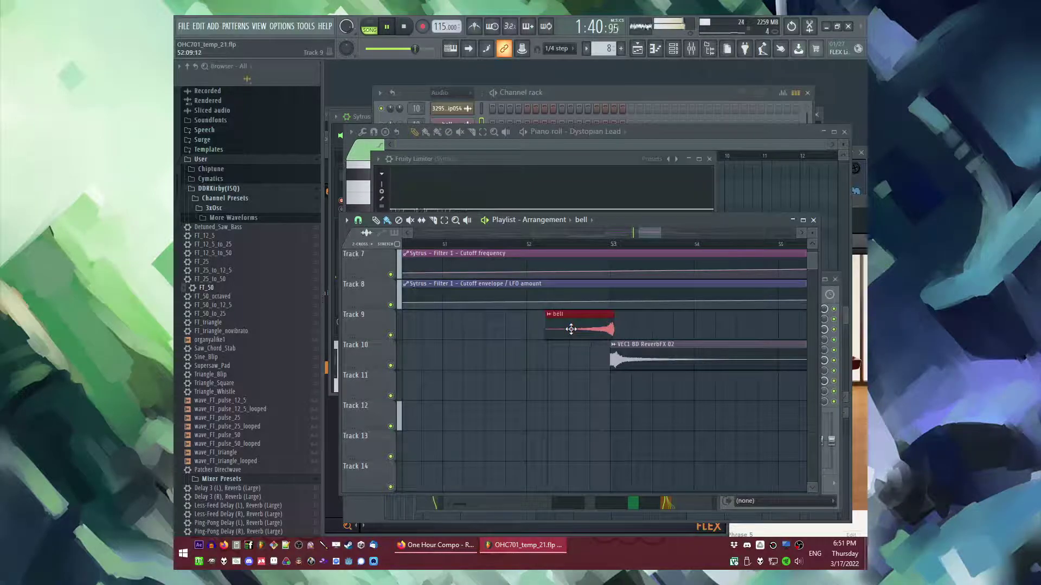
drag(572, 329, 569, 329)
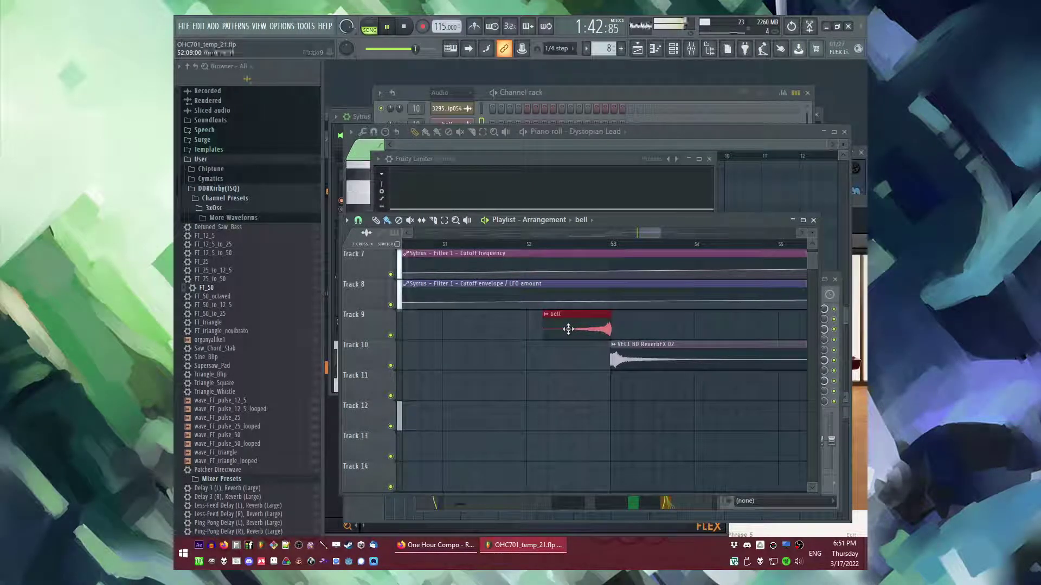
Step: Save a new project version and move the bell and VEC1 BD ReverbFX 02 clips two bars earlier to meet at bar 51
scroll(585, 400, up, 6)
scroll(609, 359, down, 6)
scroll(609, 359, down, 1)
scroll(609, 359, down, 1)
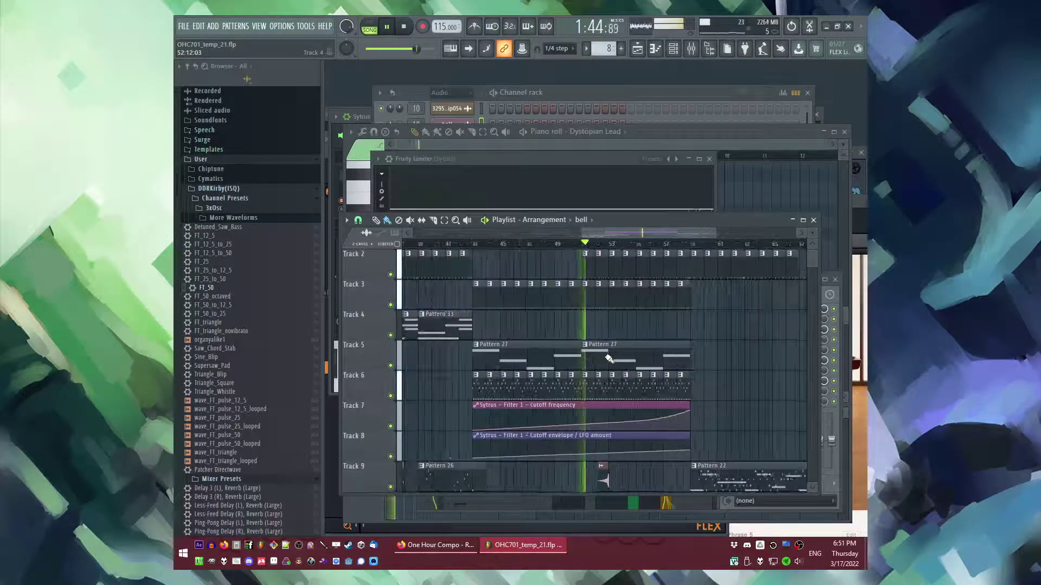
scroll(597, 331, down, 3)
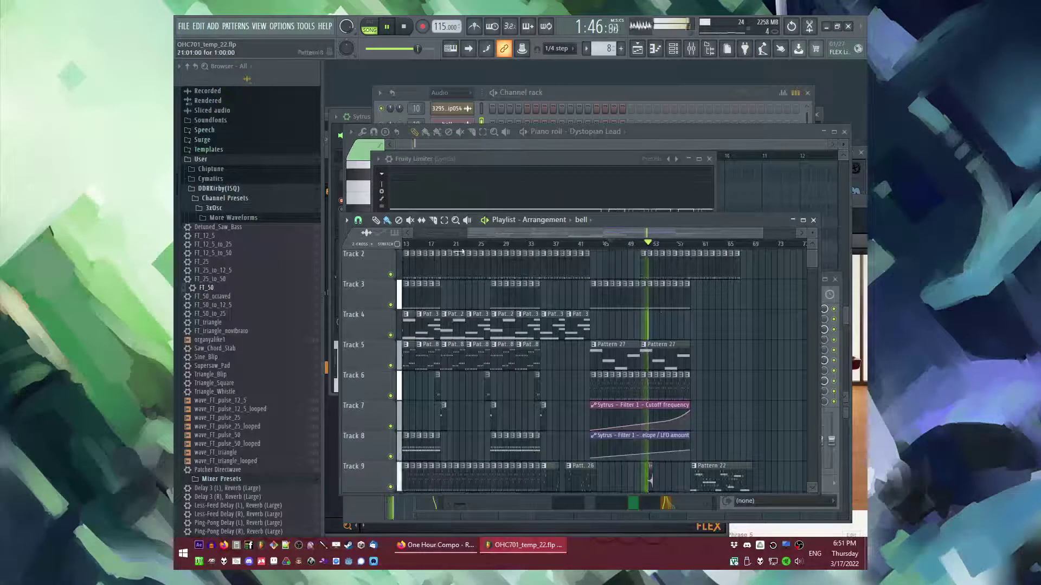
scroll(541, 374, down, 1)
scroll(548, 376, down, 4)
scroll(662, 423, up, 7)
drag(592, 413, 631, 446)
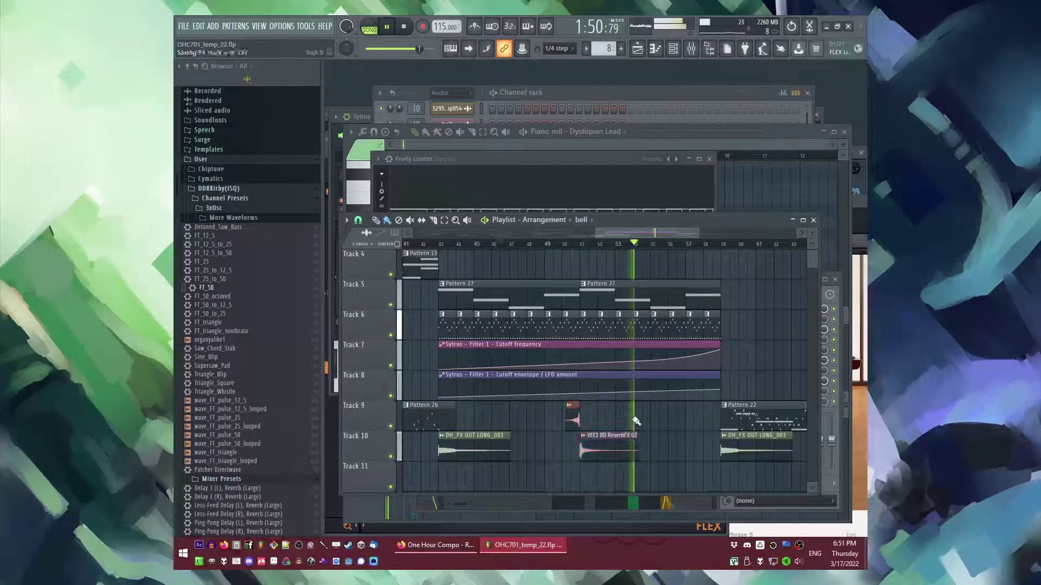
Step: Replace the VEC1 BD ReverbFX 02 clip at bar 51 on Track 10 with a DH_FX OUT LONG_003 clip
scroll(623, 403, down, 2)
right_click(616, 396)
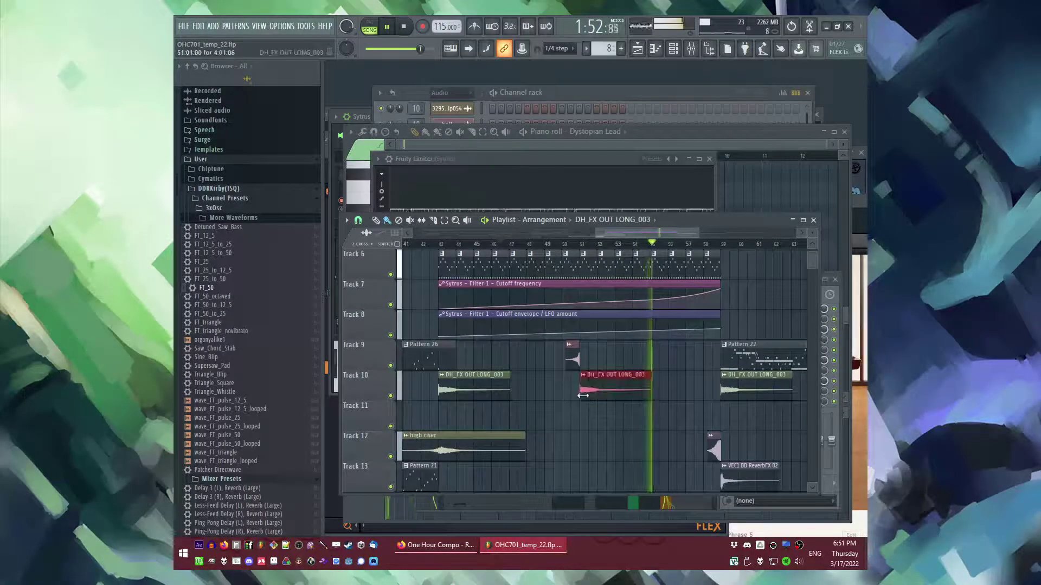
scroll(582, 396, down, 2)
scroll(650, 396, down, 2)
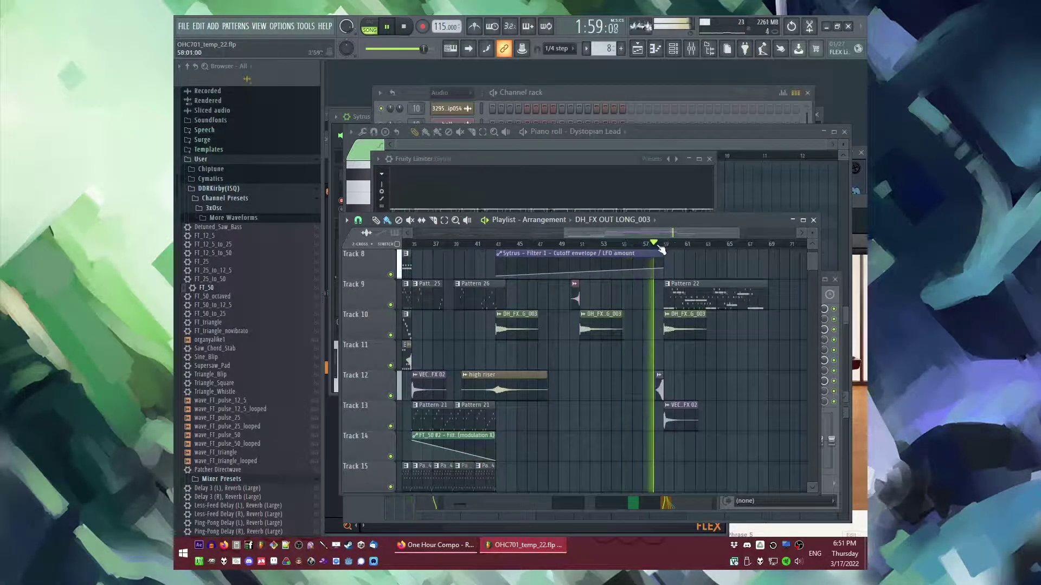
Step: Save another project version and repeat the Track 3 and Track 6 clips from bar 59 to bar 67
scroll(735, 321, up, 4)
scroll(735, 331, up, 3)
scroll(582, 344, up, 1)
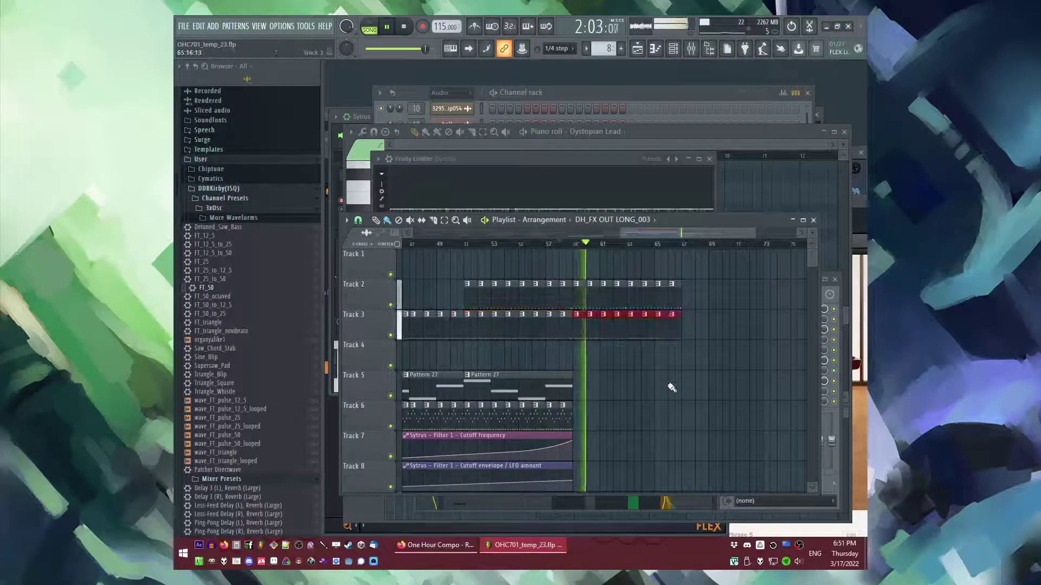
scroll(650, 368, down, 4)
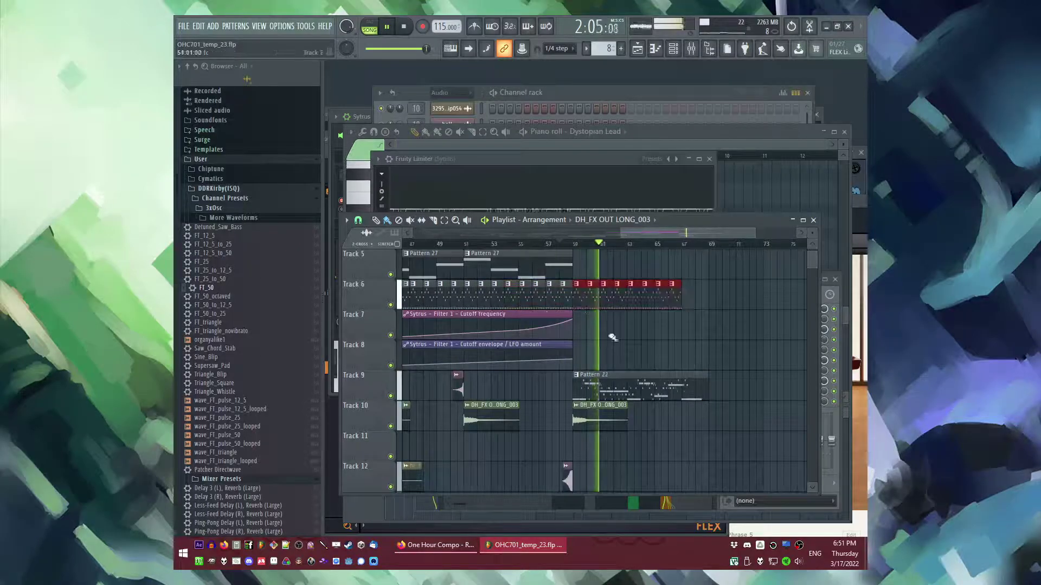
Step: Place two Pattern 18 clips back to back on Track 4, starting at bar 59
scroll(714, 345, up, 3)
scroll(726, 363, down, 3)
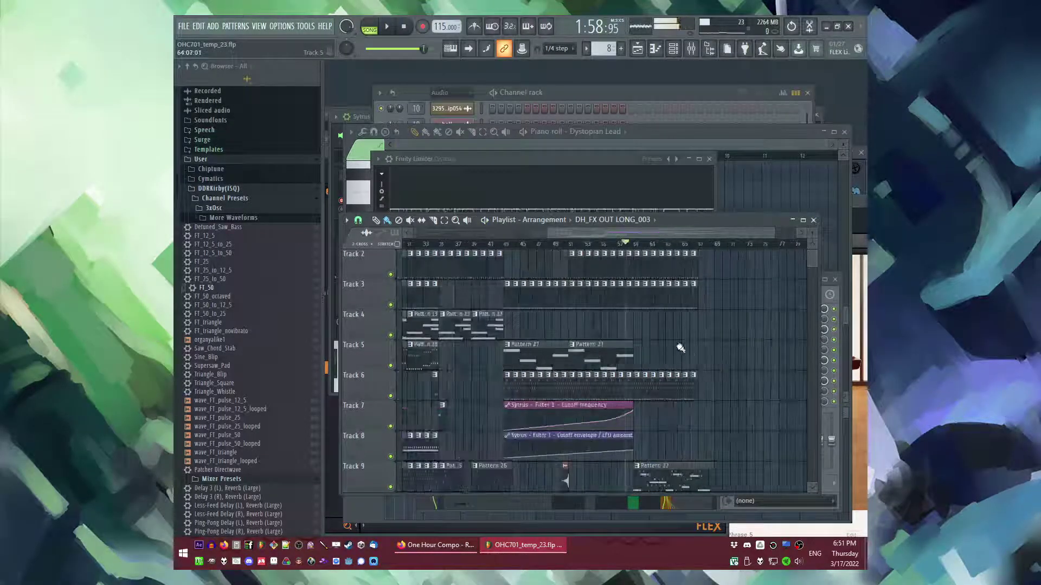
scroll(633, 340, up, 2)
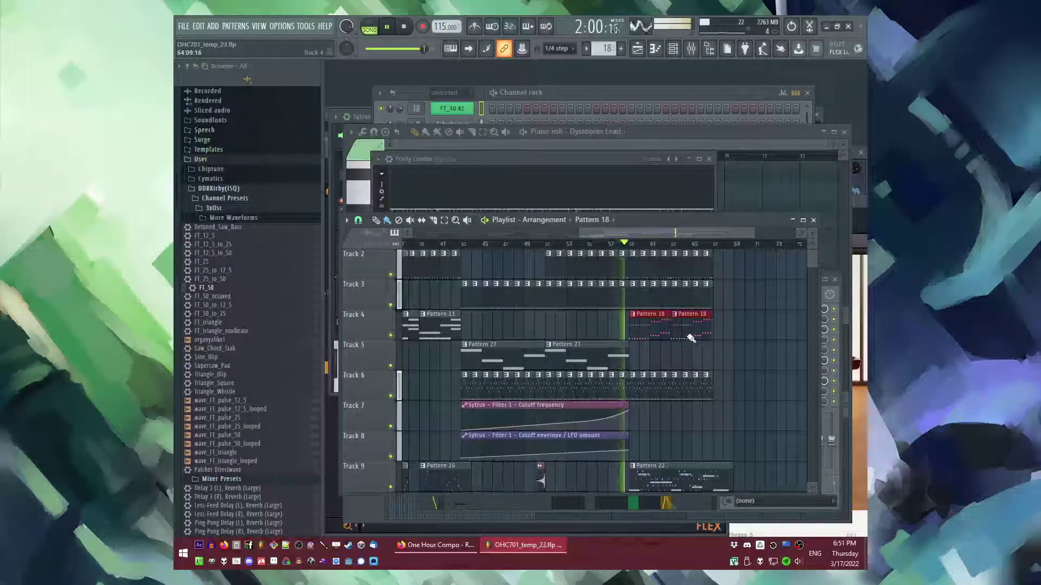
scroll(748, 353, up, 2)
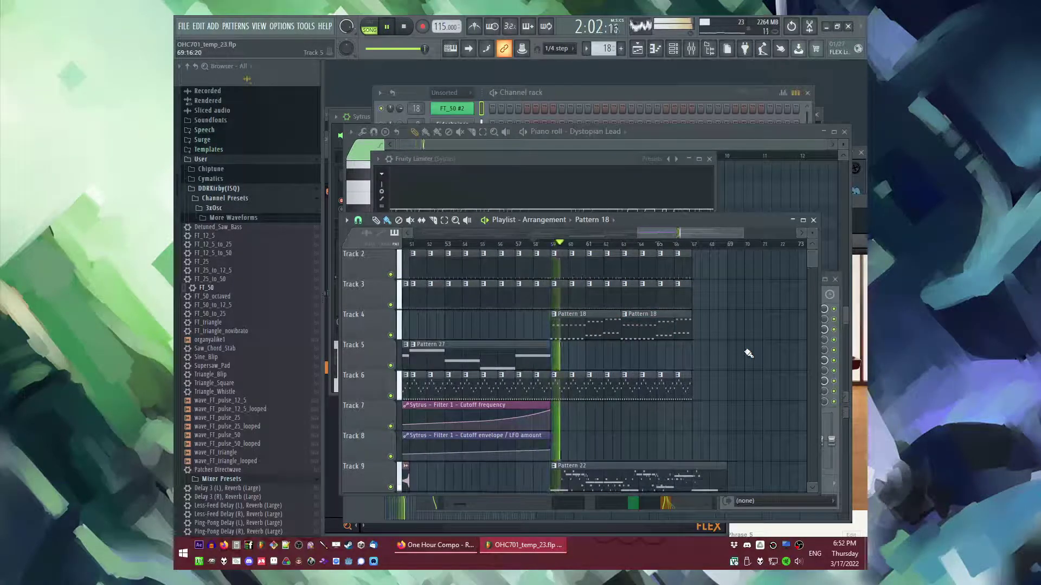
scroll(748, 354, down, 2)
Step: Adjust Sytrus's Fruity parametric EQ 2, setting band 7 to -18.6 dB at 20000 Hz, and return to the playlist
key(F9)
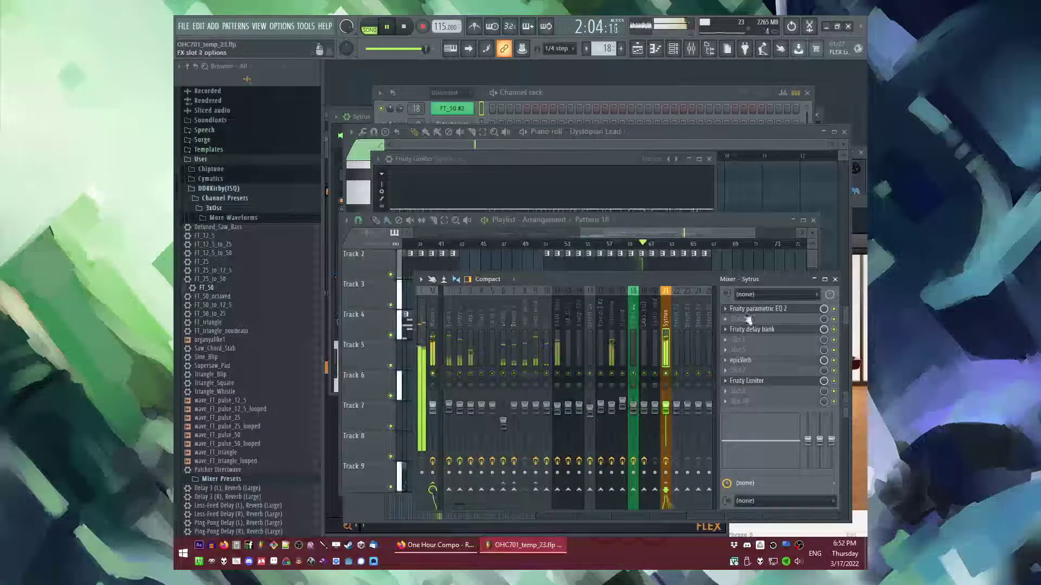
click(754, 308)
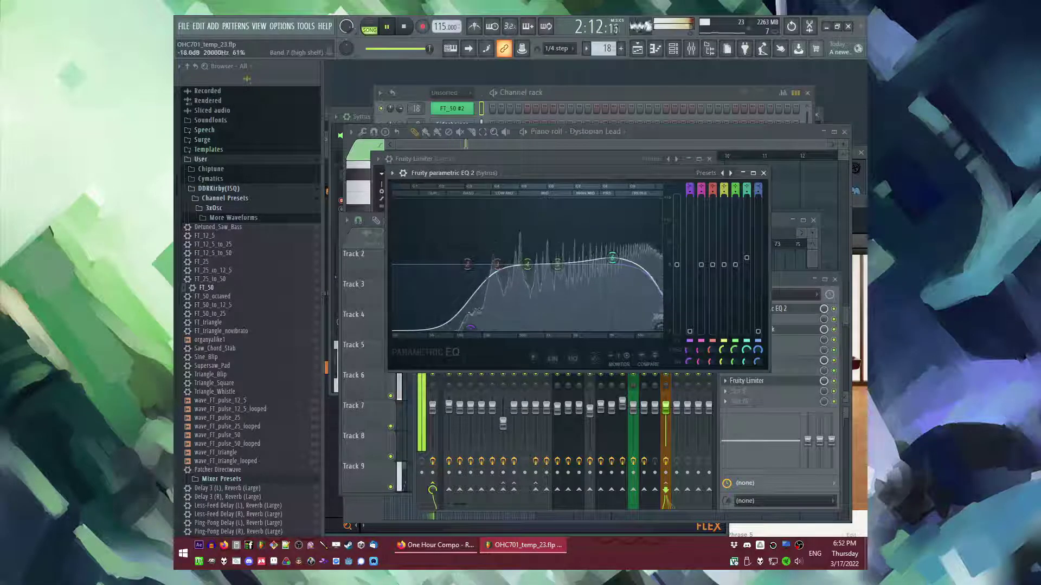
click(763, 174)
key(F9)
key(F5)
key(F5)
Step: Replay the transition into bar 59 several times to check how the Sytrus build-up leads in
click(605, 244)
click(616, 244)
click(619, 247)
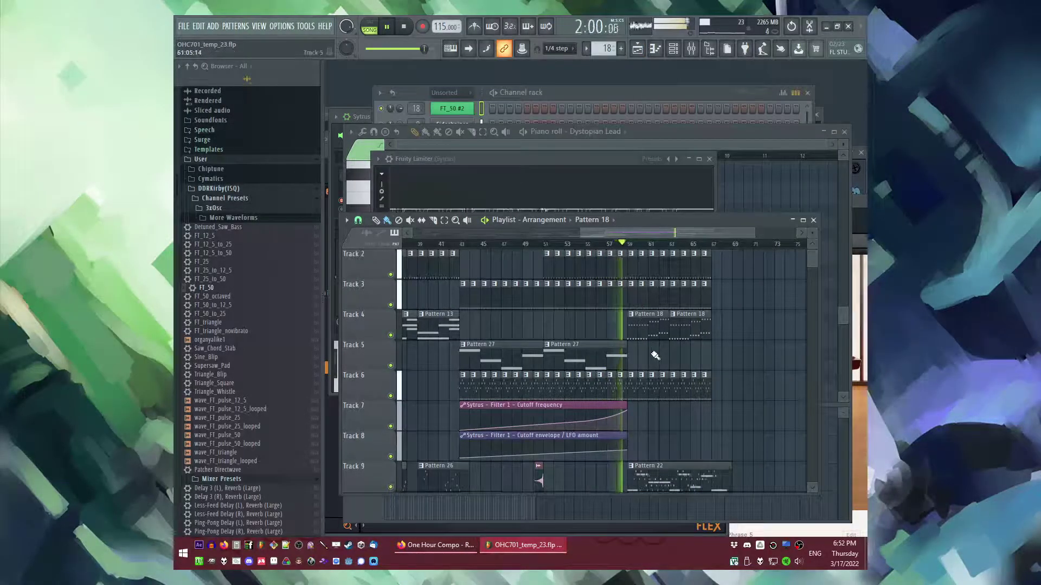
key(F9)
click(626, 241)
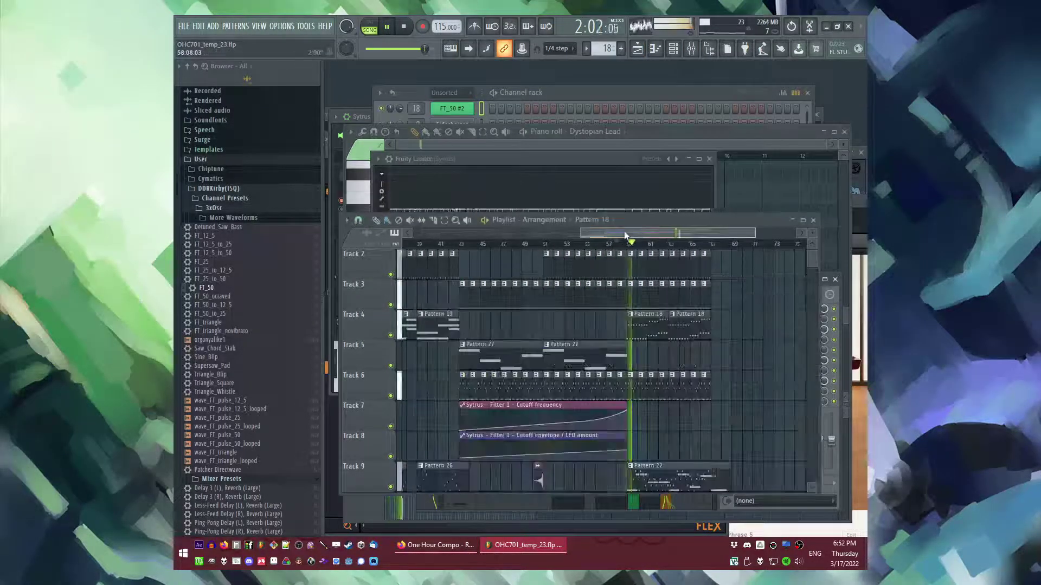
click(618, 244)
Step: Lower the Sytrus cutoff frequency automation on Track 7 before its end so it rises more sharply into bar 59, and replay it
scroll(623, 401, up, 4)
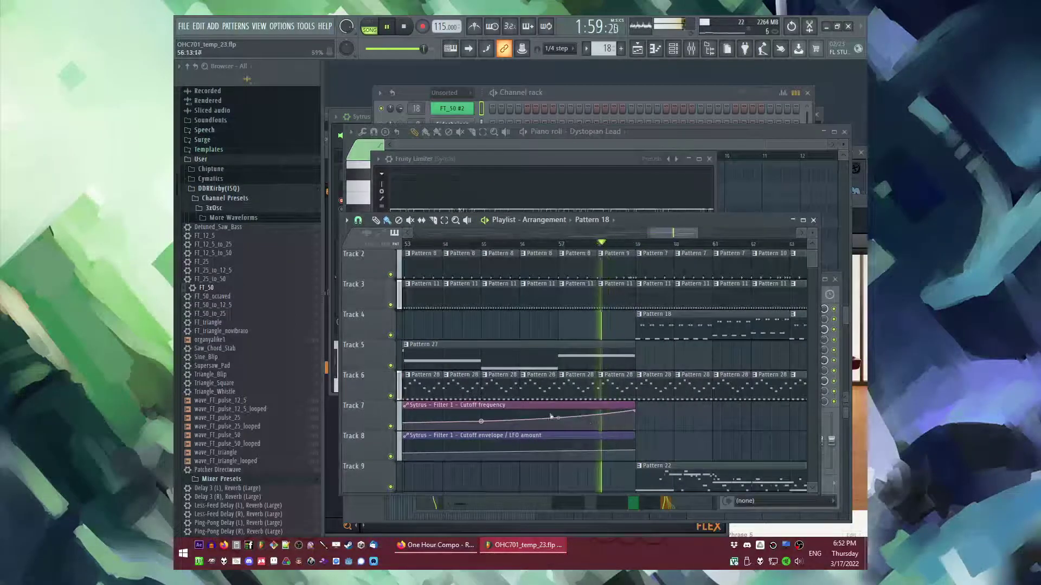
drag(558, 416, 558, 419)
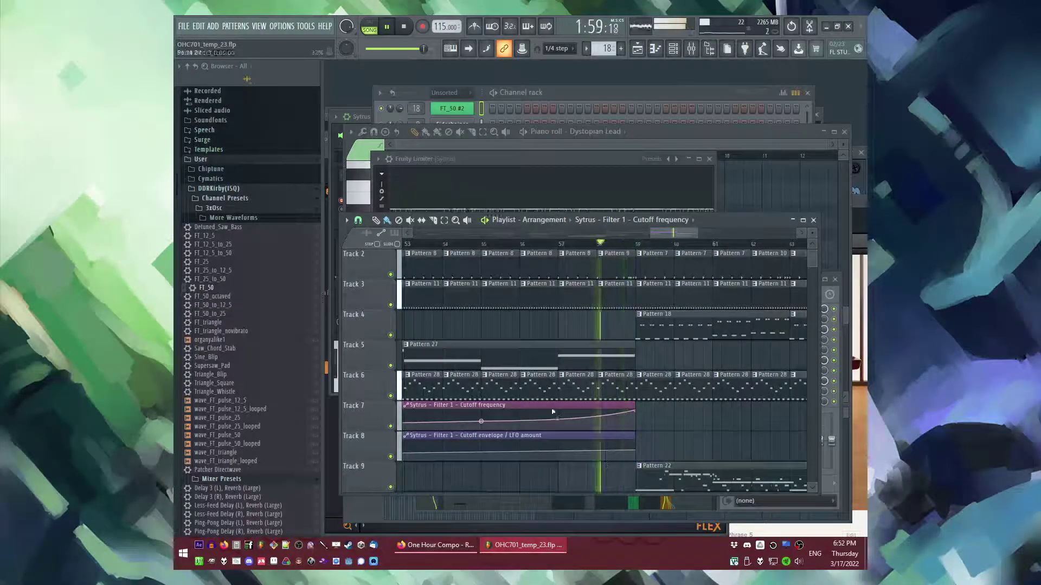
click(483, 244)
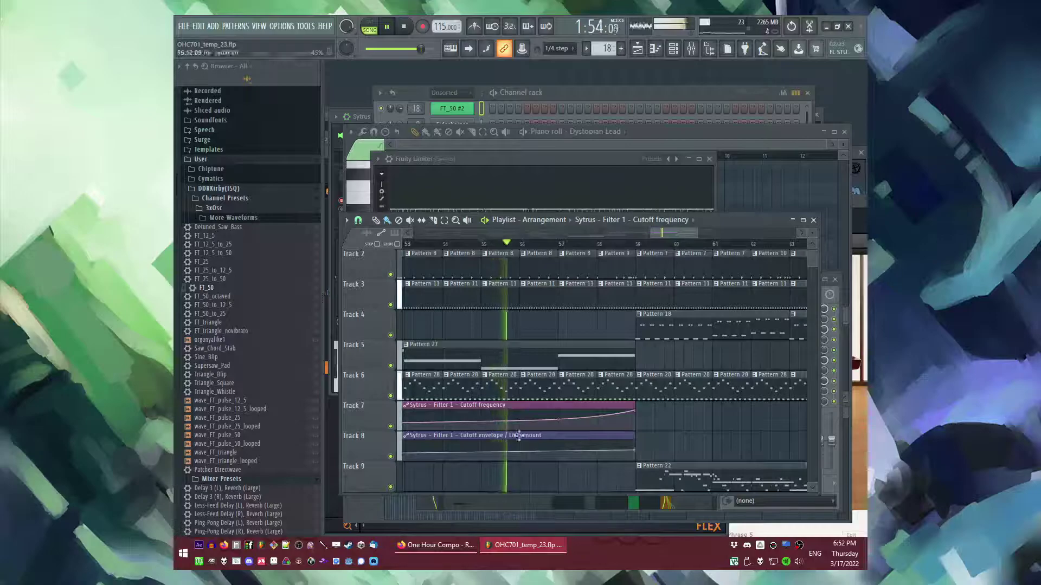
scroll(643, 465, down, 3)
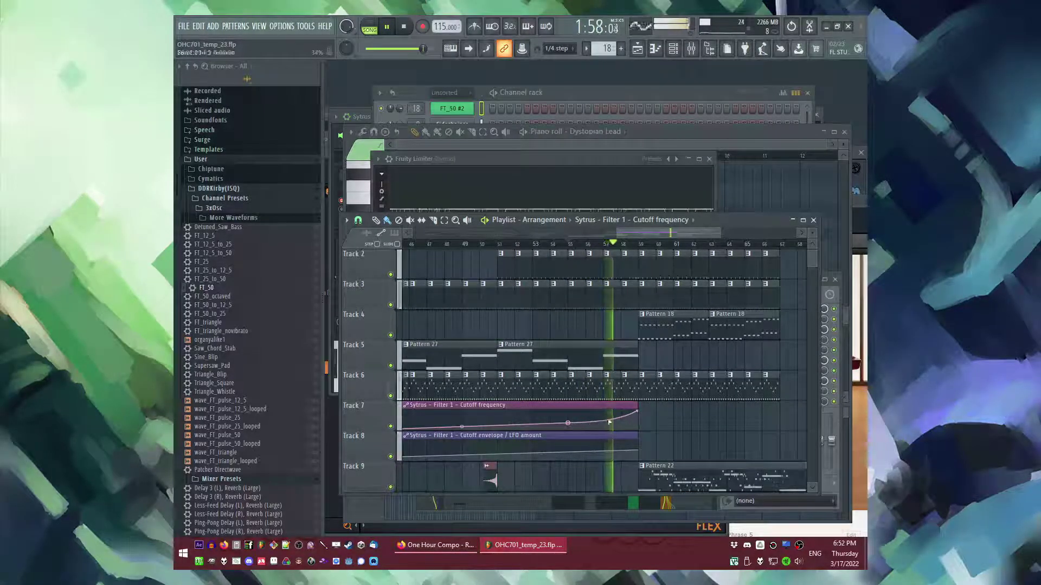
click(617, 245)
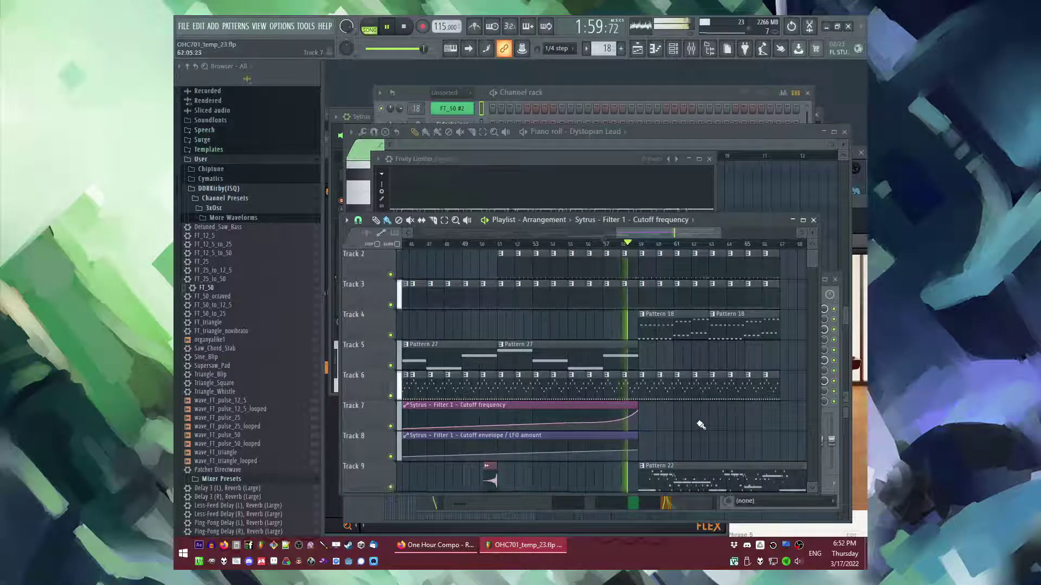
scroll(700, 424, down, 3)
scroll(699, 379, down, 2)
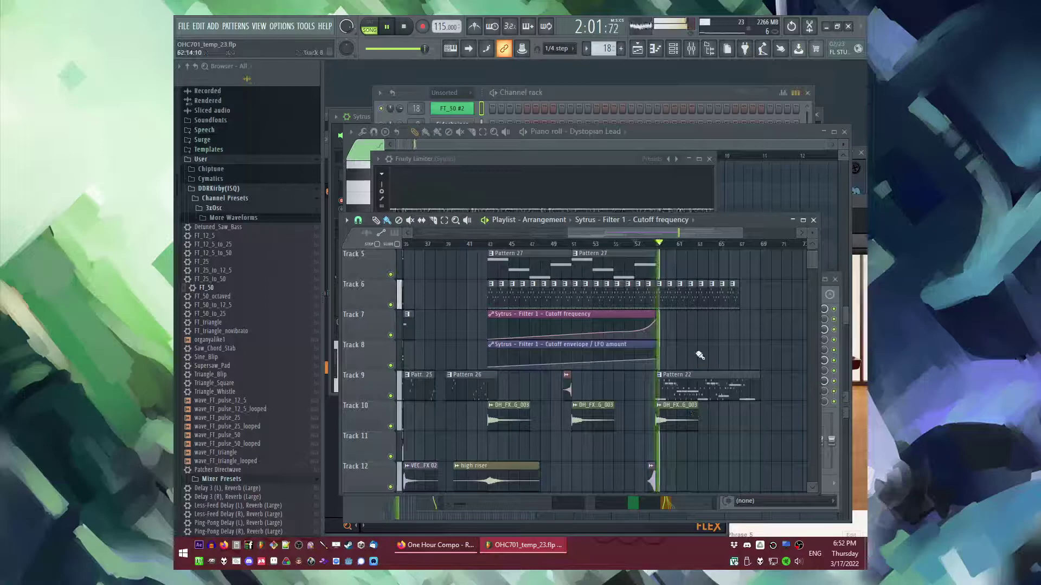
scroll(699, 355, up, 3)
scroll(658, 399, up, 3)
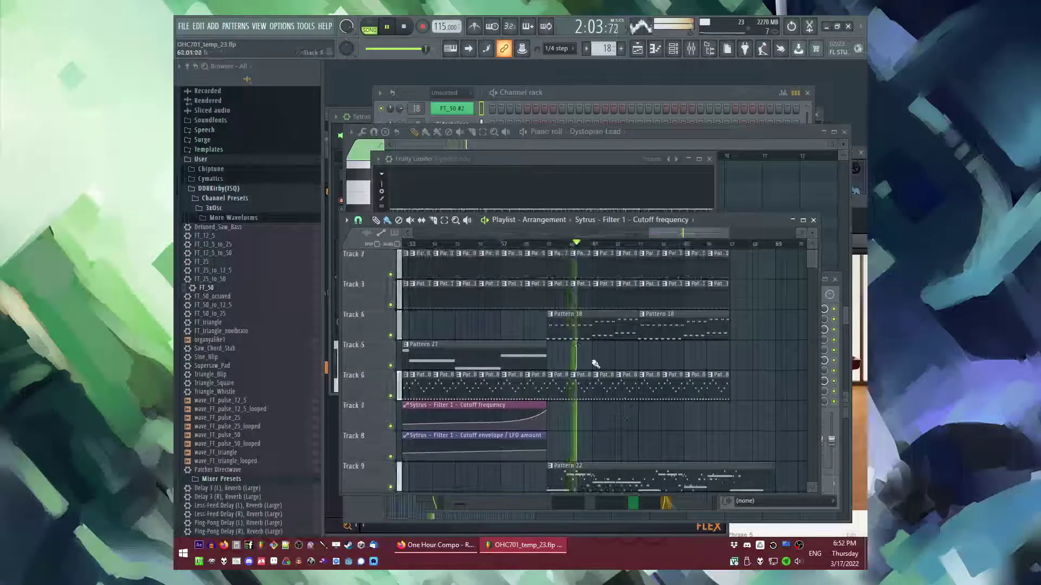
Step: Set the compression curve to 3 and the ratio to 4.6:1 in Sytrus's Fruity Limiter, and return to the playlist
key(F9)
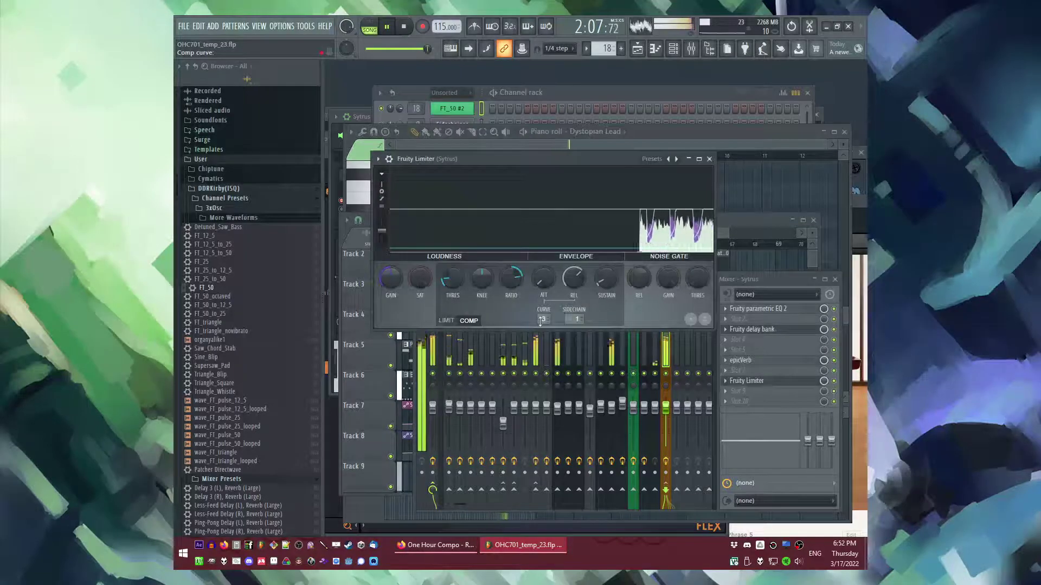
scroll(543, 319, down, 1)
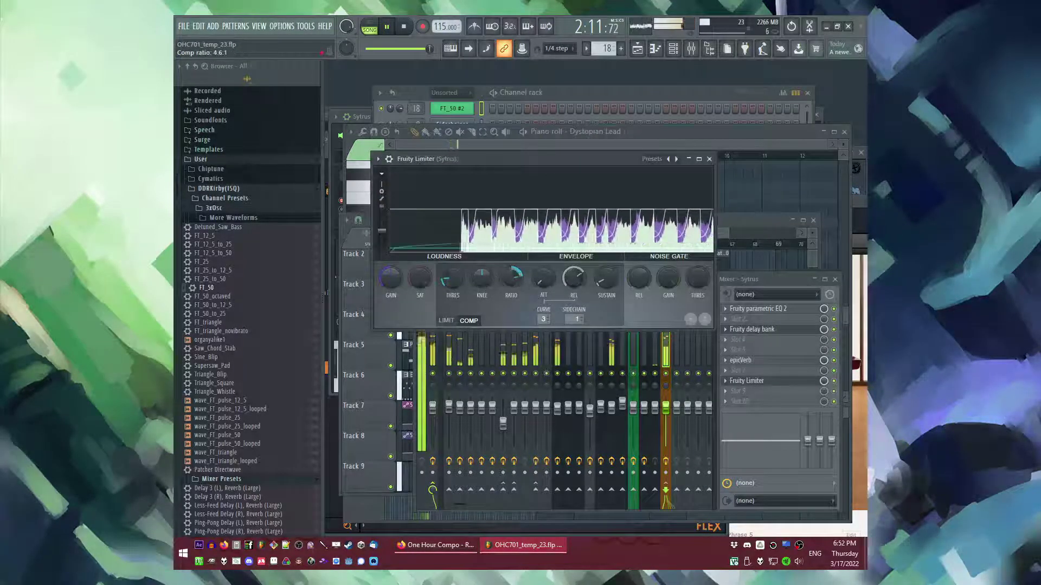
key(F5)
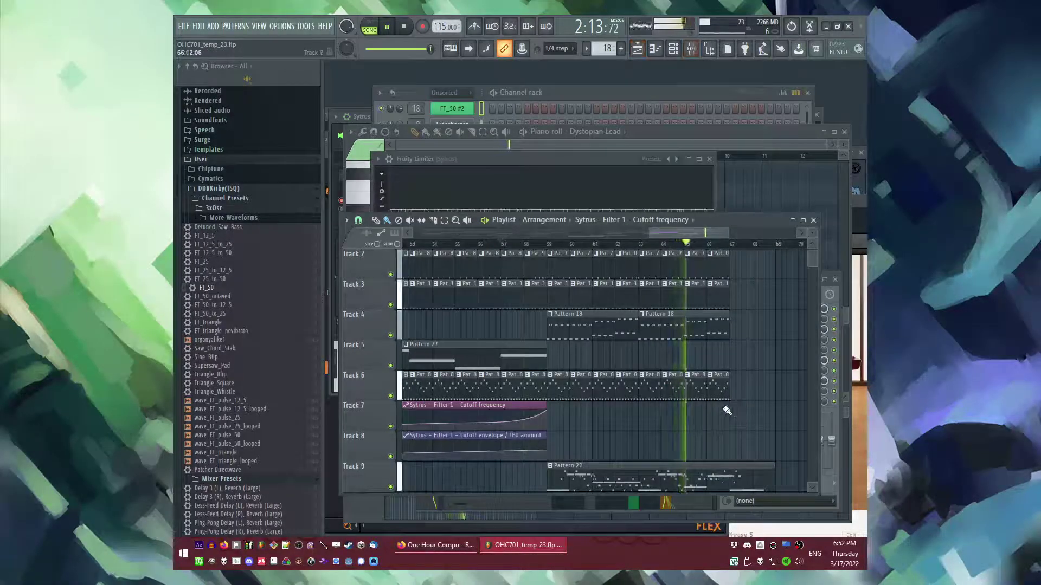
Step: Check the Sytrus mixer track while the build-up toward bar 59 plays, and return to the playlist
scroll(727, 411, down, 2)
key(F9)
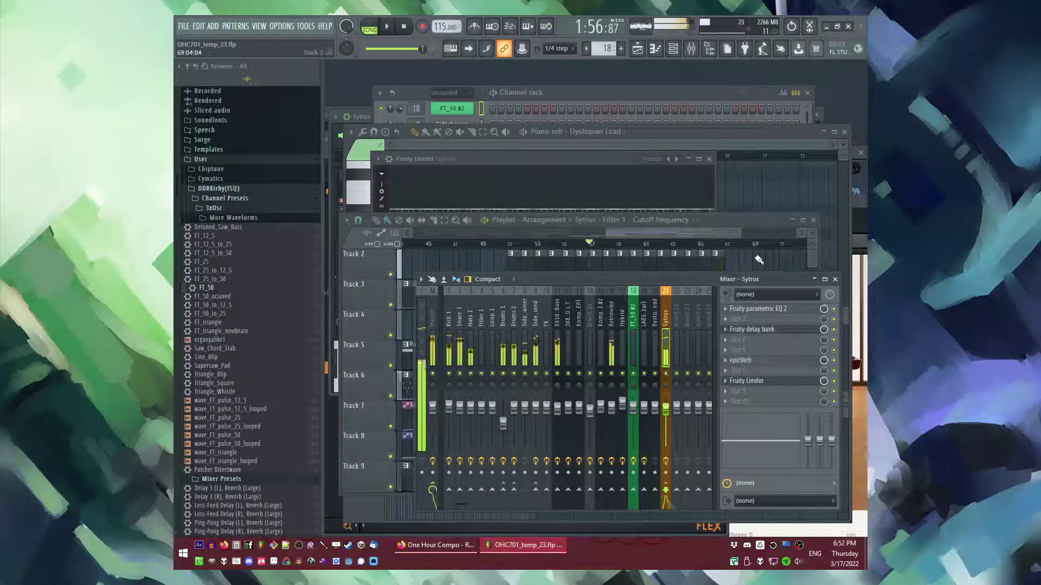
key(F5)
Step: Replay the transition into bar 43 and examine the clips around it across the playlist tracks
scroll(721, 267, down, 5)
click(581, 244)
key(space)
scroll(632, 342, up, 4)
scroll(596, 334, down, 5)
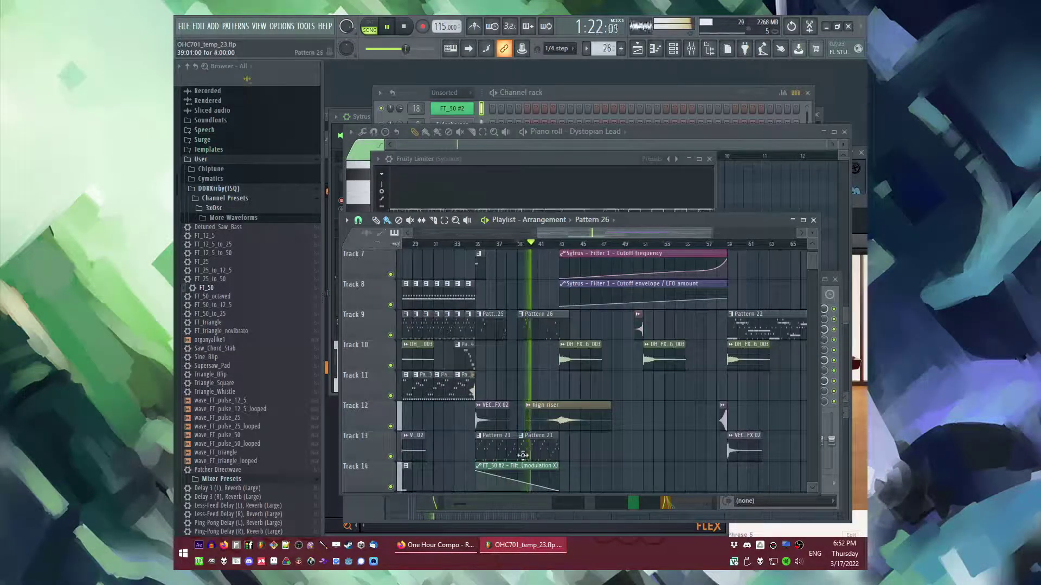
scroll(522, 455, up, 3)
scroll(620, 343, down, 3)
scroll(620, 343, up, 3)
scroll(600, 360, up, 3)
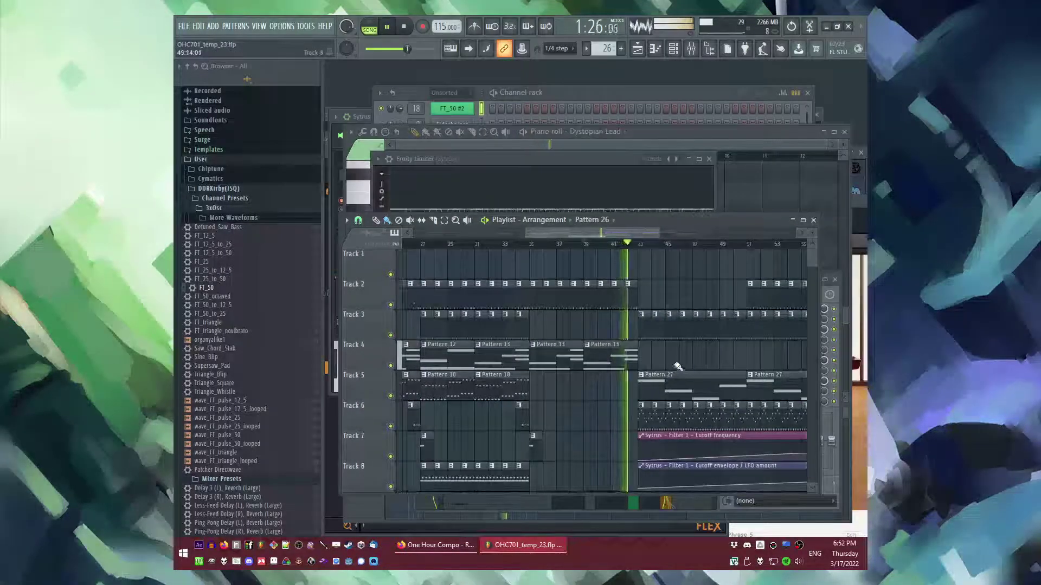
scroll(680, 368, down, 6)
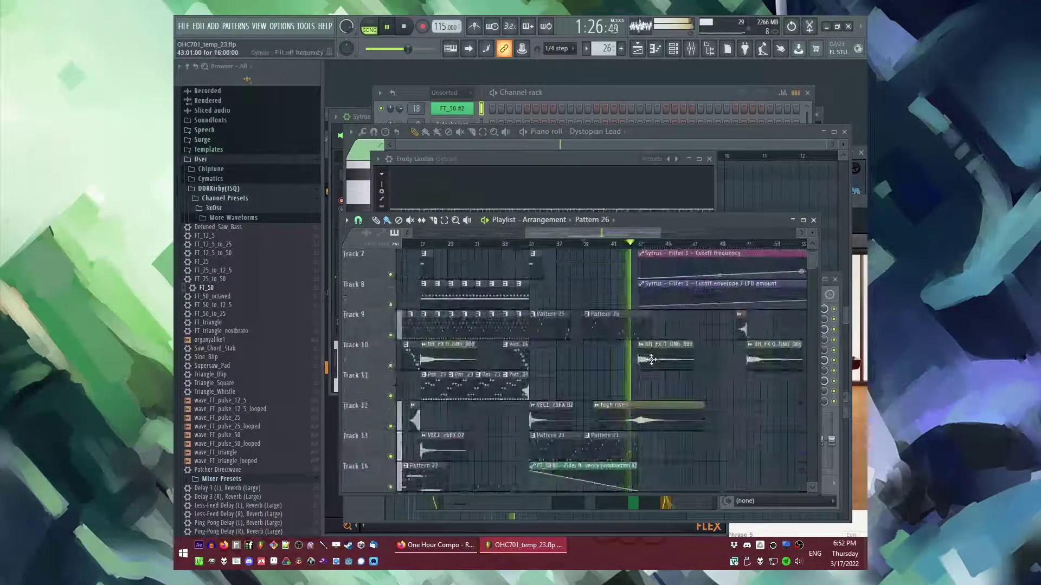
scroll(589, 297, up, 5)
click(581, 244)
scroll(613, 295, up, 1)
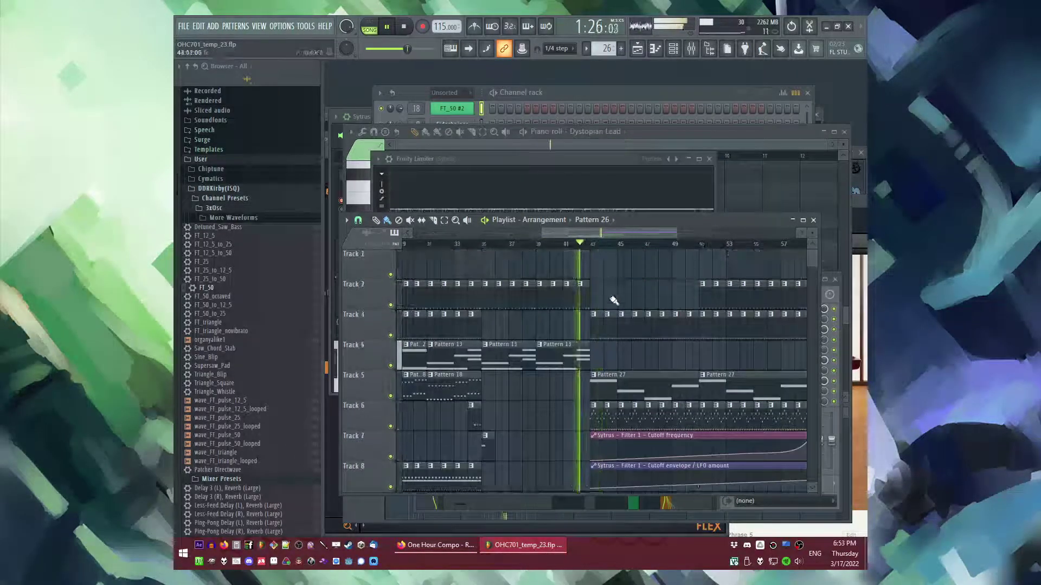
Step: Copy the one-bar clips from Tracks 6 and 7 at bars 29 and 30 to Tracks 16 and 17 at bars 42 and 43
scroll(467, 309, down, 4)
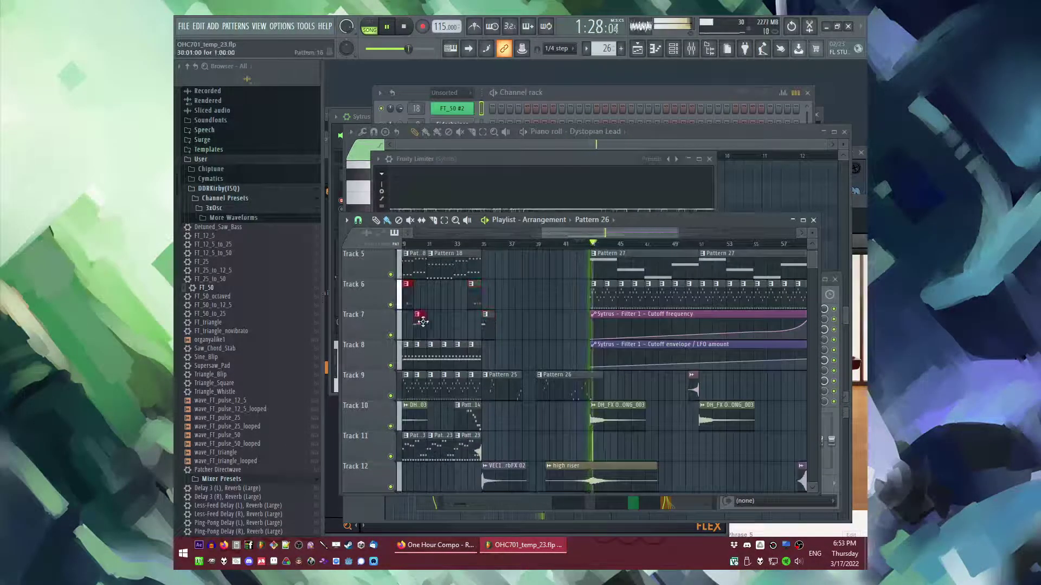
scroll(596, 404, down, 5)
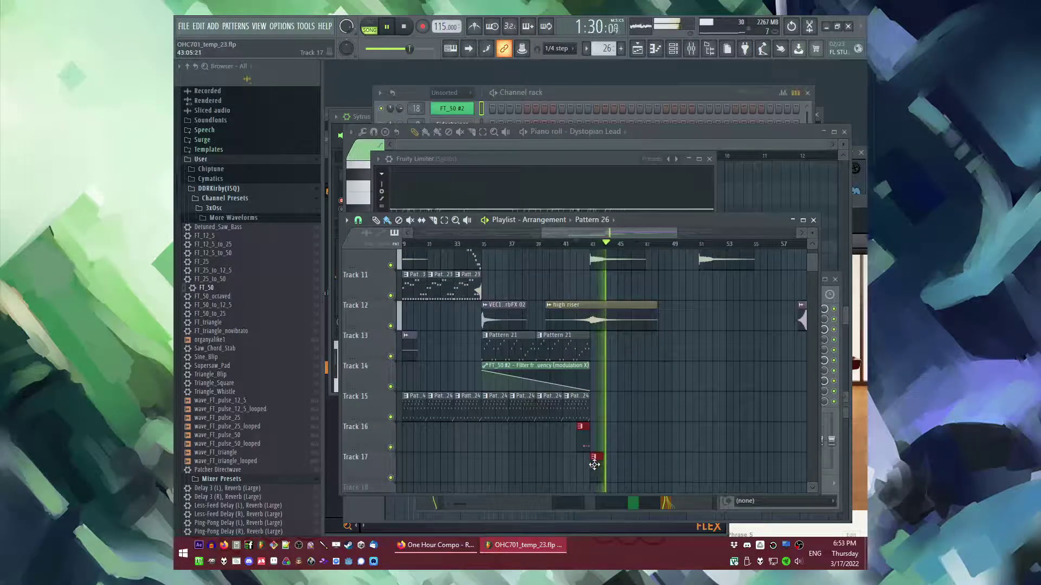
scroll(637, 421, down, 4)
scroll(631, 417, up, 2)
Step: Place a copy of the Pattern 14 fill on Track 11 at bar 57, ending at bar 59
scroll(461, 314, up, 3)
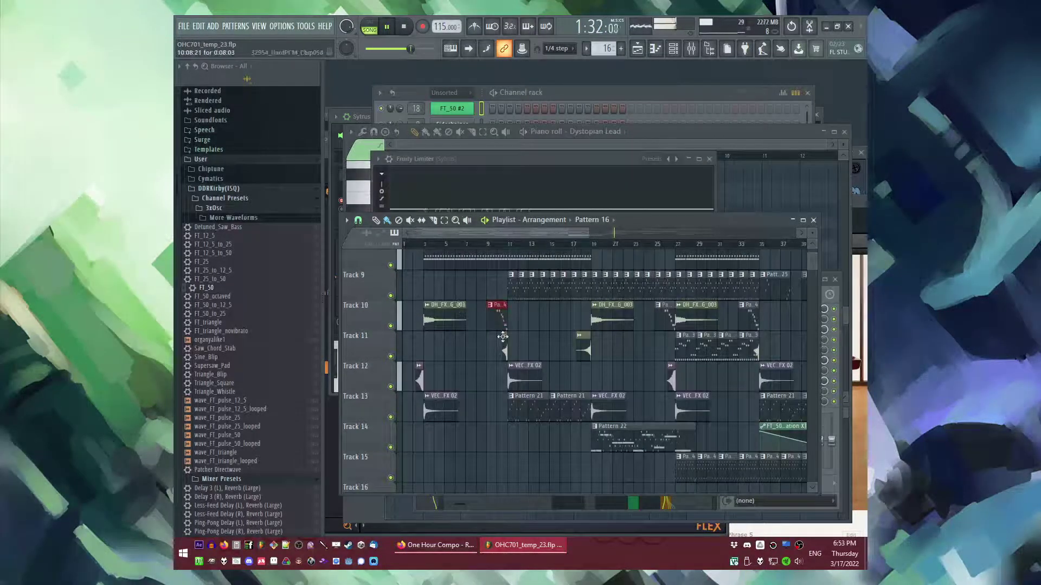
scroll(504, 318, down, 3)
scroll(621, 319, up, 3)
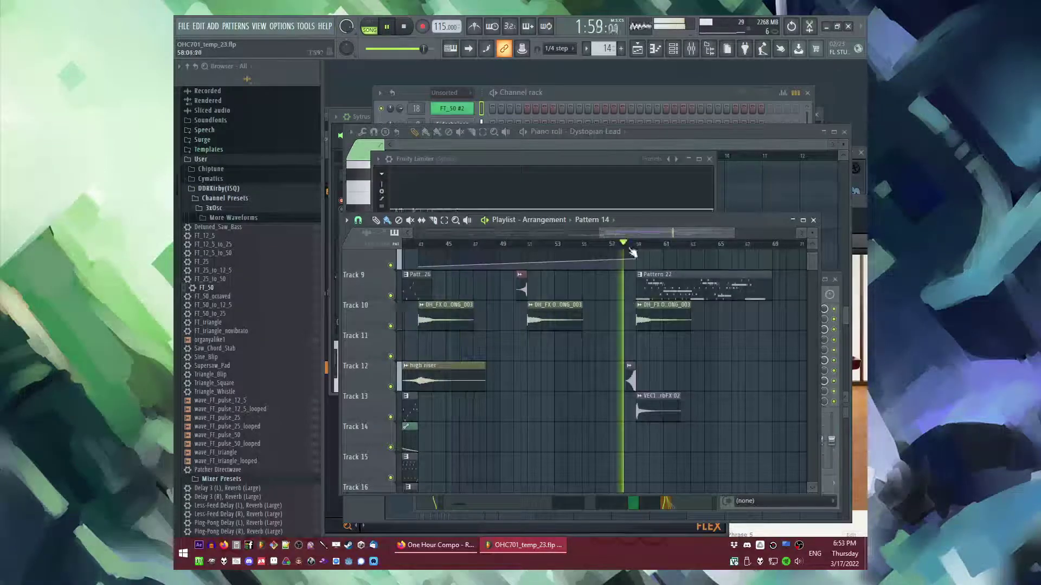
scroll(620, 352, up, 3)
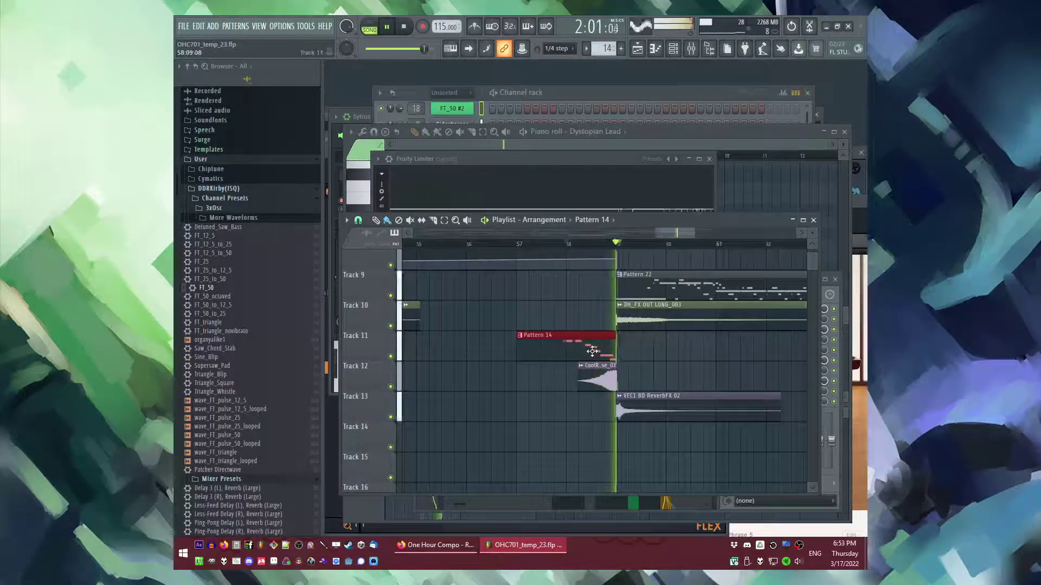
scroll(664, 362, down, 5)
scroll(602, 393, down, 4)
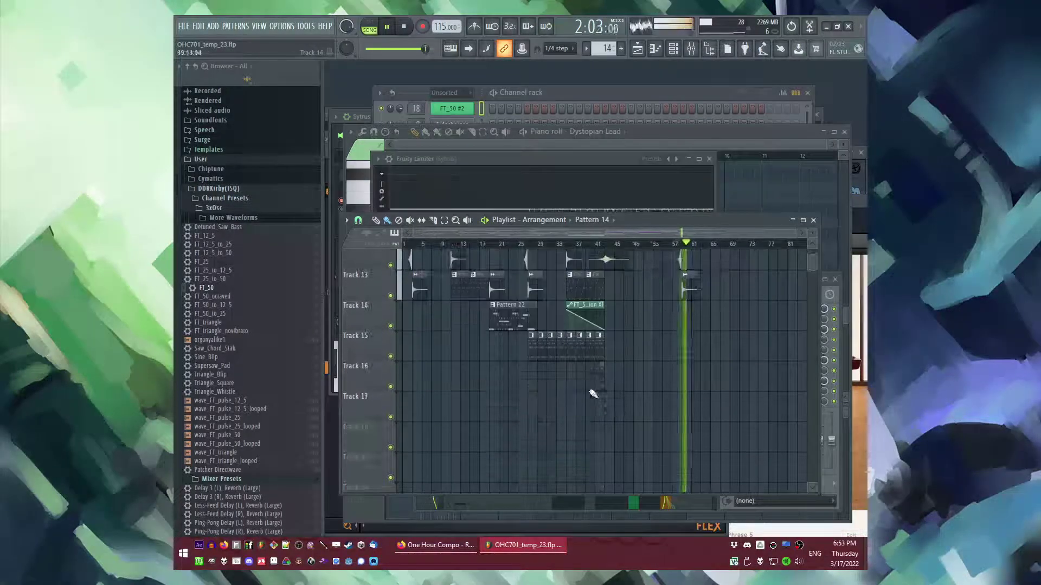
Step: Save the project and replay the lead-in to bar 59 from about bar 57
scroll(731, 349, up, 3)
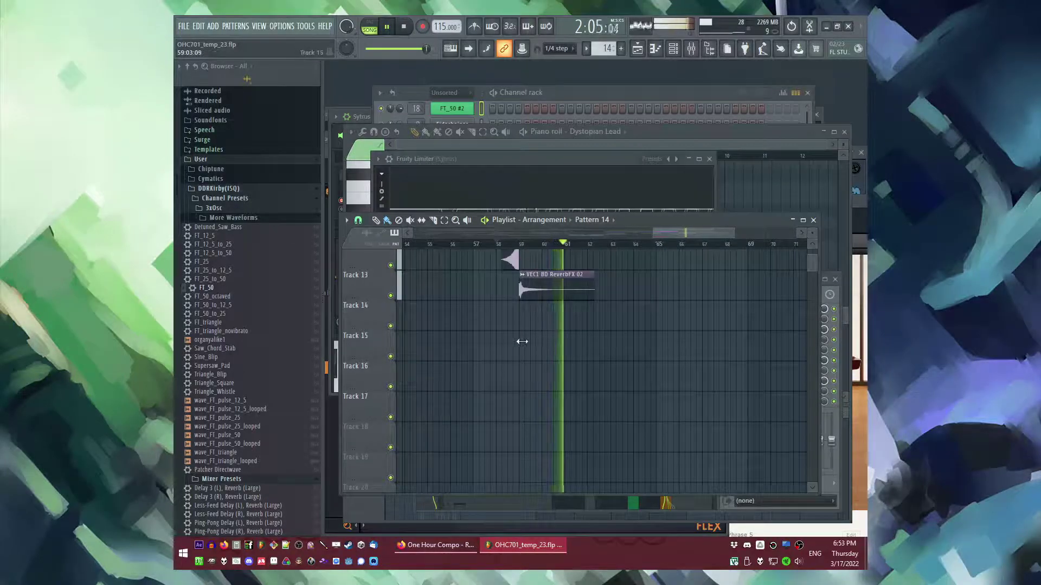
scroll(622, 386, up, 10)
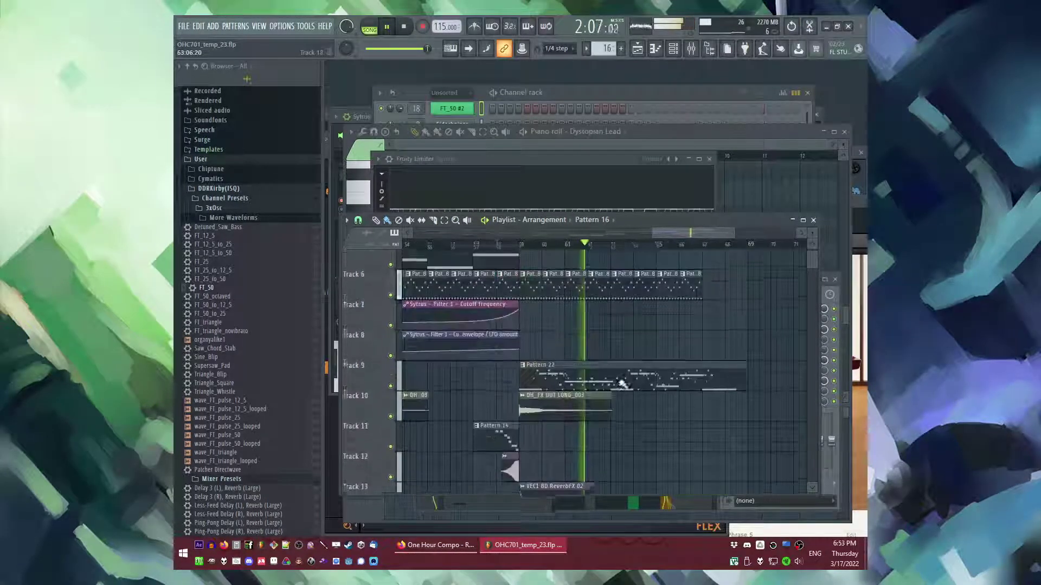
scroll(619, 374, down, 3)
key(ctrl+s)
click(553, 244)
scroll(575, 331, down, 3)
scroll(580, 352, up, 1)
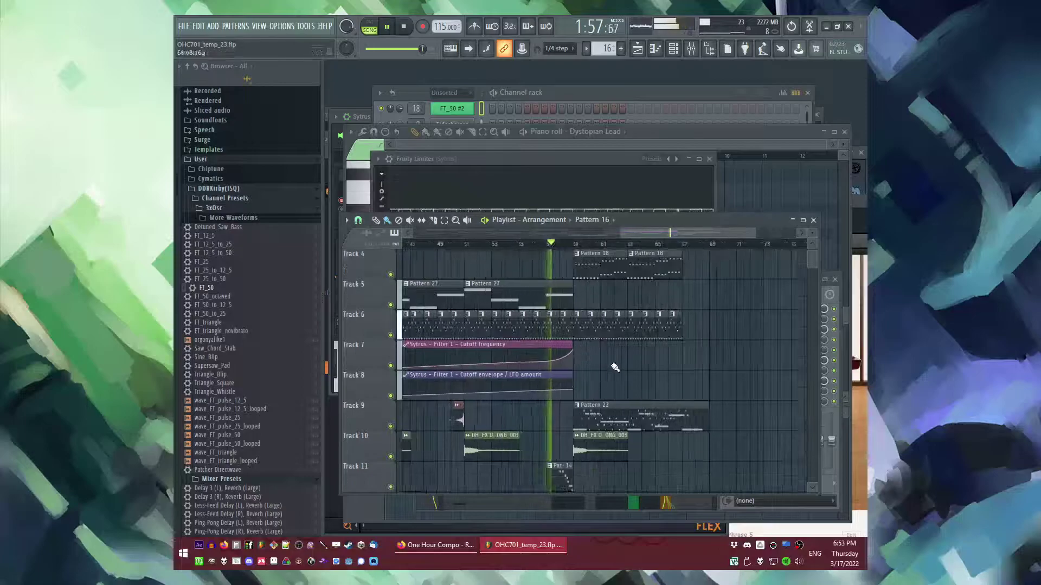
Step: Add Pattern 12 at bar 59 followed by Pattern 13 at bar 63, and move both clips from Track 7 to Track 5
scroll(586, 293, up, 3)
scroll(601, 347, down, 4)
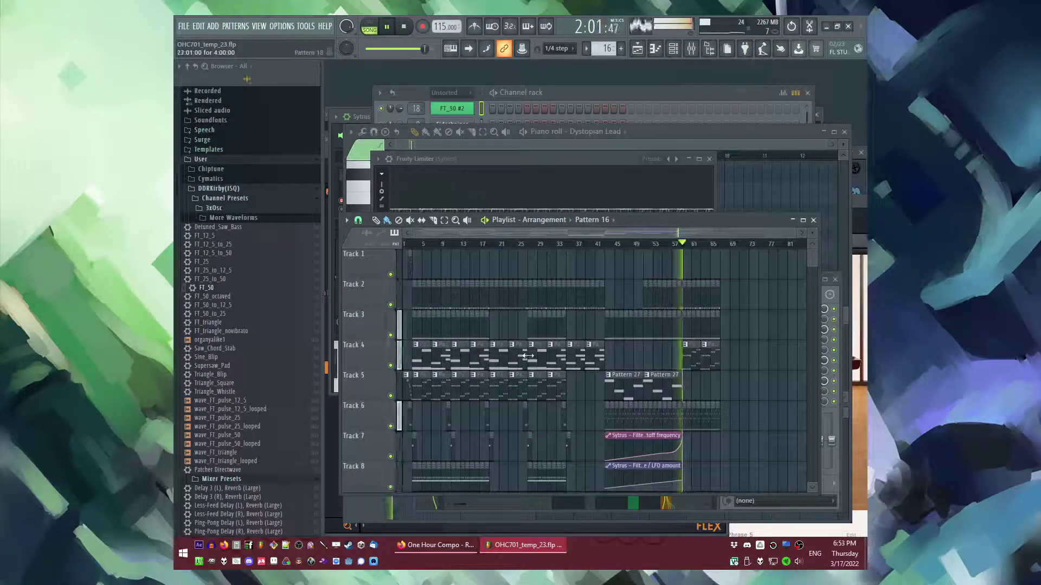
scroll(695, 413, up, 4)
scroll(624, 399, down, 2)
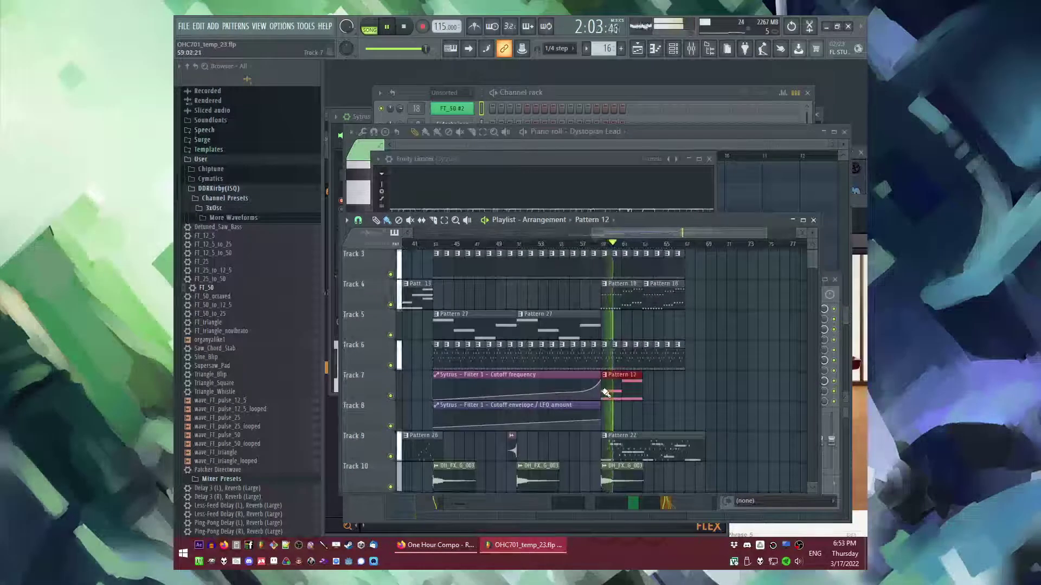
scroll(736, 396, down, 2)
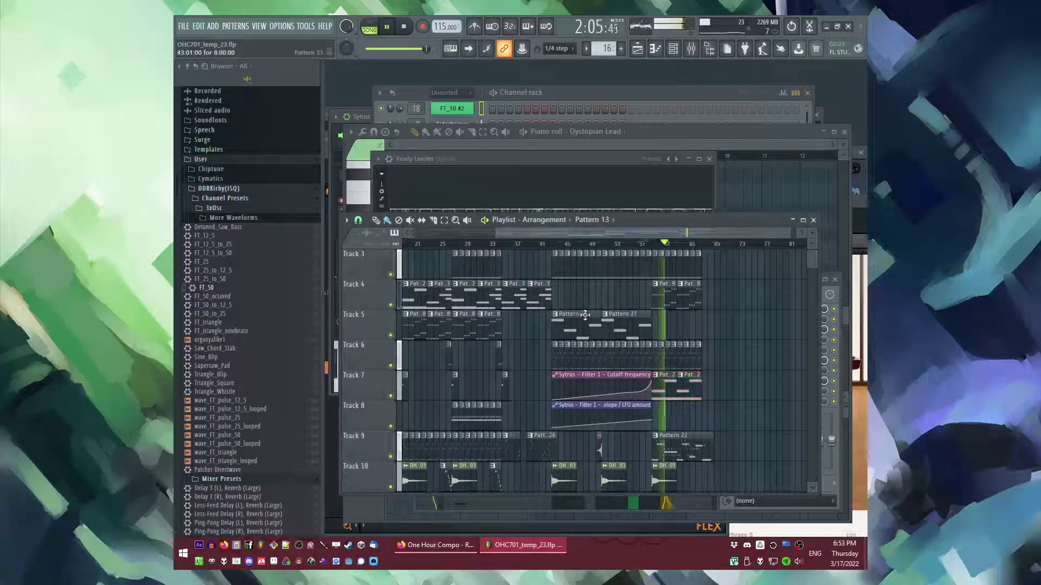
scroll(431, 296, left, 4)
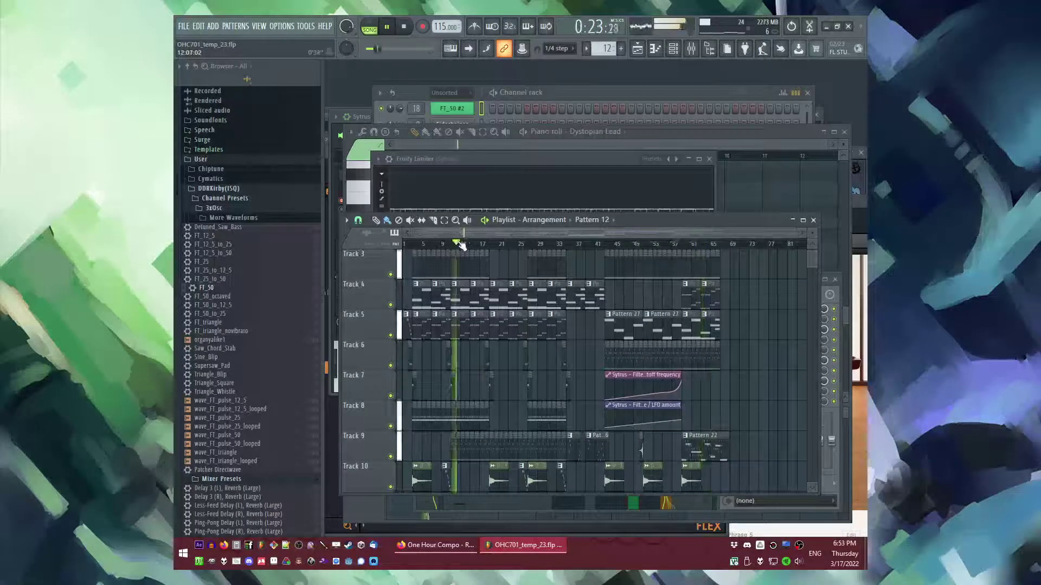
Step: Pick Pattern 17 from the arrangement and lay its repeated one-bar clips on track 12 starting at bar 51
scroll(459, 245, up, 2)
scroll(497, 390, up, 3)
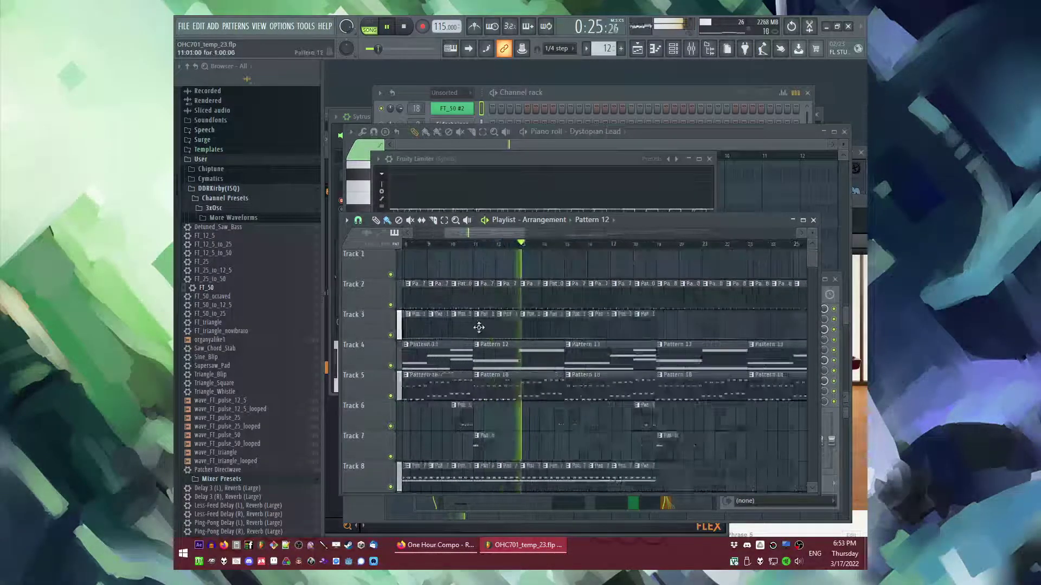
scroll(482, 352, down, 5)
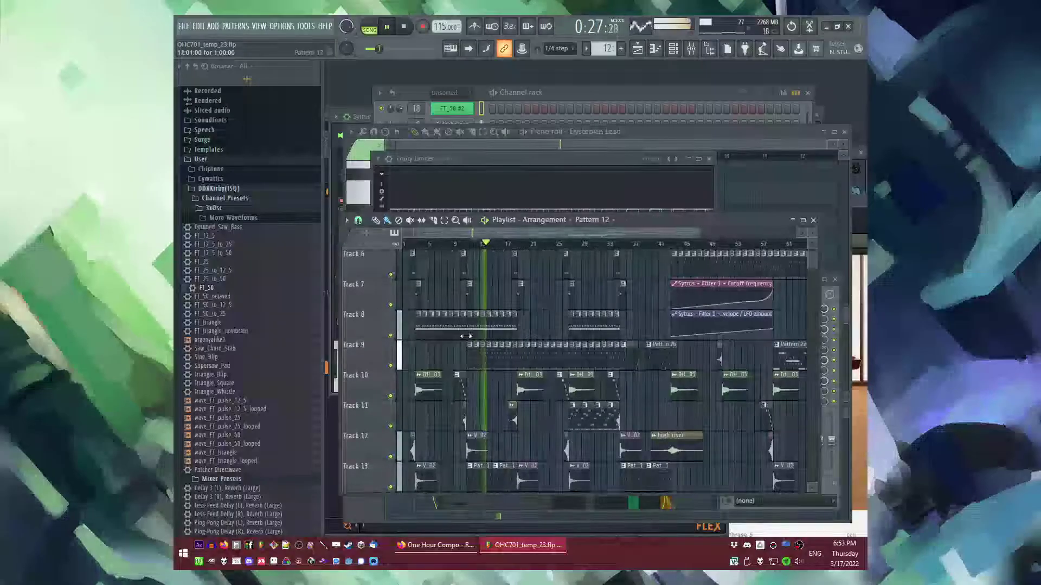
scroll(487, 329, down, 1)
scroll(646, 351, up, 2)
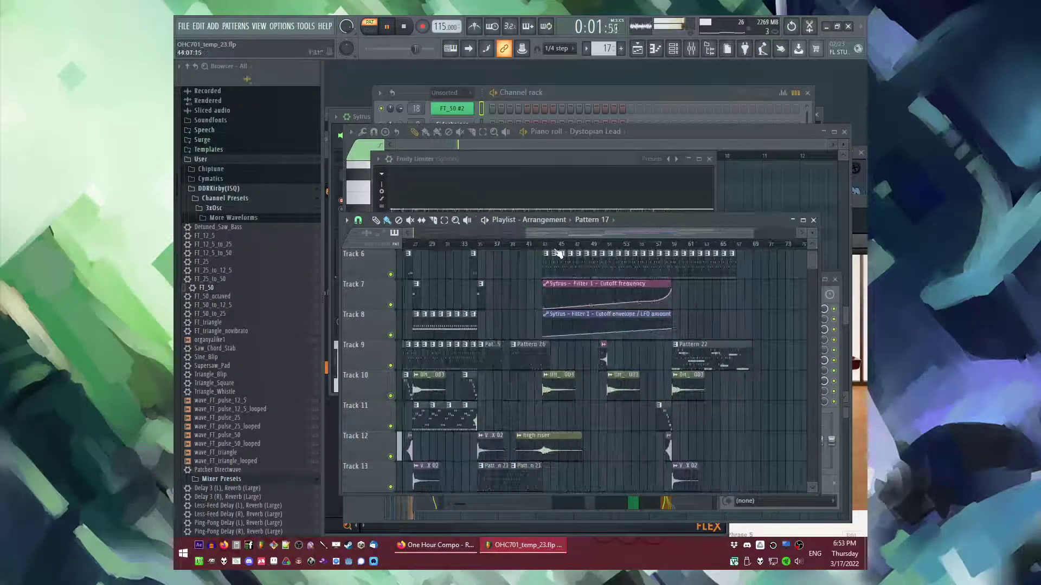
scroll(610, 255, up, 2)
scroll(564, 416, down, 2)
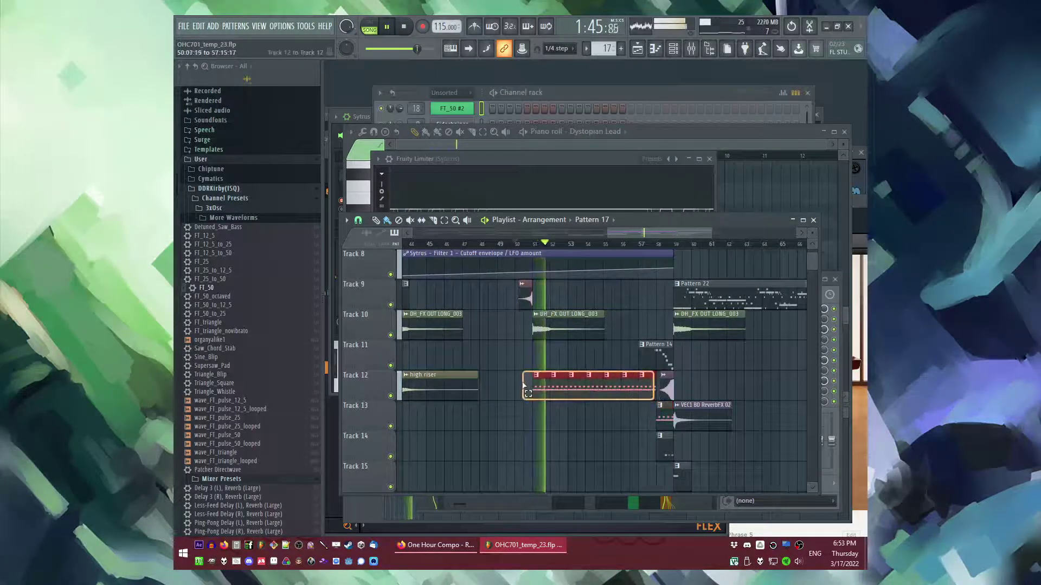
Step: Put the Pattern 17 run on track 13 for bars 51 to 58 and duplicate it onto track 11 from bar 59
scroll(806, 383, up, 3)
drag(662, 427, 490, 358)
scroll(759, 374, down, 1)
key(ctrl+b)
scroll(568, 362, down, 3)
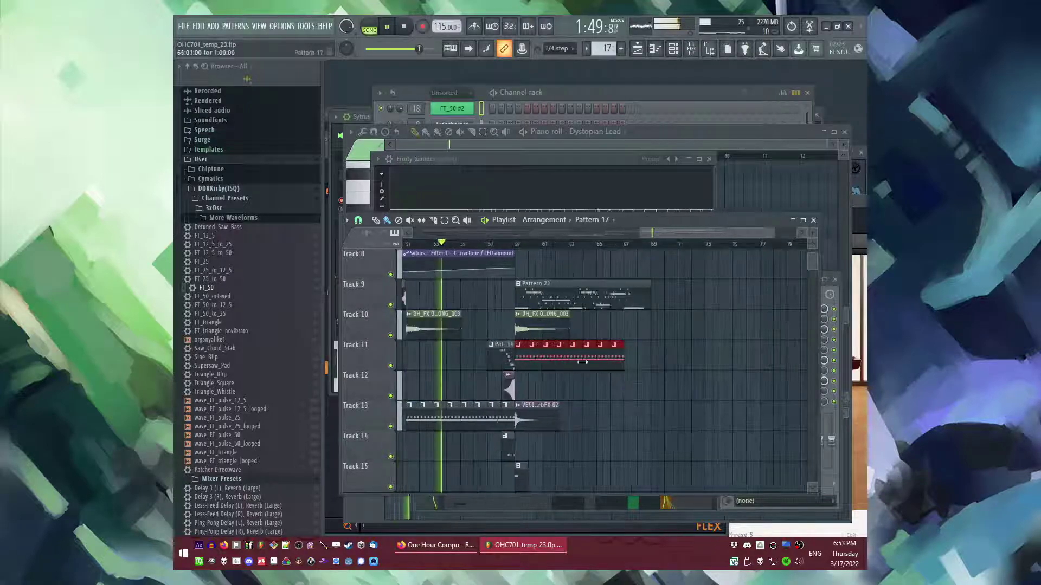
Step: Save a new version of the project and play the arrangement across the section change at bar 59
scroll(651, 380, up, 4)
scroll(659, 381, down, 2)
scroll(577, 356, up, 2)
scroll(576, 355, down, 5)
scroll(520, 290, up, 4)
scroll(520, 290, up, 5)
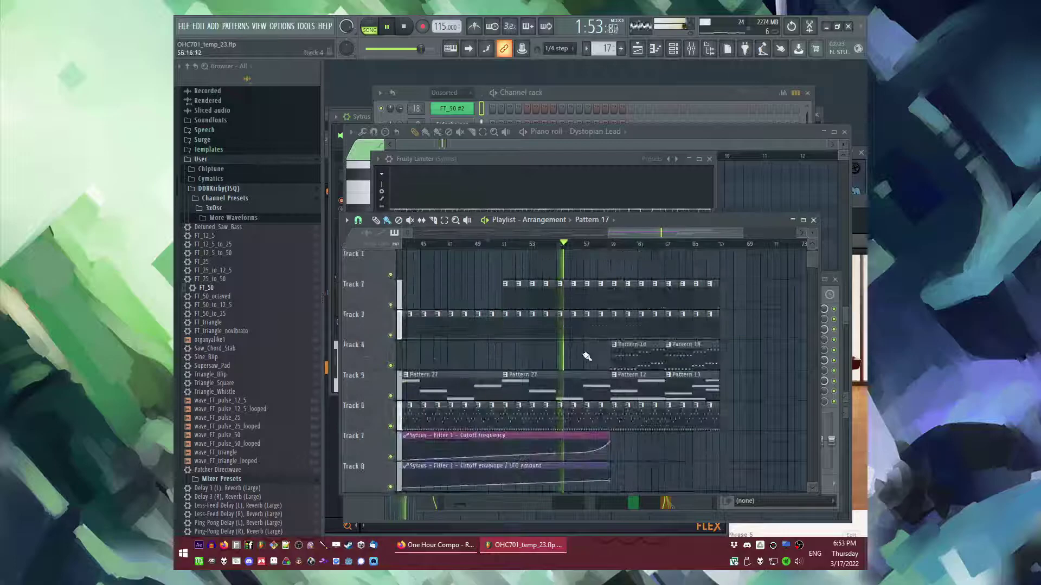
scroll(585, 358, down, 2)
scroll(584, 374, down, 2)
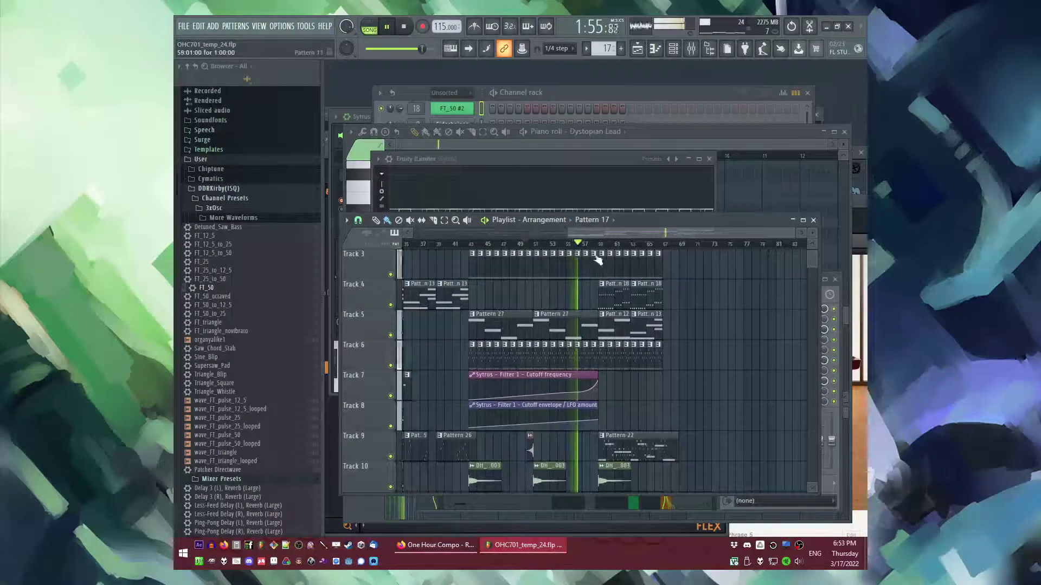
scroll(687, 340, down, 1)
scroll(654, 405, up, 2)
scroll(597, 326, up, 3)
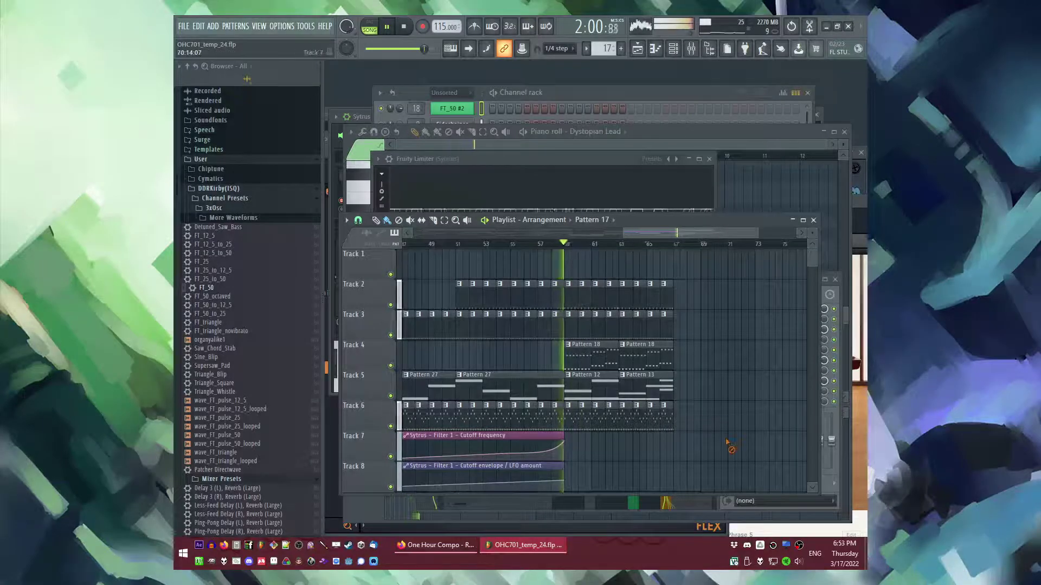
Step: Show all channels in the Channel rack and enlarge the rack to list more of them
key(F9)
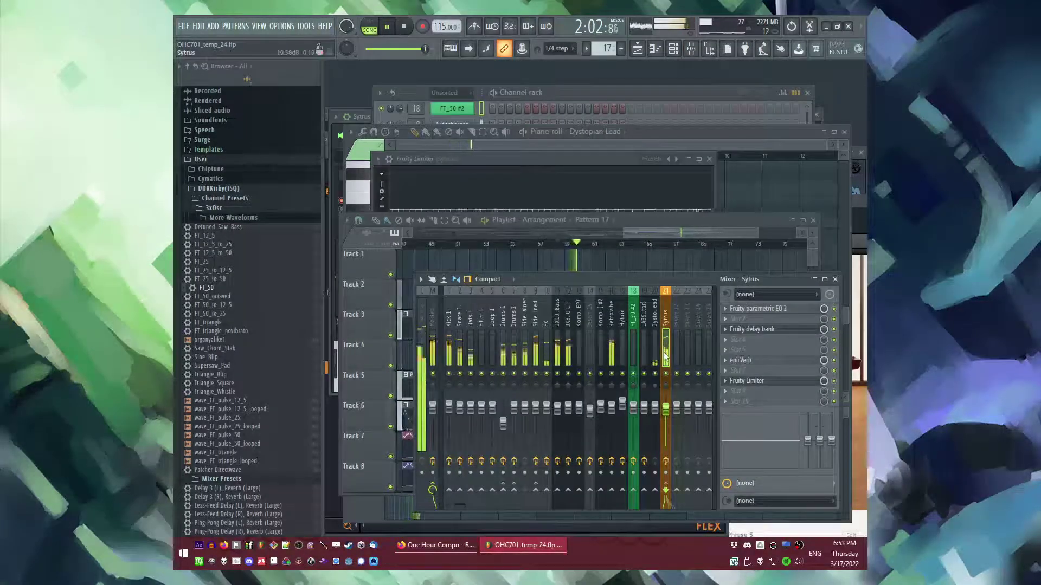
key(Tab)
key(Tab)
key(Tab)
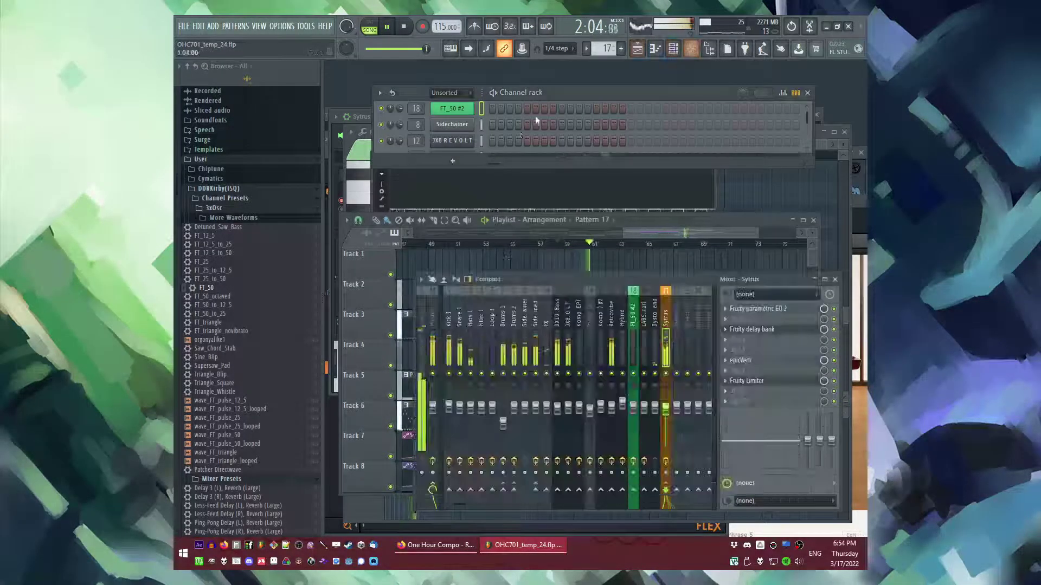
click(454, 93)
click(454, 104)
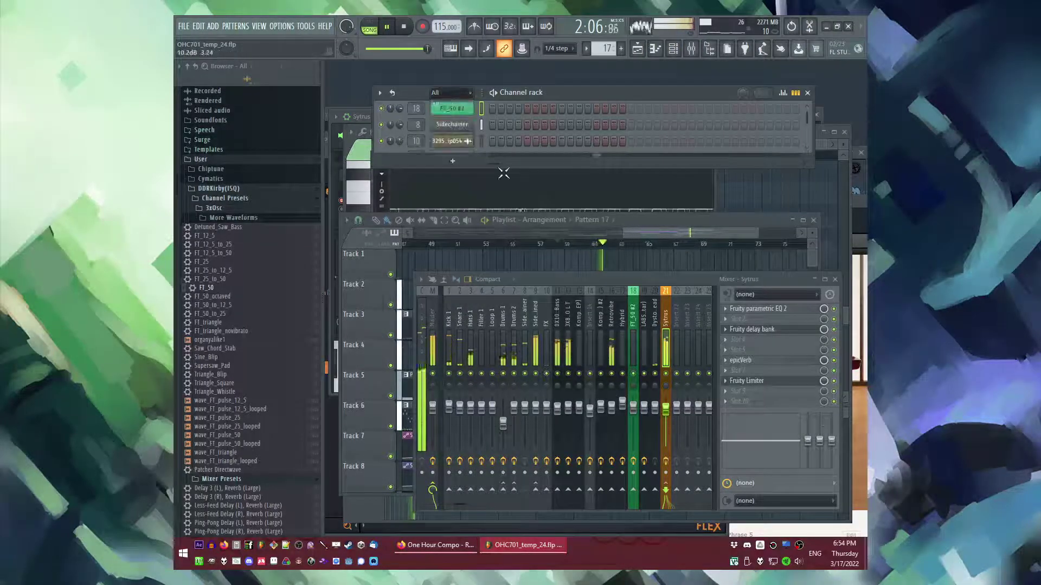
drag(505, 167, 474, 372)
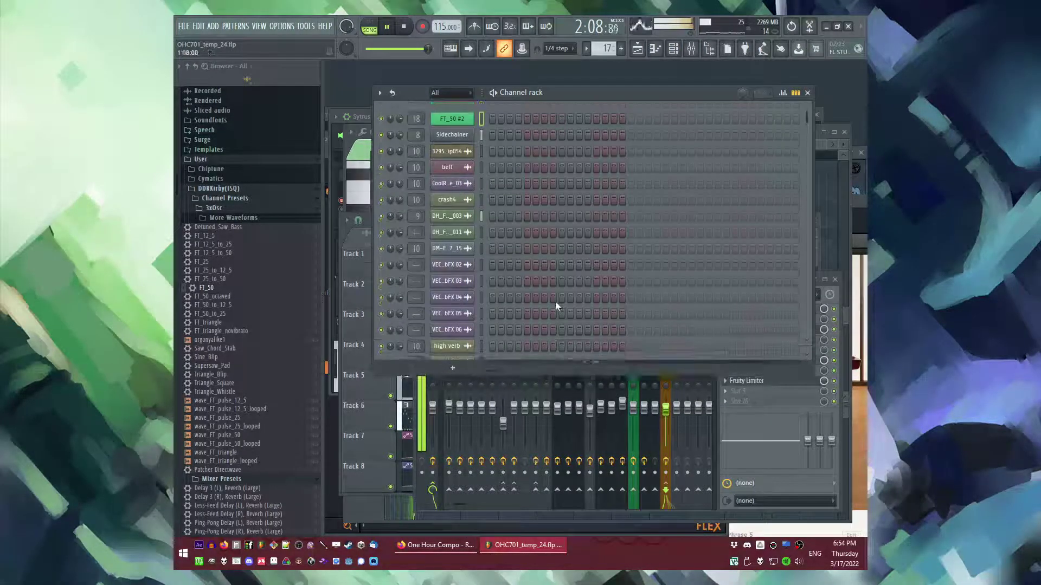
Step: Open the track 6 pattern in the piano roll, loop it in pattern mode, and bring up Sytrus at its OP 1 settings
key(Tab)
double_click(569, 416)
key(l)
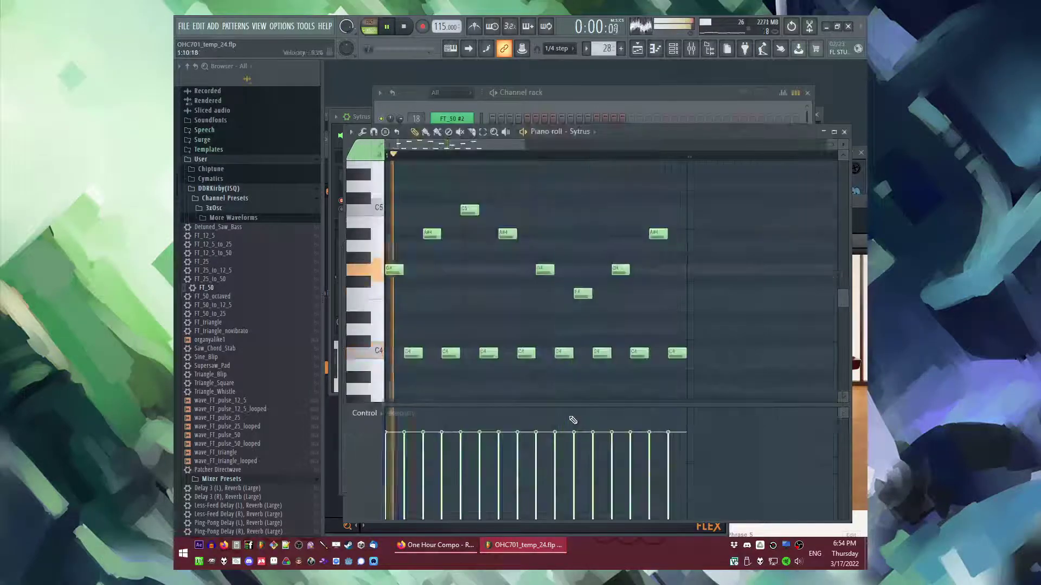
key(F6)
scroll(498, 261, down, 10)
click(451, 347)
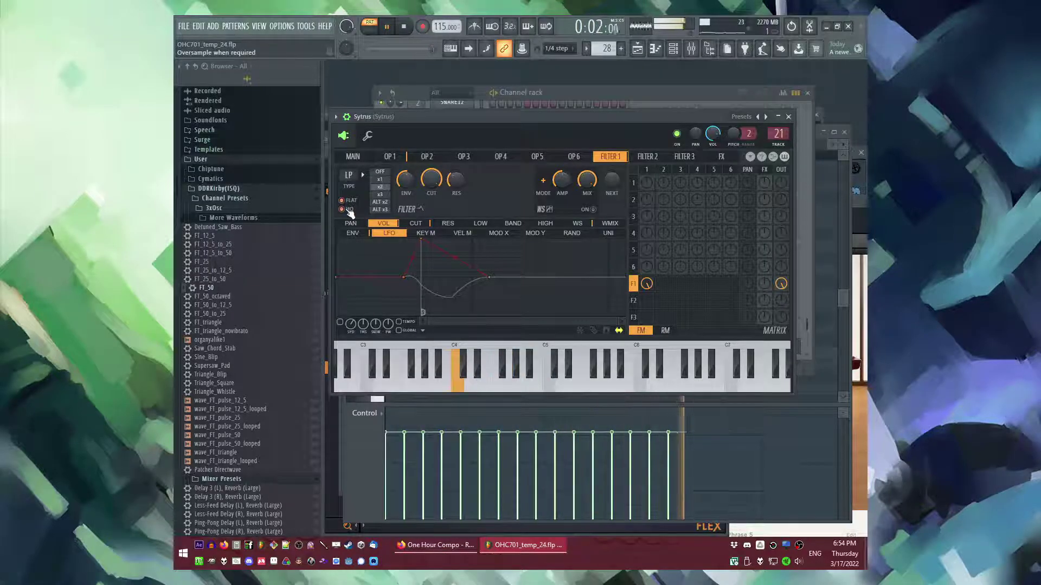
click(390, 157)
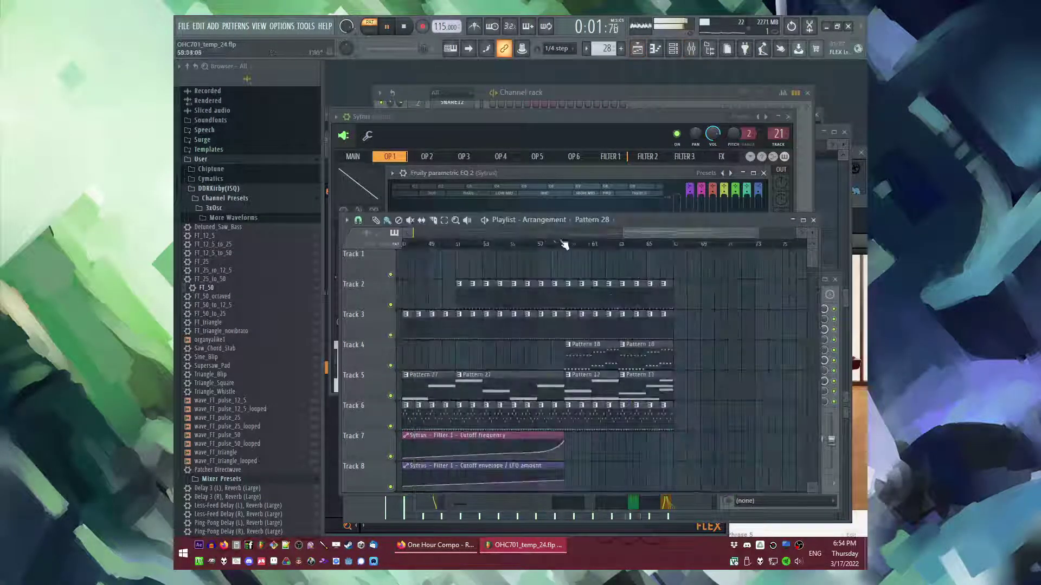
Step: Play the song from about bar 57 and adjust the high-shelf band 7 of the Sytrus mixer track's Fruity parametric EQ 2
scroll(725, 312, down, 2)
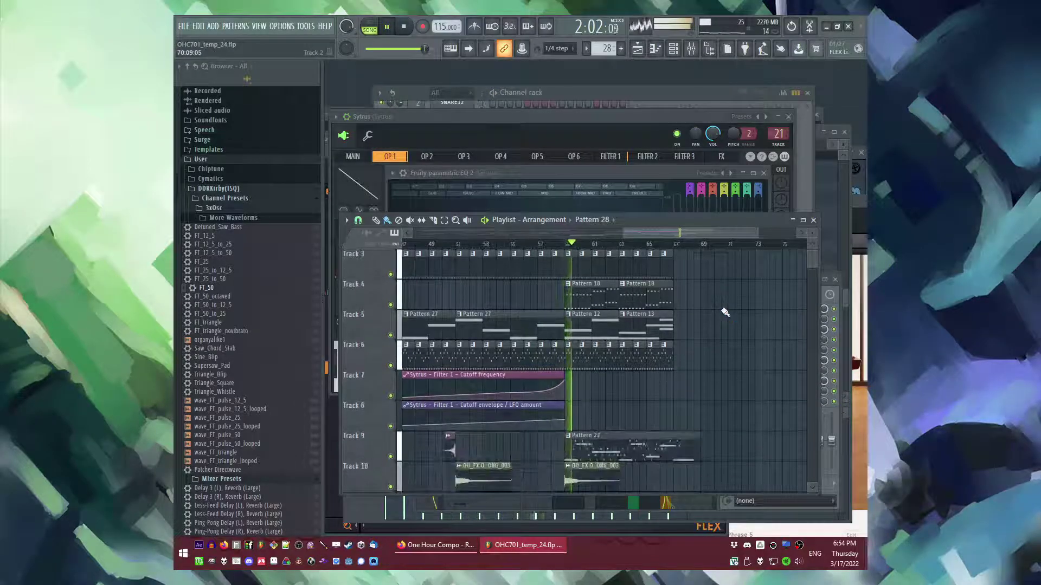
scroll(725, 313, up, 2)
click(489, 244)
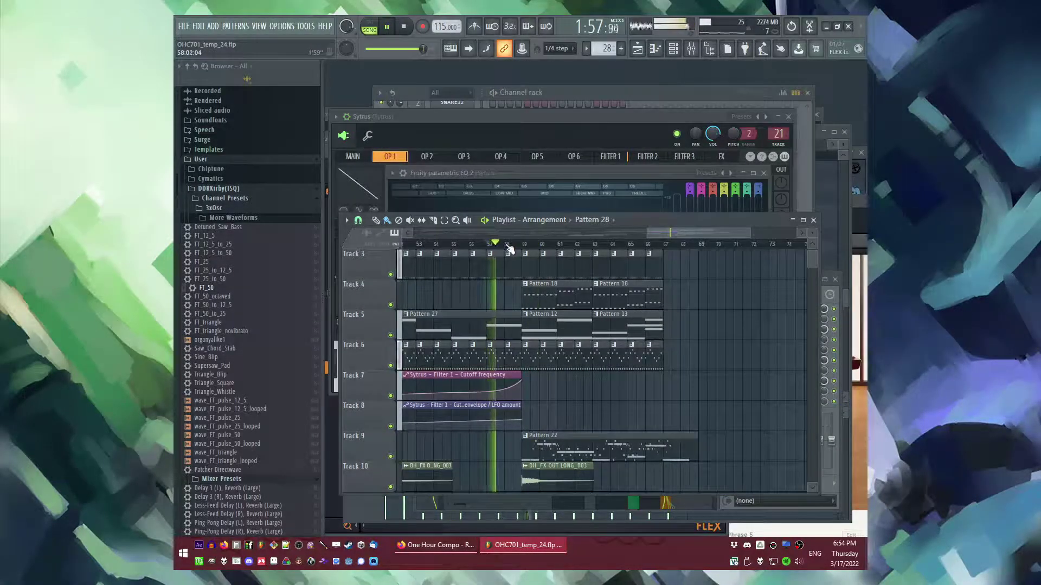
key(F9)
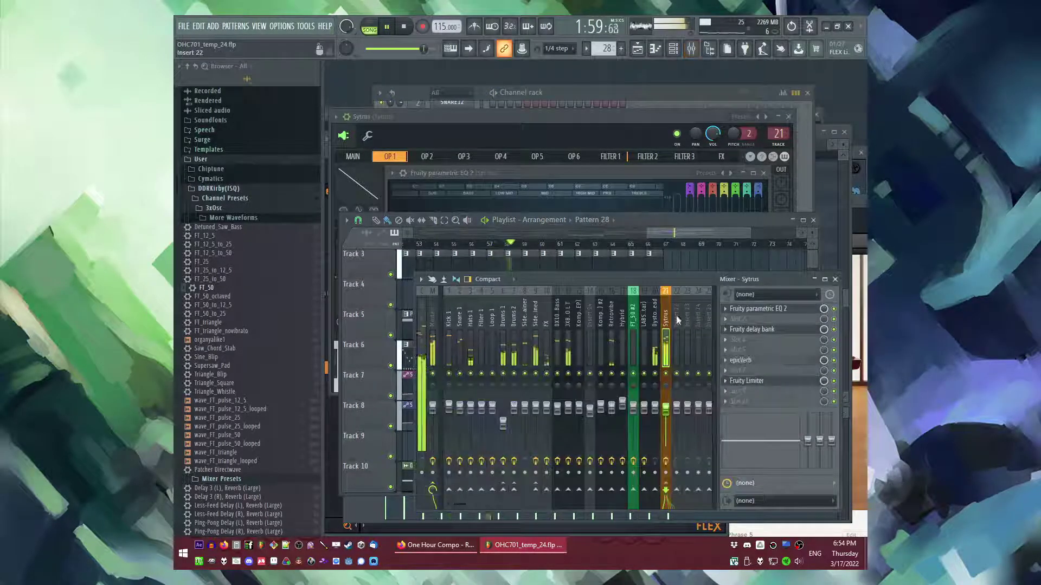
click(751, 312)
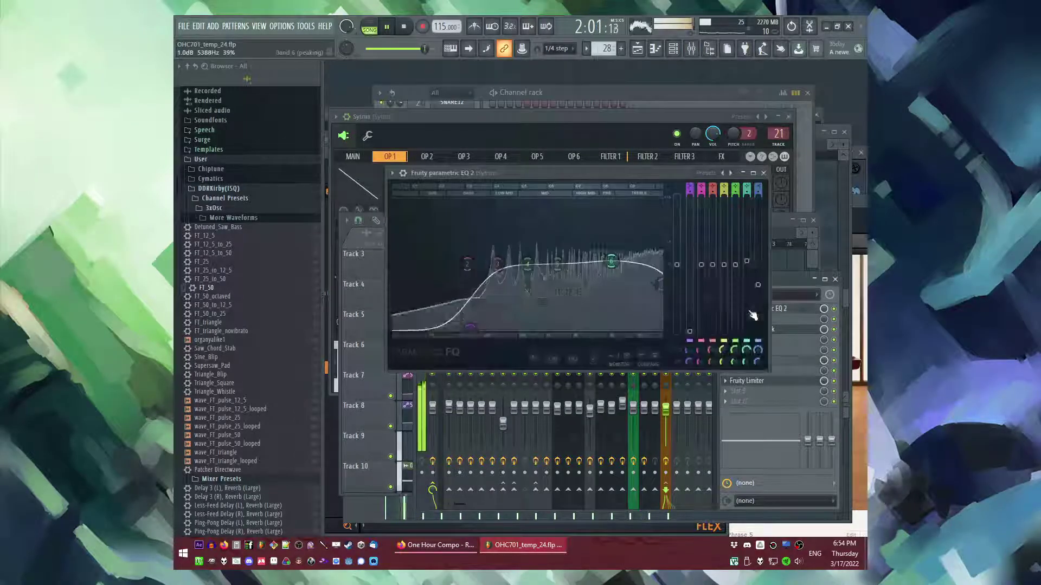
click(763, 173)
click(747, 312)
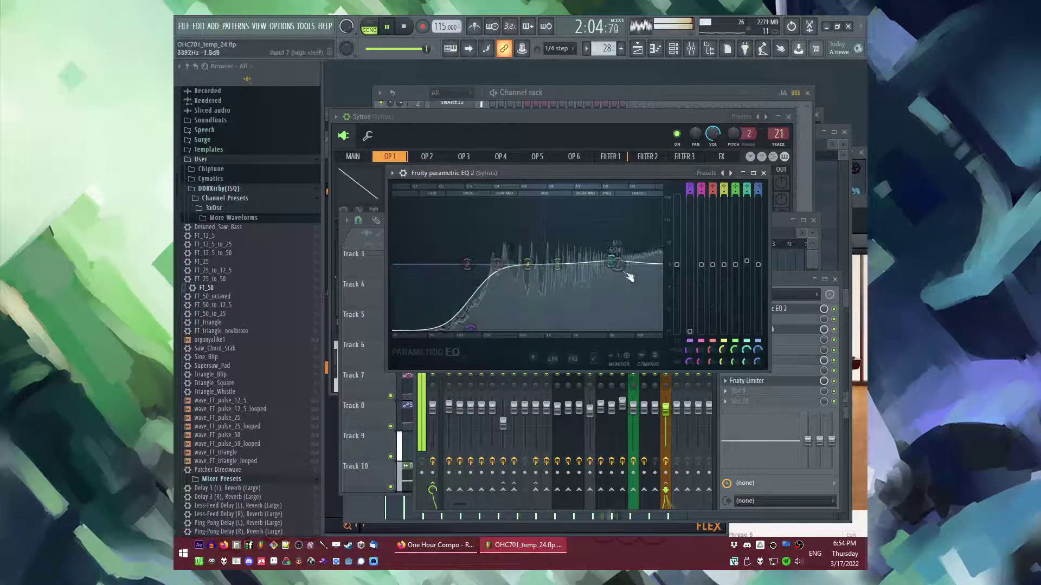
drag(660, 285, 660, 276)
click(763, 173)
Step: Adjust the envelope release and set the curve to 2 in the Sytrus mixer track's Fruity Limiter
key(F5)
key(F9)
click(752, 391)
key(Escape)
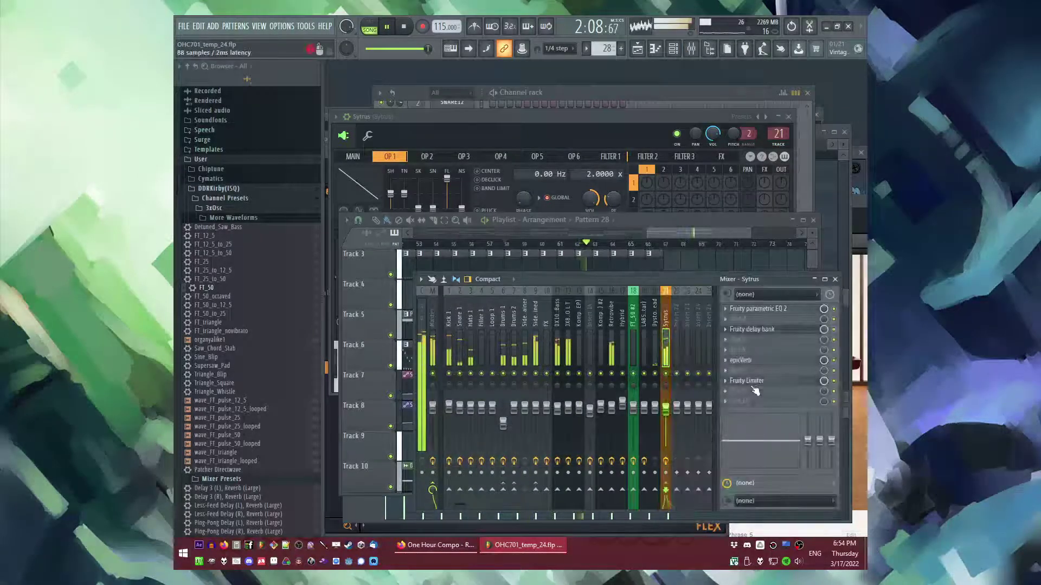
click(751, 382)
drag(573, 278, 573, 281)
drag(543, 319, 543, 325)
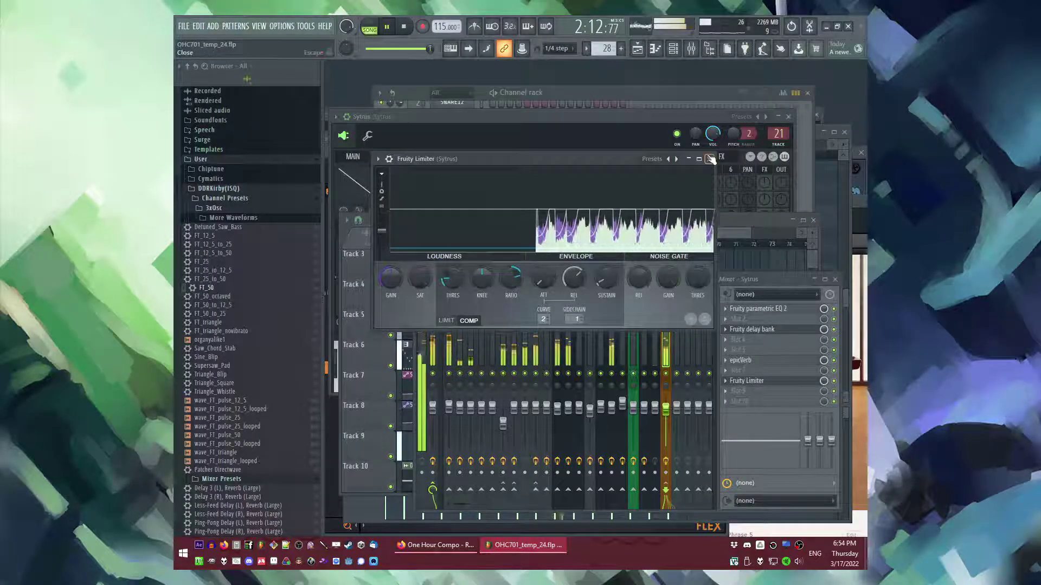
click(711, 159)
Step: Reopen the Sytrus mixer track's Fruity parametric EQ 2 and examine its curve during playback
click(712, 221)
scroll(713, 317, up, 2)
scroll(712, 316, down, 1)
key(F9)
click(815, 310)
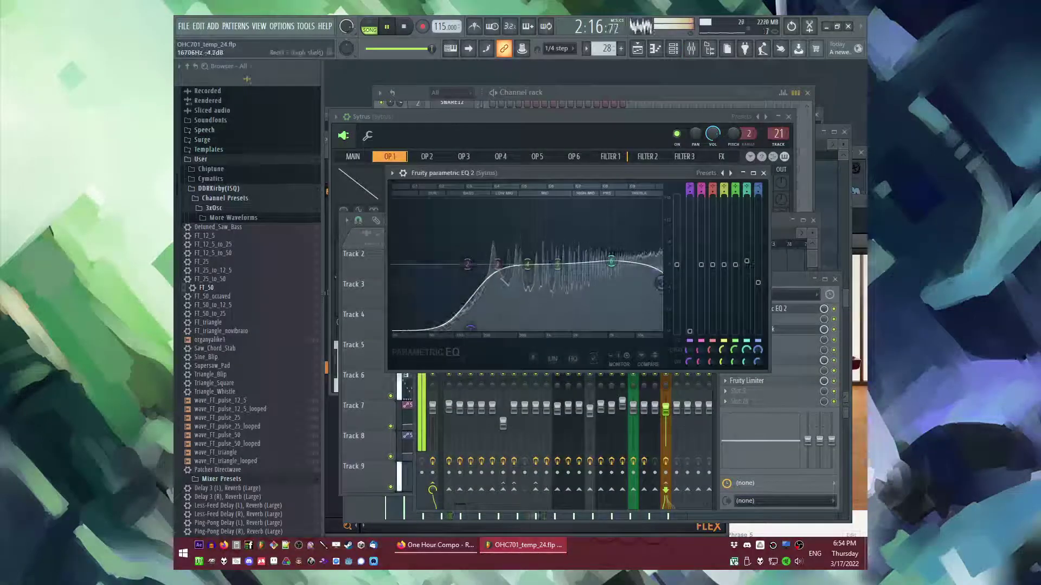
Step: Duplicate the clips of bars 59 to 66 on the upper playlist tracks into the following eight bars
key(F5)
scroll(711, 363, up, 1)
drag(692, 416, 531, 304)
key(ctrl+b)
ctrl+click(649, 448)
scroll(644, 440, down, 2)
scroll(610, 431, down, 2)
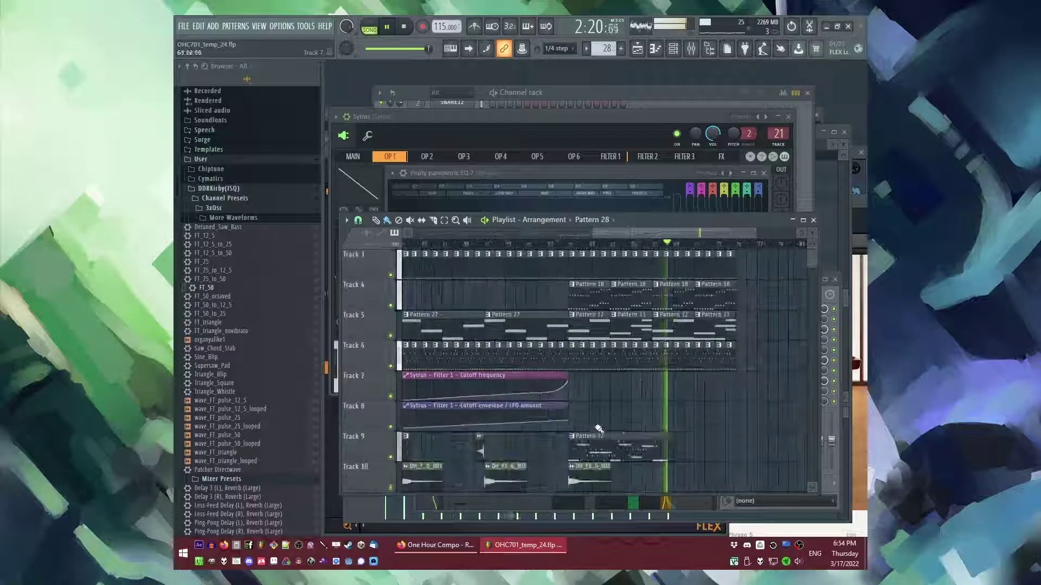
Step: Place a unique copy of the Sytrus Filter 1 cutoff frequency automation clip on track 7 at bar 67
scroll(596, 423, down, 2)
click(532, 378)
scroll(585, 364, up, 2)
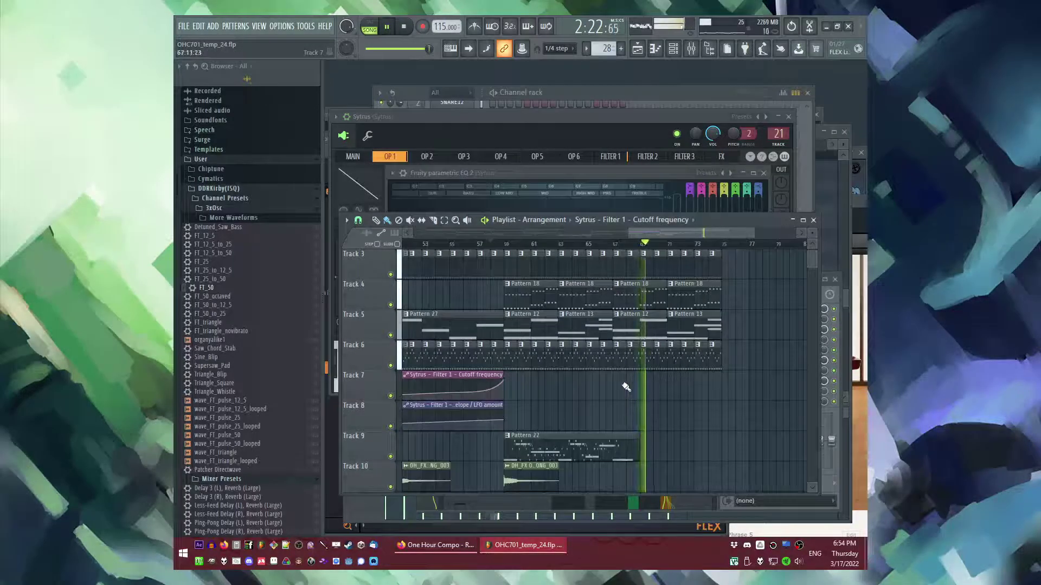
click(617, 382)
click(616, 375)
click(640, 478)
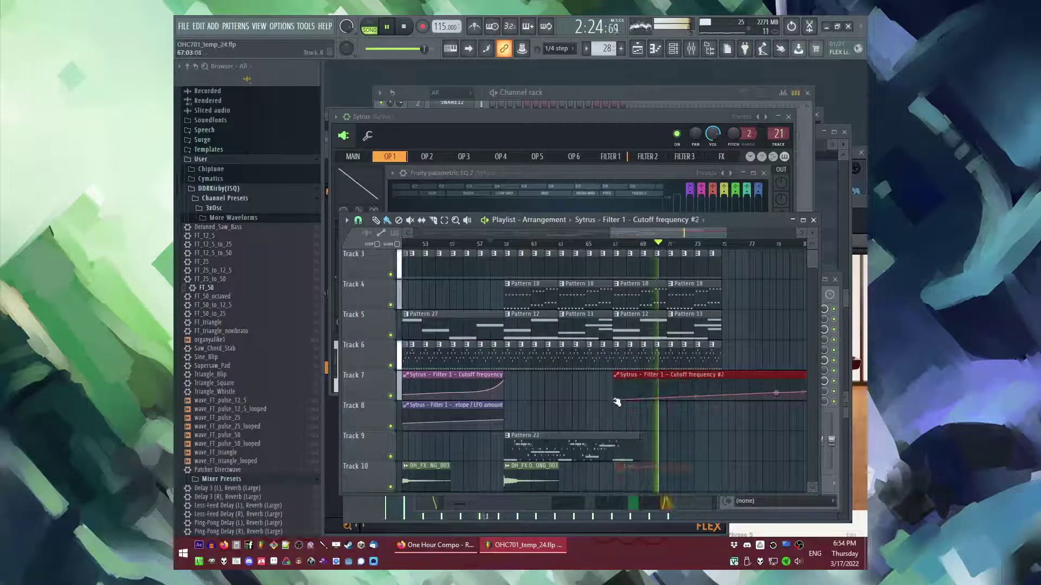
Step: Reshape the copied cutoff automation on track 7 into a gradual fall to zero by removing and adjusting its points
scroll(602, 352, down, 3)
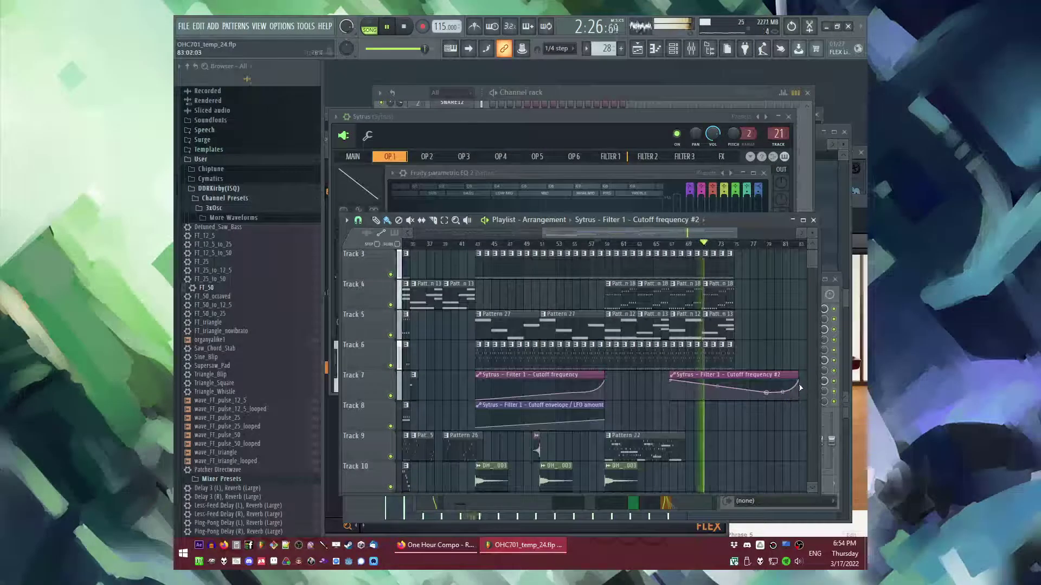
right_click(769, 394)
click(718, 387)
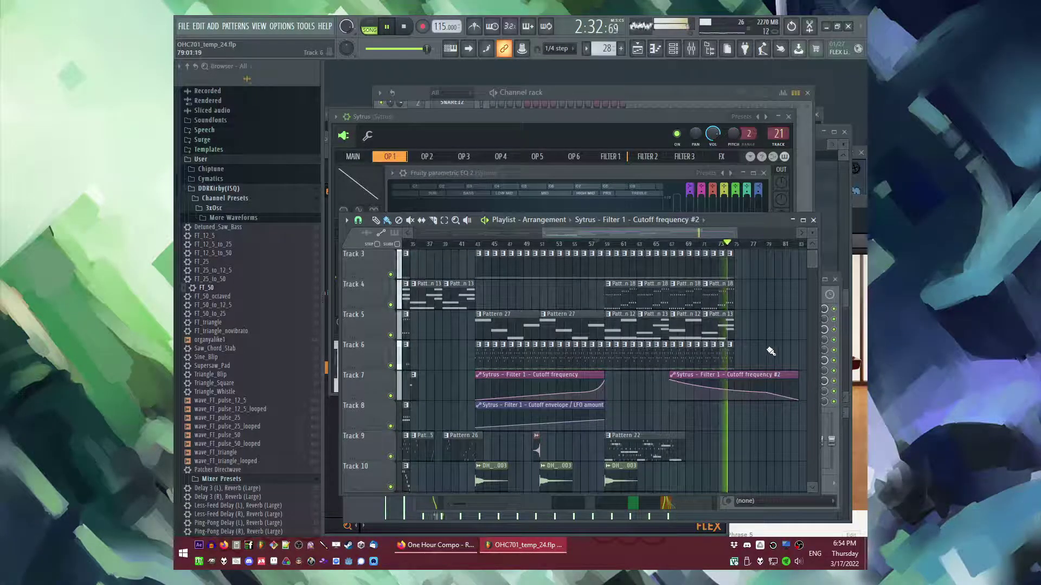
Step: Duplicate the clips of bars 67 to 74 on the upper playlist tracks into bars 75 to 82 and clear the selection
drag(761, 334, 677, 278)
key(ctrl+b)
scroll(615, 344, down, 2)
scroll(748, 390, up, 3)
key(ctrl+d)
Step: Duplicate the repeated pattern clips on track 11 to continue them through bar 82
scroll(697, 409, down, 1)
scroll(698, 409, down, 3)
drag(542, 436, 428, 458)
key(ctrl+b)
Step: Review the extended arrangement around the falling cutoff automation and save the project as a new version
scroll(683, 410, up, 2)
ctrl+scroll(643, 400, up, 1)
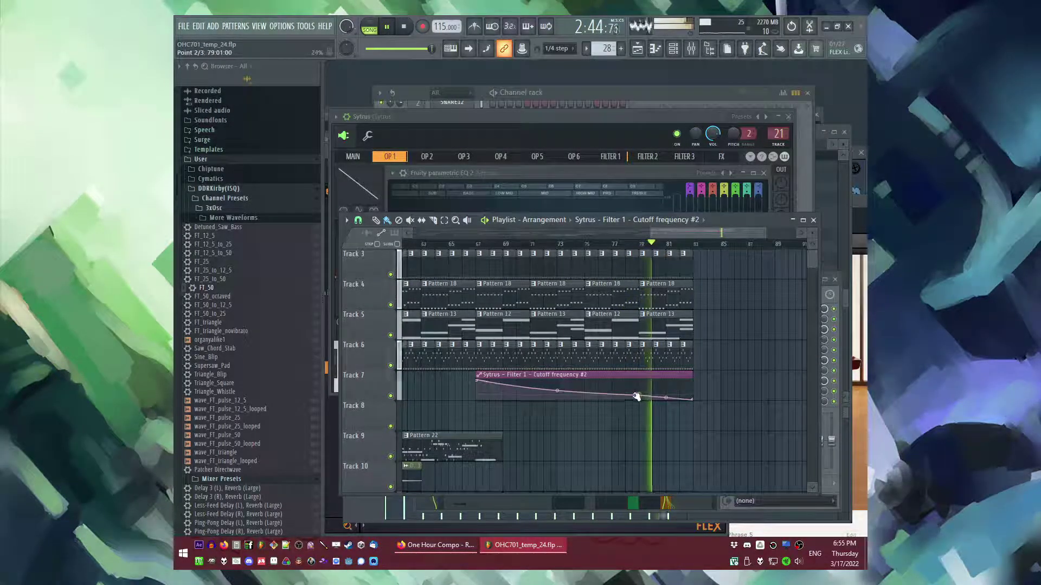
scroll(694, 423, up, 2)
ctrl+scroll(723, 434, down, 3)
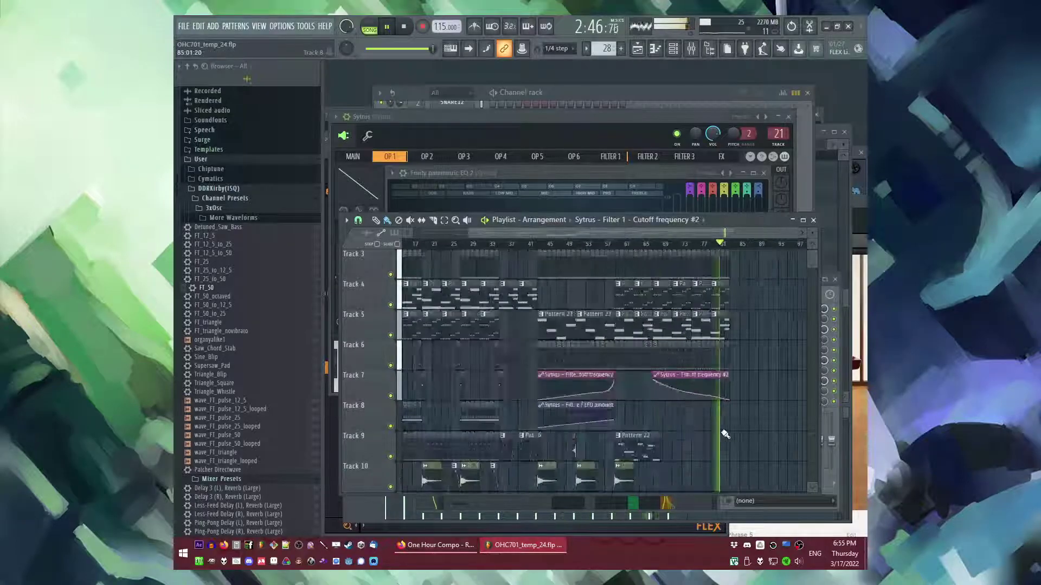
ctrl+scroll(761, 399, down, 1)
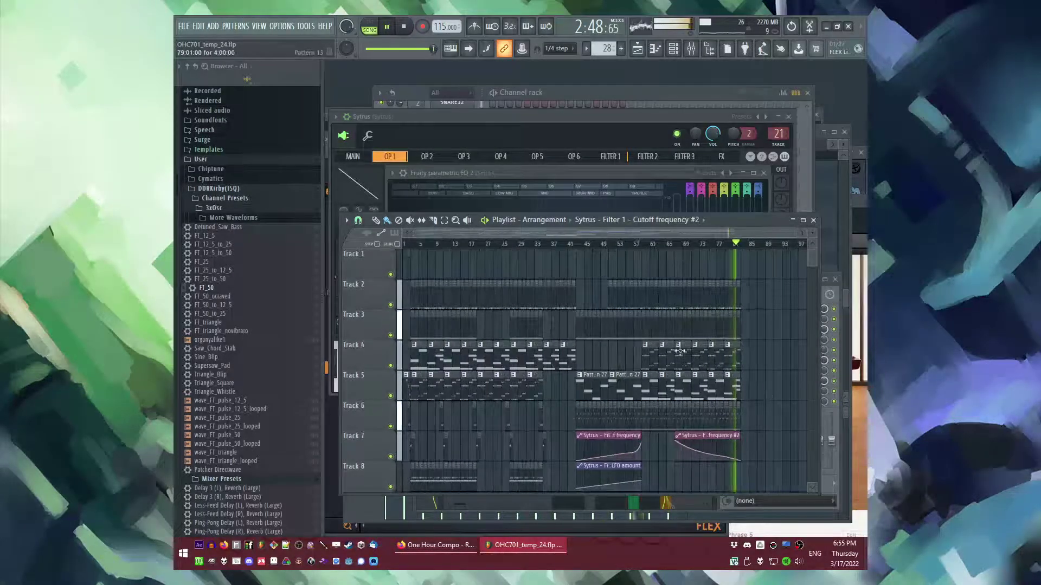
scroll(481, 284, down, 4)
key(ctrl+n)
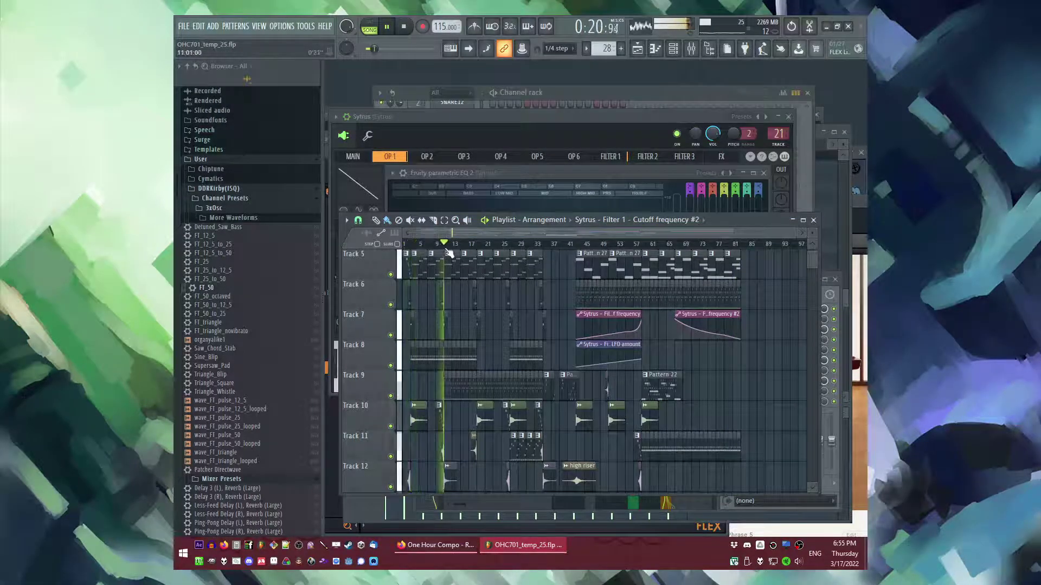
Step: Copy the two Pattern 21 clips on track 13 at bar 11 and paste them on that track at bar 59
scroll(472, 391, down, 3)
ctrl+scroll(445, 415, up, 3)
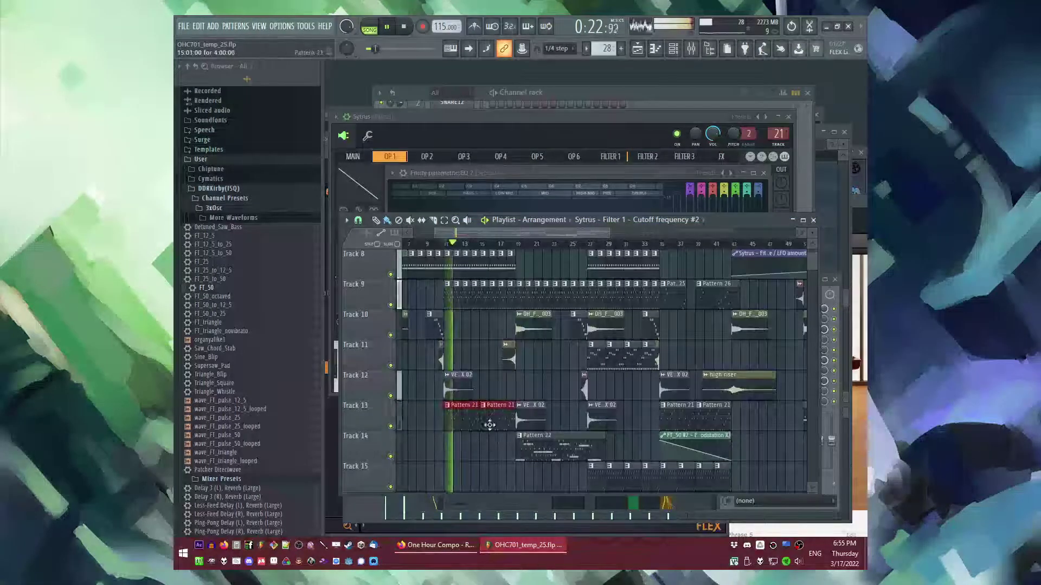
ctrl+scroll(489, 425, down, 3)
ctrl+scroll(721, 361, up, 4)
scroll(748, 362, up, 3)
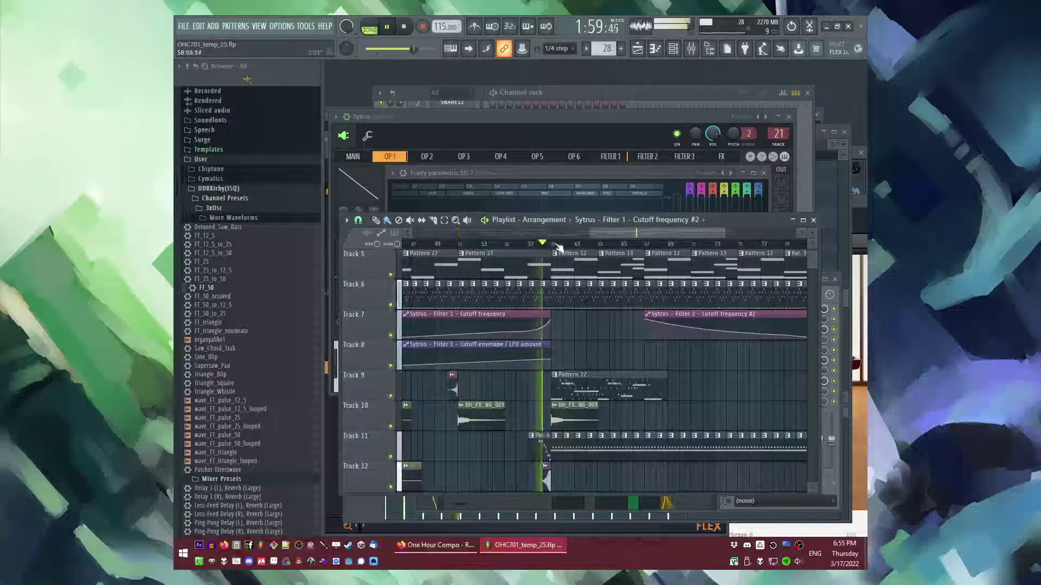
scroll(627, 347, down, 5)
ctrl+scroll(619, 353, up, 2)
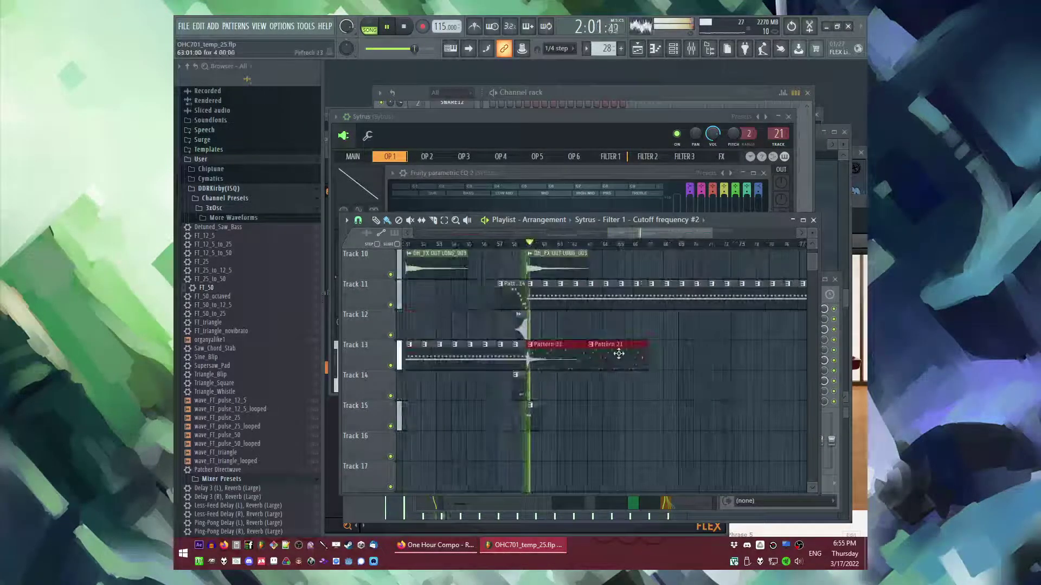
Step: Move the two pasted Pattern 21 clips from track 13 down to track 14, clear the selection and review the surrounding tracks during playback
ctrl+click(673, 395)
scroll(678, 395, up, 8)
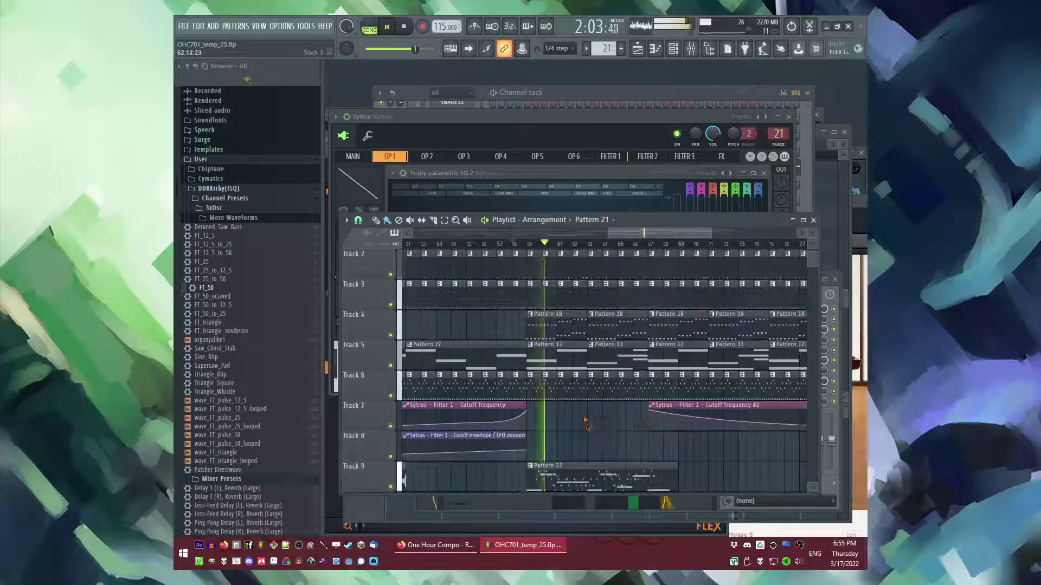
scroll(607, 420, down, 8)
scroll(623, 379, up, 6)
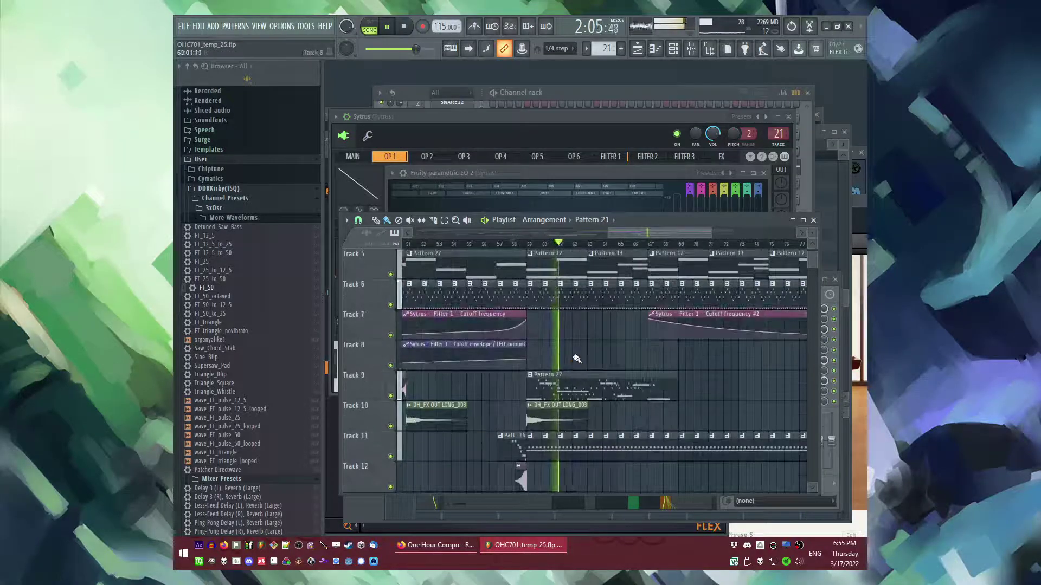
scroll(586, 359, up, 3)
ctrl+scroll(575, 390, up, 1)
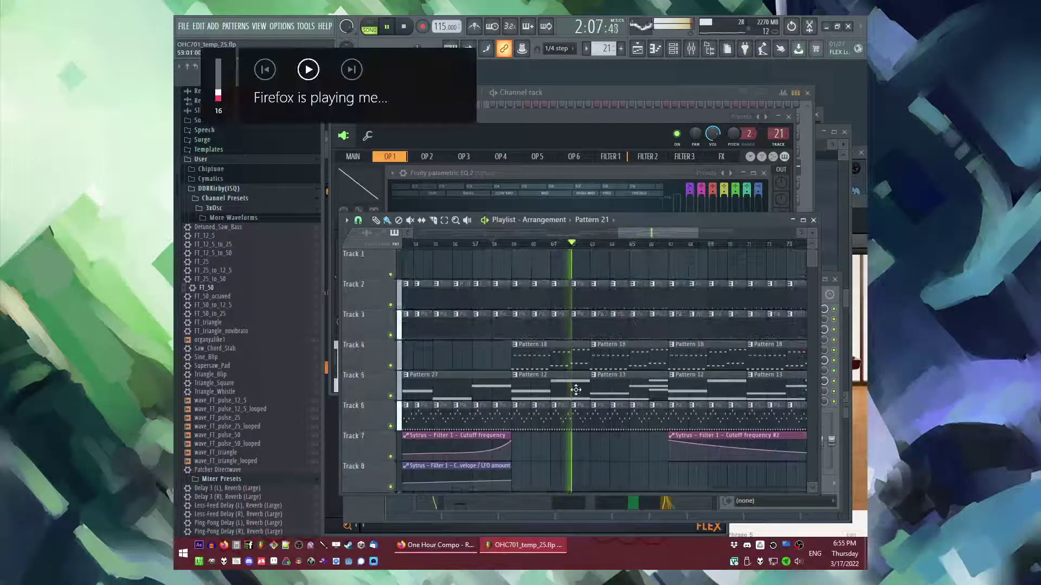
scroll(582, 390, down, 4)
ctrl+scroll(586, 374, down, 1)
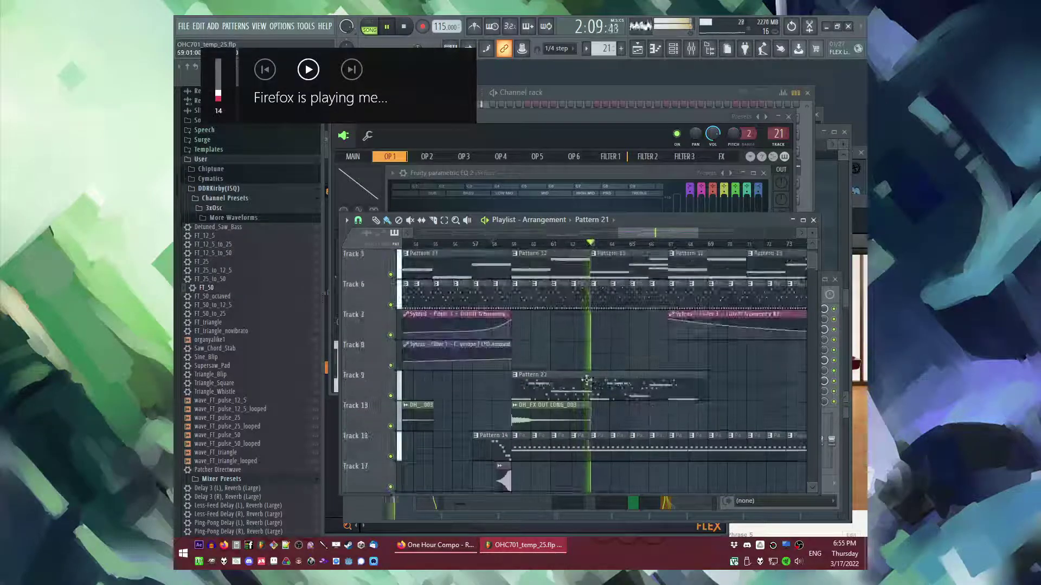
scroll(589, 355, down, 2)
Step: Replay the bars leading into bar 59 and inspect Pattern 27 and its channels, returning to song playback
key(space)
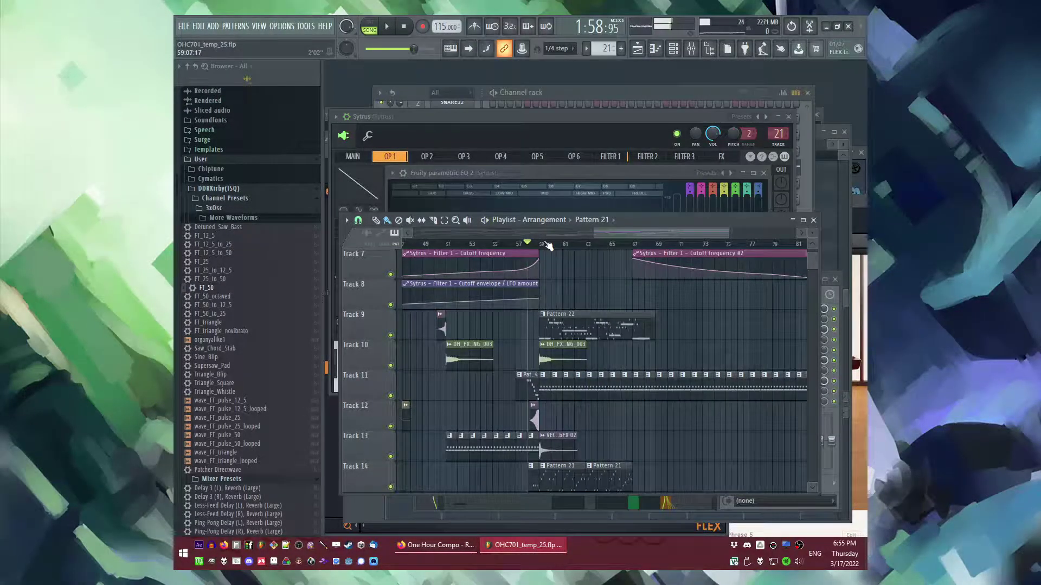
key(space)
click(488, 243)
scroll(592, 324, up, 4)
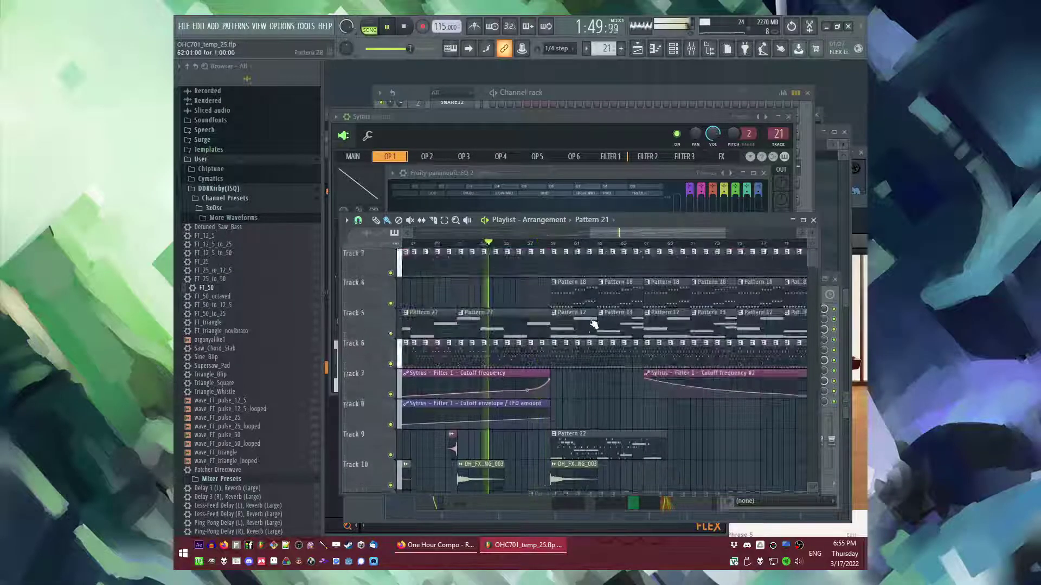
ctrl+scroll(593, 324, down, 3)
ctrl+scroll(546, 310, up, 2)
key(space)
double_click(545, 321)
key(l)
key(F6)
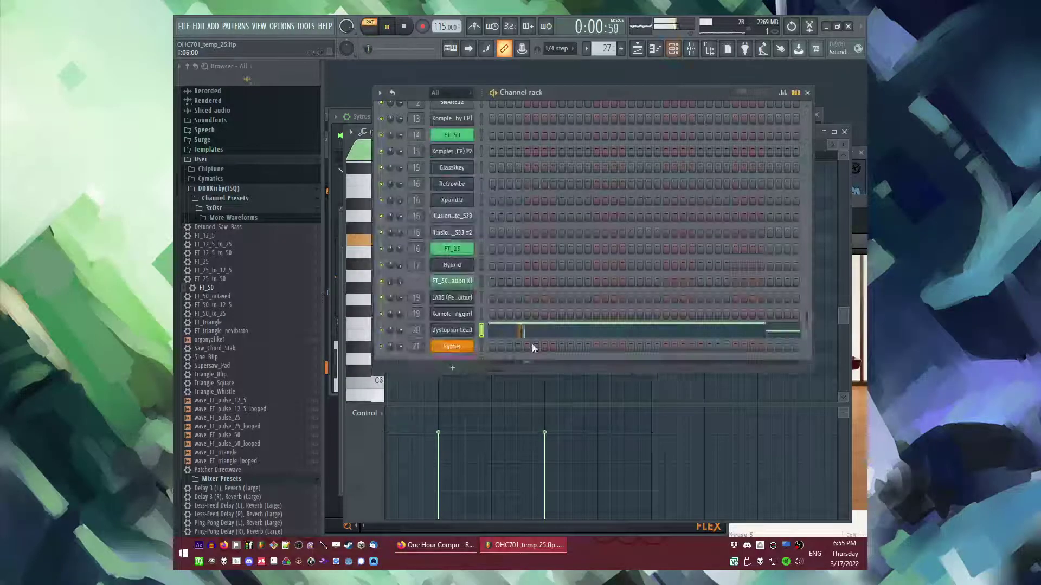
key(F5)
key(l)
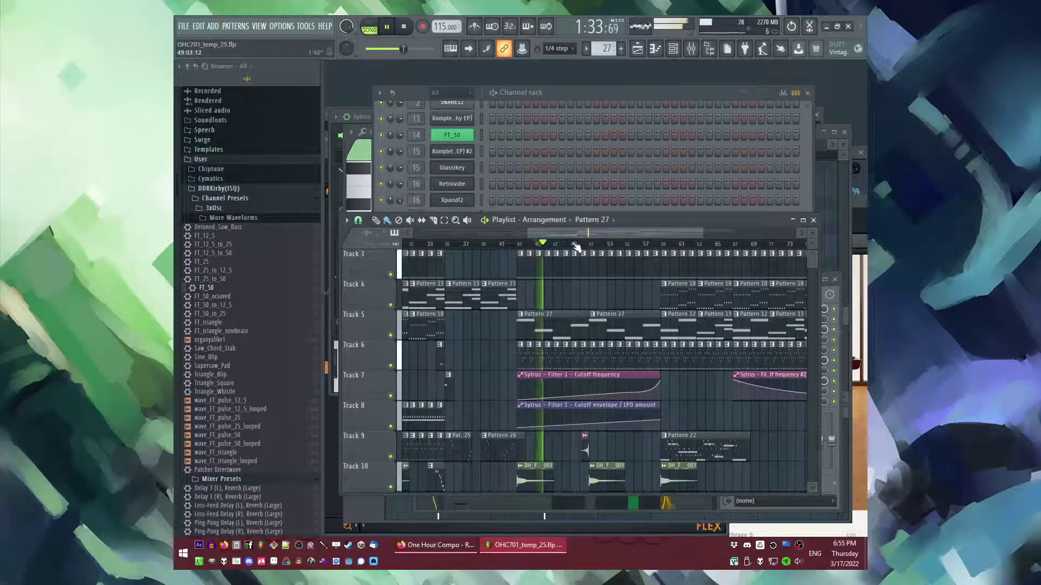
Step: Add Fruity parametric EQ 2 to slot 3 of the Dystopian Lead mixer track and pull its high shelf band down to -18 dB
key(F9)
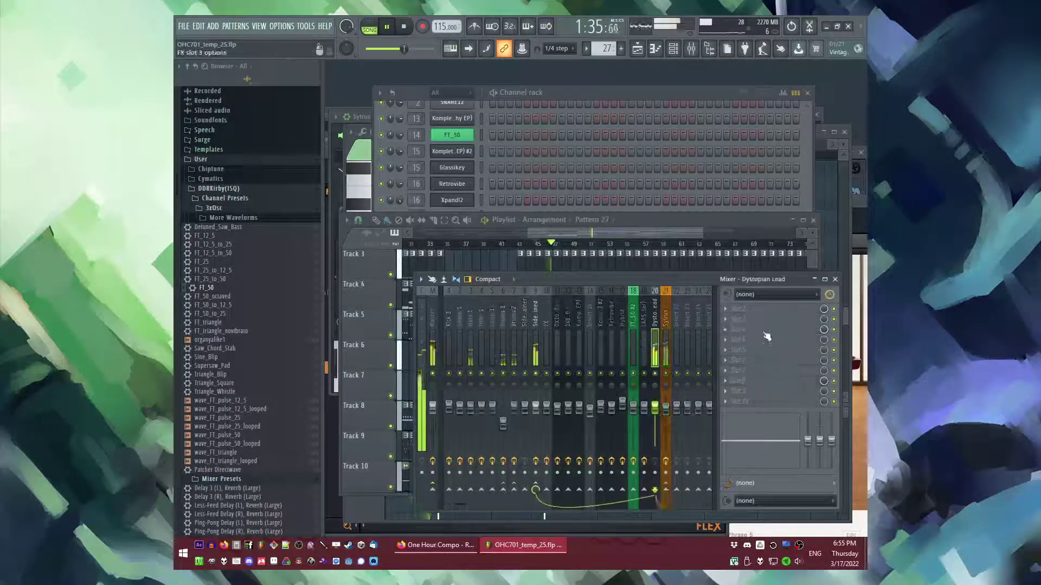
click(732, 333)
click(699, 367)
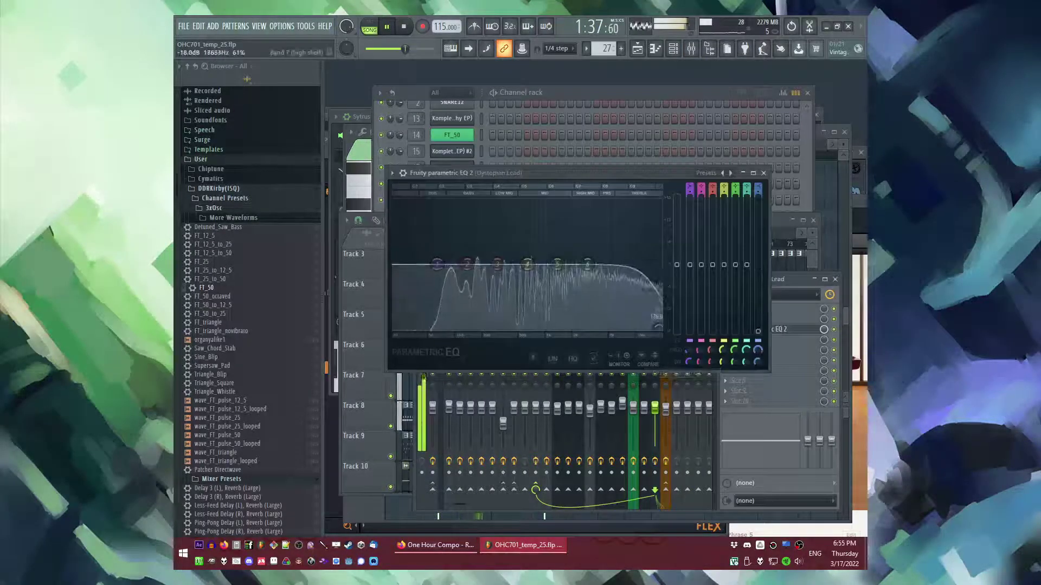
key(F5)
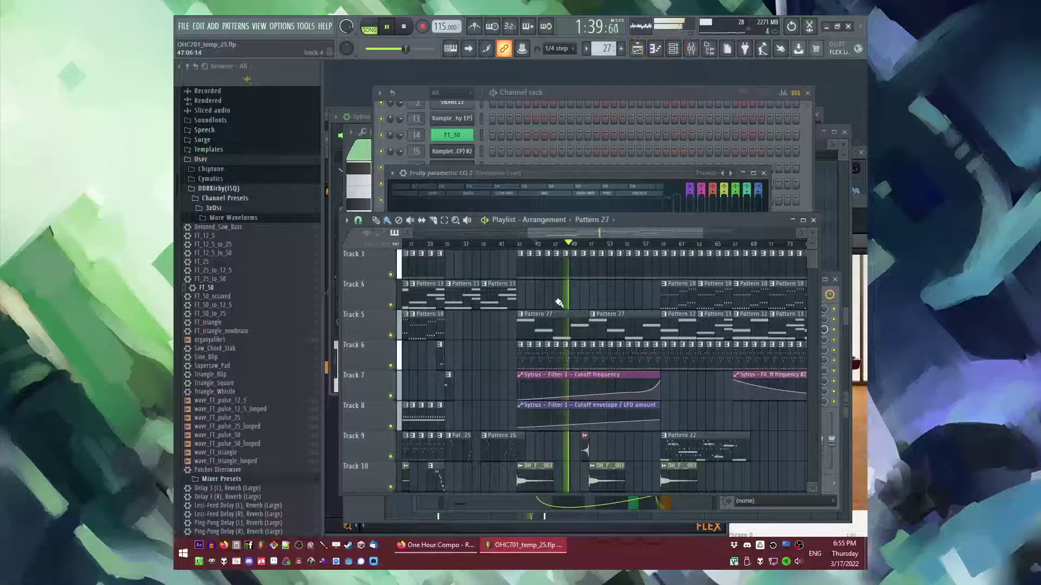
Step: Reopen Pattern 27 with the channel rack and browse the sample packs to the Legacy Instruments Strings folder
double_click(548, 329)
key(F6)
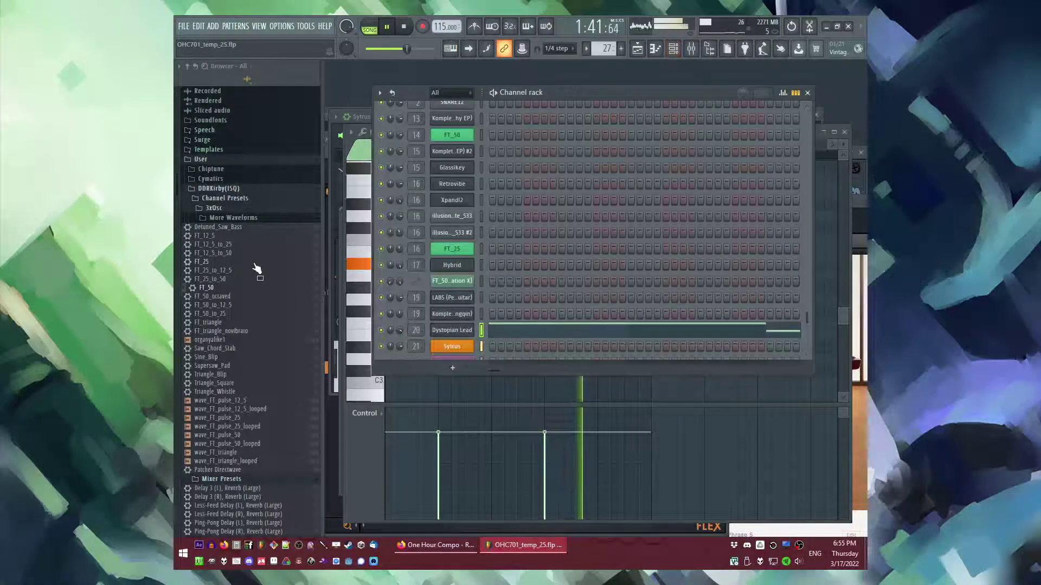
scroll(246, 267, up, 6)
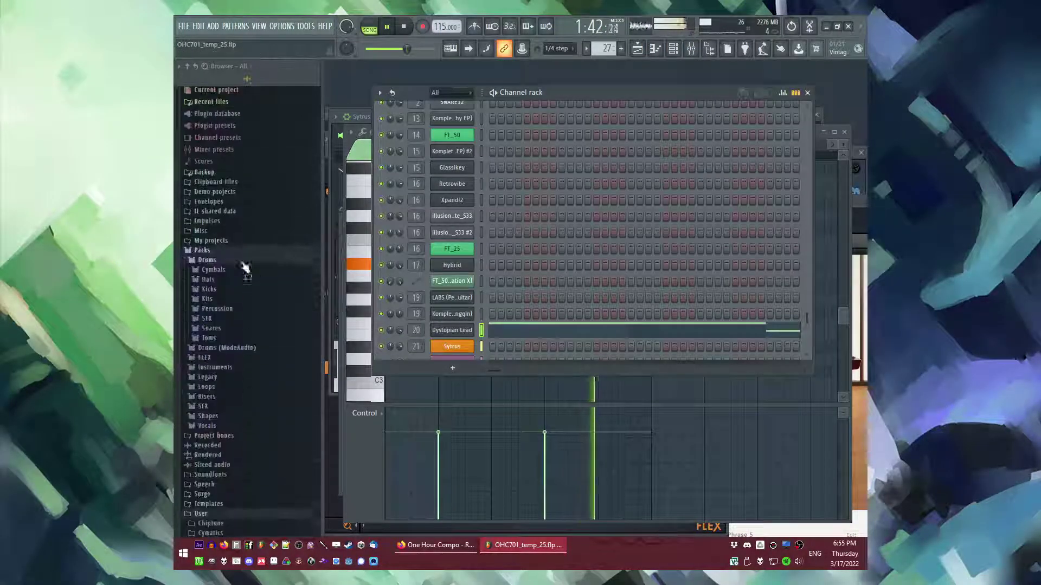
click(219, 382)
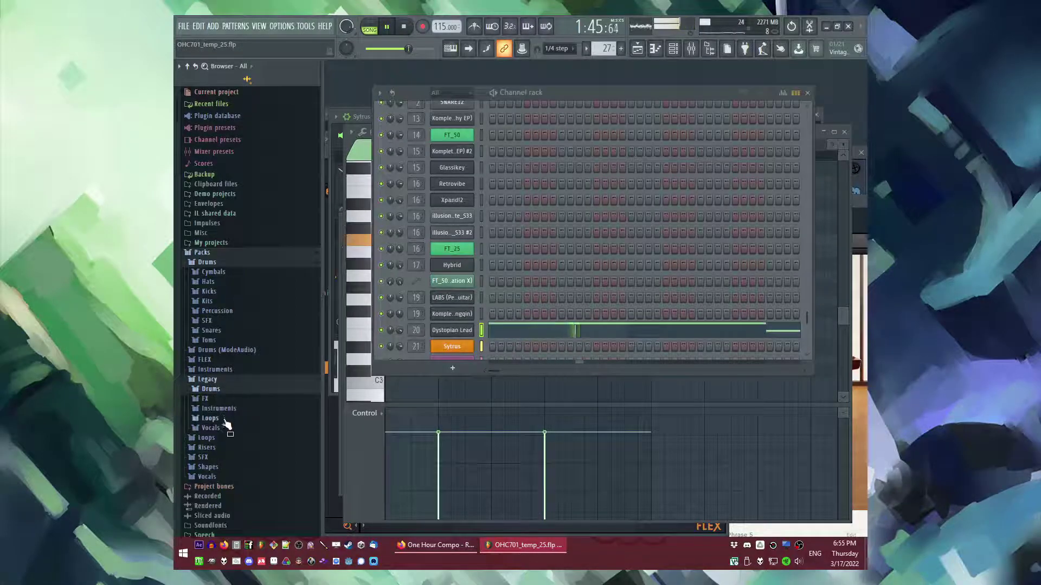
scroll(228, 380, down, 3)
click(216, 322)
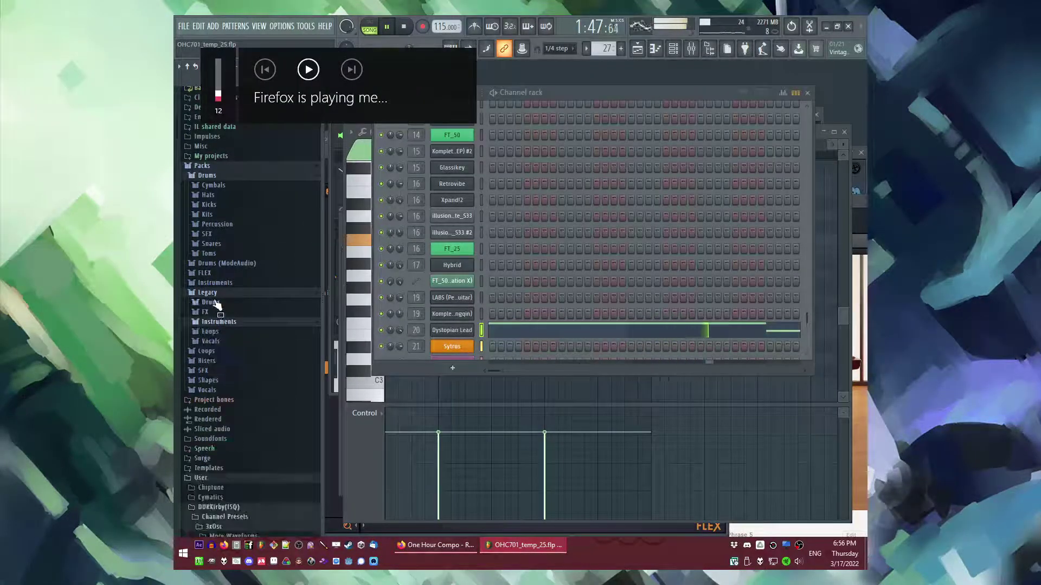
click(214, 410)
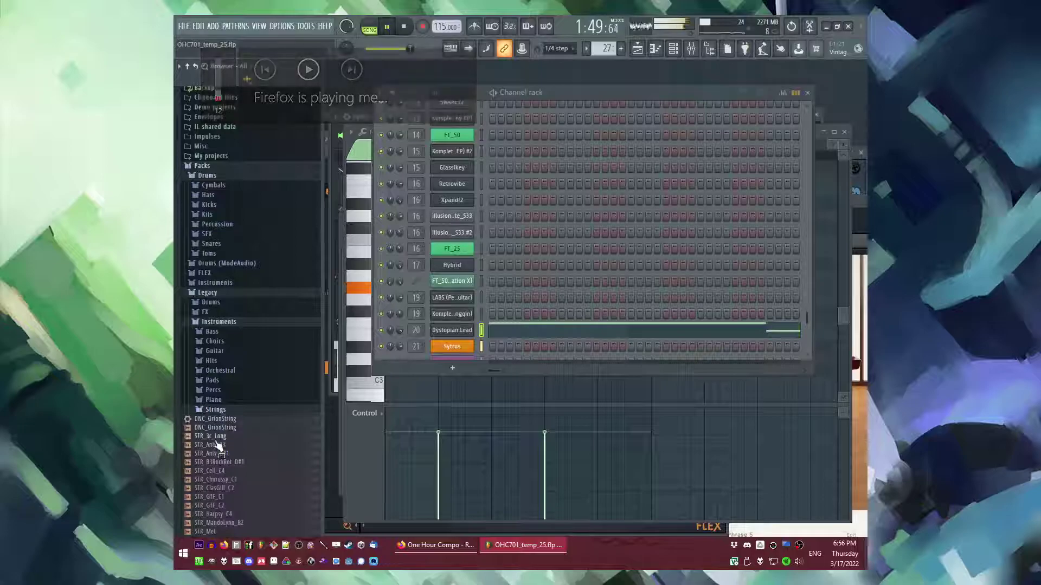
Step: Add String patch 1 as a channel below Dystopian Lead, give it the lead's notes and assign it to mixer track 20
scroll(224, 420, down, 10)
scroll(225, 420, up, 6)
drag(215, 427, 446, 341)
key(space)
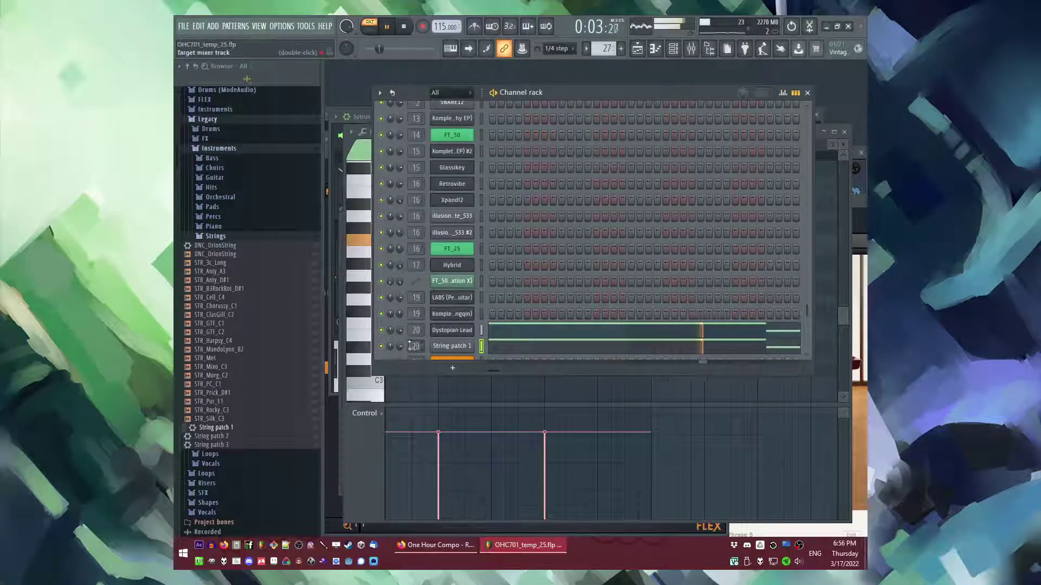
Step: Audition the String patch 1 notes in the piano roll with pattern playback and single test keys
click(496, 353)
key(space)
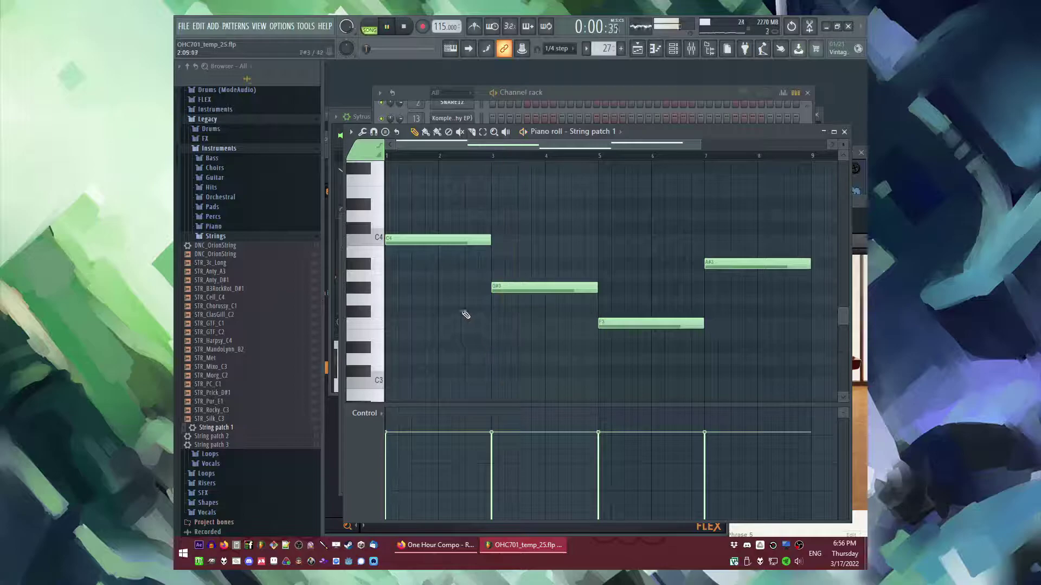
key(space)
key(F6)
key(space)
key(space)
key(F7)
key(space)
click(378, 240)
click(359, 286)
key(space)
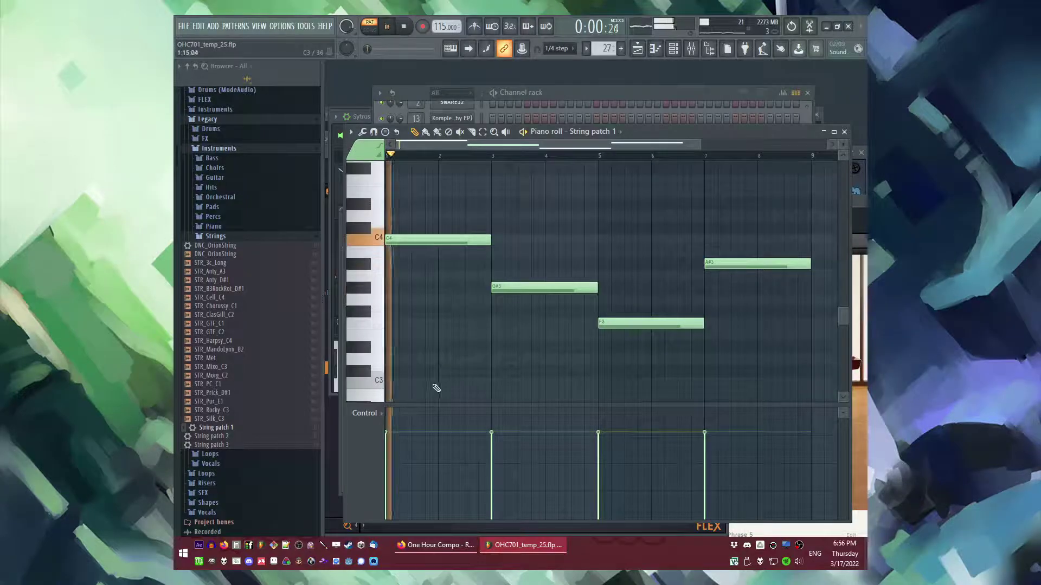
Step: Transpose all String patch 1 notes in Pattern 27 down one octave so the first note sits on C3, and replay them
key(ctrl+a)
drag(413, 240, 408, 383)
key(space)
key(space)
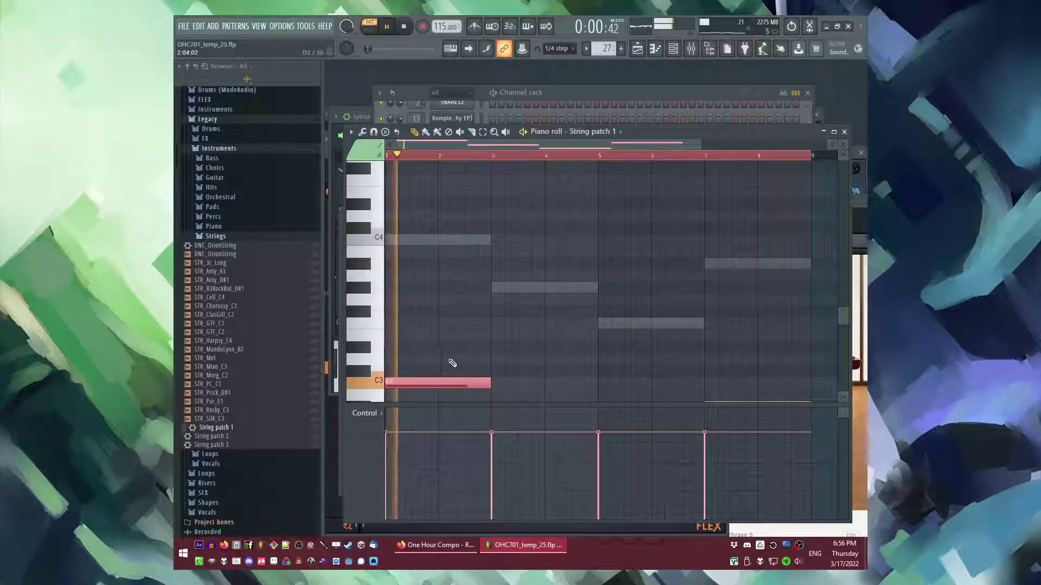
Step: Shorten the attack and release times of String patch 1's volume envelope
key(F6)
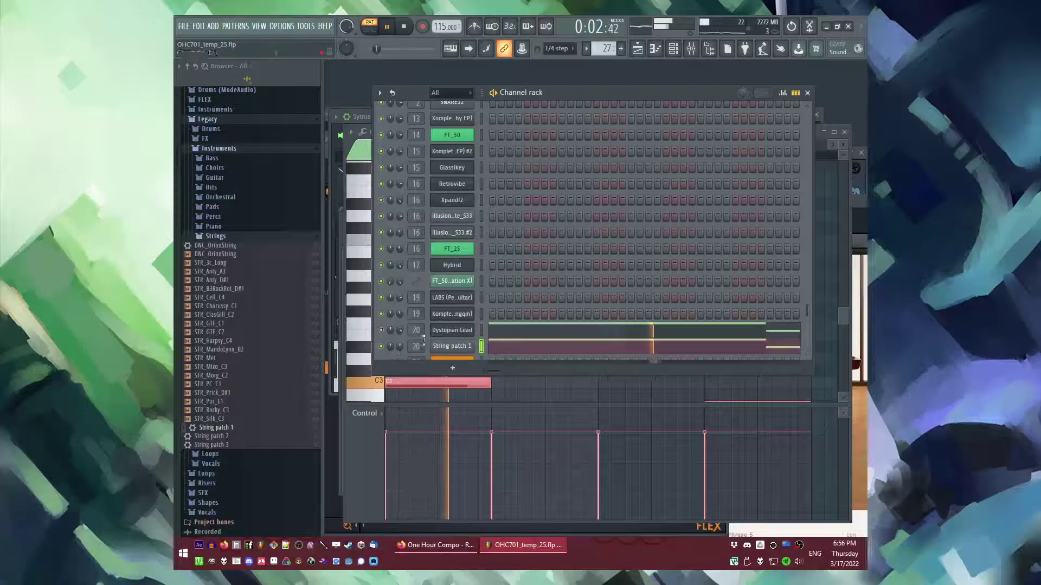
click(451, 346)
click(448, 194)
click(424, 192)
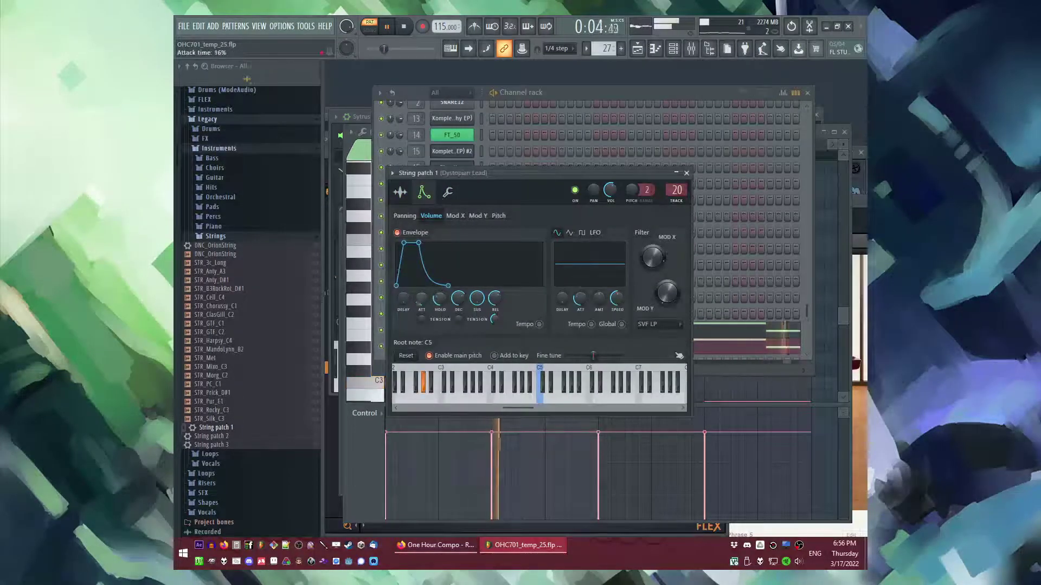
drag(436, 284, 428, 286)
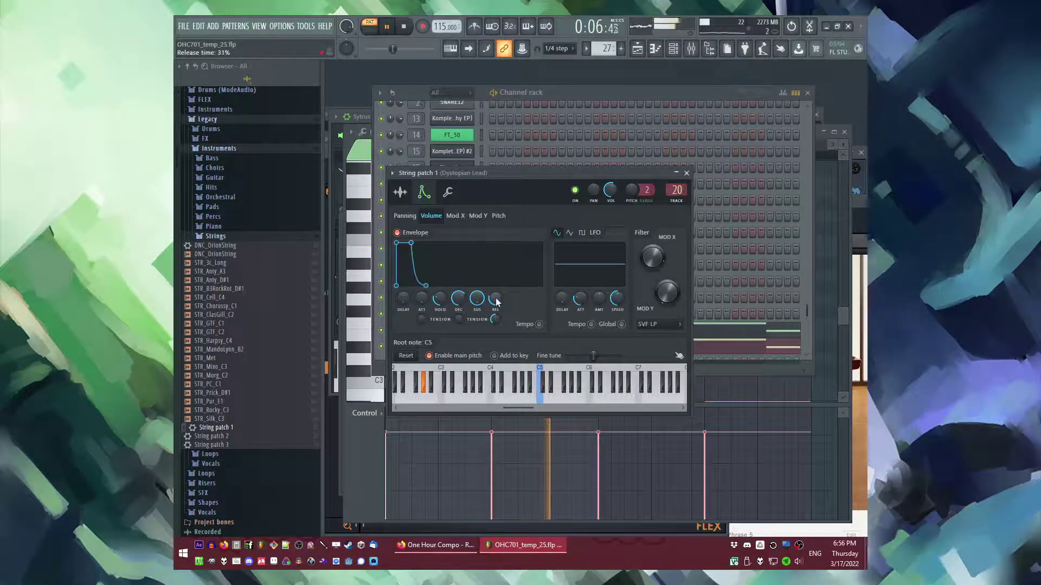
Step: Play the arrangement around bar 43 and examine the clips on all tracks leading into the filter cutoff build-up
key(F5)
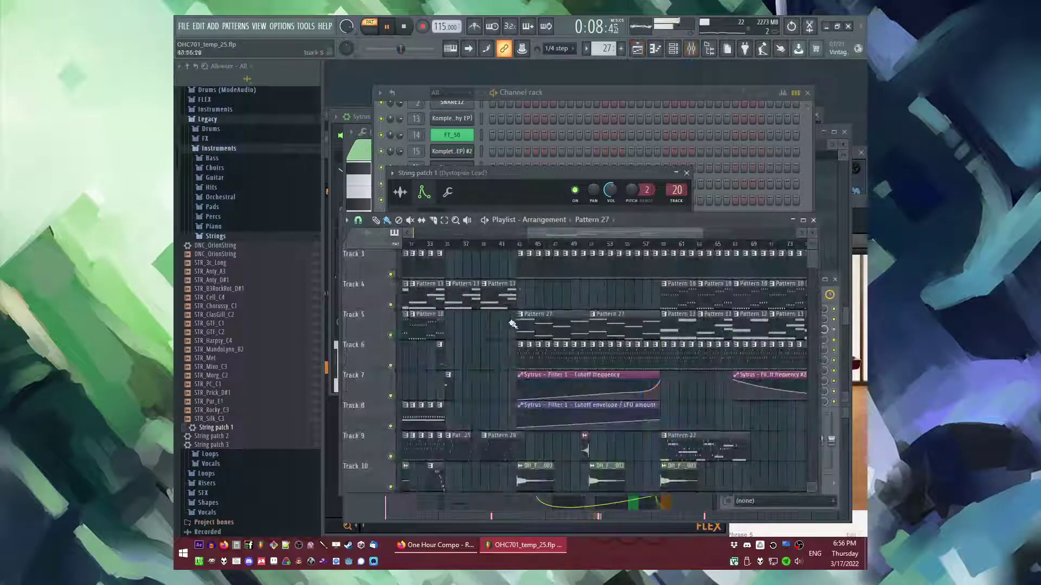
click(522, 245)
key(F9)
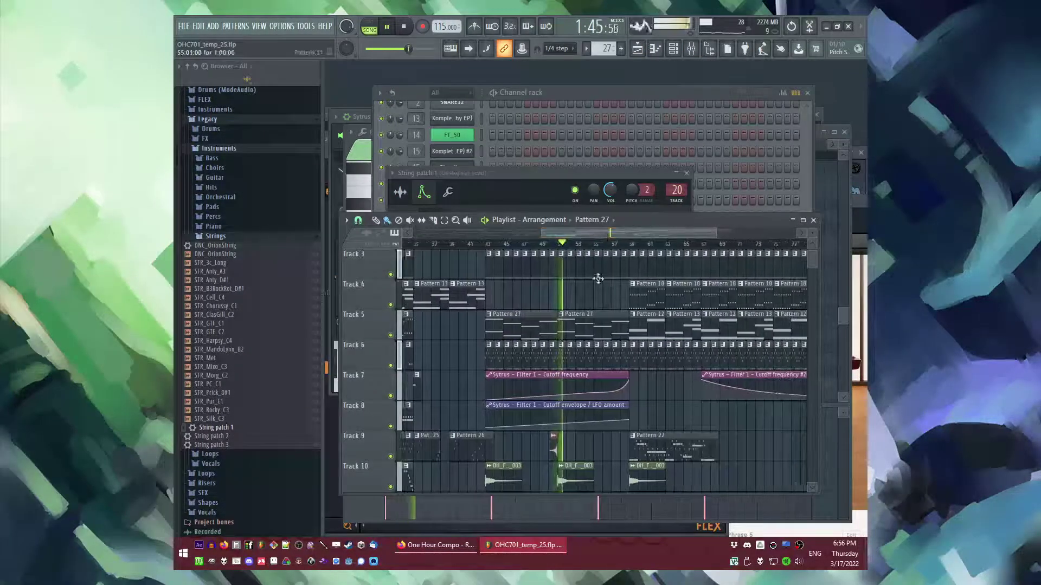
scroll(600, 302, up, 2)
click(478, 245)
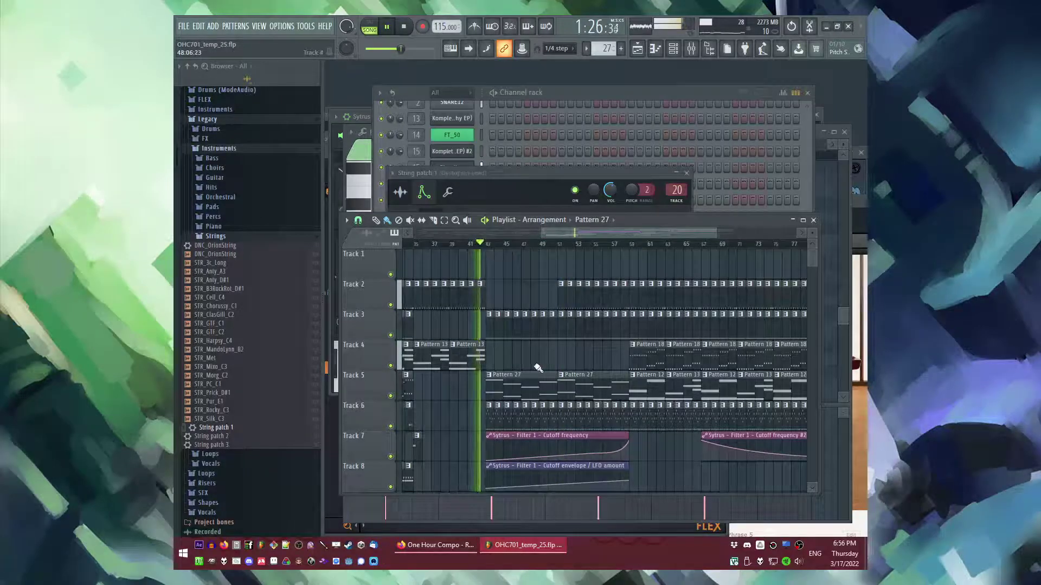
scroll(596, 358, down, 3)
scroll(595, 356, down, 4)
scroll(593, 357, up, 3)
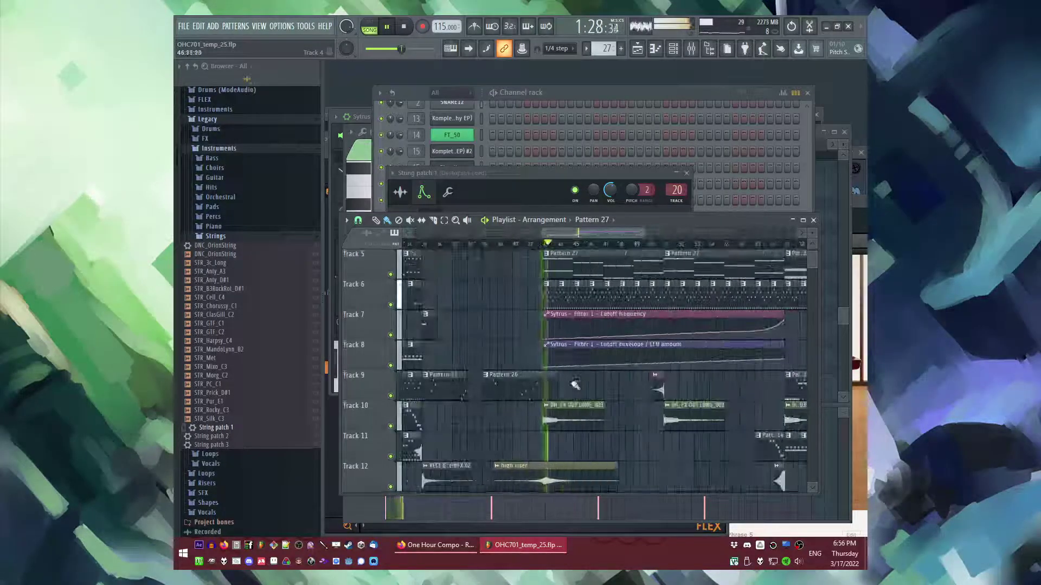
scroll(558, 388, up, 4)
scroll(505, 395, down, 9)
scroll(630, 382, down, 2)
scroll(630, 374, up, 3)
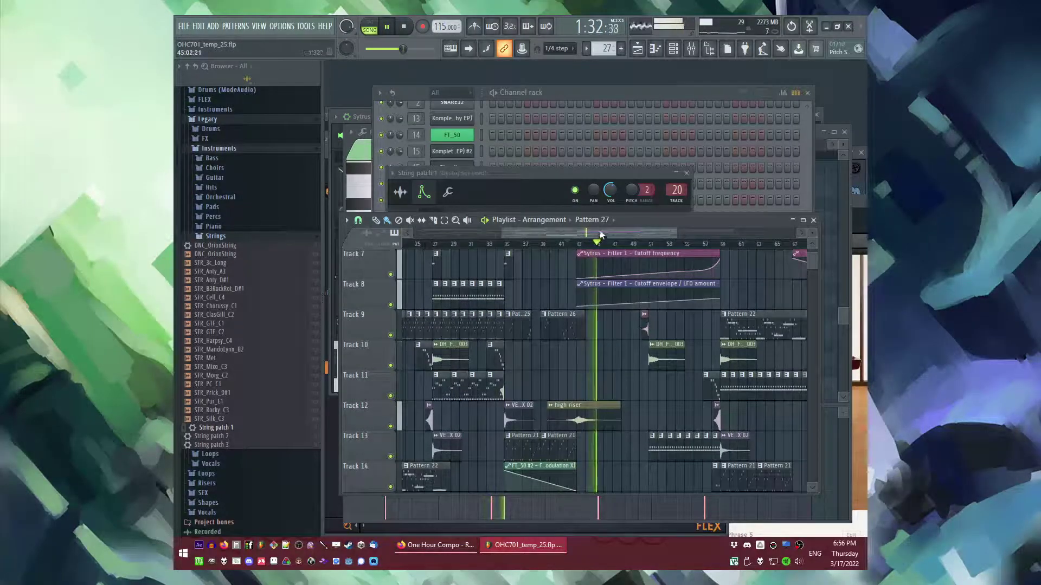
Step: Replace the DH_FX OUT LONG_003 clip at bar 43 on track 10 with the DH_FX OUT LONG_011 sample
click(612, 220)
click(616, 87)
click(591, 363)
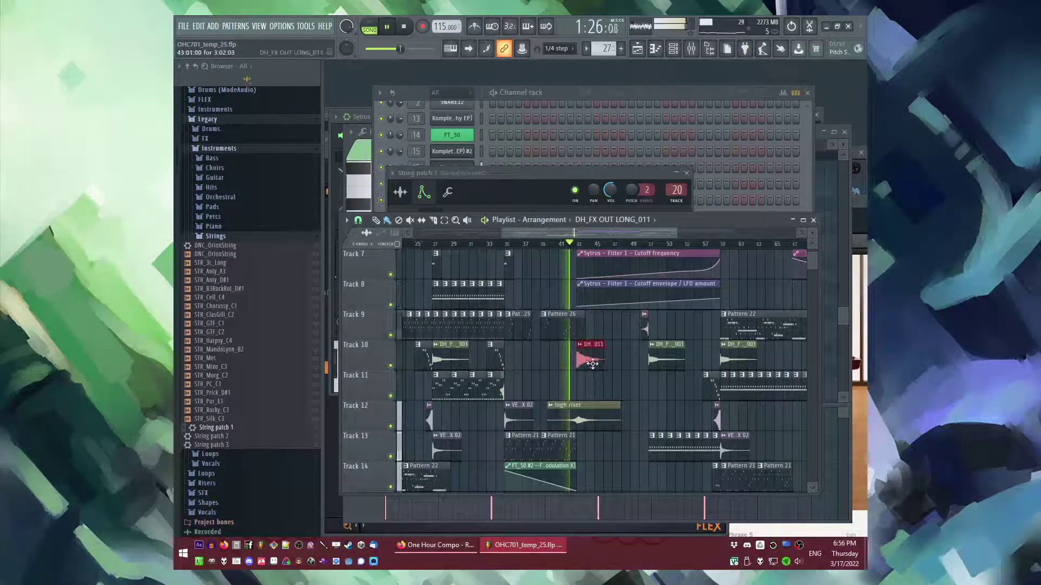
Step: Route the DH_FX OUT LONG_011 audio clip to the FX mixer track, number 10, and return to the playlist
scroll(599, 374, up, 2)
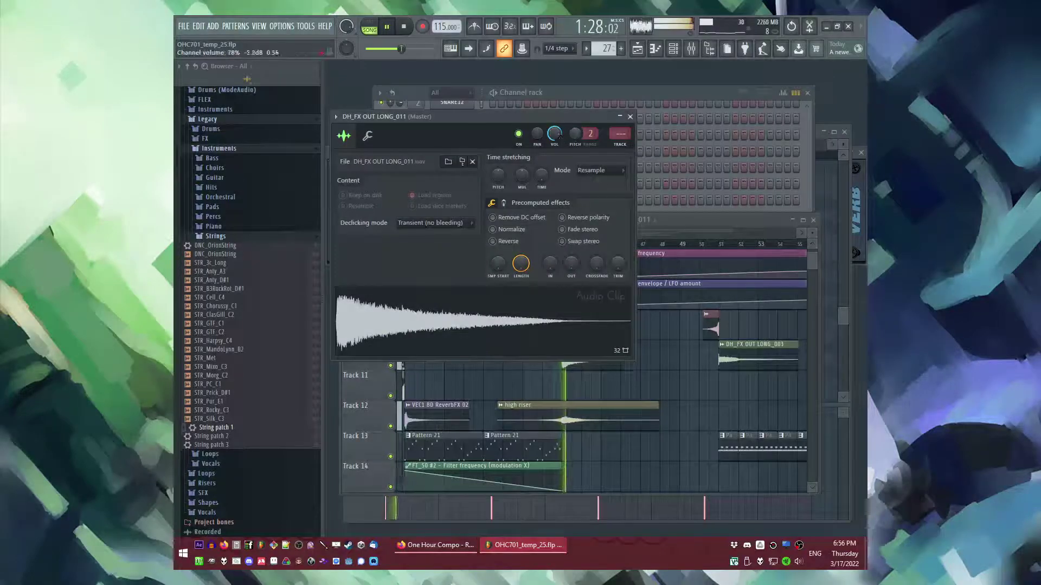
double_click(622, 136)
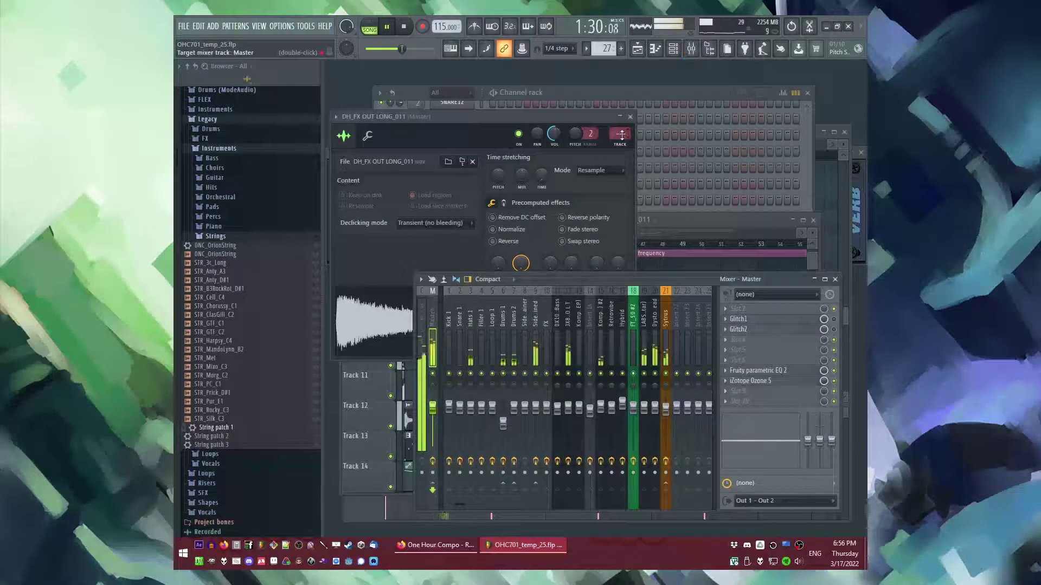
scroll(621, 136, up, 10)
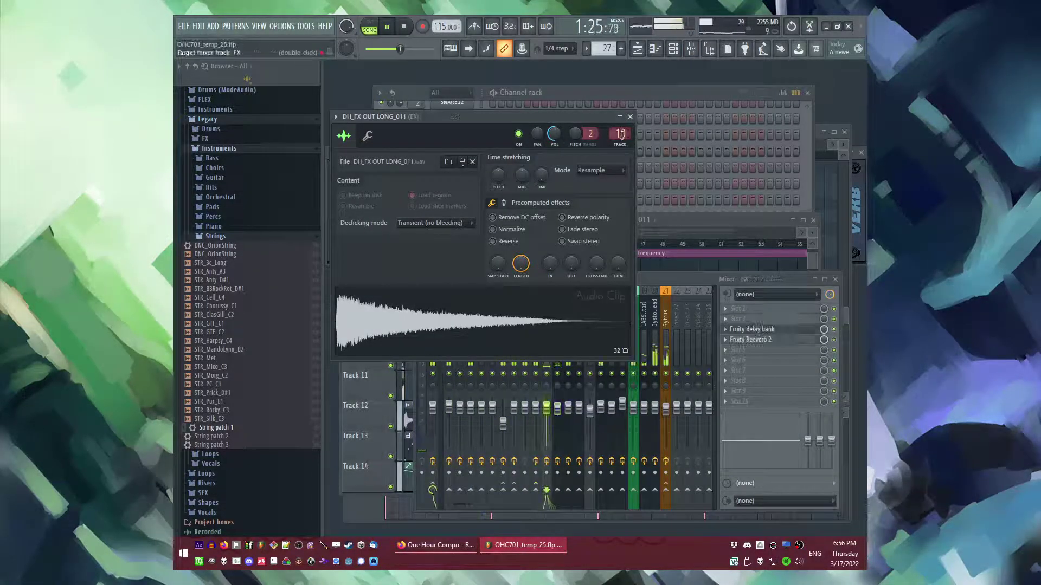
click(686, 258)
Step: Place a 32954_HardPCM_Chip054 clip on track 11 so that it ends exactly at bar 43
scroll(660, 381, down, 3)
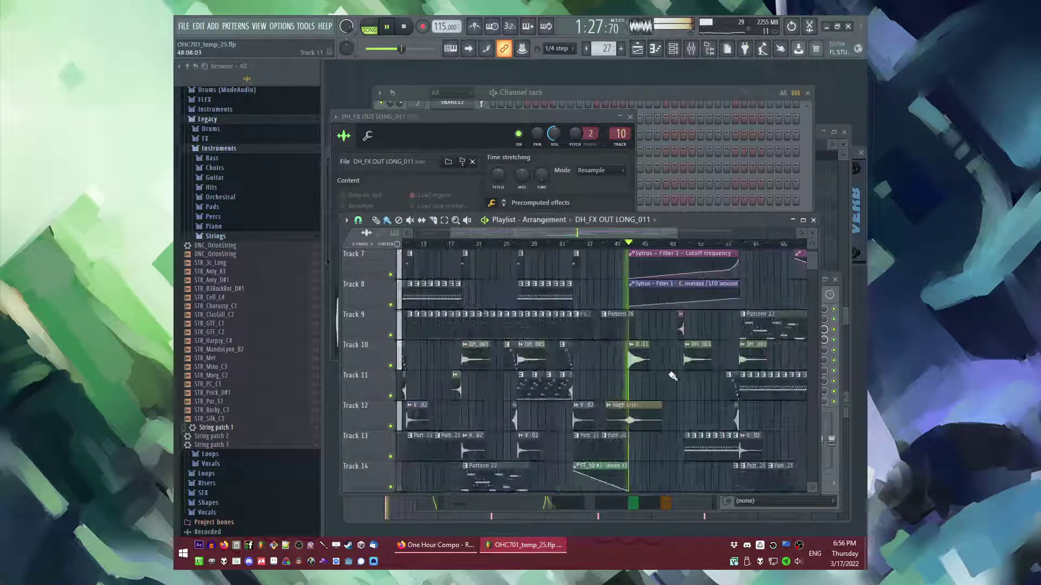
scroll(633, 356, up, 3)
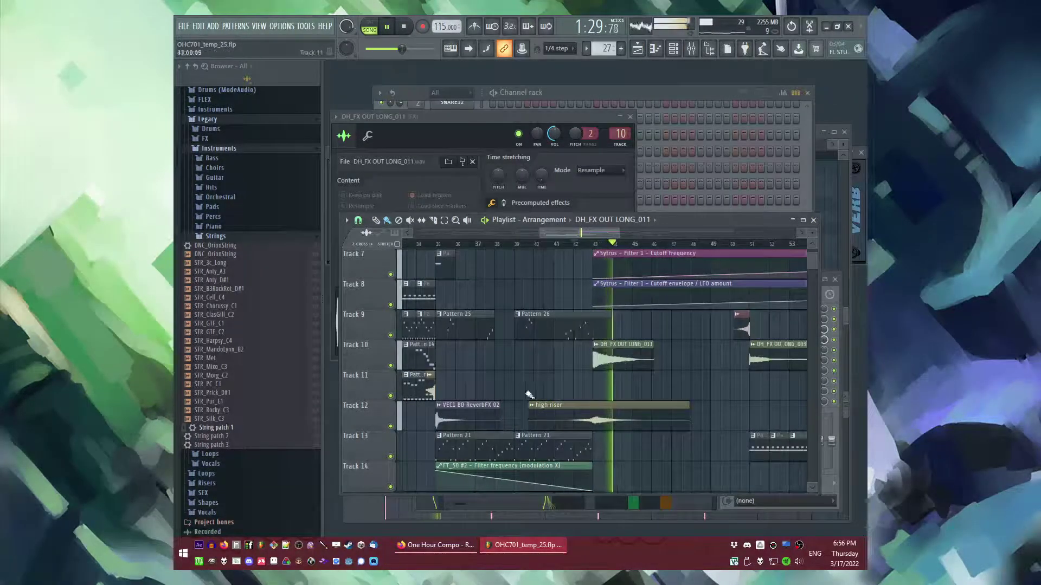
scroll(437, 391, down, 1)
scroll(554, 390, up, 5)
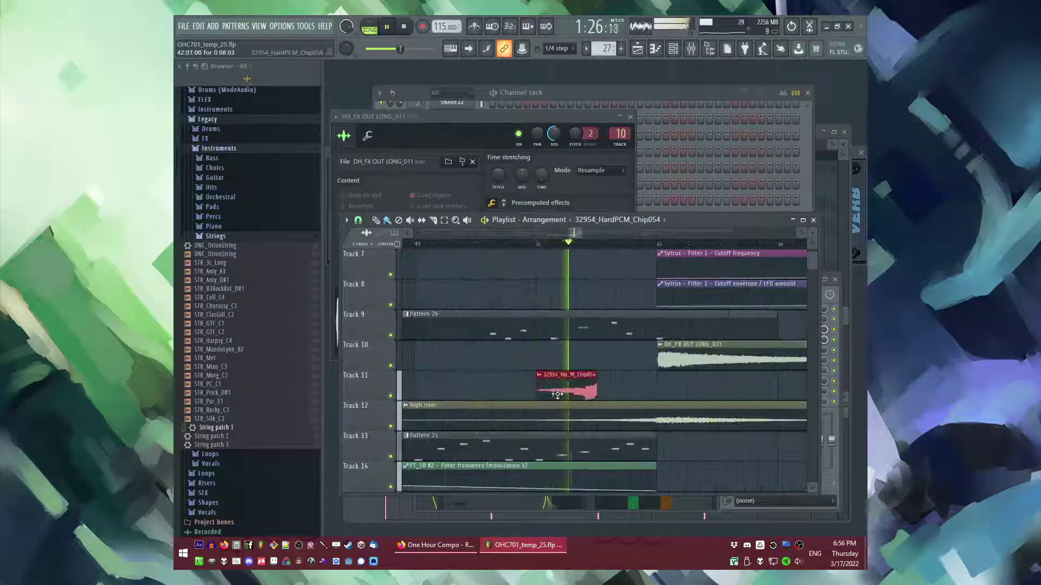
scroll(621, 390, up, 3)
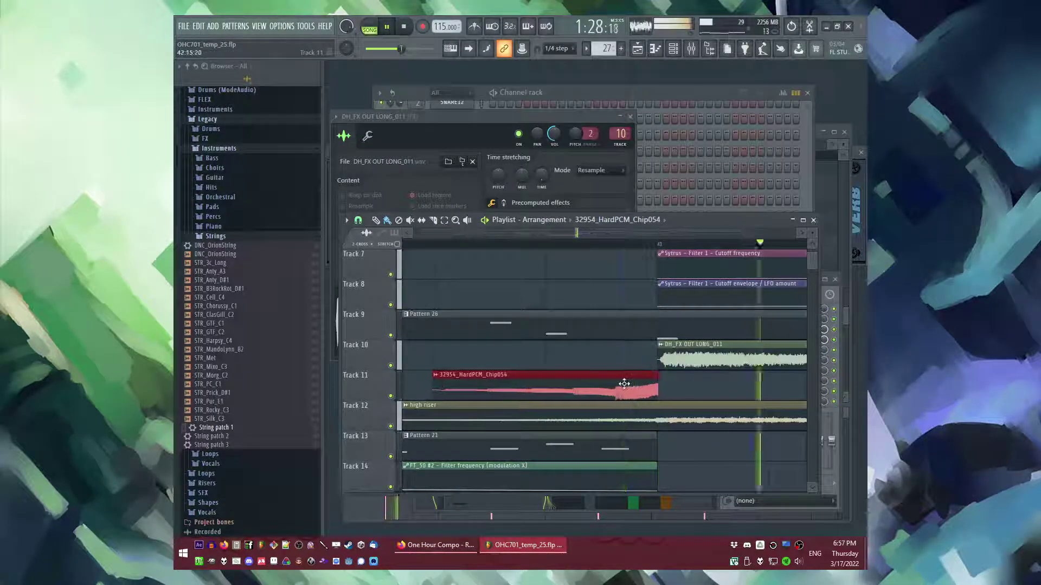
Step: Set the channel volume of the DH_FX OUT LONG_011 audio clip to about -14.8 dB
click(674, 351)
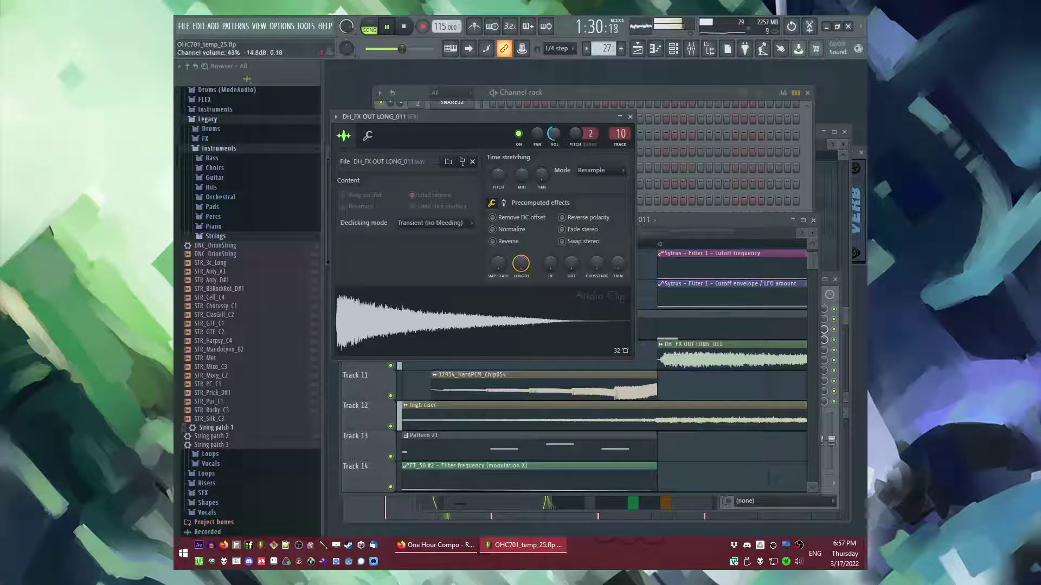
right_click(713, 393)
scroll(483, 328, down, 8)
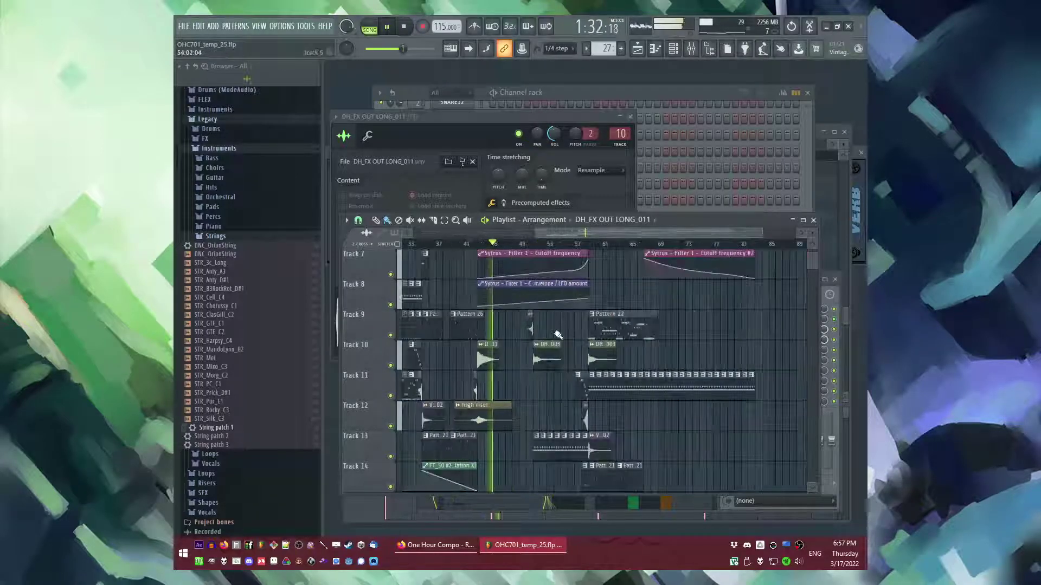
Step: Place DH_FX OUT LONG_011 at bar 51 on track 11 and move DH_FX OUT LONG_003 from bar 51 to bar 43 on track 10
scroll(555, 326, up, 1)
click(535, 248)
scroll(484, 402, up, 2)
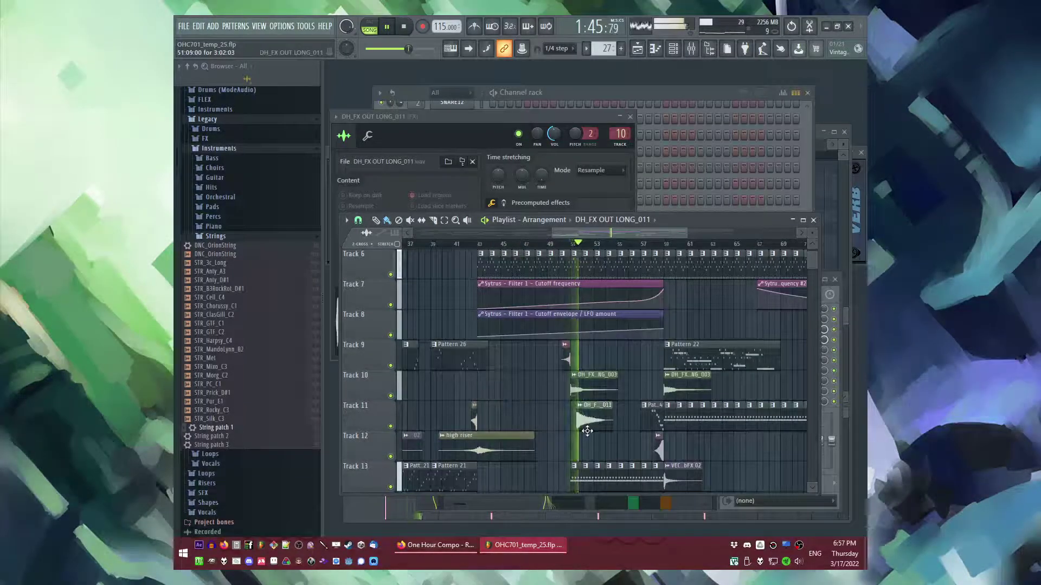
drag(586, 396, 495, 389)
click(480, 247)
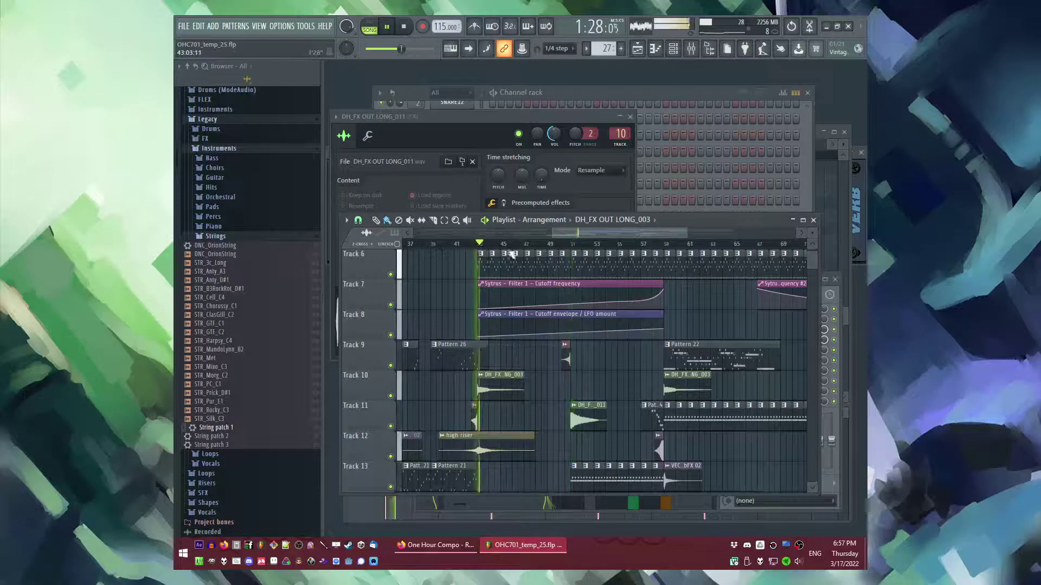
scroll(572, 246, up, 3)
Step: Play from bar 51 and fine-tune the channel volume of the DH_FX OUT LONG_011 clip
click(572, 246)
scroll(635, 386, up, 1)
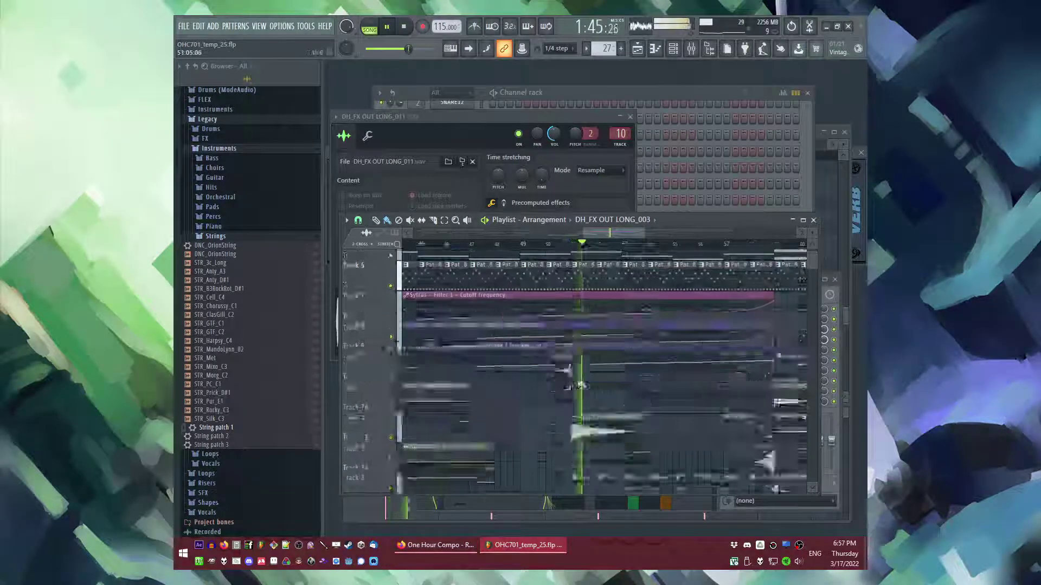
click(601, 413)
drag(553, 134, 553, 136)
right_click(694, 374)
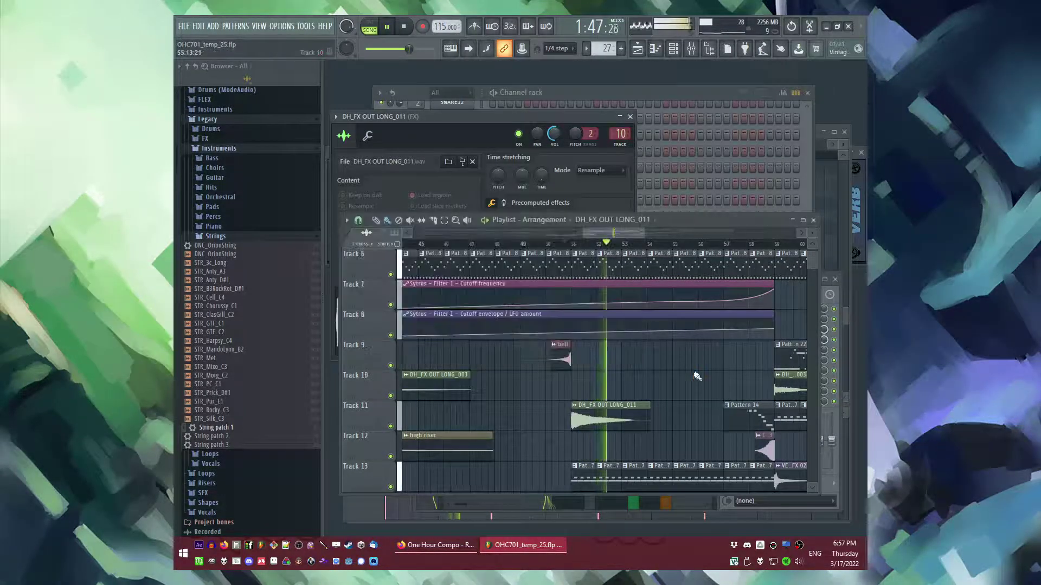
Step: Make the drum pattern clip at bar 57 on track 2 unique
scroll(672, 366, up, 4)
scroll(527, 323, down, 3)
scroll(564, 332, up, 2)
key(XF86AudioLowerVolume)
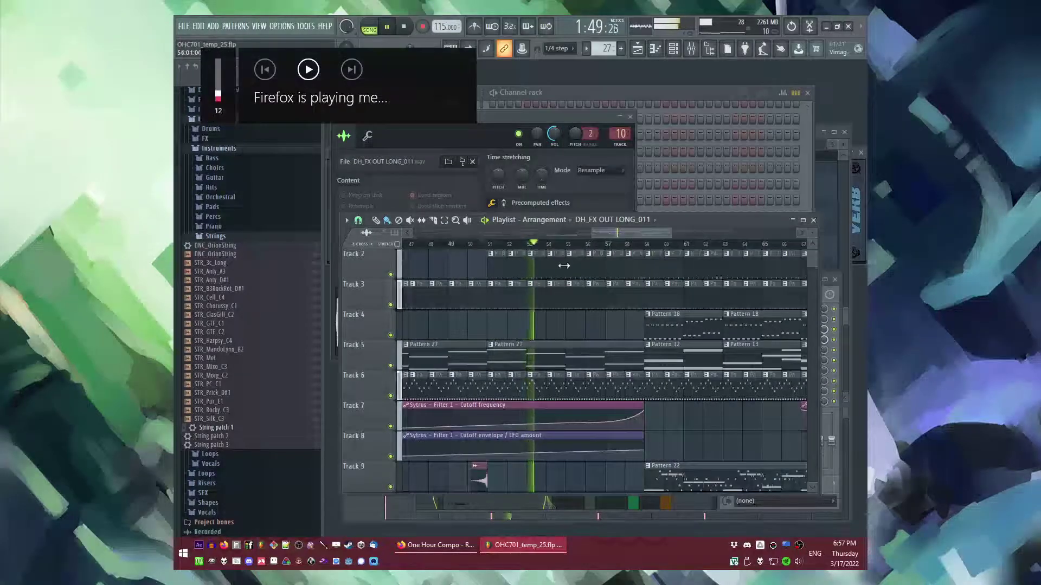
scroll(622, 363, up, 1)
scroll(622, 363, up, 2)
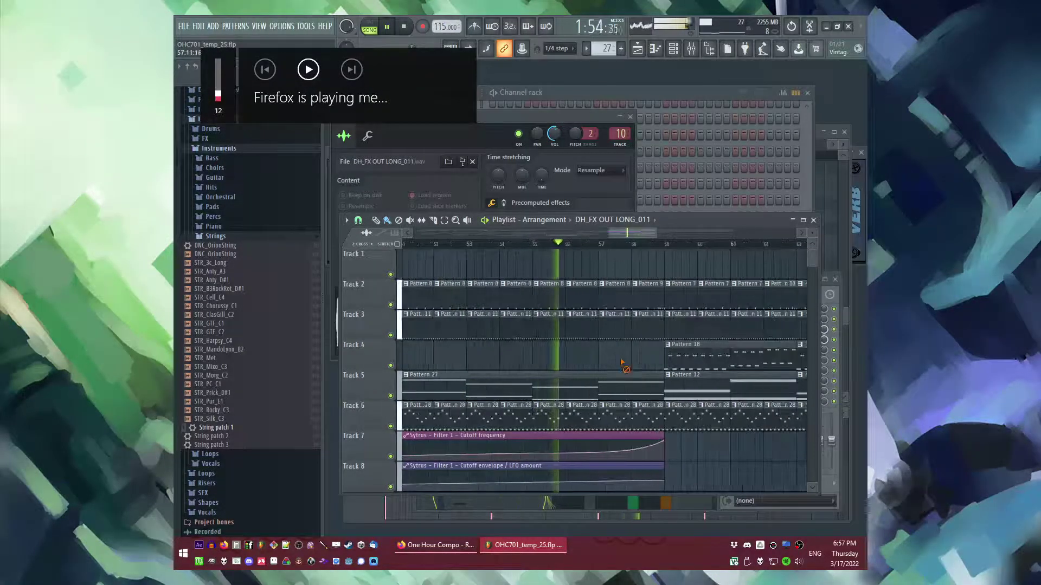
right_click(601, 287)
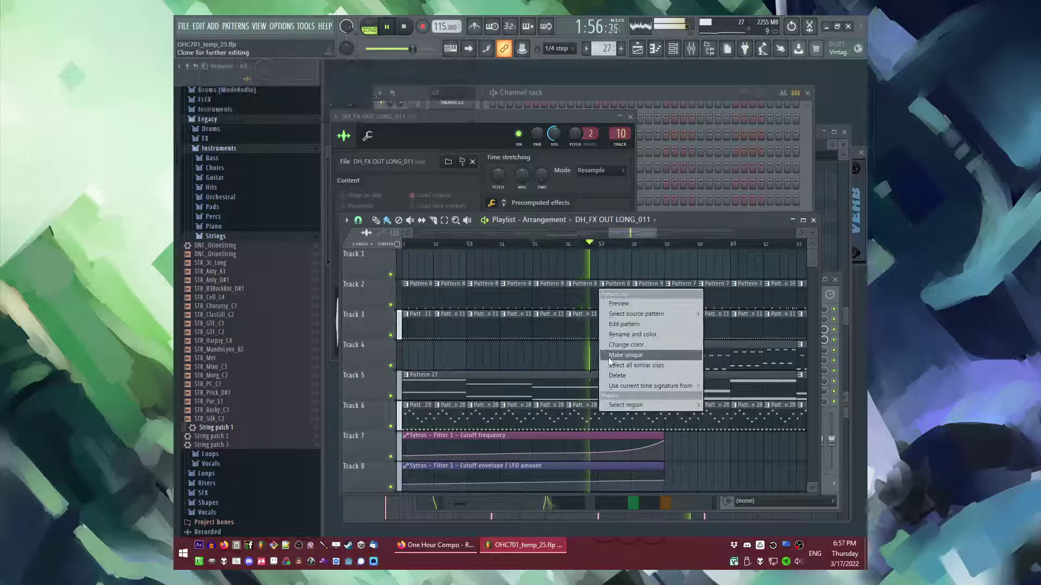
click(629, 364)
Step: Fill in the Kick-Linn notes of the bar 57 pattern so the kick plays on every eighth note
right_click(647, 283)
double_click(619, 297)
key(F6)
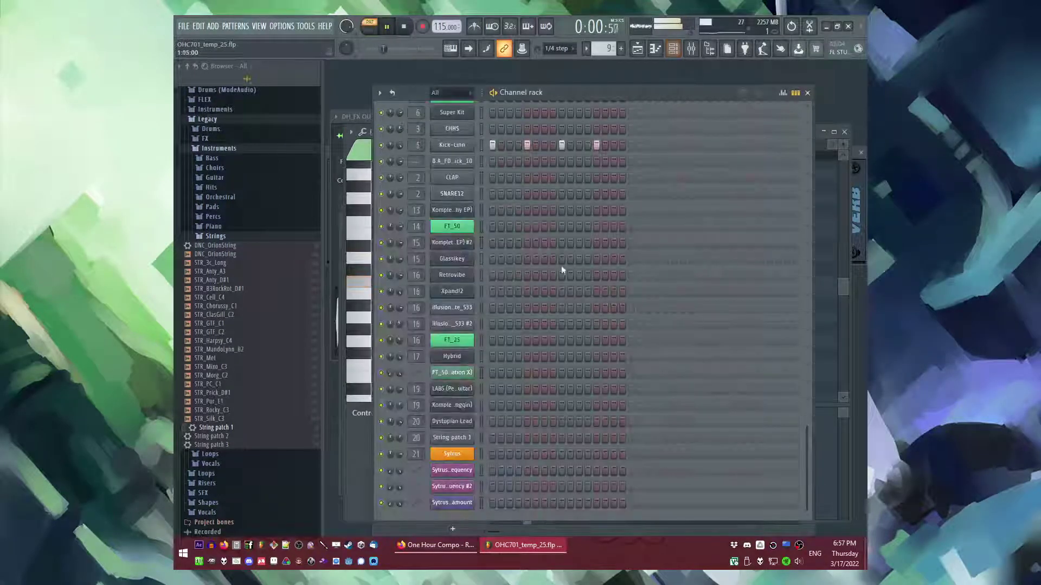
scroll(510, 248, up, 6)
right_click(472, 459)
click(491, 379)
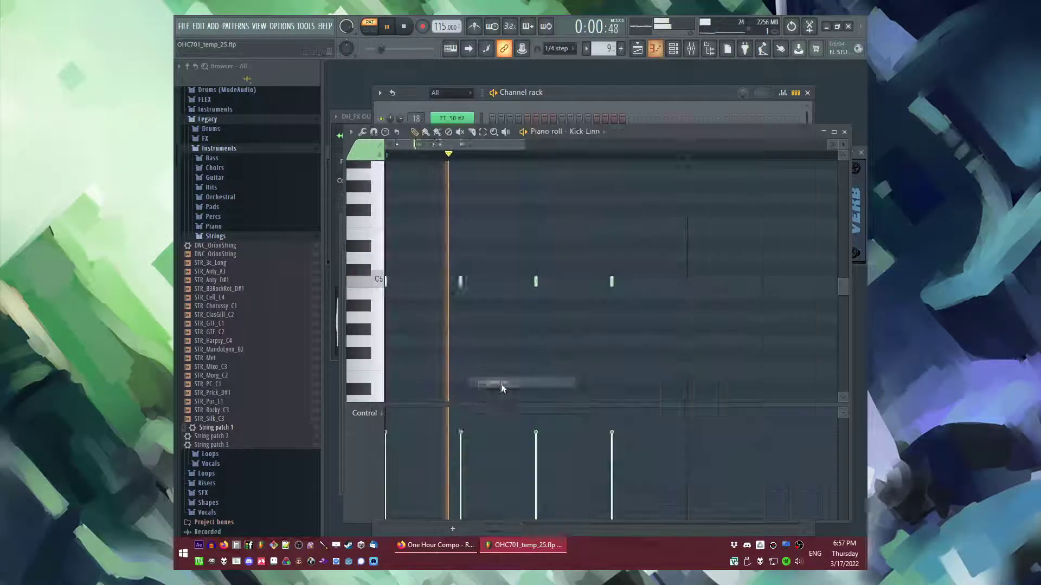
drag(403, 282, 423, 284)
scroll(564, 283, down, 2)
scroll(669, 291, up, 3)
key(F7)
key(F7)
Step: Play from bar 57 in the playlist and make the track 2 pattern clip at bar 58 unique
key(F5)
click(602, 245)
click(635, 284)
click(653, 356)
Step: Double the Kick-Linn notes in the bar 58 pattern so the kick plays on all sixteen steps
key(F7)
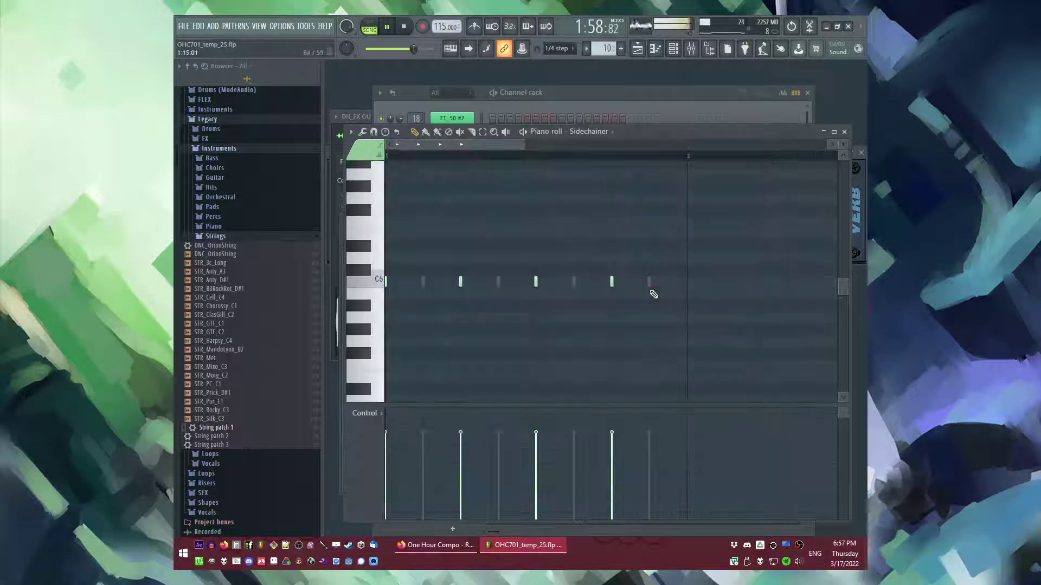
key(F7)
right_click(465, 460)
click(493, 383)
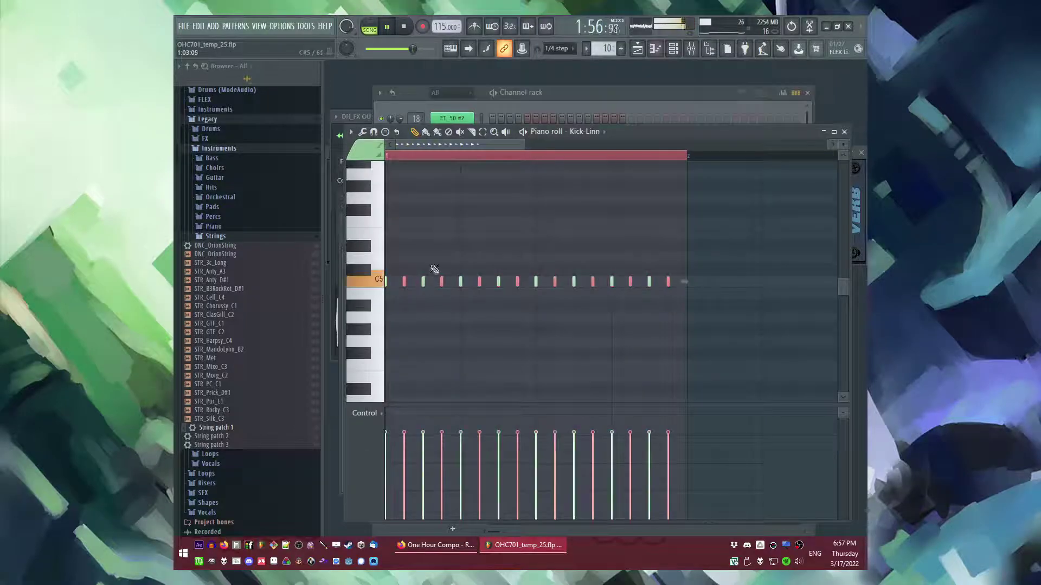
key(F6)
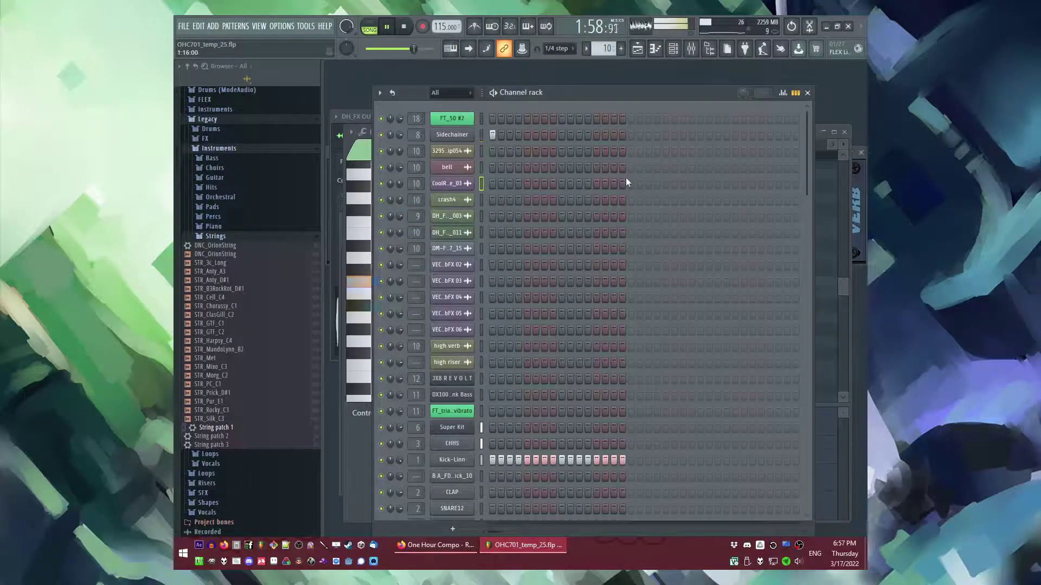
key(F5)
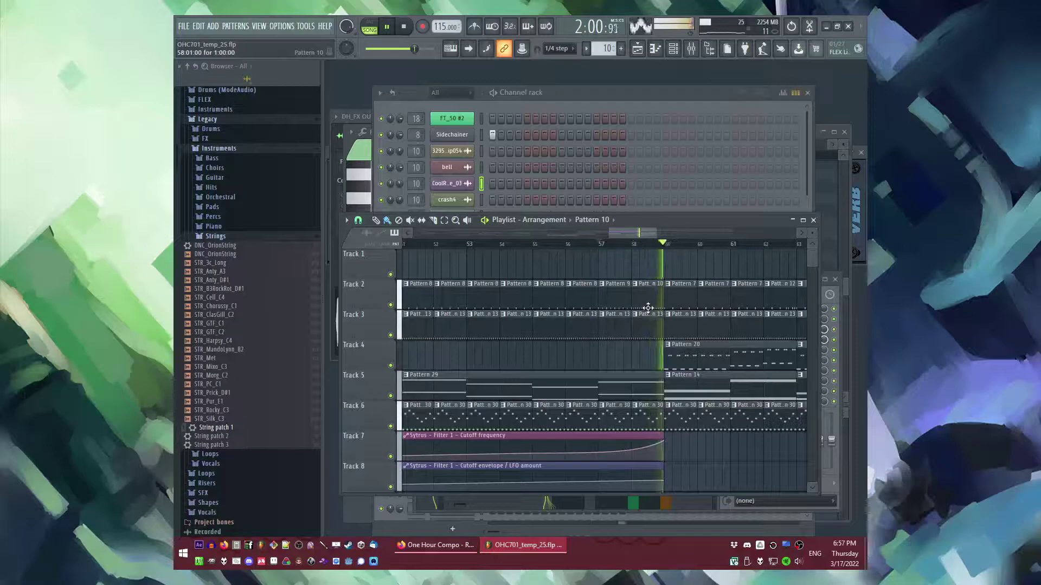
Step: Add a kick between steps 8 and 9 of the bar 58 pattern and delete the kicks on steps 10, 11, 13 and 16
key(F7)
key(F5)
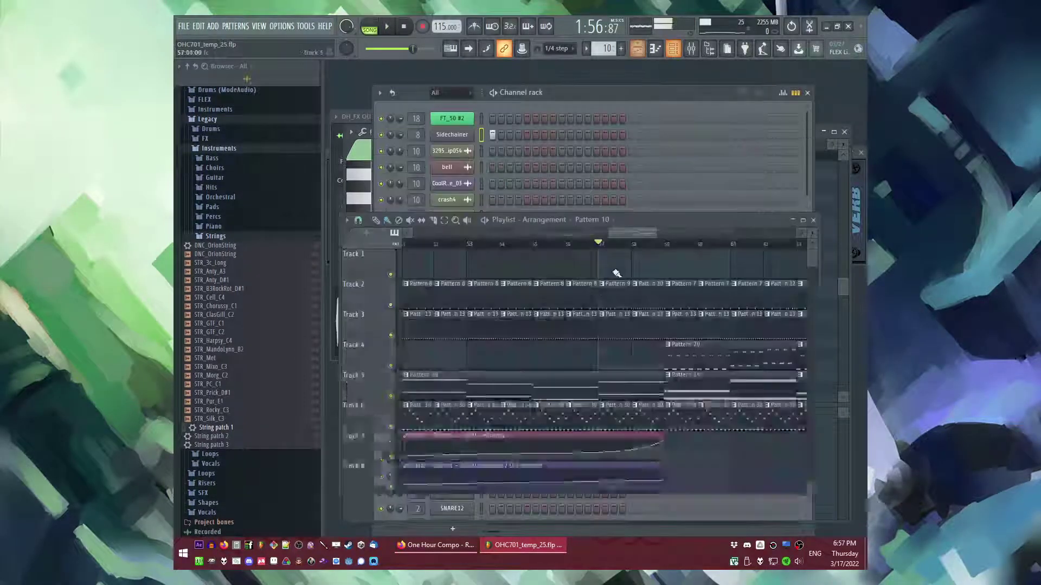
key(F6)
right_click(470, 459)
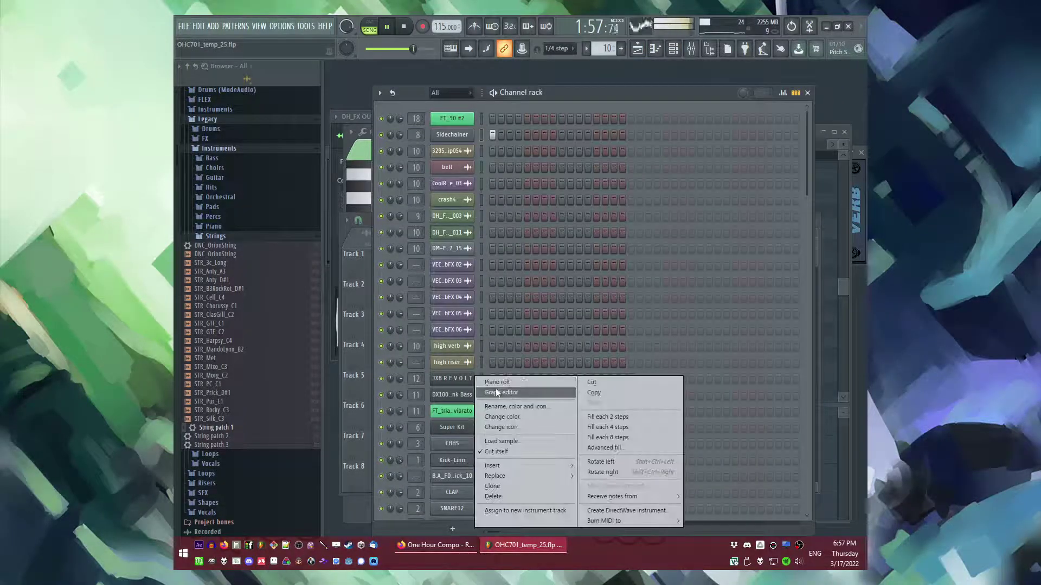
click(497, 382)
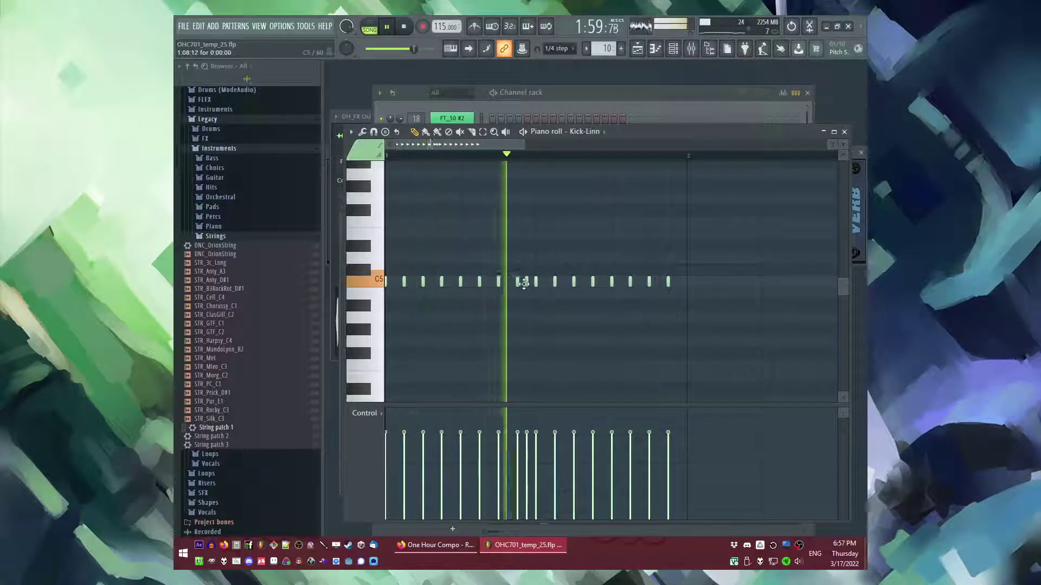
right_click(555, 282)
right_click(574, 282)
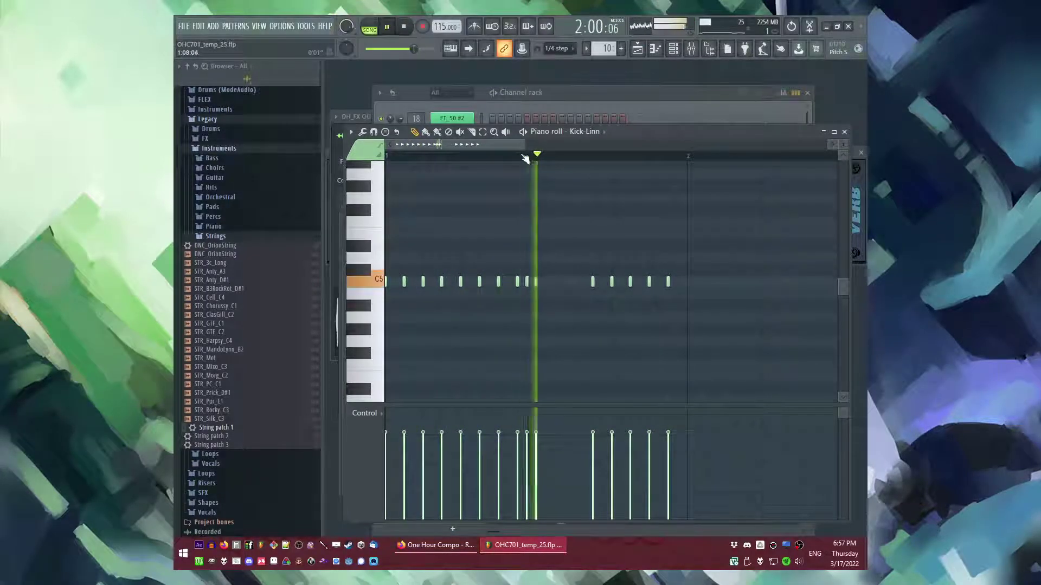
right_click(611, 281)
right_click(630, 282)
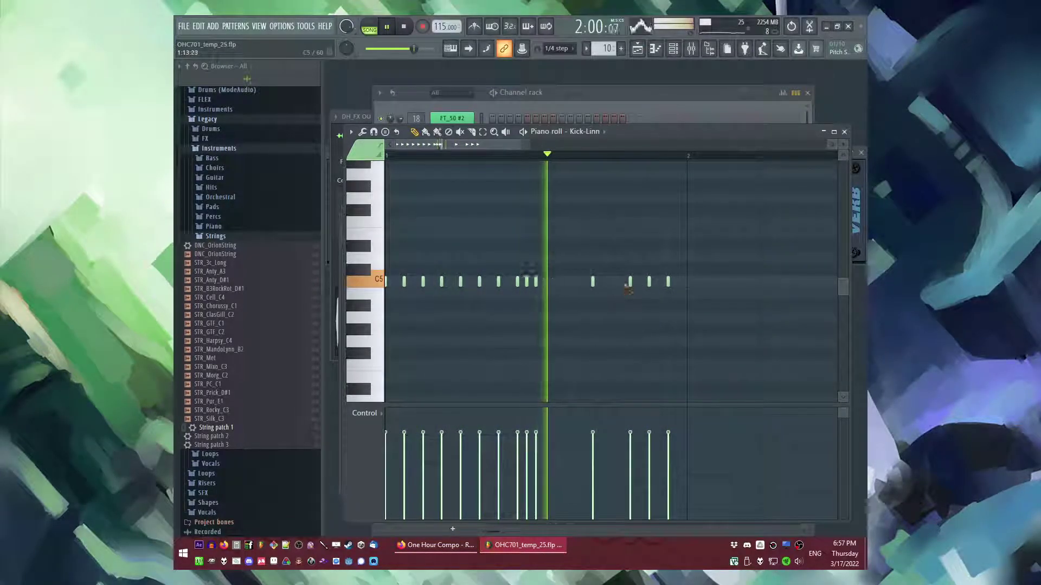
right_click(668, 281)
Step: Add a kick between steps 14 and 15 and lower the velocities of it and the step 14 kick into a rising ramp
click(630, 283)
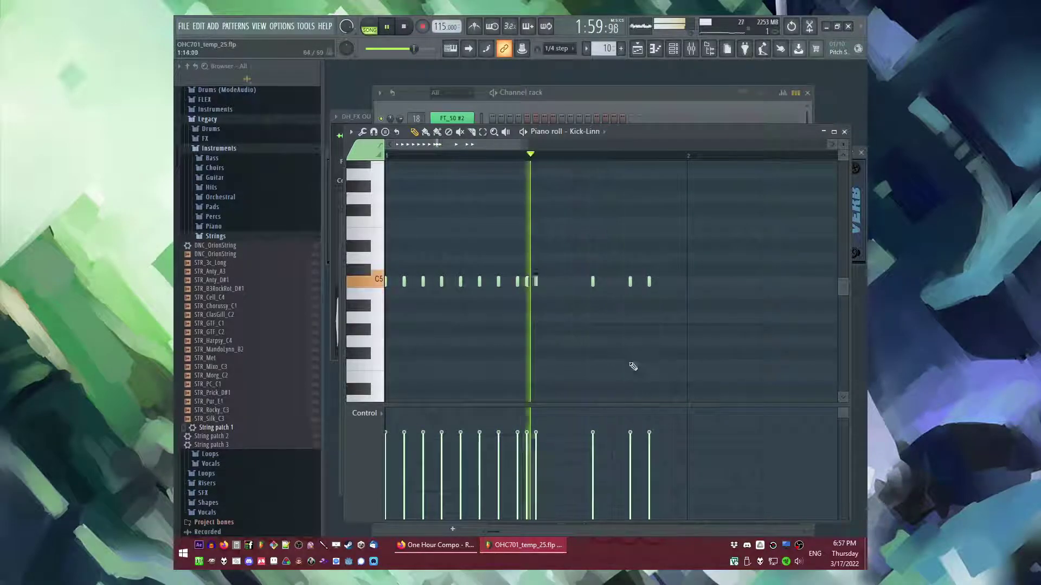
click(638, 282)
drag(629, 482, 639, 465)
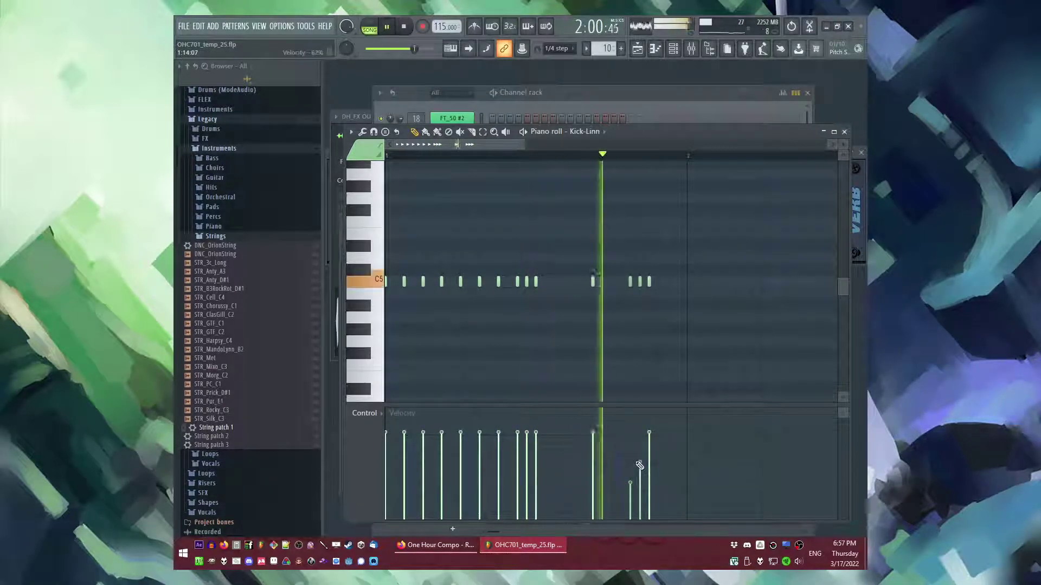
Step: Loop the bar 58 pattern on its own and add CLAP and SNARE12 hits on step 11
key(F6)
key(l)
scroll(597, 346, down, 10)
key(space)
click(459, 344)
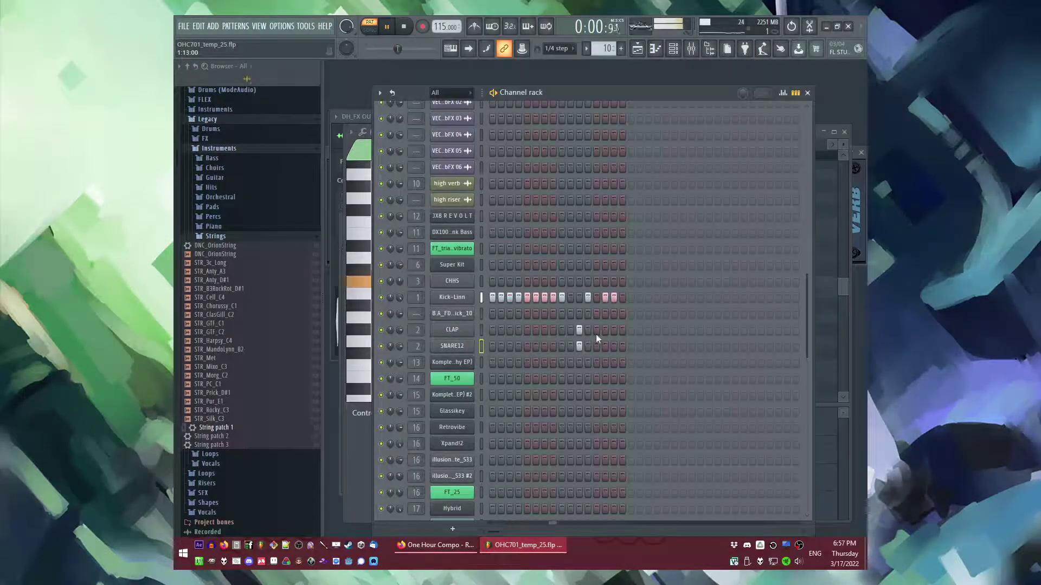
Step: Try clap and snare placements near the pattern's end, keeping both on step 14 and a clap on step 16
click(614, 329)
right_click(613, 330)
click(606, 330)
click(606, 347)
click(615, 330)
click(614, 346)
right_click(613, 346)
right_click(613, 330)
click(622, 330)
Step: Play the fill in the arrangement and add a SNARE12 hit on step 16 to match the clap
key(F5)
click(626, 245)
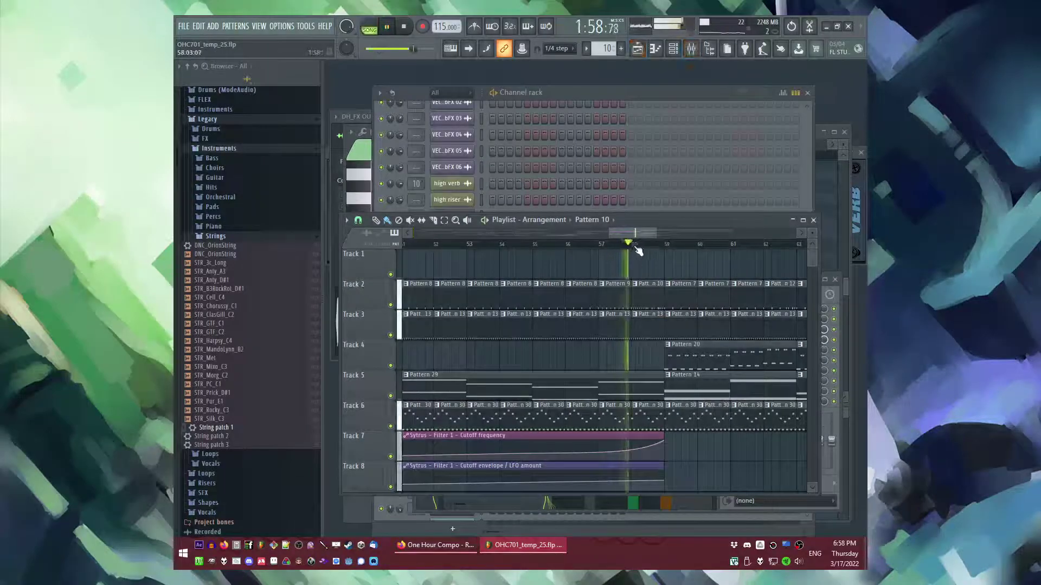
key(F6)
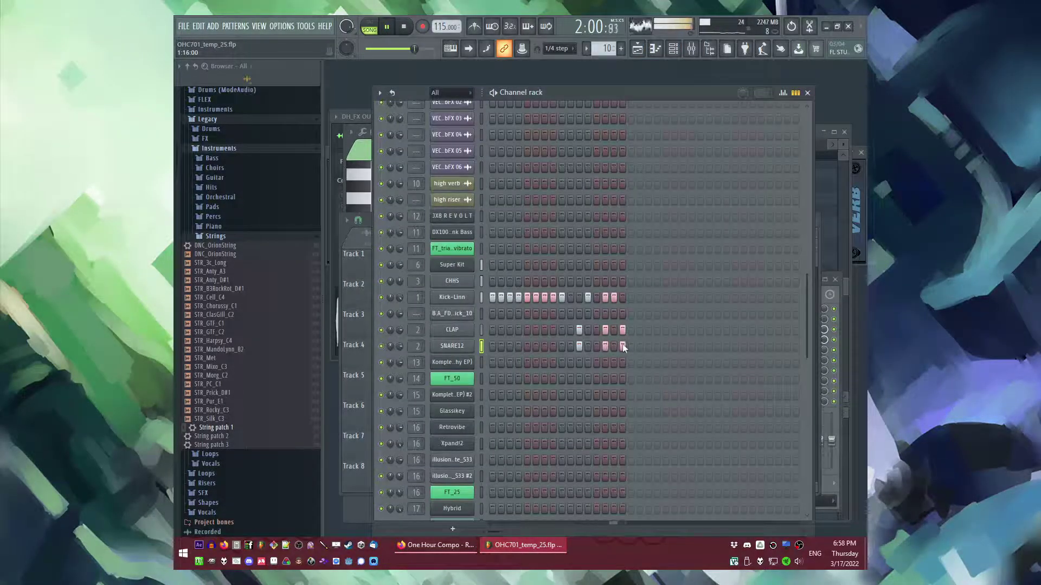
key(F9)
key(F5)
Step: Play the transition from around bar 57 into bar 59 and examine how the drum fill fits with the other tracks
scroll(623, 352, down, 3)
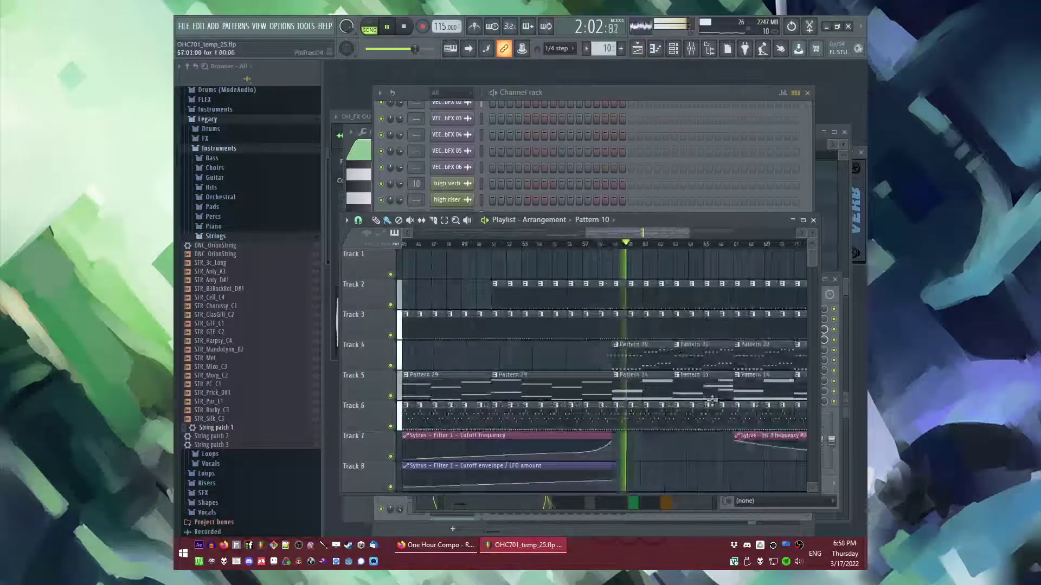
scroll(624, 351, up, 1)
scroll(622, 347, down, 4)
click(538, 245)
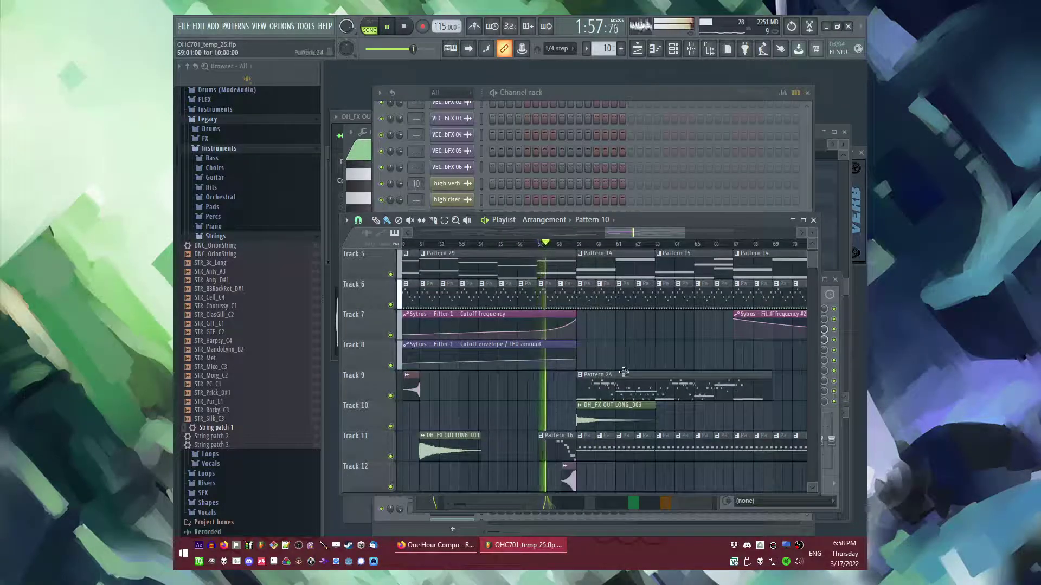
scroll(542, 346, up, 4)
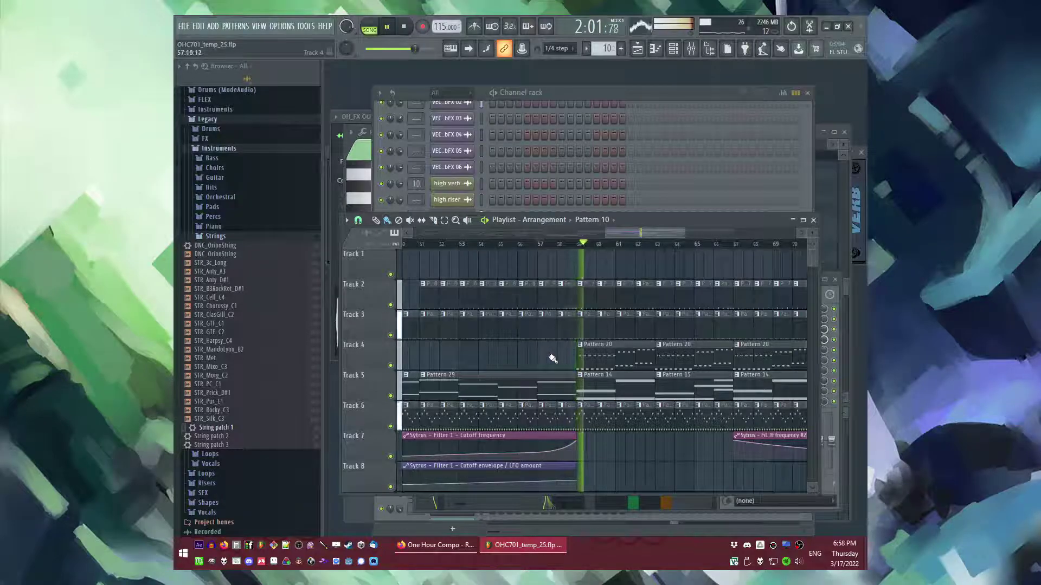
scroll(548, 336, down, 1)
click(539, 244)
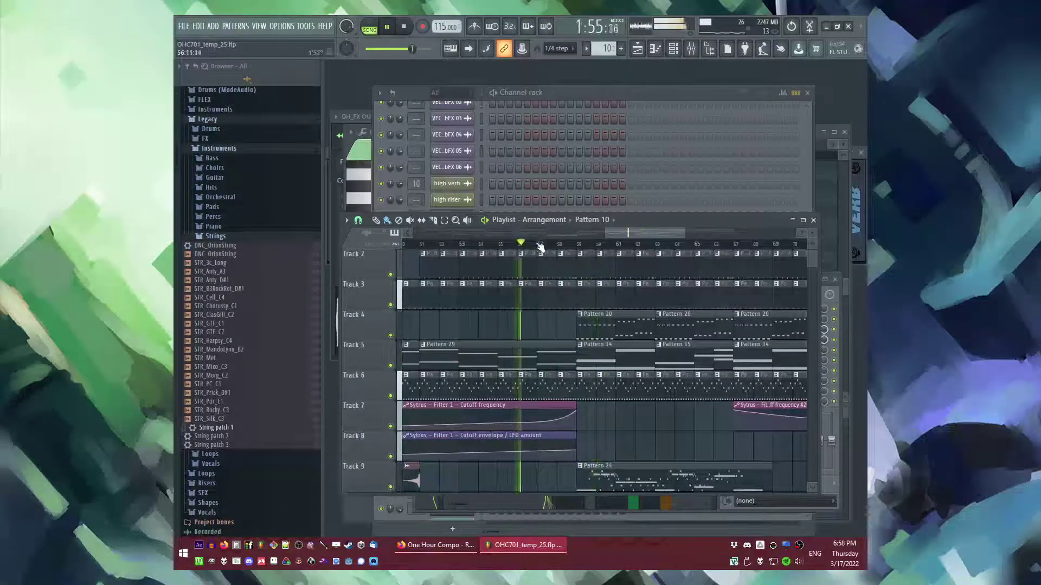
click(542, 244)
key(XF86AudioRaiseVolume)
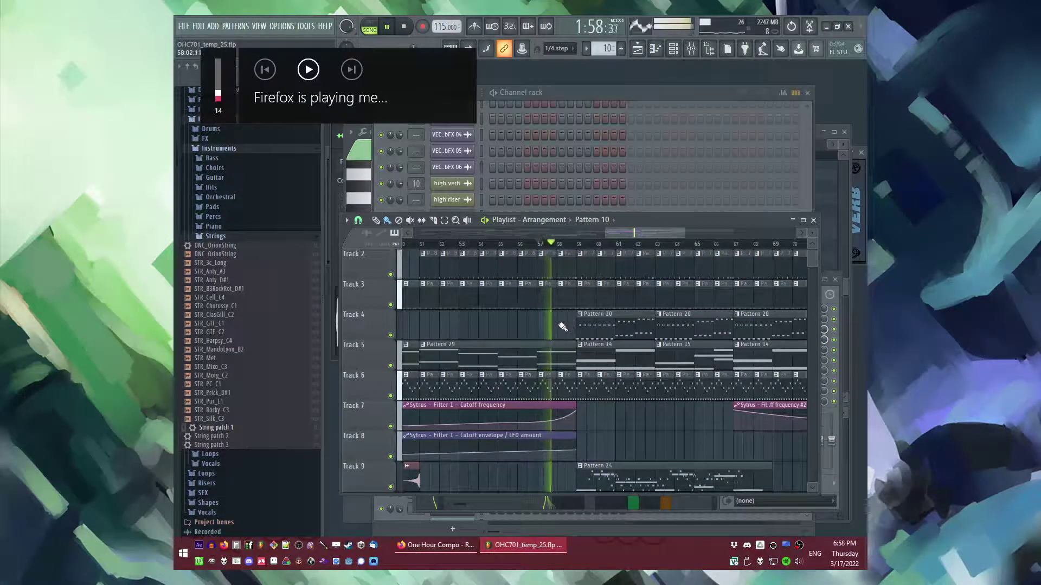
scroll(568, 488, down, 3)
scroll(596, 467, up, 3)
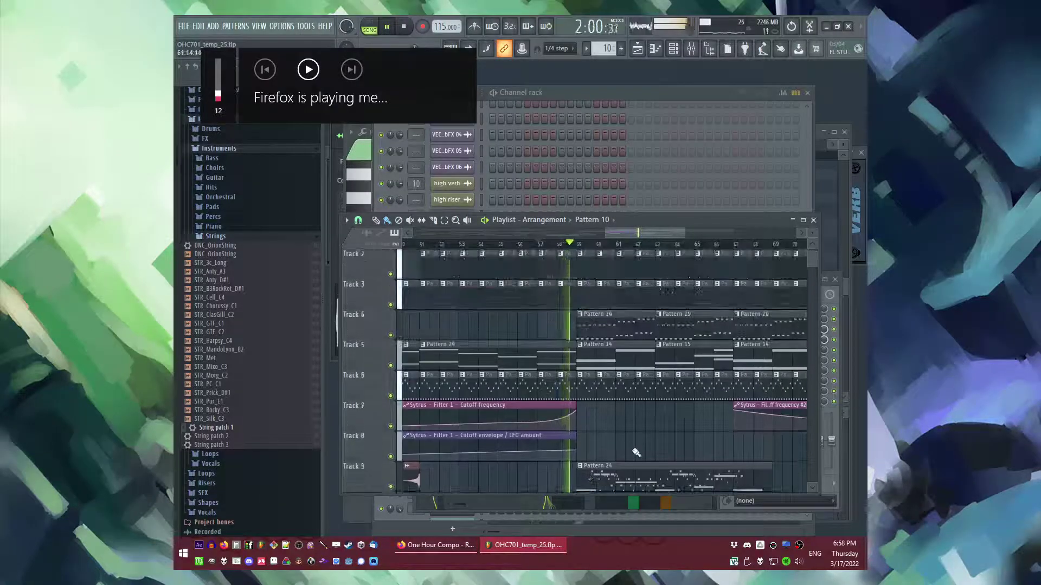
Step: Make the arpeggio pattern clip at bar 58 on Track 6 unique
scroll(564, 421, up, 3)
key(space)
click(546, 375)
click(558, 445)
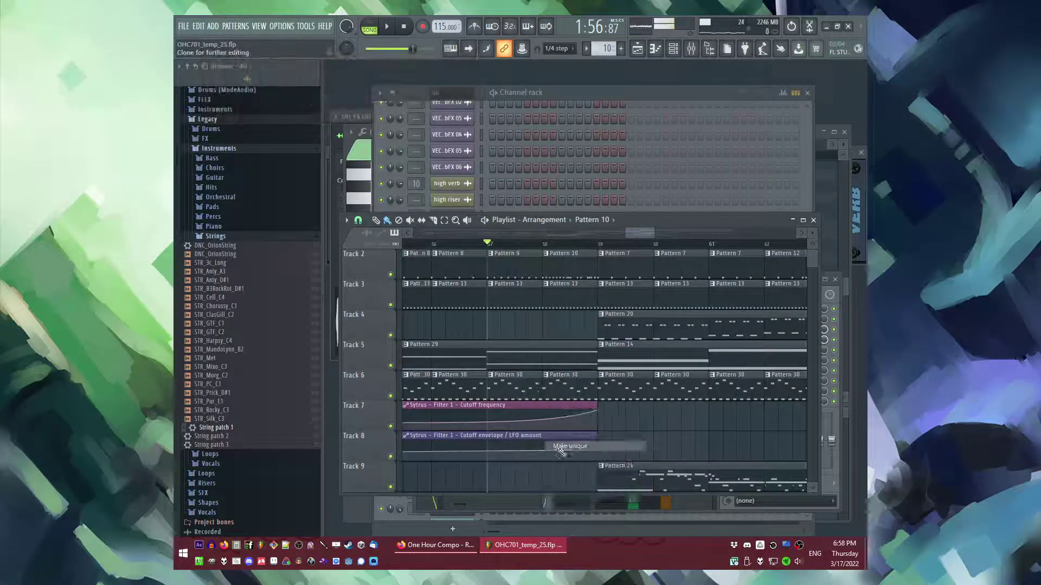
key(space)
Step: Raise the last upper notes of the bar 58 arpeggio into a rising C5, D#5, F5, G5 line and audition it
double_click(567, 389)
scroll(498, 289, up, 2)
key(l)
key(space)
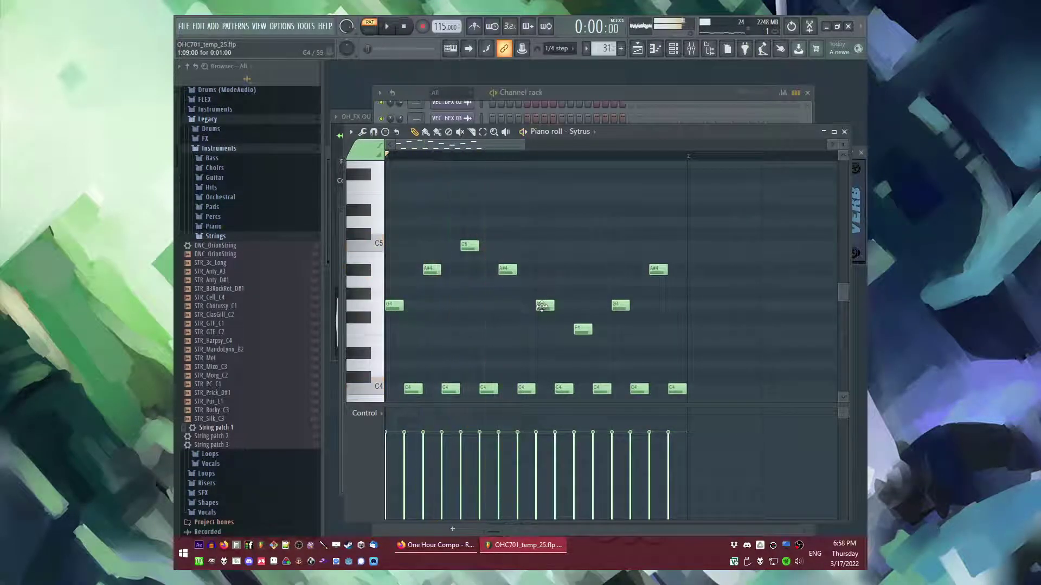
drag(620, 304, 620, 256)
drag(650, 331, 650, 223)
key(space)
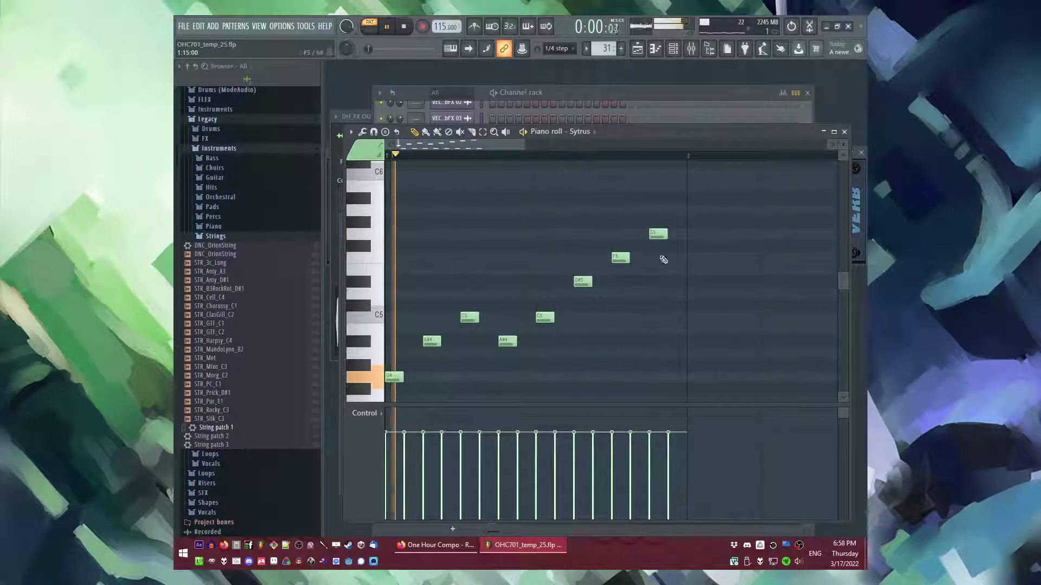
Step: Play the bar 58 transition, make the Track 6 arpeggio clip at bar 59 unique and open its notes
key(F5)
key(l)
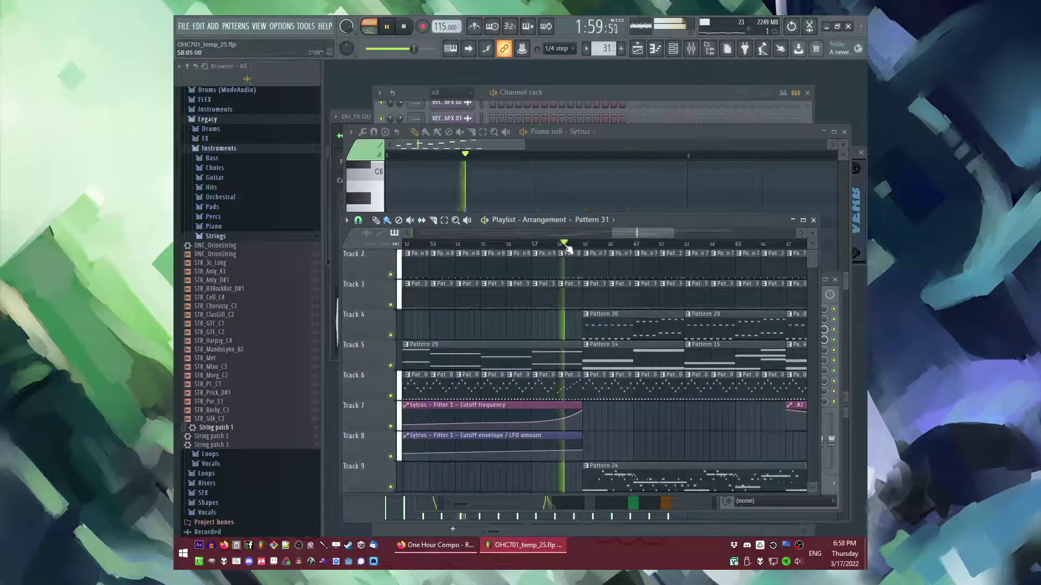
click(588, 375)
click(607, 433)
key(l)
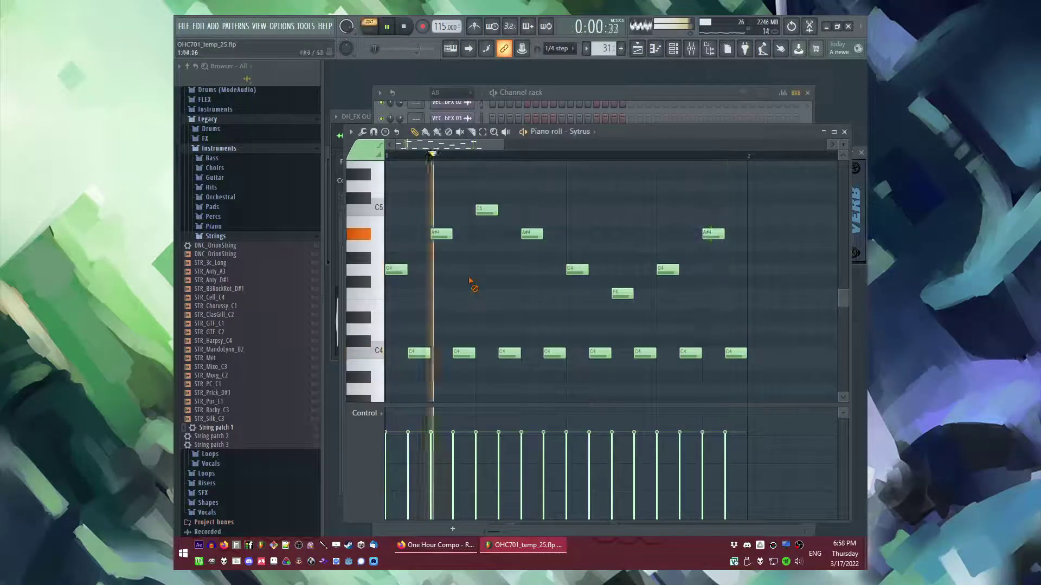
key(F6)
key(F6)
key(space)
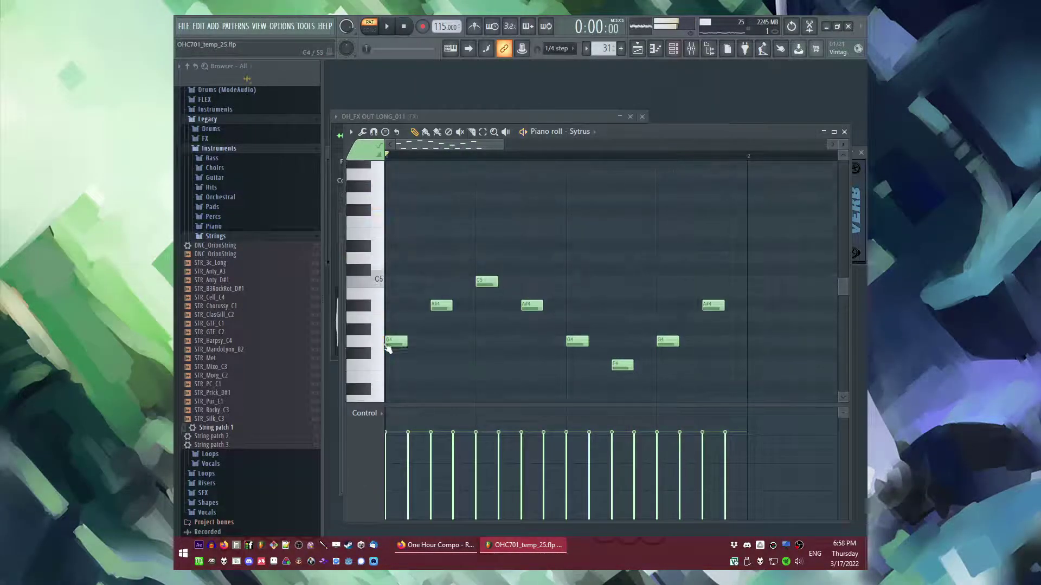
Step: Duplicate the arpeggio's upper notes one octave higher and lower the velocities of the copies
drag(820, 265, 384, 369)
mouse_move(718, 308)
mouse_down()
mouse_move(740, 308)
mouse_move(718, 165)
mouse_up()
key(space)
mouse_move(390, 482)
mouse_down()
mouse_move(755, 494)
mouse_move(657, 476)
mouse_move(366, 472)
mouse_up()
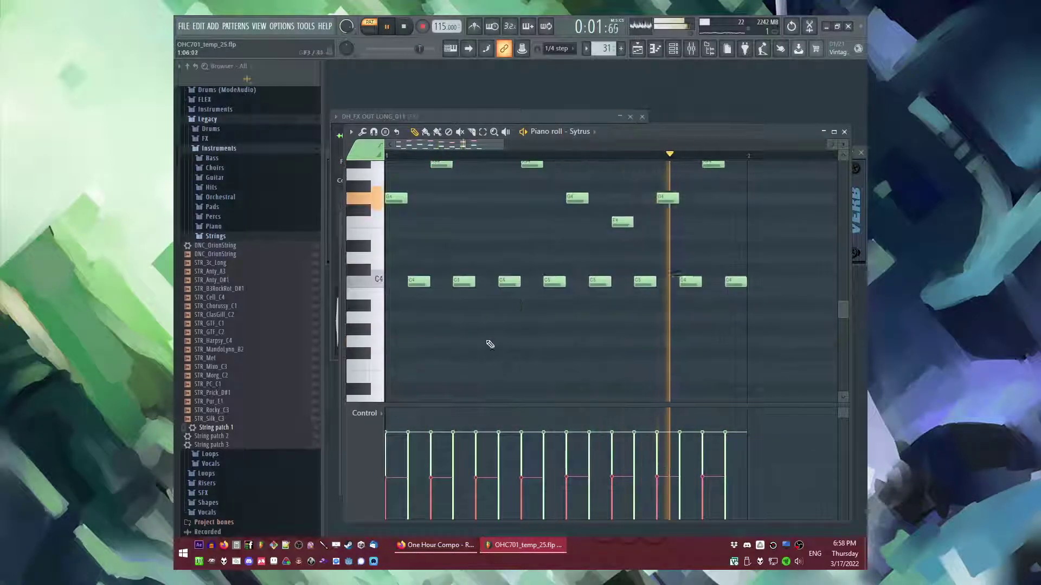
scroll(495, 353, down, 2)
drag(767, 241, 326, 340)
scroll(542, 304, up, 3)
Step: Replace the Track 6 arpeggio clips from bar 59 onward with copies of Pattern 31
key(F5)
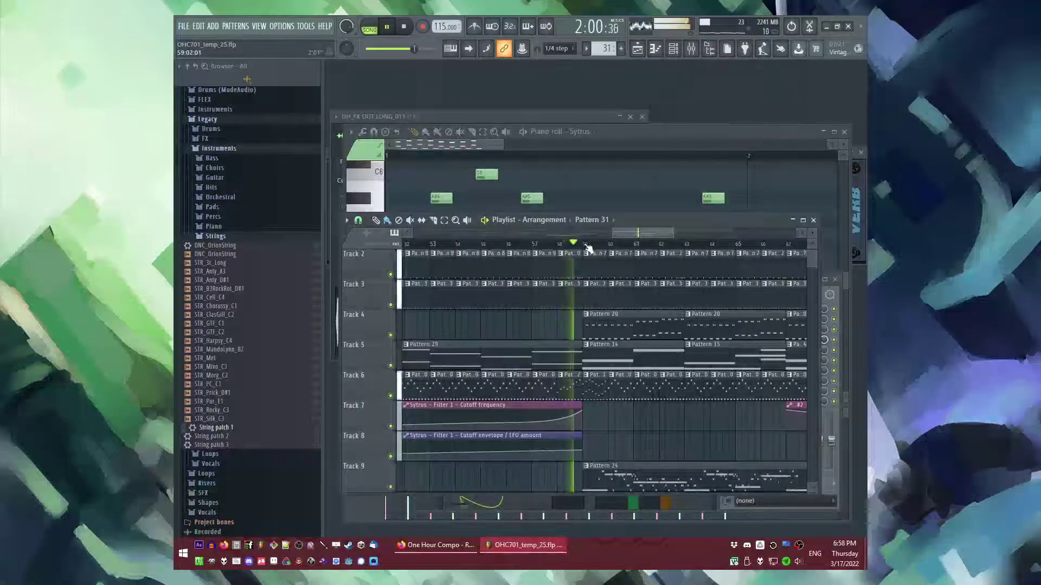
scroll(588, 247, down, 4)
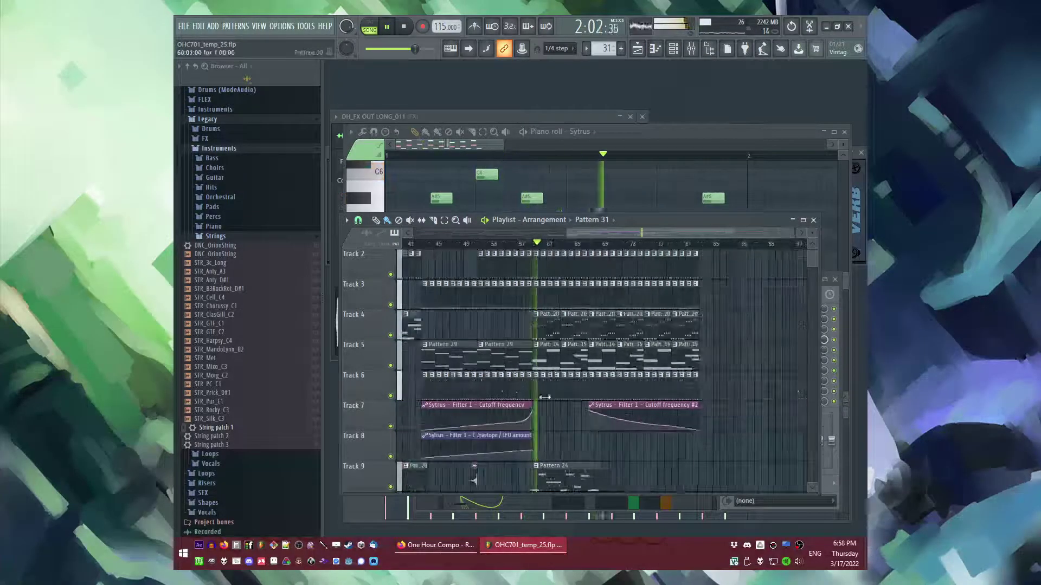
scroll(546, 406, up, 1)
scroll(546, 418, up, 2)
right_click(545, 422)
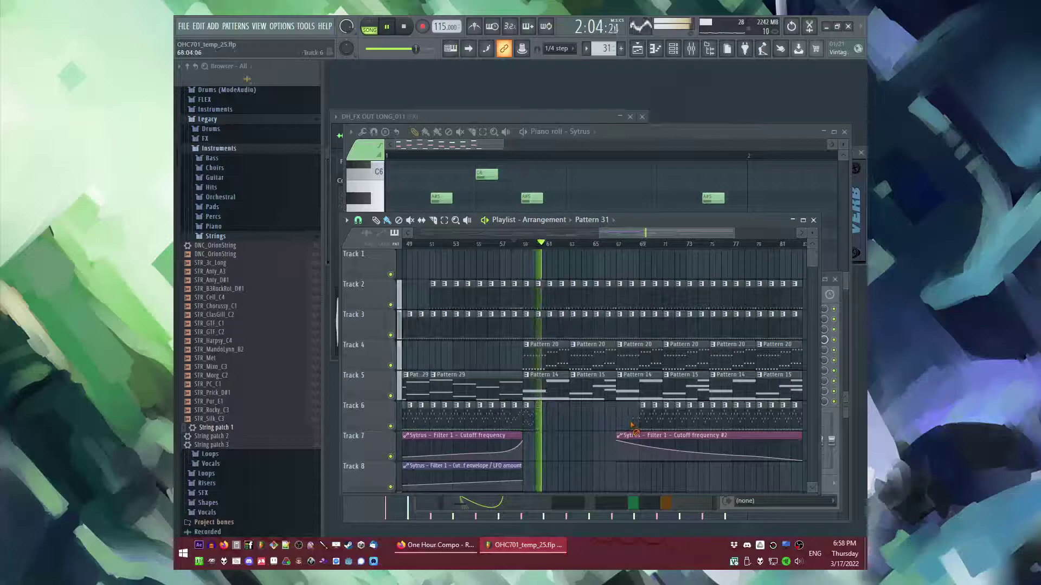
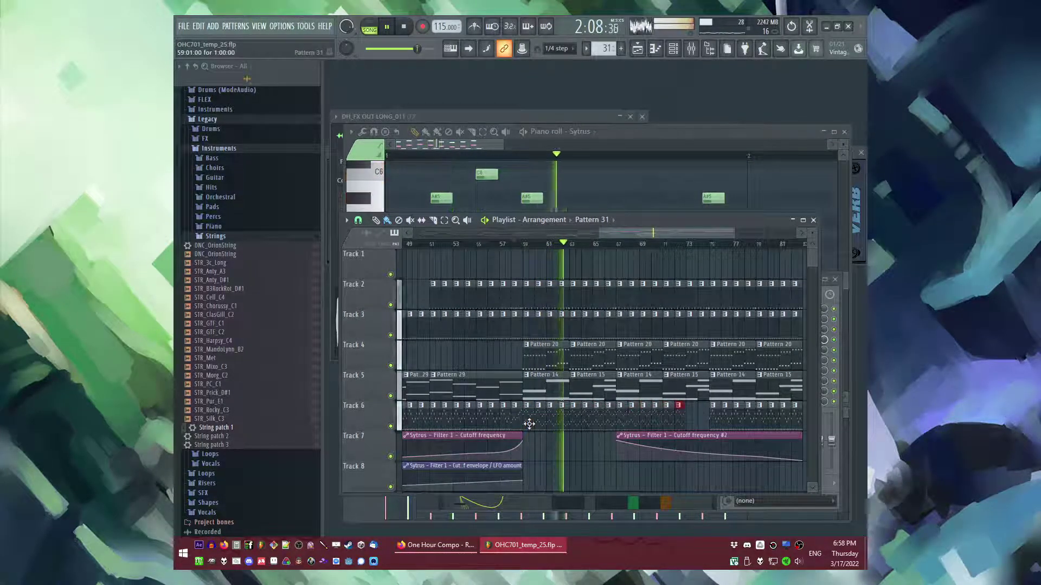
Step: Set the high-octave arpeggio notes to about 54% velocity and select the matching notes an octave below for velocity adjustment
click(656, 124)
scroll(529, 319, up, 2)
drag(809, 217, 383, 339)
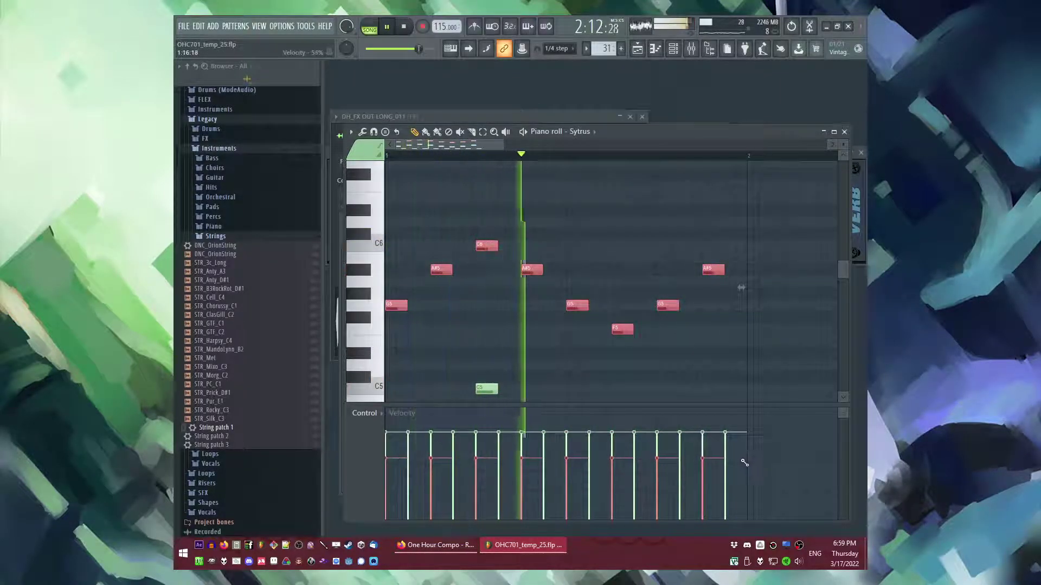
scroll(748, 282, down, 3)
drag(766, 262, 380, 374)
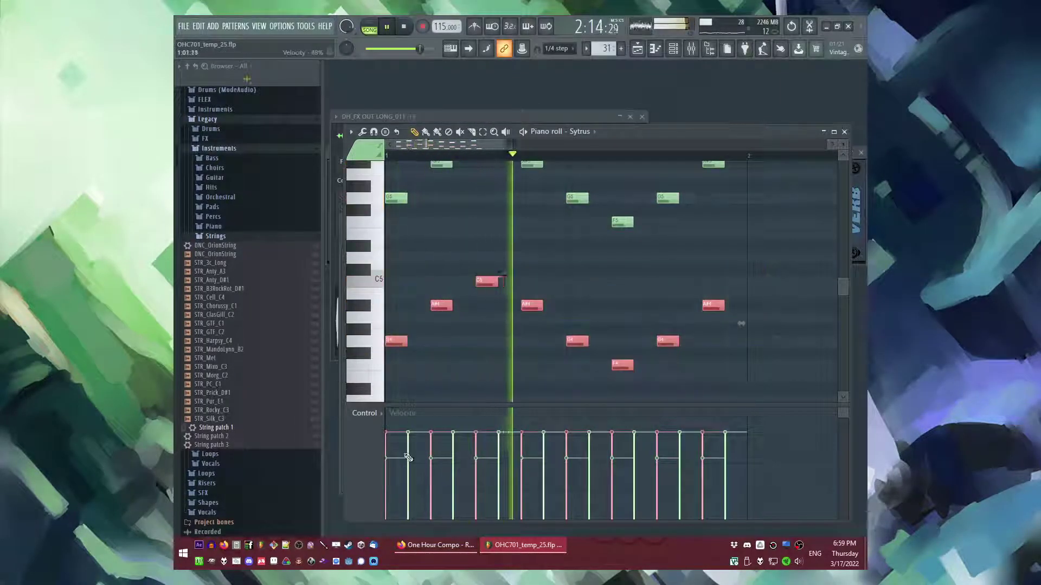
Step: Play the section after bar 59 and examine the clips across the whole arrangement
key(F5)
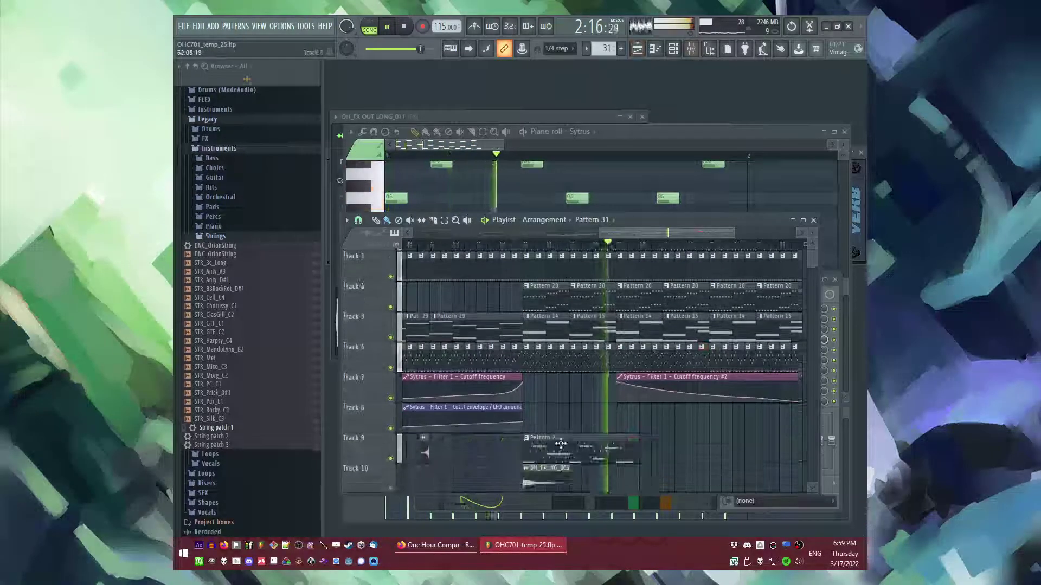
scroll(553, 396, down, 4)
scroll(604, 397, up, 4)
scroll(709, 454, down, 5)
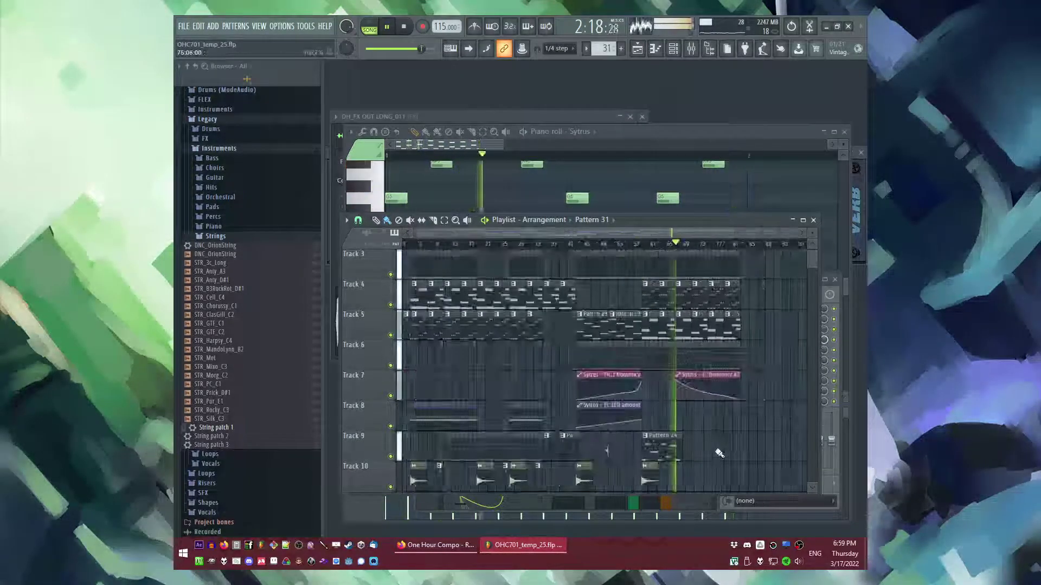
key(XF86AudioLowerVolume)
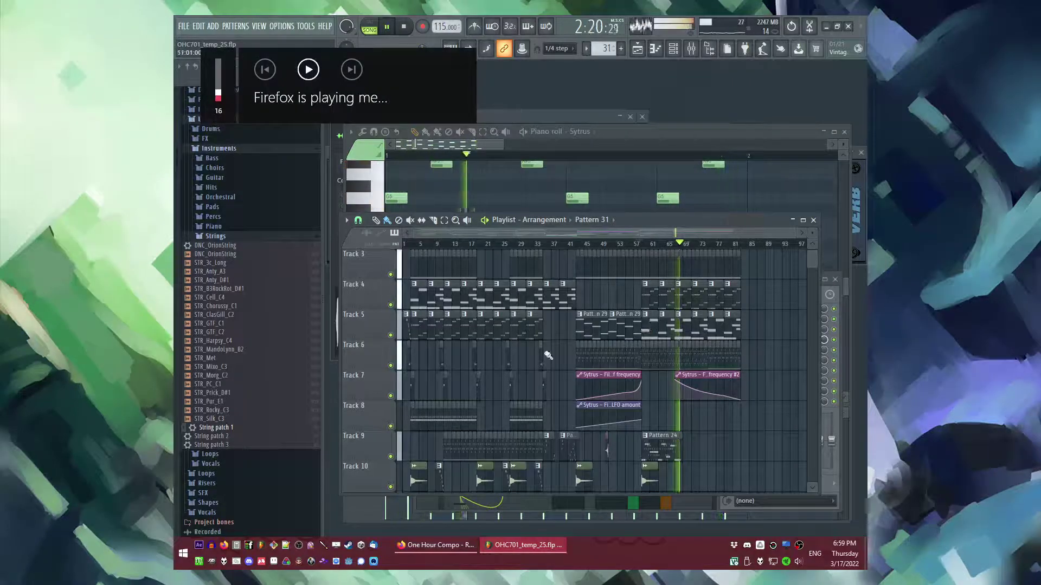
Step: Pick up Pattern 22 from the early Track 9 part and repeat it on Track 8 from bar 59 to the section's end
scroll(432, 323, up, 5)
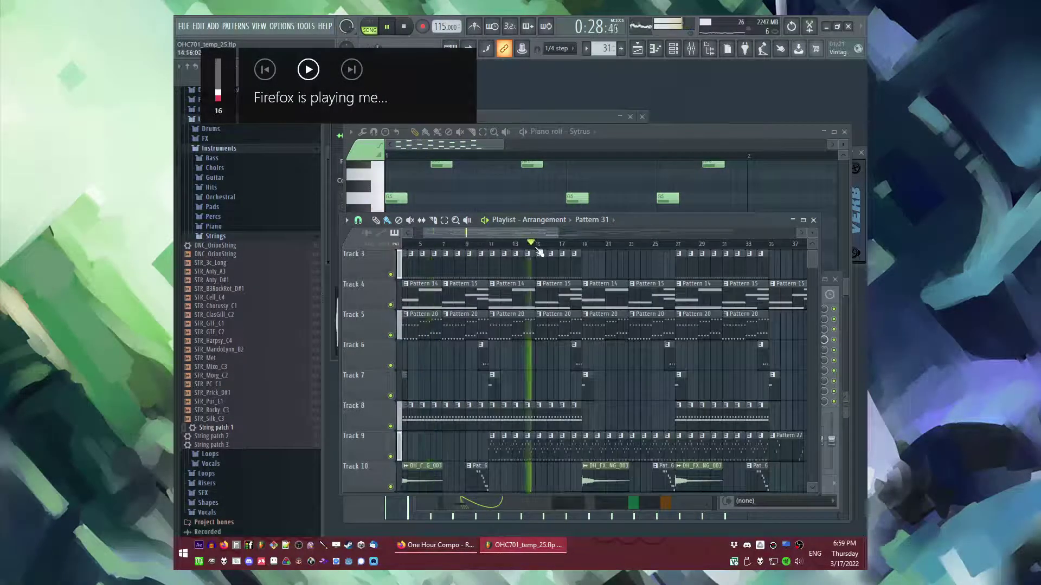
scroll(557, 403, down, 2)
scroll(715, 418, right, 10)
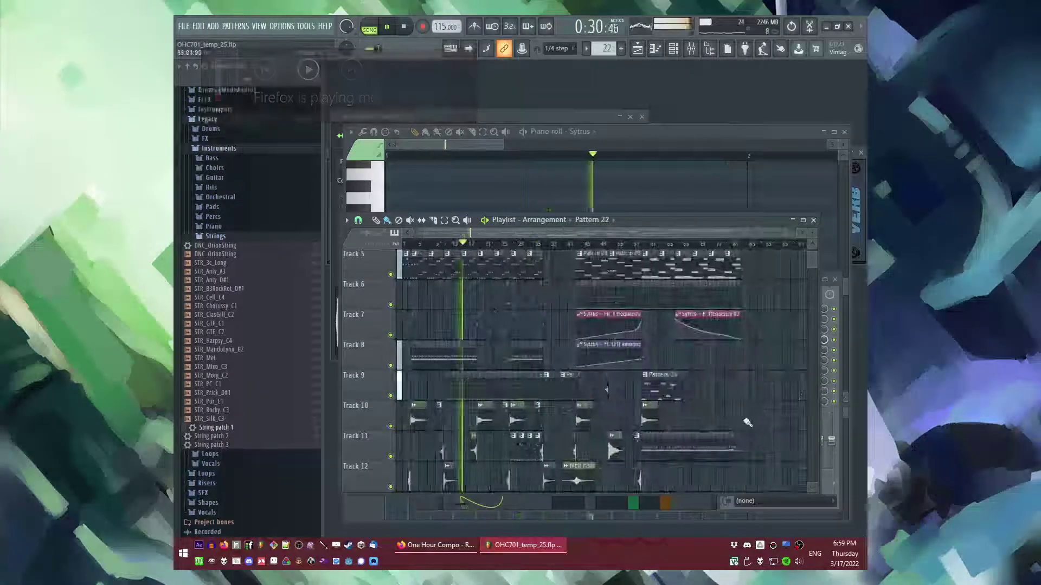
scroll(727, 393, up, 1)
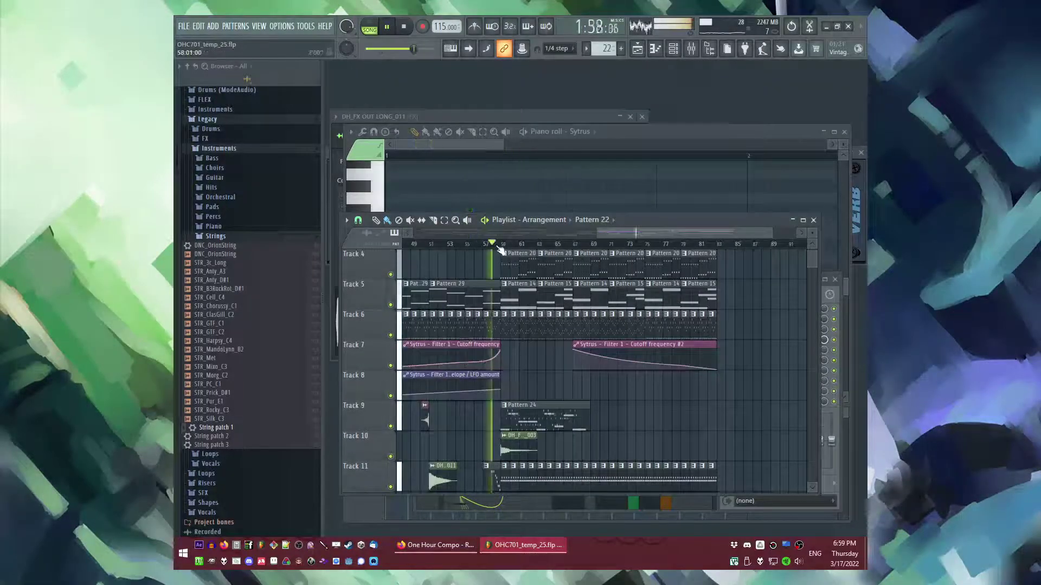
scroll(507, 385, up, 3)
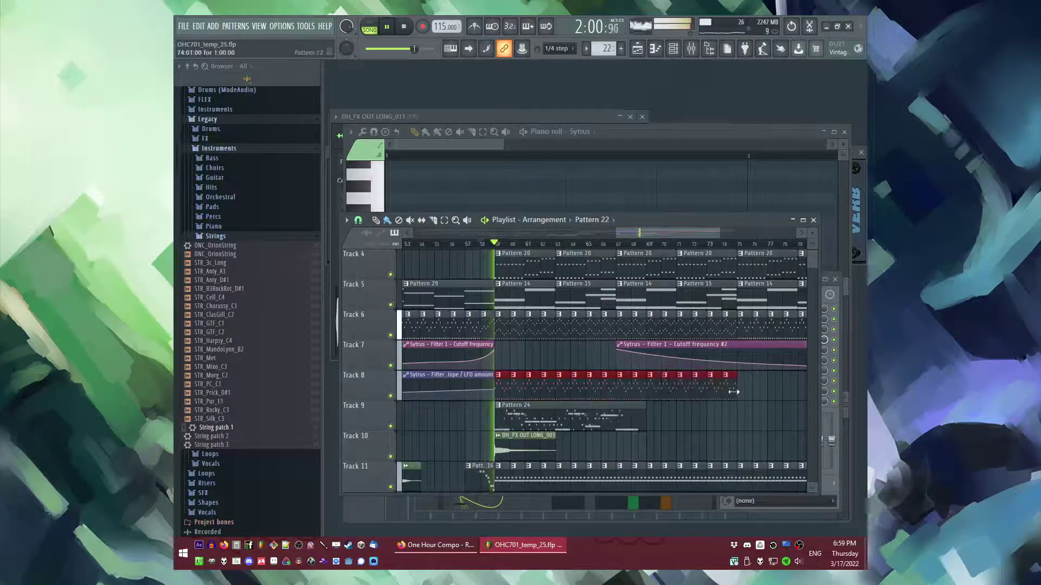
scroll(742, 404, down, 2)
scroll(738, 438, up, 3)
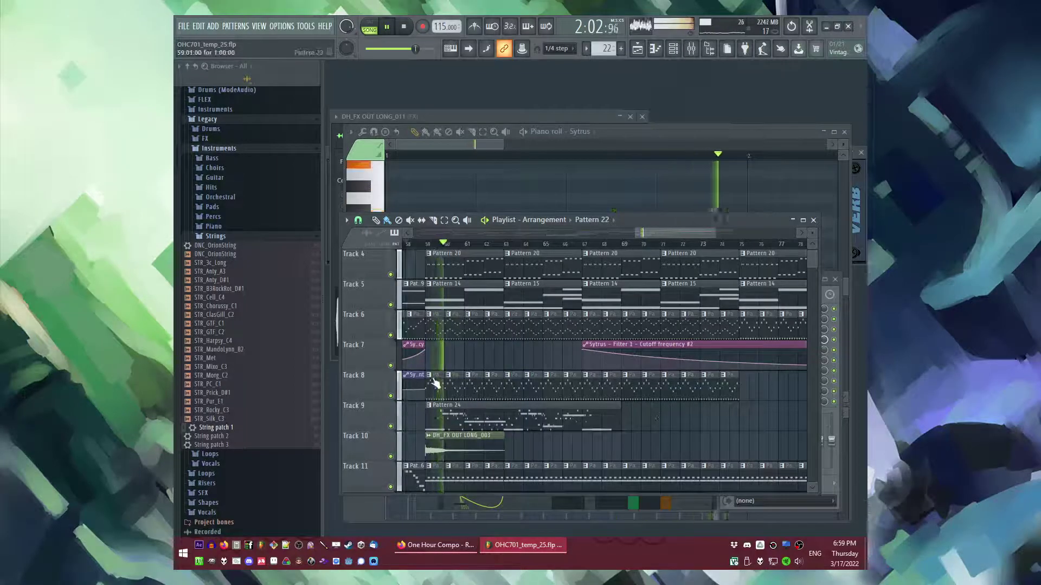
scroll(556, 371, down, 3)
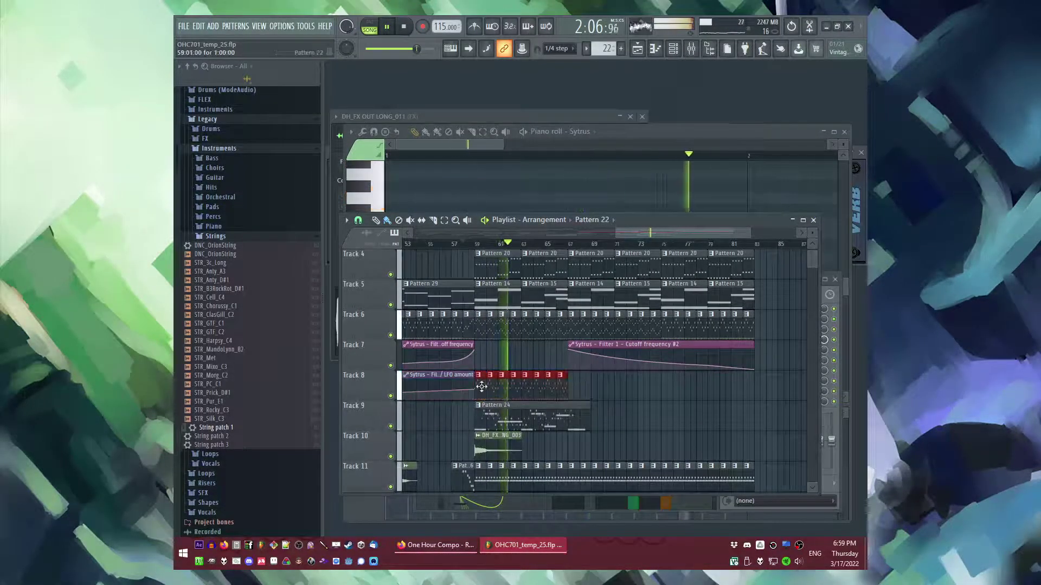
scroll(488, 380, left, 5)
scroll(538, 327, right, 3)
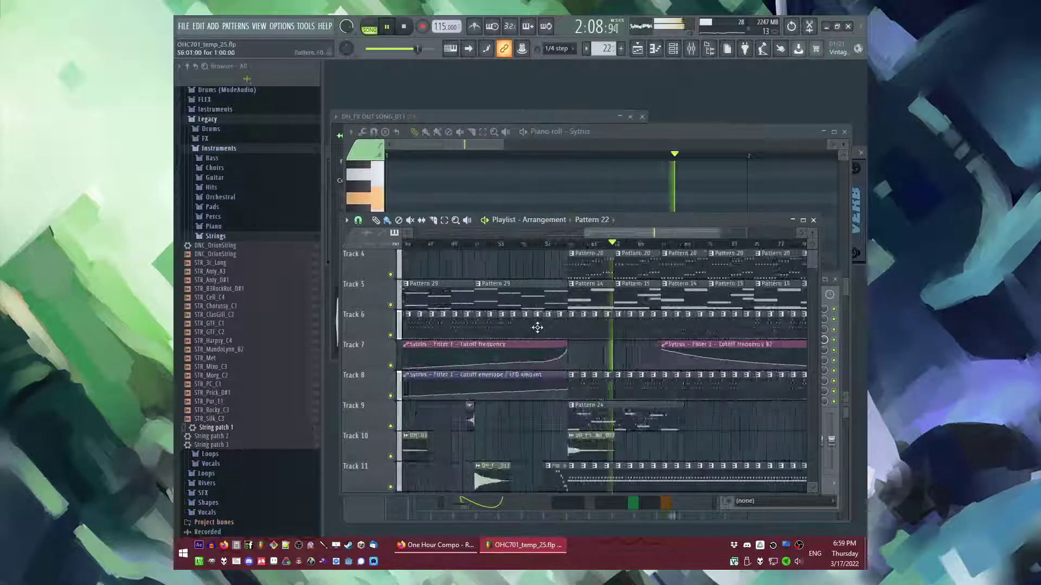
Step: Open the bar 59 arpeggio clip on Track 6 and delete its high-octave notes
scroll(474, 353, up, 2)
scroll(465, 381, up, 3)
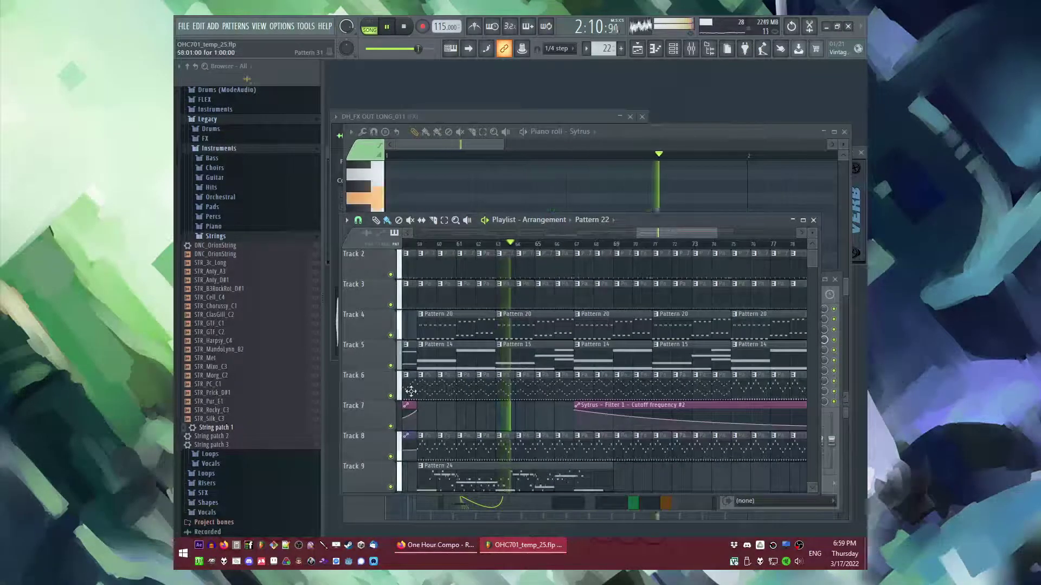
double_click(429, 389)
drag(730, 247, 387, 180)
key(Delete)
key(F5)
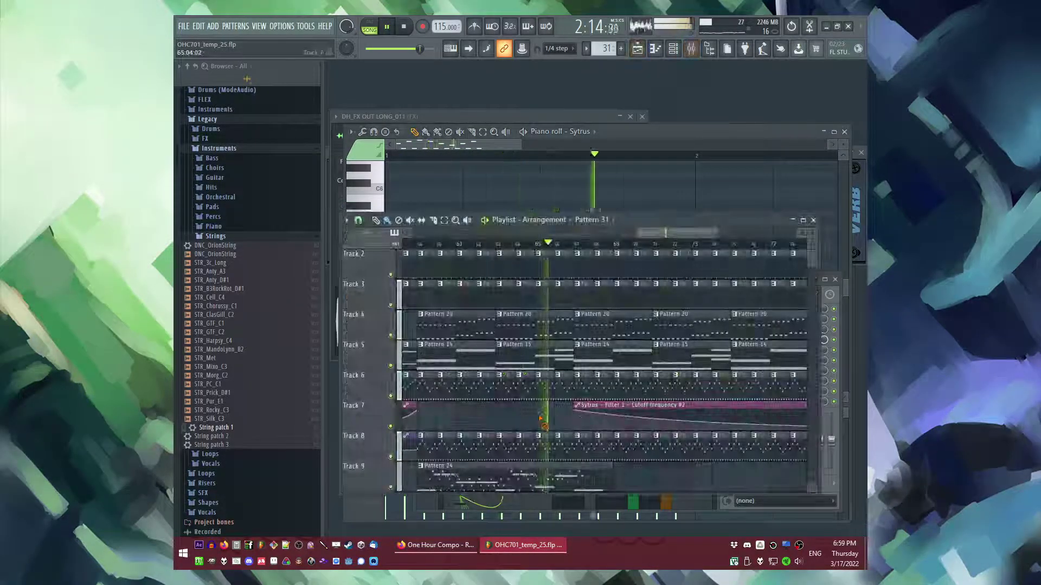
Step: Make the Track 8 clip at bar 59 unique and transpose all its notes up one octave
click(422, 437)
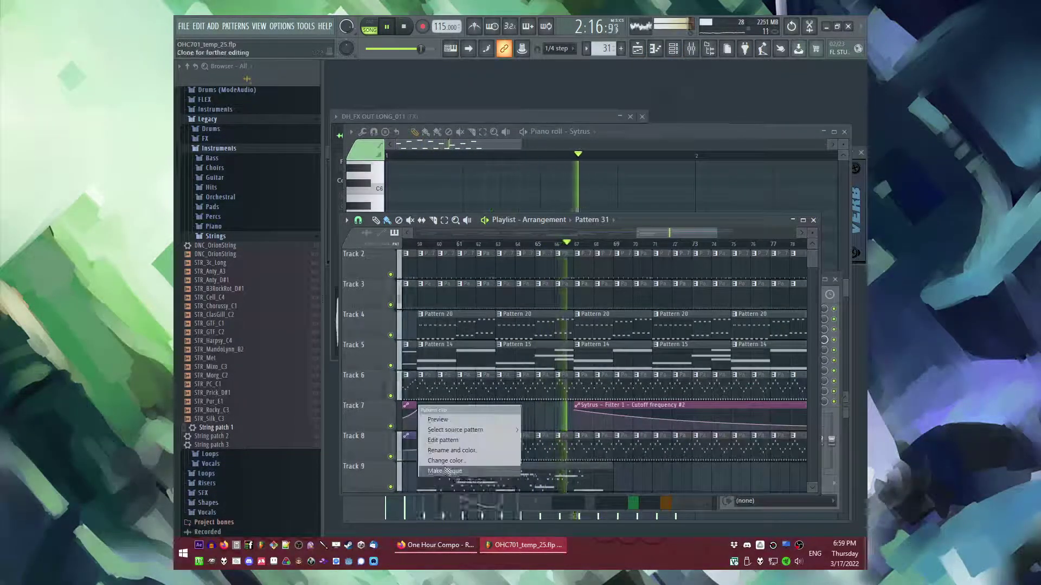
click(444, 466)
key(l)
key(ctrl+a)
mouse_move(393, 272)
mouse_down()
mouse_move(393, 308)
mouse_move(390, 266)
mouse_up()
key(ctrl+Up)
scroll(398, 265, up, 4)
key(space)
key(ctrl+d)
key(space)
Step: Replace the Track 8 clips from bar 59 to the section's end with the octave-higher Pattern 23
key(F5)
key(l)
scroll(431, 325, down, 2)
right_click(443, 380)
scroll(557, 397, down, 3)
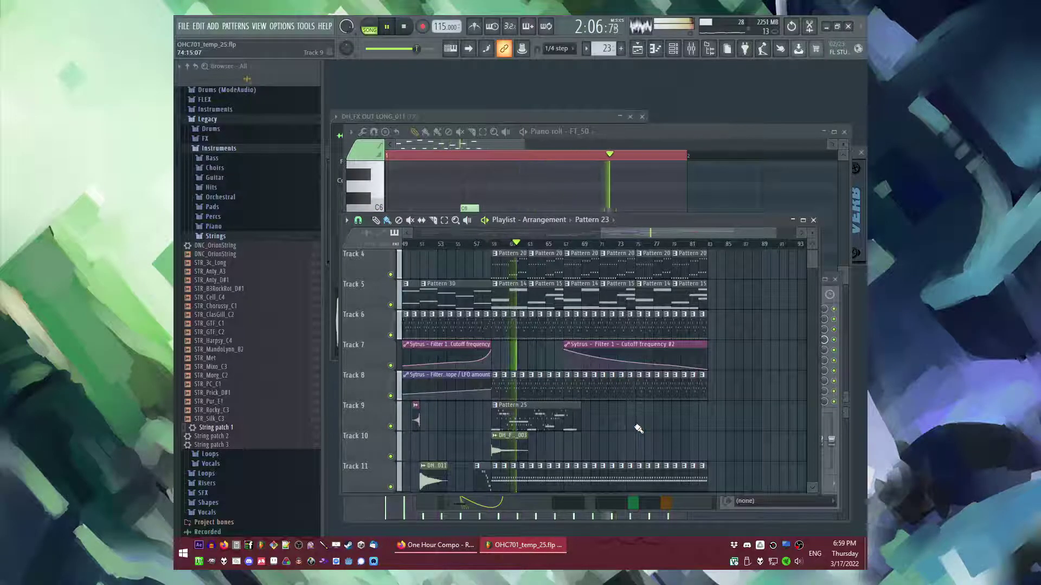
Step: Play the final section and check the instrument tracks in the mixer, including Insert 14, against the playlist
scroll(609, 376, down, 2)
scroll(596, 378, up, 4)
scroll(605, 380, down, 1)
scroll(609, 379, left, 2)
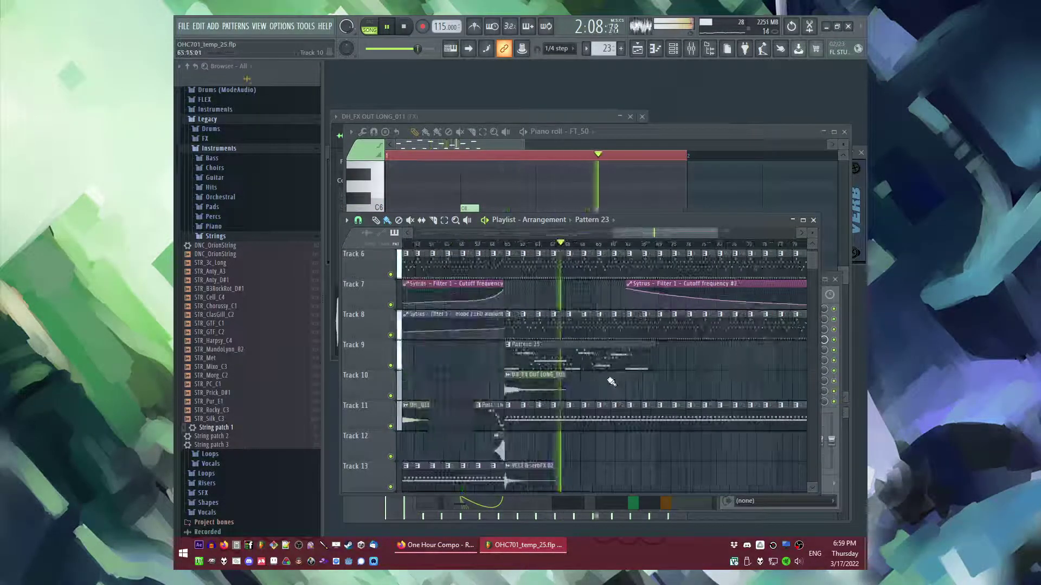
key(F9)
click(610, 352)
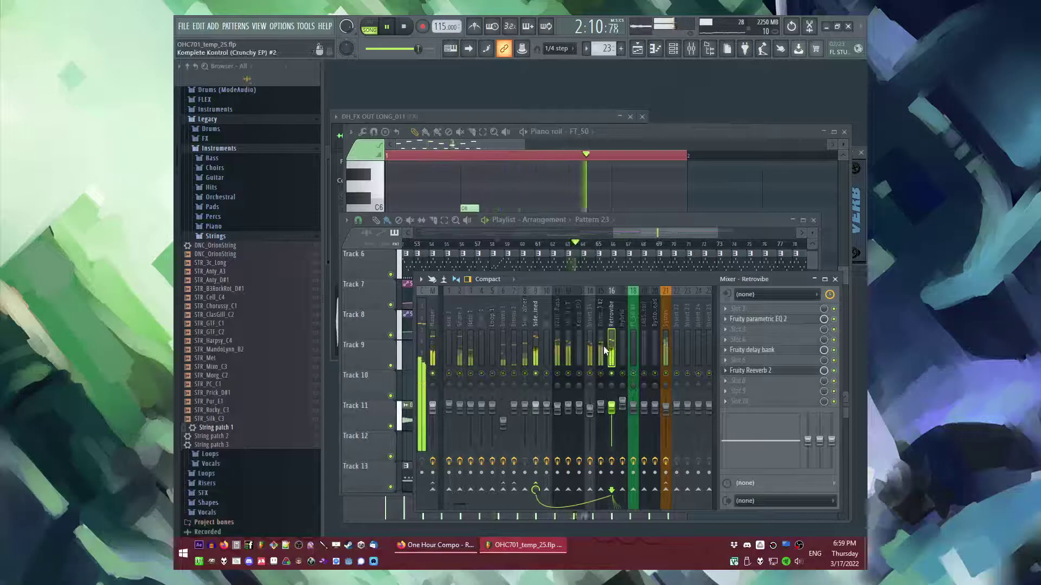
click(592, 350)
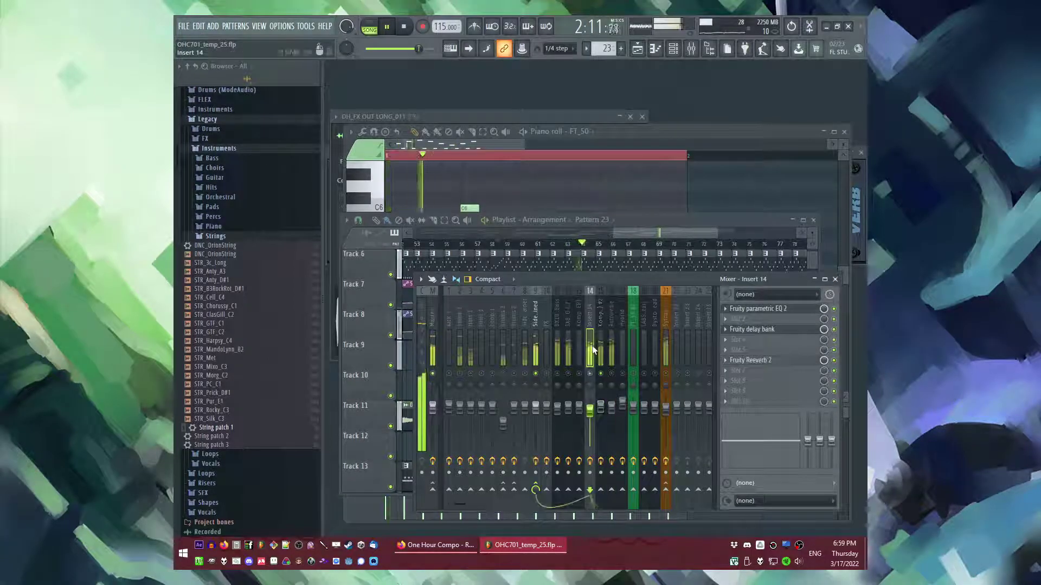
click(637, 236)
scroll(631, 380, down, 4)
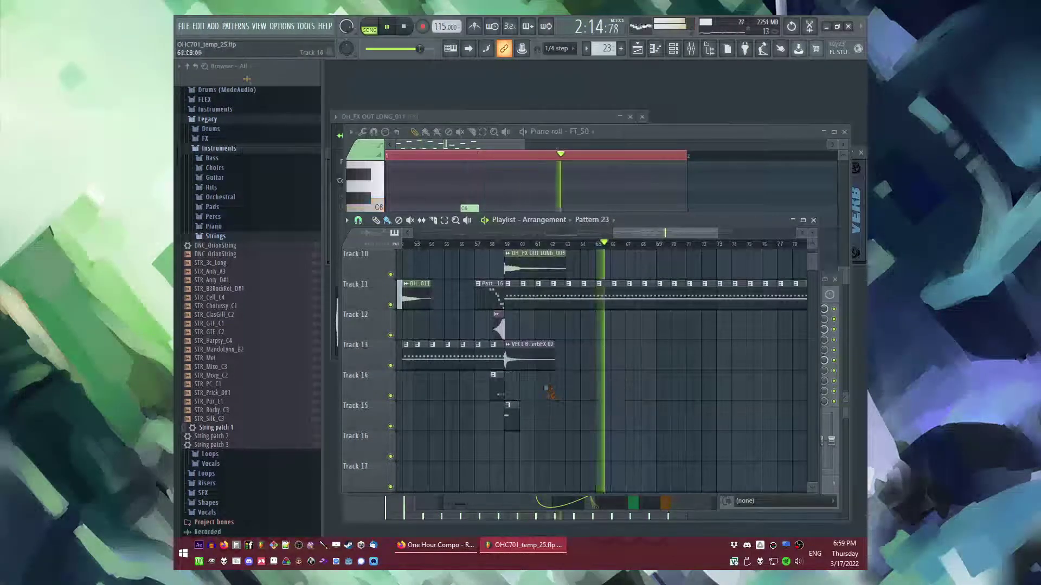
Step: Place two Pattern 24 clips back to back on Track 14, starting at bar 67
scroll(629, 400, up, 6)
scroll(612, 395, down, 4)
scroll(622, 448, down, 3)
key(ctrl+v)
drag(571, 448, 676, 447)
scroll(709, 447, up, 3)
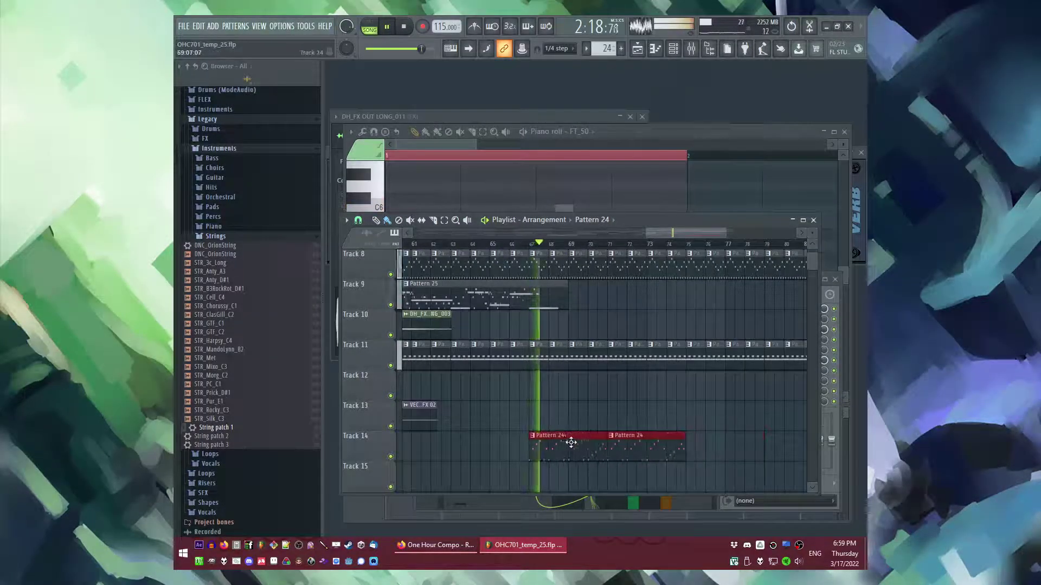
Step: Duplicate both Pattern 24 clips on Track 14 directly after themselves
scroll(607, 425, up, 5)
scroll(632, 434, down, 5)
drag(738, 432, 493, 461)
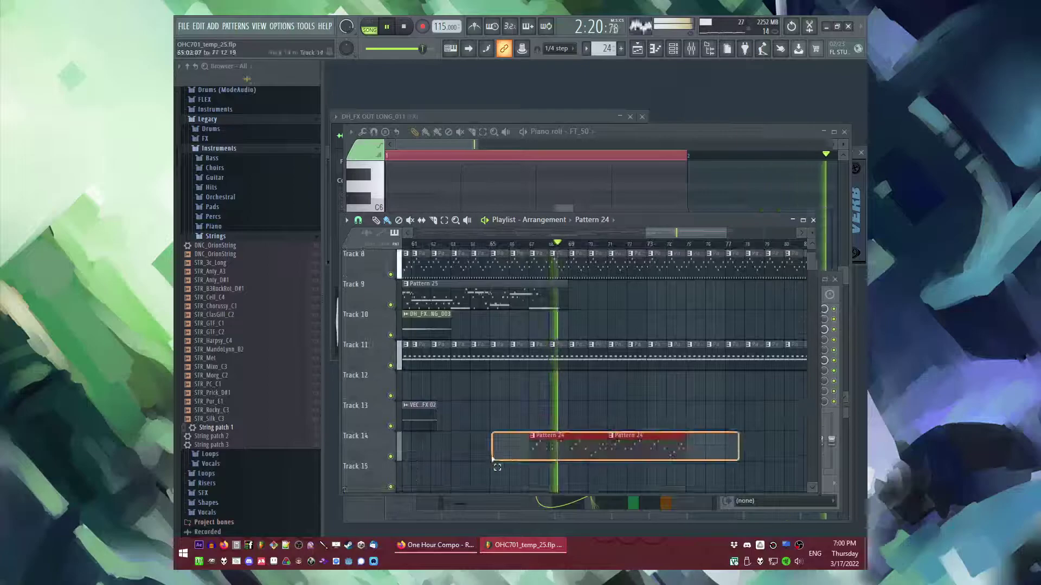
key(ctrl+b)
Step: Copy the DH_FX OUT LONG_003, high verb and high riser clips from around bar 41 into the final section on Tracks 10 to 12
scroll(645, 452, up, 2)
scroll(646, 428, up, 6)
scroll(755, 427, down, 3)
scroll(678, 400, down, 7)
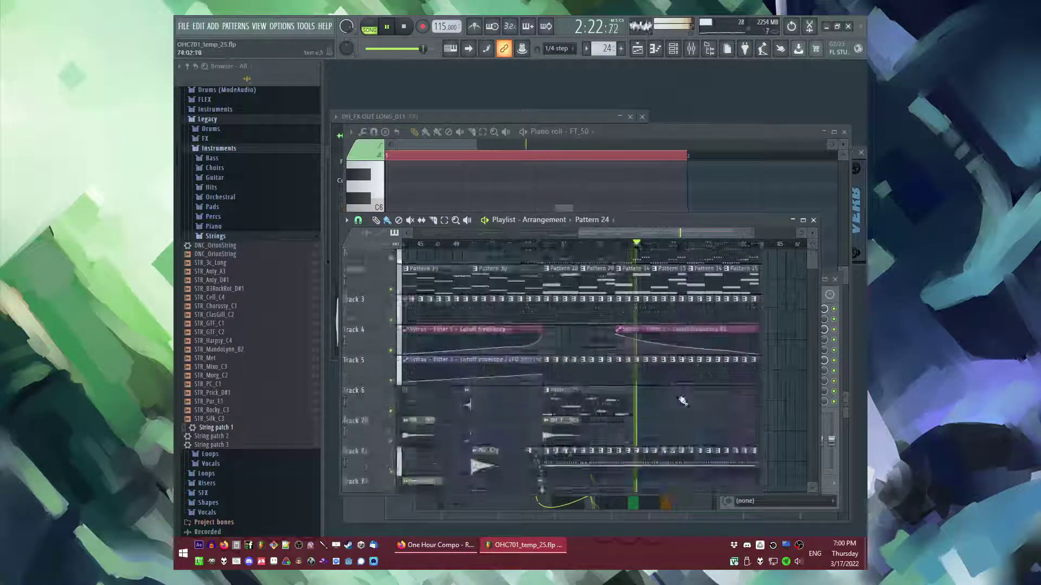
scroll(623, 376, up, 3)
scroll(570, 349, down, 2)
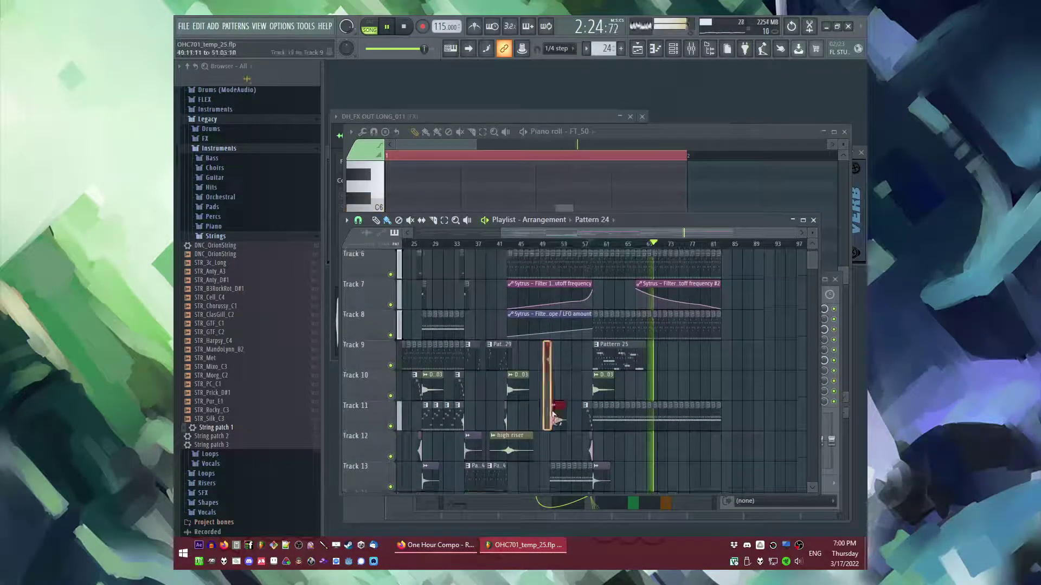
scroll(710, 405, up, 4)
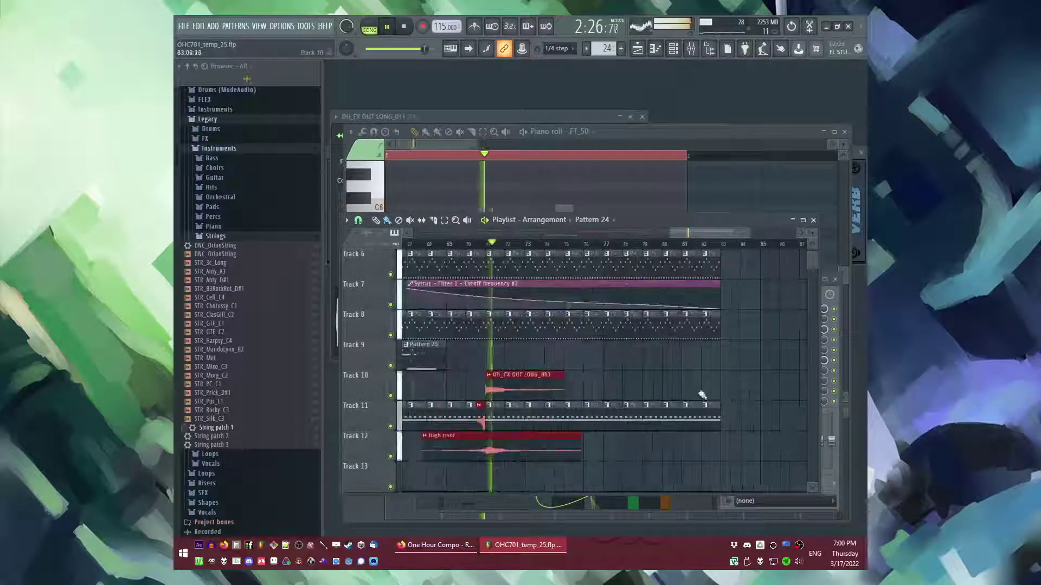
key(ctrl+d)
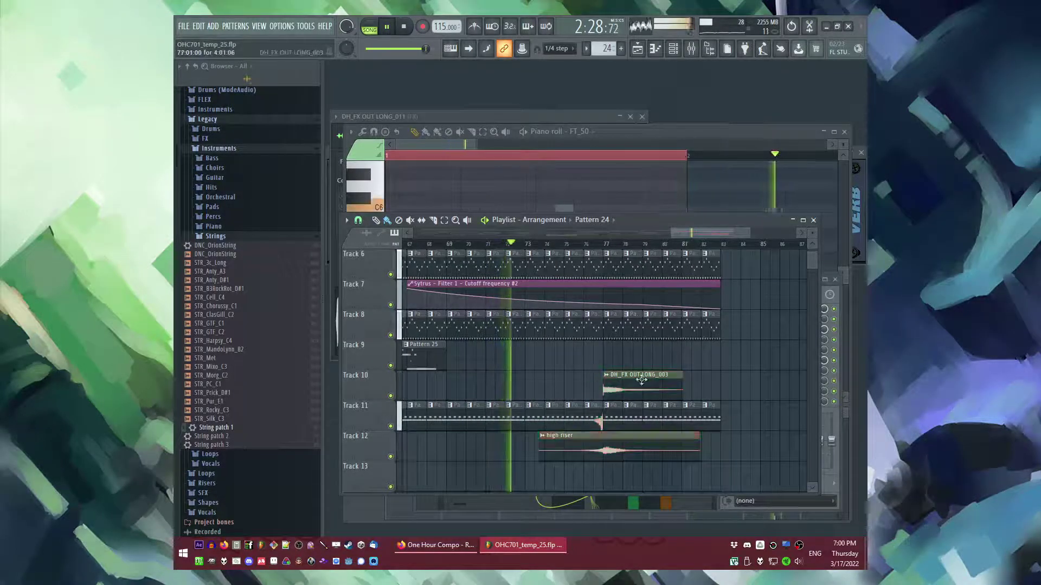
Step: Undo the last placement edits and move the copied transition clips to Tracks 12 to 14, with DH_FX OUT LONG_003 starting at bar 75
click(643, 384)
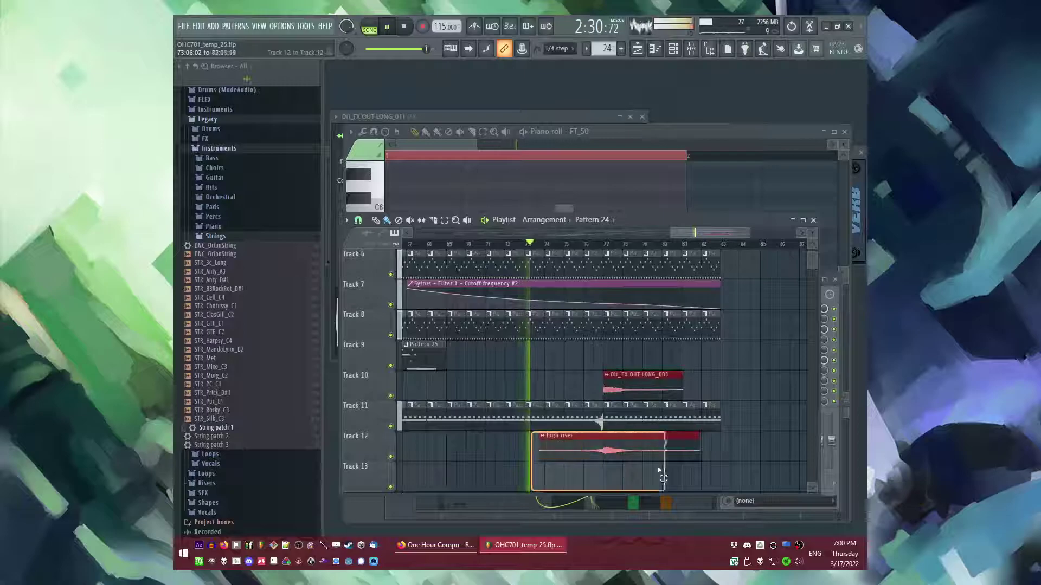
key(ctrl+z)
key(ctrl+z)
key(ctrl+z)
drag(629, 387, 619, 444)
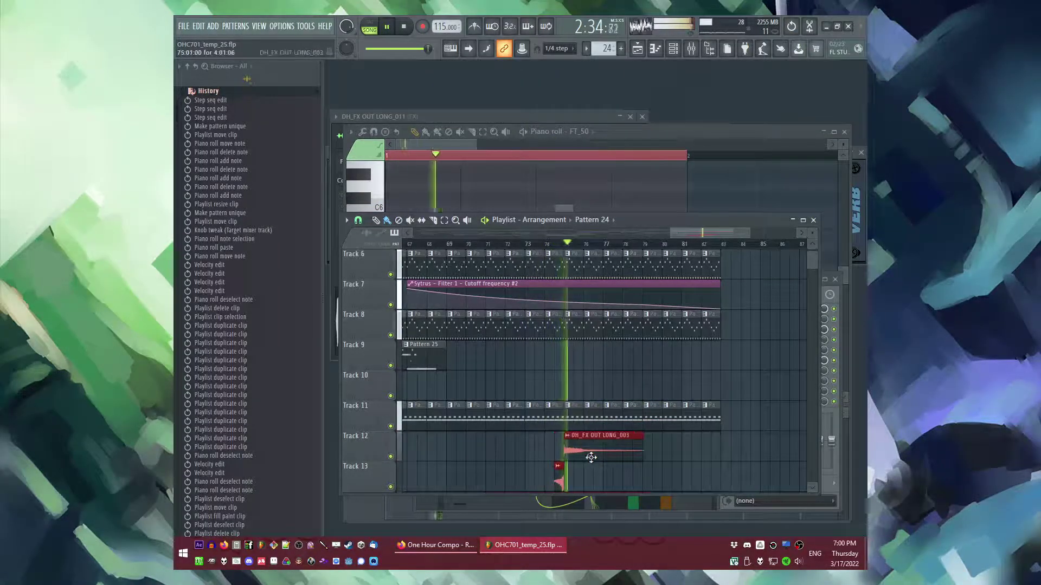
scroll(684, 449, down, 4)
scroll(701, 425, down, 4)
scroll(697, 440, up, 2)
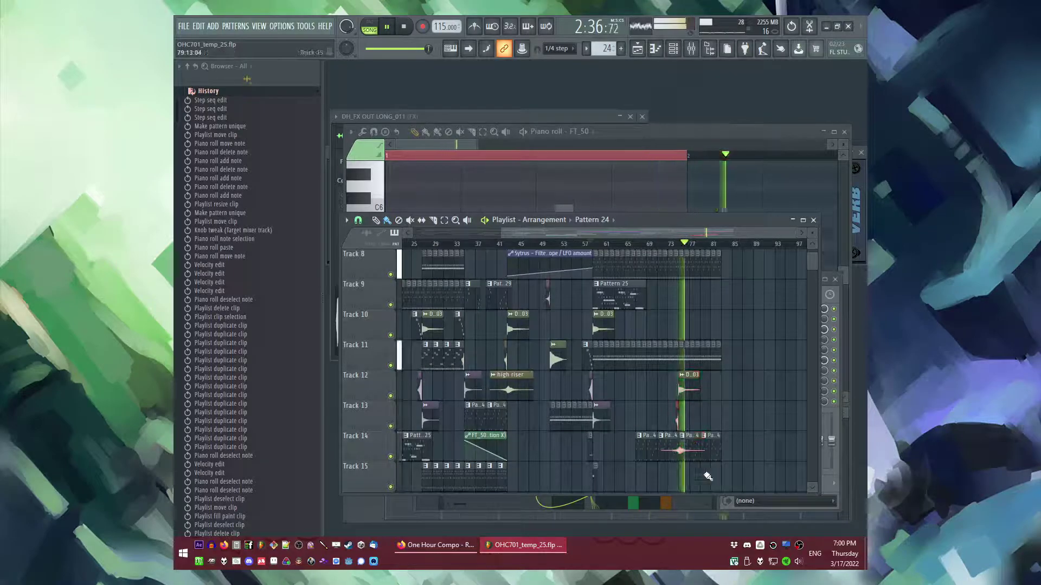
Step: Copy the DH_FX OUT LONG_003, High verb and VEC1 BD ReverbFX 02 transition clips from around bar 19 to bar 67
key(space)
scroll(455, 360, left, 5)
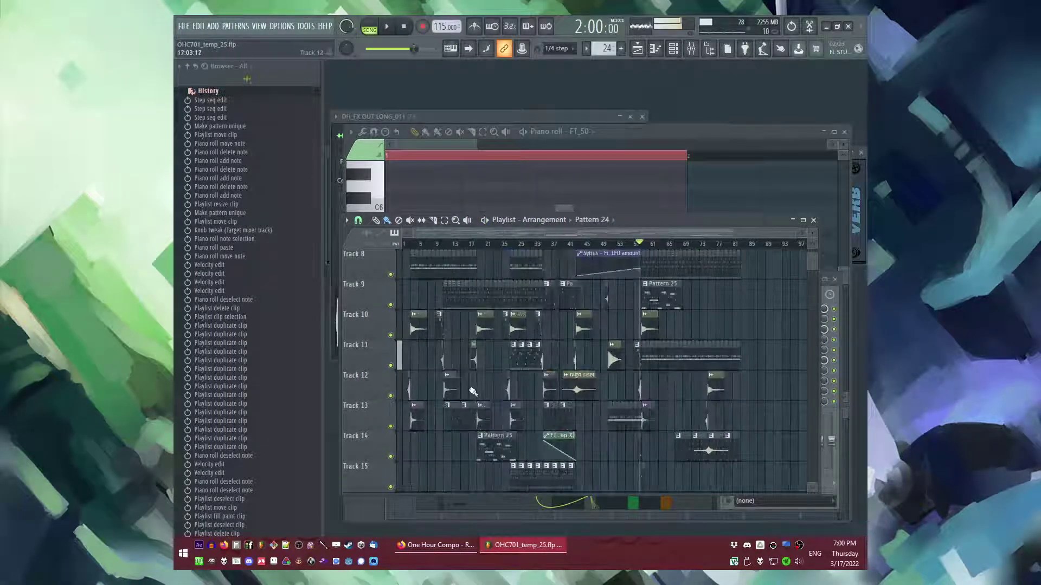
drag(474, 331, 492, 415)
scroll(488, 390, down, 1)
scroll(699, 326, up, 7)
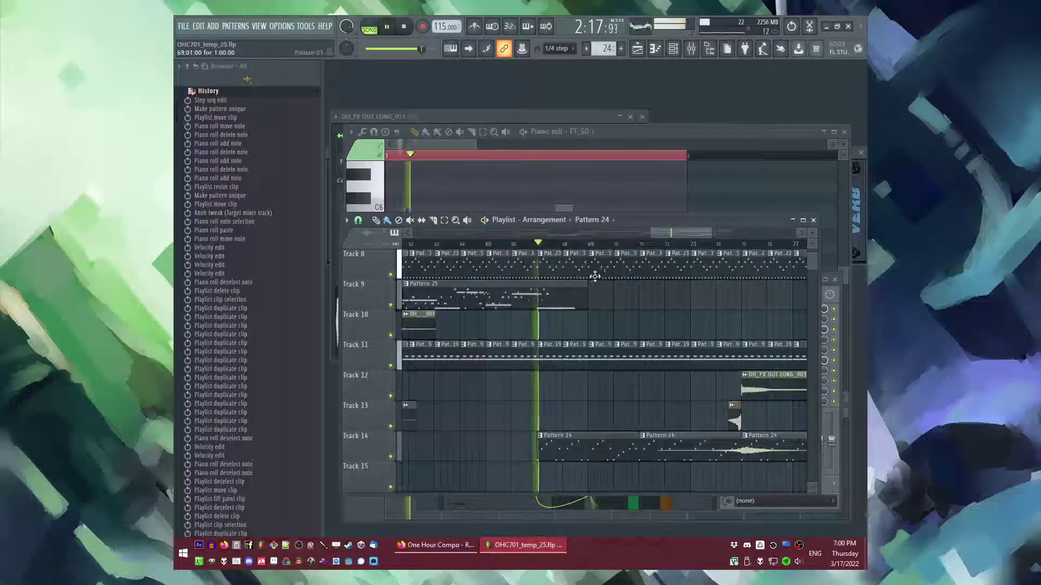
scroll(595, 276, up, 2)
key(ctrl+v)
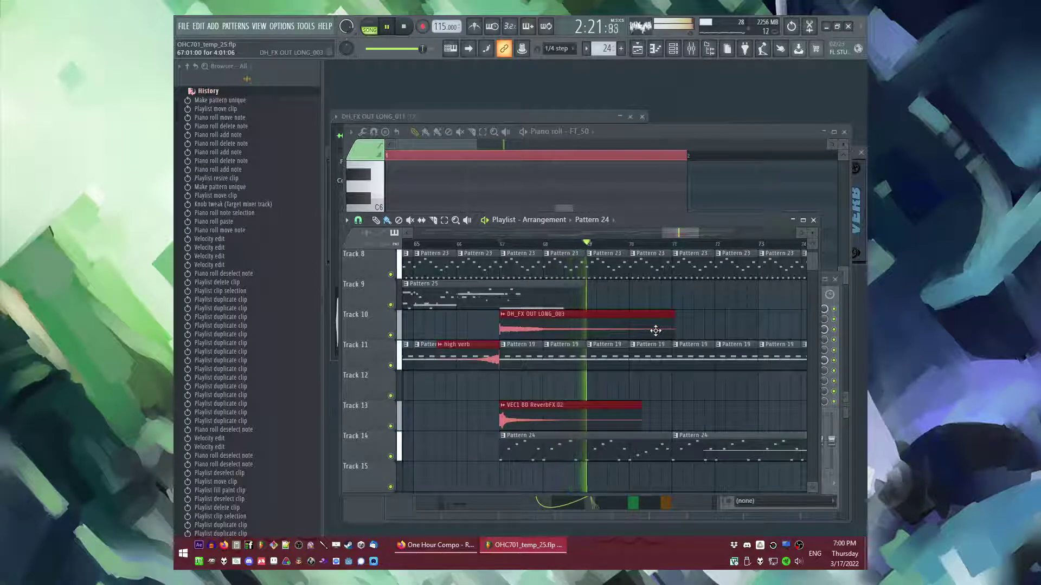
Step: Lower the system volume to 12 and review the final section's tracks in the playlist during playback
key(XF86AudioLowerVolume)
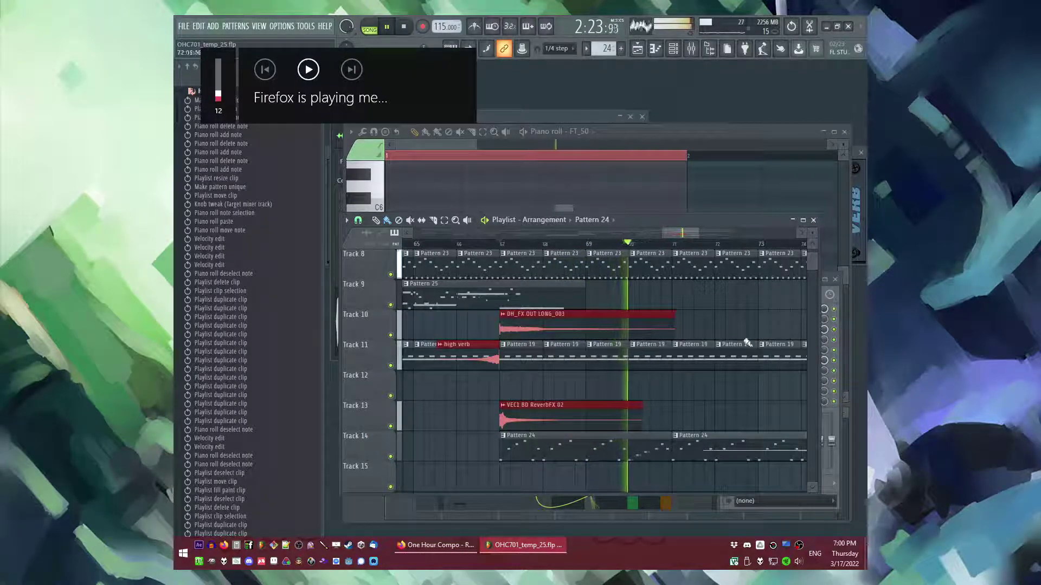
scroll(704, 336, up, 7)
scroll(583, 321, down, 2)
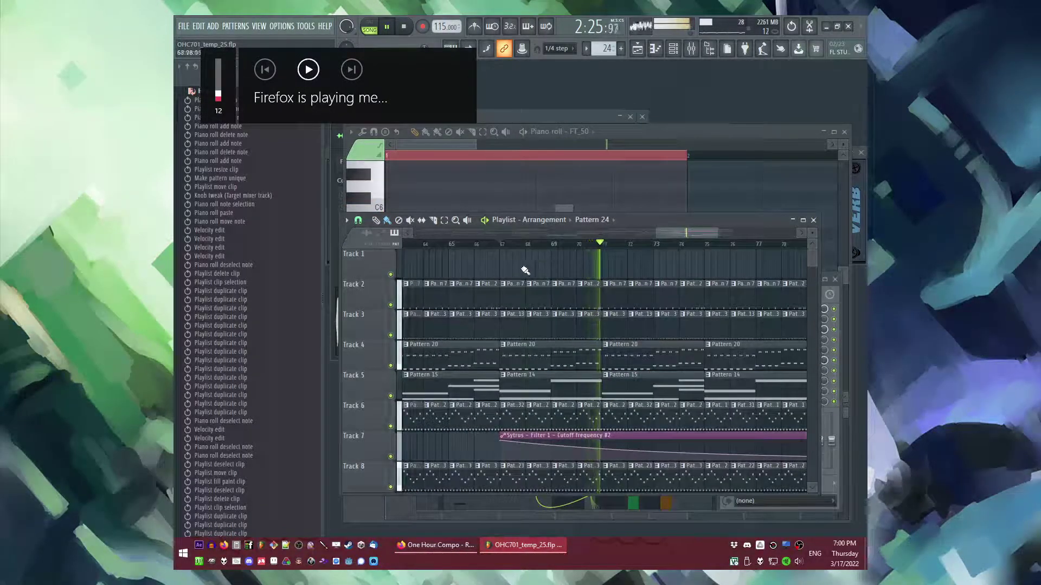
scroll(632, 318, down, 3)
scroll(632, 339, down, 2)
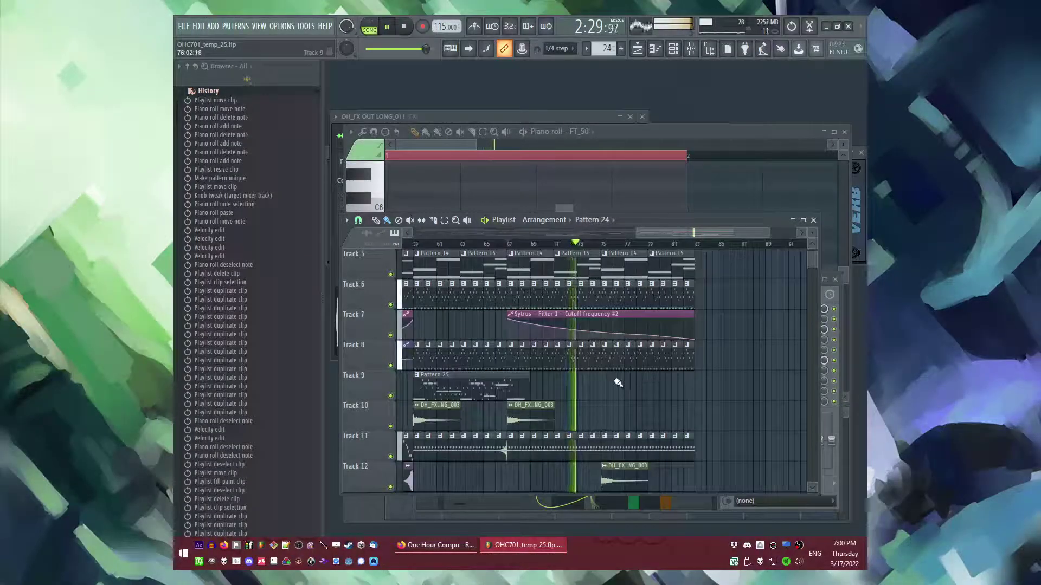
scroll(622, 387, down, 3)
scroll(622, 388, up, 3)
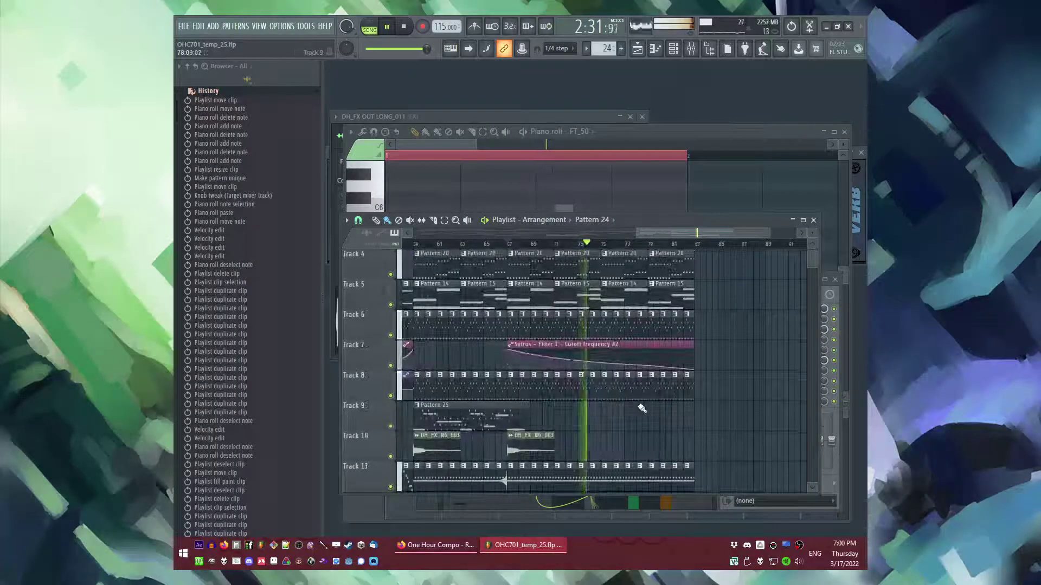
scroll(622, 385, up, 4)
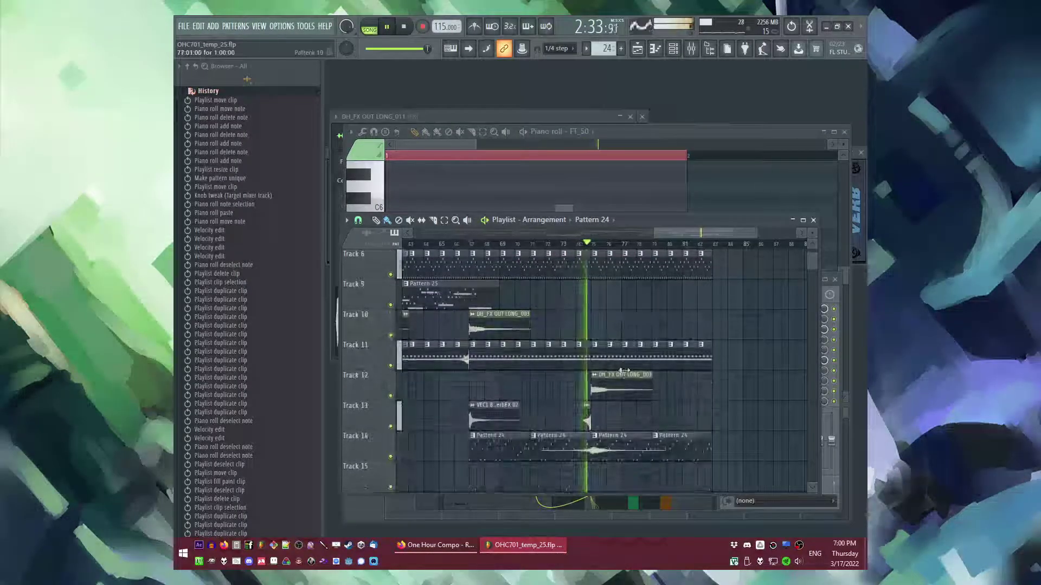
scroll(617, 369, up, 1)
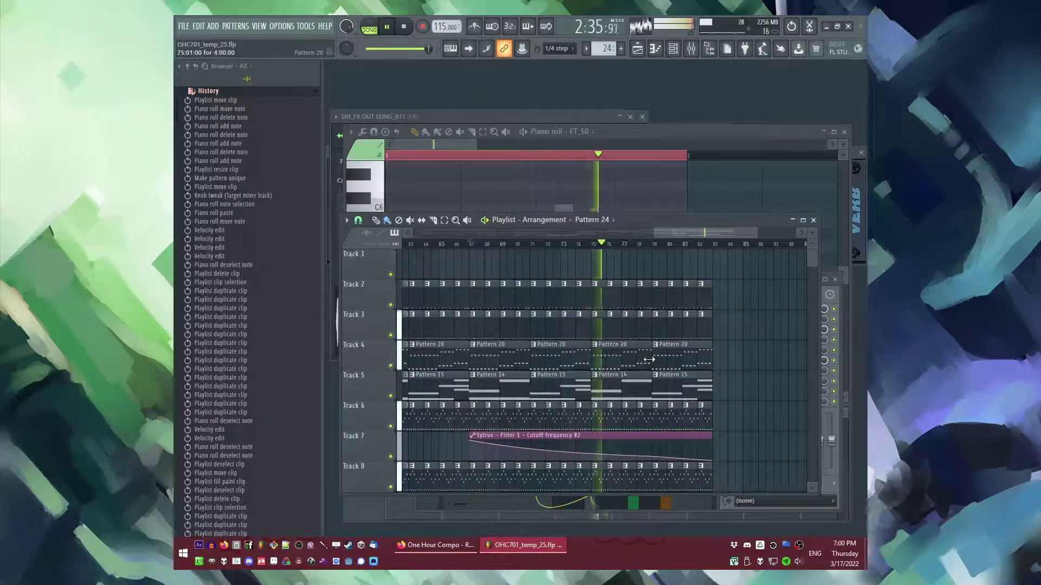
scroll(747, 340, down, 2)
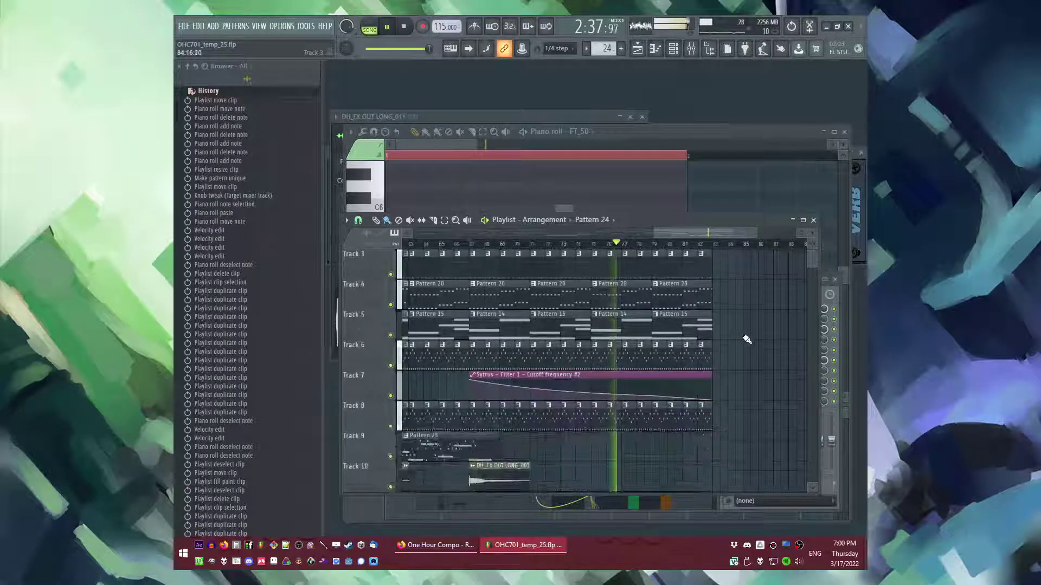
Step: Delete the two Pattern 24 clips on Track 14 from bar 75 onward
scroll(679, 335, down, 5)
right_click(661, 450)
drag(537, 442, 535, 487)
right_click(523, 474)
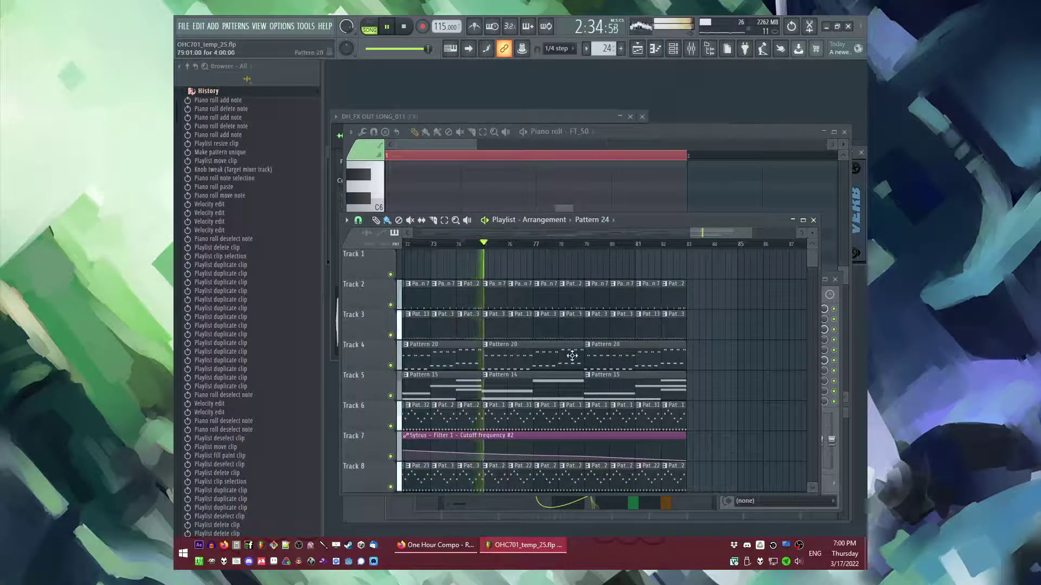
Step: Trim the Pattern 20 clip at bar 75 on Track 4 to its first two bars and repeat it up to bar 83
click(572, 358)
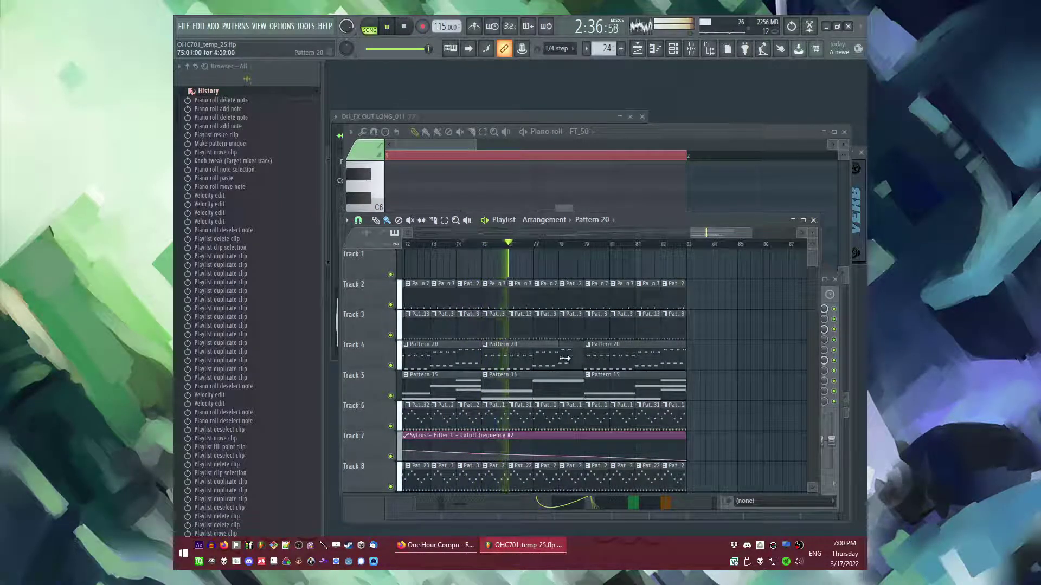
right_click(658, 356)
click(515, 351)
drag(545, 355, 668, 358)
click(761, 372)
Step: Delete the Track 8 clips from bar 75 to the section's end and replay from bar 74
scroll(753, 371, down, 2)
scroll(751, 372, down, 2)
scroll(718, 422, down, 1)
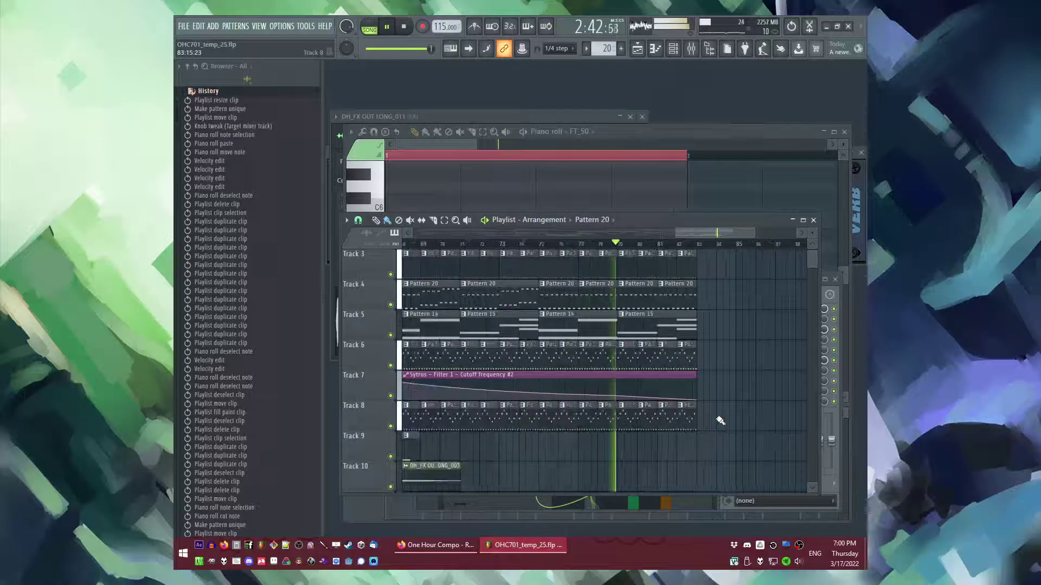
drag(702, 423, 594, 423)
scroll(599, 420, down, 1)
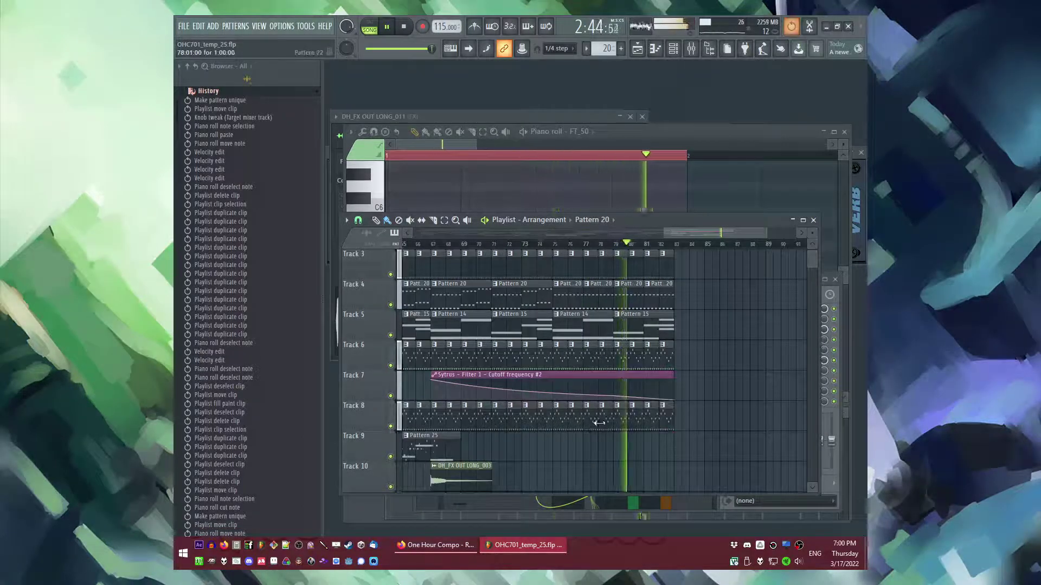
scroll(689, 410, up, 2)
click(541, 244)
Step: Duplicate the Pattern 16 fill from Track 11 onto Track 9 at bar 73
scroll(679, 370, down, 5)
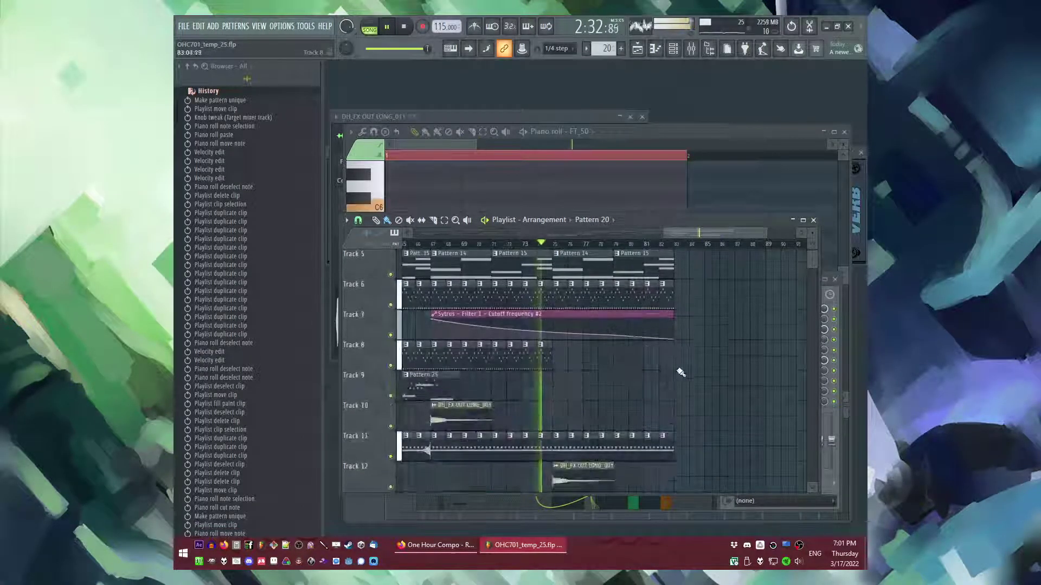
scroll(678, 370, down, 1)
scroll(681, 372, down, 3)
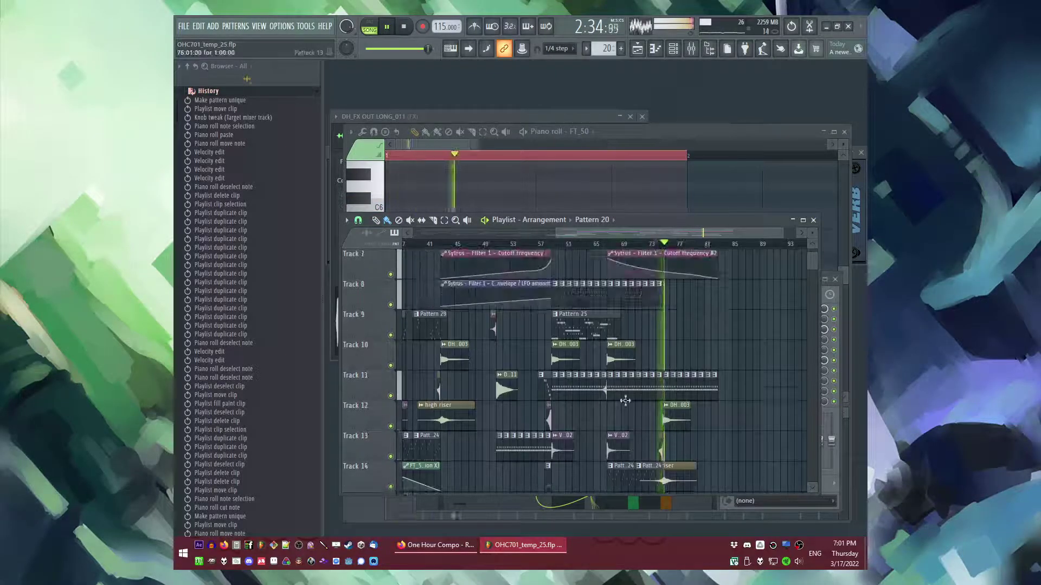
drag(546, 381, 671, 329)
scroll(657, 359, up, 4)
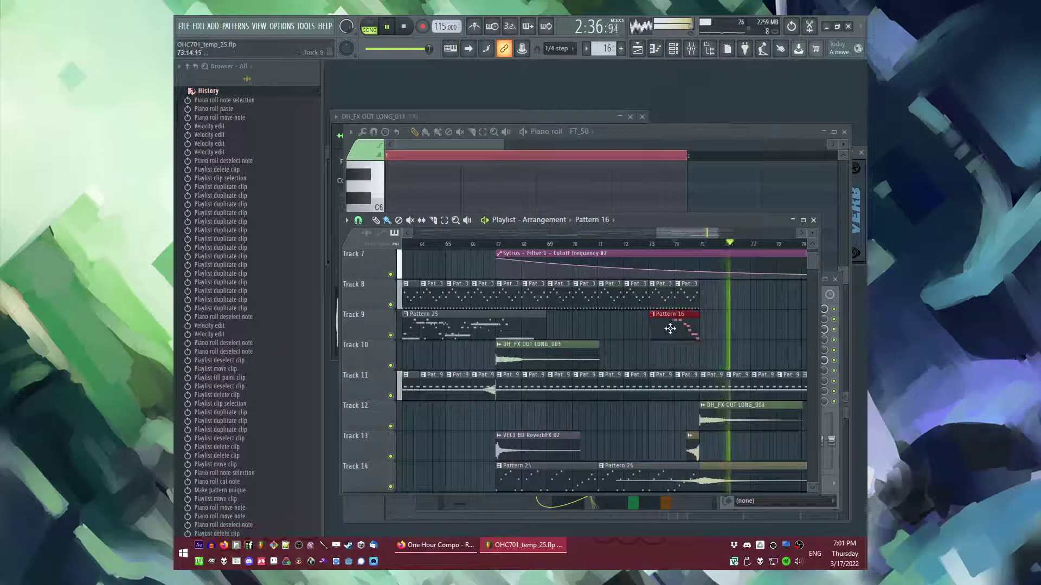
Step: Copy the short fill clips near bar 57, including Pattern 18, to Tracks 15 and 16 around bar 74 and replay from there
scroll(672, 335, down, 4)
scroll(671, 337, down, 1)
drag(442, 395, 459, 416)
key(ctrl+c)
scroll(745, 430, up, 5)
key(ctrl+v)
scroll(581, 386, down, 2)
drag(552, 422, 553, 452)
scroll(544, 412, up, 6)
click(484, 245)
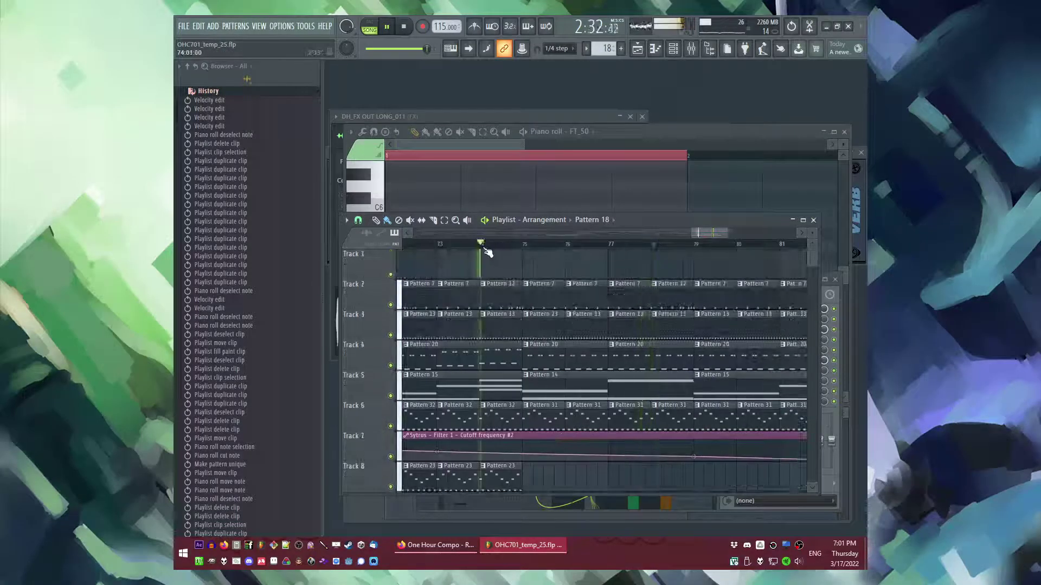
Step: Replace the Track 2 clips from bar 75 to 83 with the Pattern 8 run copied from bars 19 to 27, and save the project
scroll(588, 478, down, 4)
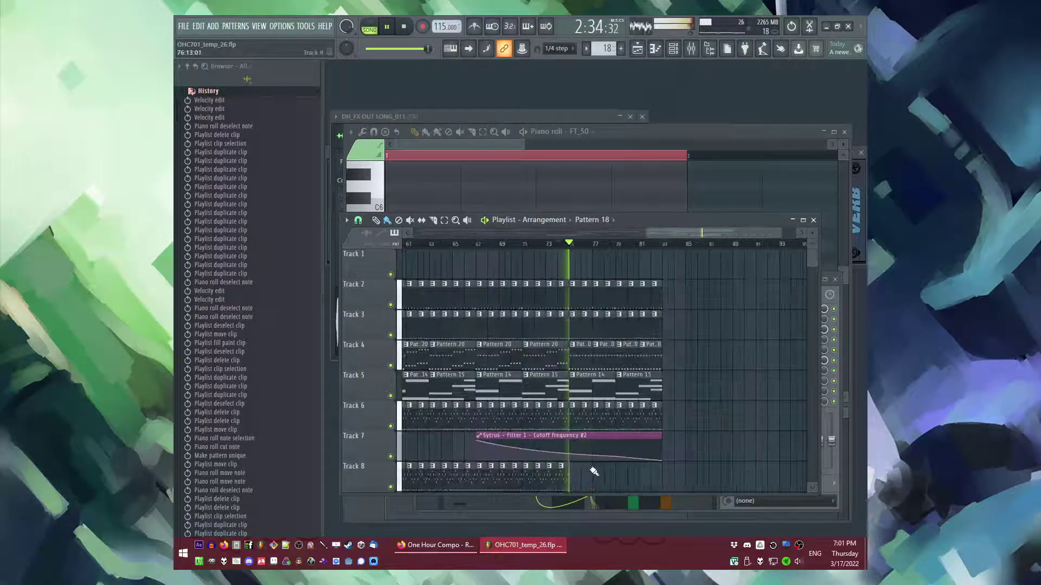
scroll(688, 344, up, 2)
scroll(714, 337, down, 6)
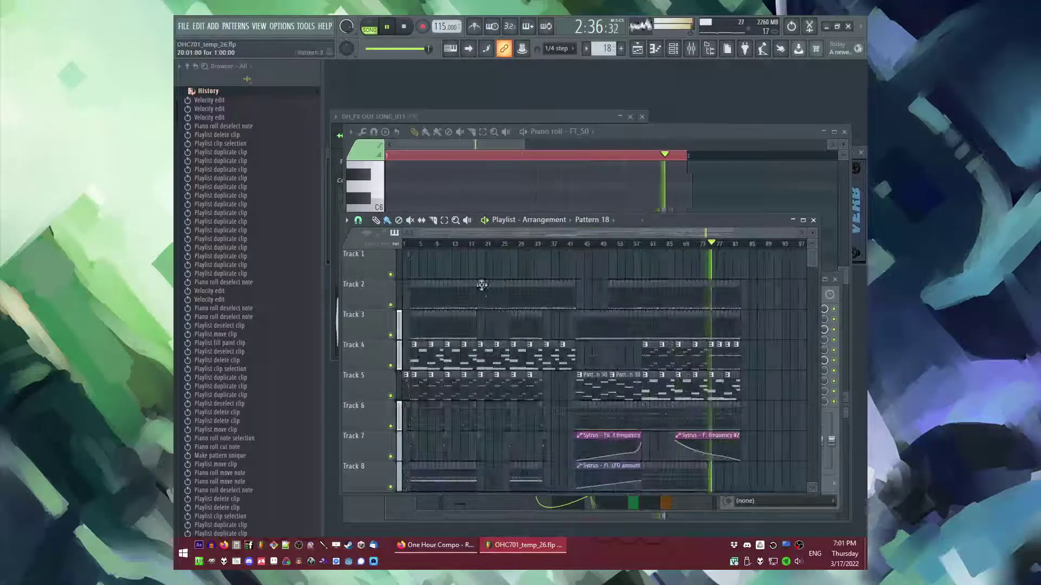
scroll(484, 299, up, 3)
drag(546, 310, 548, 311)
scroll(754, 318, down, 4)
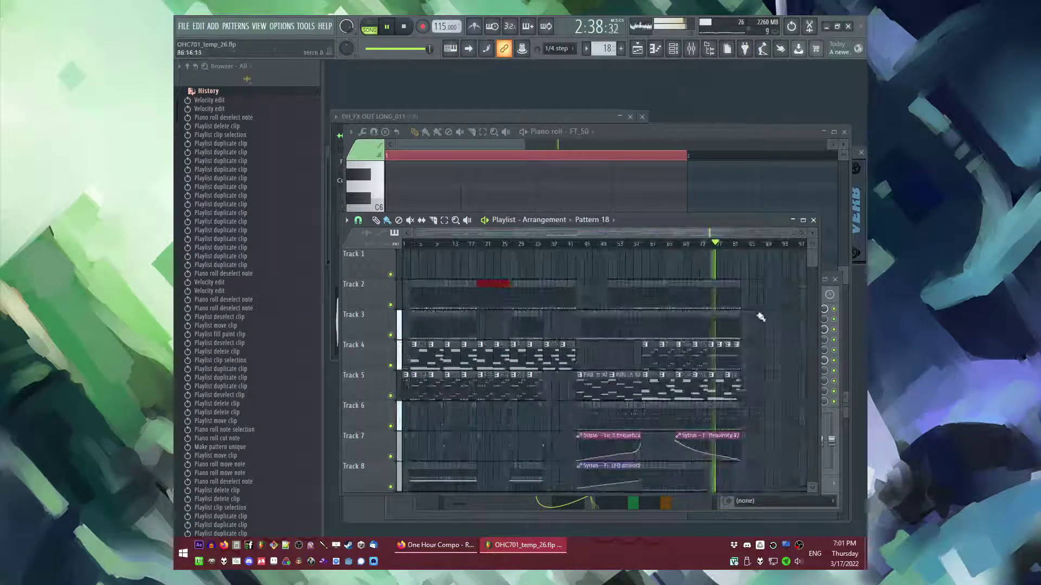
scroll(729, 303, up, 6)
scroll(708, 288, down, 1)
right_click(658, 286)
key(ctrl+b)
key(ctrl+b)
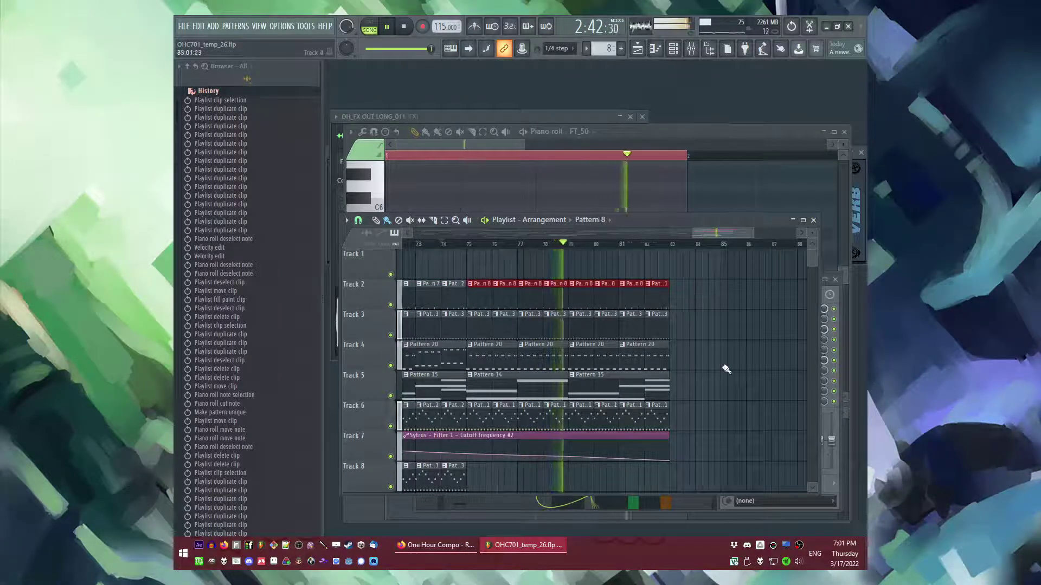
key(ctrl+d)
key(ctrl+s)
Step: Duplicate the Track 2 and Track 3 clips of bars 75 to 83 so both tracks continue to bar 91
scroll(710, 310, down, 2)
scroll(711, 309, up, 2)
drag(711, 304, 477, 327)
key(ctrl+b)
Step: Delete the Track 11 clips from bar 75 to bar 83
scroll(727, 397, down, 5)
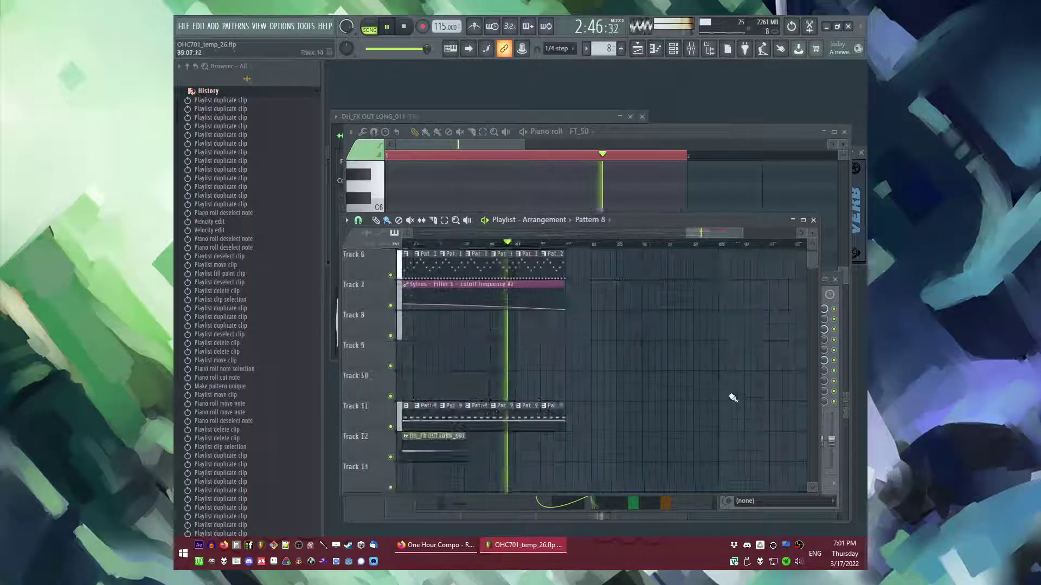
scroll(693, 425, down, 4)
scroll(704, 428, up, 3)
right_click(657, 423)
scroll(687, 368, up, 5)
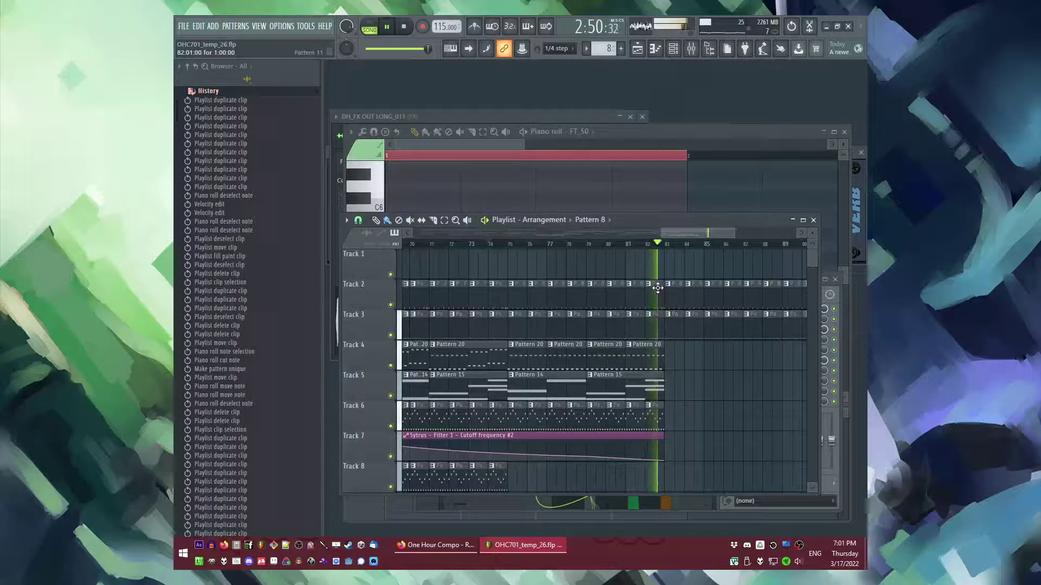
Step: Duplicate the Track 6 clips of bars 75 to 83 so the track continues to bar 91
scroll(710, 379, down, 1)
drag(657, 415, 517, 407)
key(ctrl+b)
scroll(640, 418, down, 1)
click(649, 388)
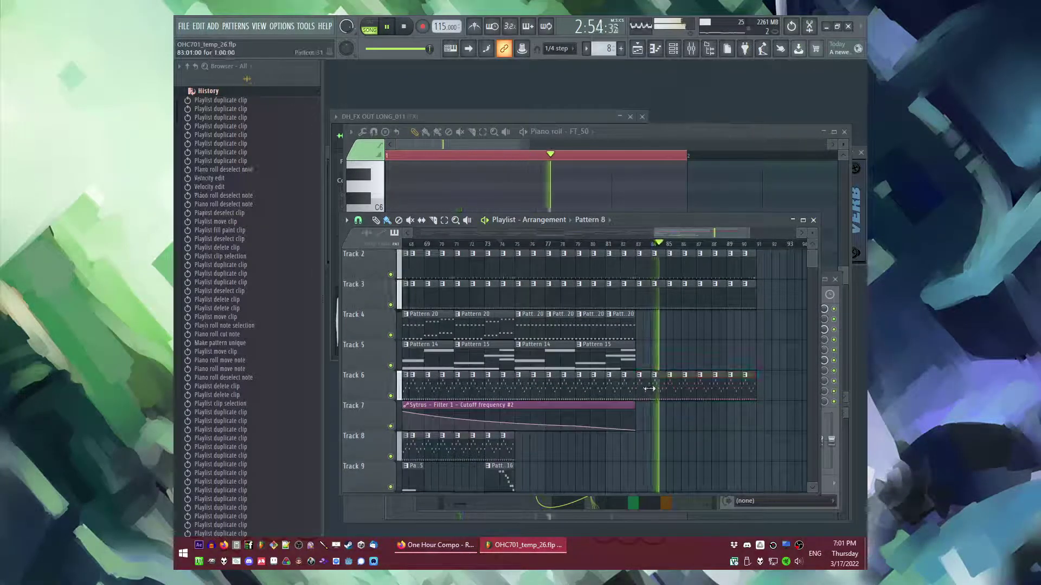
Step: Try to continue Track 5 to bar 91 by duplicating its Pattern 14 and Pattern 15 clips after bar 83
scroll(654, 382, up, 1)
drag(671, 385, 545, 390)
key(ctrl+b)
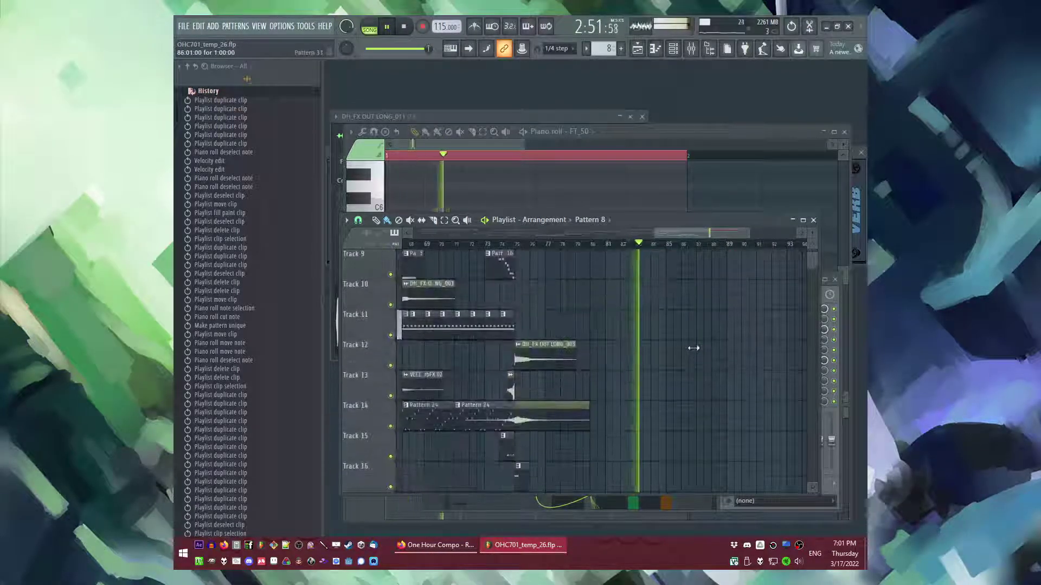
ctrl+click(719, 362)
scroll(740, 384, right, 2)
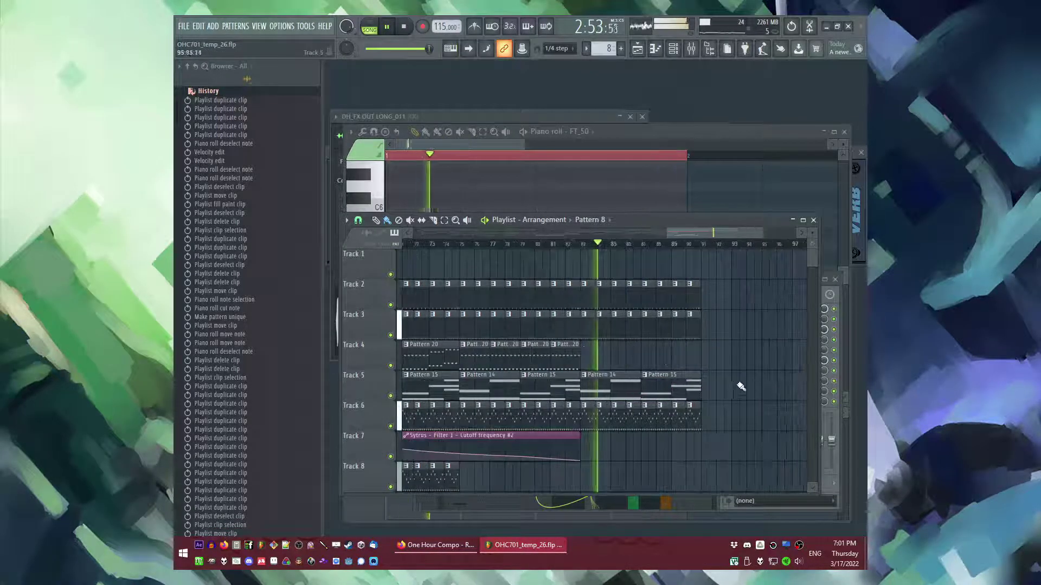
scroll(739, 386, up, 1)
scroll(740, 382, down, 3)
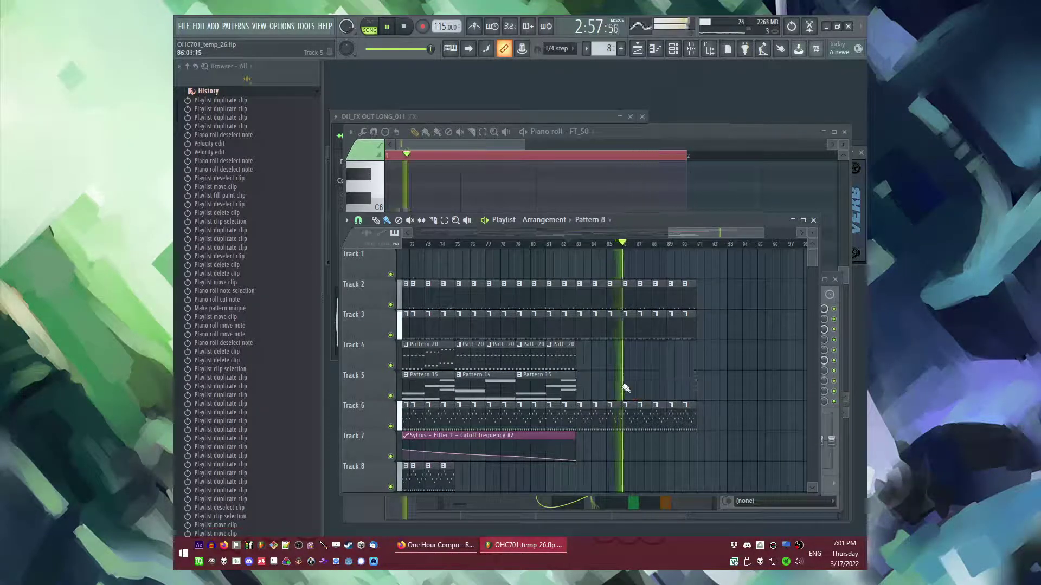
Step: Play the section around bar 83 and look through the earlier sections' effect tracks for reusable transition effects
scroll(689, 387, up, 2)
key(space)
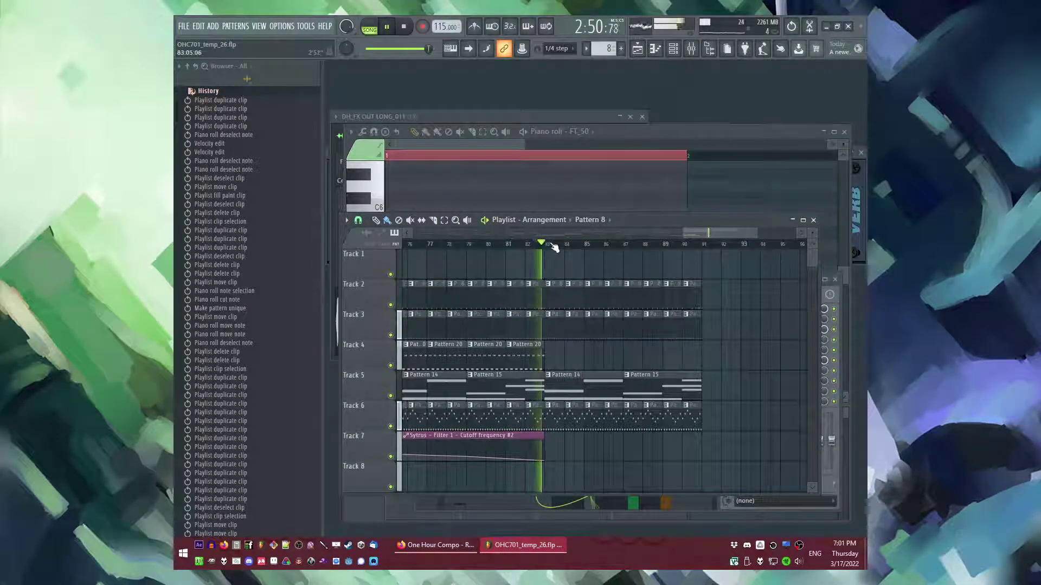
scroll(577, 359, down, 5)
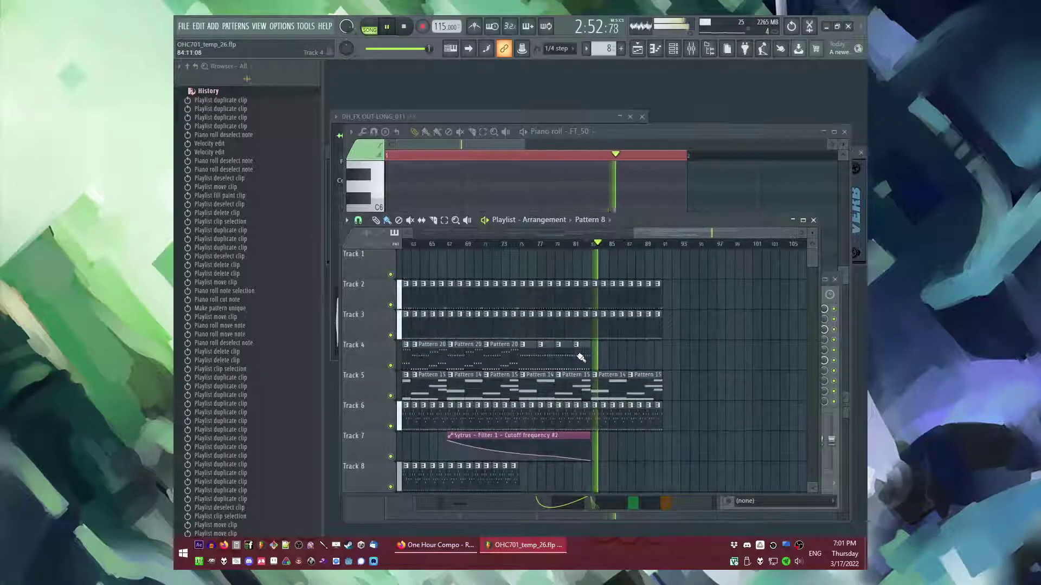
scroll(580, 357, up, 3)
scroll(615, 293, down, 5)
scroll(542, 326, down, 8)
scroll(477, 351, up, 2)
drag(459, 352, 491, 419)
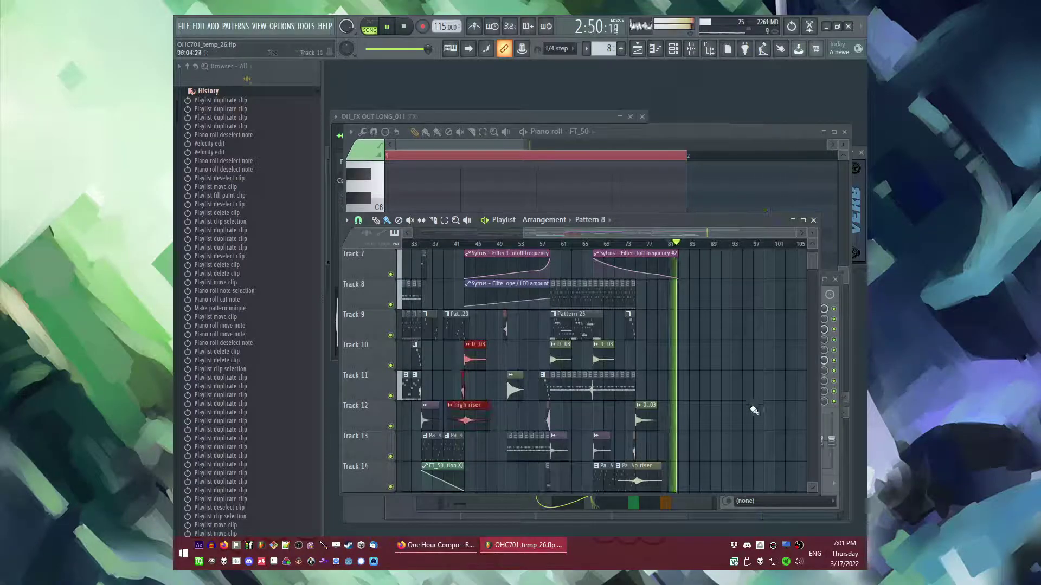
scroll(737, 418, down, 2)
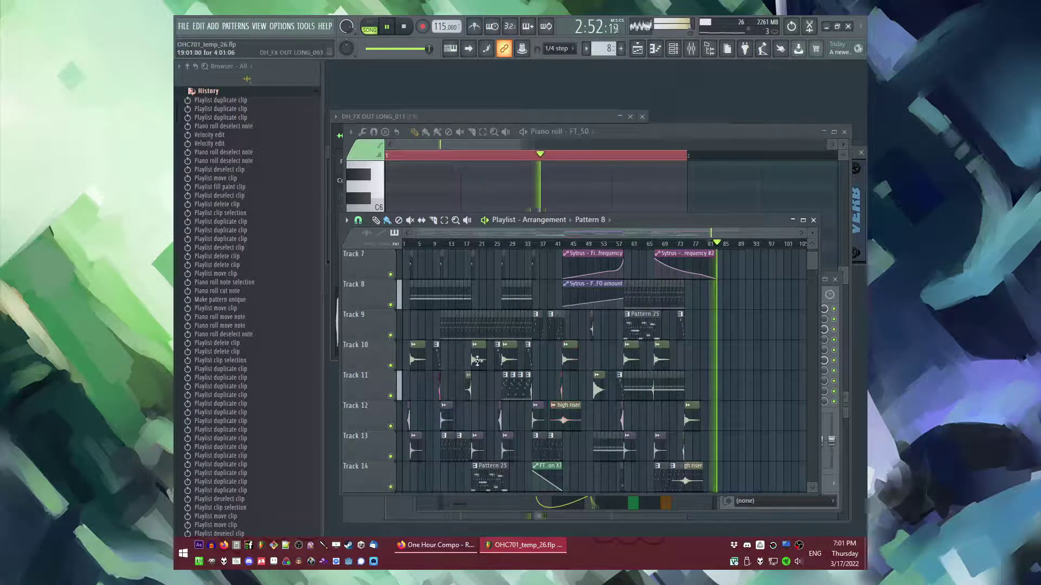
Step: Copy the high verb, DH_FX OUT LONG_003 and VEC1 BD ReverbFX 02 transition clips from around bar 19 to bar 83
drag(477, 434, 481, 444)
key(ctrl+c)
scroll(712, 363, up, 5)
key(ctrl+v)
drag(508, 356, 672, 376)
scroll(672, 374, up, 4)
click(610, 245)
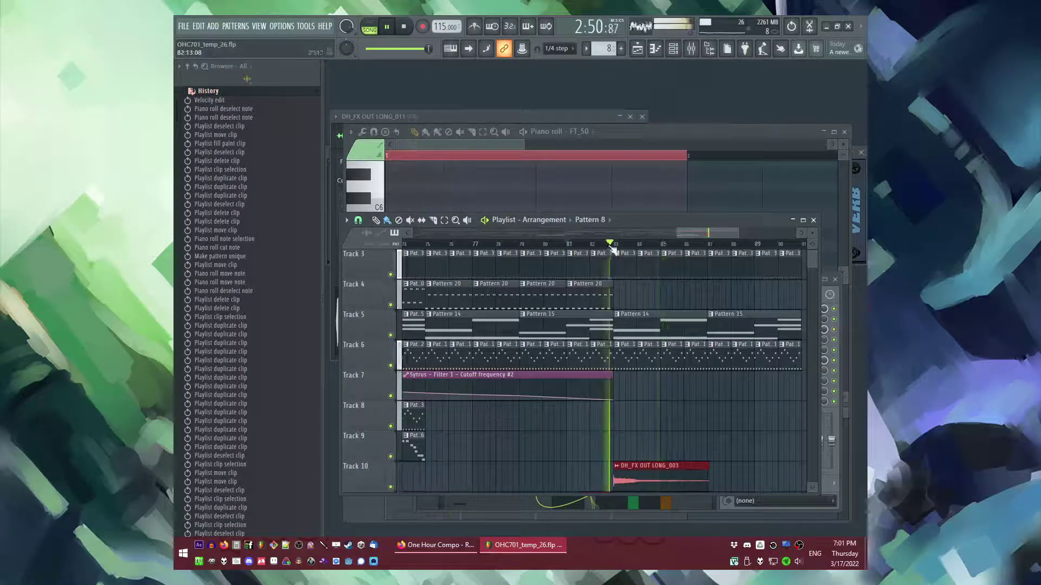
key(ctrl+d)
Step: Switch the last Track 2 clip, at bar 90, to Pattern 11 and play from there
scroll(574, 314, up, 2)
scroll(528, 325, down, 2)
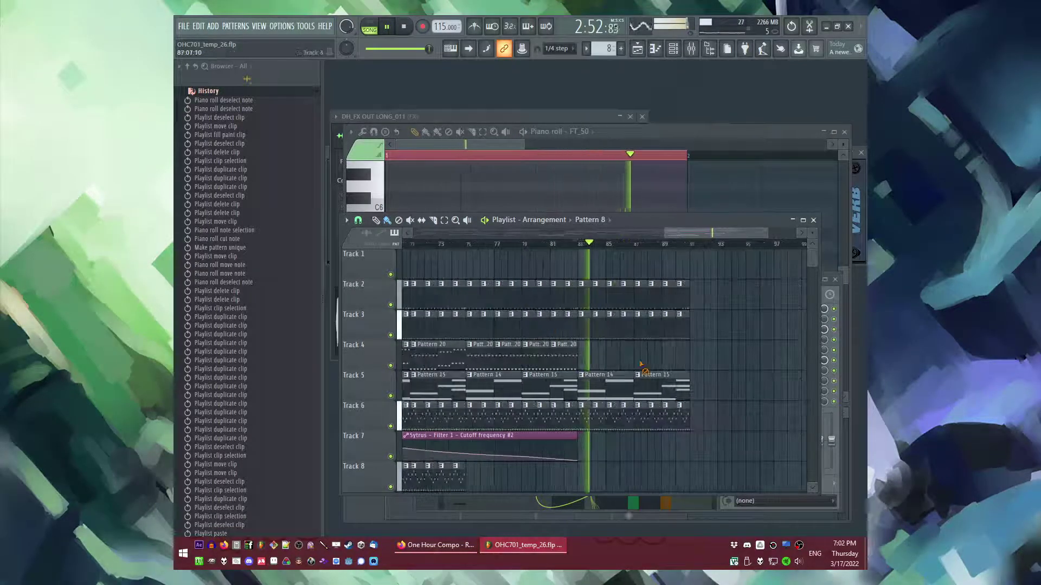
scroll(714, 365, up, 2)
drag(657, 298, 669, 293)
click(675, 244)
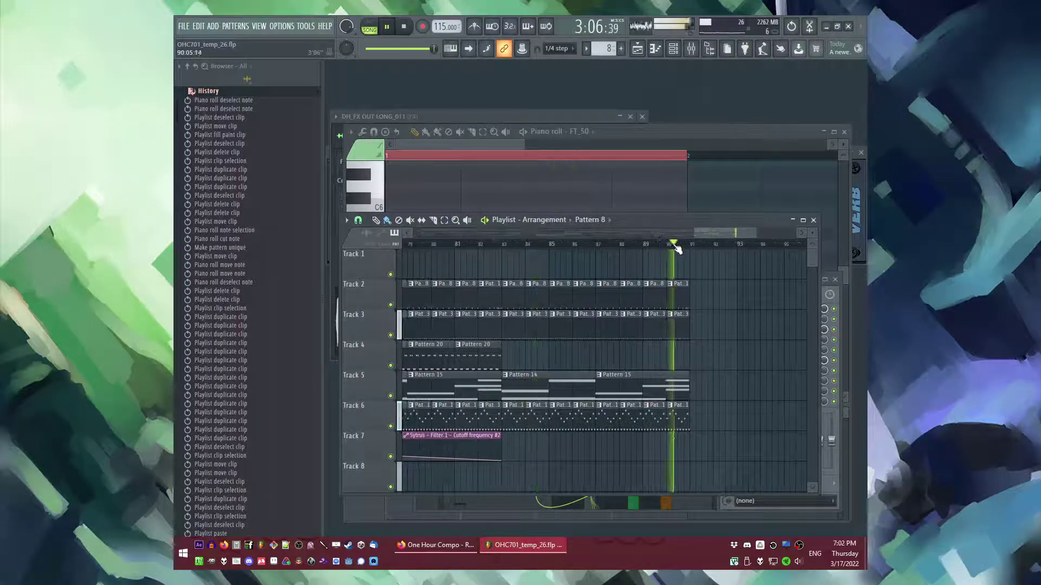
Step: Place a high riser clip on Track 7 so that its peak falls at about bar 91
scroll(675, 342, down, 5)
drag(674, 345, 703, 338)
scroll(650, 387, down, 7)
click(661, 438)
scroll(732, 349, up, 5)
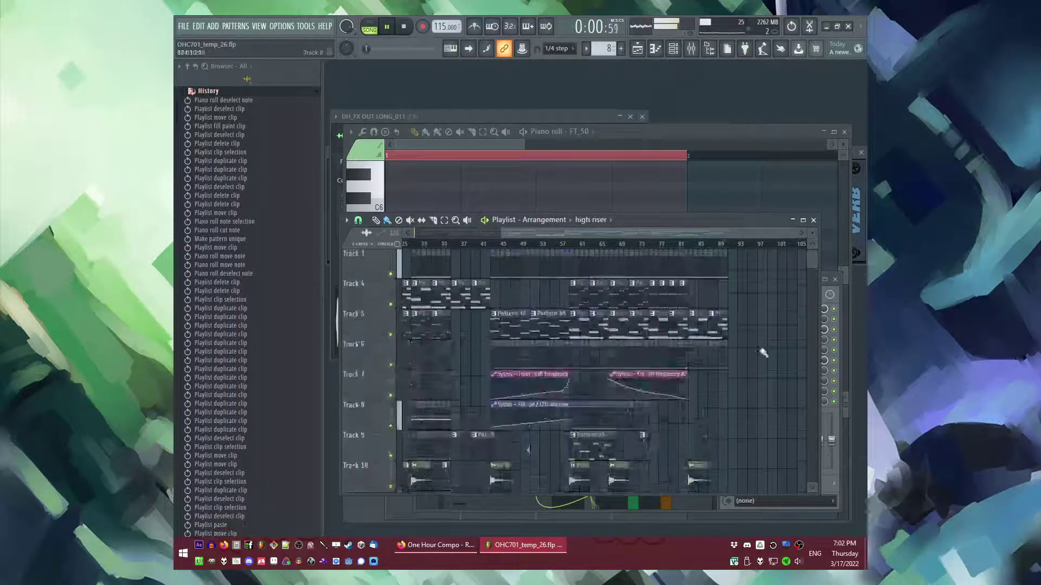
scroll(731, 348, up, 4)
click(580, 244)
click(582, 385)
scroll(611, 388, up, 3)
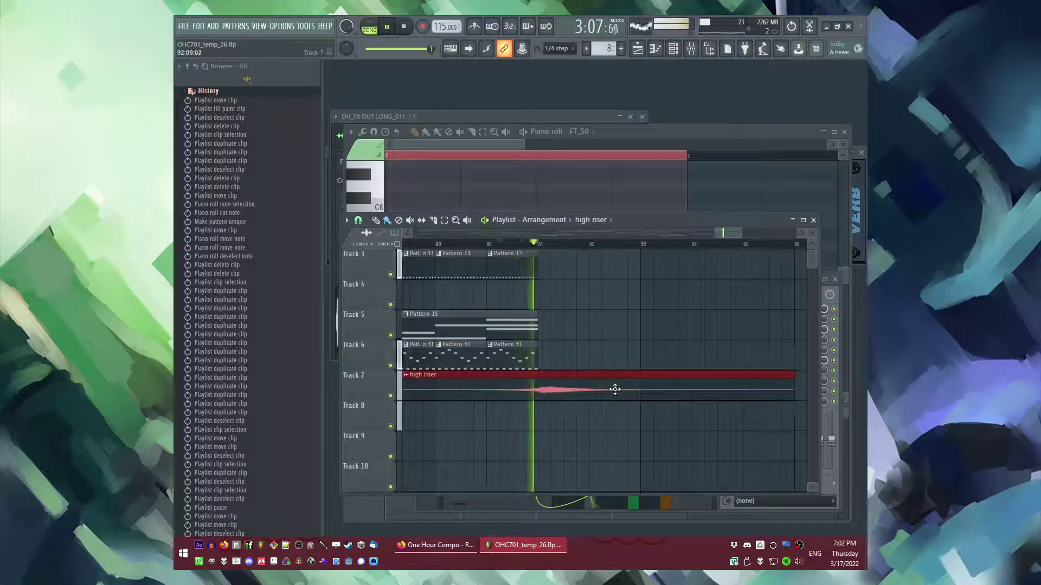
Step: Create a new empty pattern, place it on Track 8 at bar 93, and play from bar 89
key(F4)
click(646, 425)
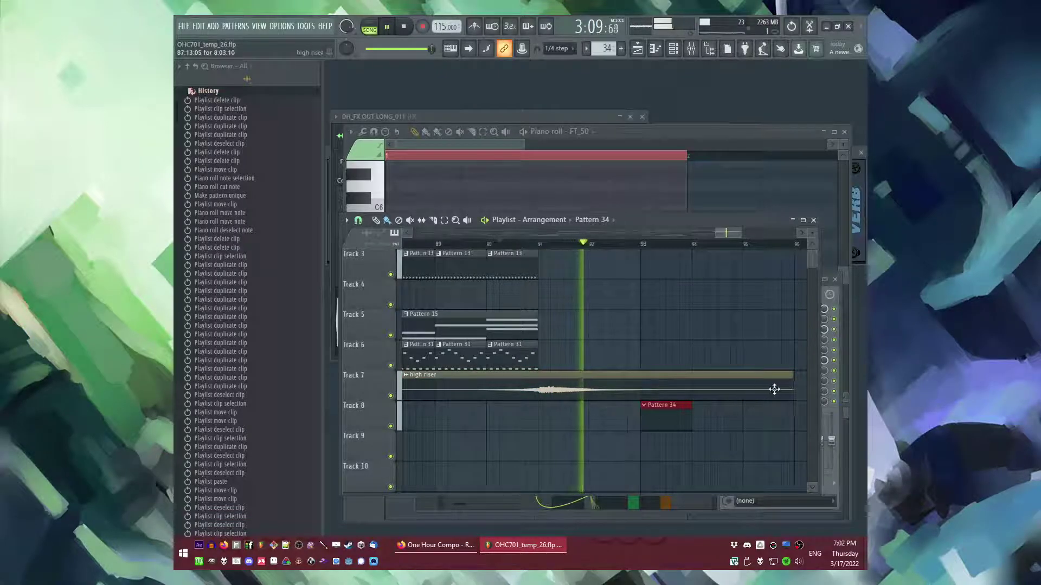
scroll(756, 374, down, 1)
ctrl+click(672, 317)
scroll(550, 257, up, 2)
click(516, 247)
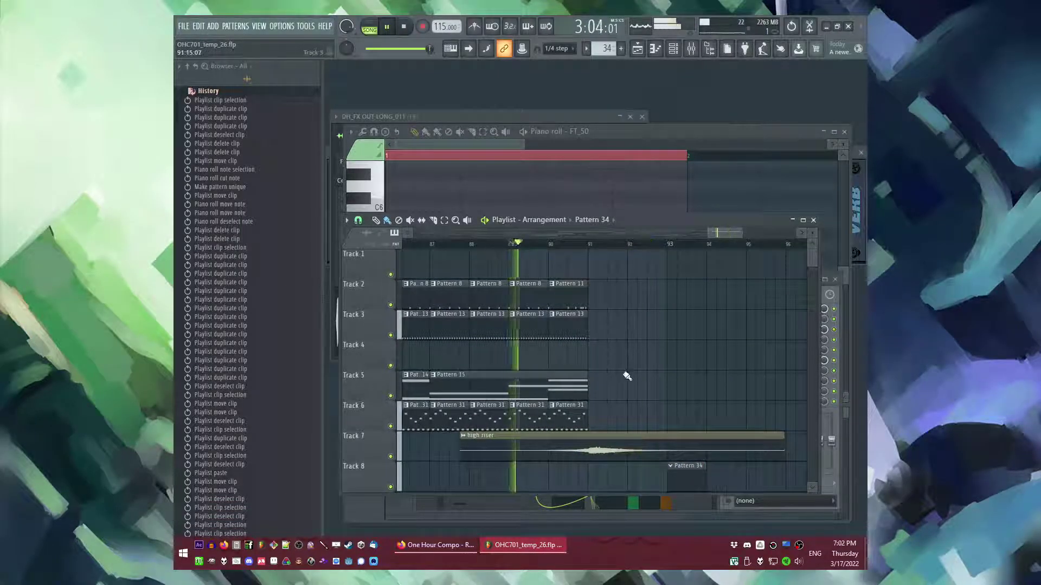
scroll(628, 372, down, 4)
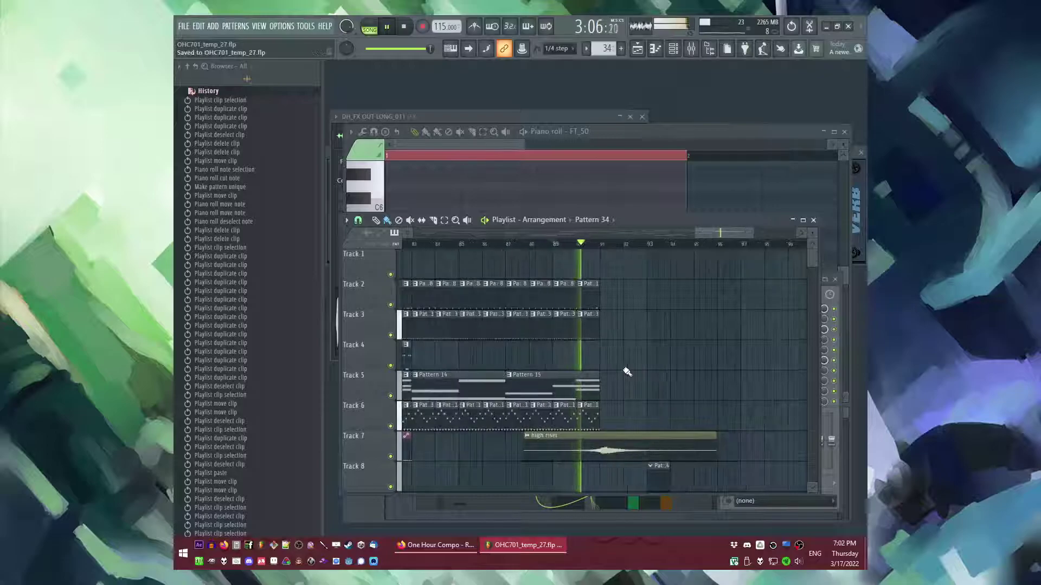
Step: Place a VEC1 BD ReverbFX 04 clip on Track 4 at bar 91
click(596, 220)
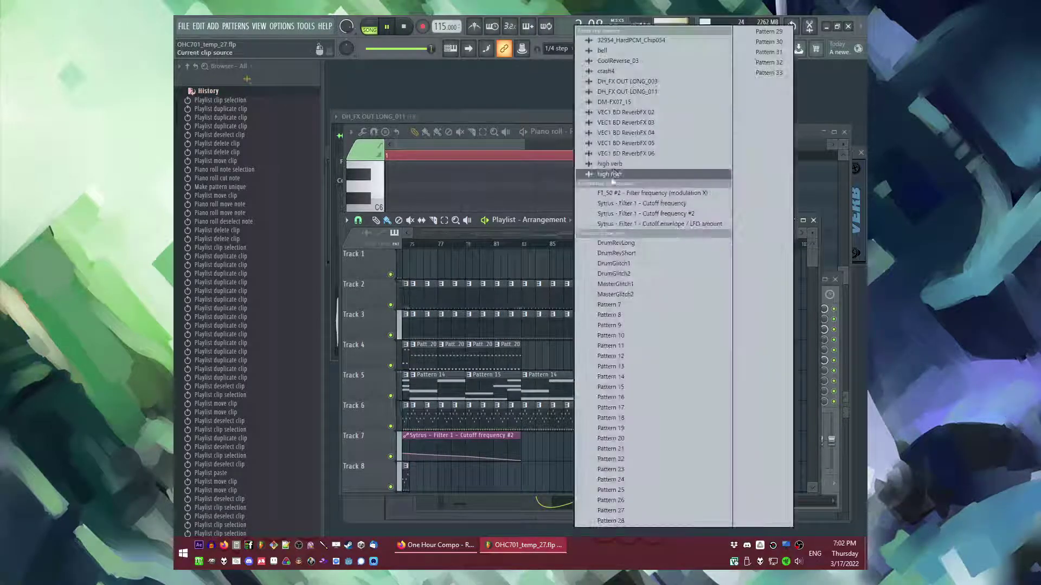
click(601, 133)
click(638, 367)
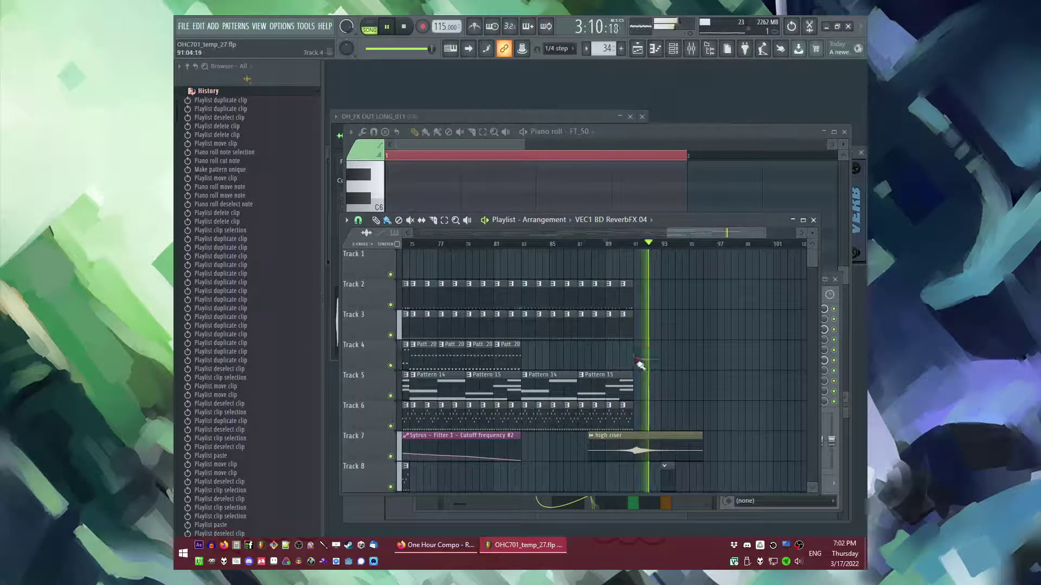
scroll(668, 289, up, 4)
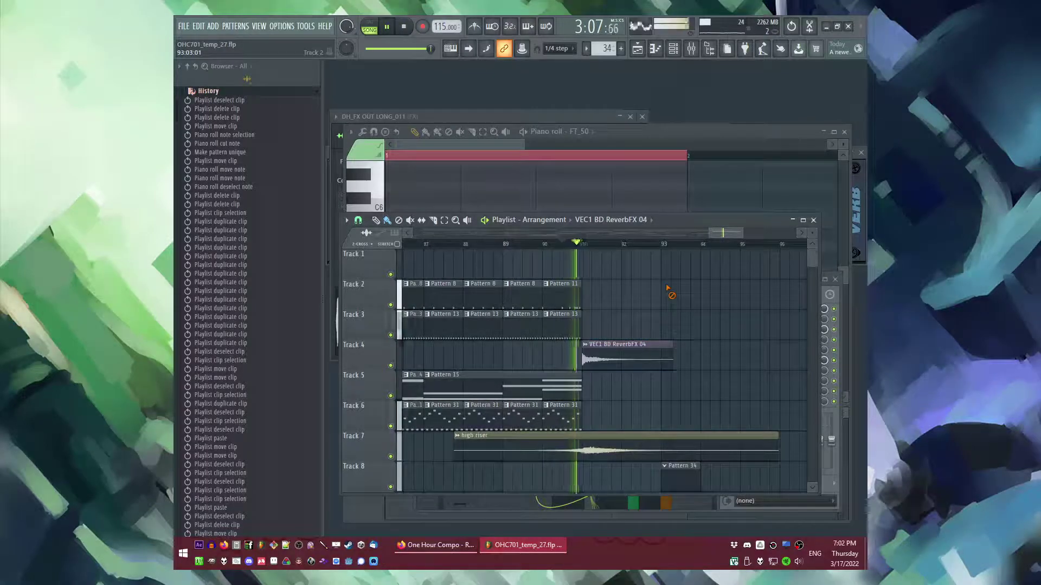
Step: Make the Track 2 clip at bar 90 a unique pattern and delete its three extra kick notes near the bar's end
click(547, 285)
click(580, 356)
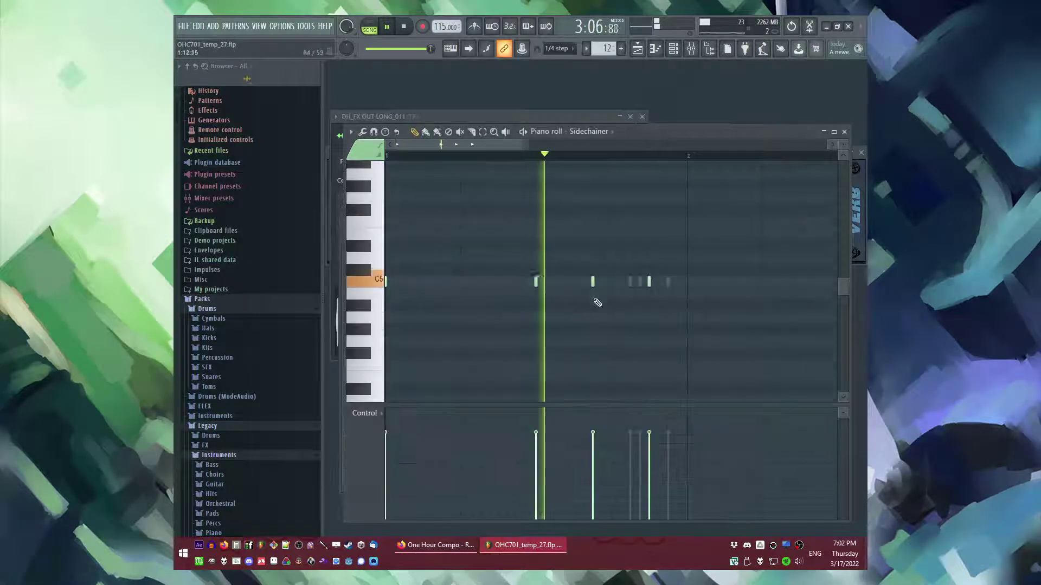
right_click(639, 282)
right_click(630, 282)
right_click(668, 281)
key(F5)
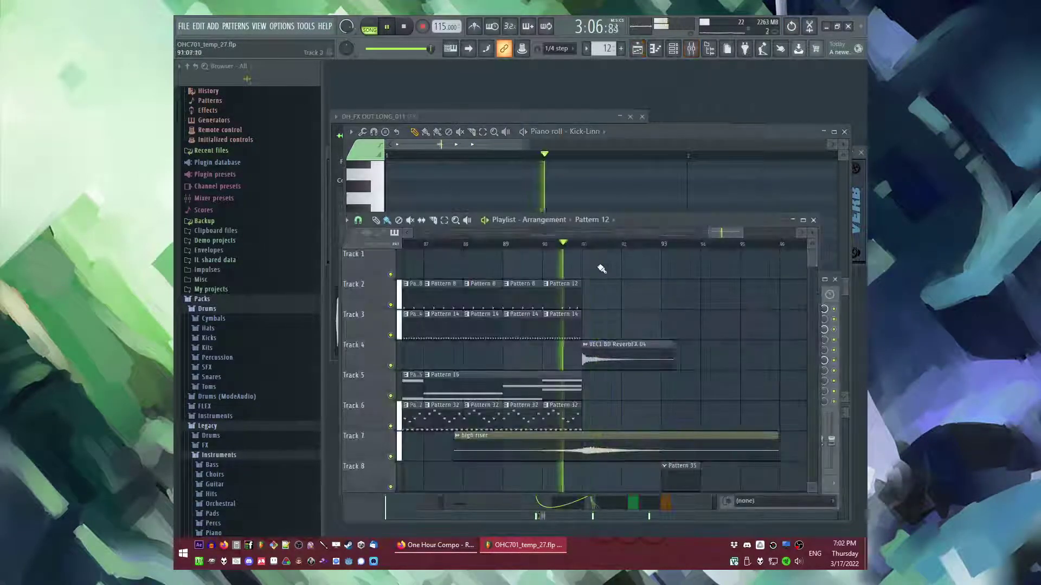
Step: Replace the VEC1 BD ReverbFX 04 clip at bar 91 on Track 4 with VEC1 BD ReverbFX 05 and adjust its channel volume
right_click(629, 363)
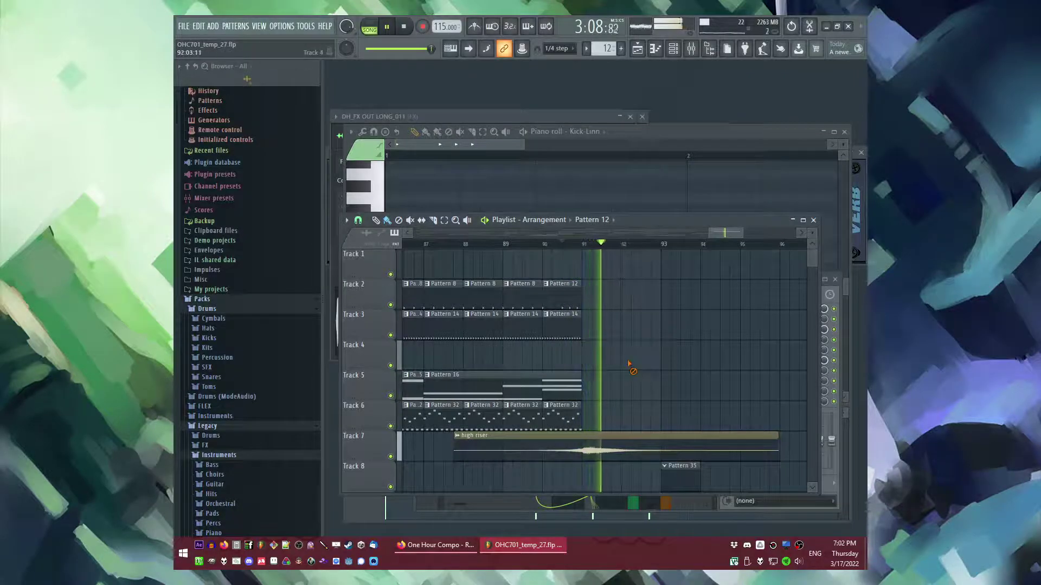
click(608, 221)
click(627, 144)
click(559, 244)
click(587, 364)
right_click(627, 320)
double_click(625, 346)
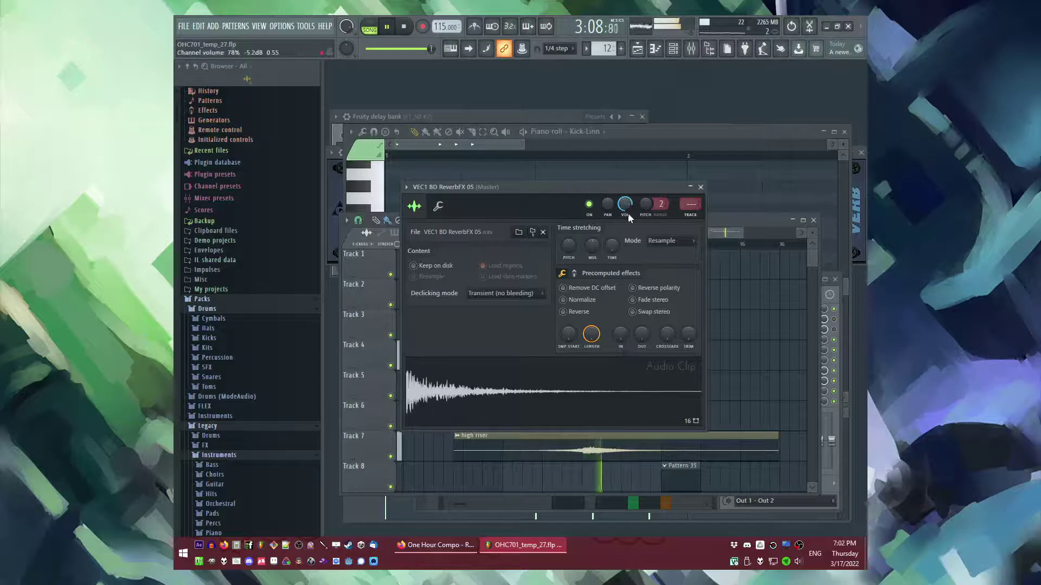
right_click(762, 293)
click(558, 244)
Step: Replace the high riser clip on Track 7 with a 32954_HardPCM_Chip054 clip ending at bar 91
right_click(606, 451)
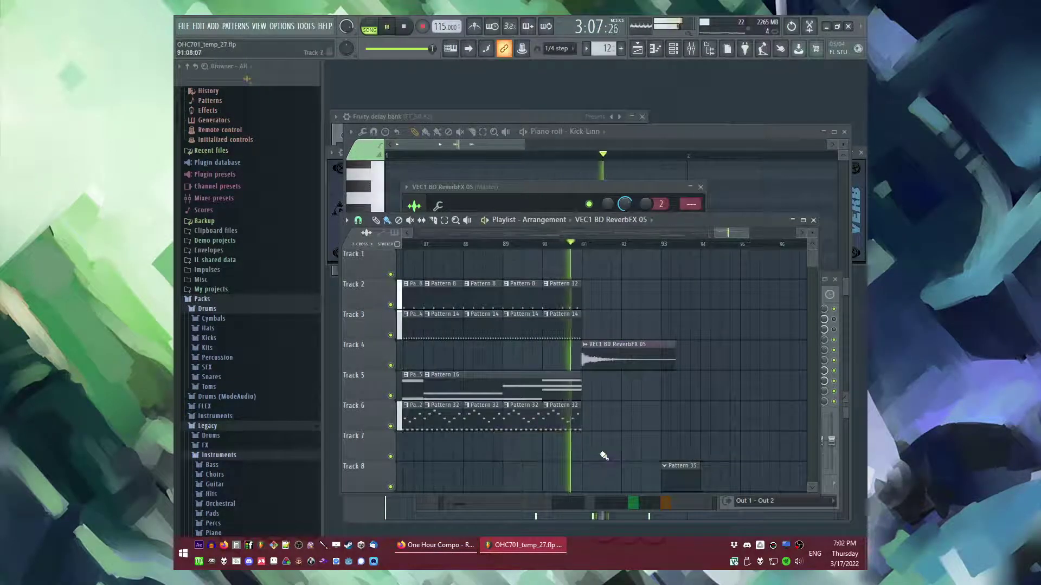
scroll(703, 405, down, 6)
scroll(700, 378, down, 5)
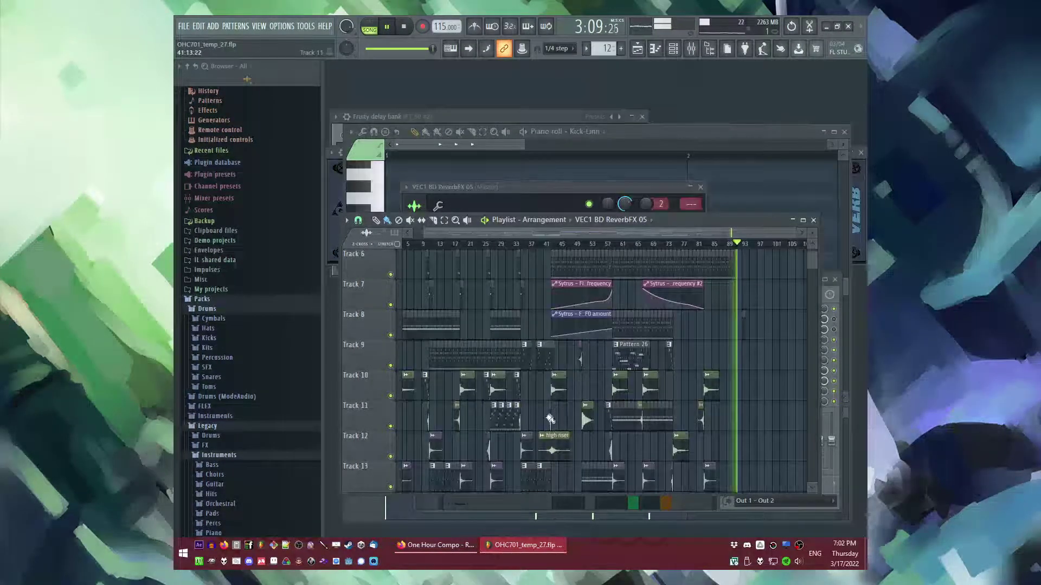
key(space)
scroll(662, 327, up, 5)
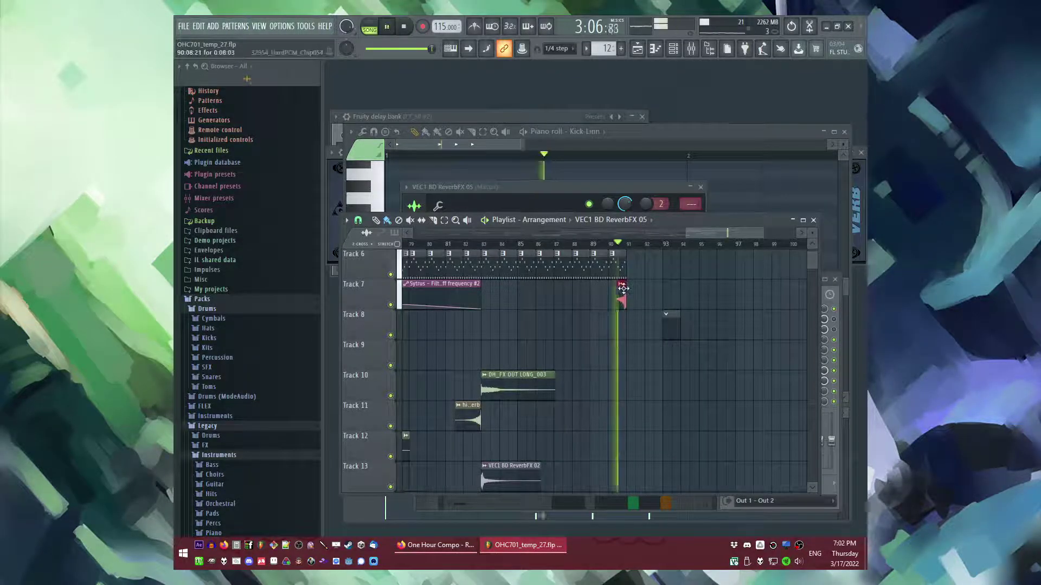
key(space)
scroll(664, 311, up, 4)
scroll(653, 347, up, 3)
scroll(594, 407, up, 3)
Step: Open the 32954_HardPCM_Chip054 clip's channel settings, then delete that clip from Track 7
click(600, 425)
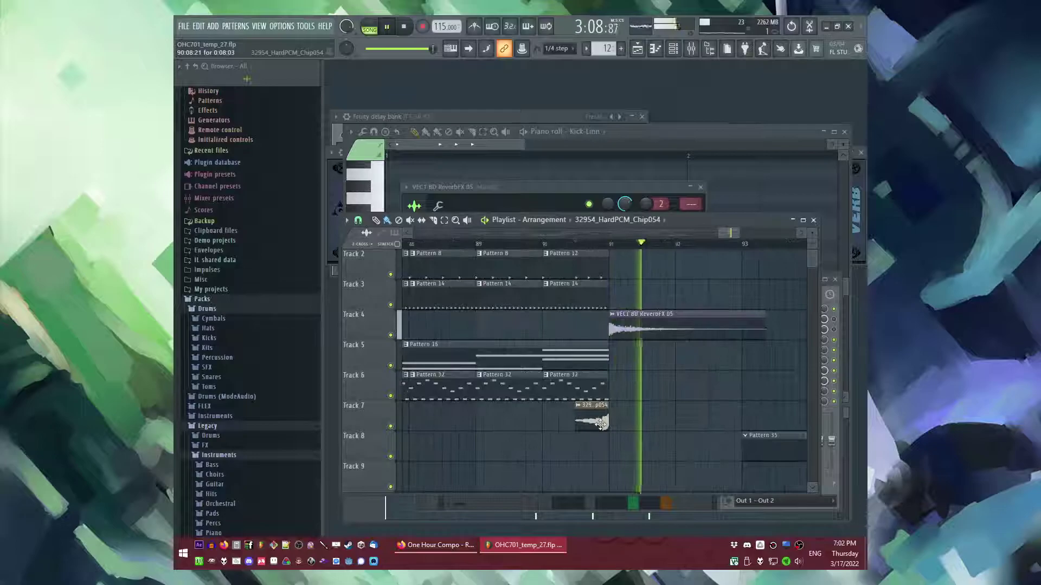
double_click(600, 424)
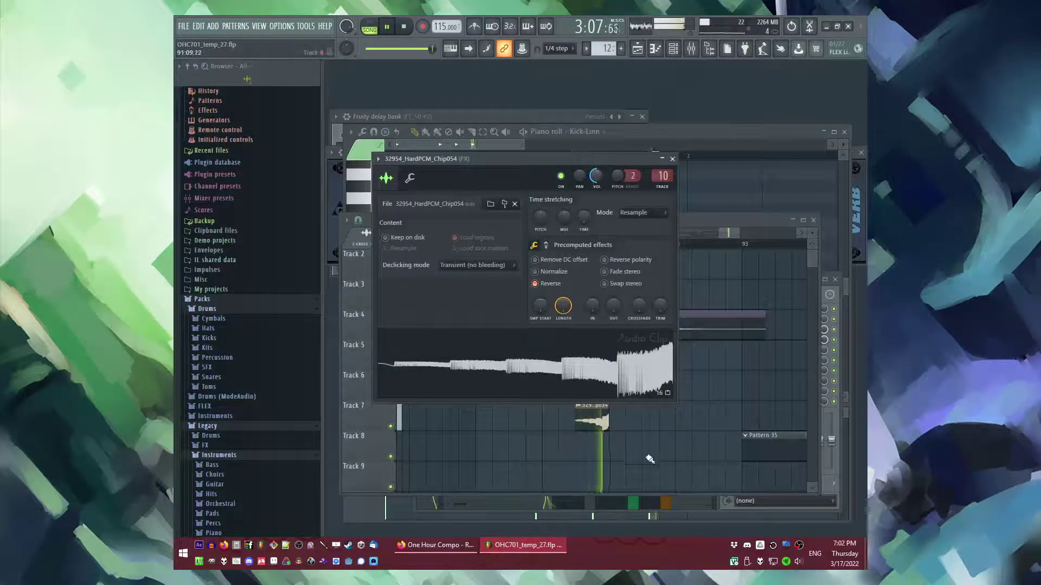
click(587, 420)
click(579, 407)
click(531, 459)
right_click(591, 420)
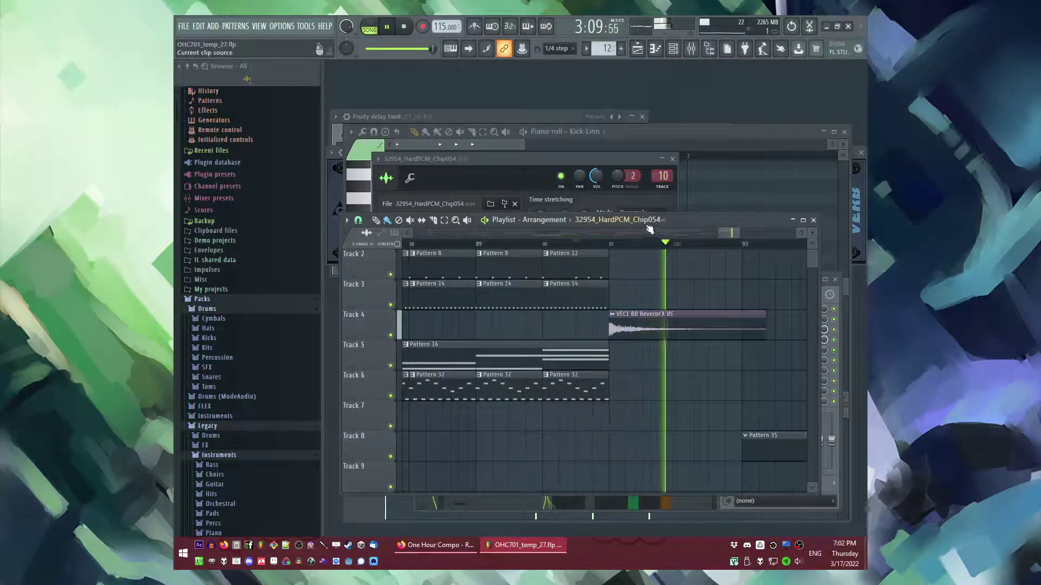
Step: Place a high verb clip on Track 7 so that it ends exactly at bar 91
click(647, 225)
click(620, 174)
click(513, 415)
key(space)
key(space)
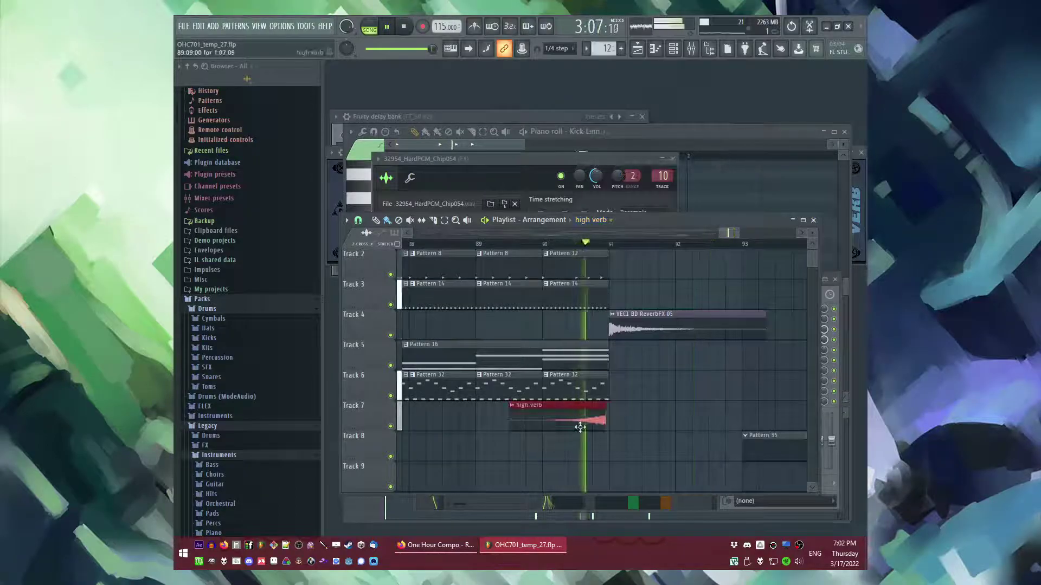
scroll(578, 425, up, 4)
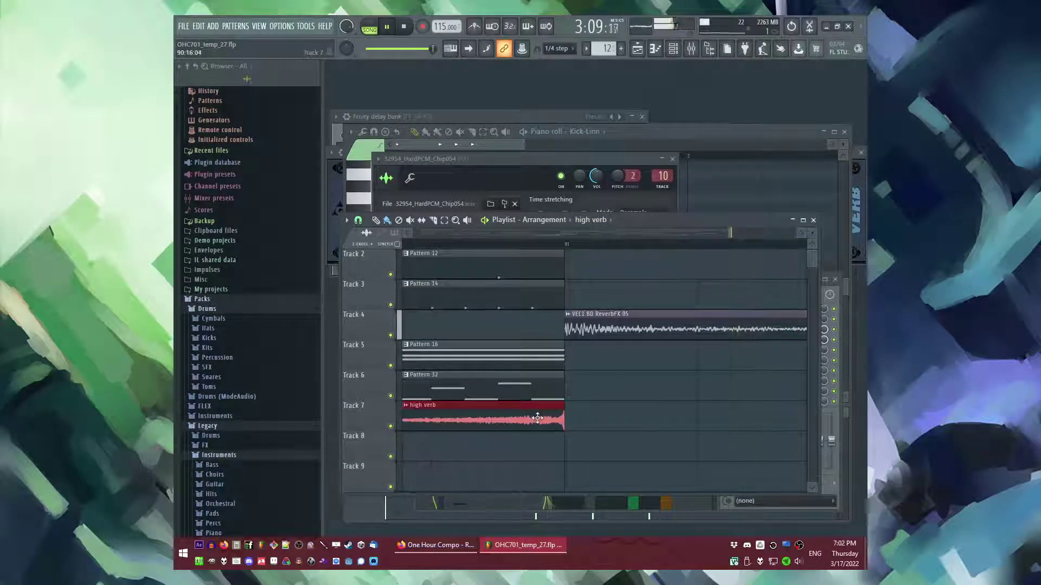
scroll(628, 430, down, 4)
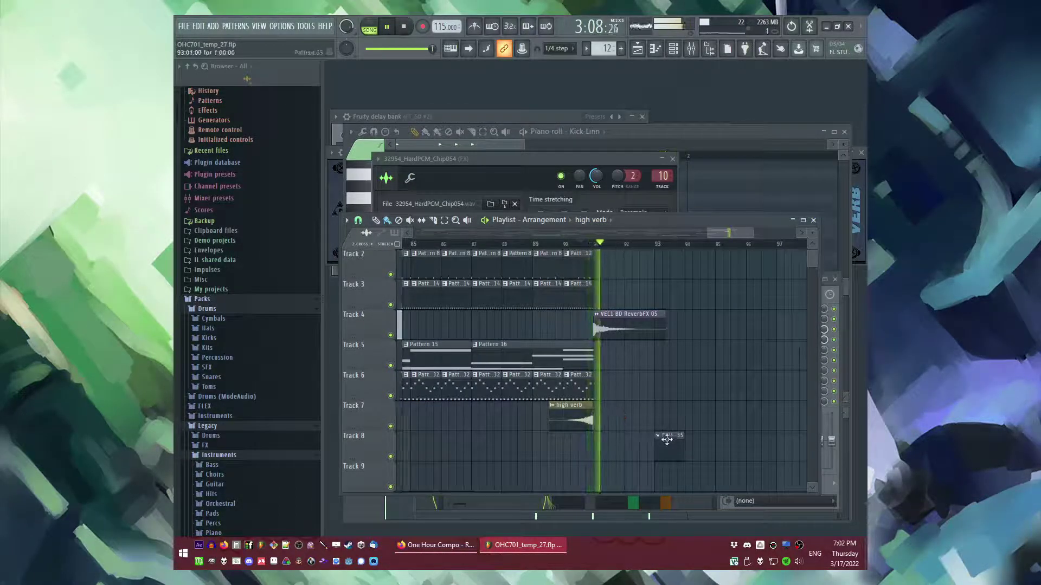
Step: Delete the Track 3 clips from bar 83 to bar 91 and replay from bar 83
scroll(589, 240, down, 2)
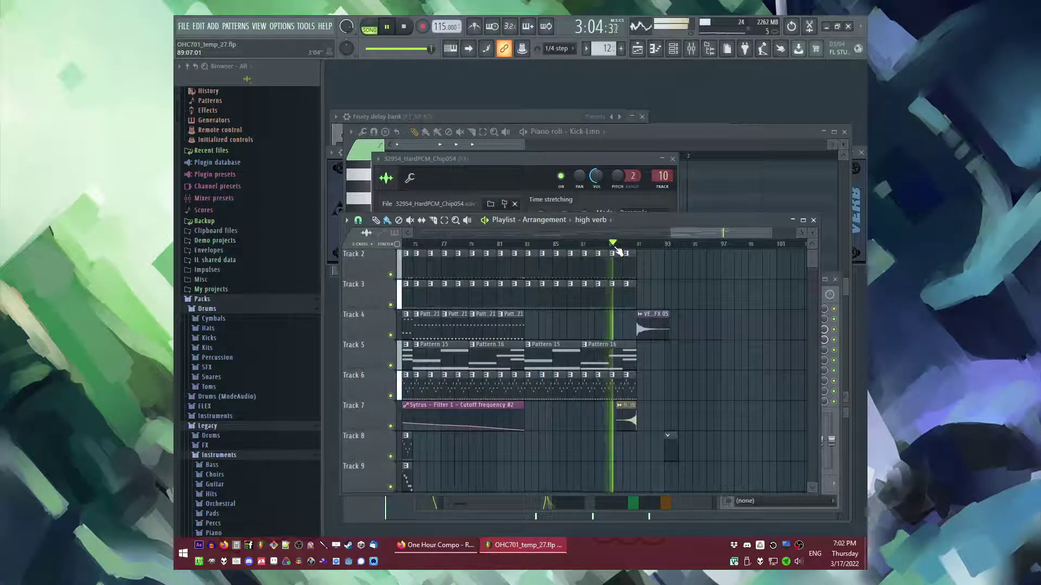
scroll(652, 323, up, 1)
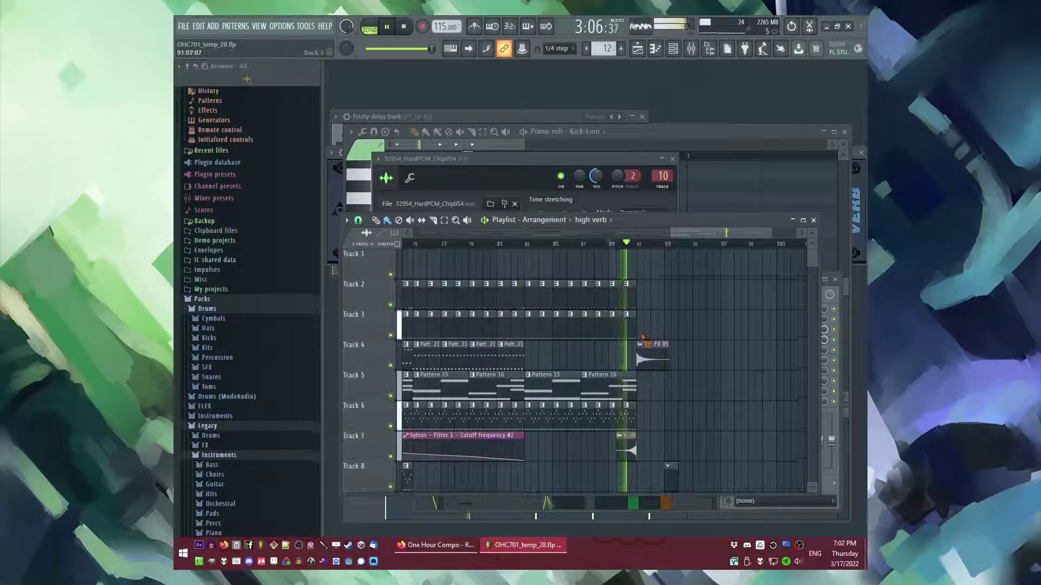
click(530, 245)
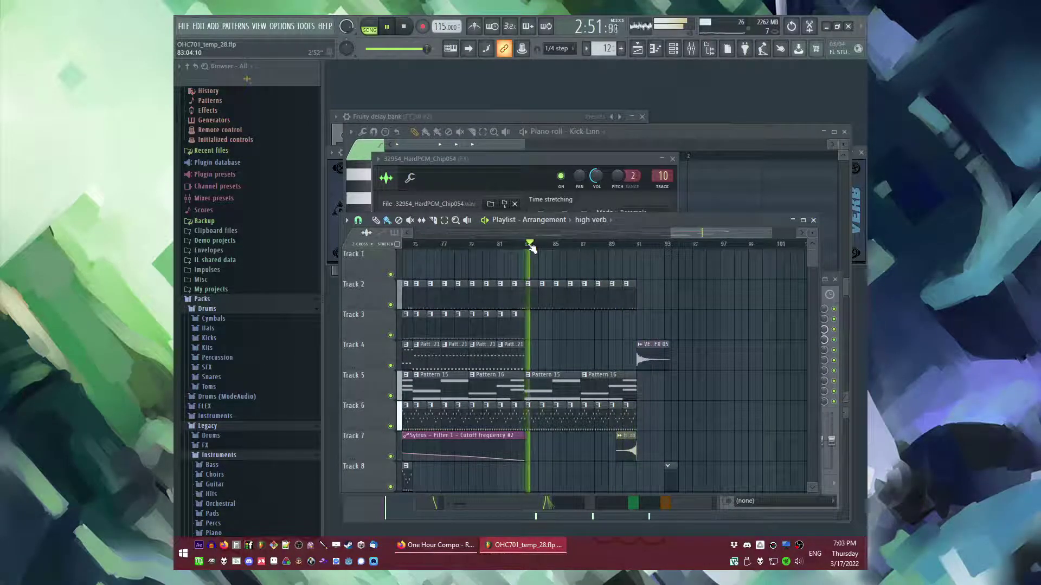
scroll(638, 367, down, 1)
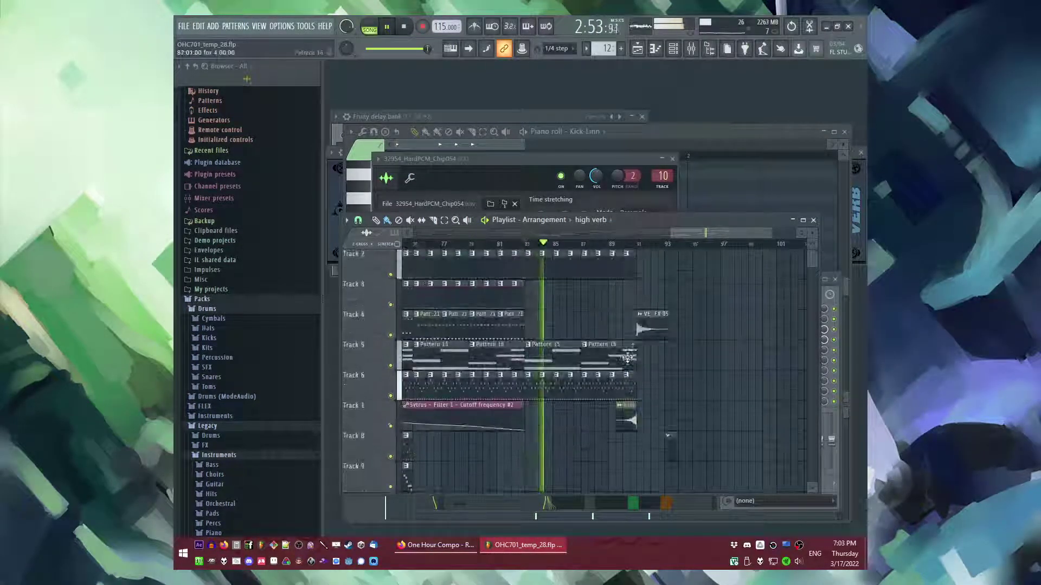
Step: Extend the Sytrus Filter 1 Cutoff frequency #2 automation clip on Track 7 to bar 91
scroll(623, 314, up, 1)
scroll(683, 347, down, 9)
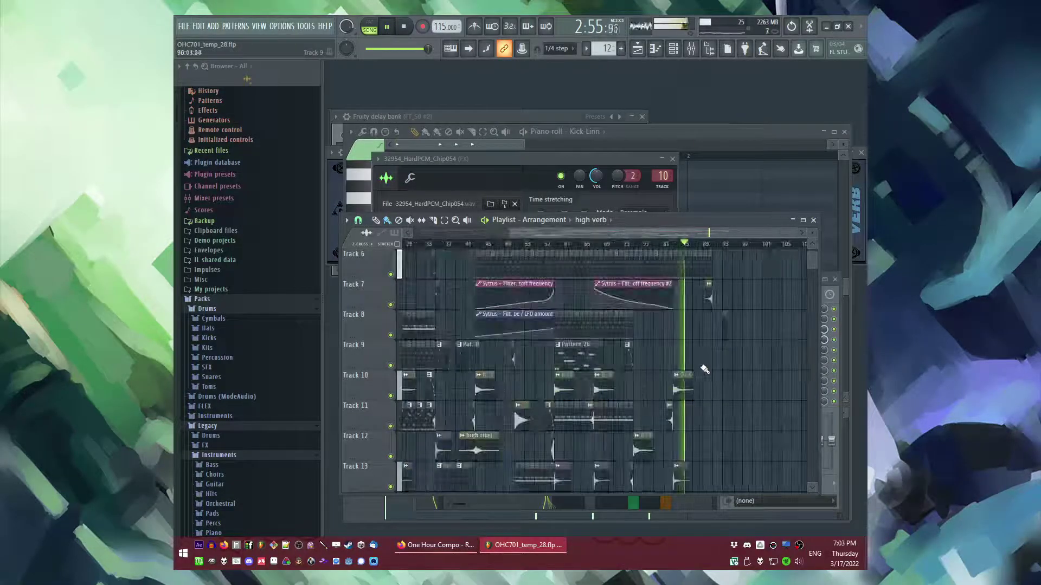
scroll(623, 353, up, 3)
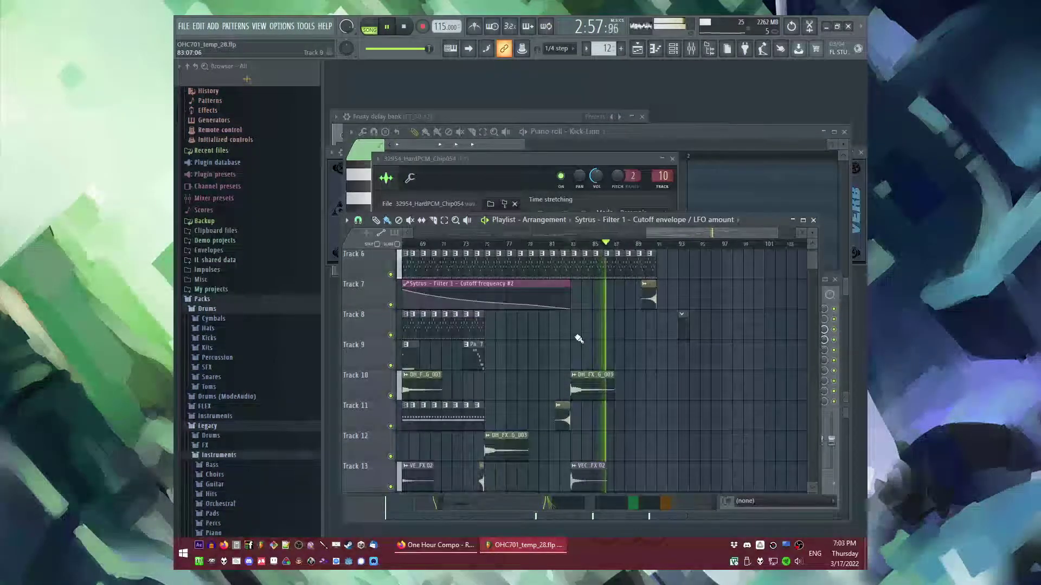
scroll(578, 403, up, 2)
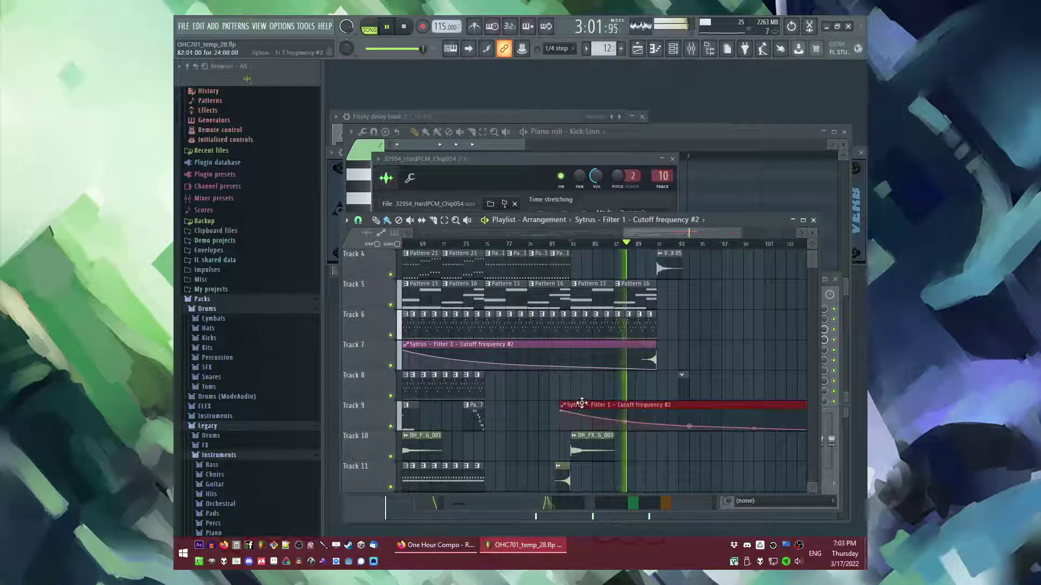
scroll(699, 413, down, 4)
scroll(771, 418, up, 2)
Step: Replay the outro from about bar 81 past bar 91 to check the filter automation and the ending
click(625, 244)
scroll(662, 247, up, 1)
click(654, 243)
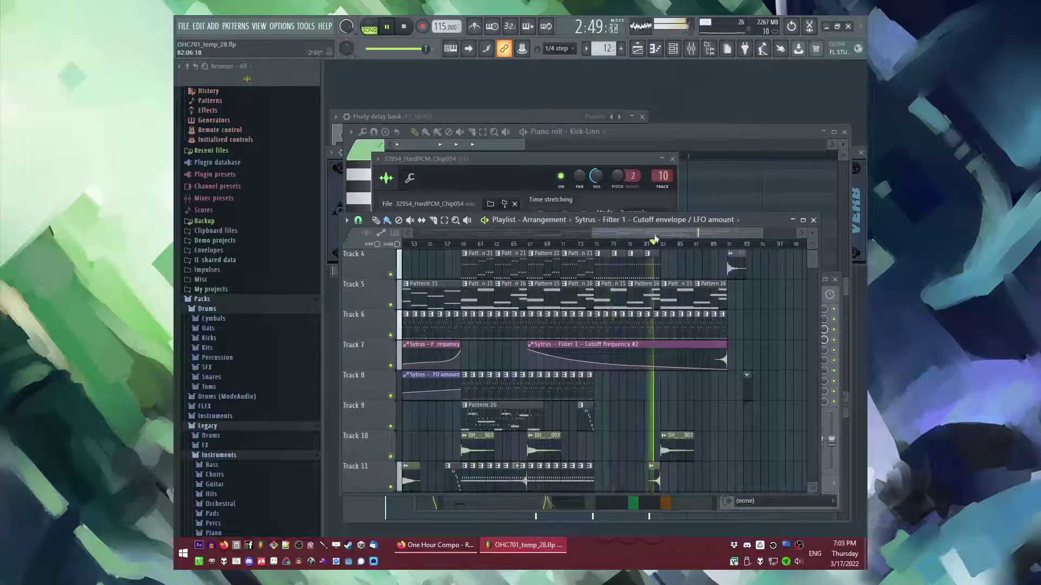
scroll(642, 371, up, 1)
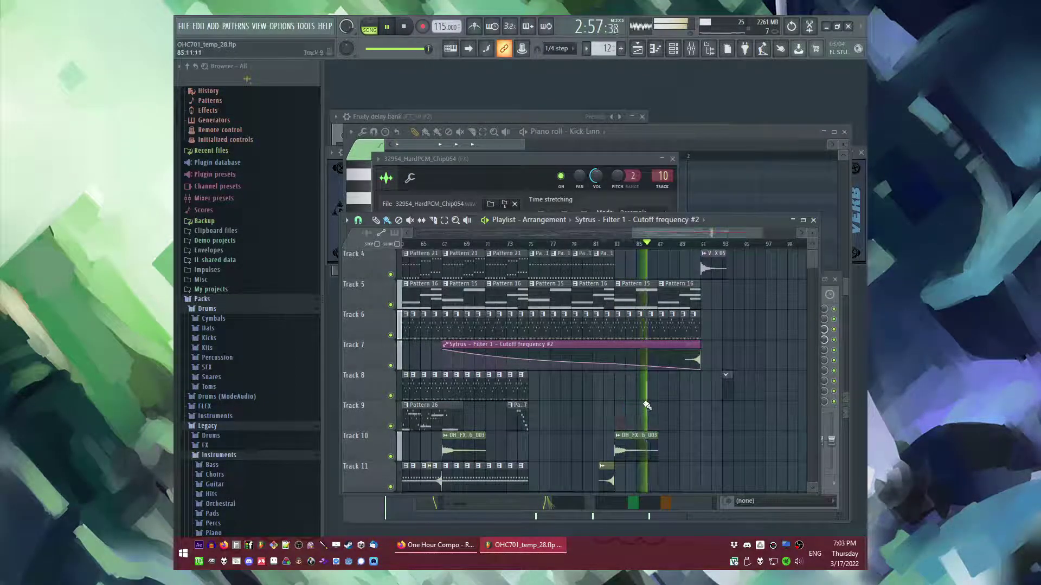
scroll(491, 378, down, 3)
scroll(658, 254, up, 3)
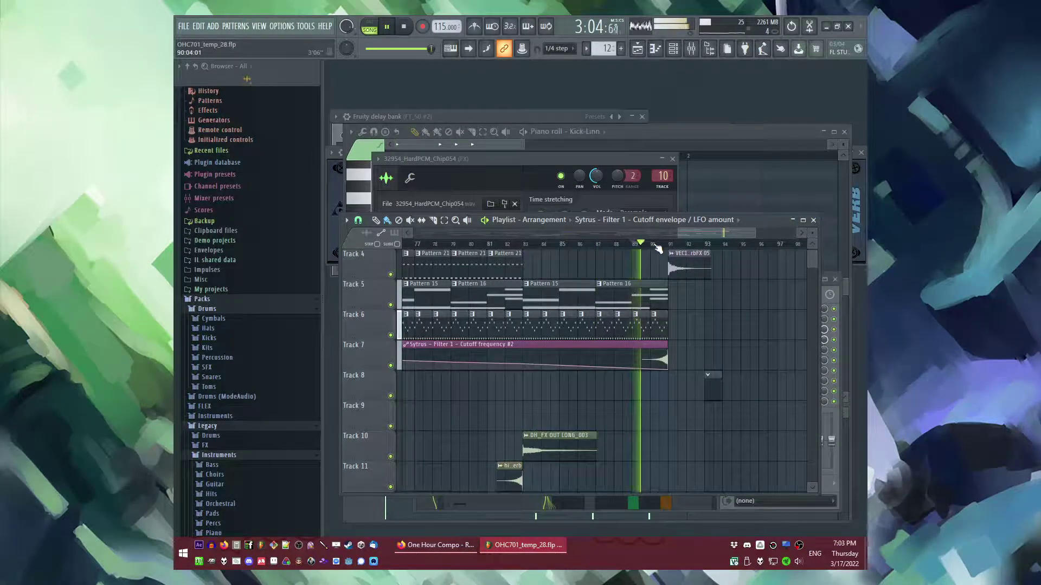
scroll(731, 352, up, 3)
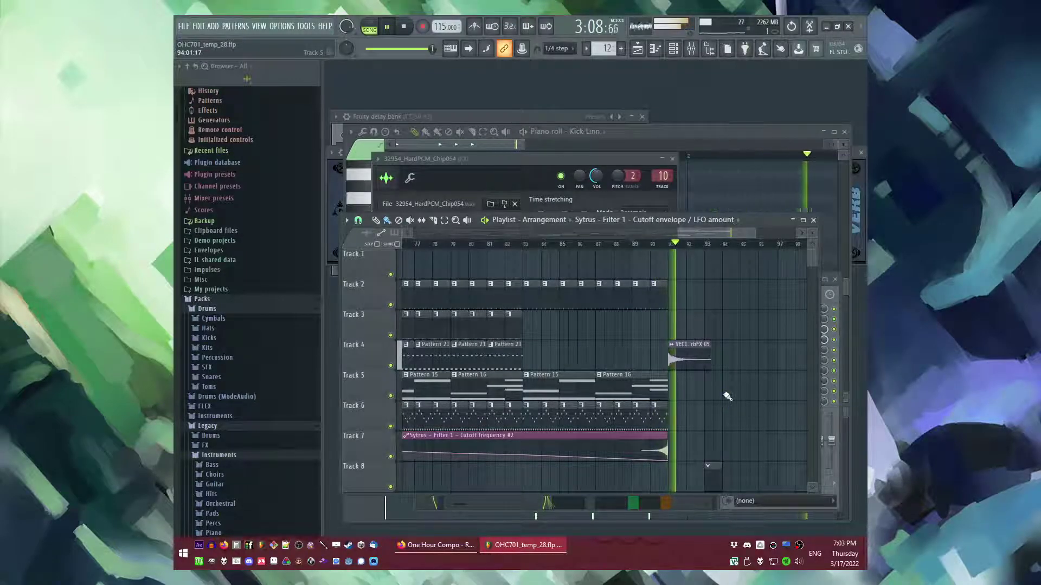
Step: Make the Track 5 pattern clip starting at bar 87 unique and open its JX8 R E V O L T notes in the piano roll
scroll(627, 255, up, 2)
click(572, 245)
scroll(678, 337, down, 2)
key(space)
click(560, 375)
click(585, 446)
key(space)
double_click(566, 389)
scroll(570, 392, down, 2)
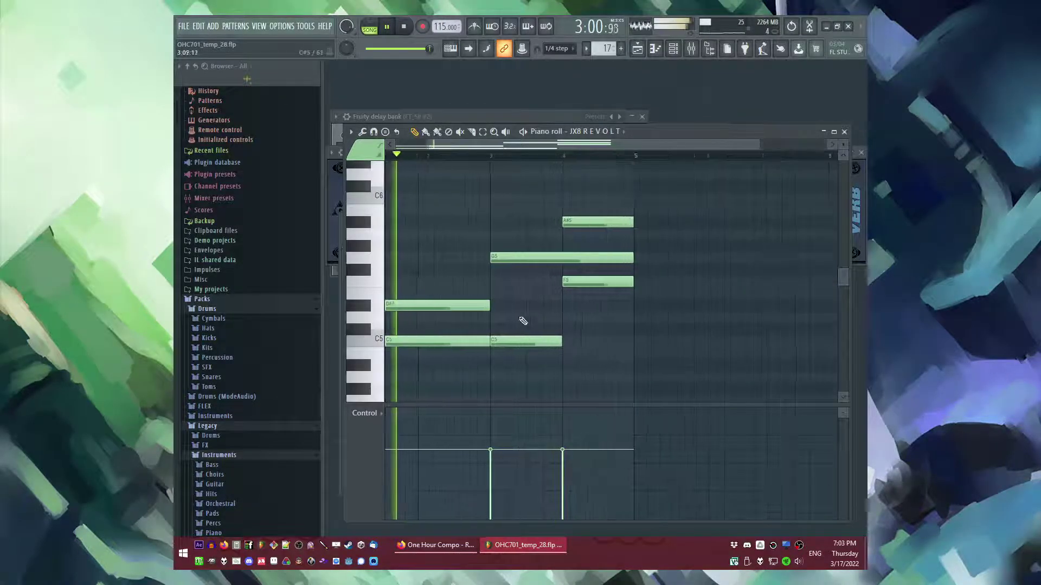
Step: Delete the short F5 note, move the G5 note down to F5, and extend the second C5 note to bar 5
drag(523, 205, 603, 286)
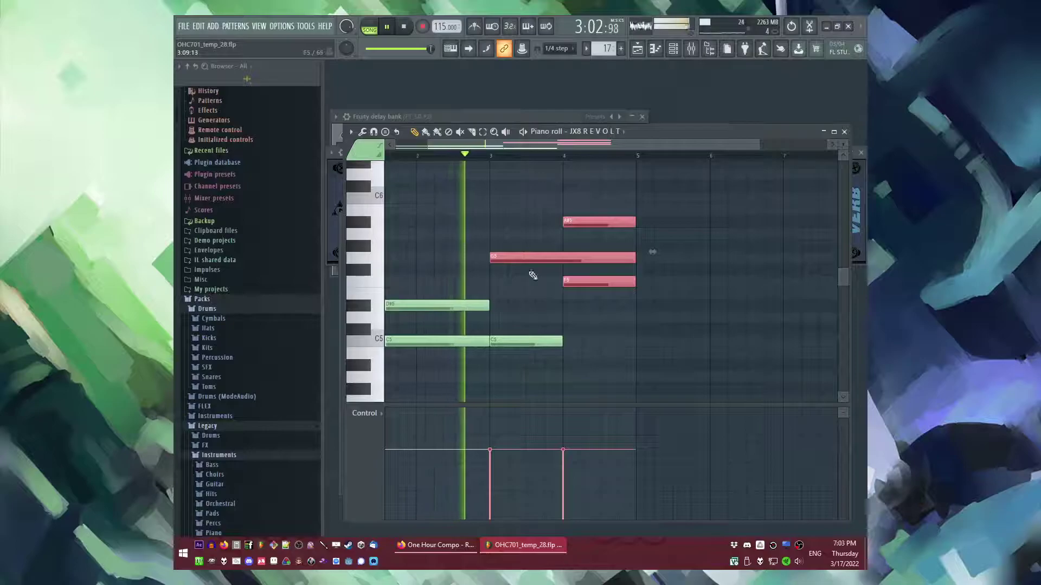
ctrl+click(525, 304)
key(space)
right_click(576, 282)
drag(525, 264, 530, 288)
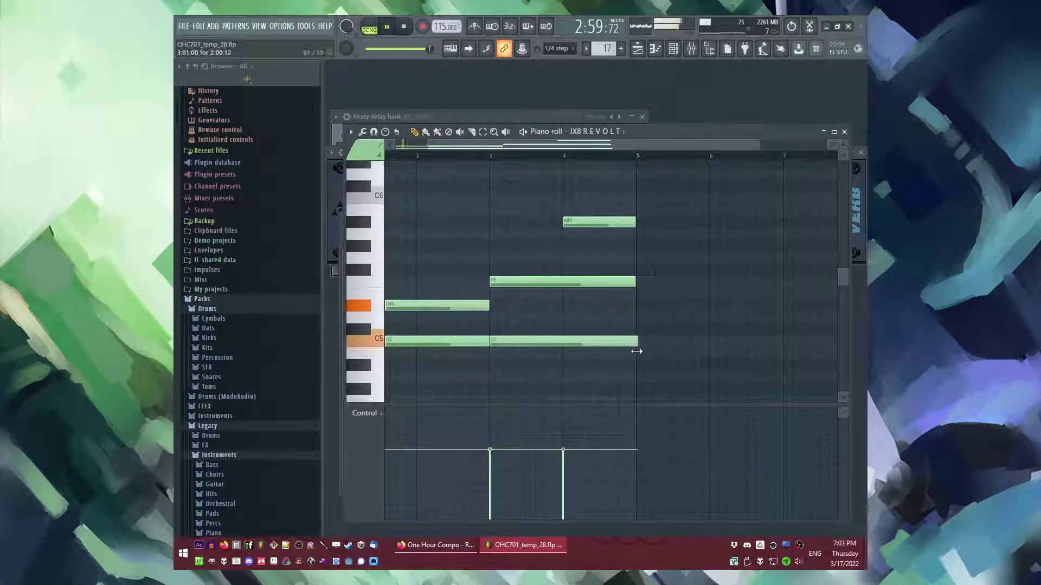
Step: Delete the A#5 note and shorten the long F5 note to end at bar 4, then return to the playlist
right_click(594, 223)
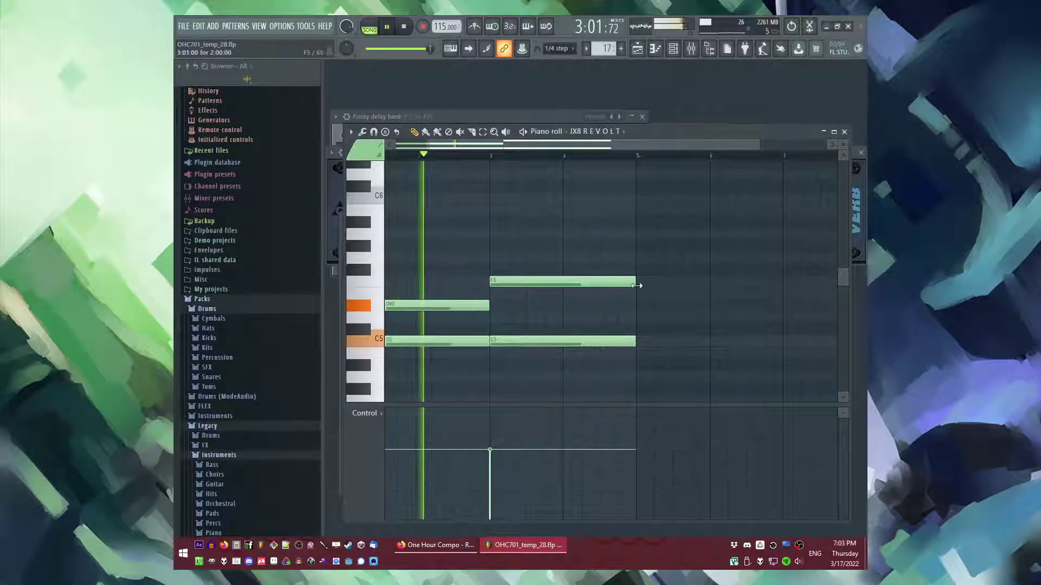
drag(635, 281, 560, 283)
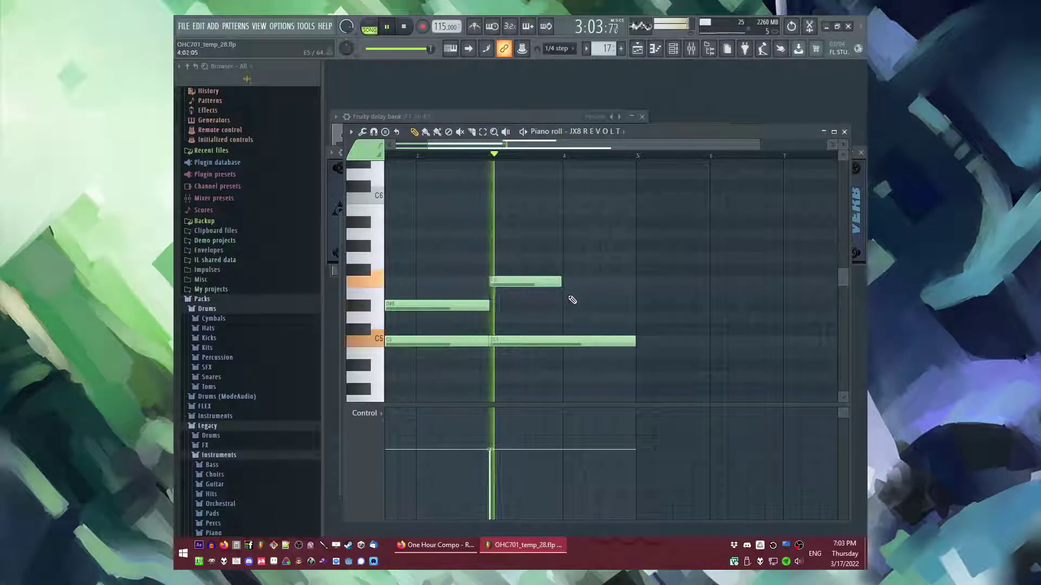
scroll(569, 298, up, 2)
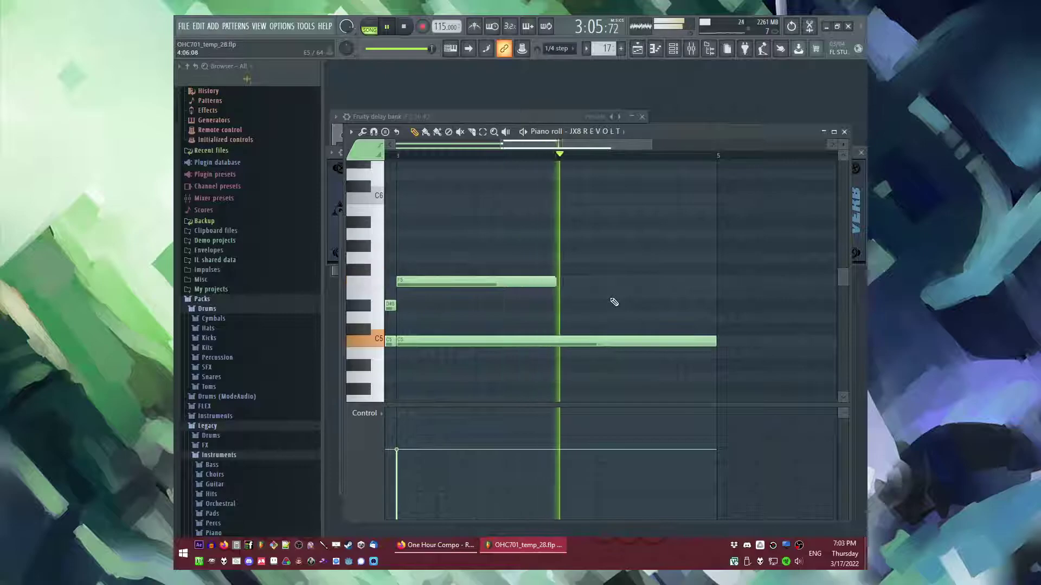
key(F5)
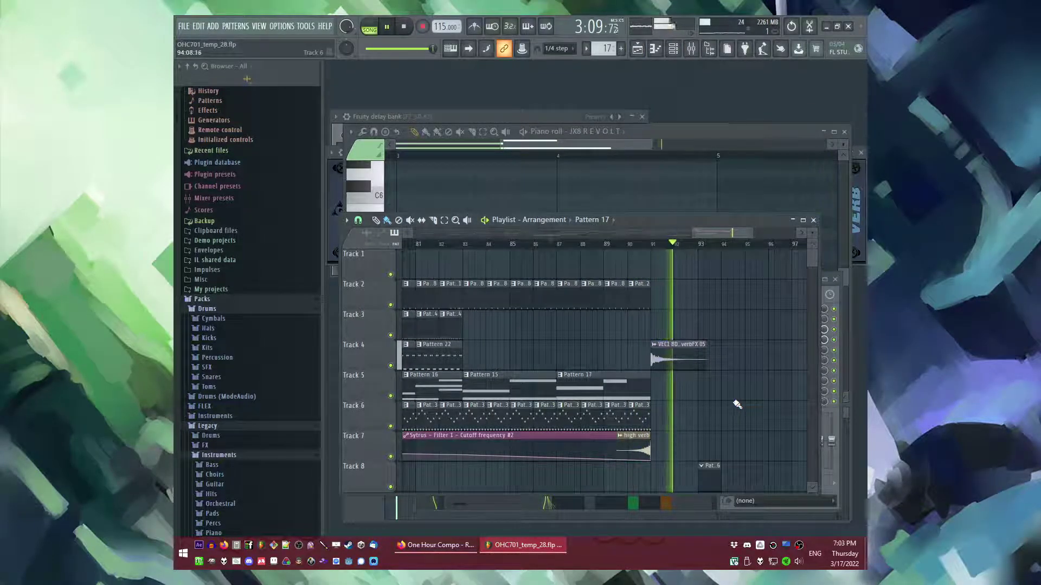
ctrl+scroll(741, 401, down, 5)
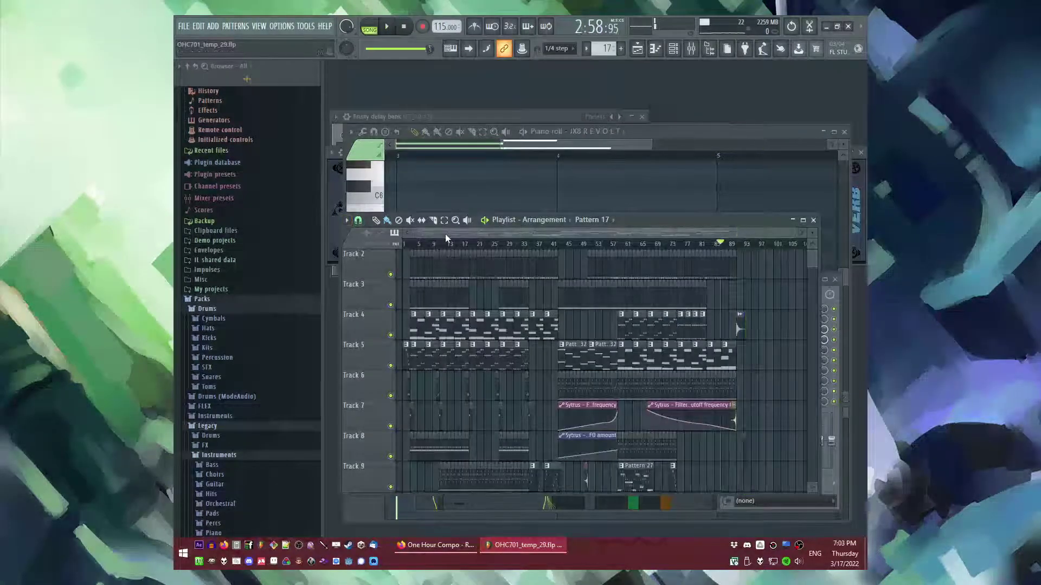
Step: Set the system volume to 12 and play the song from about bar 15
key(XF86AudioLowerVolume)
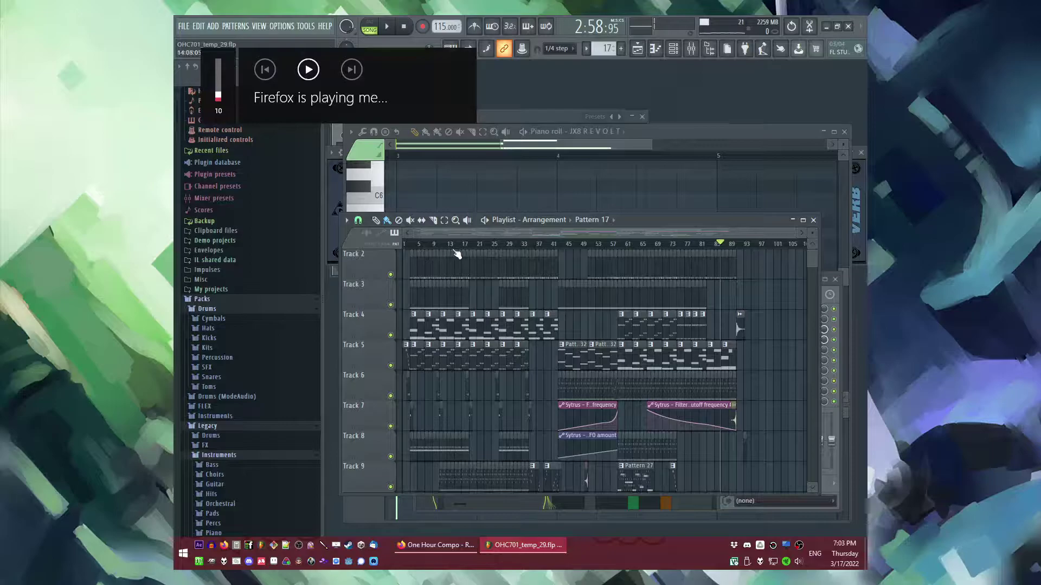
click(460, 245)
key(space)
key(XF86AudioRaiseVolume)
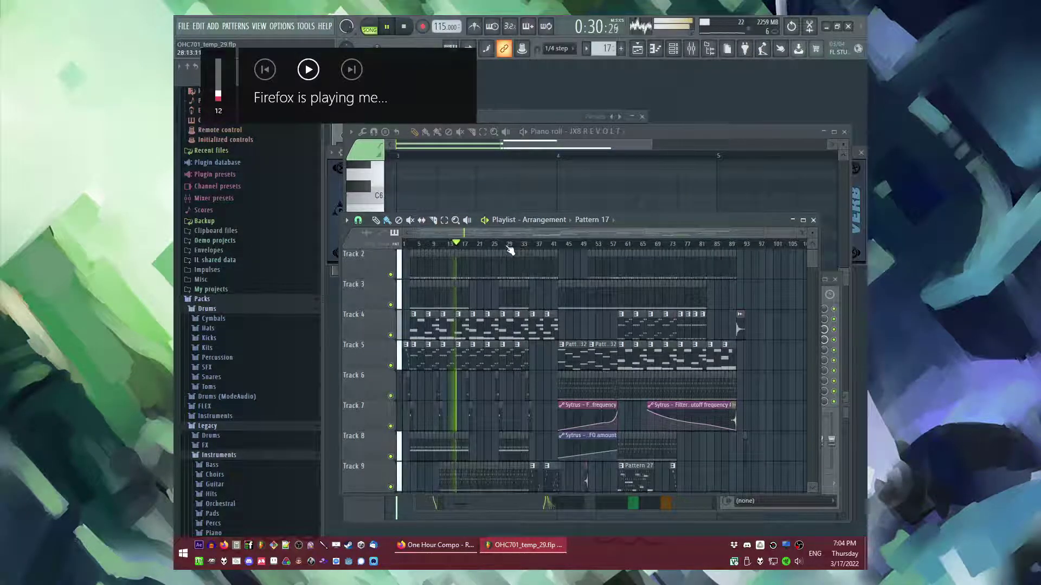
Step: Open iZotope Ozone 5 on the master track, dismiss its preset manager, and set the Maximizer threshold to about -1.6
key(F9)
click(433, 340)
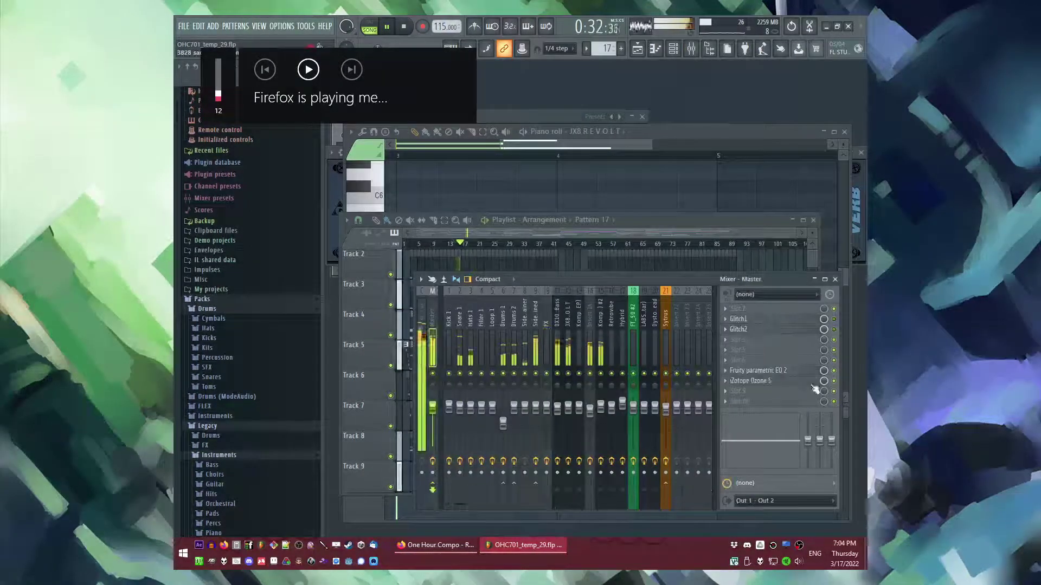
click(773, 382)
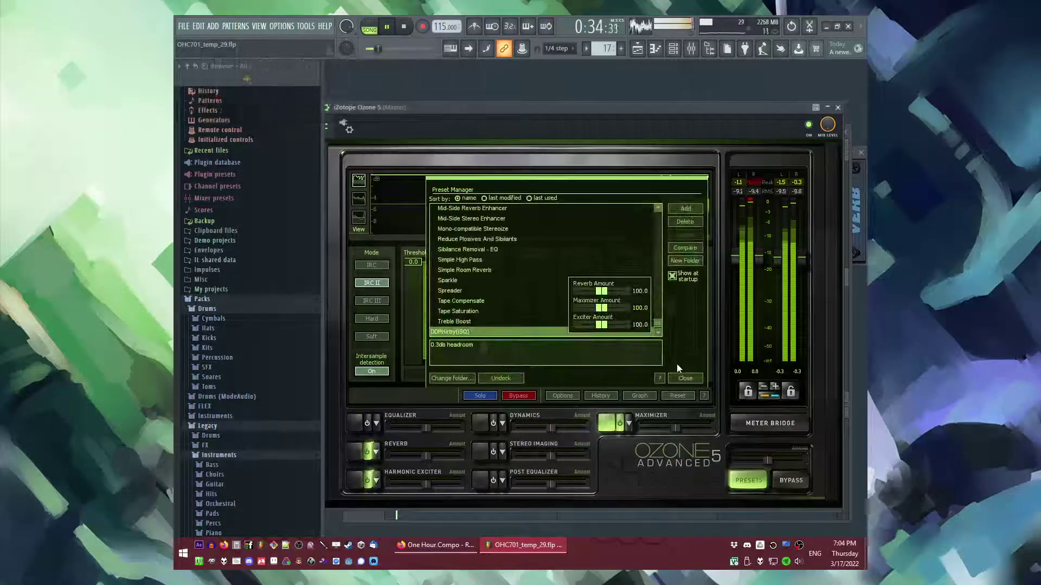
click(684, 378)
drag(421, 288, 426, 290)
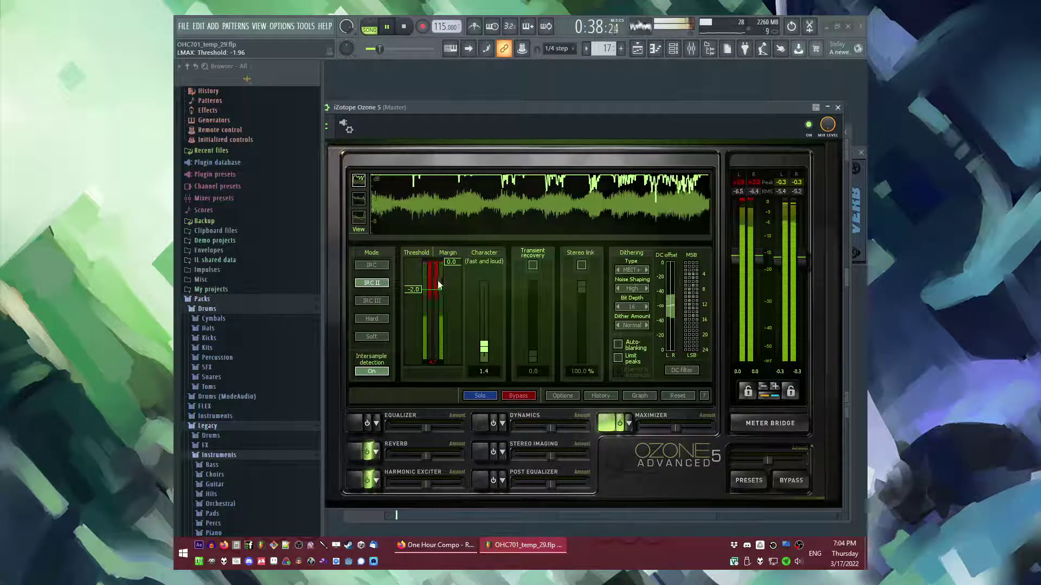
drag(420, 289, 424, 285)
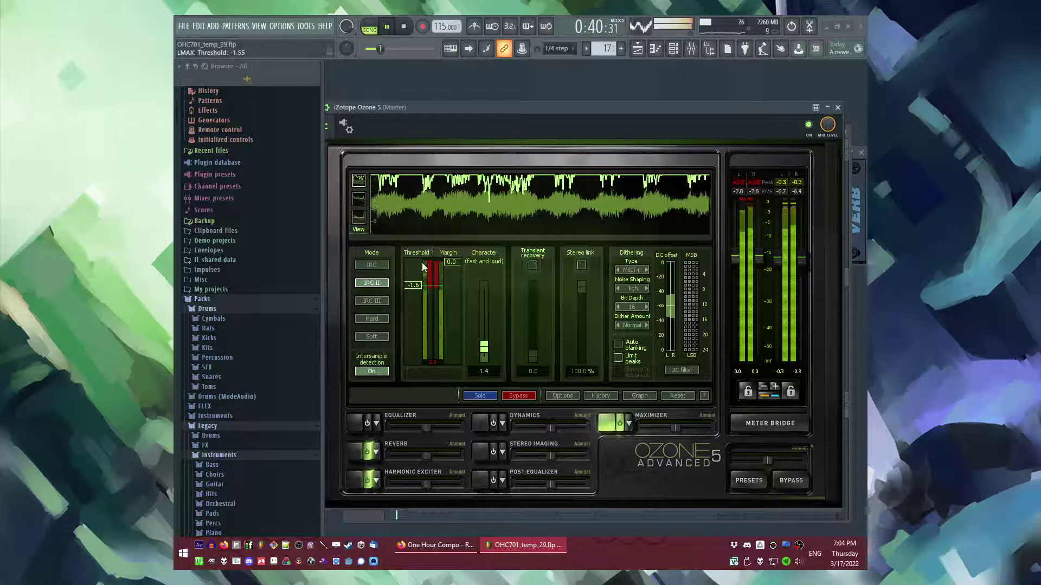
Step: Solo the Retrovibe mixer track to hear its part alone, then restore the full mix
key(F9)
key(F5)
key(F9)
click(590, 337)
click(612, 340)
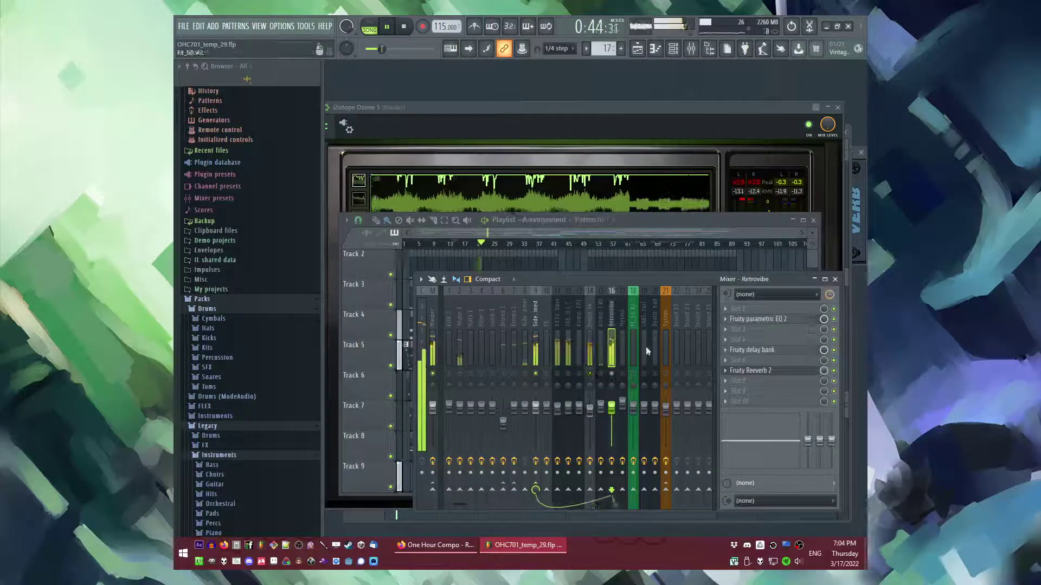
click(725, 389)
click(522, 282)
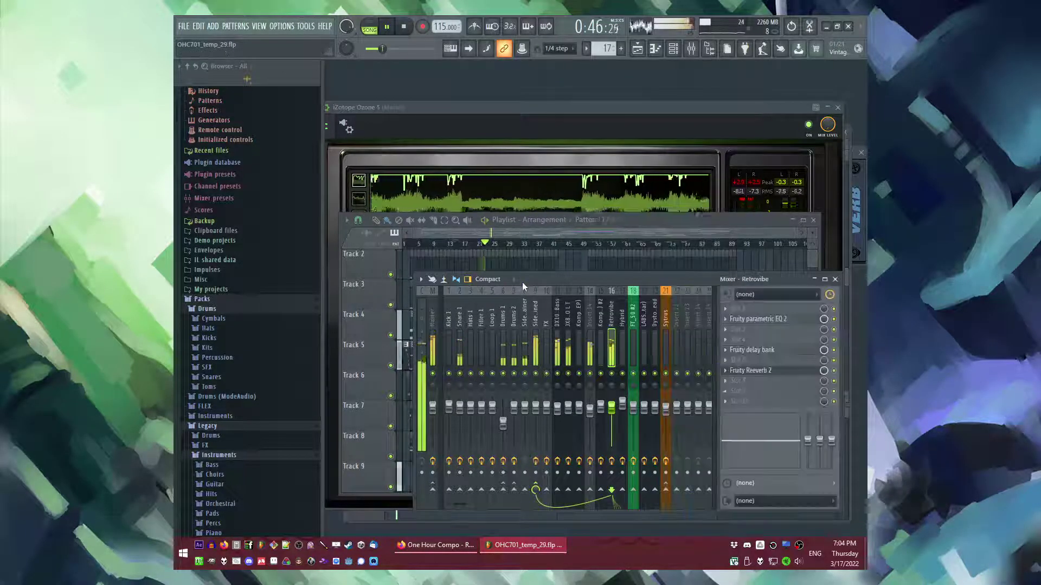
Step: Play the arrangement from about bar 28, look over the layers on the lower tracks, and replay from about bar 26
click(519, 232)
scroll(477, 269, up, 3)
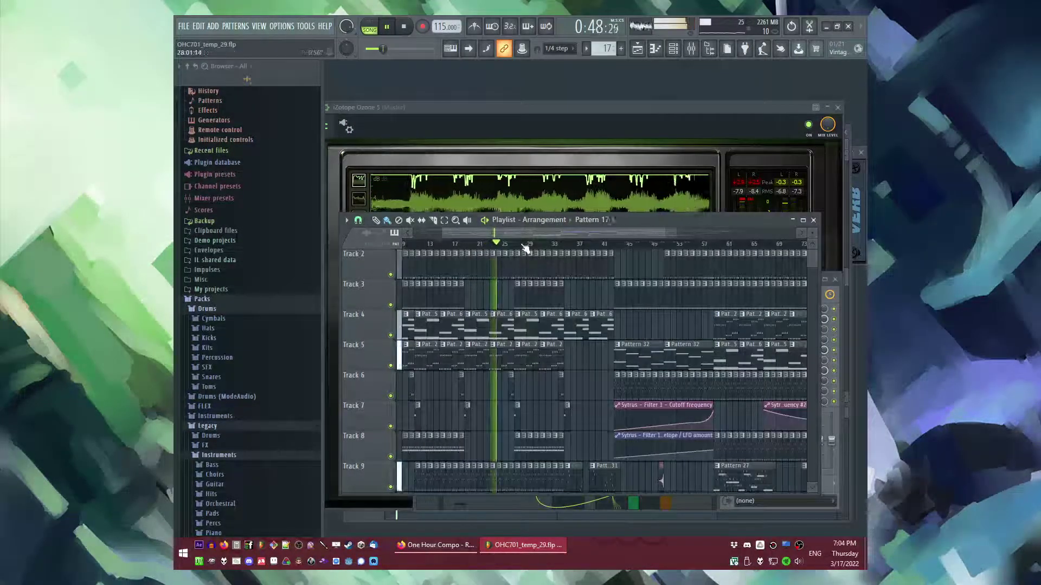
click(522, 244)
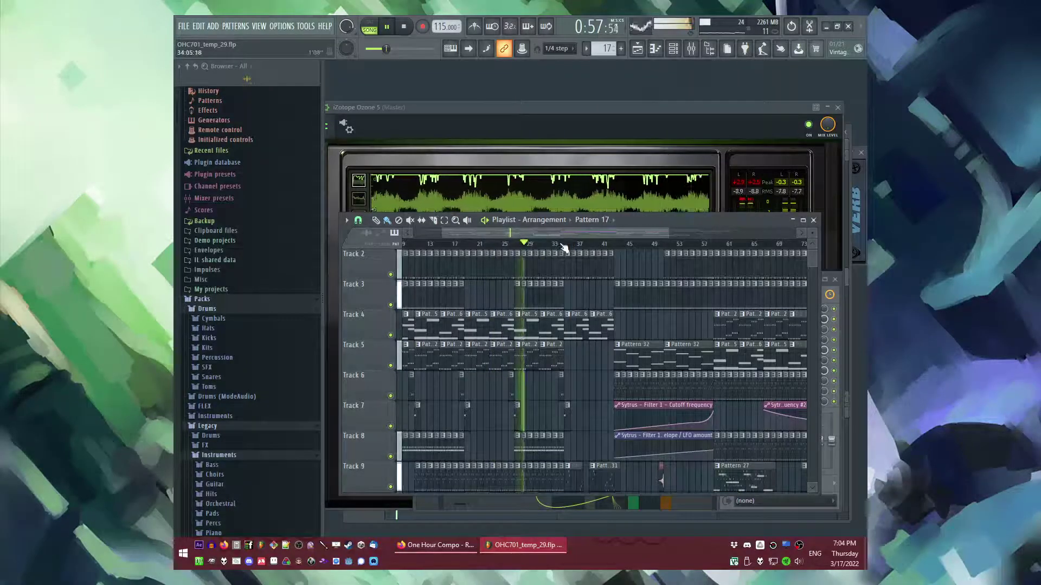
scroll(521, 298, up, 3)
scroll(521, 297, down, 3)
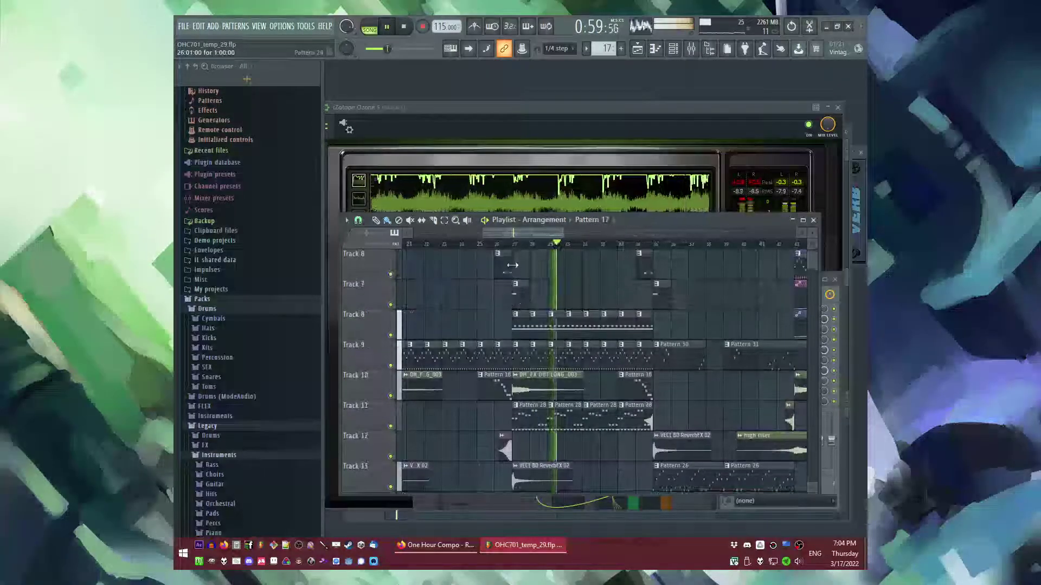
scroll(521, 298, down, 2)
click(505, 244)
Step: Open Pattern 29 in the piano roll and audition it alone with its FT_50 #2 mixer track selected
scroll(585, 337, up, 2)
scroll(591, 380, down, 2)
double_click(535, 421)
key(l)
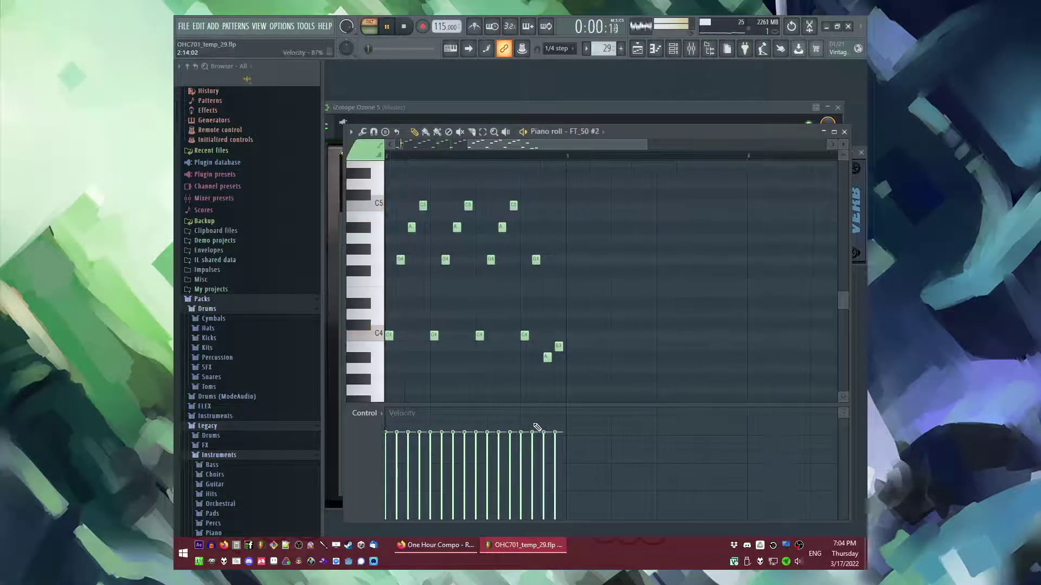
key(F9)
key(space)
click(536, 355)
click(632, 350)
key(space)
Step: Switch back to song playback and replay from bar 27 to judge the FT_50 #2 part within the mix
key(F9)
key(F5)
key(l)
click(514, 245)
key(F9)
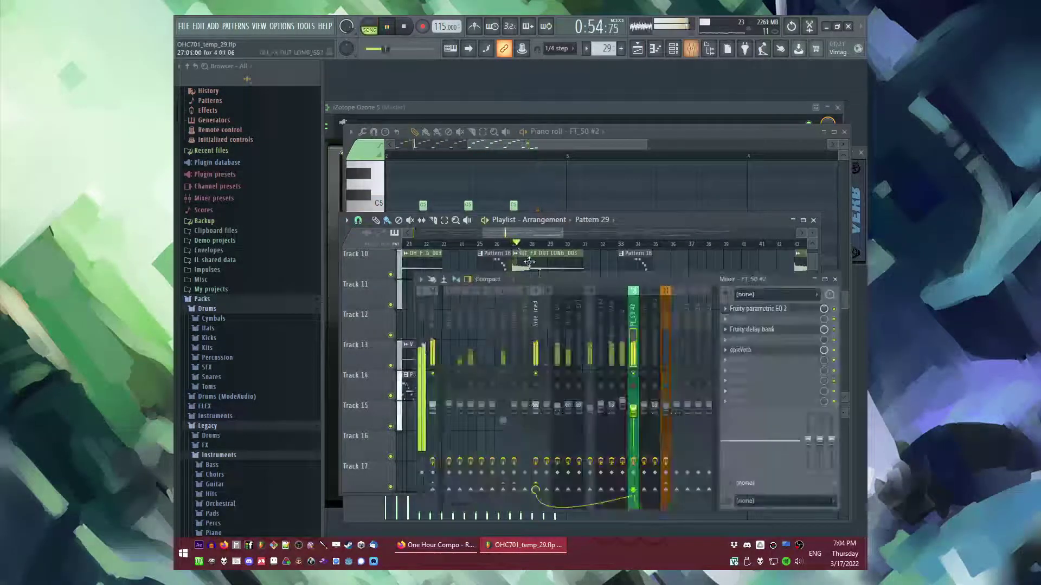
click(542, 236)
scroll(576, 316, up, 8)
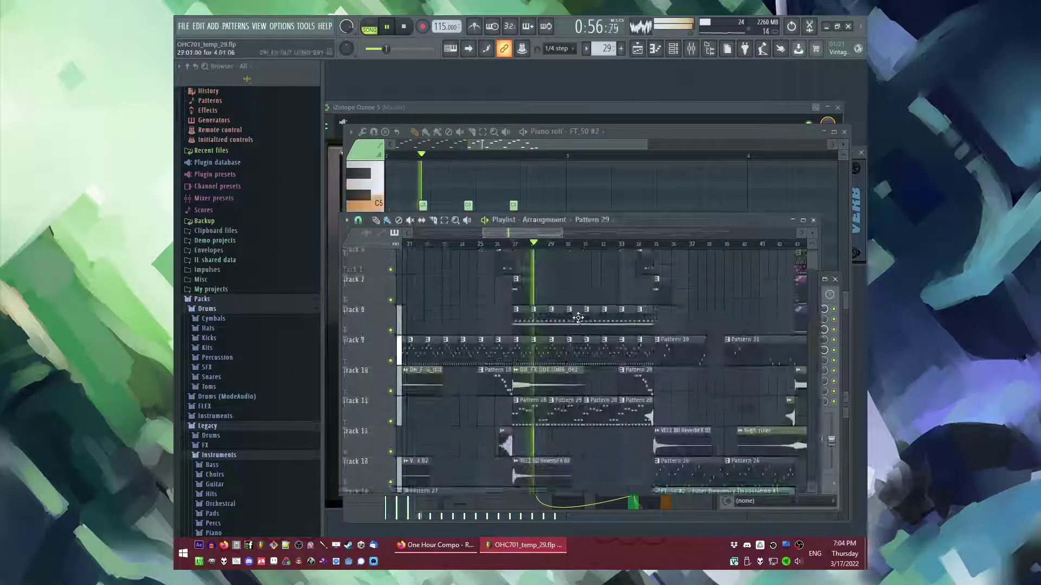
scroll(578, 388, down, 5)
Step: Lower the FT_50 #2 mixer track's volume to about 91% and check its Fruity parametric EQ 2
key(F9)
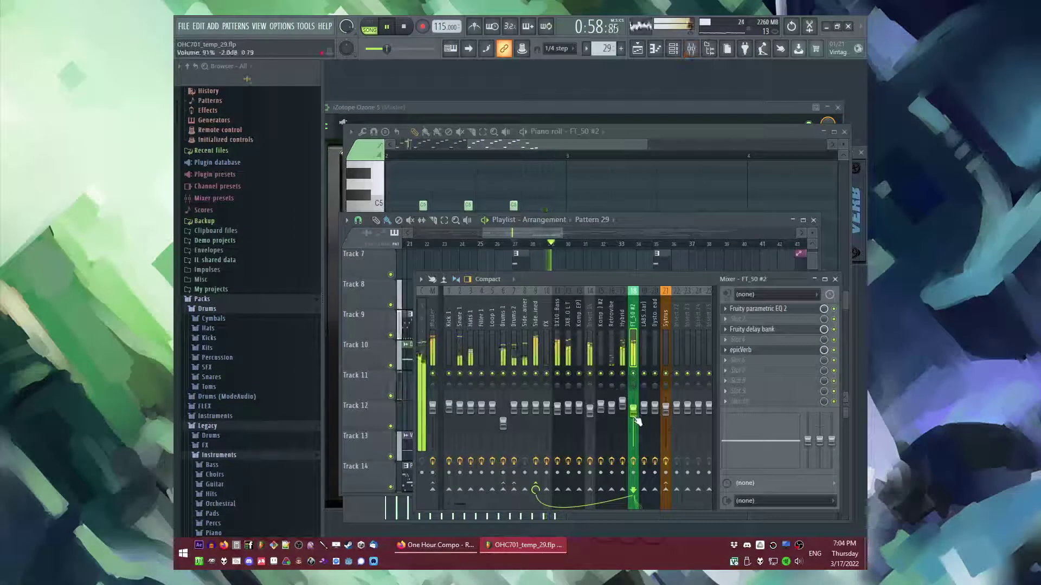
click(746, 310)
click(808, 313)
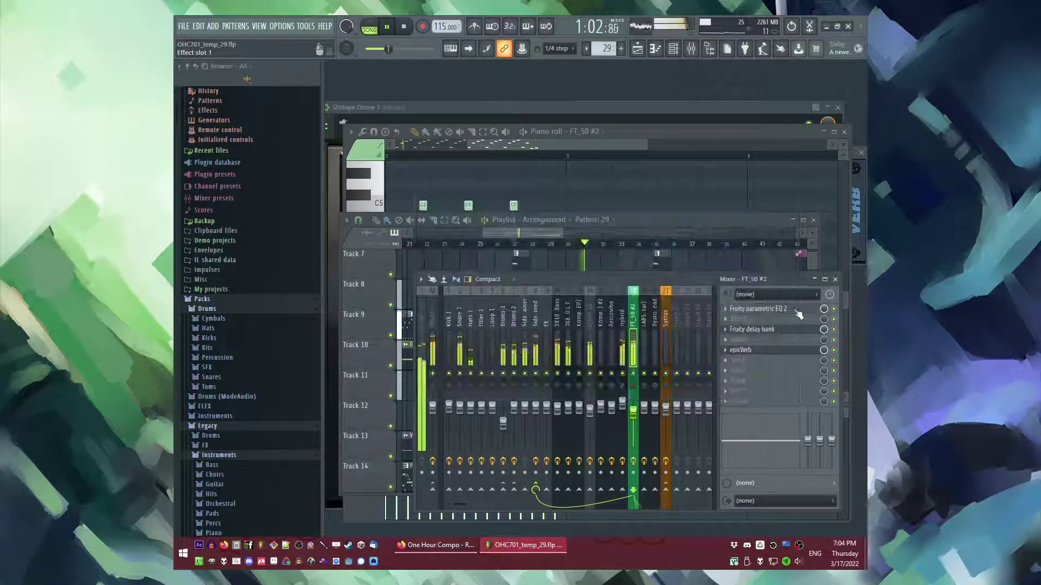
Step: Open Fruity parametric EQ 2 on the Hybrid mixer track and reduce the high-frequency peak of band 6
click(624, 317)
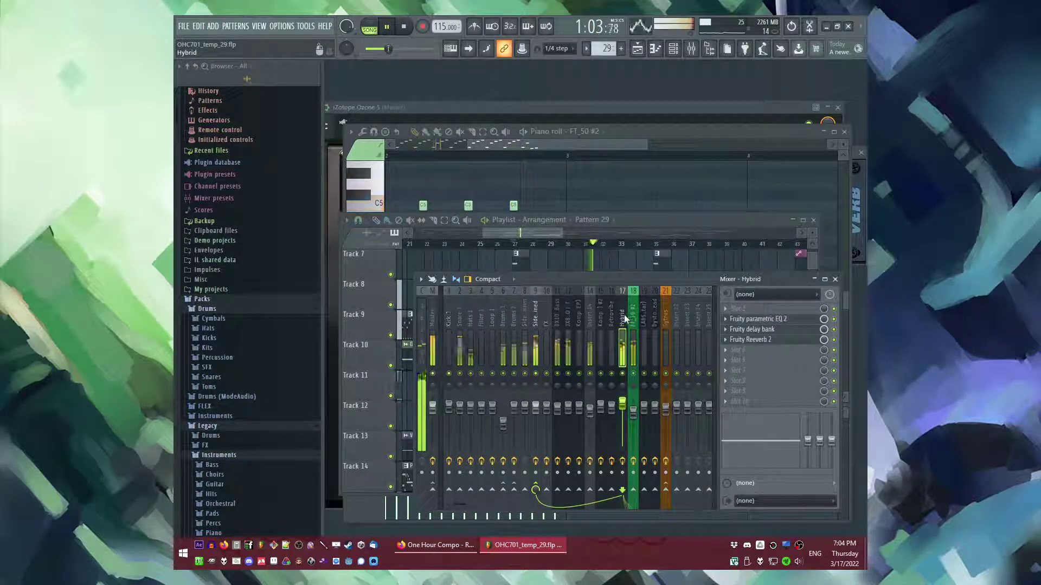
click(779, 324)
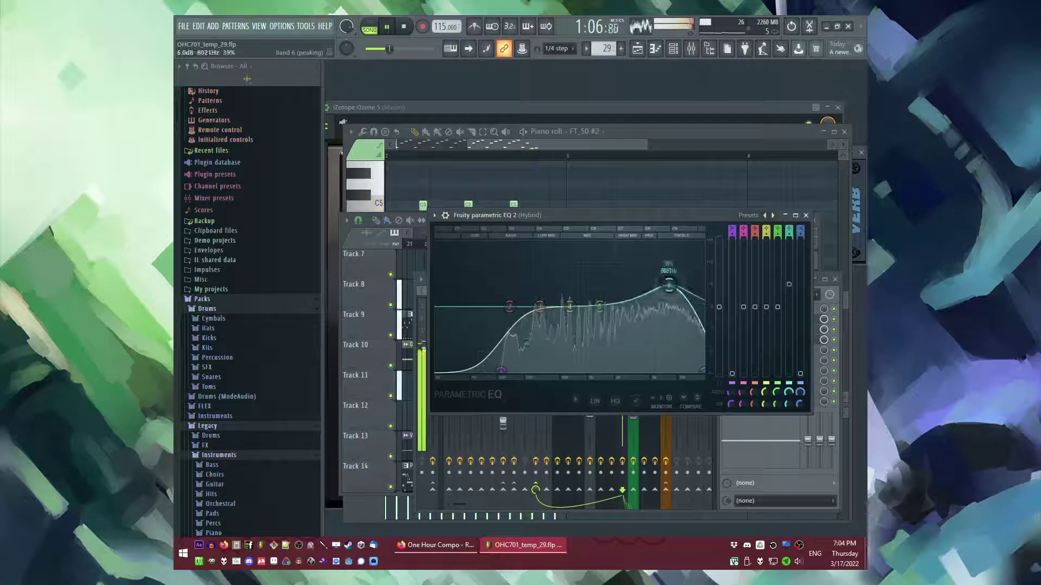
drag(651, 295, 641, 304)
Step: Lower the high-shelf band 7 in the FT_50 #2 track's Fruity parametric EQ 2, then return to the playlist
key(F9)
click(632, 339)
click(779, 310)
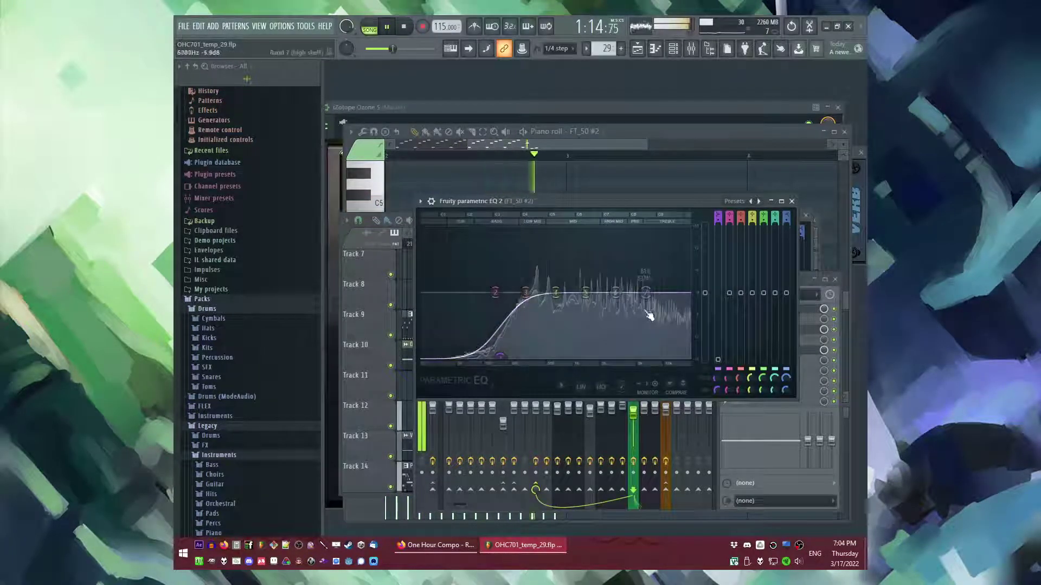
key(F5)
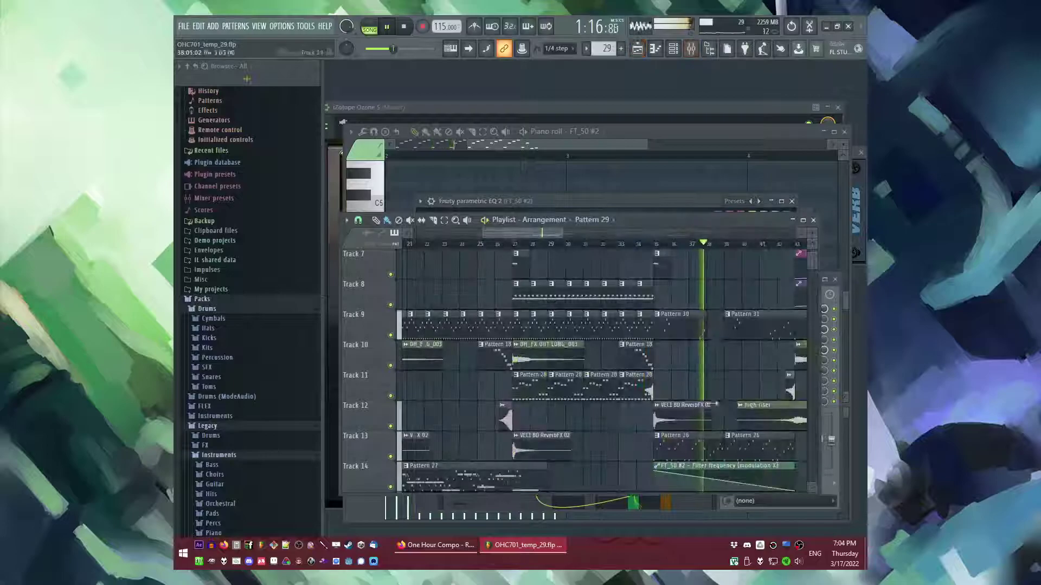
Step: Follow the playback through the transition at bar 43 across the playlist tracks and check the master's iZotope Ozone 5 levels
scroll(544, 361, down, 3)
scroll(597, 366, up, 3)
scroll(629, 380, up, 4)
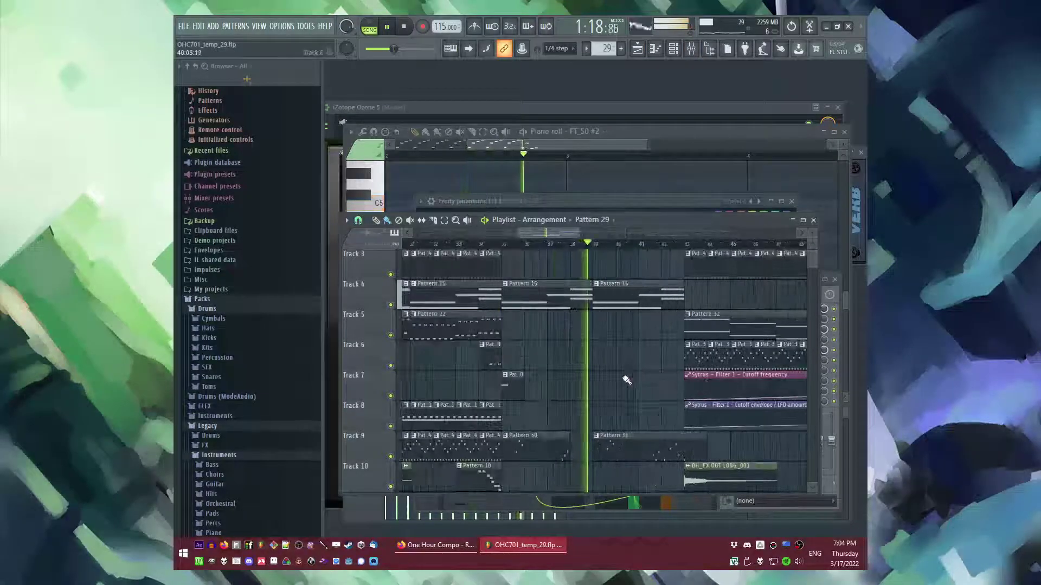
scroll(590, 325, up, 2)
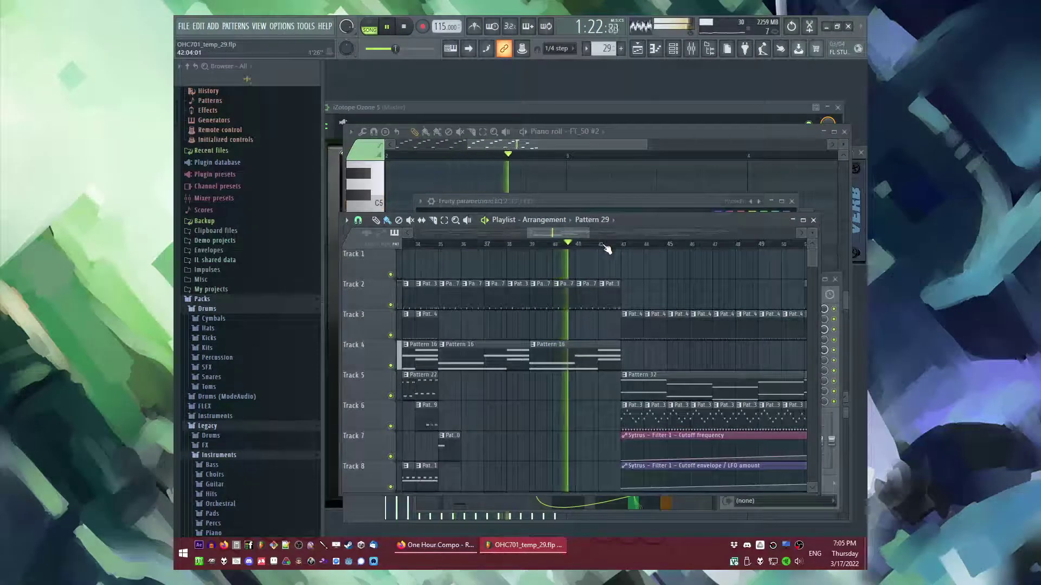
scroll(672, 325, down, 6)
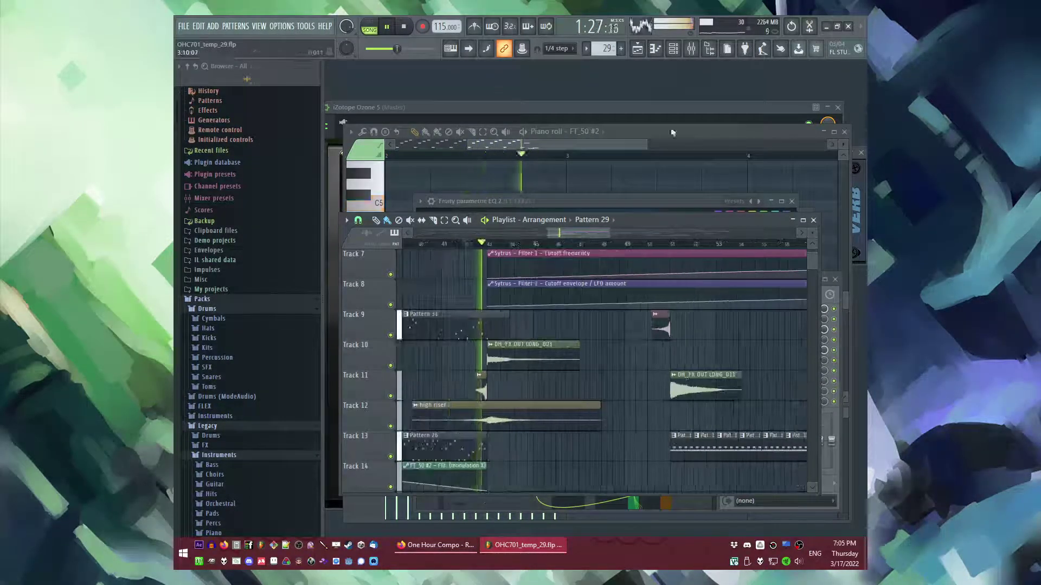
click(666, 115)
key(F5)
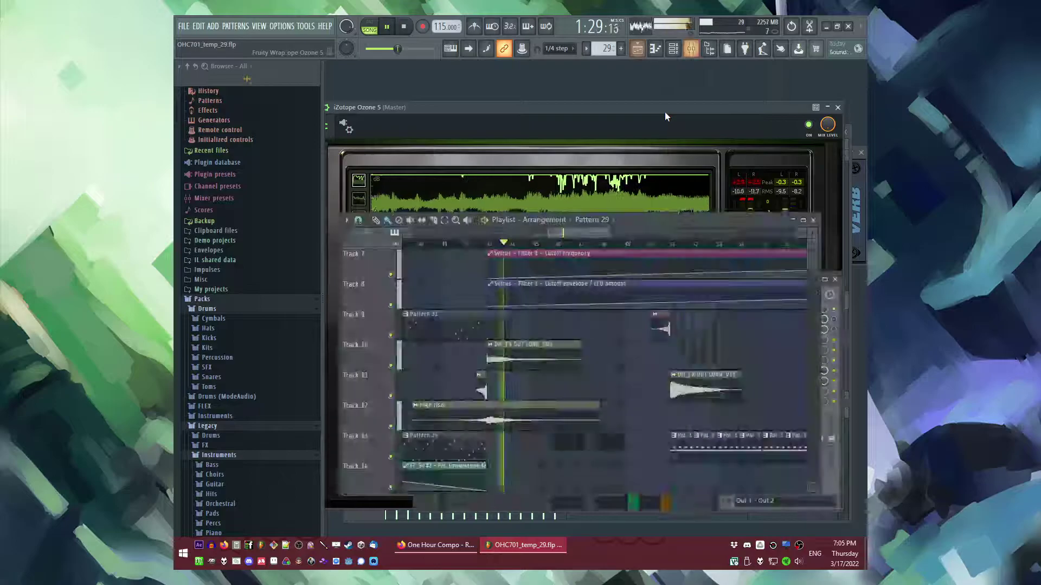
Step: Save a new version of the project and review the playlist section from bar 43 during playback
scroll(634, 364, up, 5)
scroll(635, 362, down, 3)
key(ctrl+s)
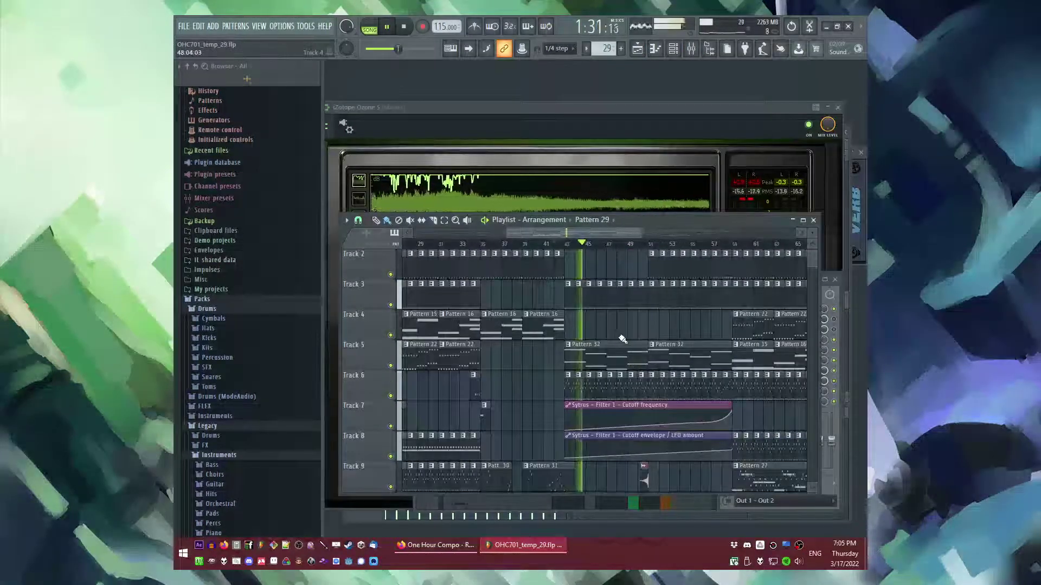
drag(600, 238, 617, 235)
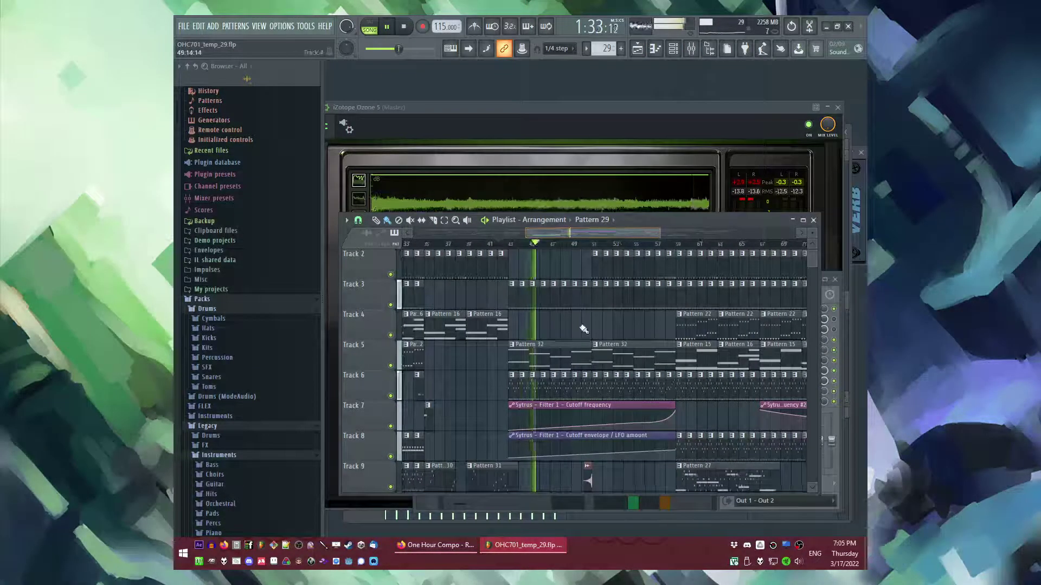
scroll(574, 324, up, 1)
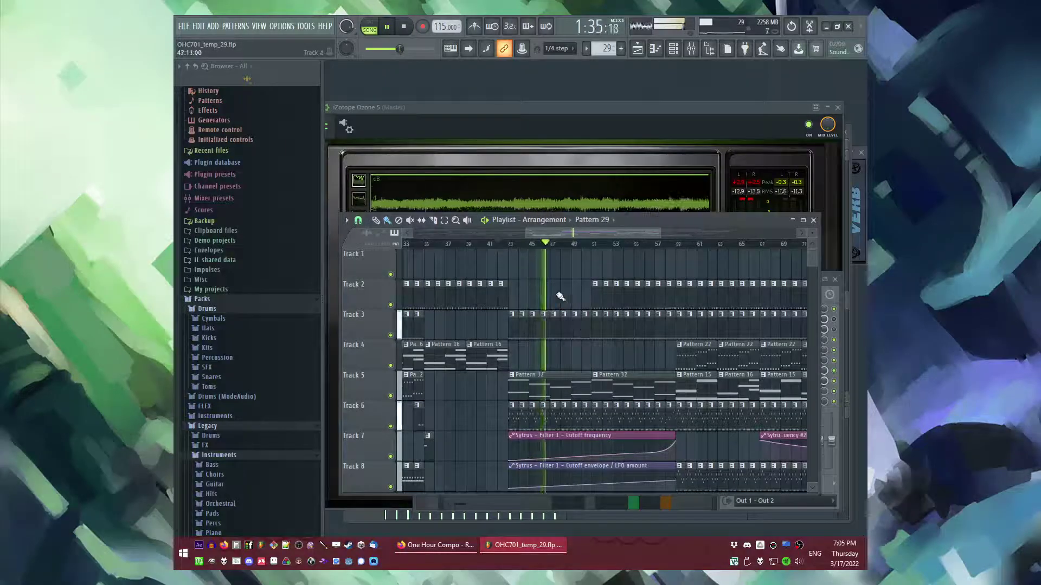
scroll(561, 297, up, 1)
Step: Place the VEC1 BD ReverbFX 03 audio clip on Track 13 at bar 43
scroll(569, 300, down, 7)
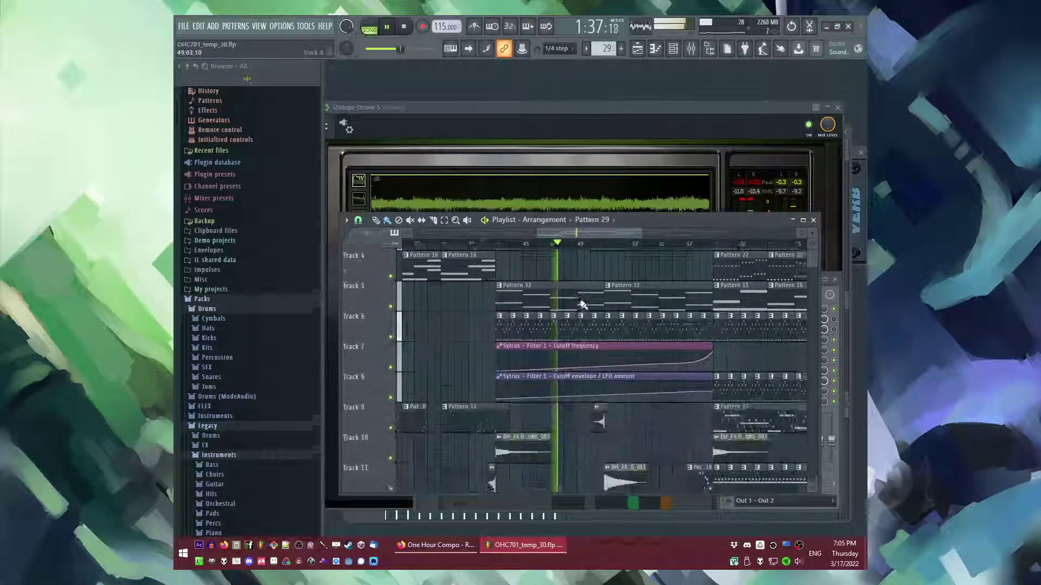
scroll(581, 307, down, 1)
click(593, 220)
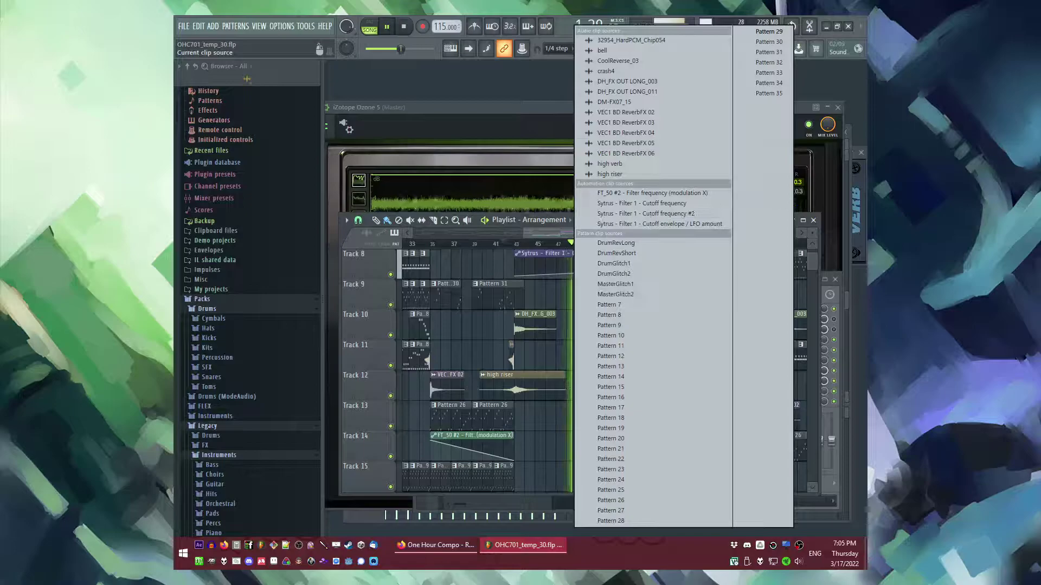
click(626, 123)
click(527, 423)
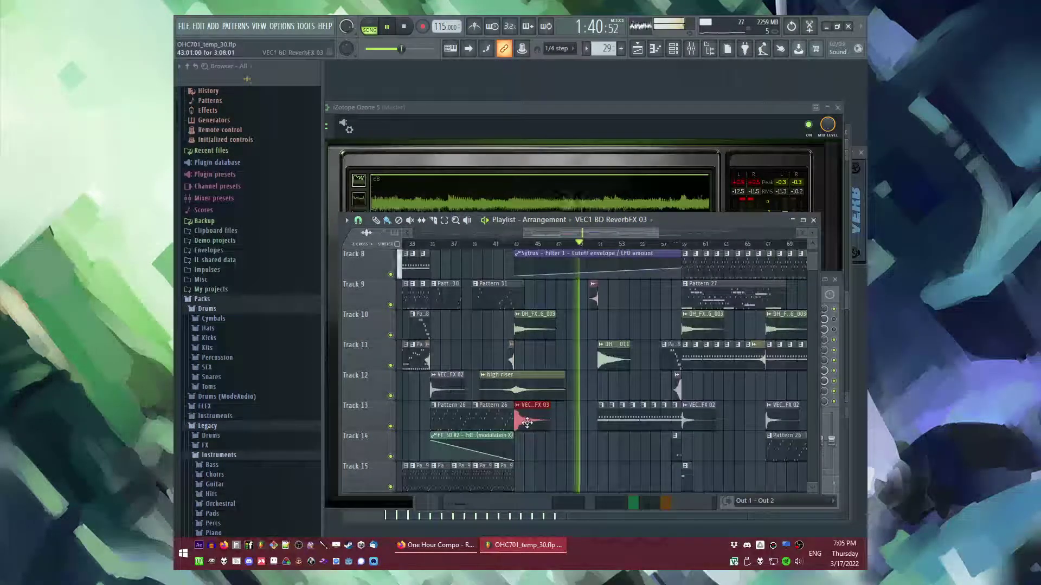
Step: Replay the transition at bar 43 and lower the VEC1 BD ReverbFX 03 clip's channel volume to about 40%
click(504, 243)
scroll(496, 261, up, 5)
double_click(519, 419)
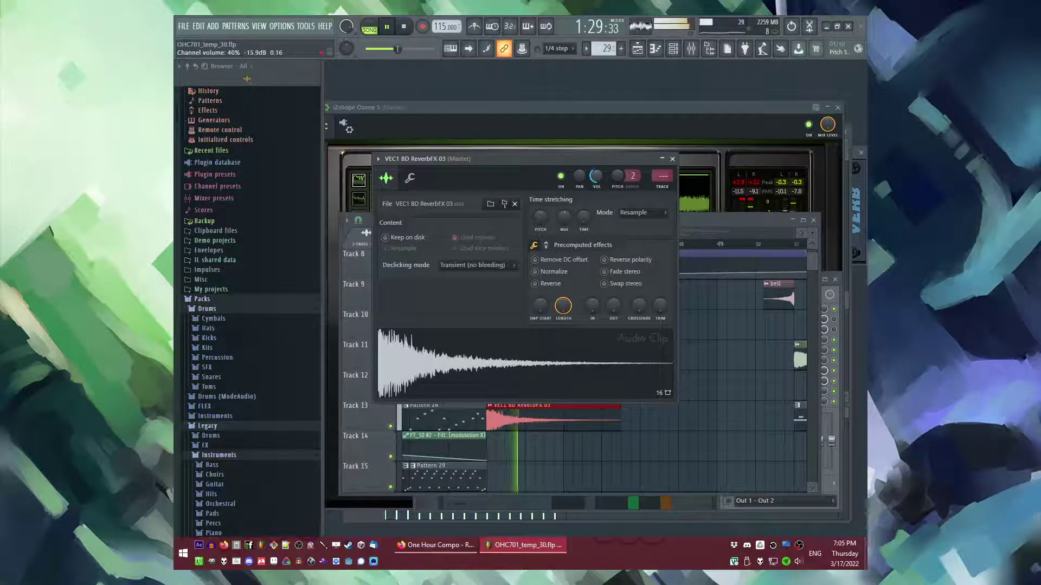
right_click(687, 388)
scroll(612, 369, up, 6)
scroll(507, 341, down, 4)
scroll(595, 325, down, 2)
scroll(594, 325, up, 4)
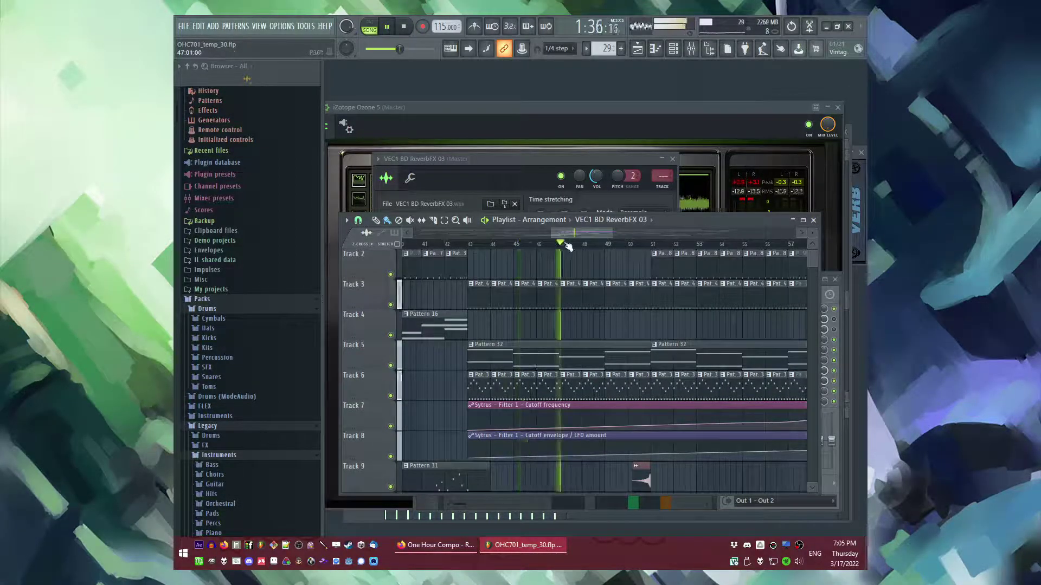
Step: Browse the bluedistortion sample folders under FX and audition the emu_moog_modular sounds
scroll(266, 382, down, 20)
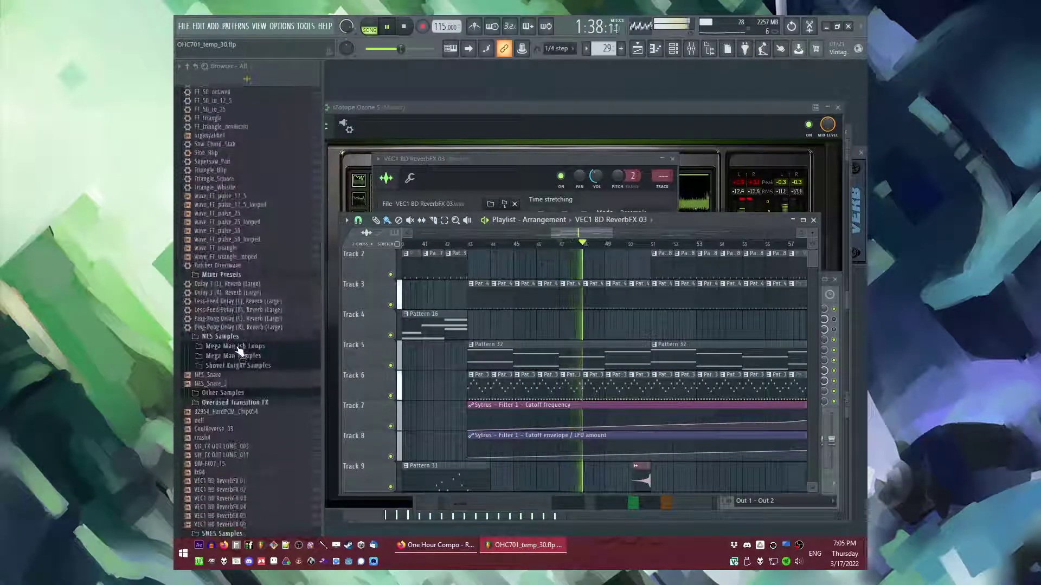
scroll(218, 362, down, 3)
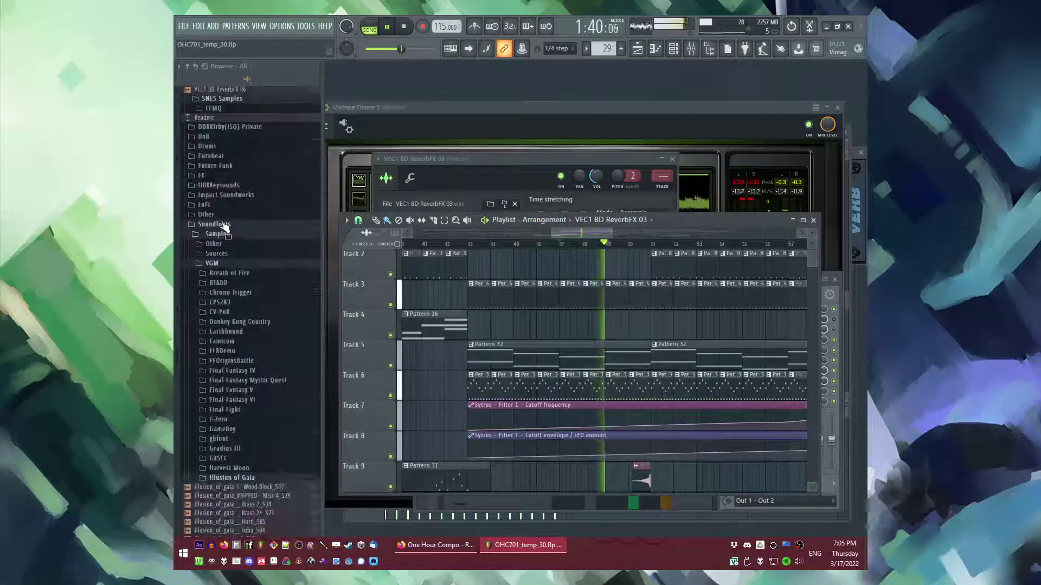
click(215, 177)
click(224, 188)
click(224, 195)
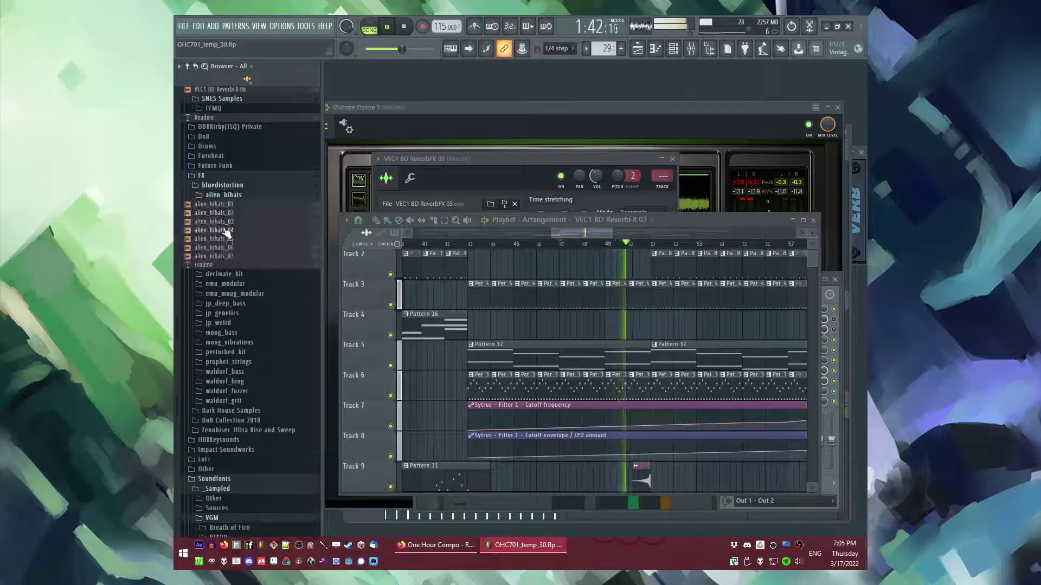
click(225, 303)
click(234, 293)
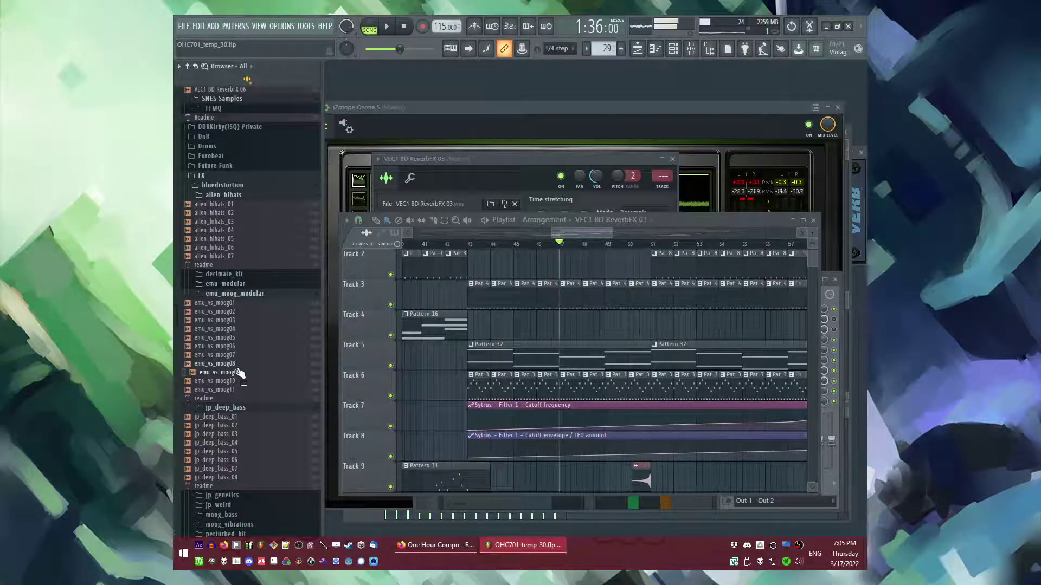
Step: Place the emu_vs_moog09 sample on Track 4 at bar 47 and compare it with the other emu modular samples
drag(567, 342, 625, 328)
key(space)
click(517, 253)
right_click(520, 257)
click(519, 243)
scroll(522, 247, up, 2)
key(space)
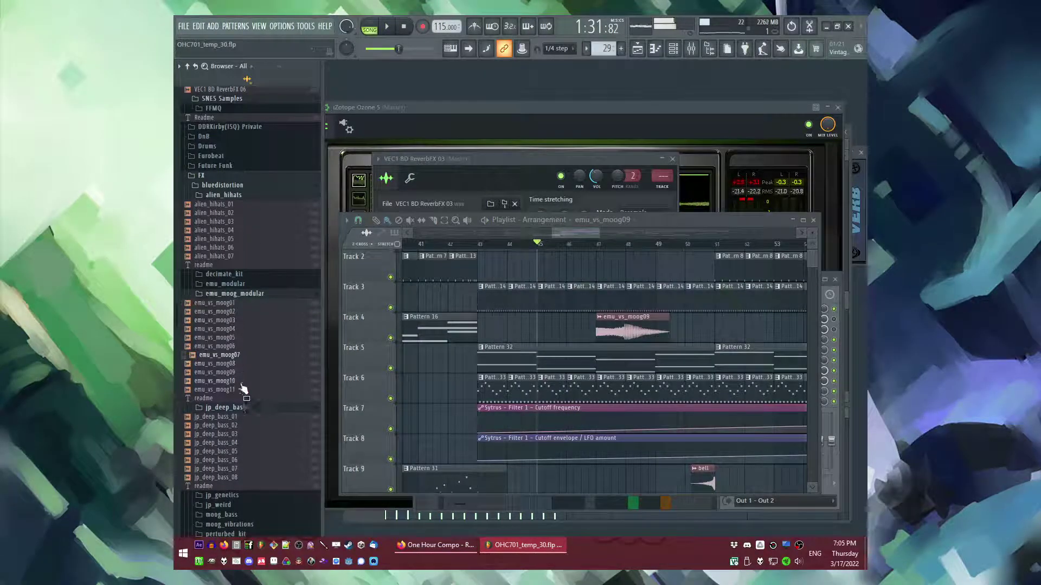
click(225, 284)
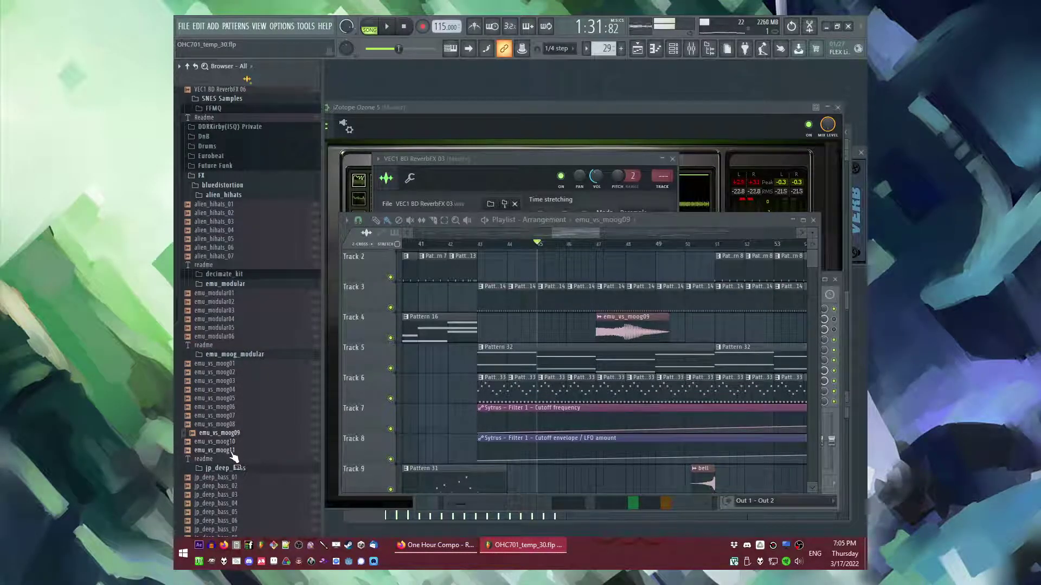
Step: Lower the emu_vs_moog09 clip's channel volume to about 53% and route it to mixer track 22
double_click(609, 332)
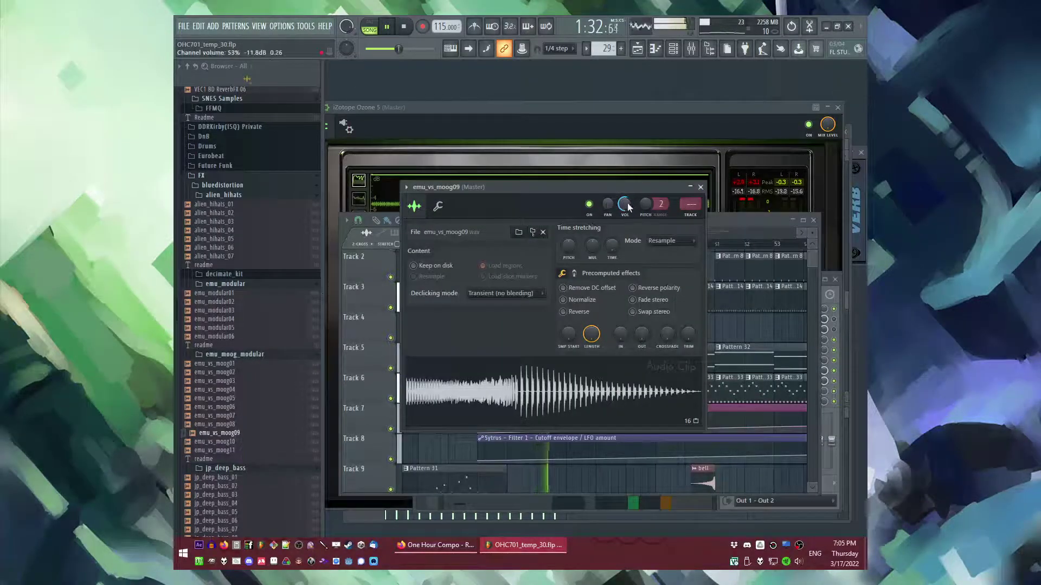
key(ctrl+l)
Step: Add Fruity Delay Bank with ping pong feedback and Fruity Reeverb 2 to the emu_vs_moog09 mixer track
click(725, 348)
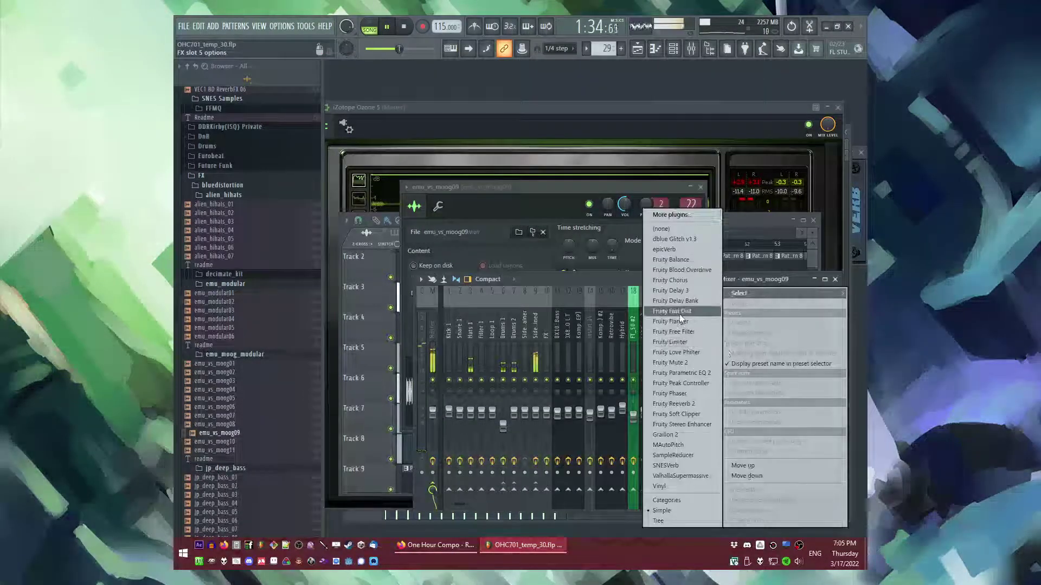
click(678, 302)
click(726, 369)
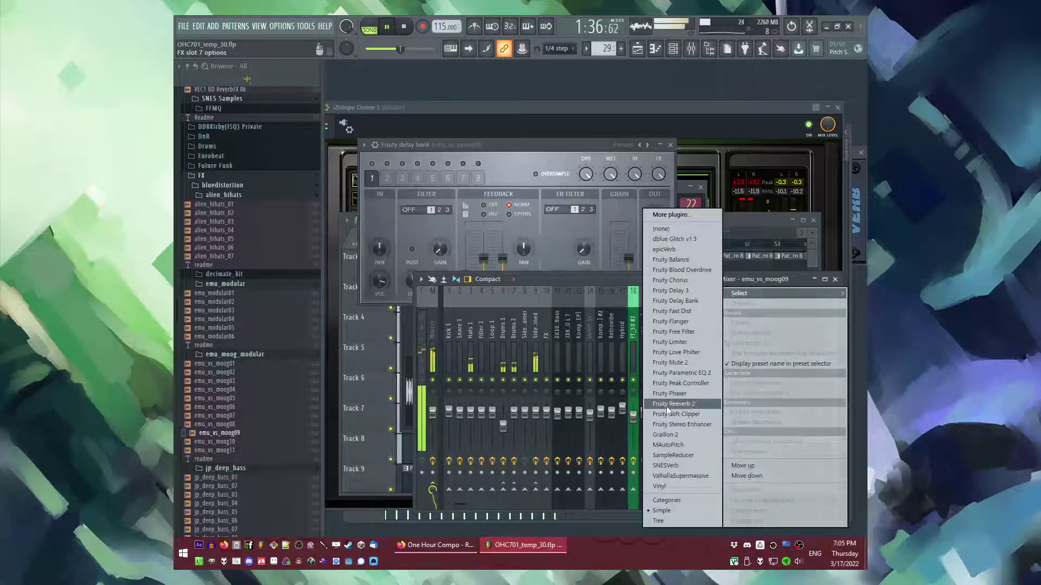
click(672, 405)
click(509, 153)
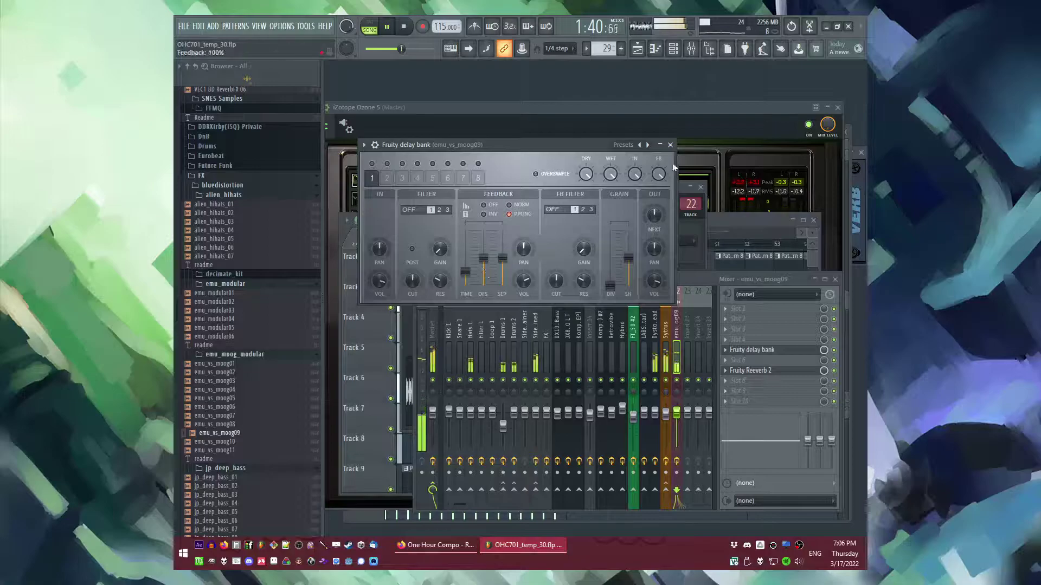
click(670, 145)
click(658, 122)
Step: Replay the passage from bar 45 and give the emu_vs_moog09 clip a fade-out and a channel volume of about 48%
key(space)
key(space)
key(F9)
key(F5)
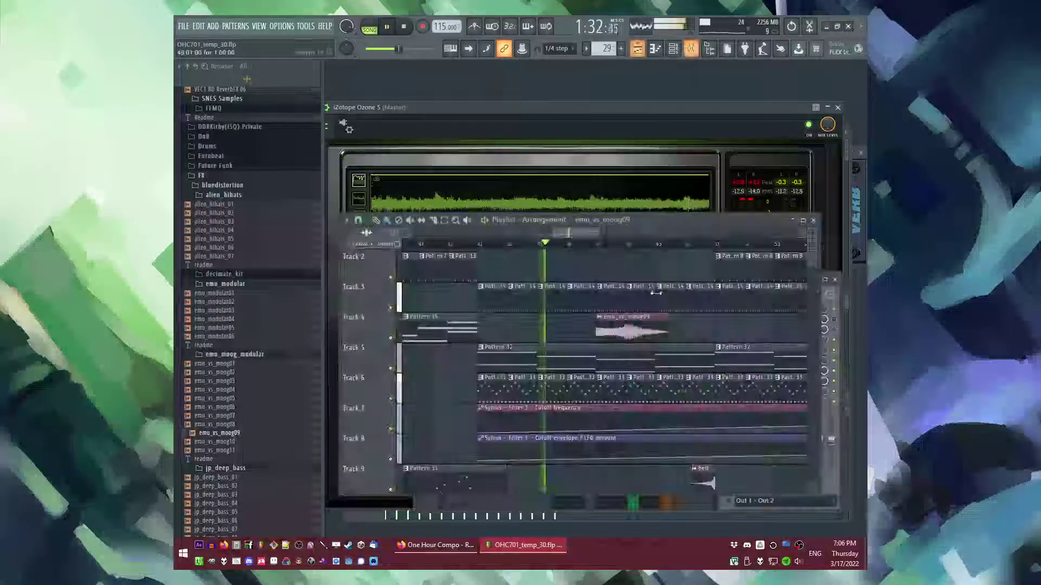
double_click(638, 319)
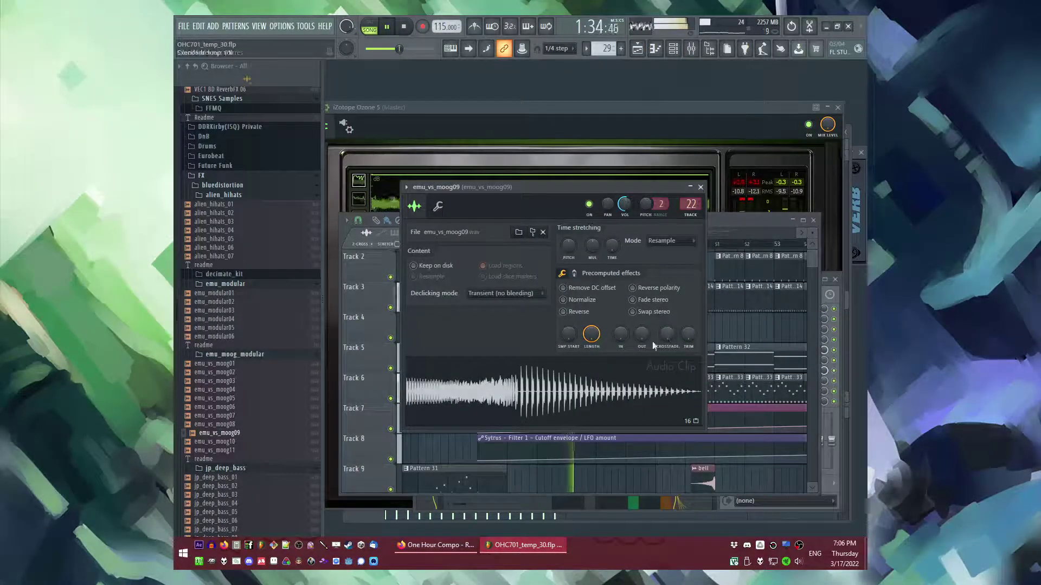
scroll(642, 341, up, 3)
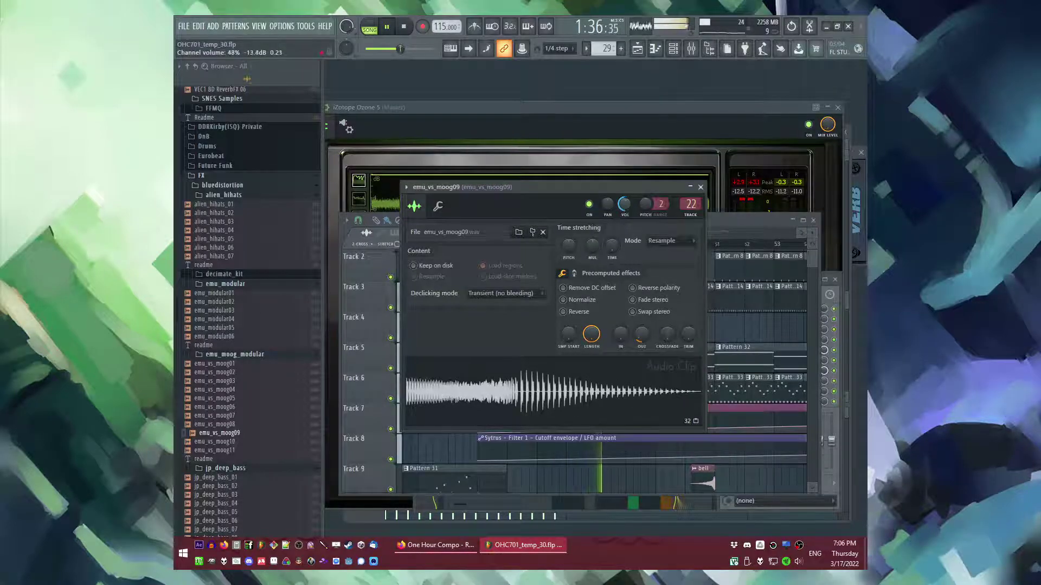
Step: Add Fruity Parametric EQ 2 to the emu_vs_moog09 mixer track and reshape its lowest band with a cut
key(F9)
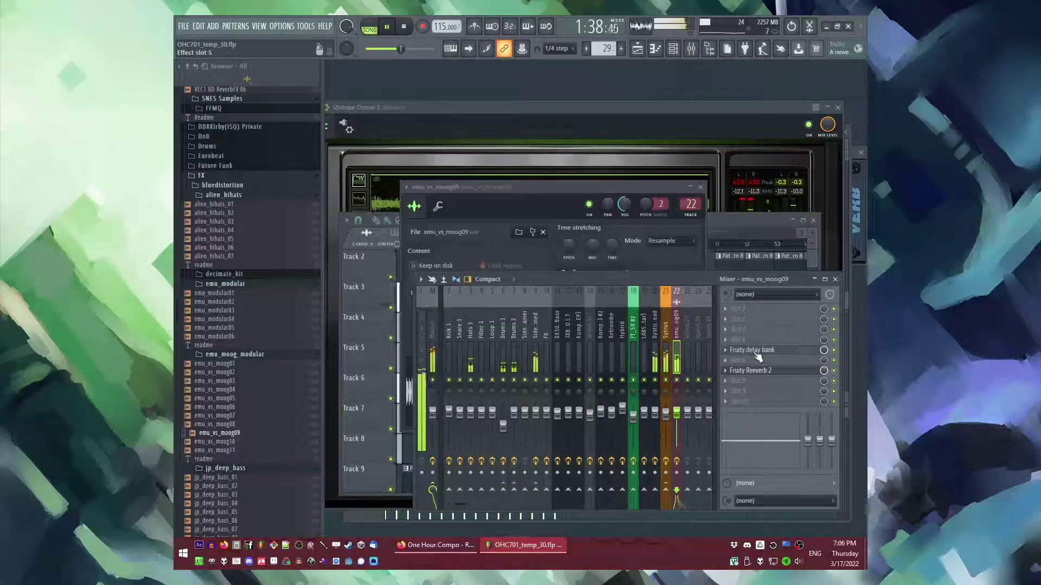
click(730, 341)
click(671, 368)
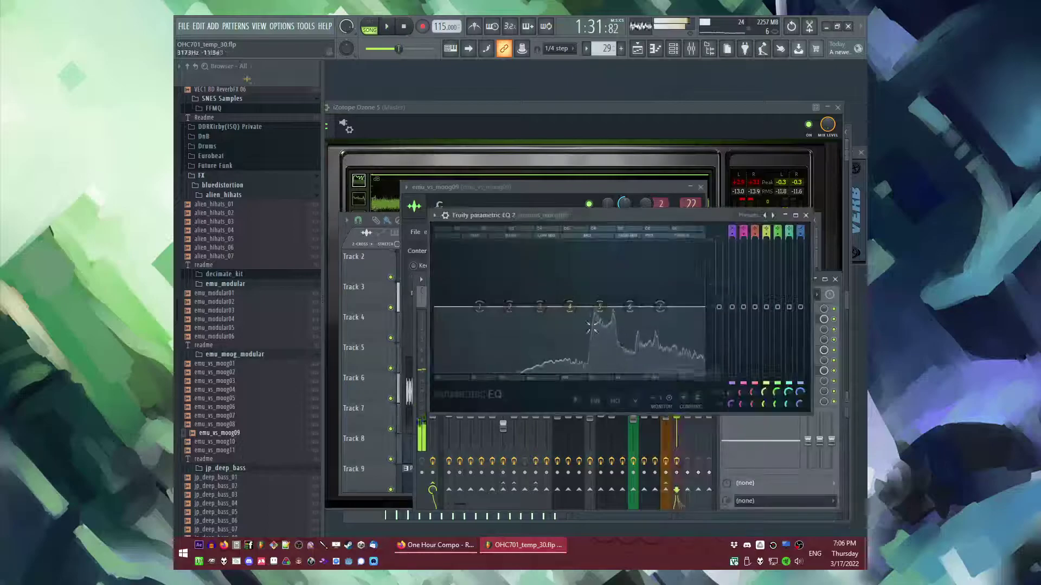
drag(491, 316, 596, 344)
Step: Check the Fruity Delay Bank on the emu_vs_moog09 track and lower its Fruity Reeverb 2 dry level to about 79%
key(F9)
click(749, 351)
click(748, 353)
click(744, 352)
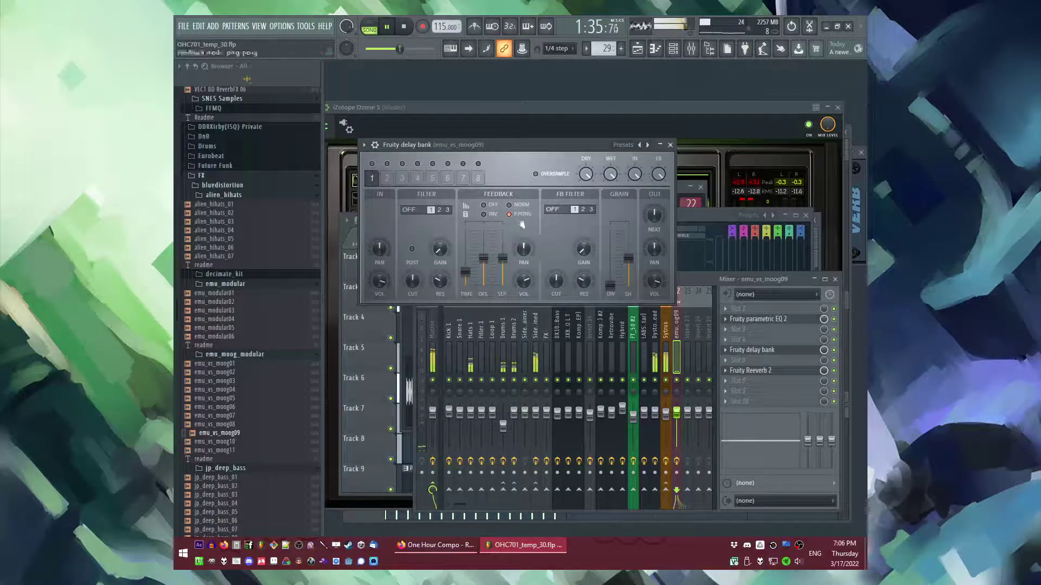
click(744, 370)
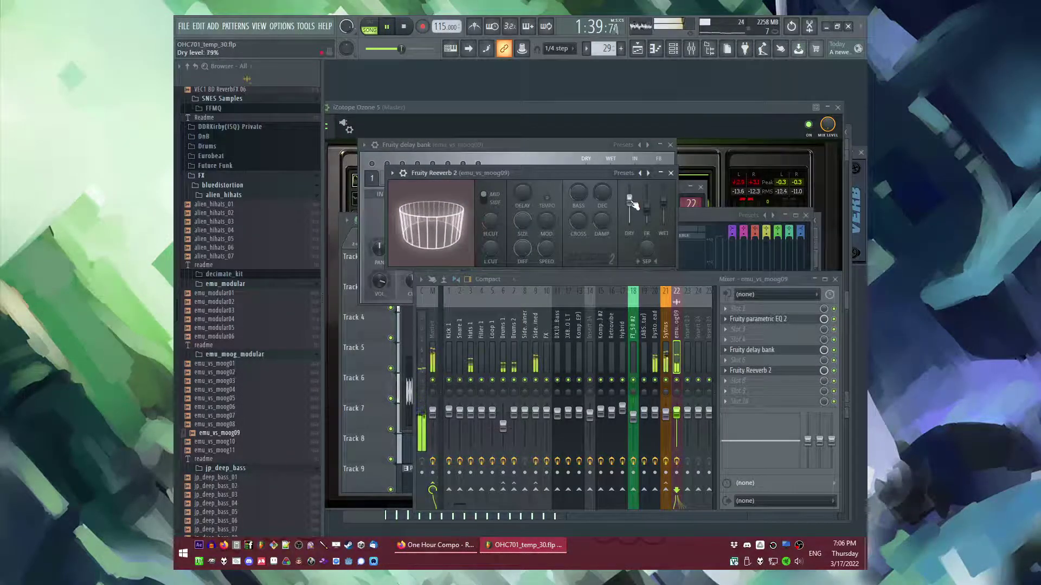
Step: Audition more samples and place emu_vs_moog11 on Track 4 near bar 50, then replay the spot
key(F5)
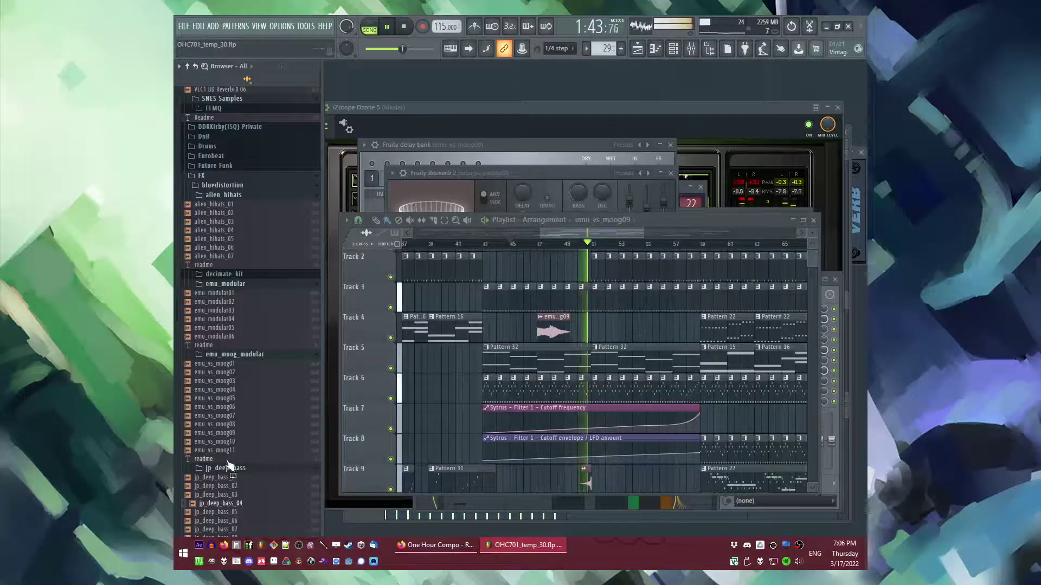
key(space)
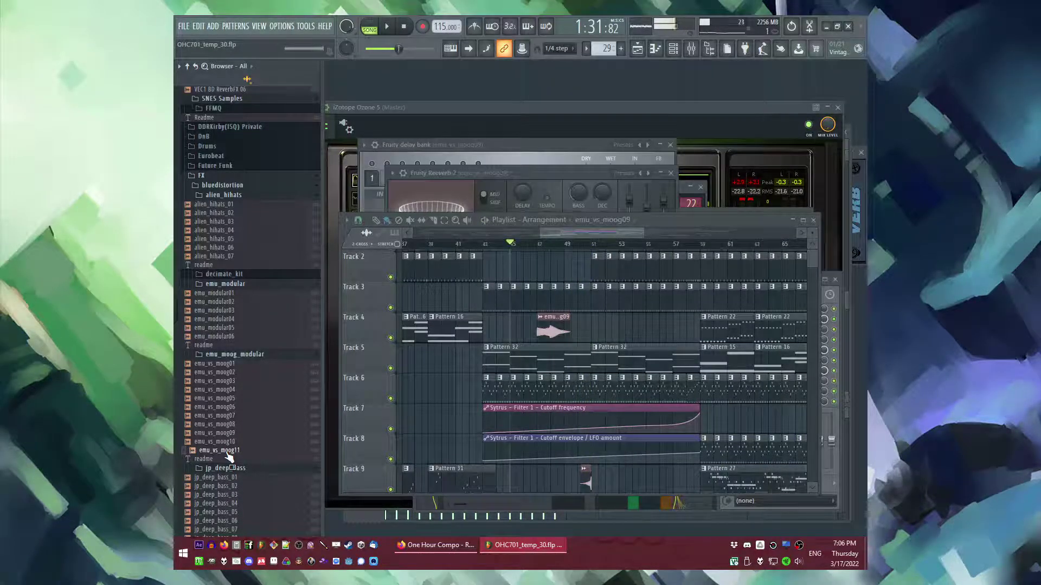
drag(581, 331, 581, 330)
scroll(586, 258, up, 3)
key(space)
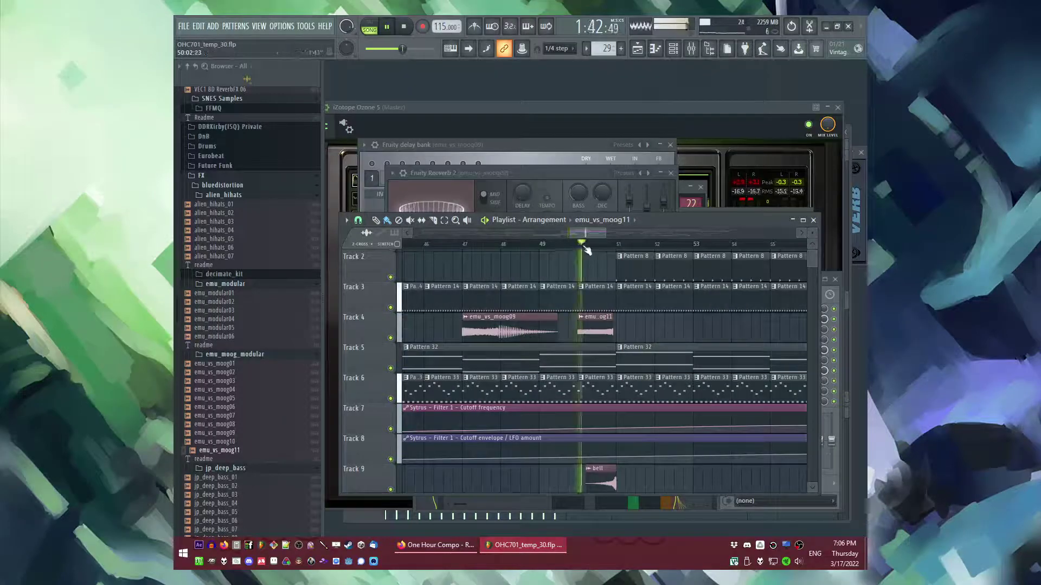
Step: Give the emu_vs_moog11 clip a fade-in and set its channel volume to about 60%
double_click(588, 330)
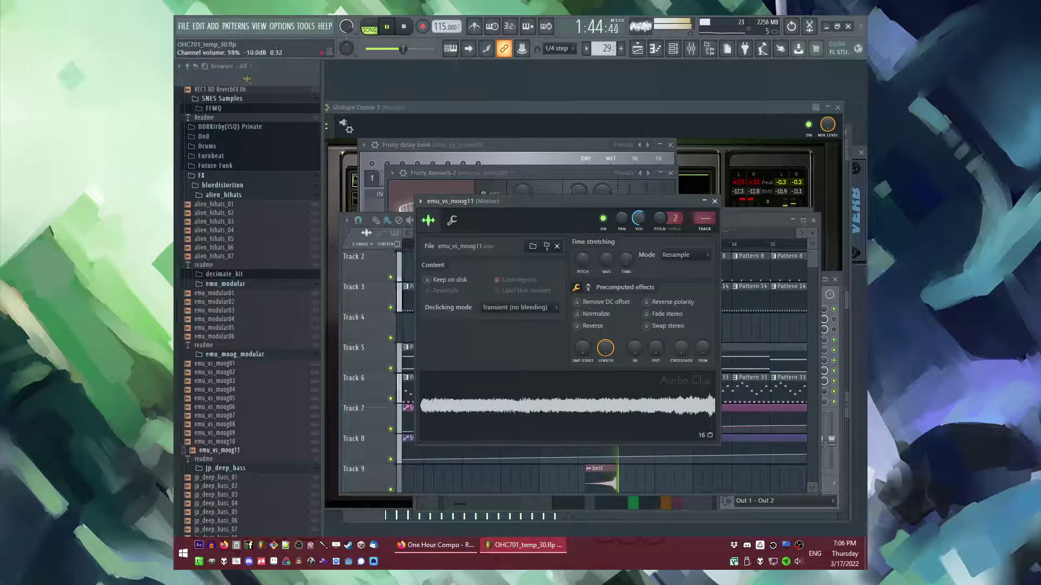
key(space)
drag(630, 354, 630, 350)
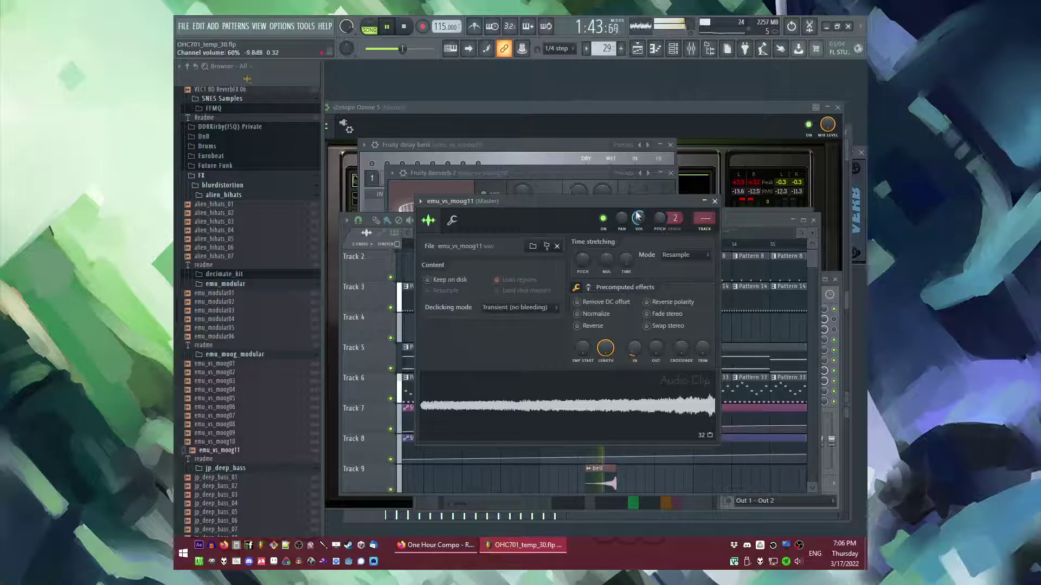
Step: Route emu_vs_moog11 to its own mixer track and add Fruity Delay Bank and Fruity Reeverb 2 to it
double_click(699, 223)
click(726, 340)
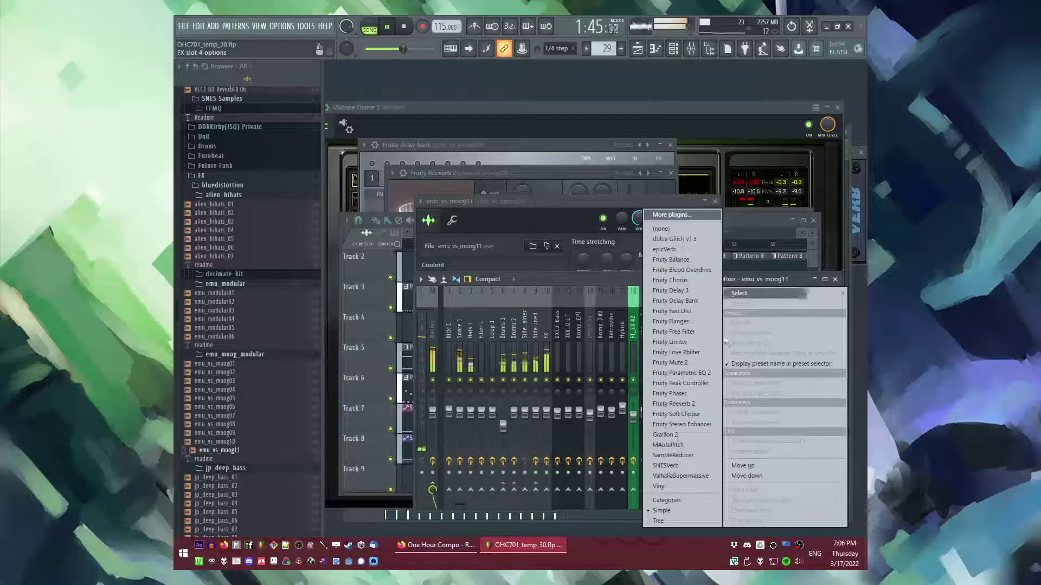
click(669, 301)
click(726, 371)
click(671, 404)
key(space)
key(space)
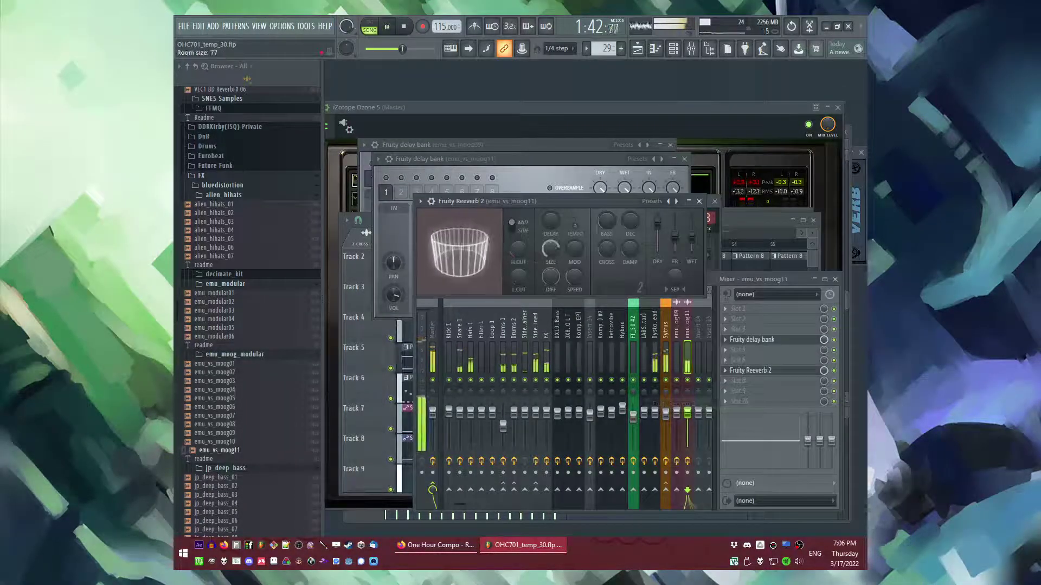
click(519, 164)
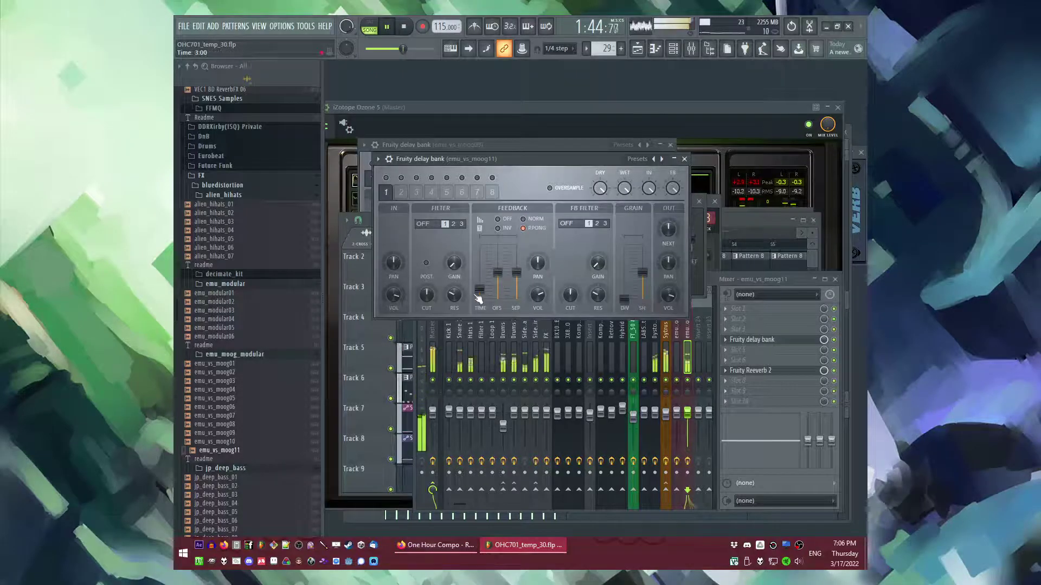
Step: Lengthen the emu_vs_moog11 clip on Track 4 to end at bar 51 and replay the transition
key(F5)
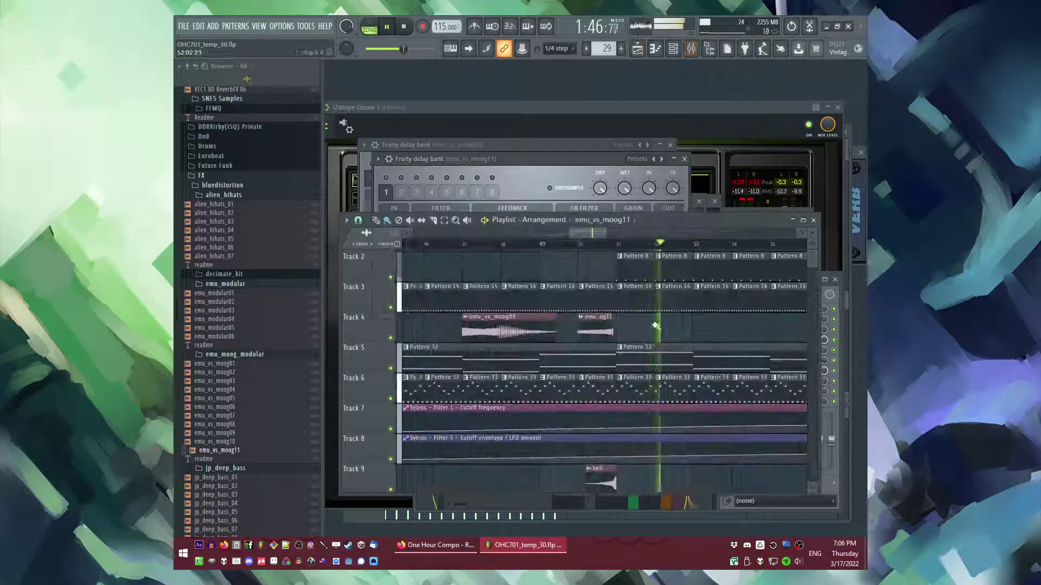
scroll(620, 328, up, 4)
key(space)
key(space)
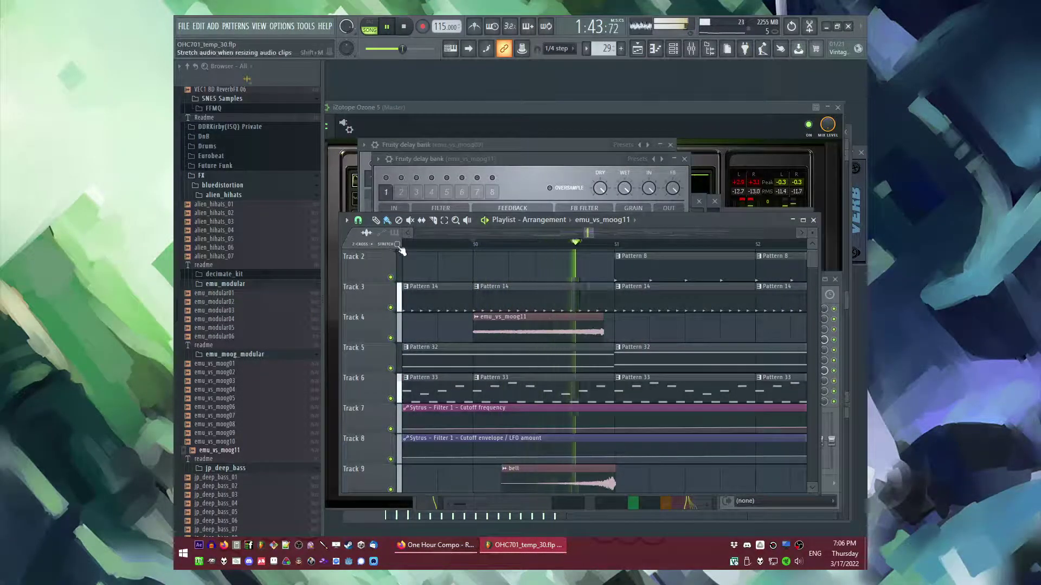
key(space)
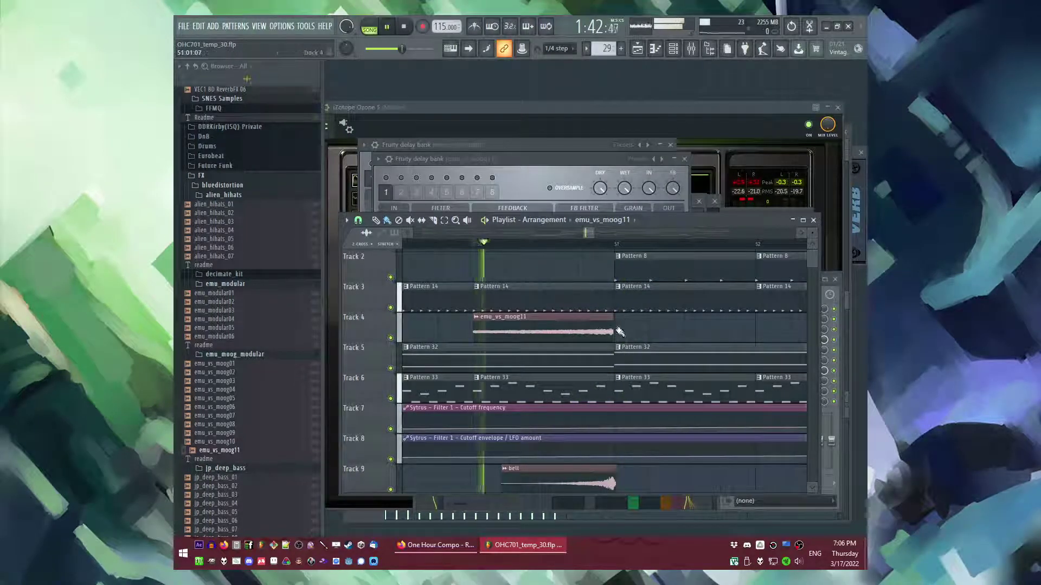
scroll(615, 331, up, 2)
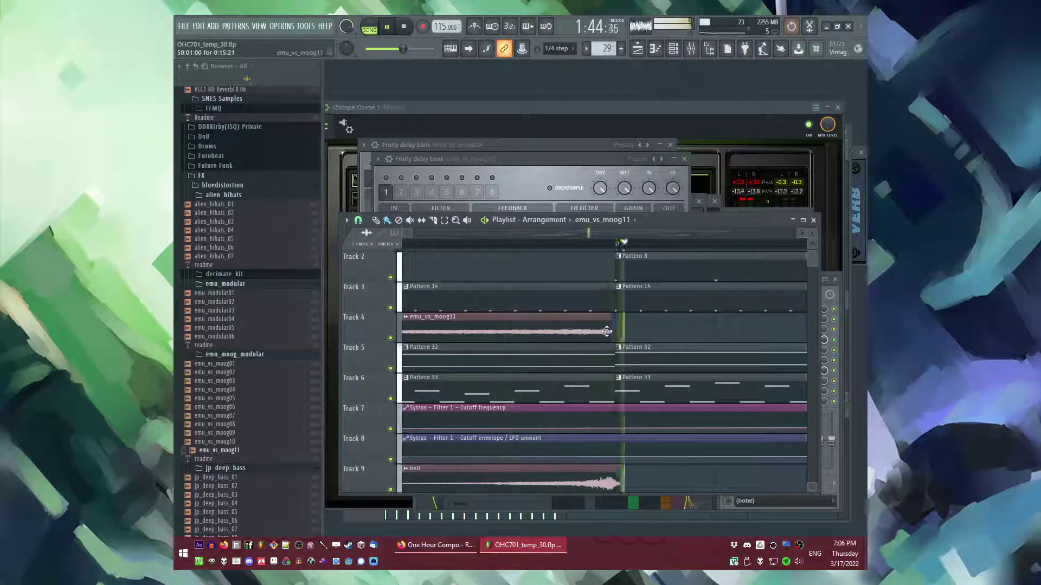
key(space)
scroll(633, 332, down, 2)
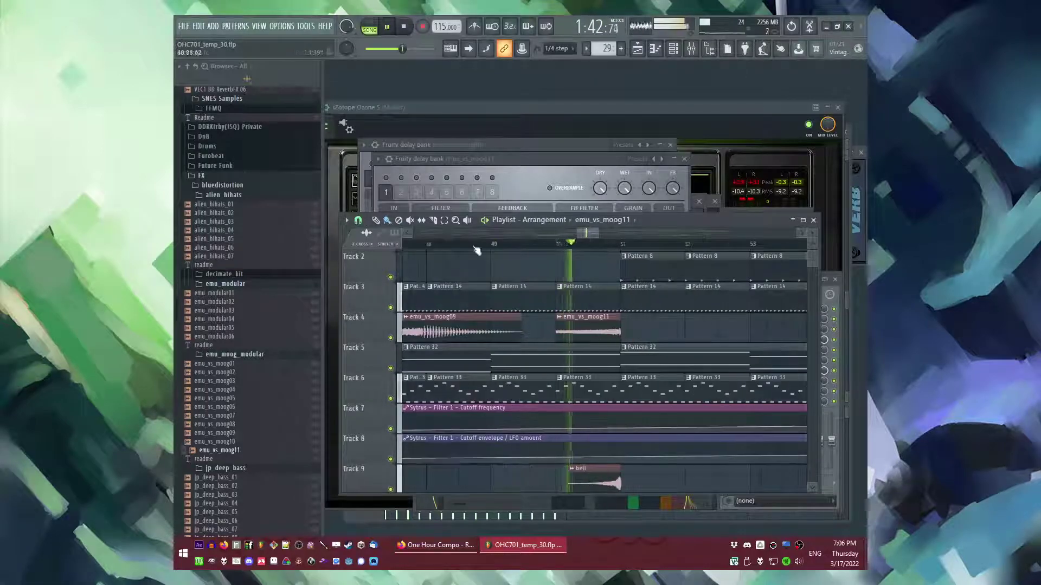
Step: Play through the arrangement from about bar 50 past bar 59, saving the project as new version OHC701_temp_31.flp along the way
scroll(491, 267, down, 5)
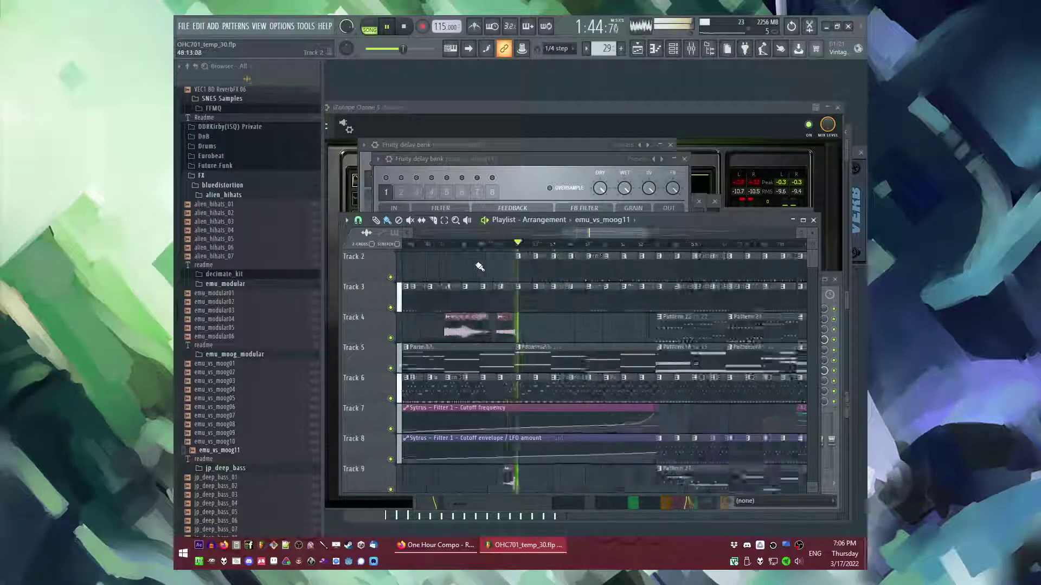
scroll(515, 271, down, 10)
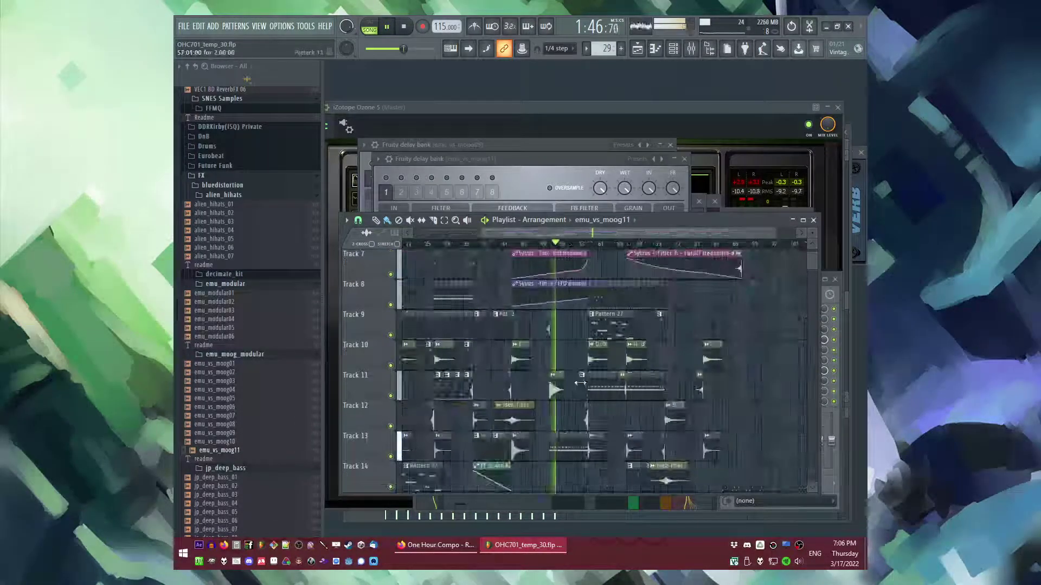
scroll(580, 339, up, 10)
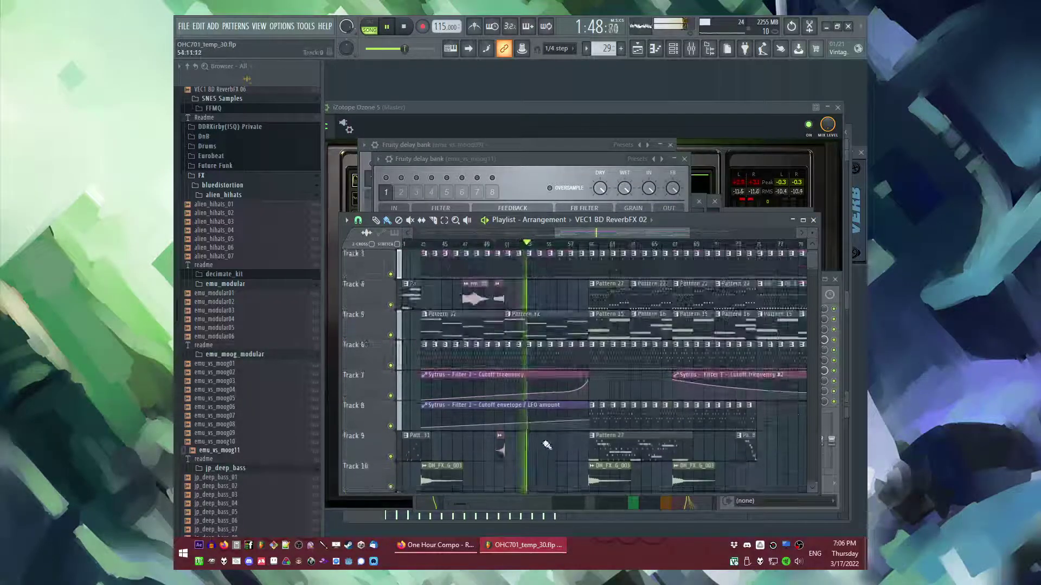
scroll(540, 246, up, 3)
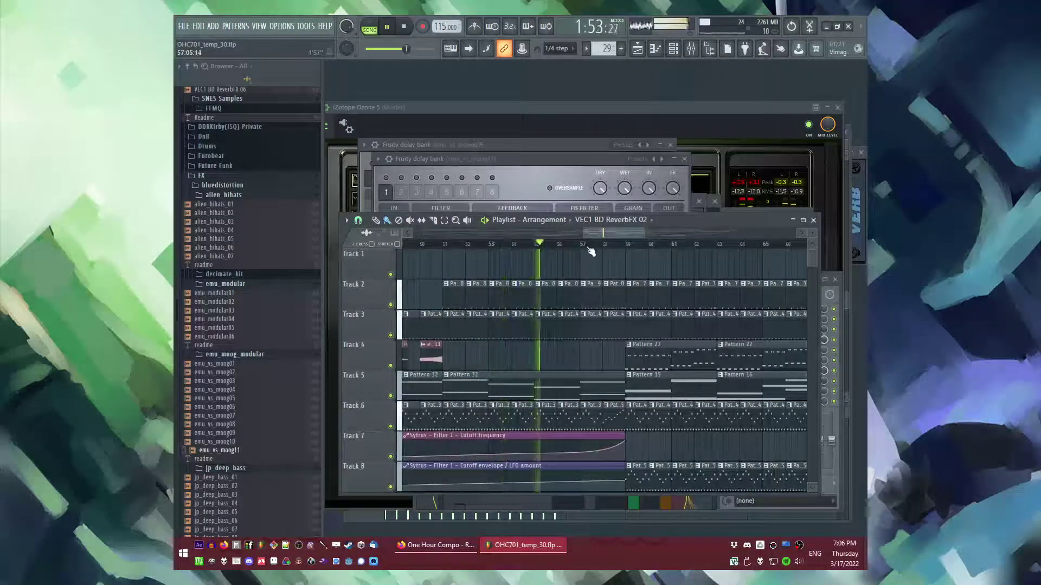
scroll(590, 359, down, 4)
scroll(590, 360, right, 2)
scroll(574, 355, up, 4)
key(ctrl+n)
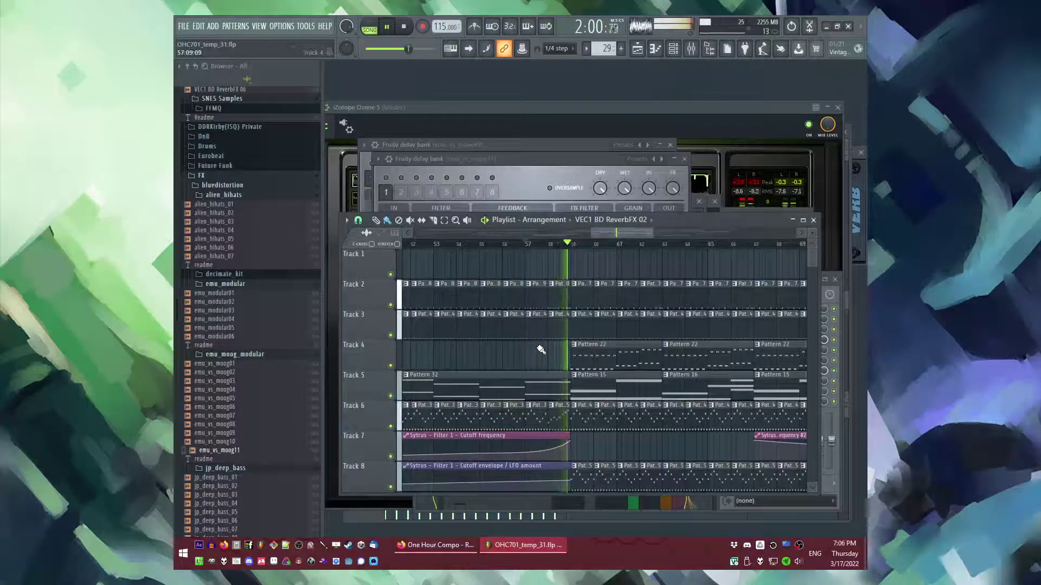
scroll(537, 336, down, 3)
scroll(532, 282, up, 2)
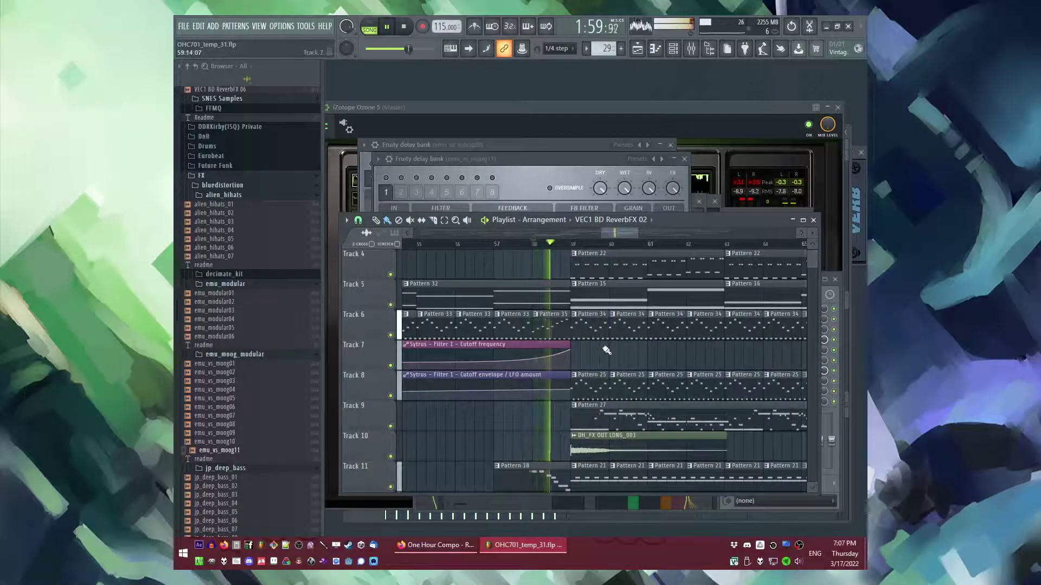
scroll(489, 346, down, 3)
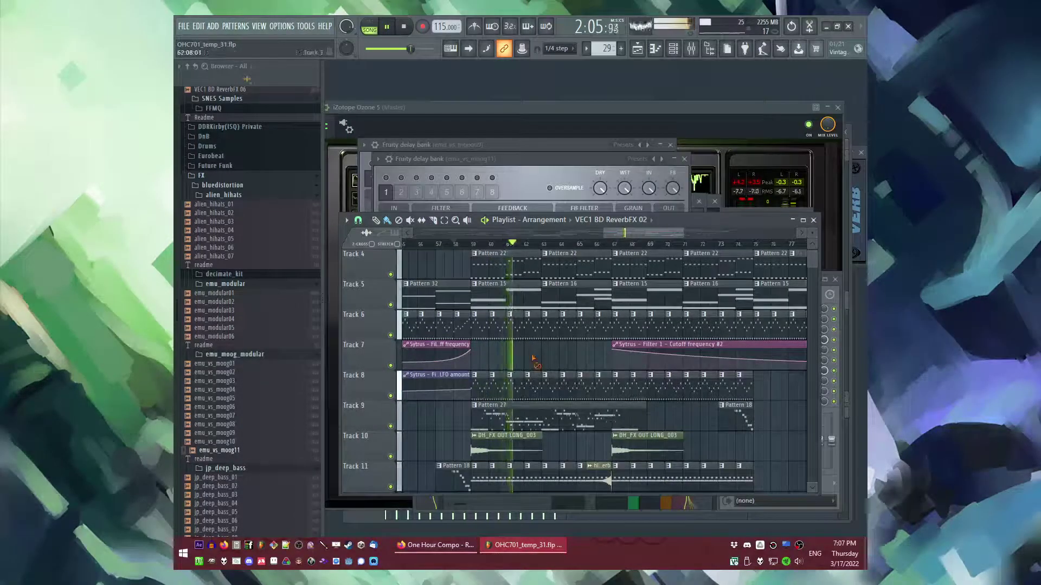
Step: Delete the repeated low notes from the FT_50 part of Pattern 25 on Track 8 and return to the arrangement
double_click(482, 390)
scroll(482, 390, down, 2)
drag(674, 338, 250, 395)
key(Delete)
key(l)
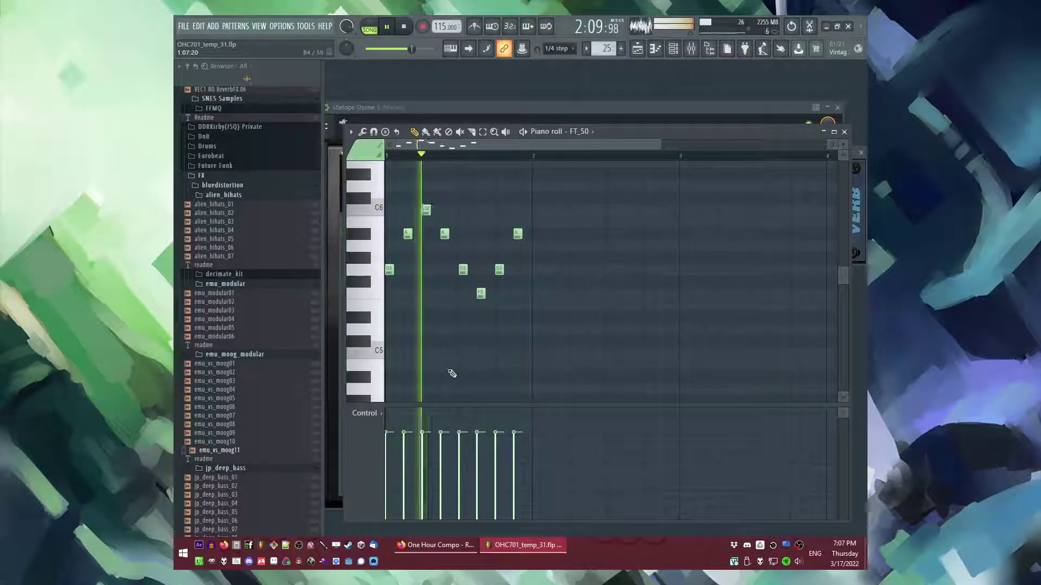
key(F6)
key(F5)
key(l)
click(520, 245)
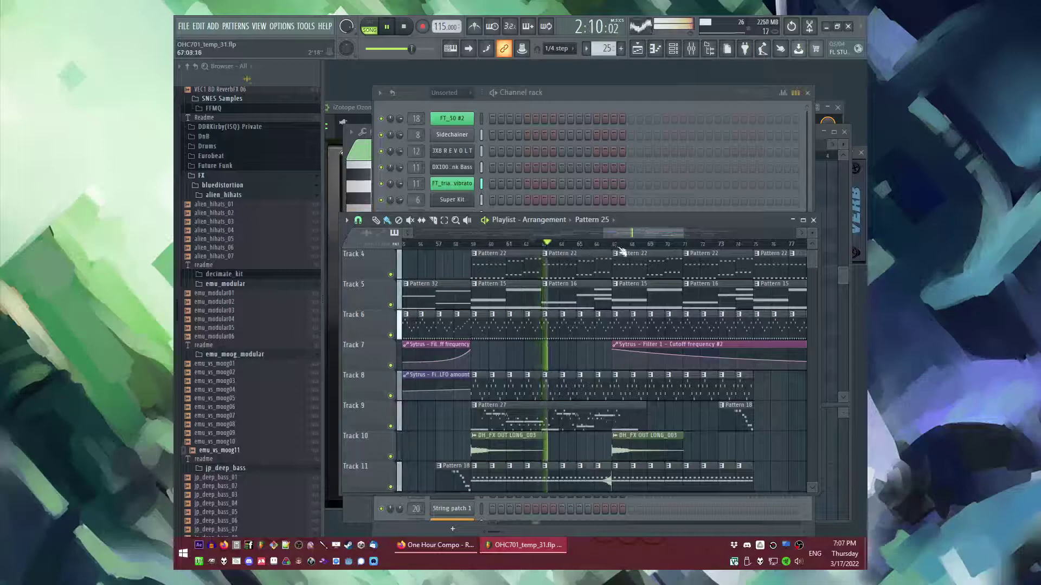
Step: Listen through bars 63 to 76 and check the clips on all tracks in that section
scroll(571, 271, up, 3)
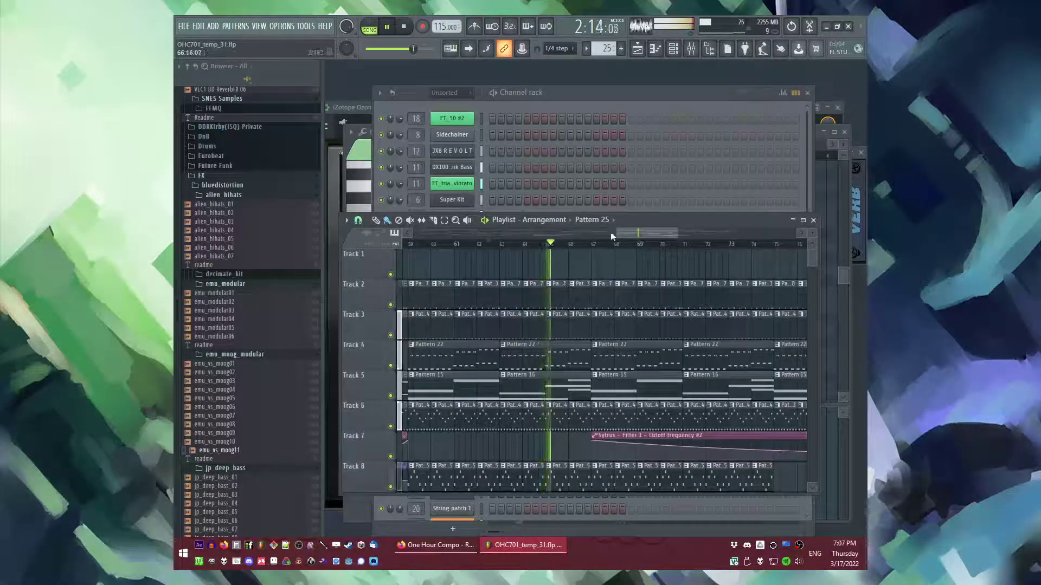
drag(628, 232, 630, 233)
scroll(595, 304, down, 2)
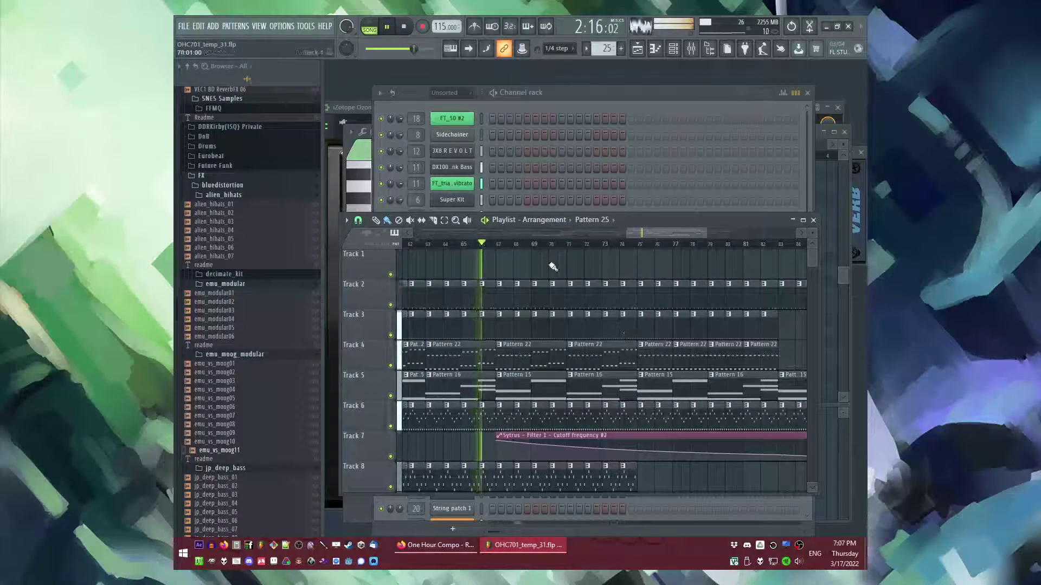
scroll(702, 401, down, 4)
scroll(702, 401, down, 2)
scroll(656, 320, up, 1)
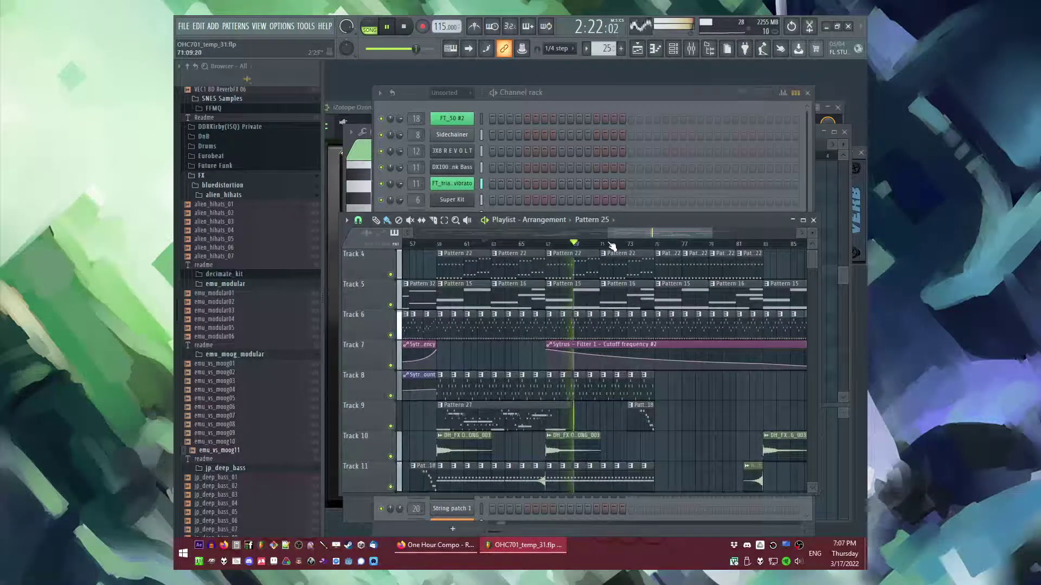
scroll(703, 384, down, 1)
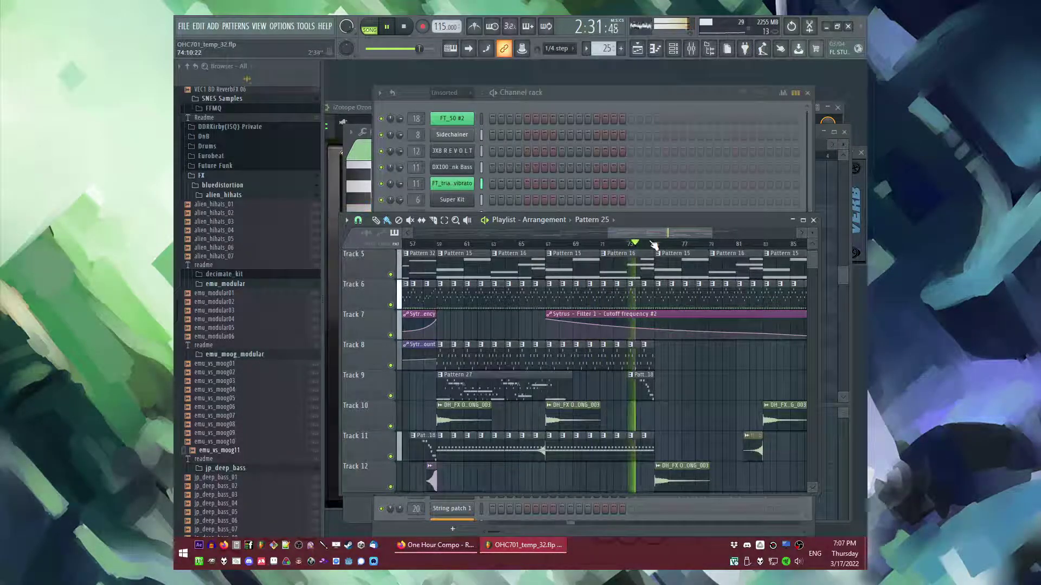
drag(645, 233, 671, 235)
scroll(656, 391, down, 1)
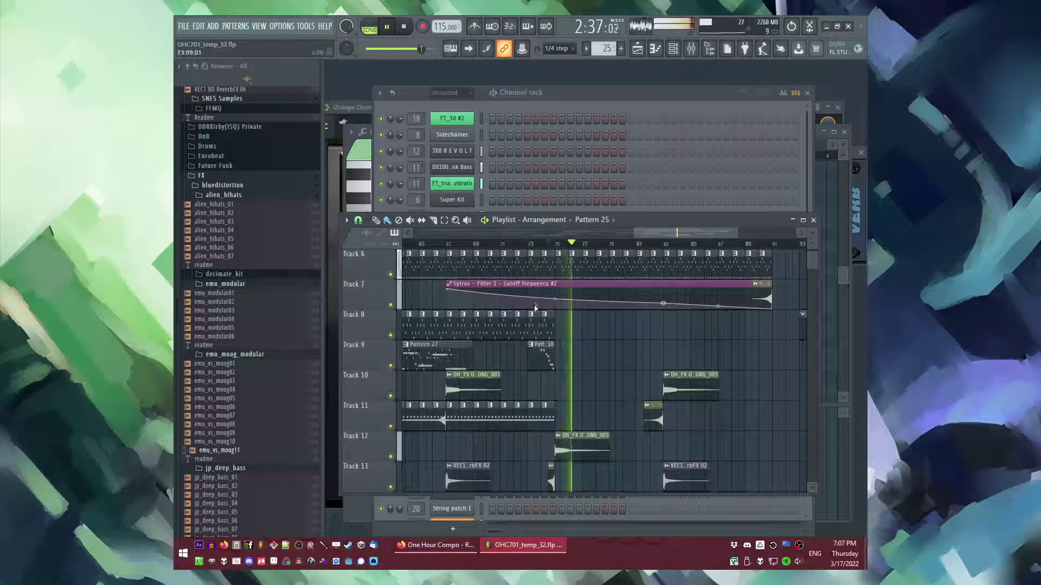
Step: Replay from bar 73 and make the last Pattern 25 clip on Track 8 unique
click(530, 244)
scroll(545, 329, up, 4)
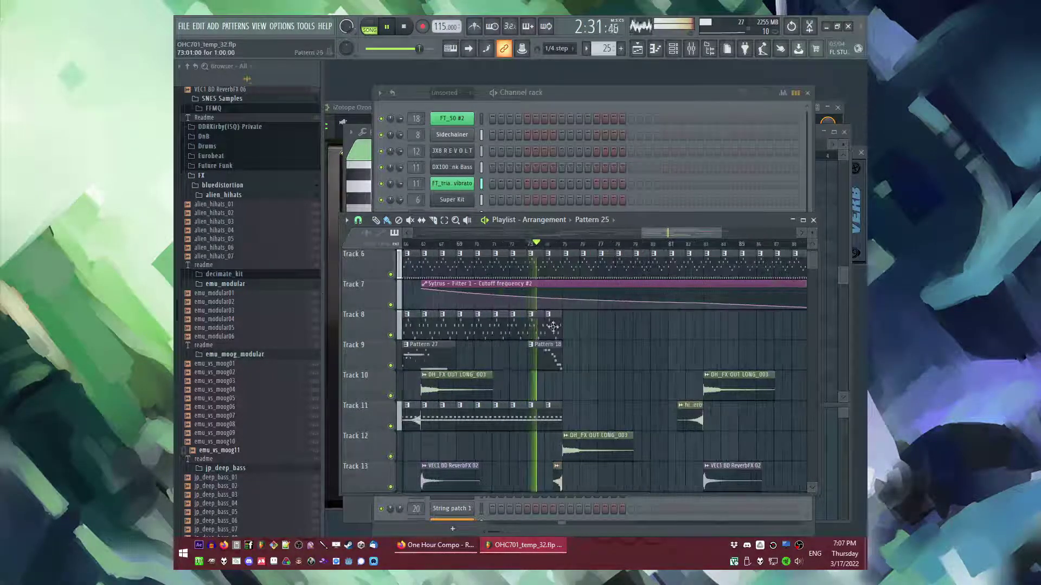
right_click(534, 316)
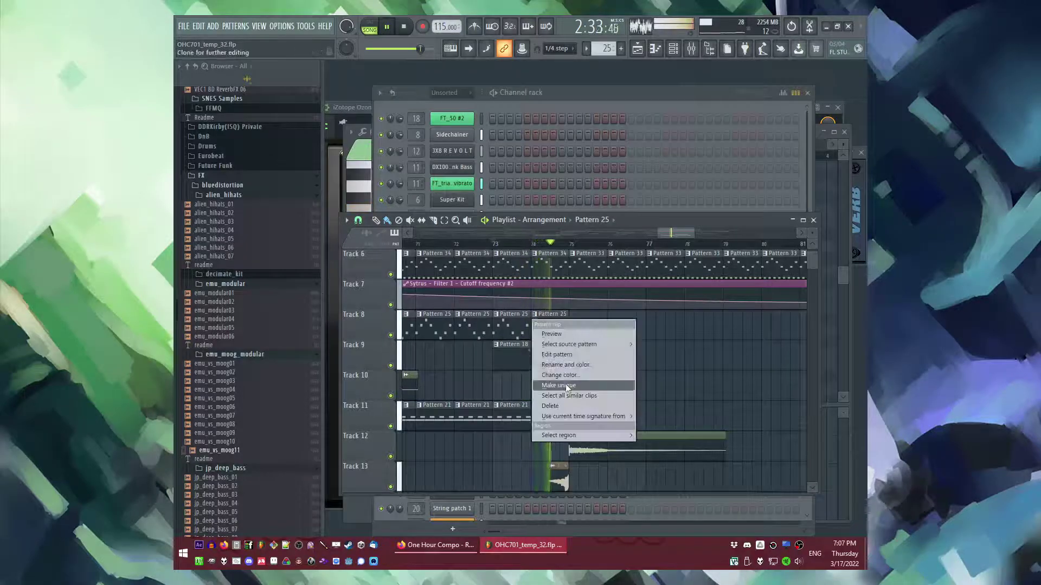
click(564, 383)
key(l)
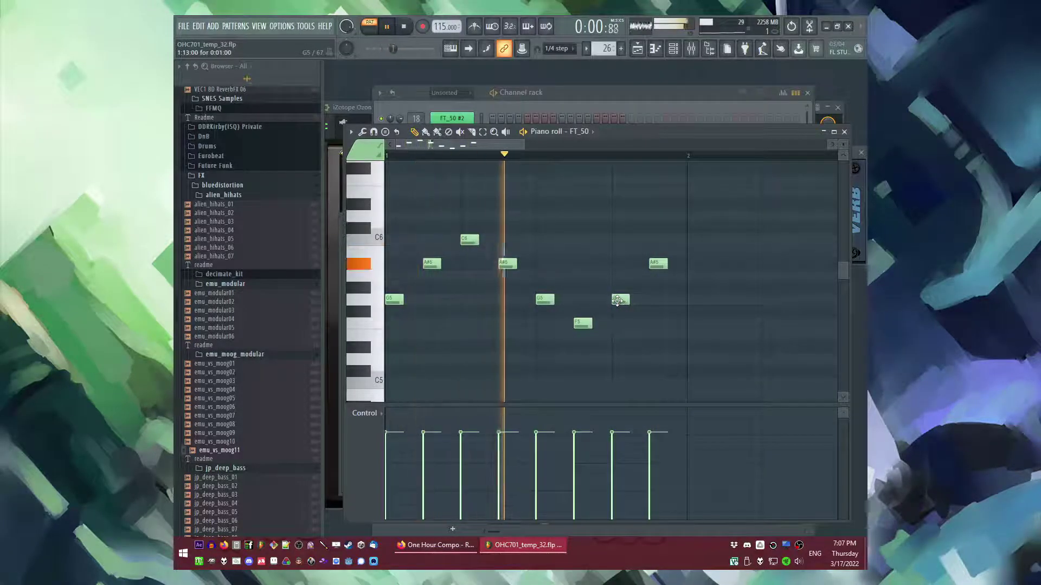
Step: Remove the last two FT_50 notes from Pattern 26 and resume playback of the song
drag(617, 300, 617, 359)
key(space)
scroll(652, 309, down, 2)
right_click(622, 287)
right_click(655, 194)
key(space)
key(F5)
key(l)
Step: Look through the remaining arrangement from bar 75 and play the song's ending around bar 91
scroll(615, 385, up, 5)
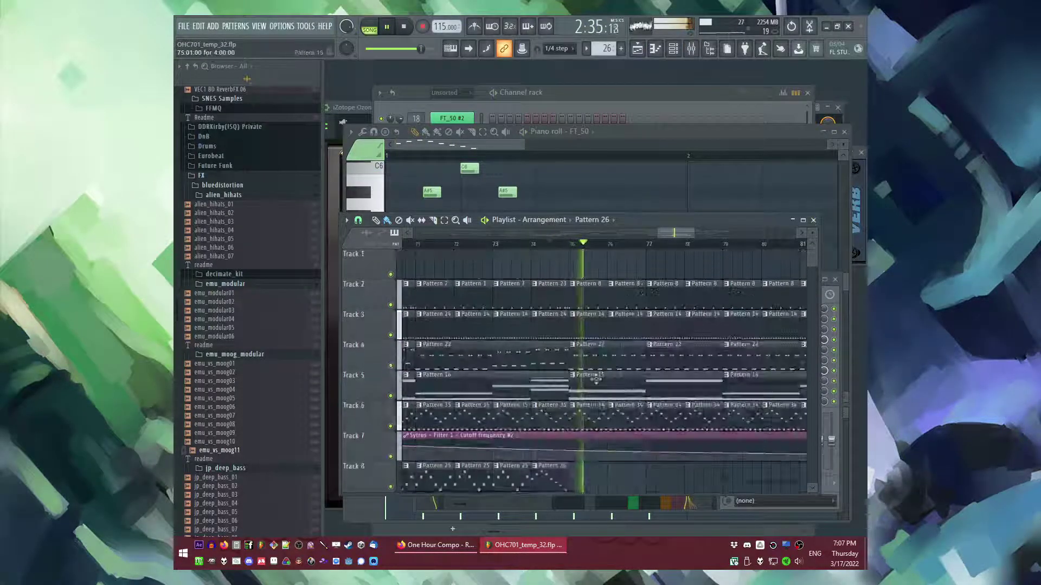
scroll(615, 379, down, 5)
scroll(617, 360, down, 6)
scroll(620, 360, up, 6)
scroll(623, 247, left, 1)
click(665, 244)
scroll(694, 317, down, 3)
scroll(697, 318, up, 3)
key(space)
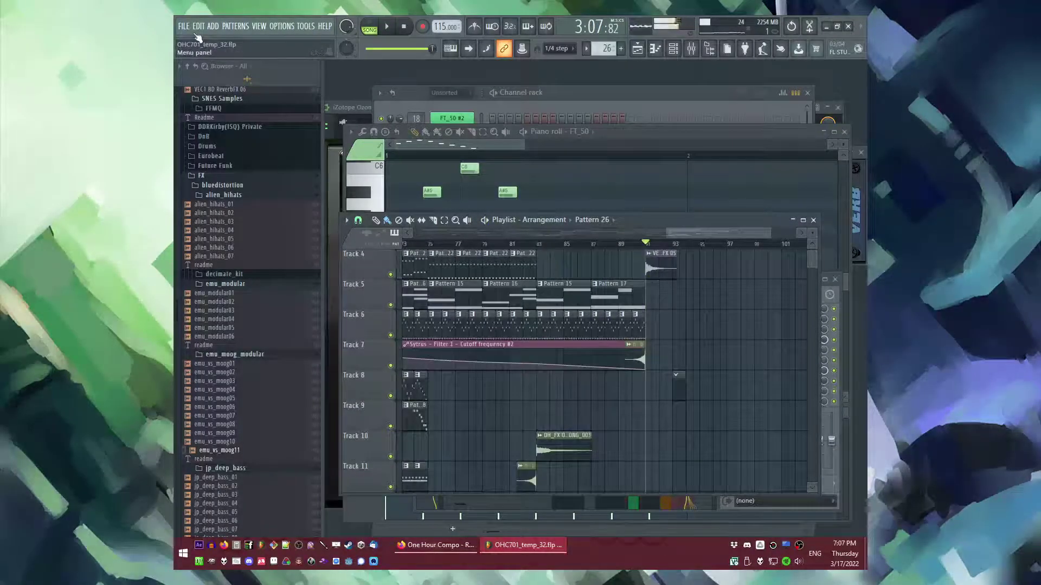
Step: Replay the ending from about bar 89 and check the closing reverb effect on Track 4
click(623, 245)
scroll(697, 328, up, 5)
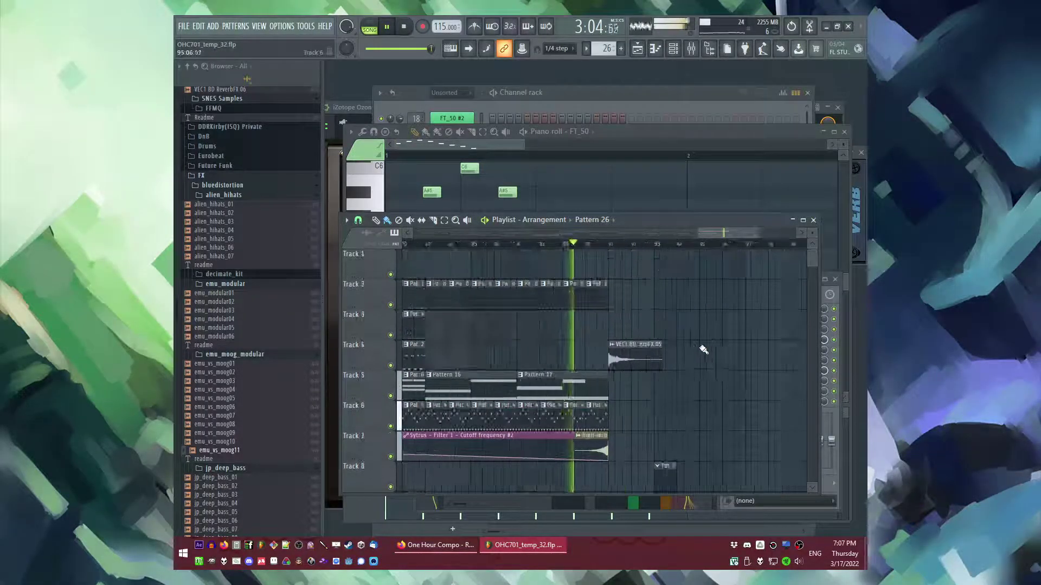
scroll(675, 320, down, 1)
scroll(688, 341, down, 1)
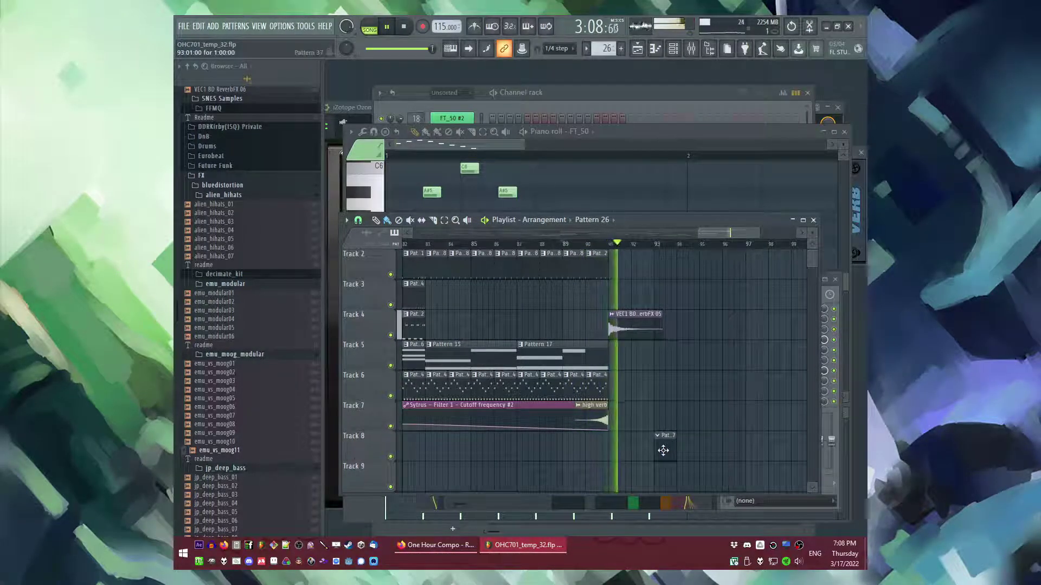
key(space)
key(space)
scroll(603, 389, up, 1)
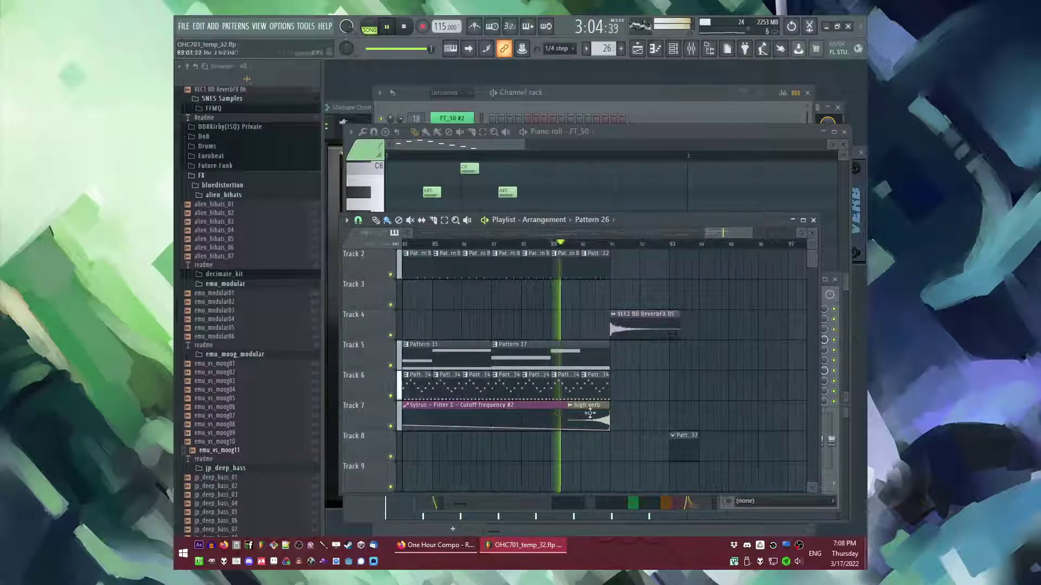
Step: Move the Sytrus Filter 1 cutoff frequency #2 automation to Track 8 and make Track 6's last Pattern 34 clip unique
drag(520, 404, 521, 435)
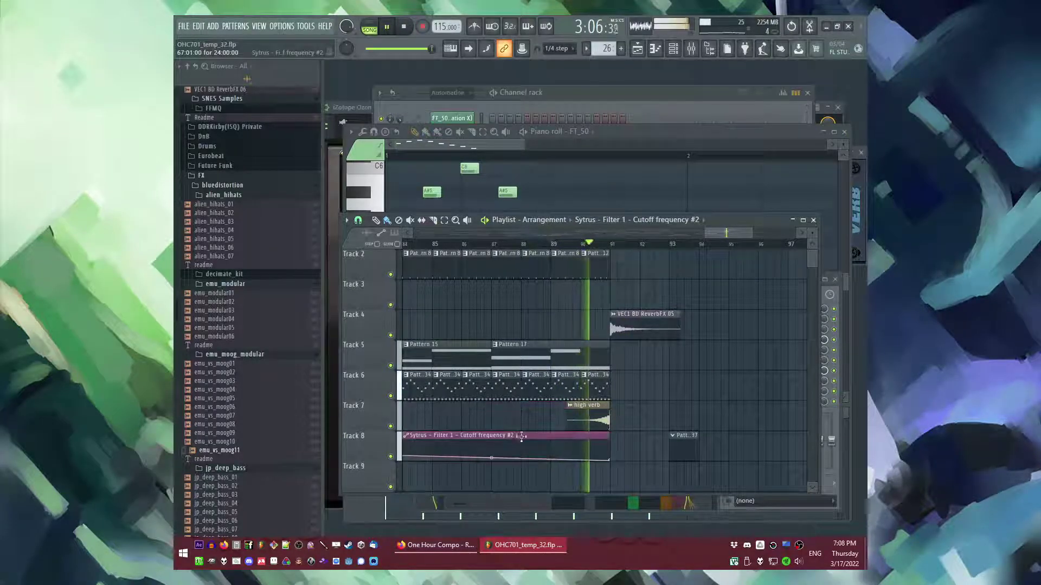
click(574, 376)
click(604, 446)
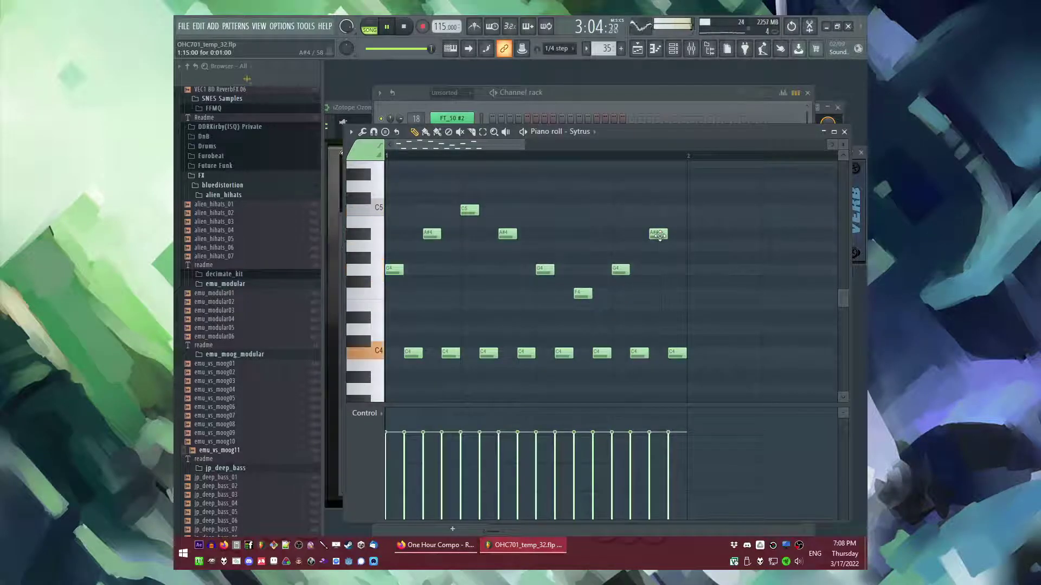
Step: In Pattern 35's Sytrus part, lower the last G4 note to D#4 and replace the final A#4 with a C4
drag(616, 275, 616, 323)
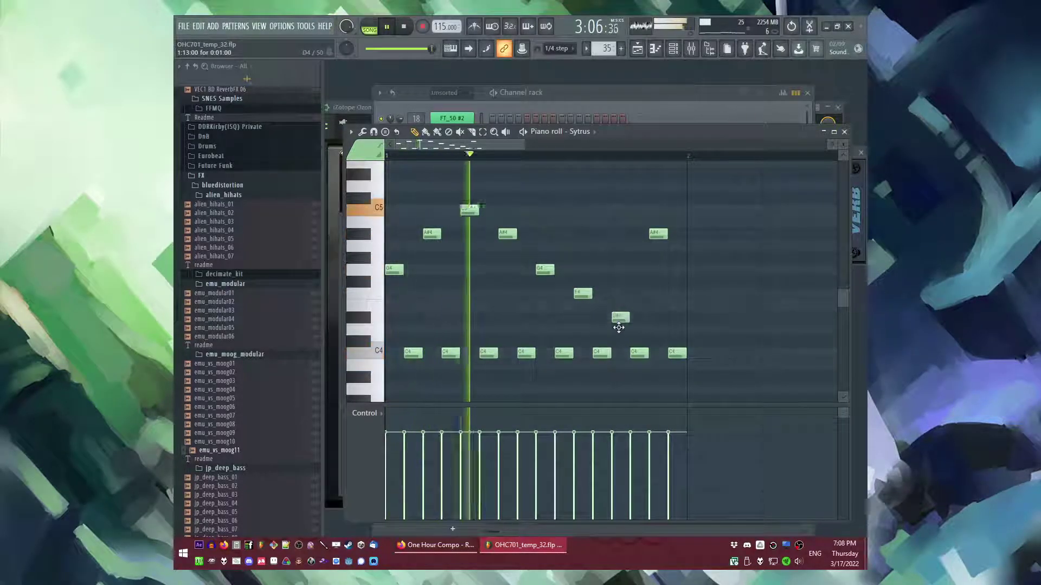
right_click(658, 233)
drag(652, 361, 655, 361)
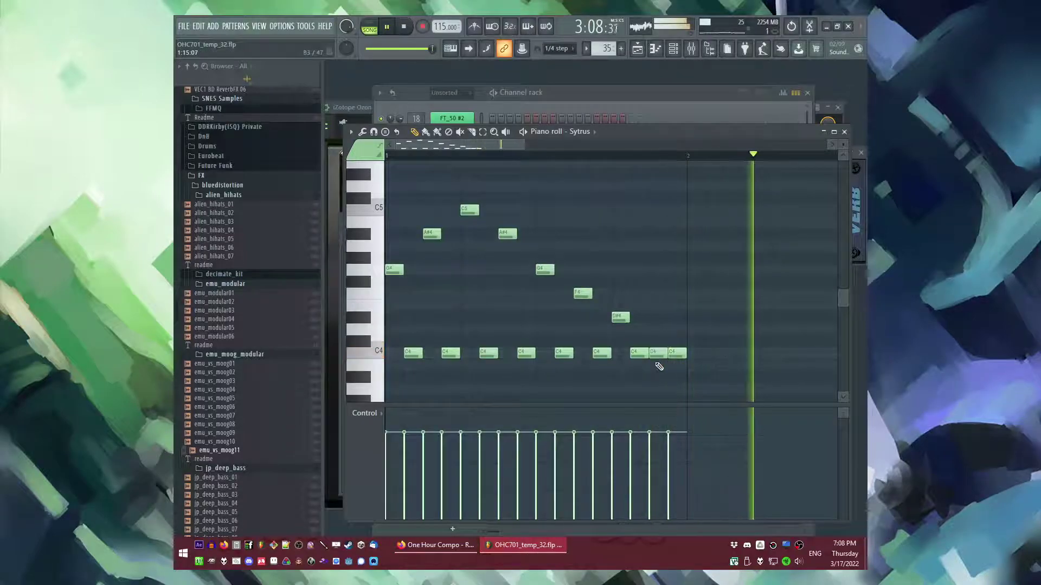
key(F5)
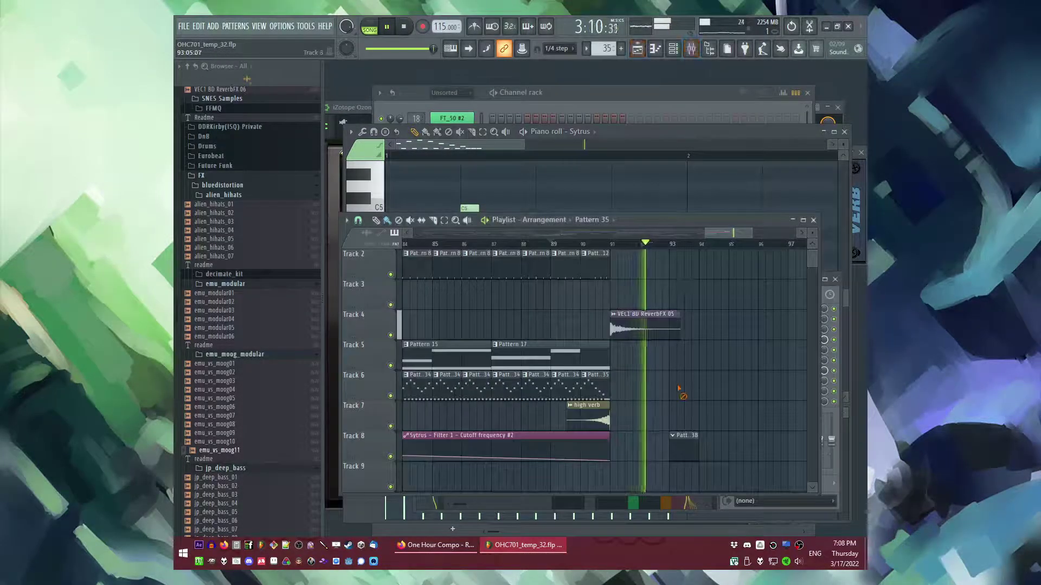
Step: Move the Pattern 38 clip on Track 8 to bar 94 and select bars 91 to 94
drag(682, 447, 719, 447)
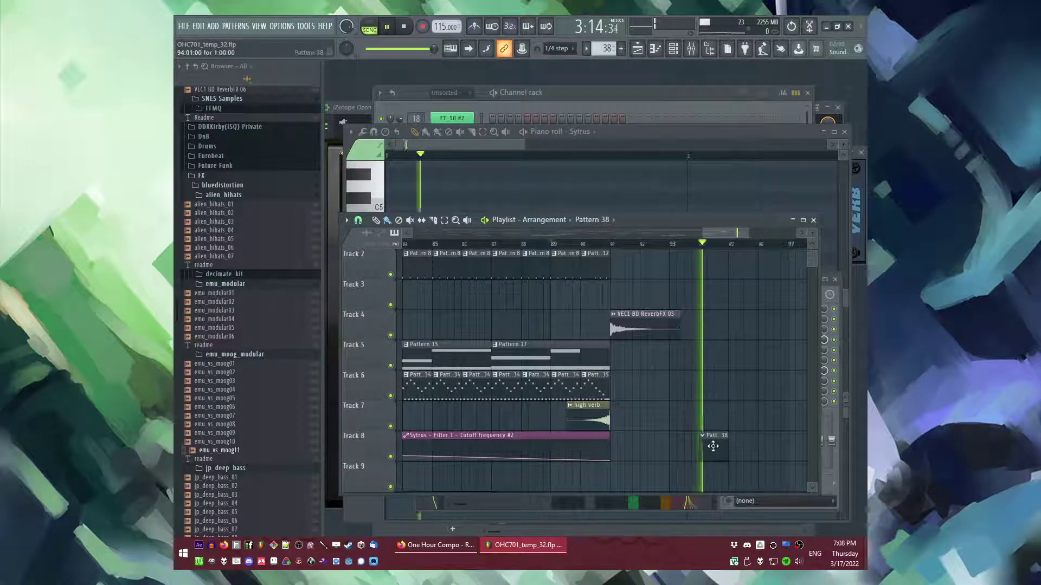
key(space)
drag(612, 247, 673, 248)
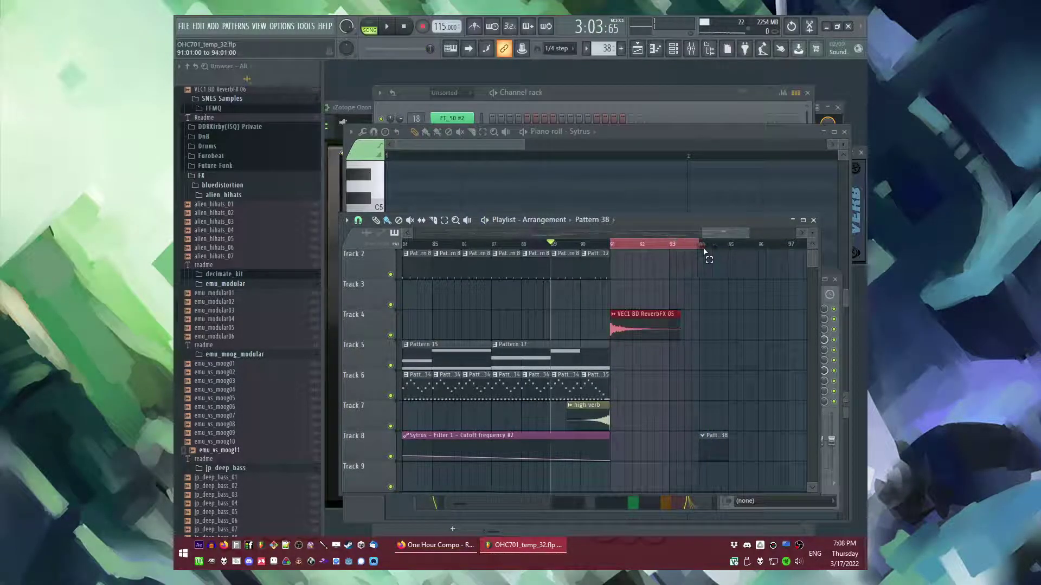
Step: Load Fruity Mute 2 into effect slot 5 of the Master track and create an automation clip for its mix level
key(F9)
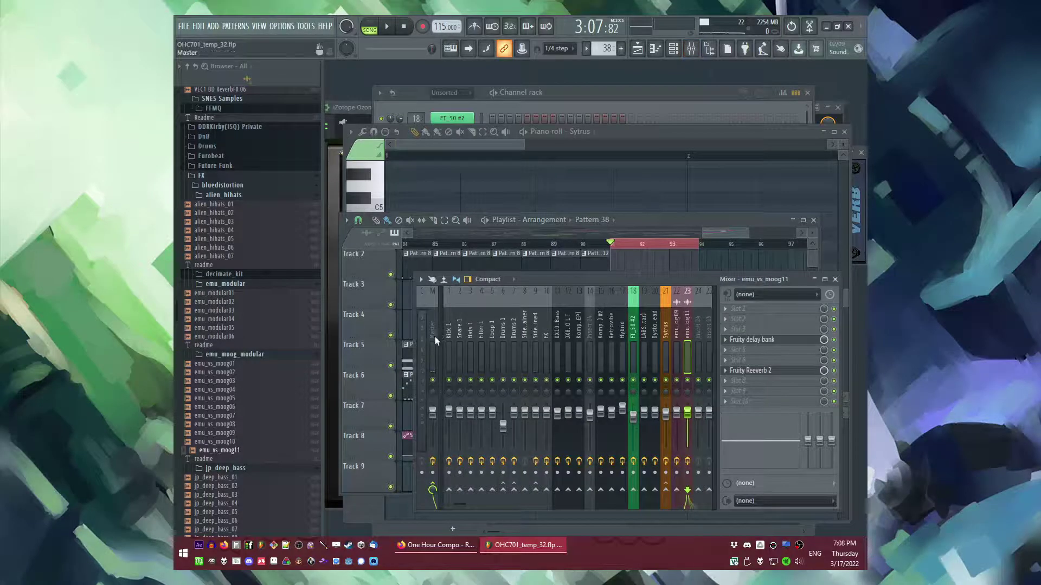
click(437, 337)
click(754, 350)
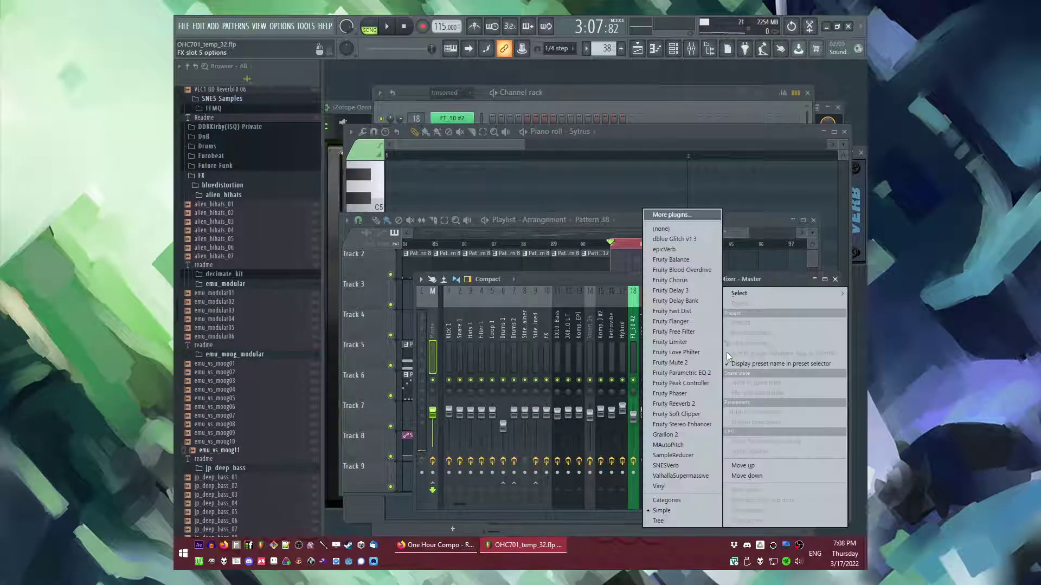
click(677, 364)
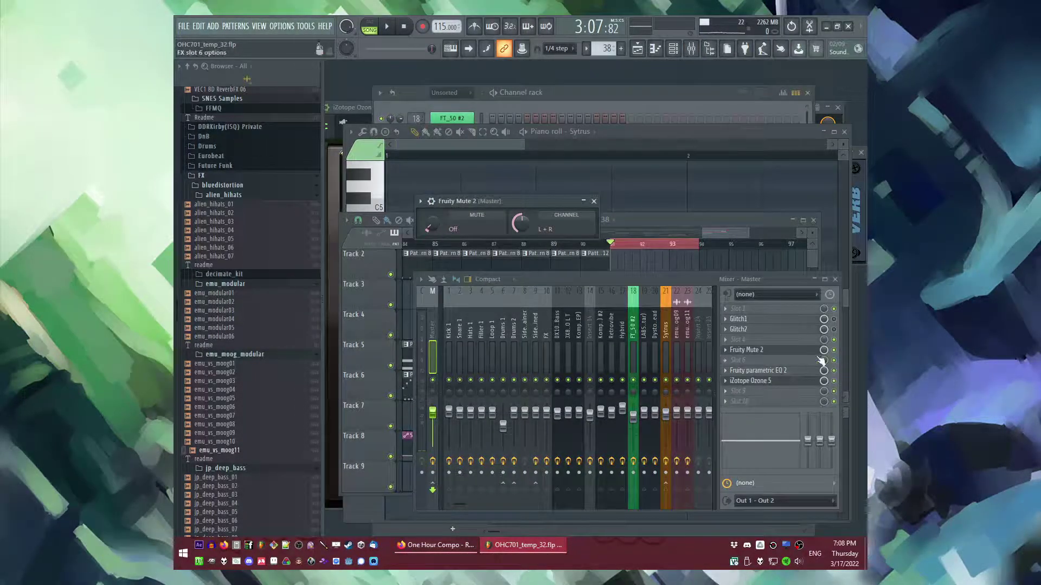
right_click(823, 350)
click(832, 407)
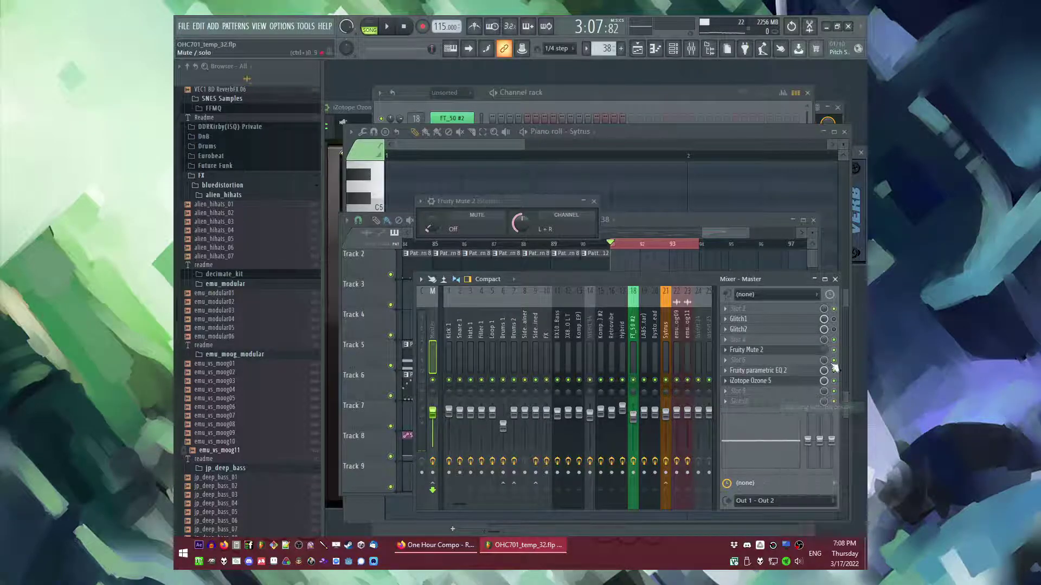
click(828, 431)
Step: Shape the Mute 2 mix level automation on Track 3 into a rising curve over bars 91 to 94 and replay from bar 89
key(space)
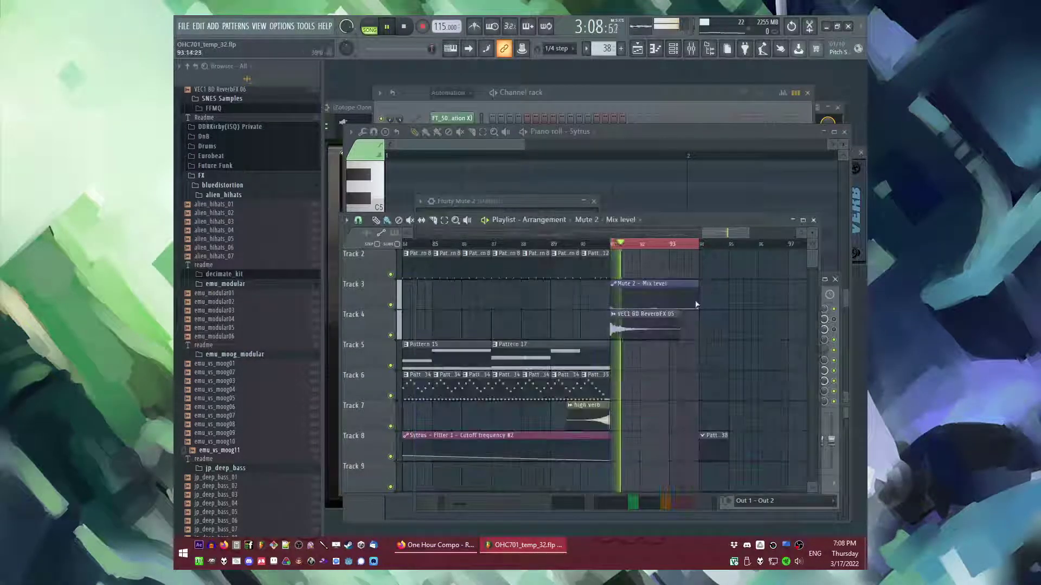
drag(699, 310, 655, 294)
click(574, 244)
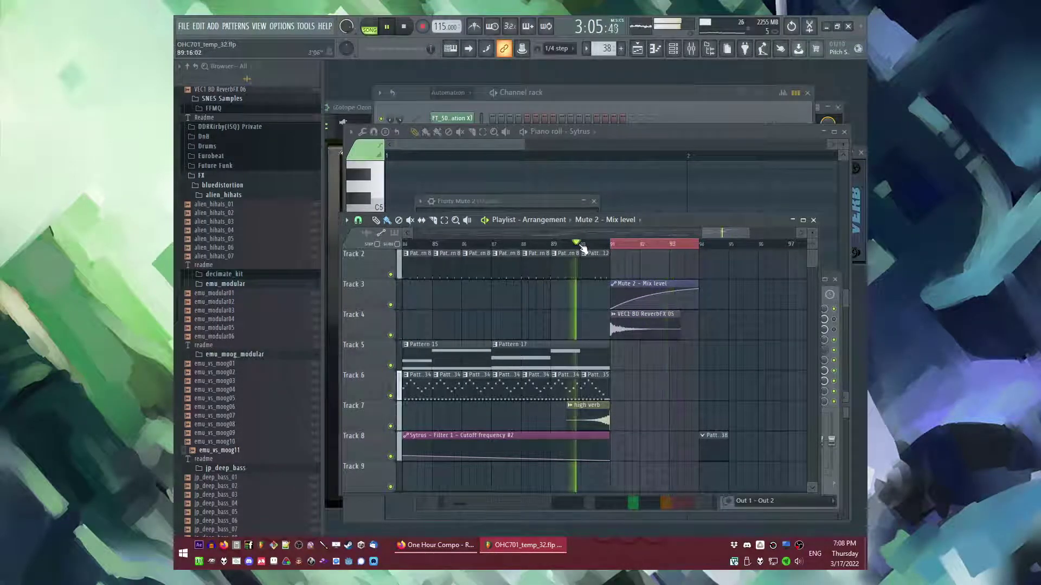
click(551, 244)
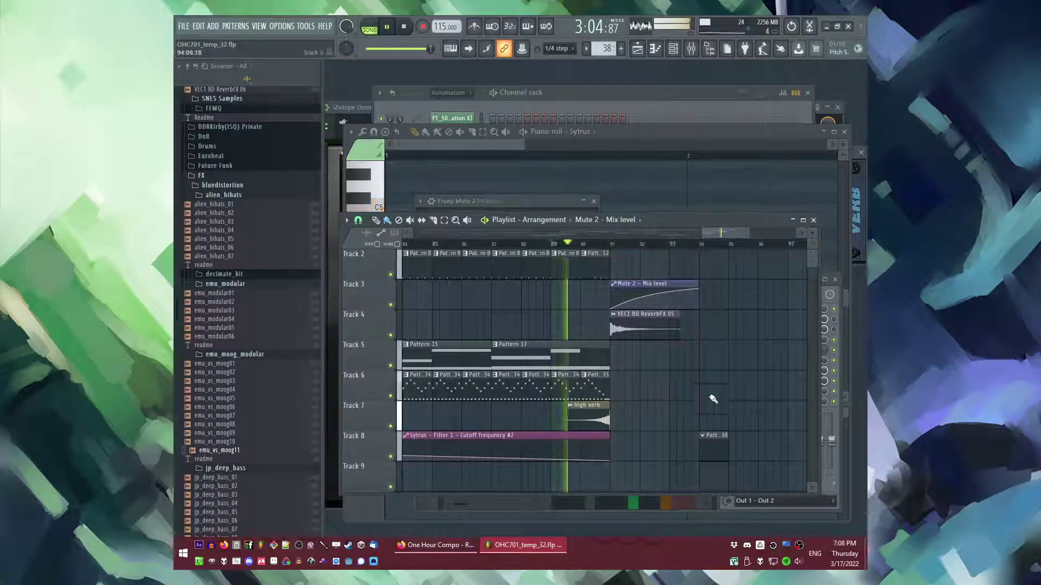
Step: Straighten the mix level automation's curve into a linear ramp and position the Pattern 38 clip at bar 94
mouse_move(715, 442)
mouse_down()
mouse_move(688, 445)
mouse_move(702, 445)
mouse_up()
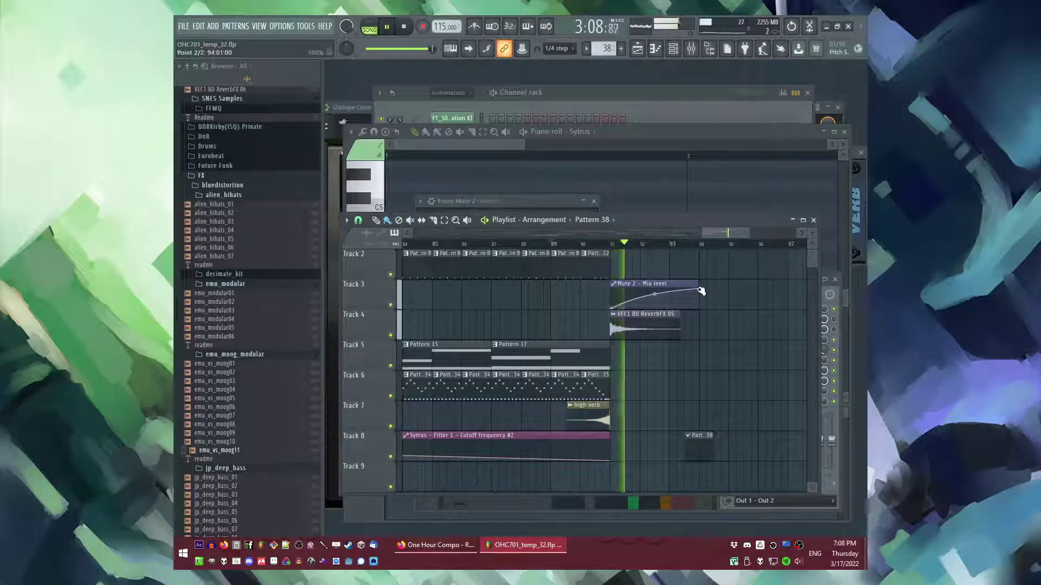
right_click(652, 293)
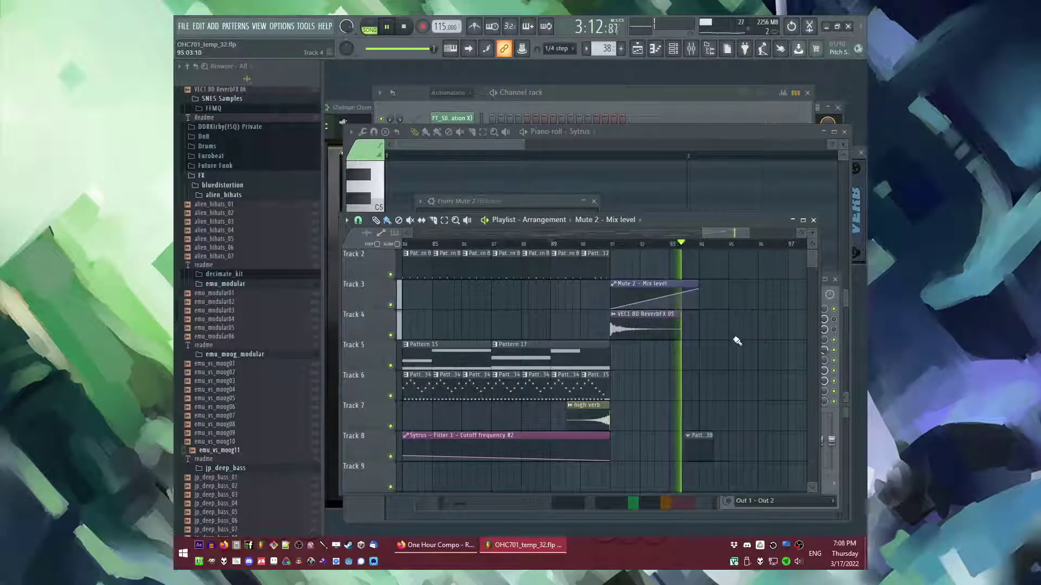
drag(694, 447, 709, 447)
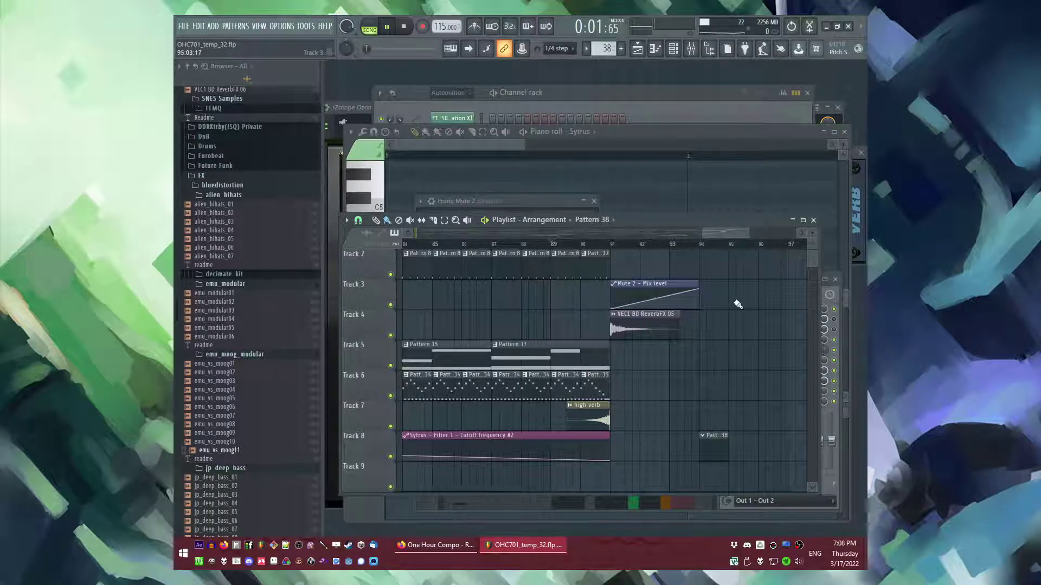
Step: Play the ending around bar 94 and the song's opening before bar 2 to check for empty time
scroll(736, 303, down, 6)
click(725, 244)
key(space)
key(space)
scroll(366, 262, up, 6)
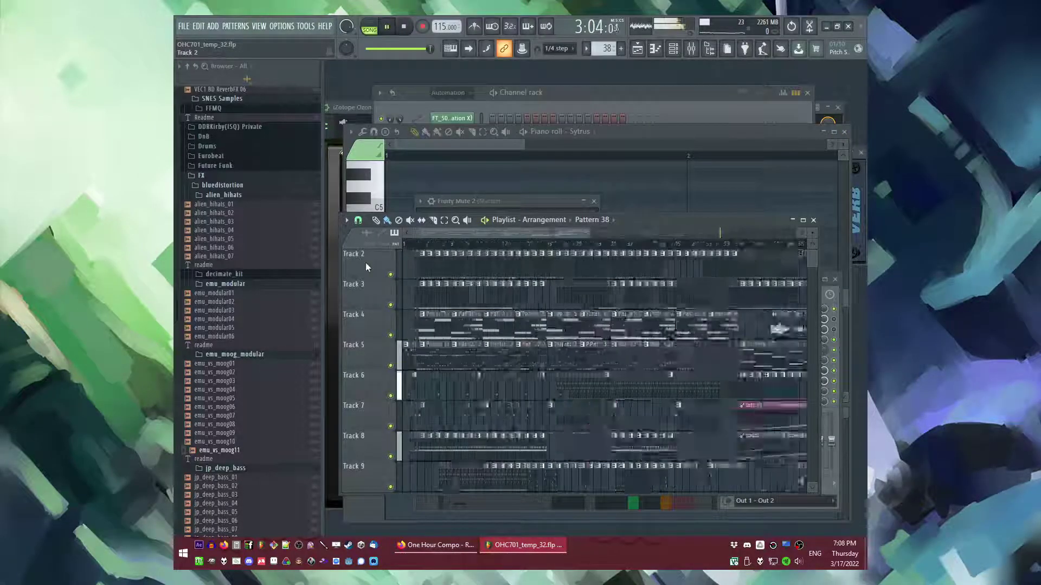
click(412, 244)
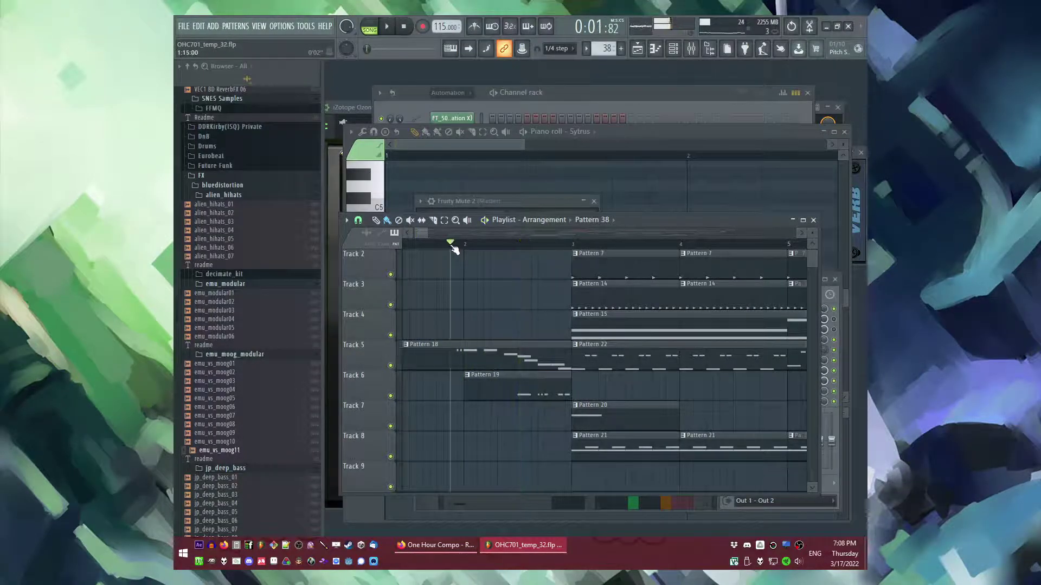
Step: Trim the silent start of Pattern 18 on Track 5 and shift the whole arrangement earlier to the beginning of the playlist
drag(451, 247, 491, 247)
scroll(495, 249, down, 3)
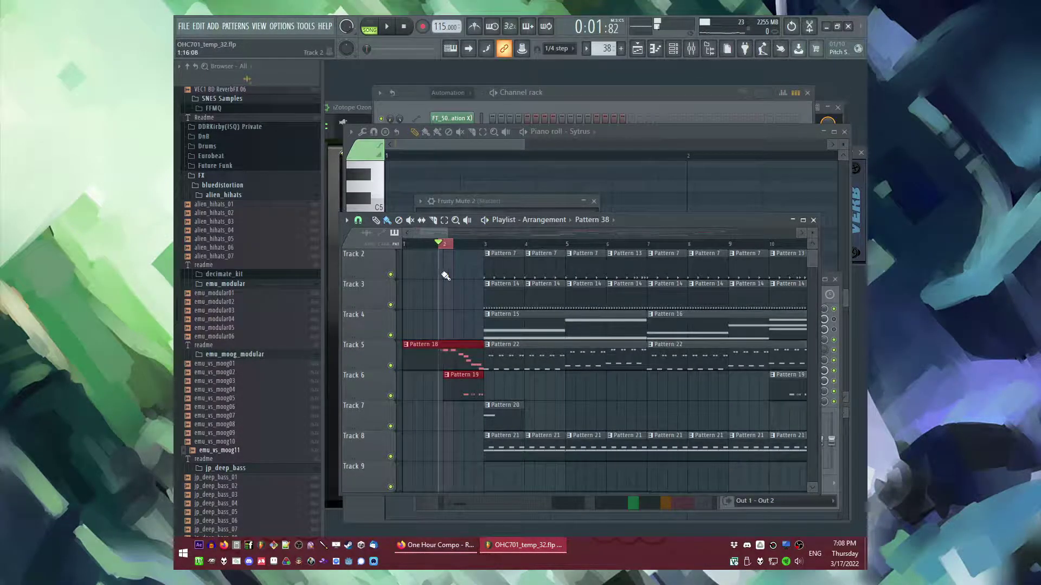
drag(404, 357, 505, 365)
scroll(468, 370, up, 3)
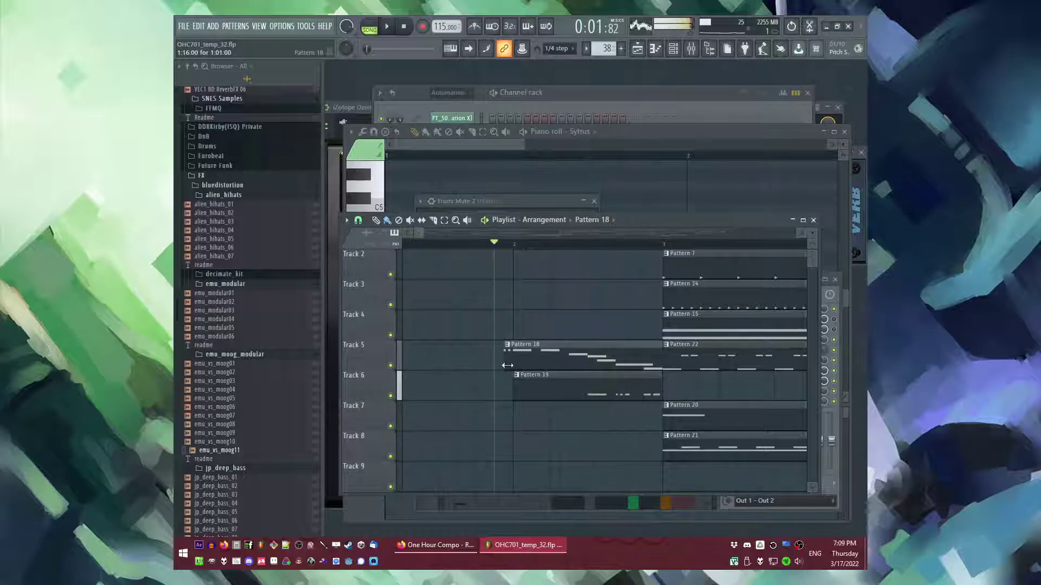
scroll(472, 355, down, 3)
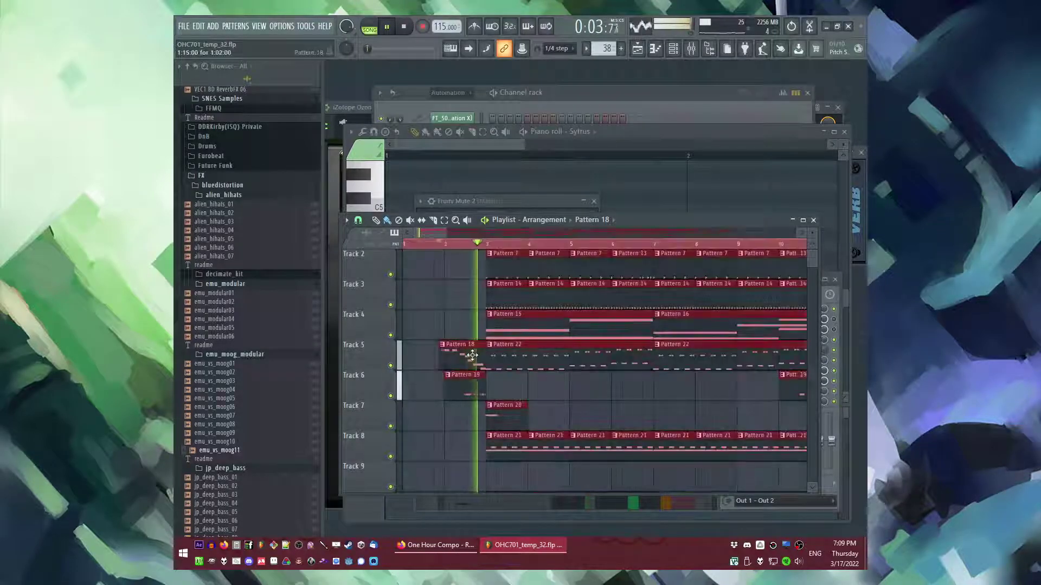
scroll(433, 314, down, 5)
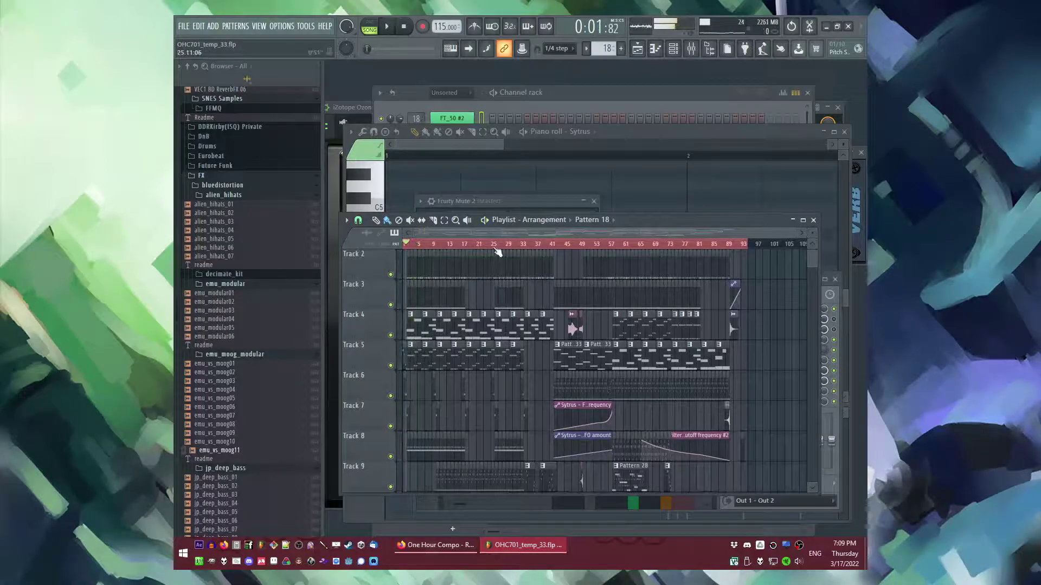
Step: Save the project as new version OHC701_temp_33.flp and play the shifted ending around bar 93
key(space)
click(184, 26)
click(764, 329)
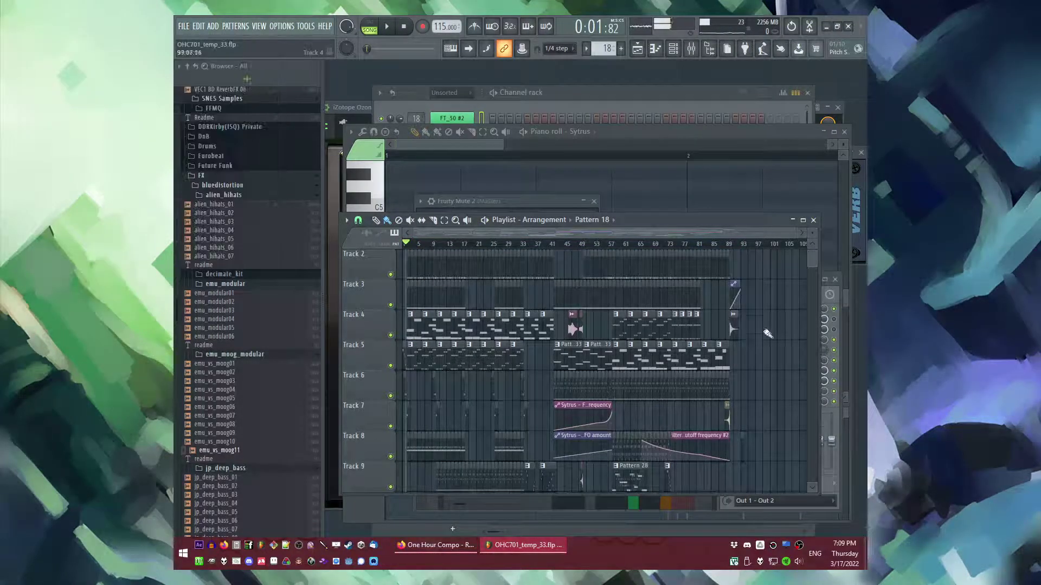
scroll(764, 328, up, 5)
key(space)
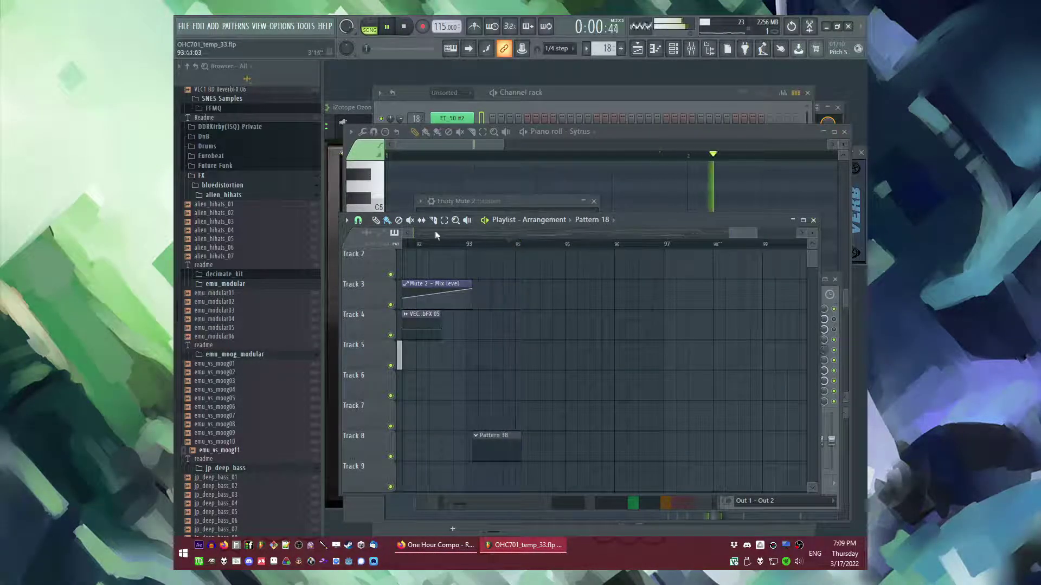
Step: Export the full song as the wave file OHC701_temp_33.wav and start rendering
click(184, 28)
mouse_move(194, 125)
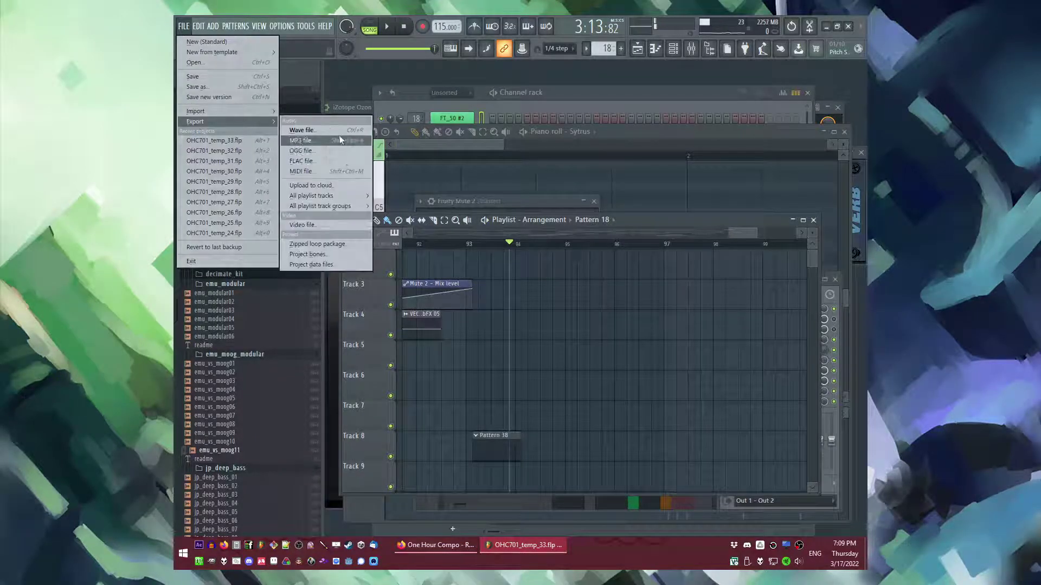
click(337, 134)
drag(544, 355, 535, 291)
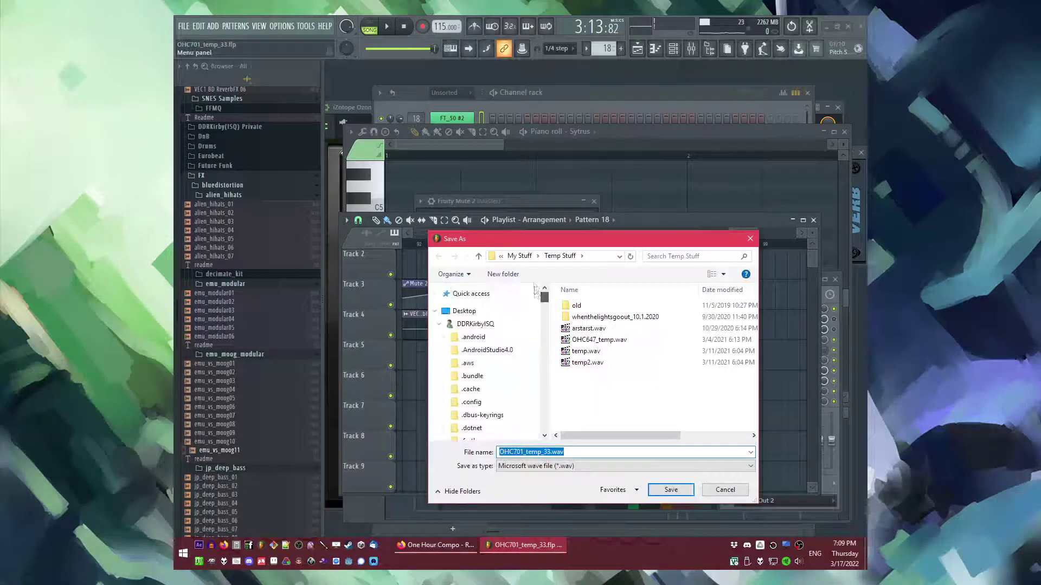
click(508, 316)
click(672, 490)
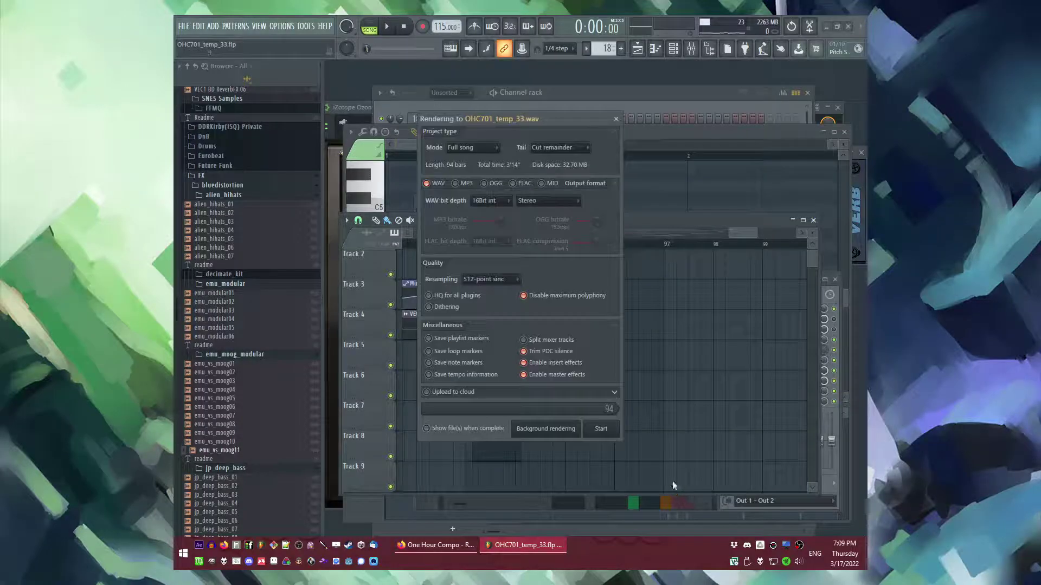
click(599, 429)
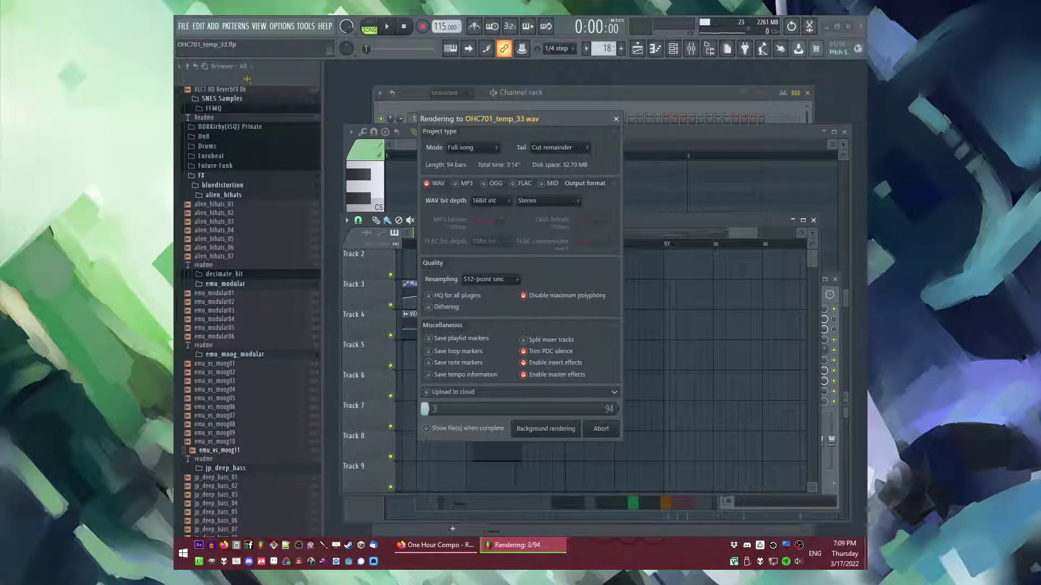